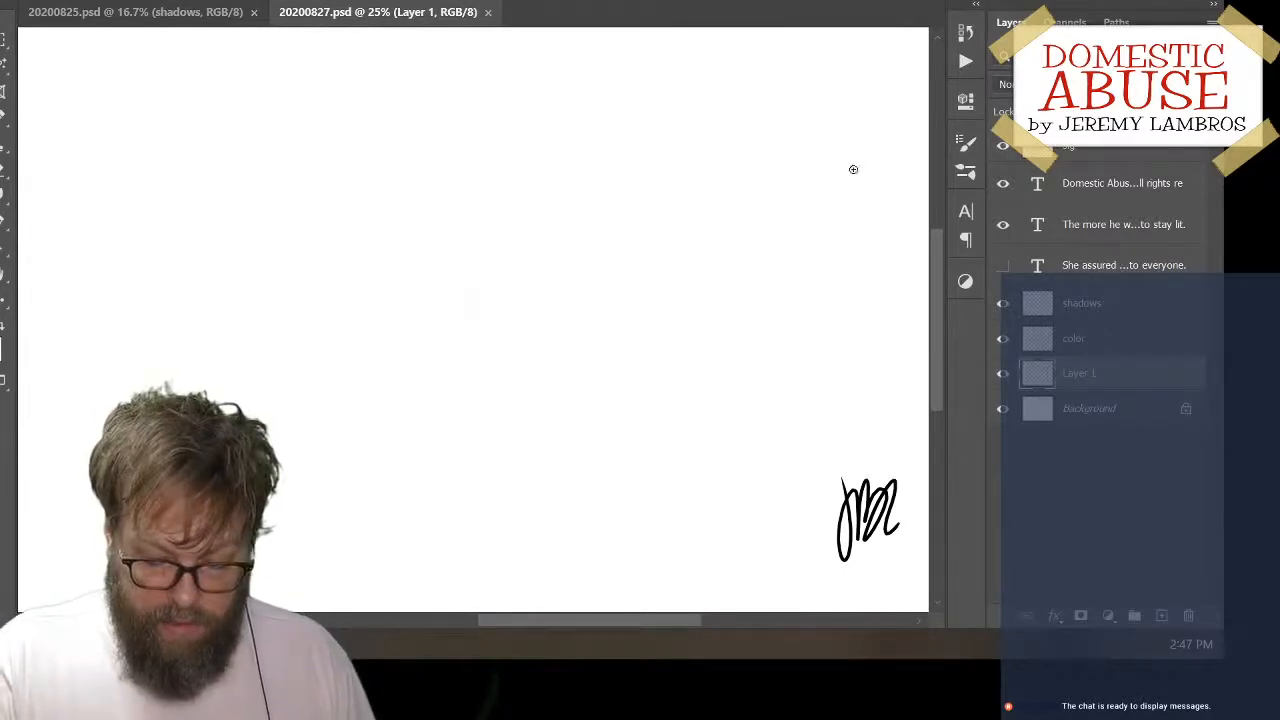
mouse_move(310, 335)
left_mouse_down()
mouse_move(375, 263)
mouse_move(467, 284)
mouse_move(523, 261)
left_mouse_up()
key("ctrl+z")
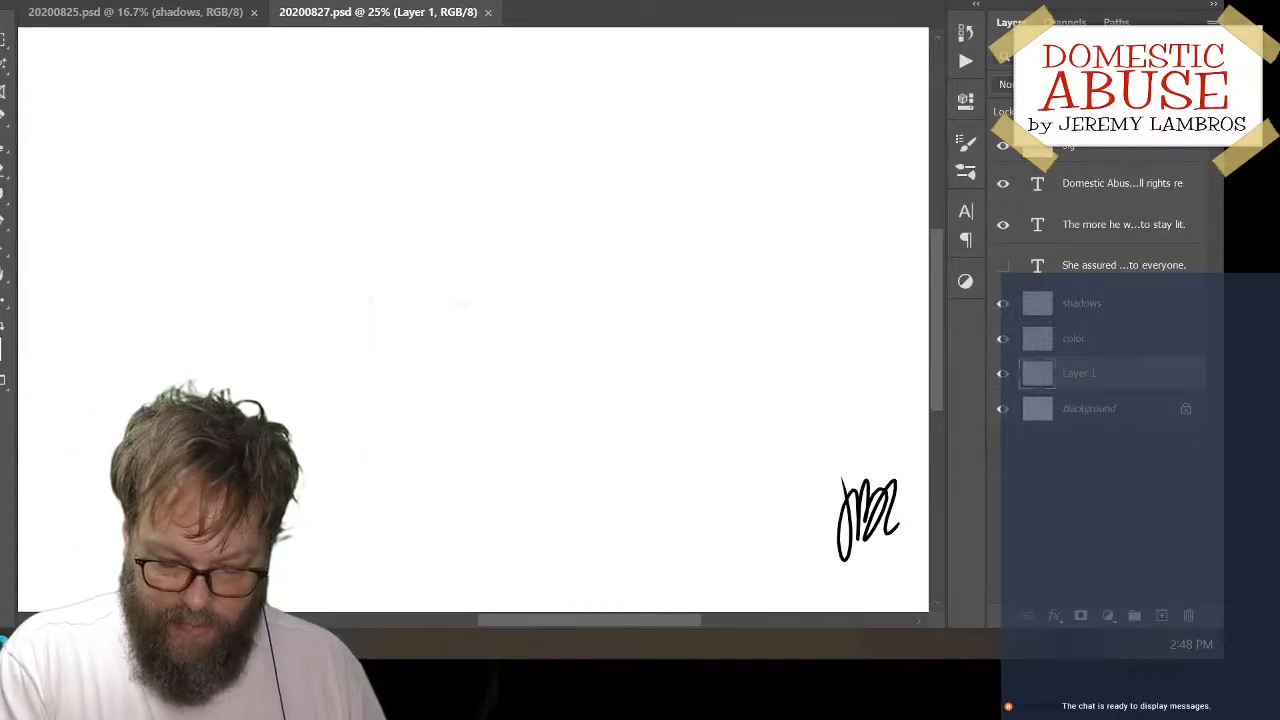
mouse_move(310, 346)
left_mouse_down()
mouse_move(381, 188)
mouse_move(528, 245)
mouse_move(432, 331)
left_mouse_up()
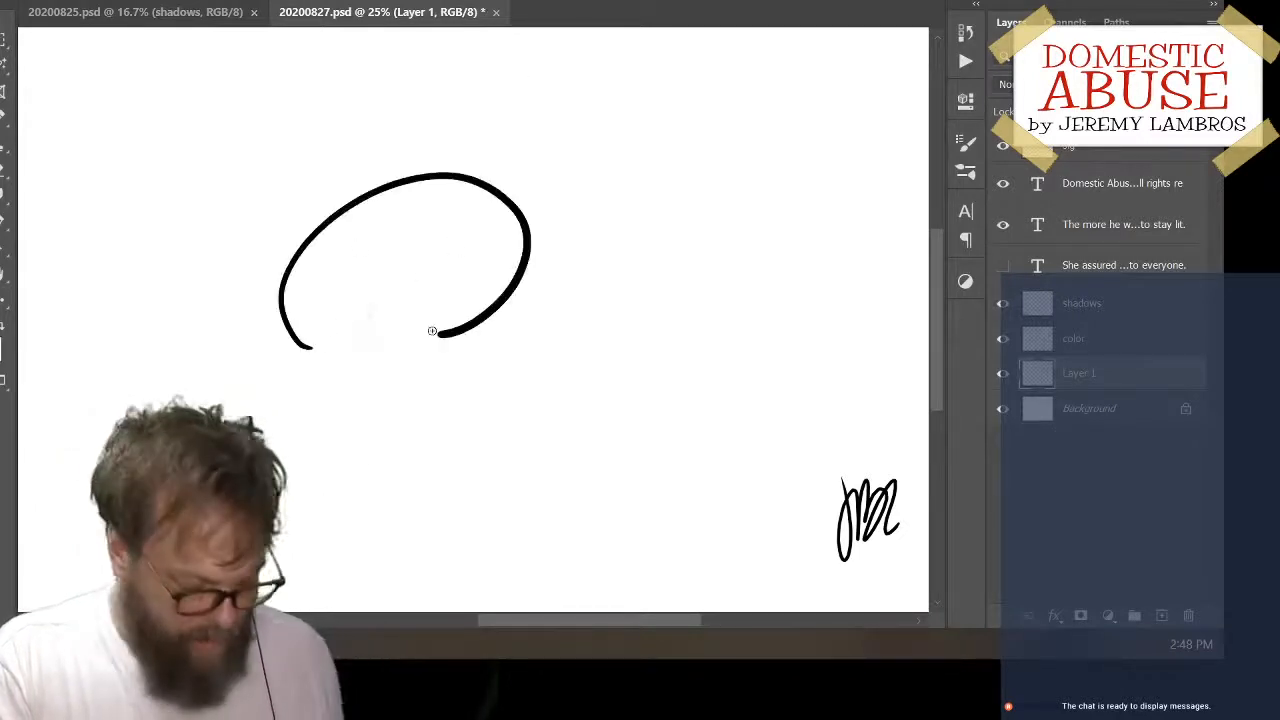
key("ctrl+z")
mouse_move(403, 209)
left_mouse_down()
mouse_move(383, 345)
mouse_move(482, 352)
left_mouse_up()
key("ctrl+z")
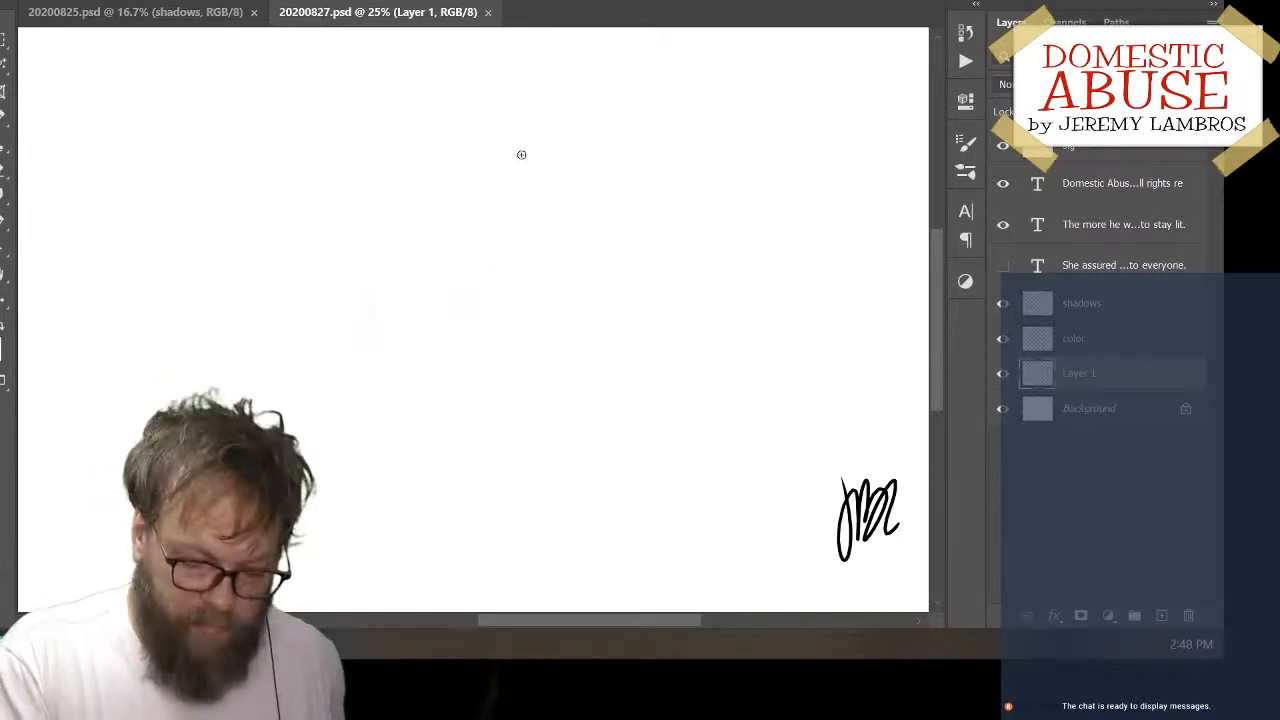
mouse_move(485, 136)
left_mouse_down()
mouse_move(666, 254)
mouse_move(678, 278)
left_mouse_up()
key("ctrl+z")
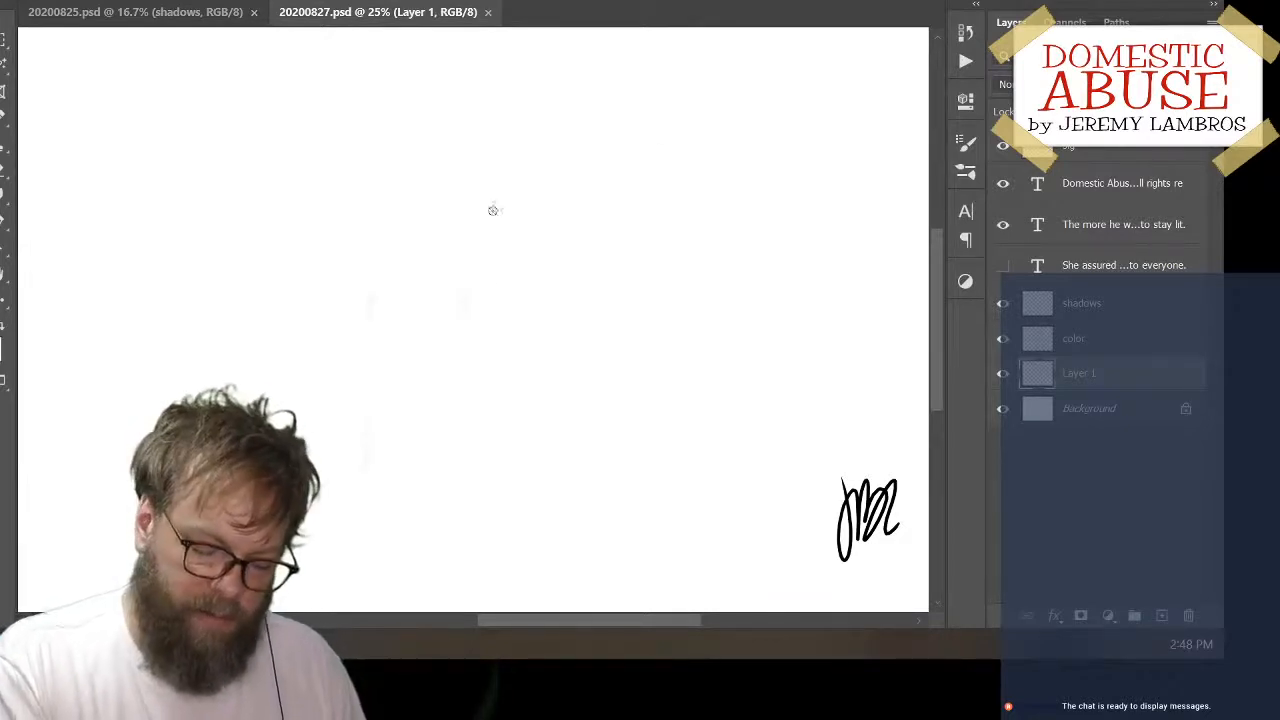
mouse_move(488, 200)
left_mouse_down()
mouse_move(570, 307)
mouse_move(568, 208)
left_mouse_up()
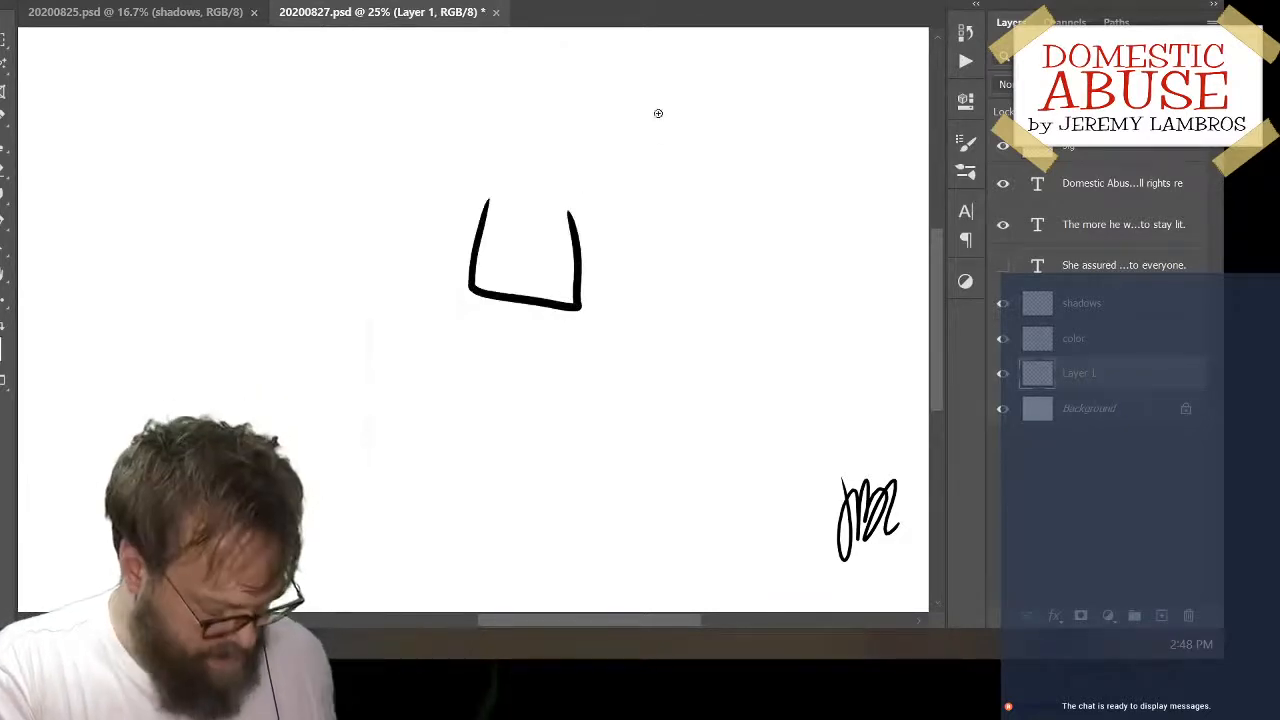
key("ctrl+z")
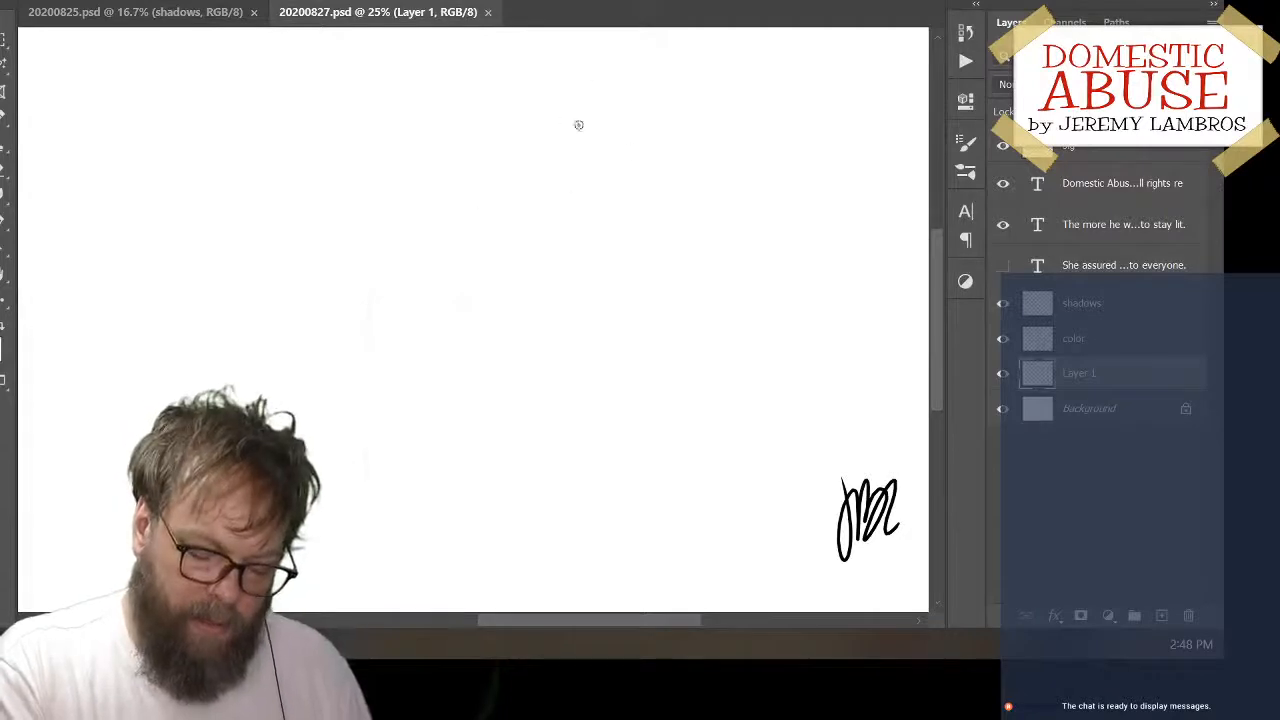
mouse_move(564, 160)
left_mouse_down()
mouse_move(547, 193)
mouse_move(541, 307)
left_mouse_up()
key("ctrl+z")
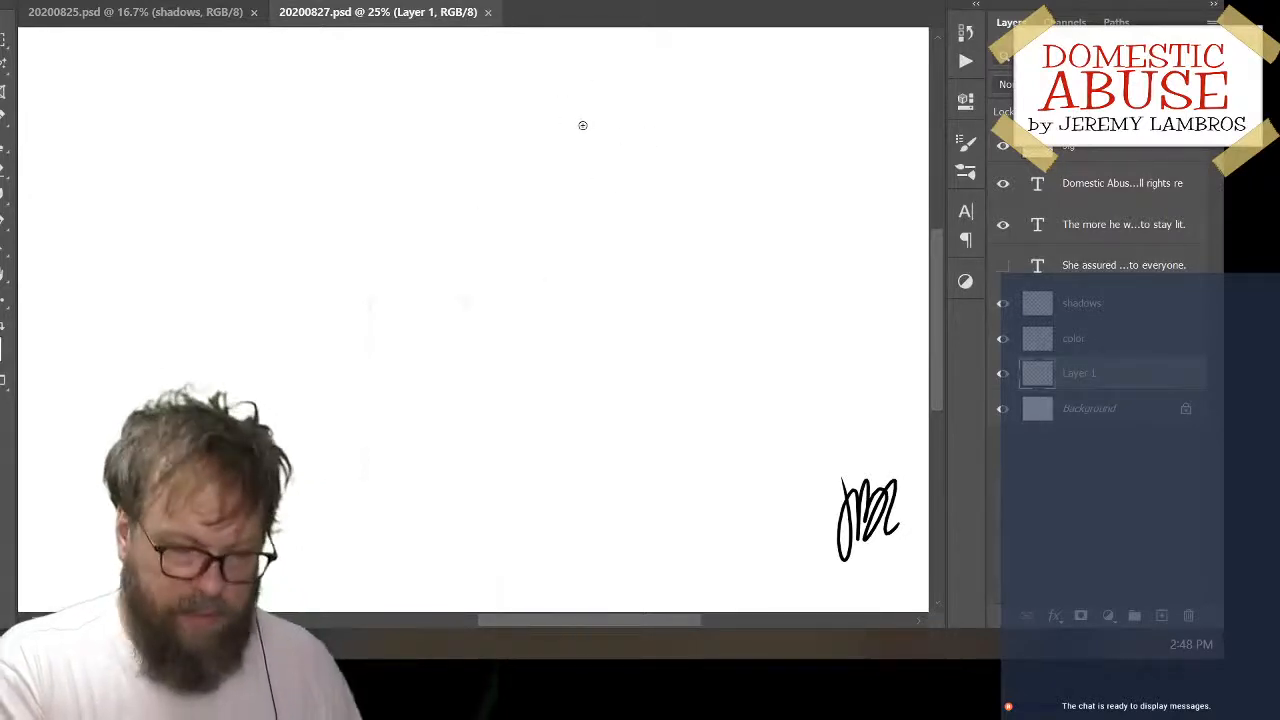
Draw a black bottle outline on Layer 1 with rounded shoulders, a narrow neck and an oval rim
mouse_move(578, 161)
left_mouse_down()
mouse_move(559, 198)
mouse_move(560, 299)
mouse_move(646, 299)
left_mouse_up()
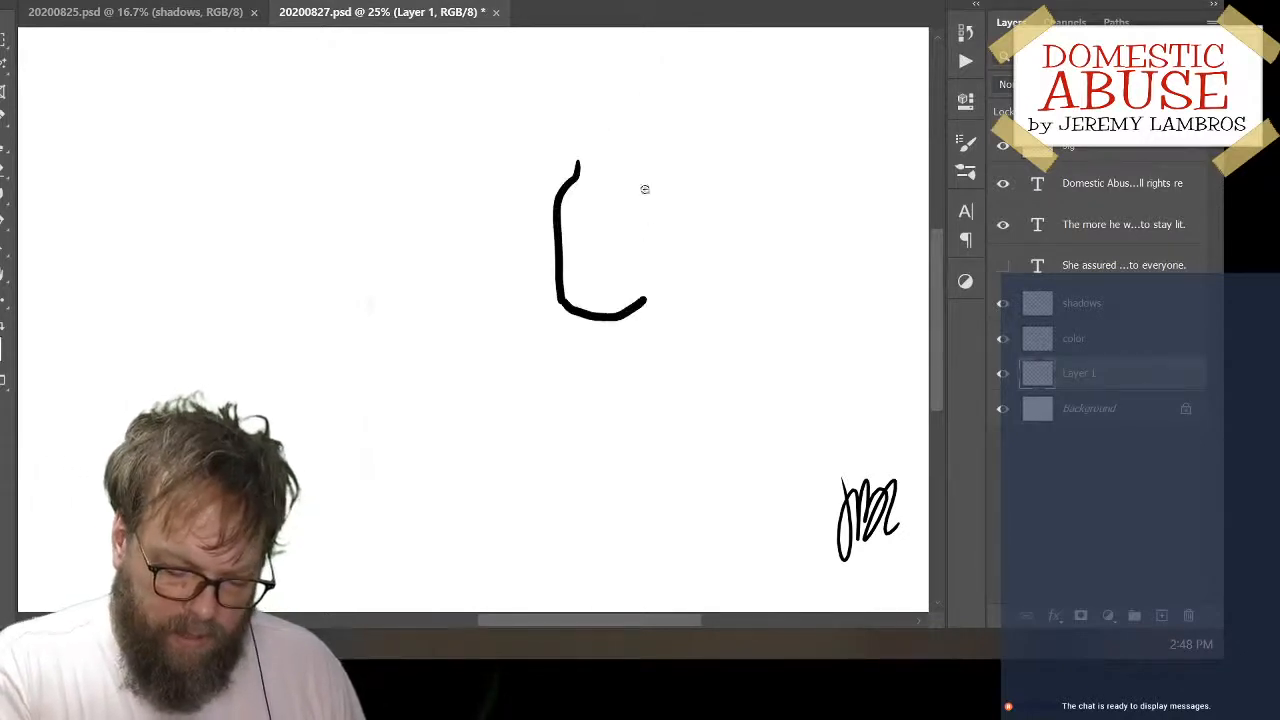
mouse_move(603, 160)
left_mouse_down()
mouse_move(634, 202)
mouse_move(647, 299)
left_mouse_up()
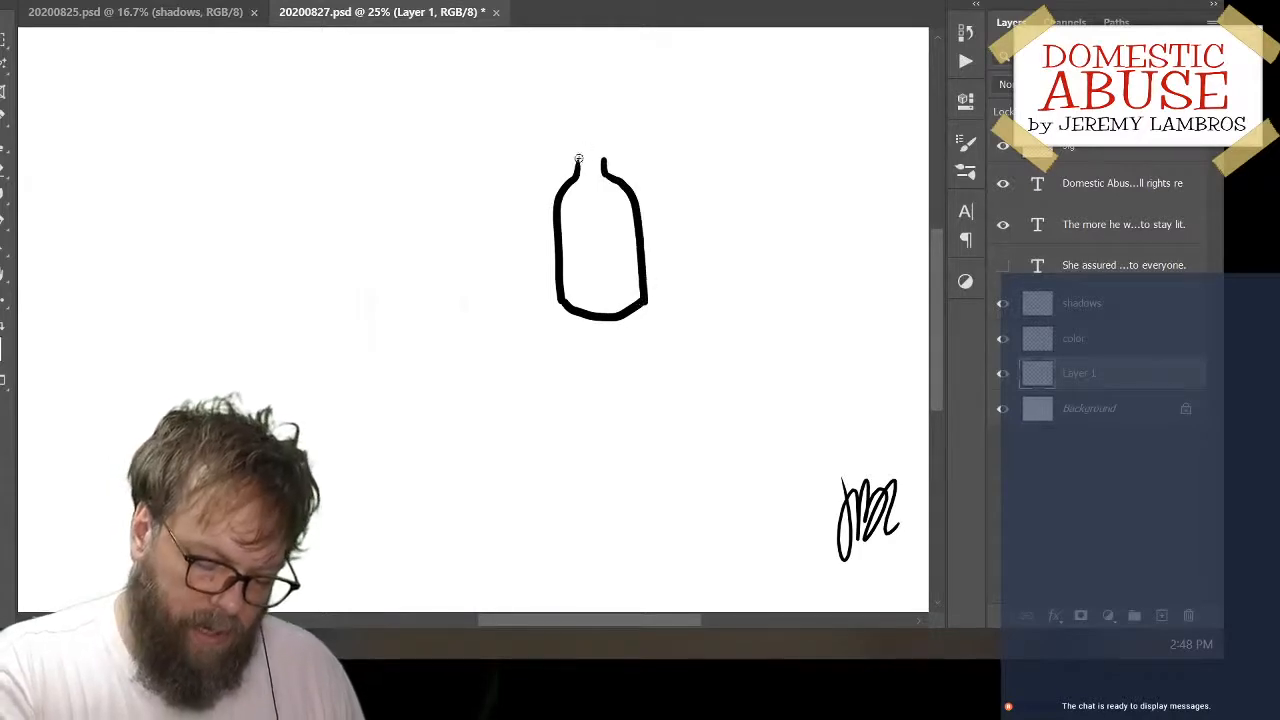
mouse_move(580, 160)
left_mouse_down()
mouse_move(604, 145)
mouse_move(613, 158)
mouse_move(585, 152)
left_mouse_up()
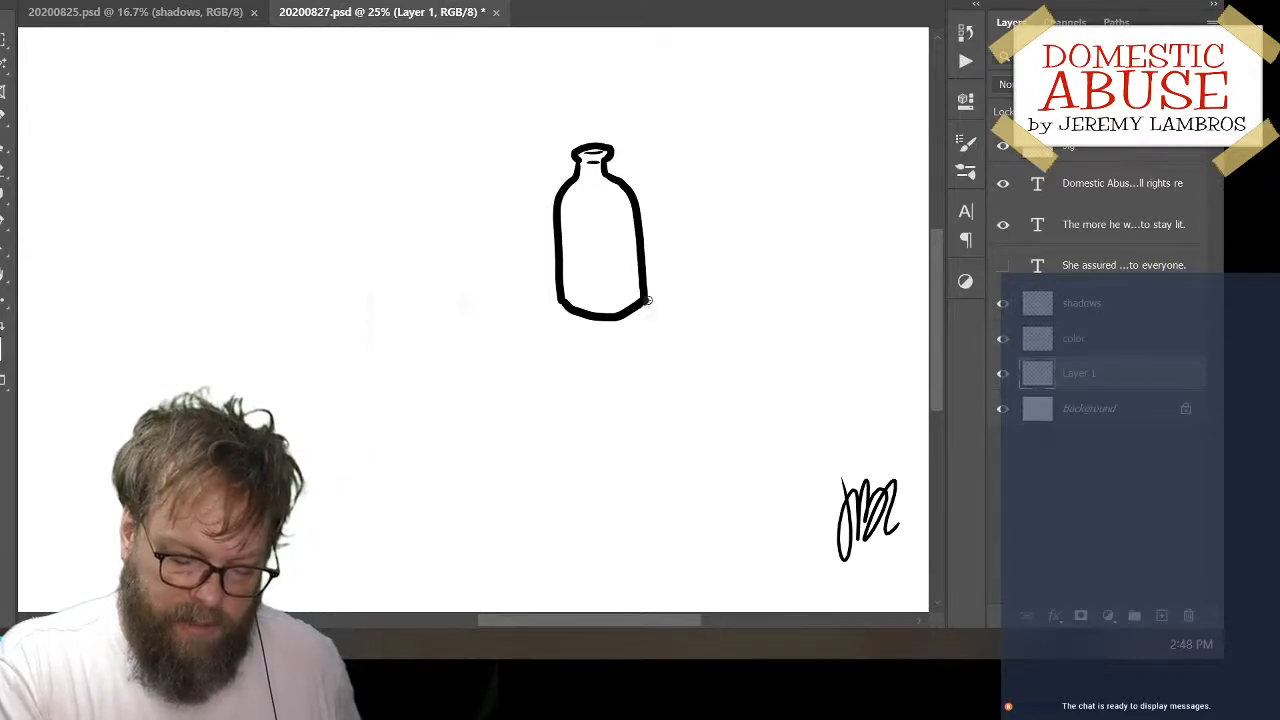
Move the bottle toward the upper left of the canvas and add a new layer above it
mouse_move(654, 289)
left_mouse_down()
mouse_move(485, 253)
mouse_move(500, 244)
left_mouse_up()
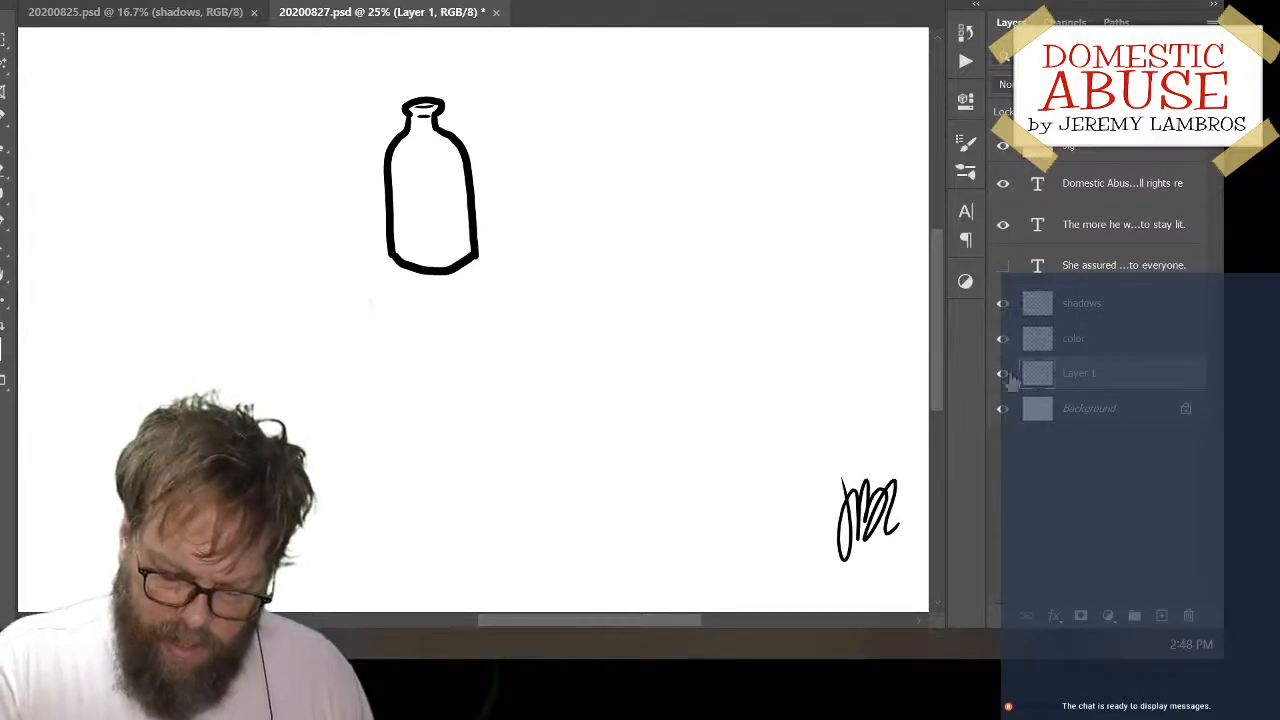
left_click(1161, 615)
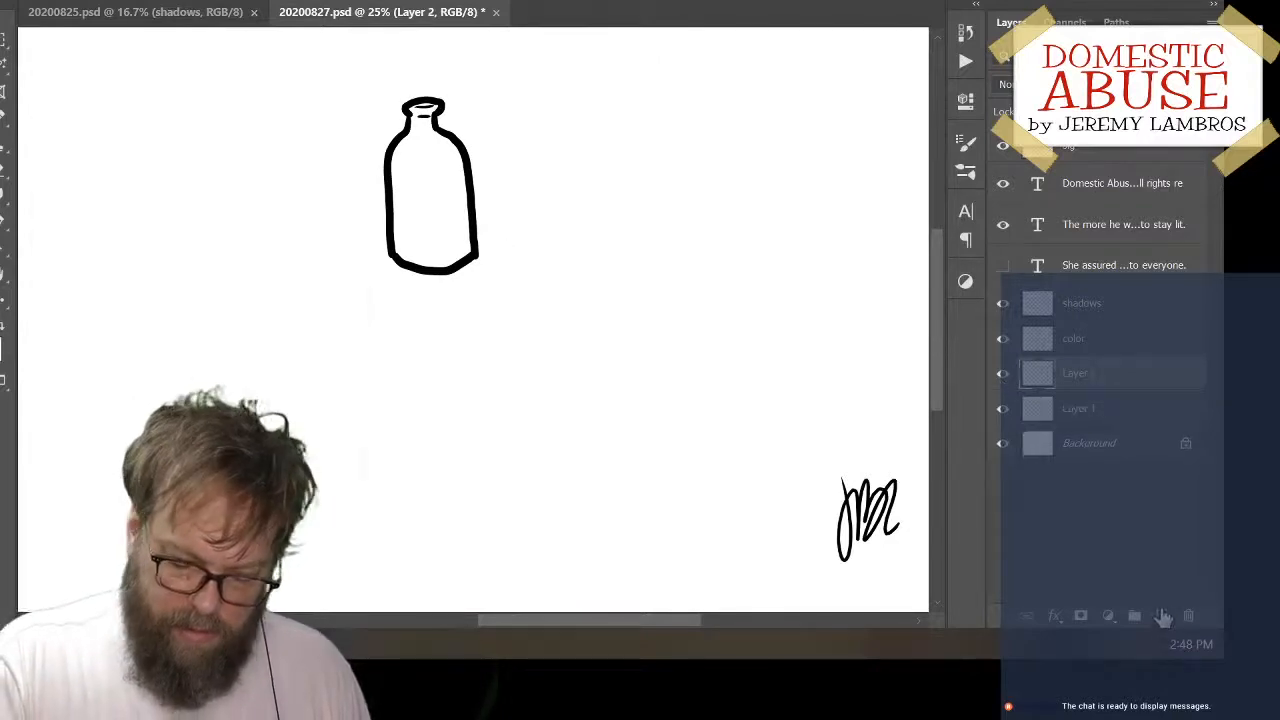
mouse_move(596, 192)
left_mouse_down()
mouse_move(584, 304)
mouse_move(666, 268)
left_mouse_up()
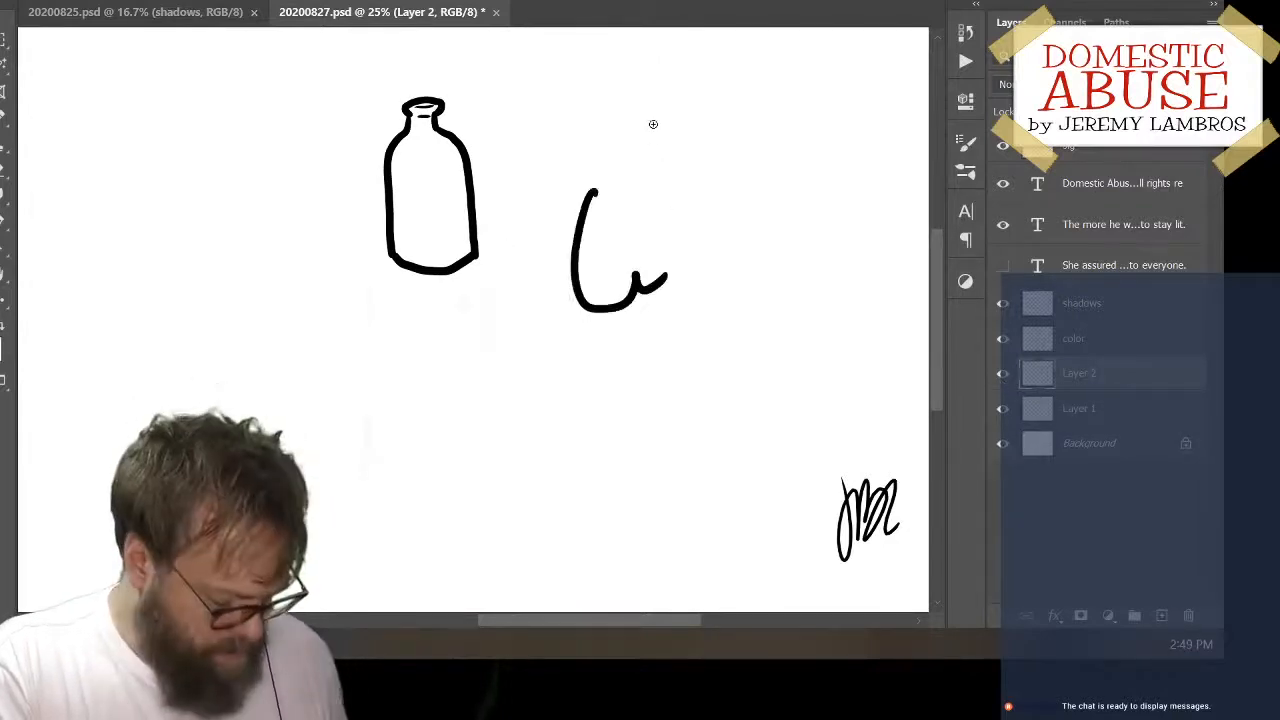
key("ctrl+z")
left_click_drag(583, 197, 750, 178)
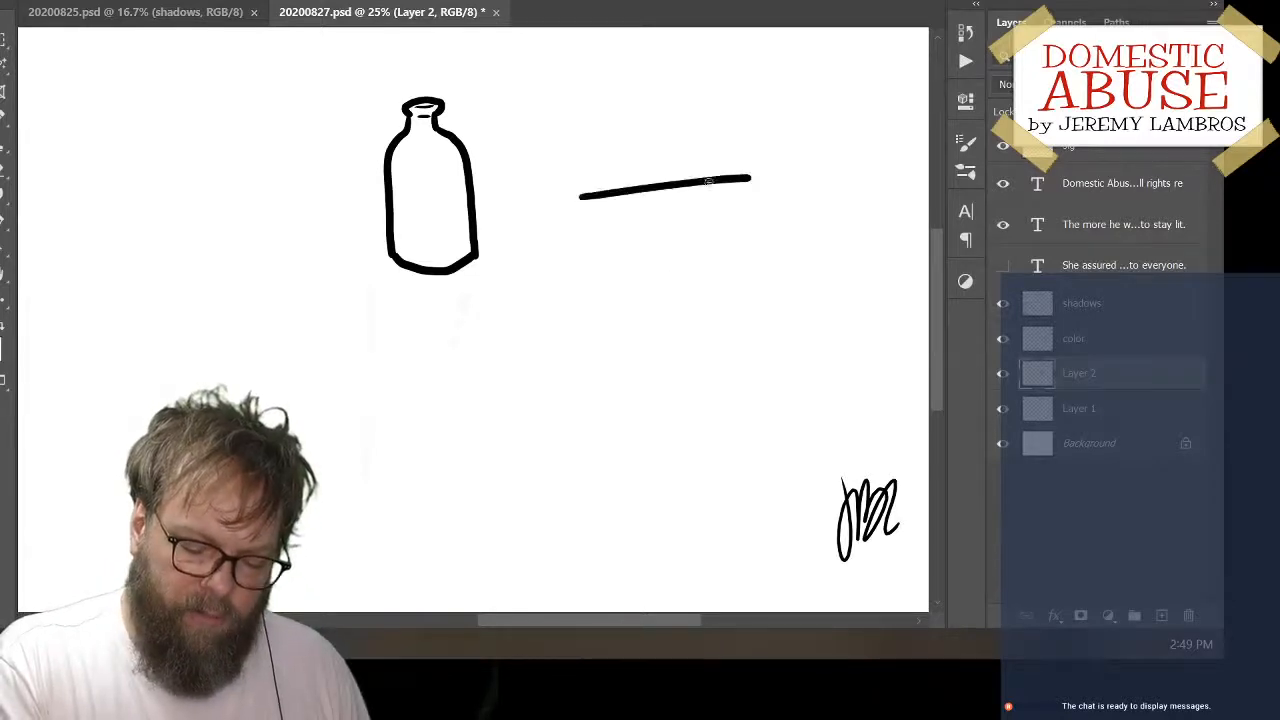
mouse_move(580, 201)
left_mouse_down()
mouse_move(563, 245)
mouse_move(605, 284)
mouse_move(740, 285)
left_mouse_up()
key("ctrl+z")
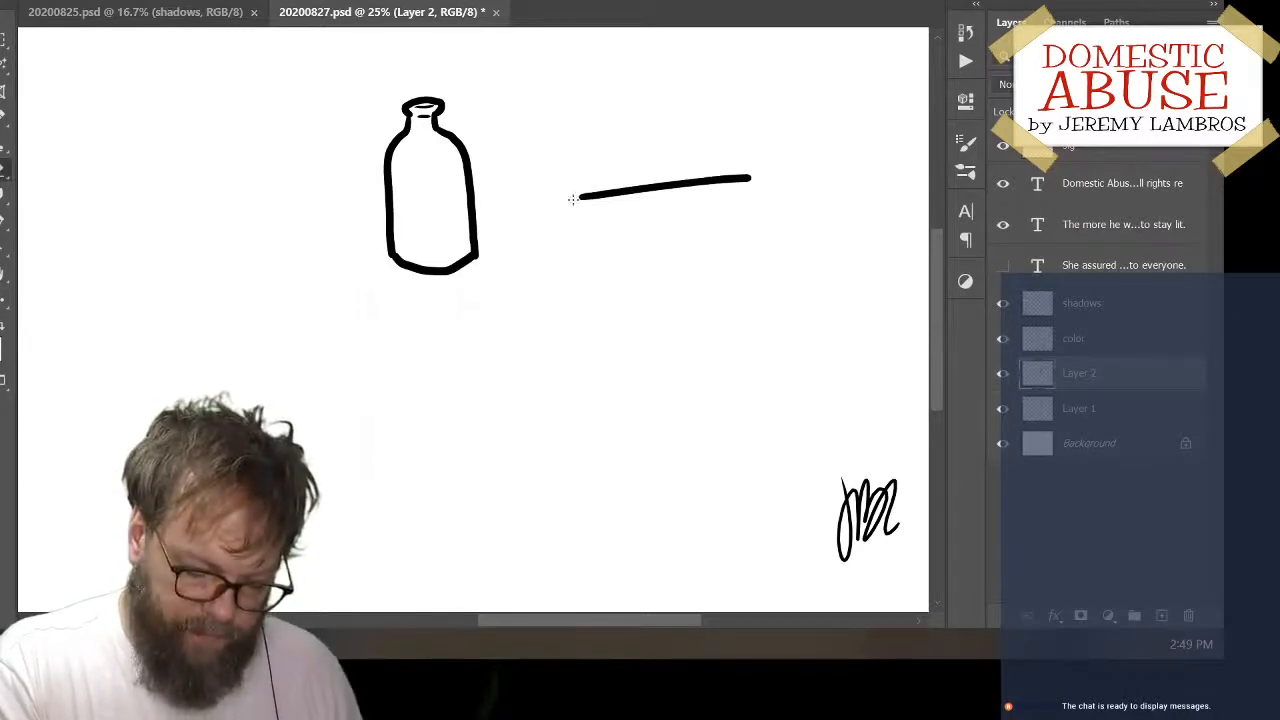
mouse_move(573, 199)
left_mouse_down()
mouse_move(759, 170)
mouse_move(606, 194)
left_mouse_up()
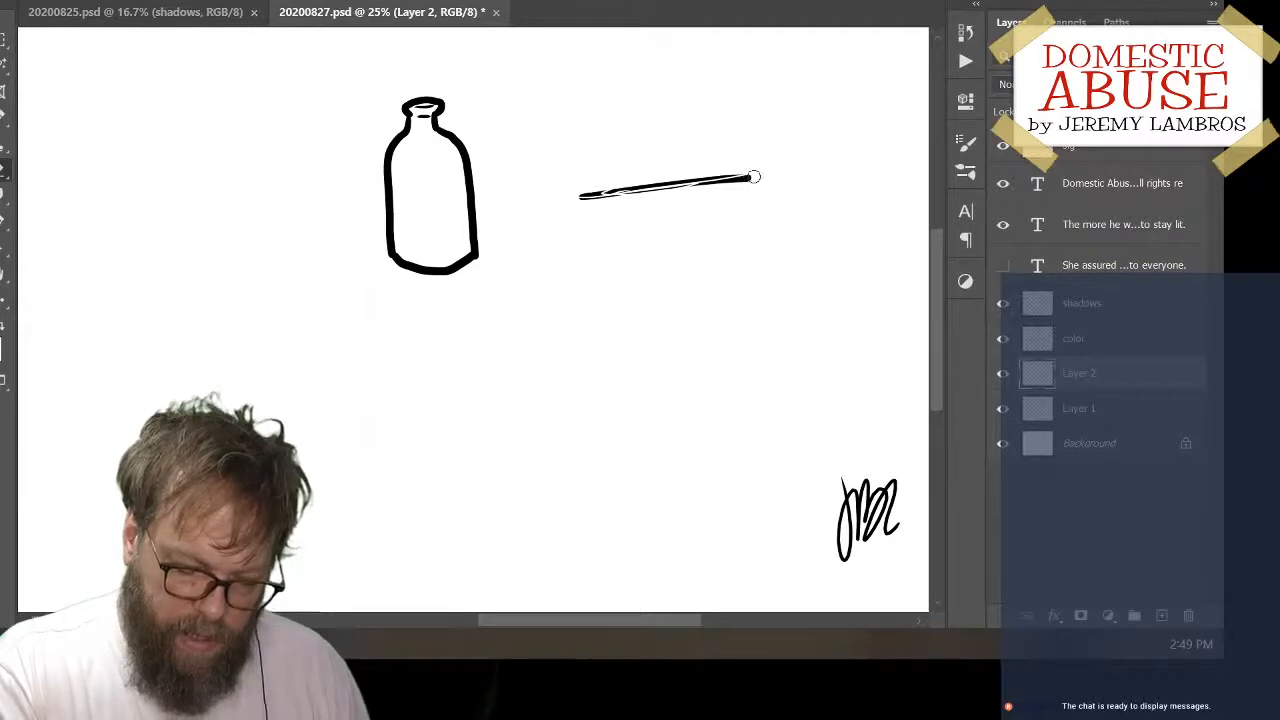
mouse_move(755, 177)
left_mouse_down()
mouse_move(569, 200)
mouse_move(600, 194)
left_mouse_up()
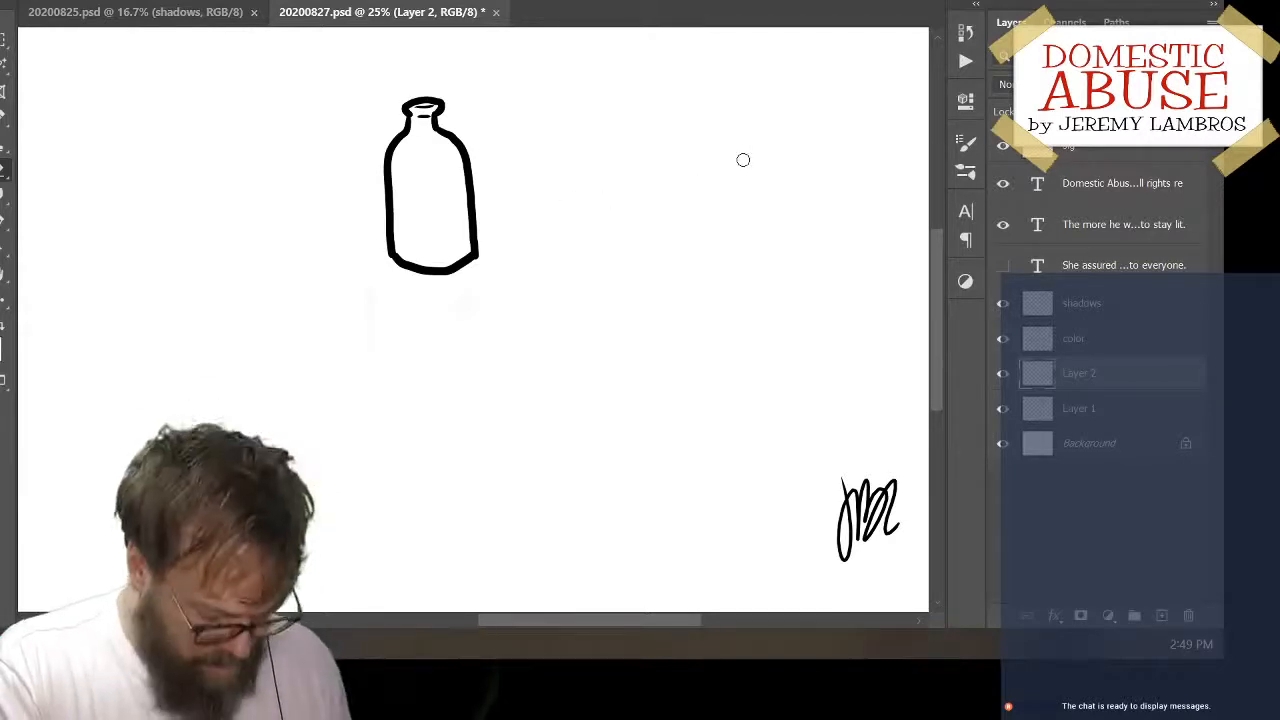
mouse_move(629, 147)
left_mouse_down()
mouse_move(633, 212)
mouse_move(614, 211)
mouse_move(622, 300)
left_mouse_up()
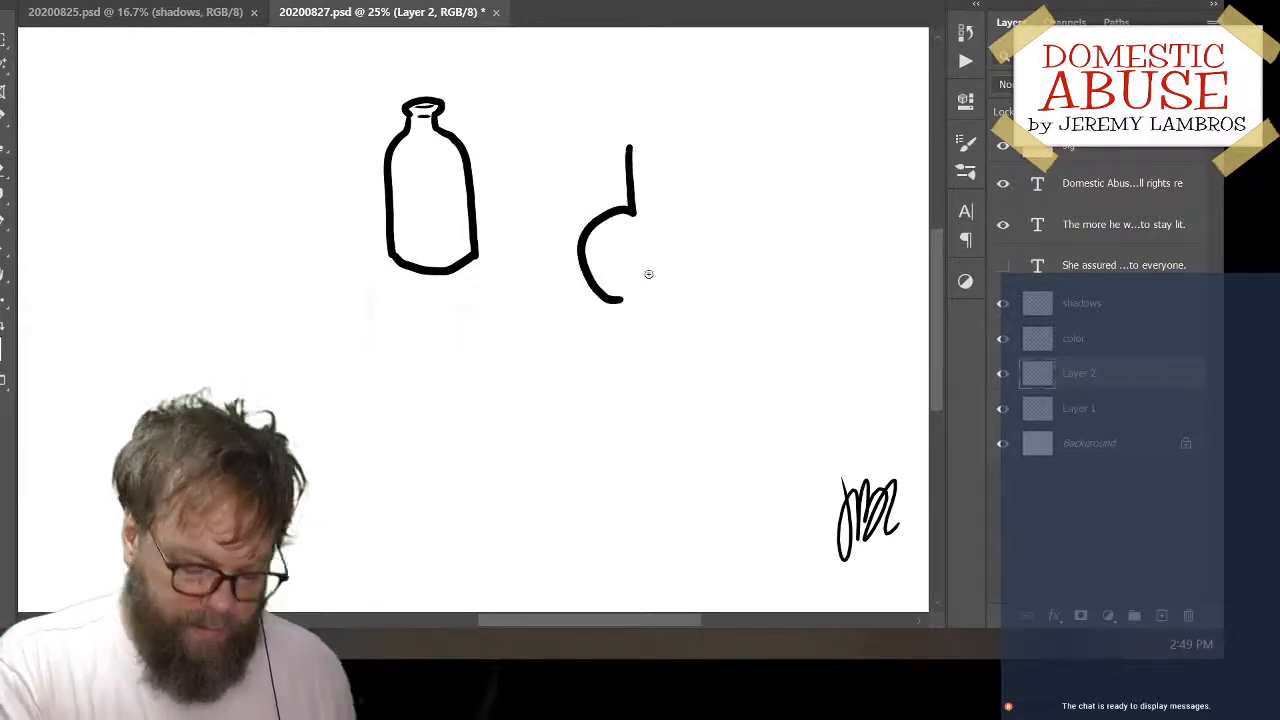
key("ctrl+z")
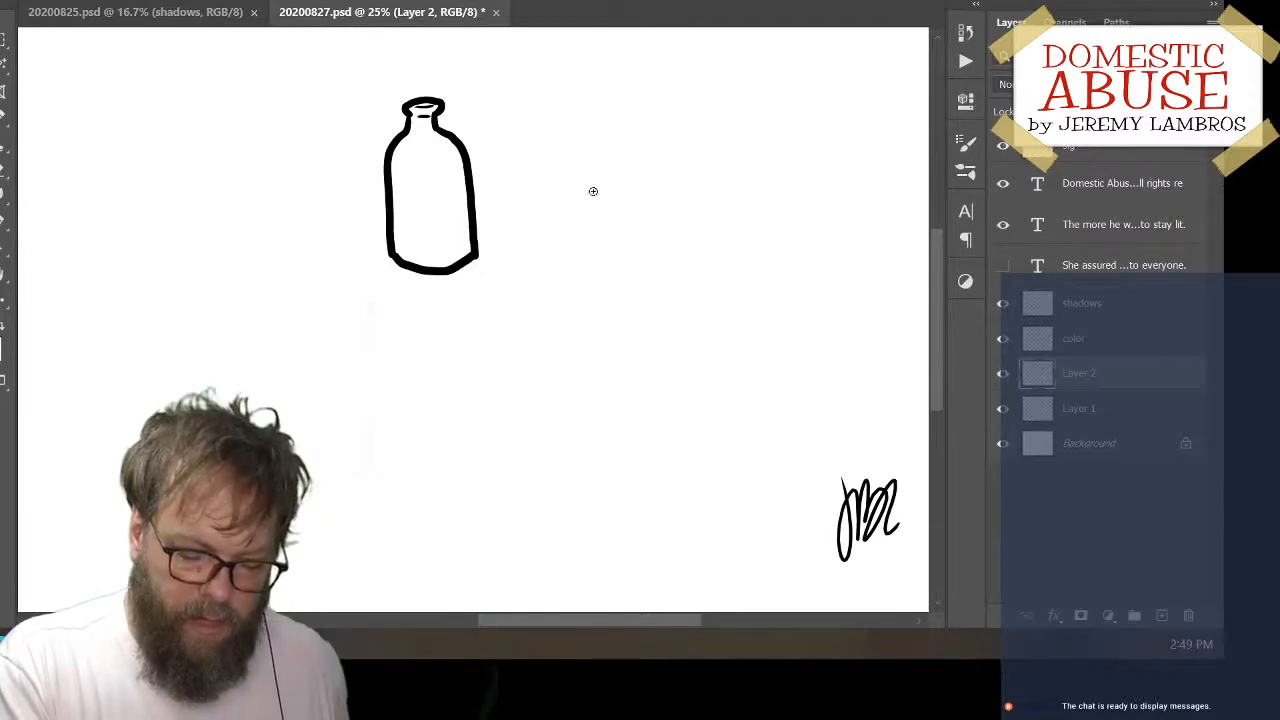
left_click_drag(592, 191, 731, 181)
key("ctrl+z")
left_click_drag(616, 146, 619, 214)
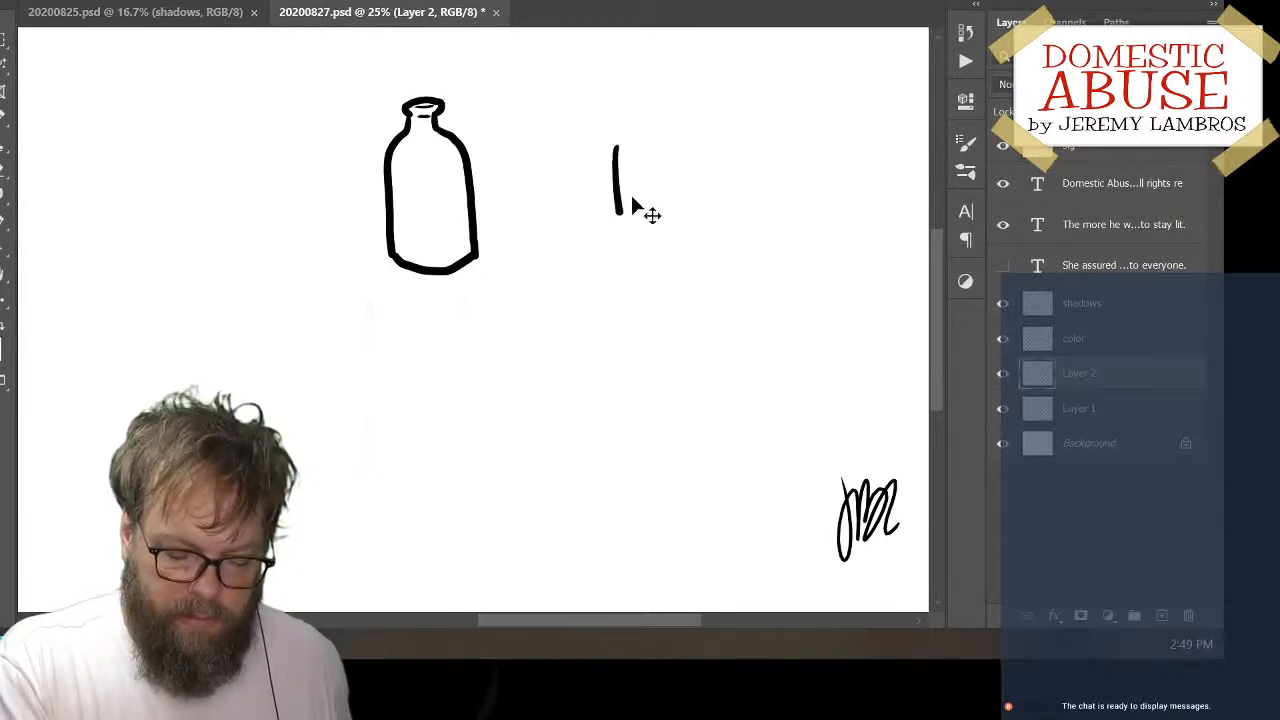
key("ctrl+z")
mouse_move(616, 154)
left_mouse_down()
mouse_move(613, 217)
mouse_move(566, 256)
mouse_move(573, 300)
left_mouse_up()
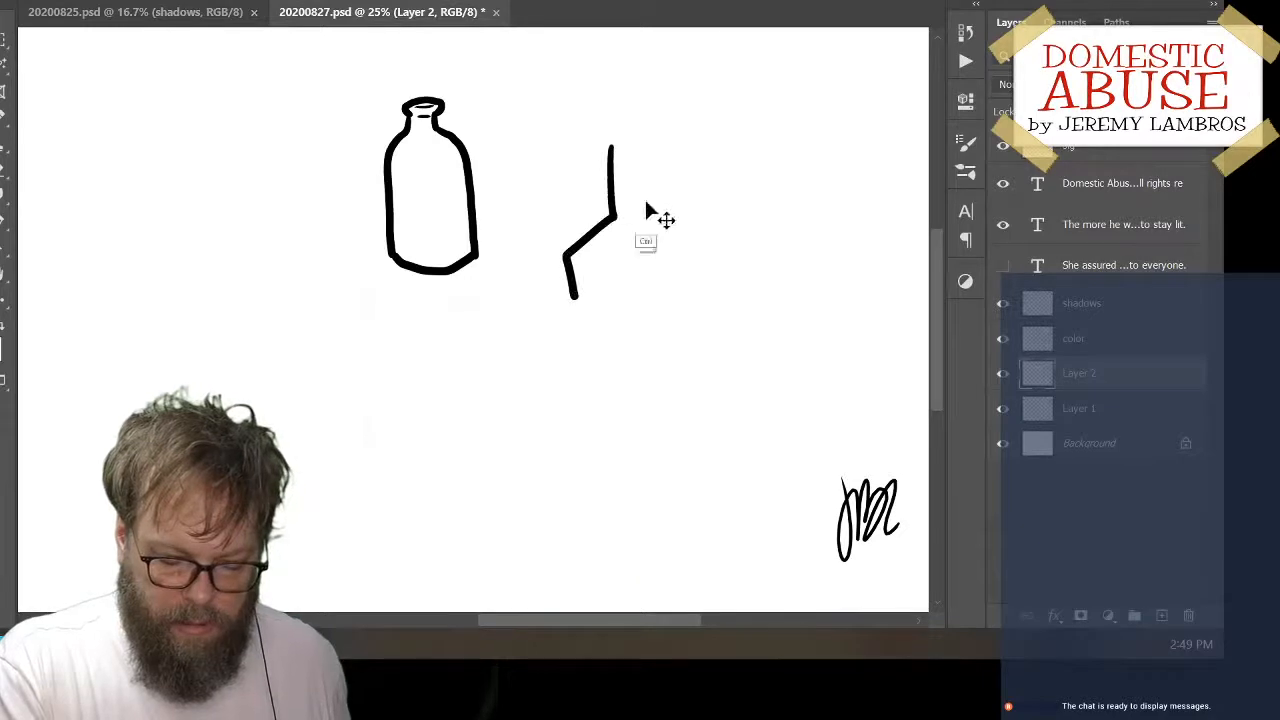
key("ctrl+z")
mouse_move(646, 148)
left_mouse_down()
mouse_move(645, 202)
mouse_move(583, 206)
left_mouse_up()
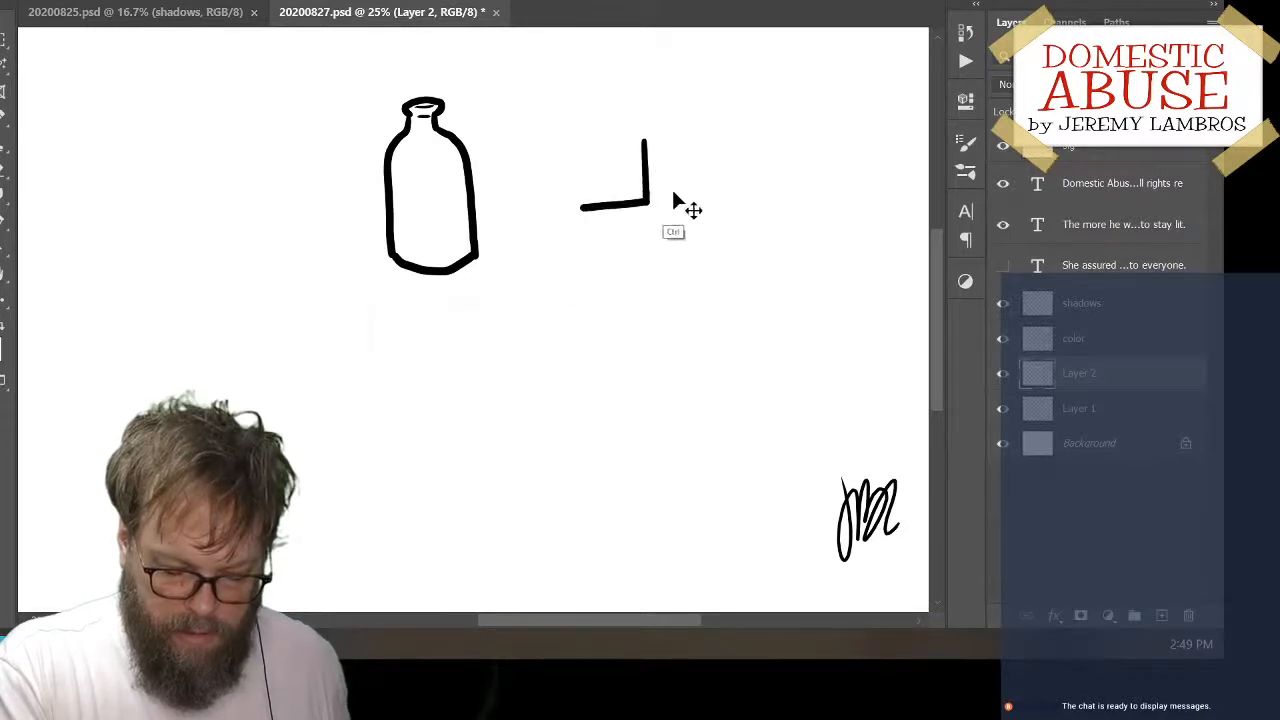
key("ctrl+z")
mouse_move(646, 134)
left_mouse_down()
mouse_move(647, 202)
mouse_move(594, 205)
mouse_move(646, 201)
mouse_move(594, 207)
mouse_move(607, 269)
mouse_move(766, 263)
left_mouse_up()
key("ctrl+z")
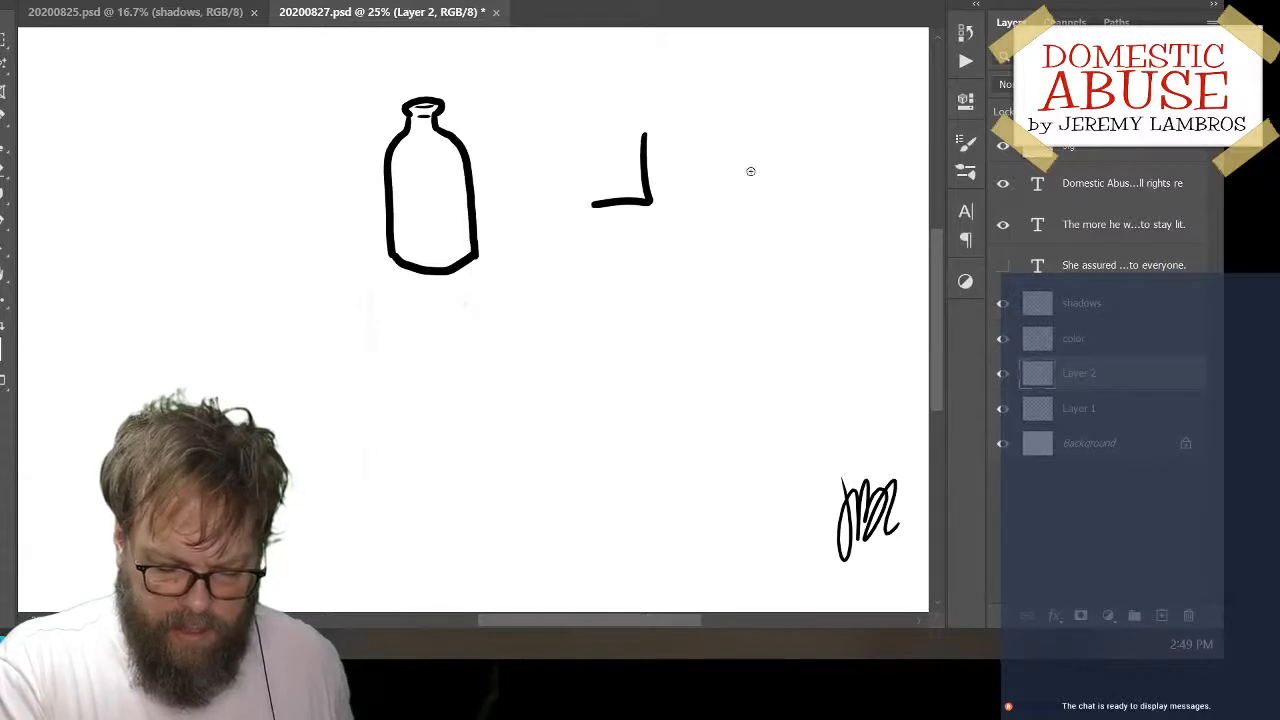
key("ctrl+z")
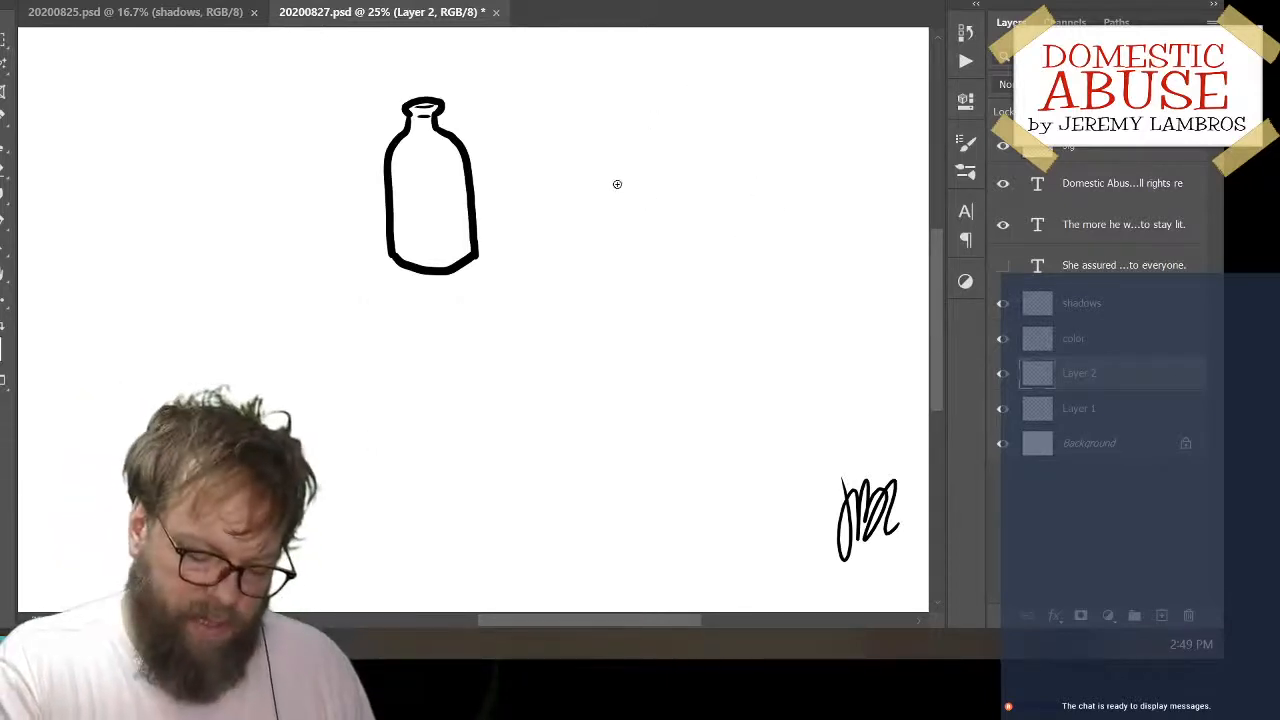
Draw a flat top edge, a left side slanting outward and a straight bottom edge for a boxy shape right of the bottle
left_click_drag(616, 184, 758, 182)
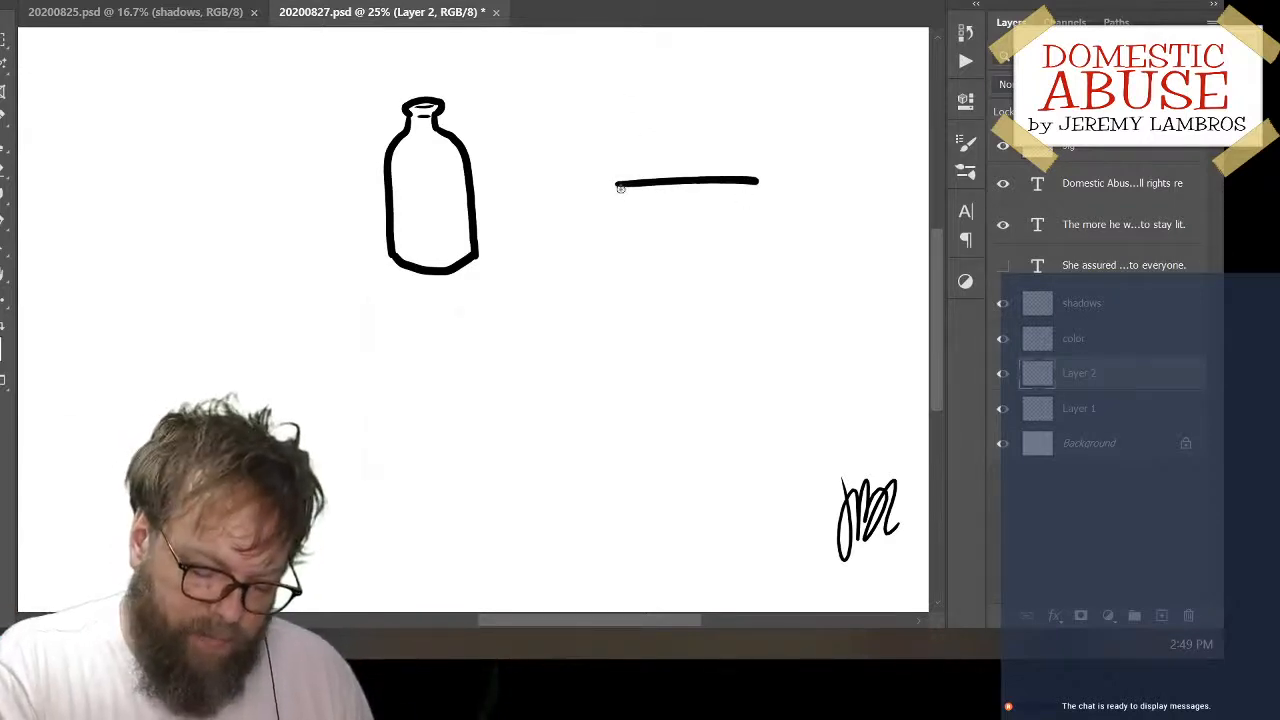
mouse_move(618, 184)
left_mouse_down()
mouse_move(620, 227)
mouse_move(580, 274)
mouse_move(586, 308)
mouse_move(779, 301)
left_mouse_up()
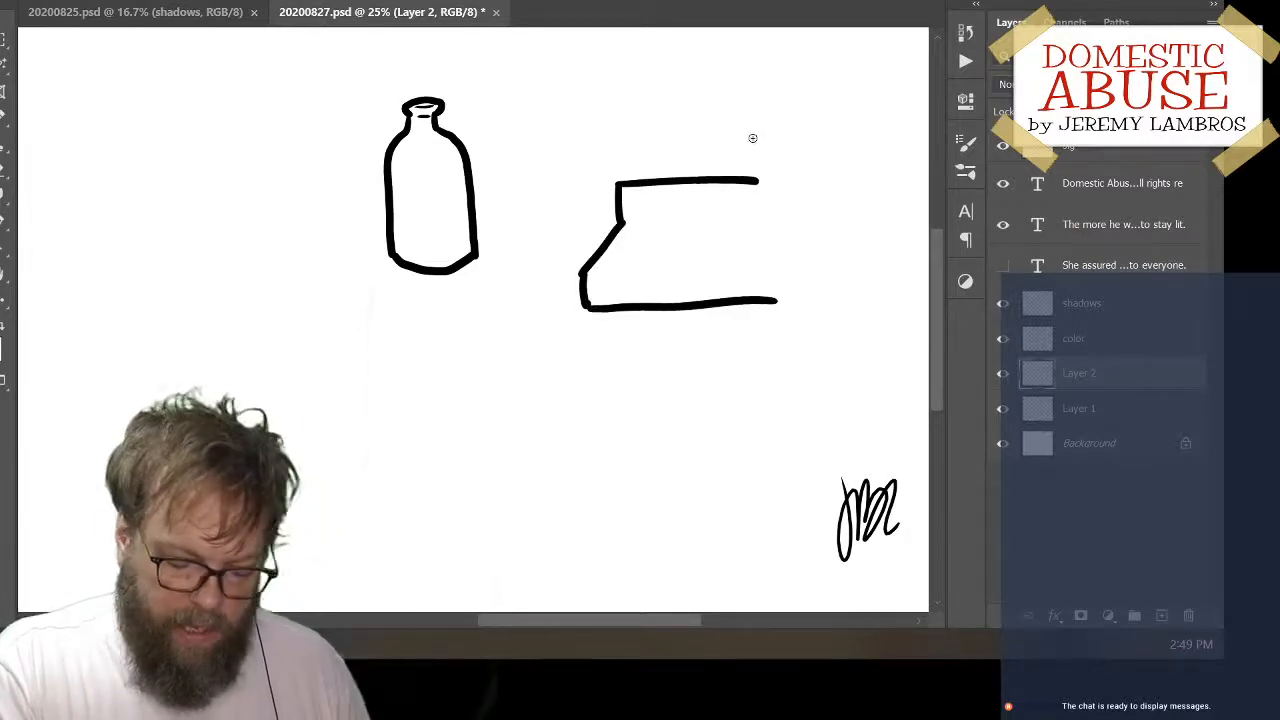
key("ctrl+z")
left_click_drag(585, 305, 754, 302)
Close the boxy shape with a right side that slants inward to the base, and erase the bottom edge's overshoot
left_click_drag(761, 180, 760, 216)
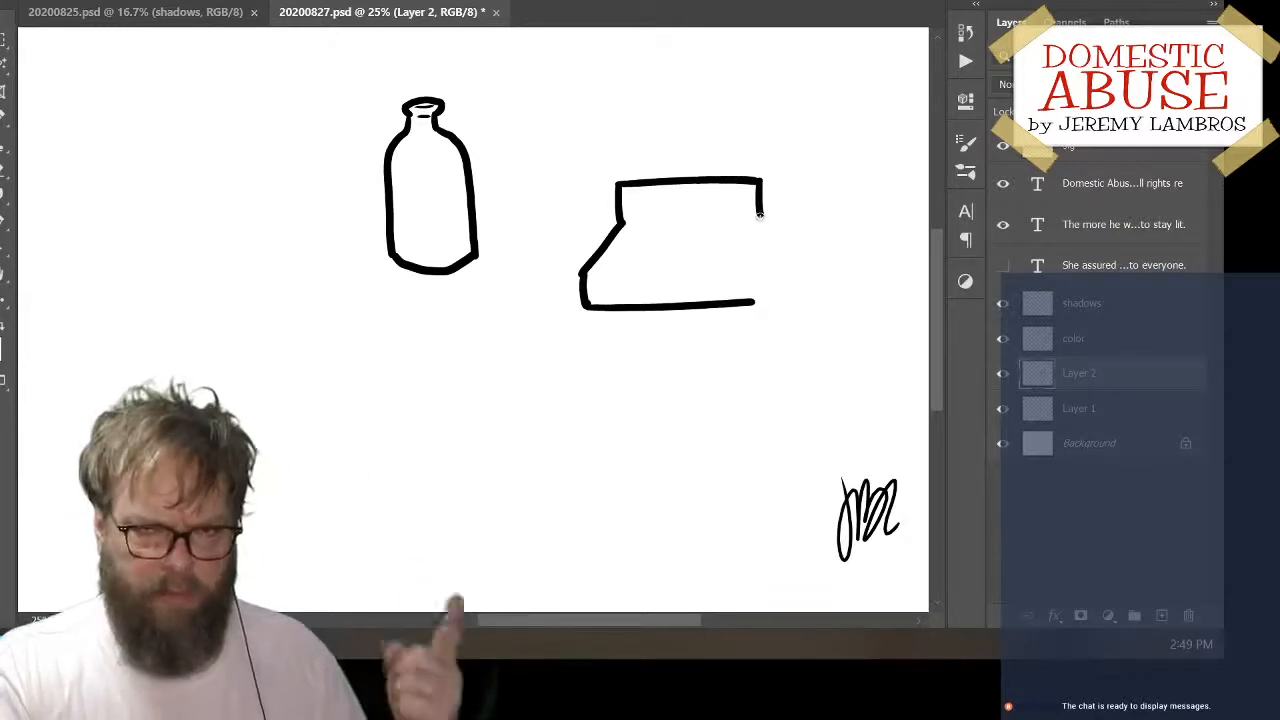
left_click_drag(761, 222, 767, 260)
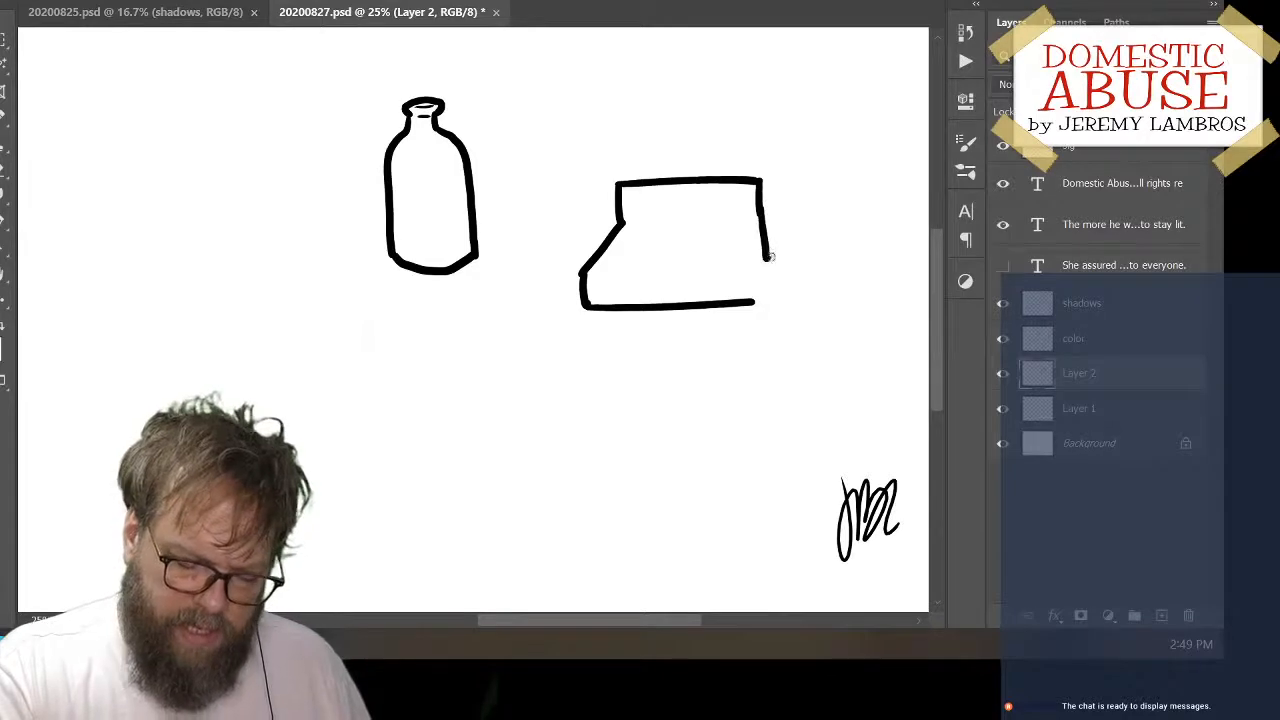
key("ctrl+z")
left_click_drag(761, 206, 765, 278)
key("ctrl+z")
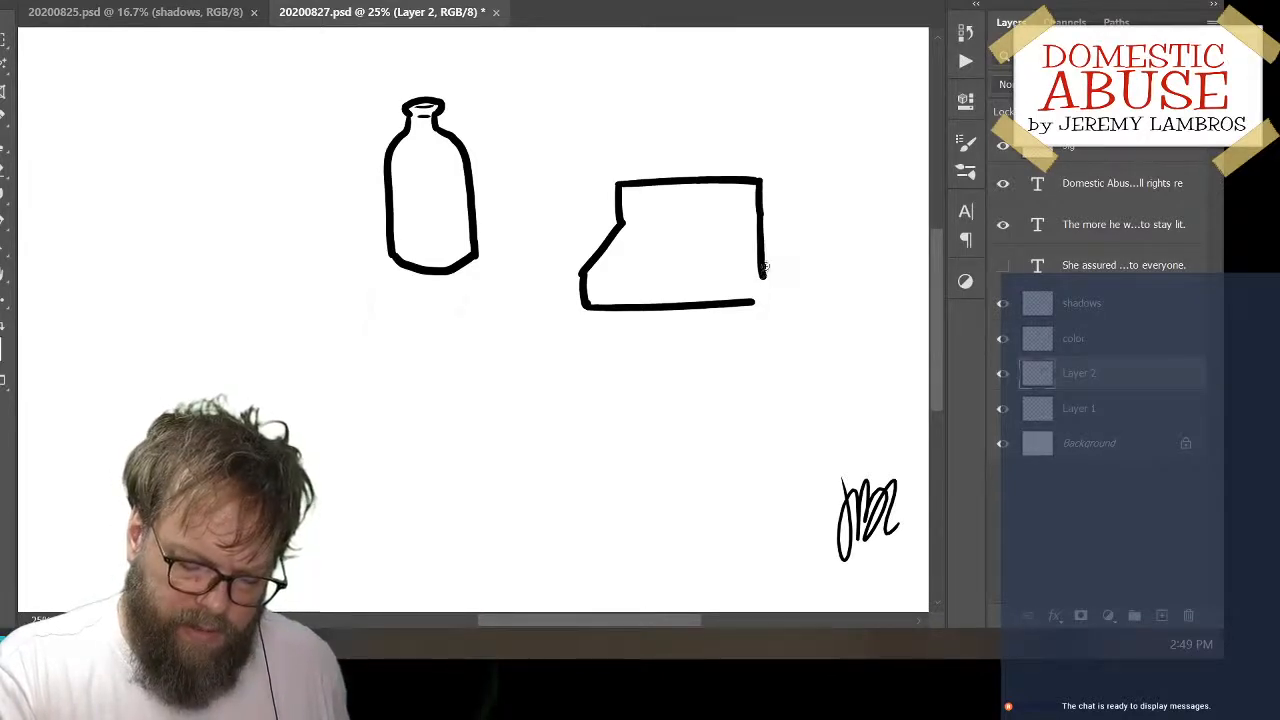
key("ctrl+z")
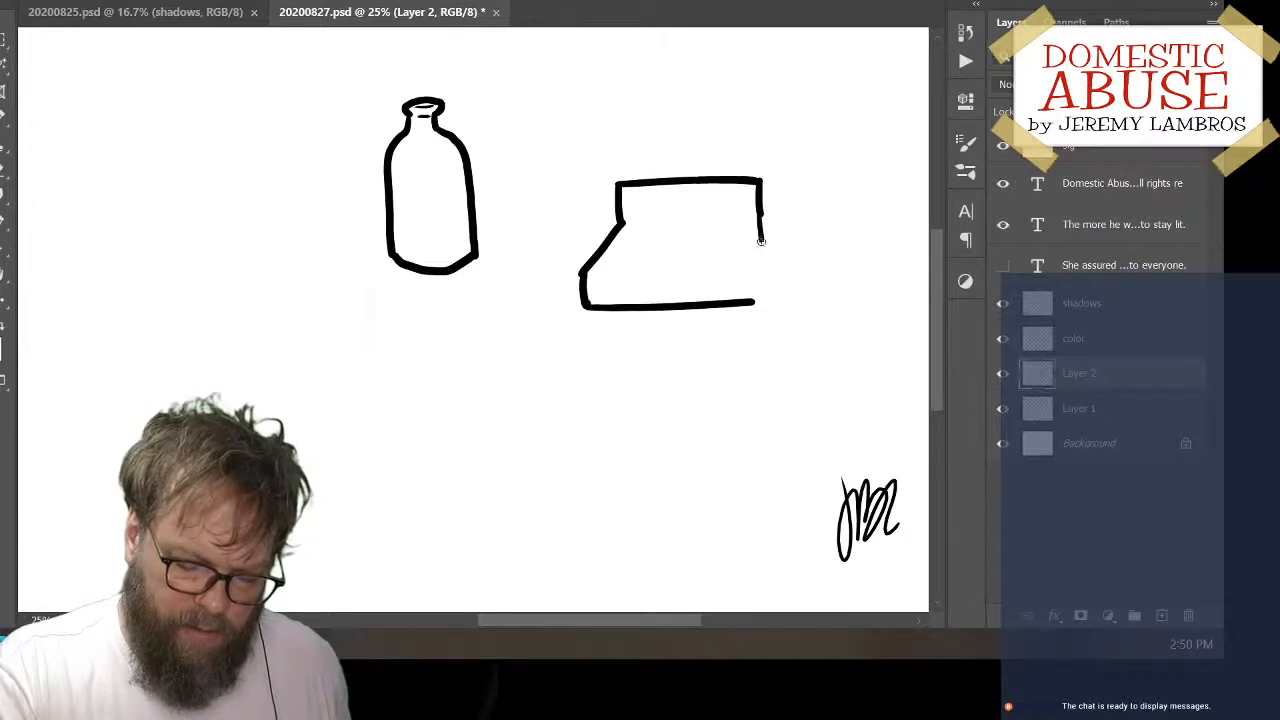
left_click_drag(761, 240, 722, 302)
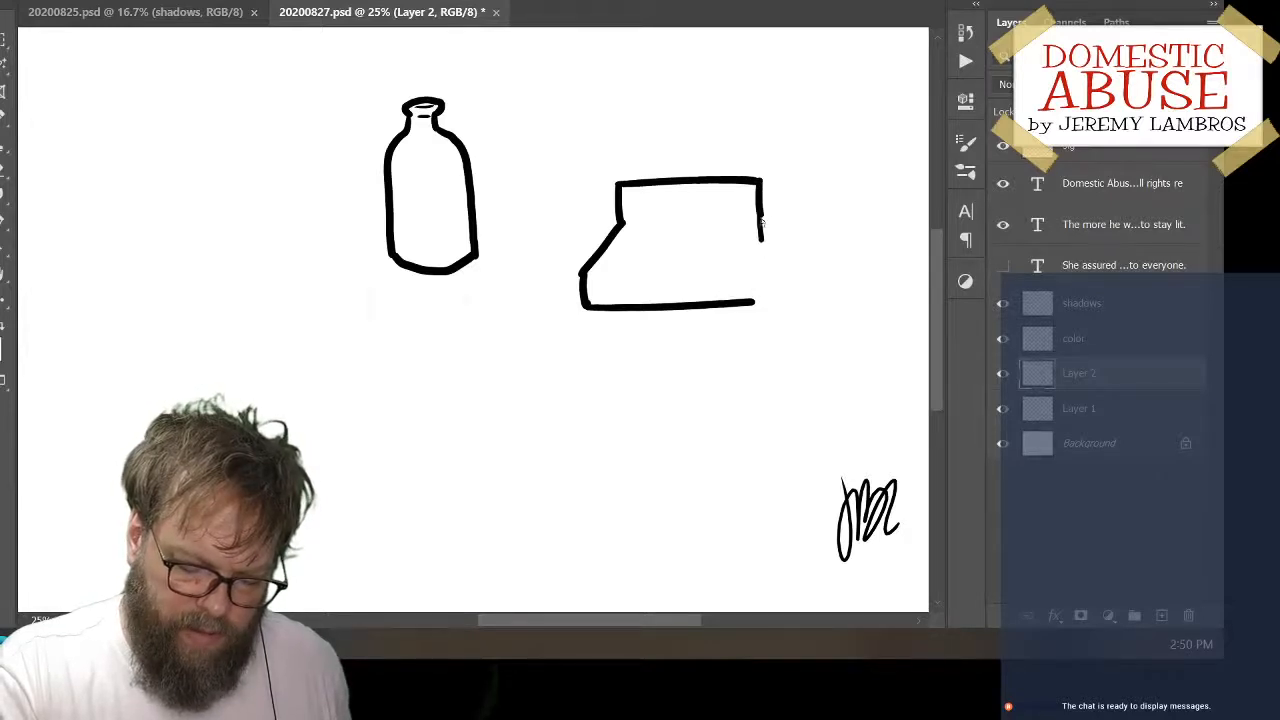
mouse_move(760, 224)
left_mouse_down()
mouse_move(766, 247)
mouse_move(726, 302)
left_mouse_up()
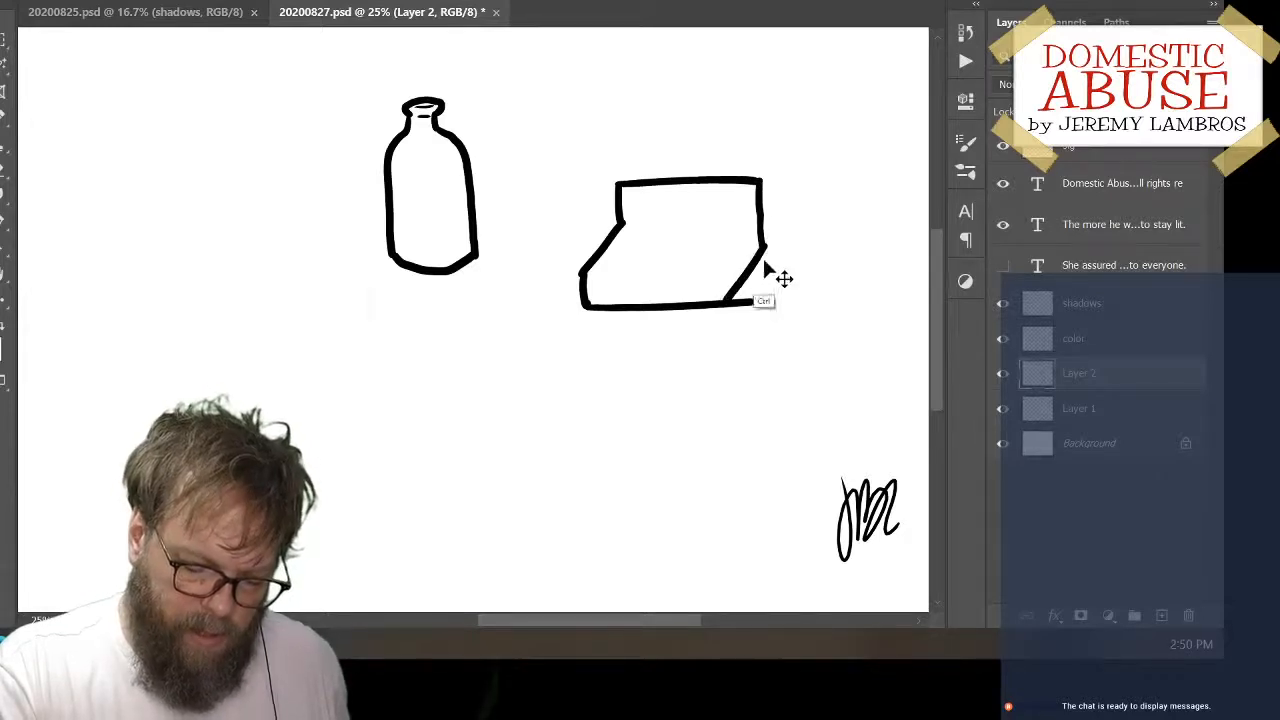
key("ctrl+z")
mouse_move(765, 245)
left_mouse_down()
mouse_move(726, 314)
mouse_move(754, 294)
mouse_move(728, 312)
left_mouse_up()
key("e")
key("ctrl+z")
key("b")
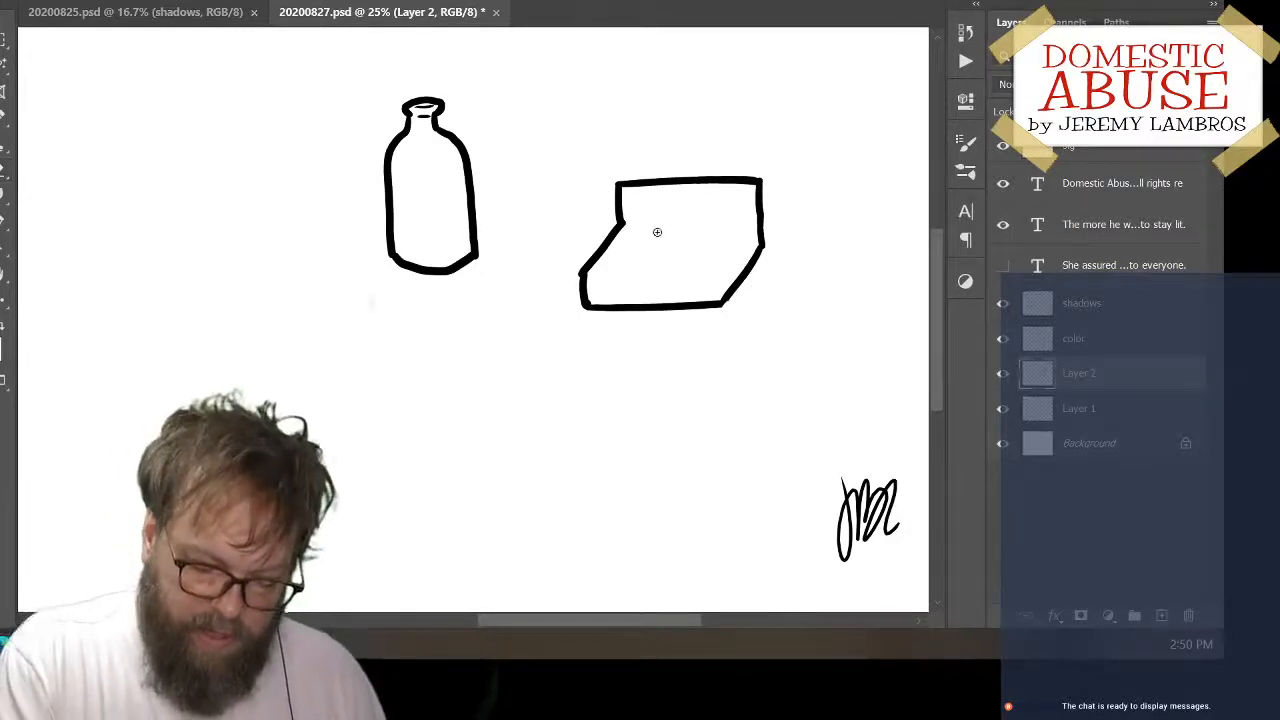
Draw a thin, nearly horizontal crease line across the upper part of the boxy shape
left_click_drag(636, 224, 760, 221)
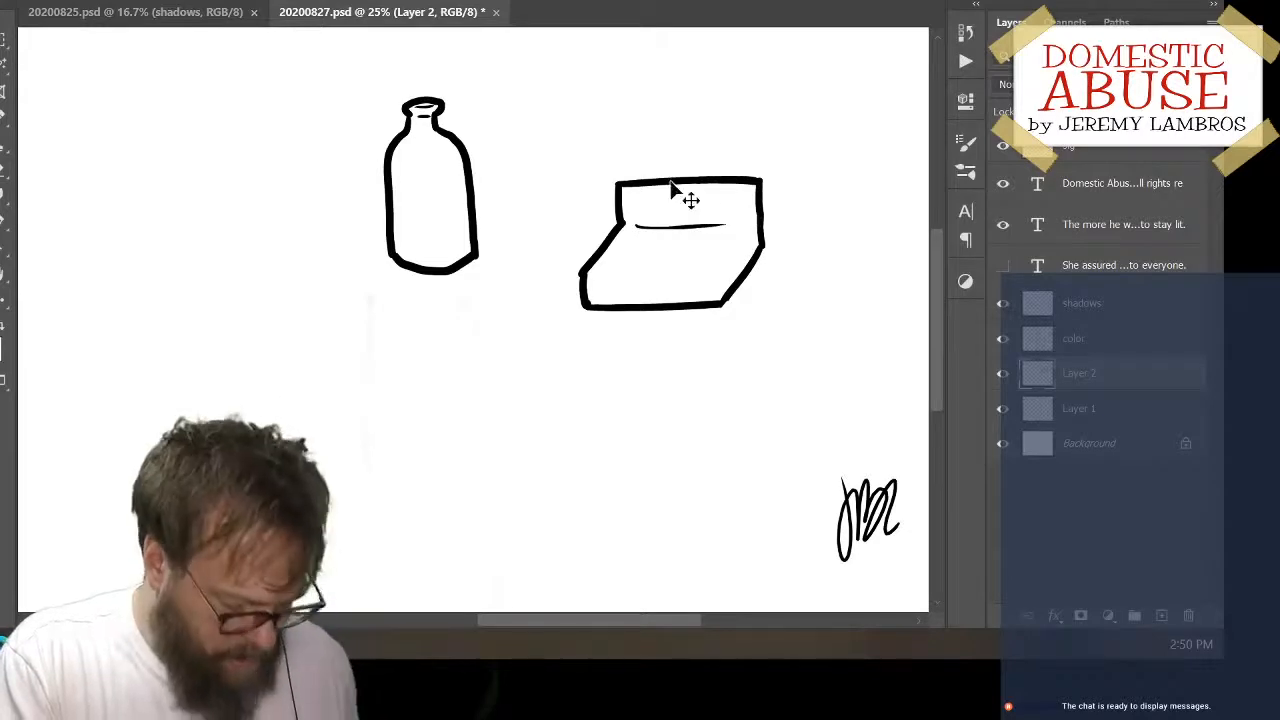
key("ctrl+z")
left_click_drag(632, 221, 736, 216)
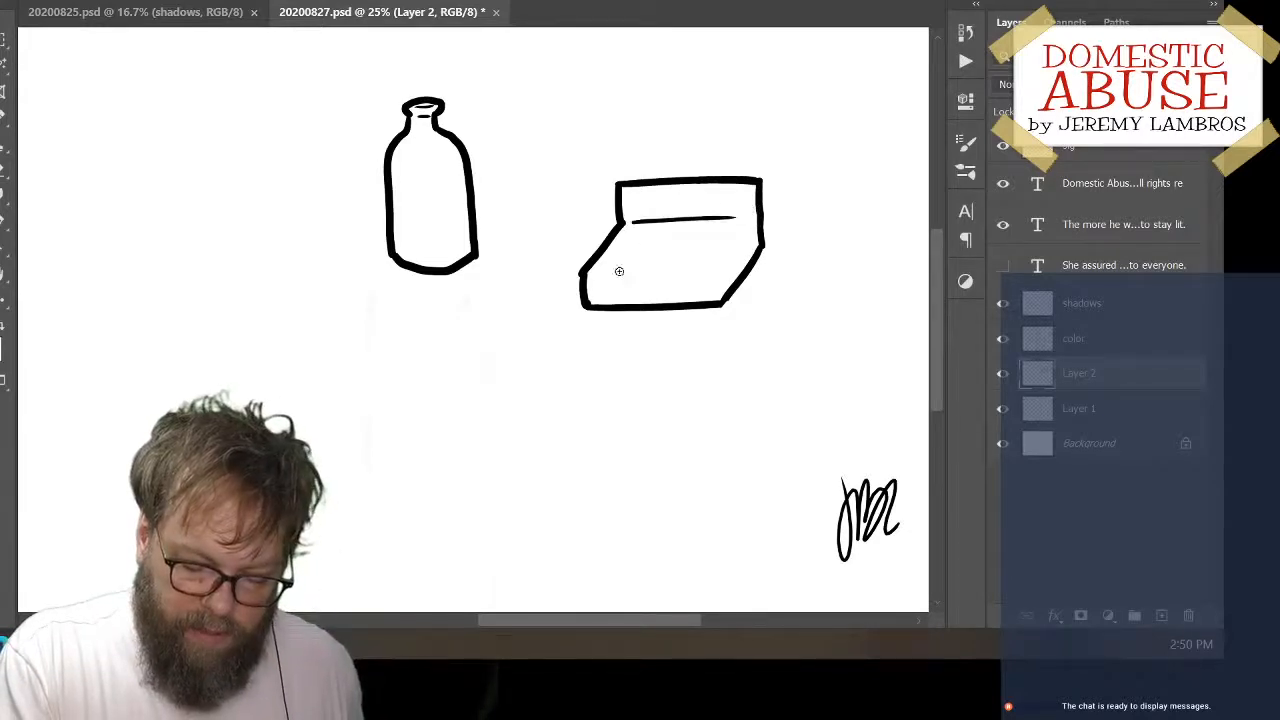
Draw a thin lower crease line across the boxy shape and broken inner edge lines along its right side
left_click_drag(600, 270, 708, 271)
key("ctrl+z")
left_click_drag(600, 271, 712, 272)
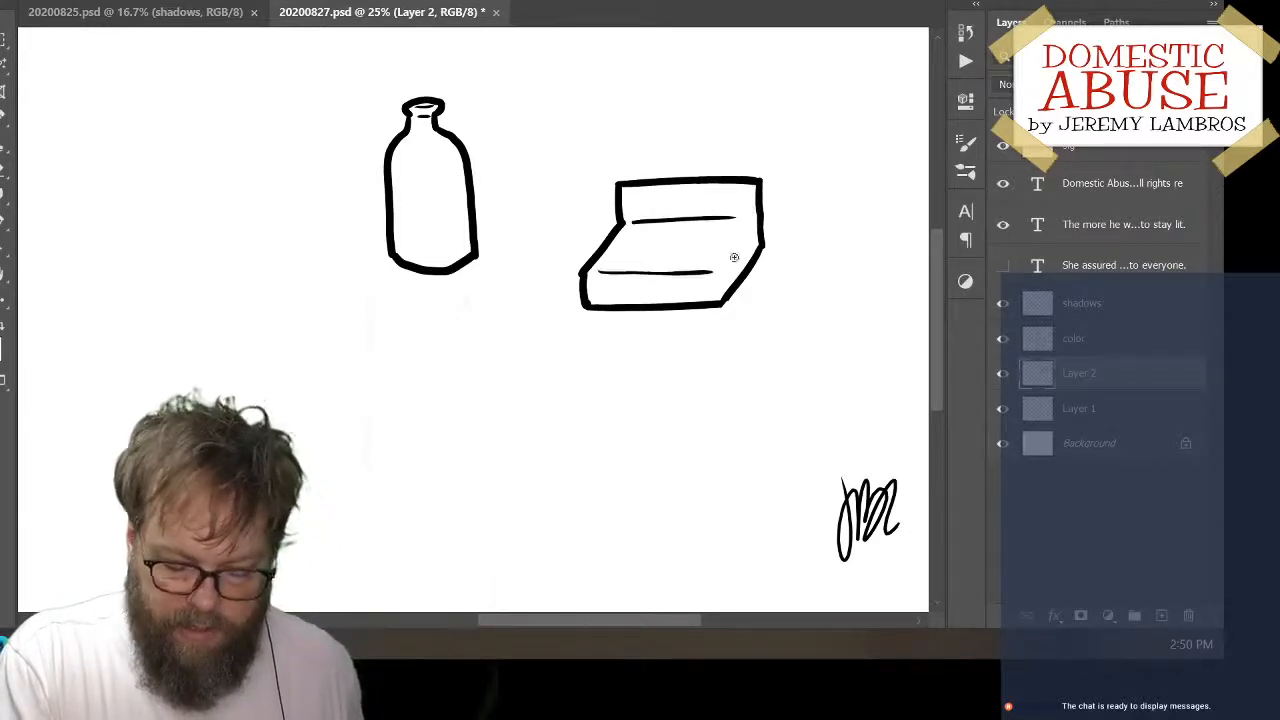
left_click_drag(740, 228, 717, 290)
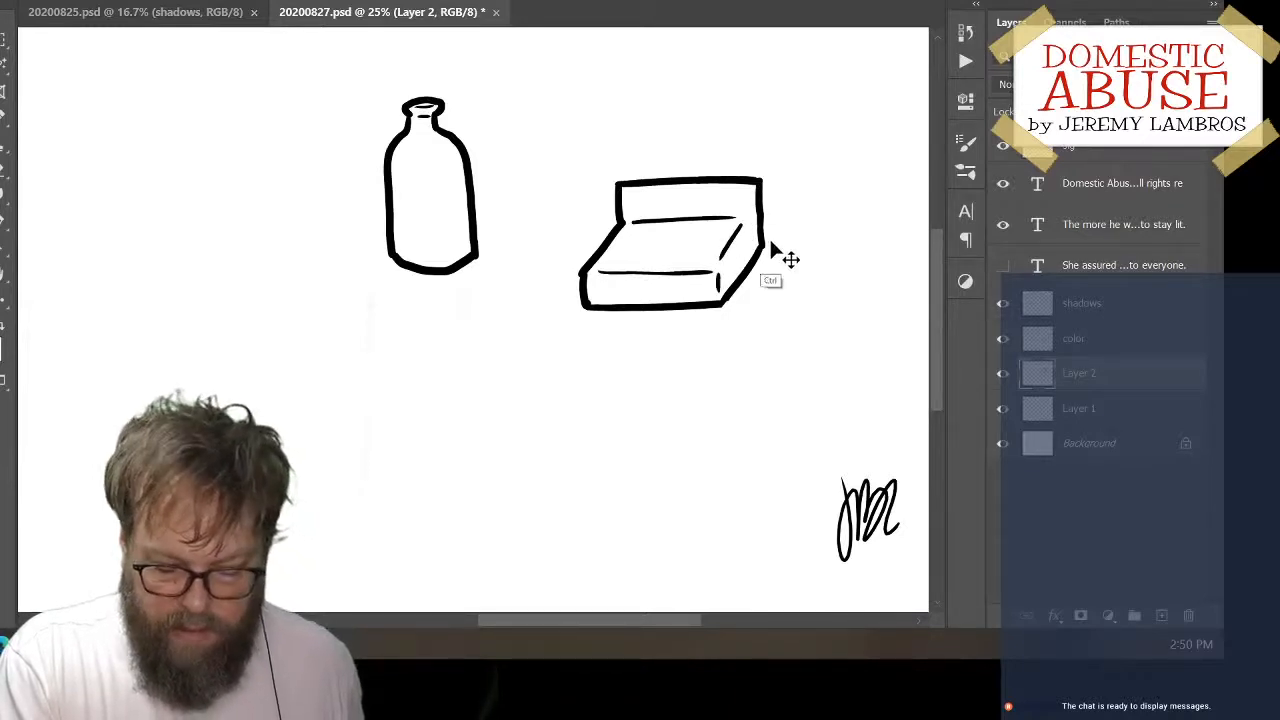
Move the boxy shape to the left of the bottle and add a new layer above it
mouse_move(777, 220)
left_mouse_down()
mouse_move(747, 207)
mouse_move(490, 303)
mouse_move(372, 195)
left_mouse_up()
left_click(1161, 615)
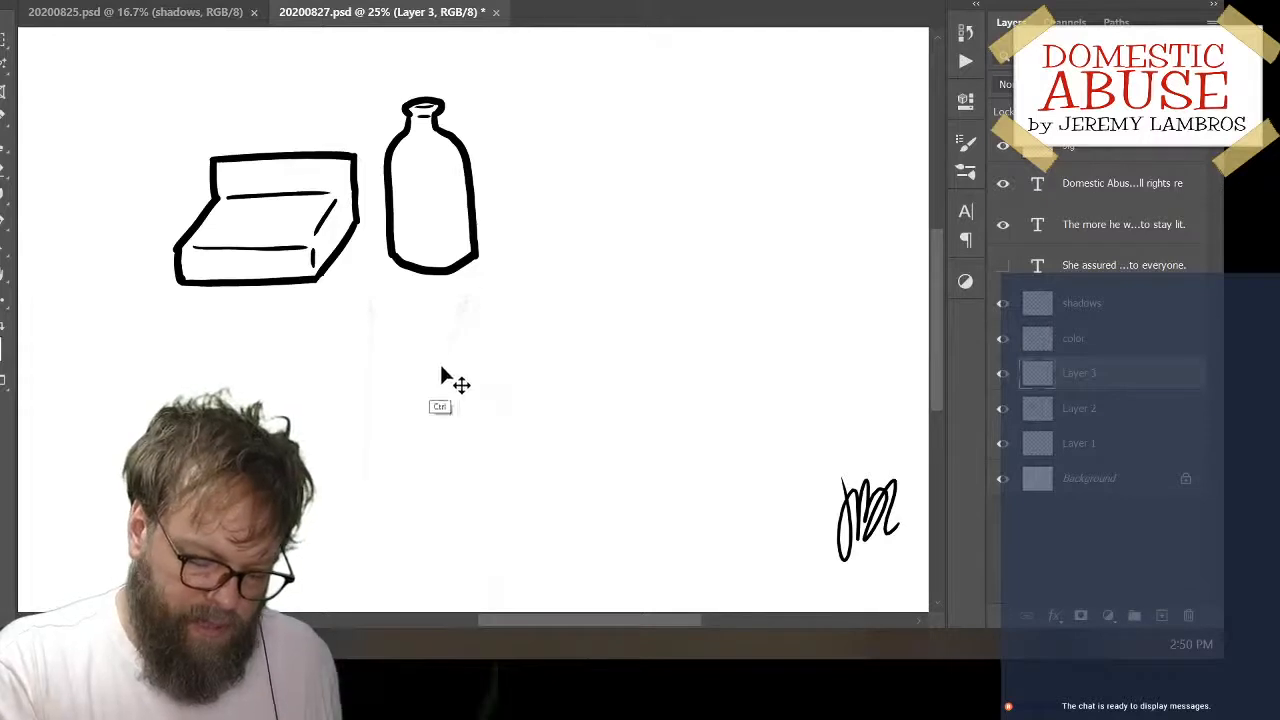
Move the bottle down below the boxy shape and distort its corners to widen it leftward and even out its sides
left_click(474, 258, "ctrl")
mouse_move(474, 258)
left_mouse_down()
mouse_move(560, 302)
mouse_move(337, 484)
mouse_move(450, 450)
left_mouse_up()
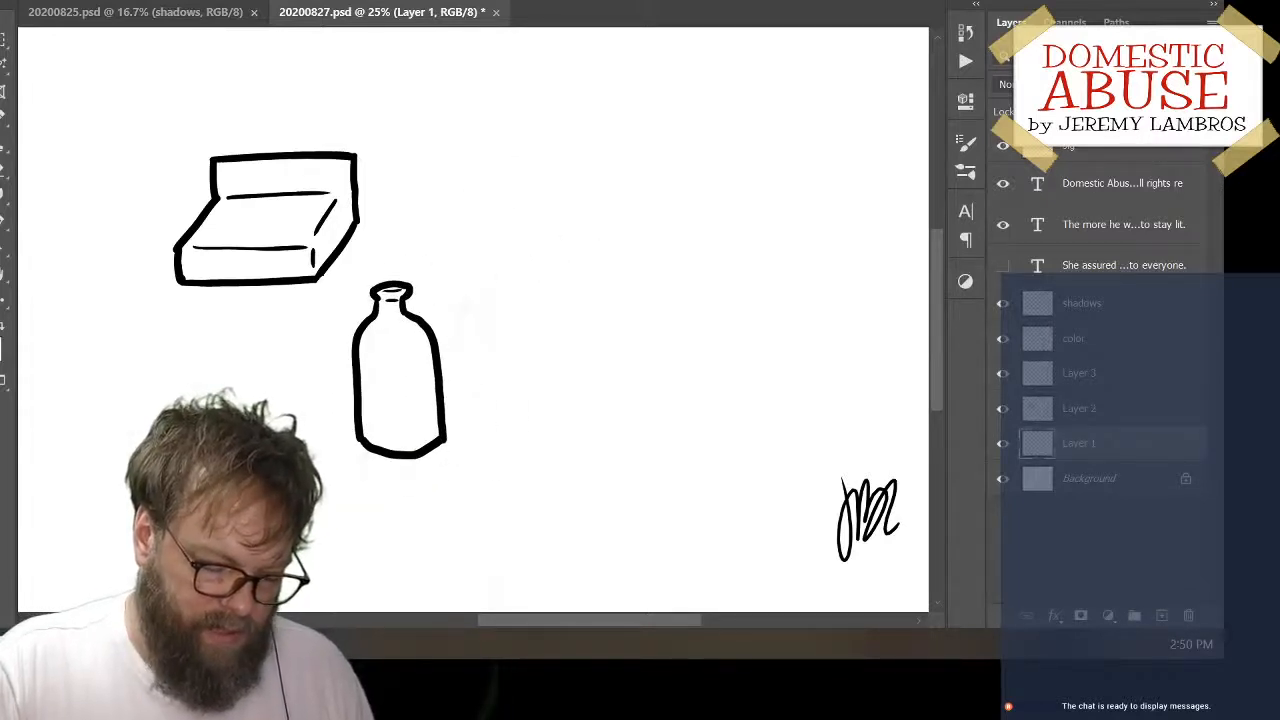
left_click(48, 0)
mouse_move(265, 391)
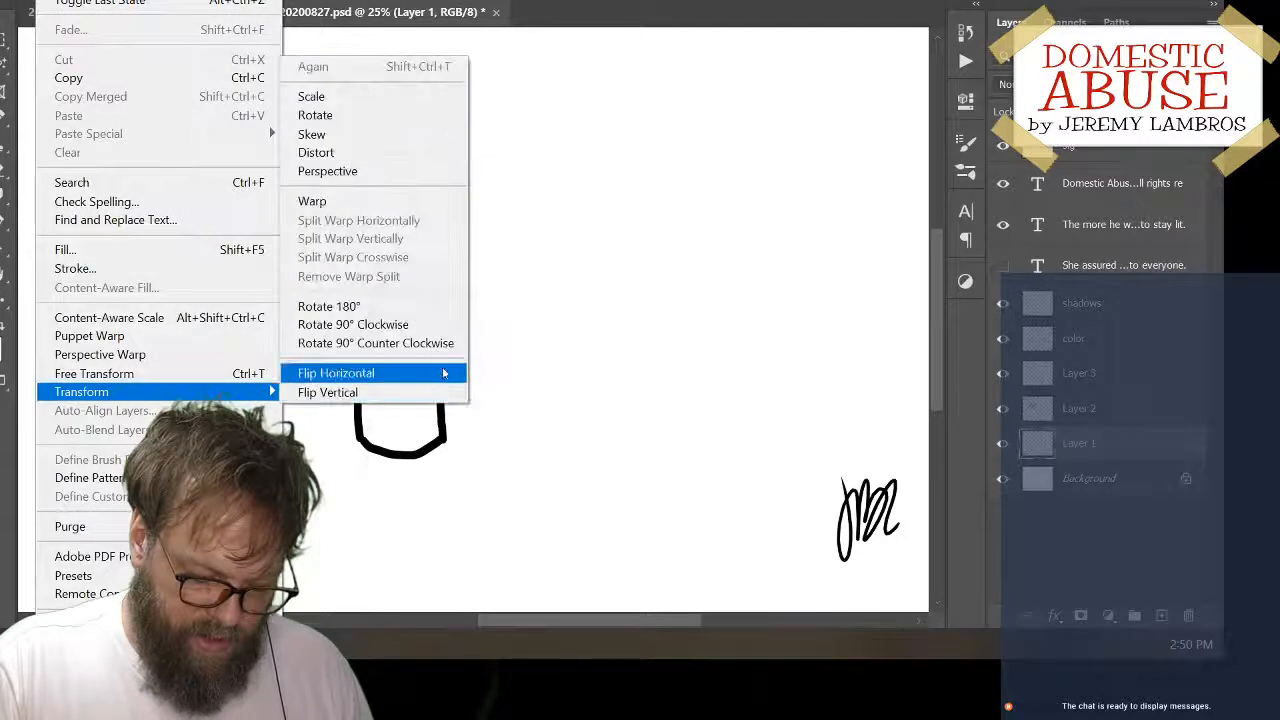
left_click(425, 153)
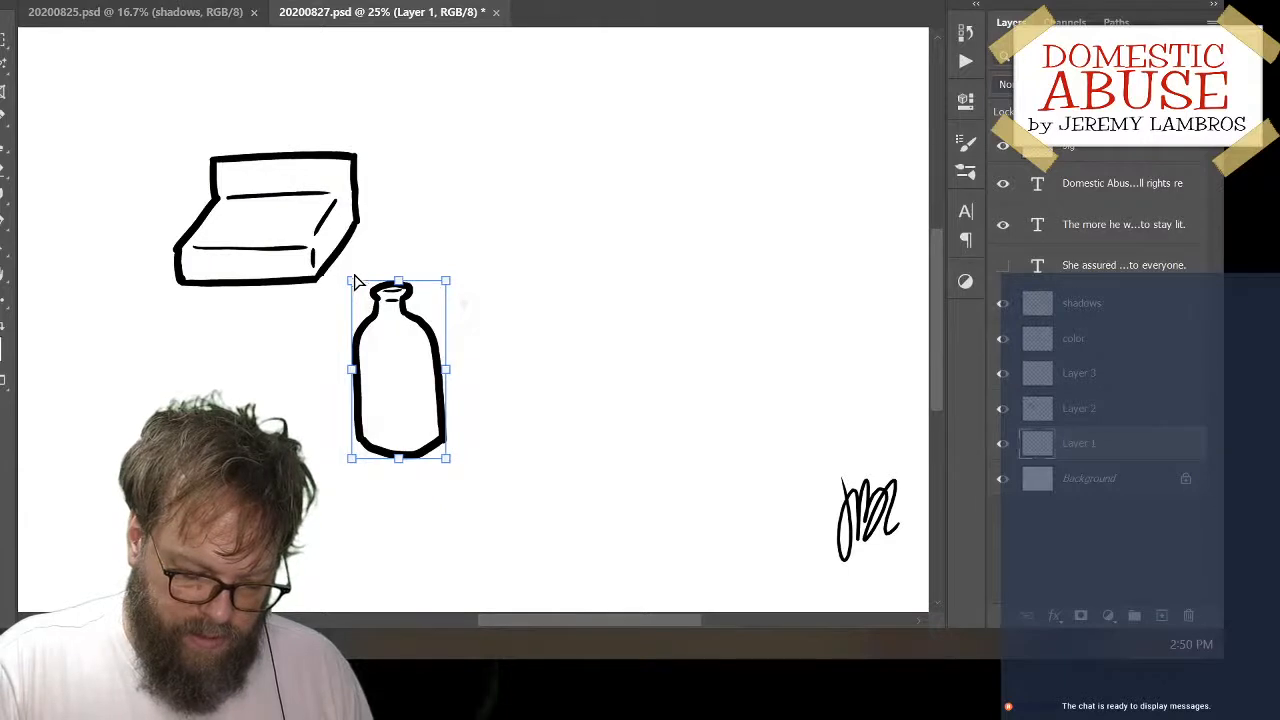
left_click_drag(352, 283, 338, 281)
mouse_move(352, 459)
left_mouse_down()
mouse_move(340, 457)
mouse_move(345, 478)
mouse_move(338, 464)
left_mouse_up()
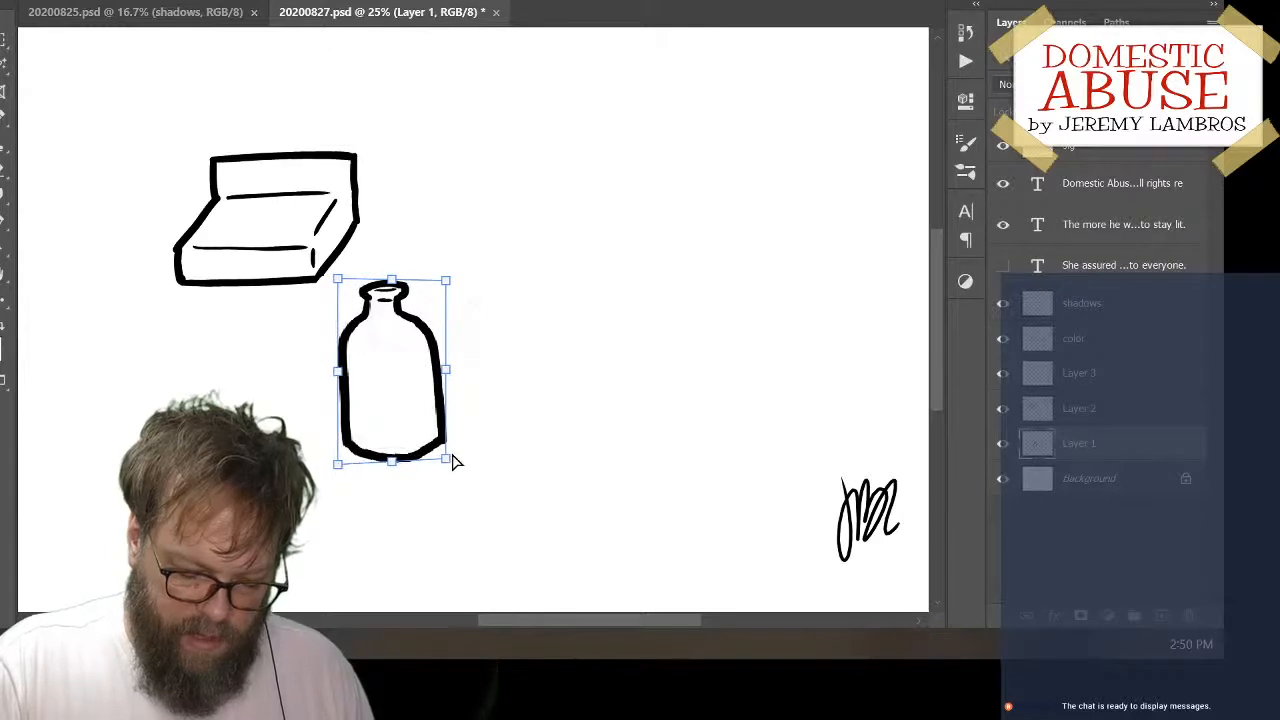
left_click_drag(445, 465, 433, 472)
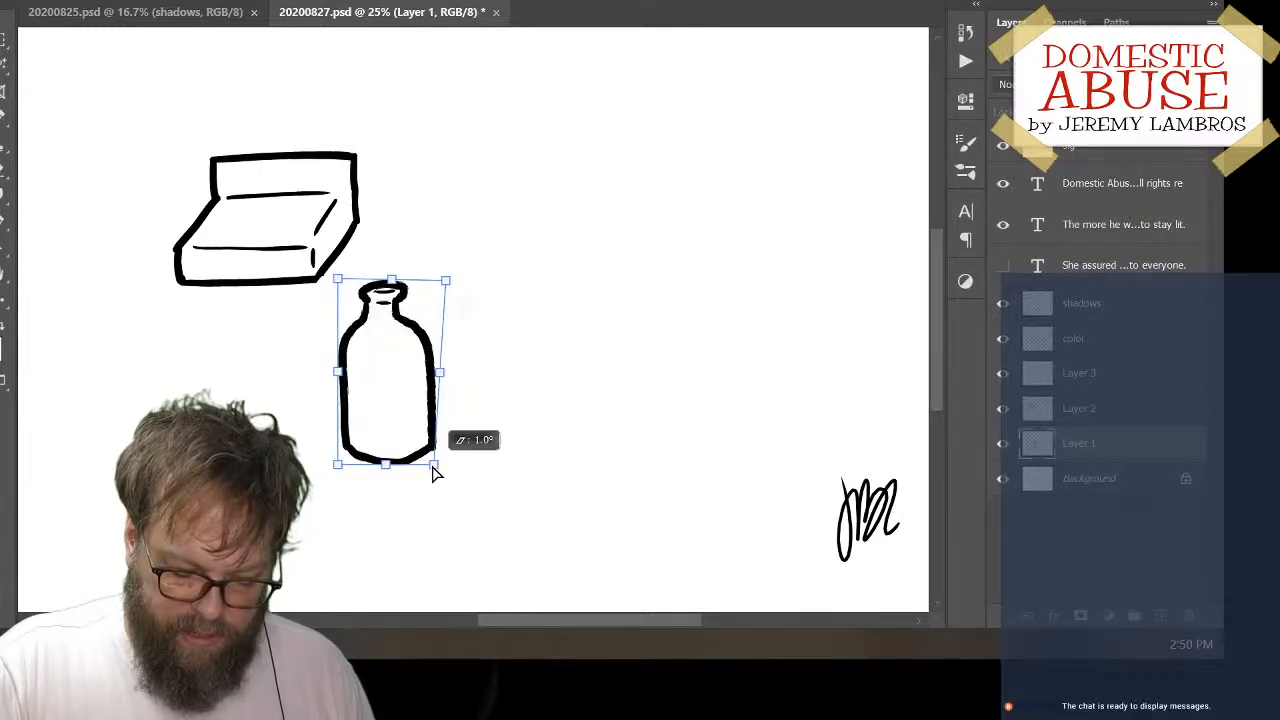
left_click_drag(391, 280, 395, 284)
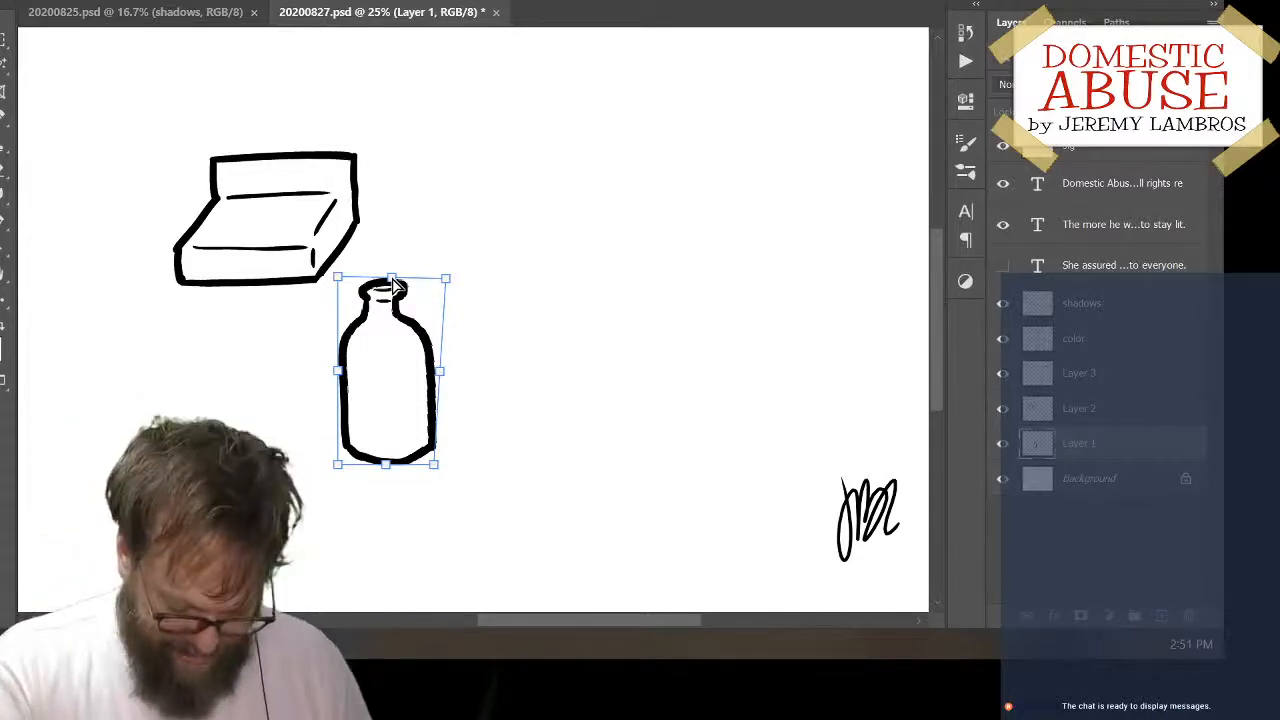
key("Return")
Move the bottle to the middle of the canvas, right of the boxy shape, and round its lower right base with the brush
key("v")
mouse_move(443, 380)
left_mouse_down()
mouse_move(600, 330)
mouse_move(610, 308)
left_mouse_up()
key("b")
mouse_move(548, 384)
left_mouse_down()
mouse_move(512, 374)
mouse_move(593, 374)
mouse_move(600, 356)
left_mouse_up()
key("b")
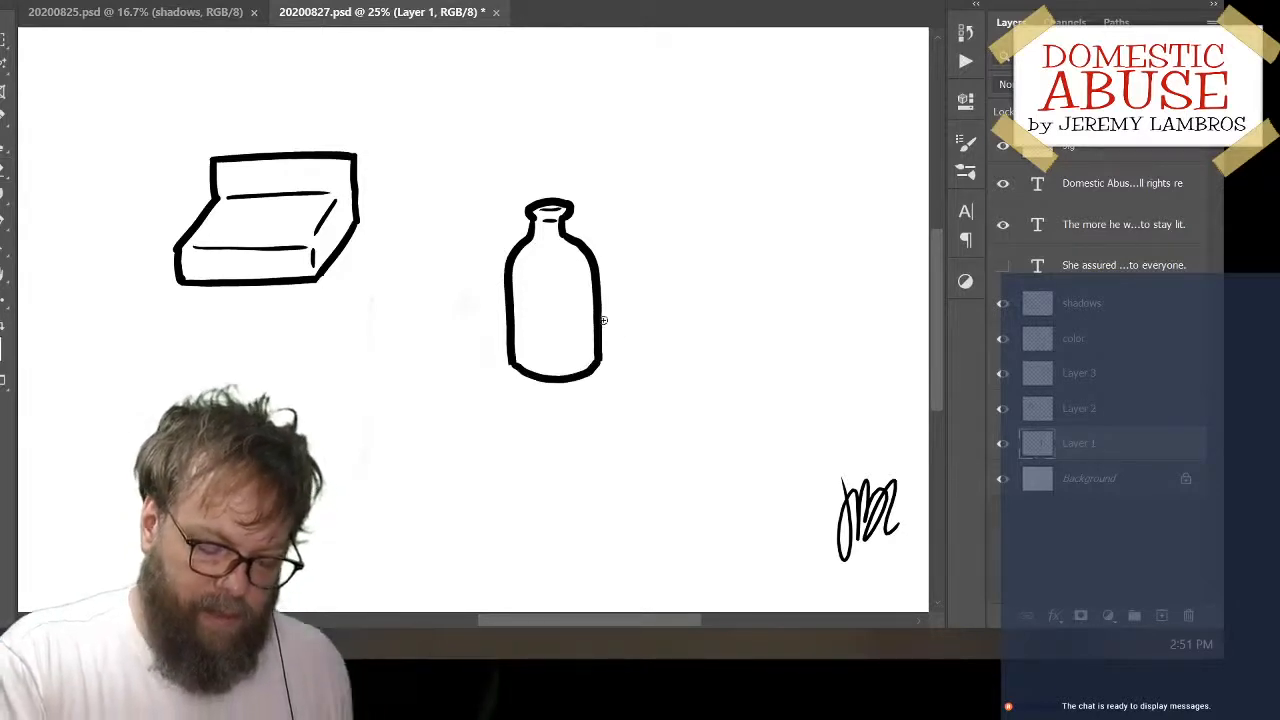
mouse_move(603, 290)
left_mouse_down()
mouse_move(593, 325)
mouse_move(567, 317)
left_mouse_up()
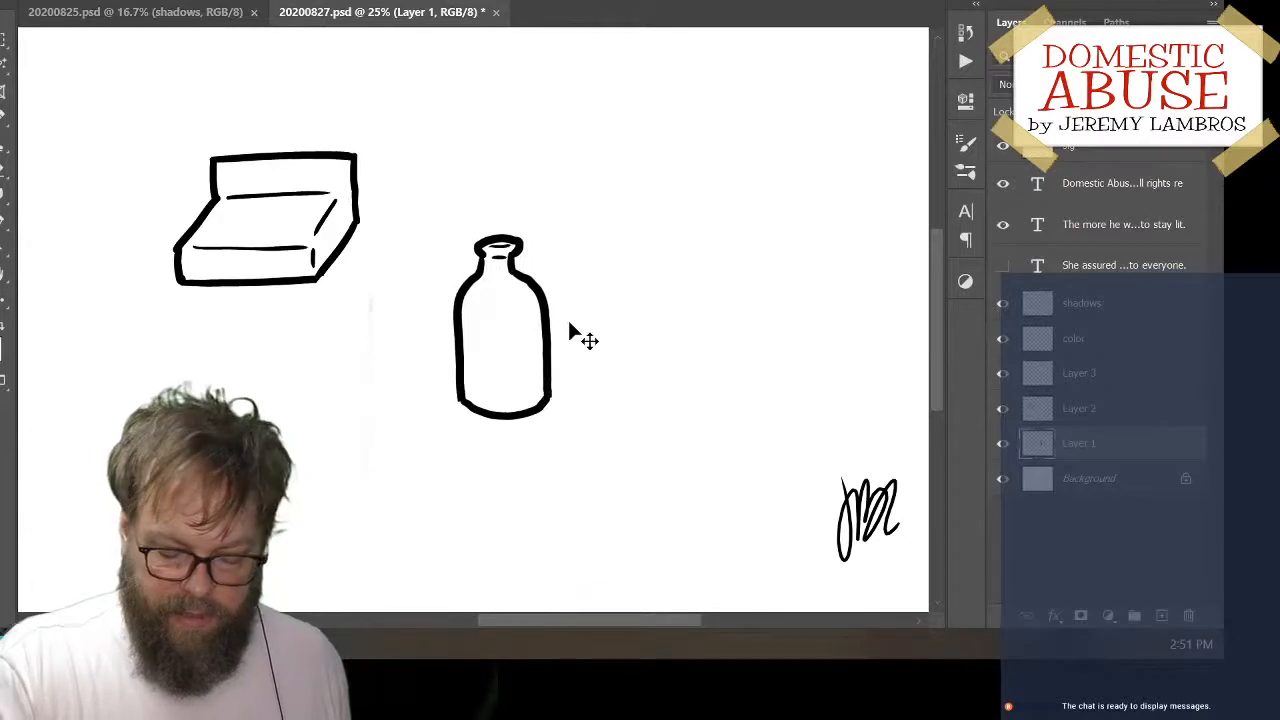
Hide the bottle's layer and add a new layer above it
left_click(1002, 445)
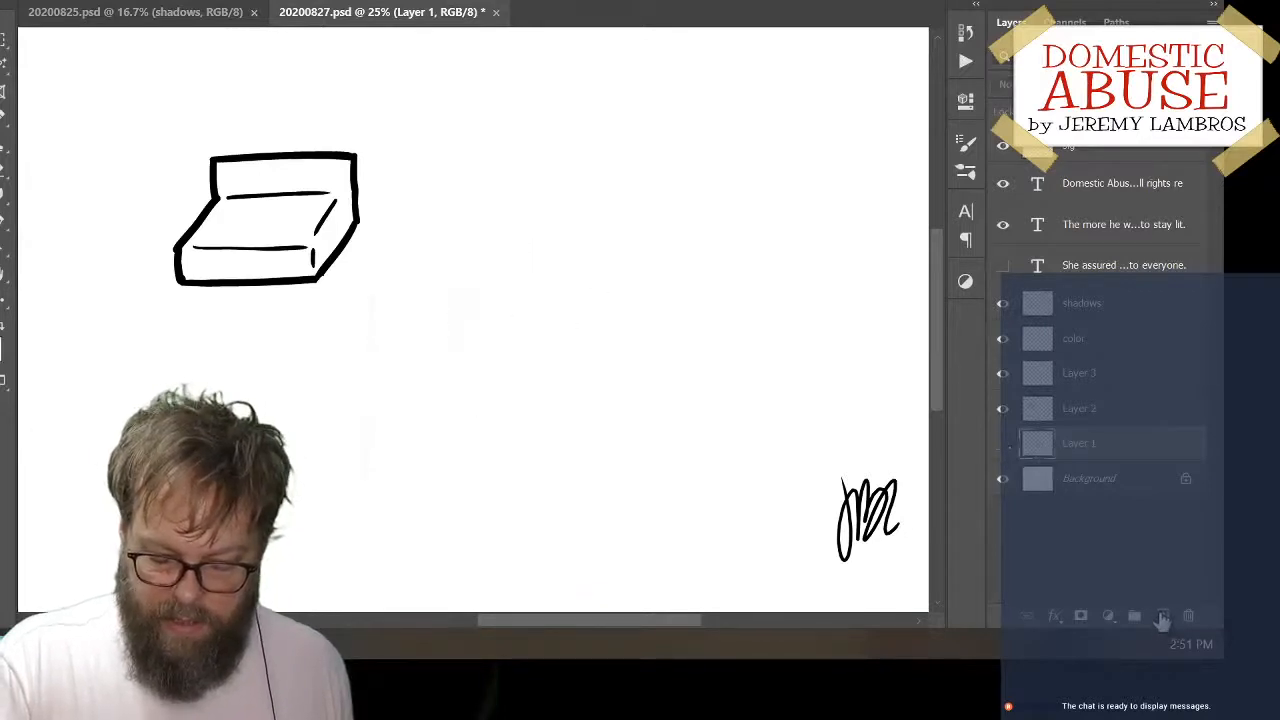
left_click(1161, 615)
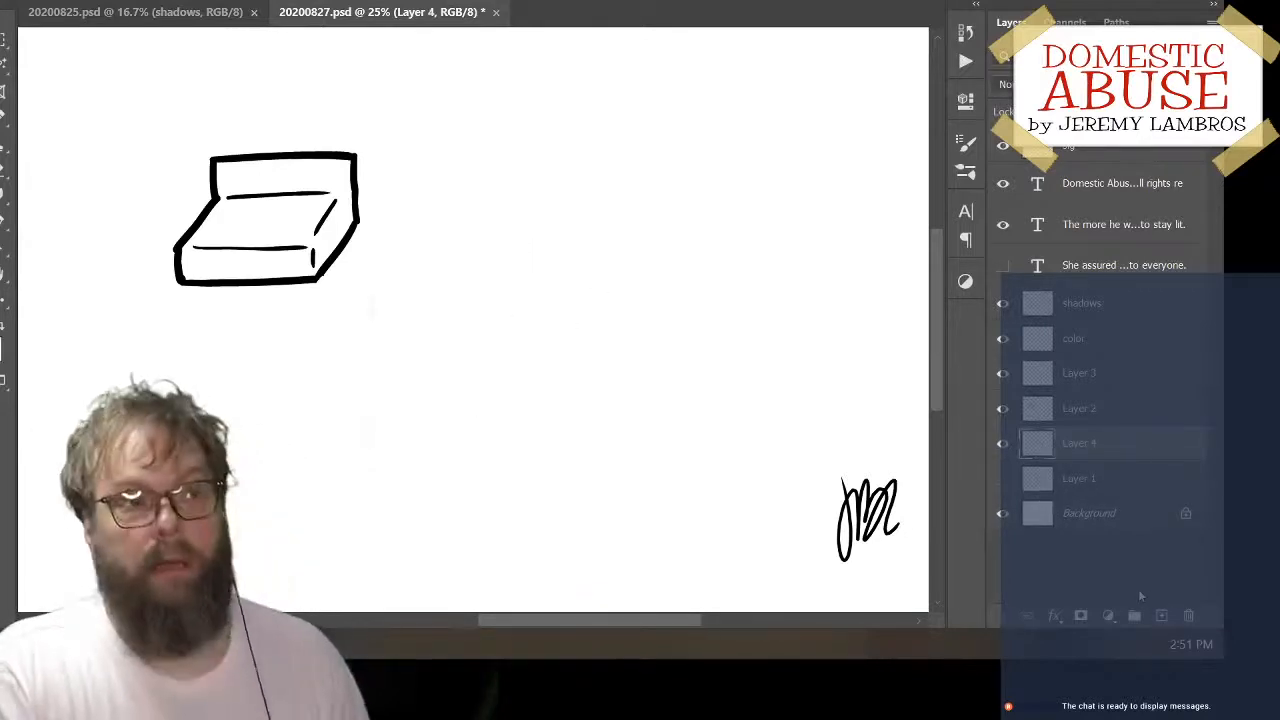
mouse_move(470, 87)
left_mouse_down()
mouse_move(539, 73)
mouse_move(675, 65)
left_mouse_up()
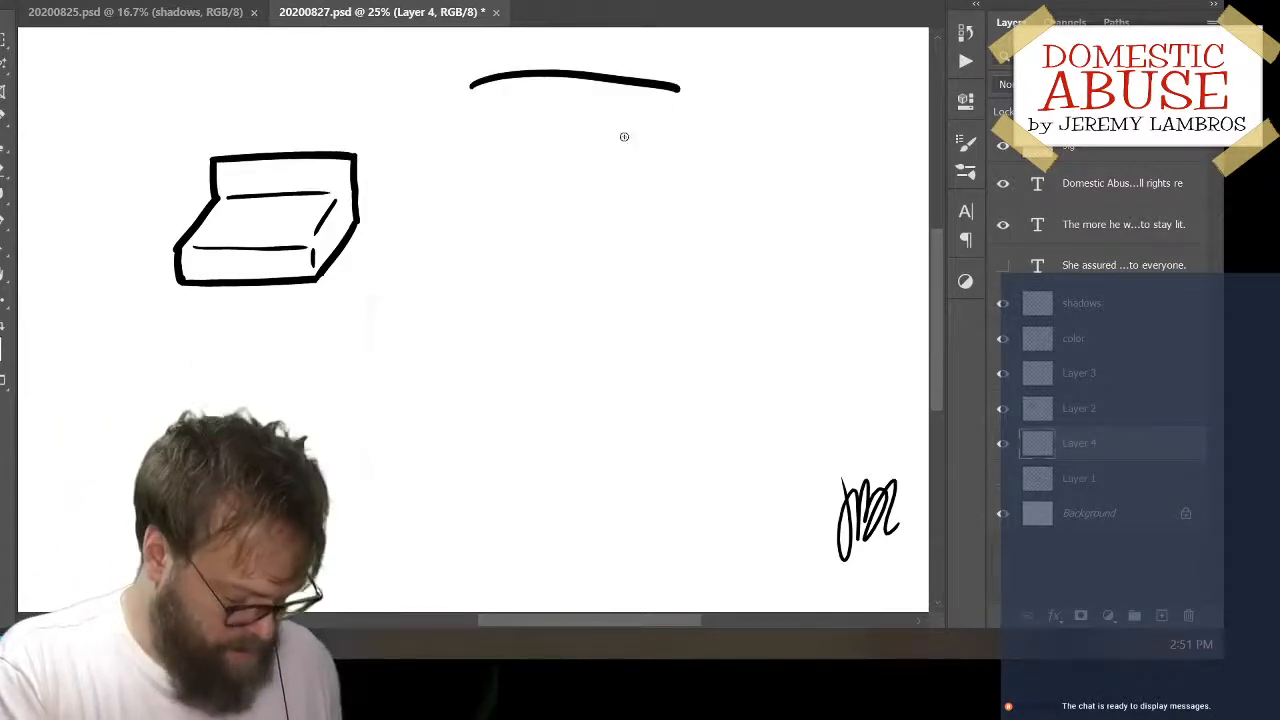
key("ctrl+z")
mouse_move(517, 106)
left_mouse_down()
mouse_move(523, 184)
mouse_move(558, 188)
left_mouse_up()
key("ctrl+z")
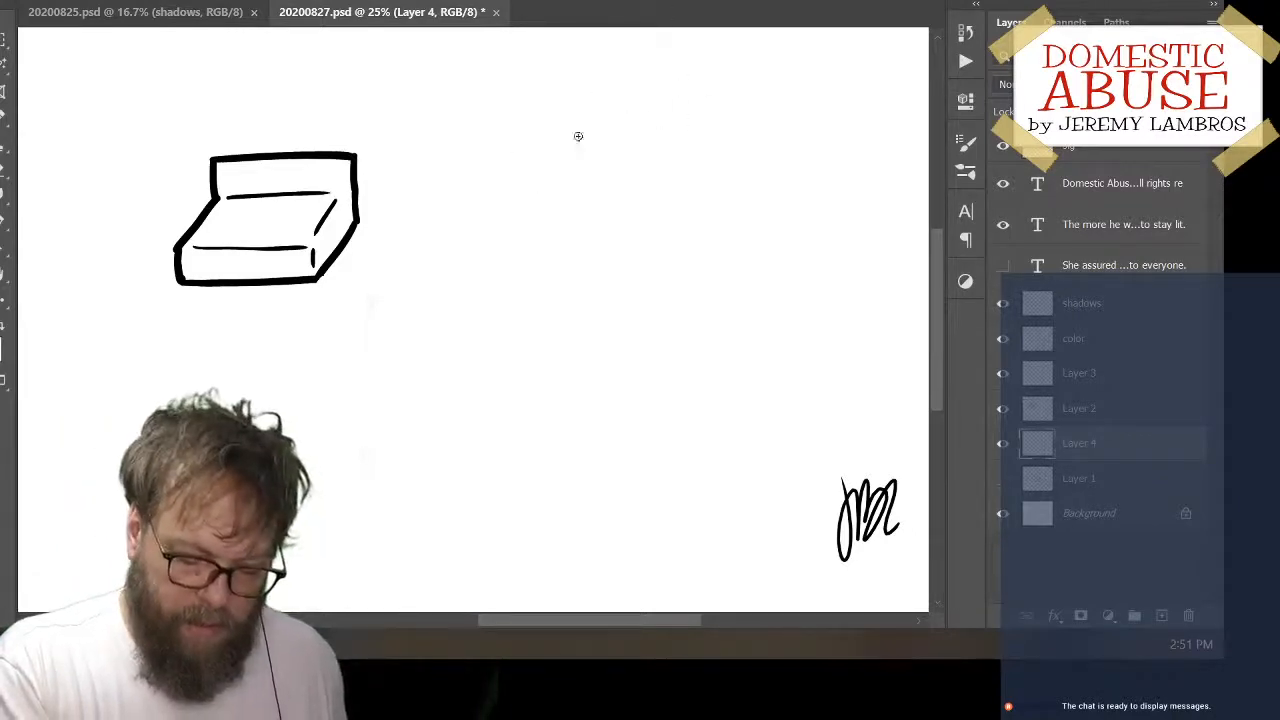
left_click_drag(473, 105, 679, 101)
left_click_drag(474, 104, 484, 176)
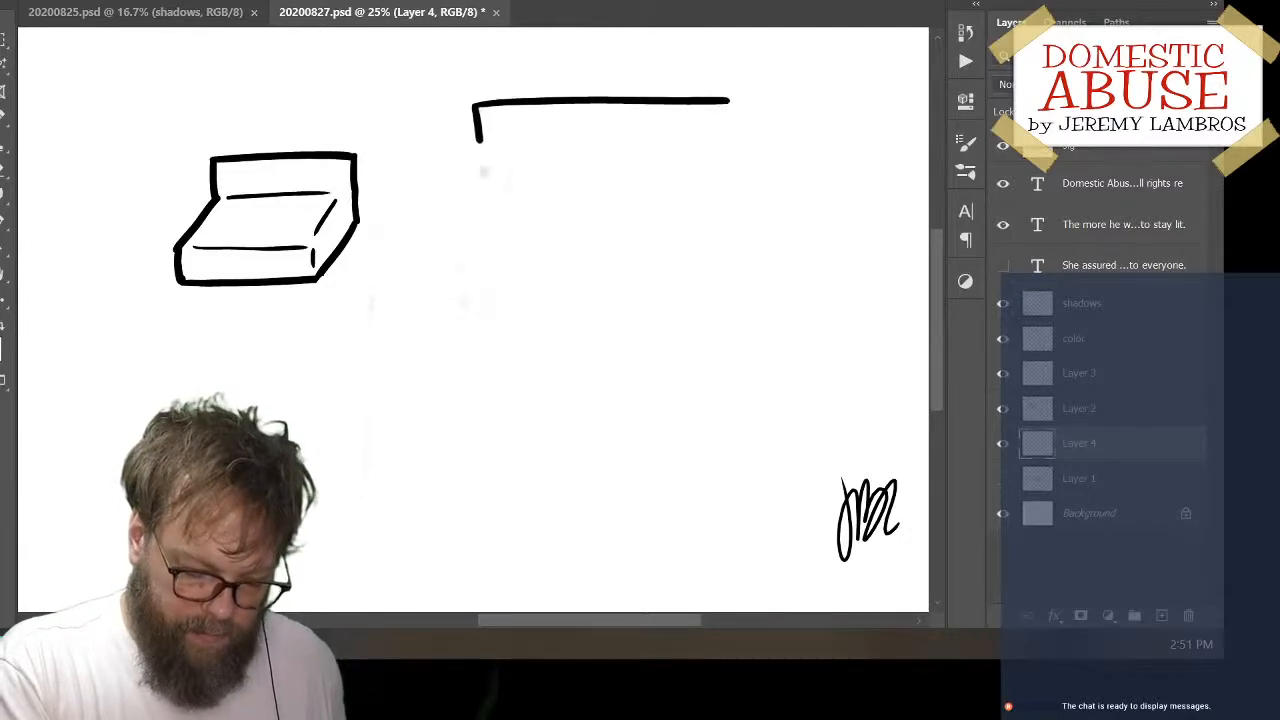
key("ctrl+z")
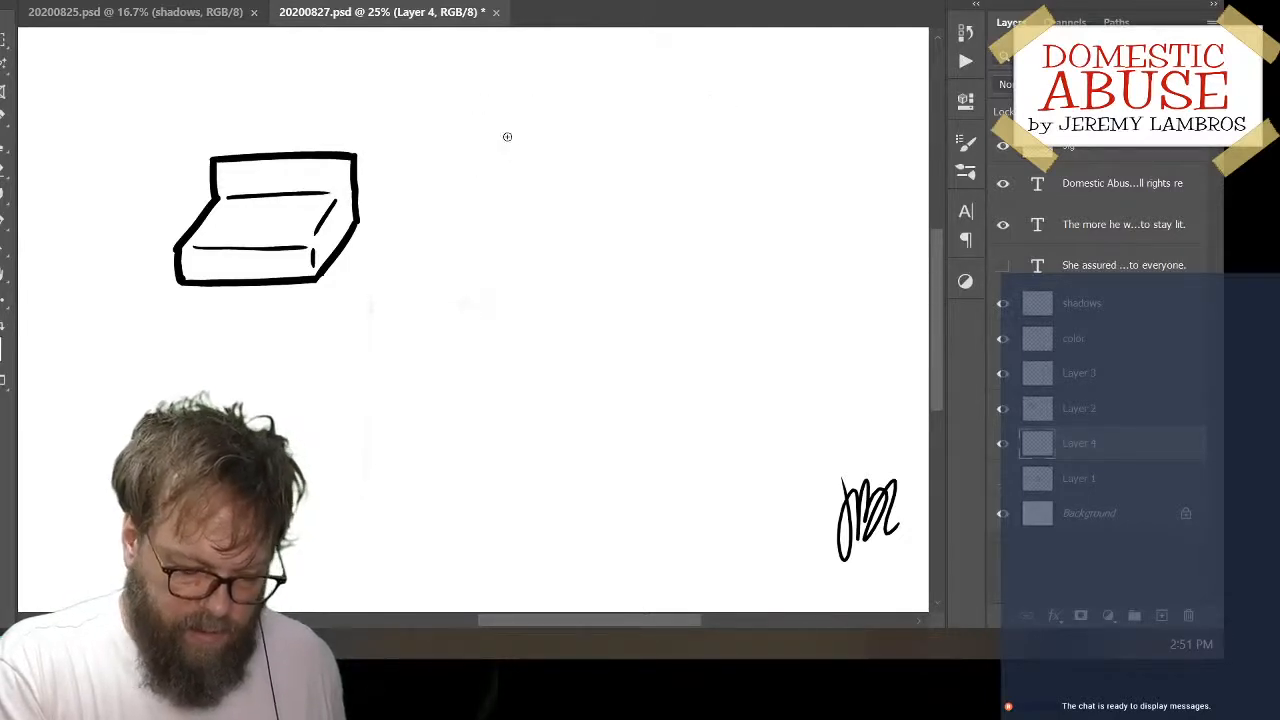
mouse_move(528, 117)
left_mouse_down()
mouse_move(463, 158)
mouse_move(459, 229)
left_mouse_up()
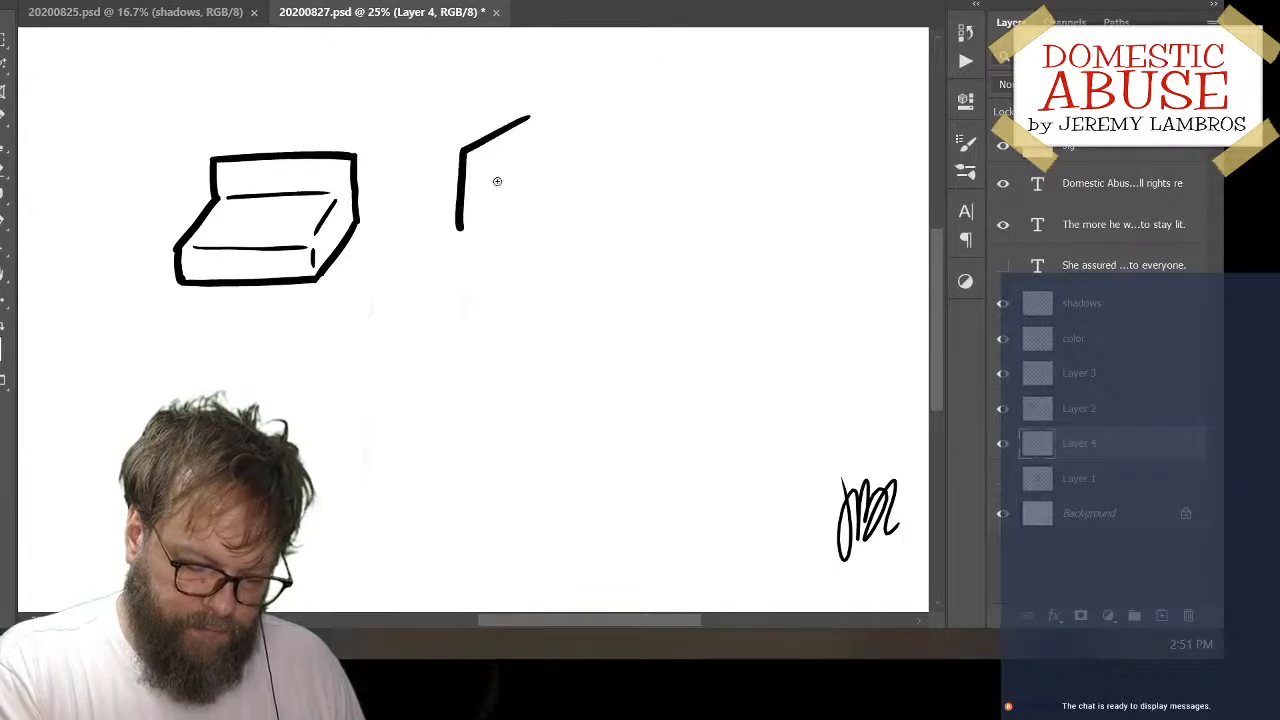
key("ctrl+z")
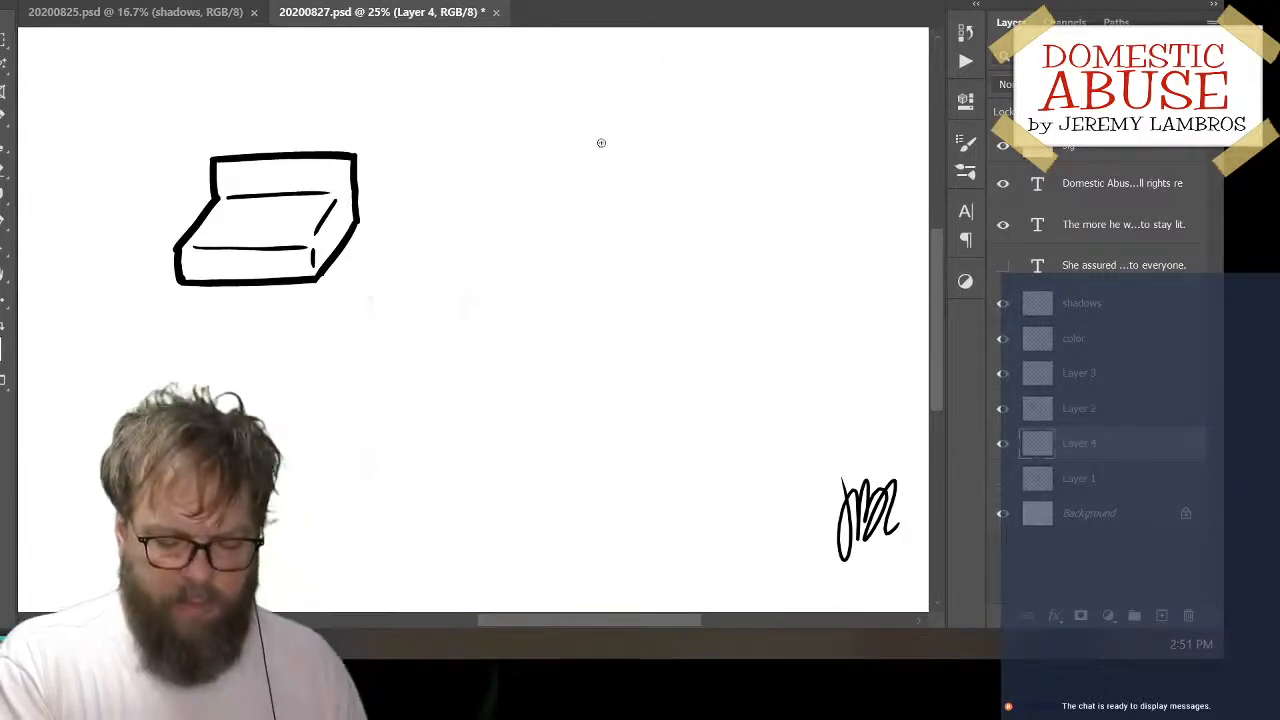
left_click_drag(503, 124, 736, 120)
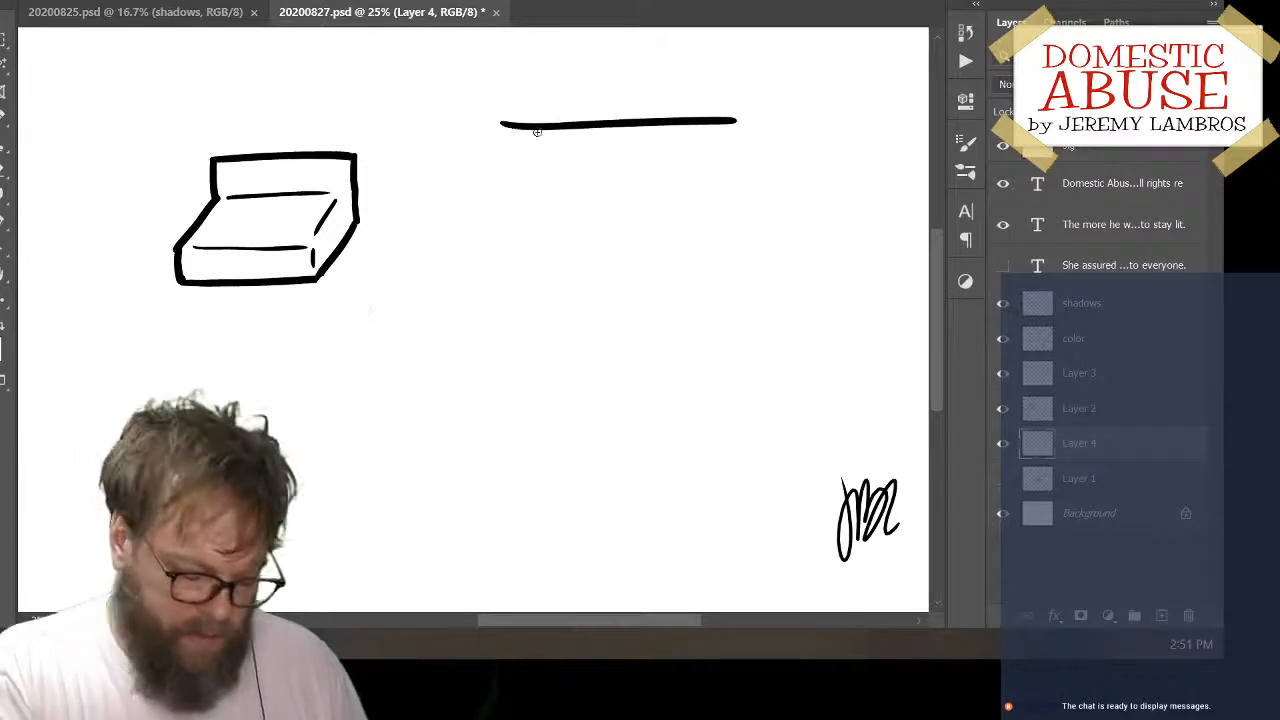
key("ctrl+z")
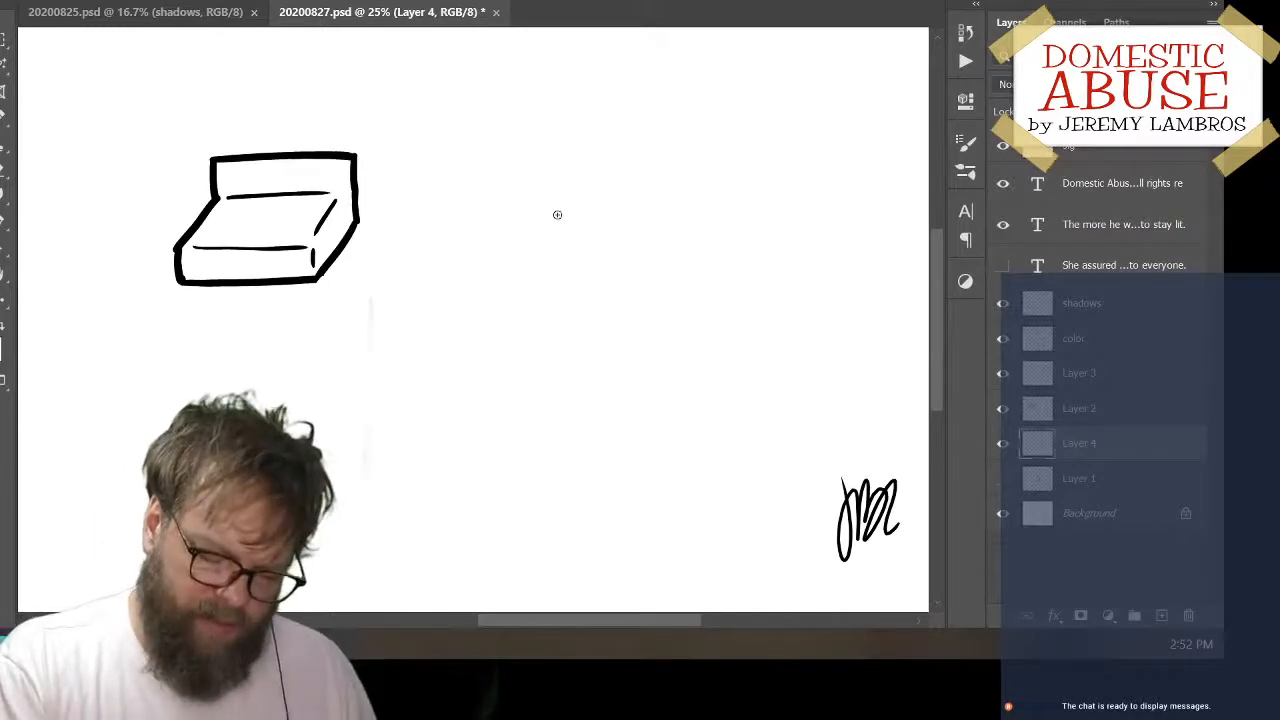
mouse_move(560, 213)
left_mouse_down()
mouse_move(494, 291)
mouse_move(508, 340)
left_mouse_up()
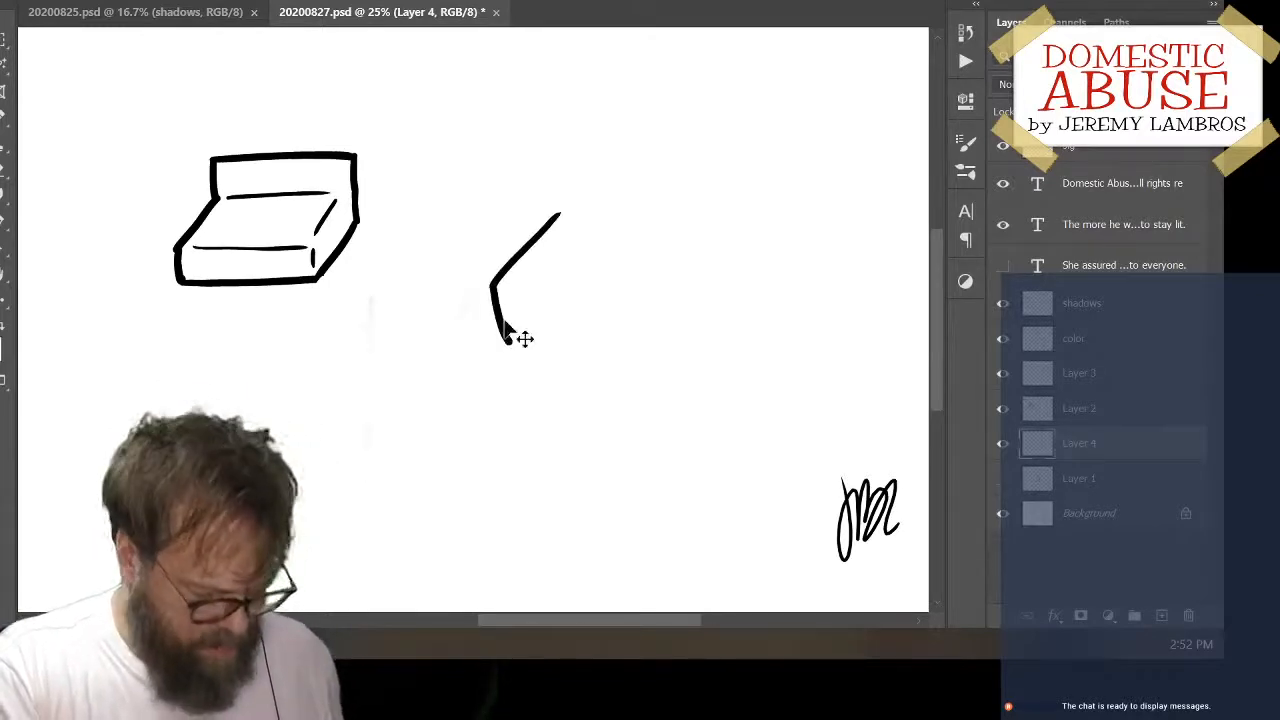
key("ctrl+z")
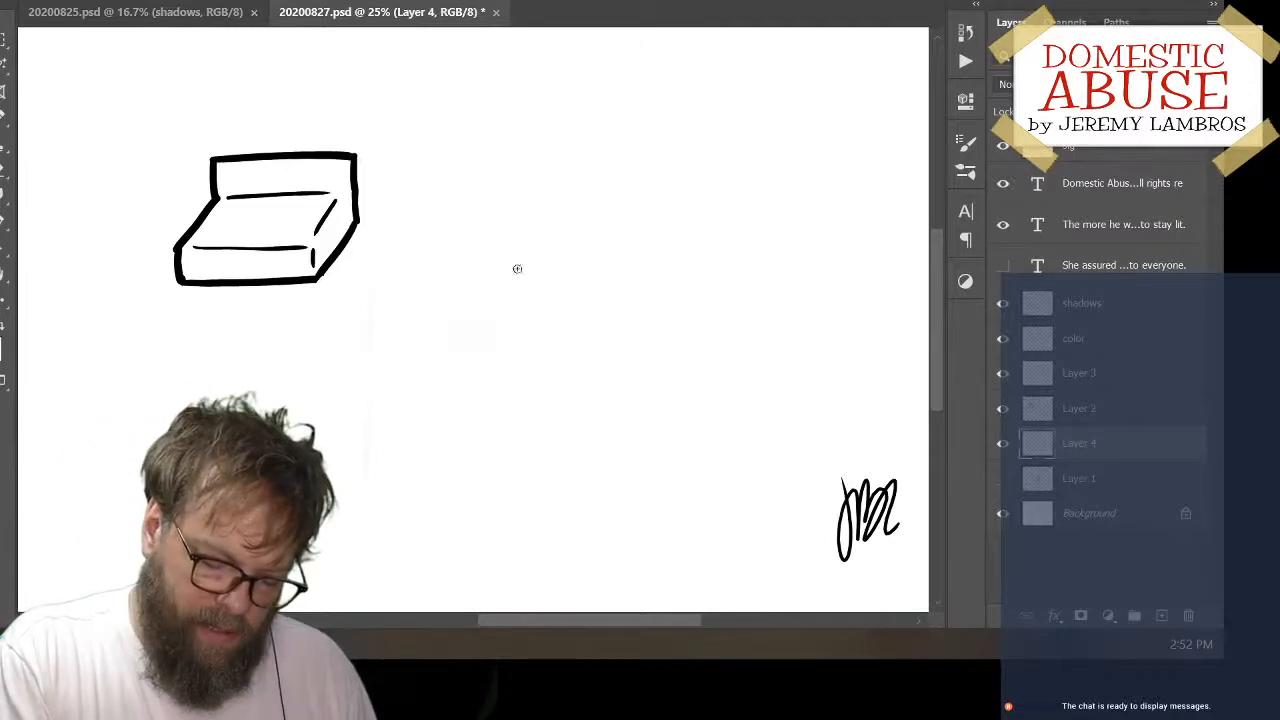
left_click_drag(500, 267, 690, 268)
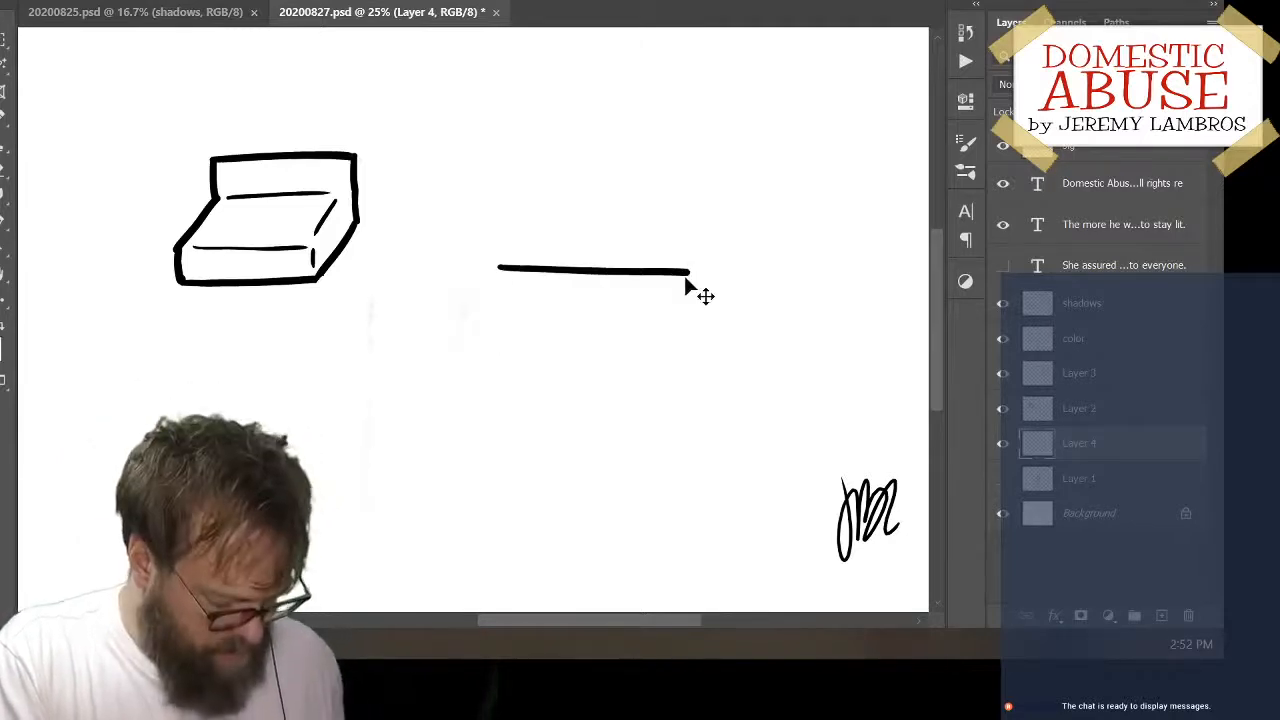
key("ctrl+z")
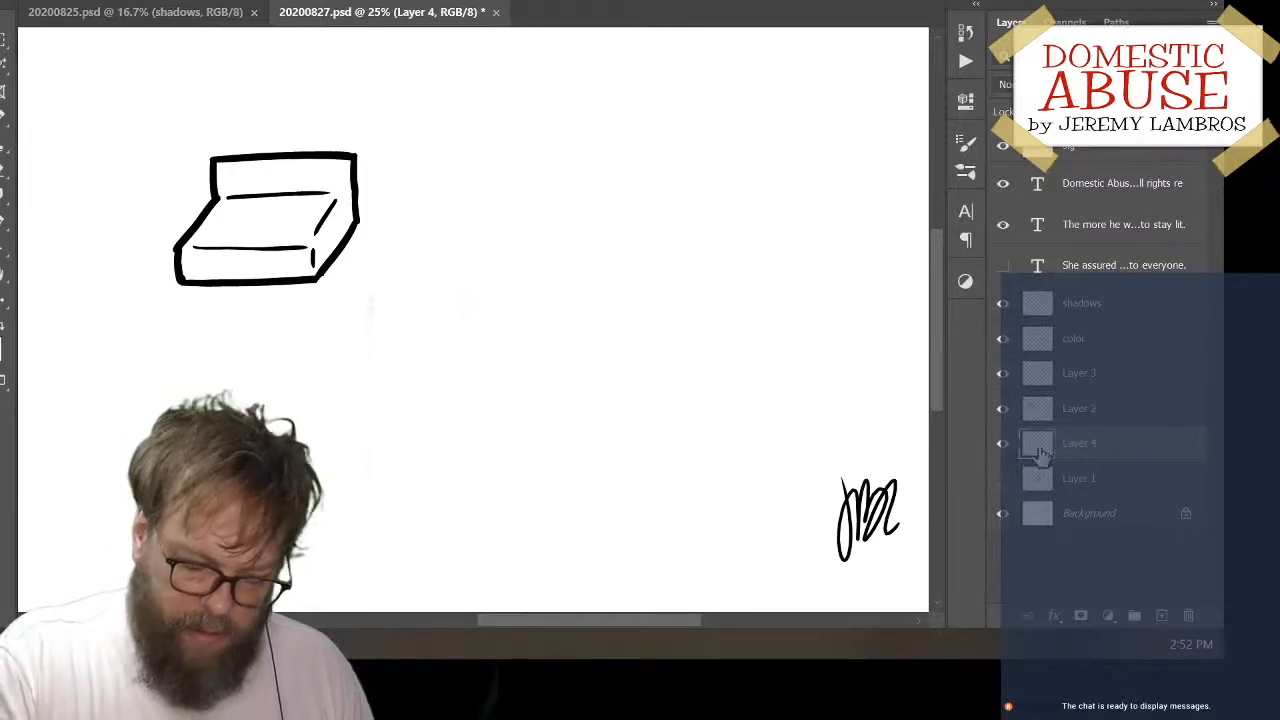
left_click_drag(485, 214, 485, 295)
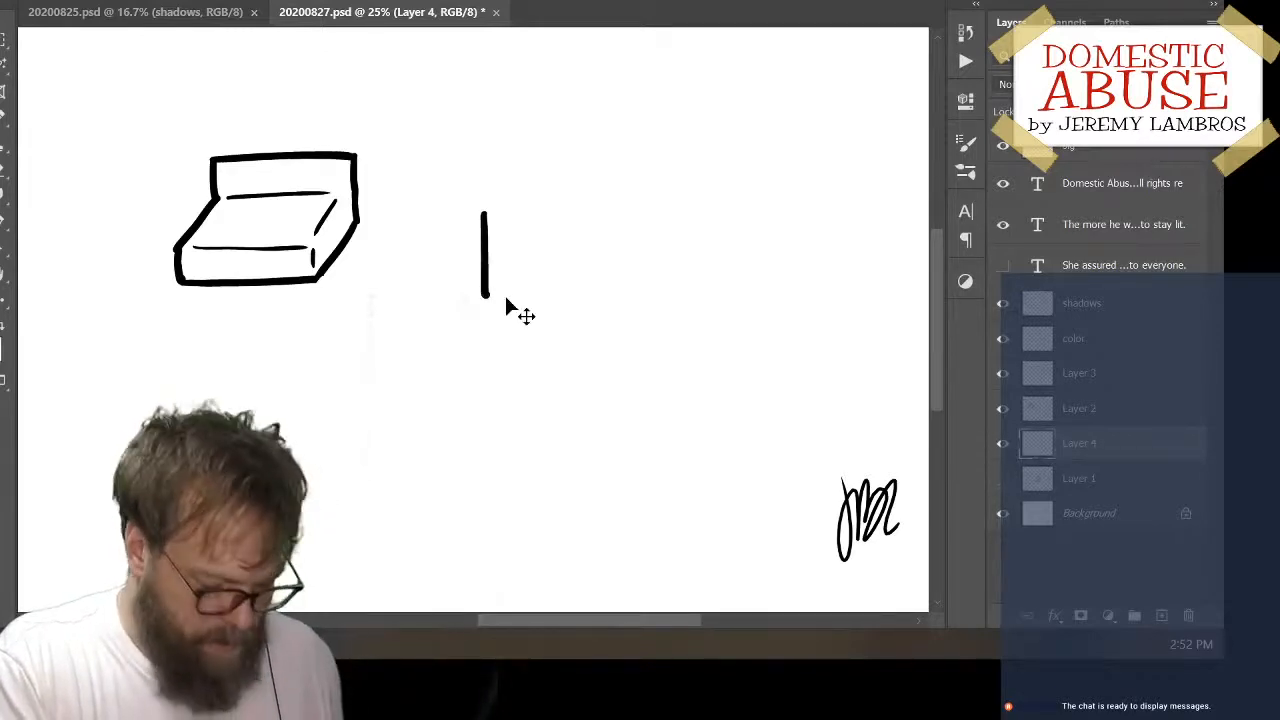
key("ctrl+z")
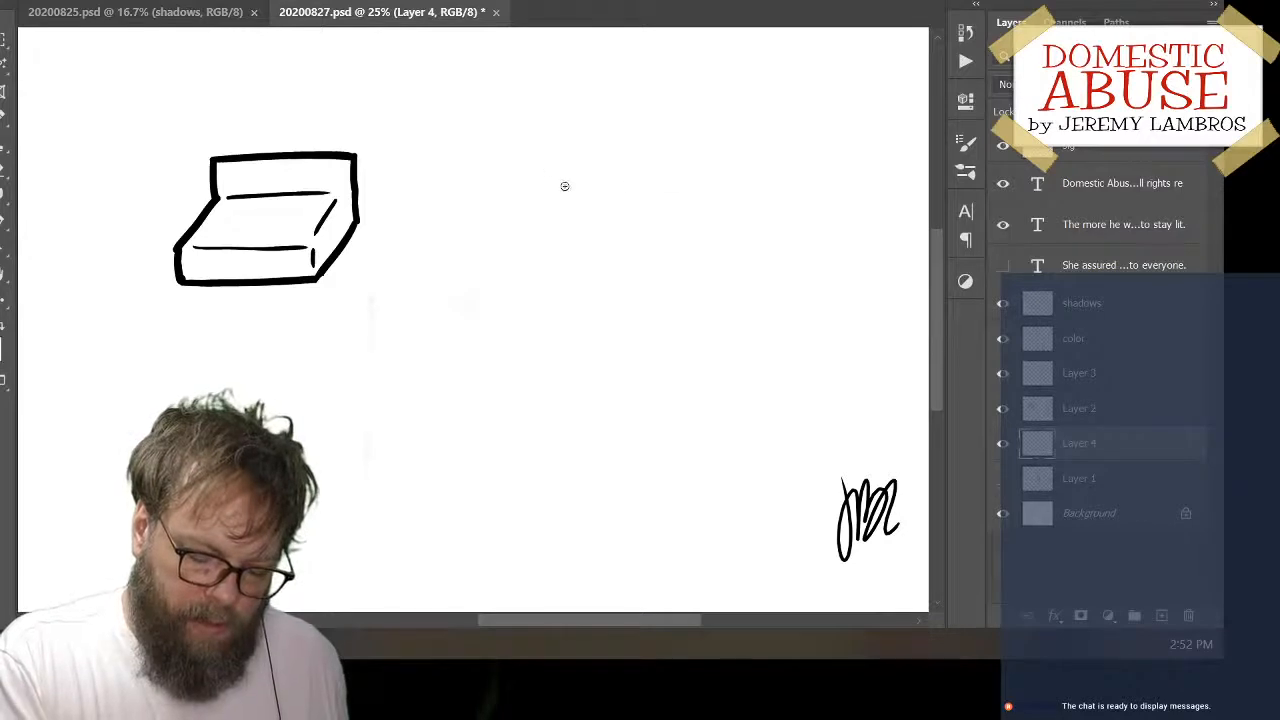
Draw an arched top edge with short left and right sides for a jar lid right of the boxy shape
mouse_move(565, 192)
left_mouse_down()
mouse_move(630, 182)
mouse_move(757, 196)
left_mouse_up()
left_click_drag(564, 196, 570, 240)
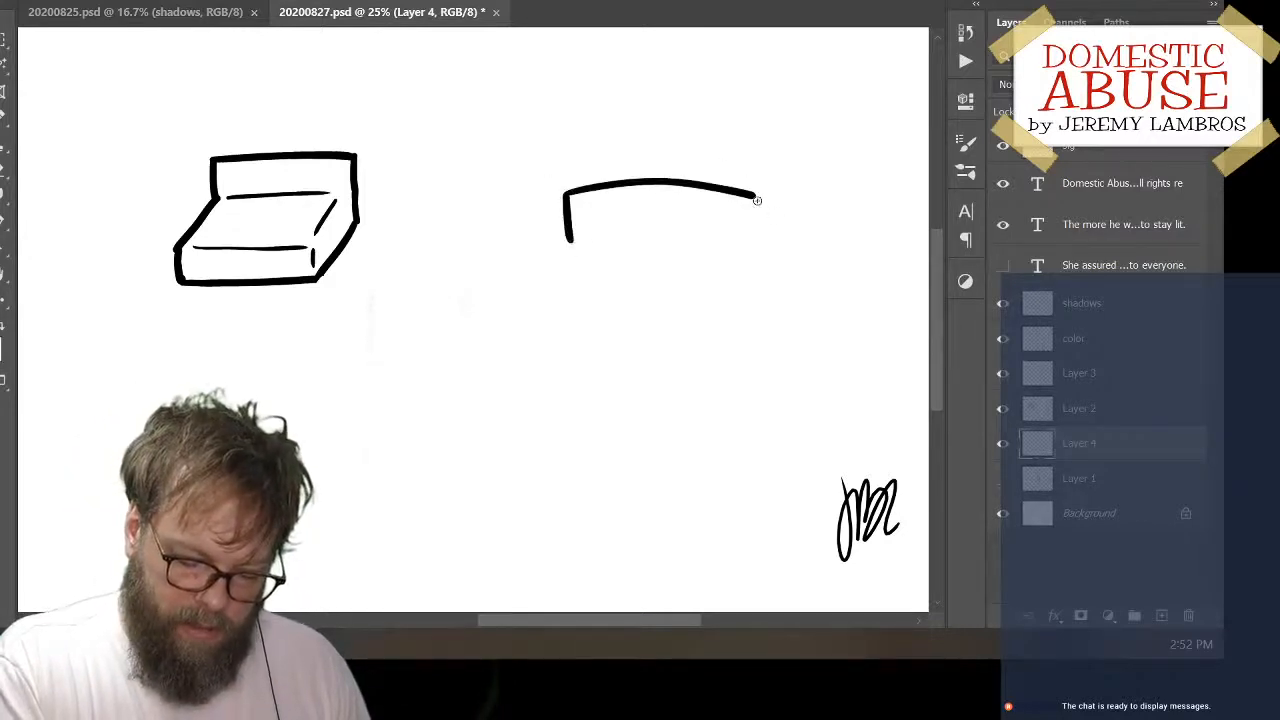
left_click_drag(755, 195, 752, 230)
Draw the lid's curved lower edge inward from both sides, leaving a gap in the middle
left_click_drag(574, 237, 628, 250)
key("ctrl+z")
mouse_move(750, 230)
left_mouse_down()
mouse_move(694, 244)
mouse_move(755, 227)
left_mouse_up()
key("ctrl+z")
key("ctrl+z")
key("ctrl+z")
key("ctrl+z")
left_click_drag(686, 249, 756, 227)
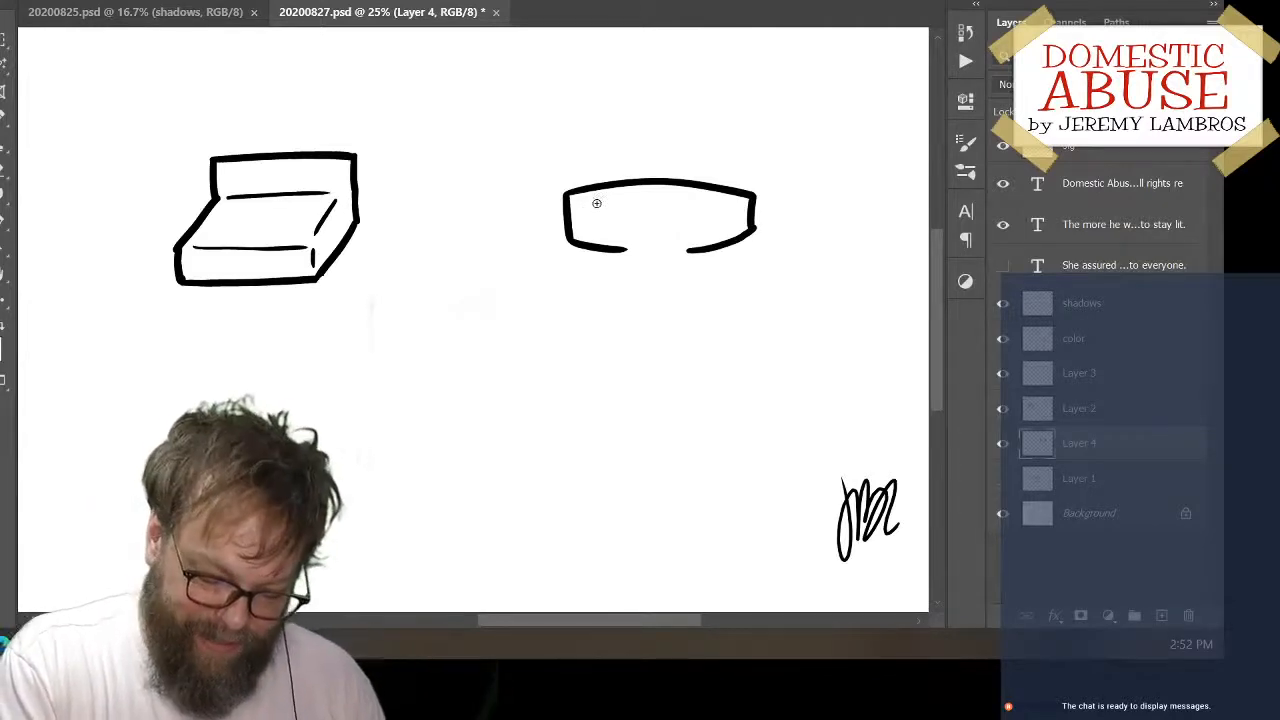
Draw a thin, downward-bowed rim line across the lid just below its arched top edge
left_click_drag(577, 203, 745, 203)
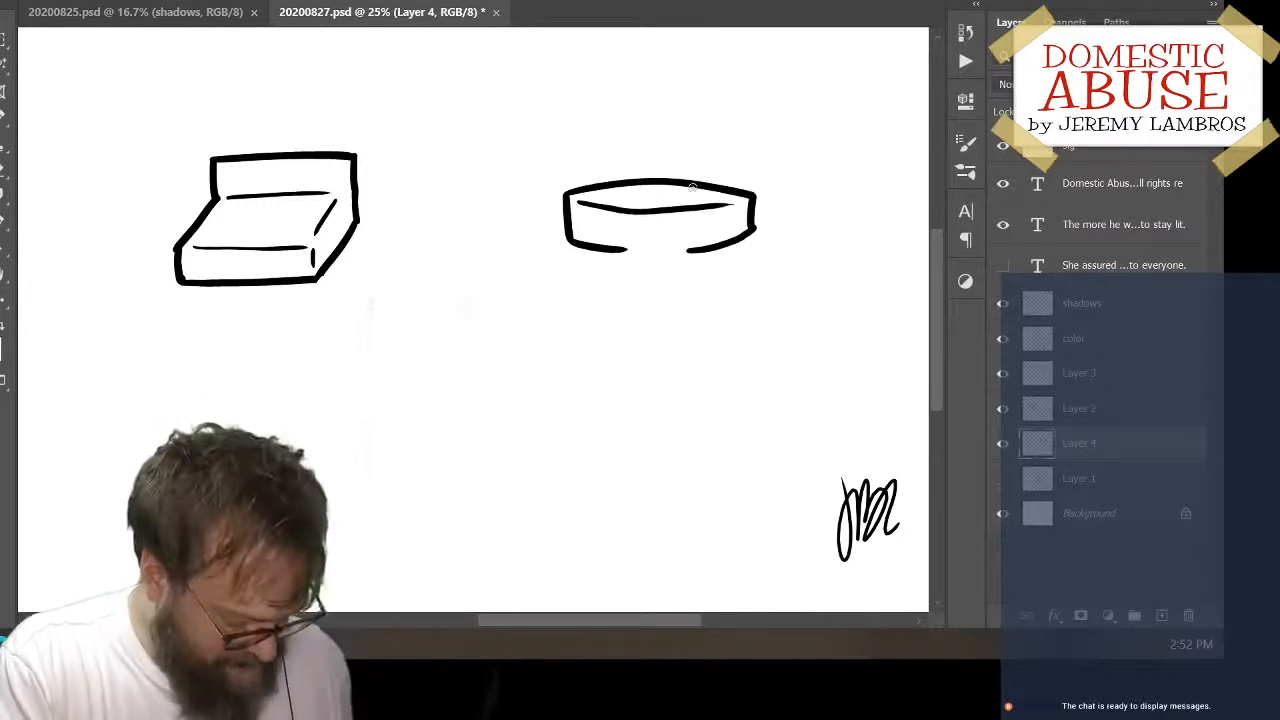
key("ctrl+z")
left_click_drag(582, 203, 737, 209)
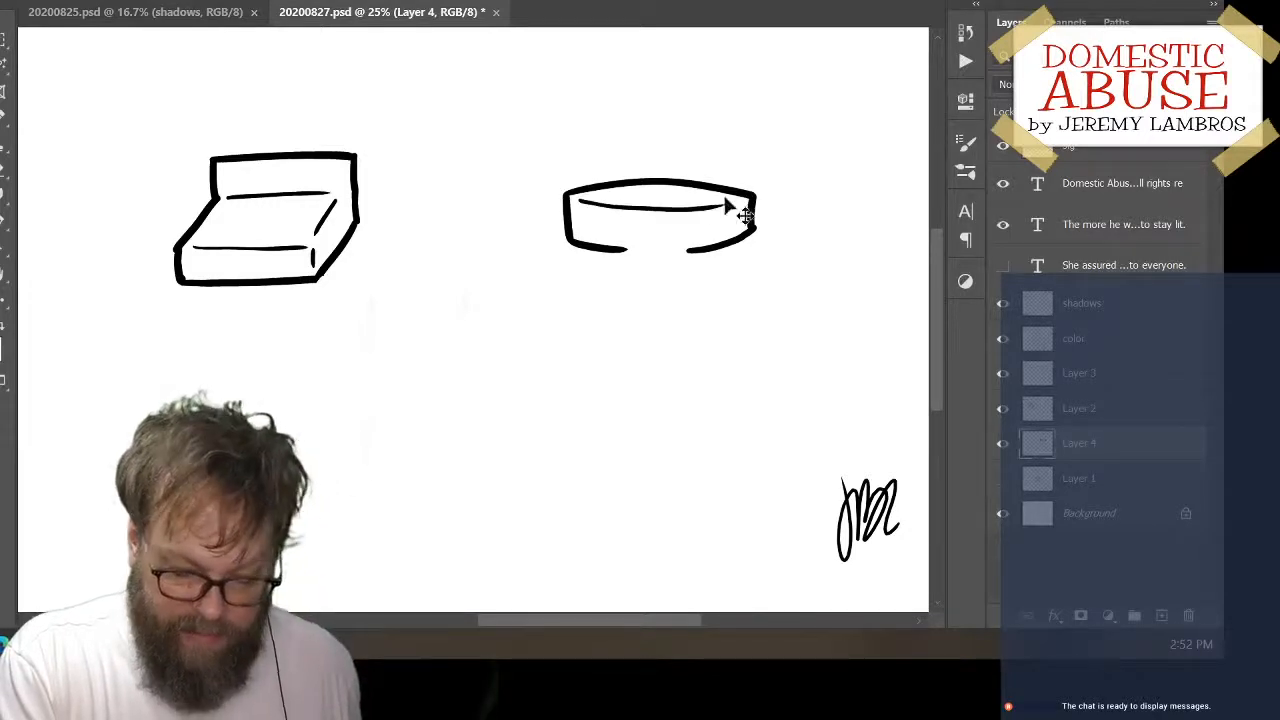
key("ctrl+z")
mouse_move(570, 204)
left_mouse_down()
mouse_move(684, 215)
mouse_move(750, 204)
left_mouse_up()
key("ctrl+z")
key("ctrl+z")
mouse_move(578, 202)
left_mouse_down()
mouse_move(688, 211)
mouse_move(750, 205)
left_mouse_up()
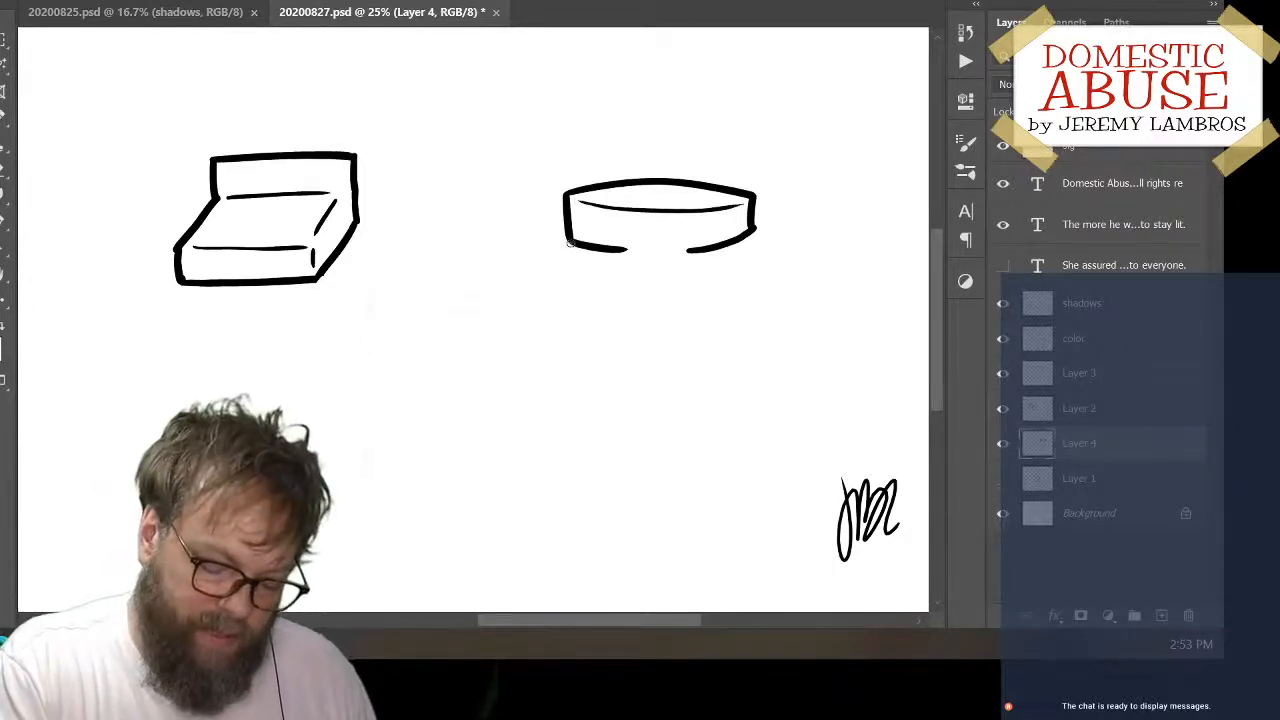
Draw the jar body's left and right sides, curving outward from the lid's lower corners and running straight down
left_click_drag(570, 243, 552, 334)
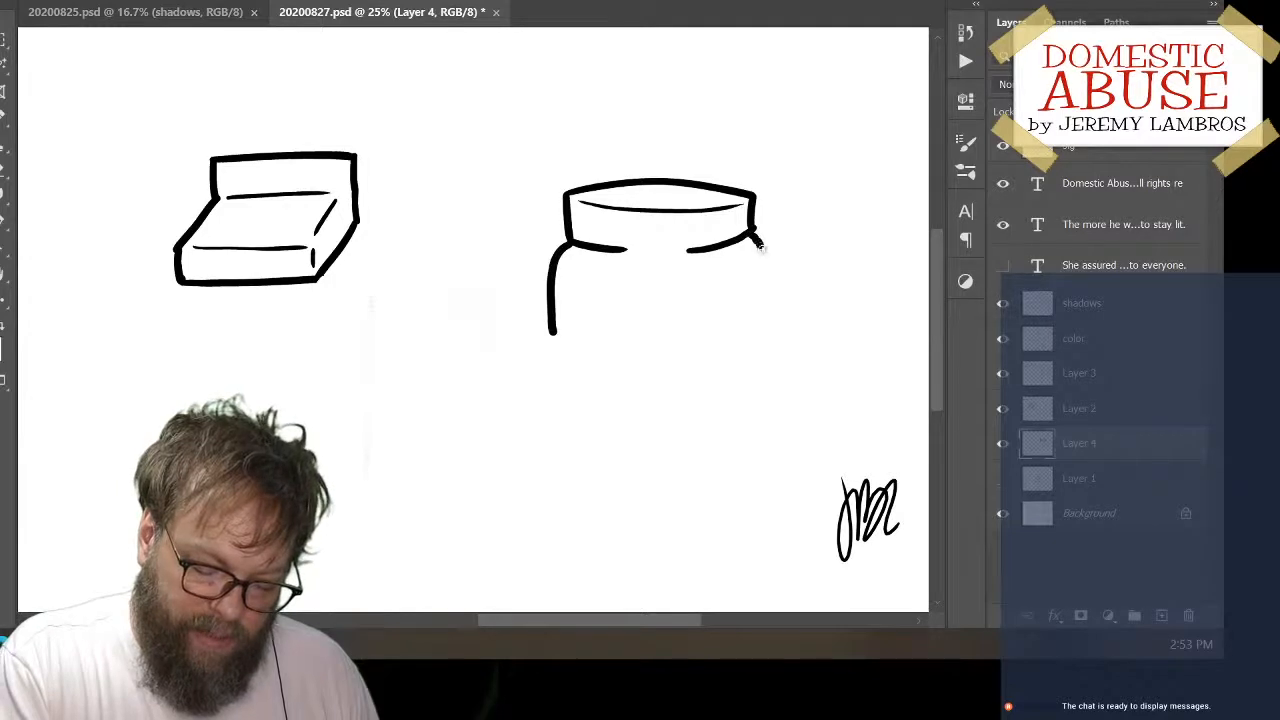
left_click_drag(758, 240, 767, 320)
Try to close the jar body with a curved bottom edge joining its left and right sides
mouse_move(552, 333)
left_mouse_down()
mouse_move(575, 350)
mouse_move(718, 353)
mouse_move(770, 322)
left_mouse_up()
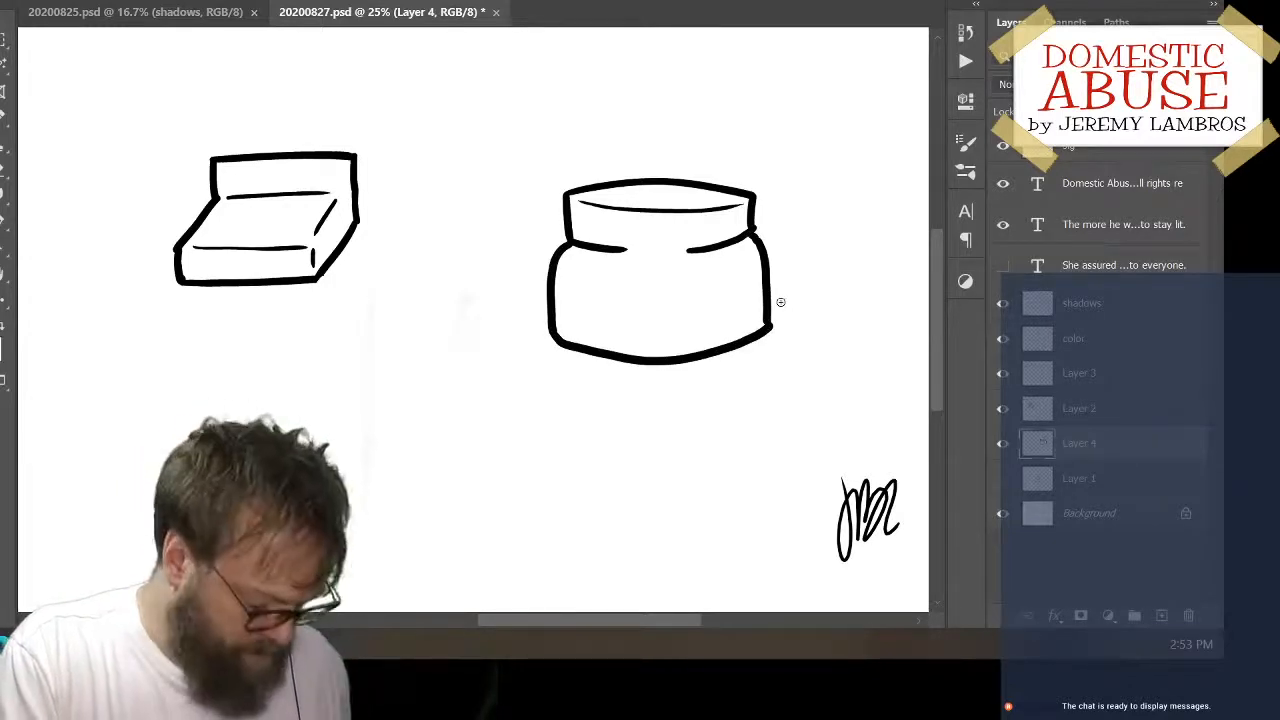
key("ctrl+z")
mouse_move(555, 333)
left_mouse_down()
mouse_move(607, 355)
mouse_move(703, 361)
mouse_move(772, 318)
left_mouse_up()
key("ctrl+z")
mouse_move(558, 333)
left_mouse_down()
mouse_move(679, 366)
mouse_move(762, 339)
left_mouse_up()
key("ctrl+z")
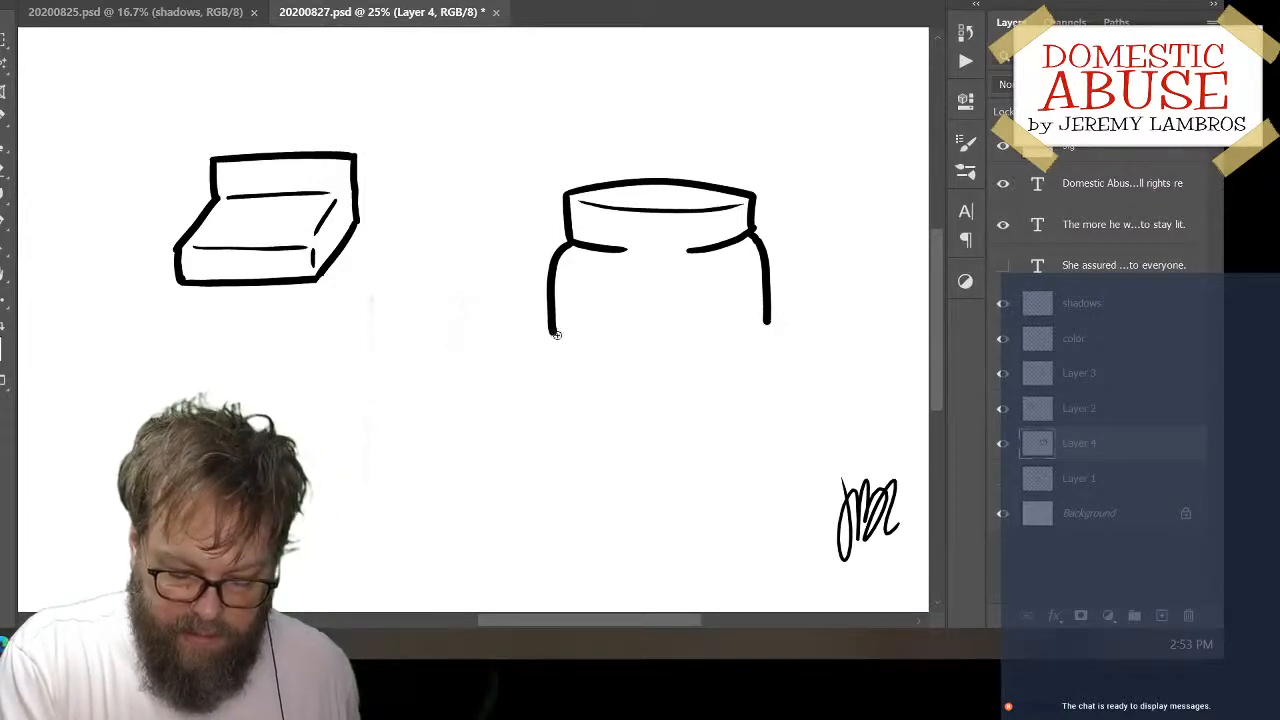
mouse_move(551, 330)
left_mouse_down()
mouse_move(571, 353)
mouse_move(640, 376)
mouse_move(721, 375)
mouse_move(768, 320)
left_mouse_up()
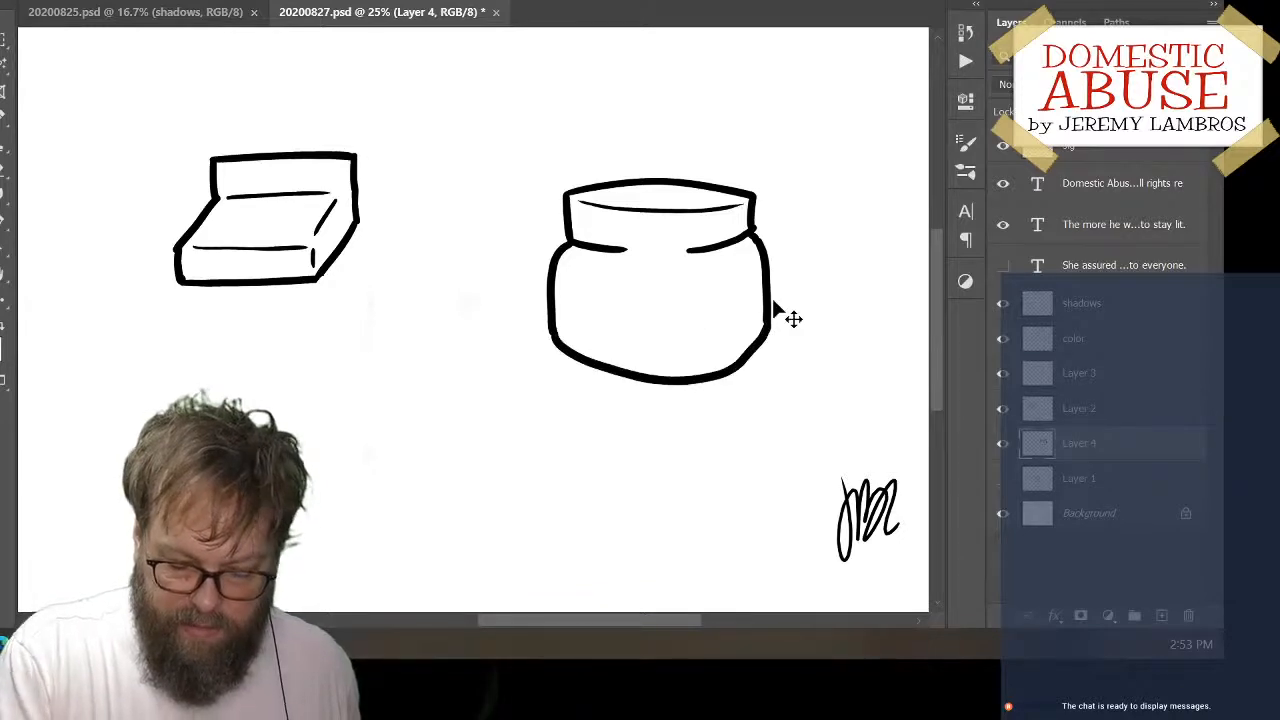
key("ctrl+z")
Hide the jar's Layer 4 and add a new layer above it
left_click(1003, 445)
left_click(1163, 615)
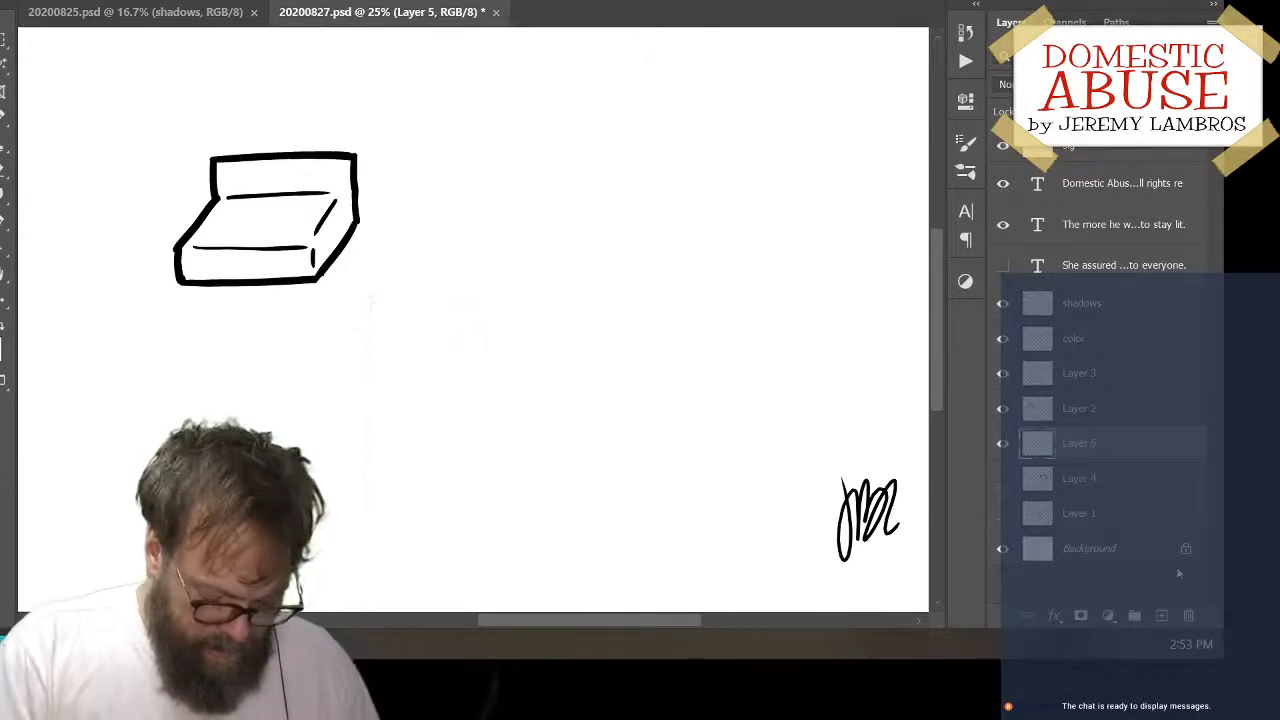
mouse_move(578, 151)
left_mouse_down()
mouse_move(580, 236)
mouse_move(616, 276)
left_mouse_up()
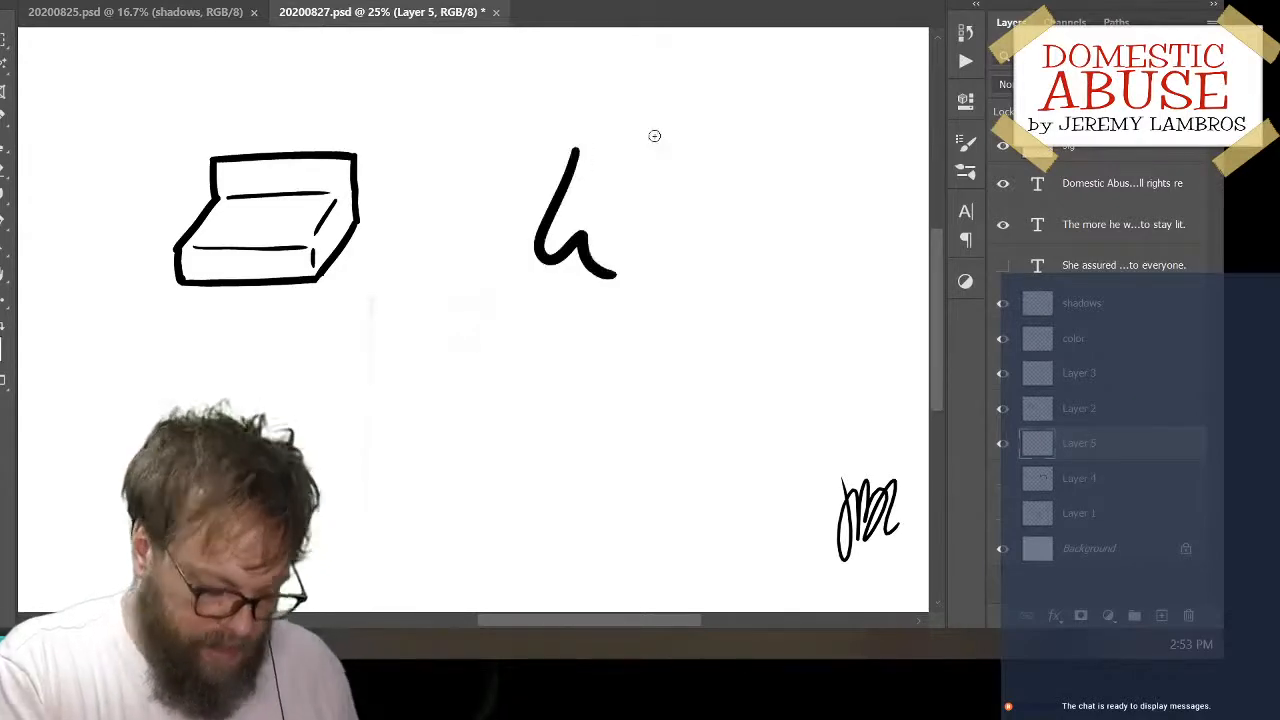
key("ctrl+z")
mouse_move(608, 172)
left_mouse_down()
mouse_move(562, 331)
mouse_move(625, 292)
left_mouse_up()
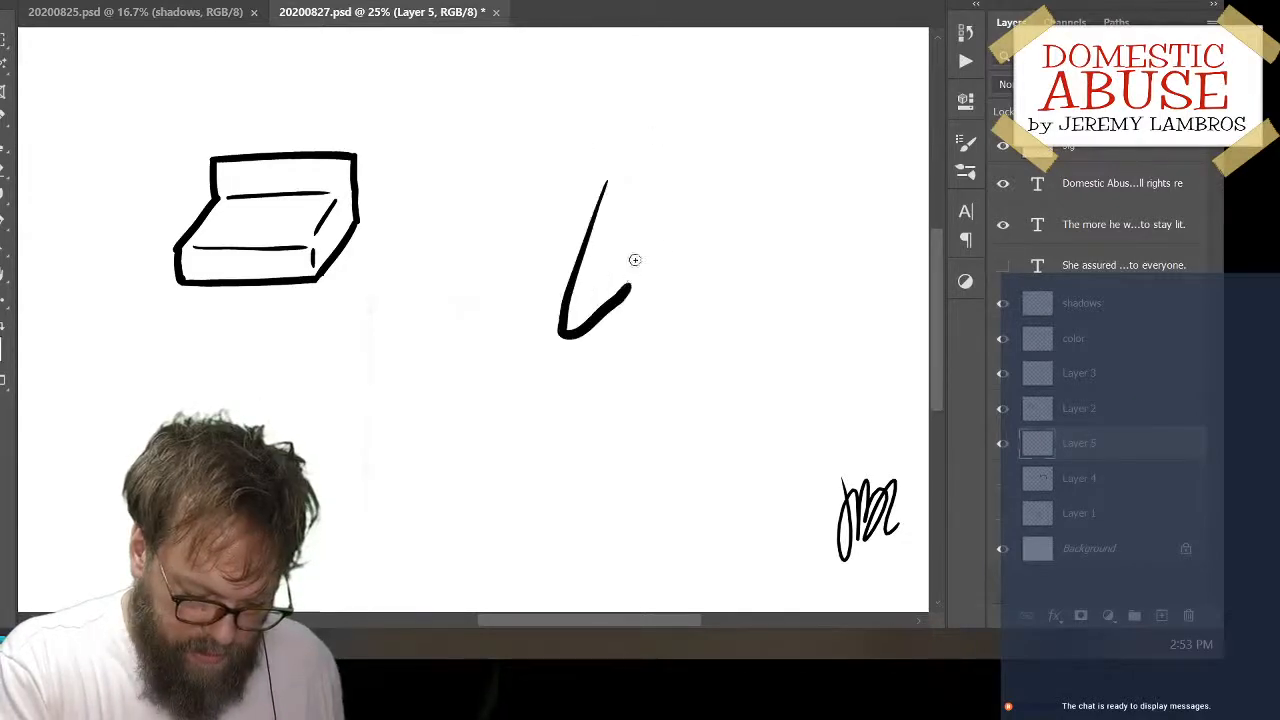
key("ctrl+z")
mouse_move(618, 160)
left_mouse_down()
mouse_move(588, 314)
mouse_move(645, 288)
left_mouse_up()
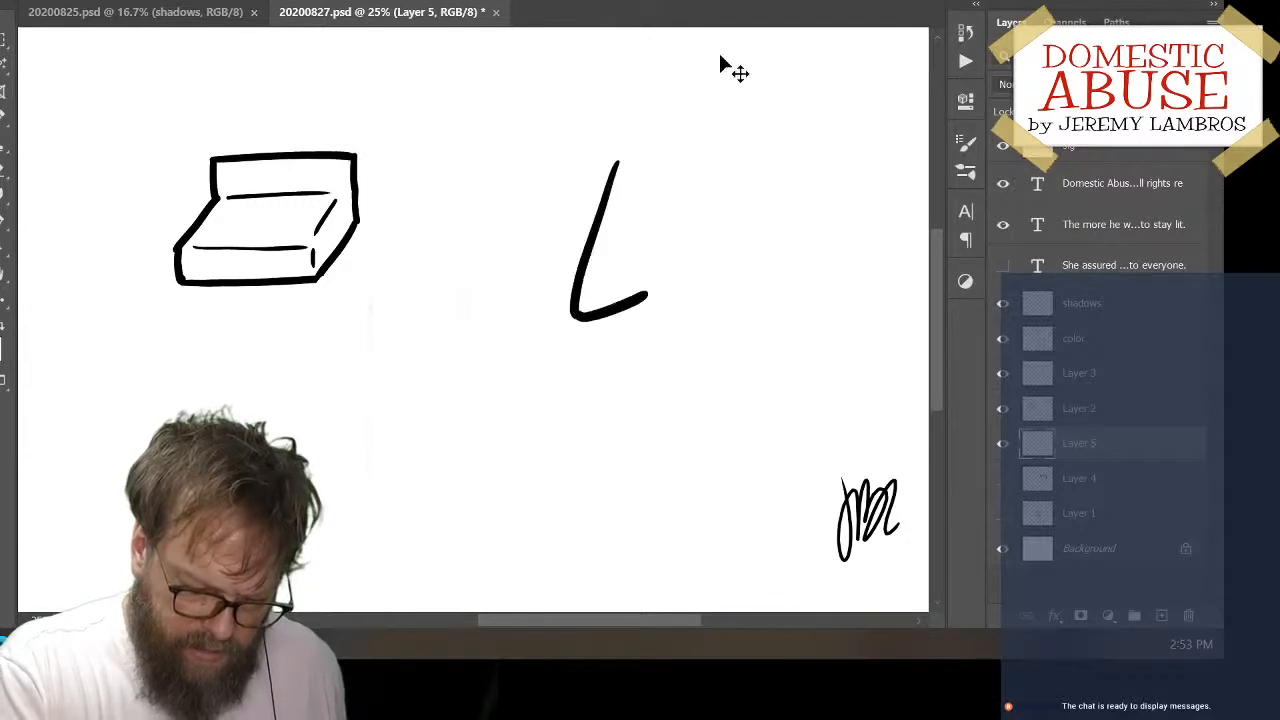
key("ctrl+z")
mouse_move(645, 167)
left_mouse_down()
mouse_move(540, 216)
mouse_move(550, 307)
mouse_move(613, 320)
mouse_move(700, 296)
mouse_move(718, 193)
mouse_move(678, 160)
left_mouse_up()
key("ctrl+z")
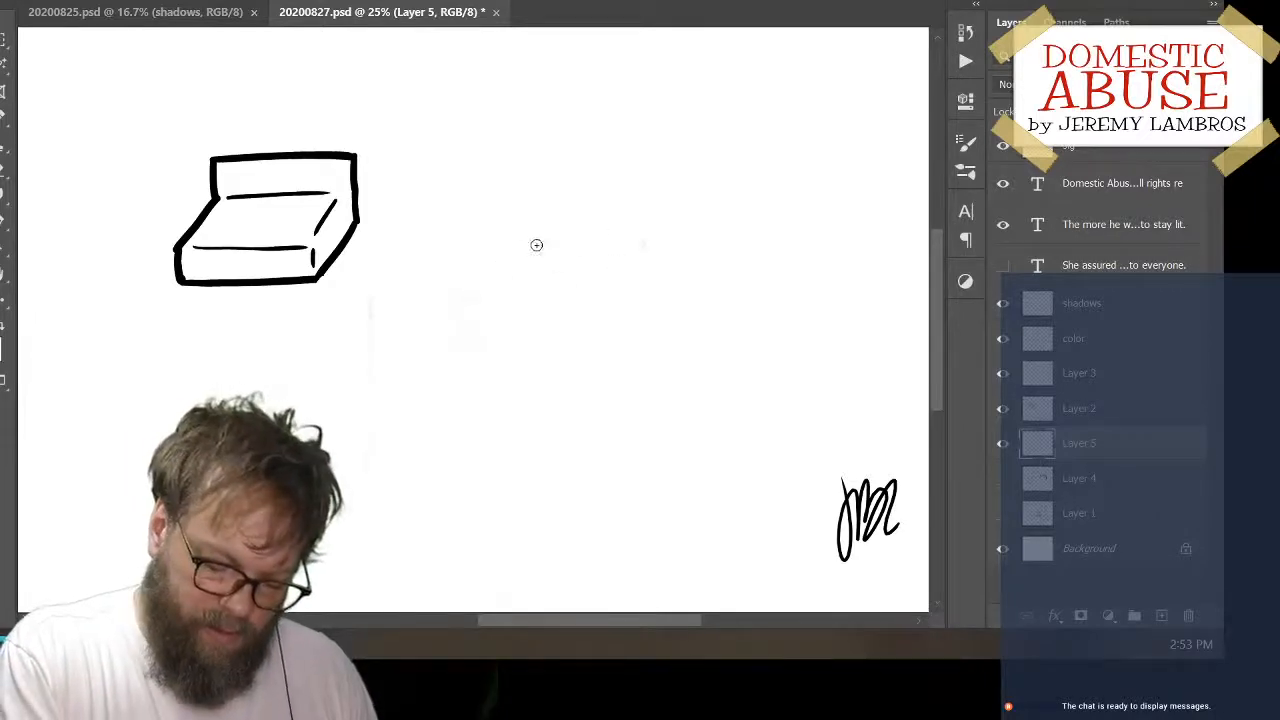
left_click_drag(482, 247, 636, 247)
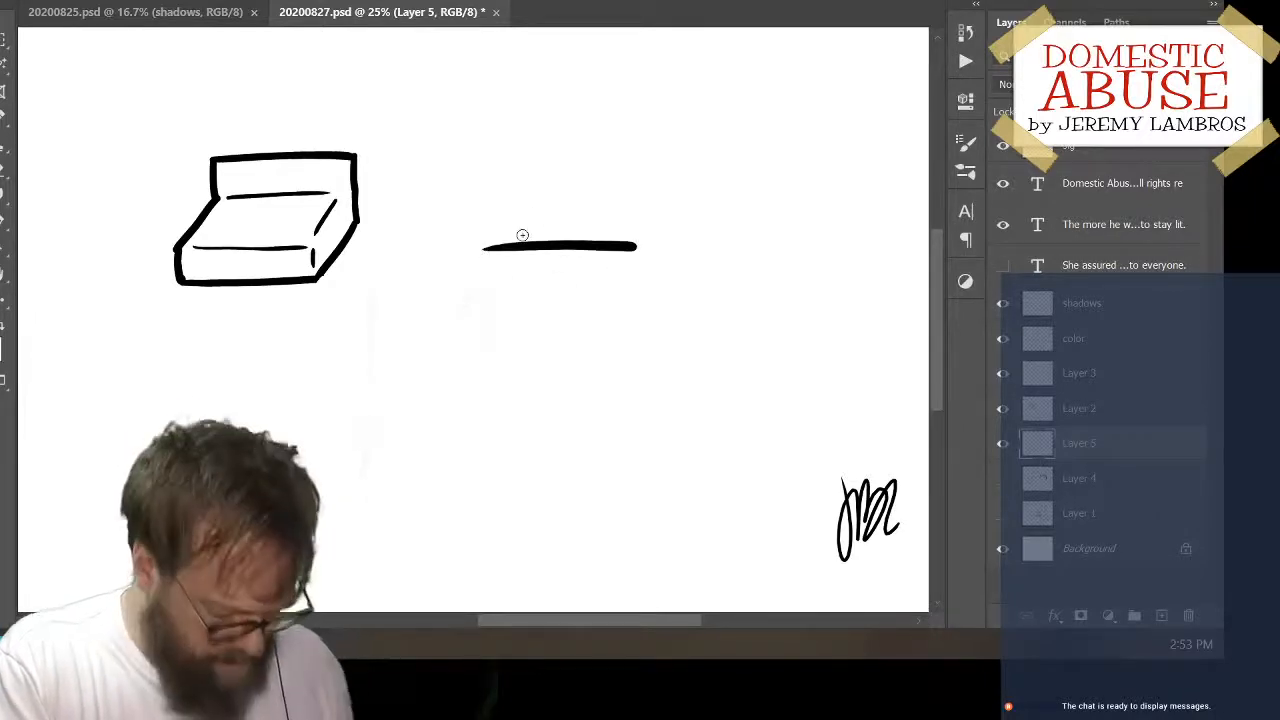
key("ctrl+z")
mouse_move(594, 217)
left_mouse_down()
mouse_move(556, 273)
mouse_move(585, 313)
left_mouse_up()
key("ctrl+z")
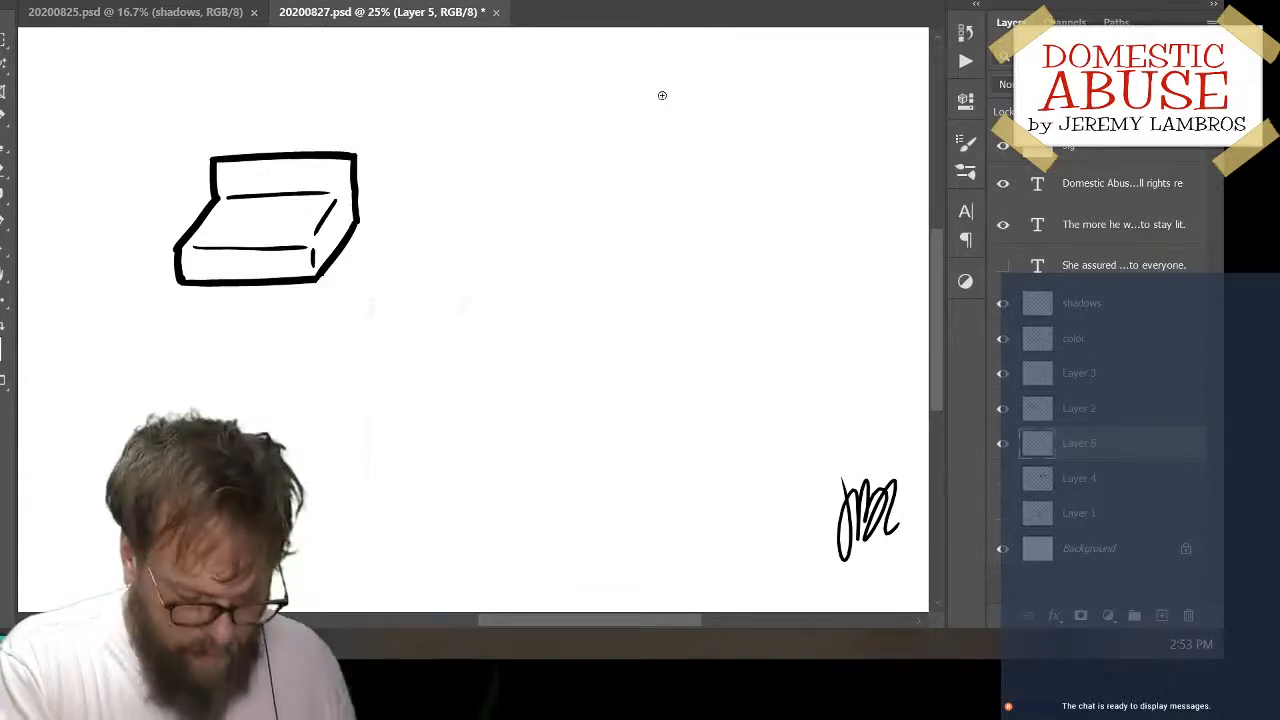
Draw the straight left side and the curved bottom edge of a tall cylinder right of the boxy shape
mouse_move(535, 163)
left_mouse_down()
mouse_move(537, 305)
mouse_move(638, 259)
left_mouse_up()
key("ctrl+z")
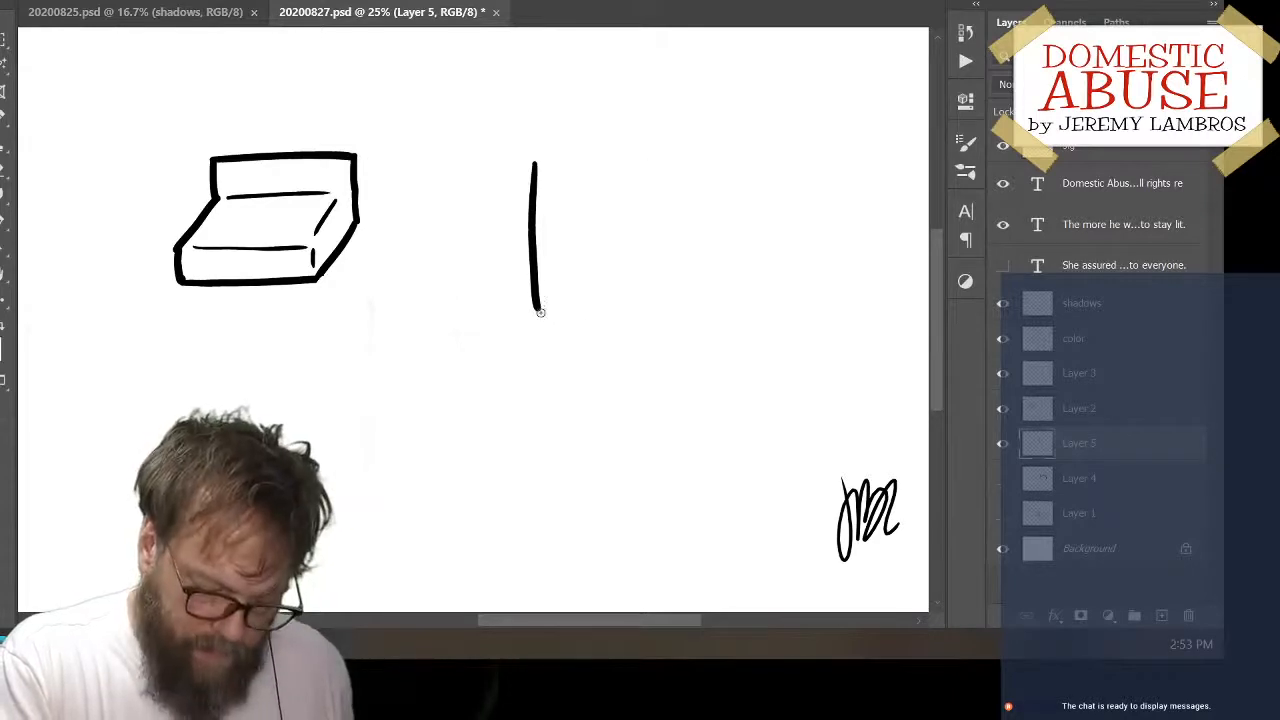
left_click_drag(547, 318, 649, 263)
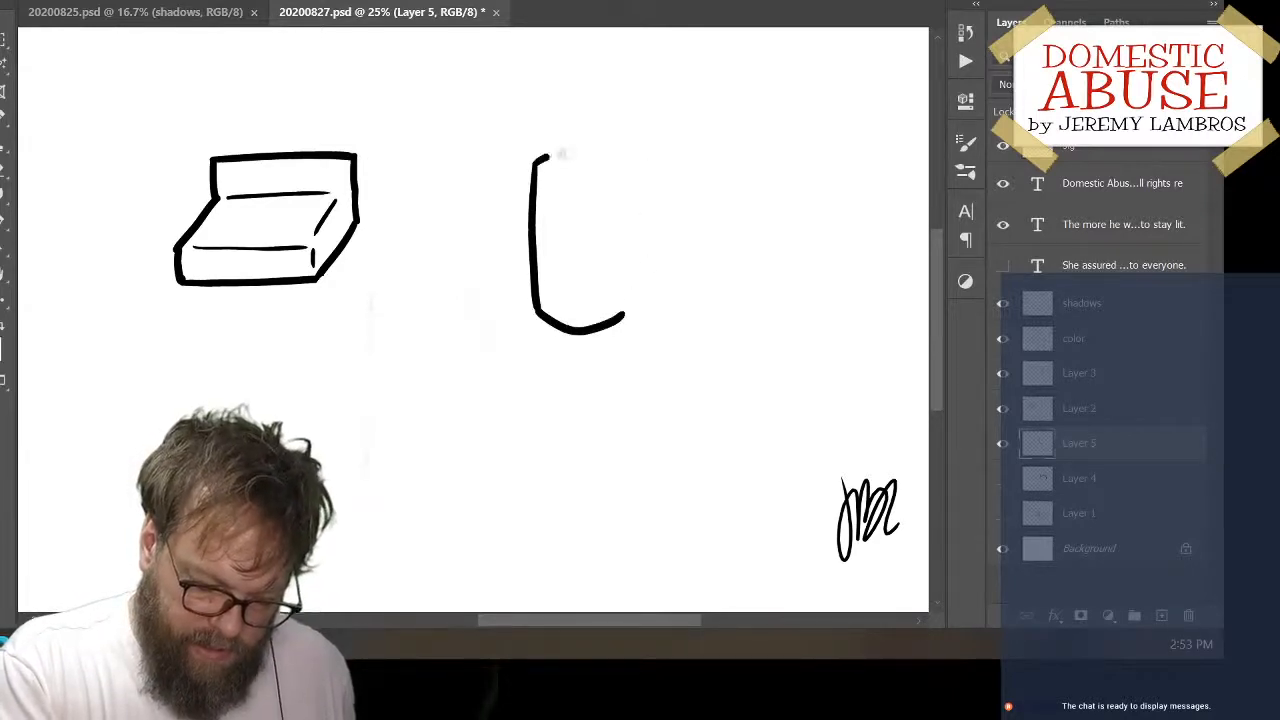
Draw the cylinder's arched top edge from its left side and continue it down the right side to the bottom curve
left_click_drag(560, 153, 623, 149)
key("ctrl+z")
left_click_drag(537, 160, 648, 151)
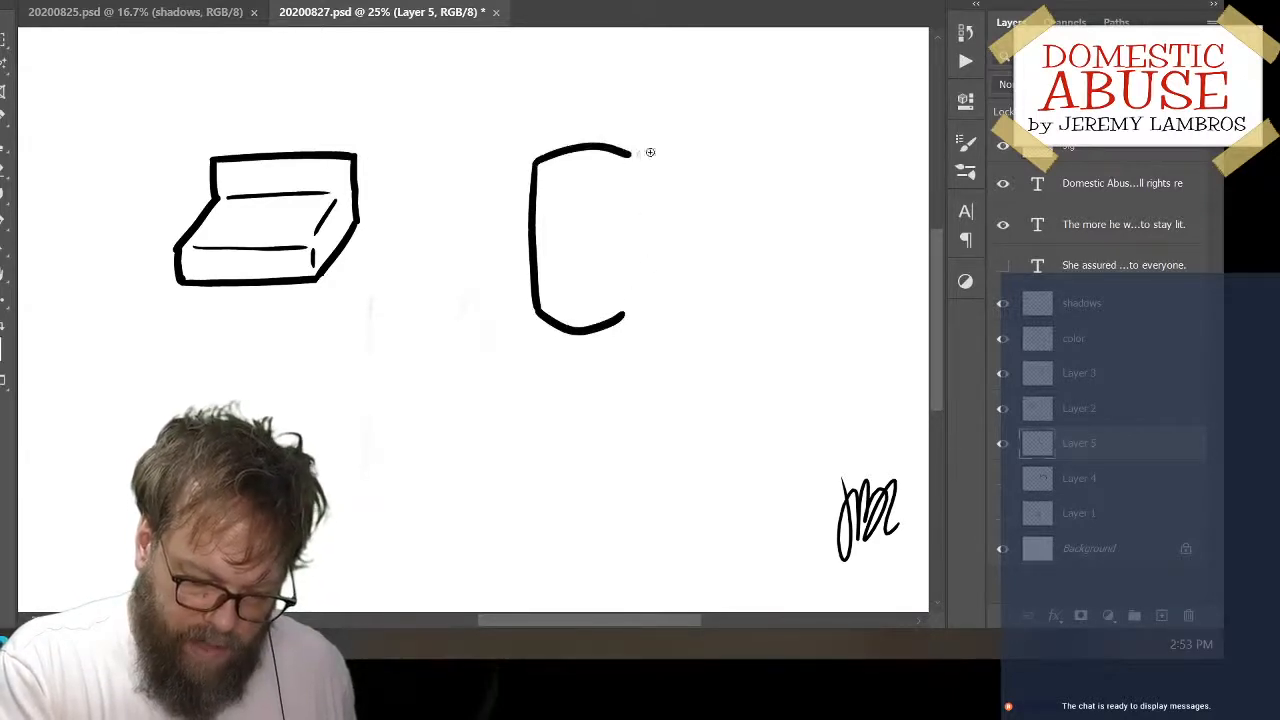
key("ctrl+z")
left_click_drag(537, 162, 651, 157)
key("ctrl+z")
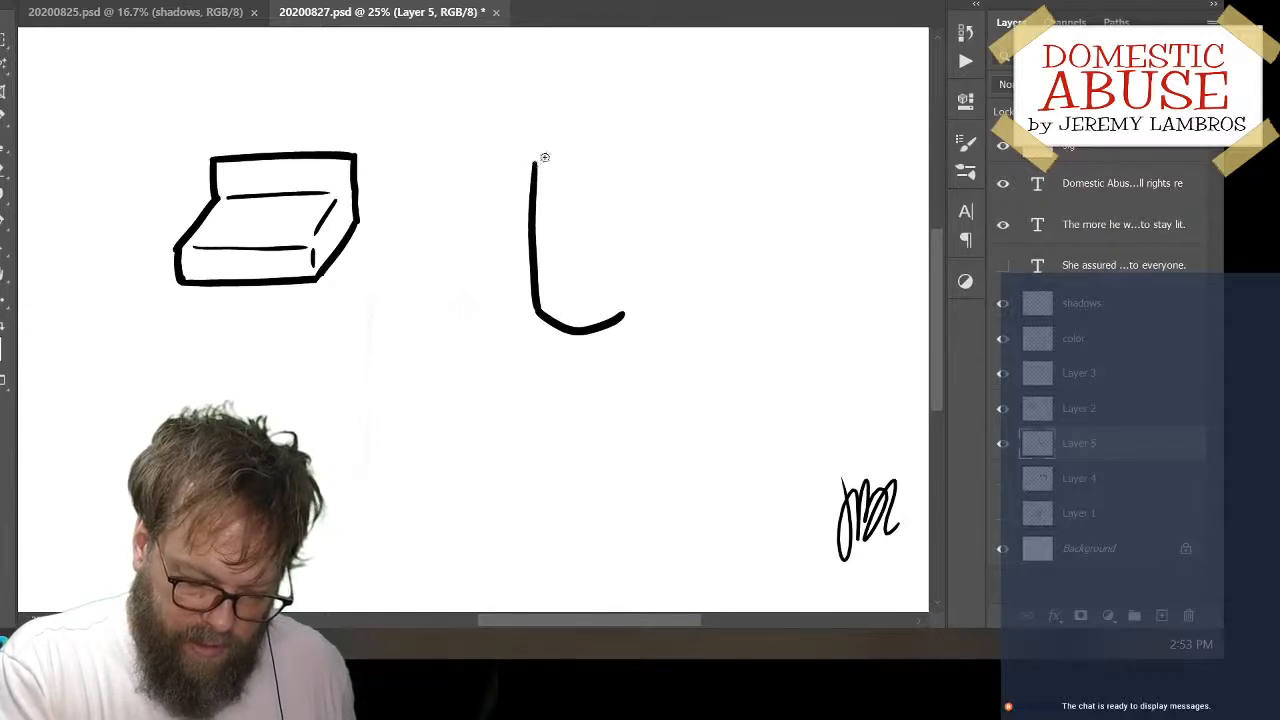
left_click_drag(537, 160, 634, 163)
key("ctrl+z")
mouse_move(534, 162)
left_mouse_down()
mouse_move(599, 150)
mouse_move(621, 159)
mouse_move(622, 312)
left_mouse_up()
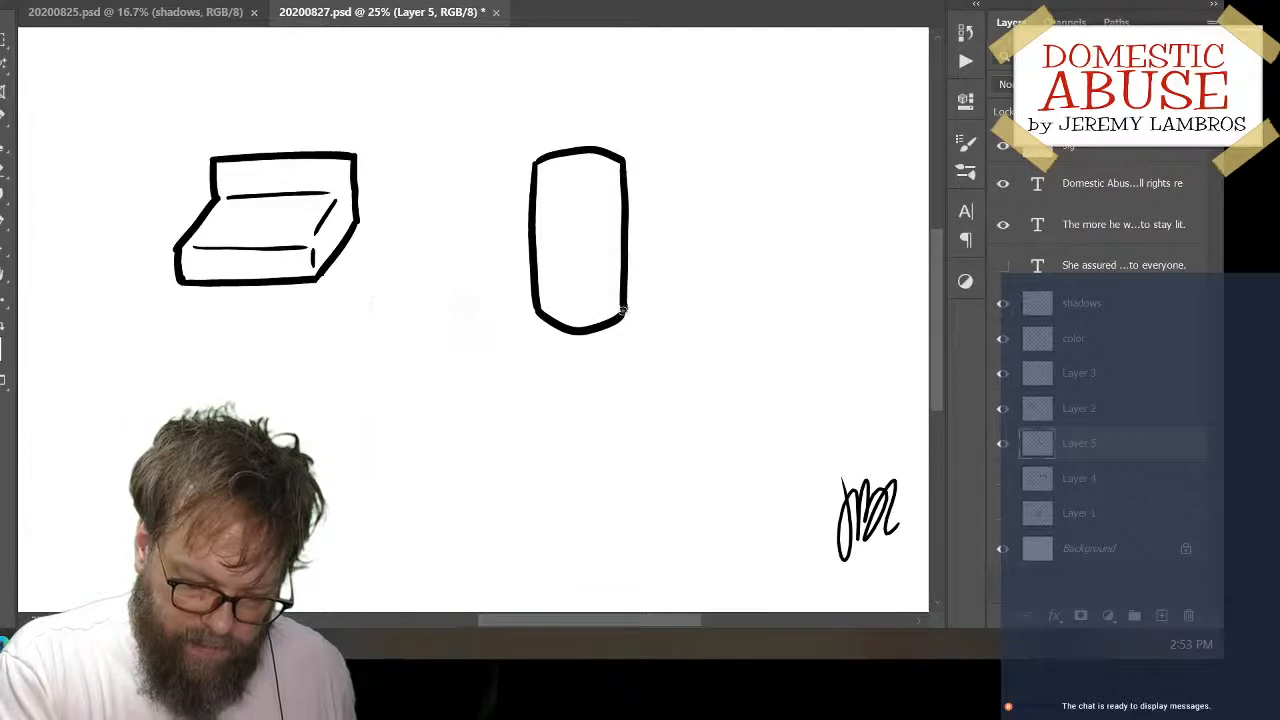
Redraw the cylinder's right side as a straight line from the top edge down to the end of the bottom curve
key("ctrl+z")
left_click_drag(621, 170, 620, 315)
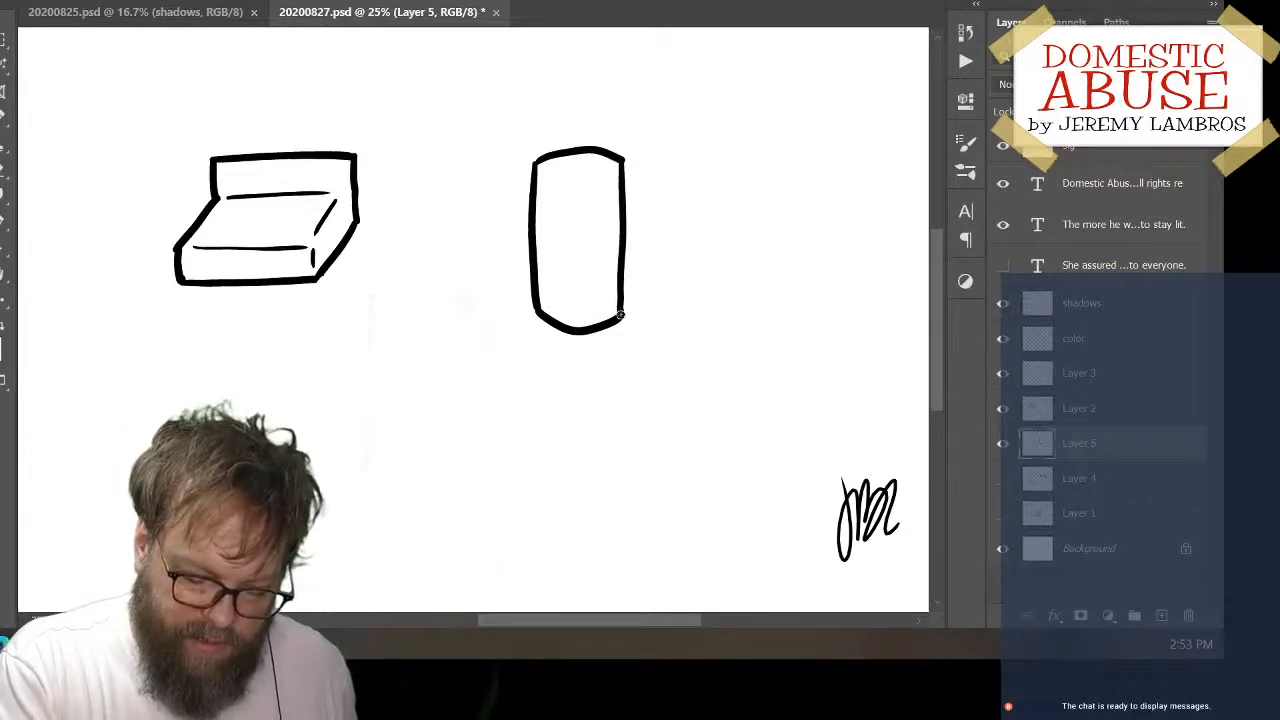
key("ctrl+z")
left_click_drag(623, 158, 626, 320)
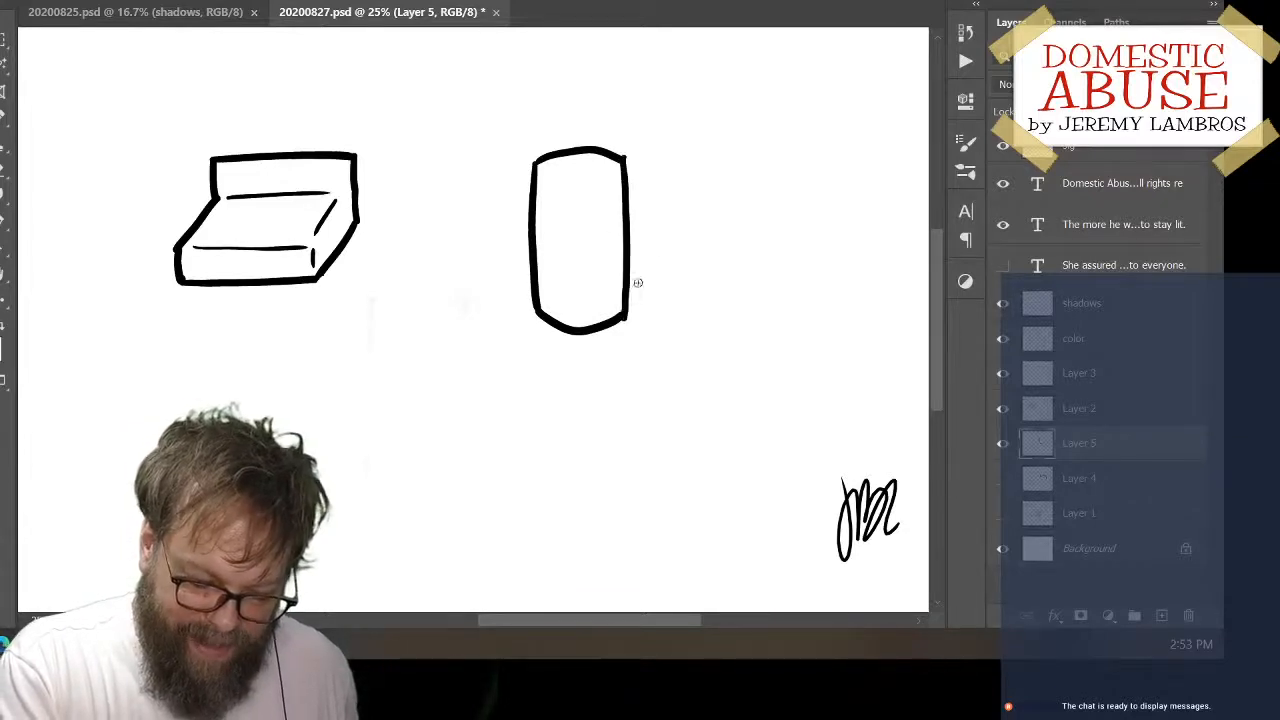
key("ctrl+z")
left_click_drag(622, 158, 622, 302)
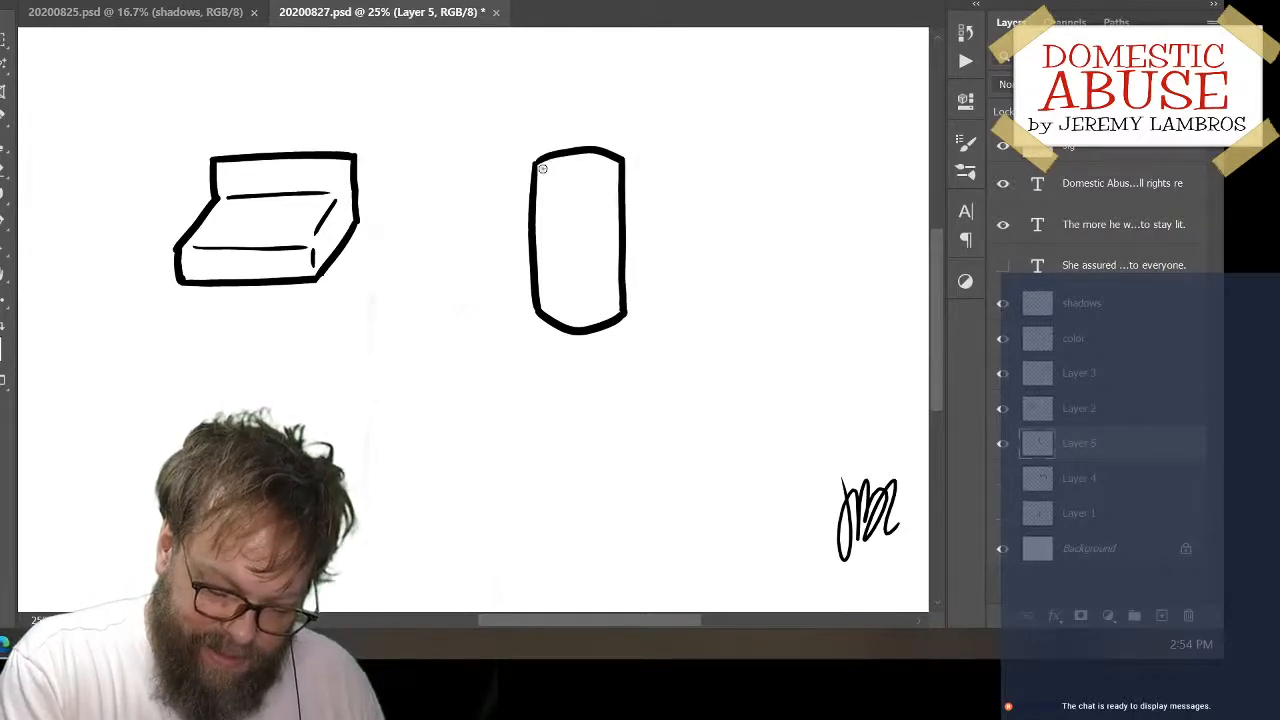
Add a thin downward-bowed rim line below the cylinder's top edge and a short arched line above its bottom edge
mouse_move(542, 169)
left_mouse_down()
mouse_move(608, 172)
mouse_move(620, 159)
left_mouse_up()
key("ctrl+z")
key("ctrl+z")
left_click_drag(543, 167, 625, 160)
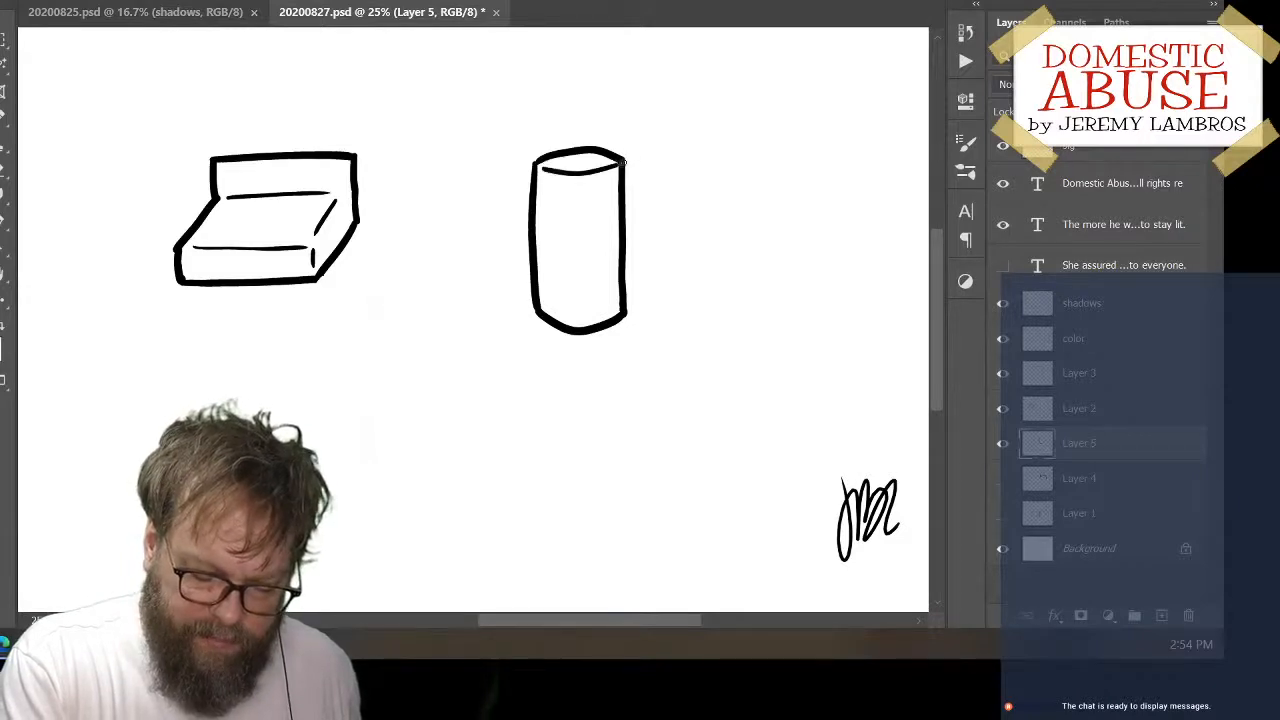
key("ctrl+z")
left_click_drag(548, 167, 602, 168)
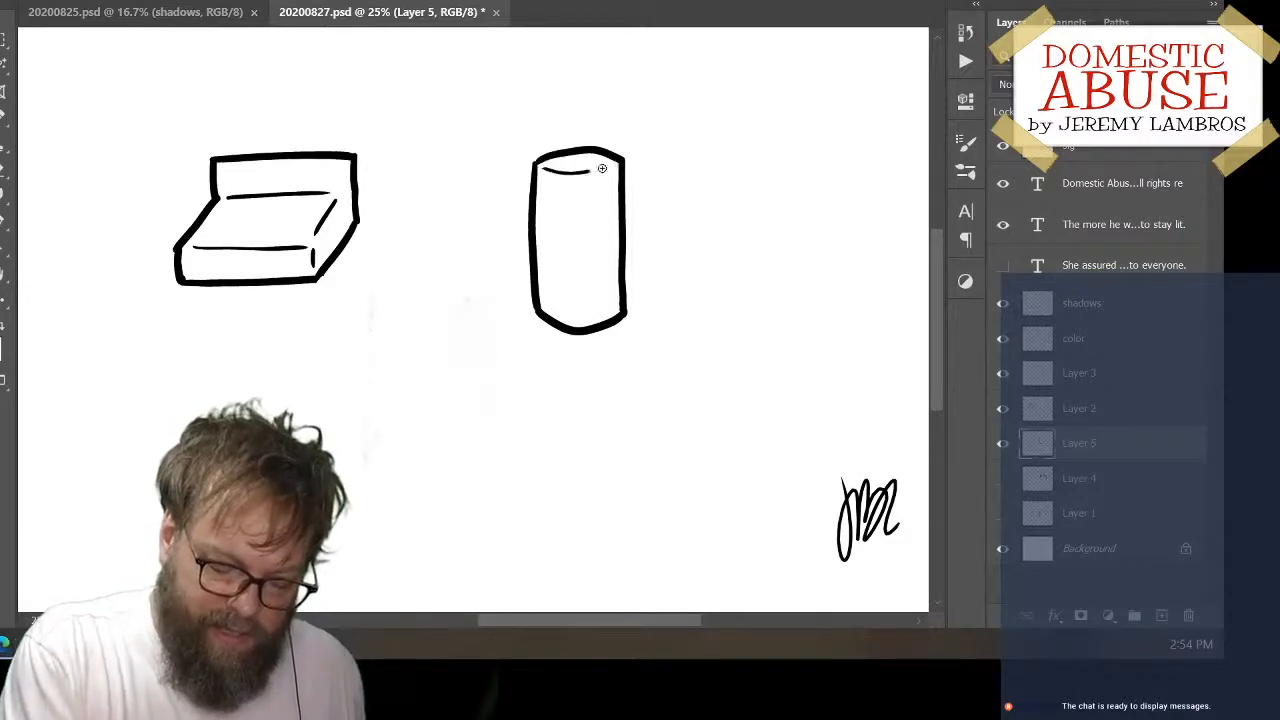
left_click_drag(548, 300, 606, 295)
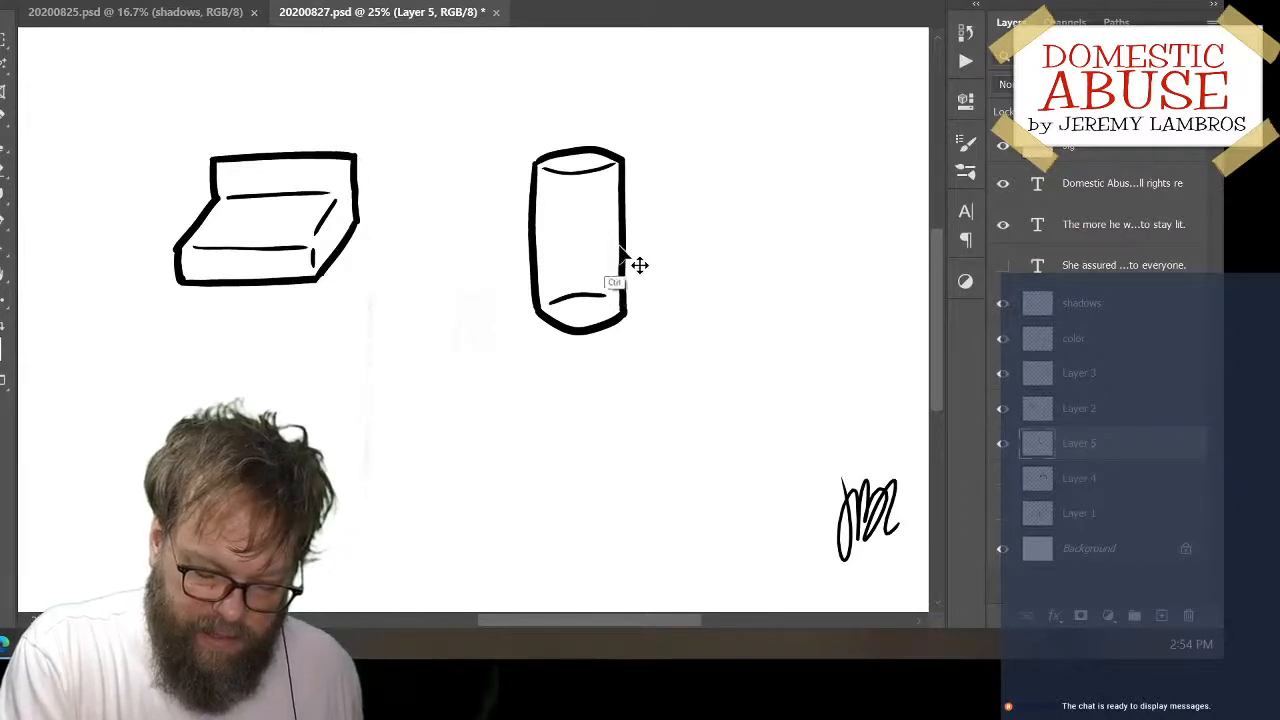
Move the cylinder up and to the left so it stands close beside the boxy shape
mouse_move(617, 250)
left_mouse_down()
mouse_move(541, 235)
mouse_move(550, 222)
left_mouse_up()
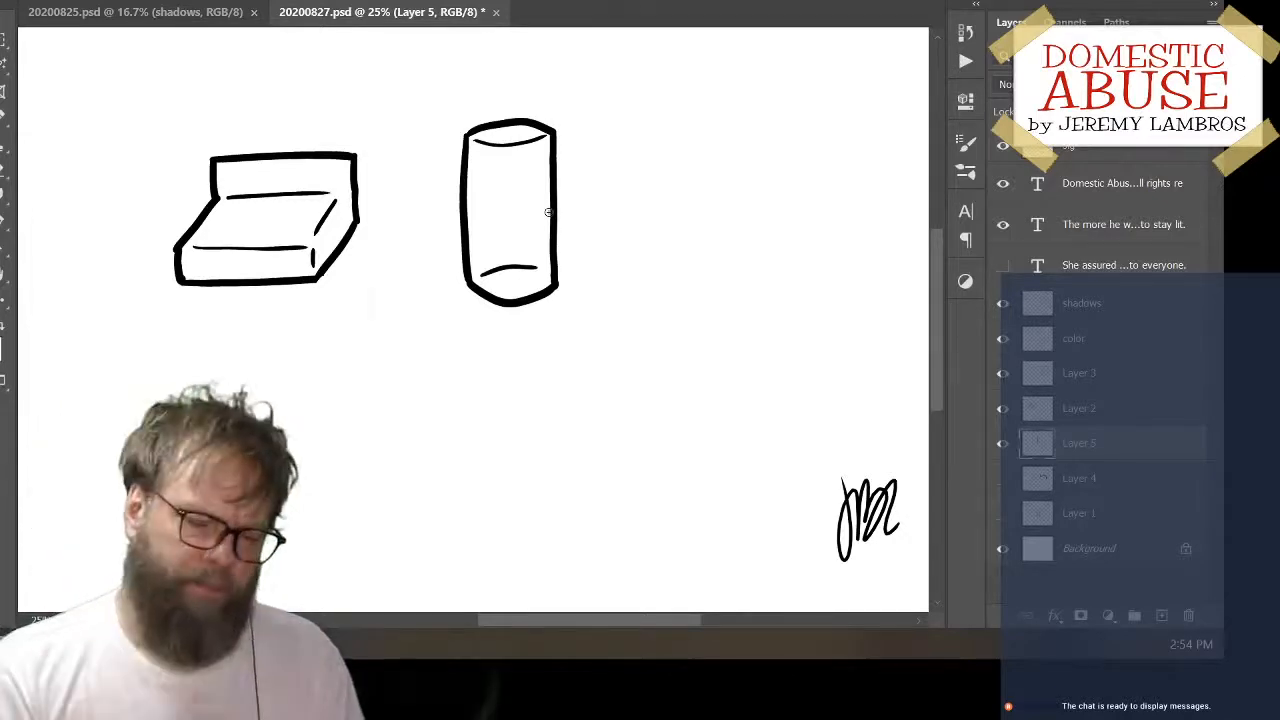
mouse_move(552, 210)
left_mouse_down()
mouse_move(596, 178)
mouse_move(530, 192)
left_mouse_up()
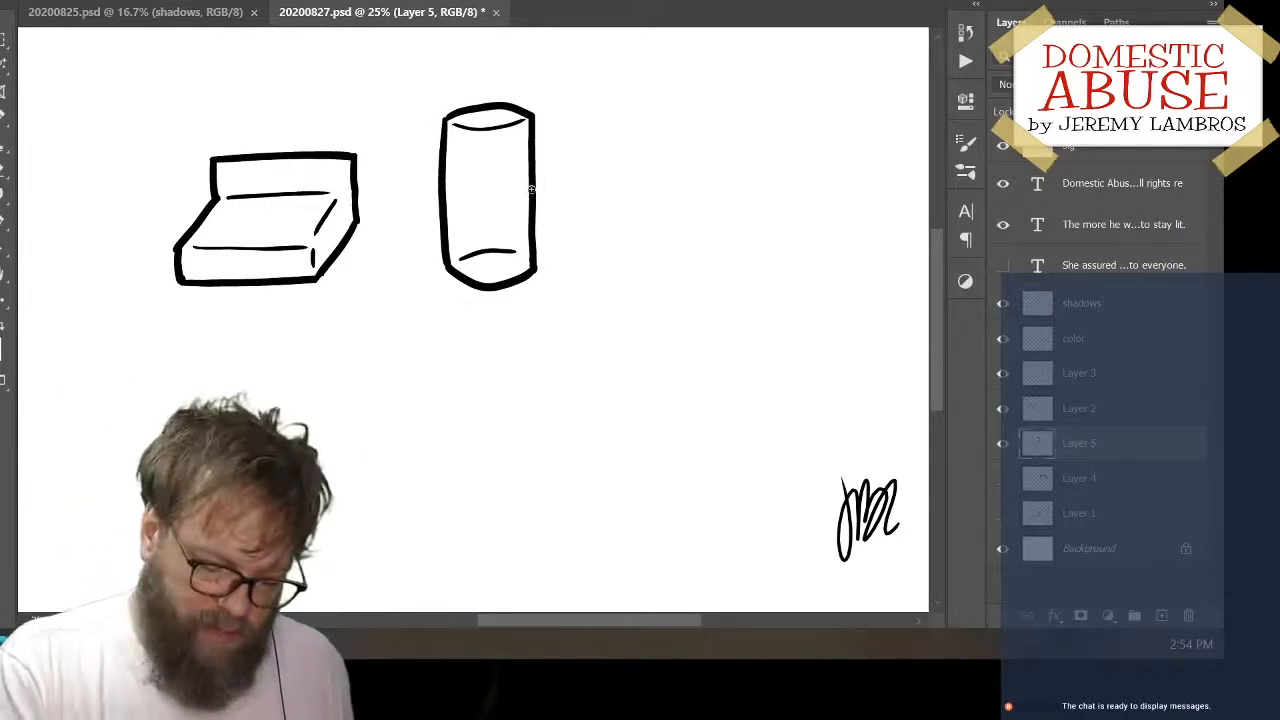
mouse_move(530, 201)
left_mouse_down()
mouse_move(505, 203)
mouse_move(498, 180)
left_mouse_up()
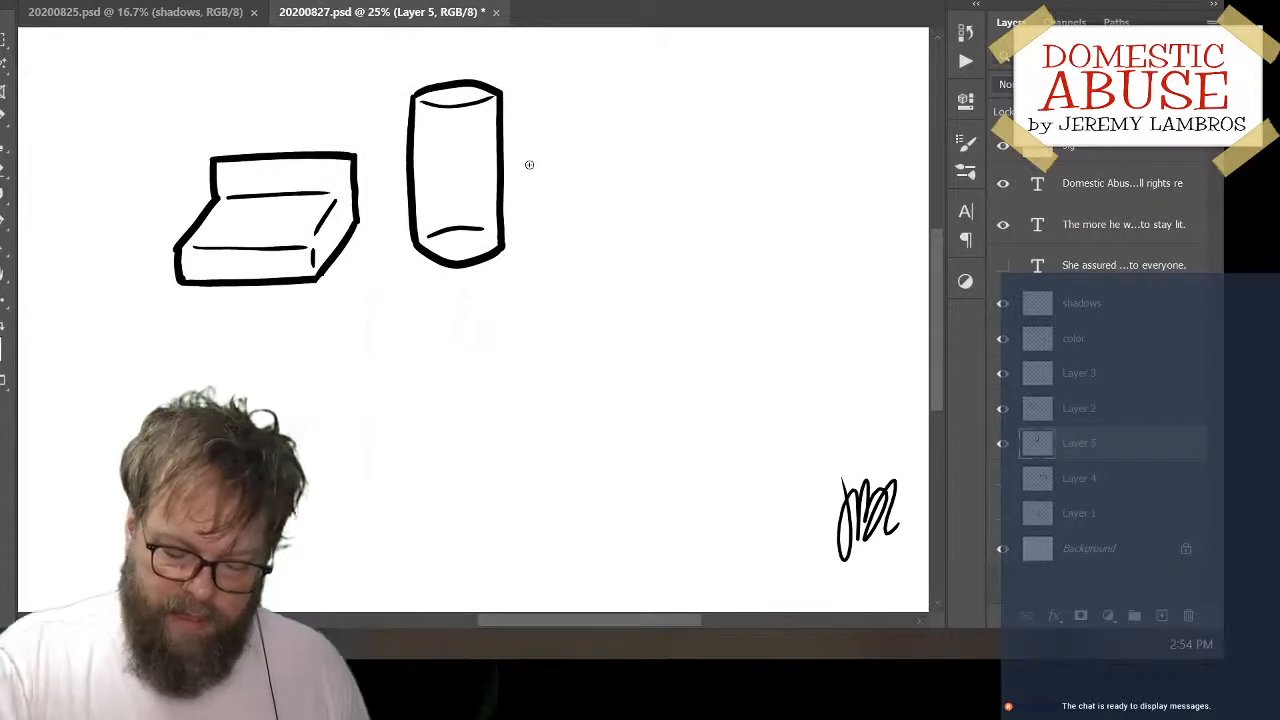
Add a new layer and draw the stepped left side and flat base of a second boxy object right of the cylinder
left_click(1161, 615)
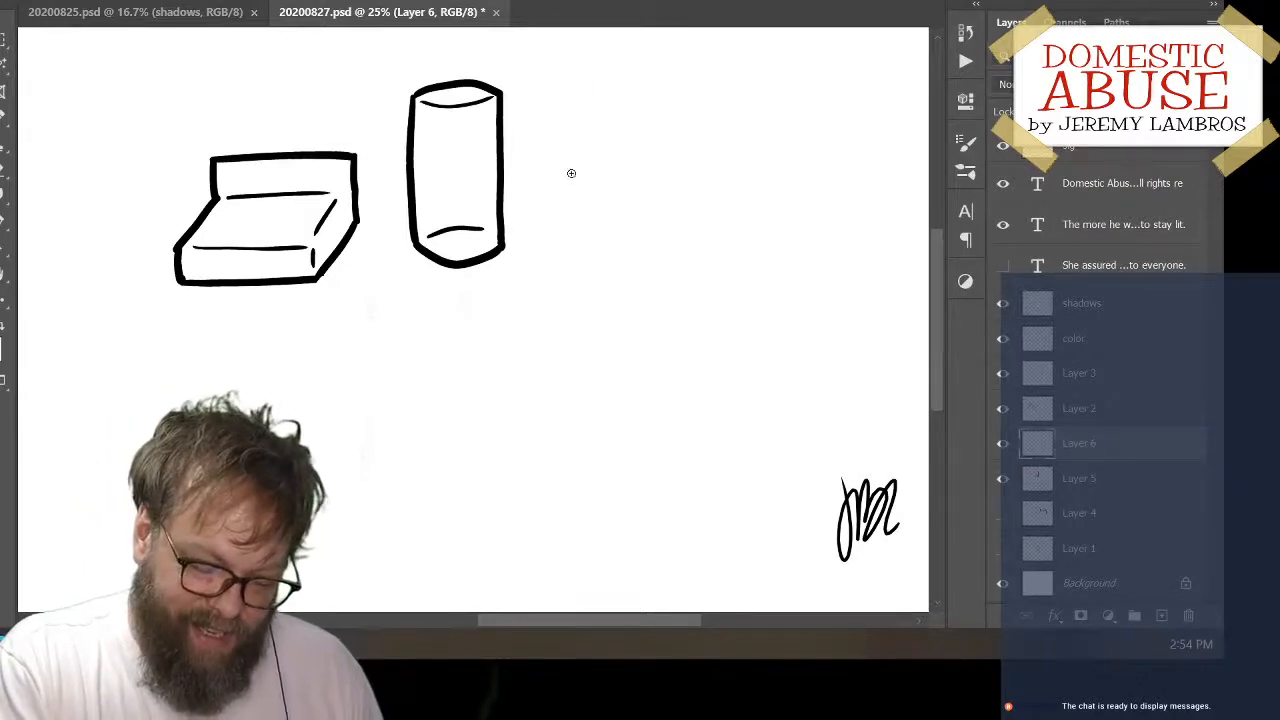
mouse_move(588, 138)
left_mouse_down()
mouse_move(586, 173)
mouse_move(551, 189)
mouse_move(551, 246)
left_mouse_up()
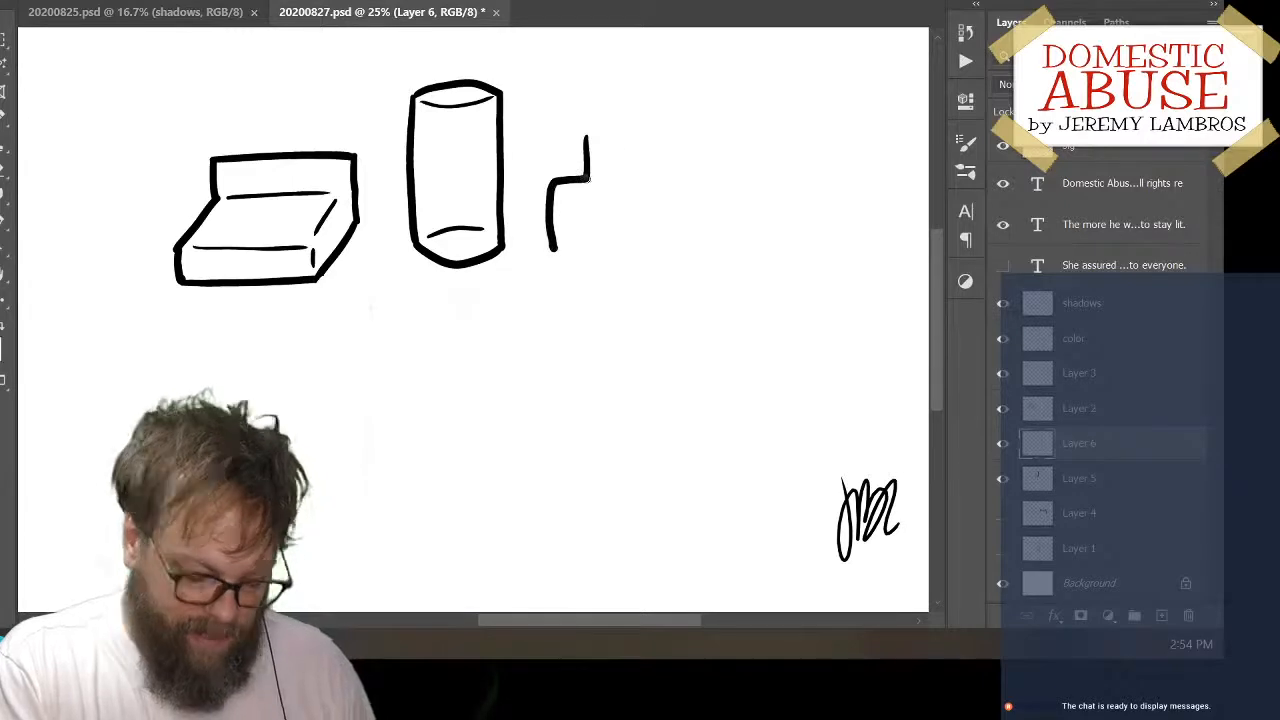
key("ctrl+z")
mouse_move(594, 145)
left_mouse_down()
mouse_move(595, 190)
mouse_move(565, 207)
mouse_move(567, 267)
mouse_move(712, 260)
left_mouse_up()
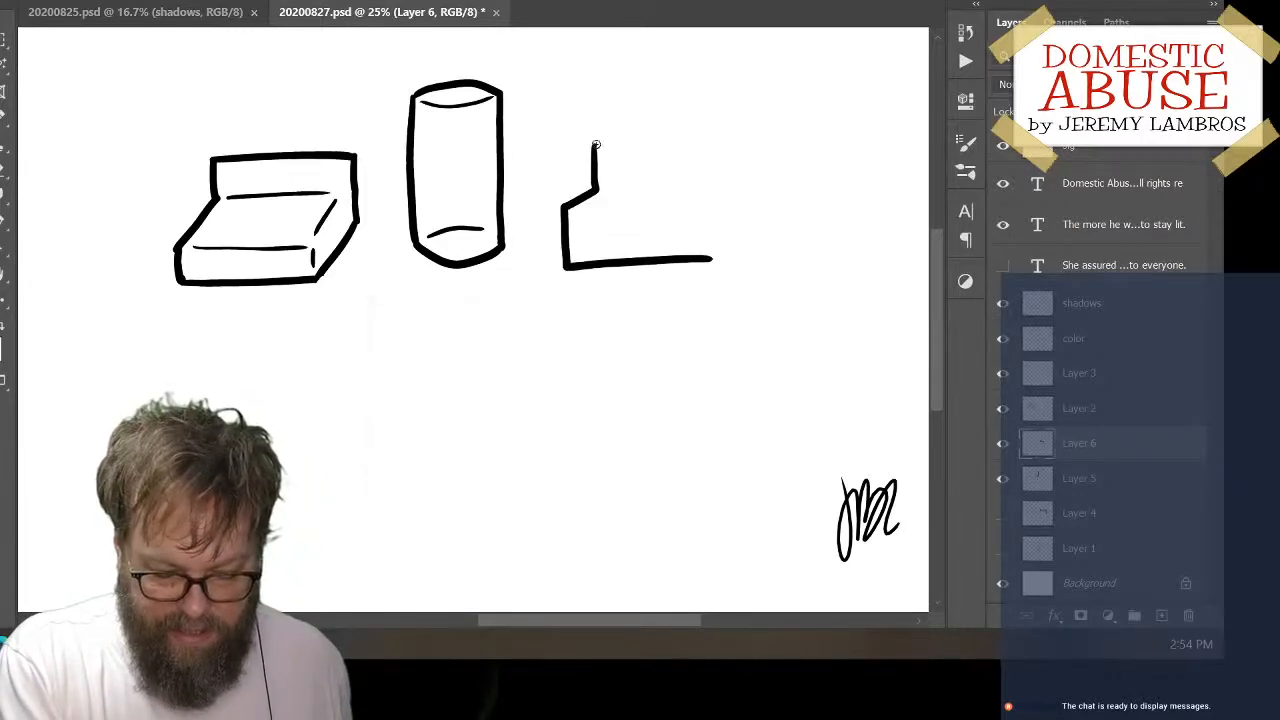
Draw the second boxy object's flat top edge and the straight upper part of its right side
mouse_move(596, 145)
left_mouse_down()
mouse_move(734, 143)
mouse_move(695, 190)
left_mouse_up()
key("ctrl+z")
mouse_move(596, 145)
left_mouse_down()
mouse_move(713, 143)
mouse_move(717, 216)
mouse_move(673, 260)
left_mouse_up()
key("ctrl+z")
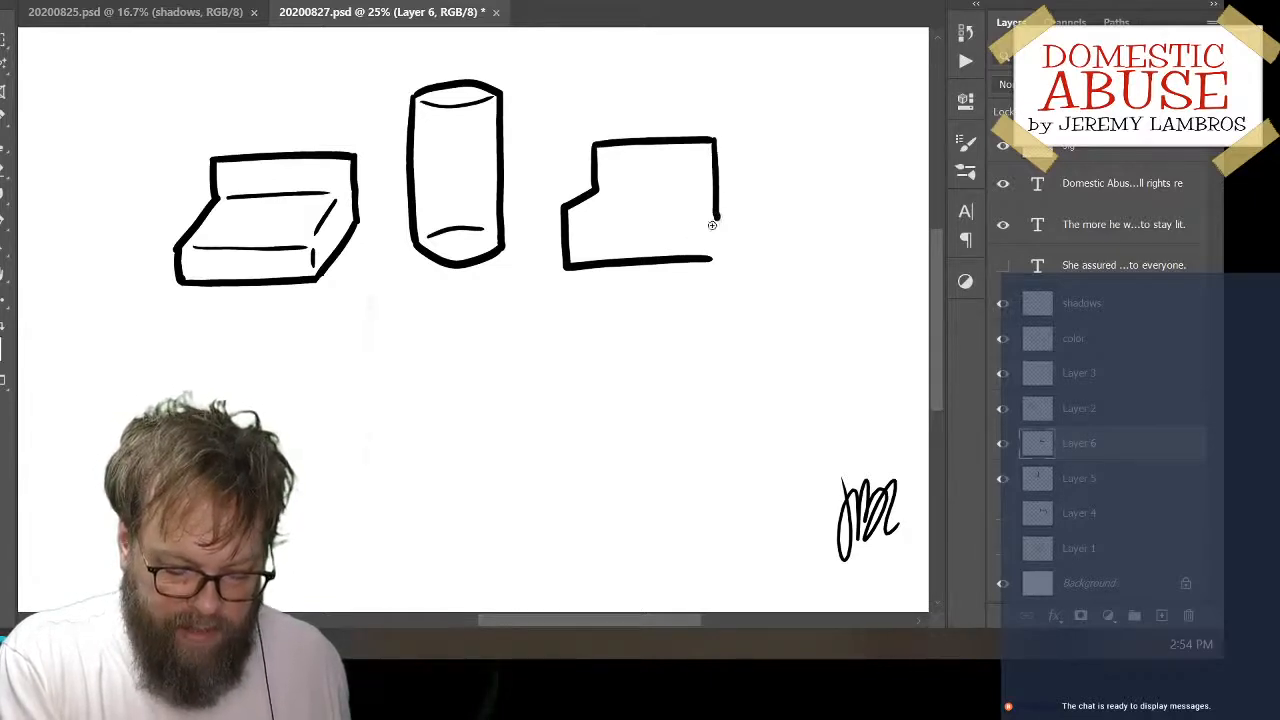
Close the second boxy object's lower right corner with a slanted edge and erase the base line's overshoot
left_click_drag(715, 219, 682, 257)
key("ctrl+z")
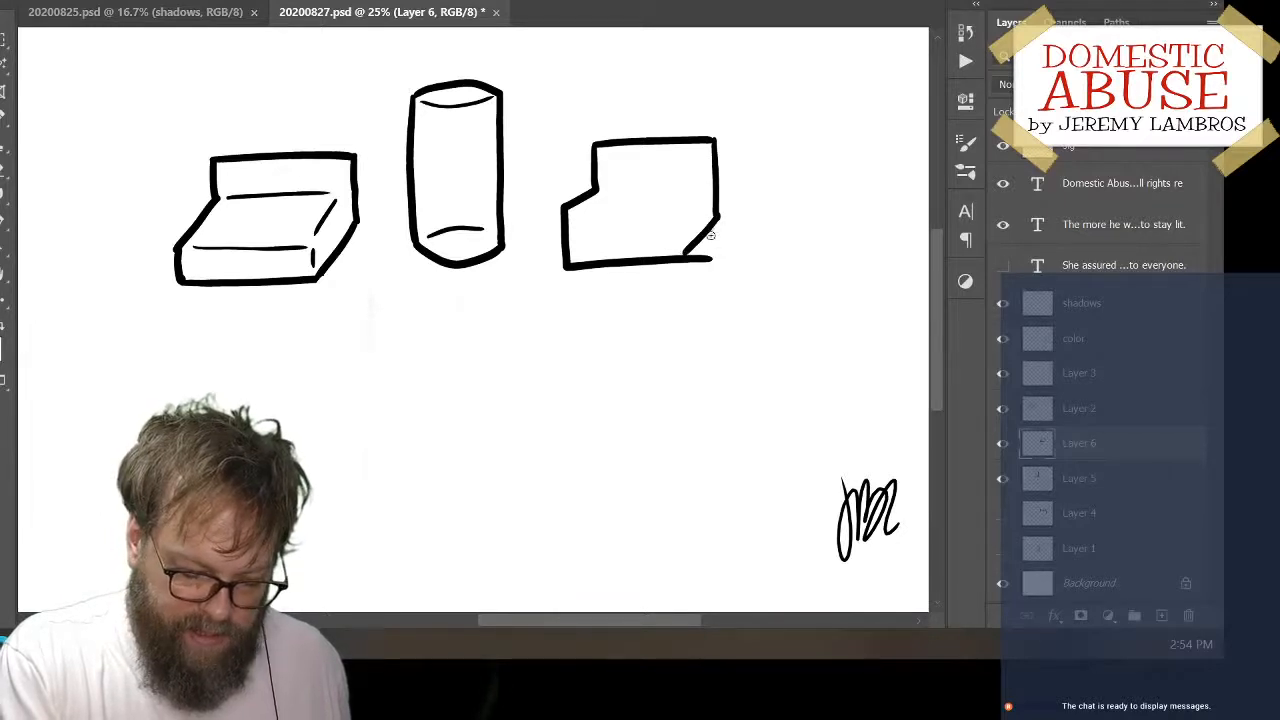
key("ctrl+z")
mouse_move(716, 216)
left_mouse_down()
mouse_move(680, 258)
mouse_move(694, 262)
left_mouse_up()
key("e")
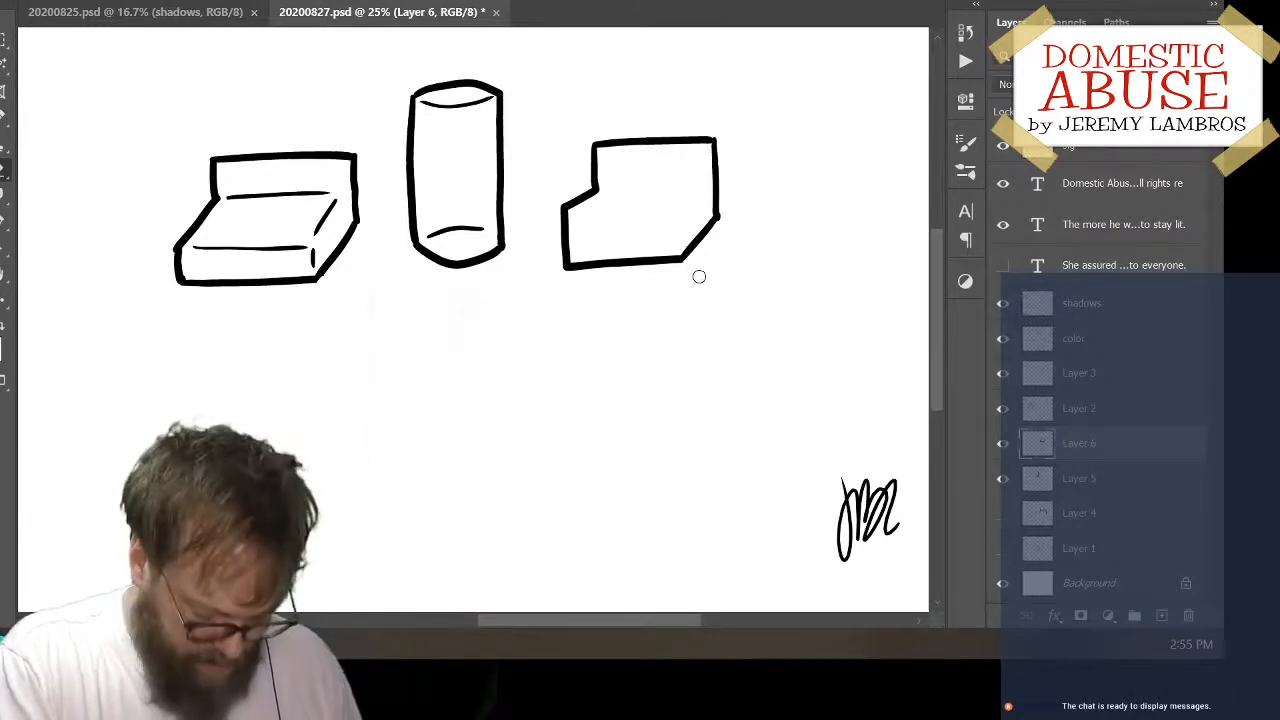
Brush in the second boxy object's thin inner lines: the back and front edges of the seat, the front corner and the slanted right edge
key("b")
left_click_drag(574, 211, 664, 205)
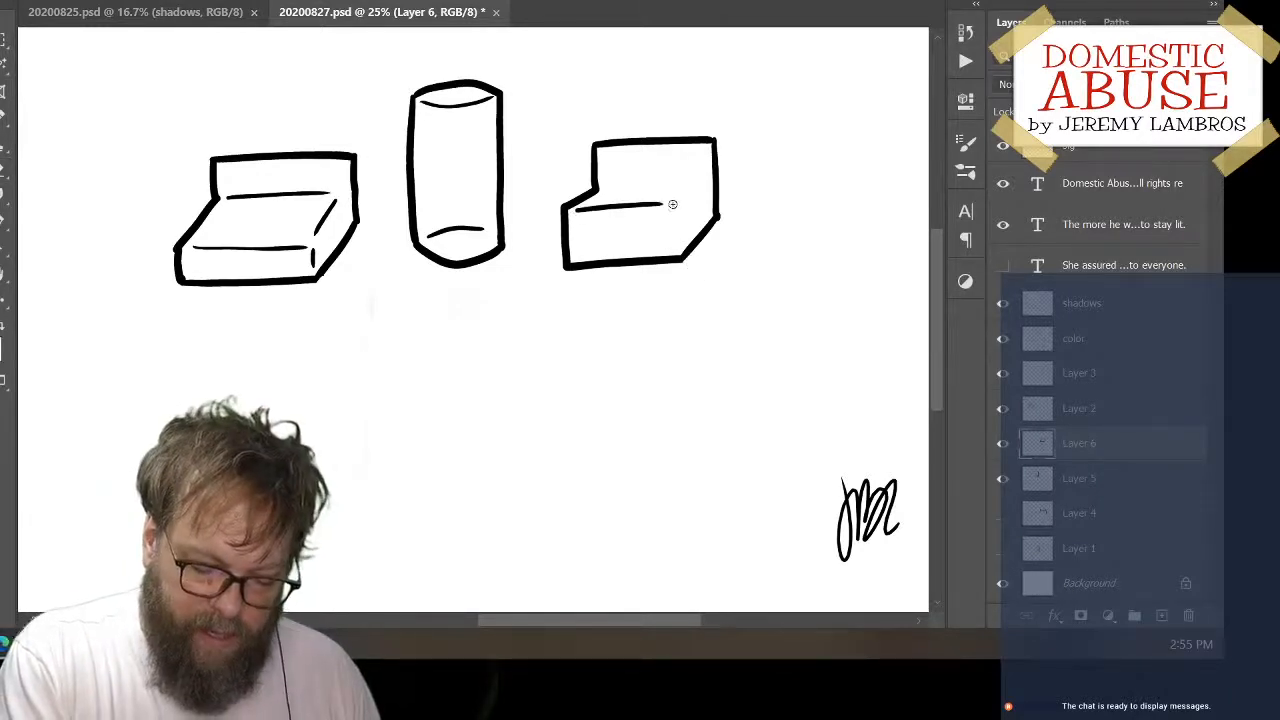
key("ctrl+z")
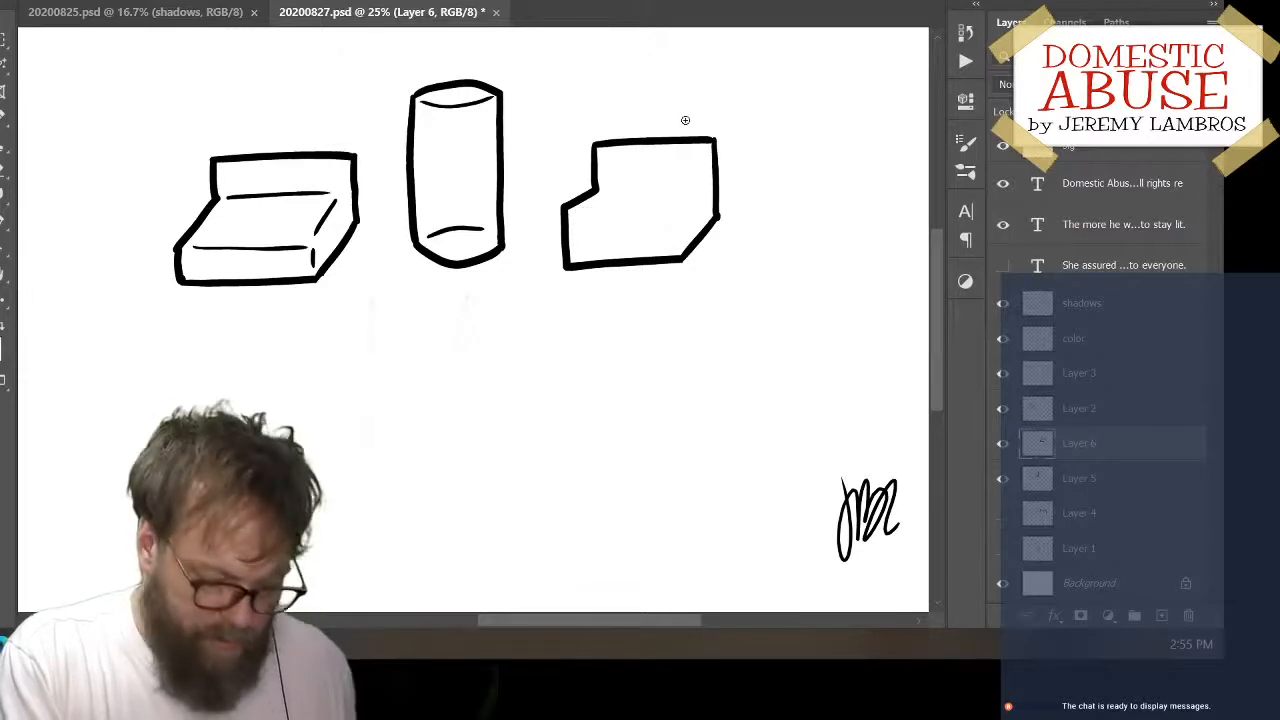
left_click_drag(576, 213, 674, 206)
key("ctrl+z")
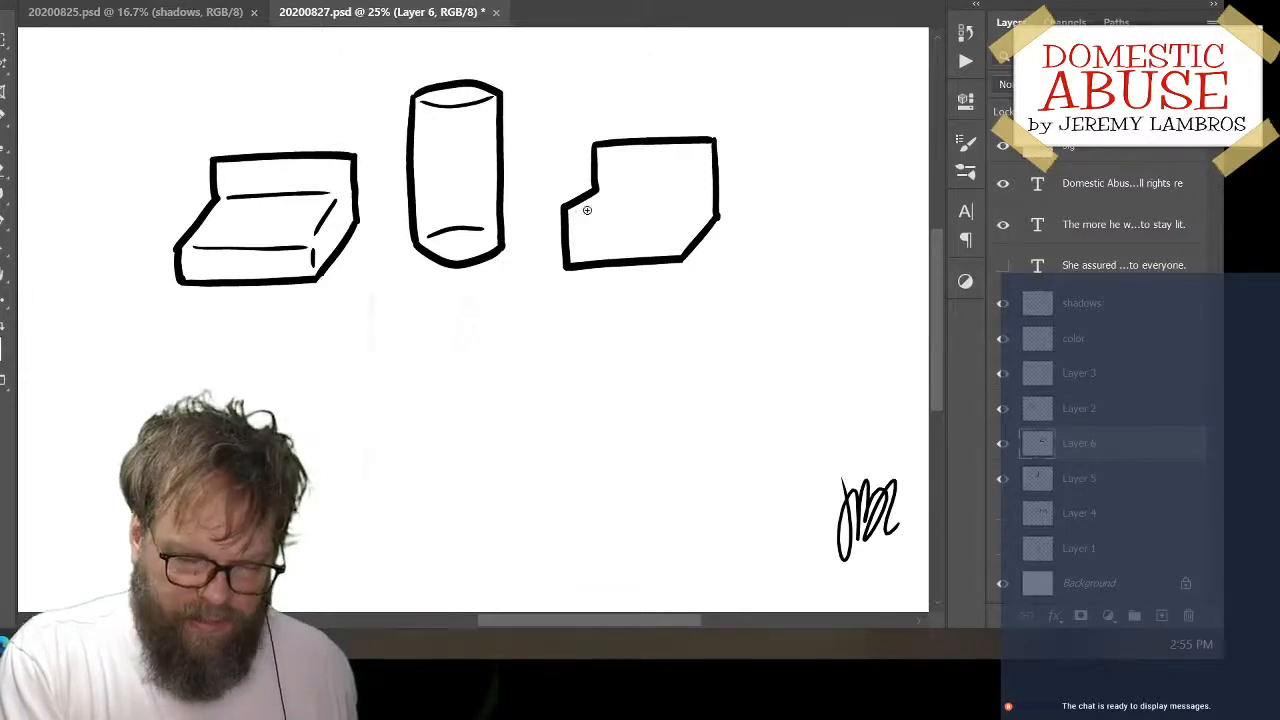
left_click_drag(607, 188, 700, 186)
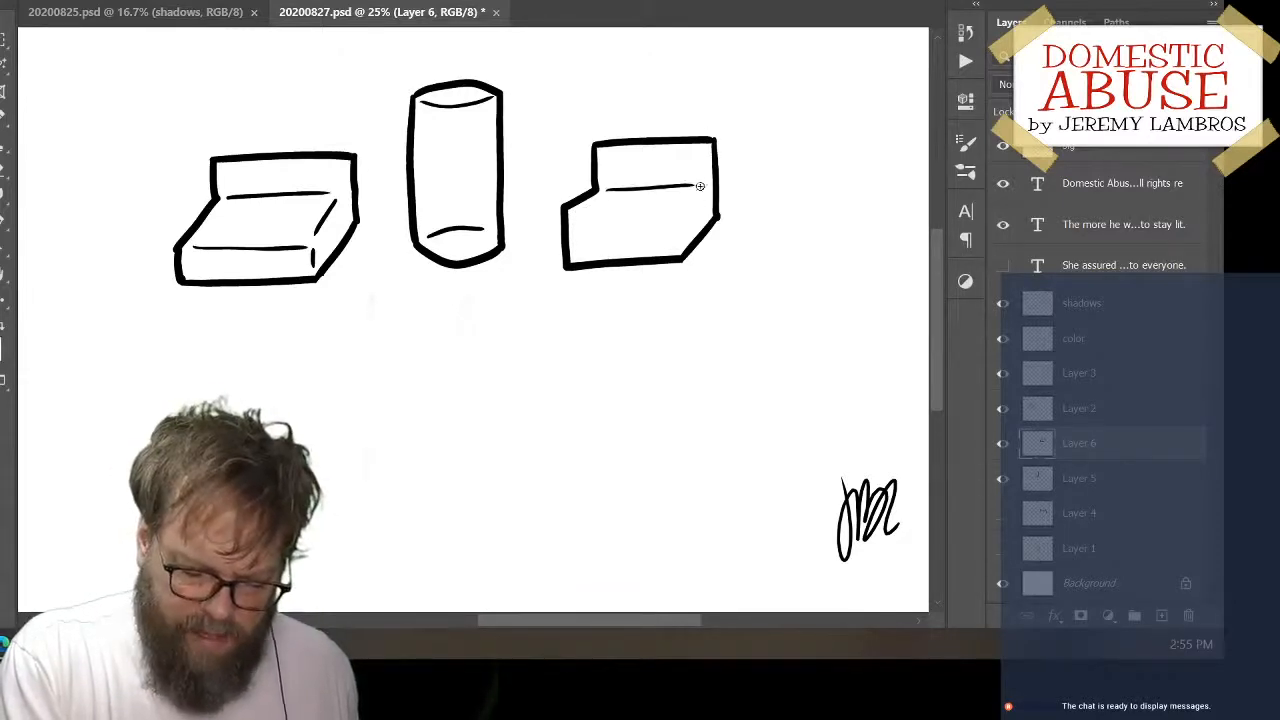
mouse_move(577, 213)
left_mouse_down()
mouse_move(683, 207)
mouse_move(676, 247)
left_mouse_up()
left_click_drag(698, 190, 683, 207)
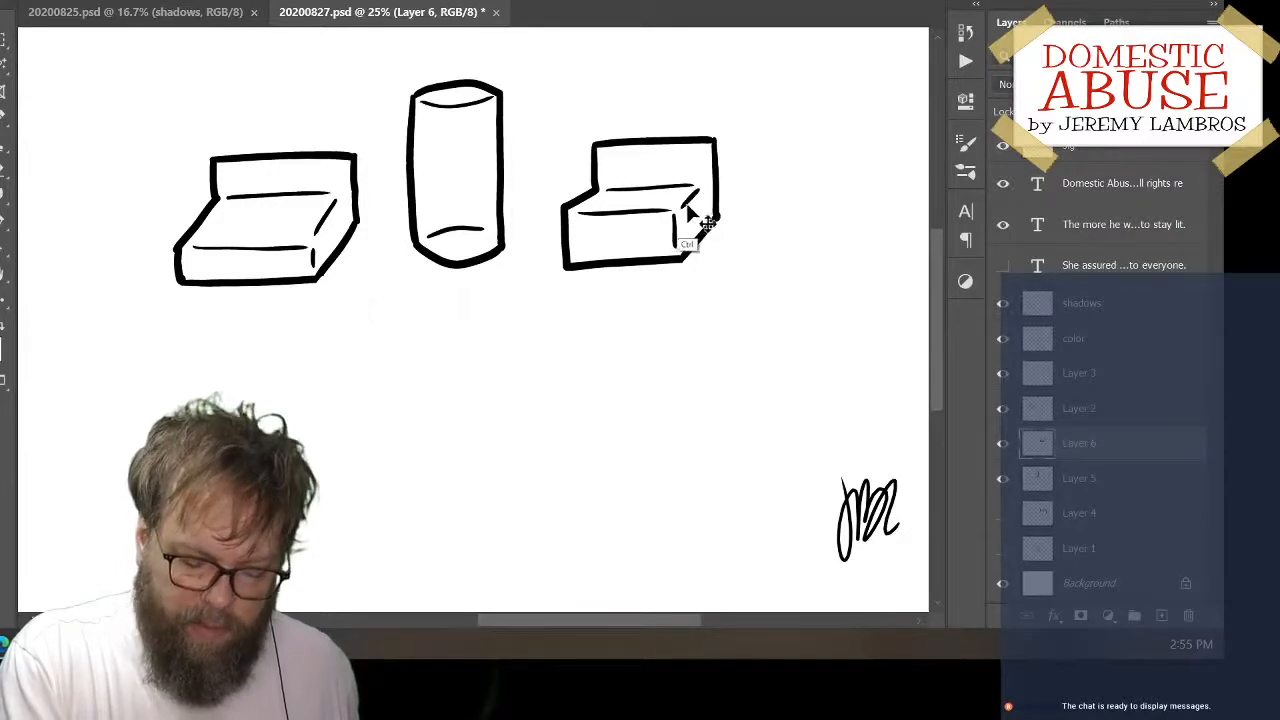
Redraw the slanted right edge of the second boxy object's seat and move the object up and to the right
key("ctrl+z")
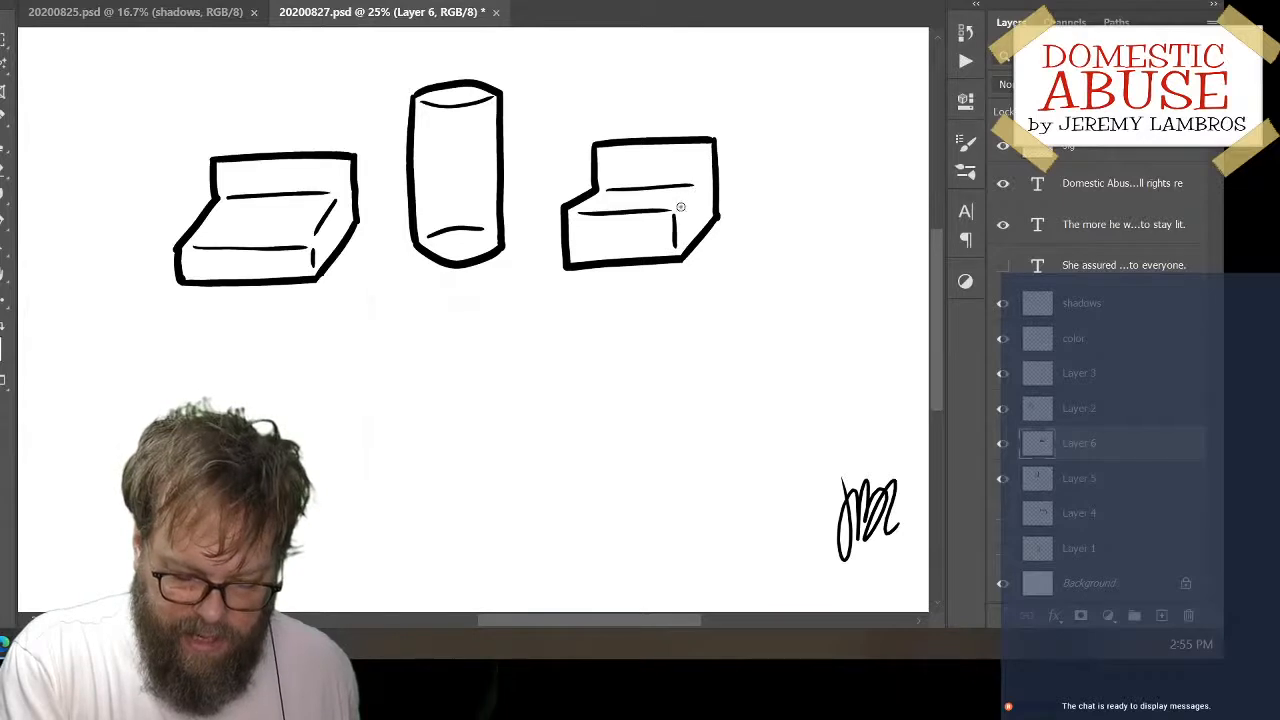
mouse_move(712, 184)
left_mouse_down()
mouse_move(678, 208)
mouse_move(707, 184)
mouse_move(758, 192)
mouse_move(747, 183)
left_mouse_up()
key("ctrl+z")
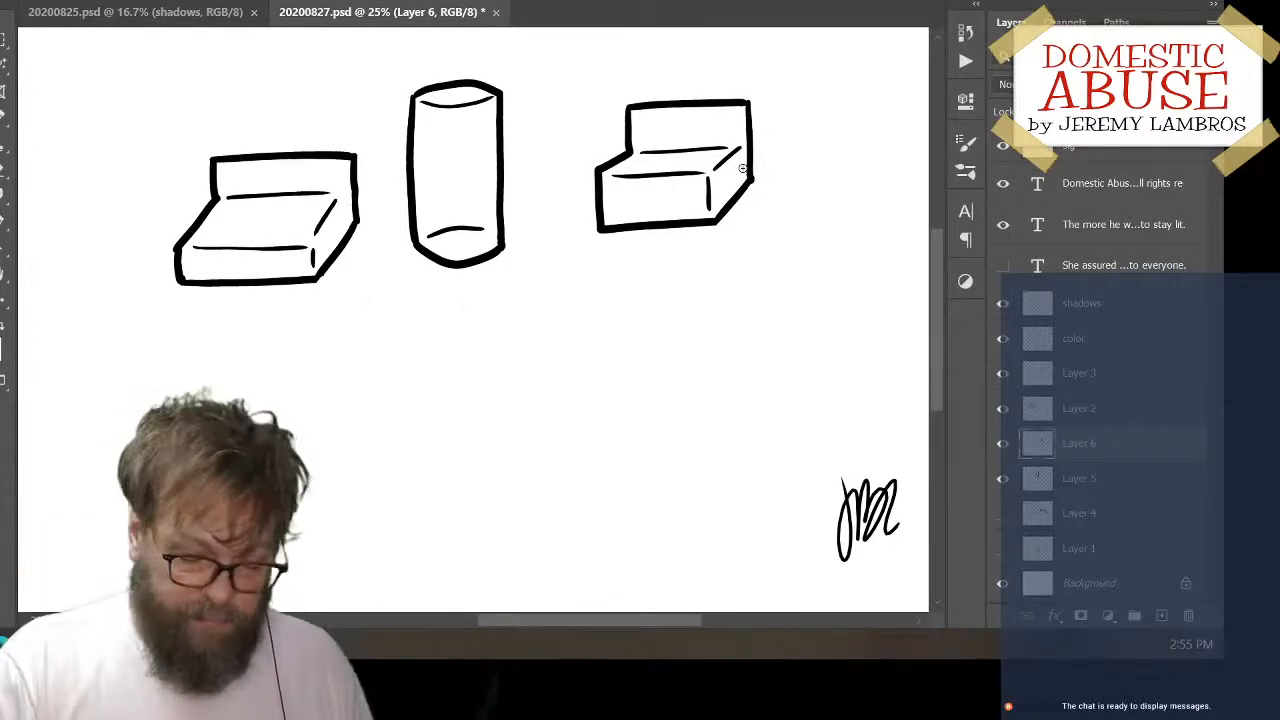
Distort the second boxy object, raising its lower-left corner slightly and lowering its right side so its top and base run level
left_click(55, 1)
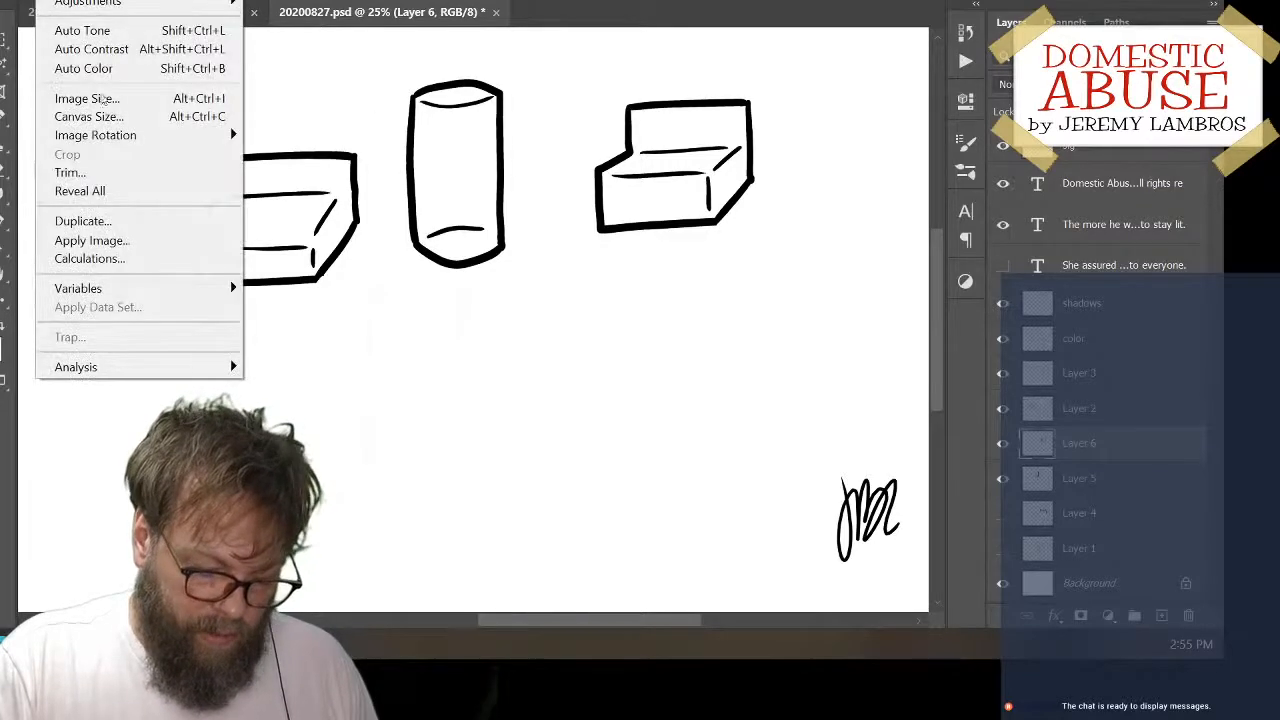
left_click(45, 1)
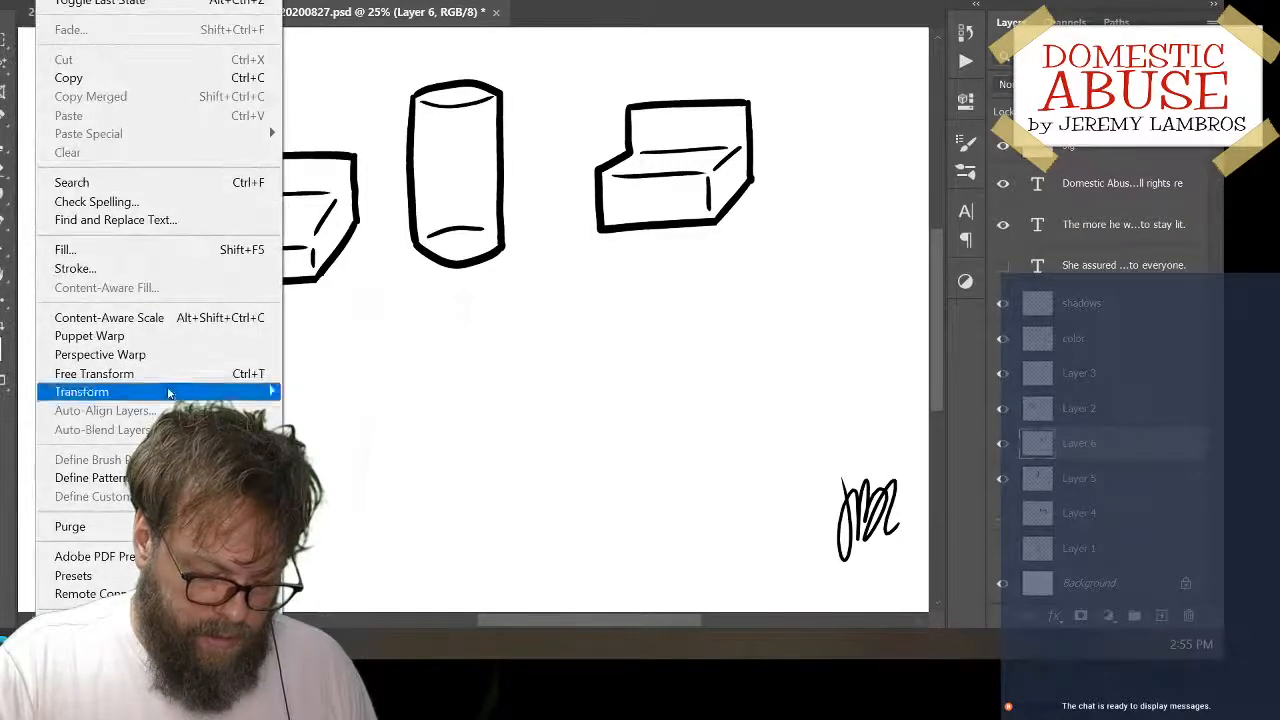
mouse_move(250, 392)
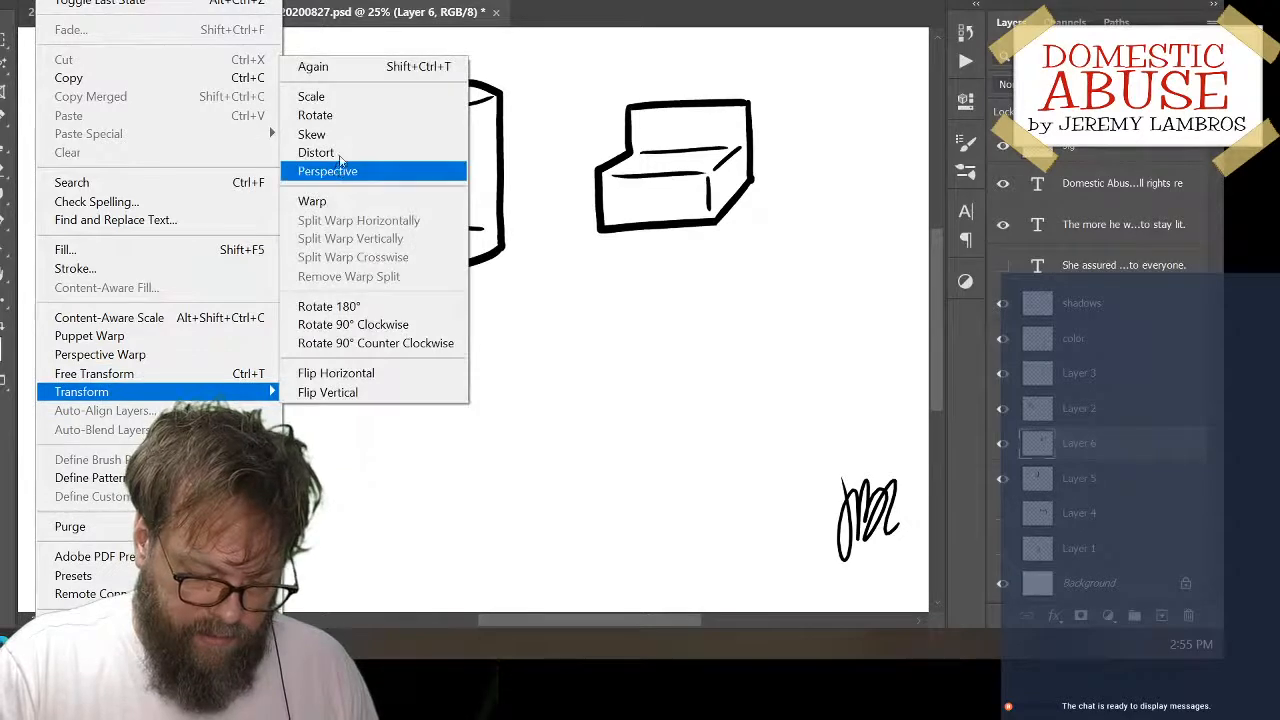
left_click(338, 153)
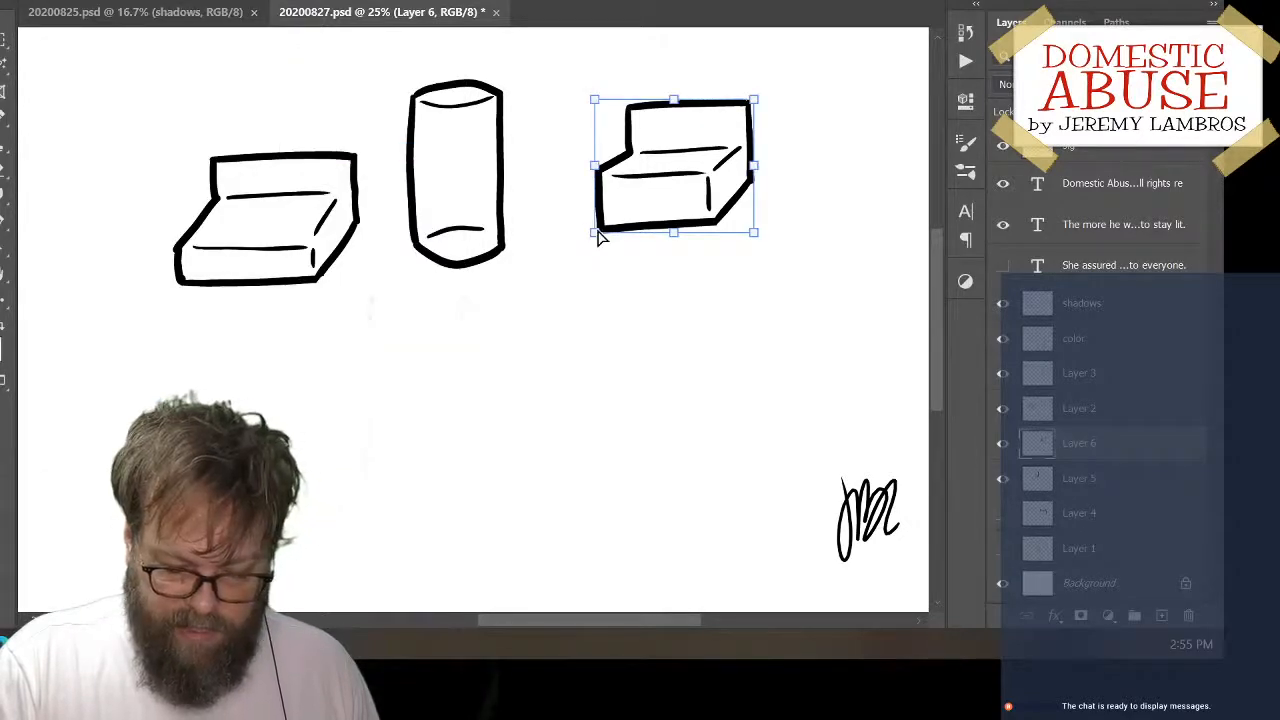
left_click_drag(598, 236, 593, 231)
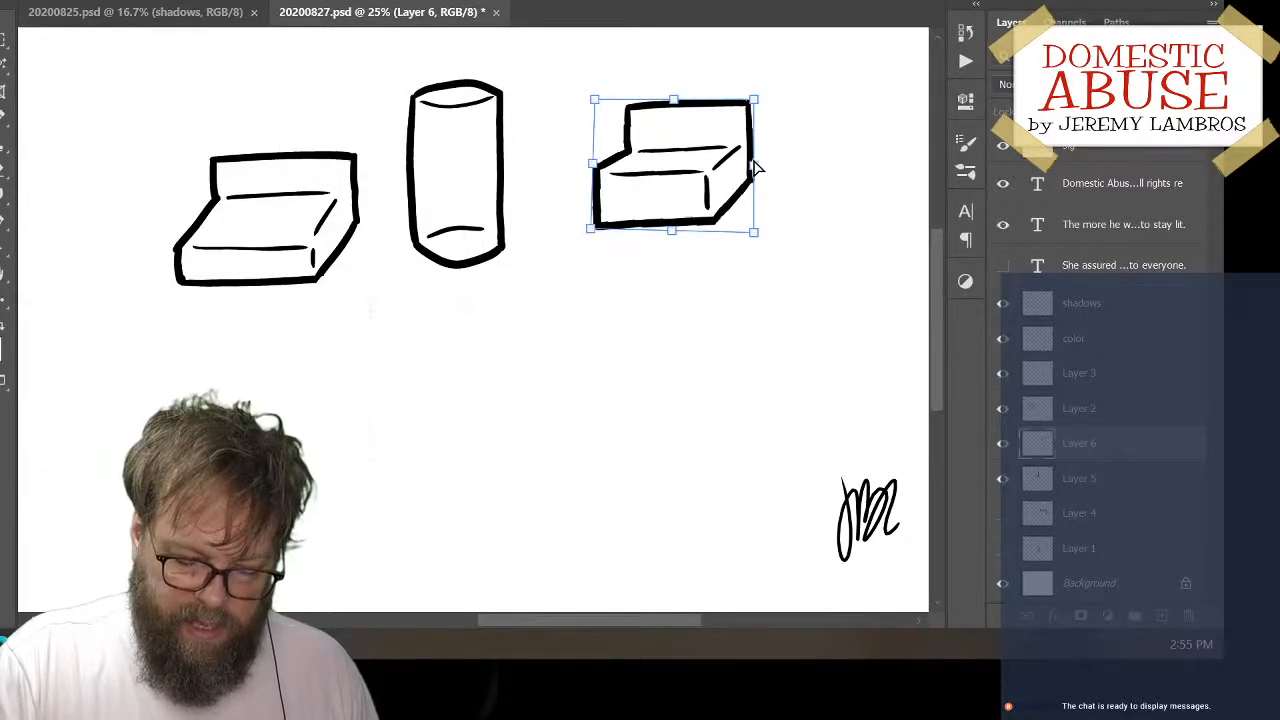
left_click_drag(757, 168, 757, 175)
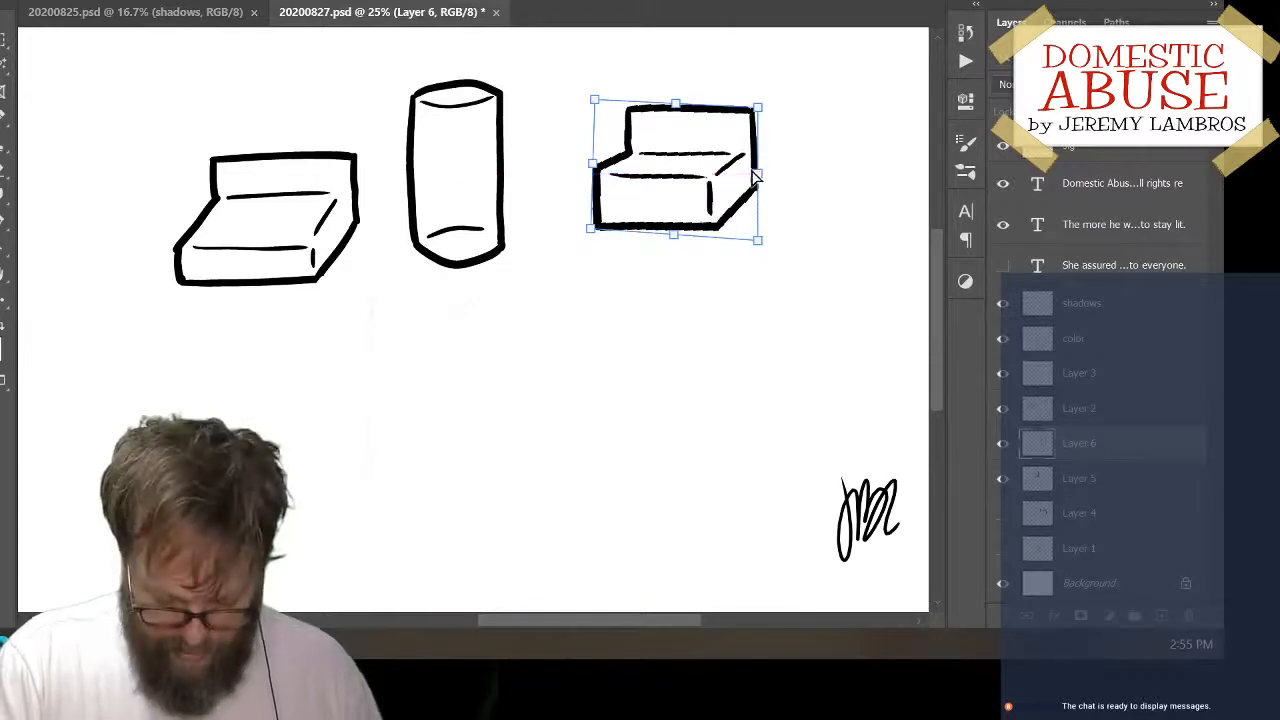
key("Return")
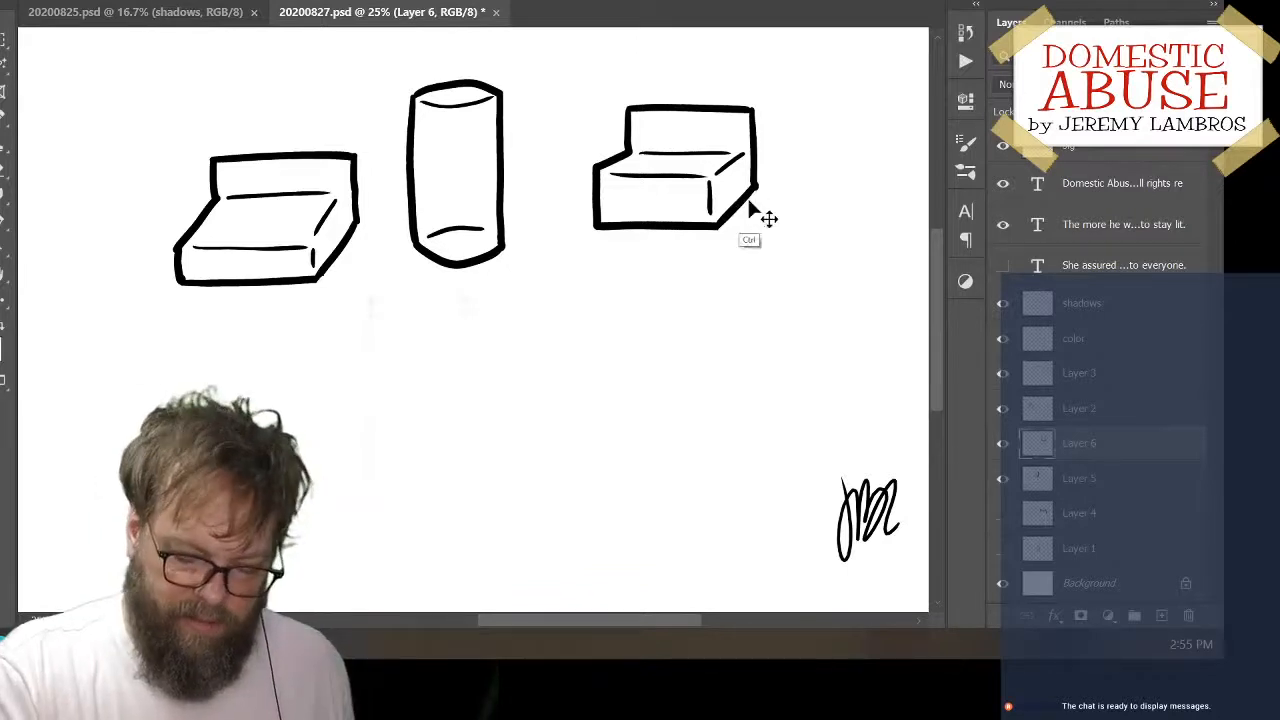
Move the second boxy object below the cylinder and toggle Layer 6's visibility off and on to check it
mouse_move(752, 210)
left_mouse_down()
mouse_move(628, 357)
mouse_move(662, 335)
mouse_move(564, 395)
left_mouse_up()
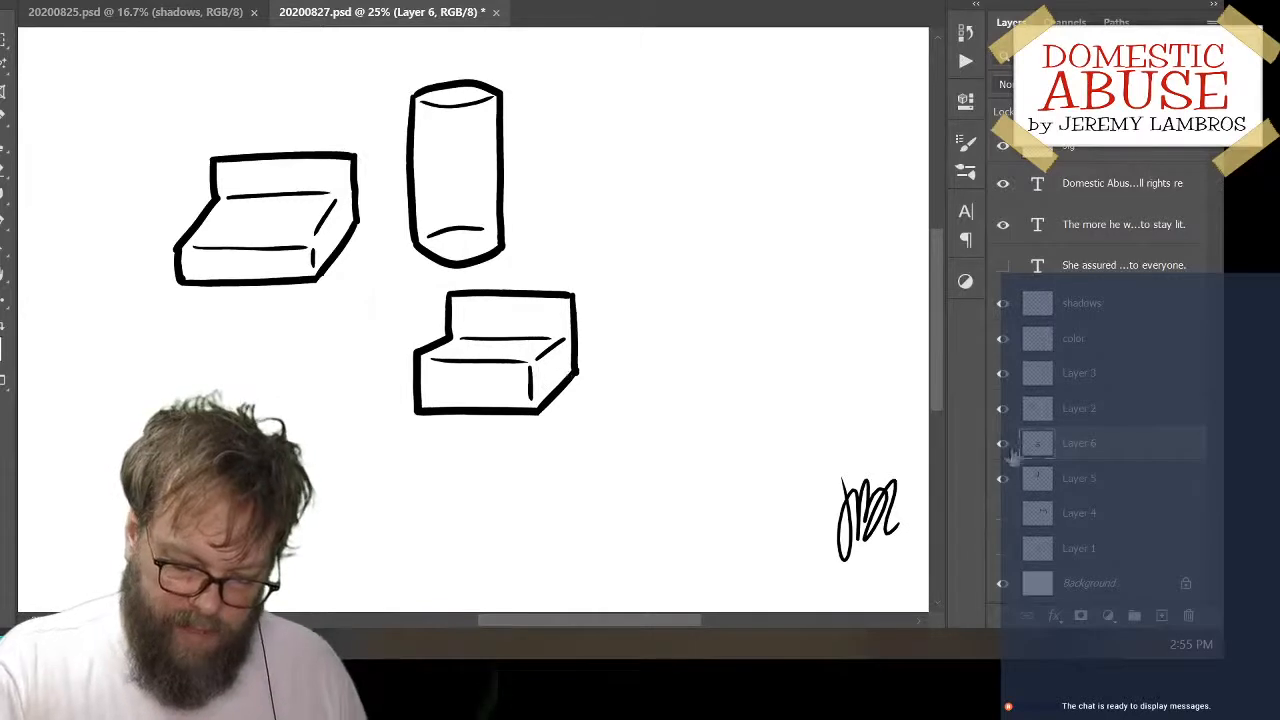
left_click(1003, 444)
left_click(1003, 444)
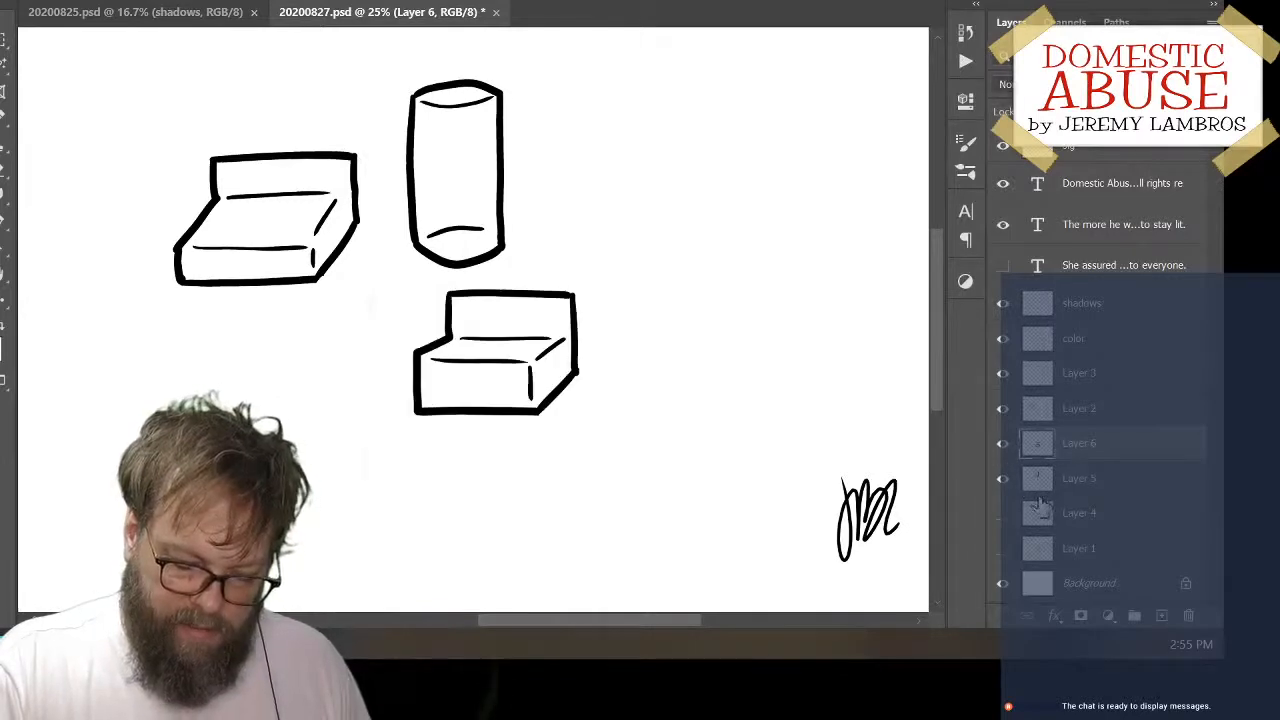
left_click(1002, 446)
left_click(1002, 446)
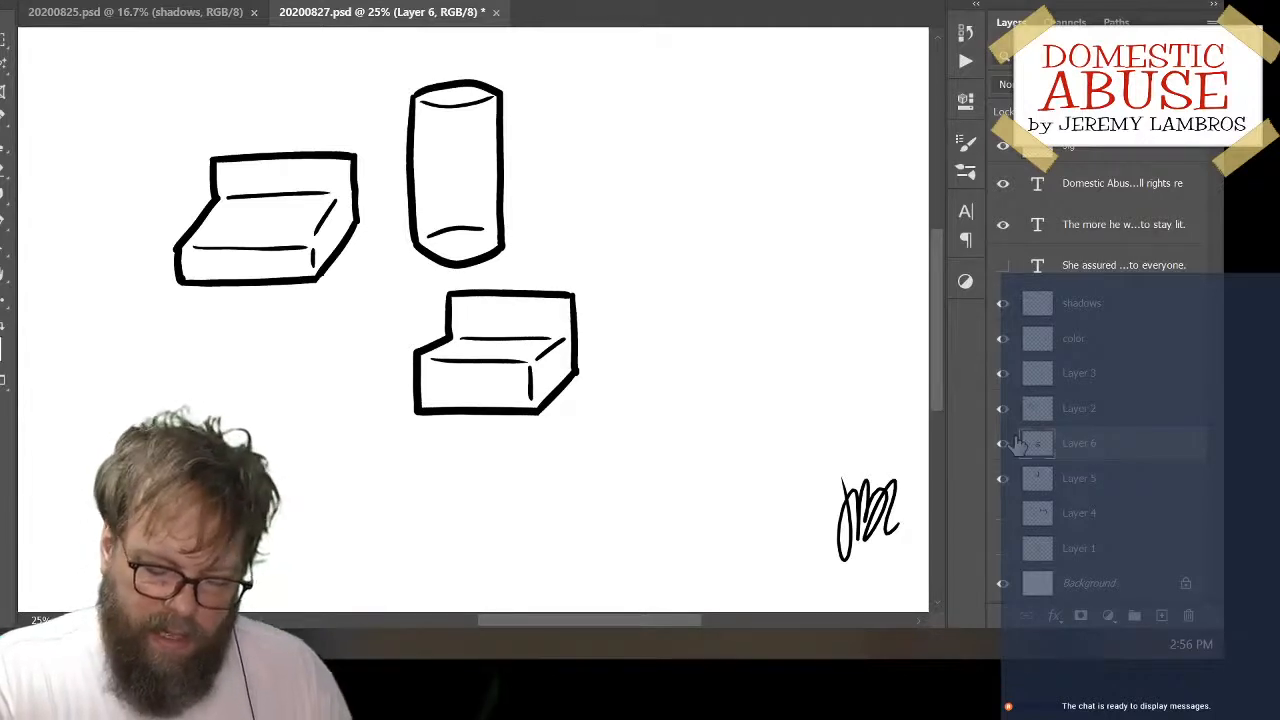
left_click(1003, 443)
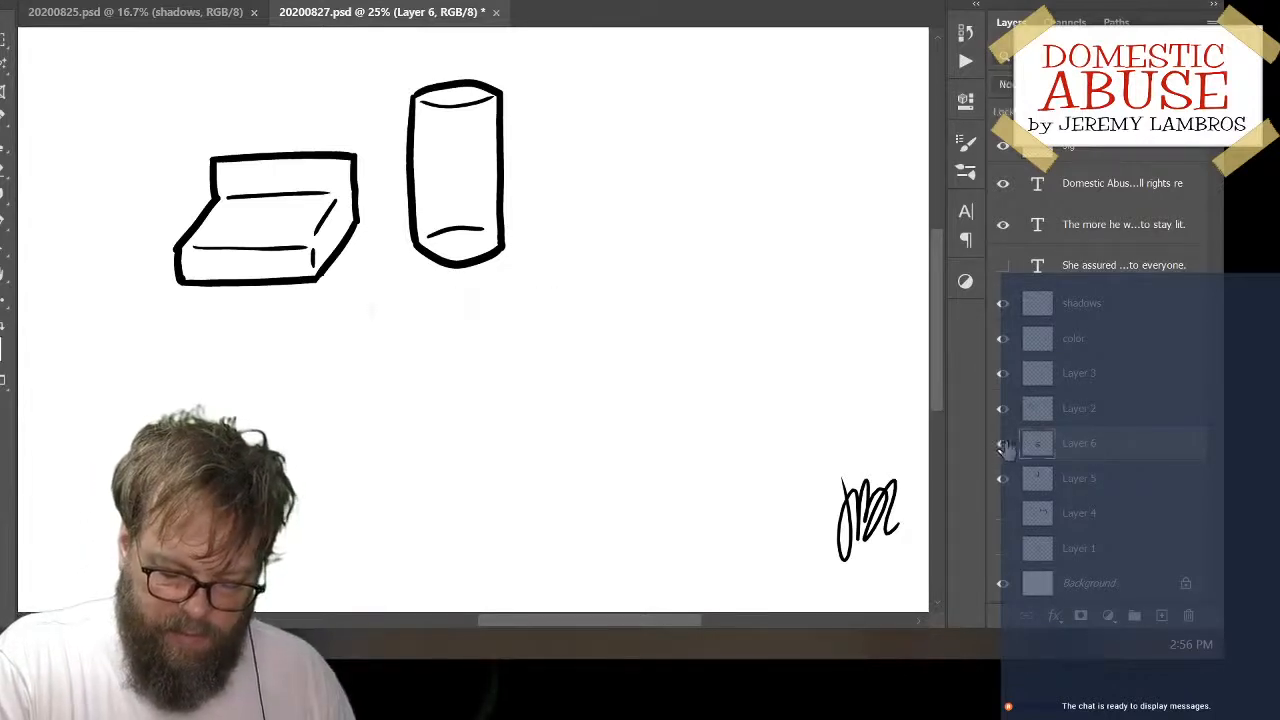
left_click(1003, 445)
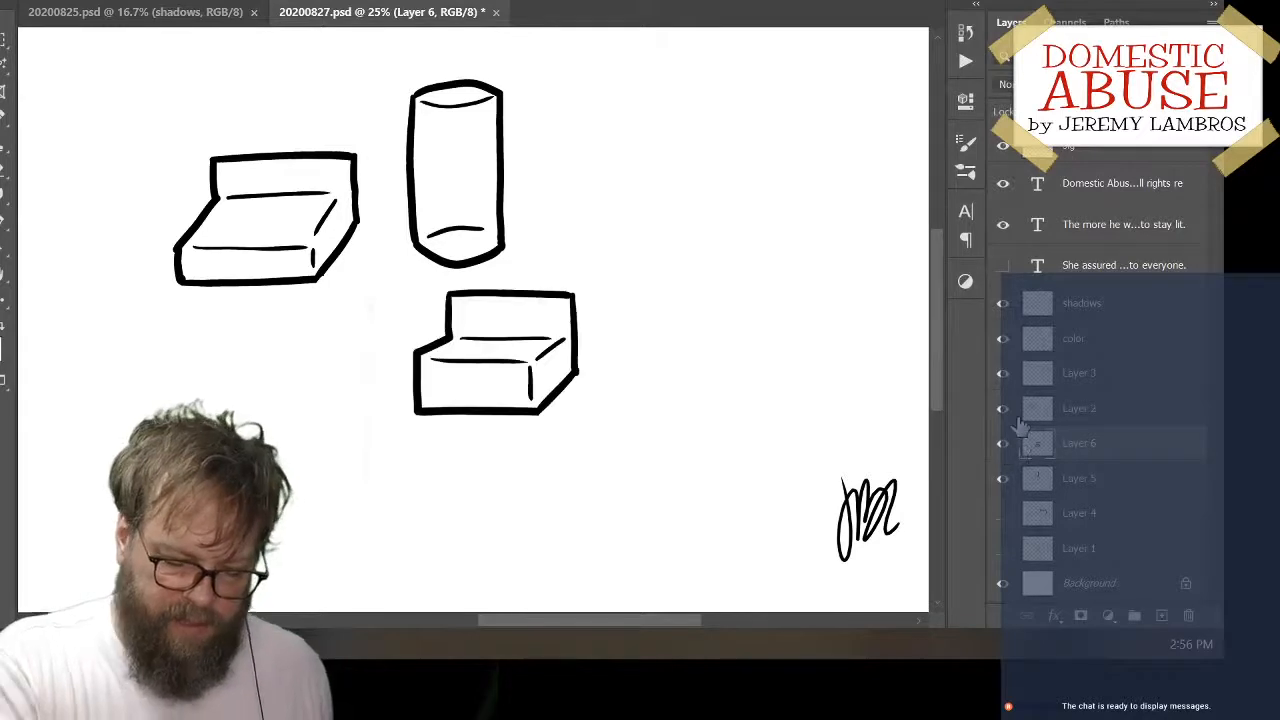
Move the cylinder to the left of the first boxy object and the second boxy object to its right
mouse_move(508, 206)
left_mouse_down()
mouse_move(410, 310)
mouse_move(165, 245)
mouse_move(170, 268)
left_mouse_up()
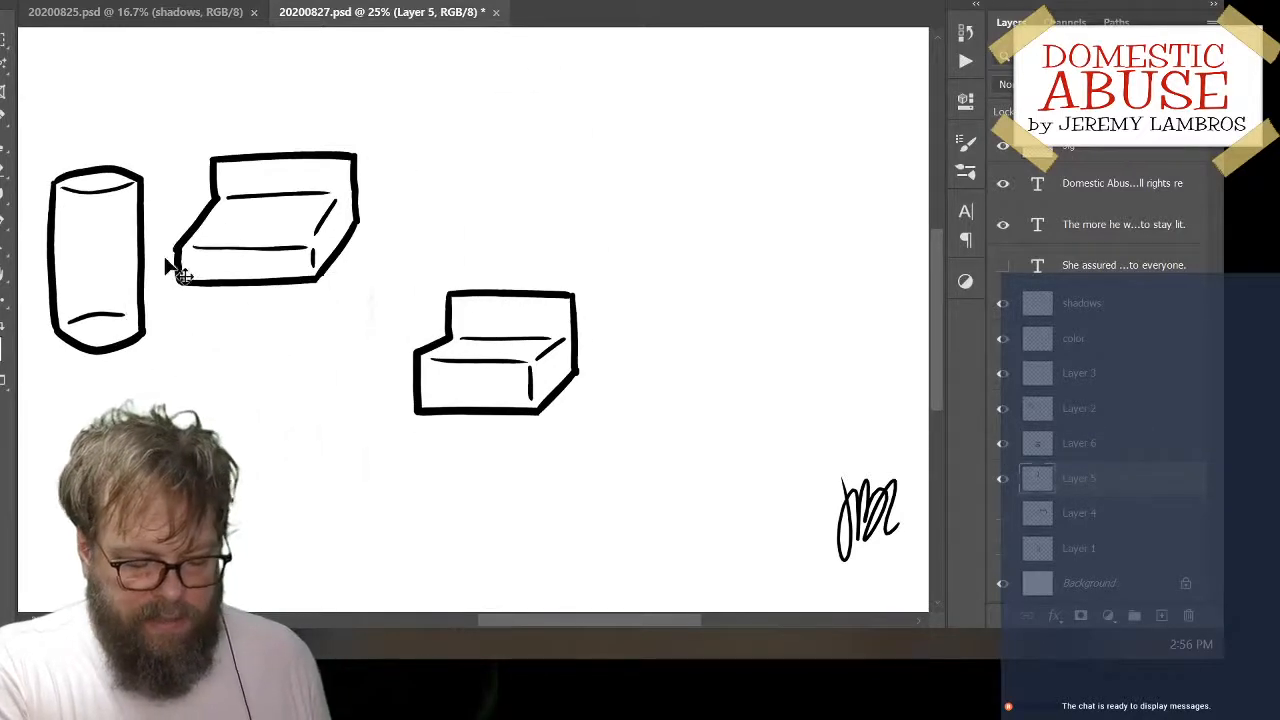
mouse_move(584, 335)
left_mouse_down()
mouse_move(582, 212)
mouse_move(562, 190)
left_mouse_up()
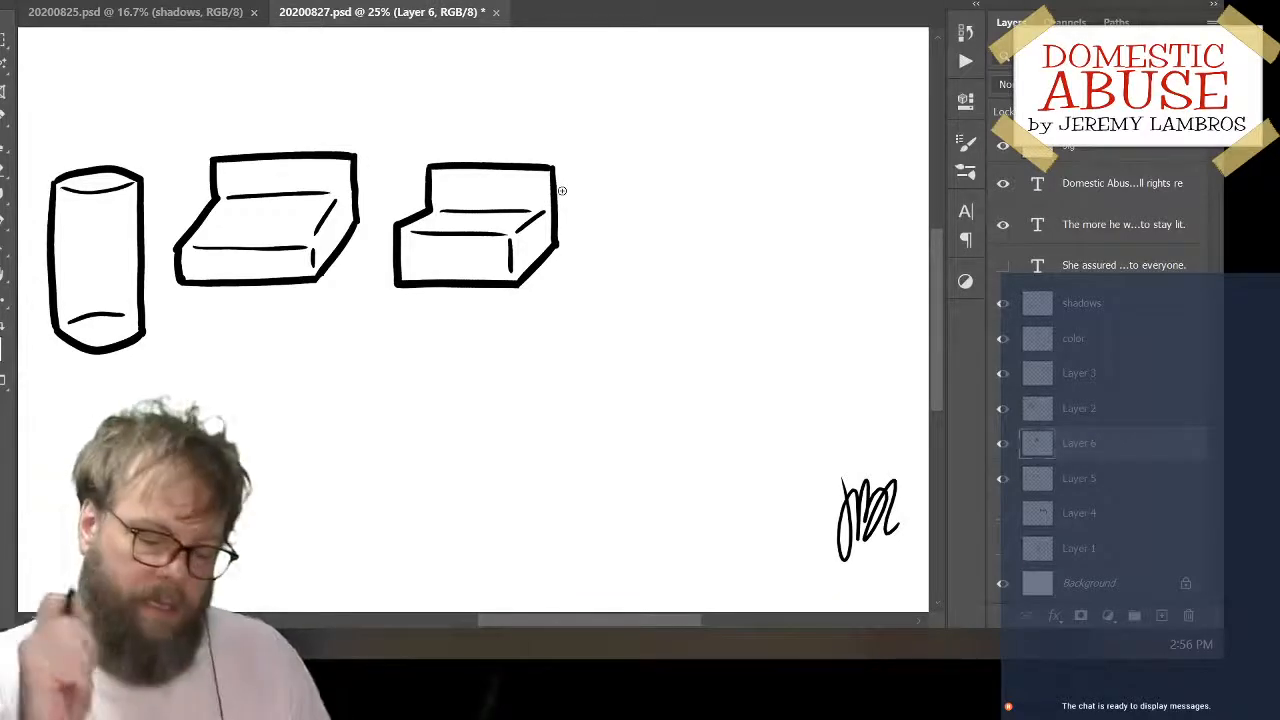
Add a new layer and ink a small six-sided tablet and a slanted capsule below and right of the second boxy object
left_click(1162, 615)
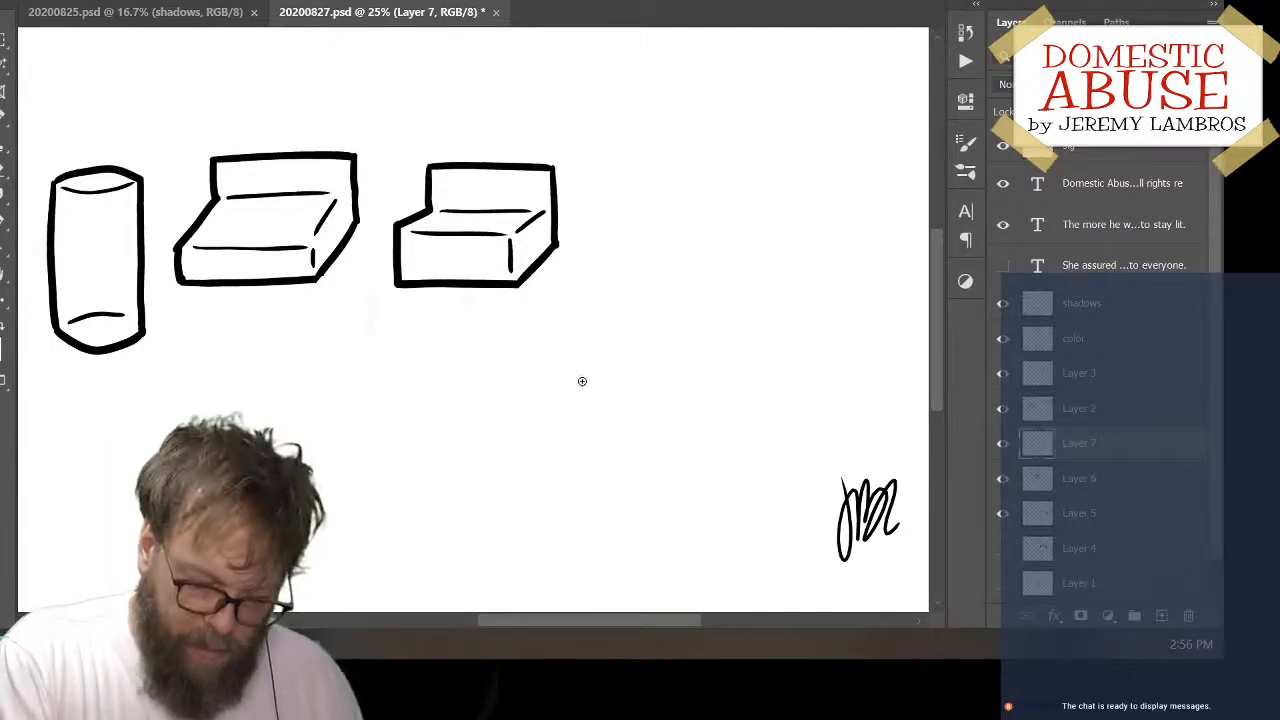
mouse_move(592, 373)
left_mouse_down()
mouse_move(618, 352)
mouse_move(621, 363)
left_mouse_up()
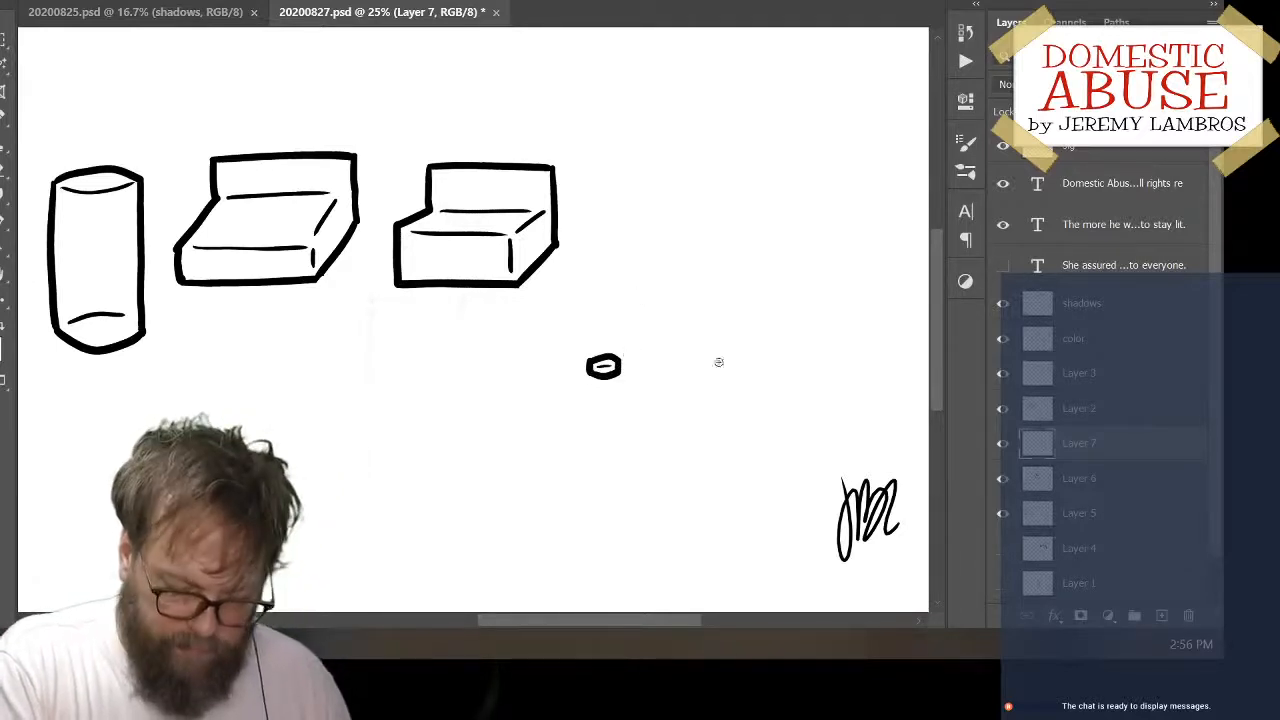
mouse_move(623, 394)
left_mouse_down()
mouse_move(662, 373)
mouse_move(645, 398)
mouse_move(667, 397)
left_mouse_up()
key("ctrl+z")
key("ctrl+z")
key("ctrl+z")
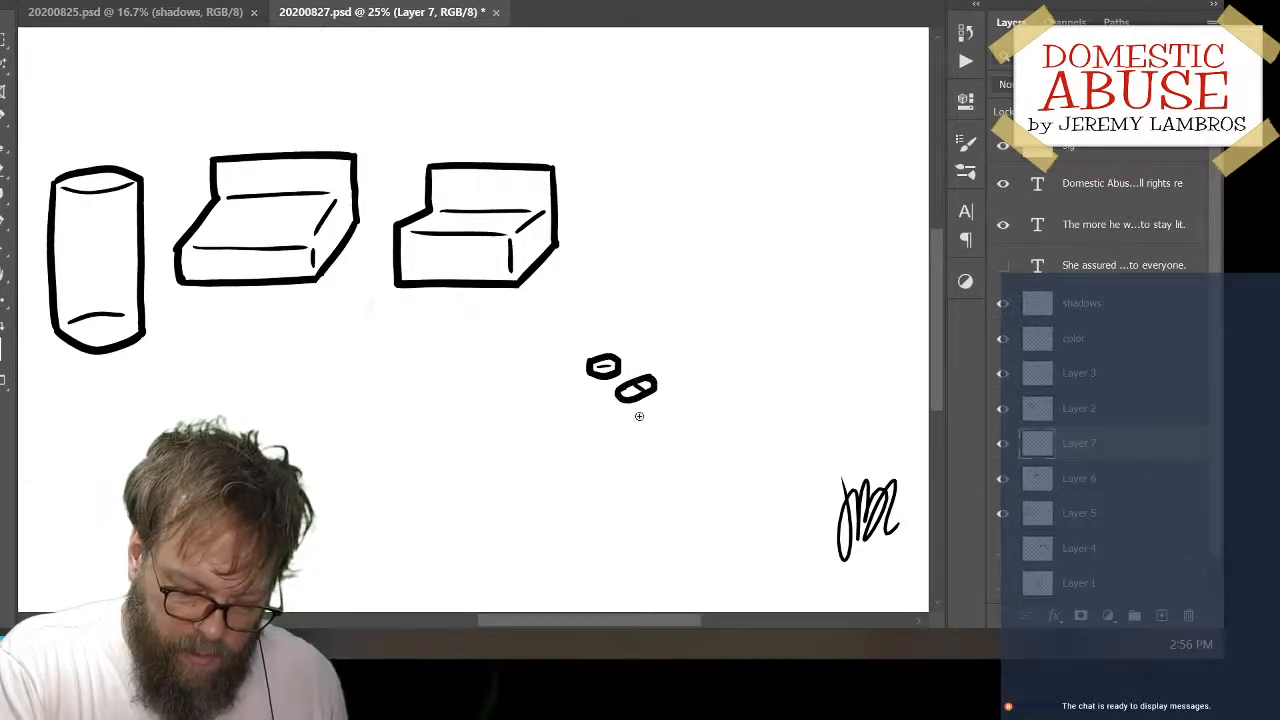
key("ctrl+z")
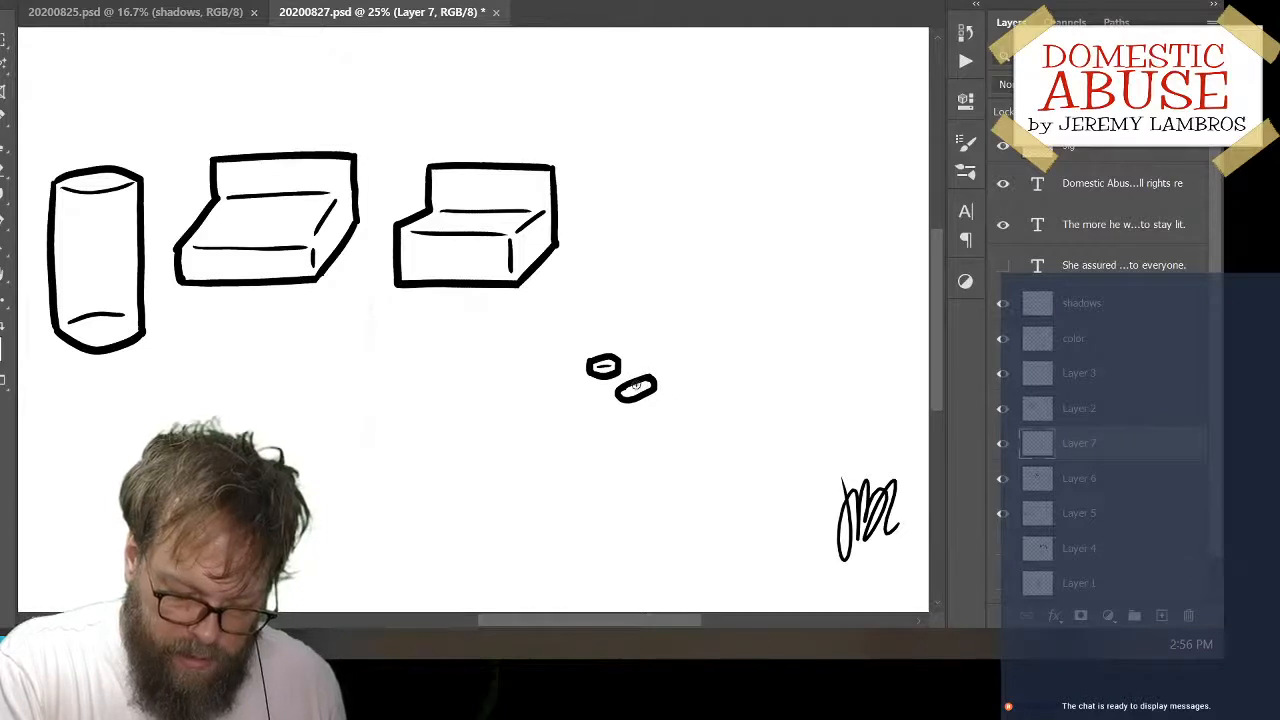
Move the tablet and capsule to just below the second boxy object's right end and toggle Layer 7's visibility to check them
left_click_drag(678, 346, 633, 361)
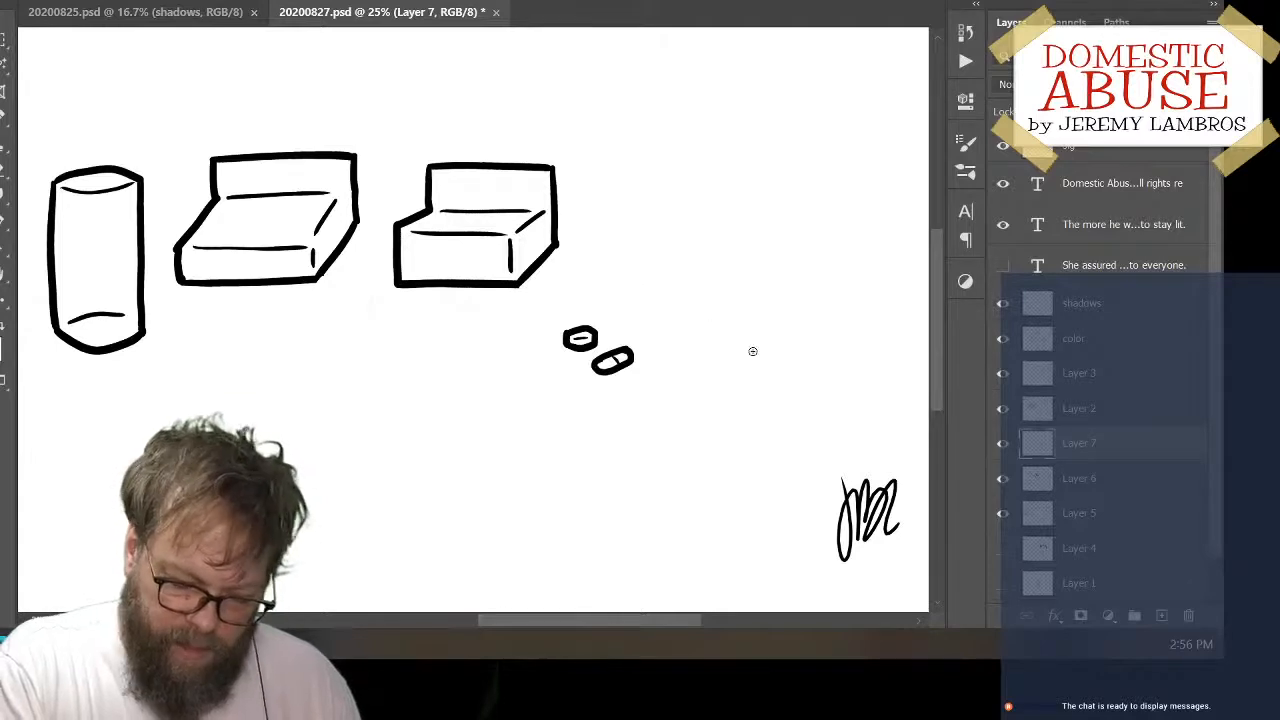
left_click_drag(648, 377, 550, 373)
left_click(1002, 443)
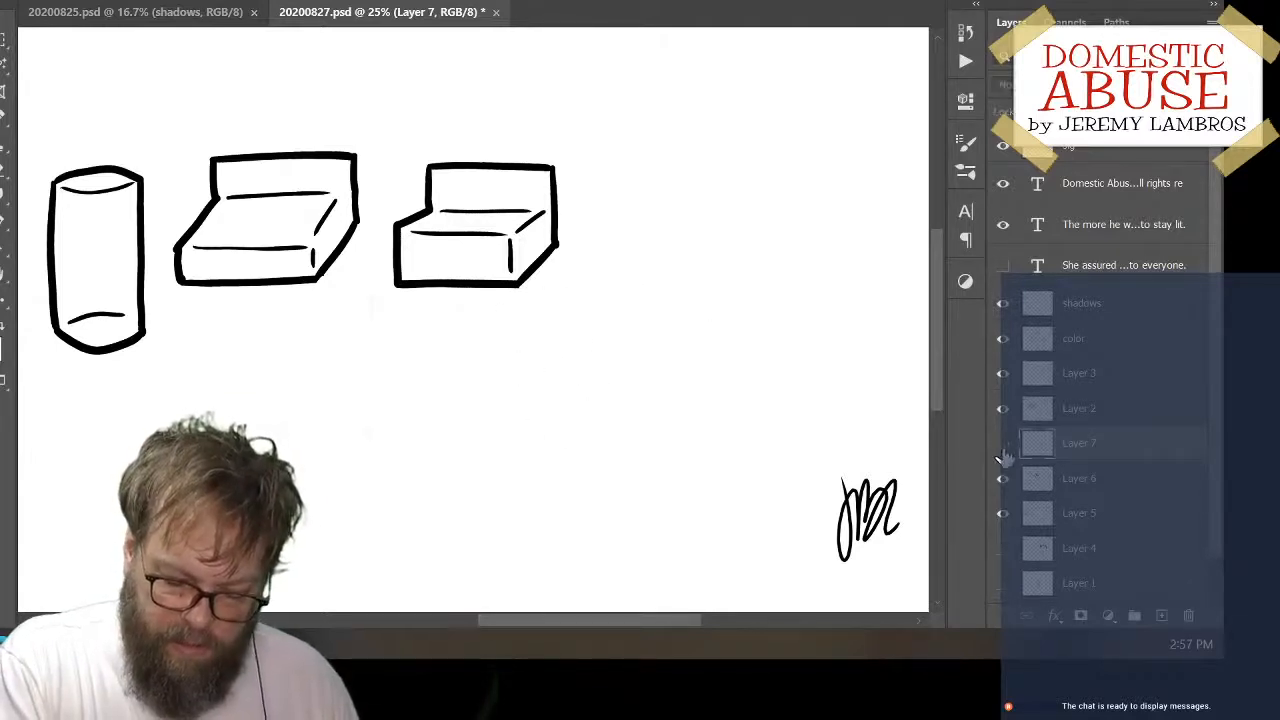
left_click(1002, 443)
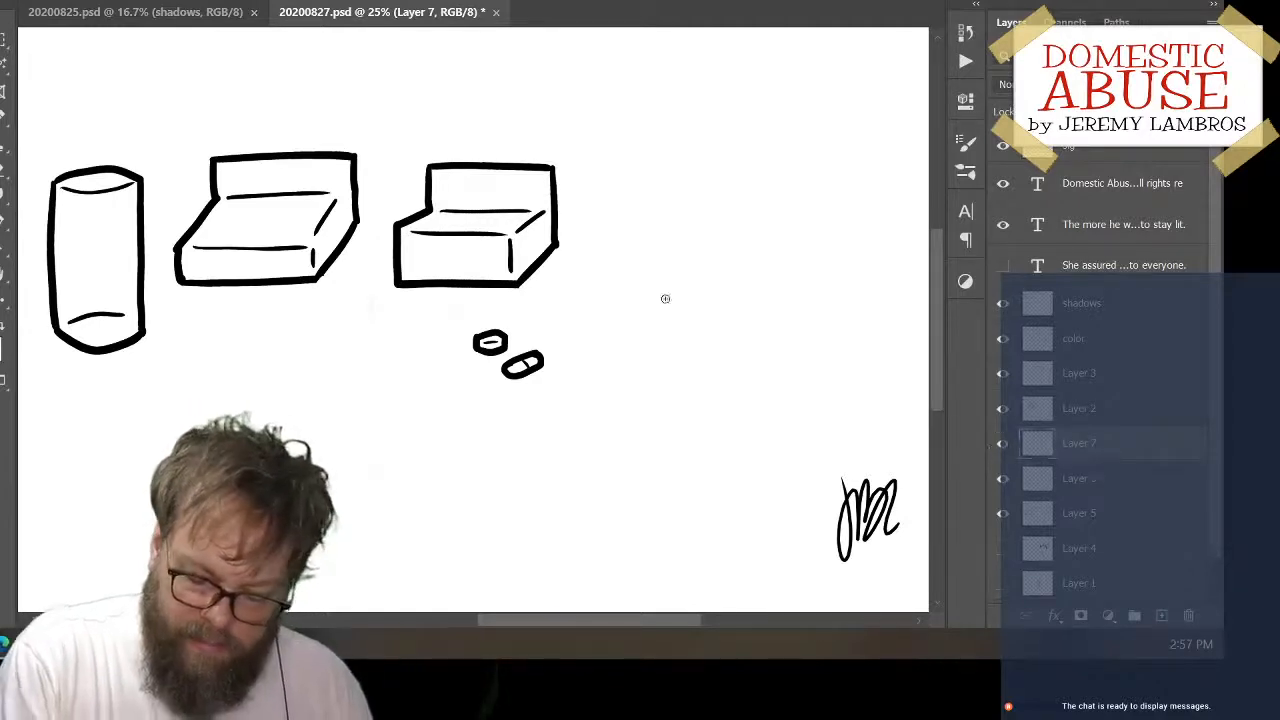
left_click(1003, 444)
left_click(1003, 444)
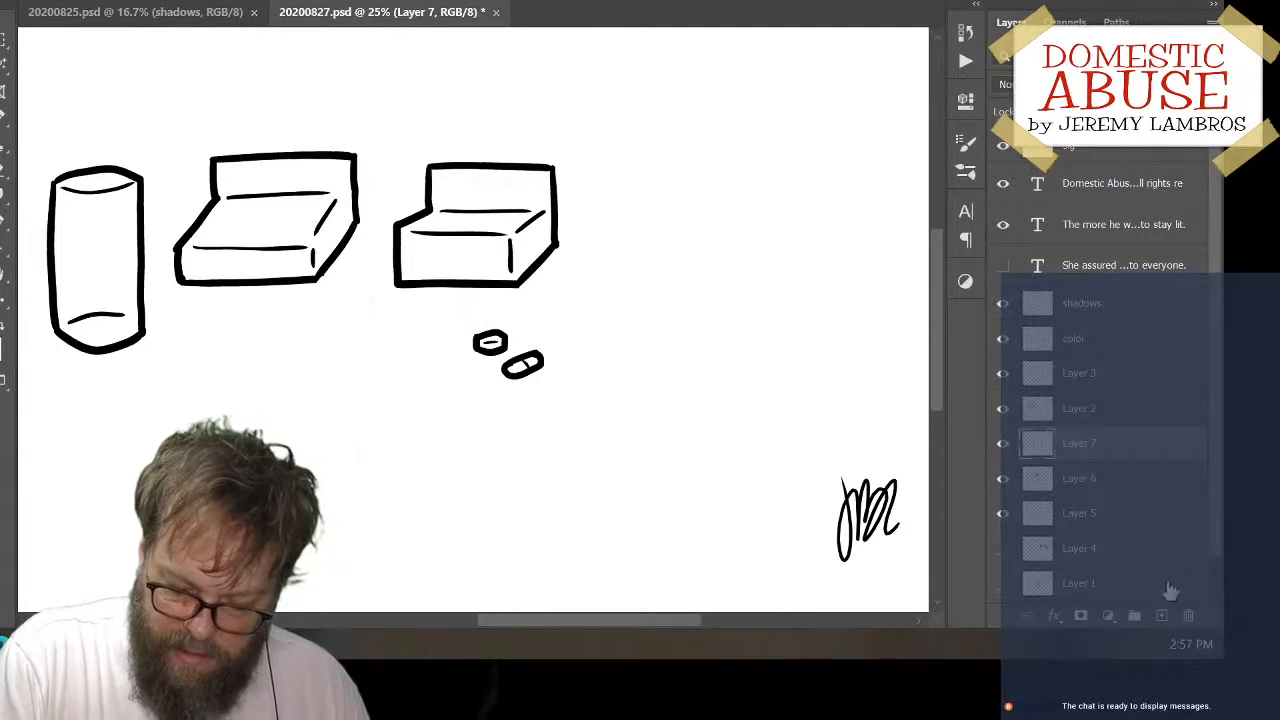
Add another layer, ink a small rounded tablet with a thin inner curve, and move it just above the capsule
left_click(1161, 616)
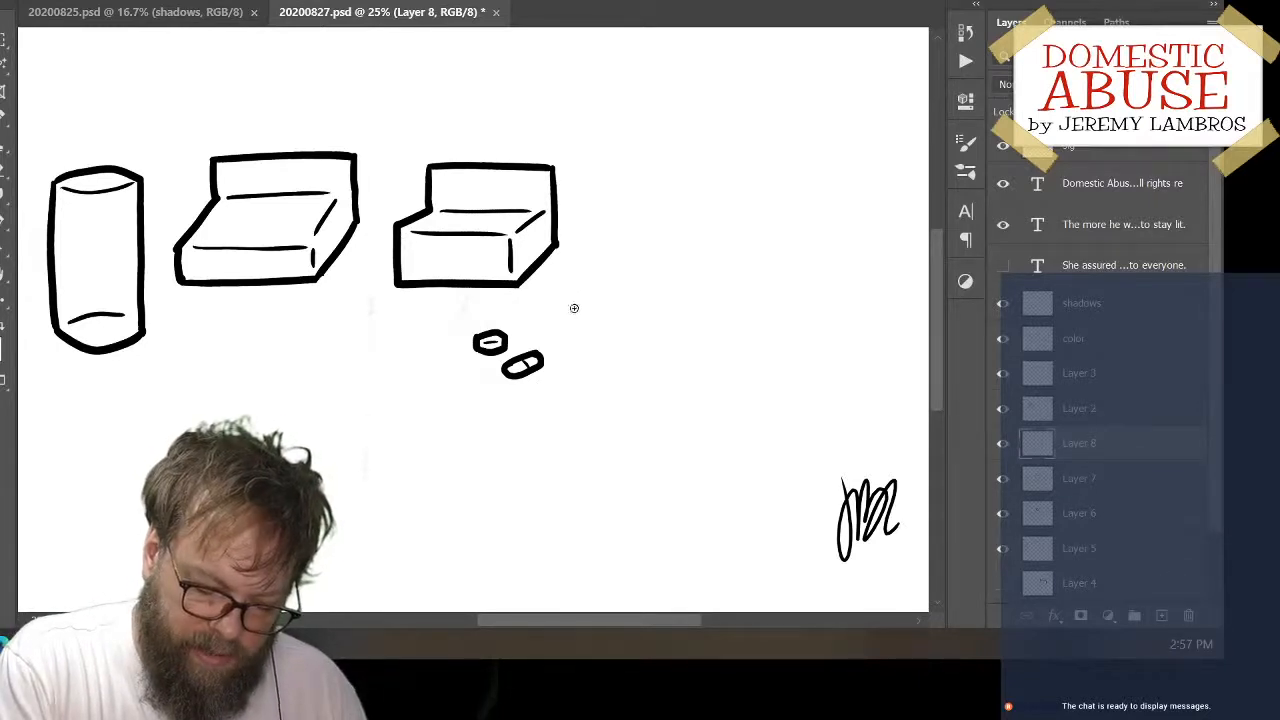
mouse_move(570, 307)
left_mouse_down()
mouse_move(604, 299)
mouse_move(573, 326)
mouse_move(600, 315)
left_mouse_up()
key("ctrl+z")
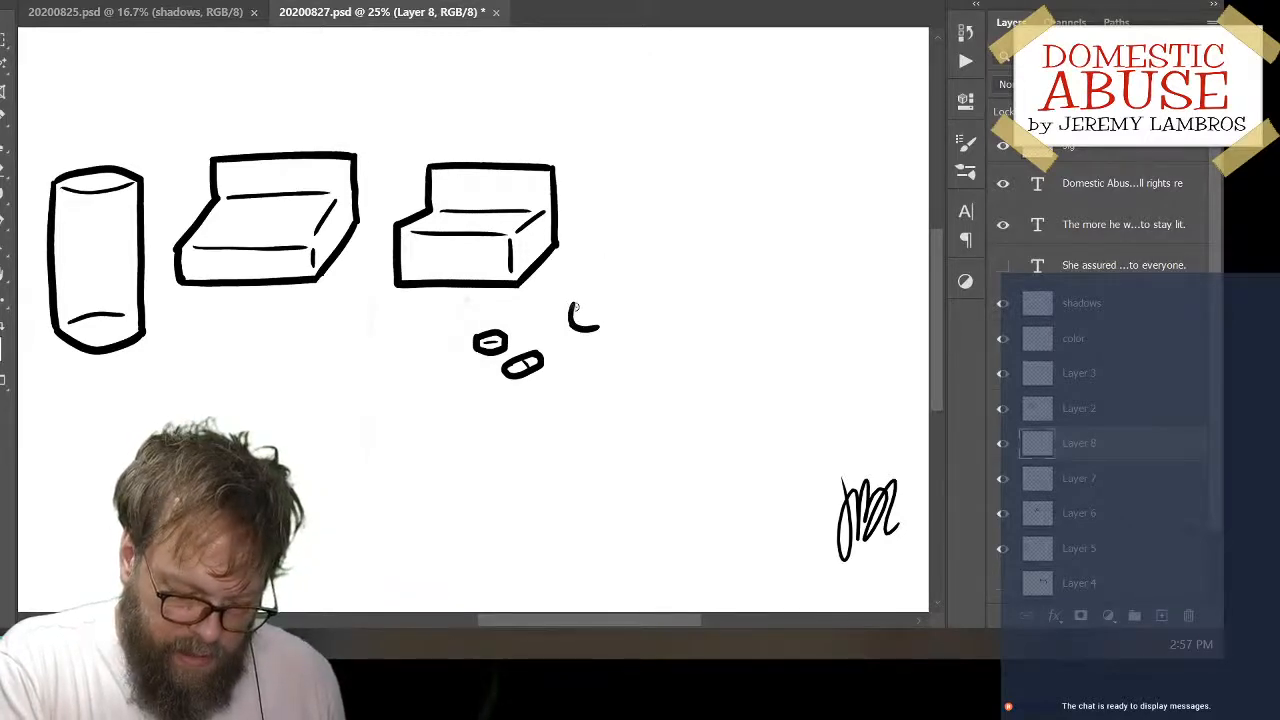
key("ctrl+z")
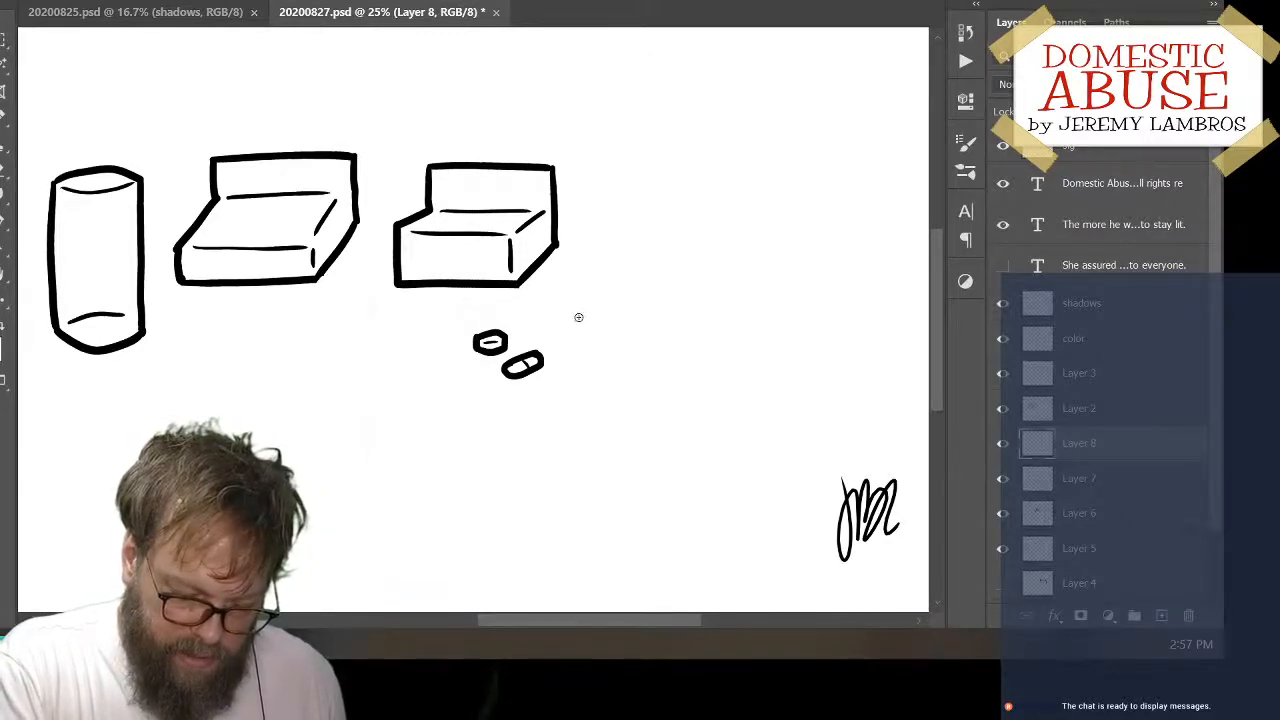
mouse_move(572, 317)
left_mouse_down()
mouse_move(606, 314)
mouse_move(599, 332)
left_mouse_up()
key("ctrl+z")
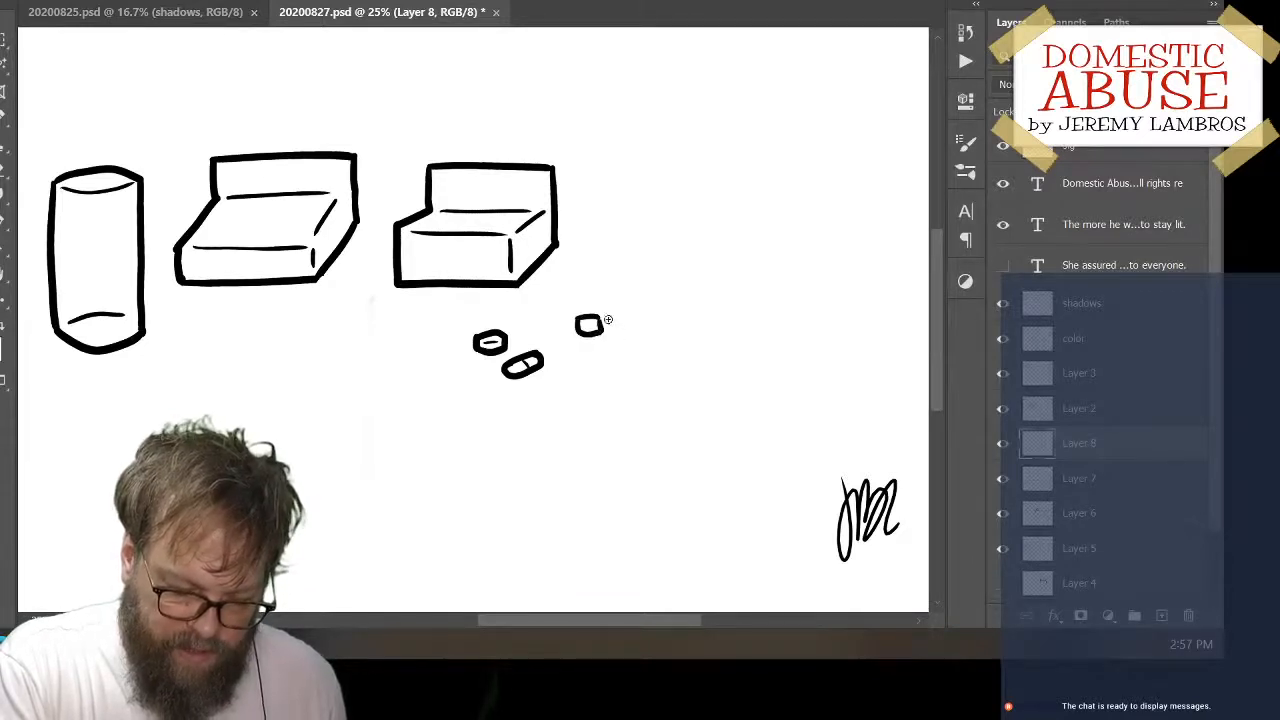
key("ctrl+z")
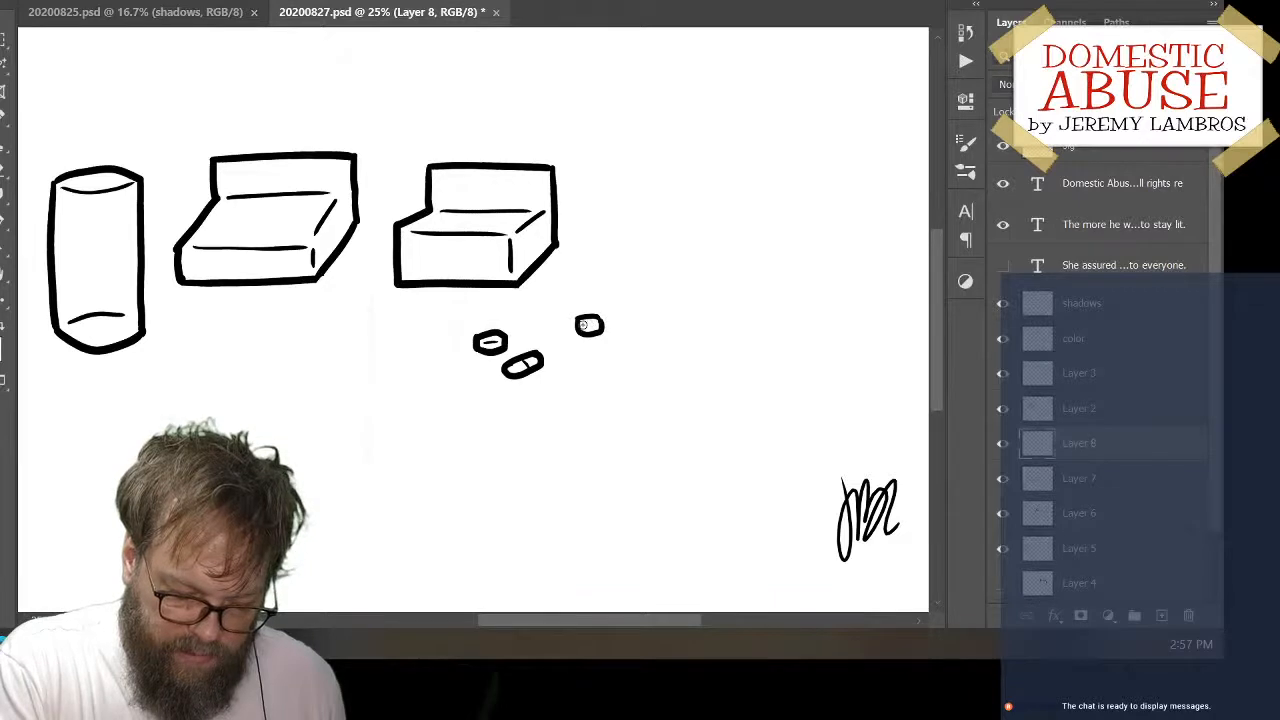
mouse_move(583, 325)
left_mouse_down()
mouse_move(598, 321)
mouse_move(580, 331)
left_mouse_up()
key("ctrl+z")
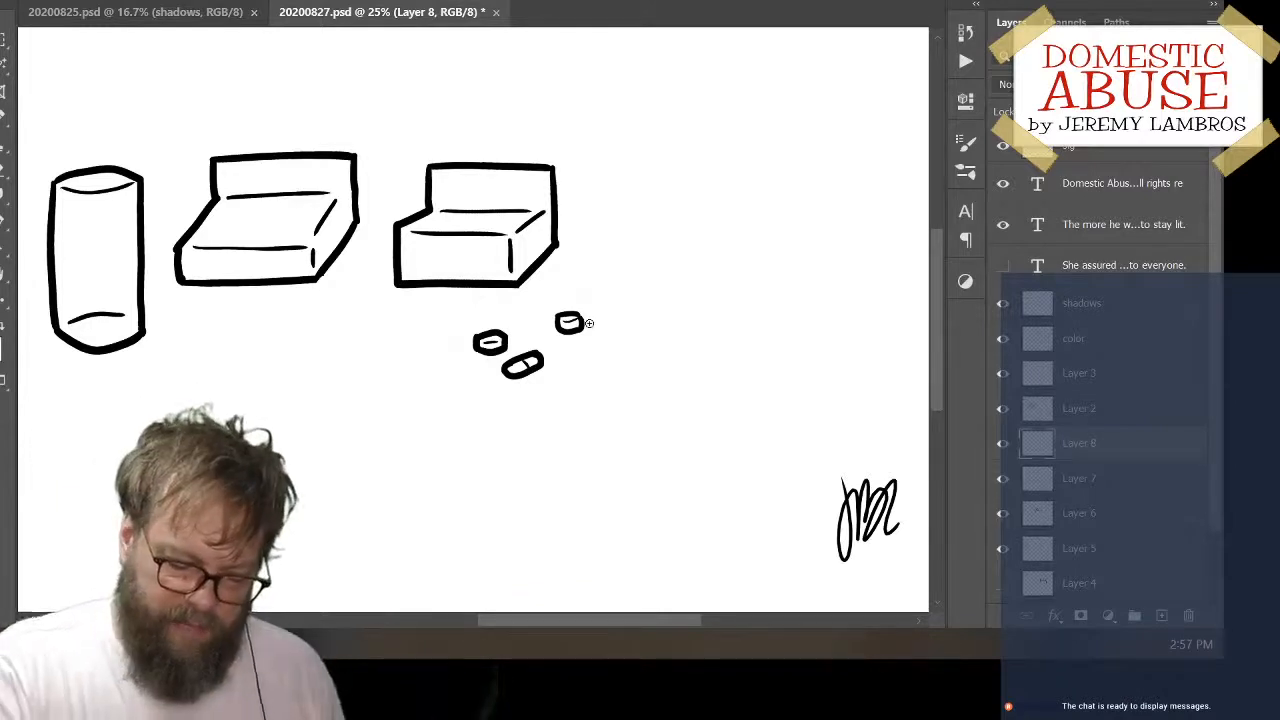
left_click_drag(579, 335, 554, 333)
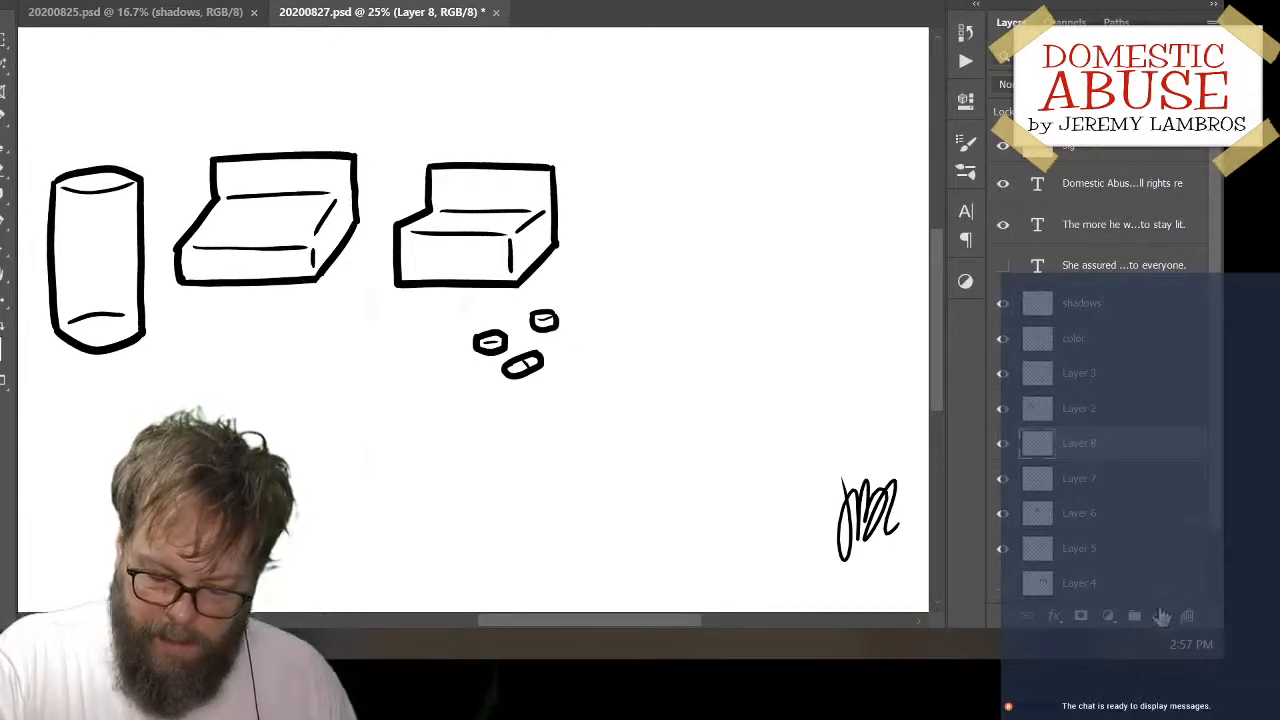
Ink a second slanted capsule with a thin dividing line right of the rounded tablet, and move both pills slightly to the right
mouse_move(580, 322)
left_mouse_down()
mouse_move(578, 336)
mouse_move(606, 344)
left_mouse_up()
key("ctrl+z")
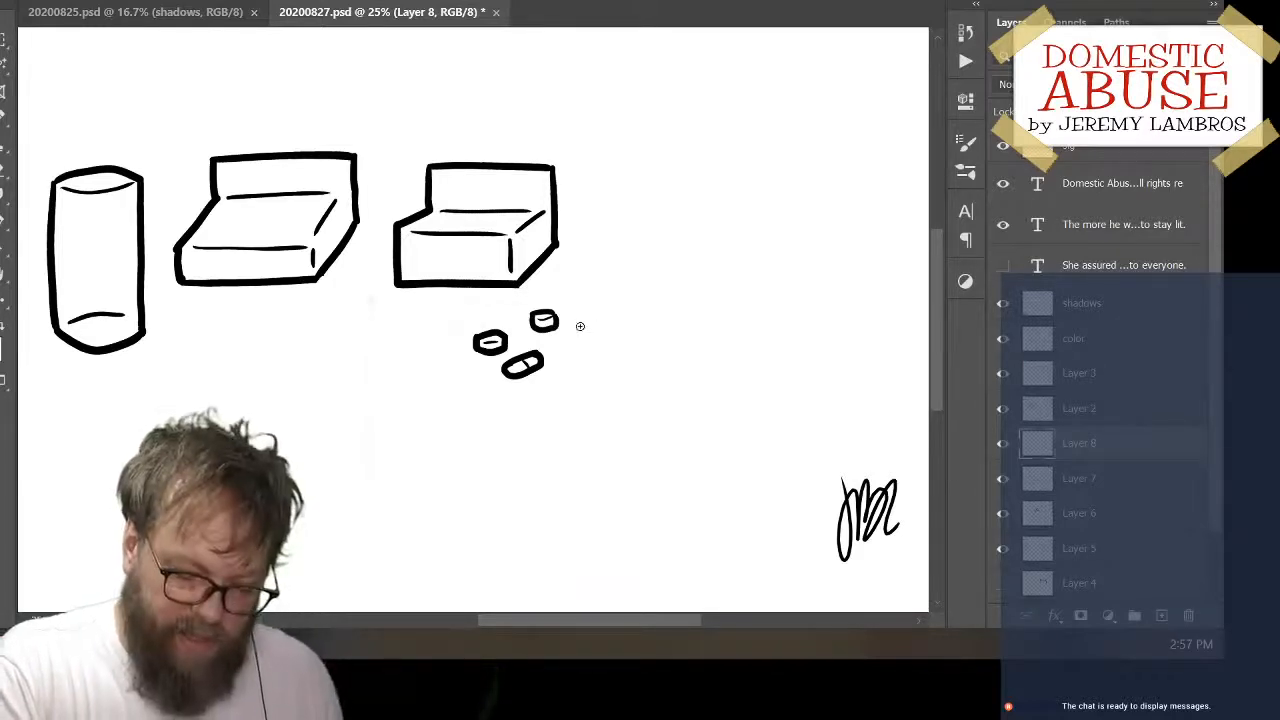
left_click_drag(572, 328, 604, 337)
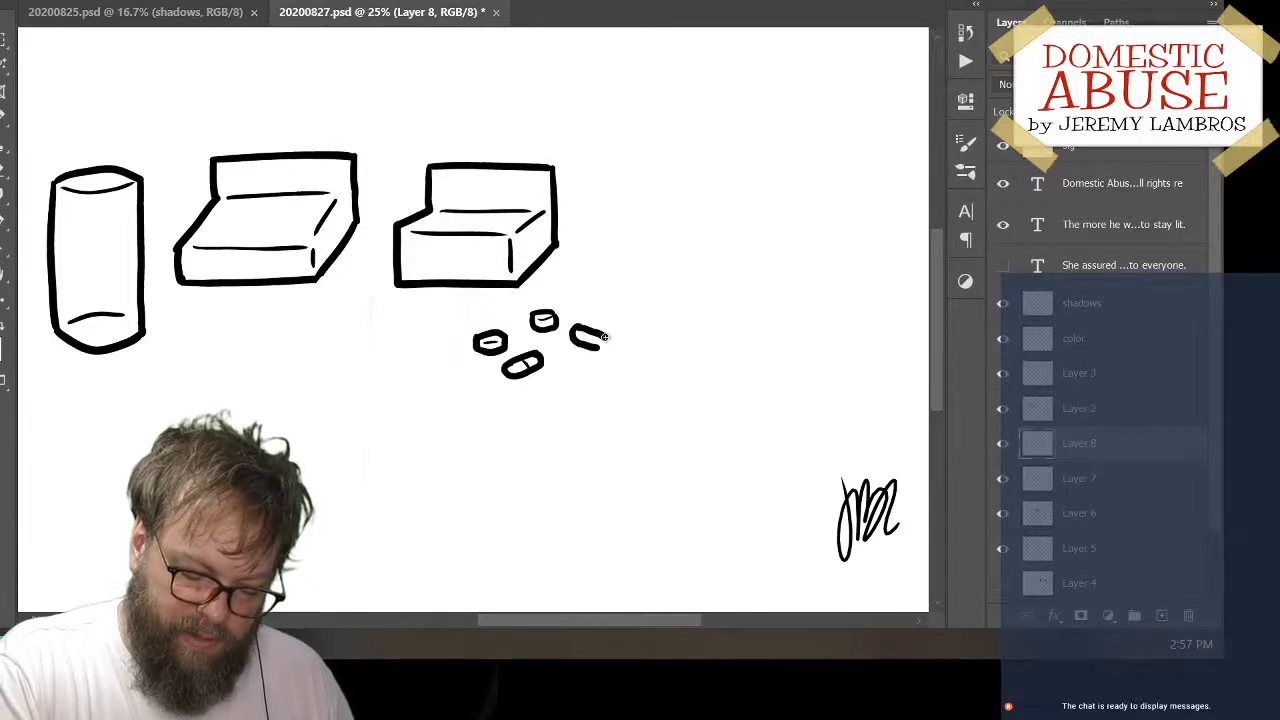
key("ctrl+z")
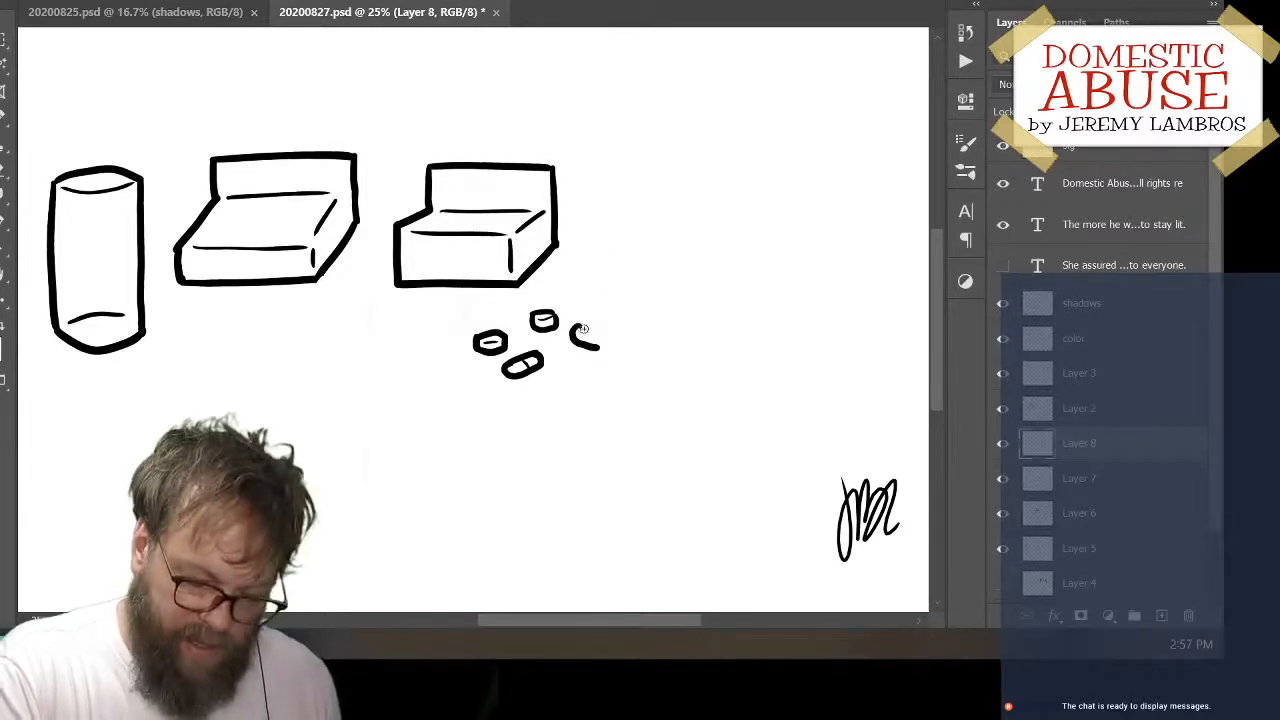
left_click_drag(580, 328, 603, 335)
key("ctrl+z")
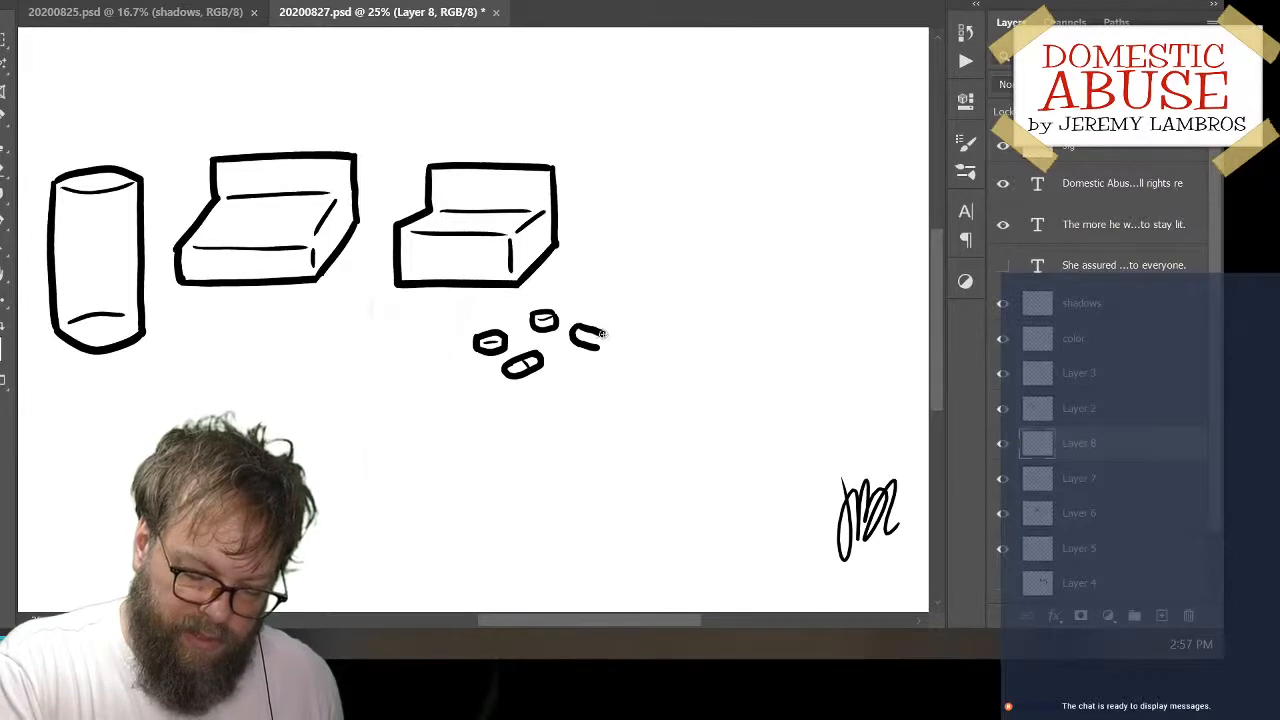
key("ctrl+z")
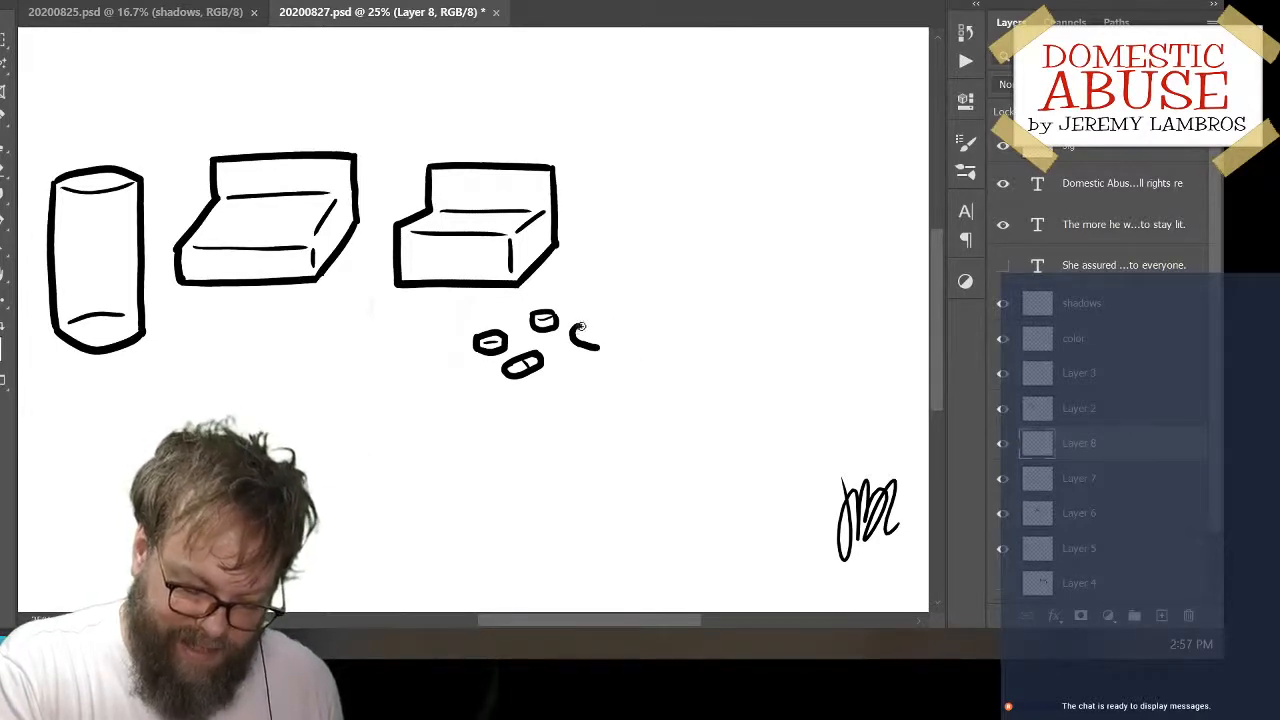
left_click_drag(606, 338, 592, 349)
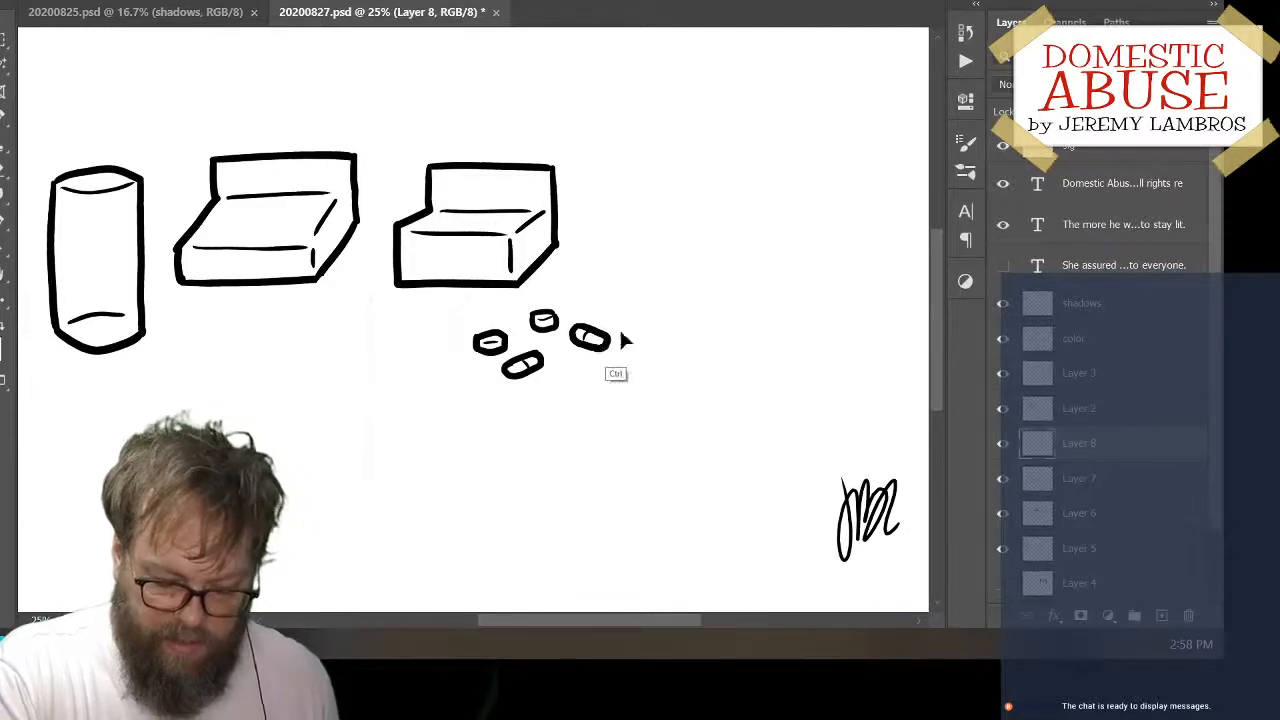
left_click_drag(620, 338, 644, 337)
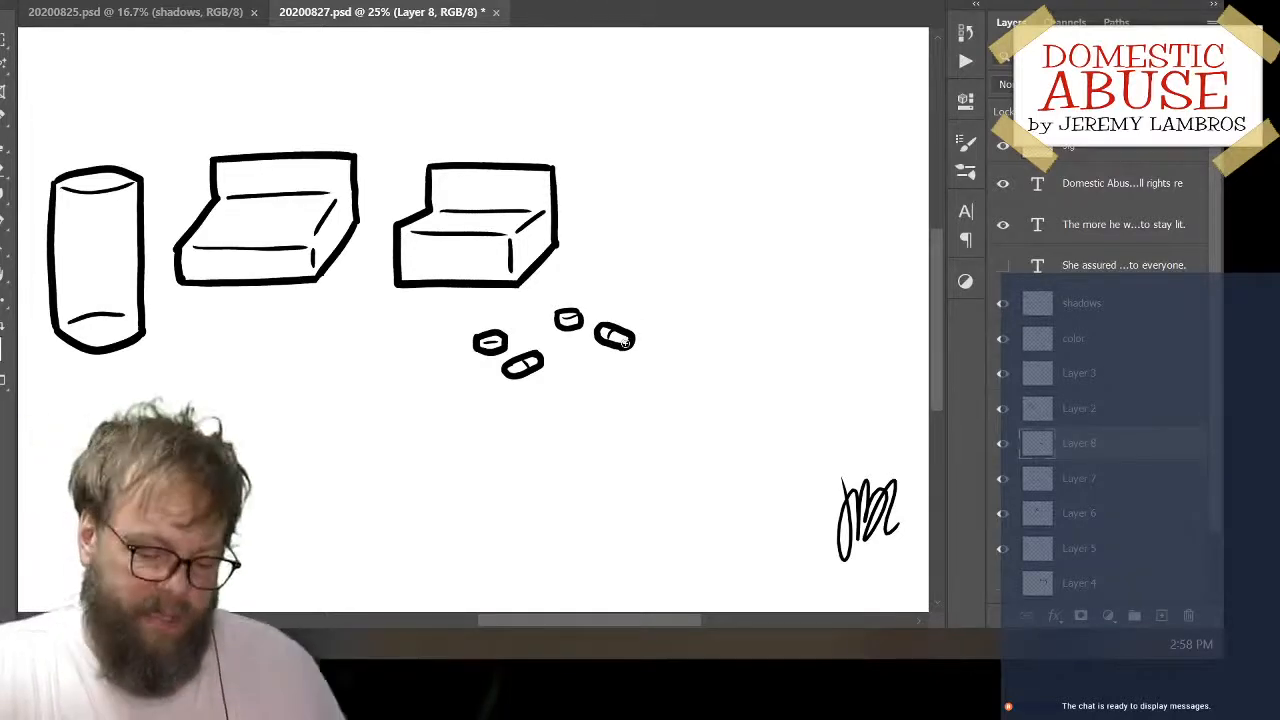
Move the cylinder to the right of the second boxy object and shift that object up and right so it sits close to the cylinder
left_click_drag(142, 336, 740, 275)
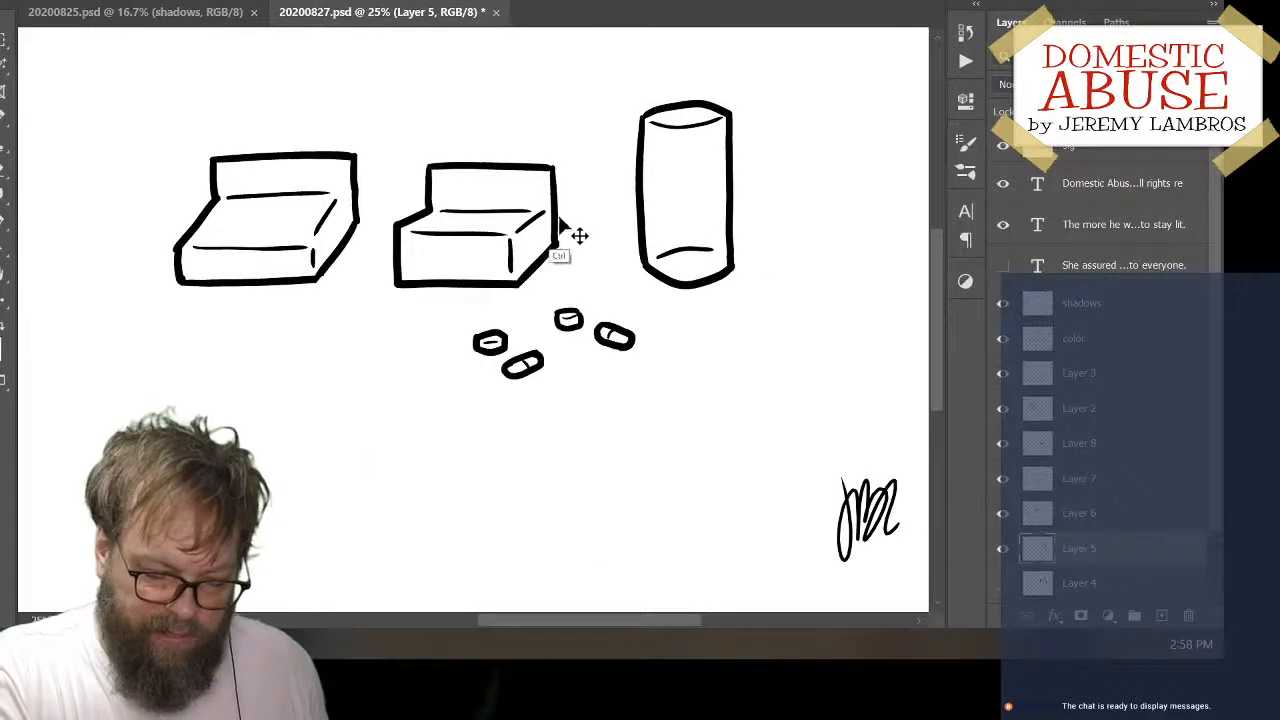
left_click_drag(571, 234, 617, 212)
left_click(321, 268, "ctrl")
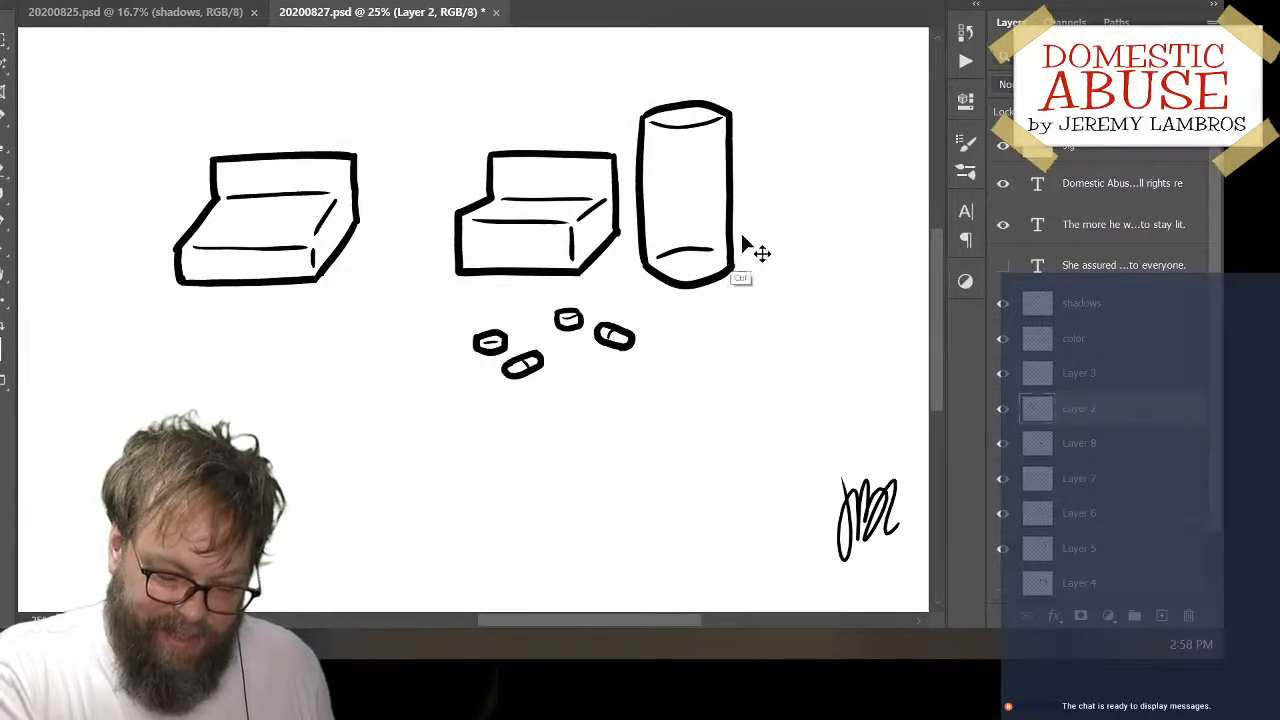
mouse_move(740, 268)
left_mouse_down()
mouse_move(752, 252)
mouse_move(731, 256)
left_mouse_up()
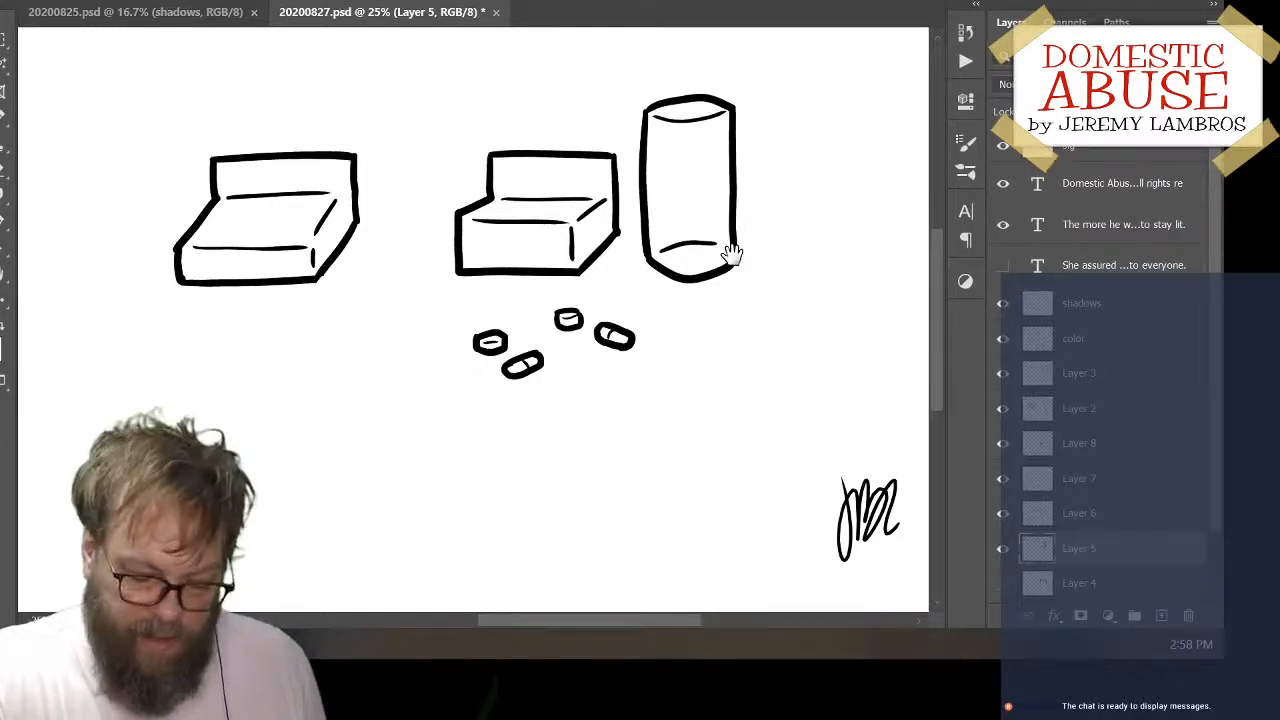
Ink a bottle cap with a curved lower edge and short curled collar ends to the right of the cylinder
left_click_drag(745, 380, 654, 460)
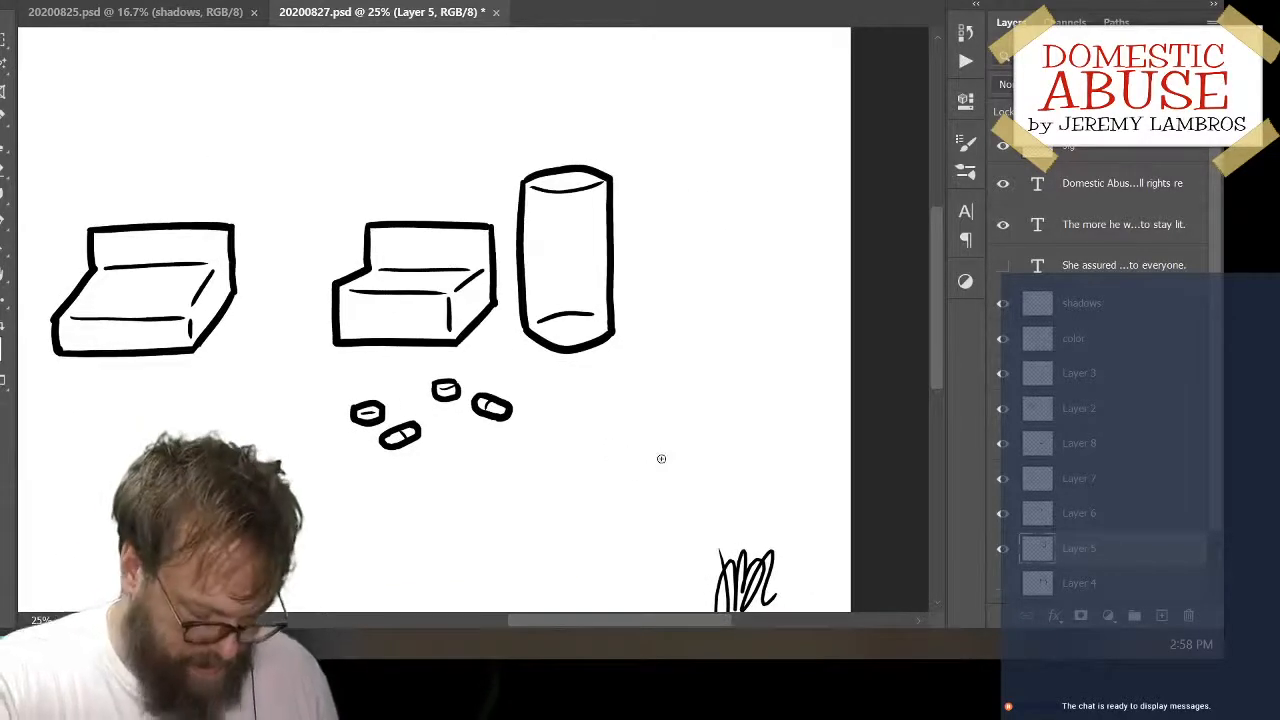
mouse_move(682, 188)
left_mouse_down()
mouse_move(655, 223)
mouse_move(655, 282)
left_mouse_up()
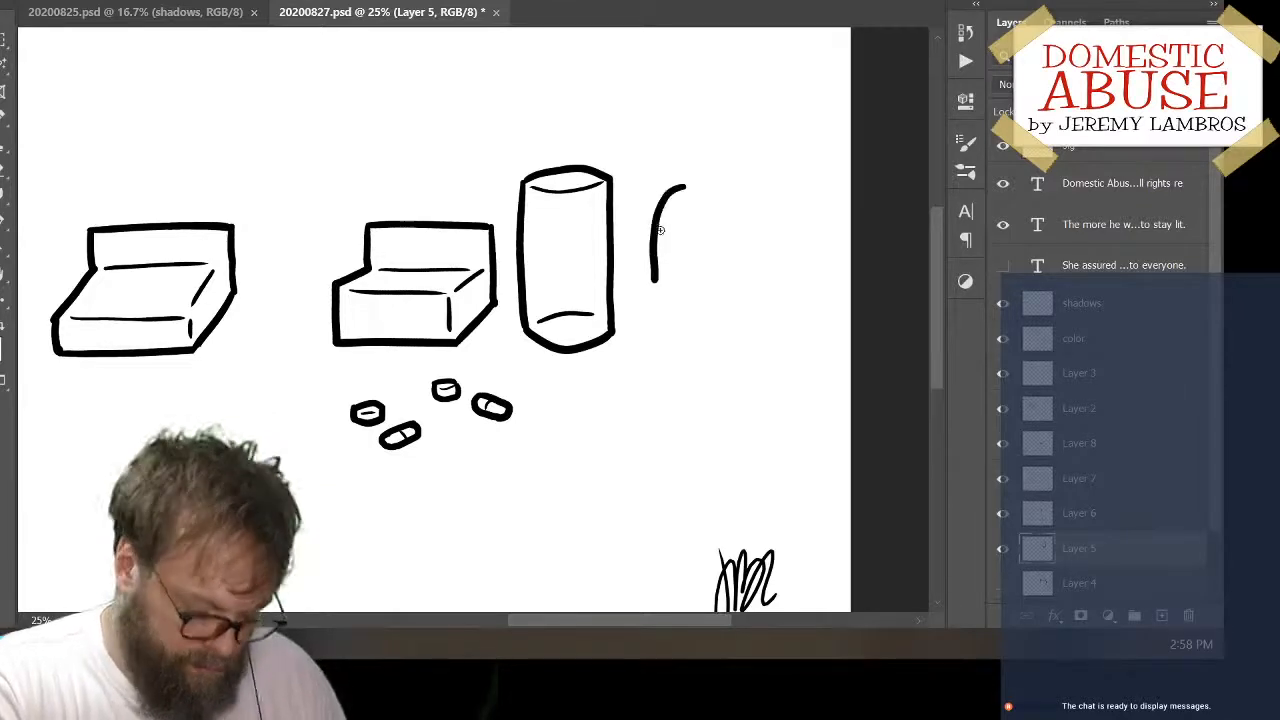
key("ctrl+z")
mouse_move(672, 171)
left_mouse_down()
mouse_move(727, 160)
mouse_move(731, 191)
mouse_move(703, 202)
mouse_move(735, 188)
mouse_move(716, 205)
mouse_move(731, 192)
mouse_move(673, 193)
mouse_move(708, 201)
mouse_move(731, 188)
mouse_move(673, 211)
mouse_move(743, 204)
mouse_move(685, 213)
left_mouse_up()
key("ctrl+z")
key("ctrl+z")
key("ctrl+z")
key("ctrl+z")
key("ctrl+z")
key("ctrl+z")
key("ctrl+z")
key("ctrl+z")
key("ctrl+z")
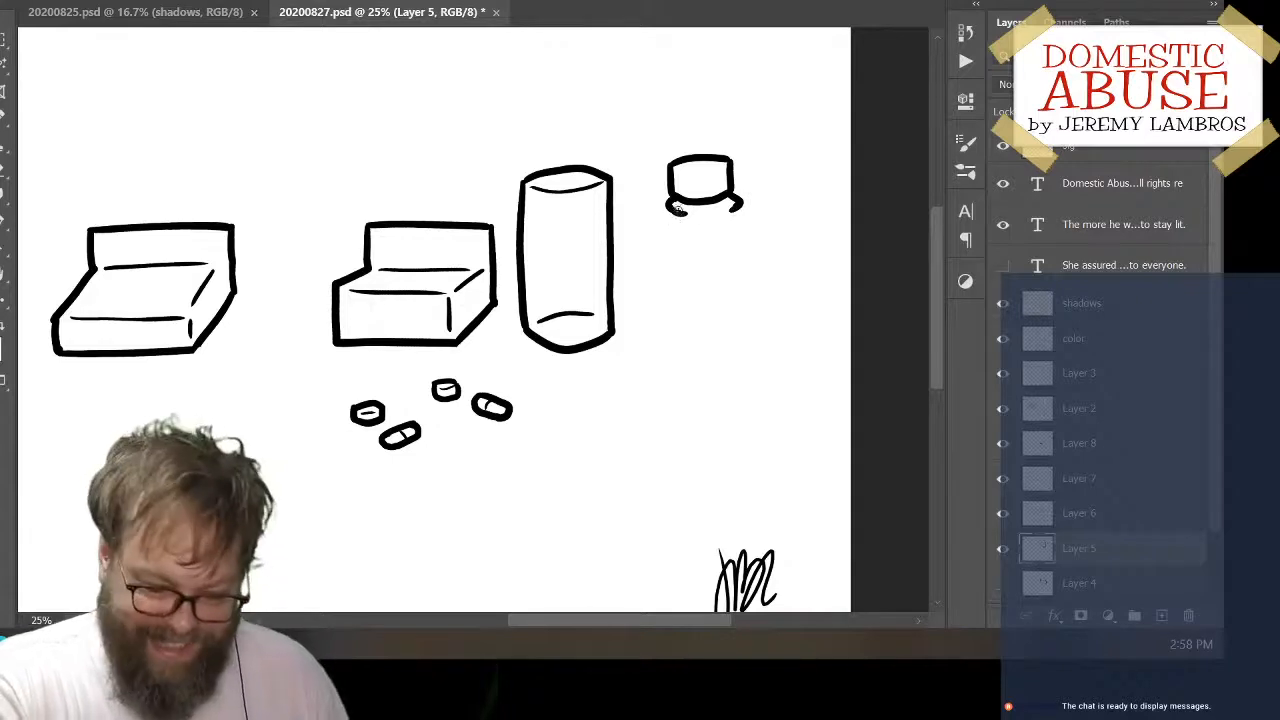
Ink the two short neck sides below the bottle's collar and add thin detail lines inside the cap
mouse_move(673, 213)
left_mouse_down()
mouse_move(677, 248)
mouse_move(736, 239)
left_mouse_up()
key("ctrl+z")
key("ctrl+z")
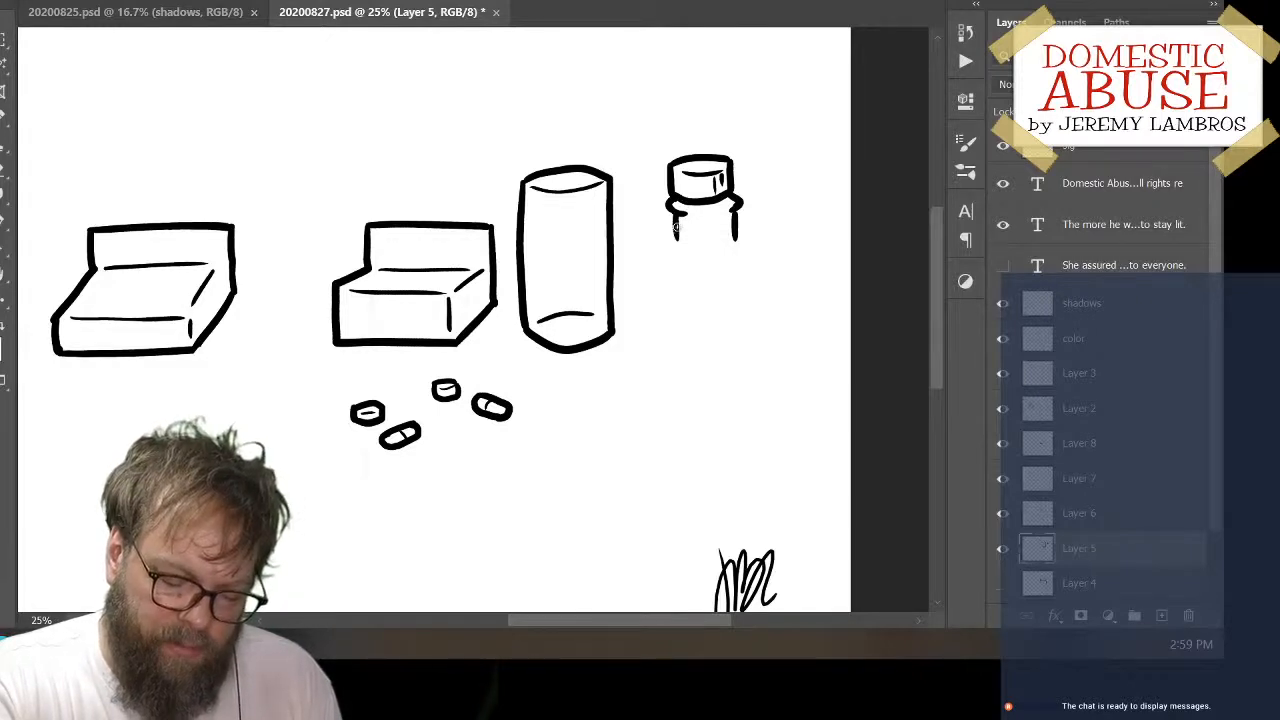
Ink the bottle's two shoulders and long body sides, redrawing the right one until it runs straight down from its shoulder
mouse_move(676, 228)
left_mouse_down()
mouse_move(656, 256)
mouse_move(650, 246)
mouse_move(646, 390)
left_mouse_up()
key("ctrl+z")
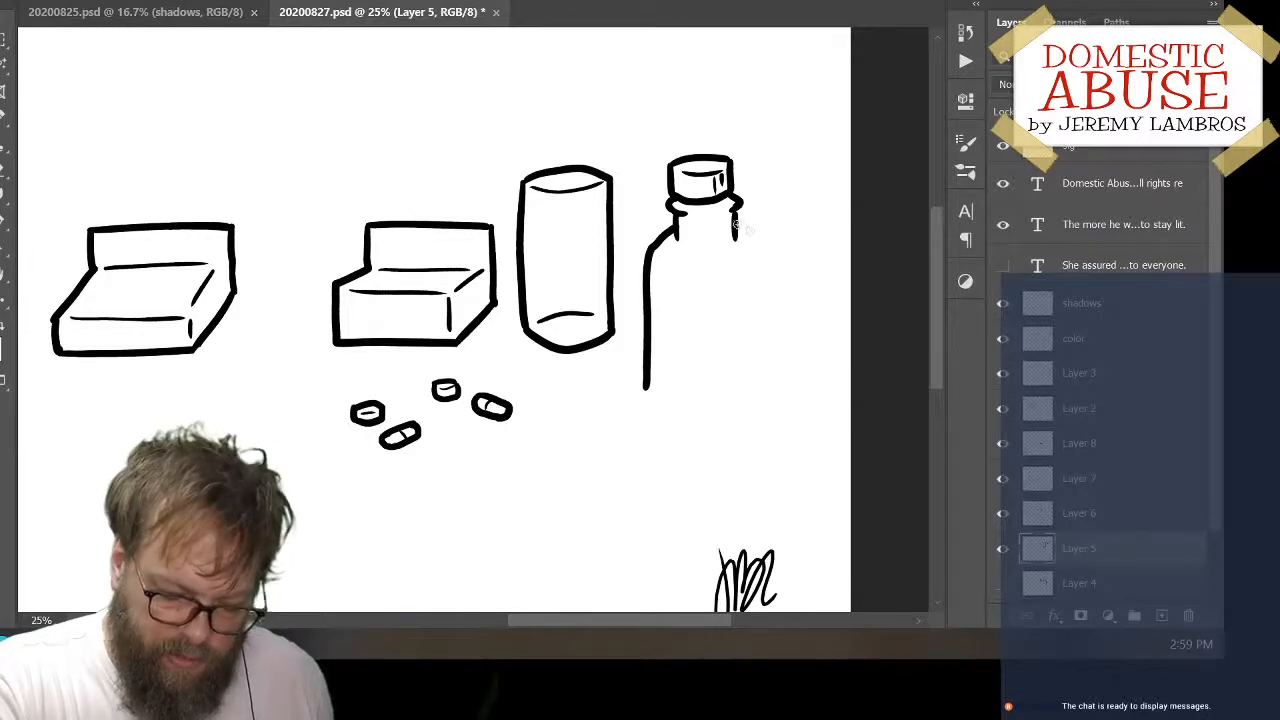
left_click_drag(757, 235, 759, 379)
key("ctrl+z")
key("ctrl+z")
mouse_move(738, 222)
left_mouse_down()
mouse_move(760, 257)
mouse_move(762, 366)
left_mouse_up()
key("ctrl+z")
left_click_drag(738, 222, 761, 366)
key("ctrl+z")
left_click_drag(738, 222, 762, 241)
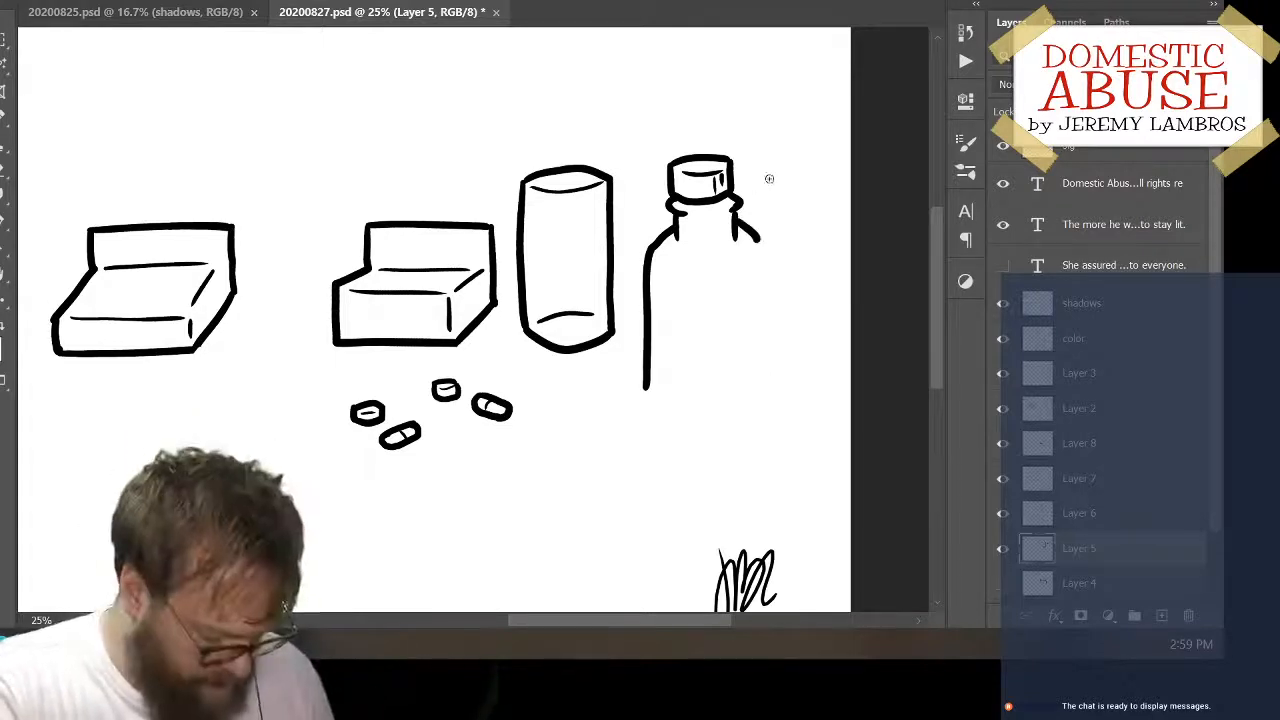
key("ctrl+z")
mouse_move(738, 222)
left_mouse_down()
mouse_move(757, 280)
mouse_move(758, 238)
mouse_move(756, 364)
left_mouse_up()
key("ctrl+z")
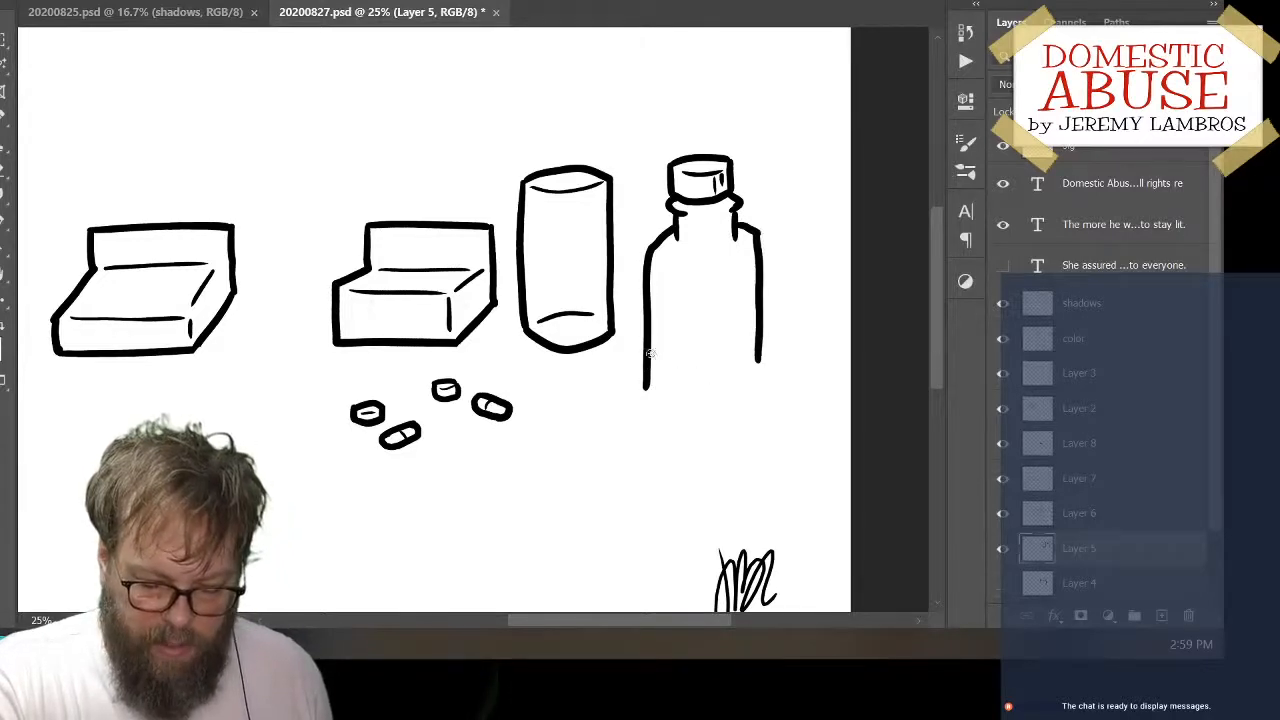
Close the bottle with an angular base that points down in the middle, and ink a thin vertical corner line on its body
mouse_move(645, 366)
left_mouse_down()
mouse_move(701, 382)
mouse_move(673, 394)
mouse_move(715, 400)
mouse_move(756, 360)
left_mouse_up()
key("ctrl+z")
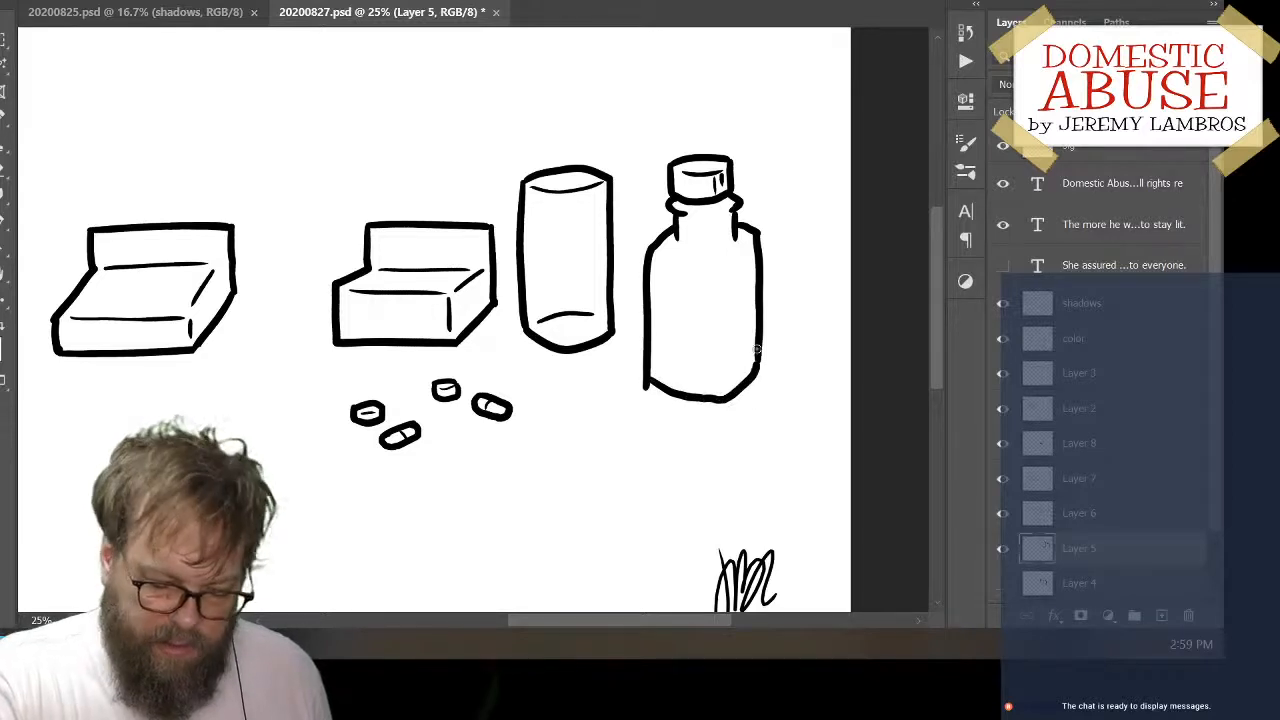
key("ctrl+z")
mouse_move(646, 376)
left_mouse_down()
mouse_move(704, 394)
mouse_move(674, 386)
mouse_move(719, 393)
mouse_move(760, 362)
left_mouse_up()
key("ctrl+z")
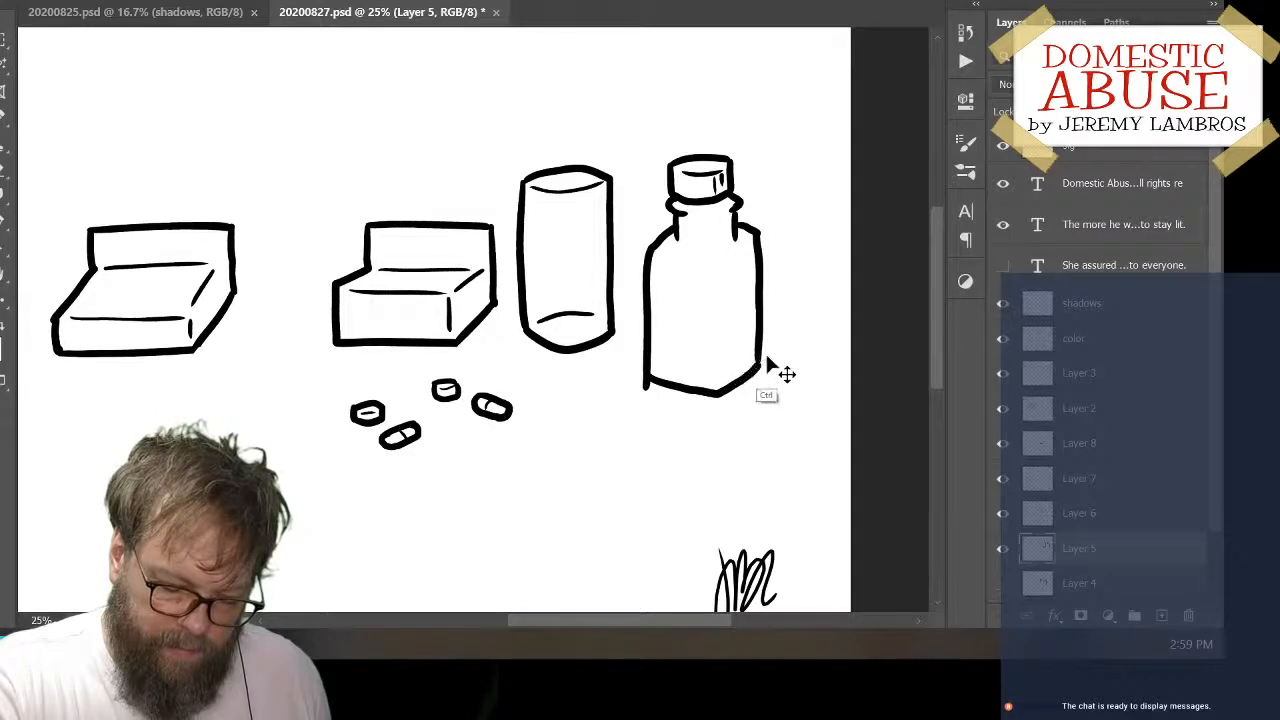
key("ctrl+z")
mouse_move(646, 370)
left_mouse_down()
mouse_move(706, 389)
mouse_move(755, 373)
left_mouse_up()
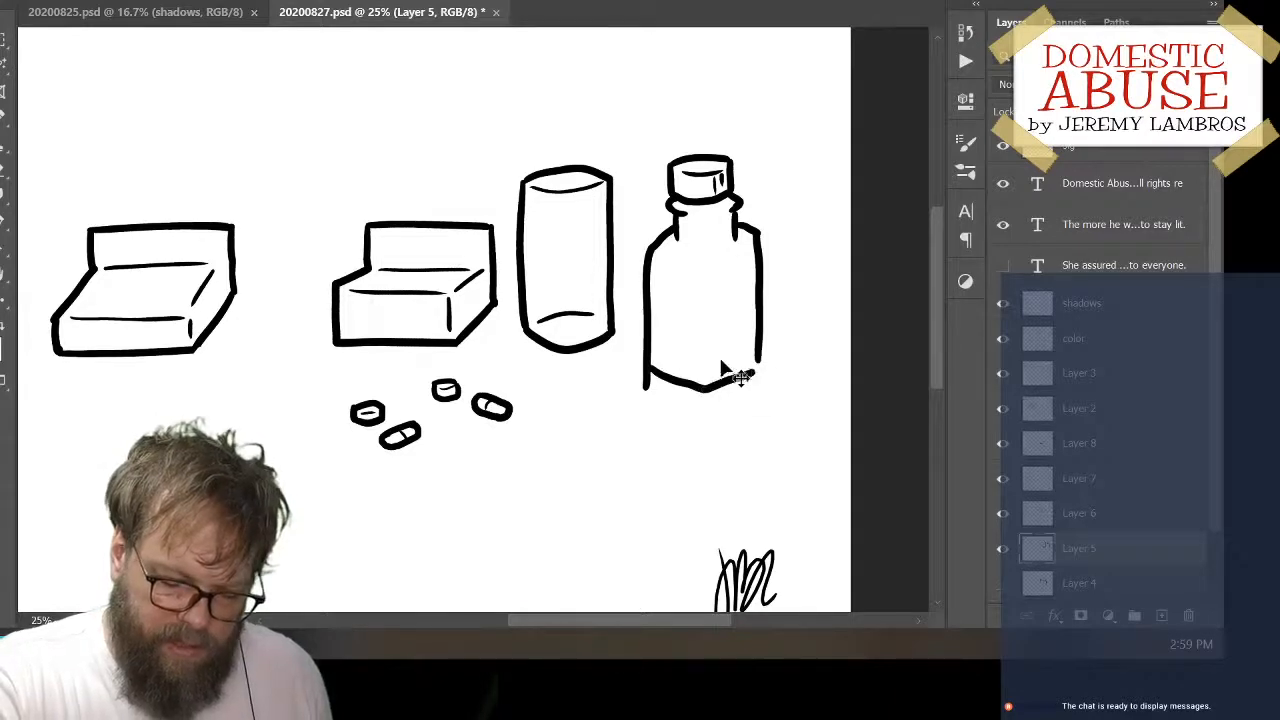
key("ctrl+z")
mouse_move(646, 370)
left_mouse_down()
mouse_move(703, 397)
mouse_move(761, 362)
left_mouse_up()
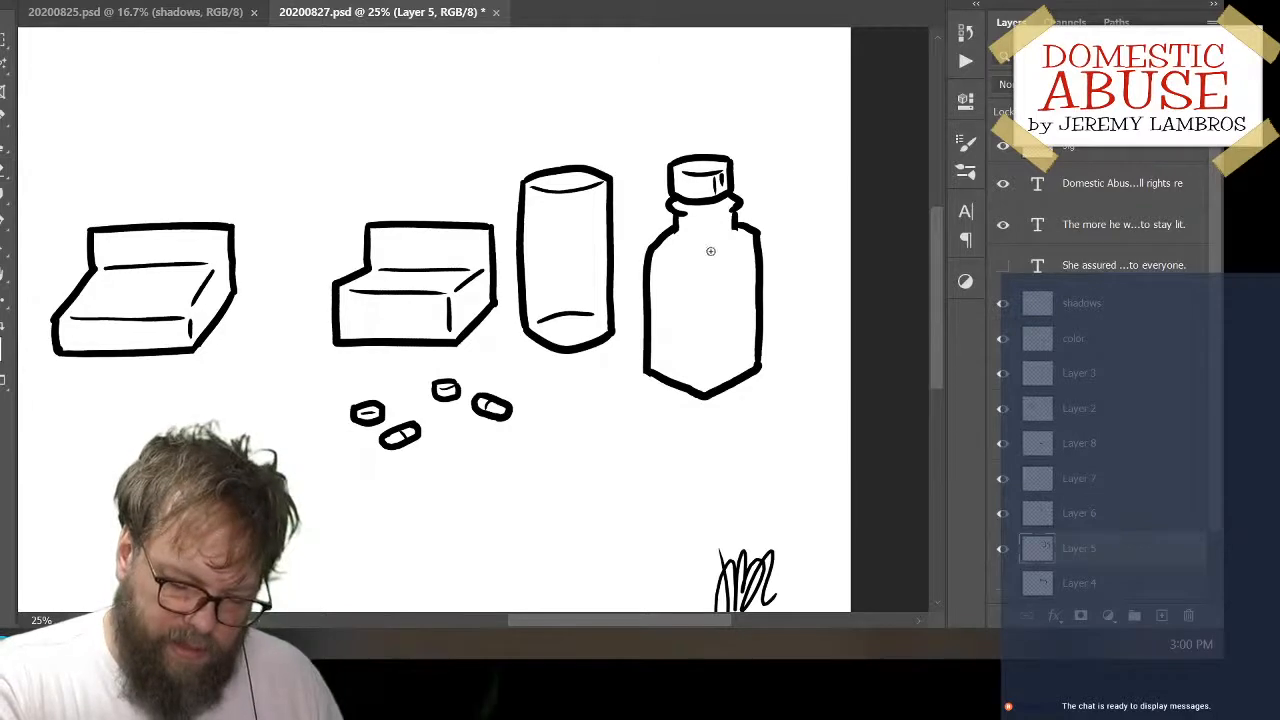
left_click_drag(710, 251, 705, 388)
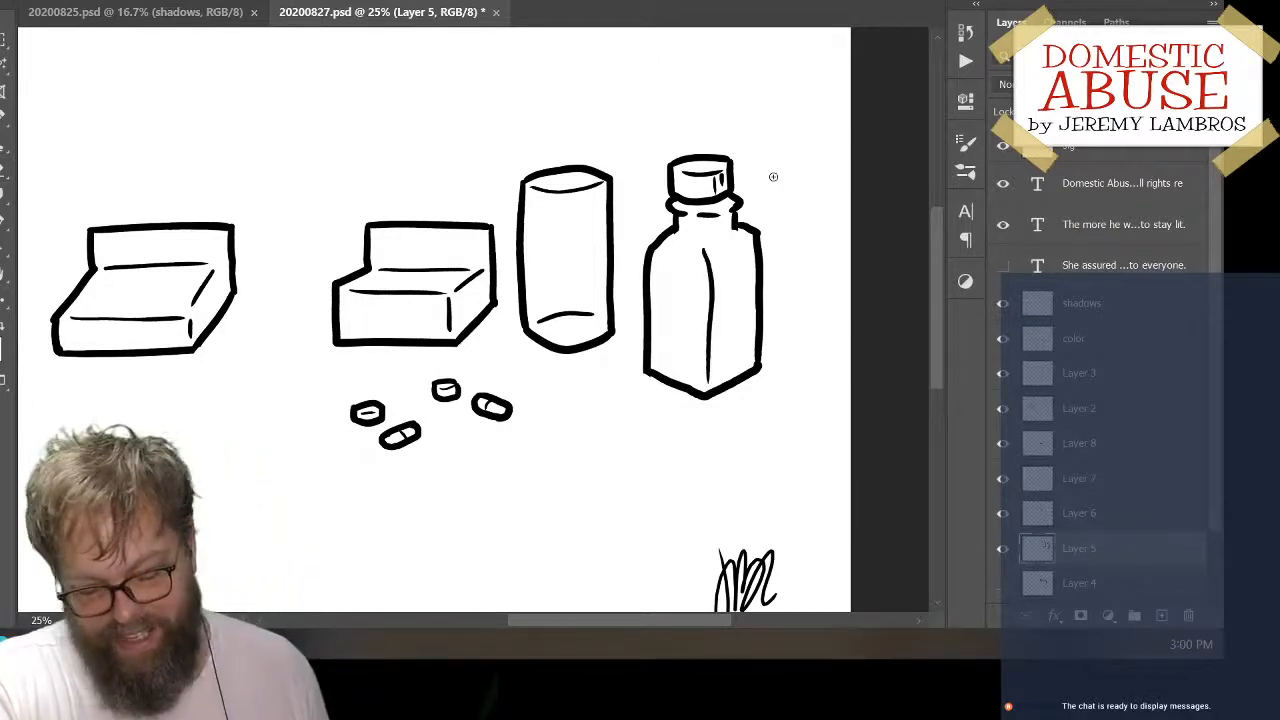
Shift the cylinder and bottle slightly up and right, then cut the bottle onto its own layer and place it above right of the cylinder
left_click_drag(760, 305, 786, 297)
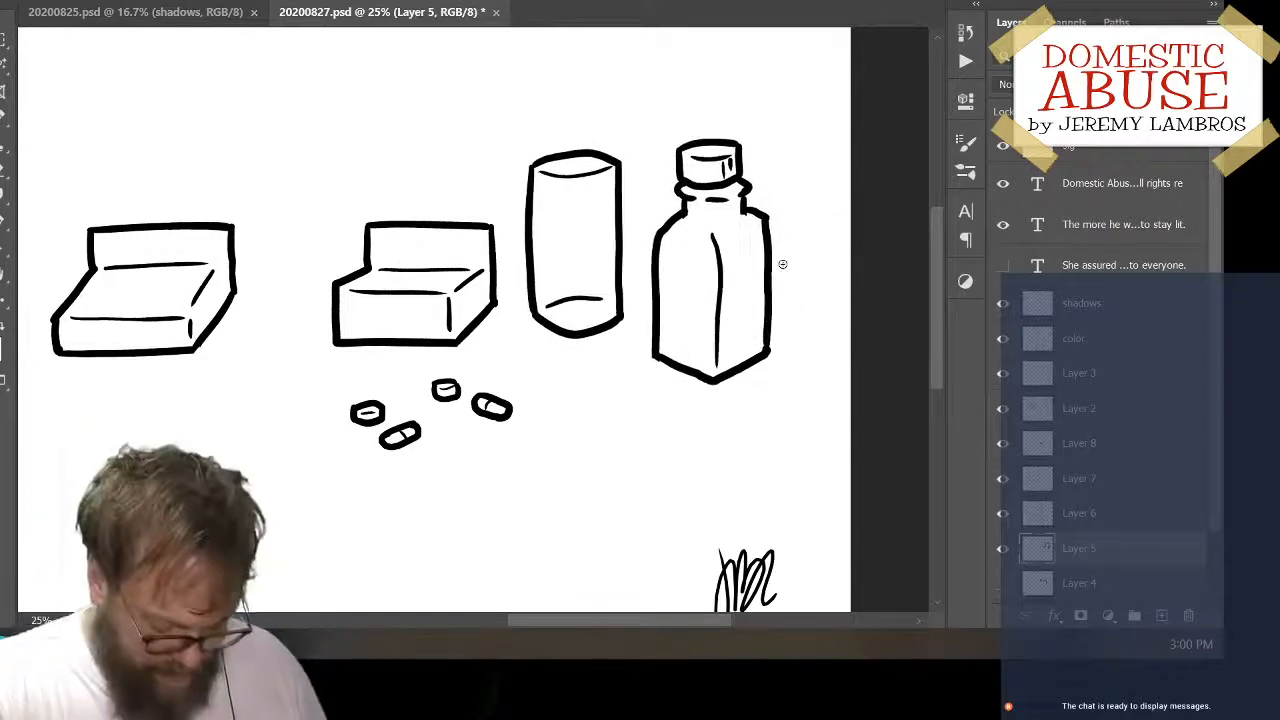
left_click_drag(644, 96, 808, 426)
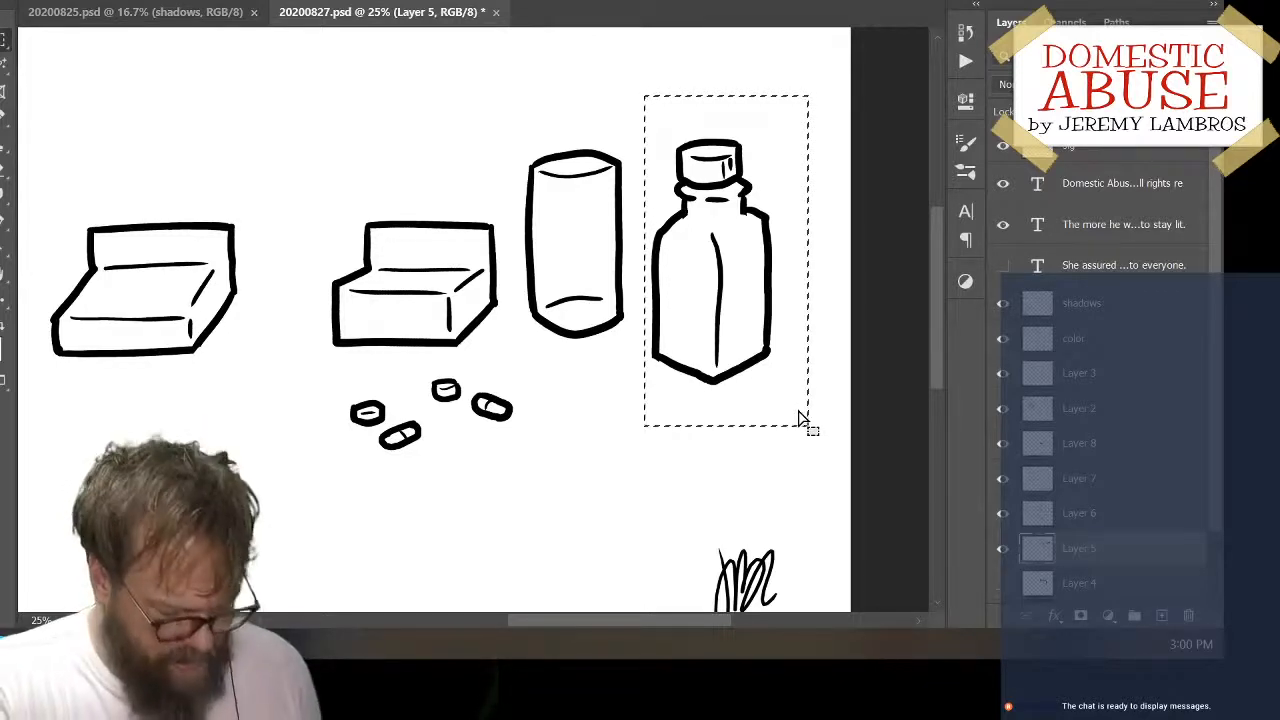
key("ctrl+x")
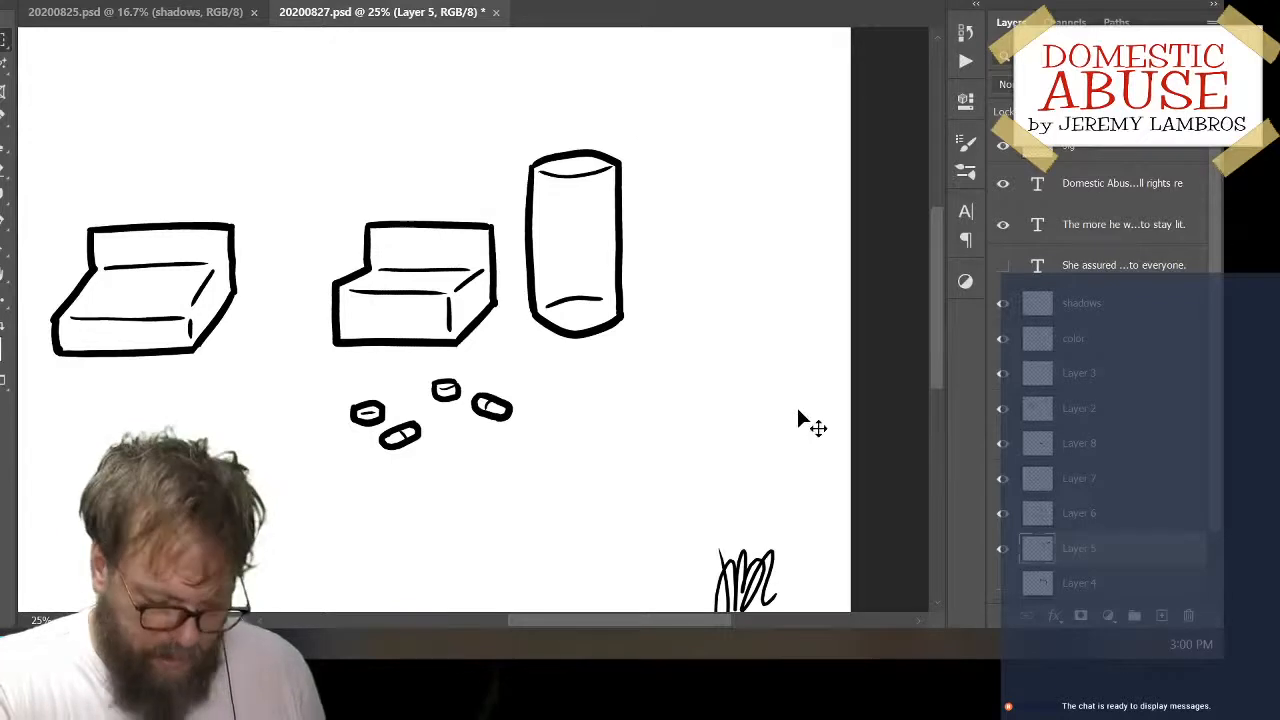
key("ctrl+v")
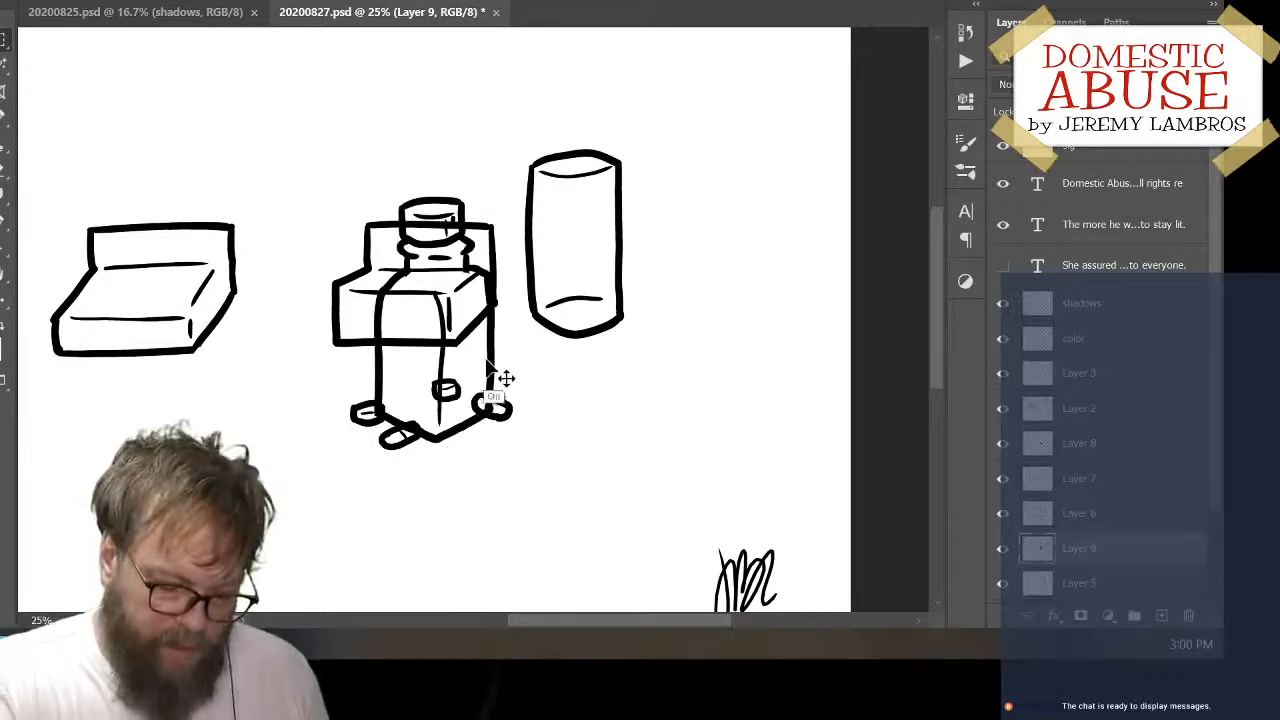
left_click_drag(485, 357, 615, 368)
key("ctrl+d")
left_click_drag(490, 369, 790, 234)
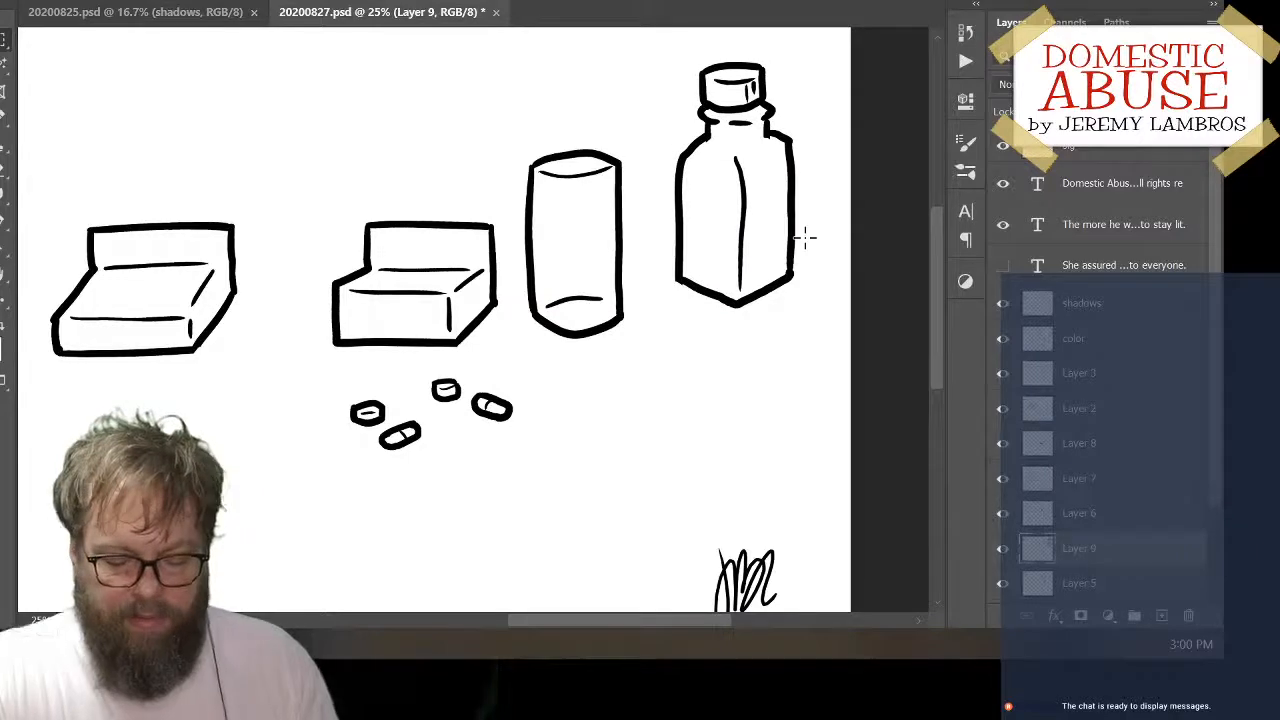
Hide the bottle's layer, add a new layer and ink a smaller cap with thin detail lines to the right of the cylinder
left_click(997, 551)
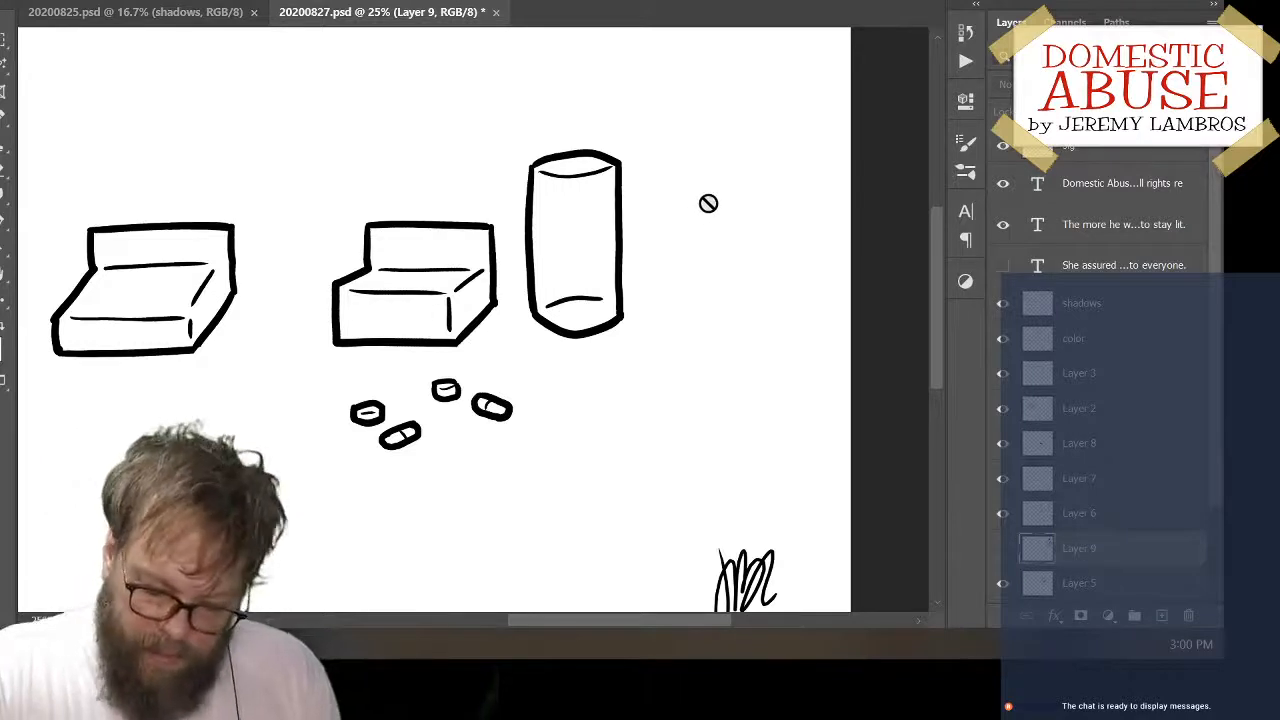
left_click(1161, 616)
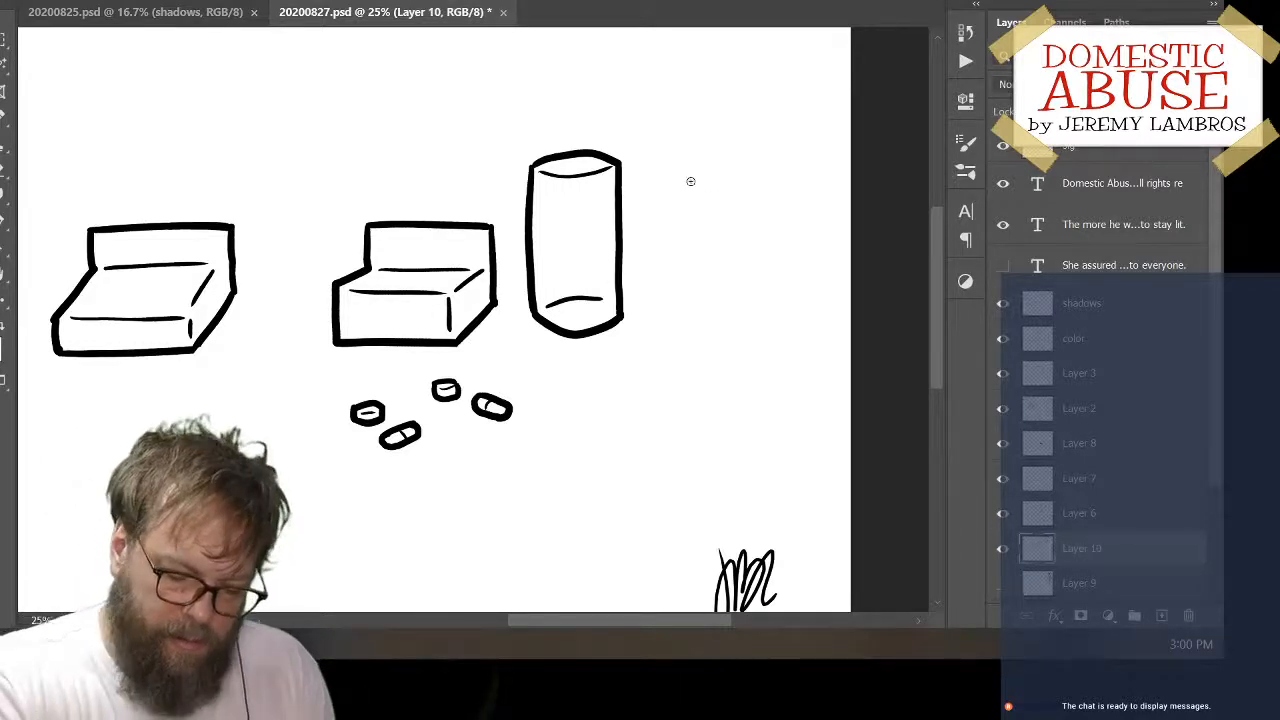
left_click_drag(686, 164, 688, 201)
key("ctrl+z")
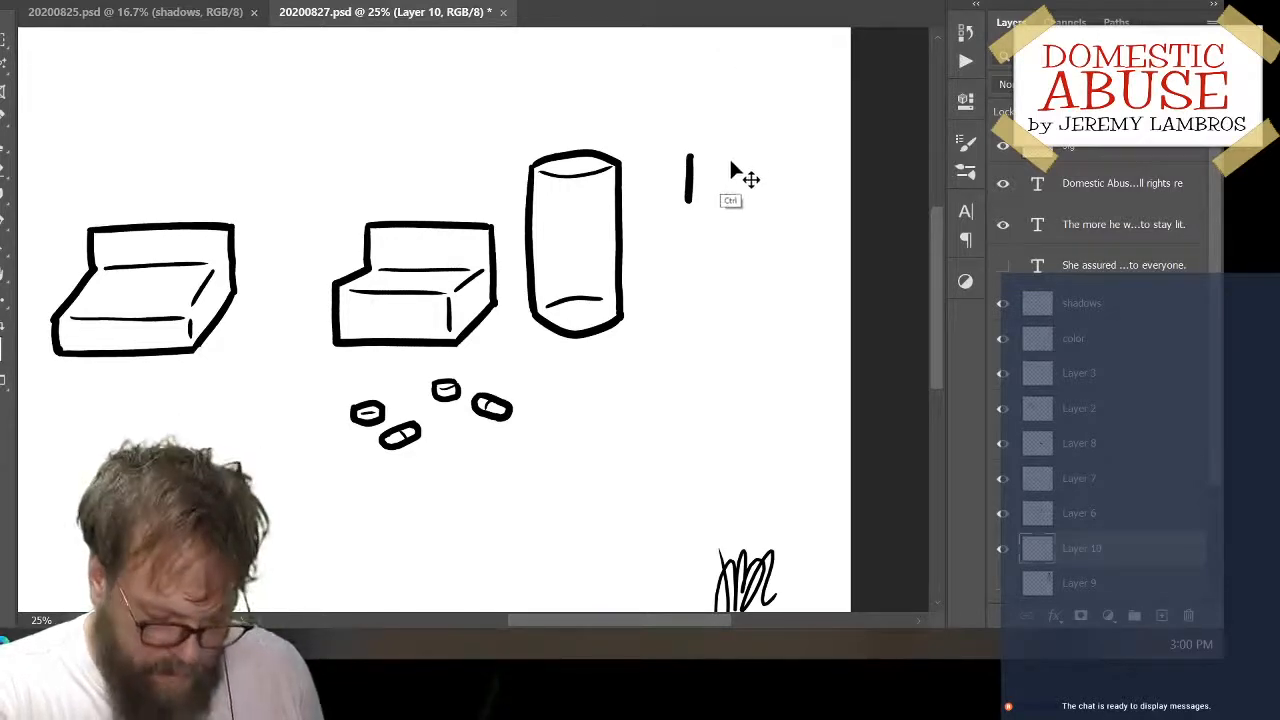
key("ctrl+z")
mouse_move(688, 168)
left_mouse_down()
mouse_move(731, 168)
mouse_move(698, 188)
mouse_move(742, 186)
left_mouse_up()
key("ctrl+z")
key("ctrl+z")
key("ctrl+z")
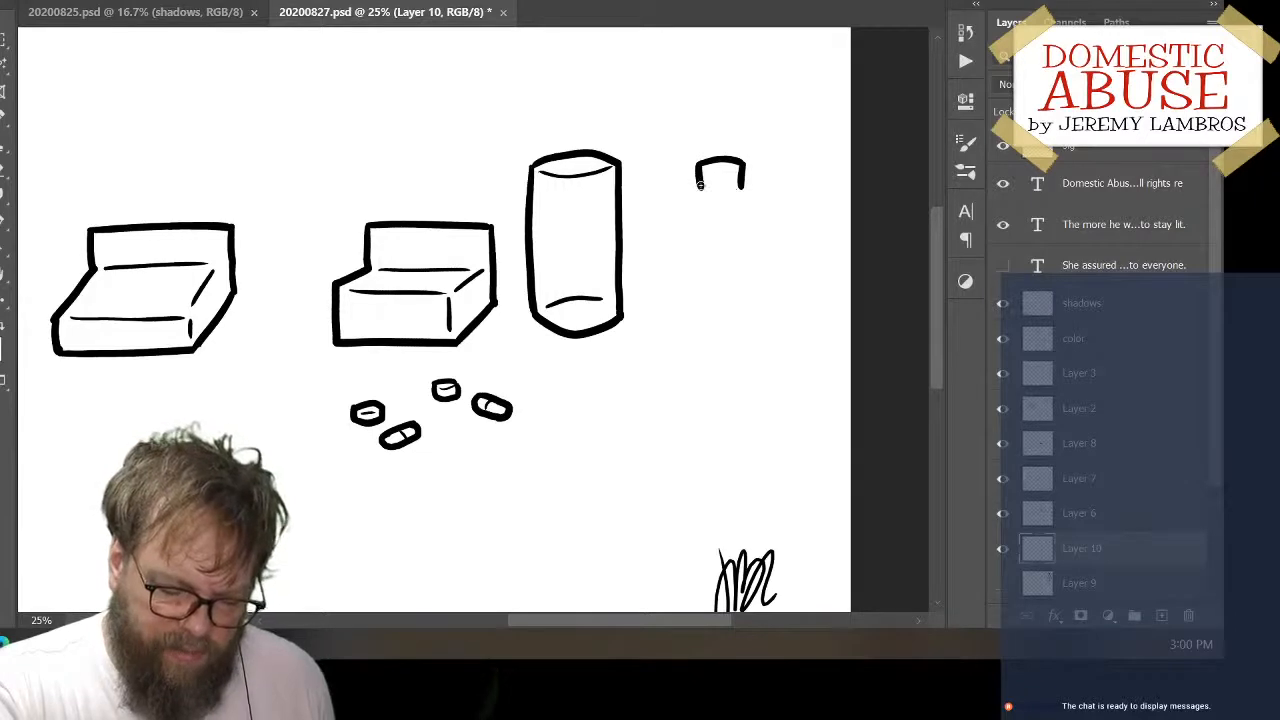
mouse_move(700, 184)
left_mouse_down()
mouse_move(745, 186)
mouse_move(739, 168)
mouse_move(734, 182)
left_mouse_up()
key("ctrl+z")
key("ctrl+z")
key("ctrl+z")
key("ctrl+z")
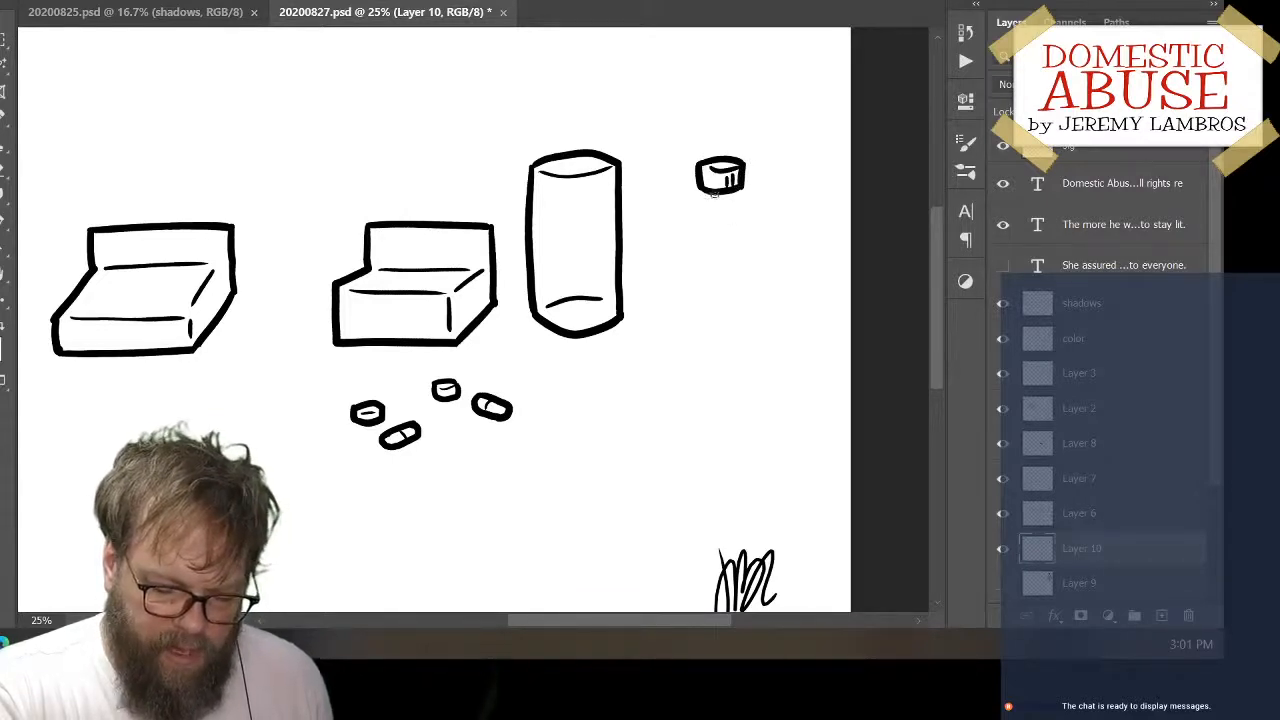
Ink a bulging collar under the cap and two short neck lines flaring outward below it, redrawing the left one at a slant
mouse_move(698, 184)
left_mouse_down()
mouse_move(702, 204)
mouse_move(756, 200)
mouse_move(706, 240)
left_mouse_up()
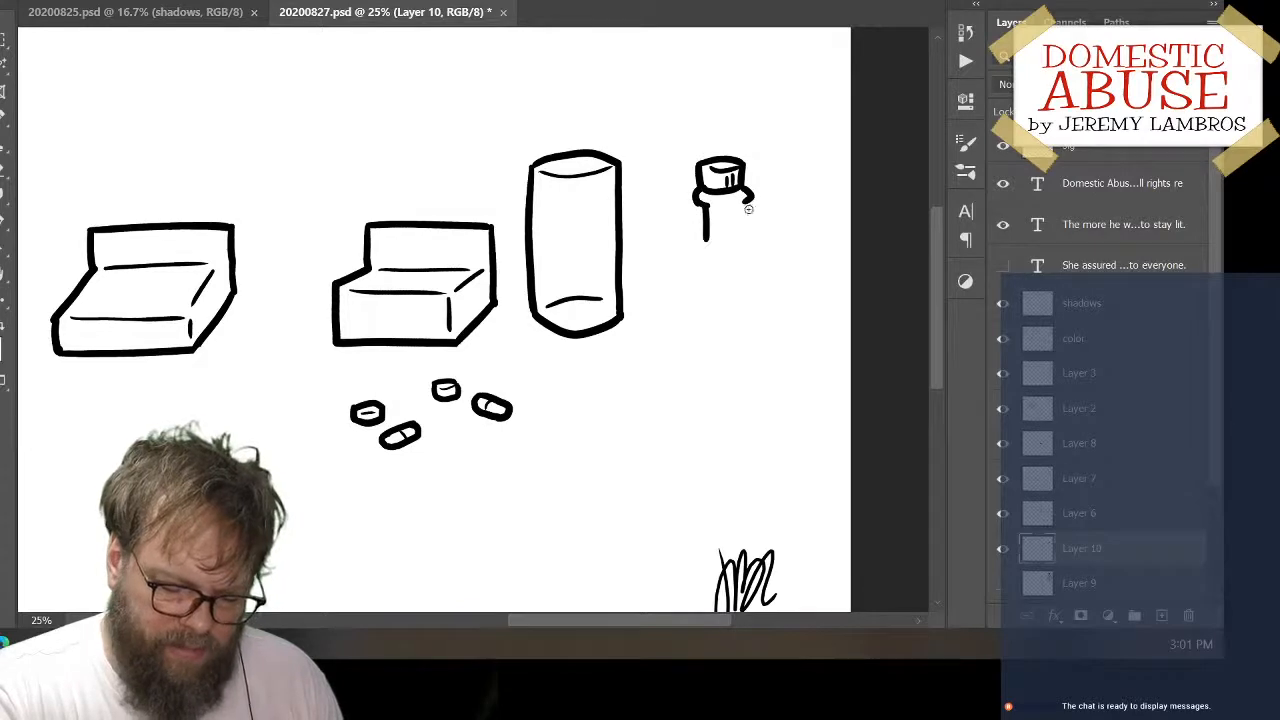
key("ctrl+z")
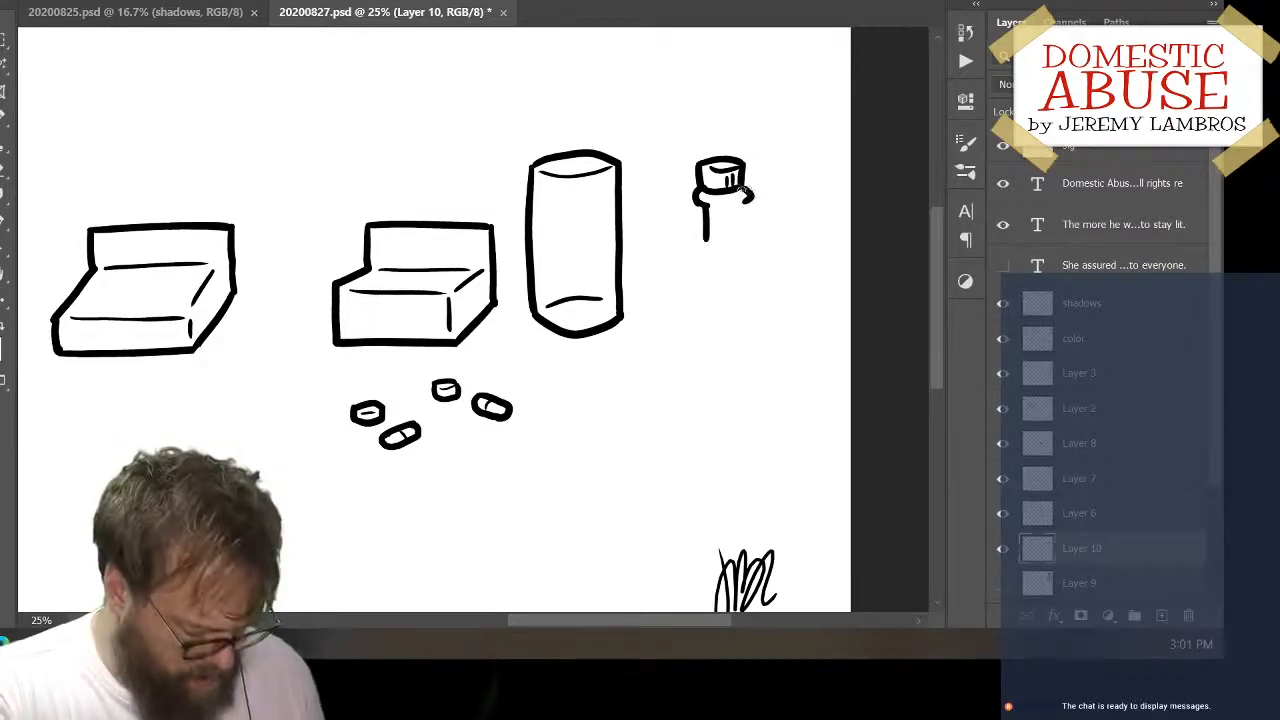
left_click_drag(701, 205, 695, 242)
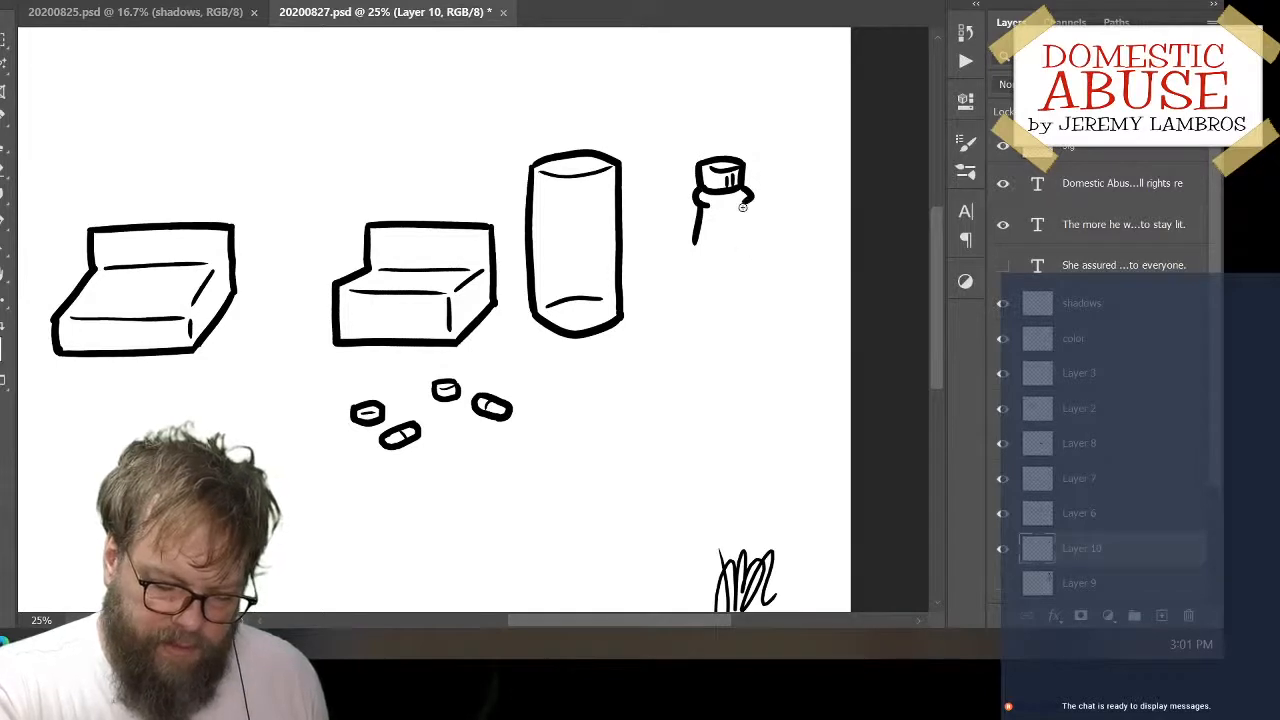
mouse_move(749, 204)
left_mouse_down()
mouse_move(757, 246)
mouse_move(692, 256)
mouse_move(679, 280)
mouse_move(686, 271)
mouse_move(679, 405)
left_mouse_up()
key("ctrl+z")
key("ctrl+z")
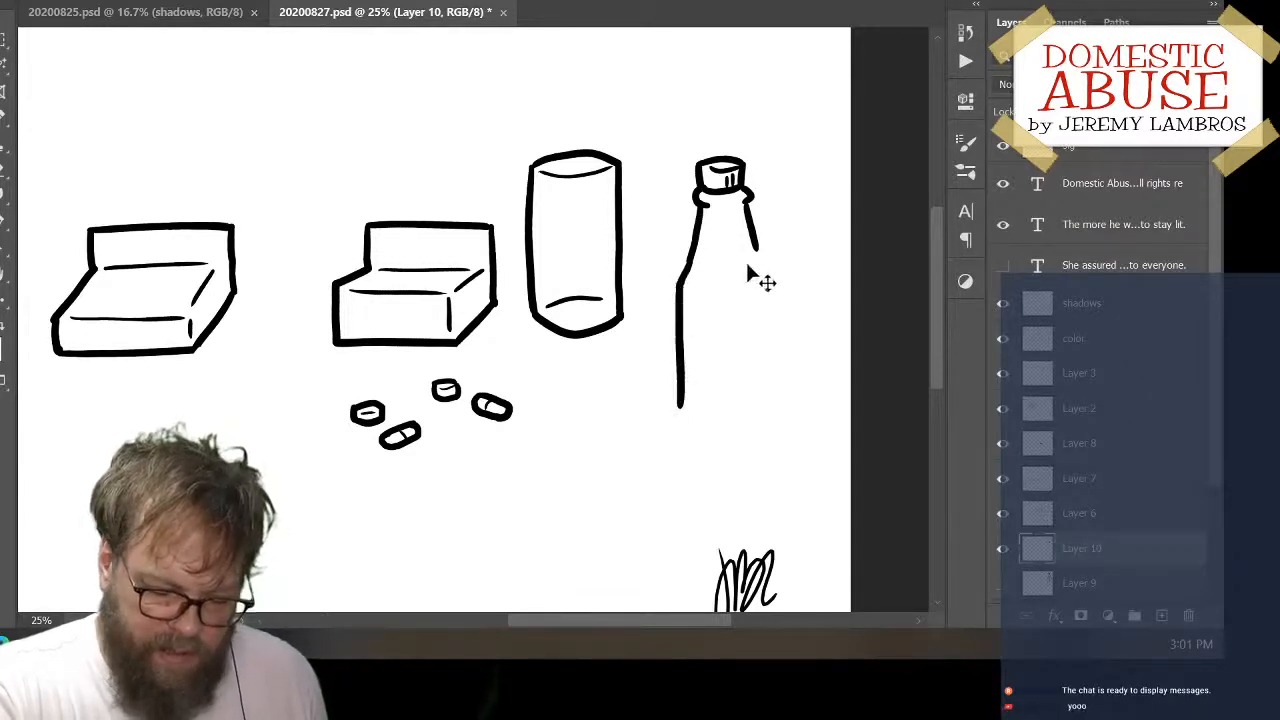
key("ctrl+z")
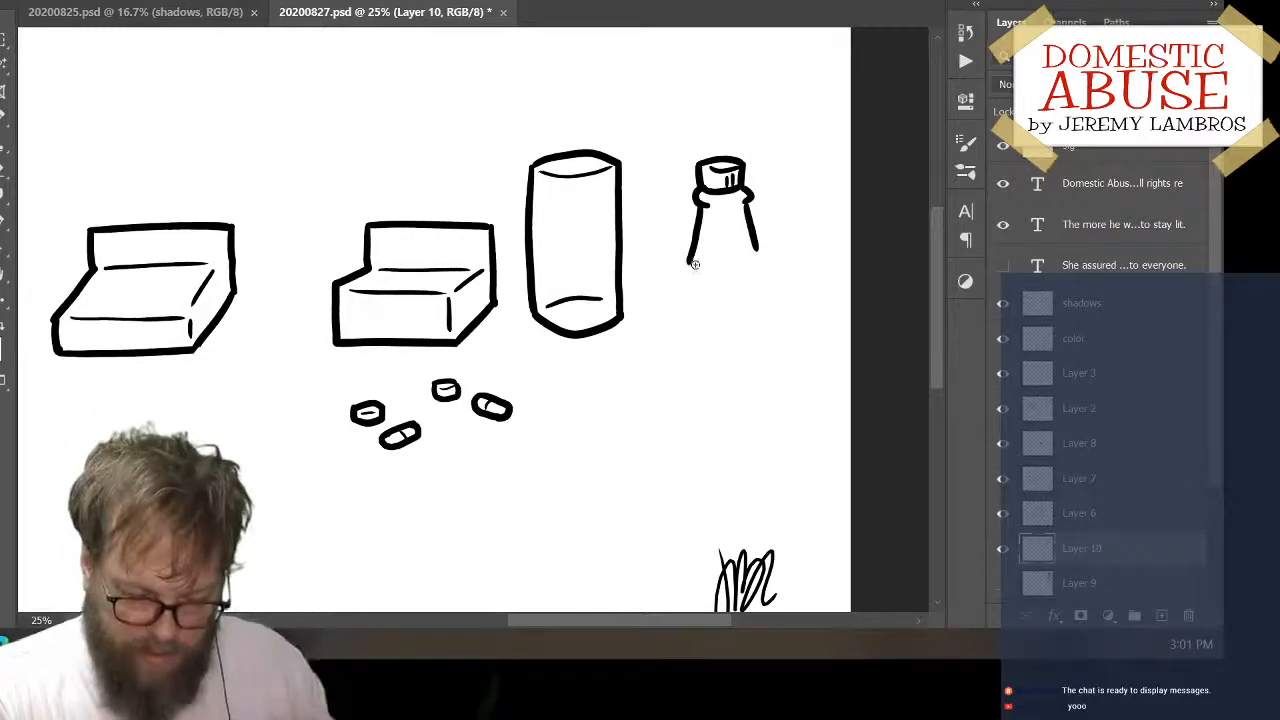
left_click_drag(688, 263, 676, 309)
key("ctrl+z")
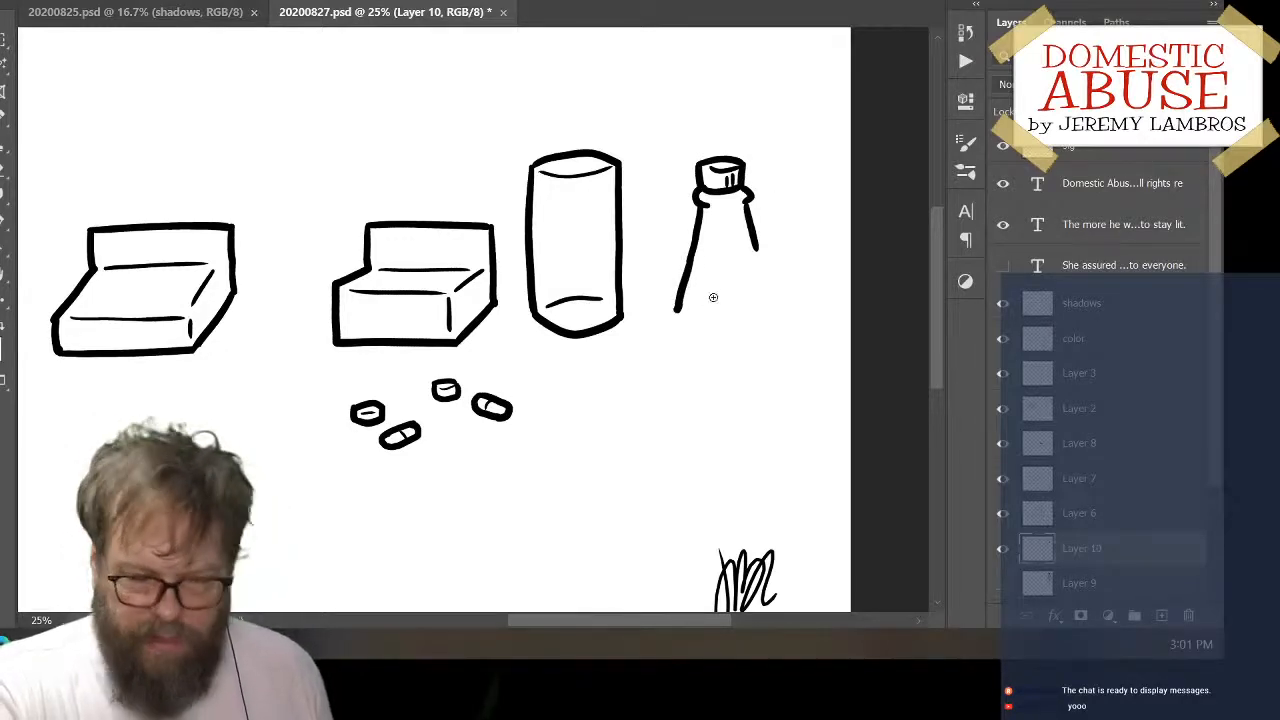
key("ctrl+z")
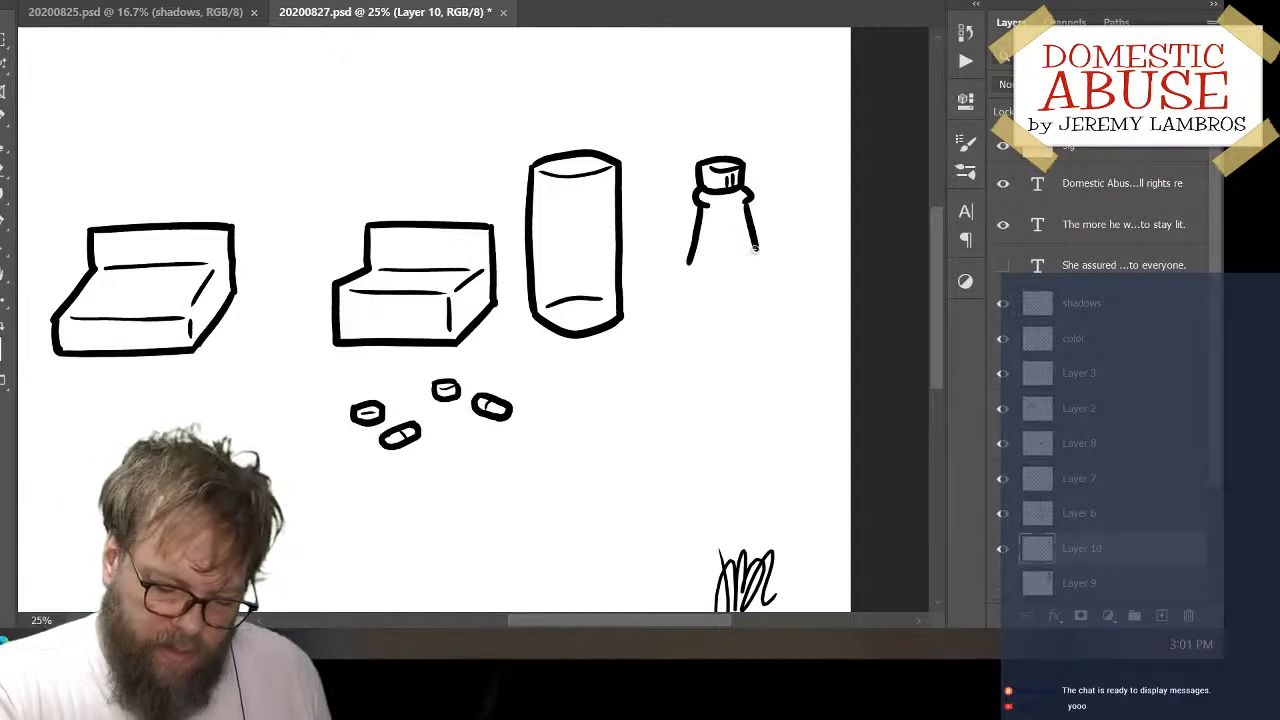
left_click_drag(687, 266, 673, 396)
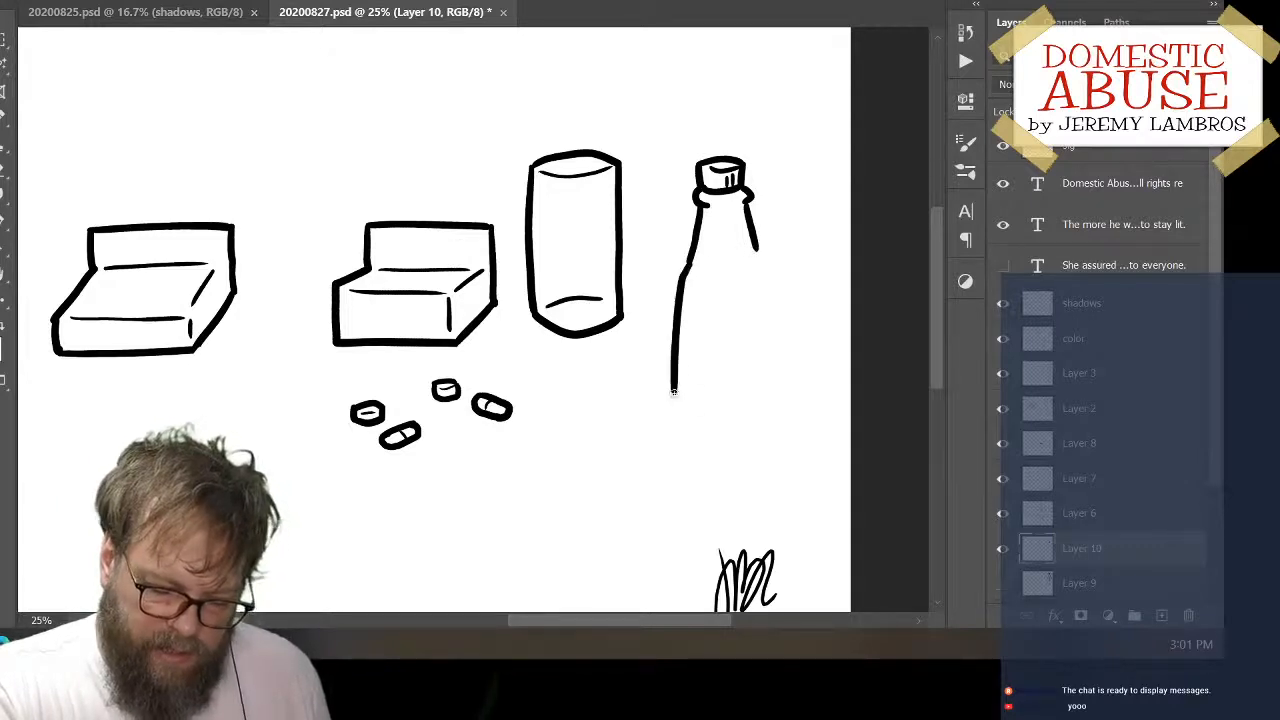
key("ctrl+z")
left_click_drag(688, 264, 673, 357)
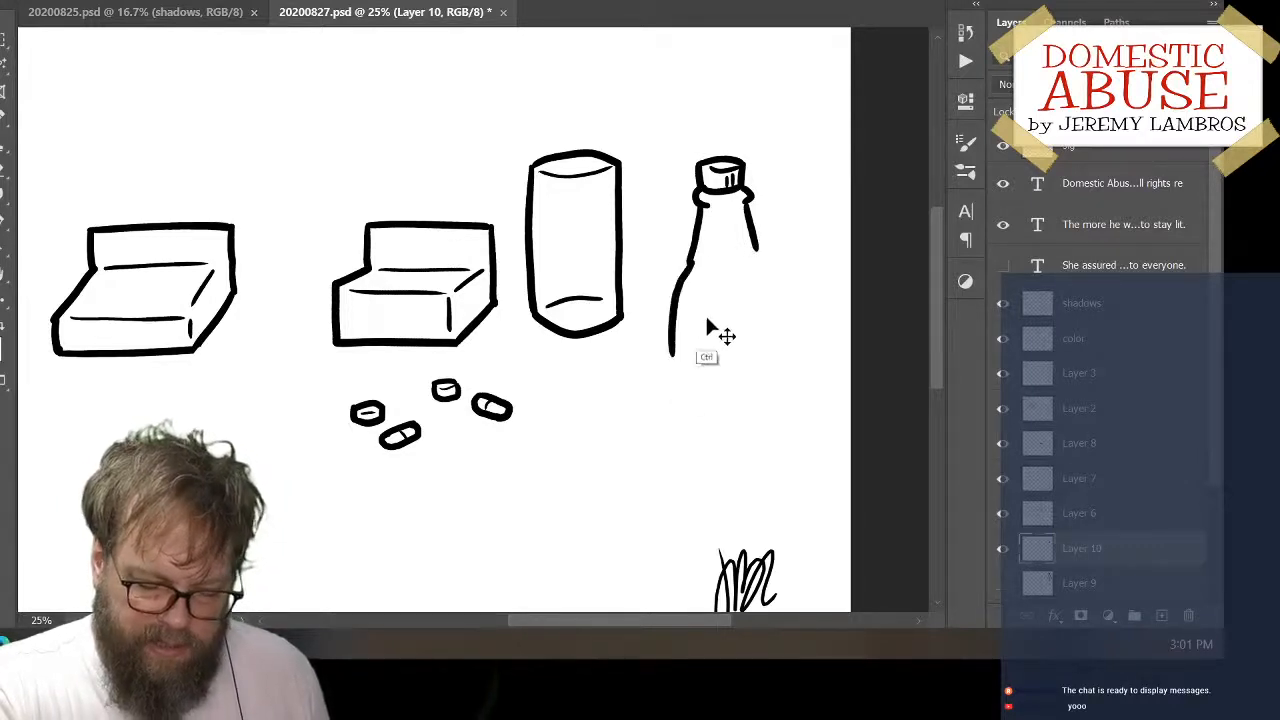
key("ctrl+z")
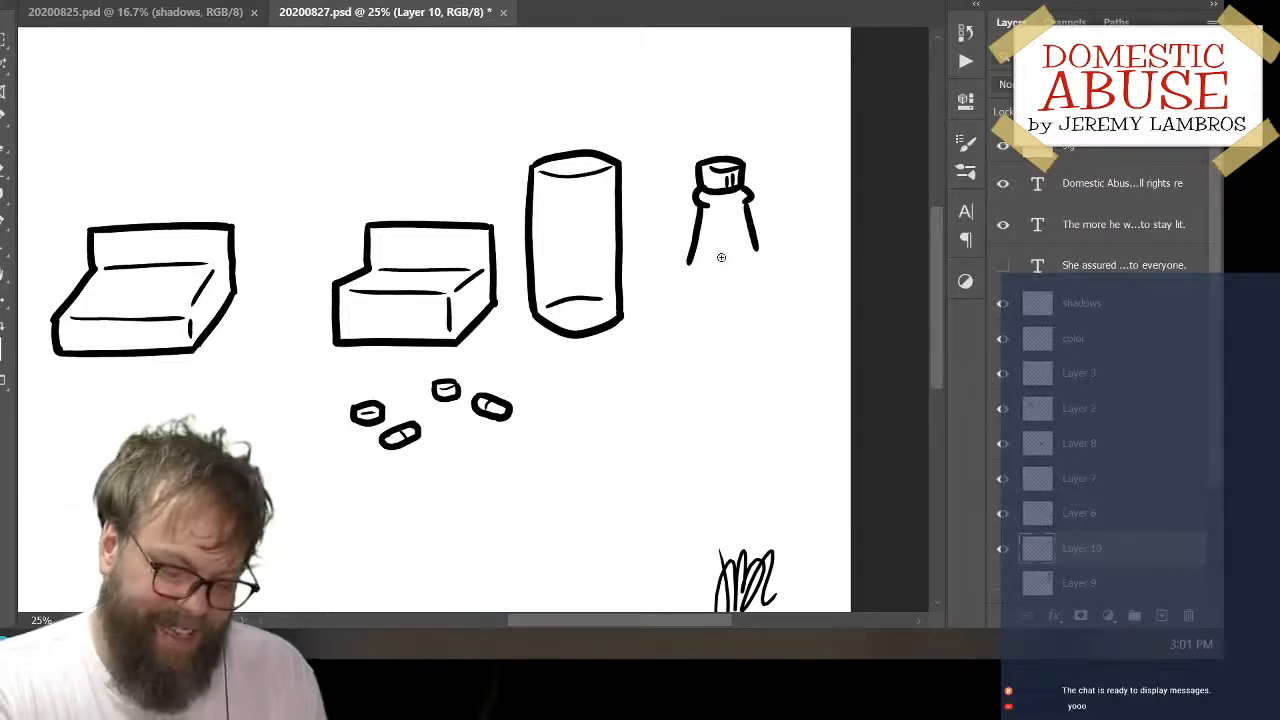
Add a short dash under the collar and redraw the bottle's left side until it slants out and drops straight down
left_click_drag(714, 207, 762, 189)
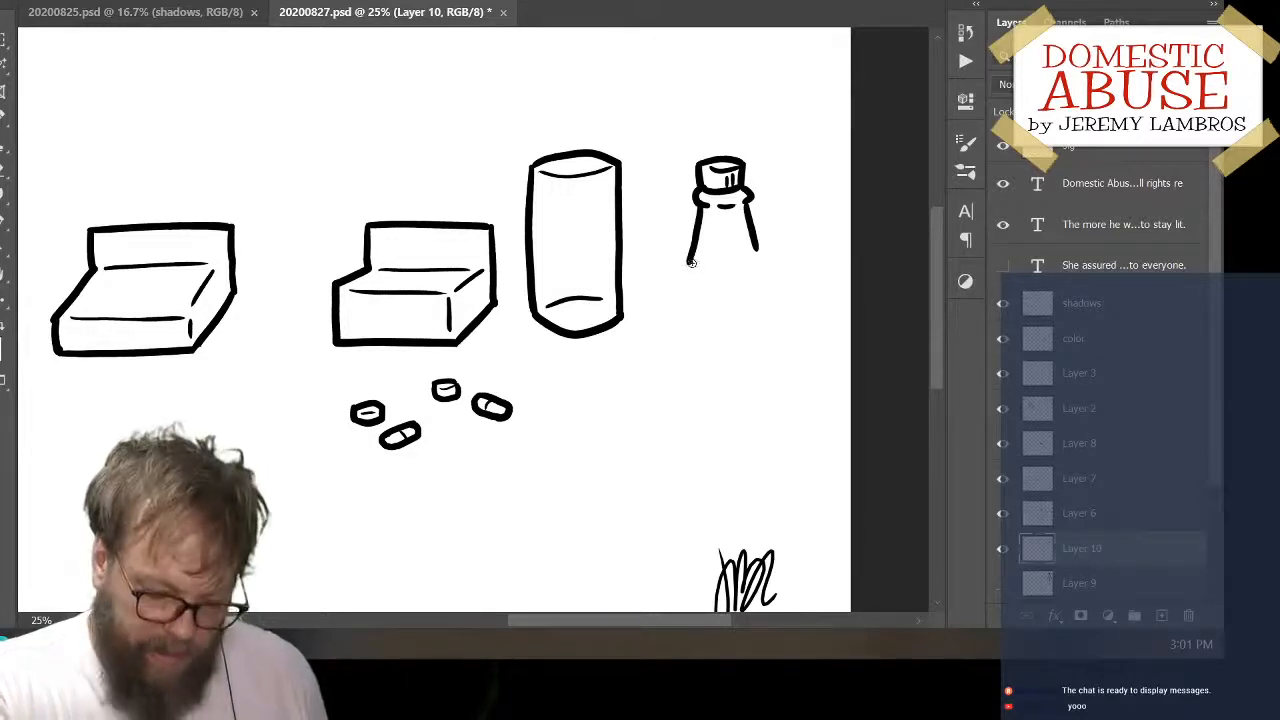
left_click_drag(688, 262, 674, 300)
key("ctrl+z")
mouse_move(690, 256)
left_mouse_down()
mouse_move(674, 300)
mouse_move(675, 418)
left_mouse_up()
key("ctrl+z")
mouse_move(690, 254)
left_mouse_down()
mouse_move(674, 298)
mouse_move(673, 432)
left_mouse_up()
key("ctrl+z")
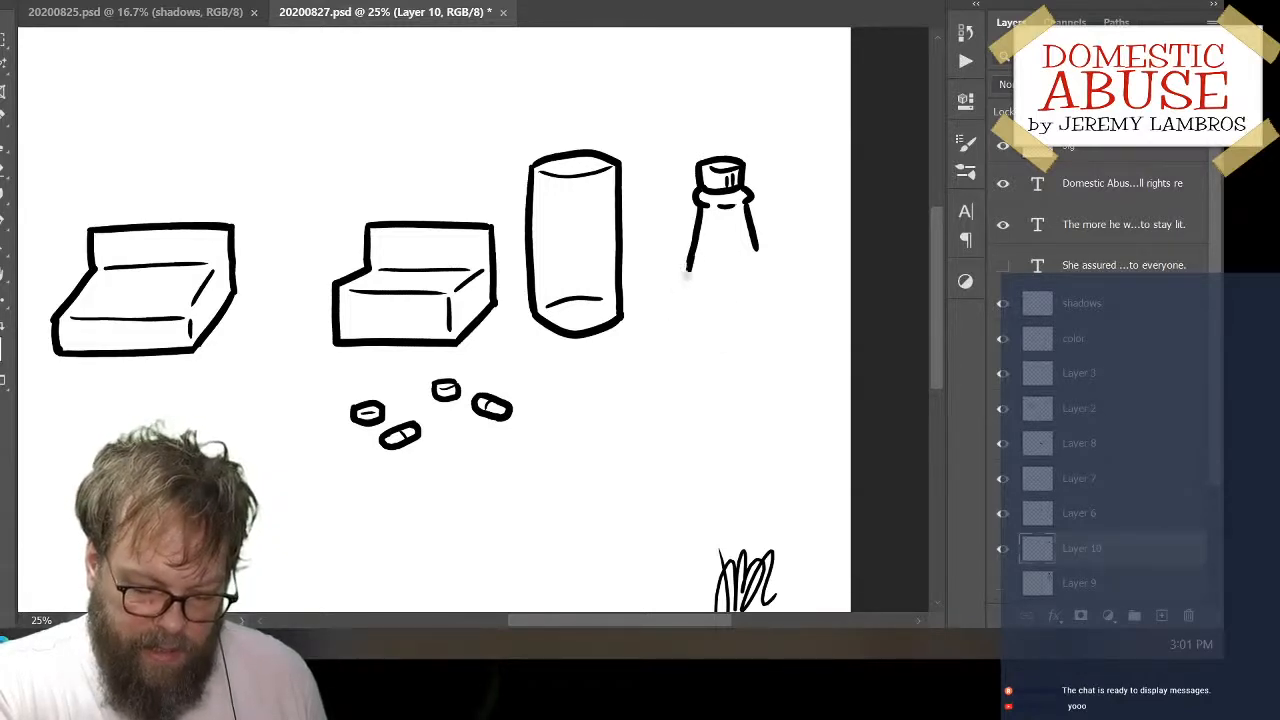
left_click_drag(690, 256, 674, 320)
key("ctrl+z")
left_click_drag(690, 254, 670, 440)
key("ctrl+z")
mouse_move(695, 255)
left_mouse_down()
mouse_move(677, 318)
mouse_move(677, 295)
mouse_move(670, 444)
left_mouse_up()
key("ctrl+z")
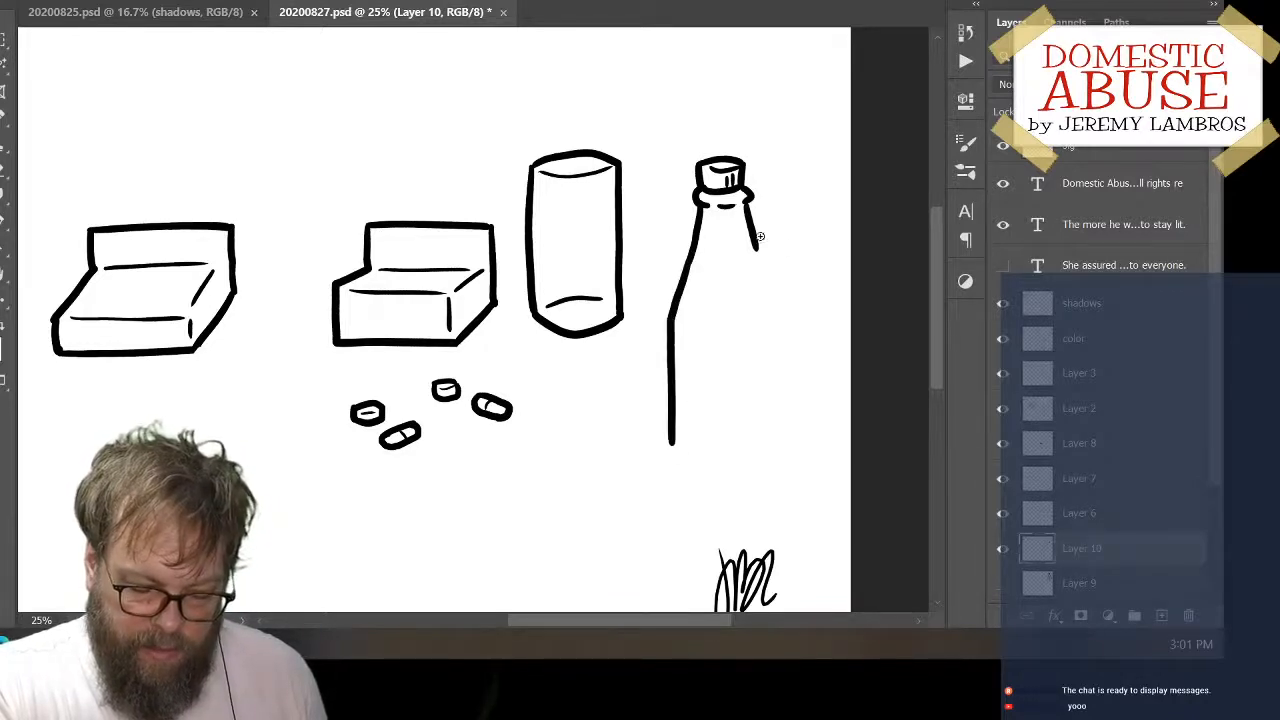
Ink the bottle's right shoulder and body side, redrawing the side until it runs straight down level with the left one
left_click_drag(755, 242, 772, 295)
key("ctrl+z")
mouse_move(754, 239)
left_mouse_down()
mouse_move(774, 293)
mouse_move(766, 430)
left_mouse_up()
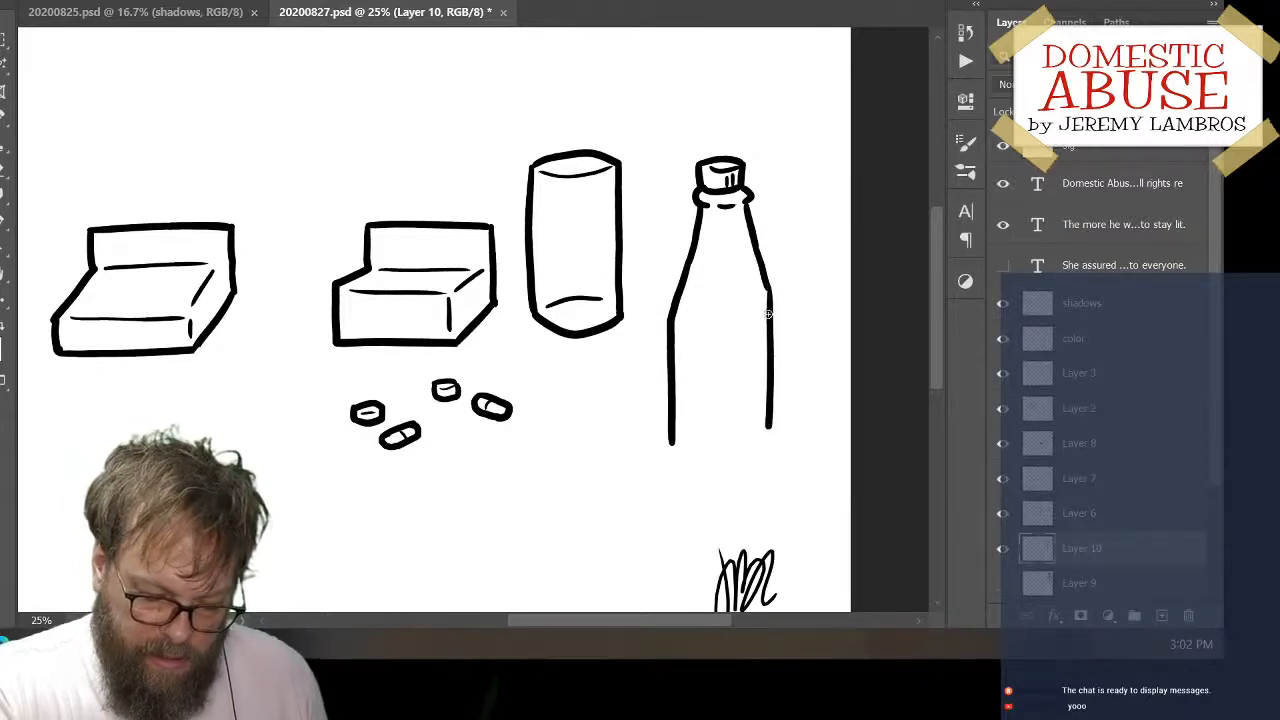
key("ctrl+z")
left_click_drag(768, 283, 769, 445)
key("ctrl+z")
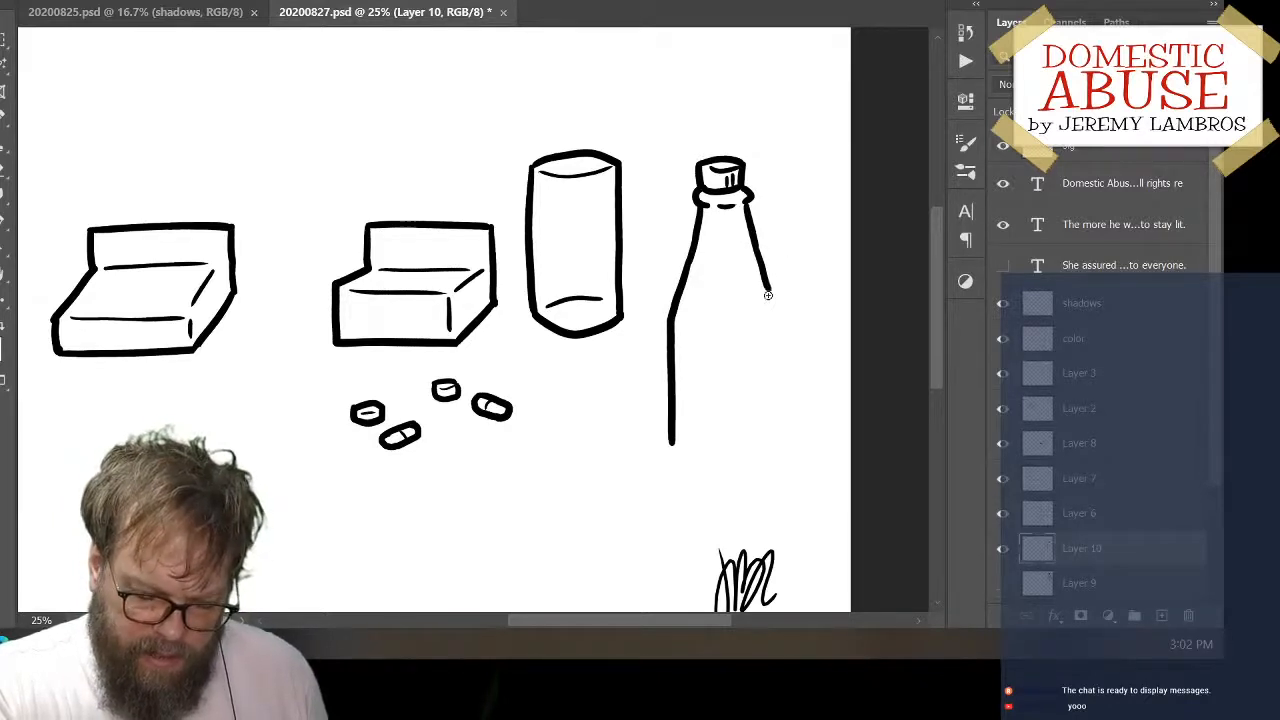
left_click_drag(768, 286, 768, 434)
key("ctrl+z")
left_click_drag(767, 290, 766, 438)
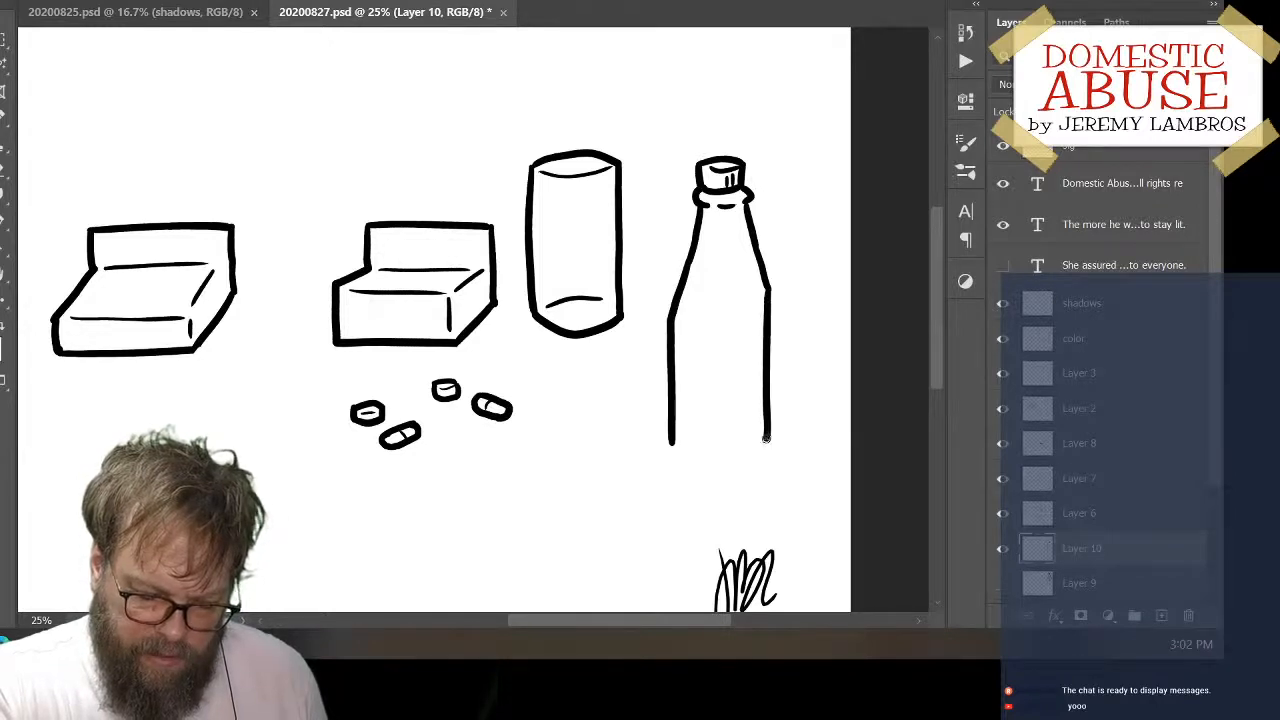
Close the bottle with a base, redrawing it until it is a smooth curve with rounded corners
mouse_move(671, 447)
left_mouse_down()
mouse_move(730, 445)
mouse_move(762, 440)
left_mouse_up()
key("ctrl+z")
mouse_move(668, 441)
left_mouse_down()
mouse_move(705, 455)
mouse_move(764, 438)
left_mouse_up()
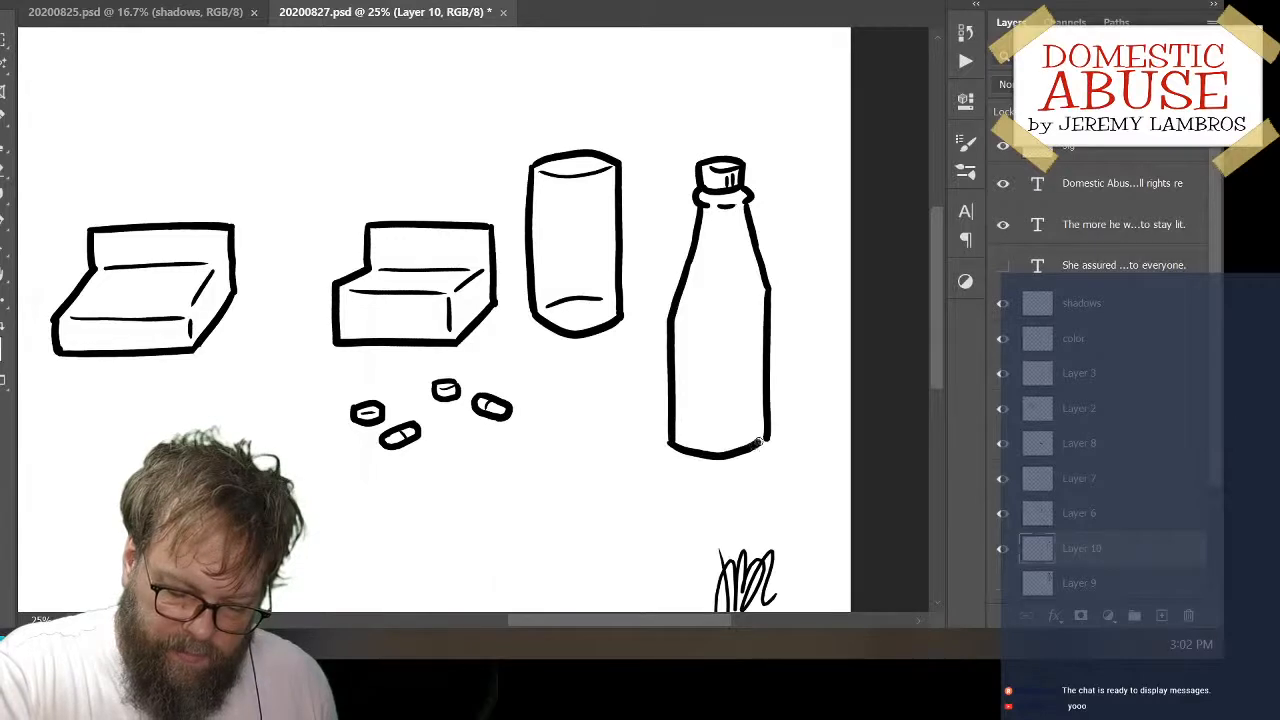
key("ctrl+z")
mouse_move(668, 441)
left_mouse_down()
mouse_move(729, 465)
mouse_move(760, 449)
mouse_move(772, 414)
left_mouse_up()
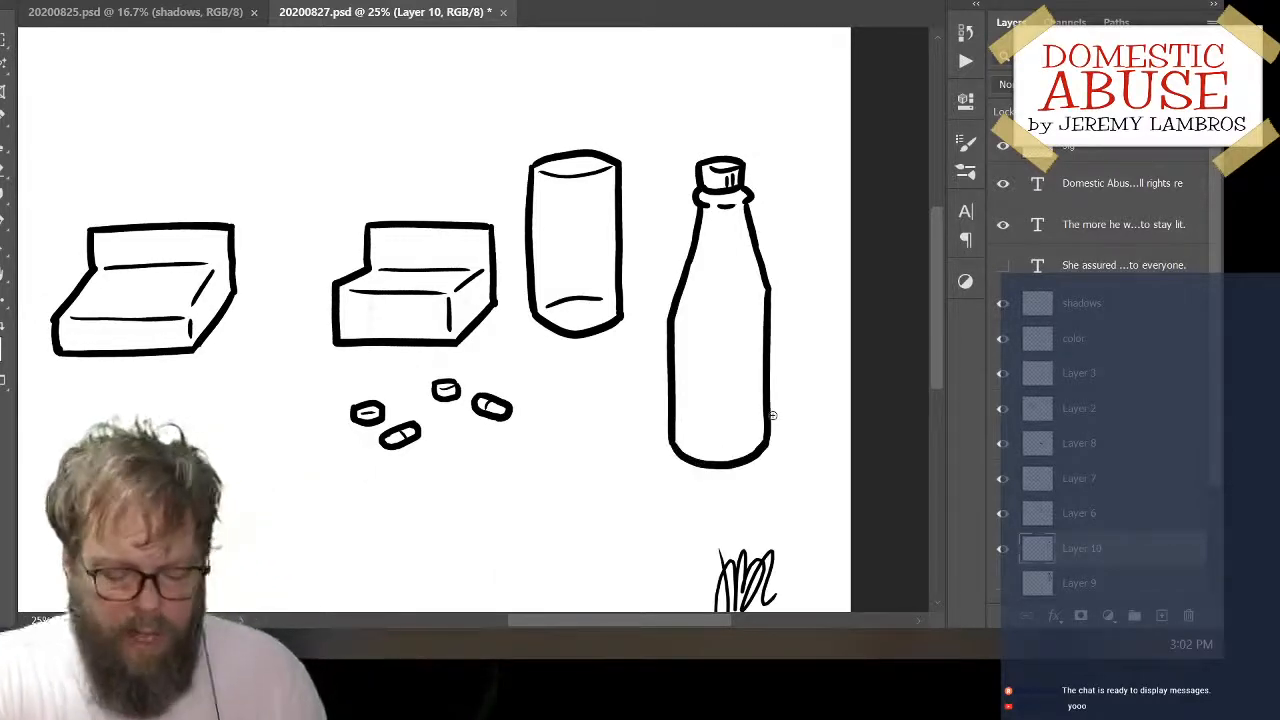
Erase the bottle's right shoulder and redraw it as a gentle curve from the collar to the body side
key("e")
mouse_move(762, 262)
left_mouse_down()
mouse_move(750, 209)
mouse_move(771, 294)
left_mouse_up()
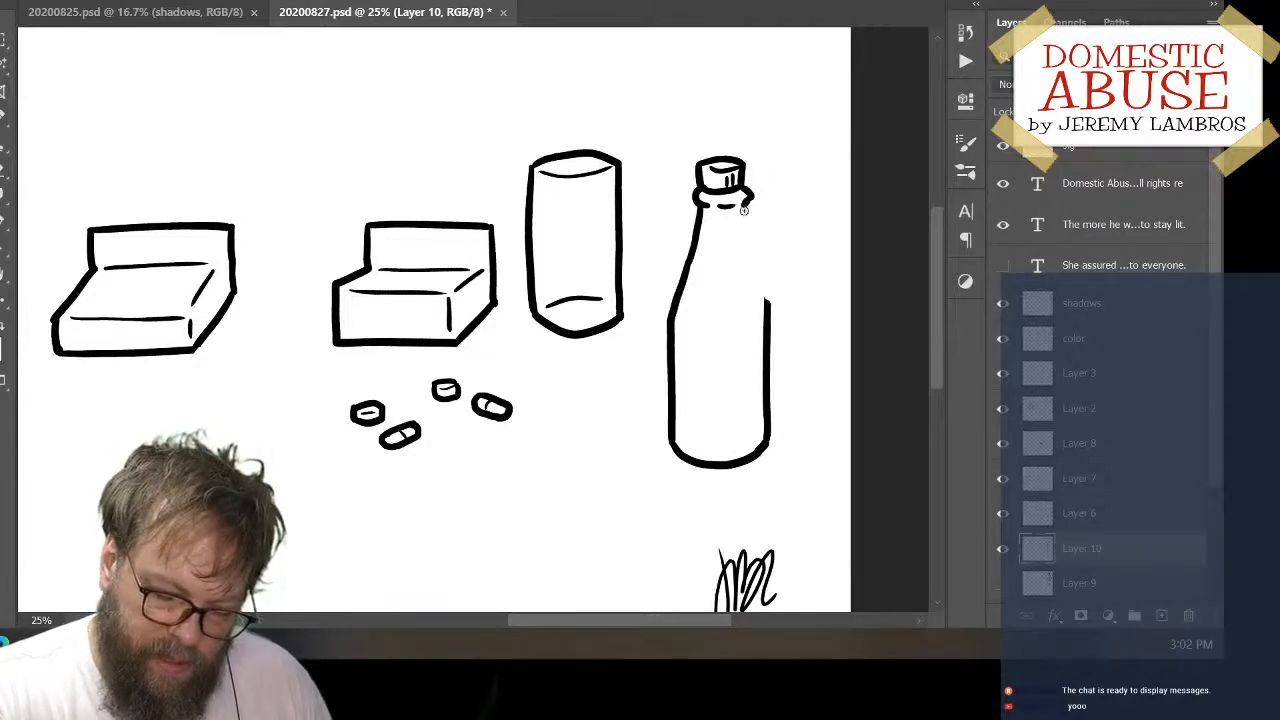
left_click_drag(745, 208, 758, 300)
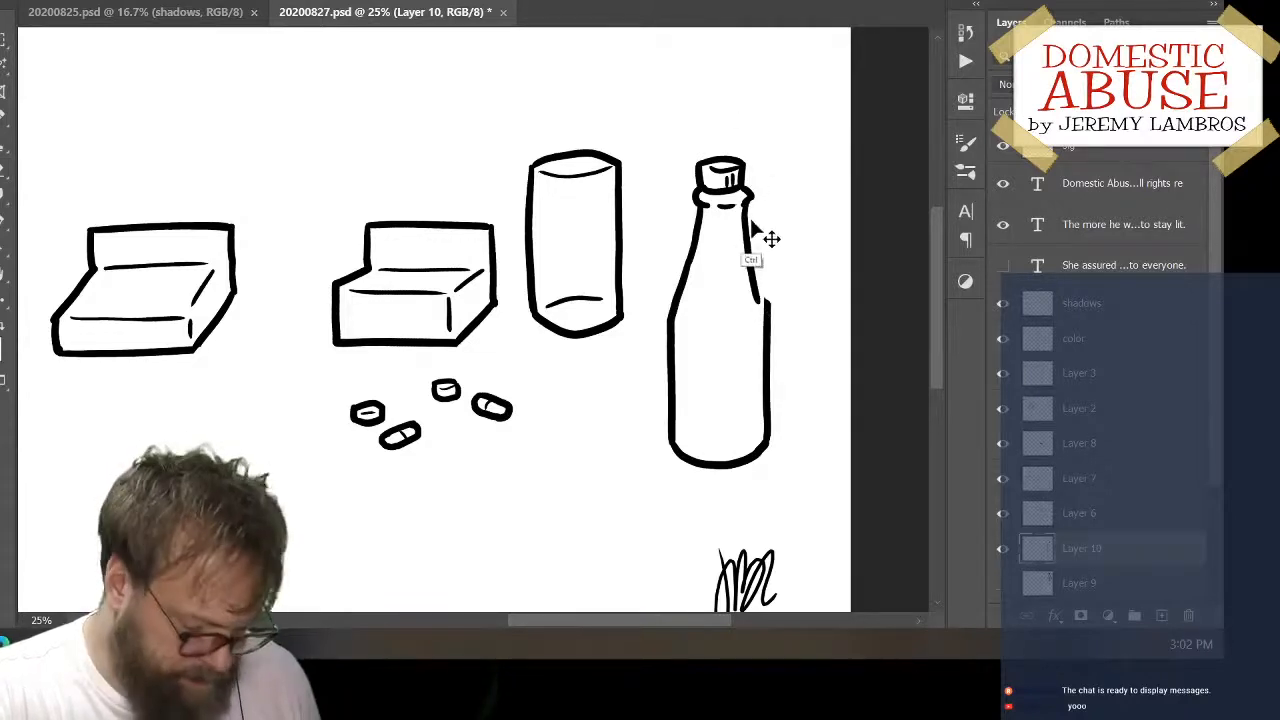
key("ctrl+z")
left_click_drag(746, 207, 769, 306)
key("ctrl+z")
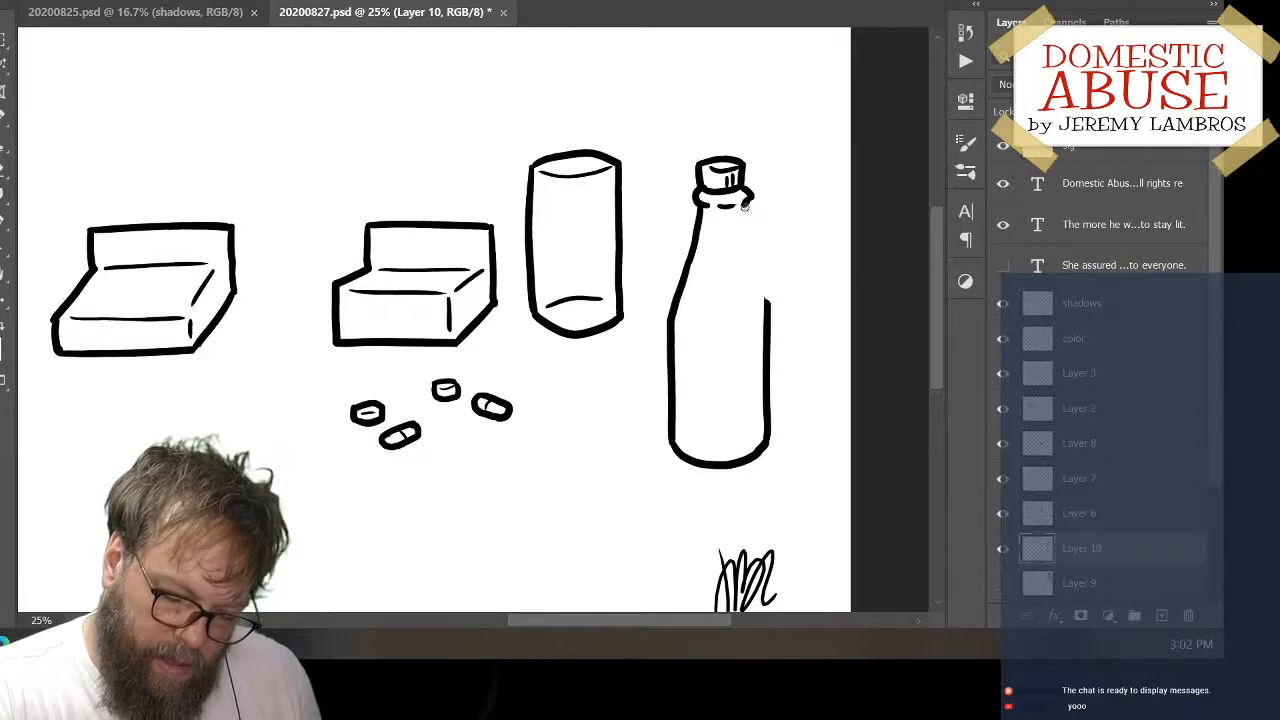
mouse_move(746, 206)
left_mouse_down()
mouse_move(767, 300)
mouse_move(768, 258)
left_mouse_up()
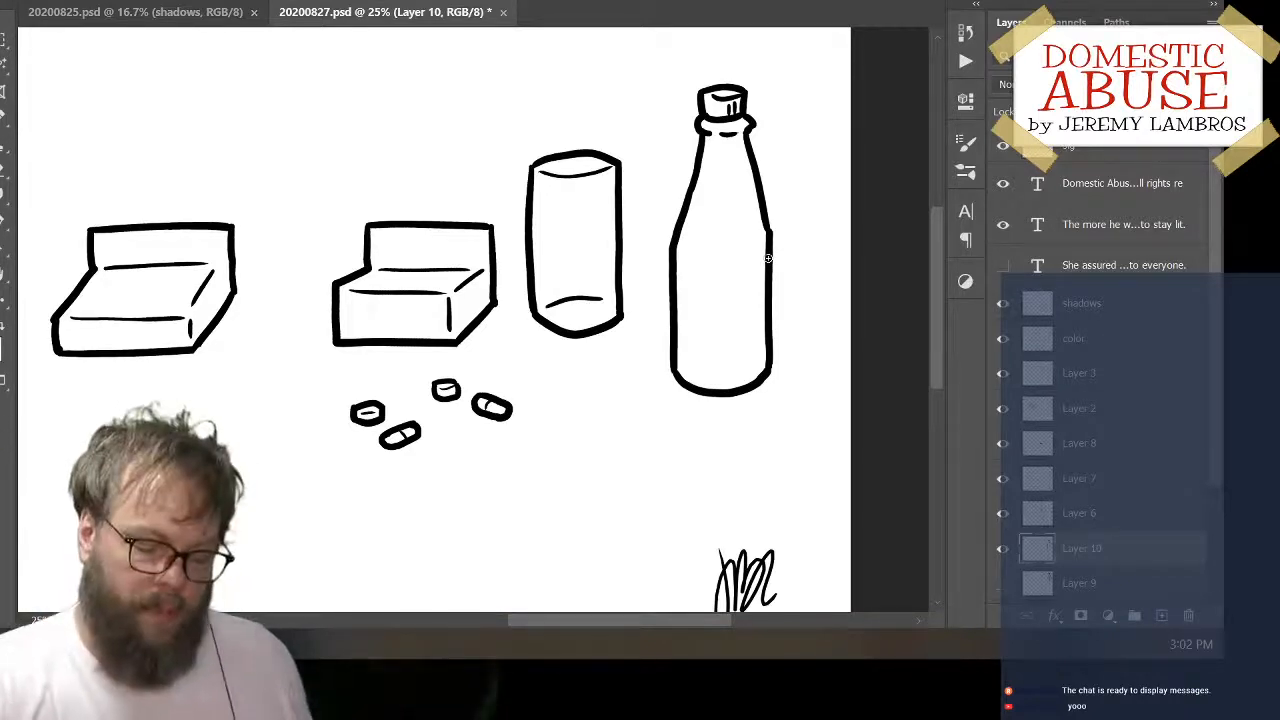
Move the bottle so it stands close beside the cylinder on its right, with its base slightly lower than the cylinder's
mouse_move(781, 296)
left_mouse_down()
mouse_move(817, 270)
mouse_move(777, 311)
mouse_move(817, 309)
left_mouse_up()
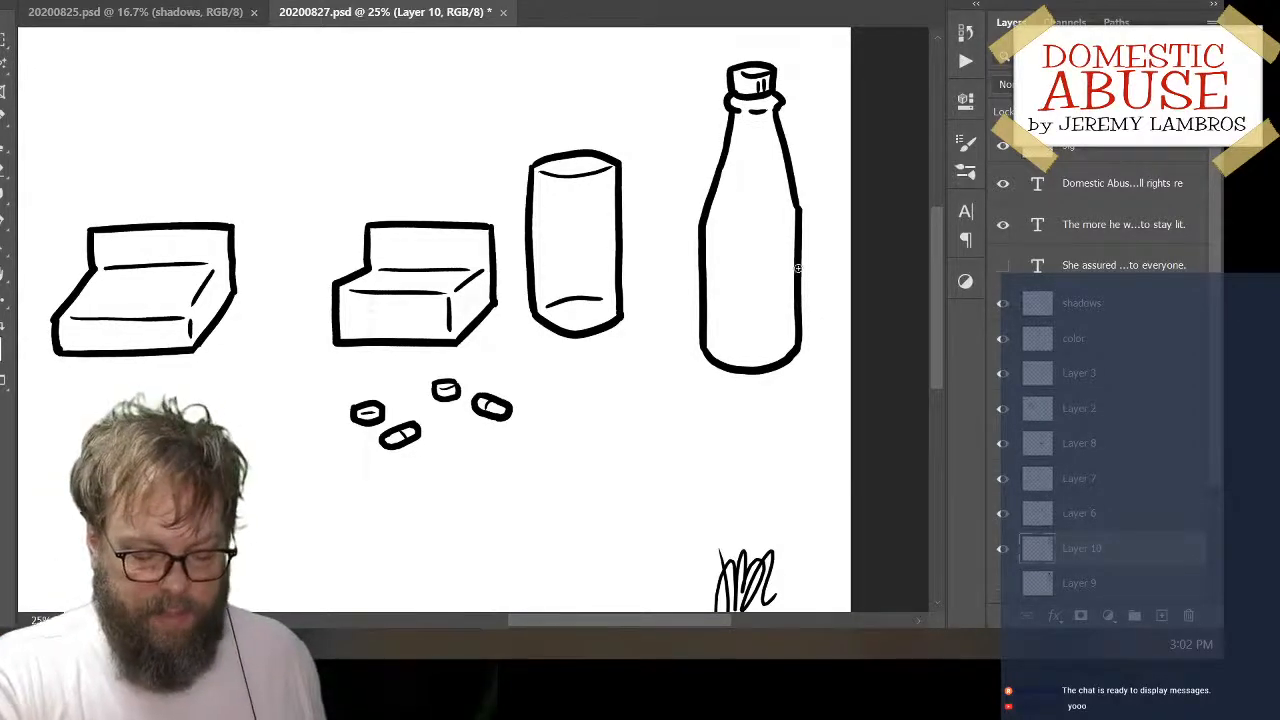
left_click_drag(807, 266, 748, 262)
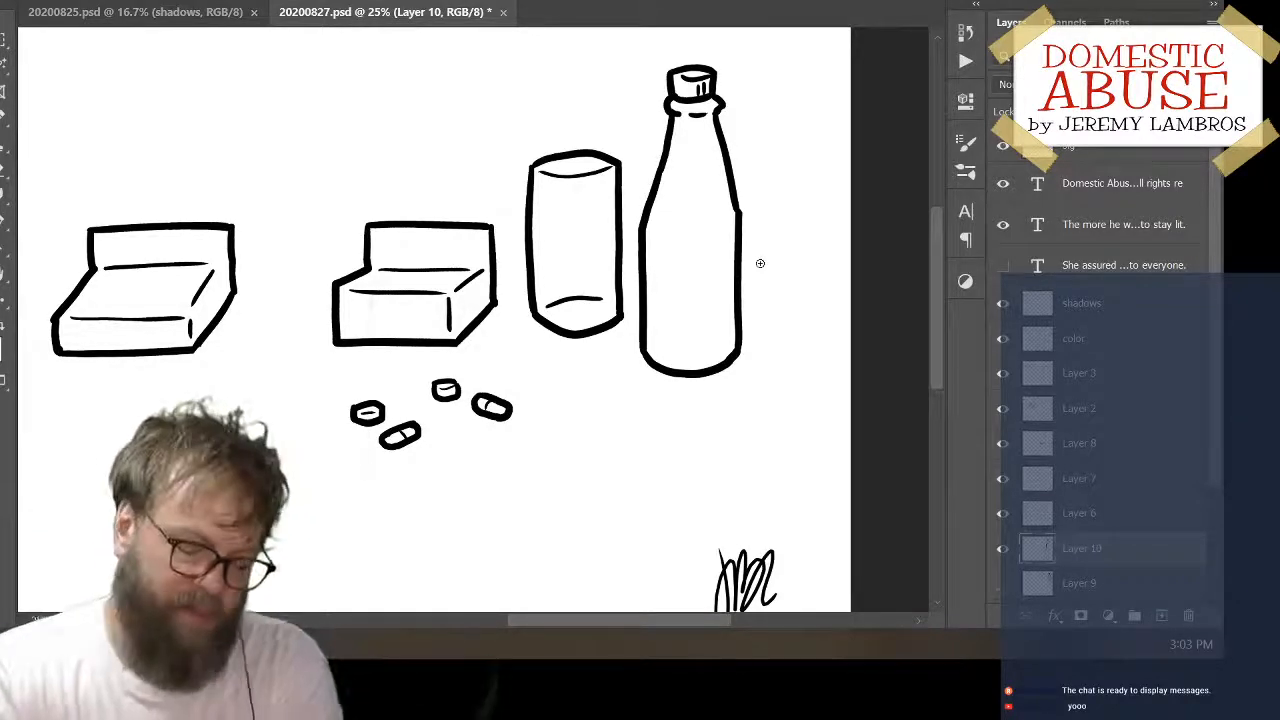
key("space")
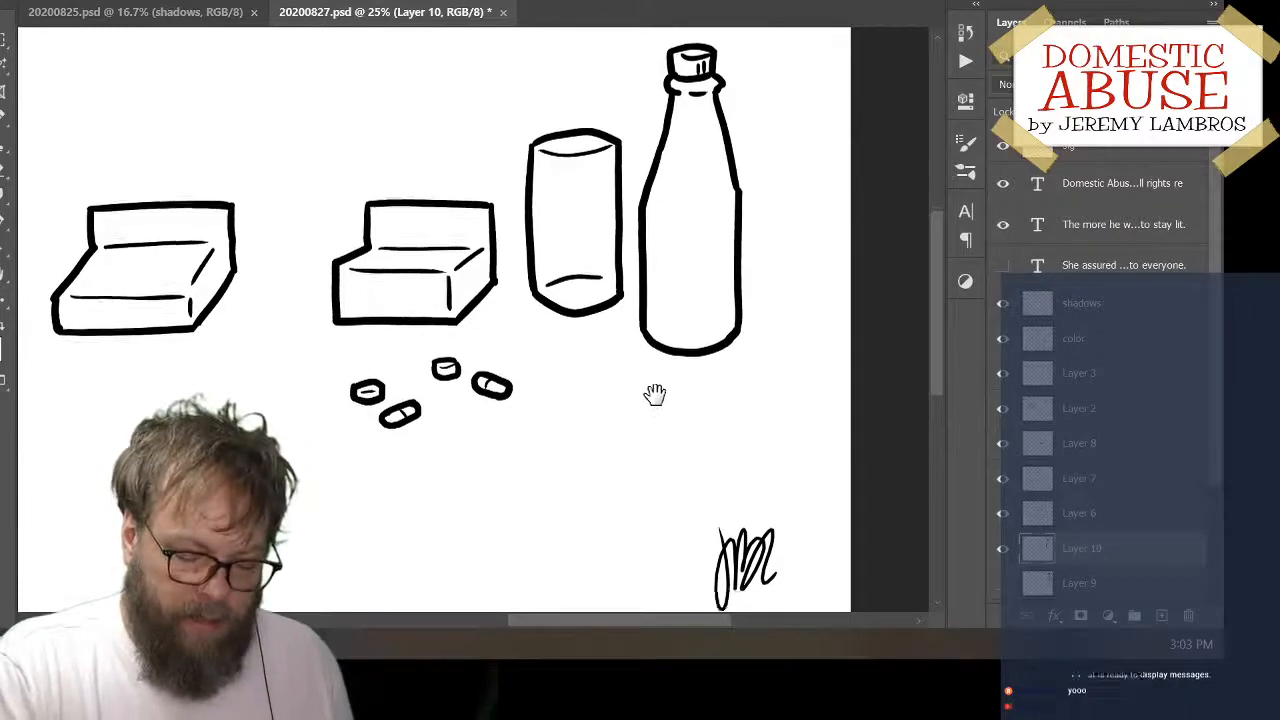
left_click_drag(654, 394, 763, 437)
mouse_move(485, 447)
left_mouse_down()
mouse_move(443, 420)
mouse_move(392, 412)
left_mouse_up()
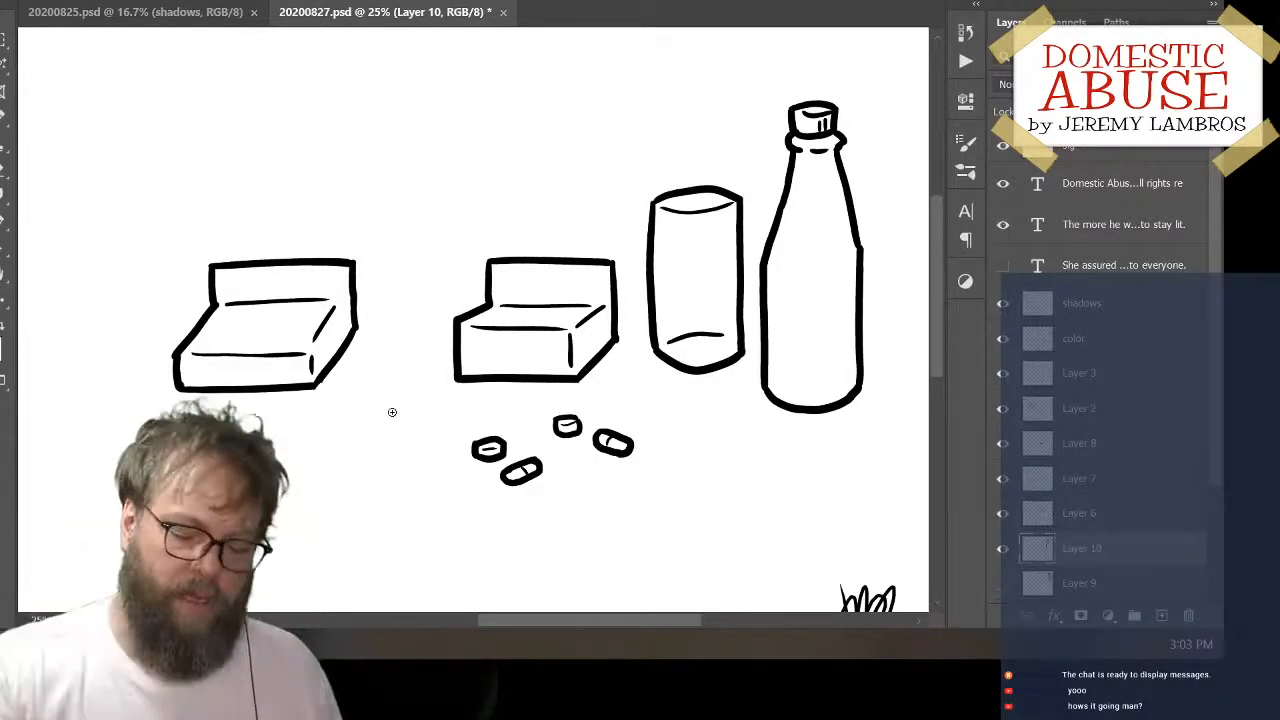
left_click_drag(540, 503, 596, 473)
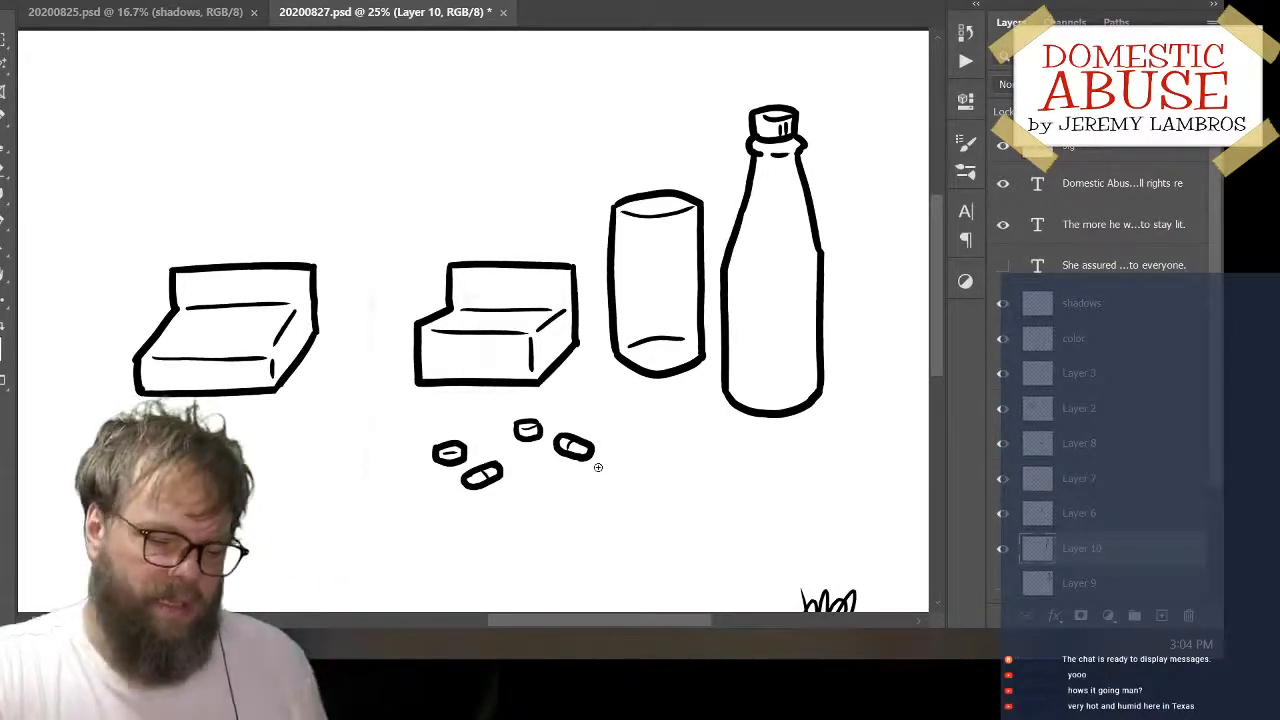
mouse_move(820, 358)
left_mouse_down()
mouse_move(866, 319)
mouse_move(828, 336)
left_mouse_up()
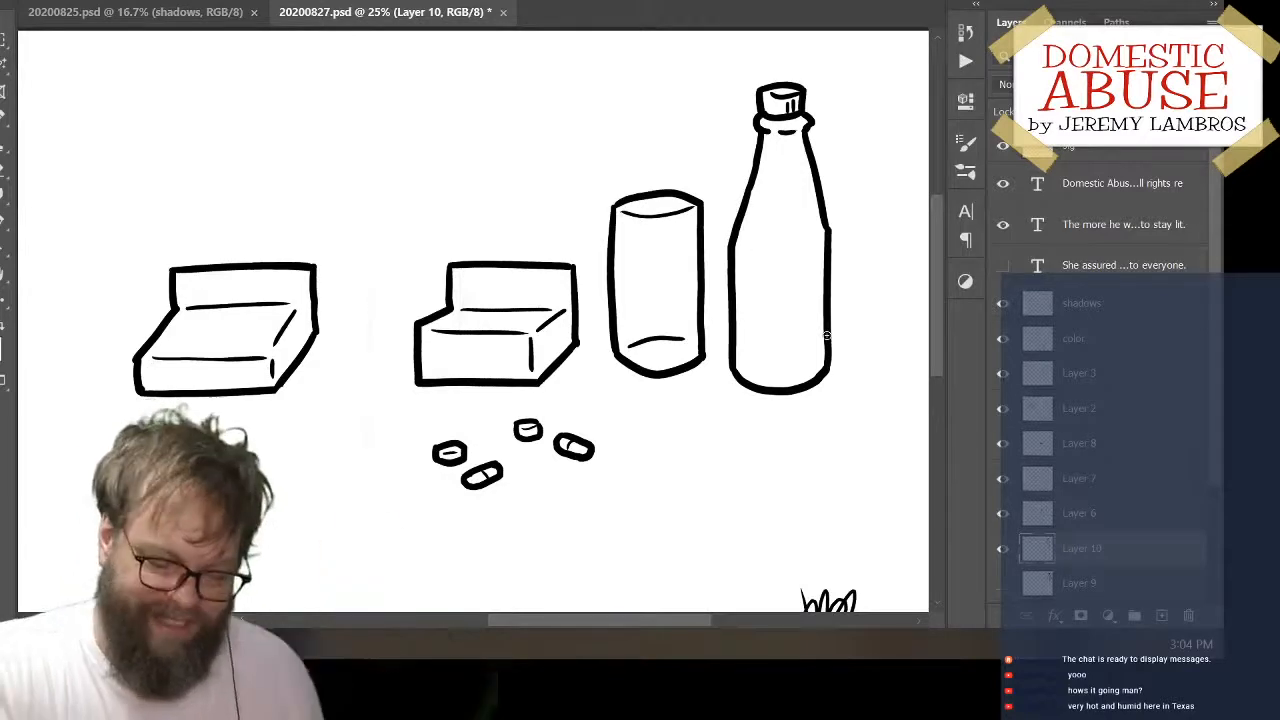
mouse_move(826, 298)
left_mouse_down()
mouse_move(859, 284)
mouse_move(812, 292)
left_mouse_up()
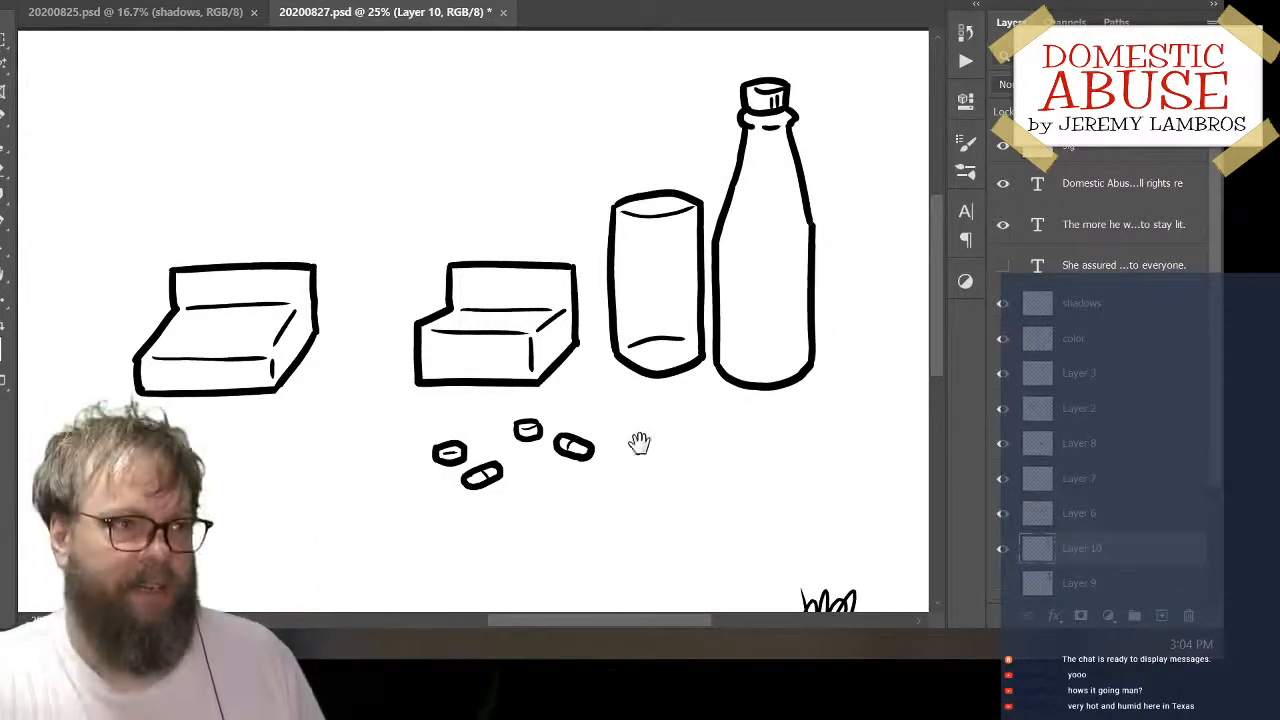
mouse_move(677, 451)
left_mouse_down()
mouse_move(700, 430)
mouse_move(603, 446)
mouse_move(734, 403)
mouse_move(874, 383)
mouse_move(900, 416)
left_mouse_up()
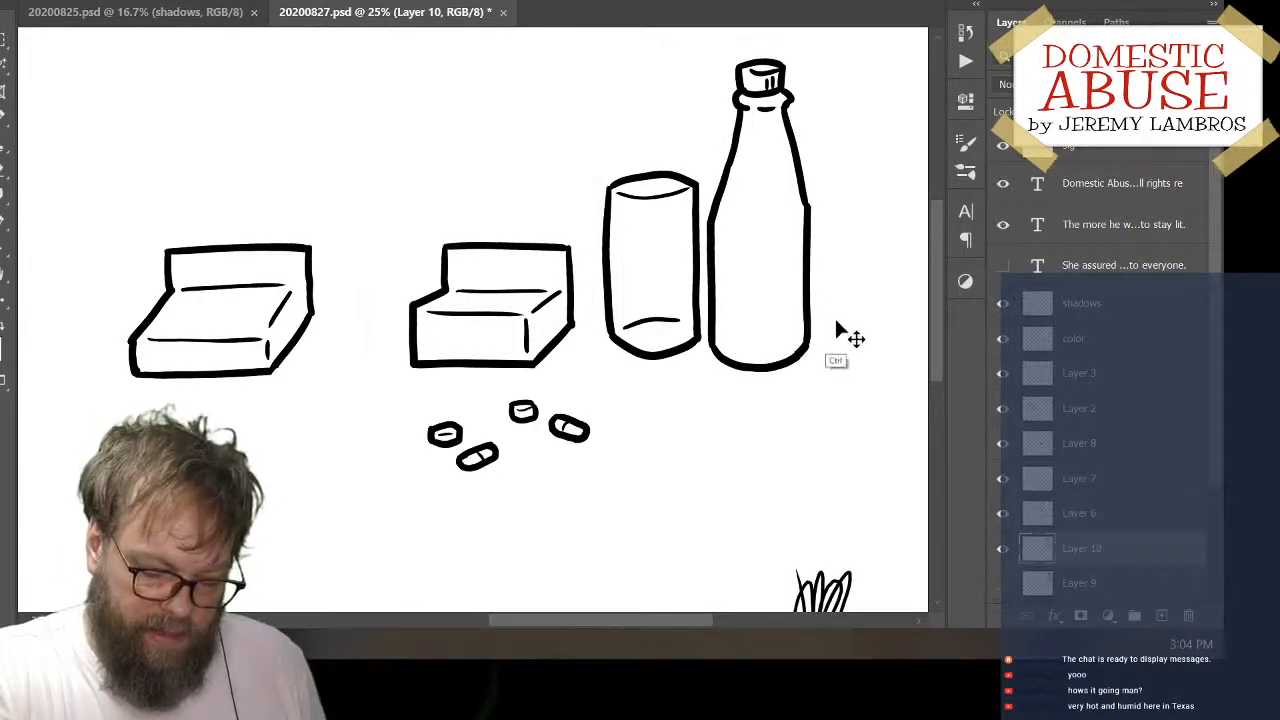
mouse_move(811, 343)
left_mouse_down()
mouse_move(826, 374)
mouse_move(817, 349)
left_mouse_up()
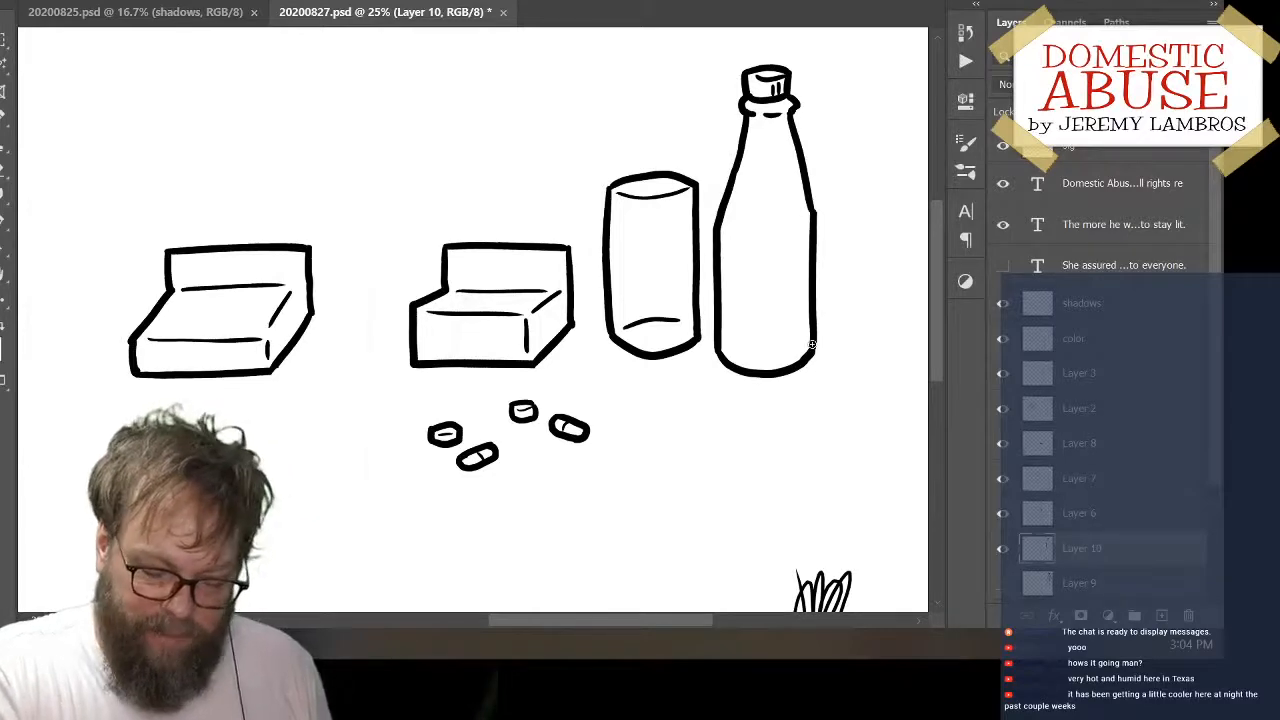
mouse_move(818, 268)
left_mouse_down()
mouse_move(851, 262)
mouse_move(811, 283)
left_mouse_up()
Move the box next to the cylinder up and slightly right, closer to the cylinder
left_click_drag(762, 423, 837, 340)
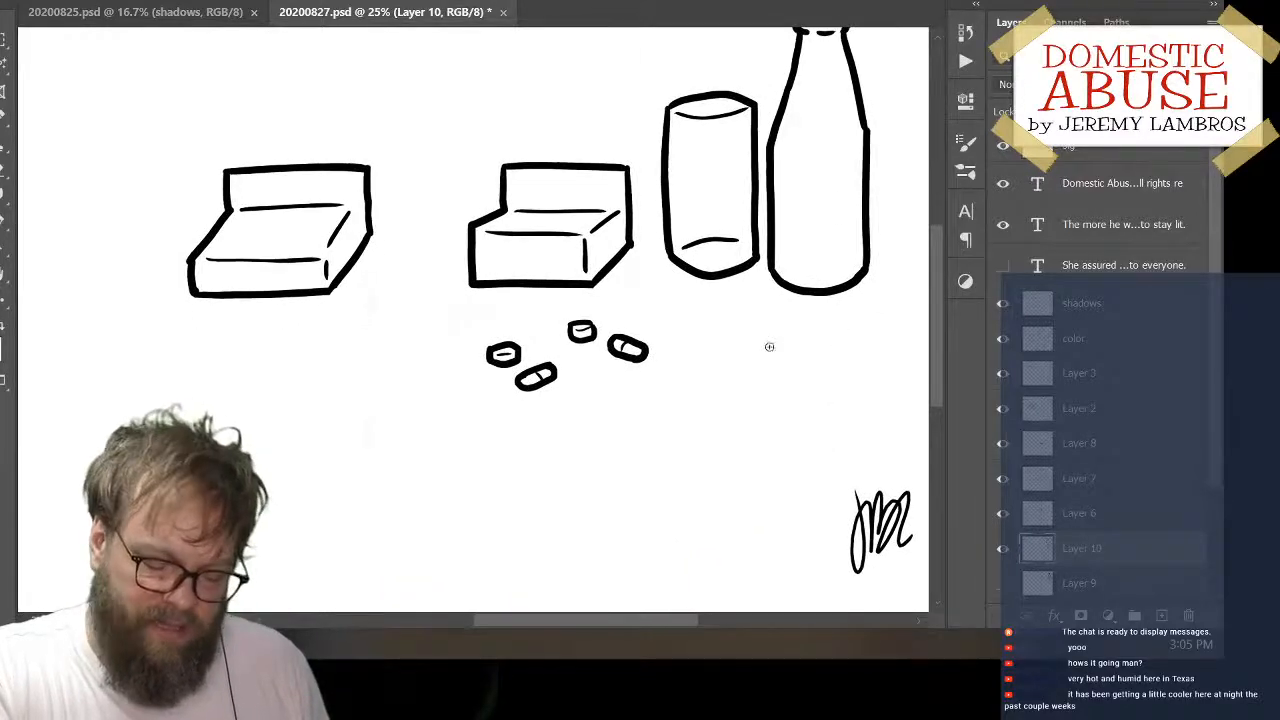
left_click_drag(738, 366, 720, 477)
left_click_drag(641, 395, 719, 405)
left_click_drag(693, 343, 708, 282)
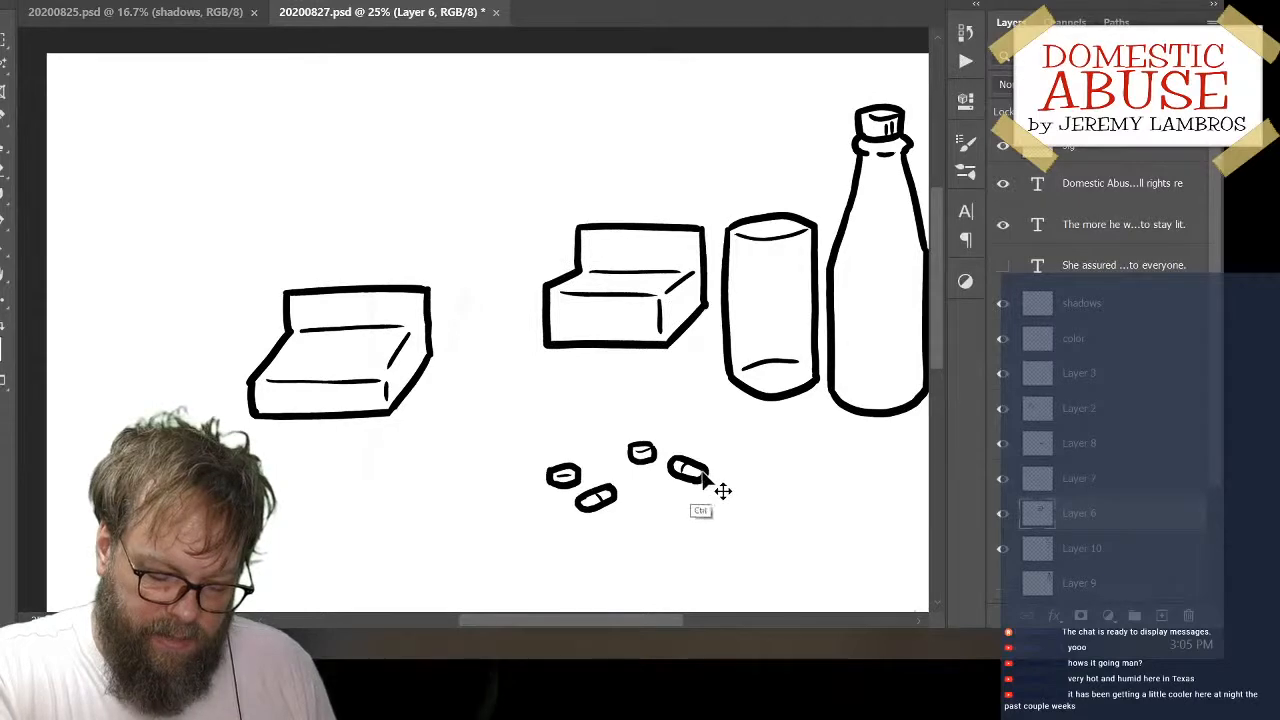
Move the upper tablet and capsule pair up and left above the other two pills, and shift the bottle slightly right and down
left_click_drag(709, 487, 616, 448)
left_click_drag(736, 466, 600, 443)
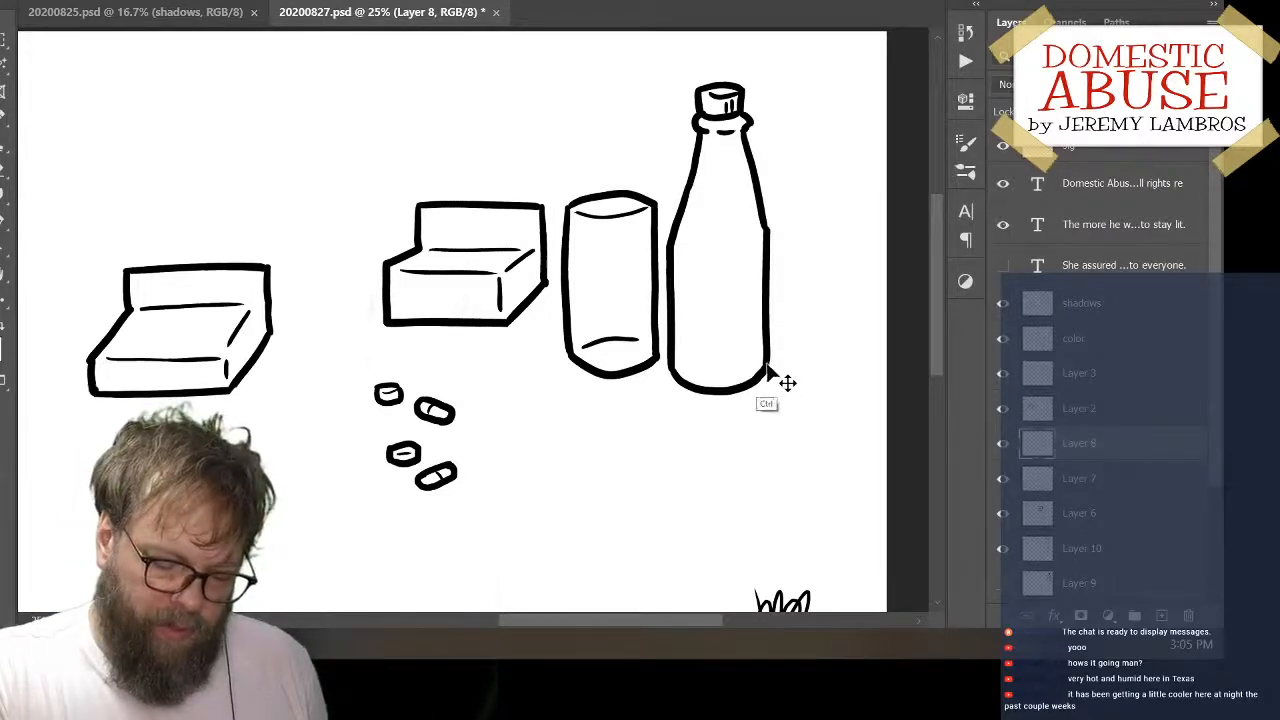
mouse_move(765, 372)
left_mouse_down()
mouse_move(803, 370)
mouse_move(772, 378)
mouse_move(768, 365)
left_mouse_up()
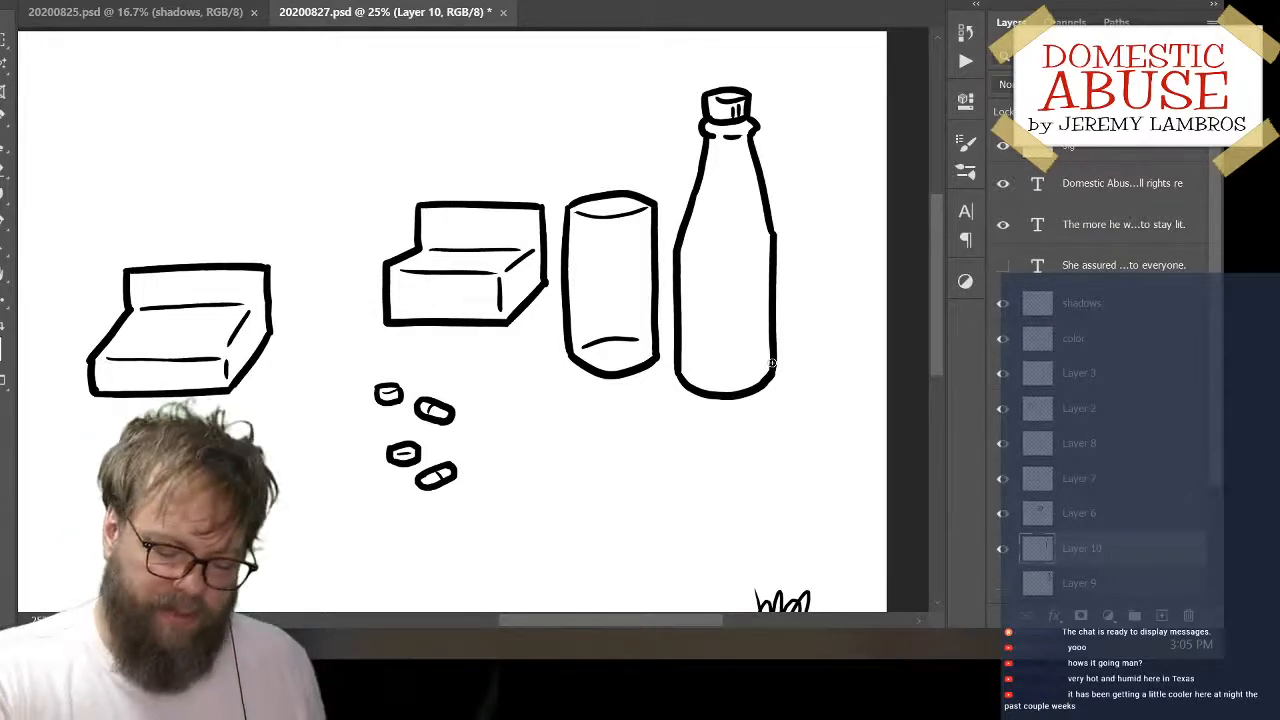
Move the cylinder up so its base sits slightly above the base of the adjacent box
left_click_drag(652, 356, 650, 265)
left_click(650, 266, "ctrl")
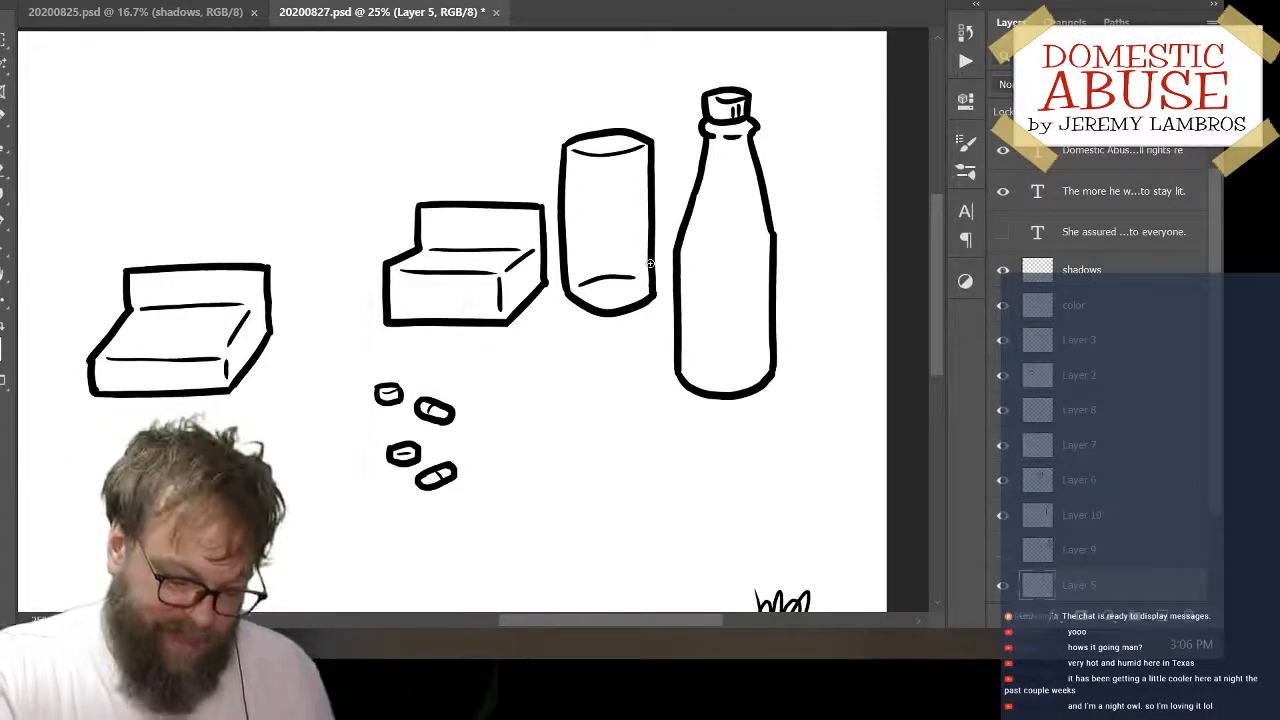
Move the separate box on Layer 2 up and left, into the upper left part of the panel away from the other objects
mouse_move(626, 431)
left_mouse_down()
mouse_move(754, 423)
mouse_move(766, 389)
left_mouse_up()
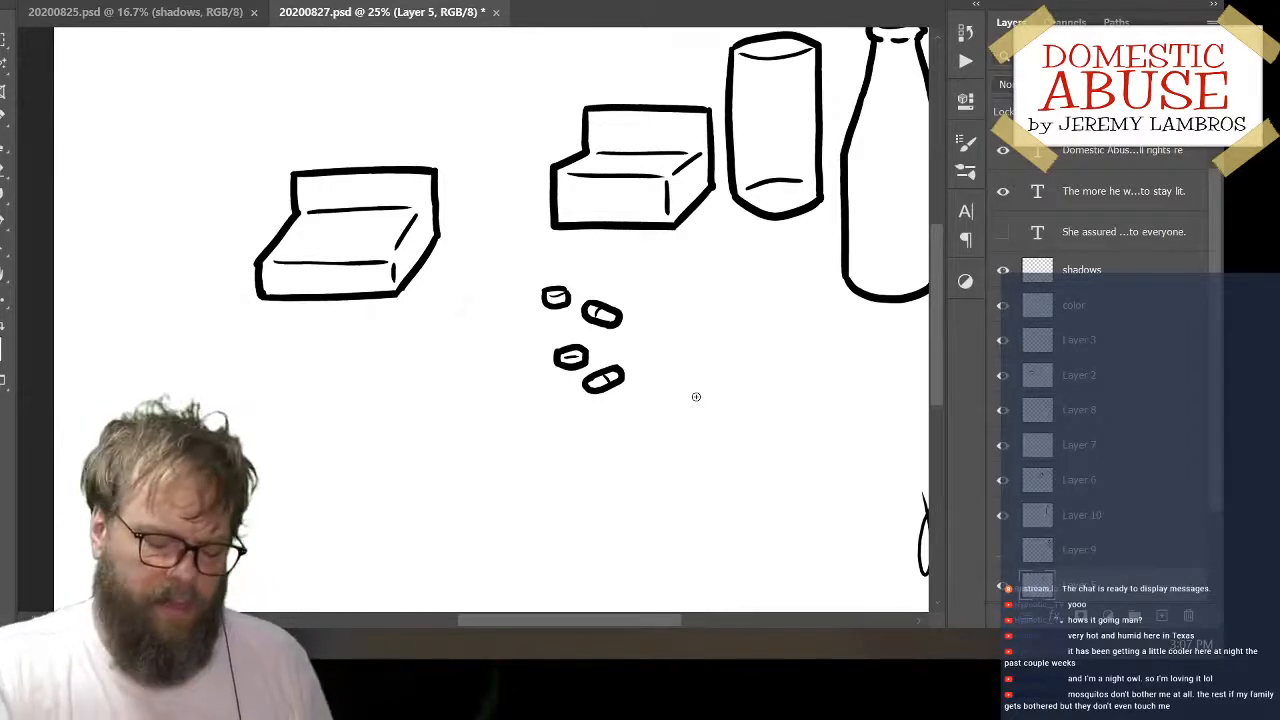
left_click_drag(771, 423, 713, 487)
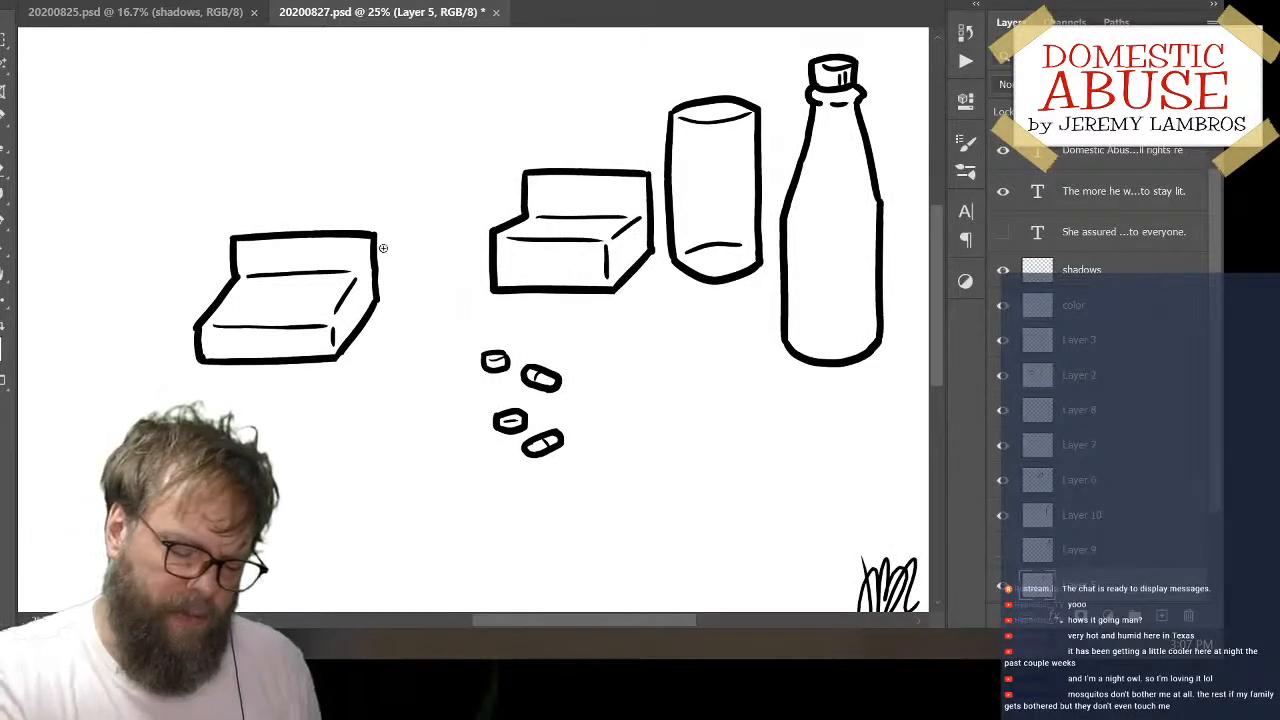
mouse_move(389, 280)
left_mouse_down()
mouse_move(464, 145)
mouse_move(447, 156)
left_mouse_up()
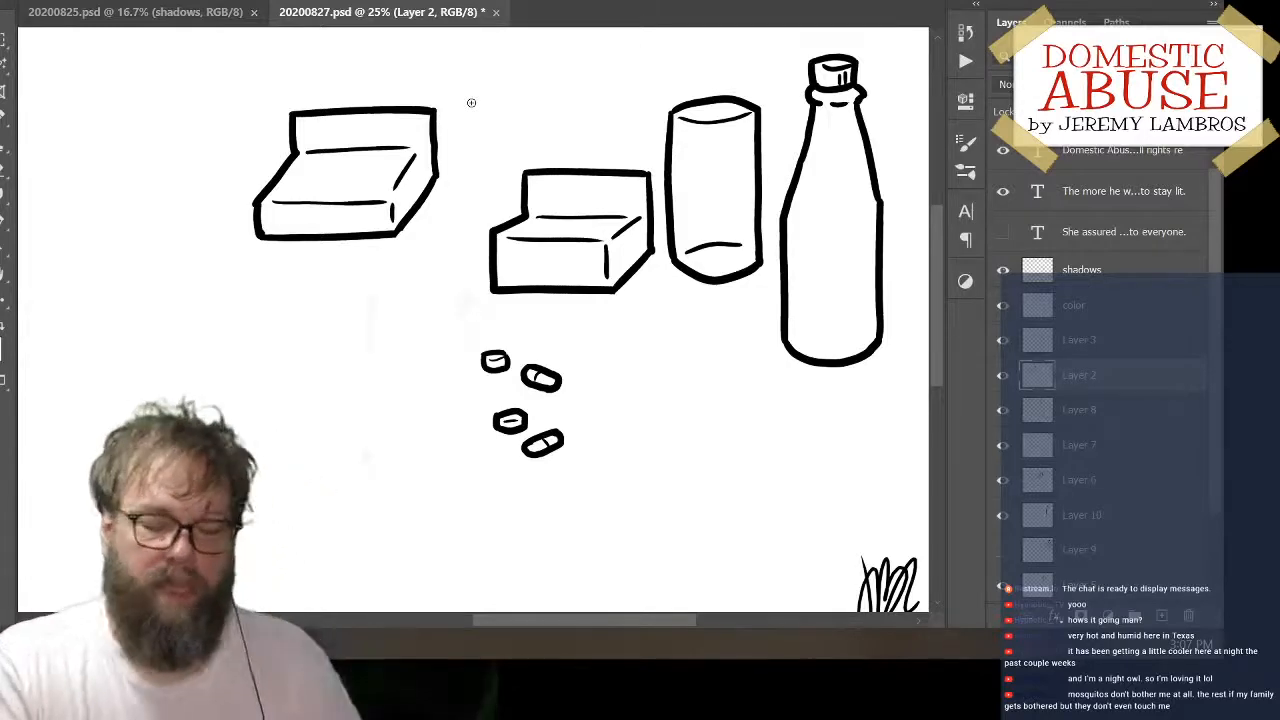
mouse_move(680, 375)
left_mouse_down()
mouse_move(480, 486)
mouse_move(753, 383)
mouse_move(686, 379)
left_mouse_up()
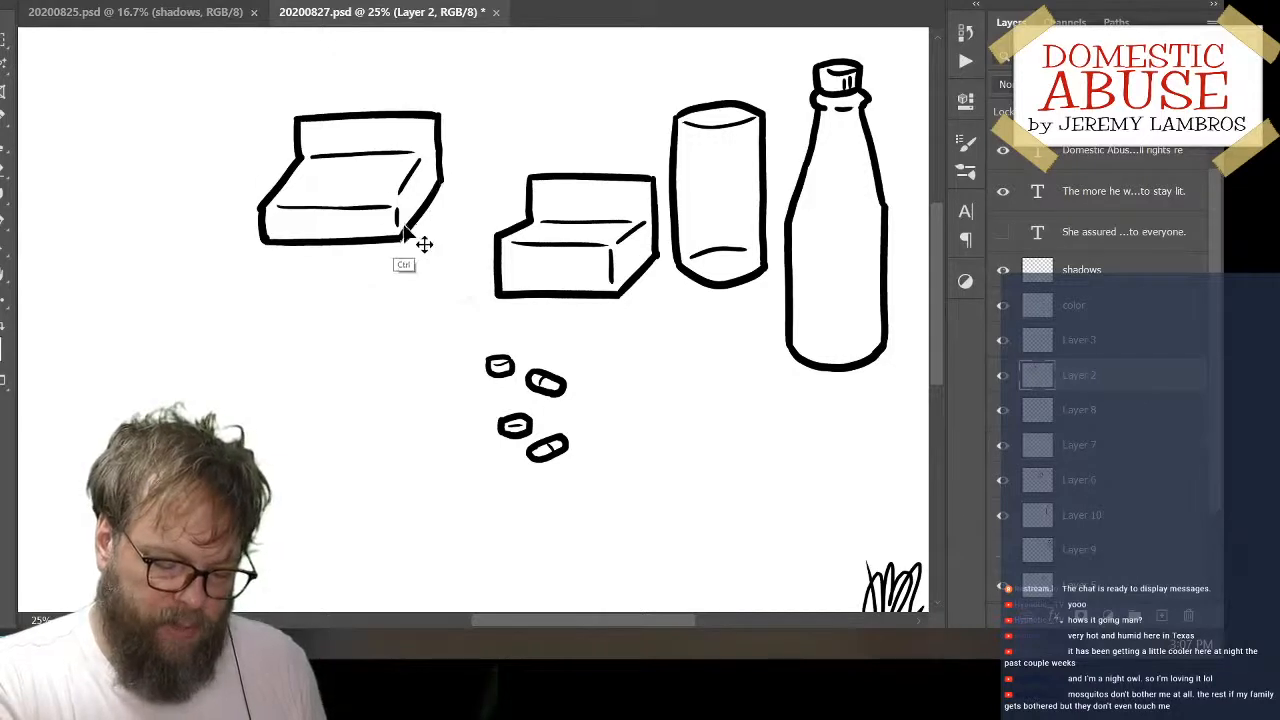
left_click_drag(330, 250, 255, 210)
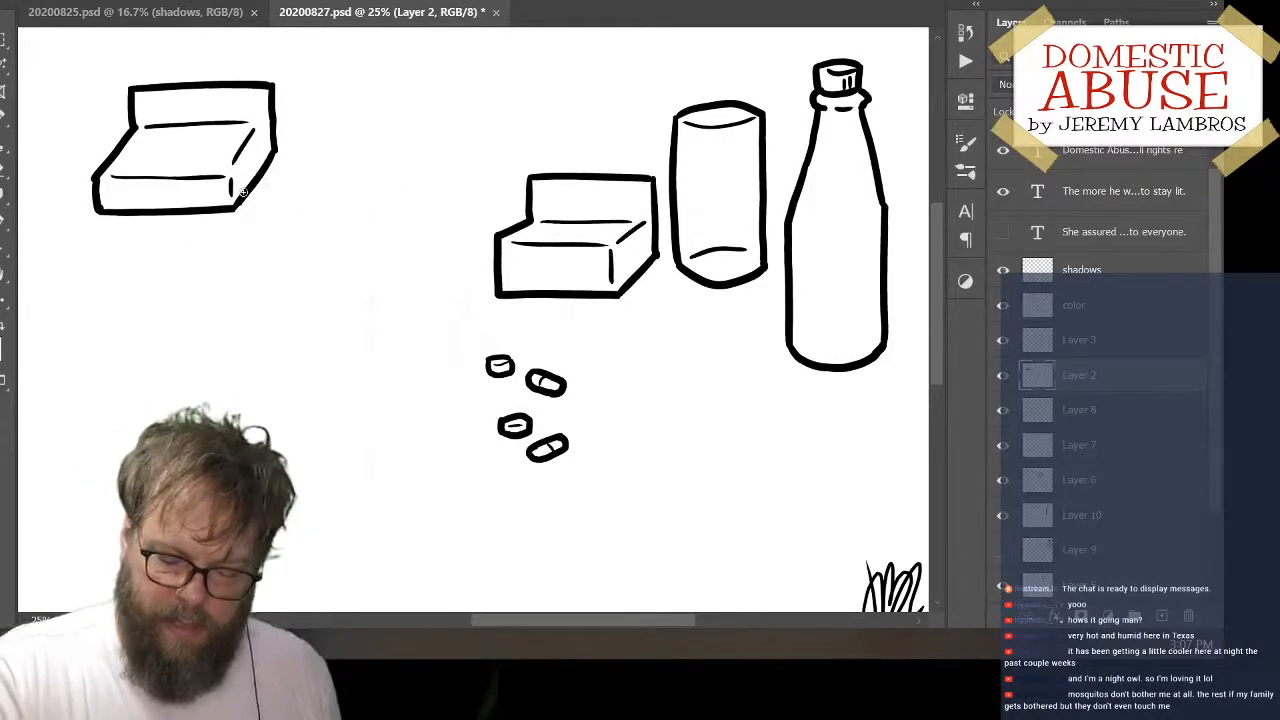
Hide Layer 2 with the separate box and save the document
left_click(1010, 380)
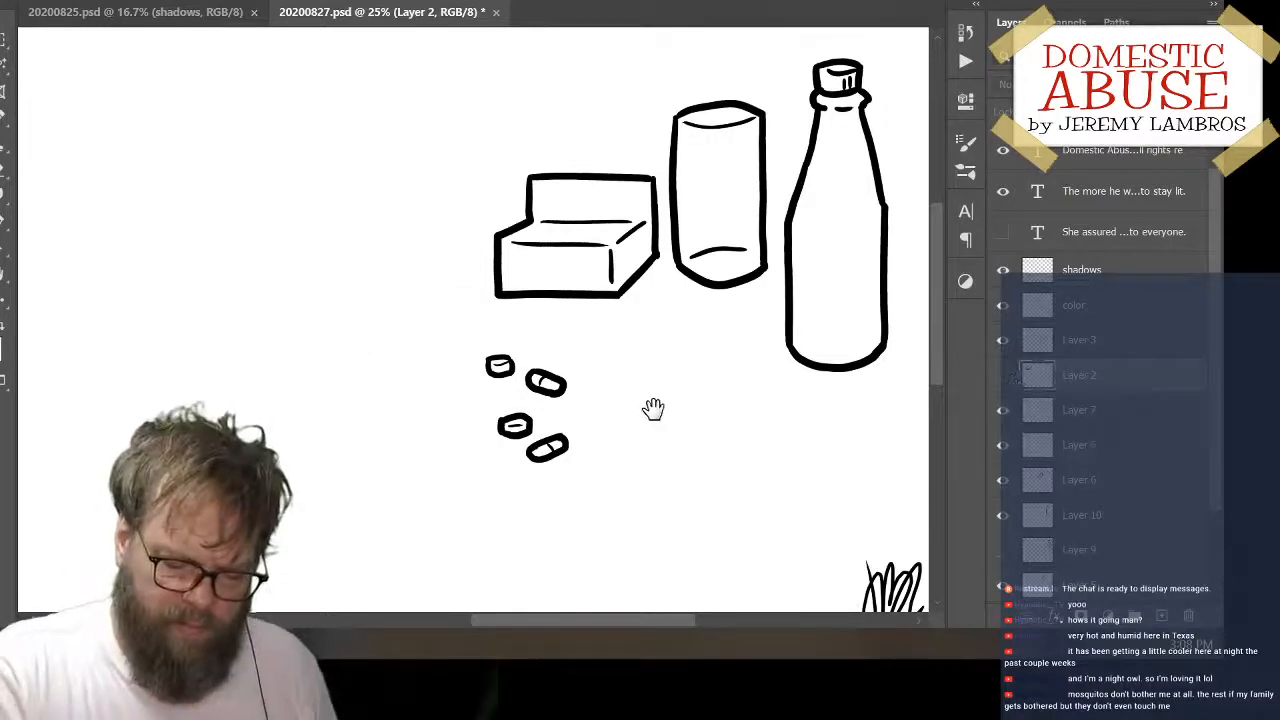
left_click_drag(651, 409, 615, 434)
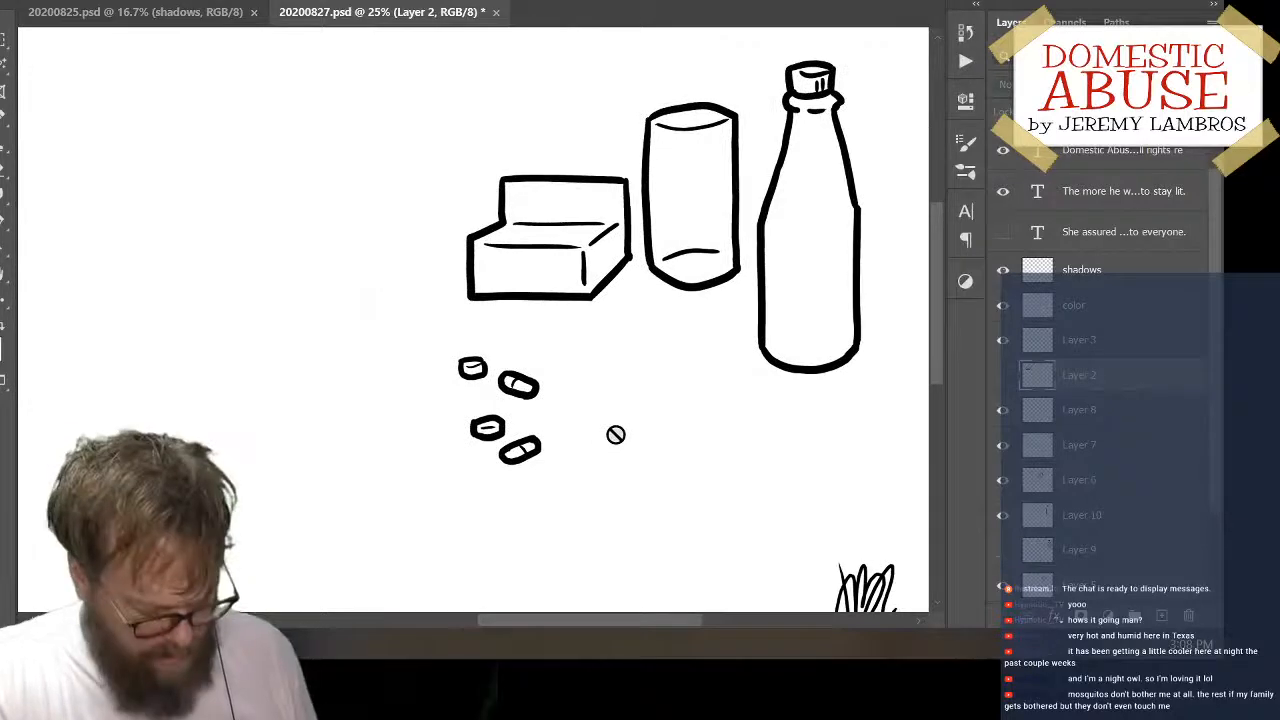
key("ctrl+s")
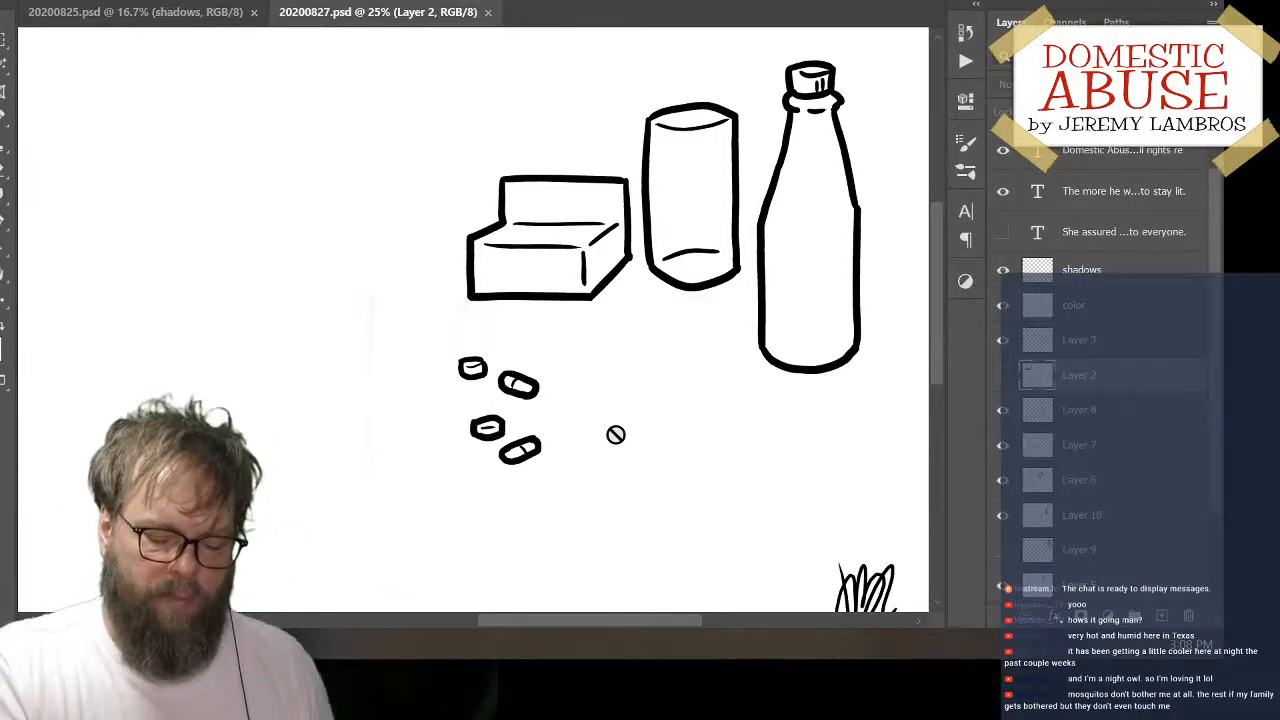
Move the bottle from beside the cylinder to the other side of the box, leaving a gap between them
key("space")
mouse_move(674, 433)
left_mouse_down()
mouse_move(491, 480)
mouse_move(695, 428)
mouse_move(660, 471)
mouse_move(725, 438)
left_mouse_up()
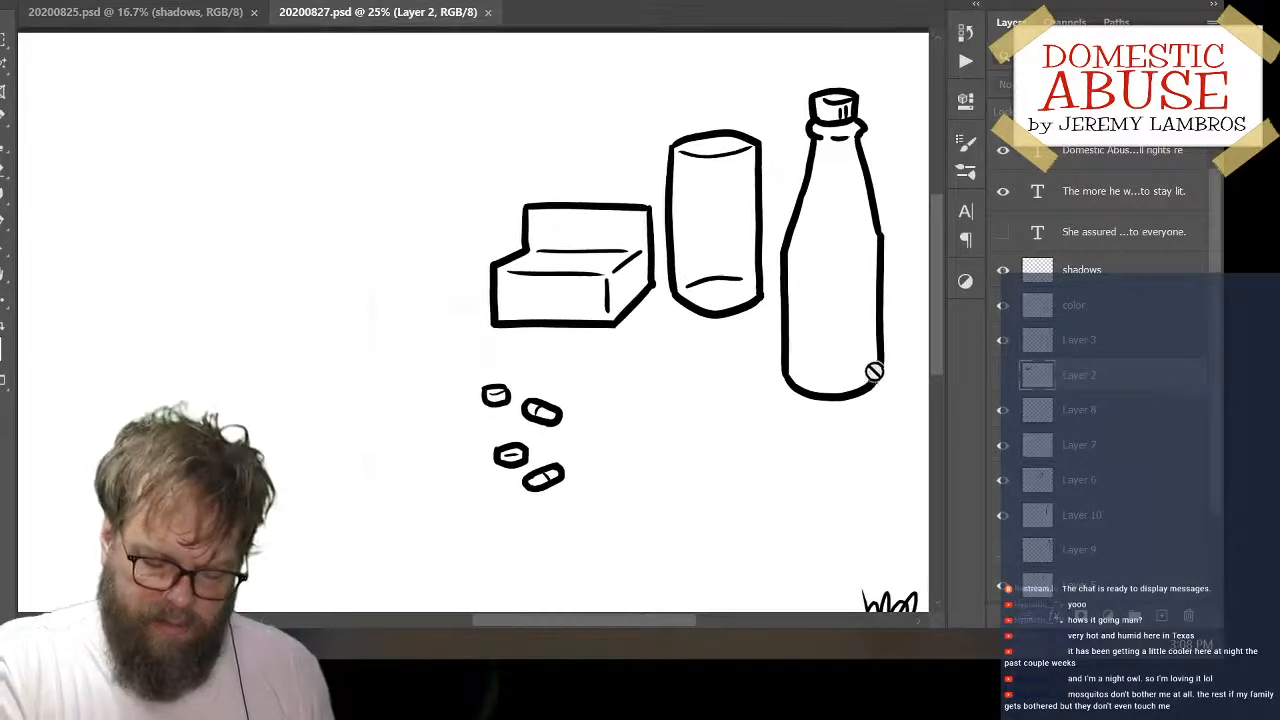
left_click_drag(876, 398, 432, 380)
Raise the cylinder beside the box and nudge the bottle slightly closer to the box
left_click_drag(780, 366, 675, 403)
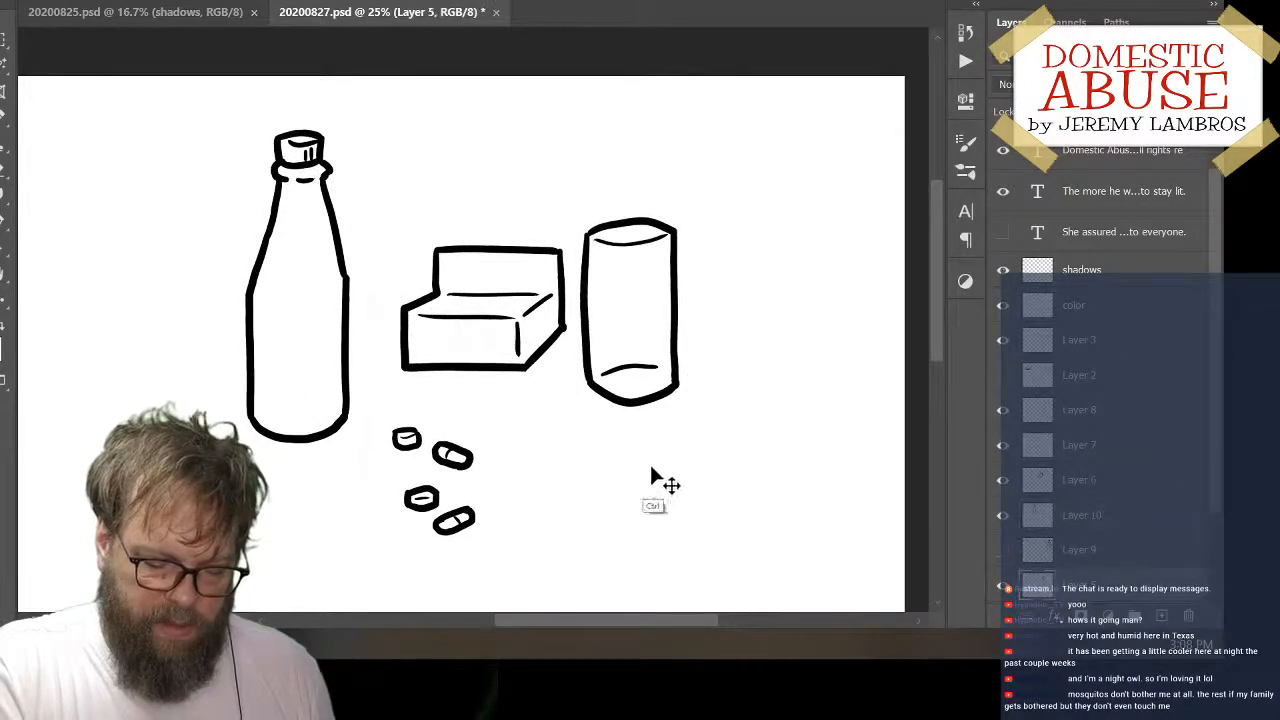
mouse_move(609, 483)
left_mouse_down()
mouse_move(720, 447)
mouse_move(698, 445)
left_mouse_up()
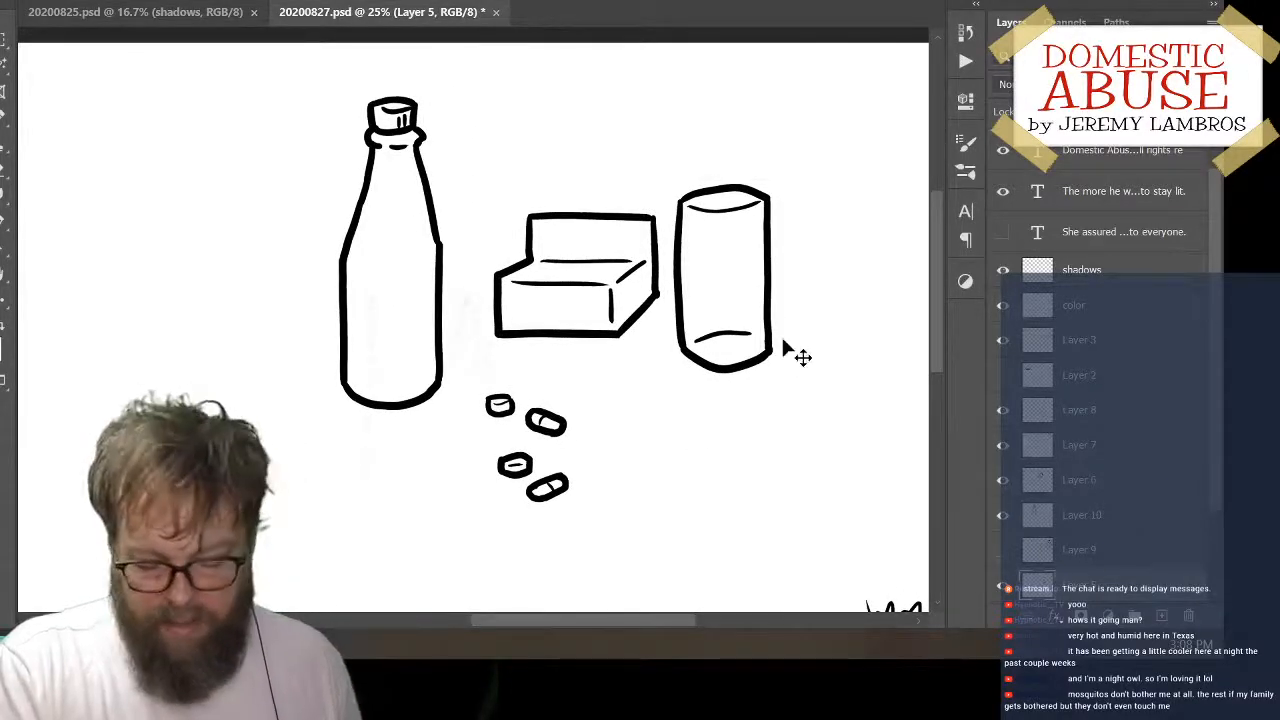
mouse_move(768, 290)
left_mouse_down()
mouse_move(798, 267)
mouse_move(774, 256)
left_mouse_up()
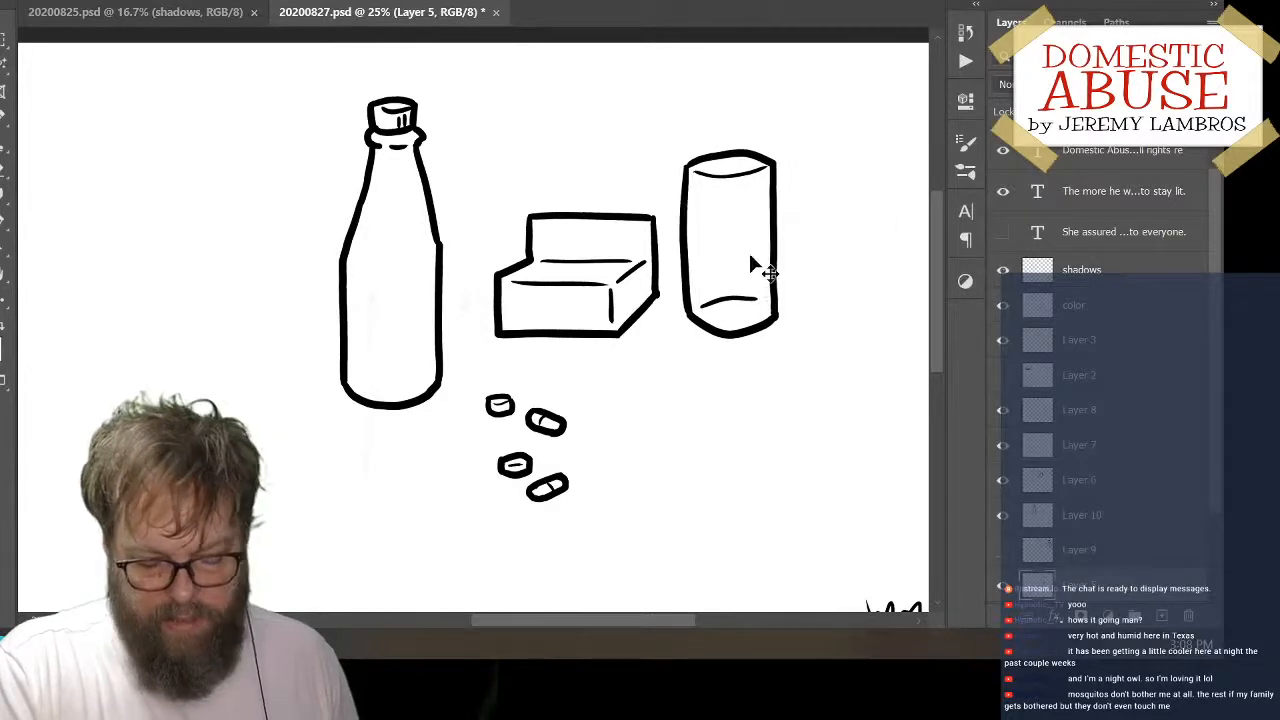
mouse_move(440, 295)
left_mouse_down()
mouse_move(500, 272)
mouse_move(465, 292)
mouse_move(332, 311)
mouse_move(465, 300)
mouse_move(462, 314)
left_mouse_up()
left_click_drag(820, 366, 694, 411)
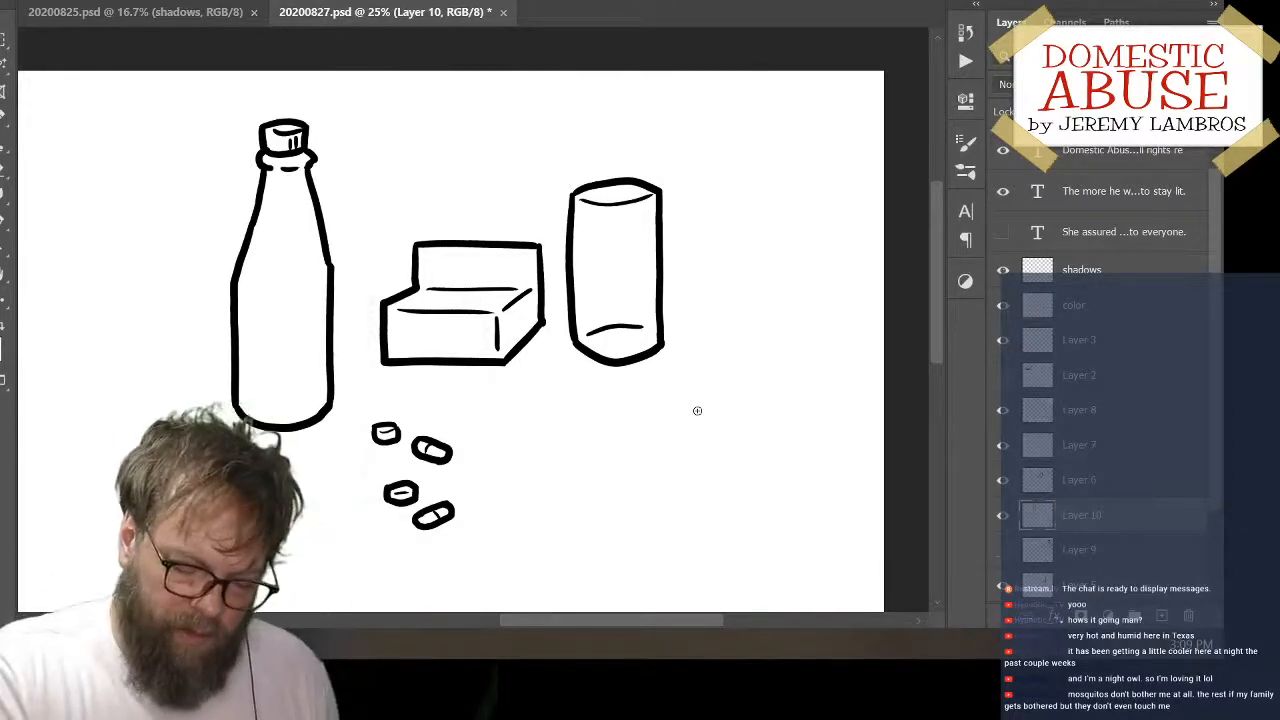
Check the composition by toggling the visibility of the bottle's layer and of Layer 2 with the hidden box
left_click_drag(660, 423, 723, 414)
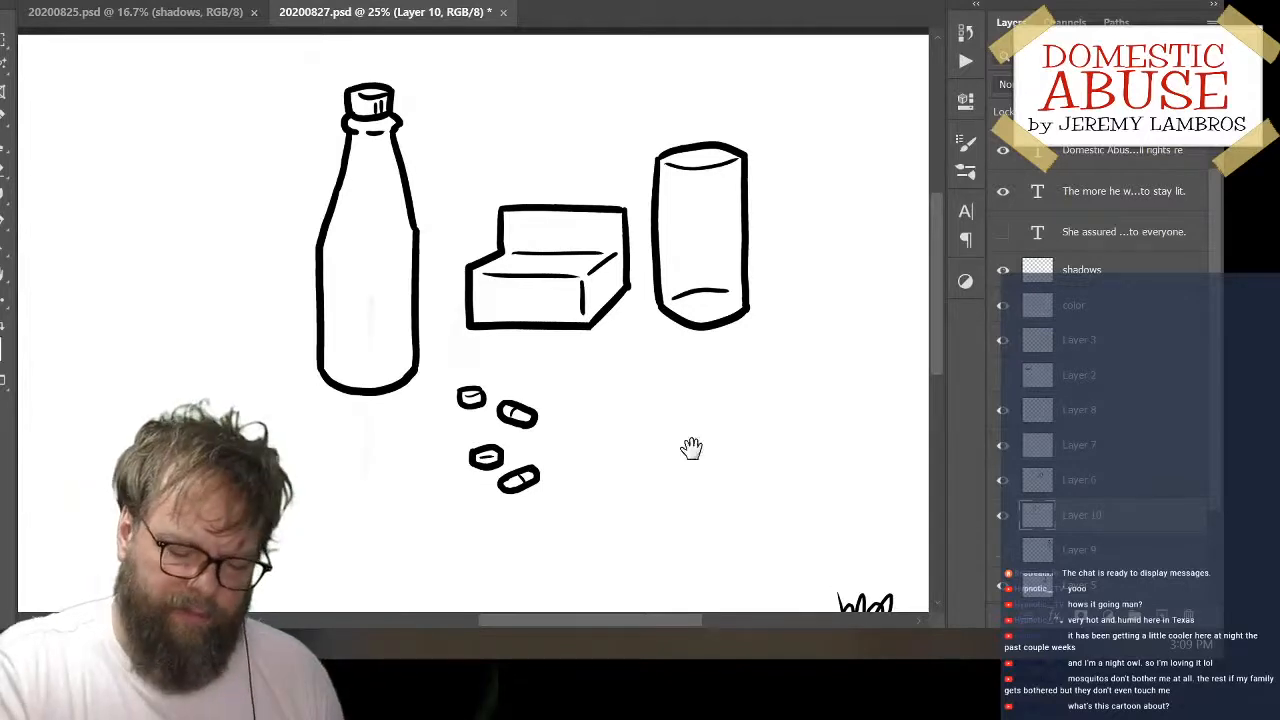
left_click_drag(689, 449, 637, 449)
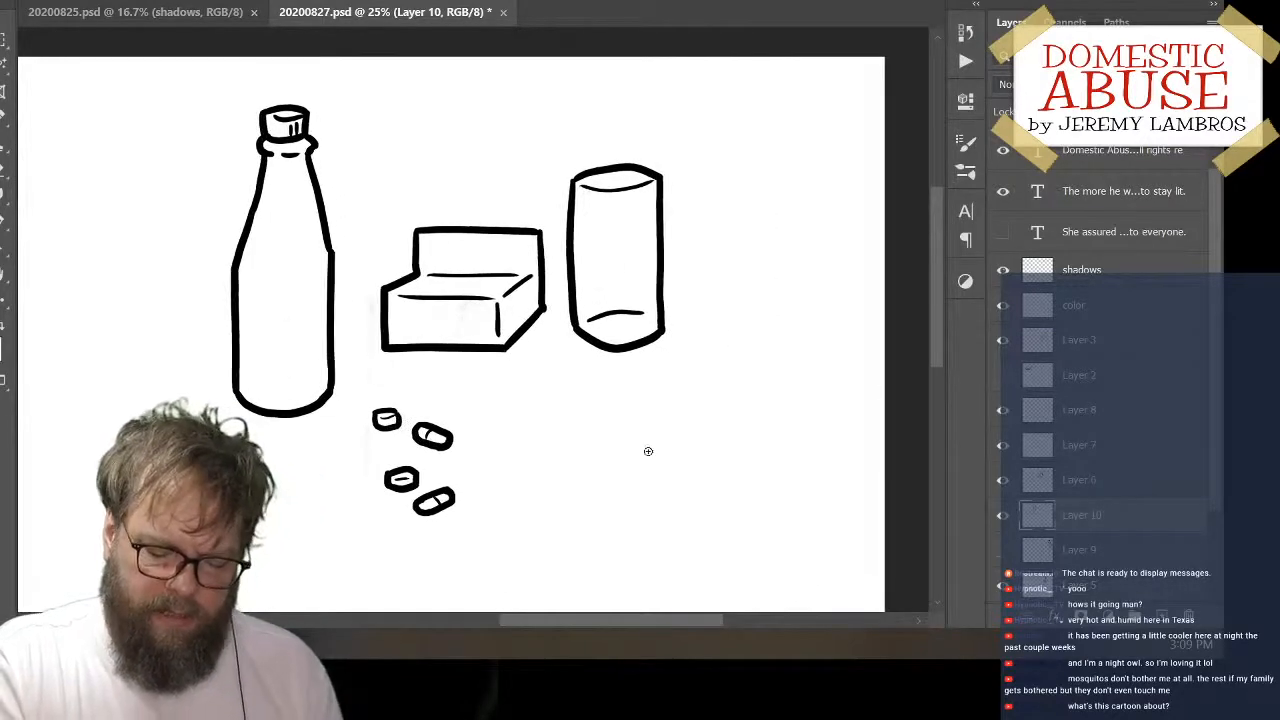
left_click(1004, 516)
left_click(1004, 516)
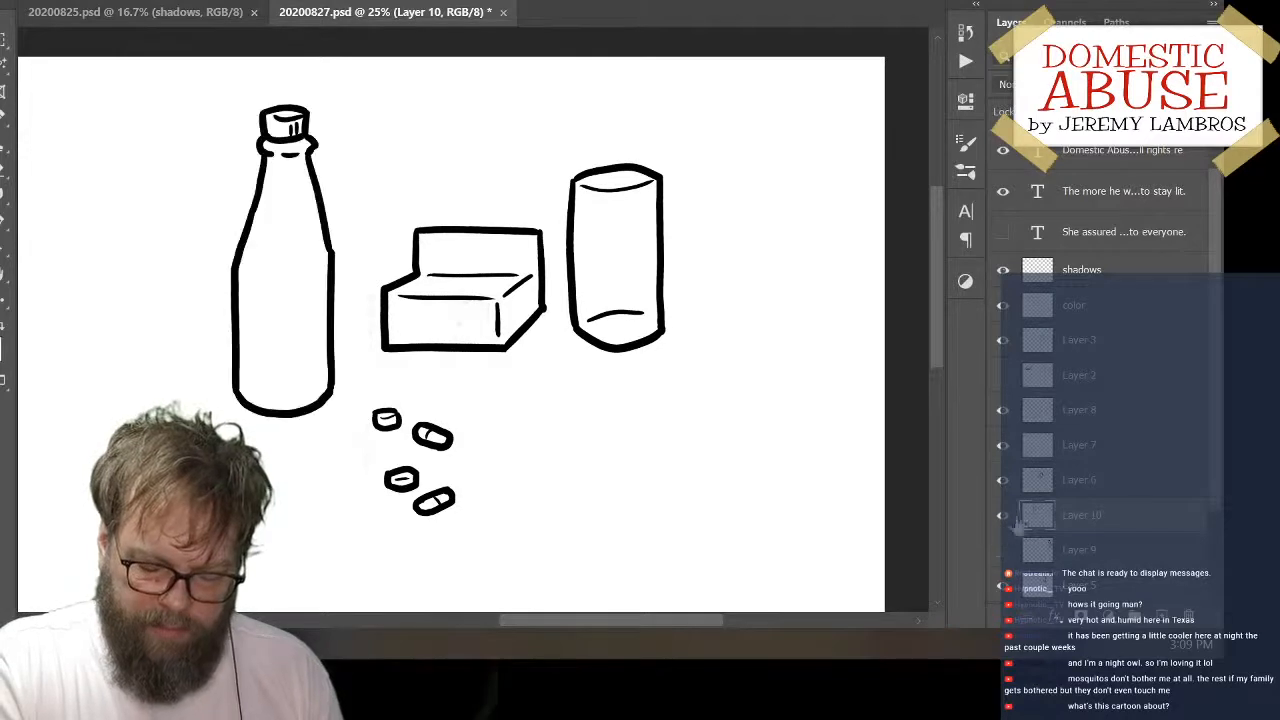
left_click(1003, 377)
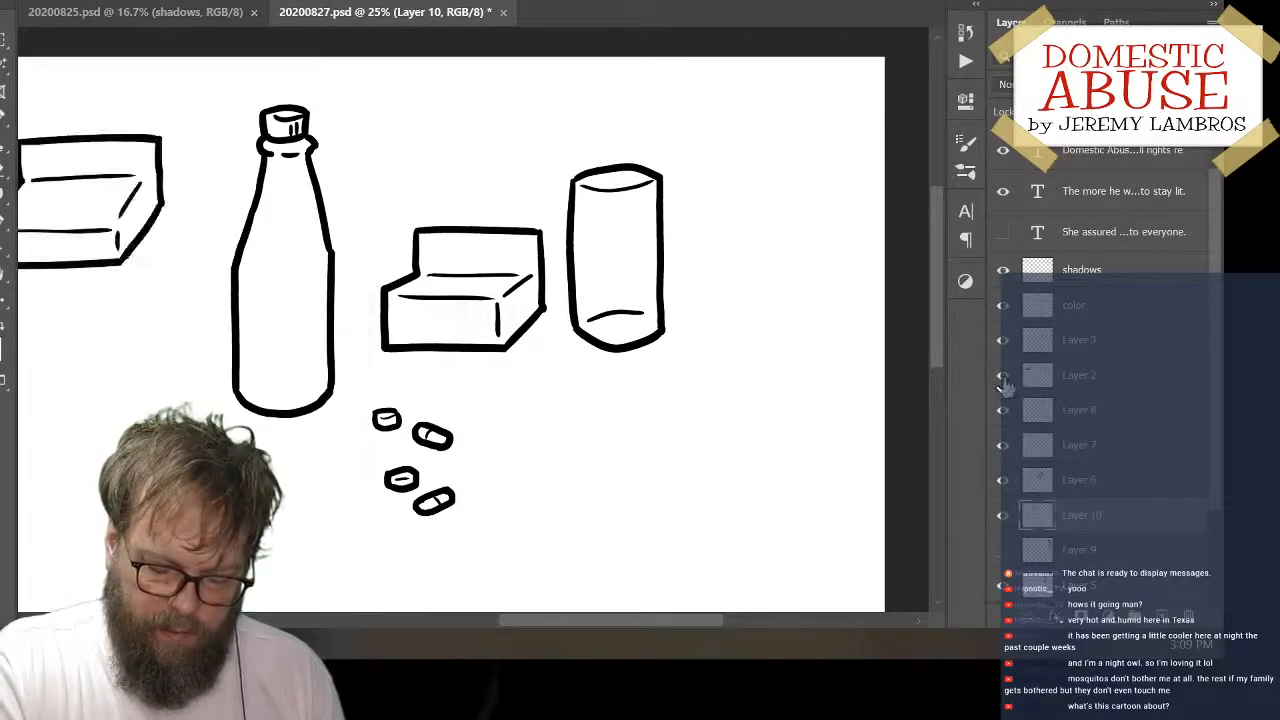
left_click(1003, 377)
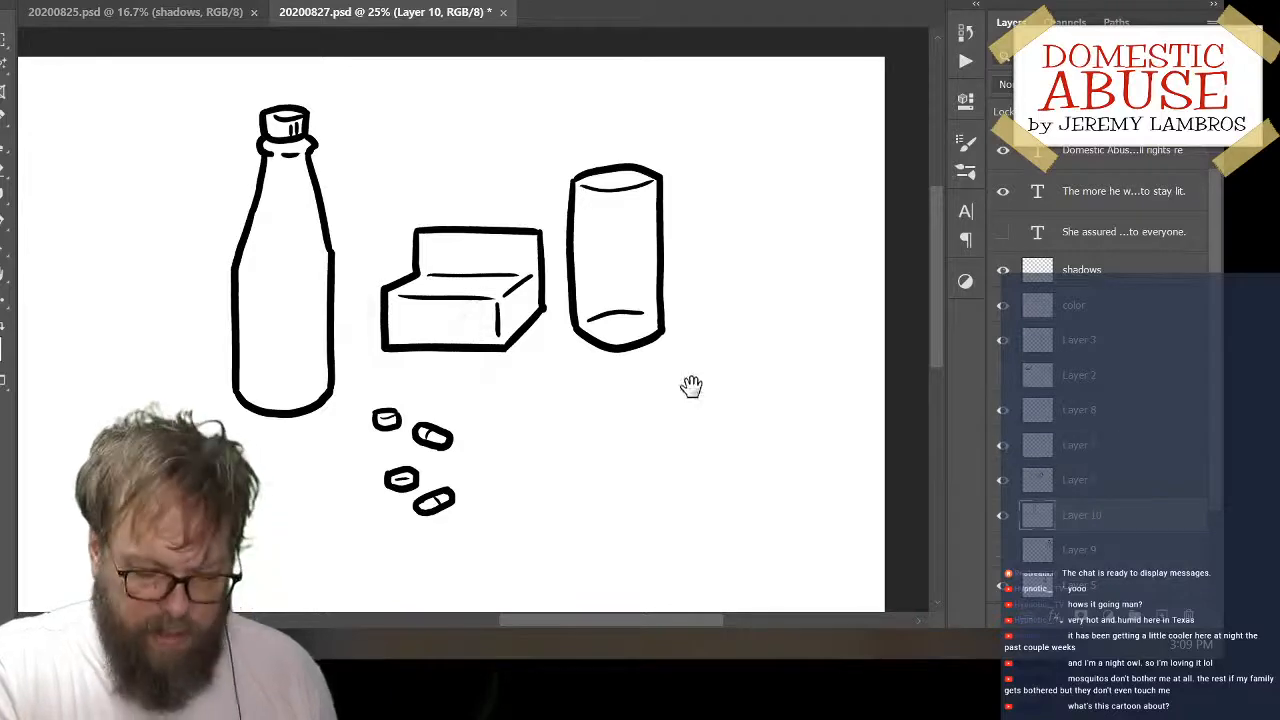
Shift the bottle, the box and the cylinder left relative to the pills, lowering the box slightly
mouse_move(663, 447)
left_mouse_down()
mouse_move(820, 426)
mouse_move(809, 389)
mouse_move(852, 346)
left_mouse_up()
mouse_move(733, 508)
left_mouse_down()
mouse_move(709, 506)
mouse_move(777, 527)
mouse_move(720, 557)
mouse_move(752, 569)
left_mouse_up()
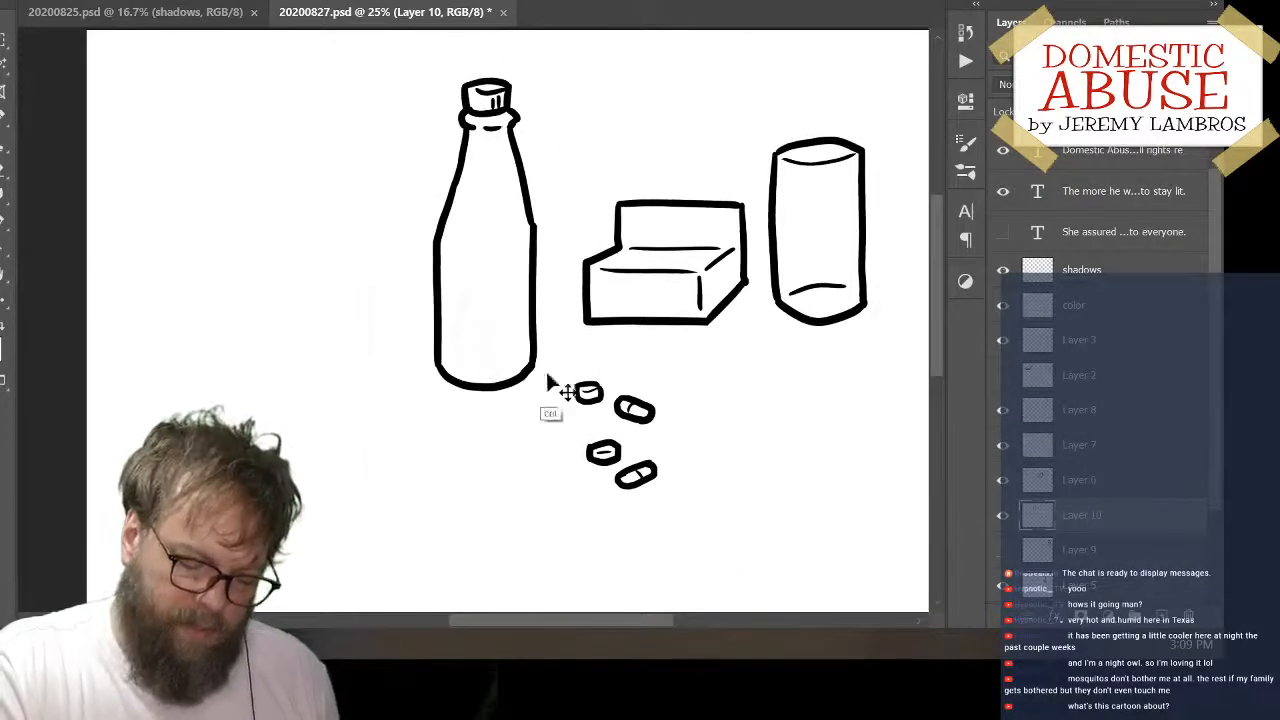
left_click_drag(531, 389, 377, 405)
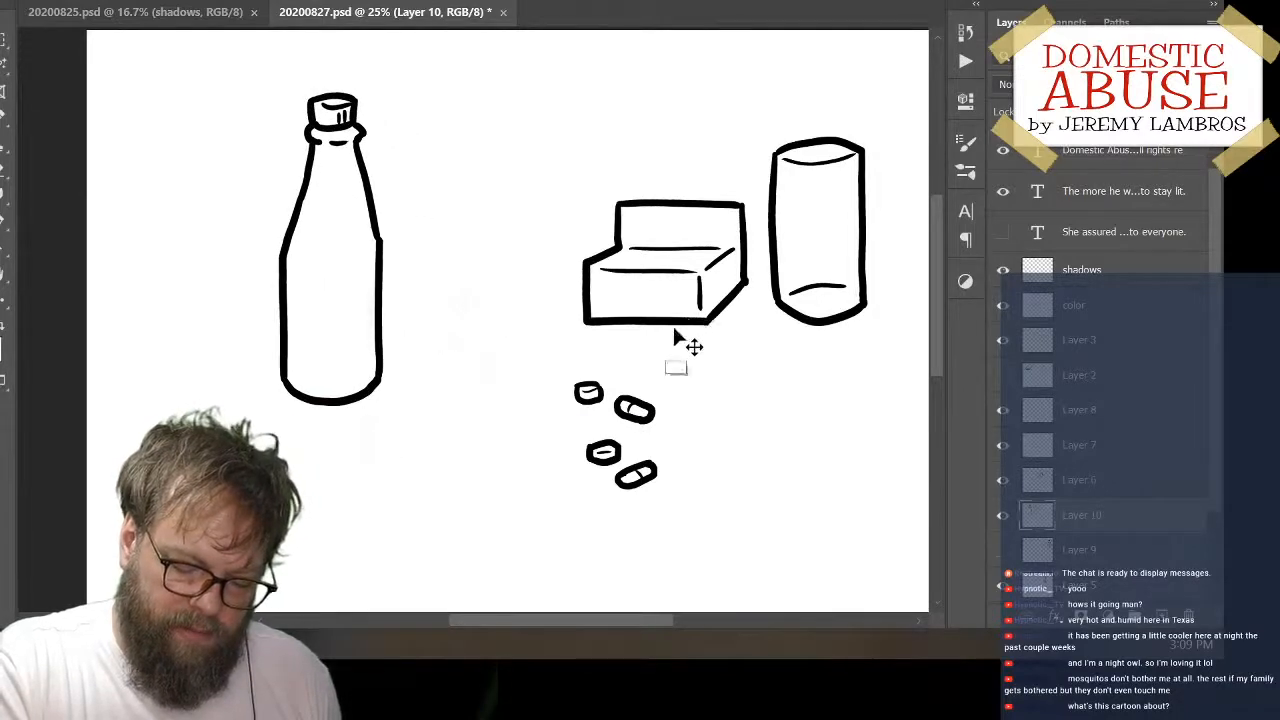
left_click_drag(673, 326, 515, 357)
left_click_drag(819, 324, 655, 322)
mouse_move(760, 363)
left_mouse_down()
mouse_move(642, 381)
mouse_move(652, 378)
left_mouse_up()
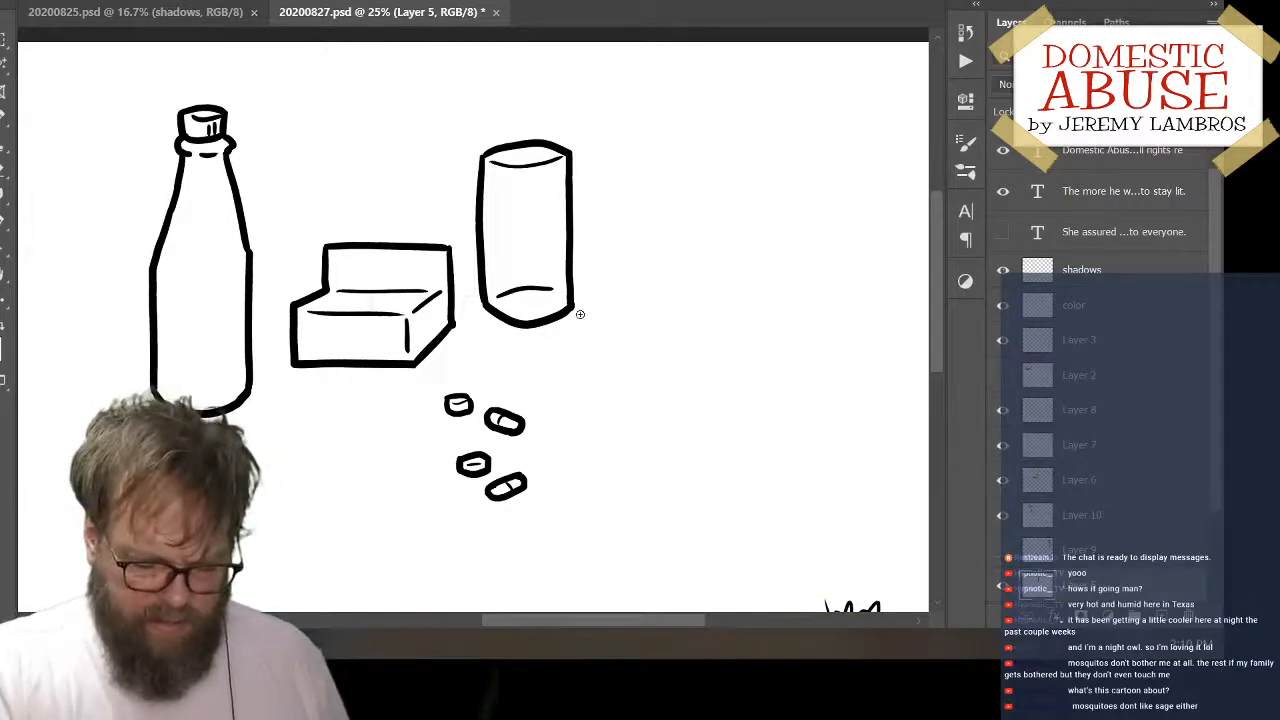
Nudge the cylinder slightly right and down, and move the bottle across to the right of the cylinder
mouse_move(570, 320)
left_mouse_down()
mouse_move(594, 342)
mouse_move(582, 331)
left_mouse_up()
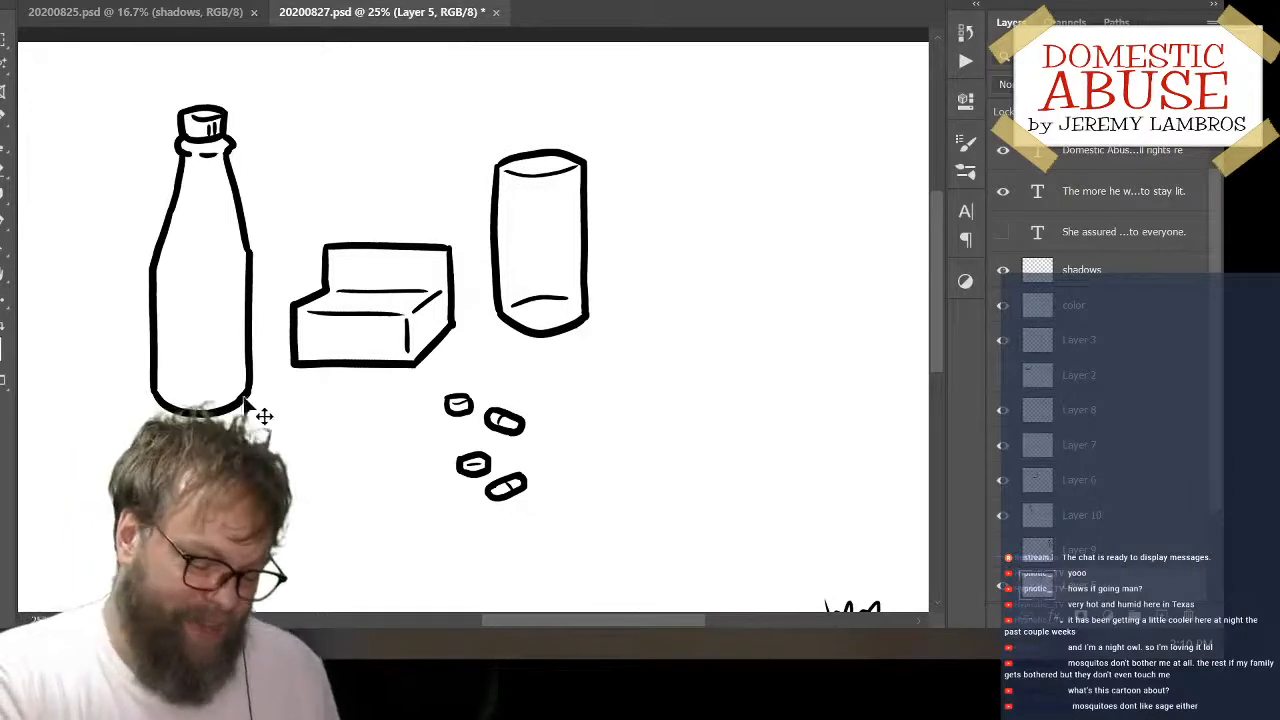
mouse_move(265, 400)
left_mouse_down()
mouse_move(548, 360)
mouse_move(765, 396)
left_mouse_up()
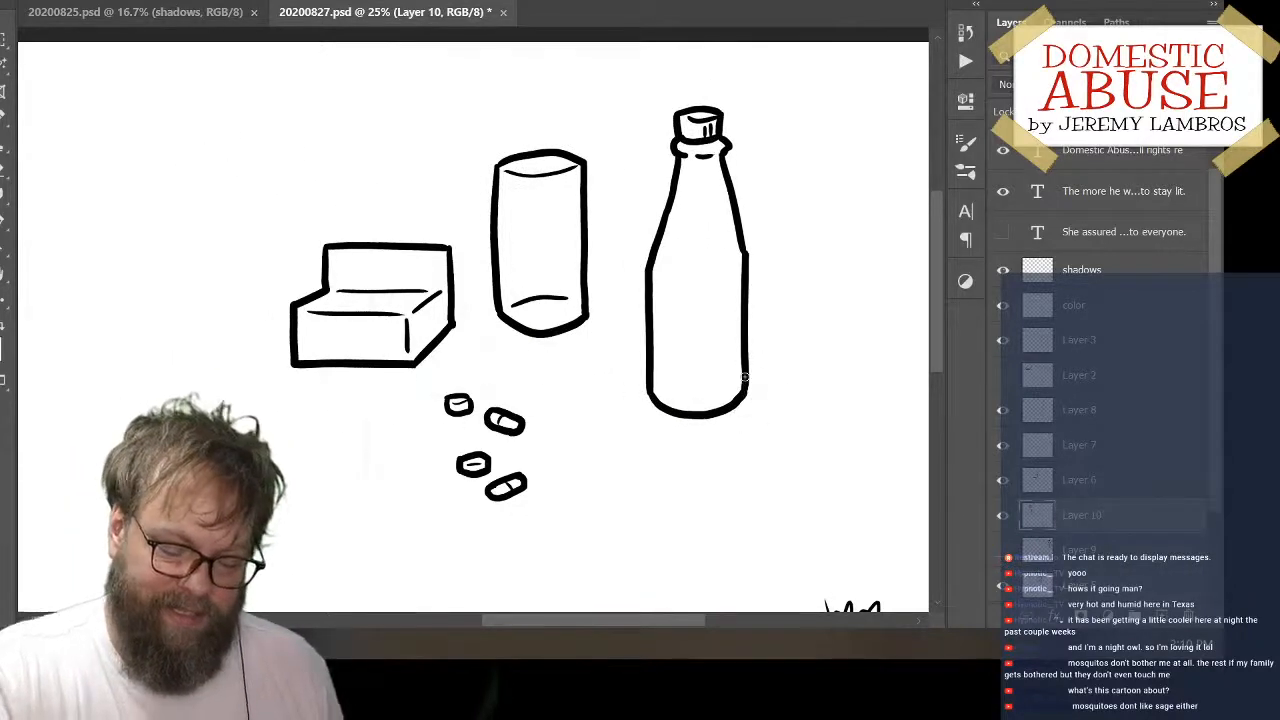
Add a new empty layer directly above the bottle's layer
scroll(1197, 492, "down", 3)
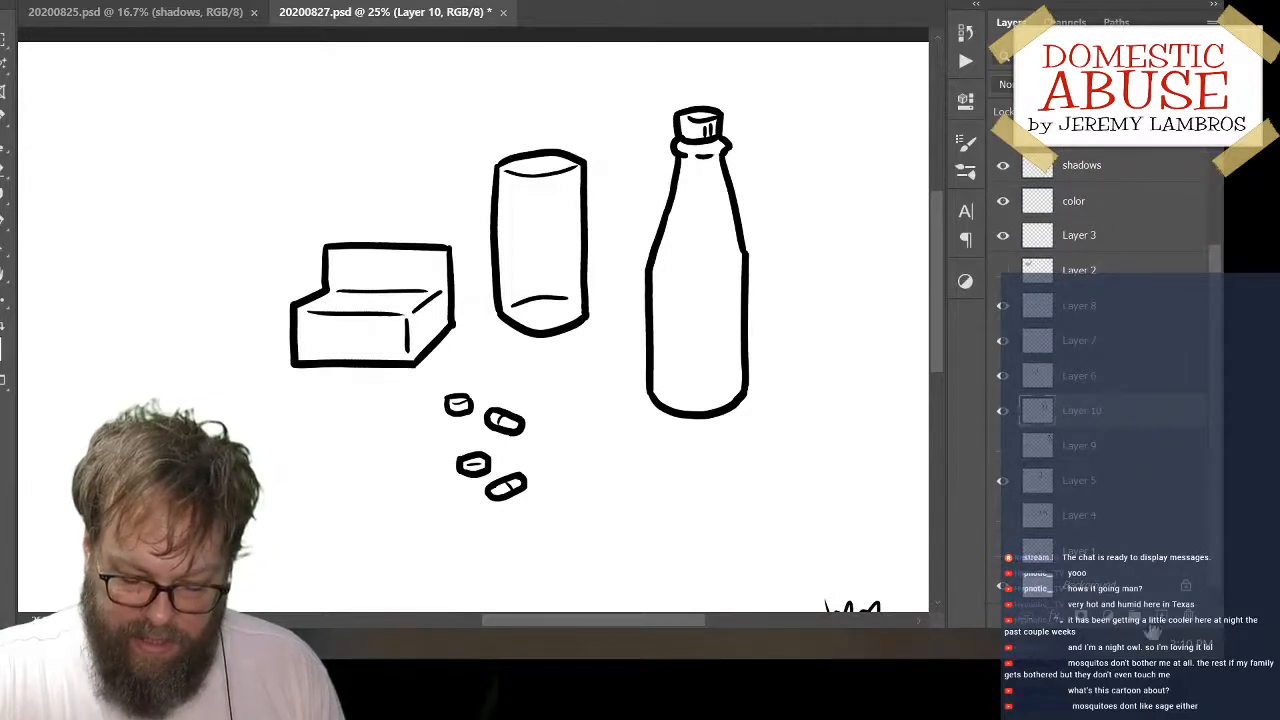
left_click(1161, 617)
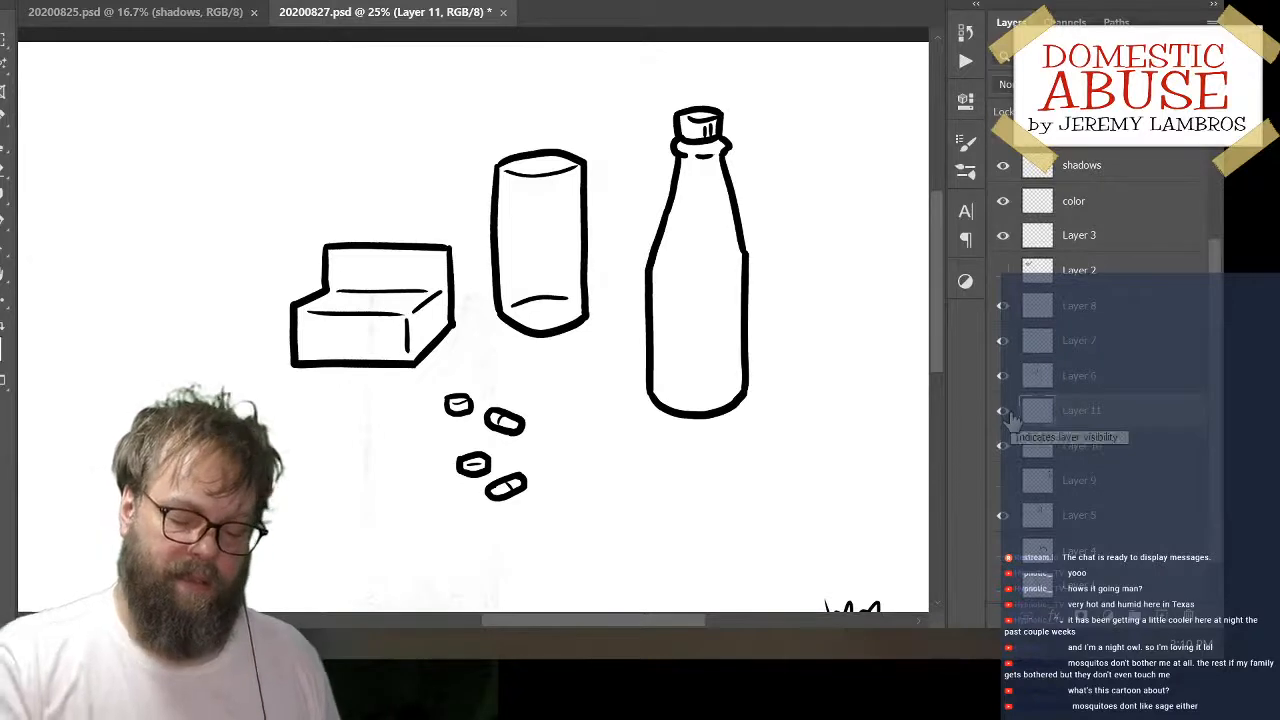
left_click_drag(763, 299, 792, 280)
left_click_drag(752, 322, 828, 312)
Move the bottle to the far left of the box, and shift the cylinder slightly left and up, closer to the box
left_click_drag(757, 377, 150, 390)
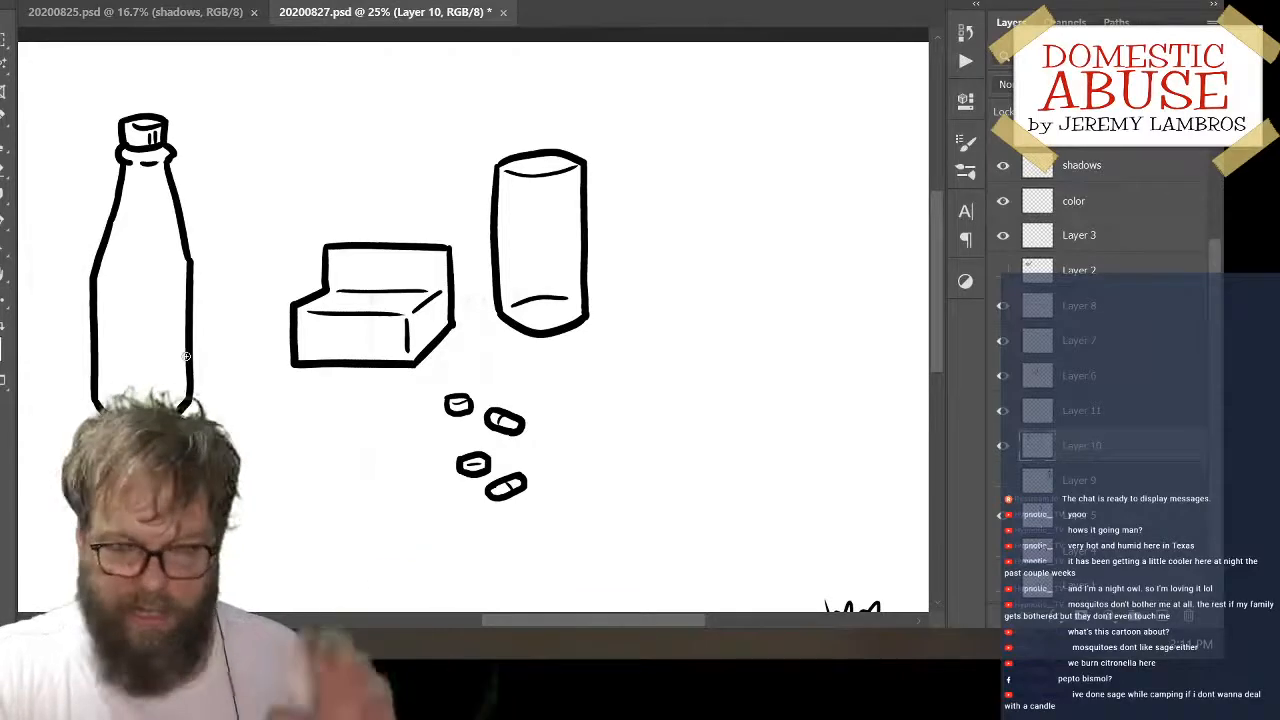
left_click_drag(710, 427, 722, 395)
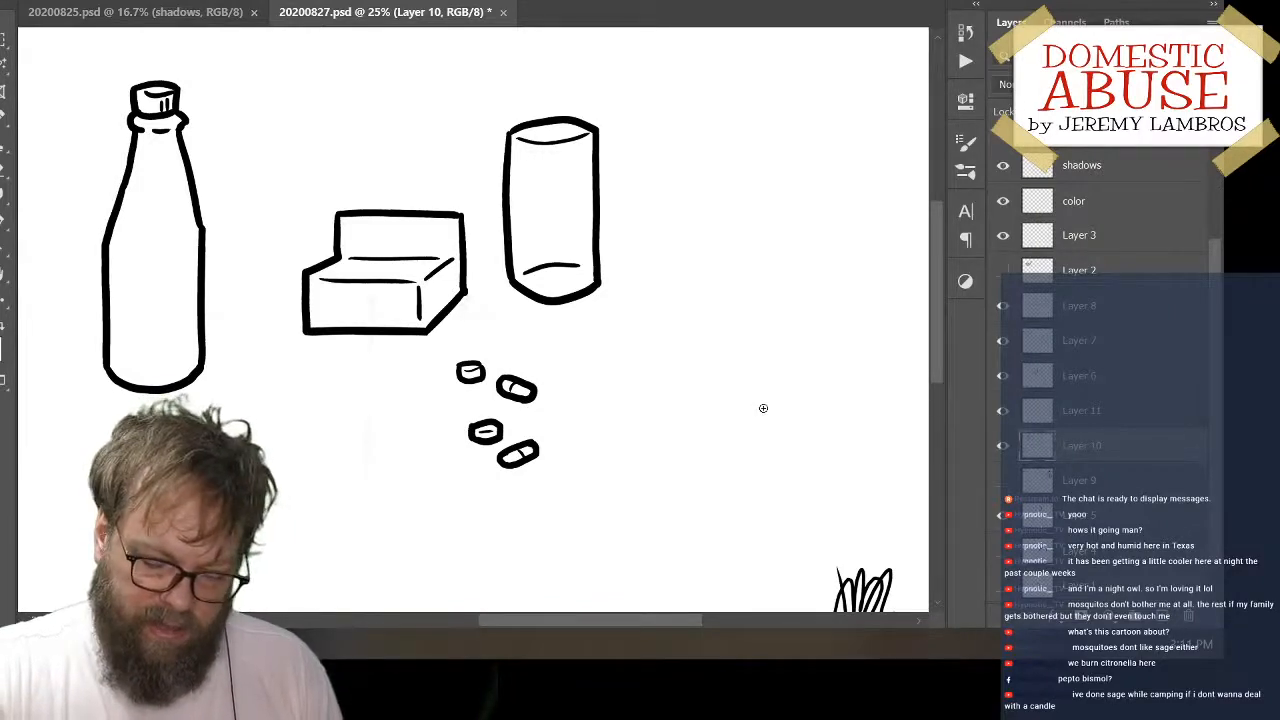
scroll(1223, 220, "up", 3)
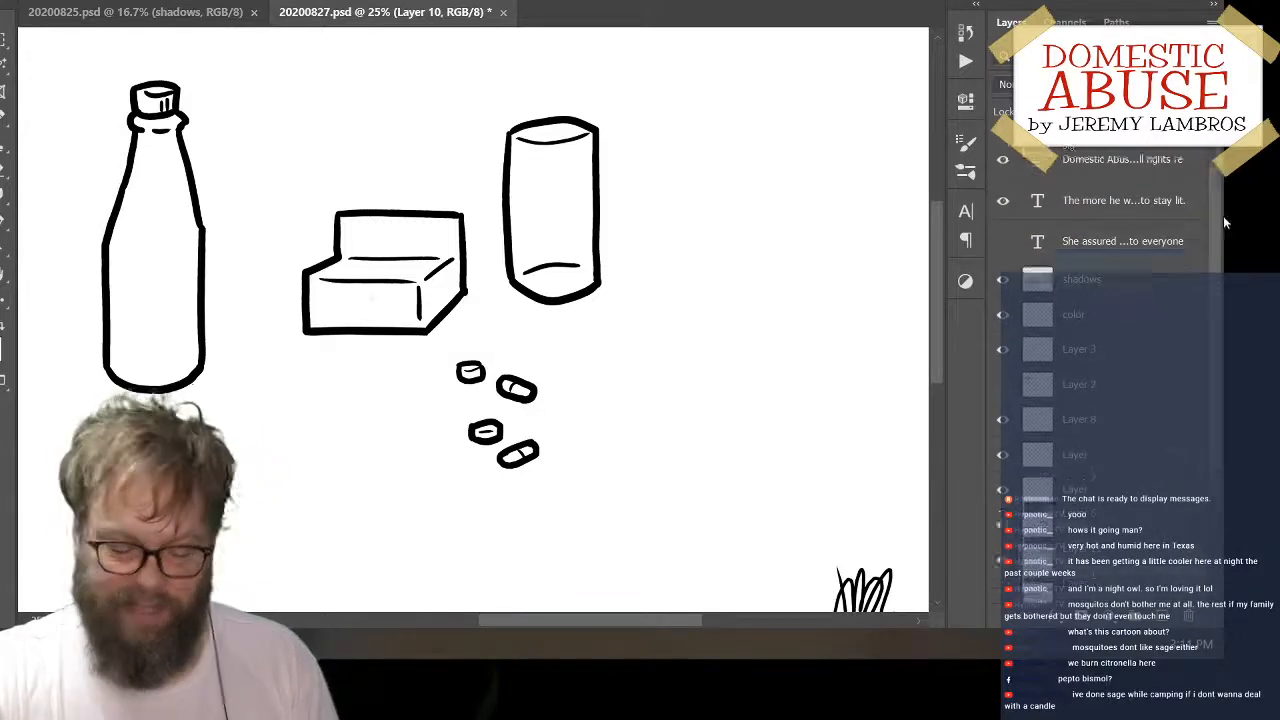
scroll(1223, 216, "down", 4)
scroll(1225, 363, "up", 5)
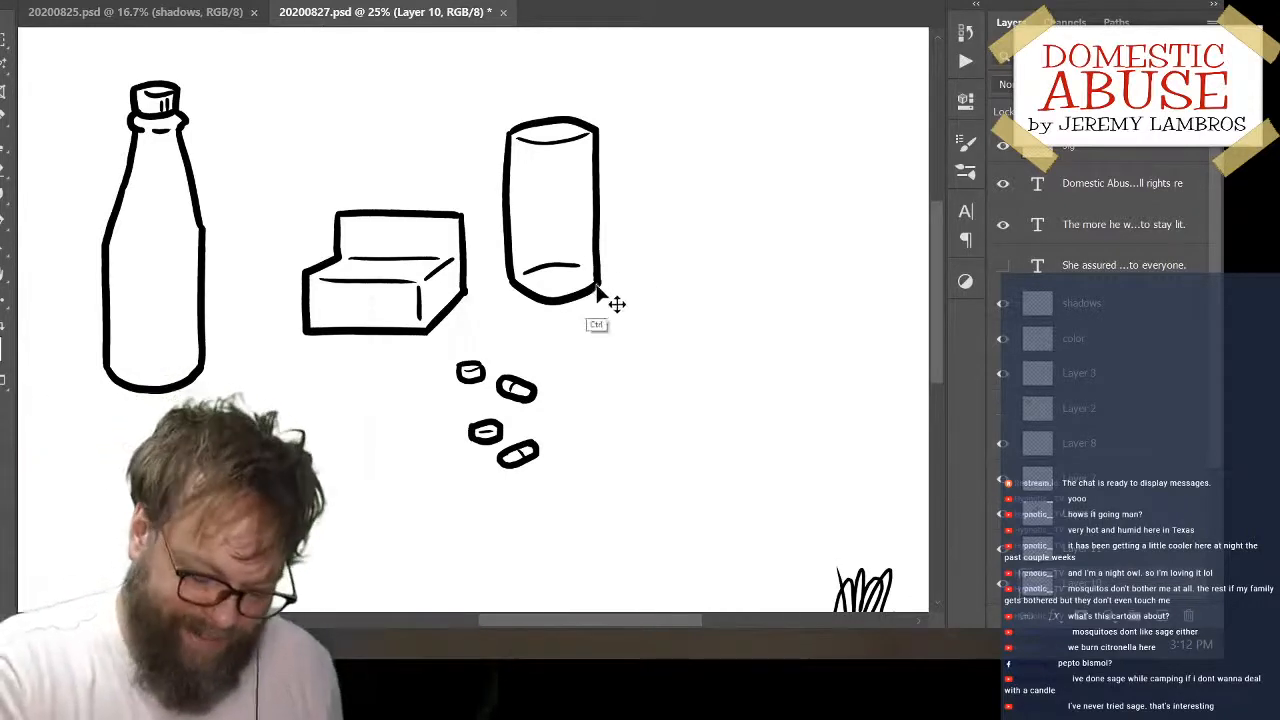
mouse_move(599, 293)
left_mouse_down()
mouse_move(590, 272)
mouse_move(576, 290)
left_mouse_up()
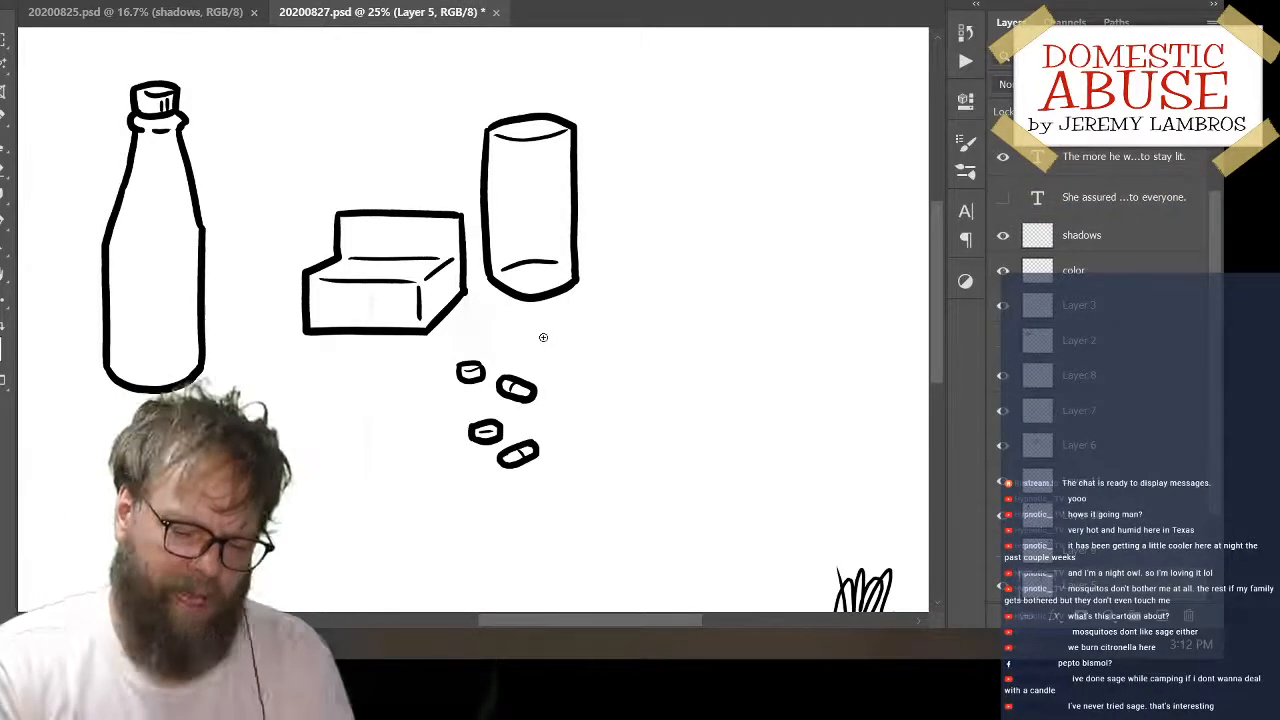
mouse_move(591, 294)
left_mouse_down()
mouse_move(610, 280)
mouse_move(572, 284)
mouse_move(582, 290)
left_mouse_up()
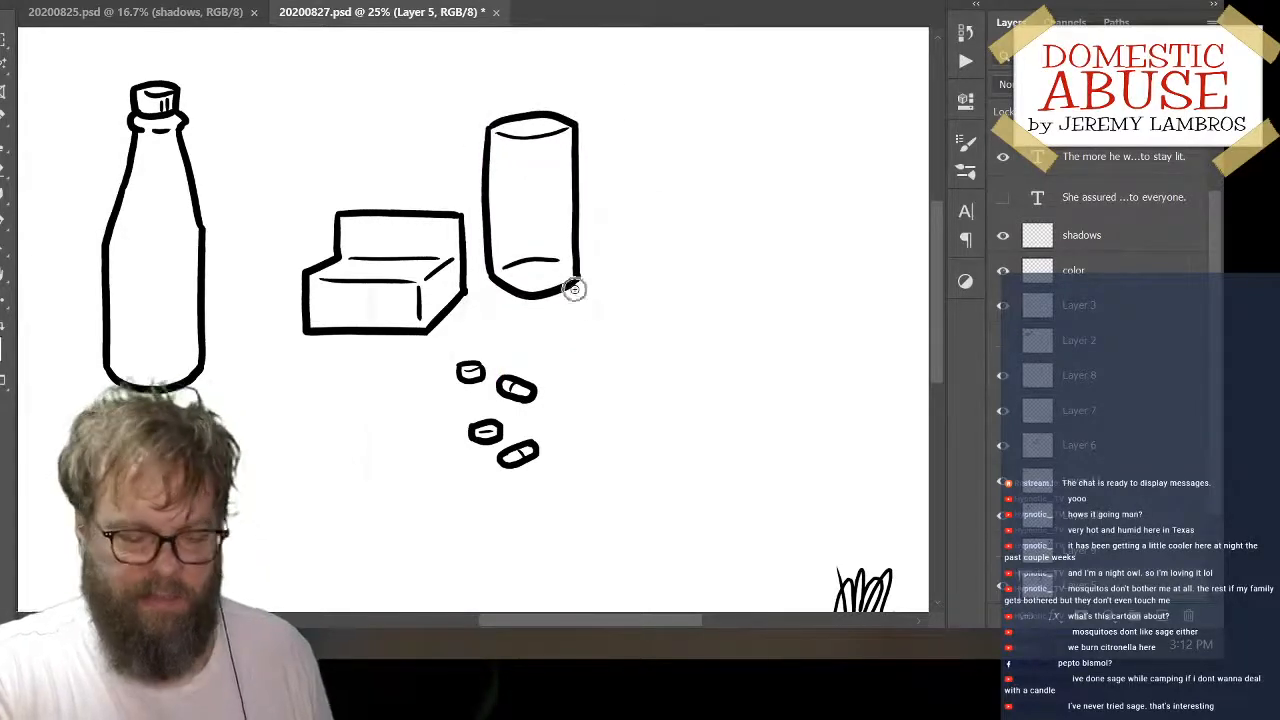
scroll(1160, 592, "down", 3)
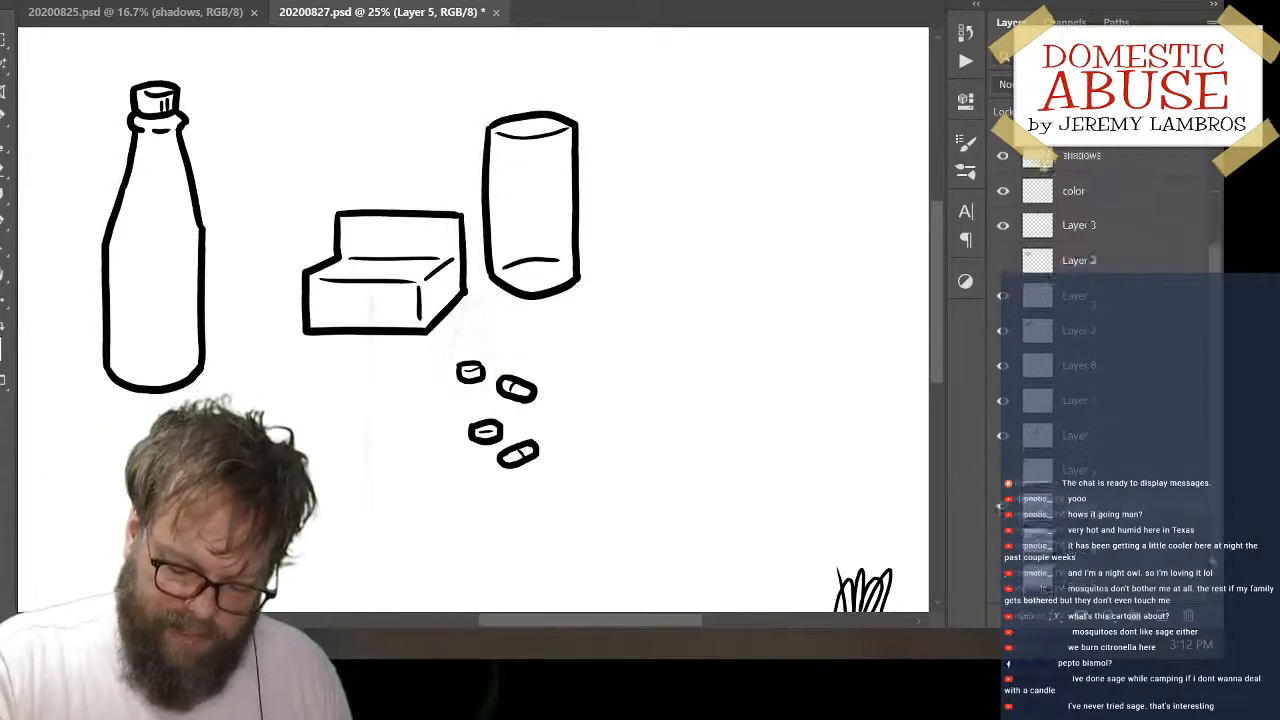
left_click(1000, 483)
left_click(1000, 483)
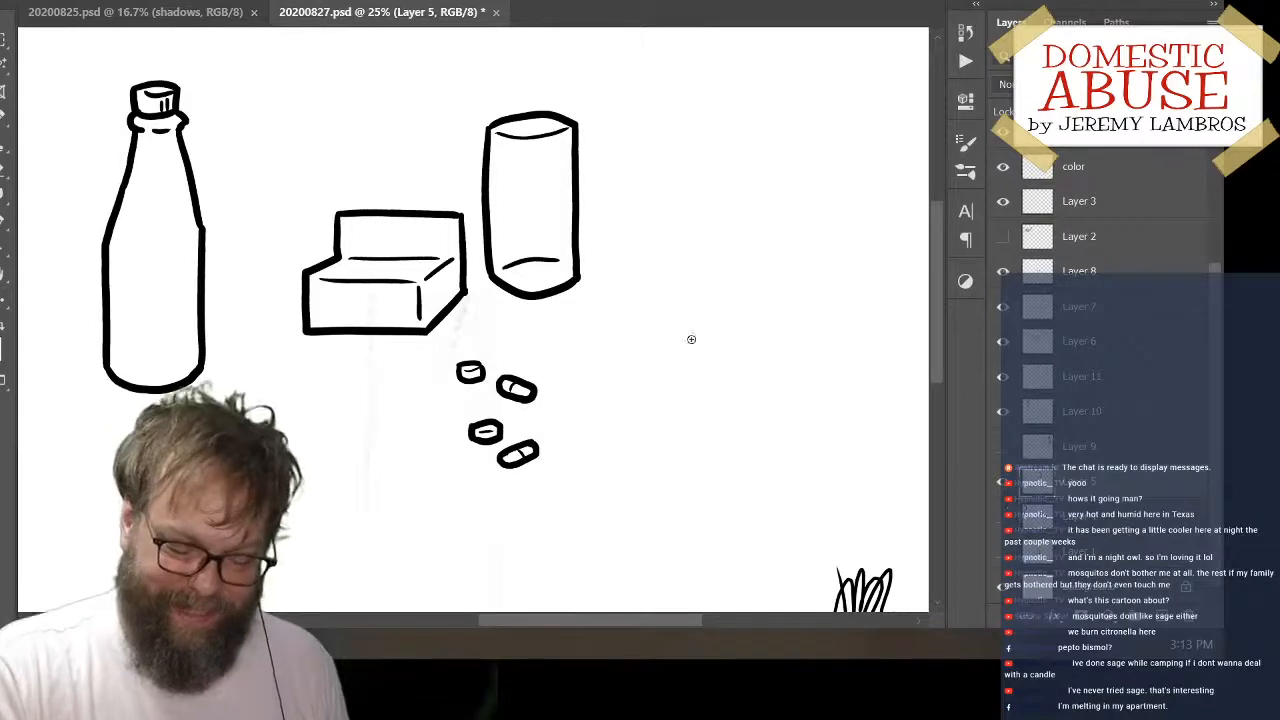
left_click_drag(693, 346, 626, 371)
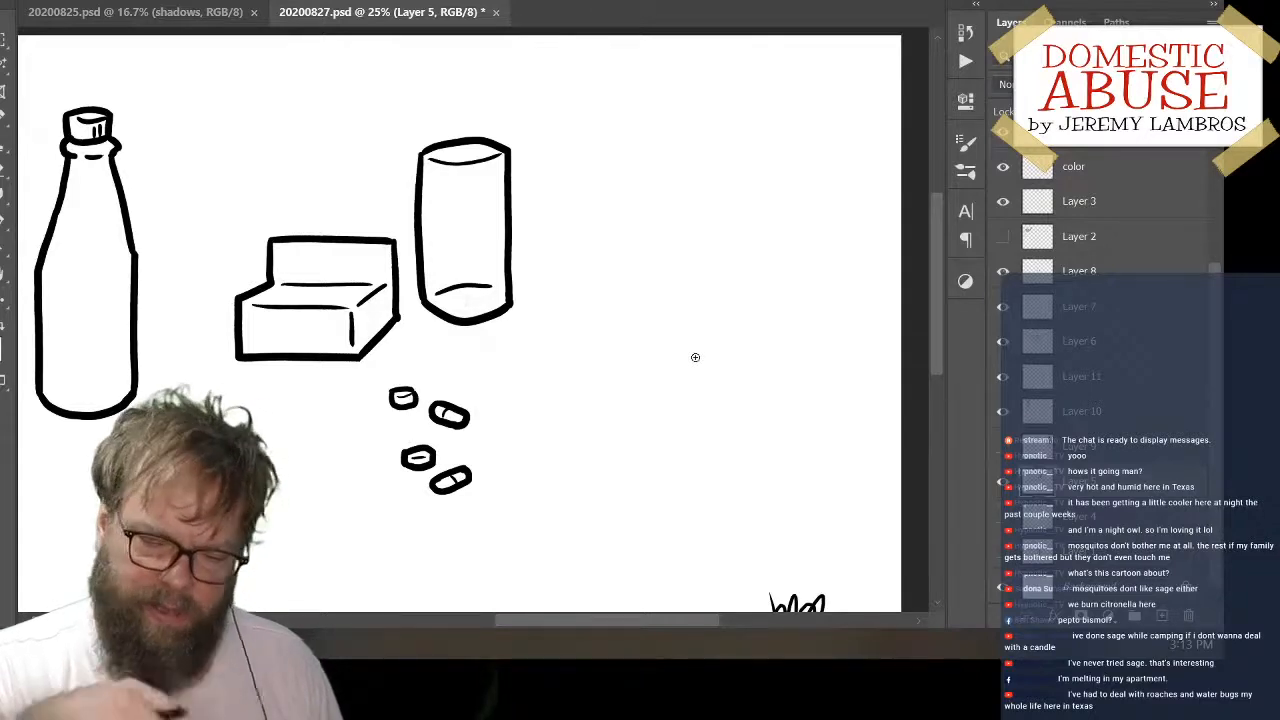
Save the comic document with the current arrangement of bottle, box, cylinder and pills
left_click_drag(585, 388, 712, 391)
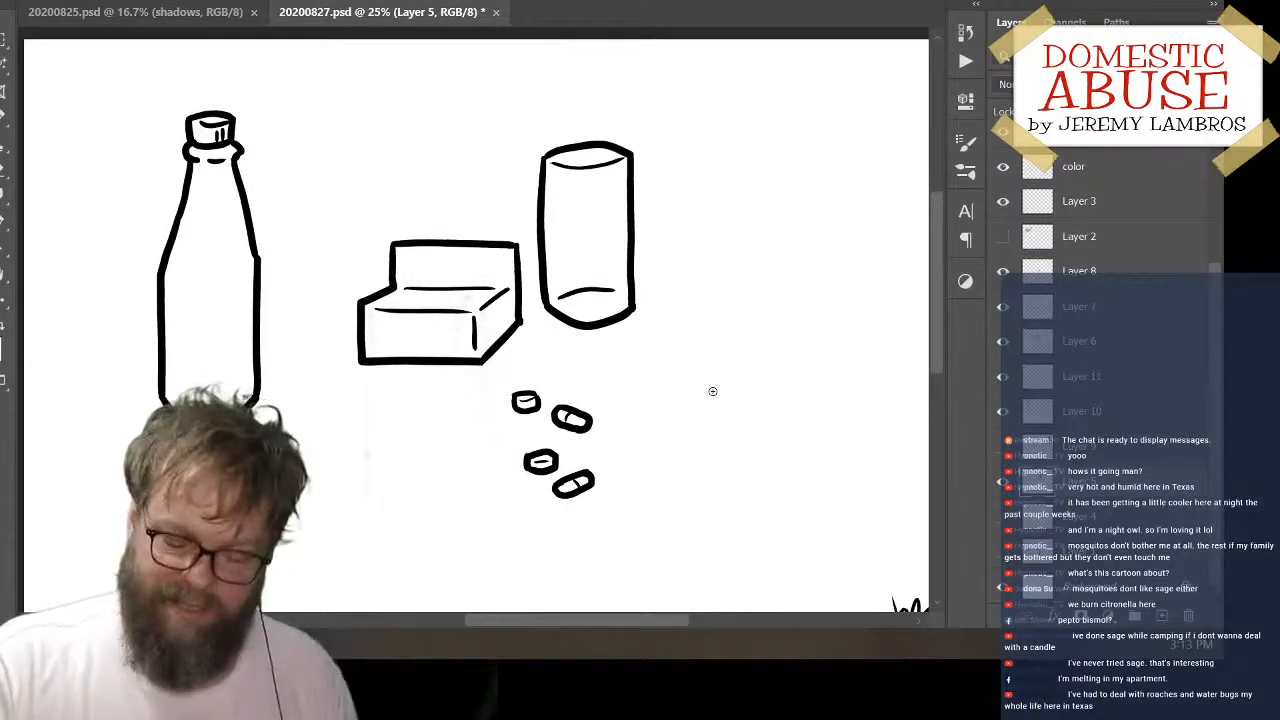
scroll(1224, 407, "up", 3)
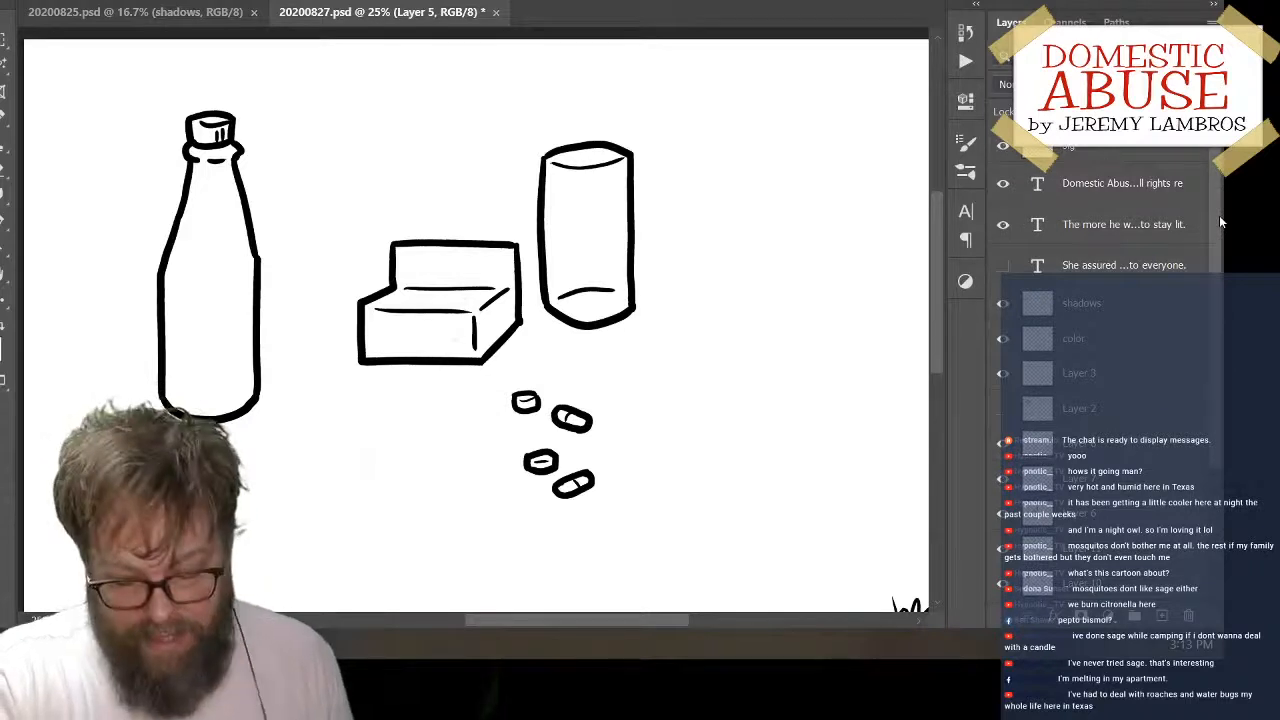
scroll(1224, 378, "down", 3)
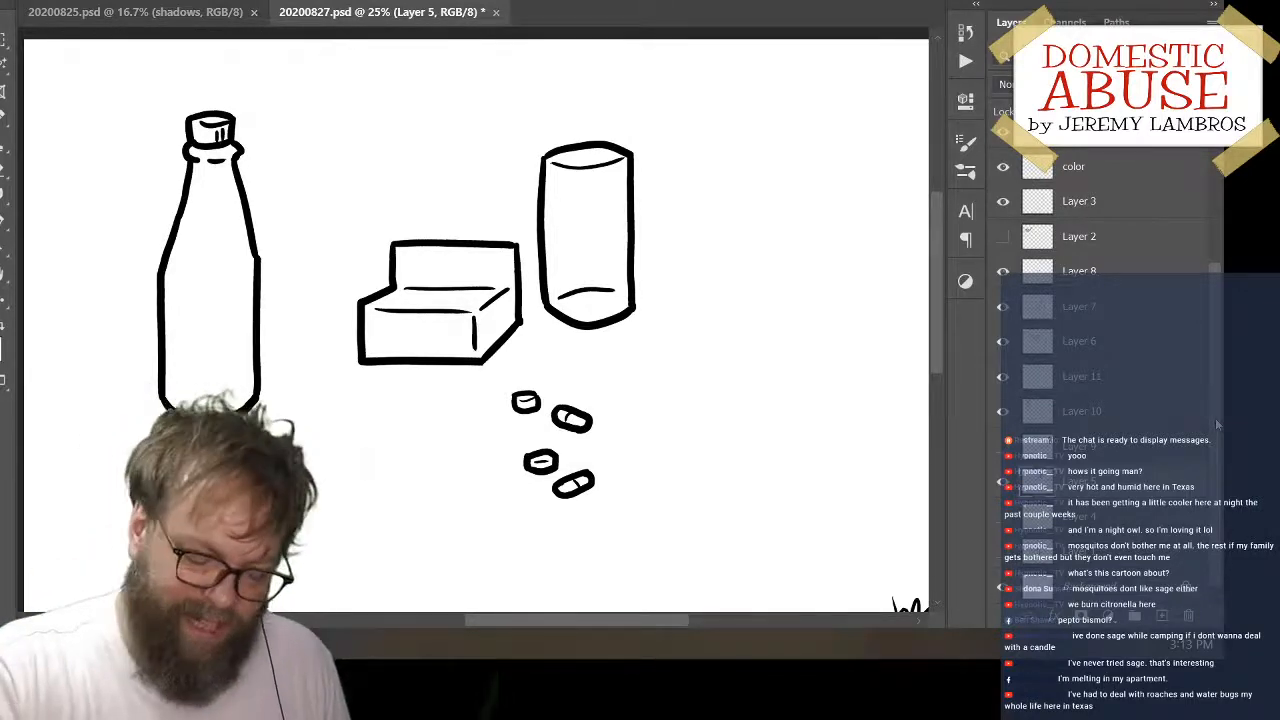
left_click_drag(679, 410, 626, 331)
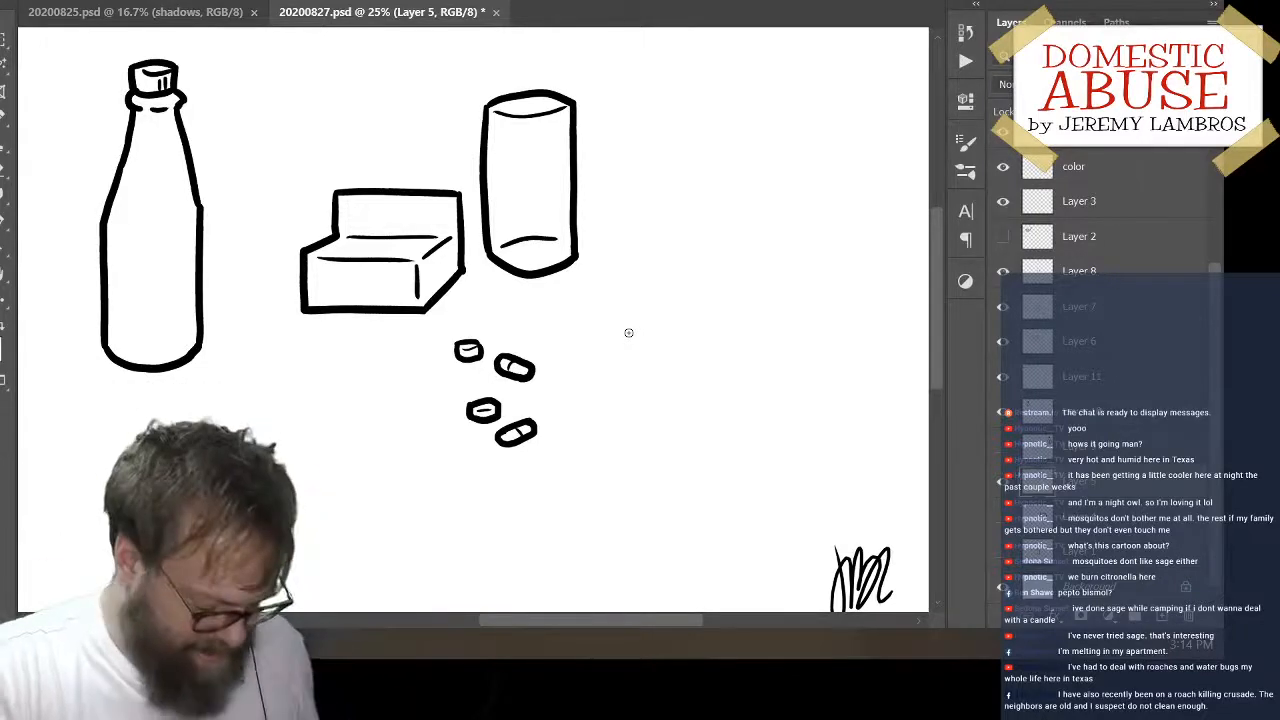
key("ctrl+s")
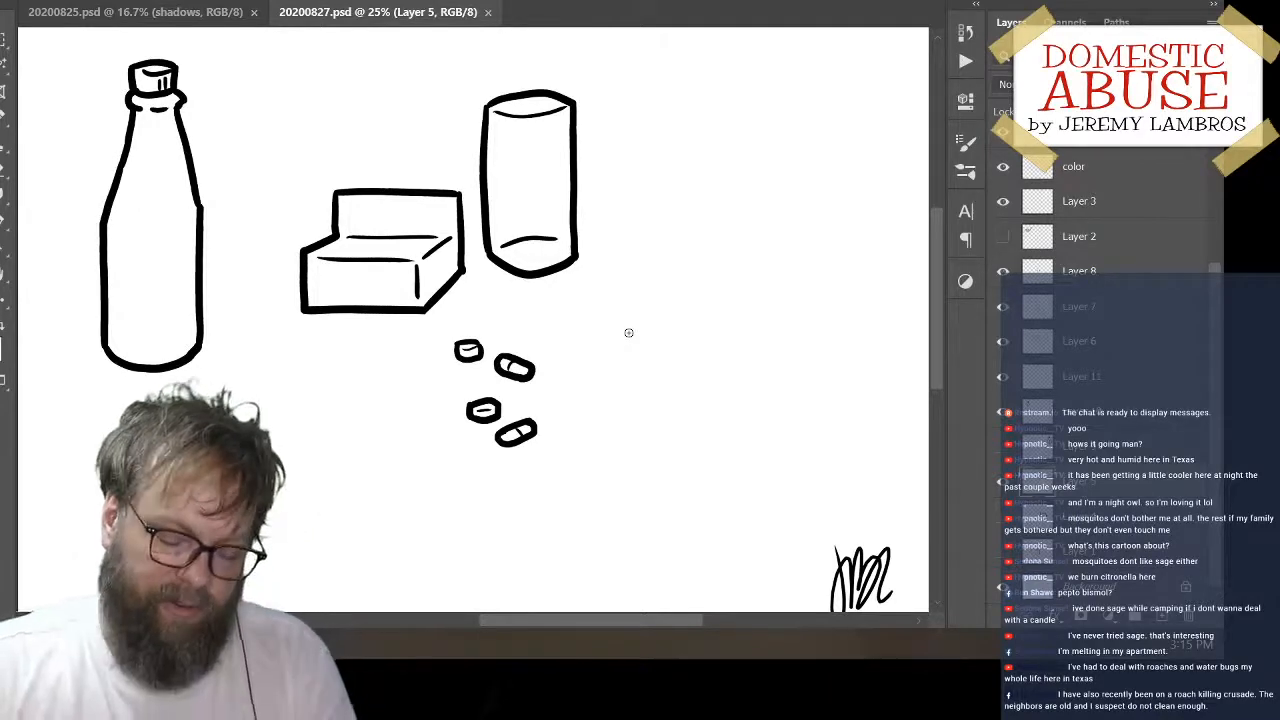
Shift the cylinder slightly to the right, widening the gap between it and the box
scroll(936, 308, "down", 2)
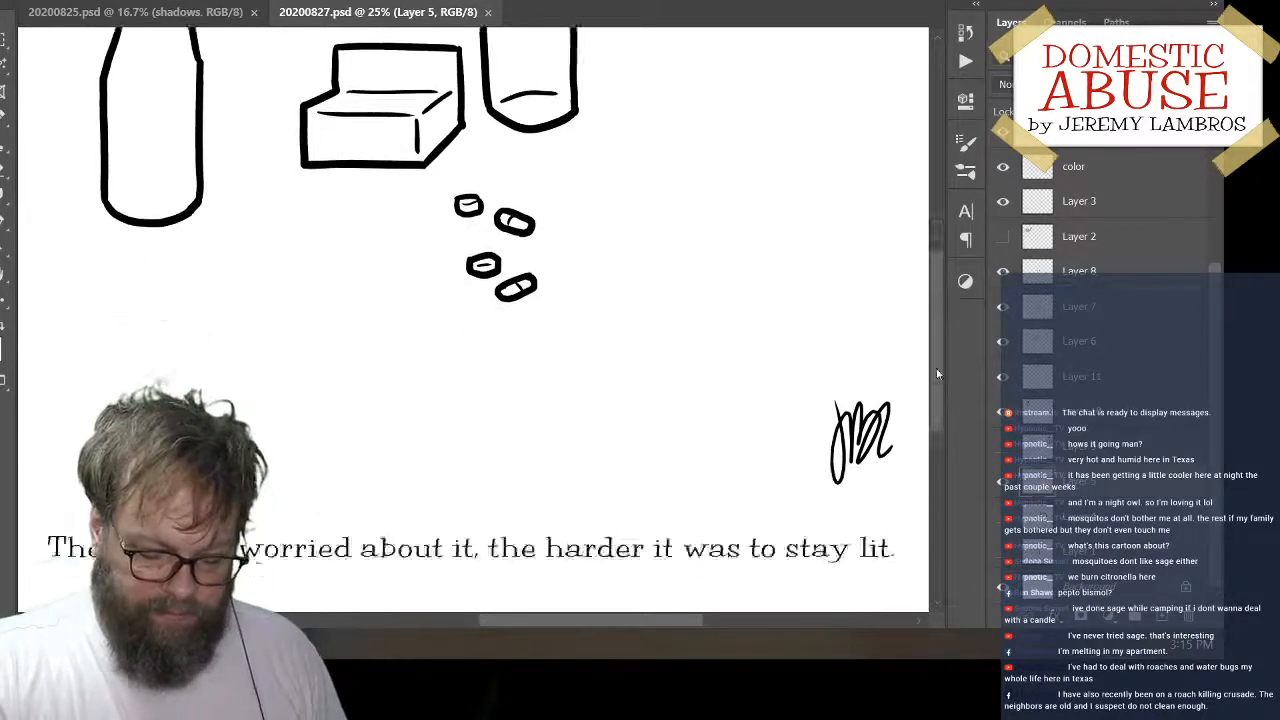
scroll(936, 308, "up", 5)
scroll(930, 312, "down", 3)
scroll(928, 312, "down", 3)
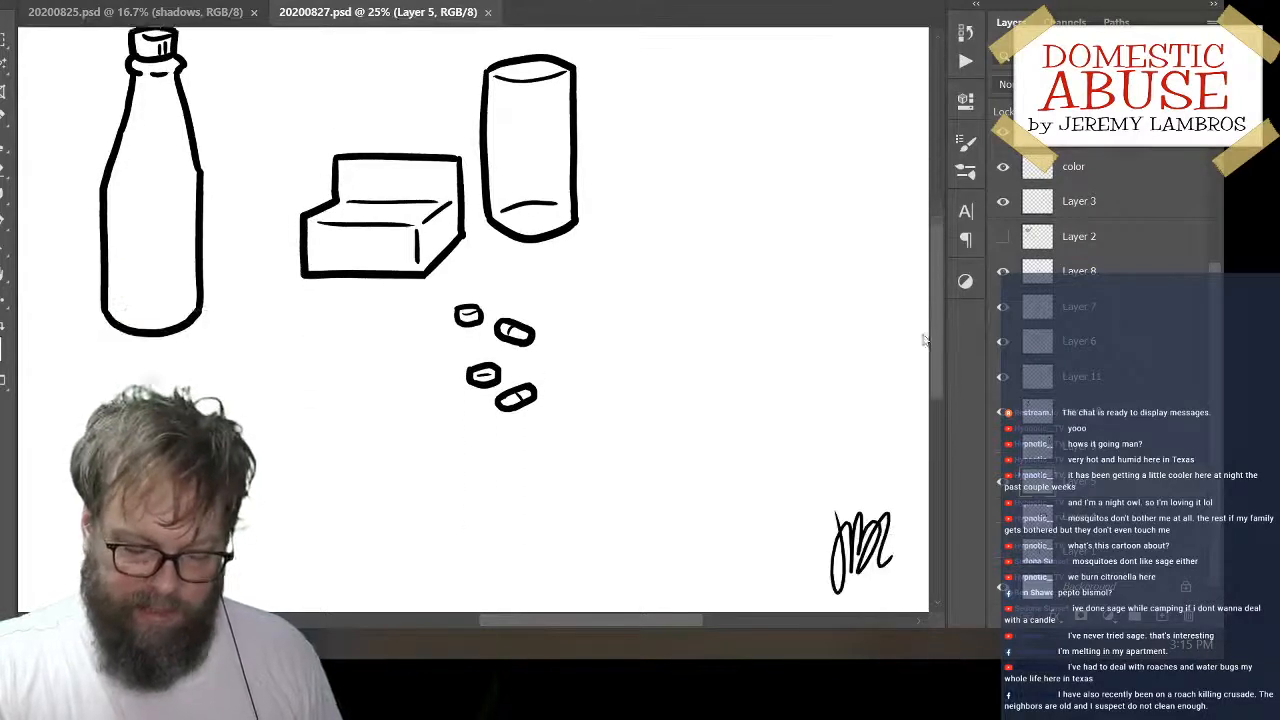
scroll(926, 318, "up", 2)
scroll(930, 312, "down", 2)
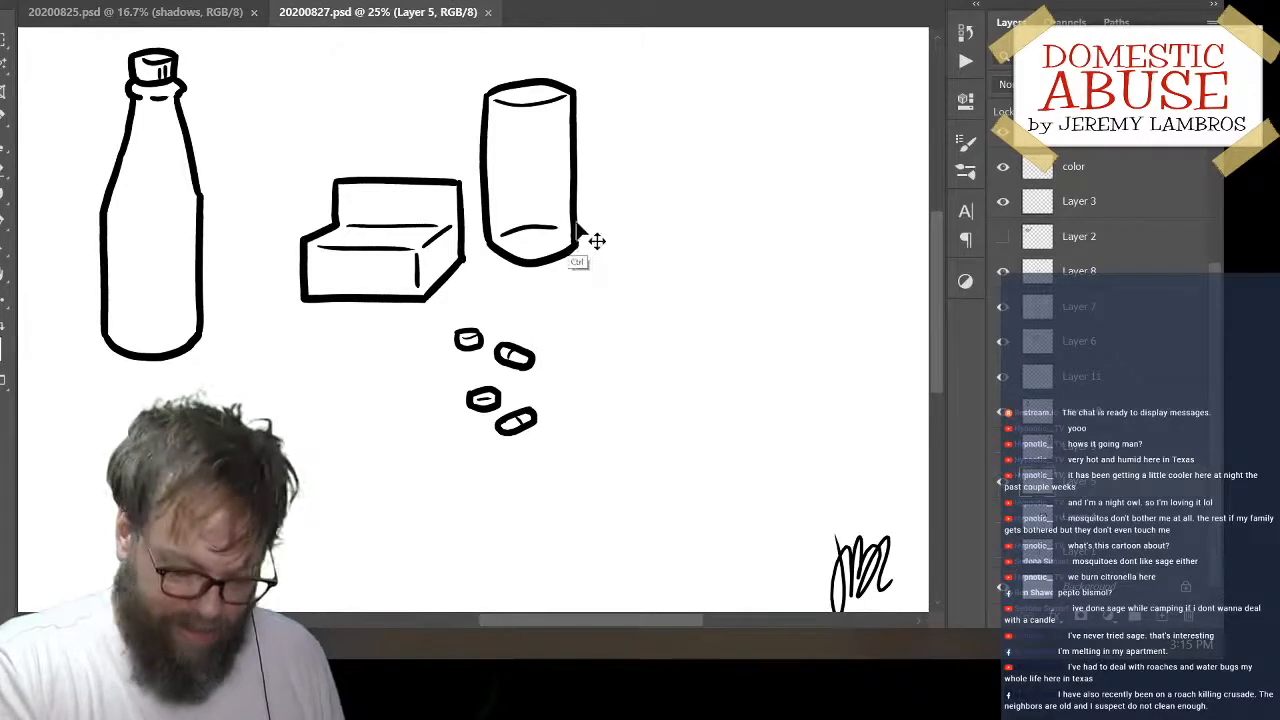
left_click_drag(603, 224, 613, 224)
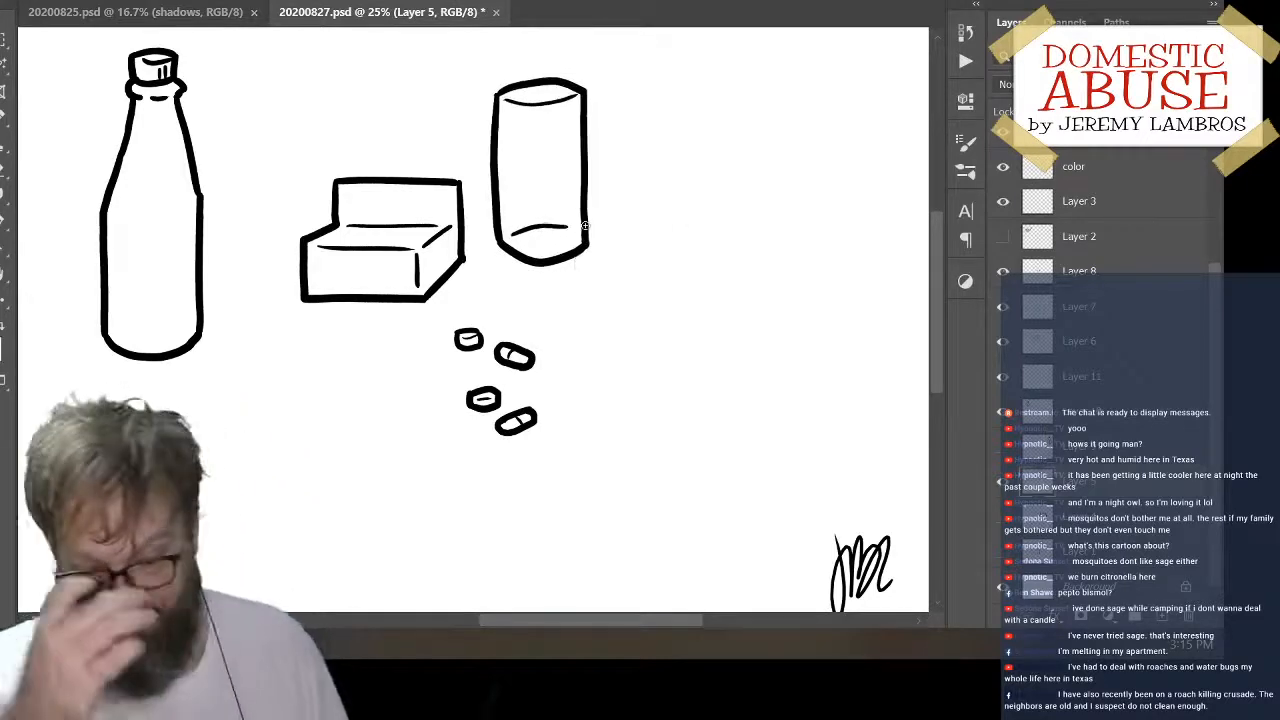
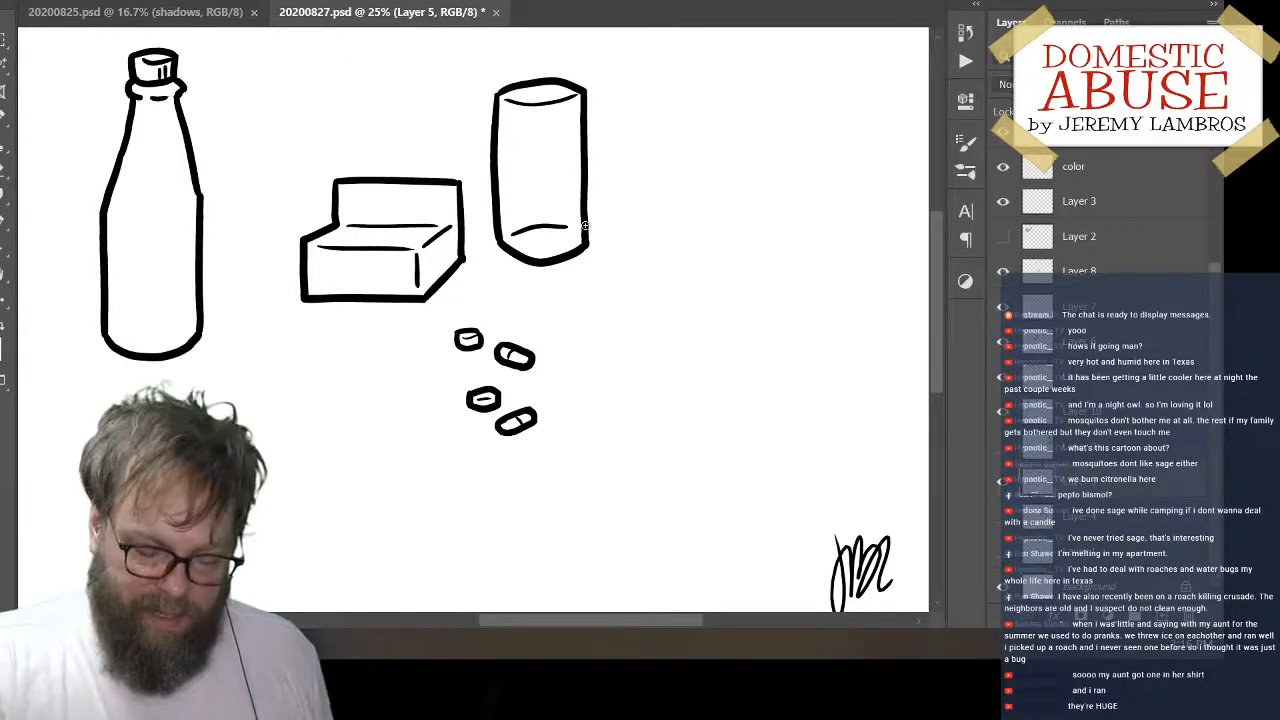
Add a new empty layer directly above Layer 5, which holds the cylinder
left_click_drag(556, 382, 650, 406)
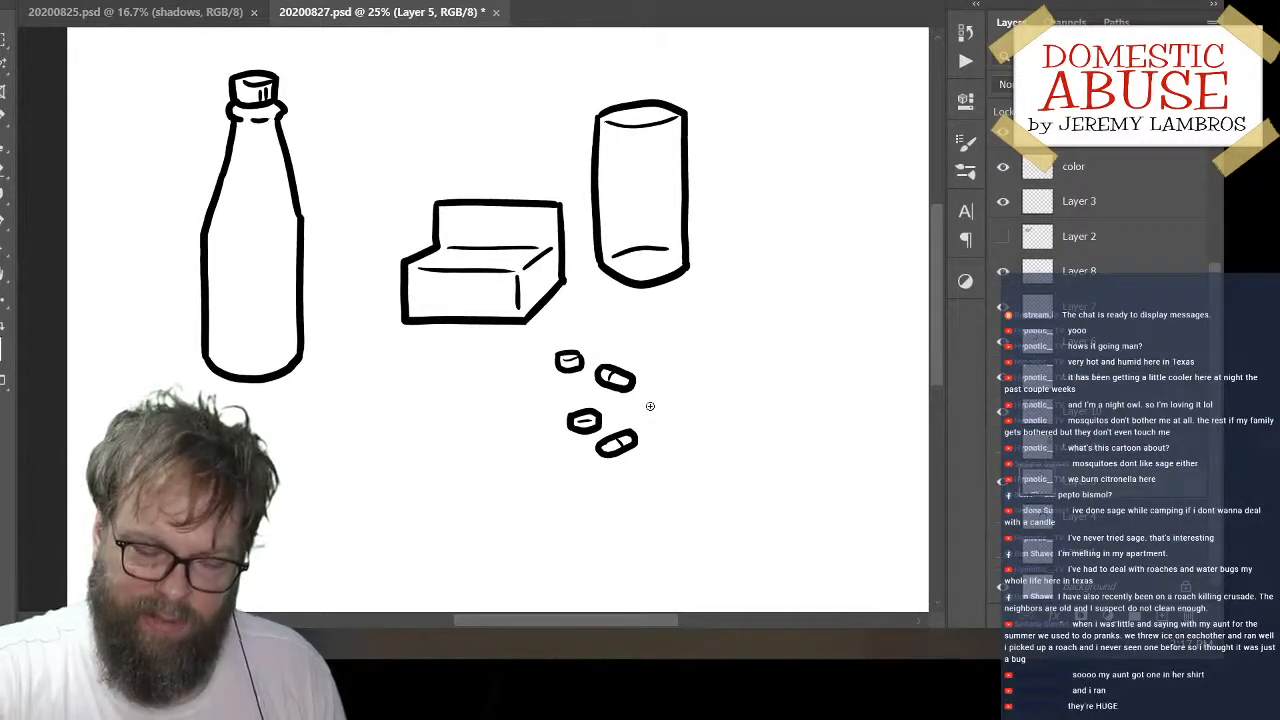
mouse_move(760, 337)
left_mouse_down()
mouse_move(635, 364)
mouse_move(637, 337)
left_mouse_up()
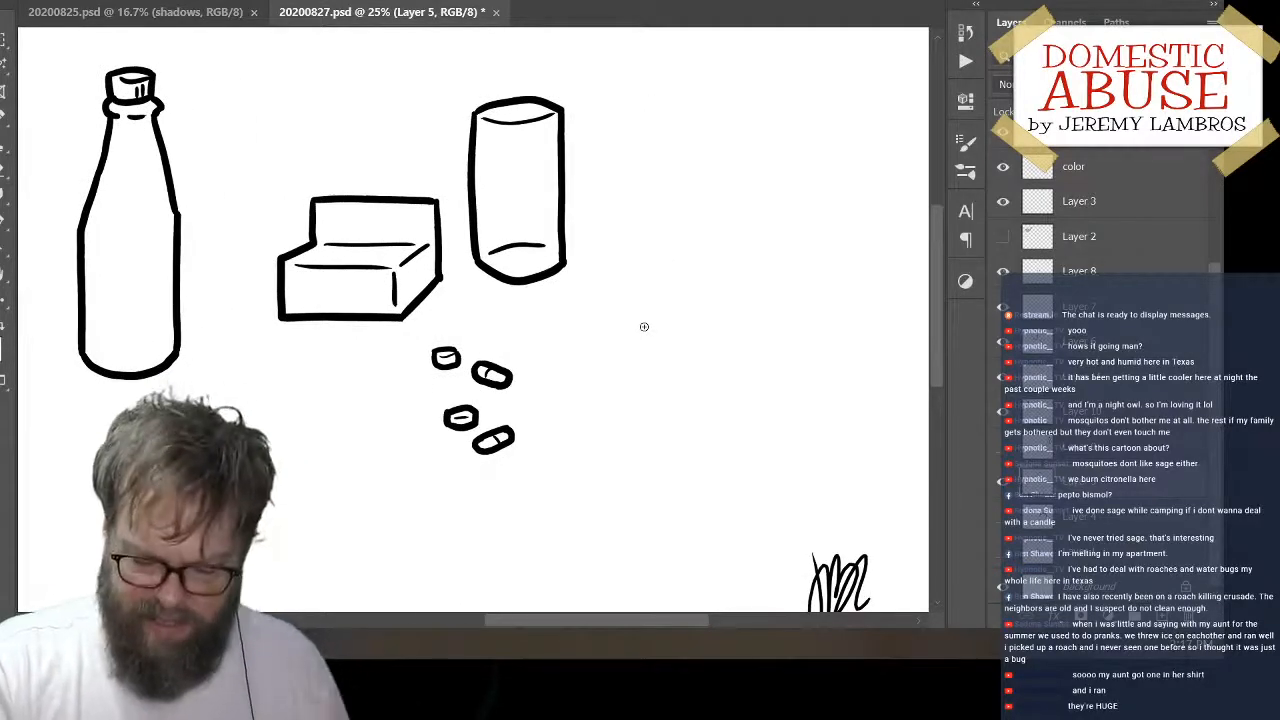
left_click(1001, 487)
left_click(1000, 489)
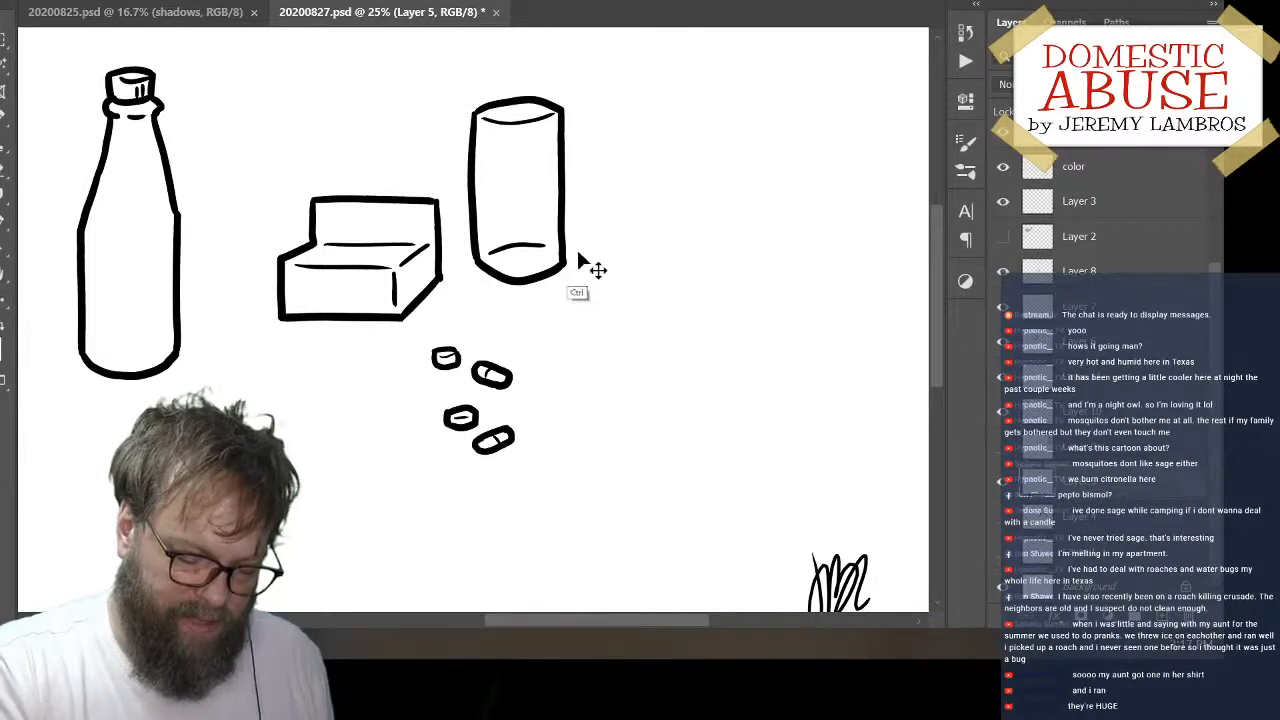
key("space")
mouse_move(643, 320)
left_mouse_down()
mouse_move(723, 371)
mouse_move(700, 346)
mouse_move(763, 446)
mouse_move(803, 417)
left_mouse_up()
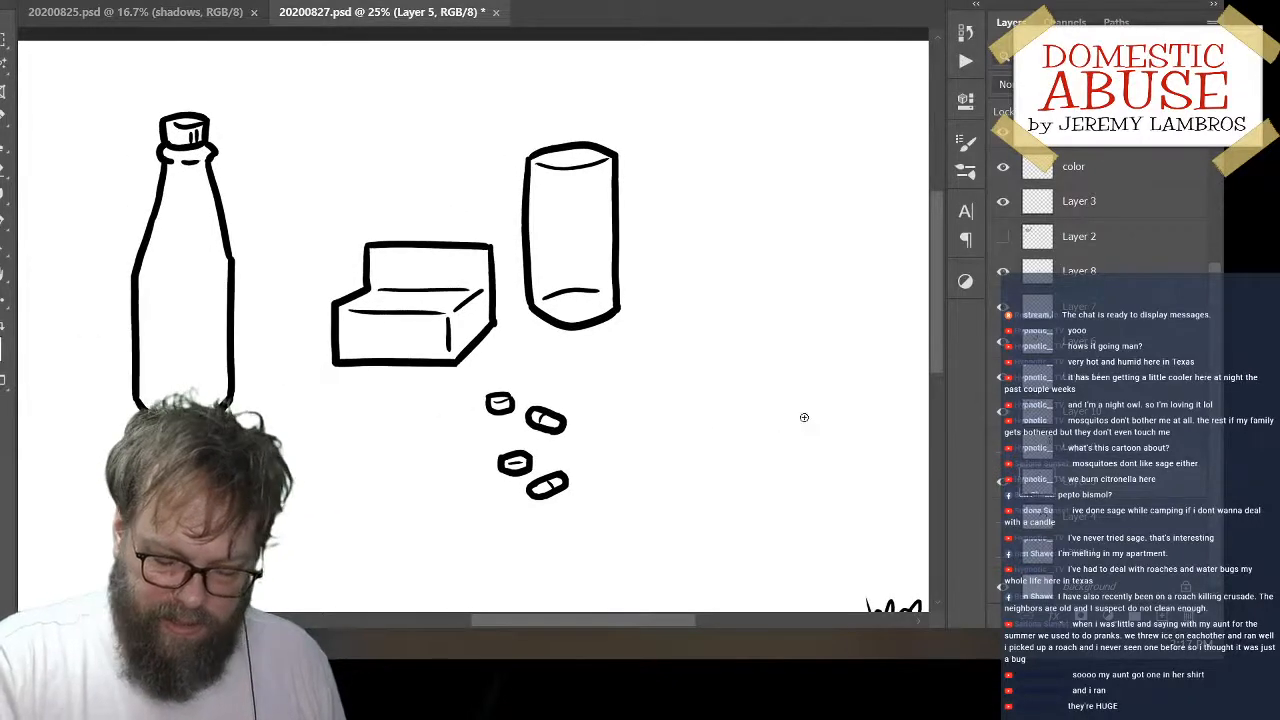
left_click(1165, 630)
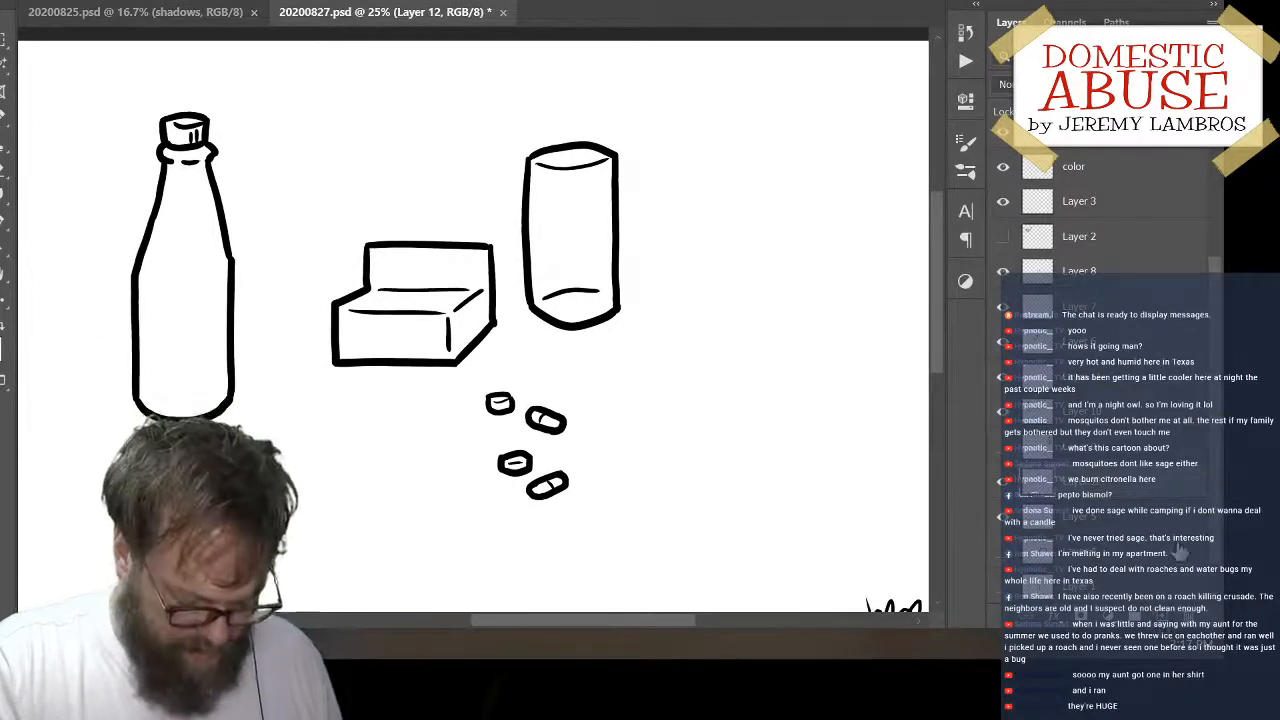
mouse_move(720, 213)
left_mouse_down()
mouse_move(678, 257)
mouse_move(677, 350)
left_mouse_up()
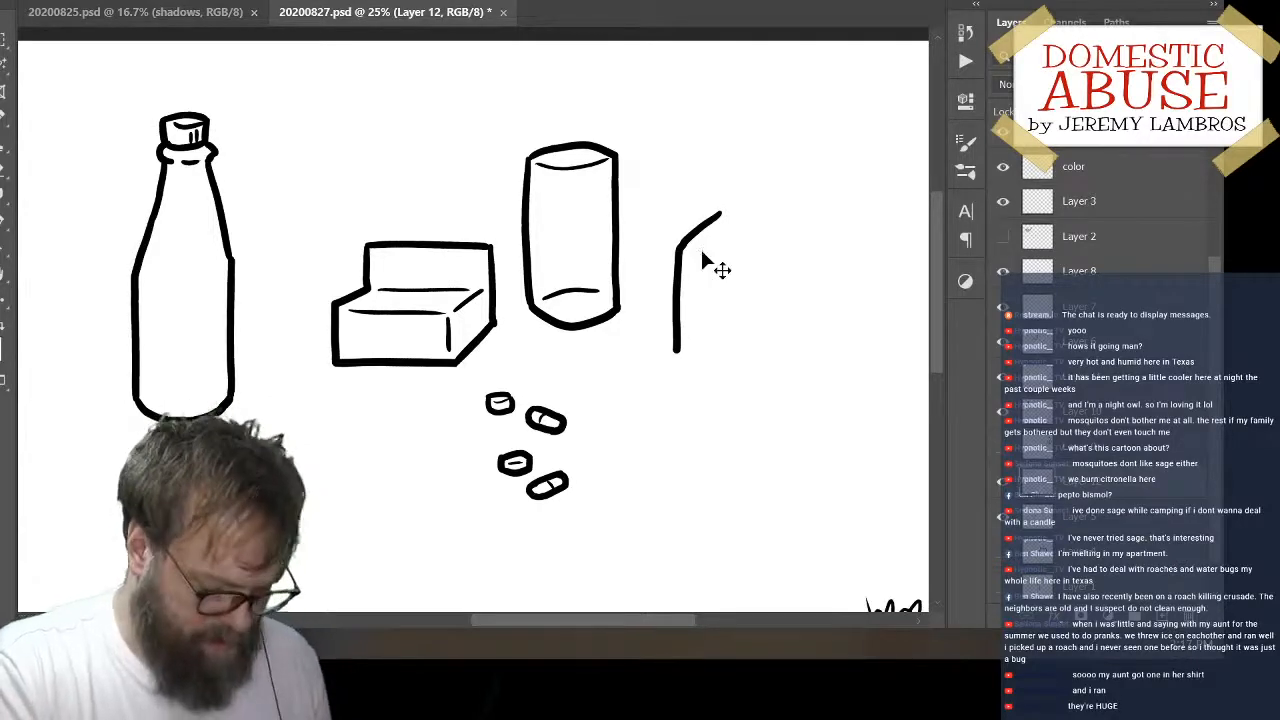
key("ctrl+z")
mouse_move(720, 219)
left_mouse_down()
mouse_move(694, 239)
mouse_move(688, 315)
left_mouse_up()
key("ctrl+z")
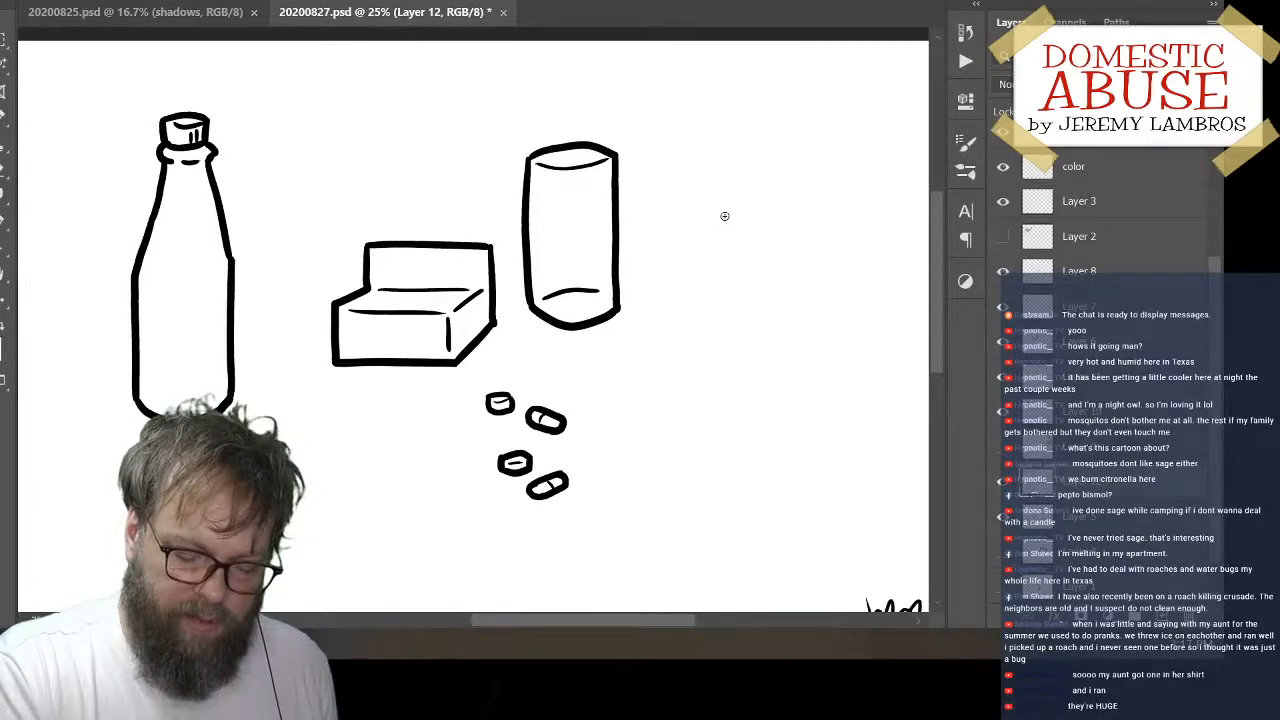
mouse_move(724, 214)
left_mouse_down()
mouse_move(684, 261)
mouse_move(688, 385)
left_mouse_up()
key("ctrl+z")
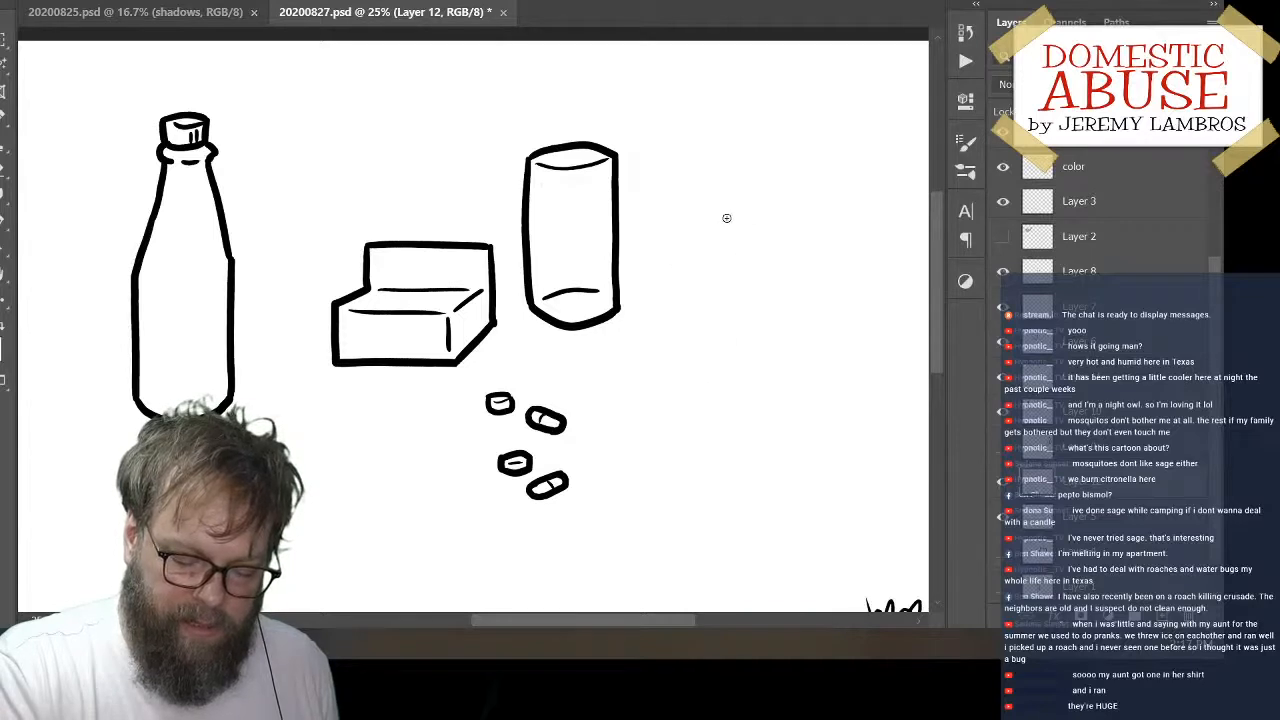
Ink the sloping left shoulder and straight left side of a square bottle to the right of the cylinder
mouse_move(725, 217)
left_mouse_down()
mouse_move(698, 242)
mouse_move(700, 385)
mouse_move(764, 410)
mouse_move(815, 378)
left_mouse_up()
key("ctrl+z")
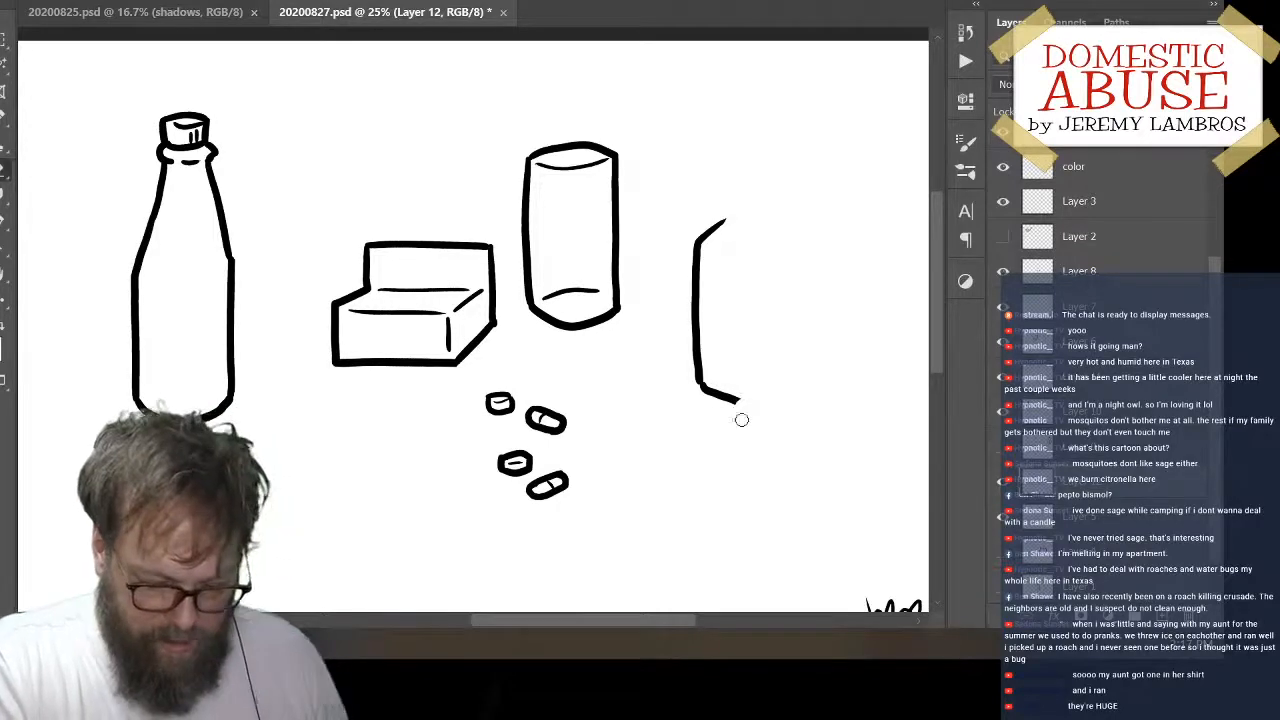
key("ctrl+z")
key("ctrl+z")
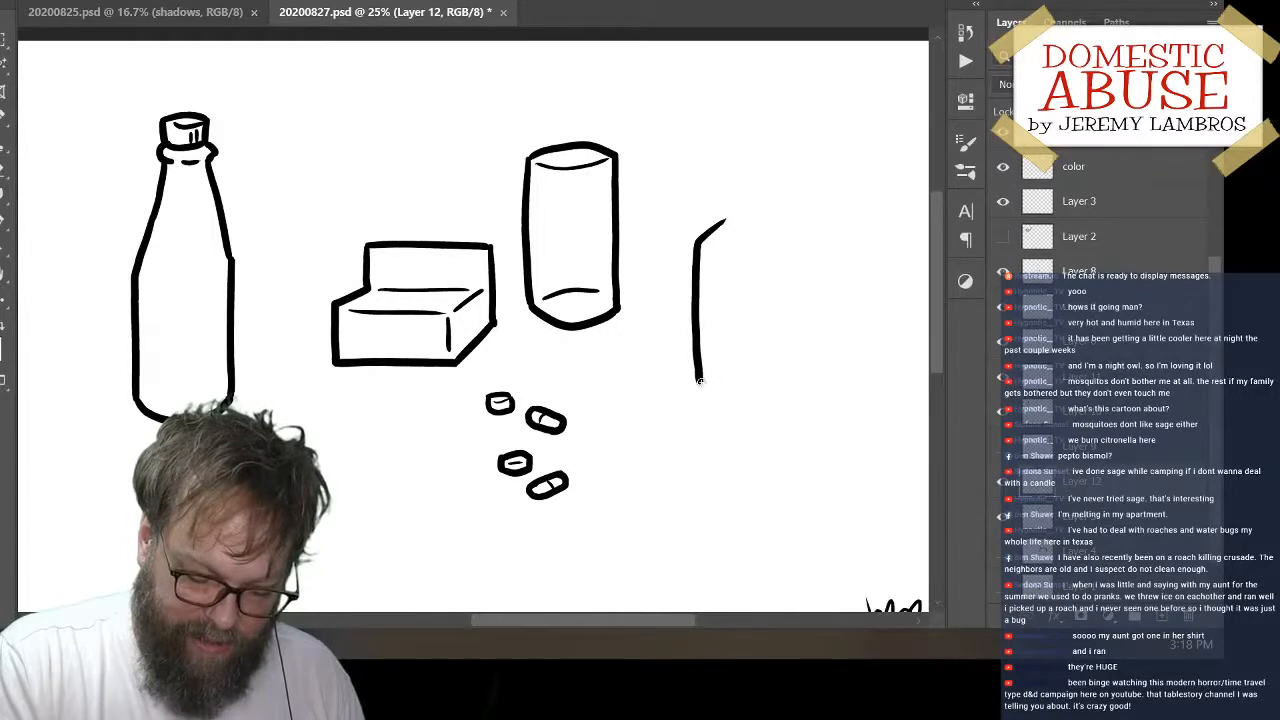
Ink the square bottle's V-shaped base with two angled strokes meeting at its front corner
mouse_move(698, 380)
left_mouse_down()
mouse_move(750, 406)
mouse_move(812, 366)
left_mouse_up()
key("ctrl+z")
key("ctrl+z")
key("ctrl+z")
key("ctrl+z")
key("ctrl+z")
key("ctrl+z")
left_click_drag(751, 404, 805, 370)
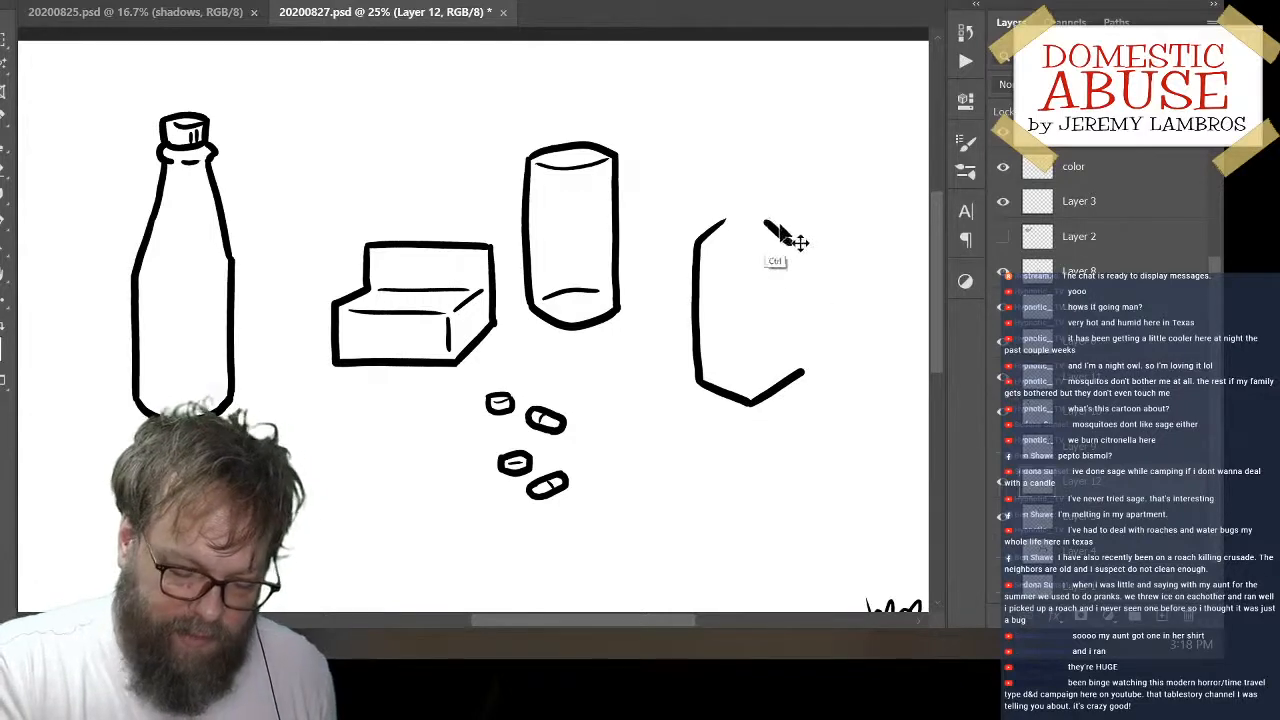
Ink the square bottle's sloping right shoulder and straight right side down to the base
mouse_move(768, 221)
left_mouse_down()
mouse_move(800, 246)
mouse_move(802, 372)
left_mouse_up()
key("ctrl+z")
left_click_drag(800, 245, 800, 370)
key("ctrl+z")
key("ctrl+z")
left_click_drag(800, 245, 804, 376)
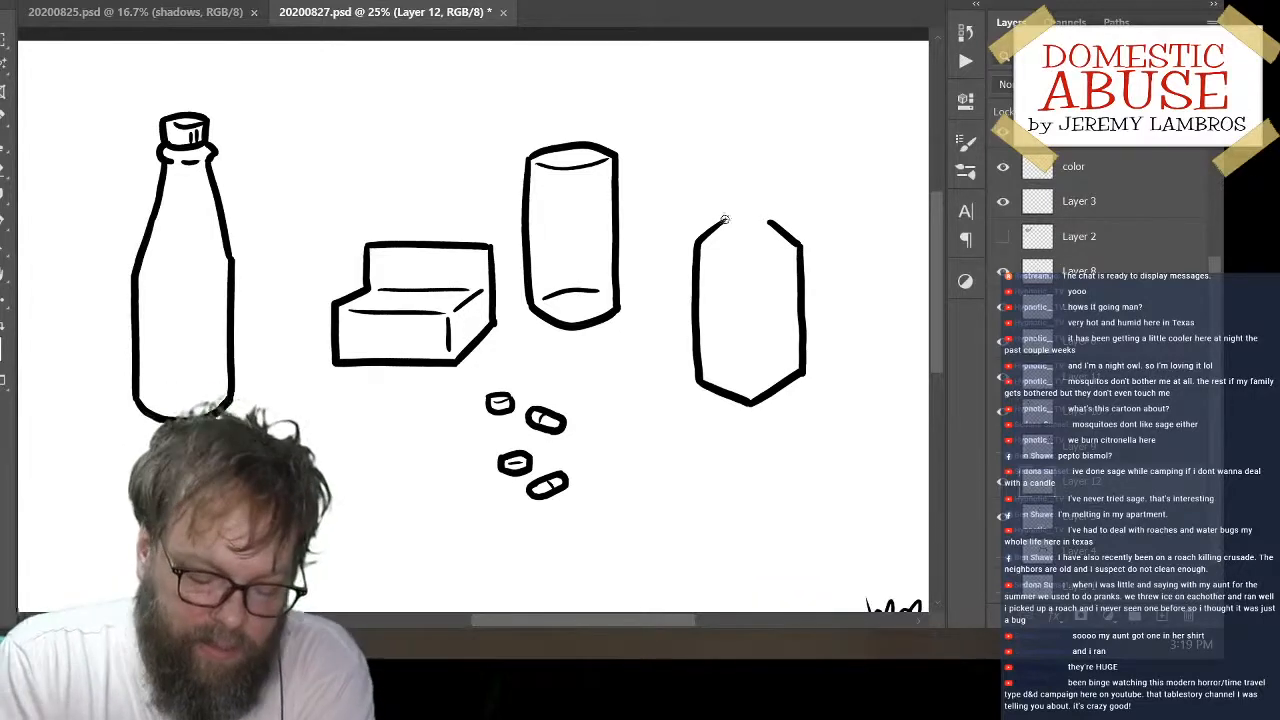
Ink the small neck ridges on both sides of the square bottle and begin the cap's left edge
mouse_move(722, 222)
left_mouse_down()
mouse_move(774, 215)
mouse_move(776, 194)
mouse_move(773, 211)
mouse_move(727, 208)
mouse_move(732, 187)
mouse_move(744, 199)
mouse_move(727, 207)
mouse_move(731, 180)
mouse_move(776, 186)
left_mouse_up()
key("ctrl+z")
key("ctrl+z")
key("ctrl+z")
key("ctrl+z")
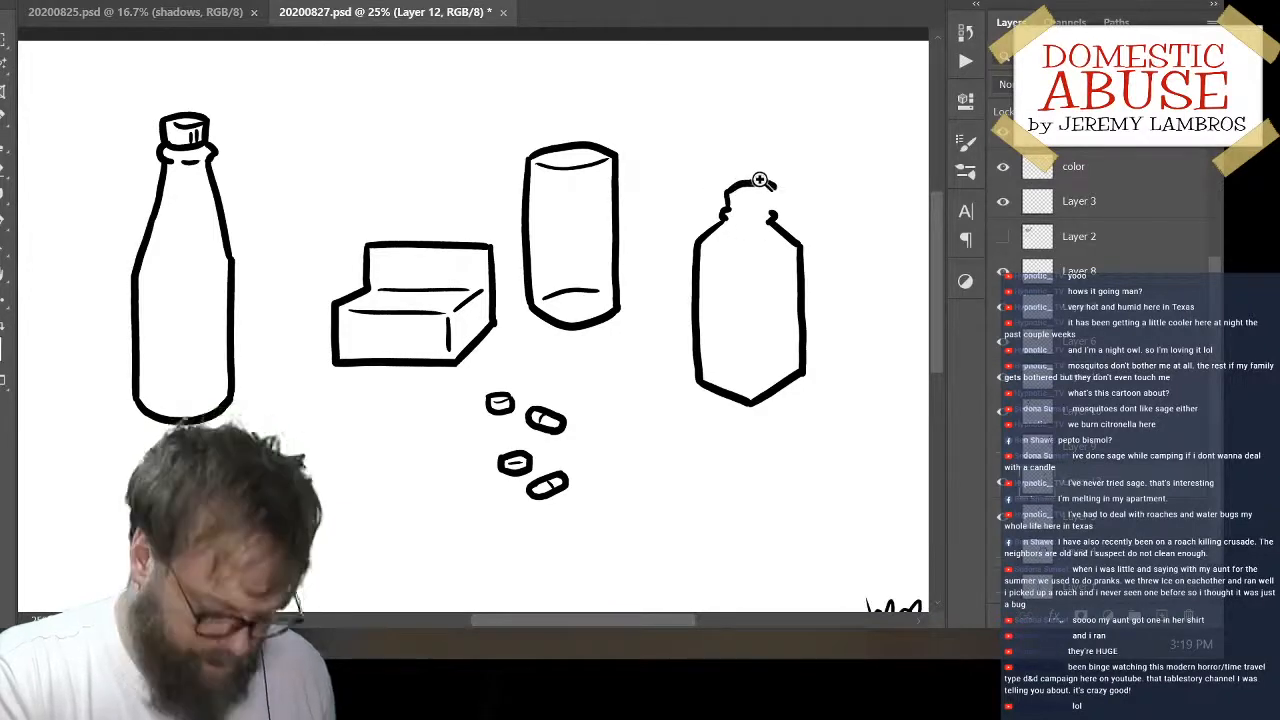
key("ctrl+z")
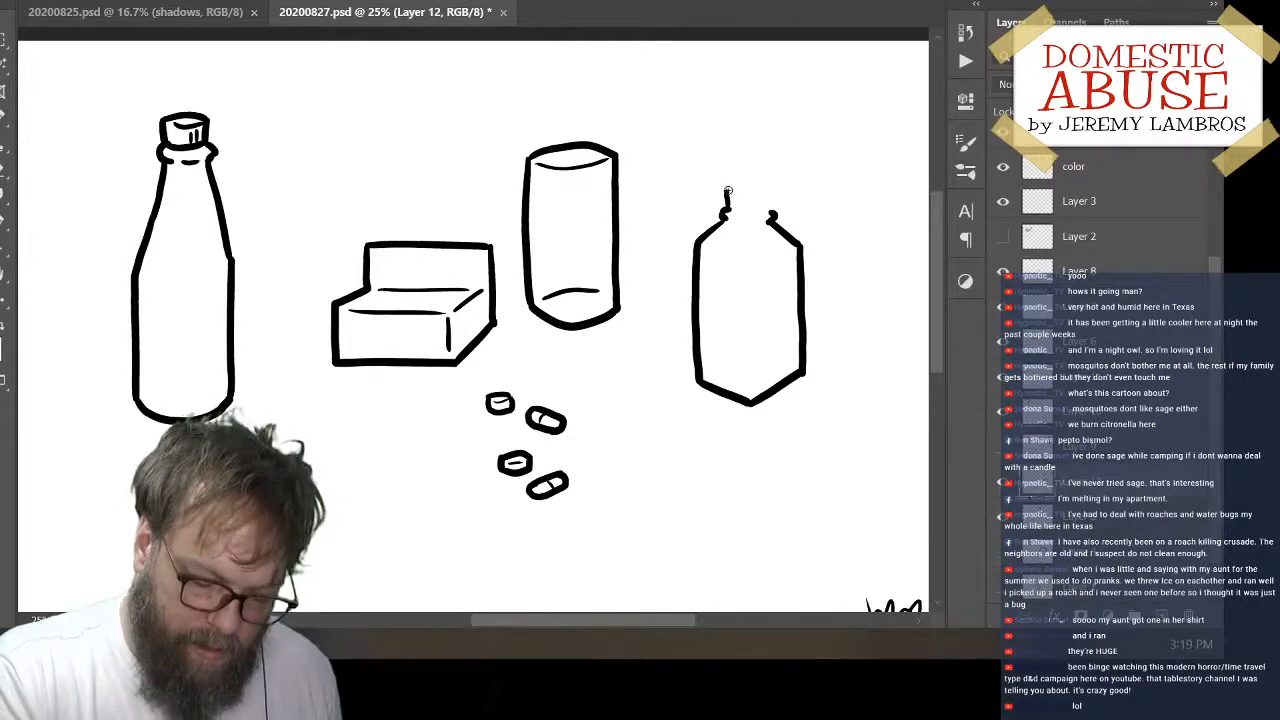
Complete the square bottle's cap and neck rings, and ink its vertical front corner line ending just short of the base
mouse_move(724, 200)
left_mouse_down()
mouse_move(778, 188)
mouse_move(766, 180)
mouse_move(786, 206)
mouse_move(770, 184)
mouse_move(776, 220)
mouse_move(789, 217)
mouse_move(770, 213)
mouse_move(757, 272)
mouse_move(757, 400)
left_mouse_up()
key("ctrl+z")
key("ctrl+z")
key("ctrl+z")
key("ctrl+z")
key("ctrl+z")
key("ctrl+z")
key("ctrl+z")
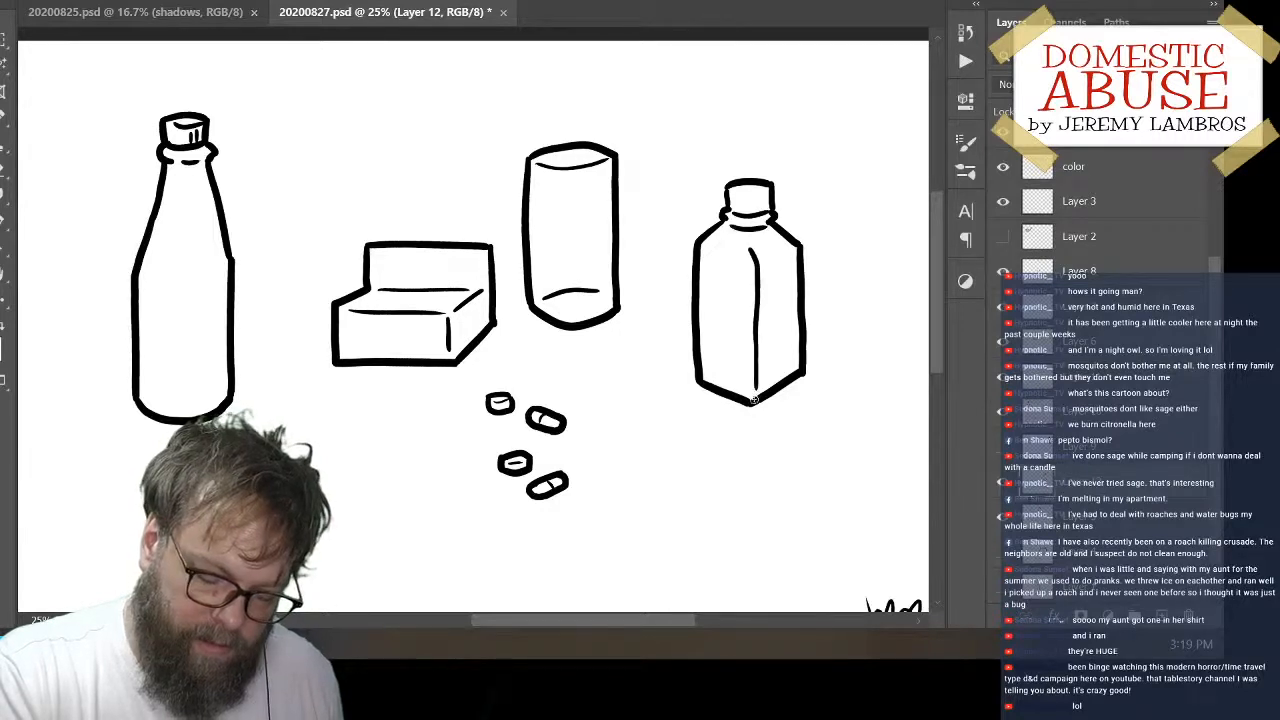
key("ctrl+z")
left_click_drag(756, 250, 758, 382)
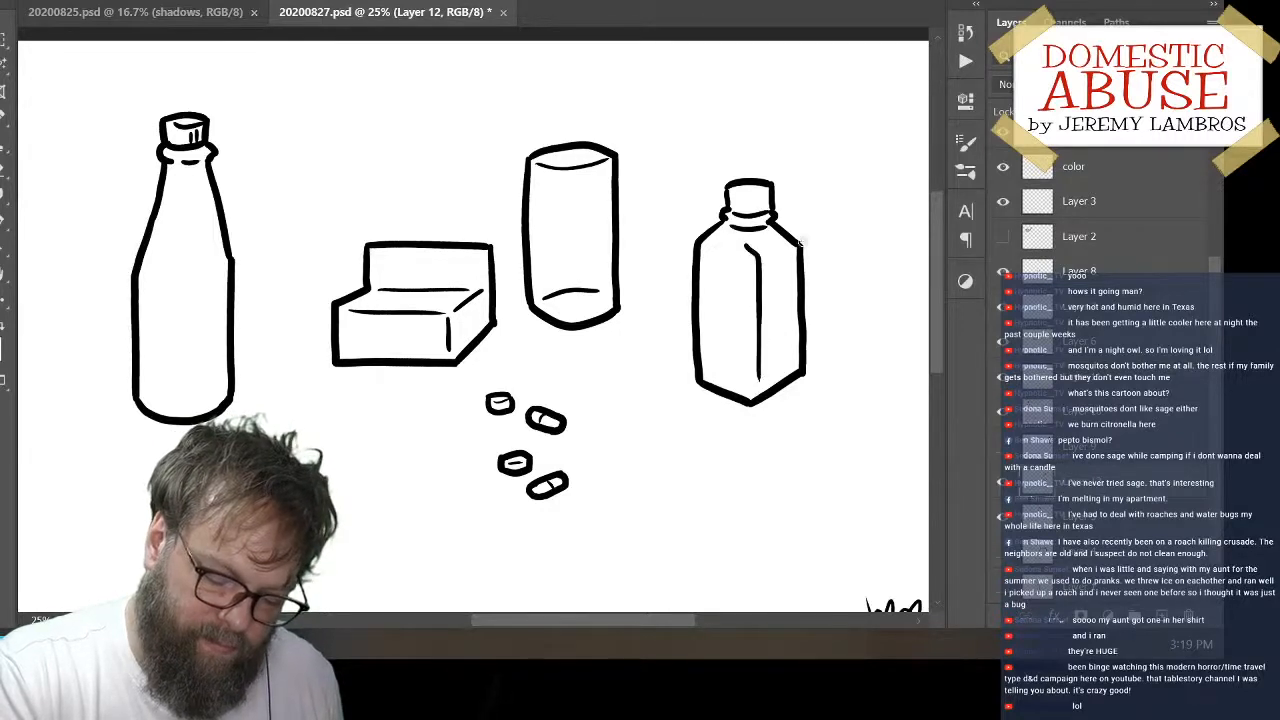
Add a curved rim line and two short shading marks to the square bottle's cap
left_click_drag(734, 193, 763, 193)
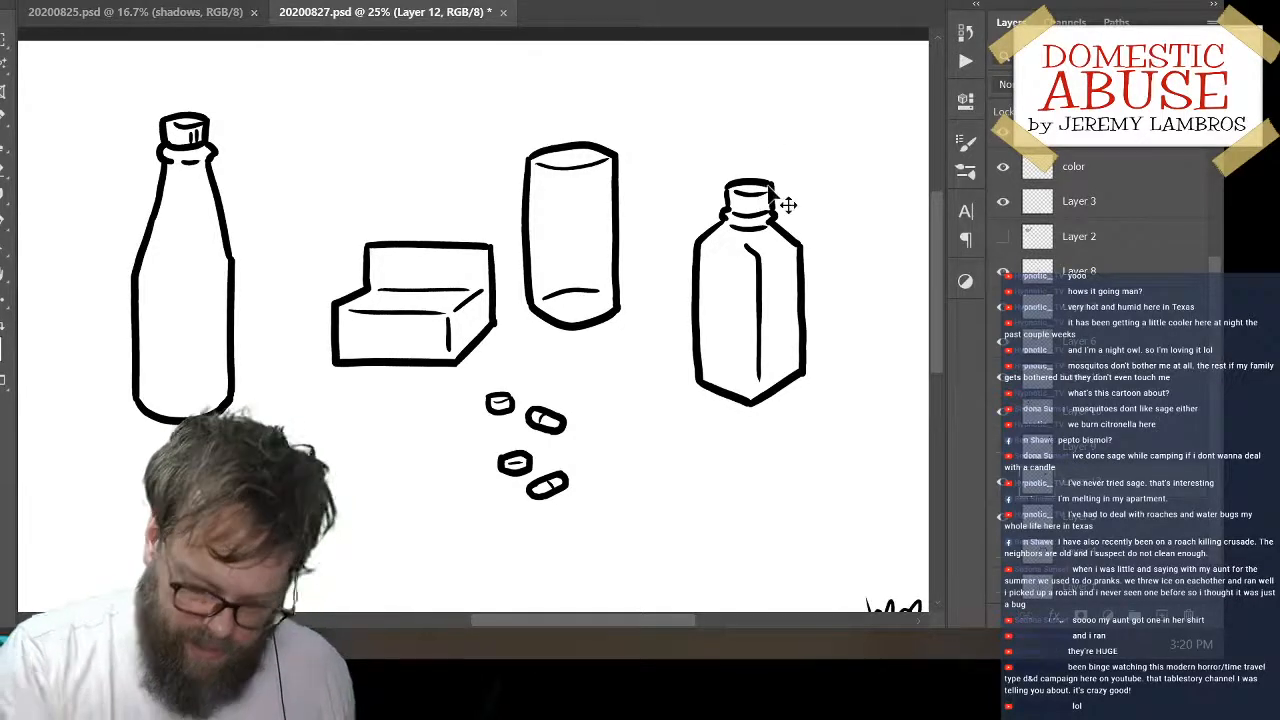
key("ctrl+plus")
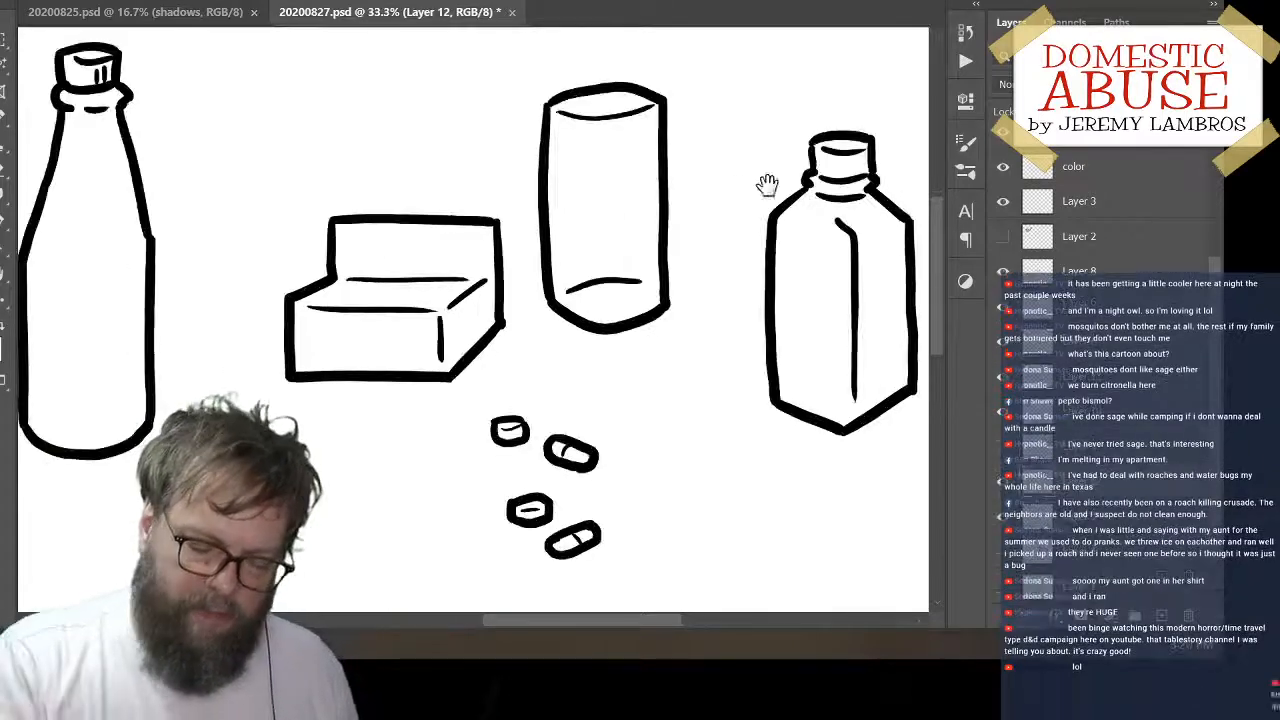
left_click_drag(766, 186, 606, 288)
left_click_drag(715, 217, 722, 229)
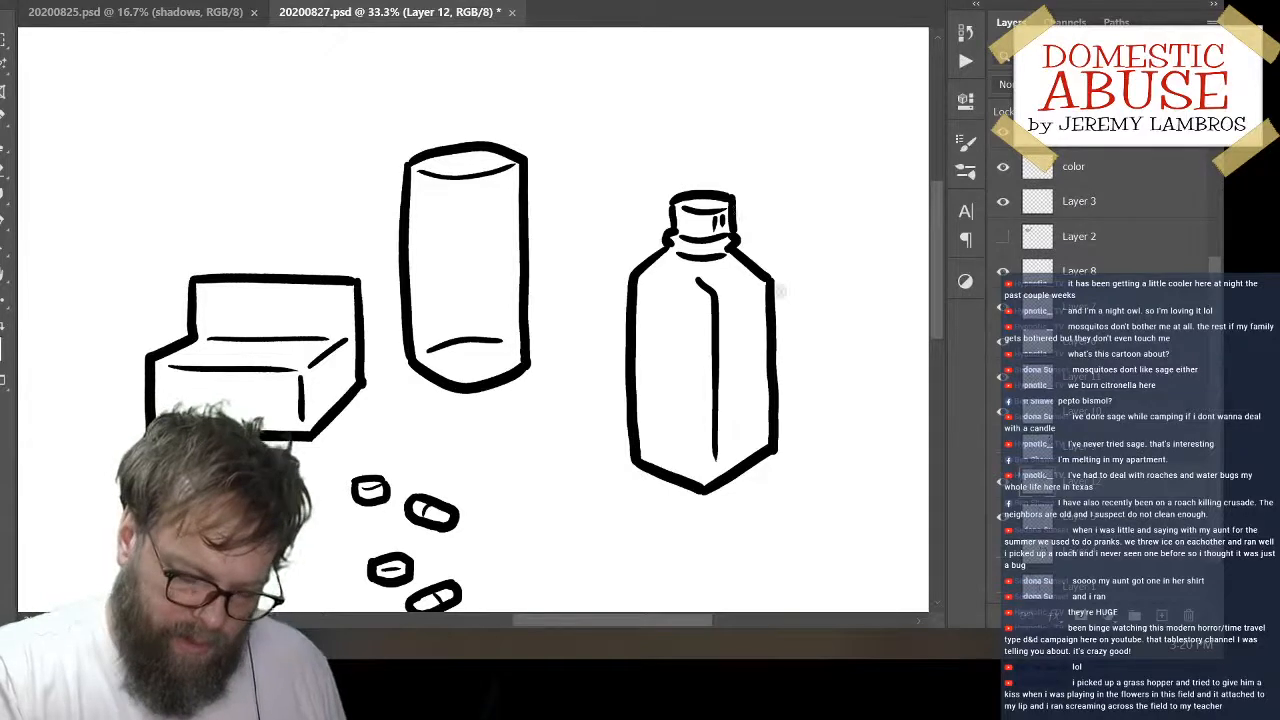
Move the square bottle close to the right of the cylinder, with its cap slightly above the cylinder's rim
left_click_drag(780, 292, 735, 247)
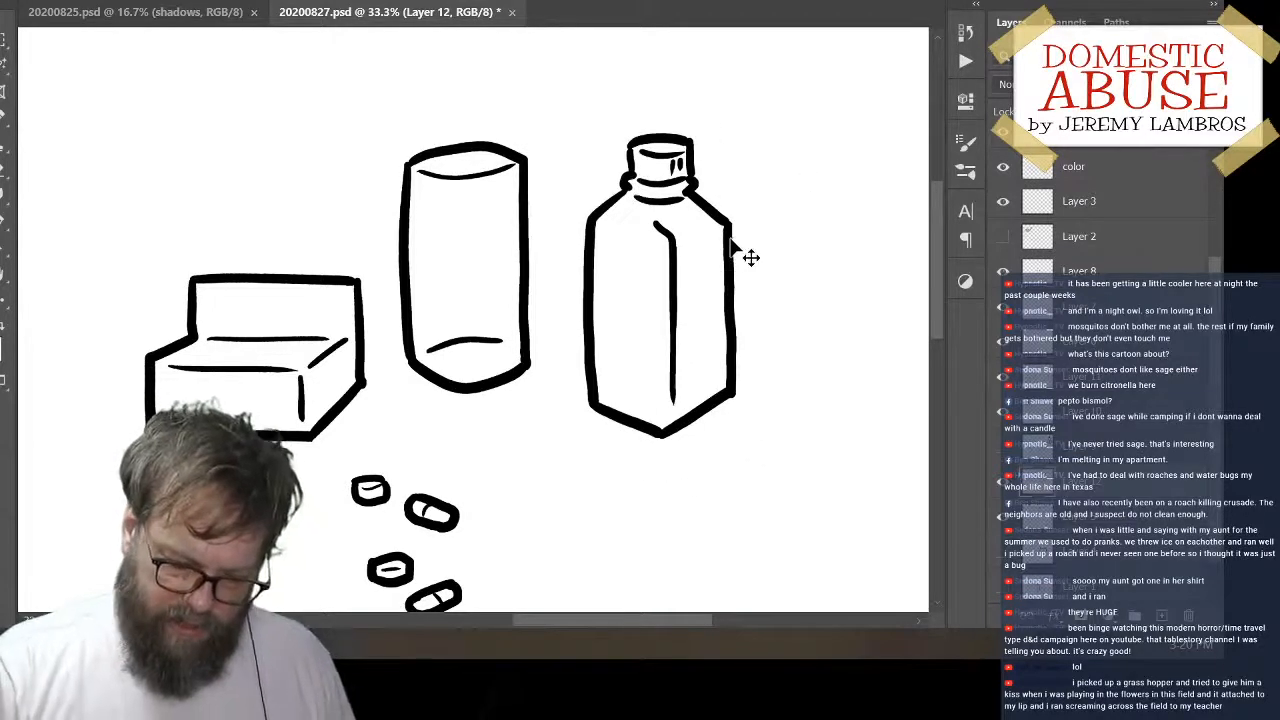
key("ctrl+minus")
key("ctrl+minus")
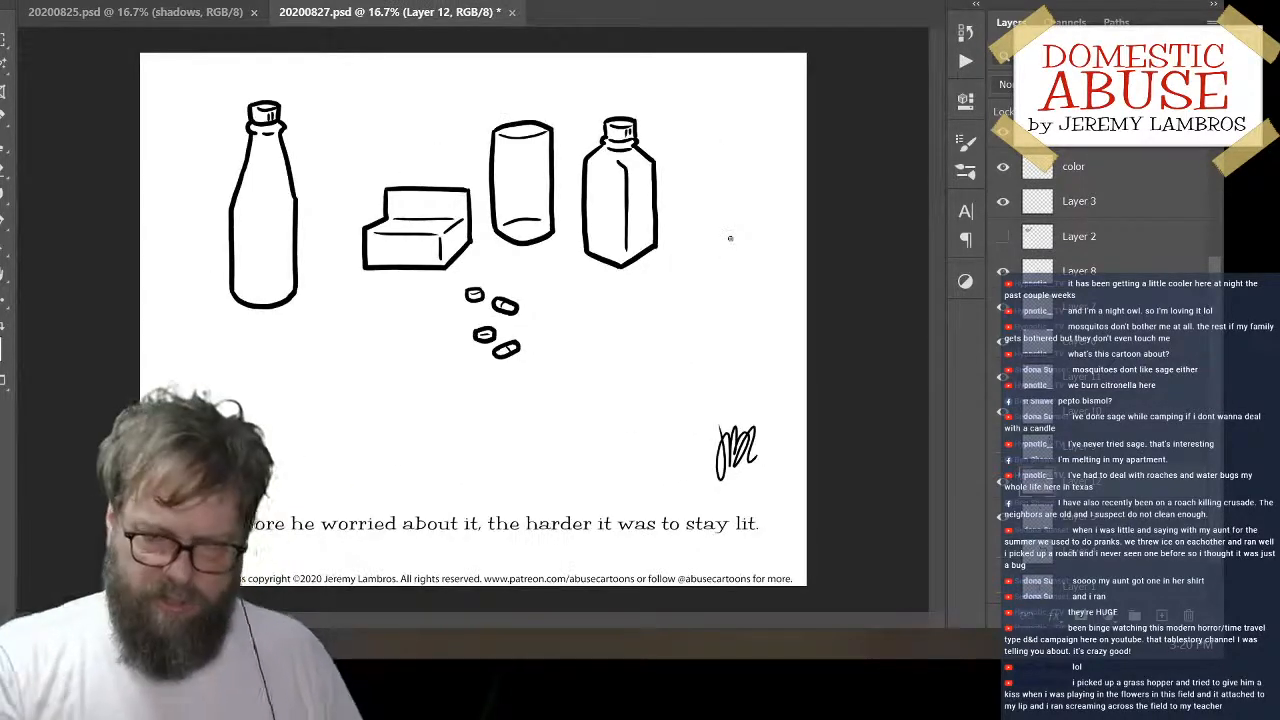
left_click_drag(656, 227, 665, 287)
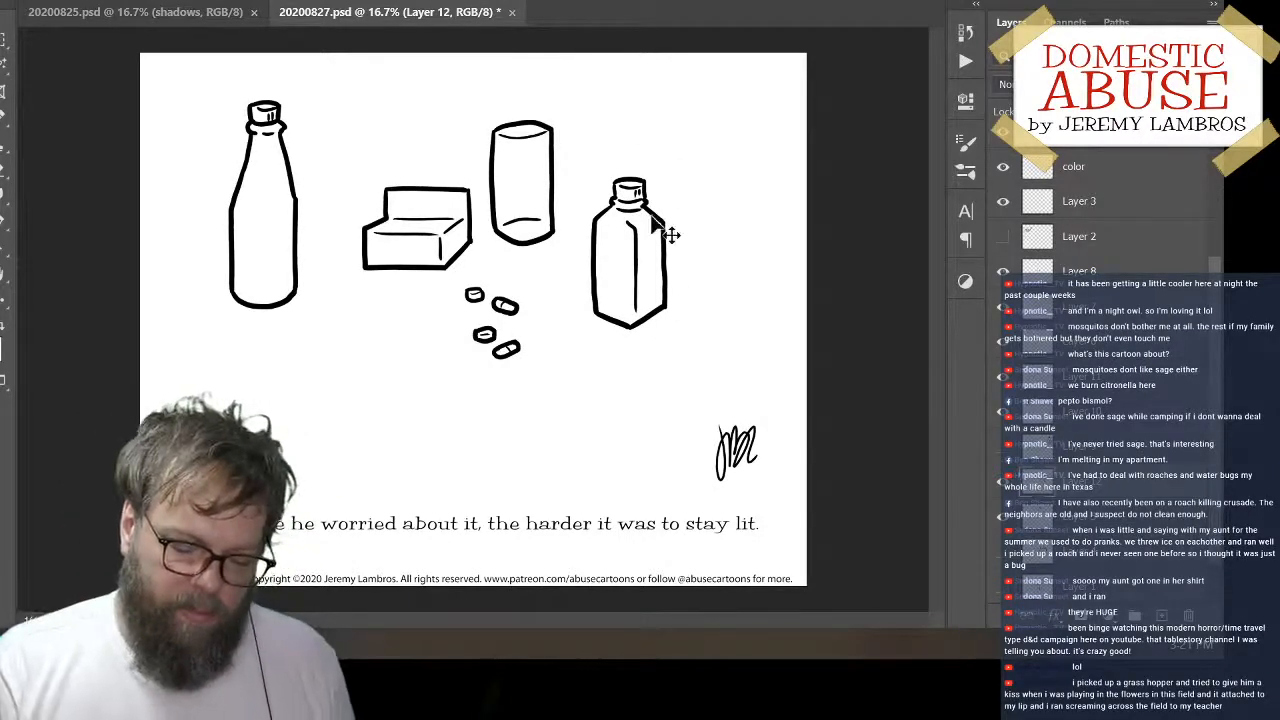
key("ctrl+plus")
left_click_drag(650, 292, 660, 331)
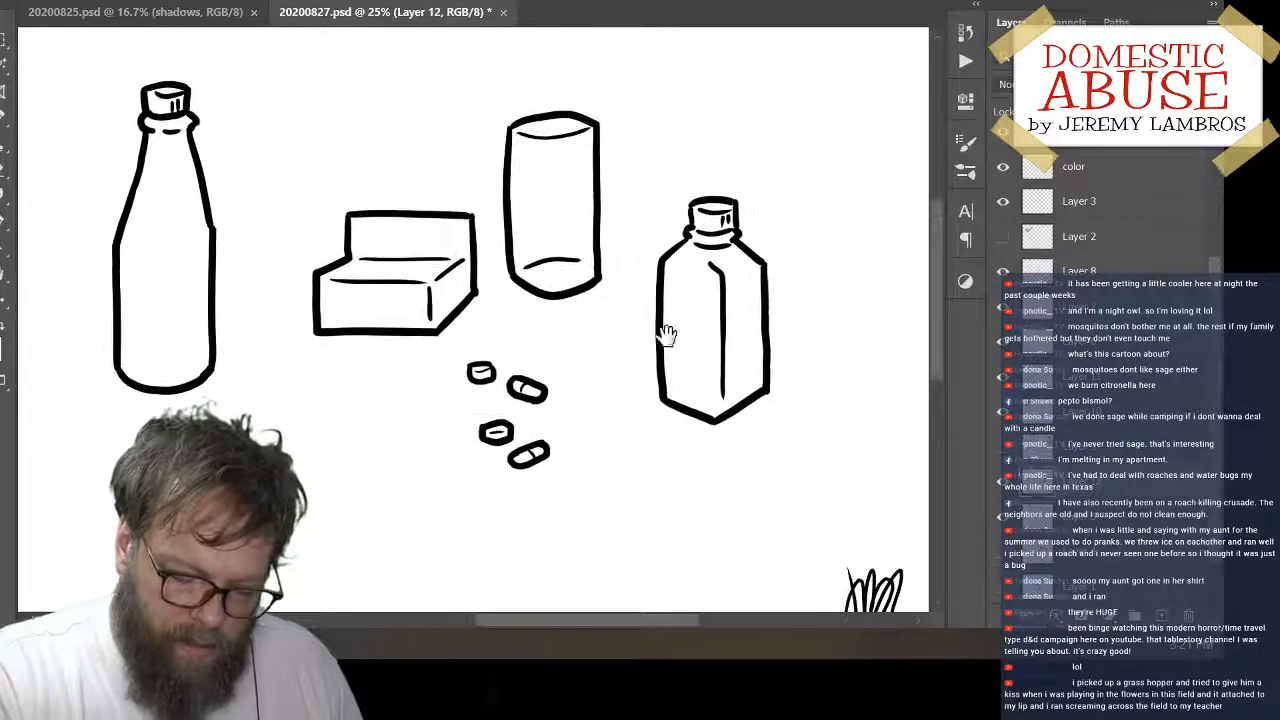
left_click_drag(763, 323, 776, 237)
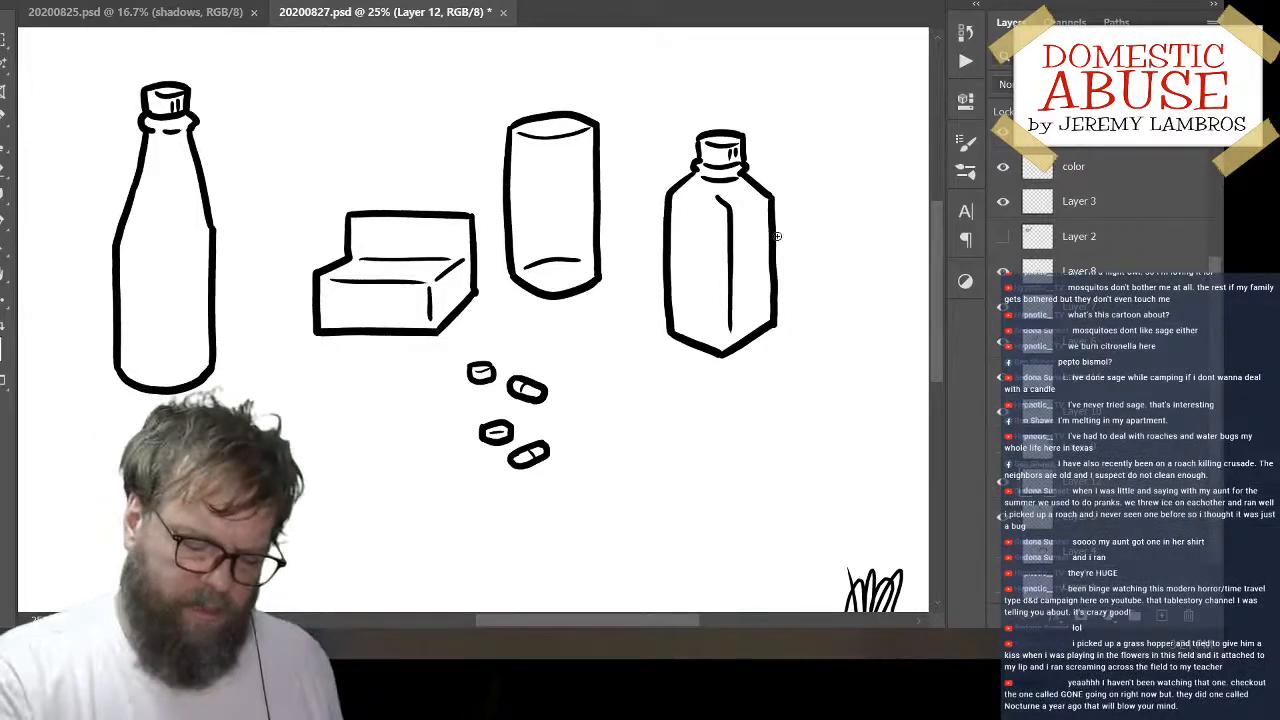
left_click_drag(790, 282, 760, 247)
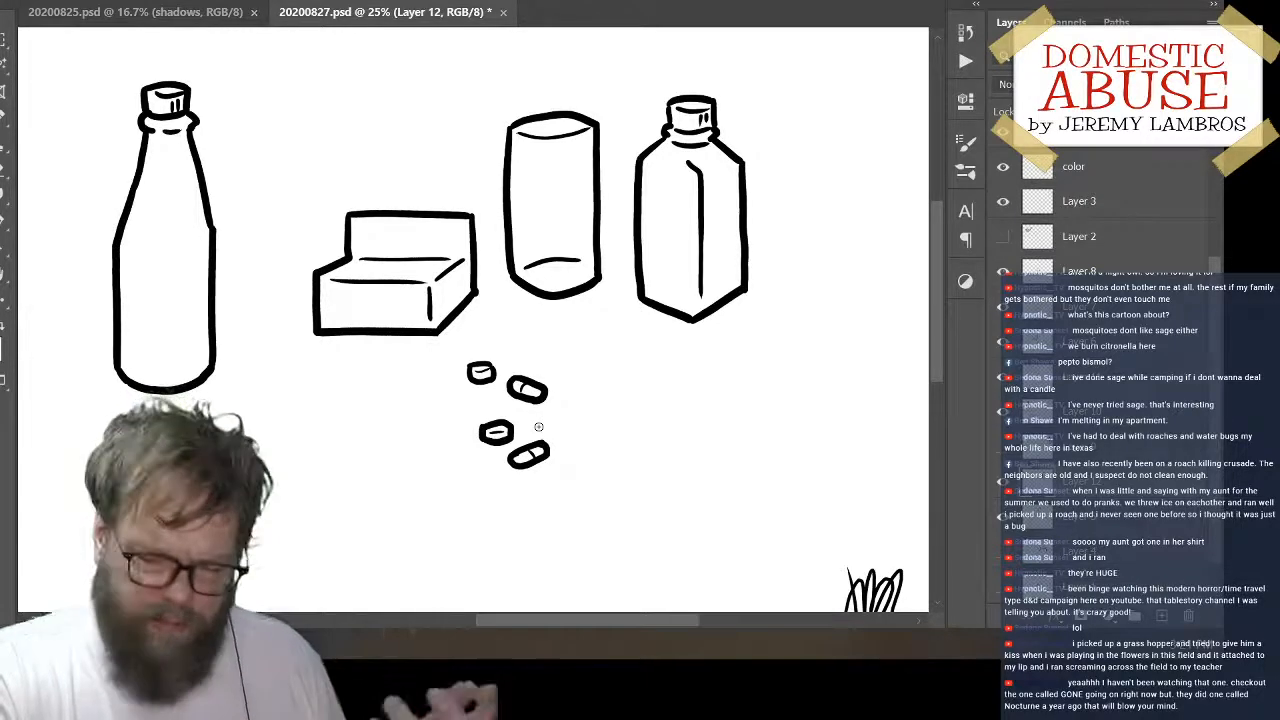
Move the corked bottle on Layer 10 right and slightly up toward the box, and hide that layer
left_click(207, 333, "ctrl")
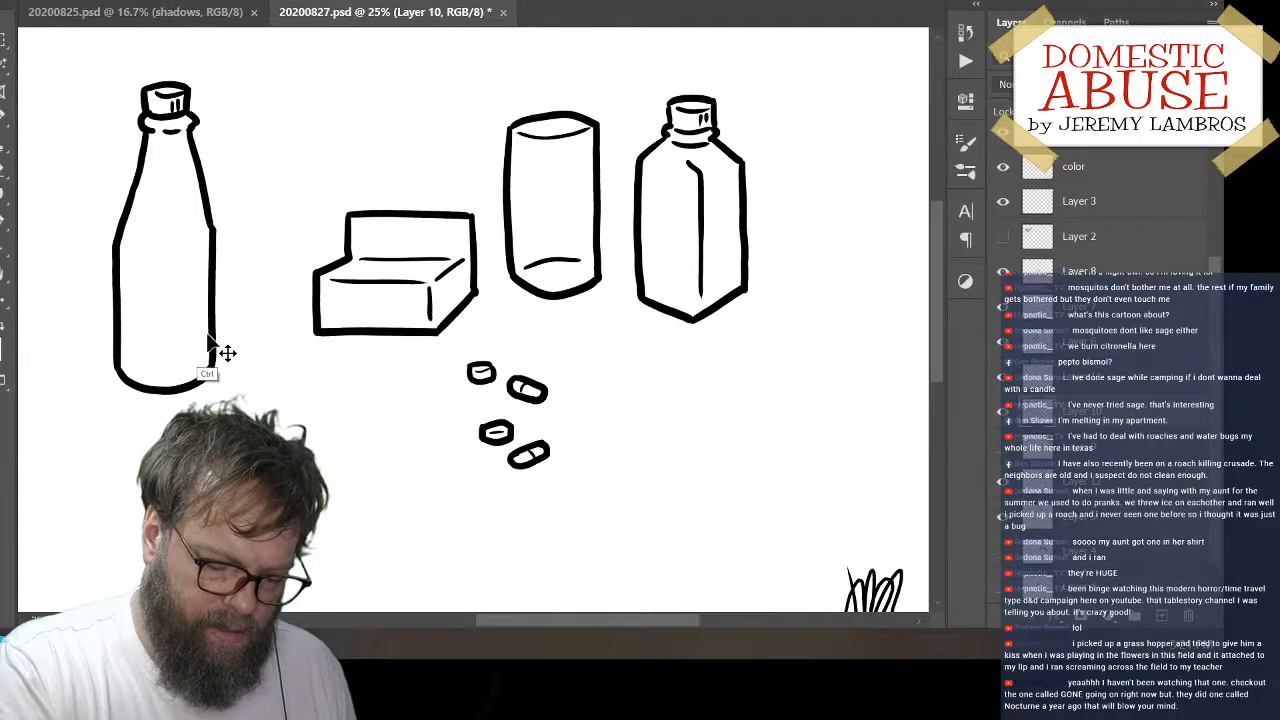
left_click_drag(223, 311, 265, 300)
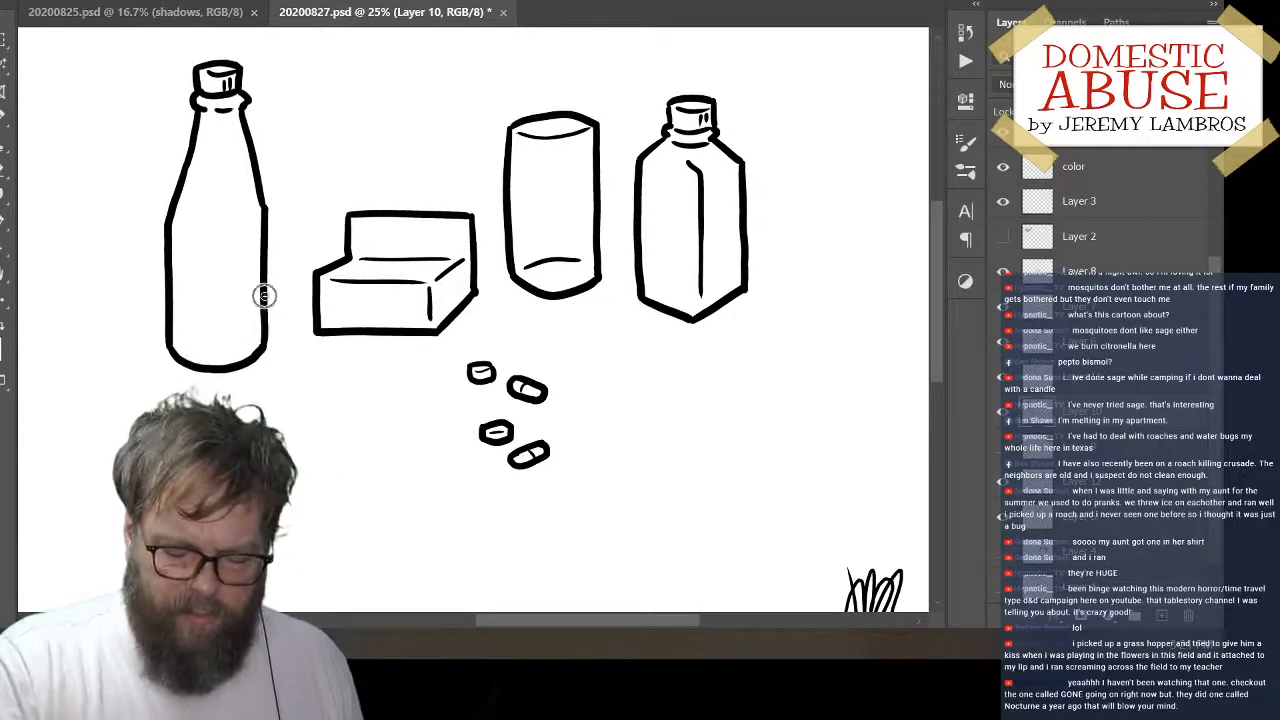
left_click(1003, 414)
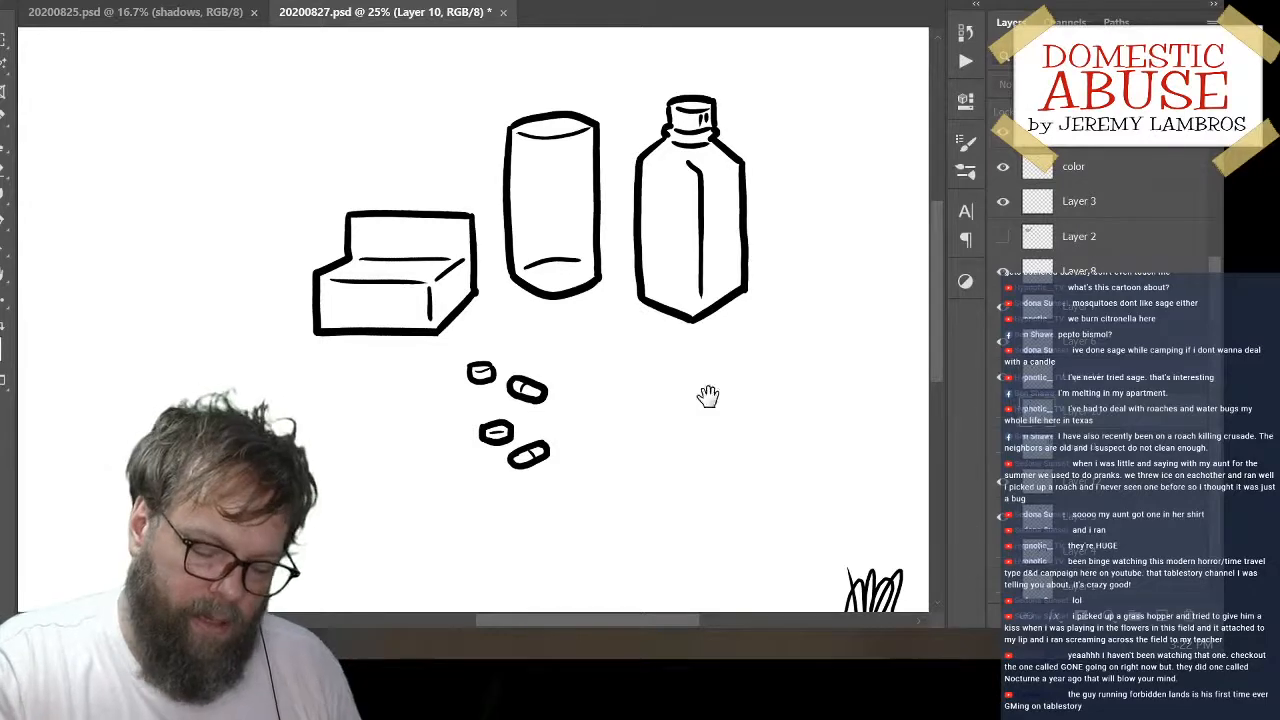
Make the empty Layer 11, directly above the hidden corked bottle's layer, the active layer
mouse_move(706, 391)
left_mouse_down()
mouse_move(777, 437)
mouse_move(651, 486)
mouse_move(655, 465)
left_mouse_up()
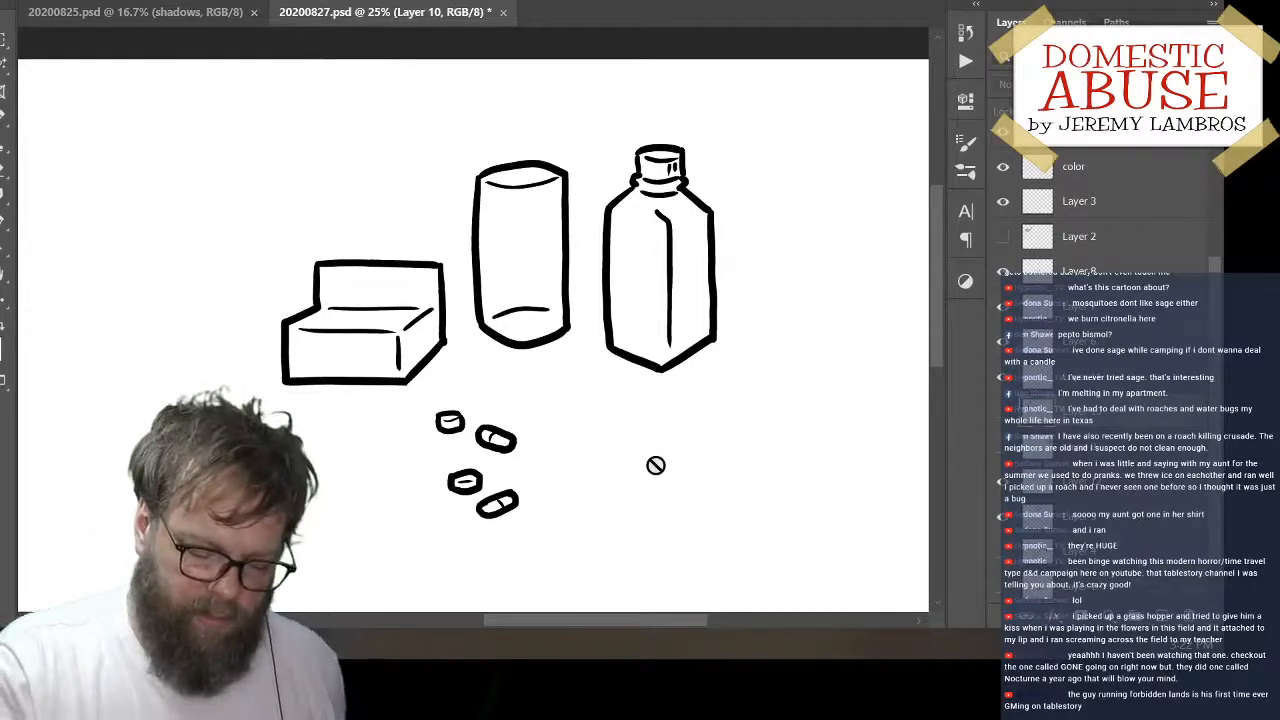
mouse_move(743, 429)
left_mouse_down()
mouse_move(643, 471)
mouse_move(800, 377)
mouse_move(784, 380)
left_mouse_up()
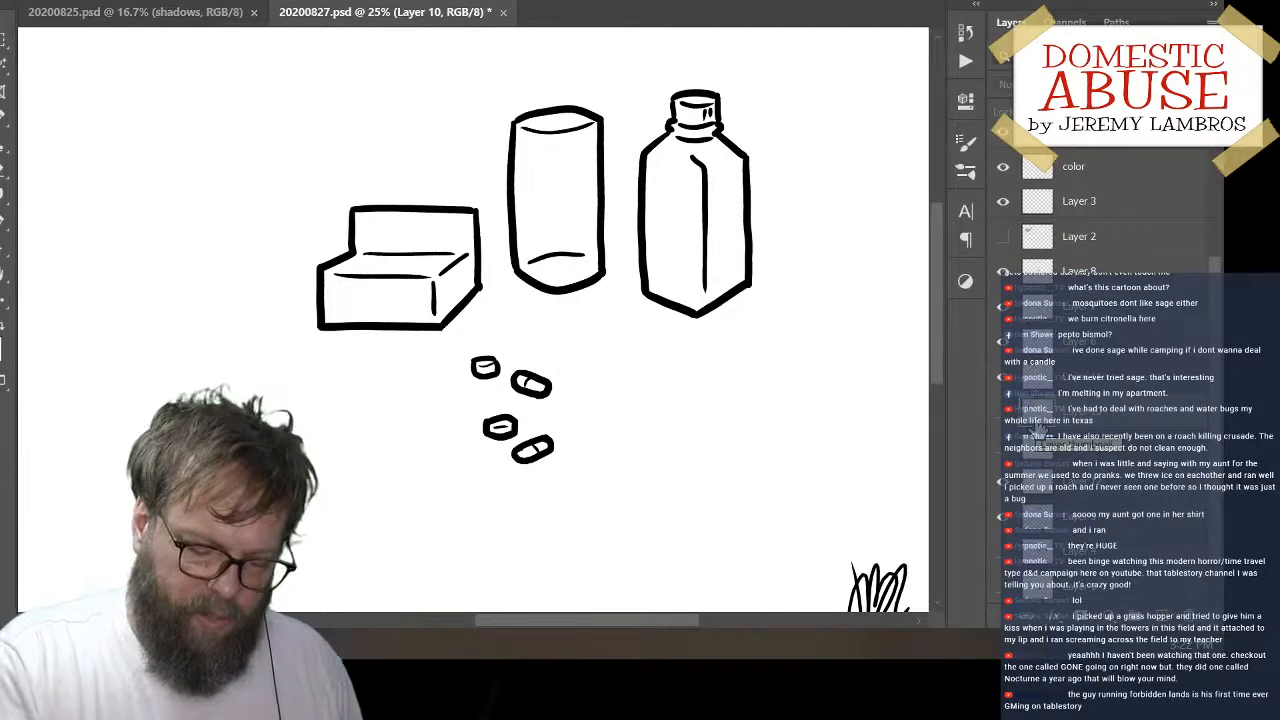
mouse_move(714, 361)
left_mouse_down()
mouse_move(640, 423)
mouse_move(625, 416)
left_mouse_up()
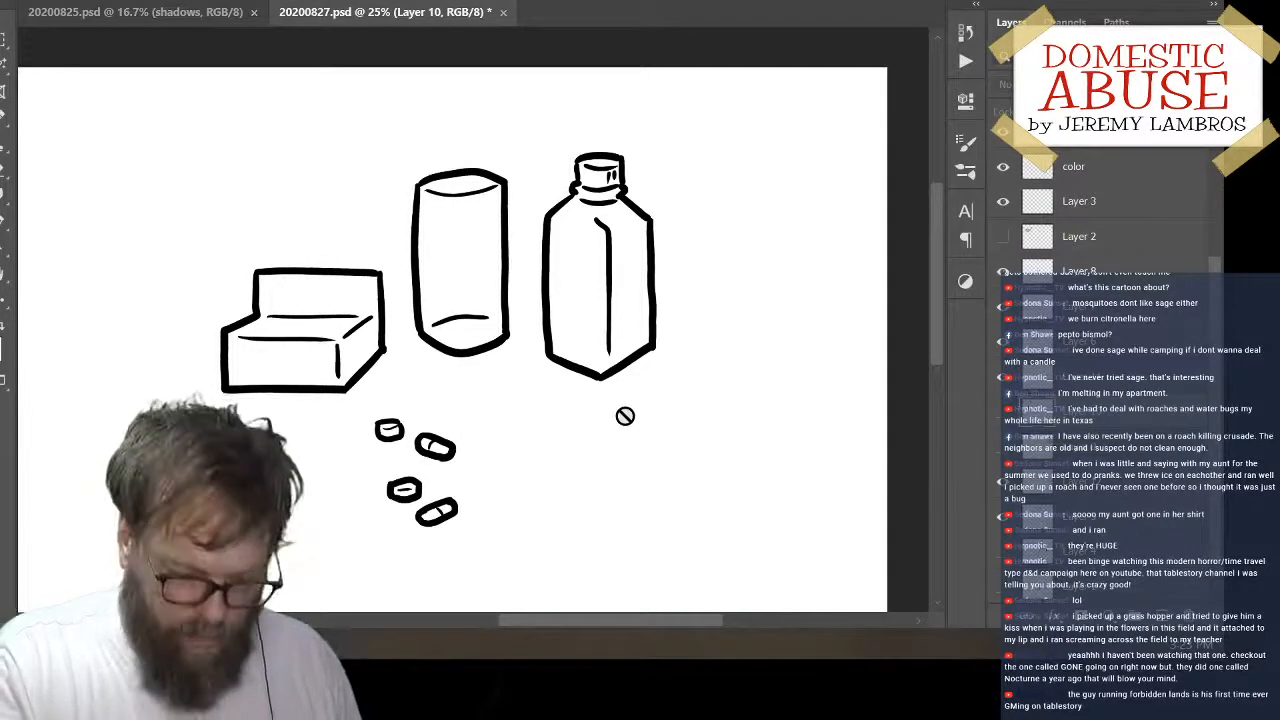
left_click(1091, 386)
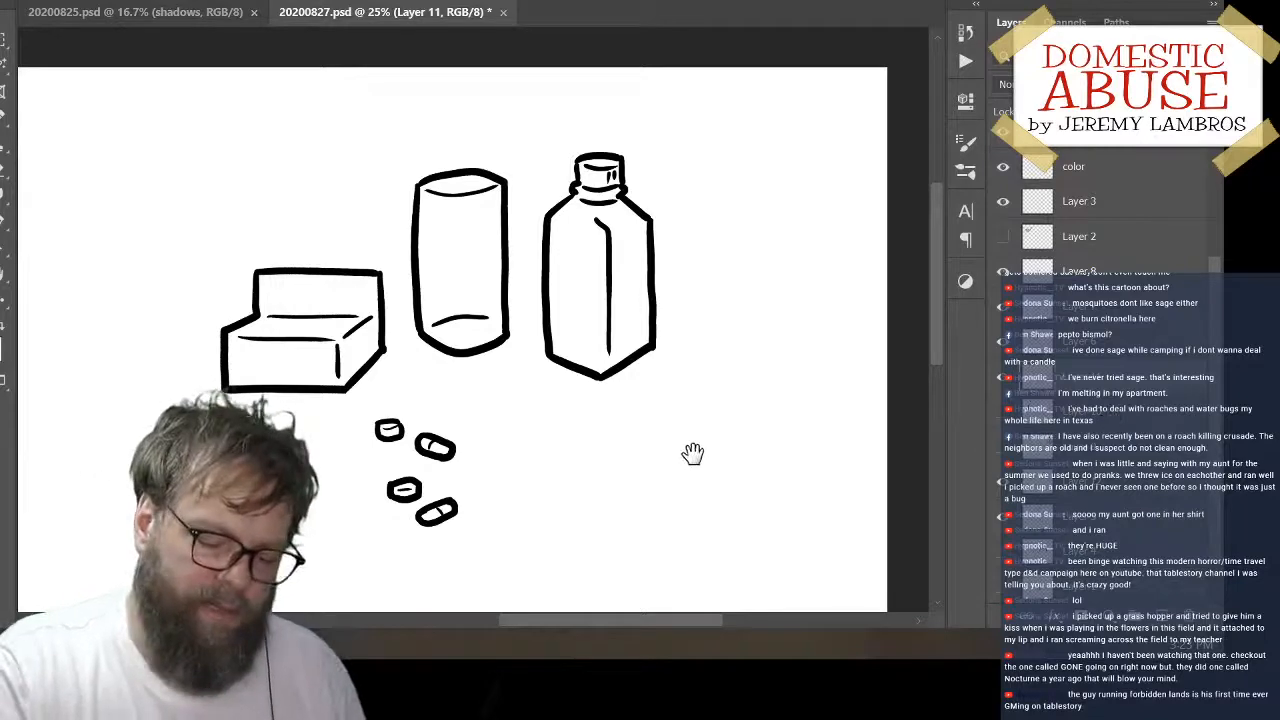
left_click_drag(691, 449, 646, 394)
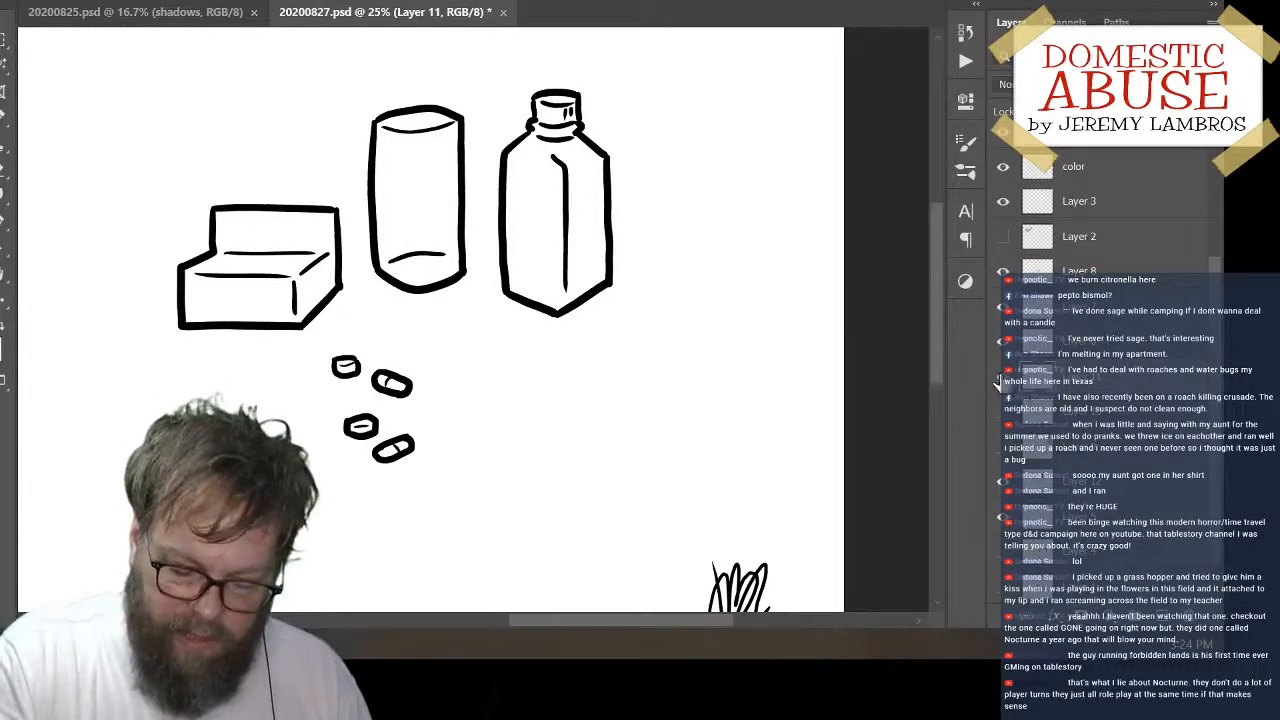
scroll(1100, 220, "down", 1)
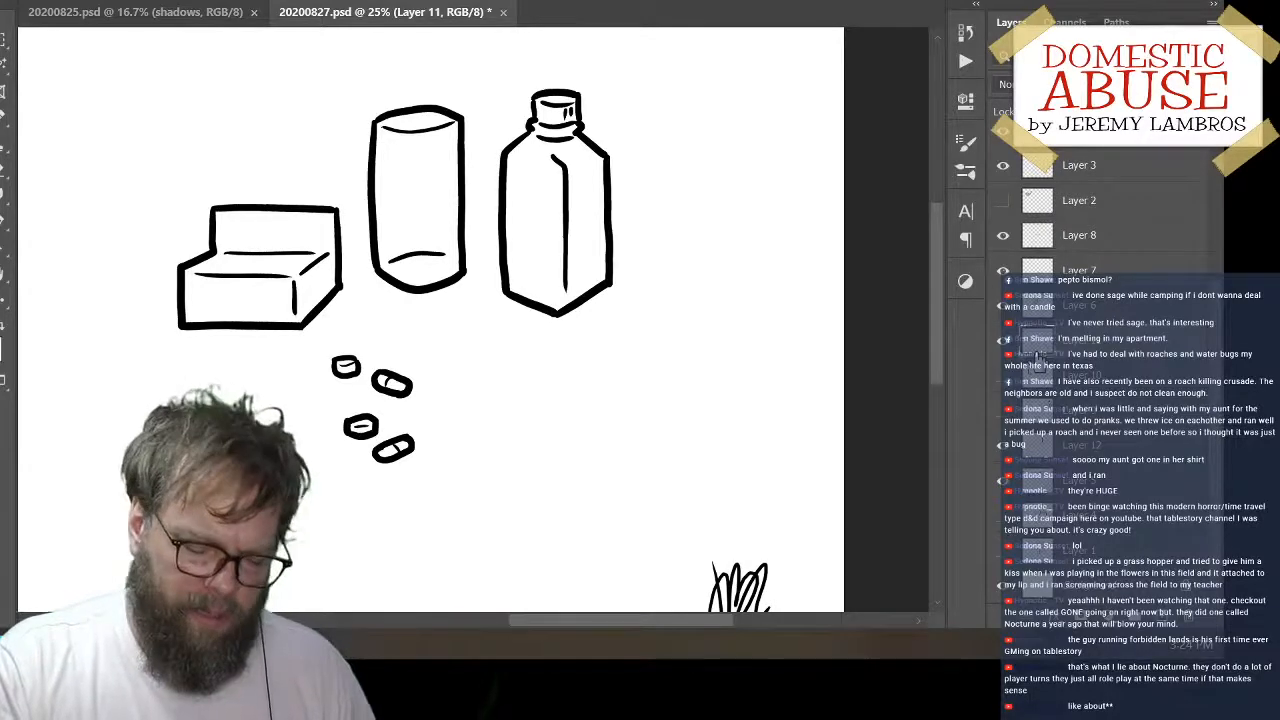
mouse_move(534, 444)
left_mouse_down()
mouse_move(749, 434)
mouse_move(675, 464)
left_mouse_up()
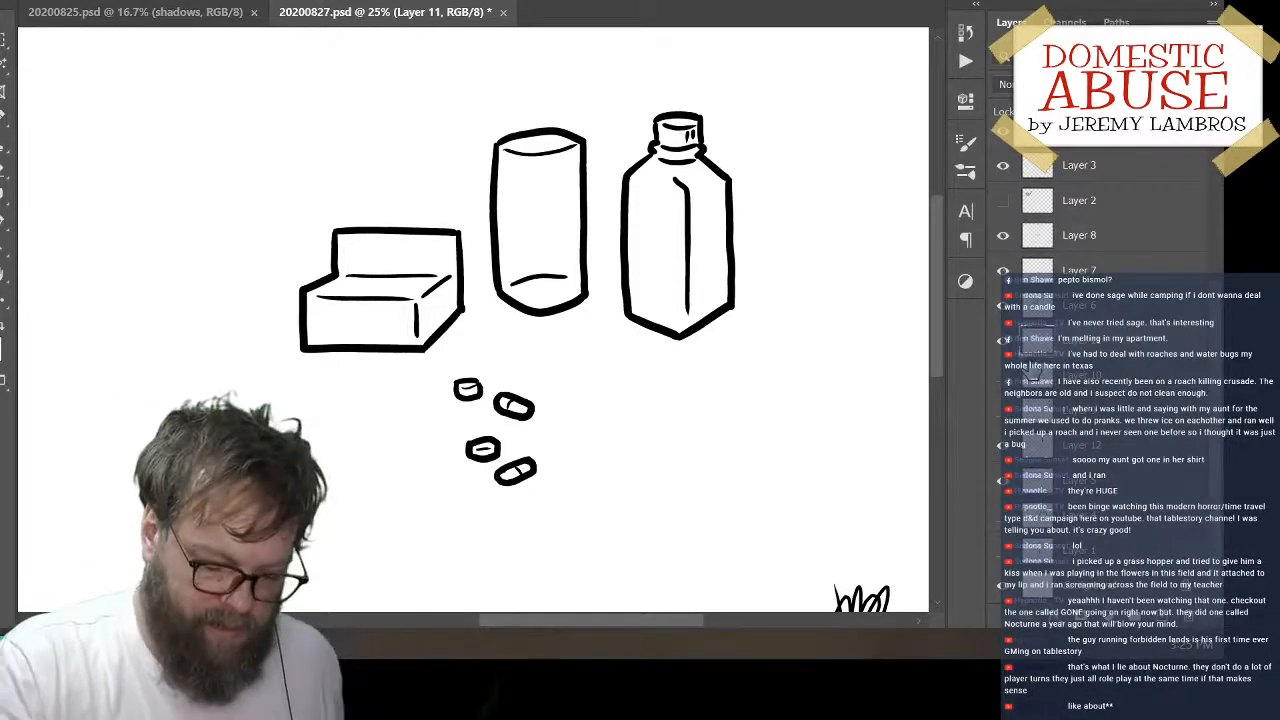
mouse_move(788, 387)
left_mouse_down()
mouse_move(681, 445)
mouse_move(782, 385)
left_mouse_up()
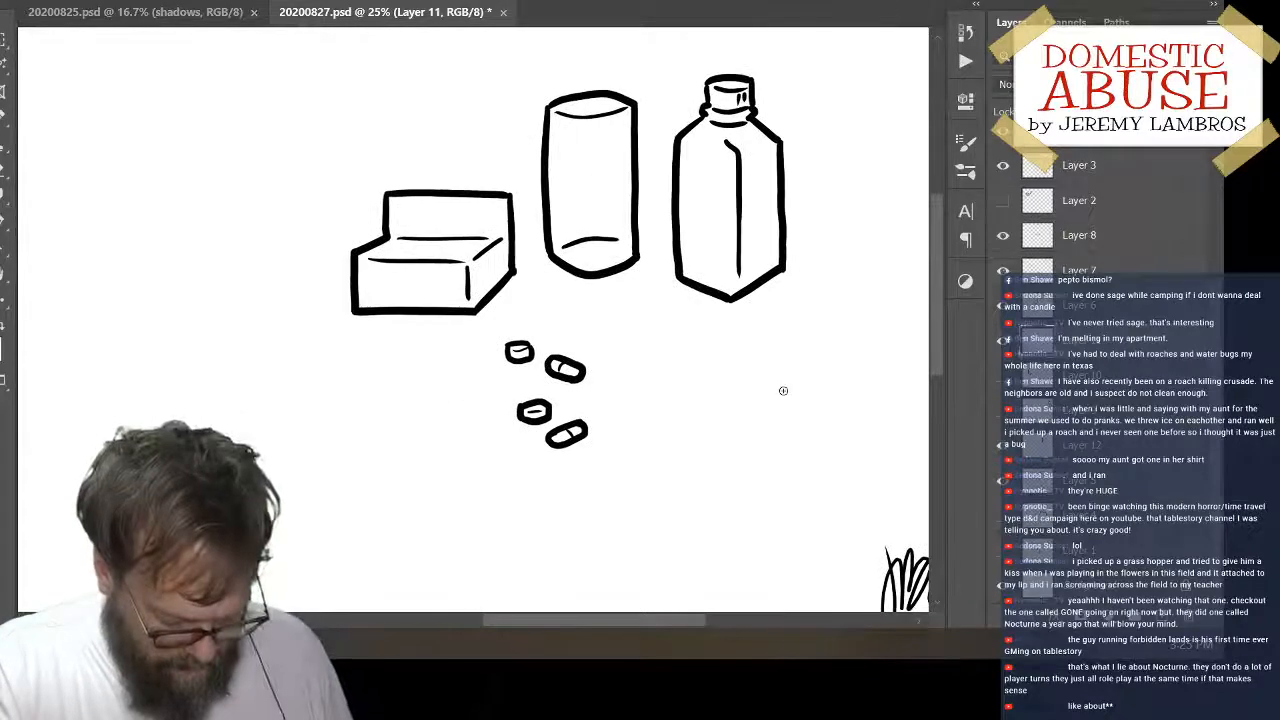
left_click_drag(708, 457, 666, 477)
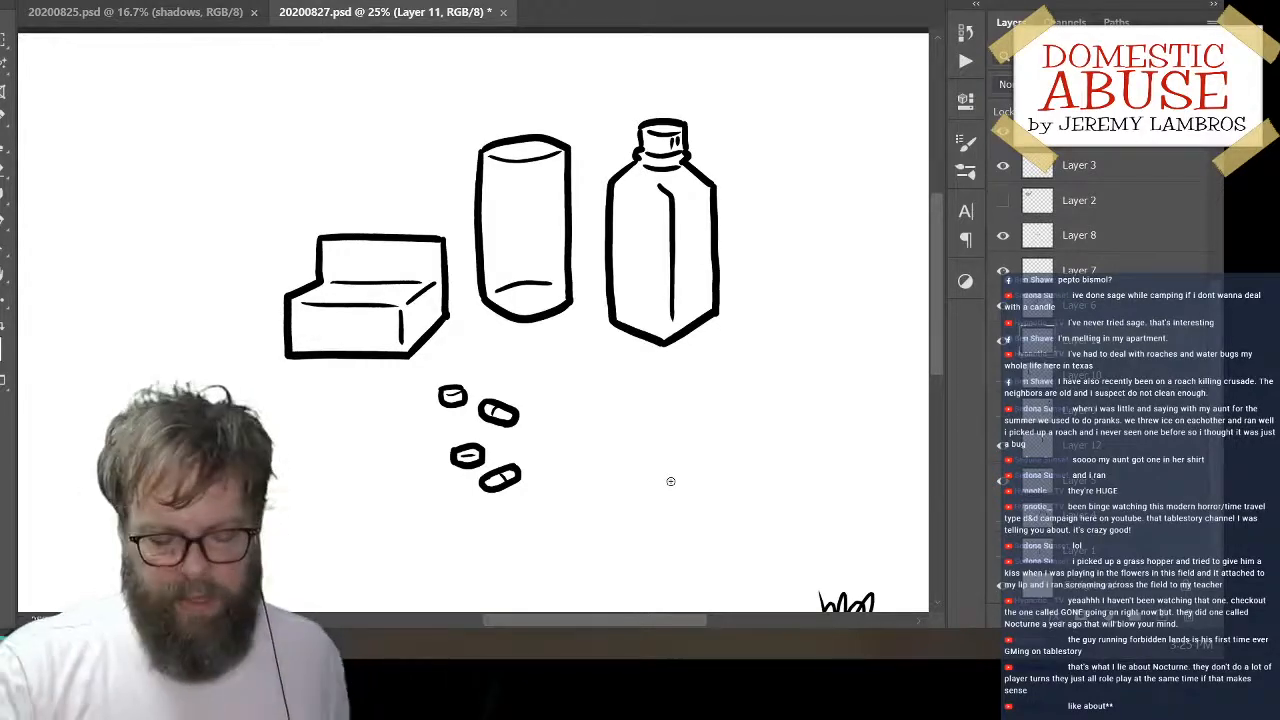
left_click_drag(800, 372, 736, 410)
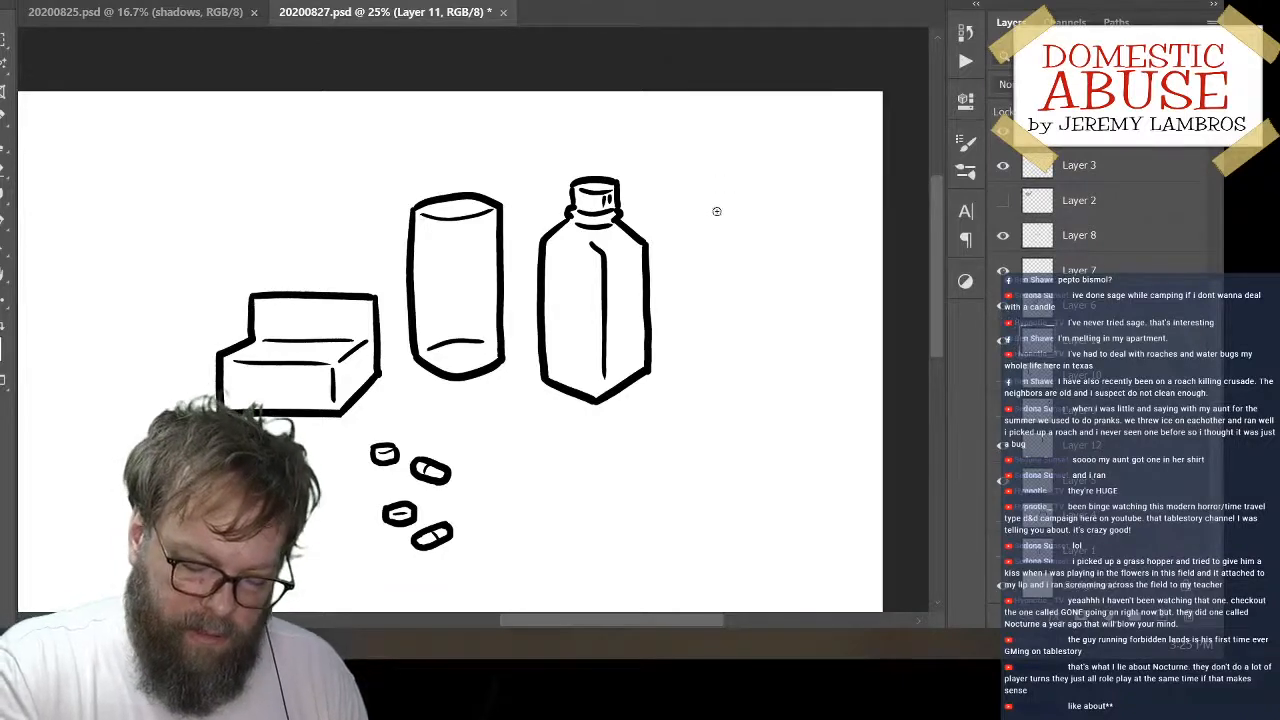
mouse_move(731, 431)
left_mouse_down()
mouse_move(821, 316)
mouse_move(794, 365)
mouse_move(811, 374)
mouse_move(711, 361)
left_mouse_up()
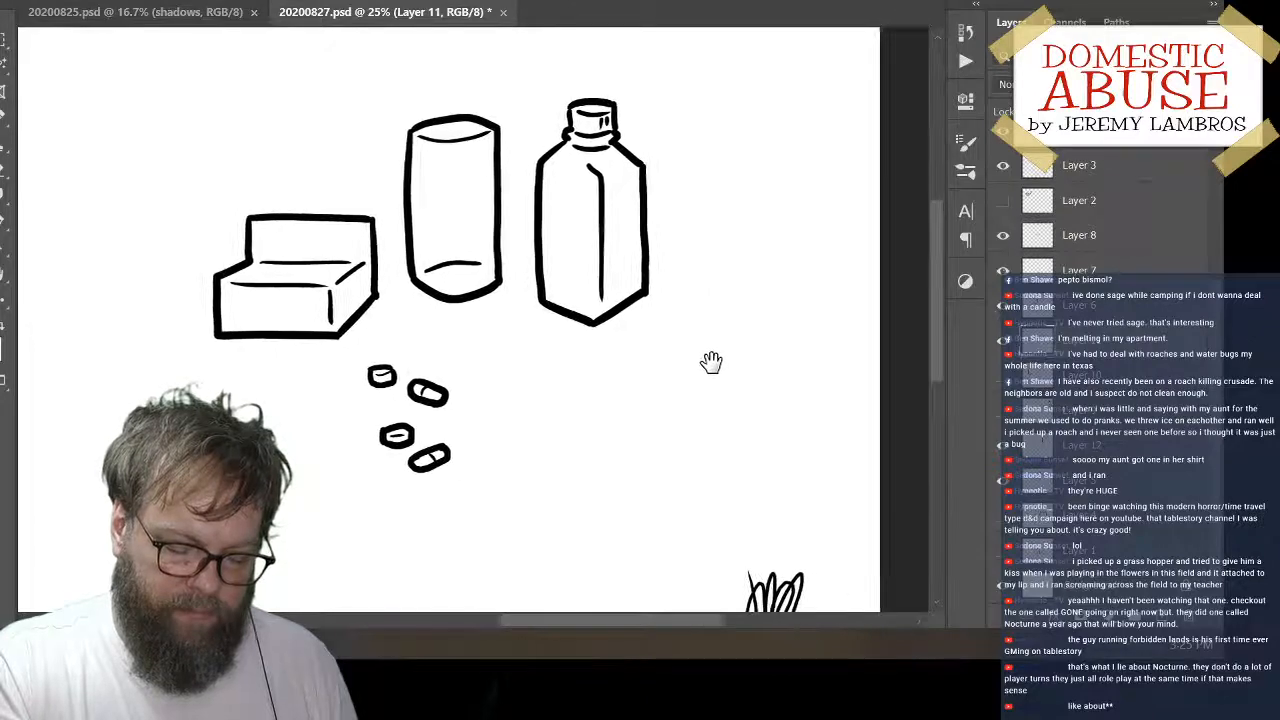
On a new layer, ink the outer outline of a long flat box lying diagonally below the square bottle, leaving its front end open
left_click(1162, 617)
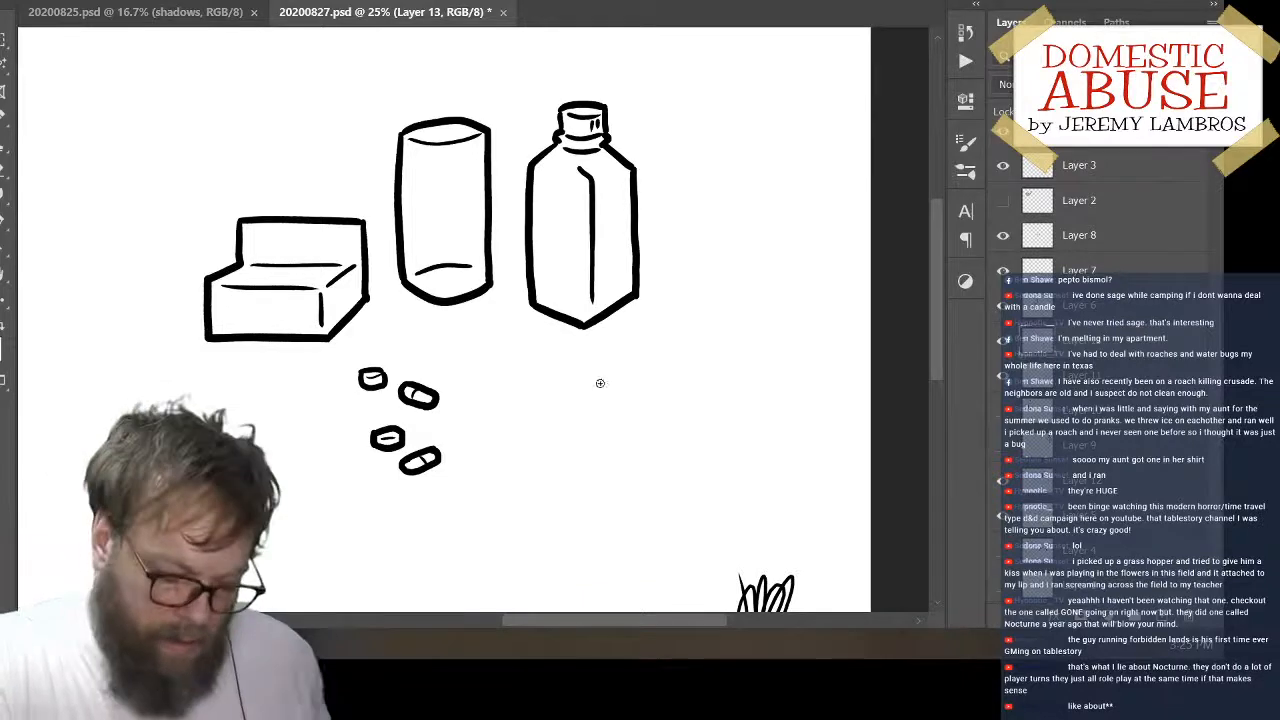
left_click_drag(569, 401, 700, 330)
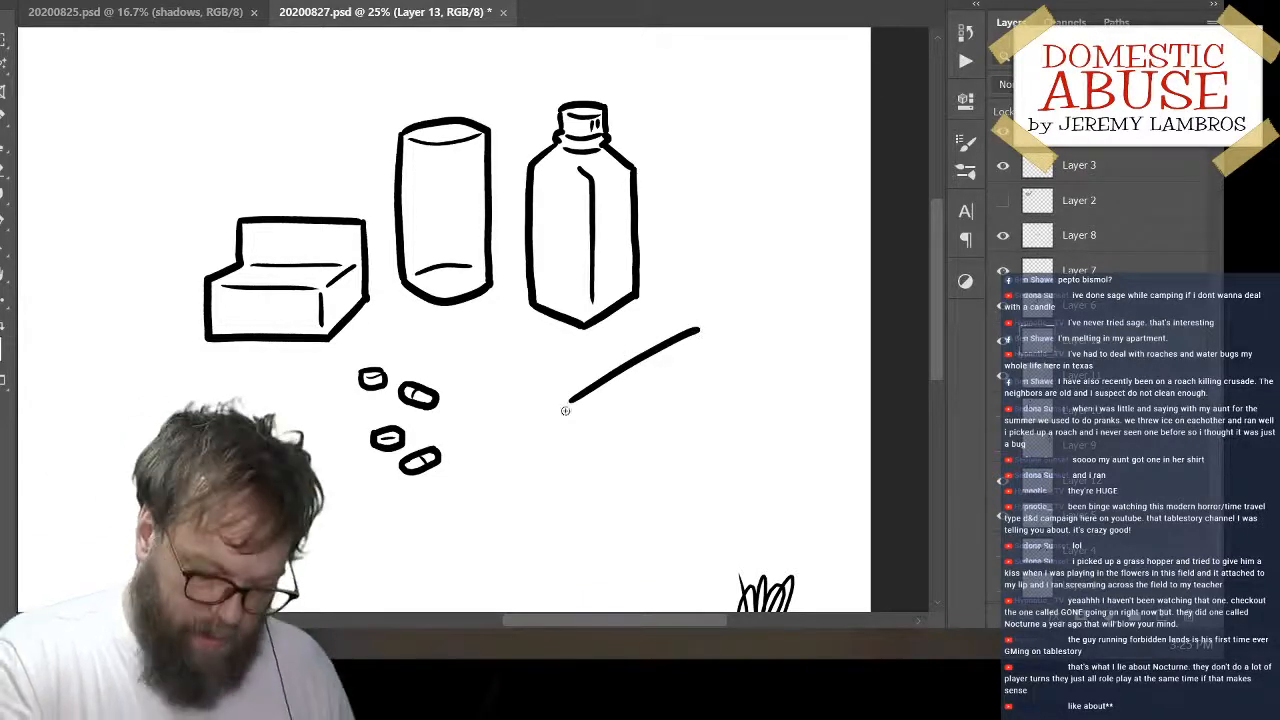
left_click_drag(569, 402, 571, 433)
left_click_drag(697, 330, 771, 348)
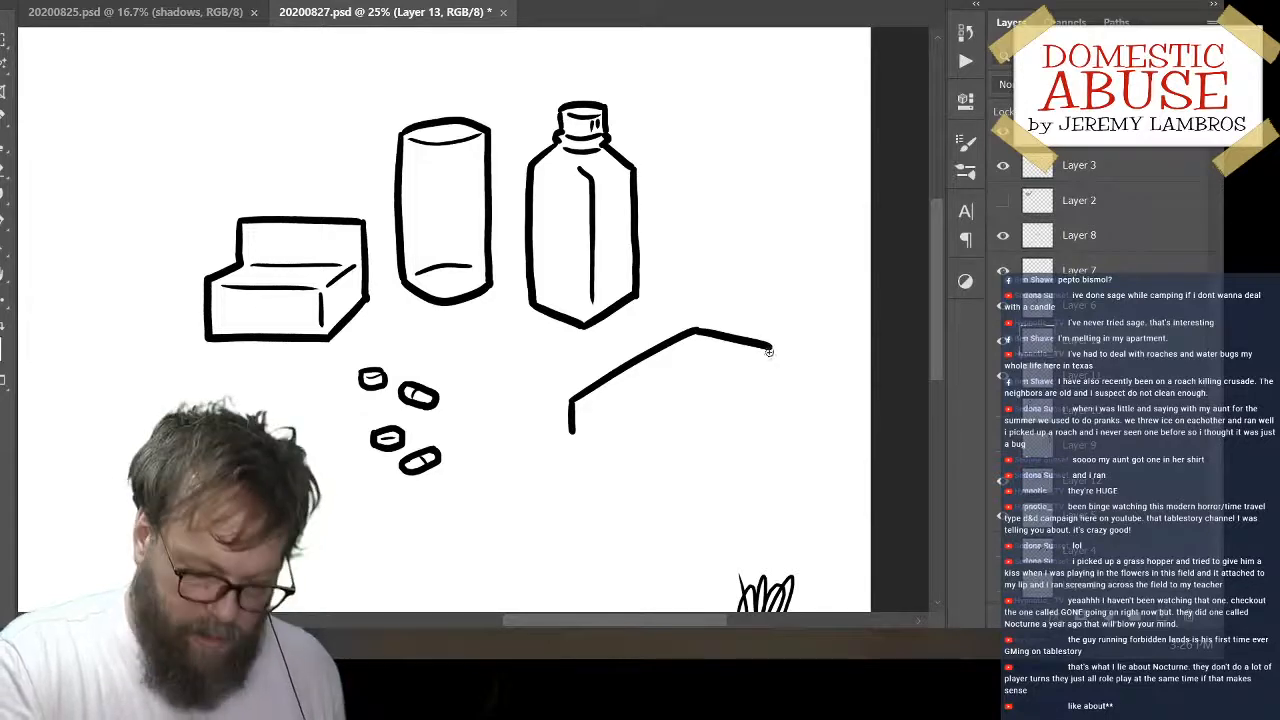
mouse_move(771, 349)
left_mouse_down()
mouse_move(773, 376)
mouse_move(680, 447)
left_mouse_up()
key("ctrl+z")
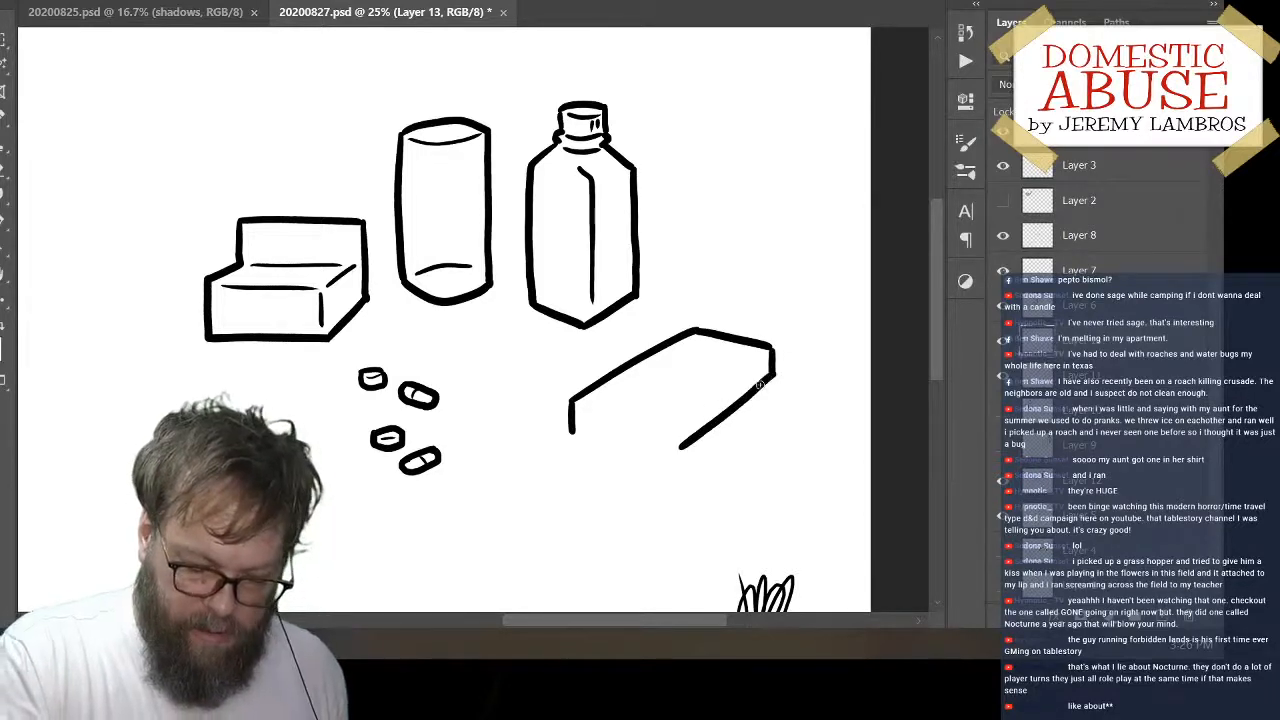
Draw the flat box's front top edge and the thin long edge separating its top from its side
left_click_drag(574, 403, 652, 429)
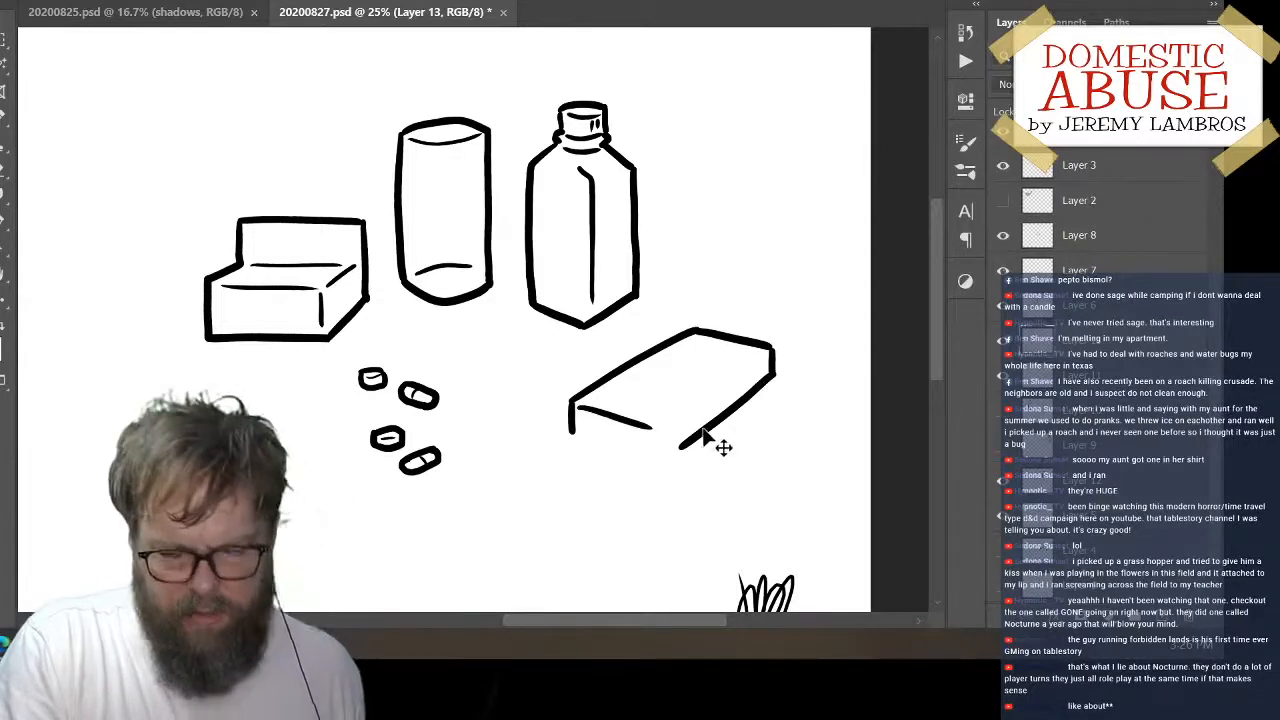
key("ctrl+z")
mouse_move(578, 407)
left_mouse_down()
mouse_move(658, 427)
mouse_move(762, 360)
left_mouse_up()
key("ctrl+z")
left_click_drag(673, 426, 761, 358)
Draw a narrow folded-down flap with thickness in front of the flat box's open end
mouse_move(569, 434)
left_mouse_down()
mouse_move(549, 459)
mouse_move(631, 463)
left_mouse_up()
key("ctrl+z")
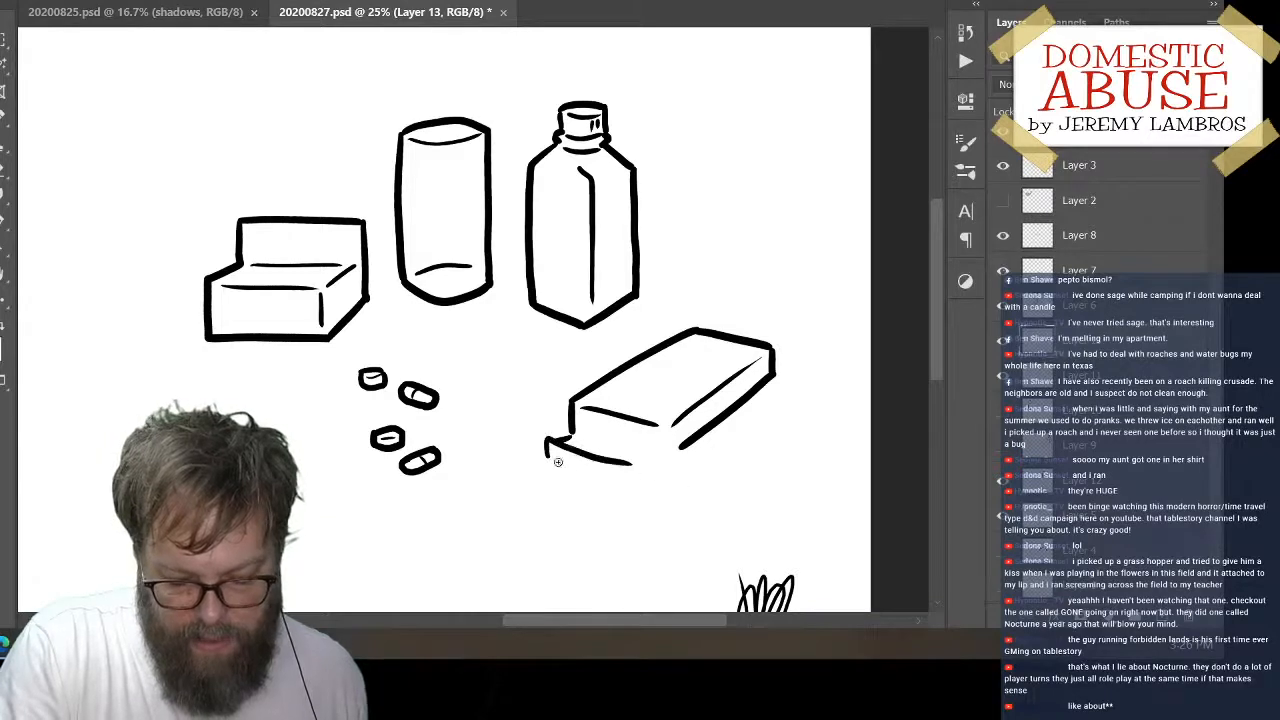
mouse_move(549, 460)
left_mouse_down()
mouse_move(650, 488)
mouse_move(656, 470)
mouse_move(651, 488)
mouse_move(650, 467)
mouse_move(648, 490)
mouse_move(674, 454)
left_mouse_up()
key("ctrl+z")
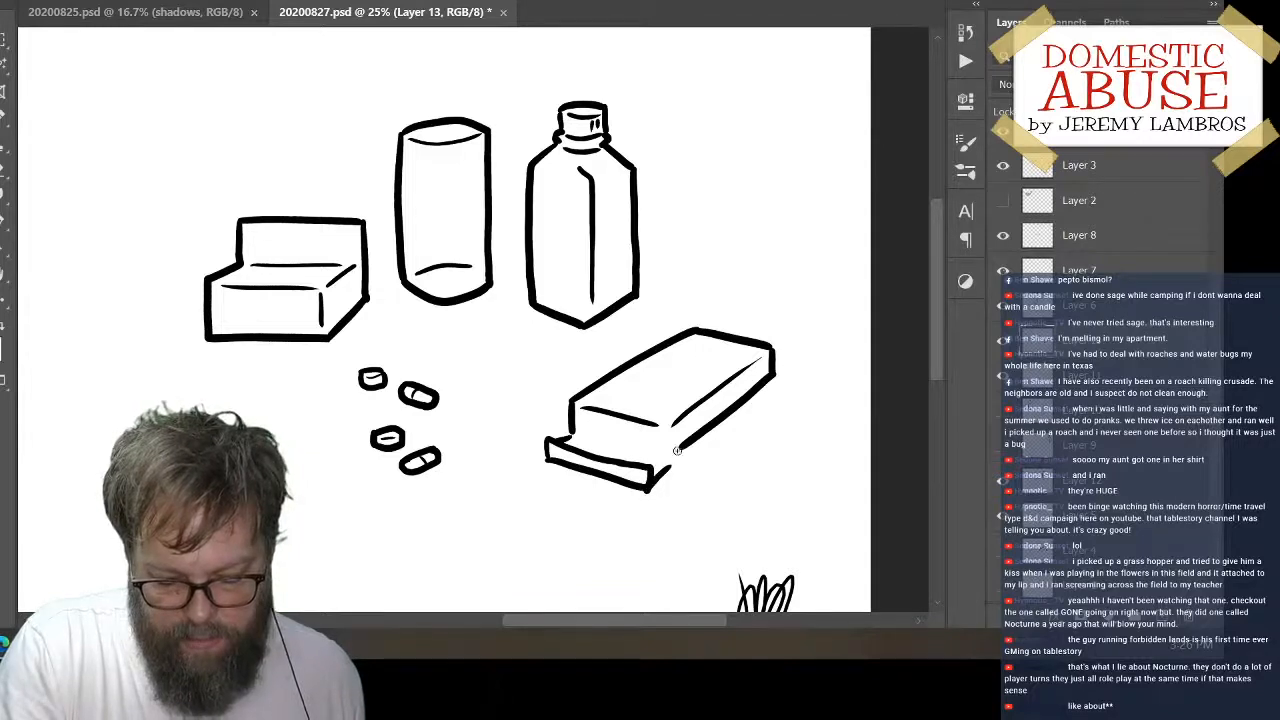
Try to close the flat box's open end with a lower edge, a short vertical corner and an extended side edge
left_click_drag(574, 438, 668, 458)
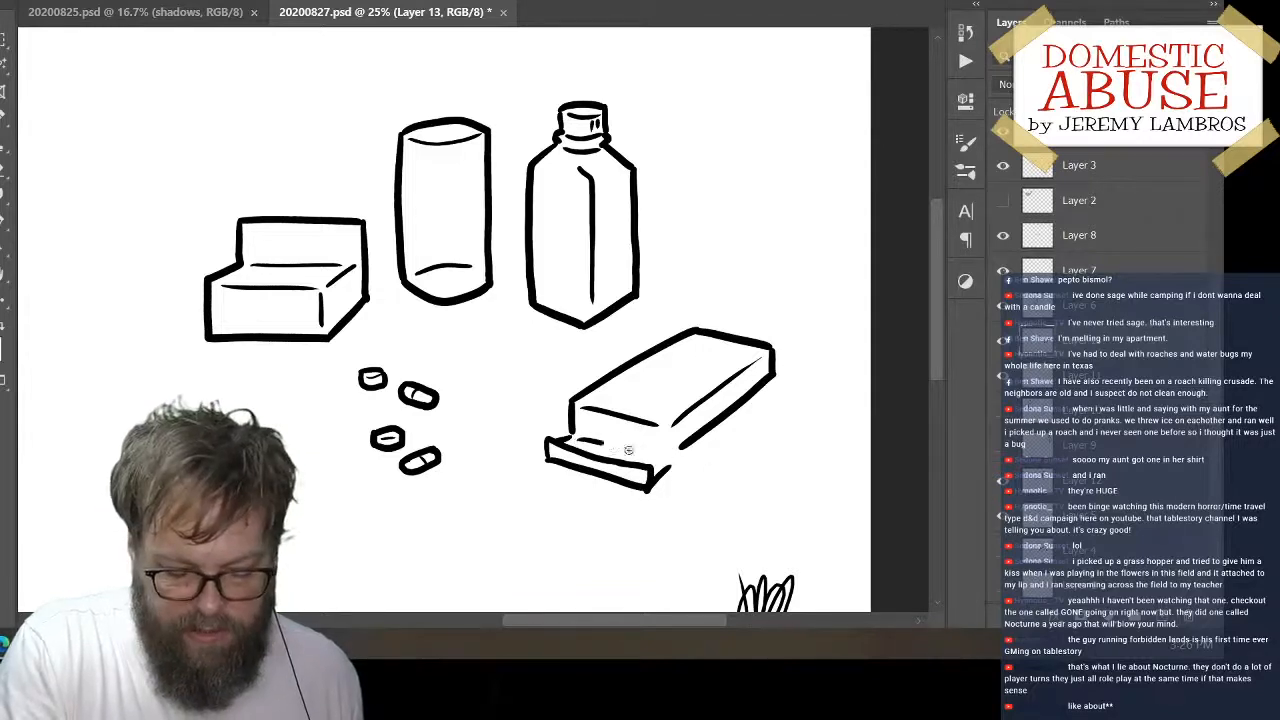
key("ctrl+z")
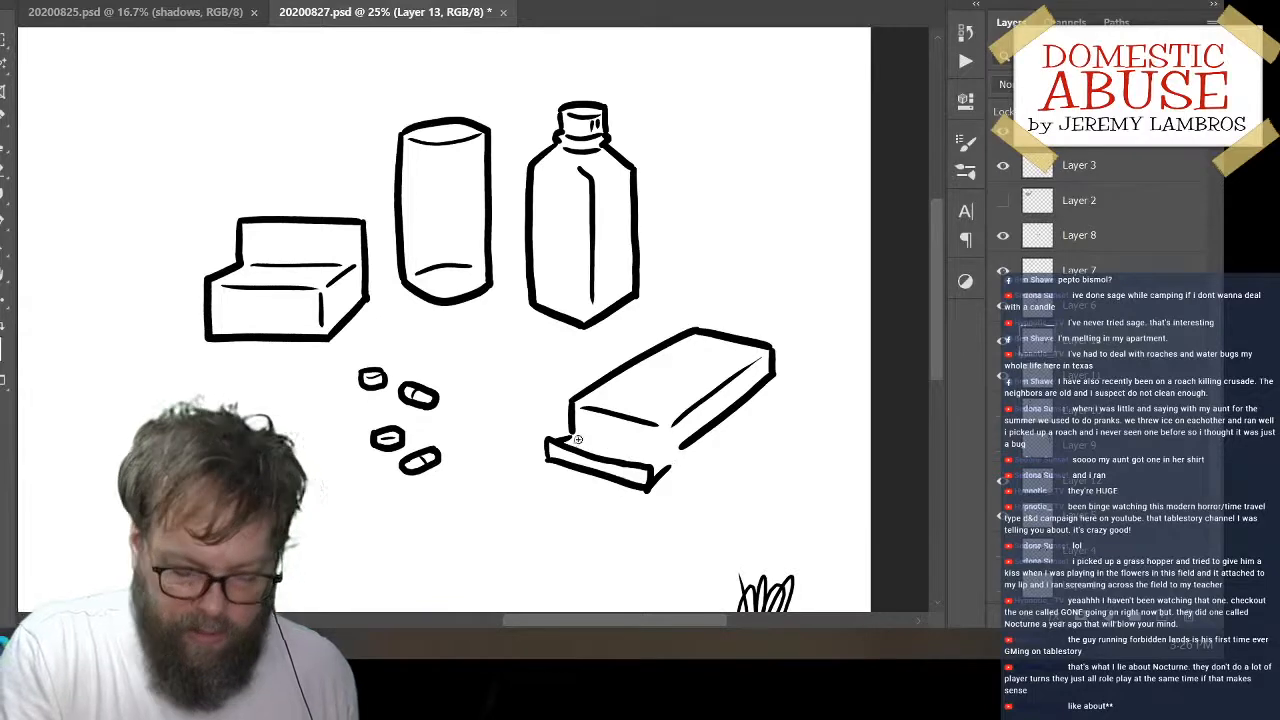
left_click_drag(574, 437, 672, 460)
key("ctrl+z")
mouse_move(583, 434)
left_mouse_down()
mouse_move(670, 456)
mouse_move(679, 446)
mouse_move(658, 428)
mouse_move(691, 448)
left_mouse_up()
Erase the flat box's front and lower side edges, and redraw the side edge, the open end and a short line inside it
key("e")
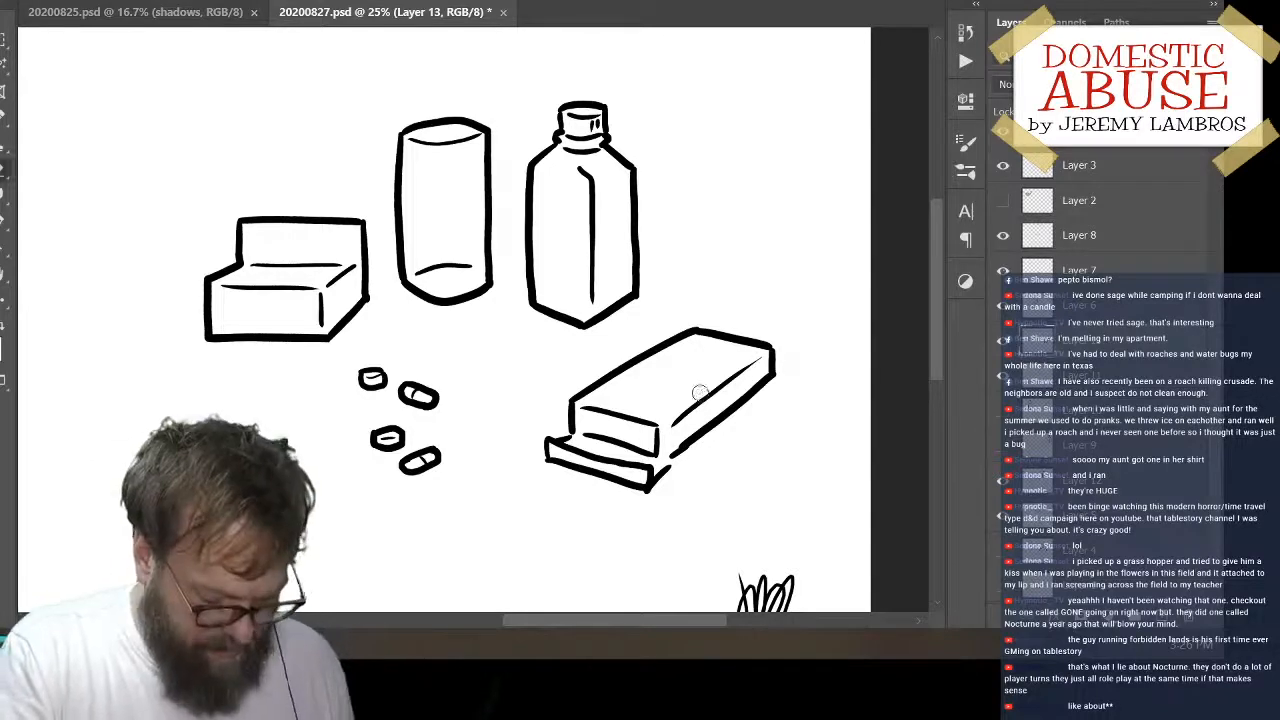
mouse_move(598, 421)
left_mouse_down()
mouse_move(618, 414)
mouse_move(594, 411)
mouse_move(599, 431)
mouse_move(629, 422)
mouse_move(654, 437)
mouse_move(634, 446)
mouse_move(683, 440)
mouse_move(768, 380)
left_mouse_up()
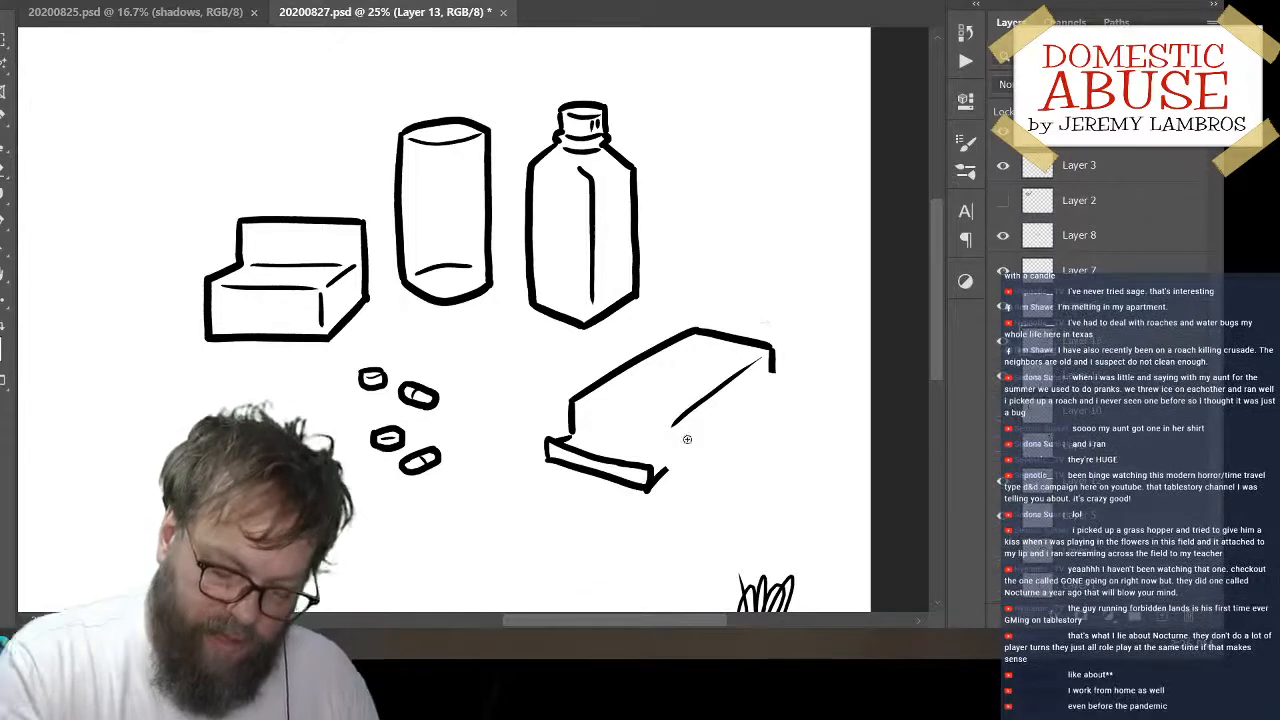
left_click_drag(655, 485, 773, 368)
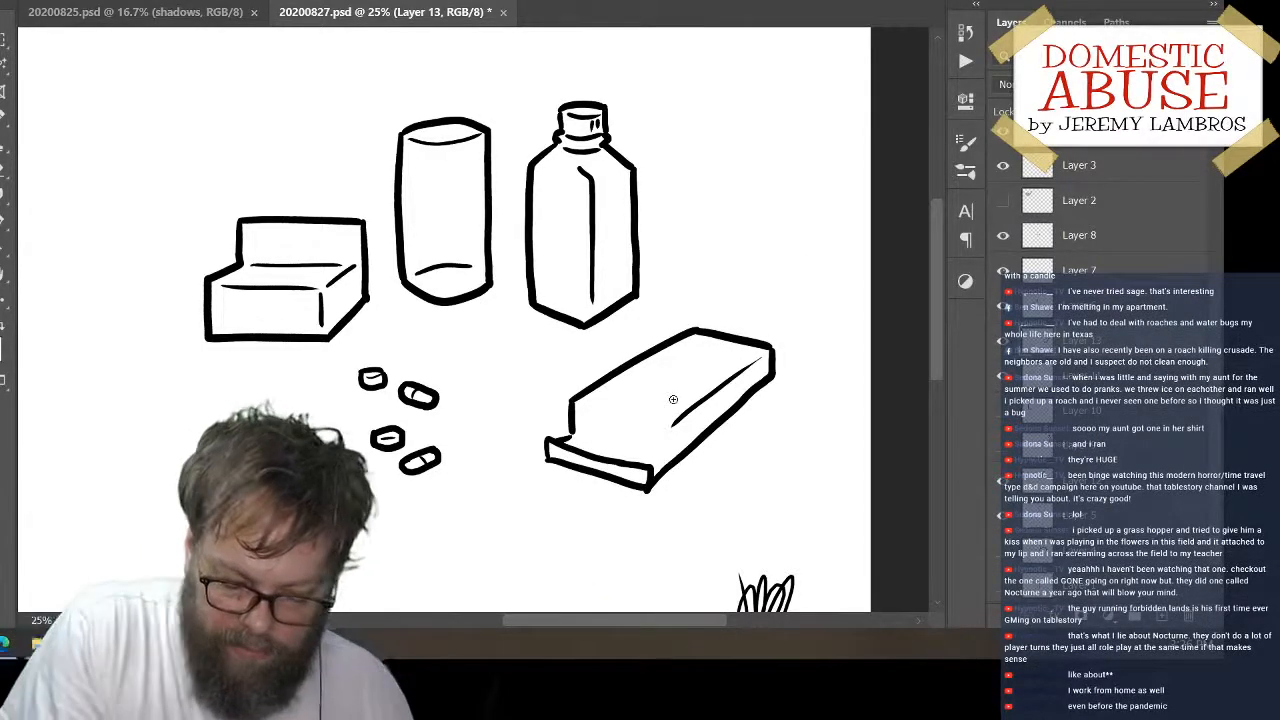
mouse_move(570, 403)
left_mouse_down()
mouse_move(665, 427)
mouse_move(663, 456)
left_mouse_up()
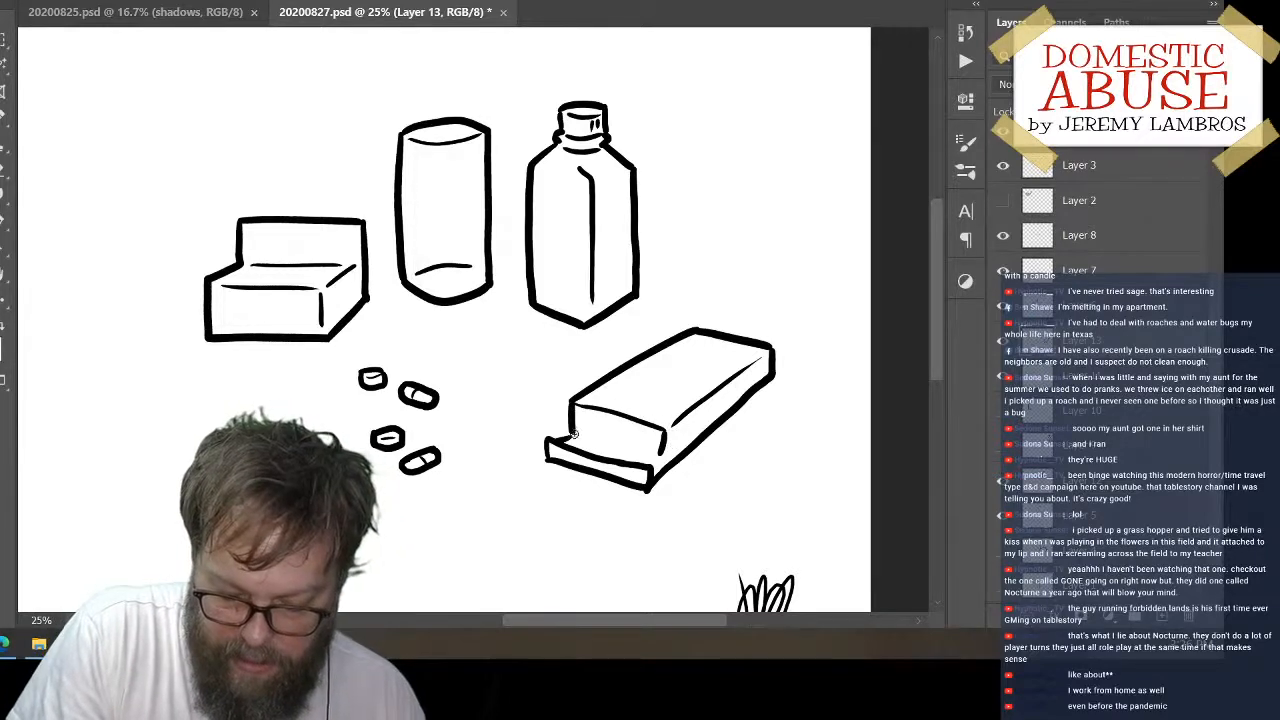
left_click_drag(570, 436, 662, 457)
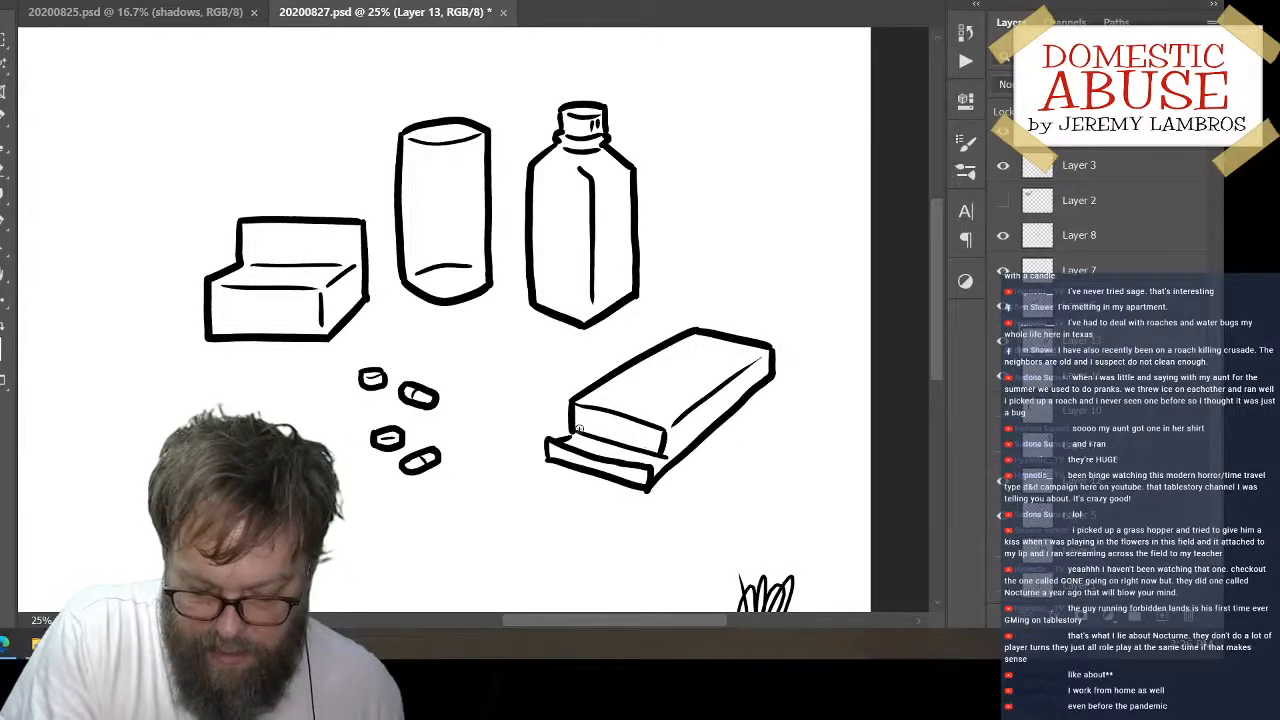
left_click_drag(578, 428, 608, 413)
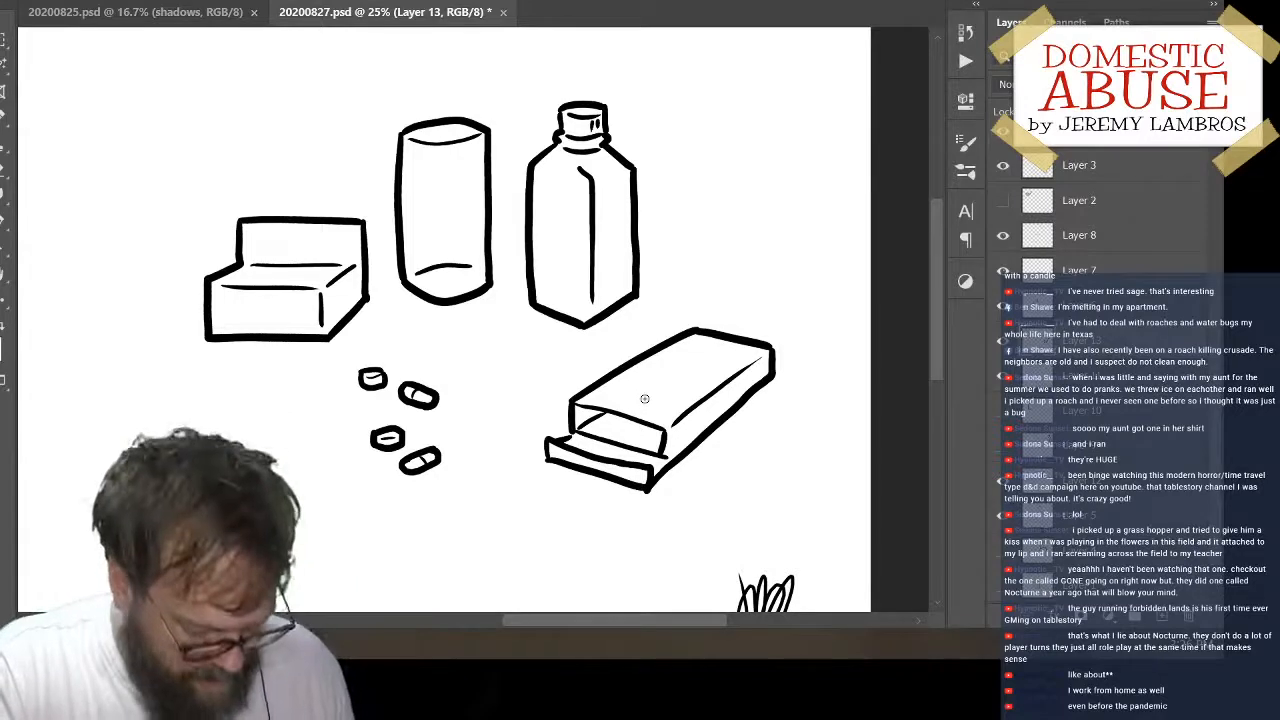
Erase the flap's outer end and the box's lower side edge, and redraw them with a shorter, rounded flap corner
key("e")
mouse_move(708, 430)
left_mouse_down()
mouse_move(661, 490)
mouse_move(766, 382)
left_mouse_up()
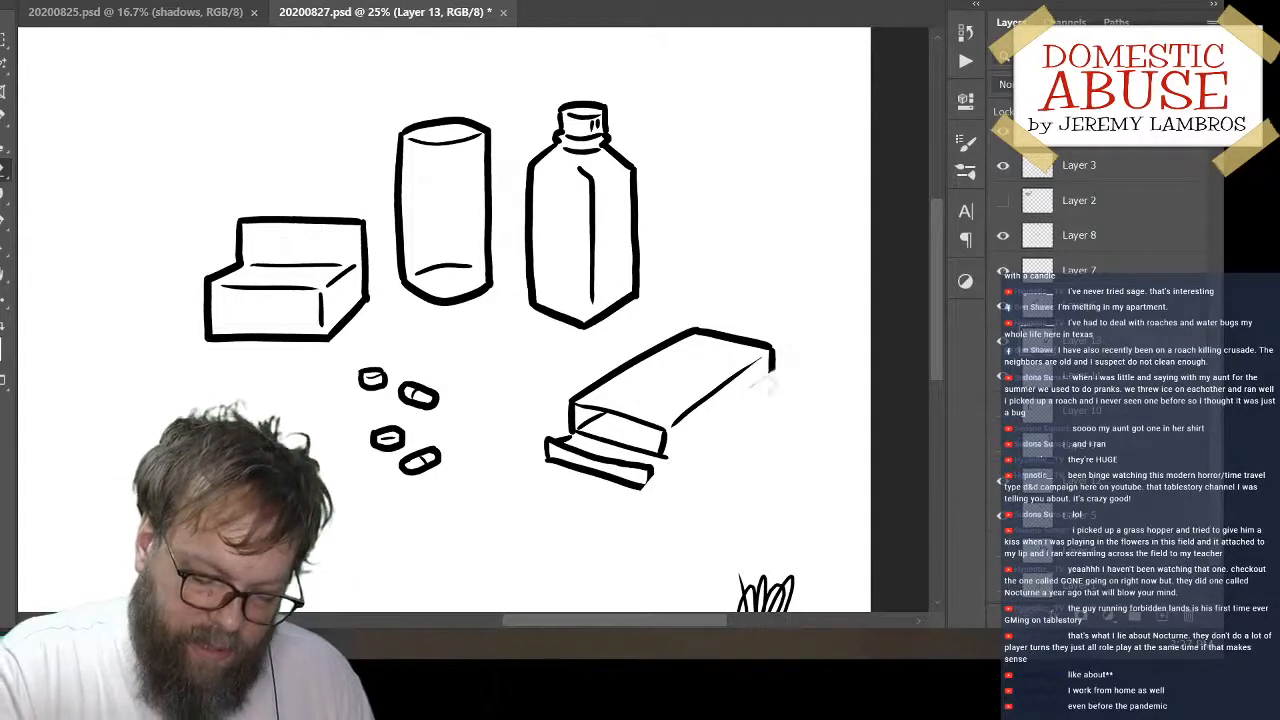
left_click_drag(672, 470, 649, 488)
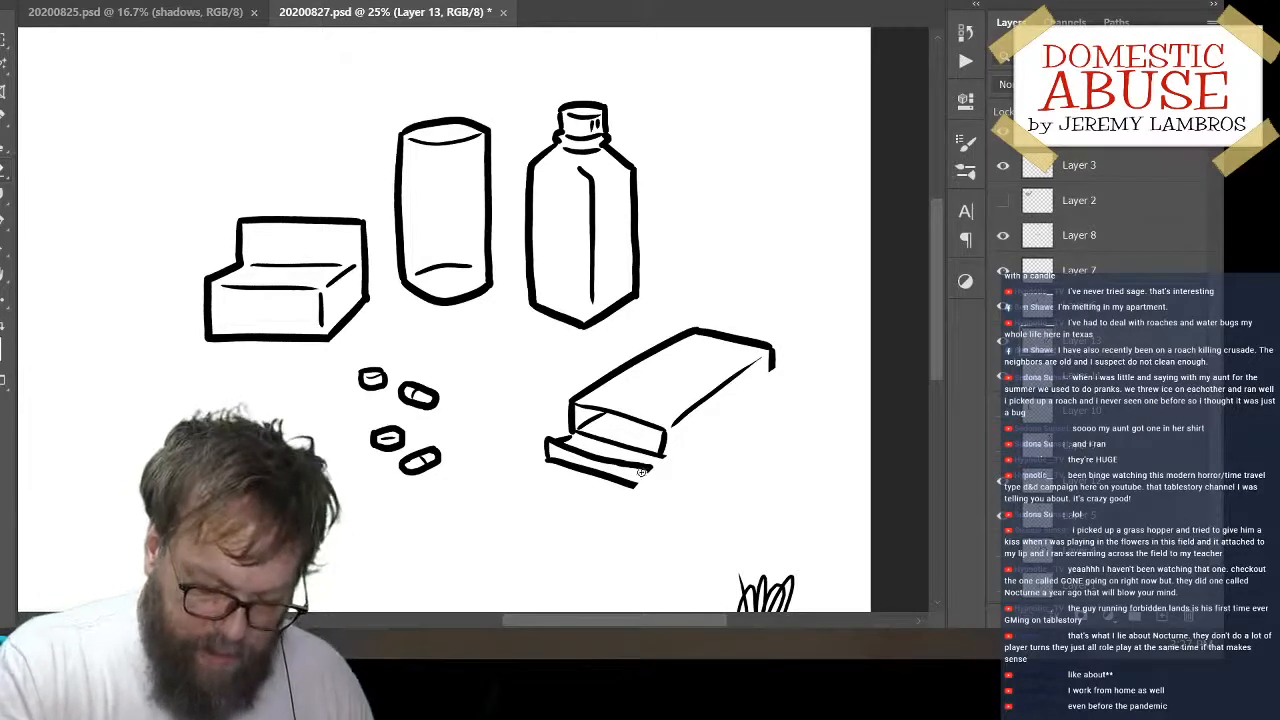
left_click_drag(651, 476, 642, 468)
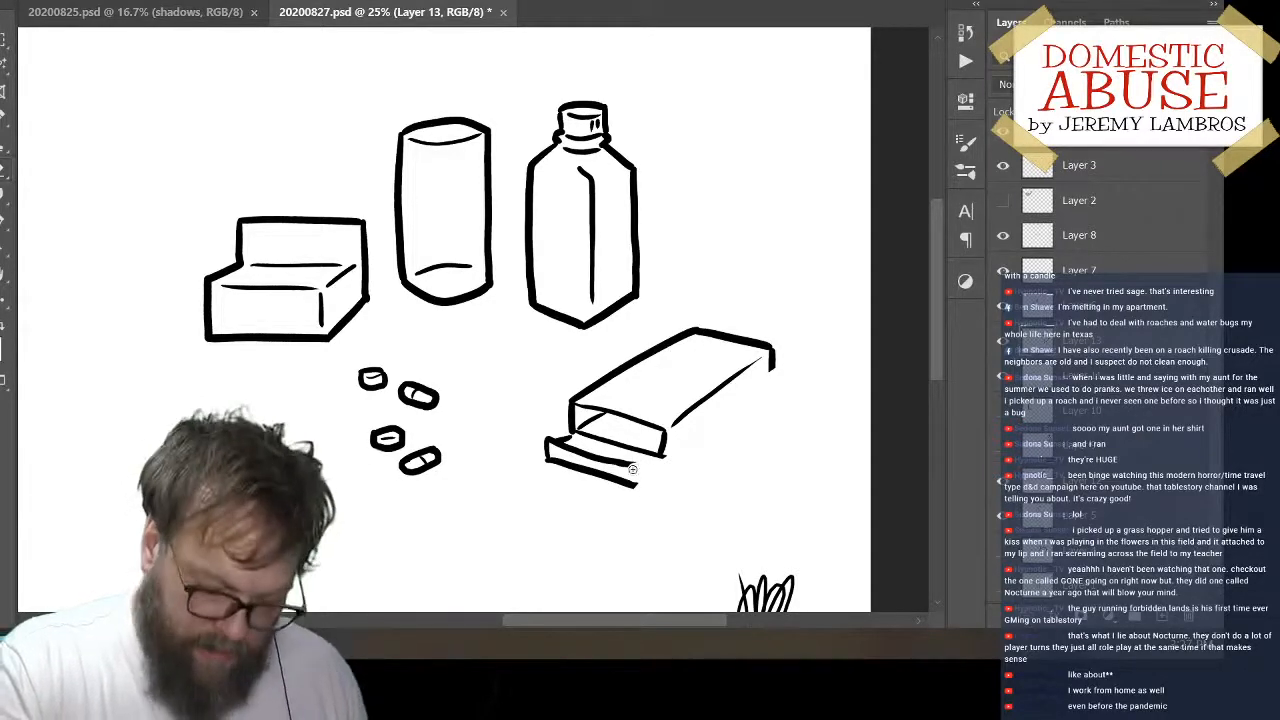
mouse_move(640, 465)
left_mouse_down()
mouse_move(642, 486)
mouse_move(774, 370)
left_mouse_up()
key("ctrl+z")
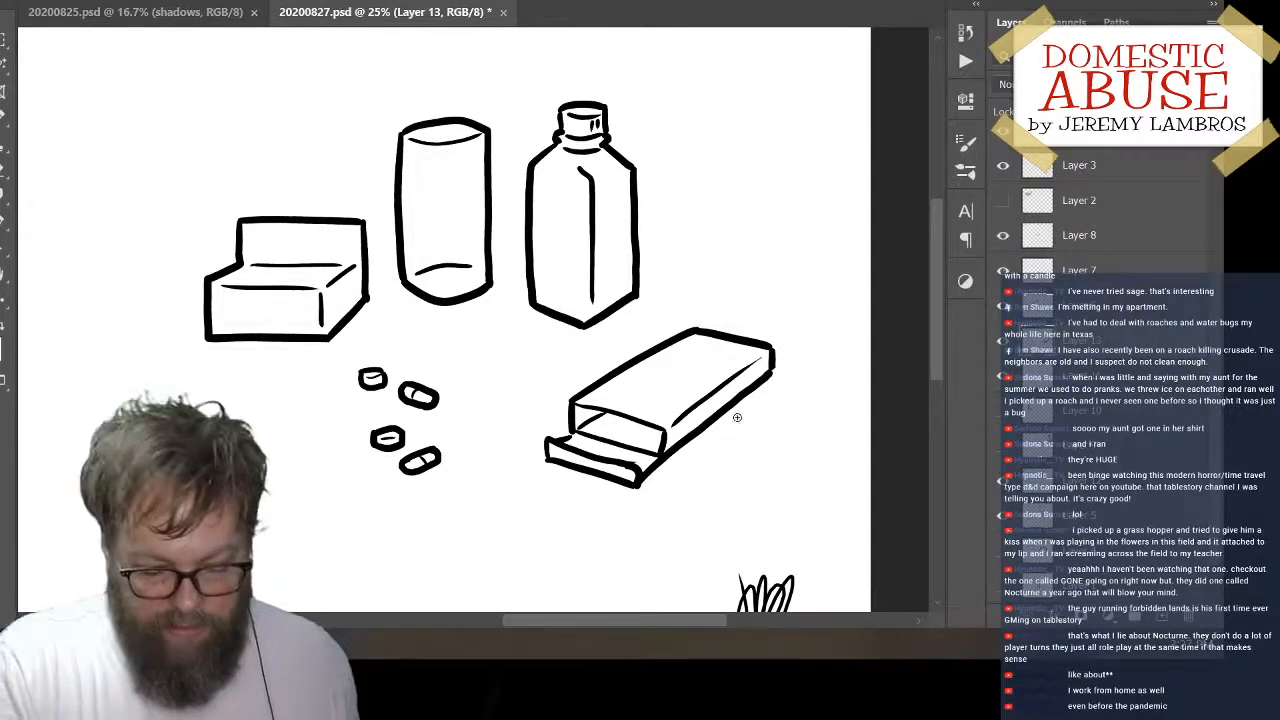
Move the open flat box to the left of the pills, below the first box, and add a new layer
mouse_move(743, 404)
left_mouse_down()
mouse_move(699, 474)
mouse_move(715, 440)
mouse_move(685, 460)
mouse_move(300, 450)
left_mouse_up()
key("e")
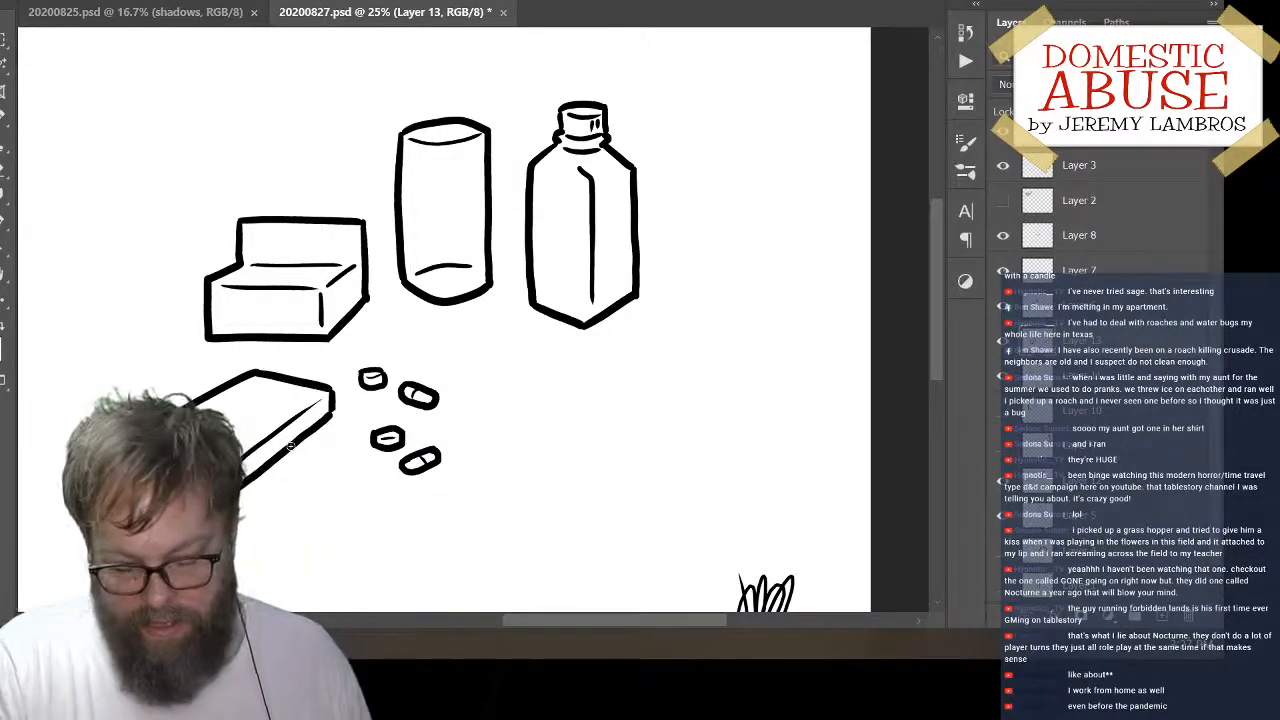
left_click(1162, 616)
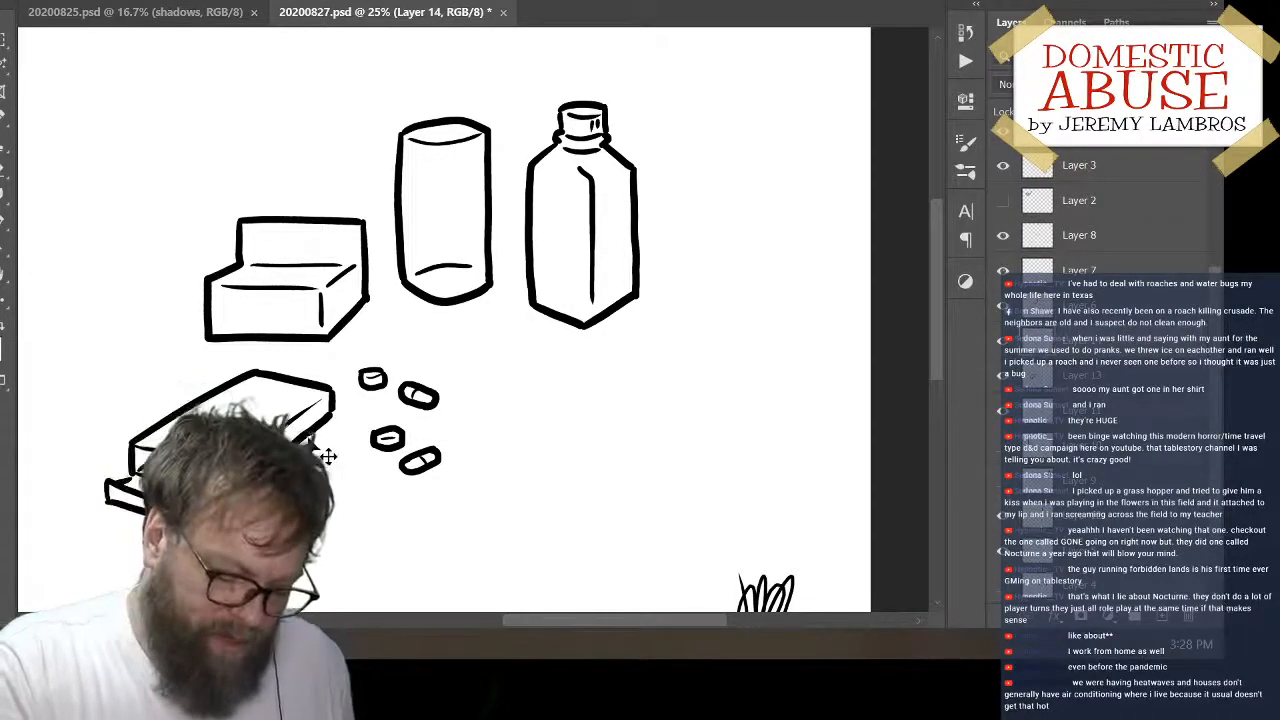
Move the open flat box together with the two lower pills to the right, centring the box below the cylinder and square bottle
left_click_drag(335, 440, 612, 426)
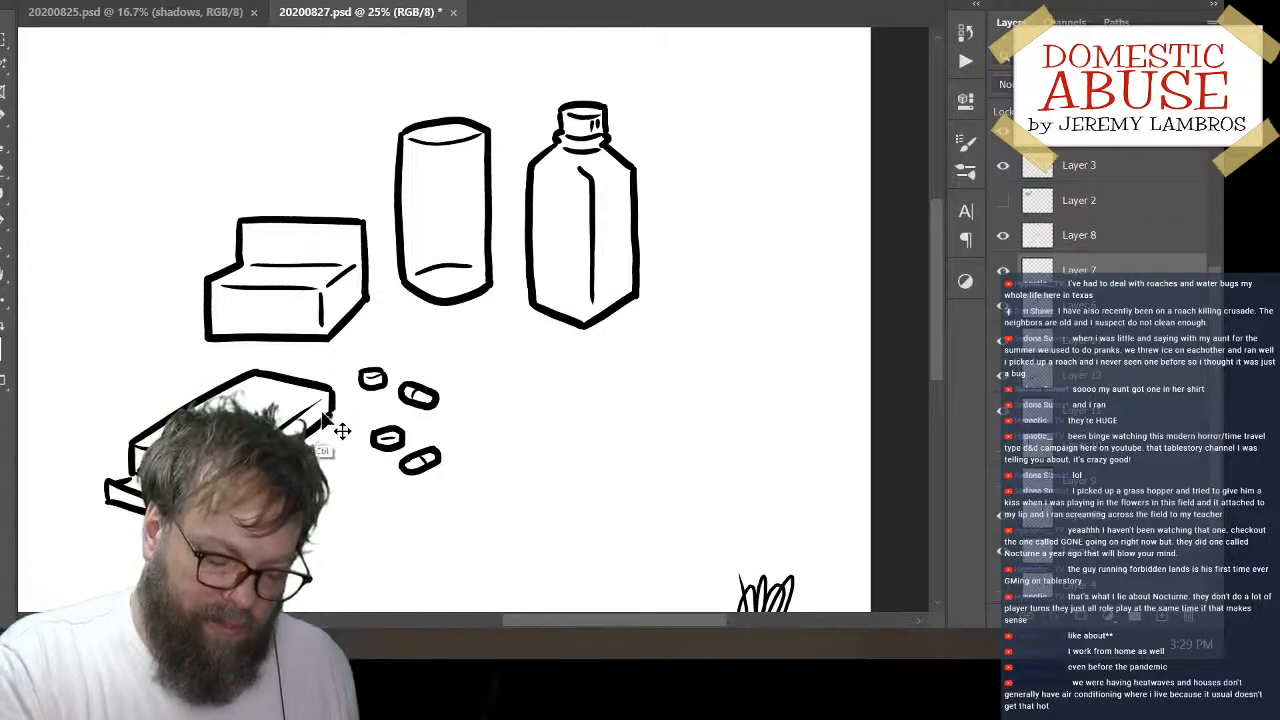
left_click_drag(275, 402, 215, 392)
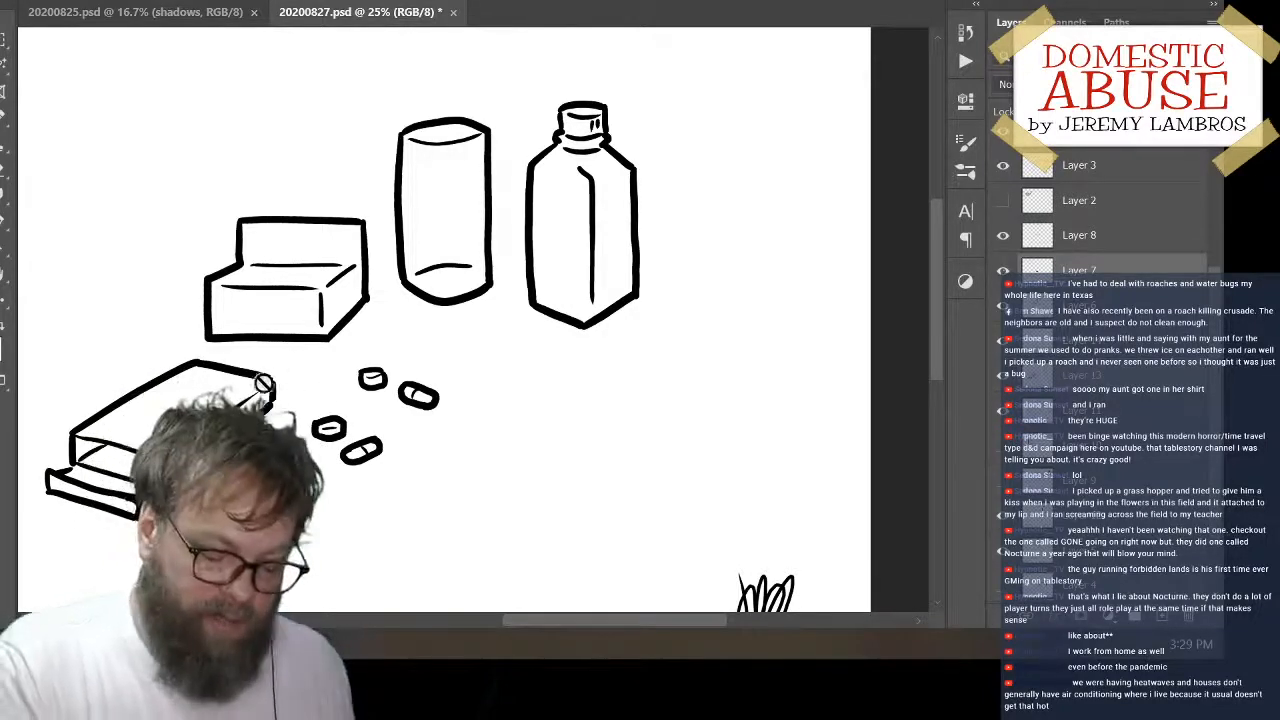
left_click_drag(270, 400, 800, 272)
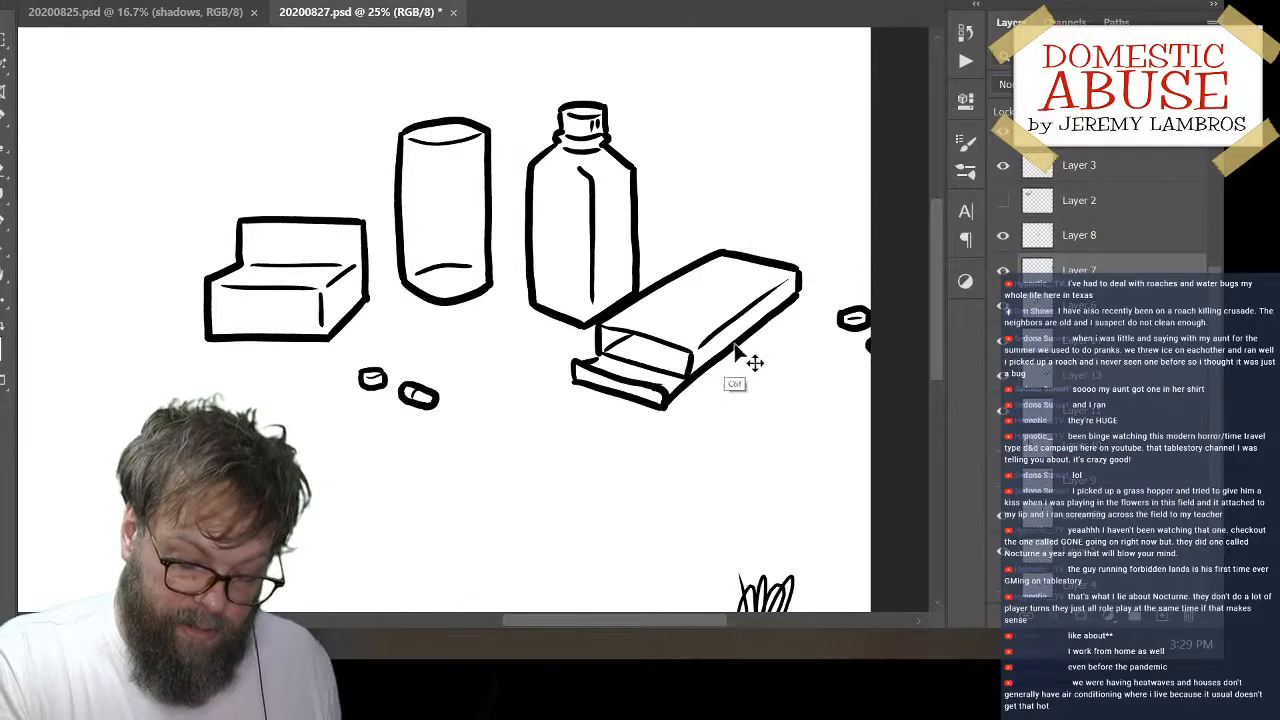
left_click_drag(751, 357, 583, 462)
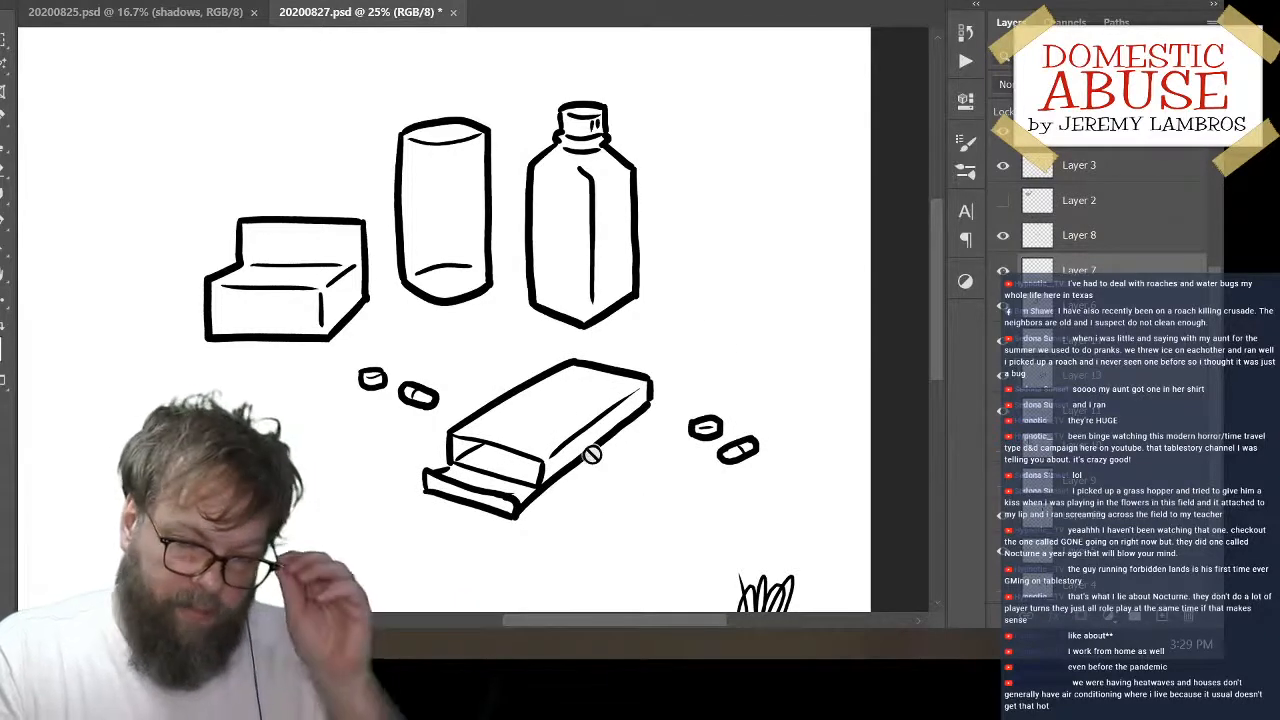
key("m")
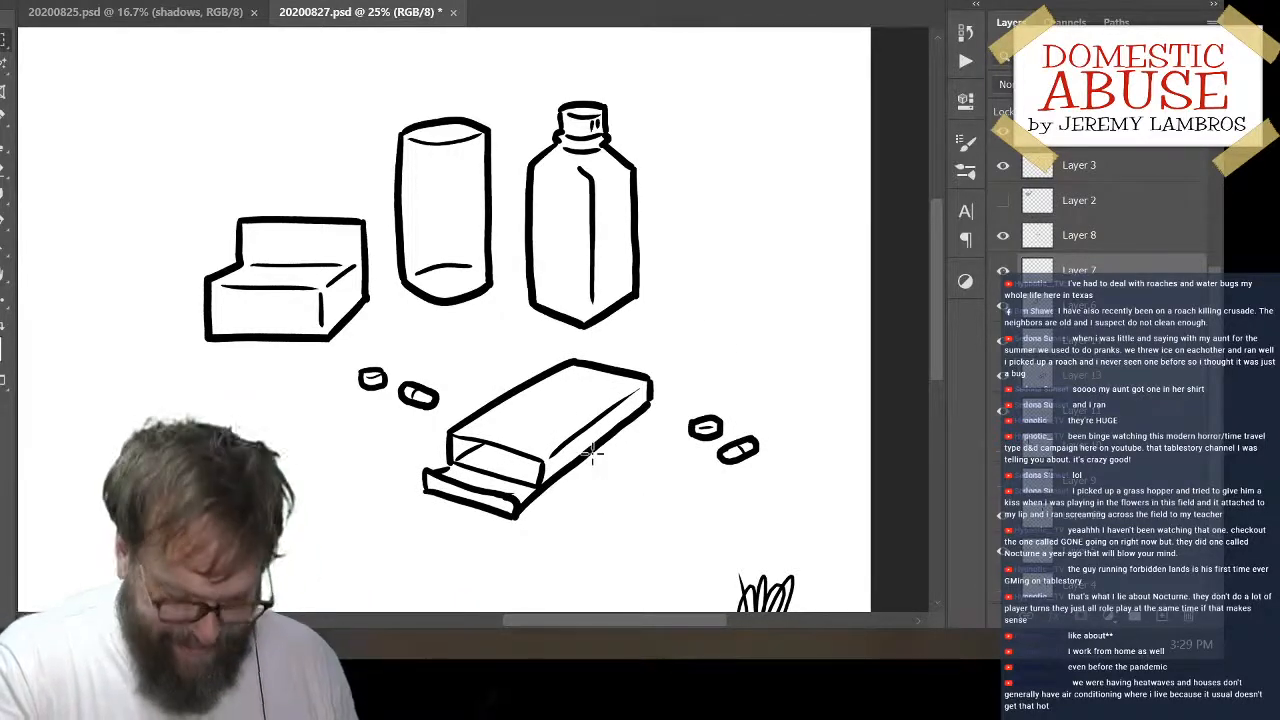
left_click_drag(676, 395, 800, 491)
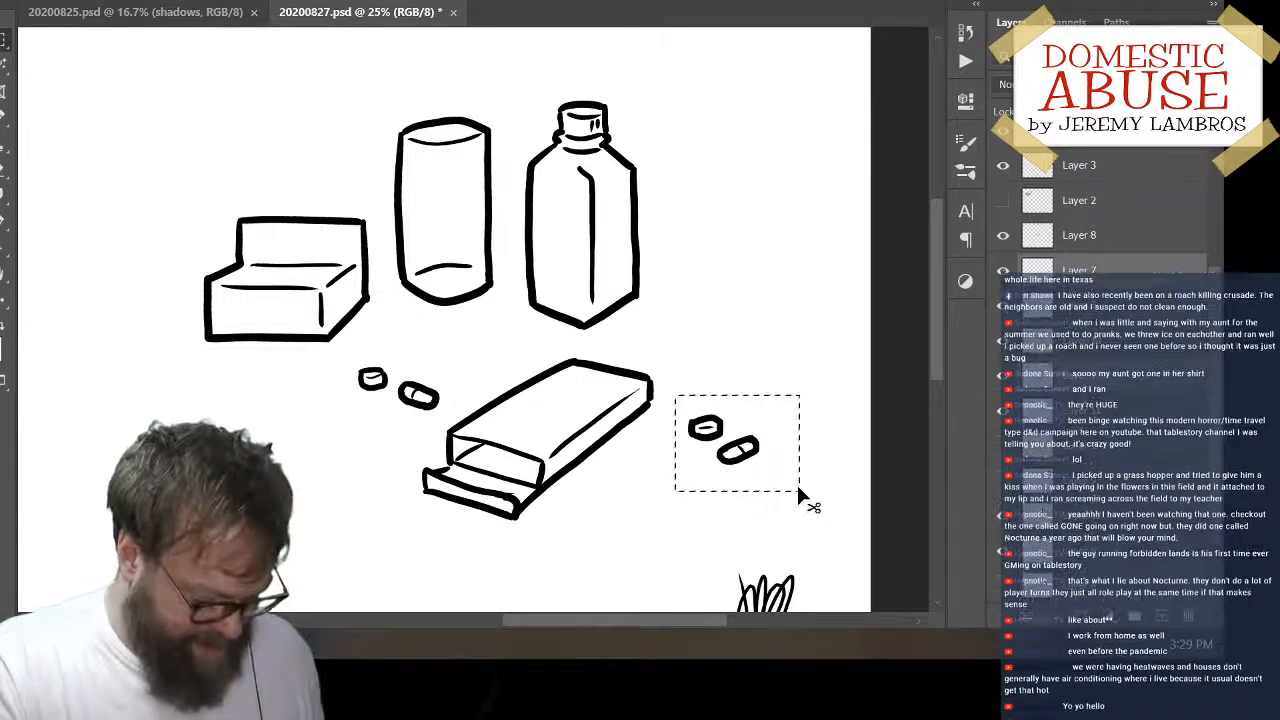
key("ctrl+v")
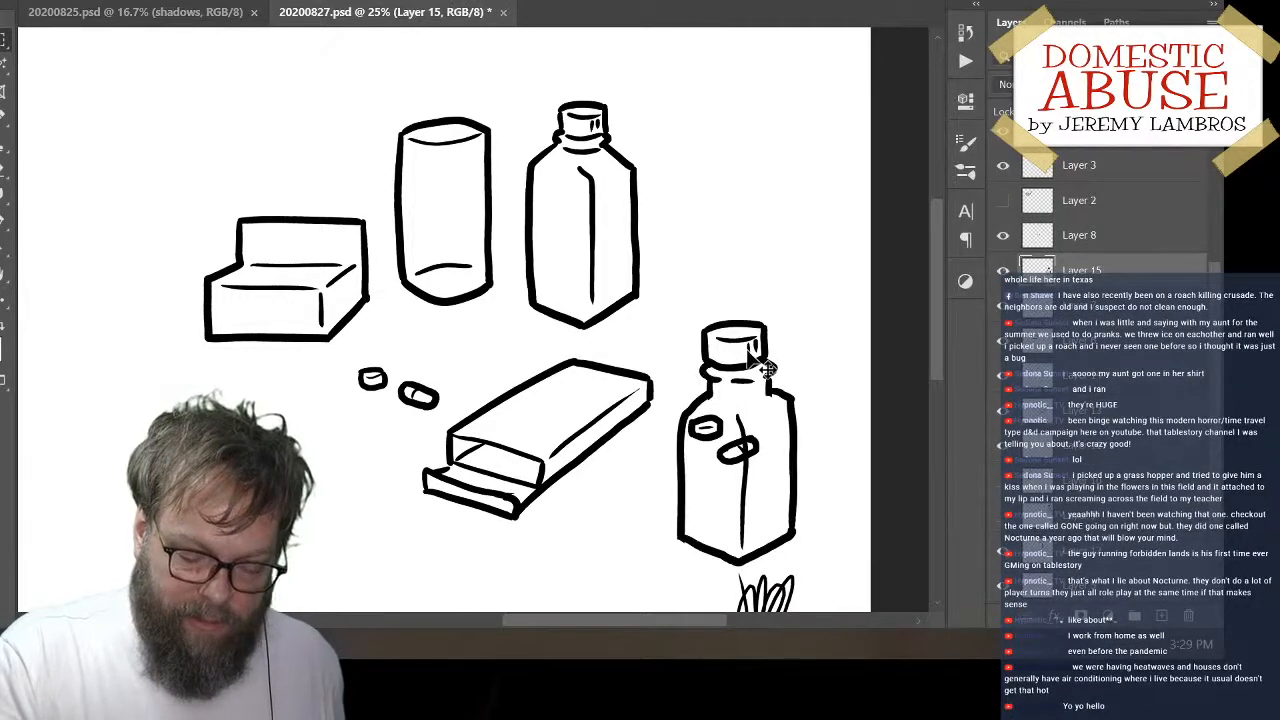
key("ctrl+z")
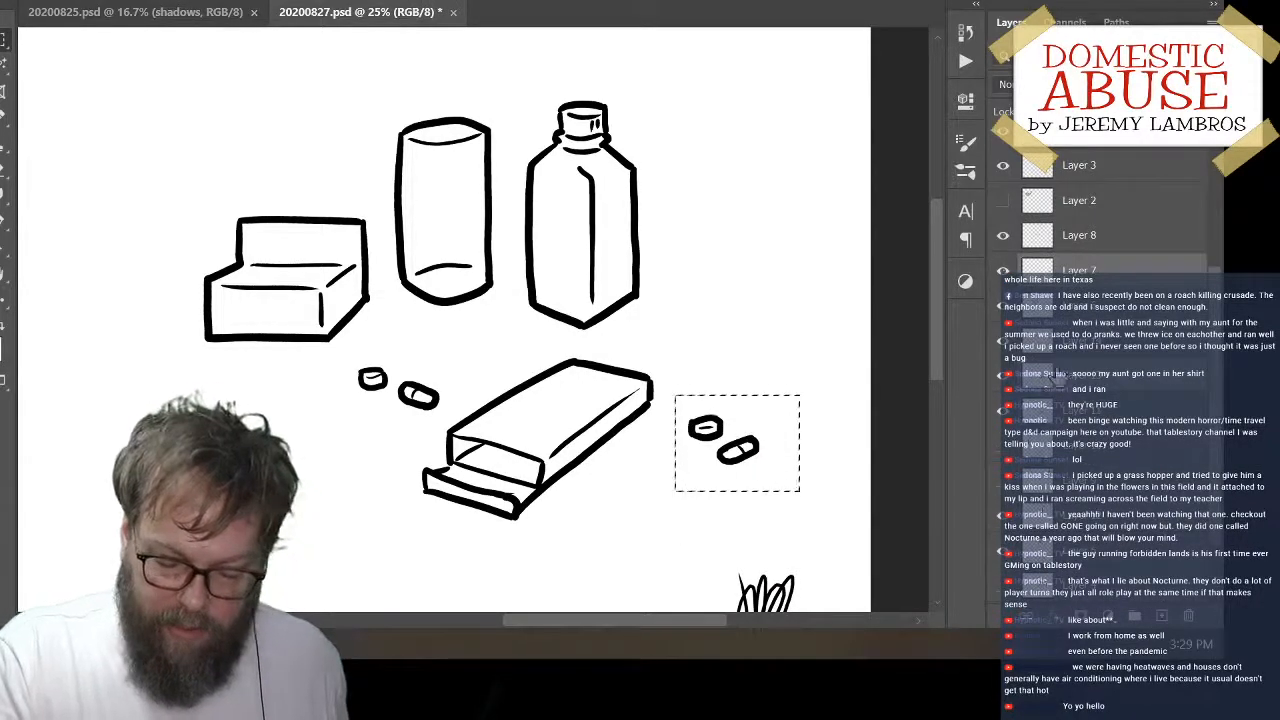
Move the open flat box on Layer 13 slightly right, closer to the right-hand pair of pills
left_click(1000, 418)
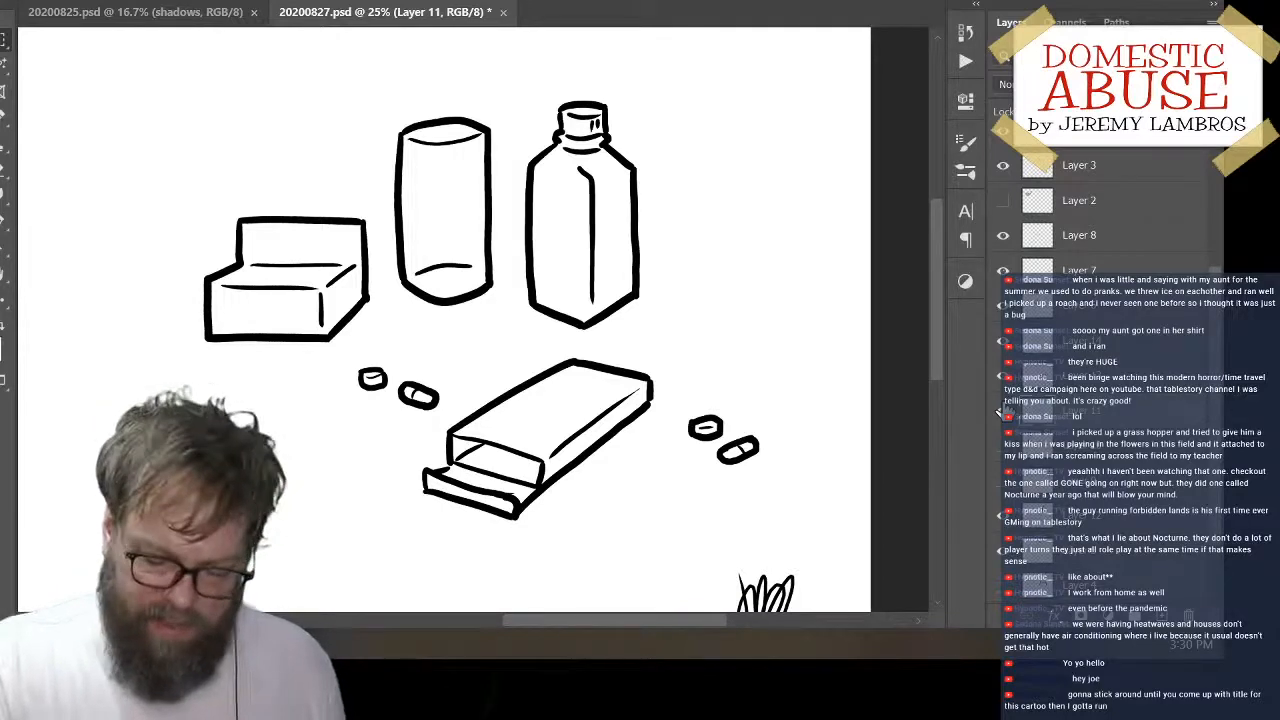
left_click_drag(1217, 433, 1217, 432)
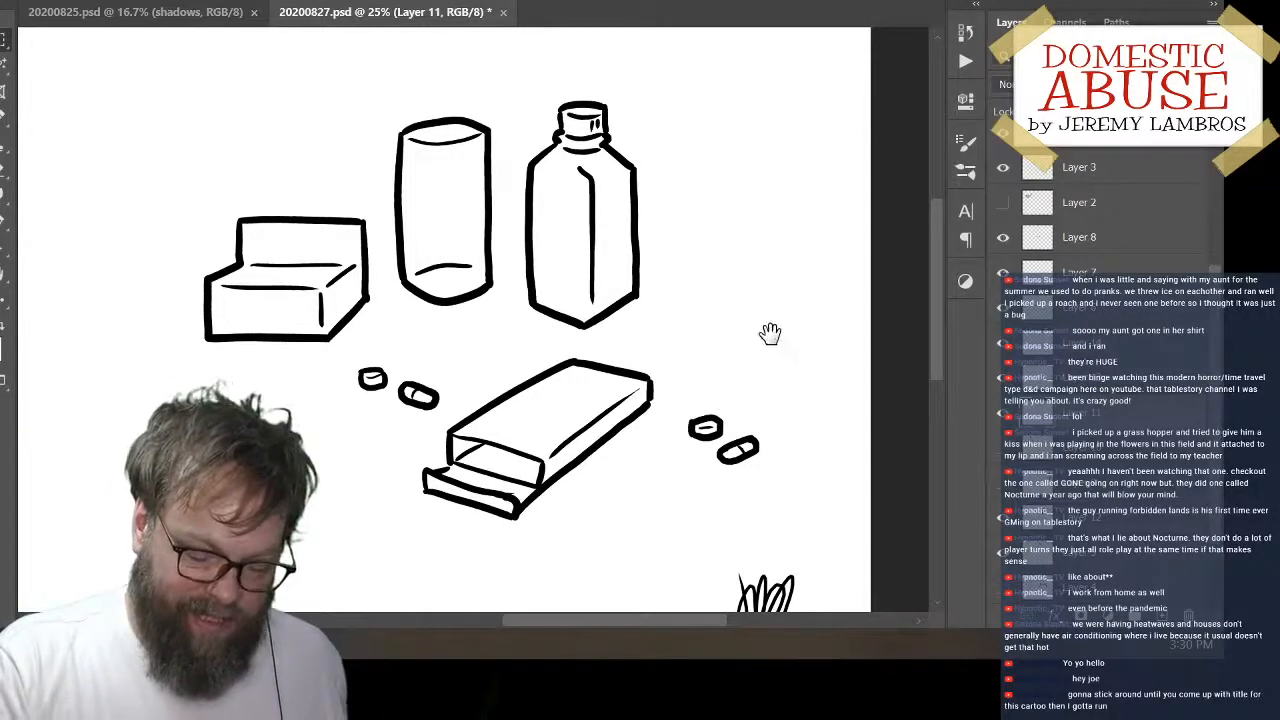
left_click_drag(770, 385, 817, 368)
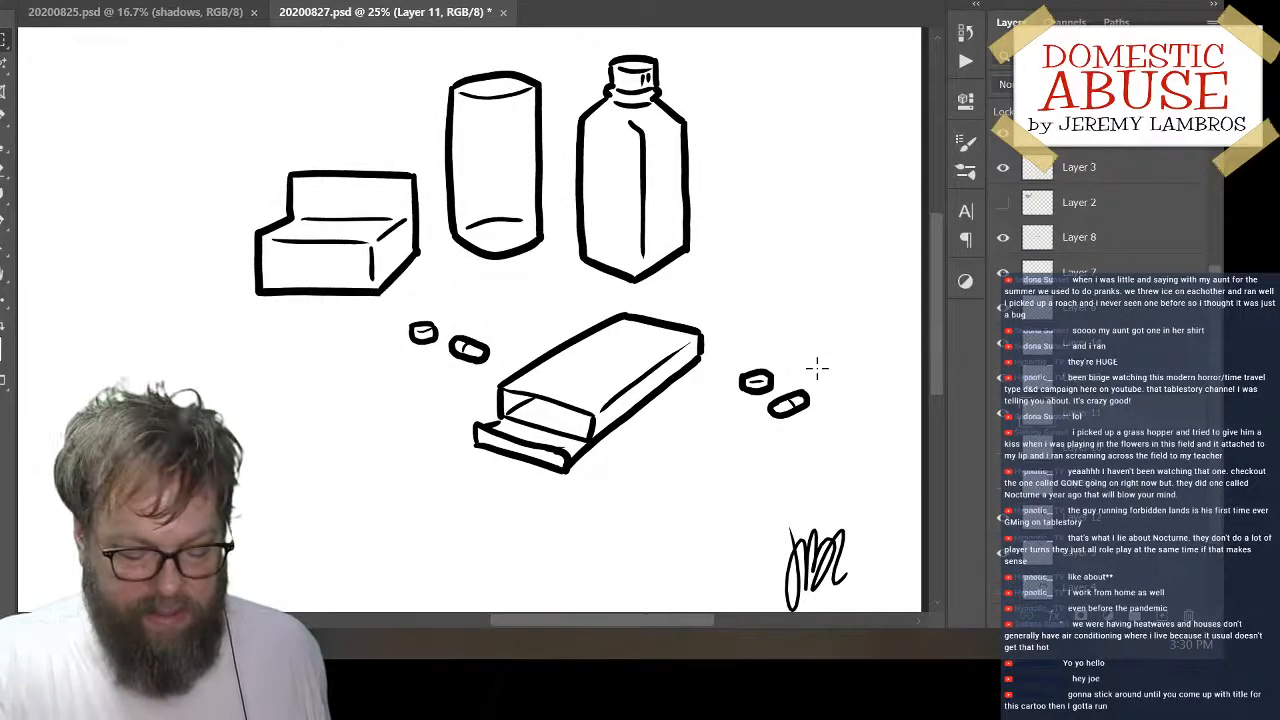
mouse_move(713, 362)
left_mouse_down()
mouse_move(639, 385)
mouse_move(725, 351)
left_mouse_up()
left_click_drag(791, 224, 765, 296)
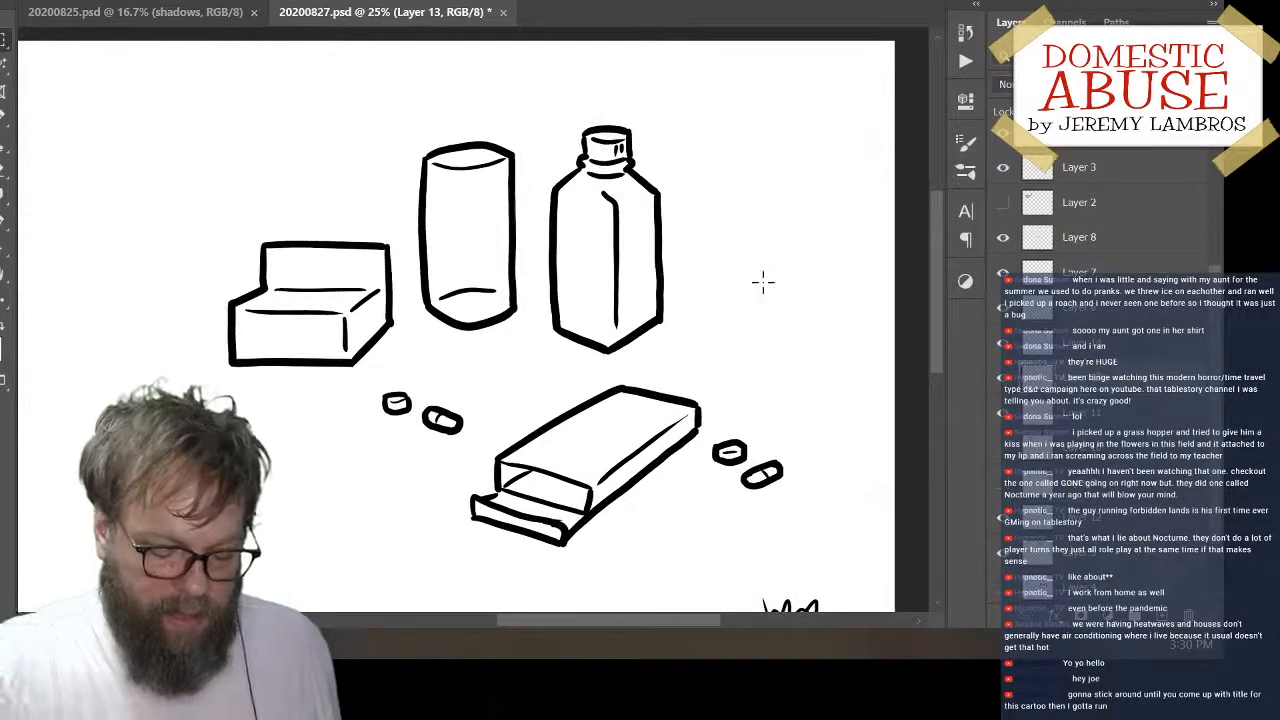
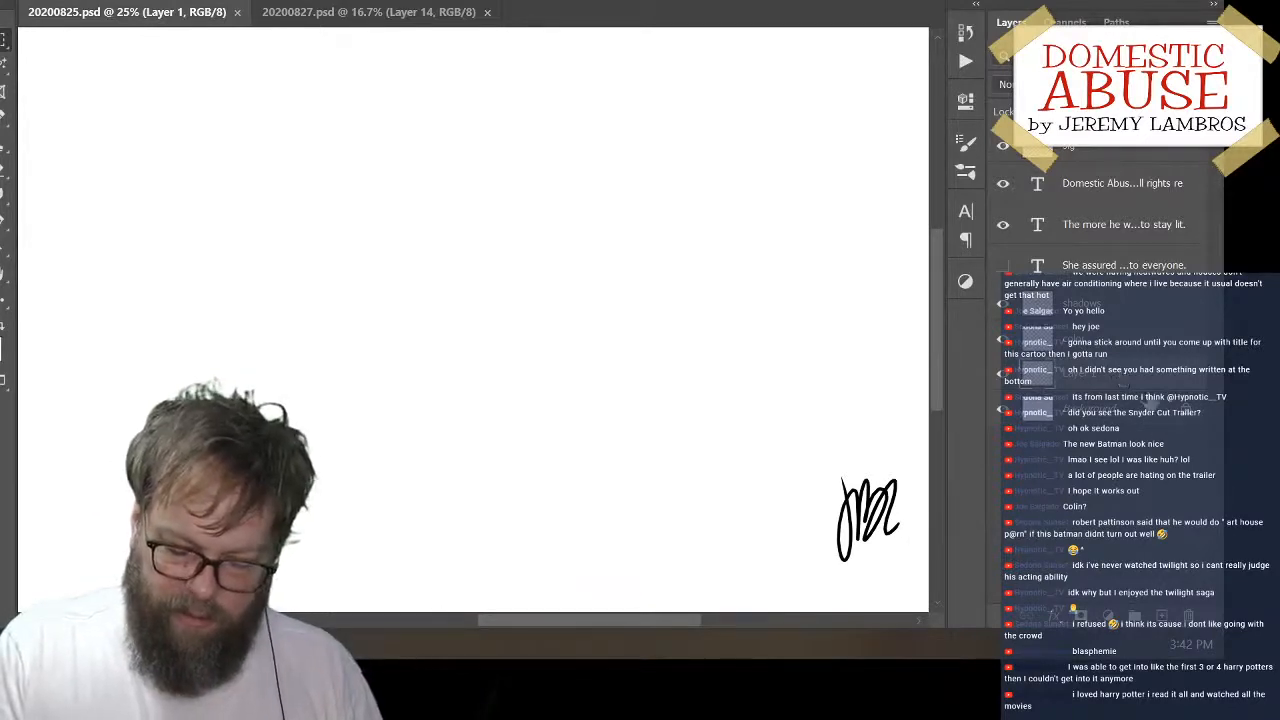
Make Layer 1 of 20200825.psd the active layer, with the blank drawing area above the caption in view
left_click(1145, 413)
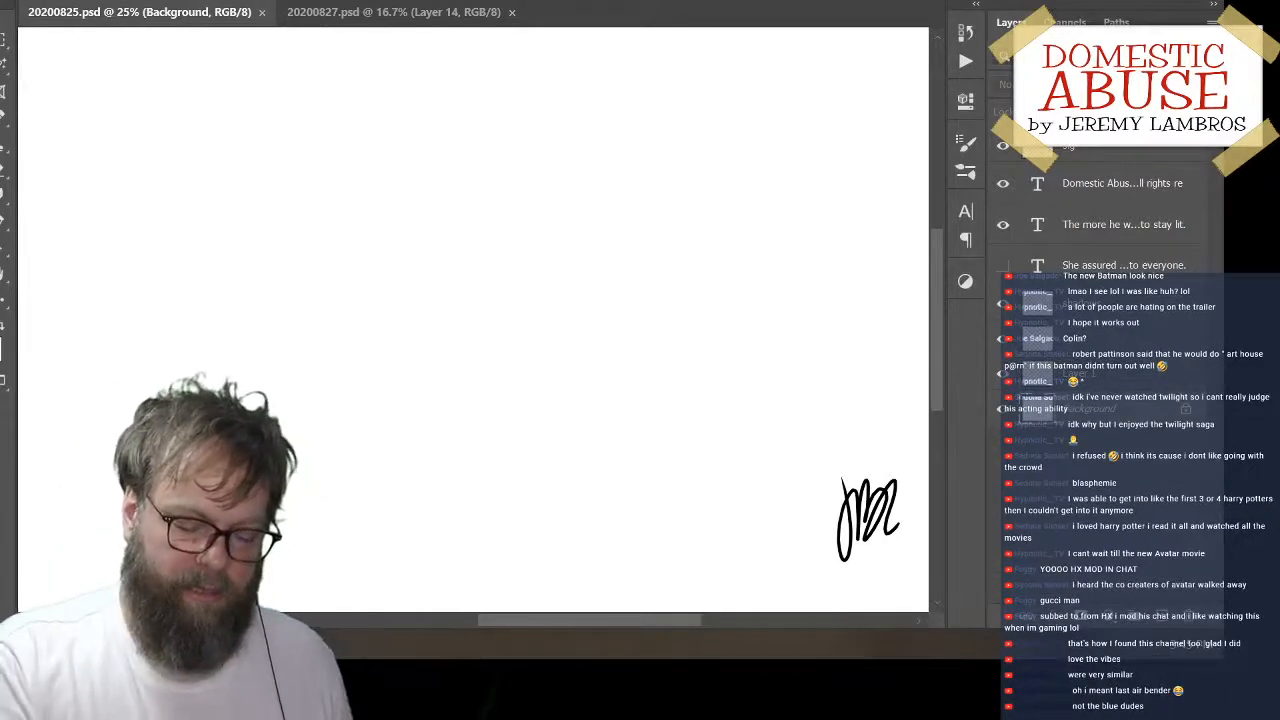
mouse_move(429, 218)
left_mouse_down()
mouse_move(571, 349)
mouse_move(426, 303)
mouse_move(543, 486)
mouse_move(510, 414)
left_mouse_up()
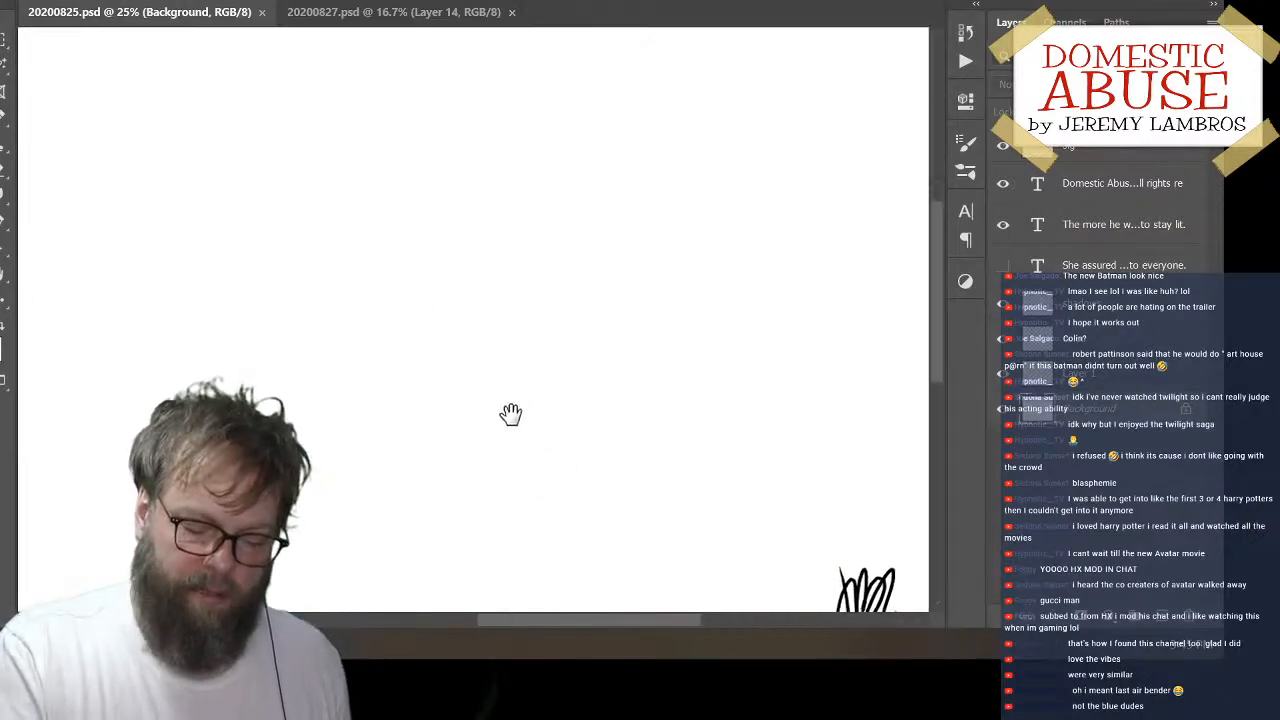
key("ctrl+minus")
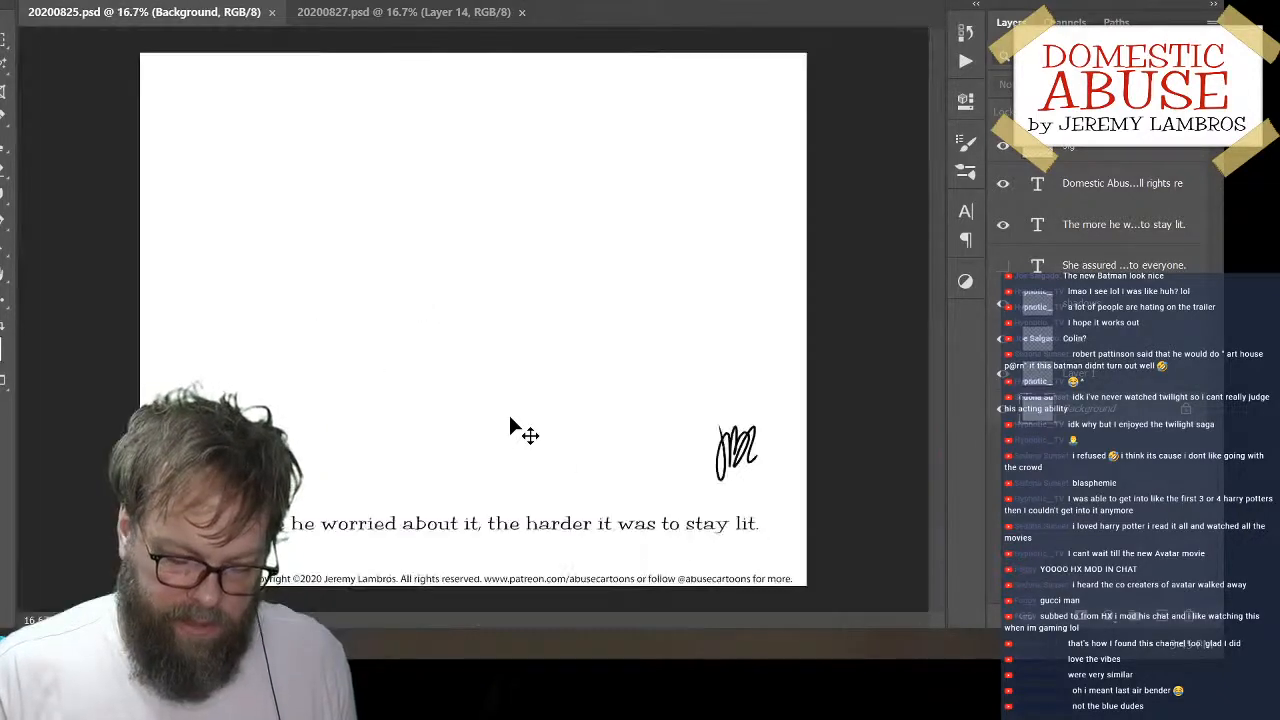
key("ctrl+plus")
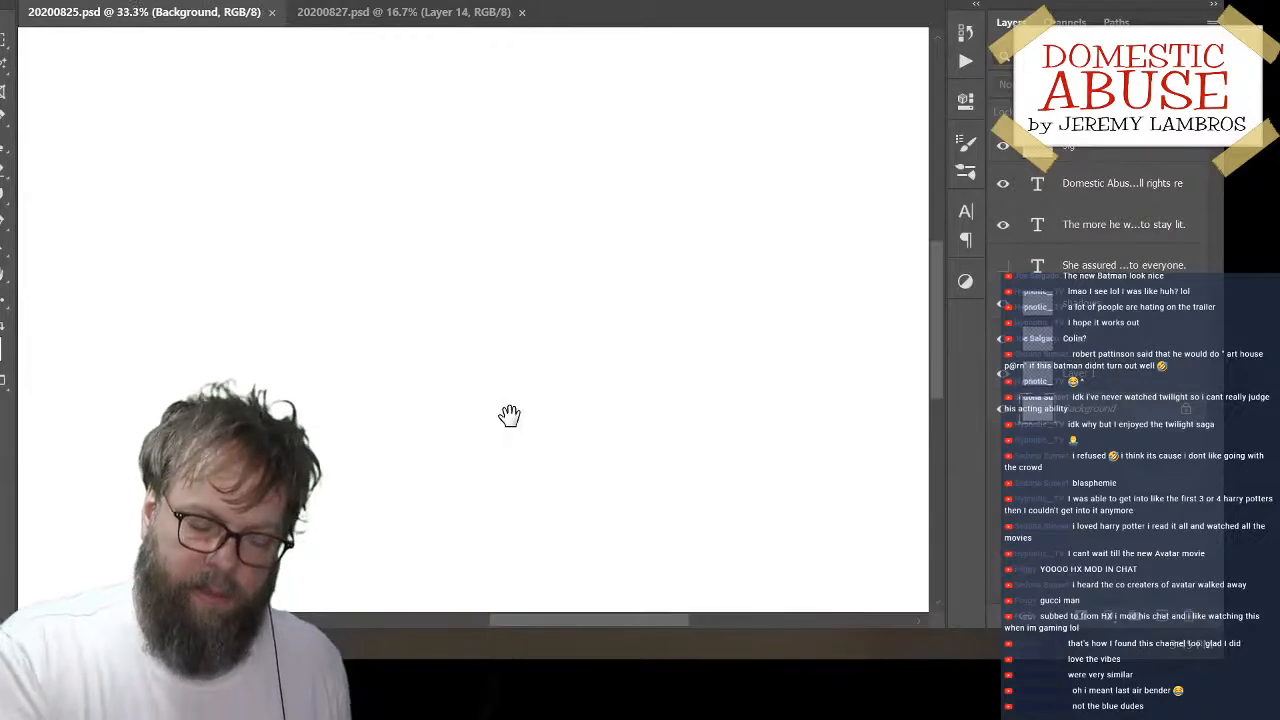
mouse_move(454, 187)
left_mouse_down()
mouse_move(503, 357)
mouse_move(516, 358)
left_mouse_up()
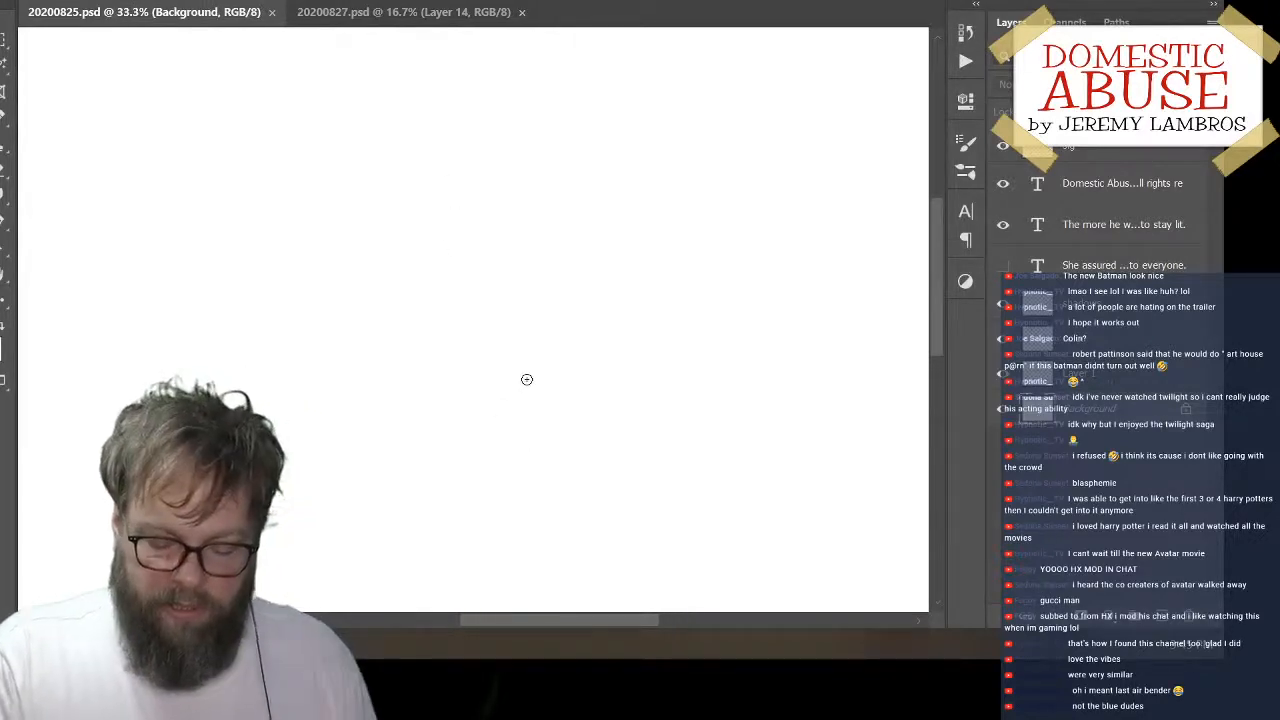
left_click(1106, 378)
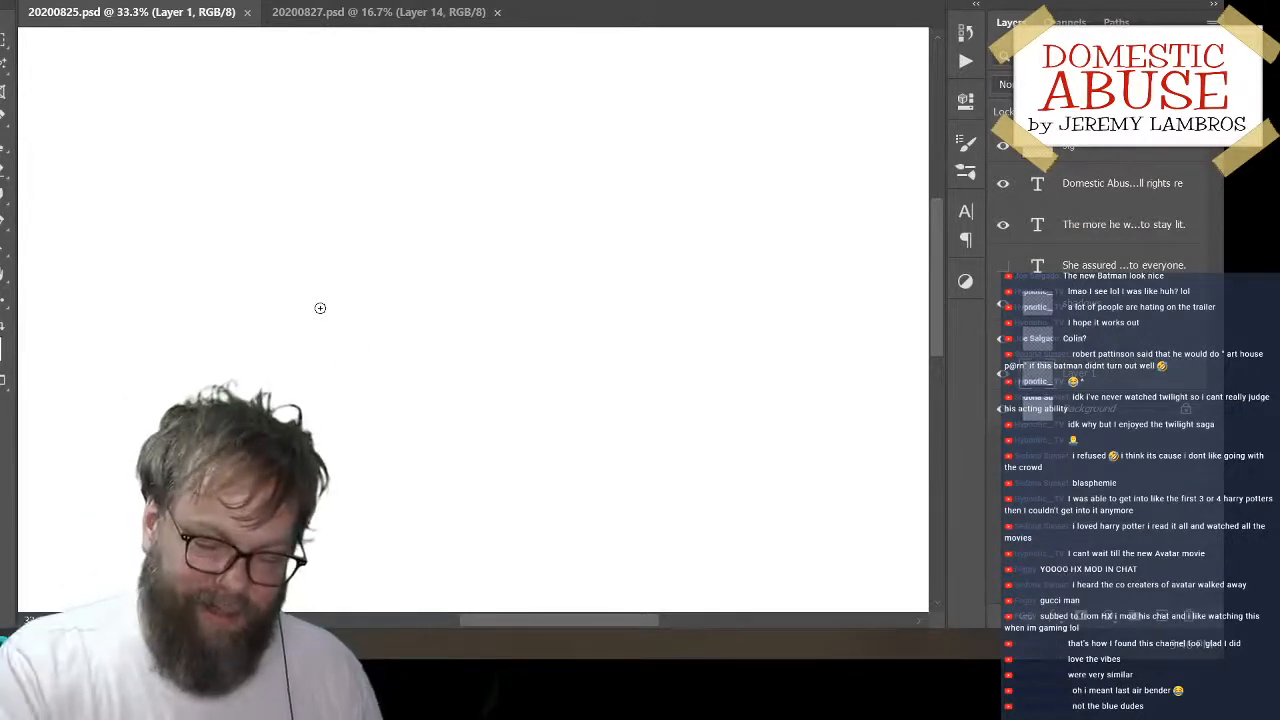
left_click_drag(434, 279, 386, 293)
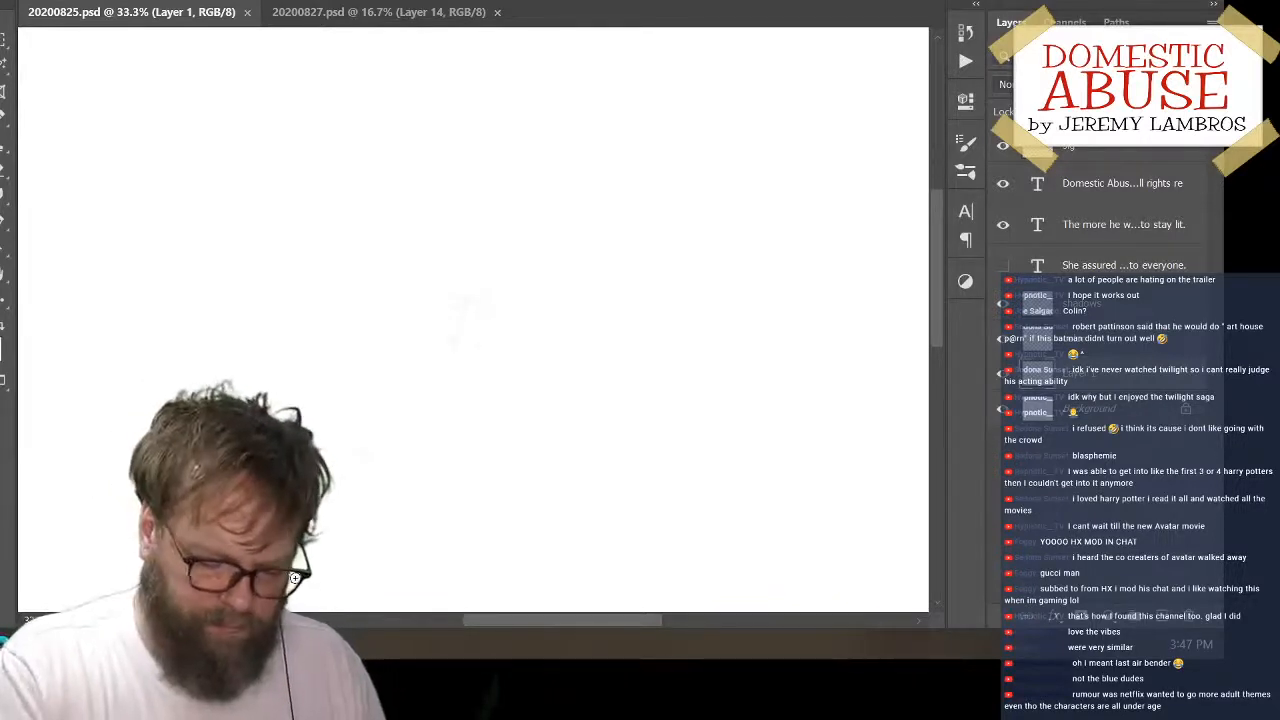
mouse_move(534, 241)
left_mouse_down()
mouse_move(440, 343)
mouse_move(630, 322)
left_mouse_up()
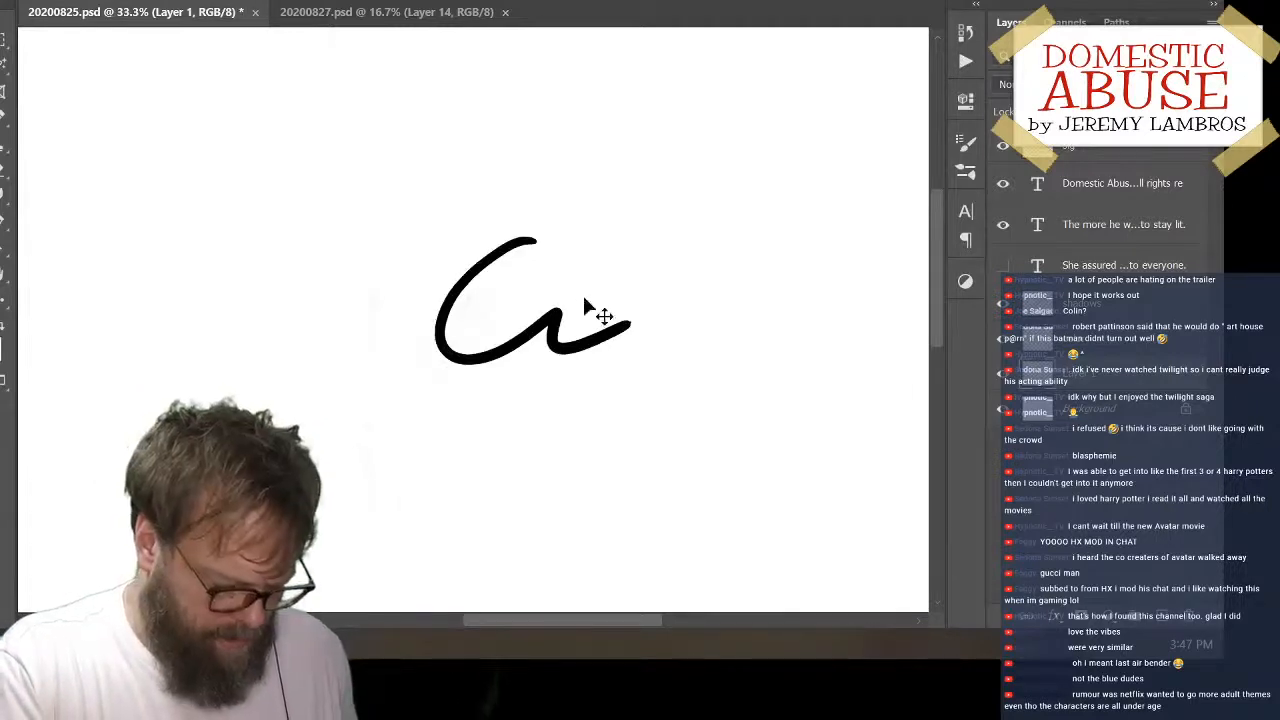
key("ctrl+z")
mouse_move(575, 208)
left_mouse_down()
mouse_move(571, 313)
mouse_move(633, 347)
left_mouse_up()
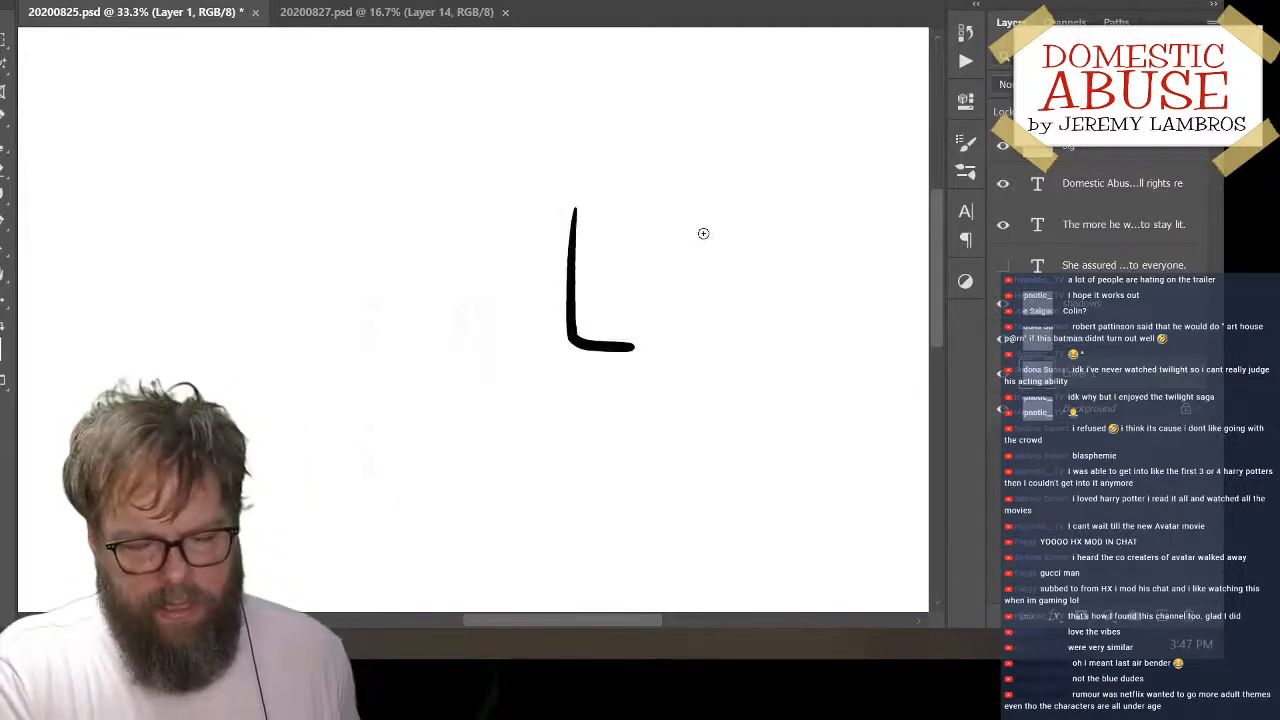
key("ctrl+z")
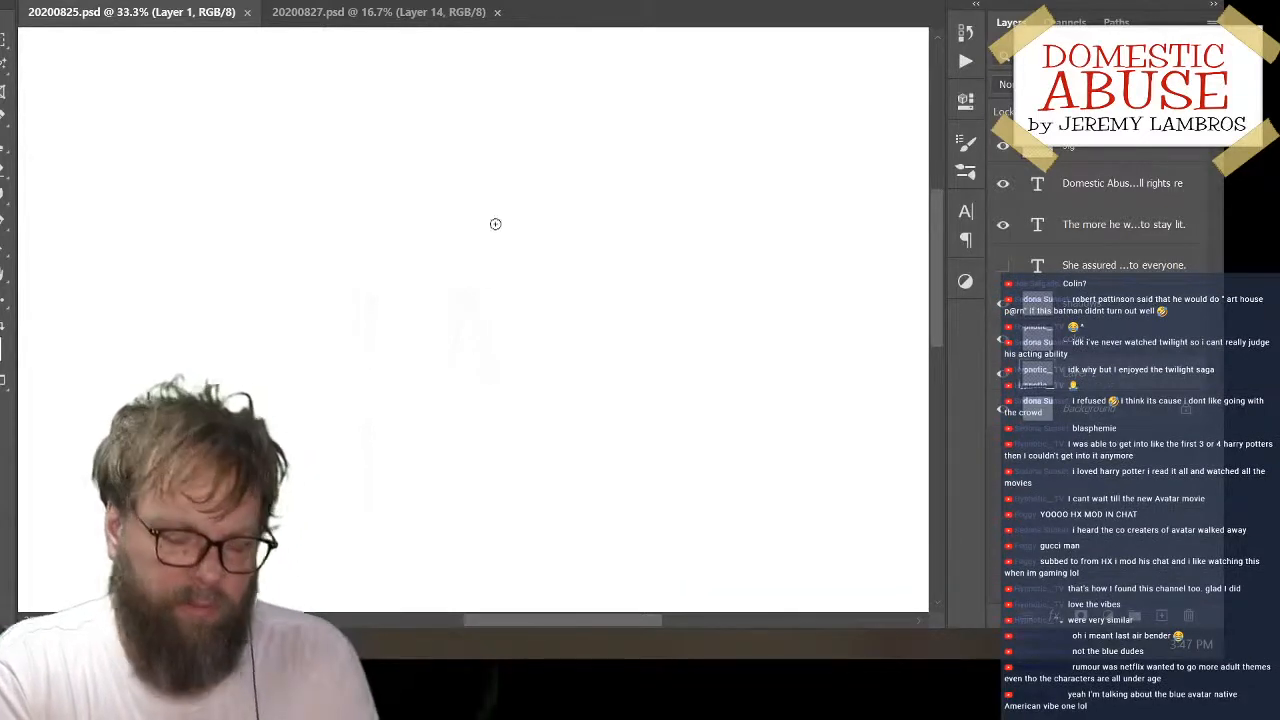
left_click_drag(540, 172, 542, 346)
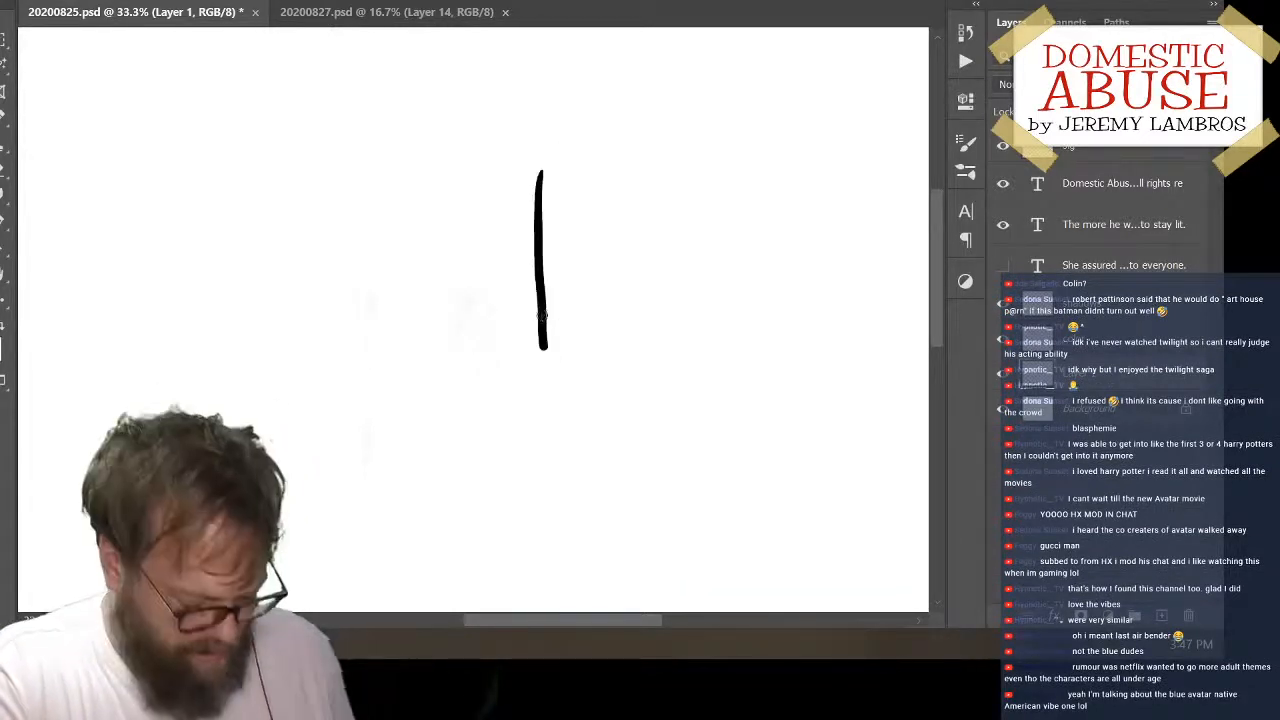
key("ctrl+z")
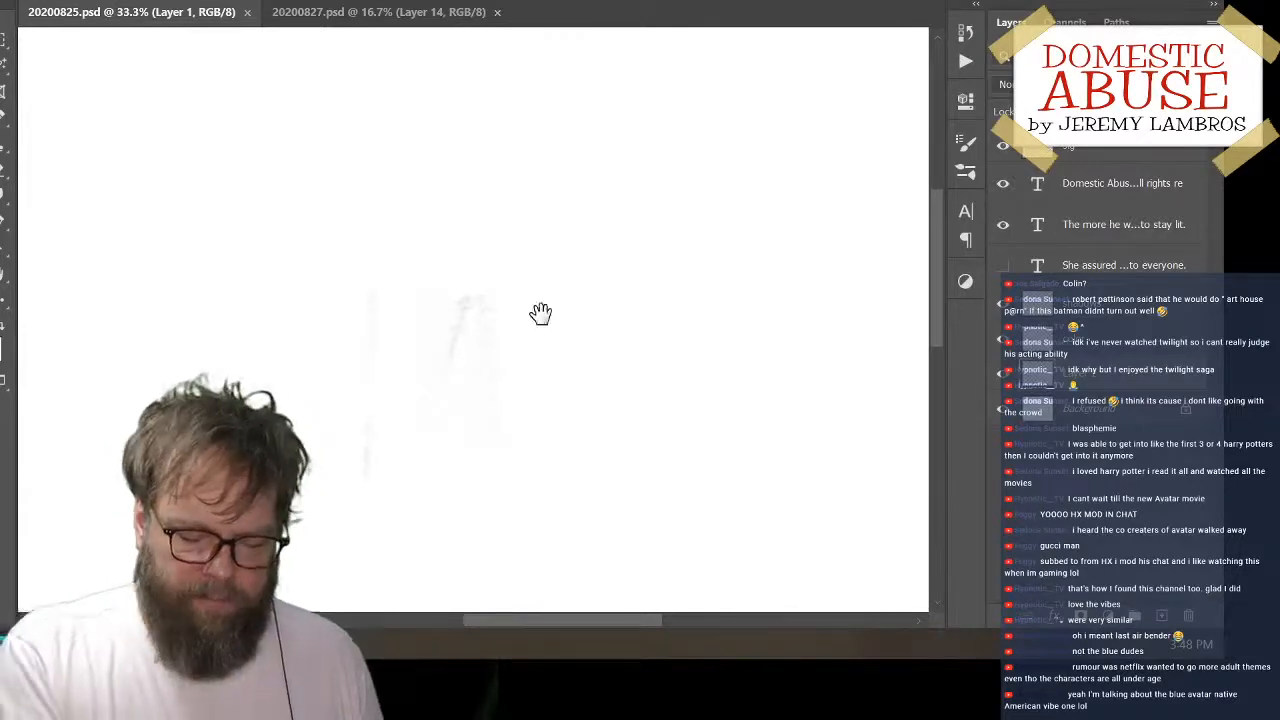
mouse_move(540, 311)
left_mouse_down()
mouse_move(606, 209)
mouse_move(520, 294)
mouse_move(507, 451)
mouse_move(406, 240)
mouse_move(609, 226)
mouse_move(789, 443)
mouse_move(628, 413)
mouse_move(714, 274)
left_mouse_up()
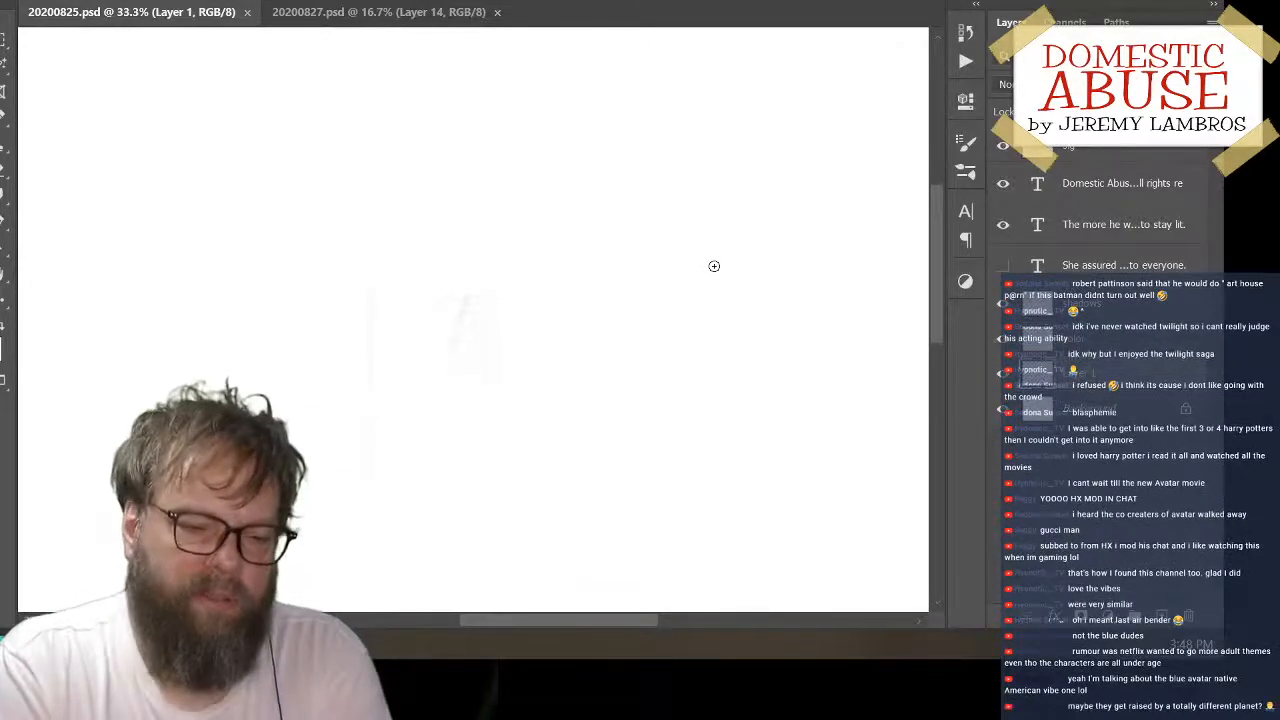
left_click(1004, 375)
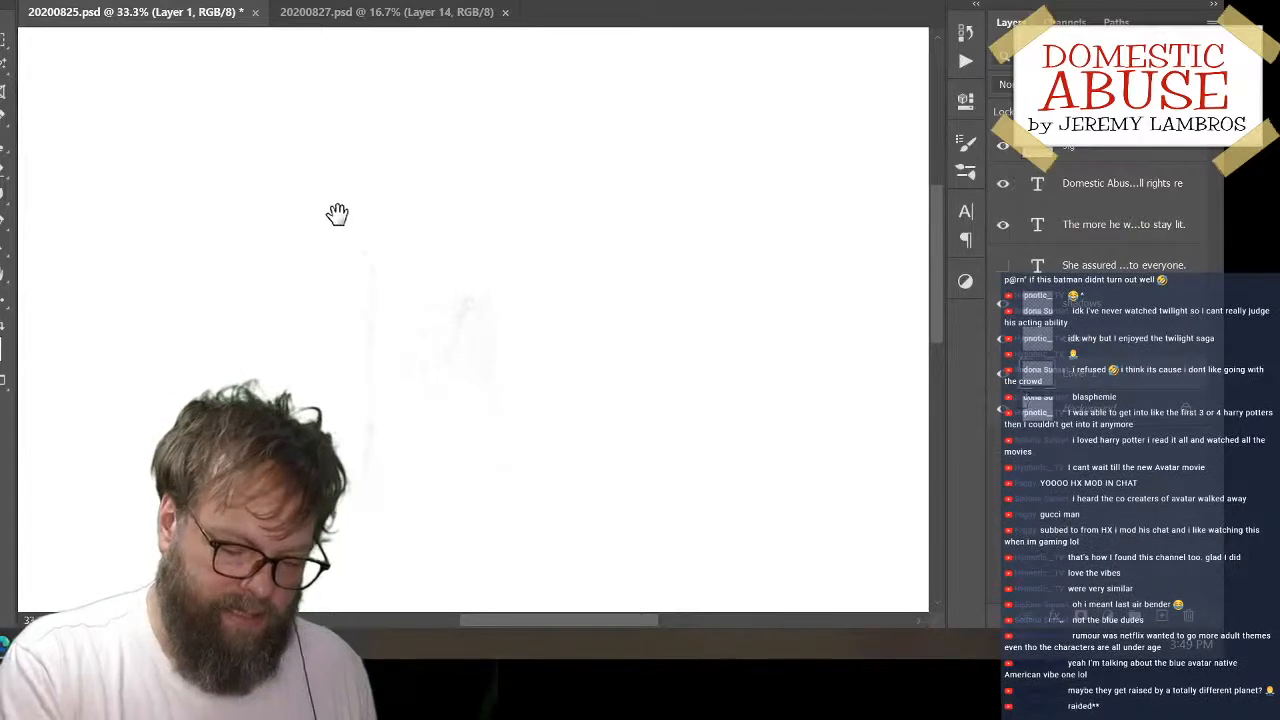
mouse_move(337, 214)
left_mouse_down()
mouse_move(486, 286)
mouse_move(423, 223)
mouse_move(394, 225)
left_mouse_up()
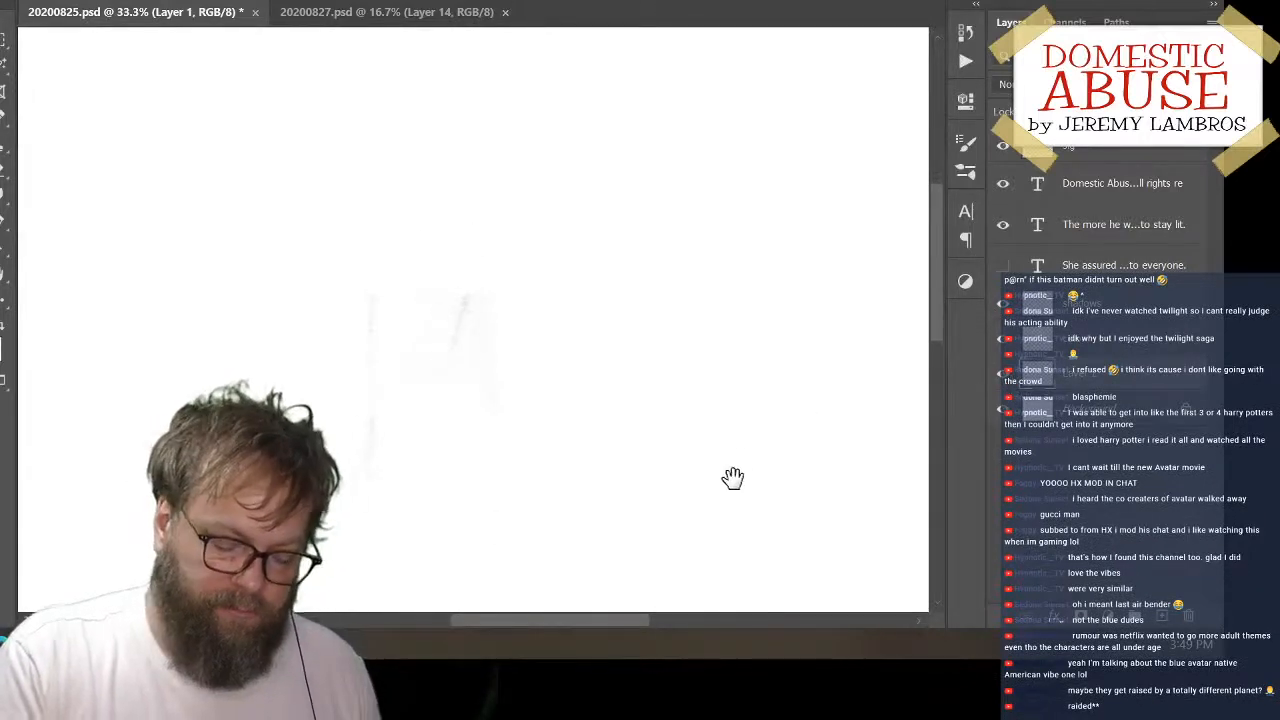
mouse_move(732, 478)
left_mouse_down()
mouse_move(677, 198)
mouse_move(497, 151)
mouse_move(502, 185)
left_mouse_up()
left_click_drag(742, 414, 774, 431)
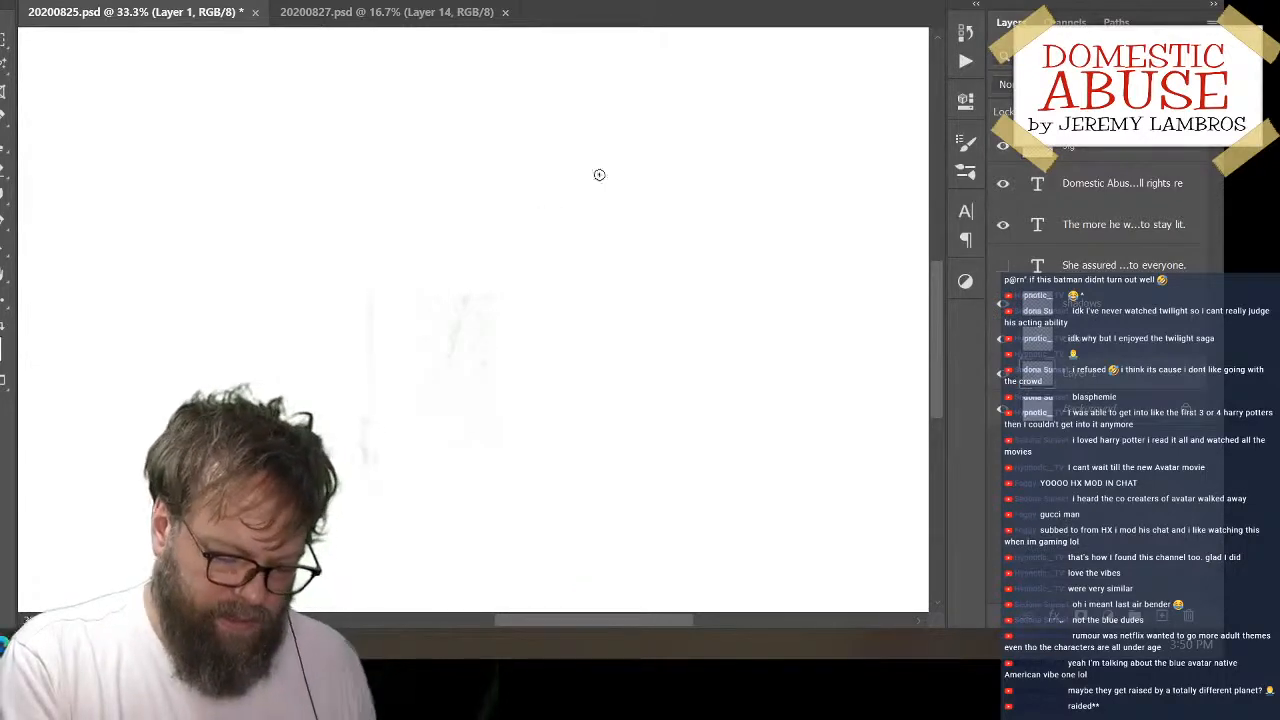
mouse_move(588, 168)
left_mouse_down()
mouse_move(565, 280)
mouse_move(617, 314)
left_mouse_up()
key("ctrl+z")
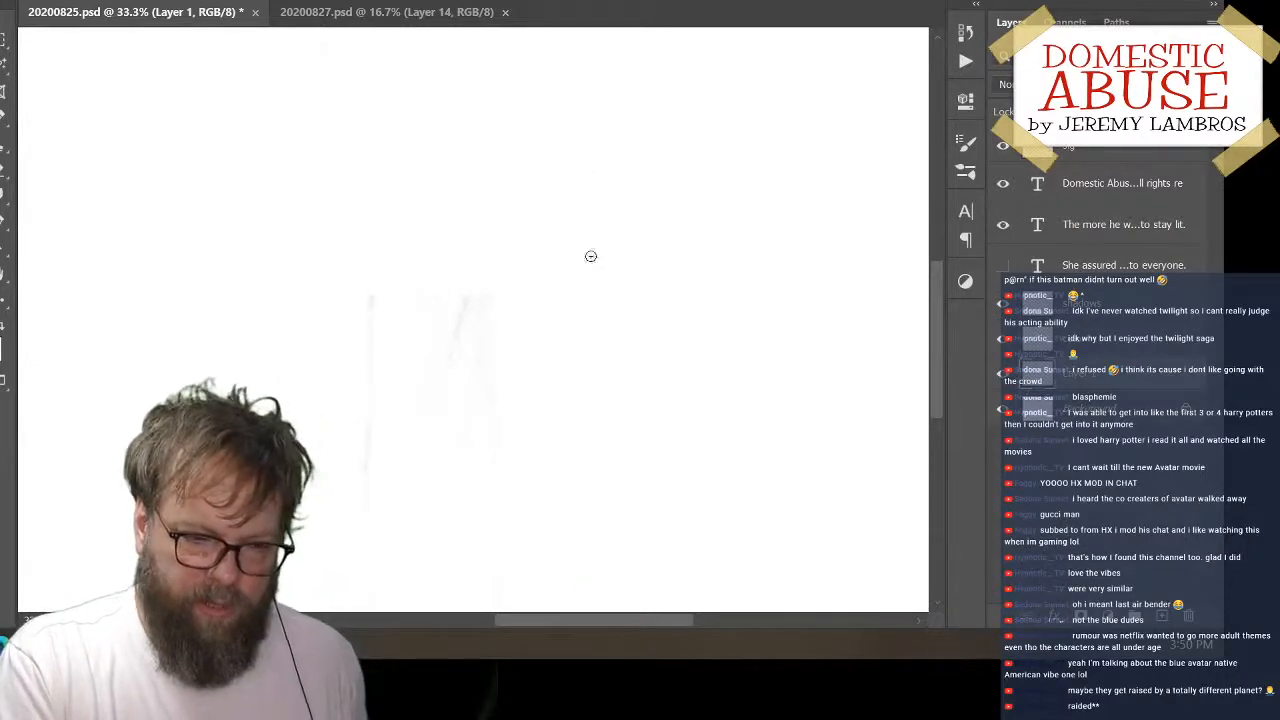
left_click_drag(598, 145, 586, 316)
key("ctrl+z")
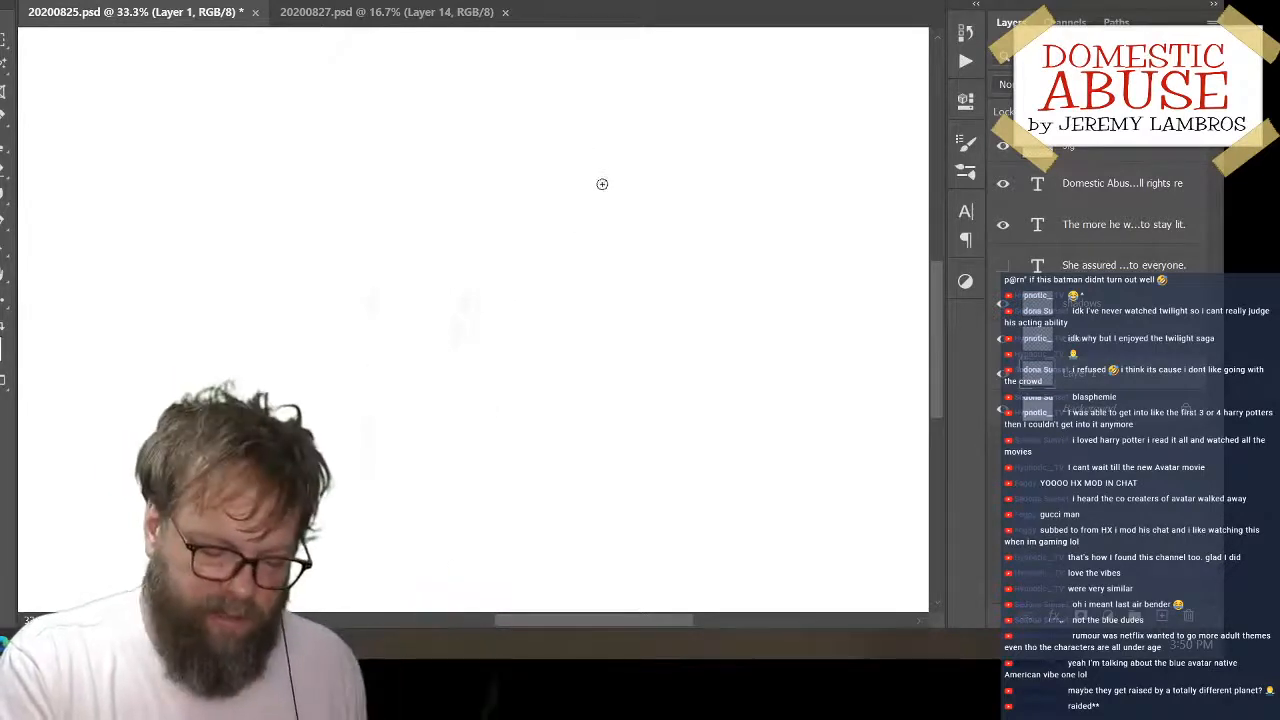
left_click_drag(579, 143, 579, 273)
key("ctrl+z")
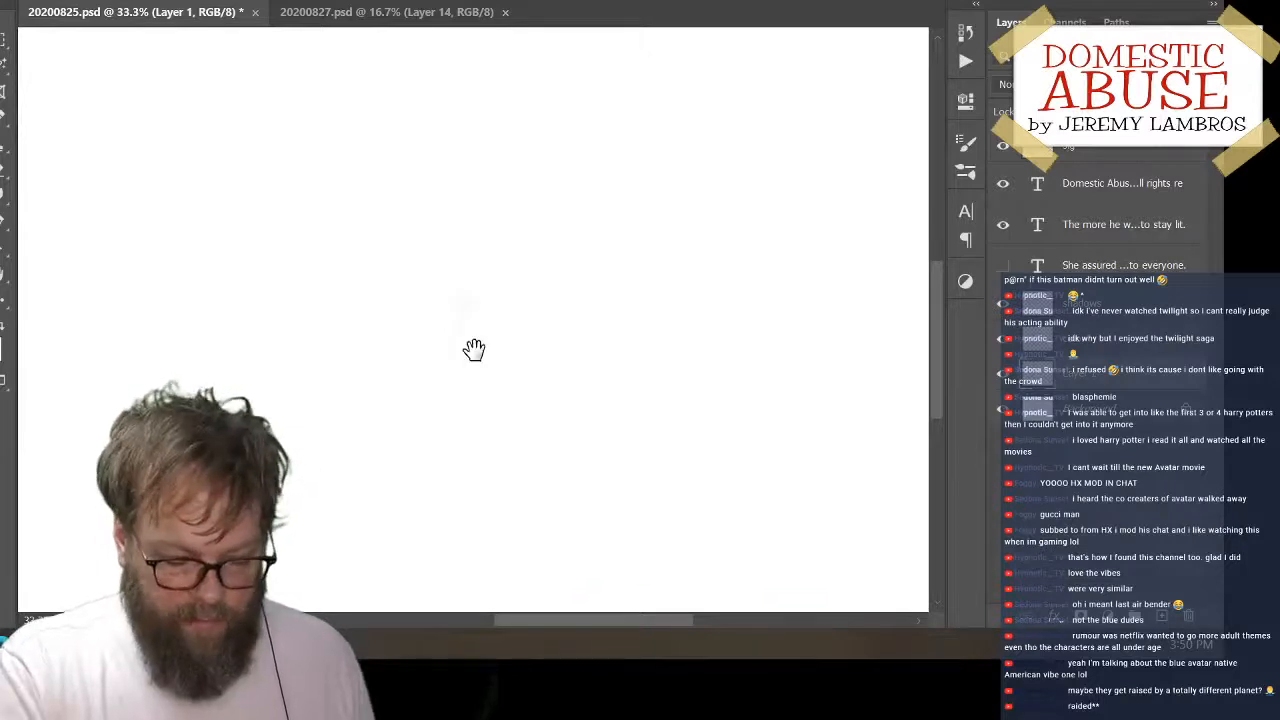
left_click_drag(474, 349, 588, 356)
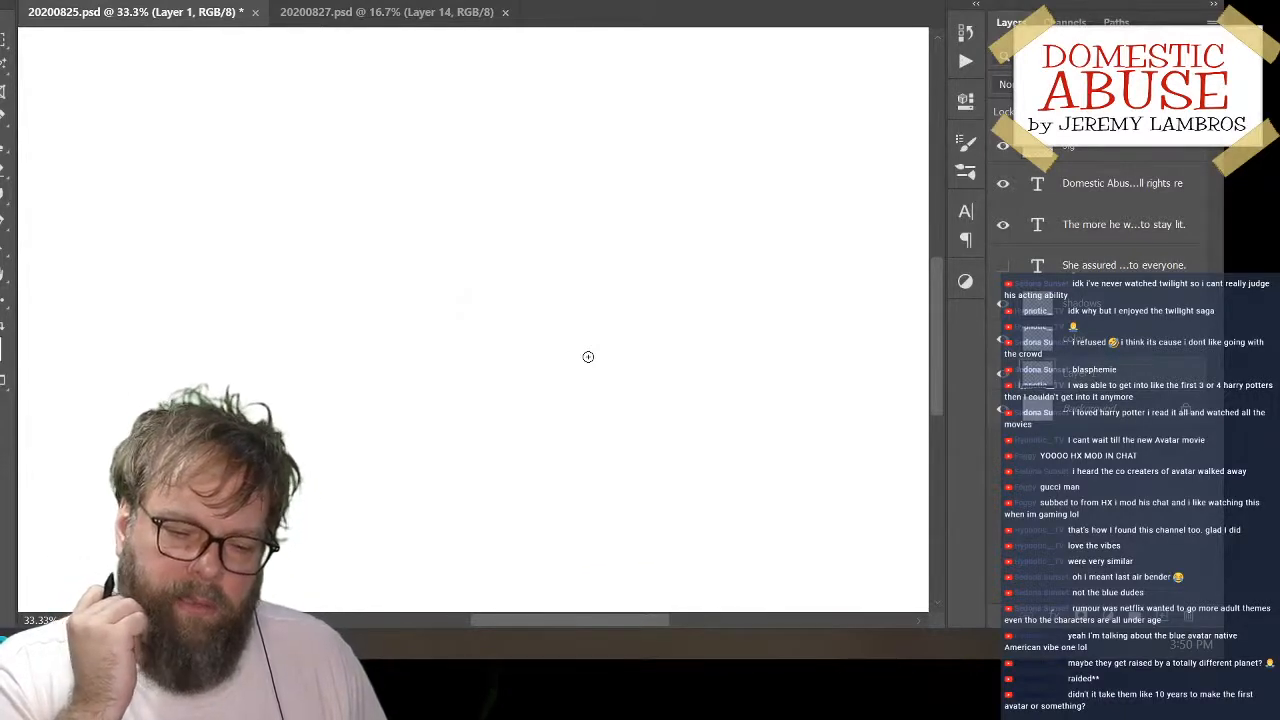
mouse_move(586, 354)
left_mouse_down()
mouse_move(514, 357)
mouse_move(516, 537)
mouse_move(514, 452)
mouse_move(547, 285)
mouse_move(529, 237)
left_mouse_up()
left_click_drag(619, 413, 552, 320)
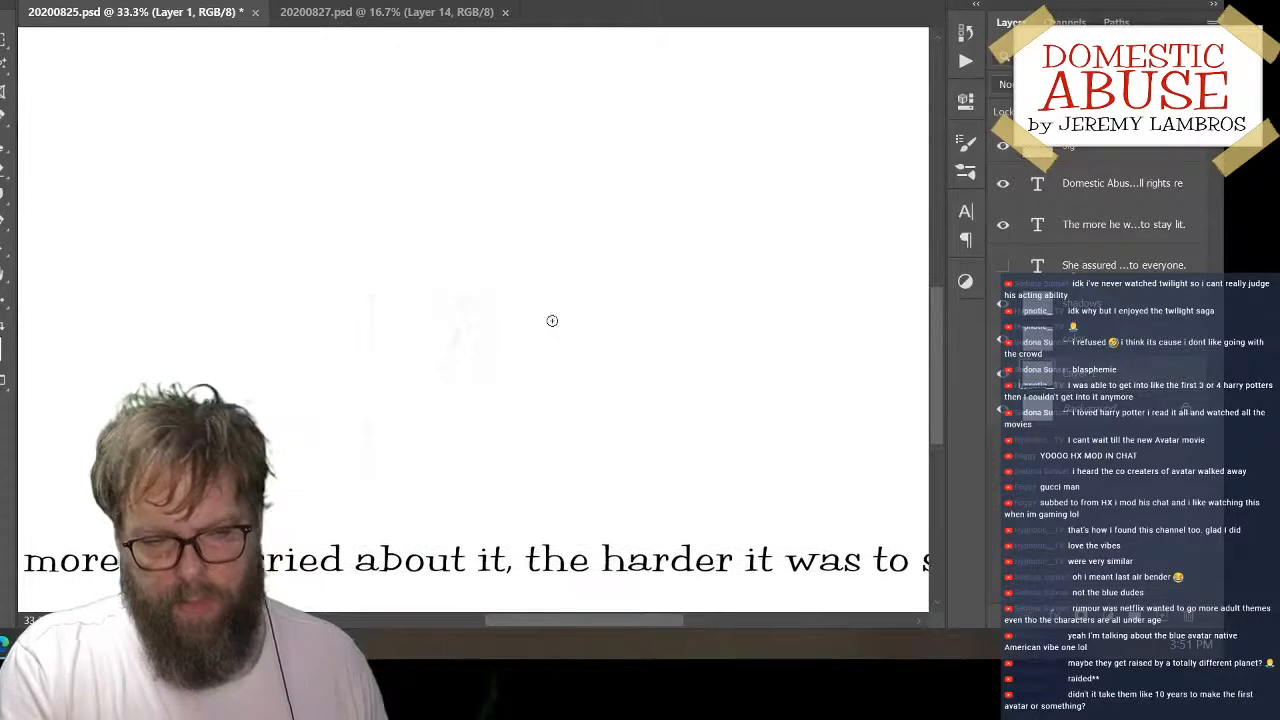
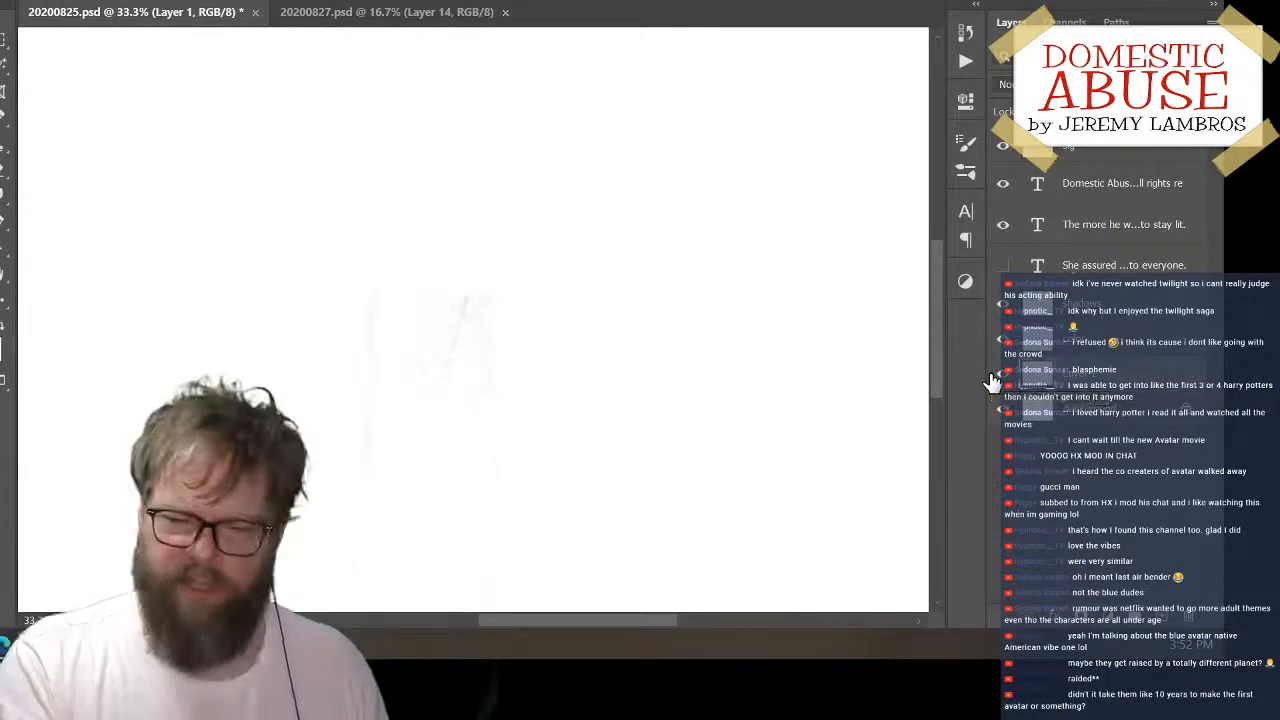
Save 20200825.psd with the blank drawing area above the caption in view
mouse_move(269, 211)
left_mouse_down()
mouse_move(329, 323)
mouse_move(480, 360)
mouse_move(270, 200)
left_mouse_up()
mouse_move(695, 480)
left_mouse_down()
mouse_move(551, 297)
mouse_move(345, 190)
left_mouse_up()
mouse_move(475, 376)
left_mouse_down()
mouse_move(646, 516)
mouse_move(661, 509)
left_mouse_up()
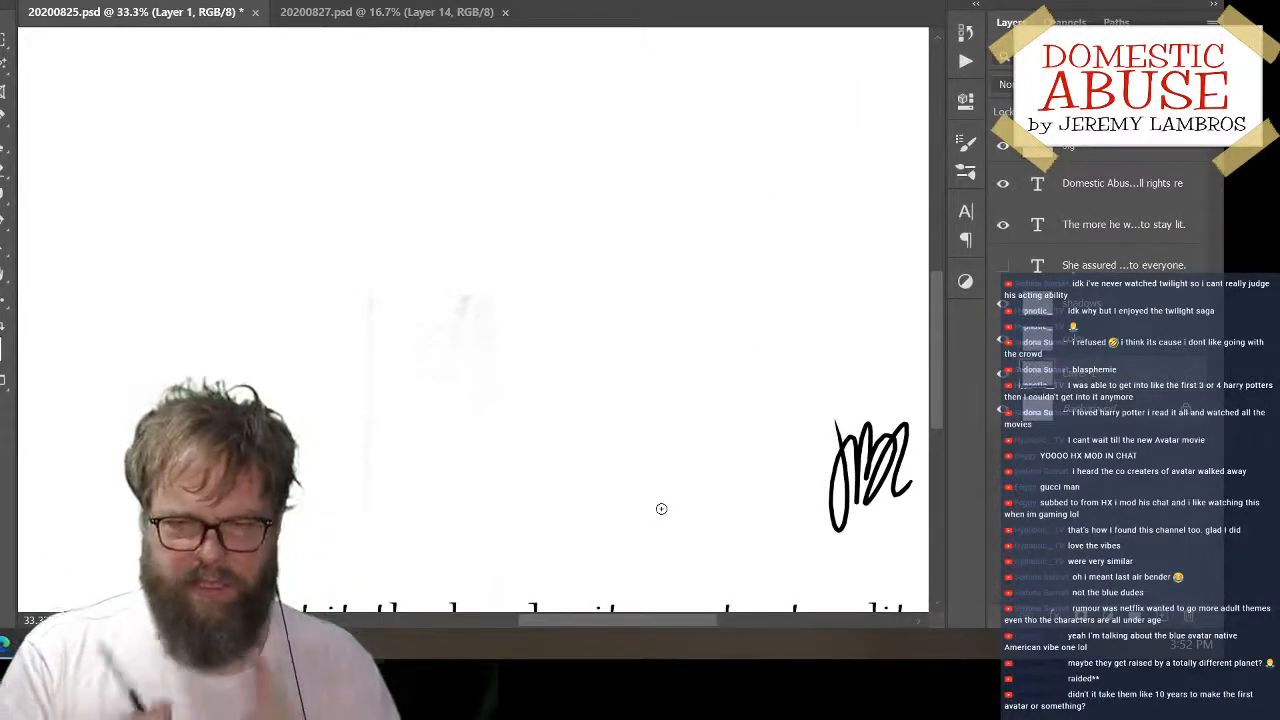
key("ctrl+s")
left_click_drag(607, 234, 576, 414)
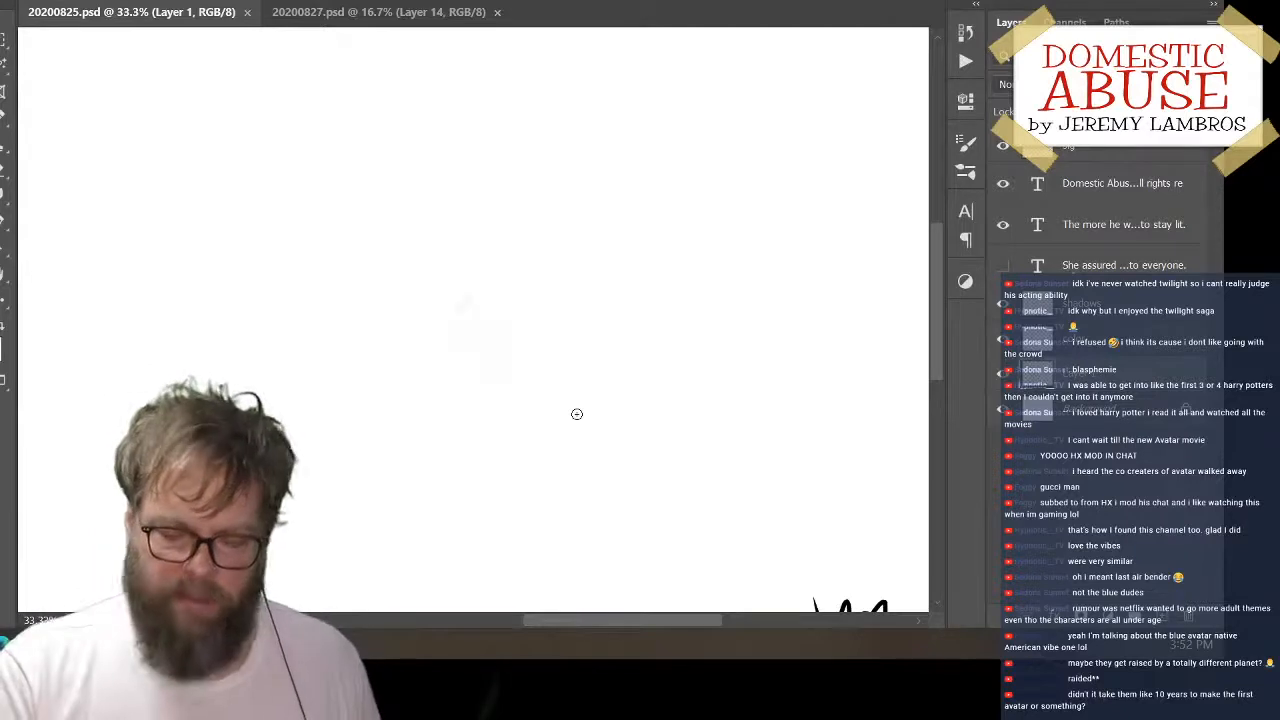
Draw the six-sided outer outline of an upright box in thick black strokes on the blank area of Layer 1
left_click(1008, 380)
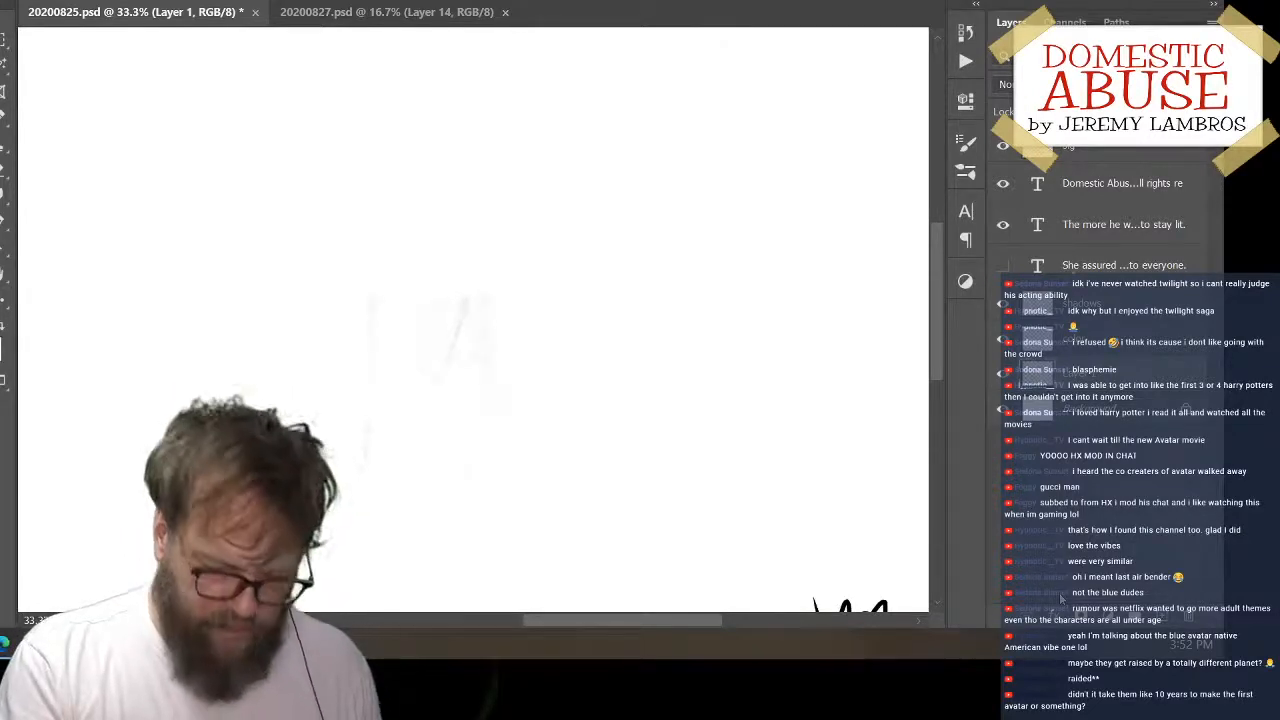
mouse_move(594, 159)
left_mouse_down()
mouse_move(555, 201)
mouse_move(587, 215)
mouse_move(603, 283)
left_mouse_up()
key("ctrl+z")
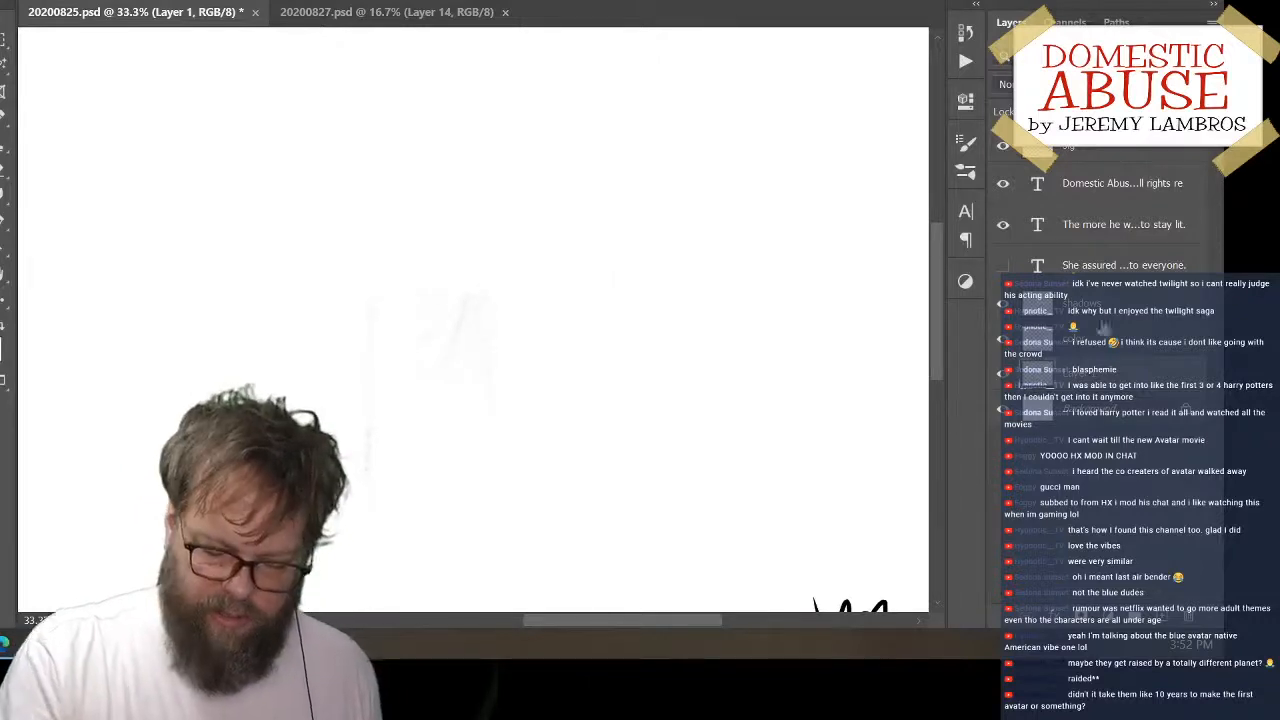
mouse_move(495, 146)
left_mouse_down()
mouse_move(483, 279)
mouse_move(560, 310)
left_mouse_up()
mouse_move(494, 146)
left_mouse_down()
mouse_move(566, 122)
mouse_move(663, 140)
mouse_move(645, 275)
left_mouse_up()
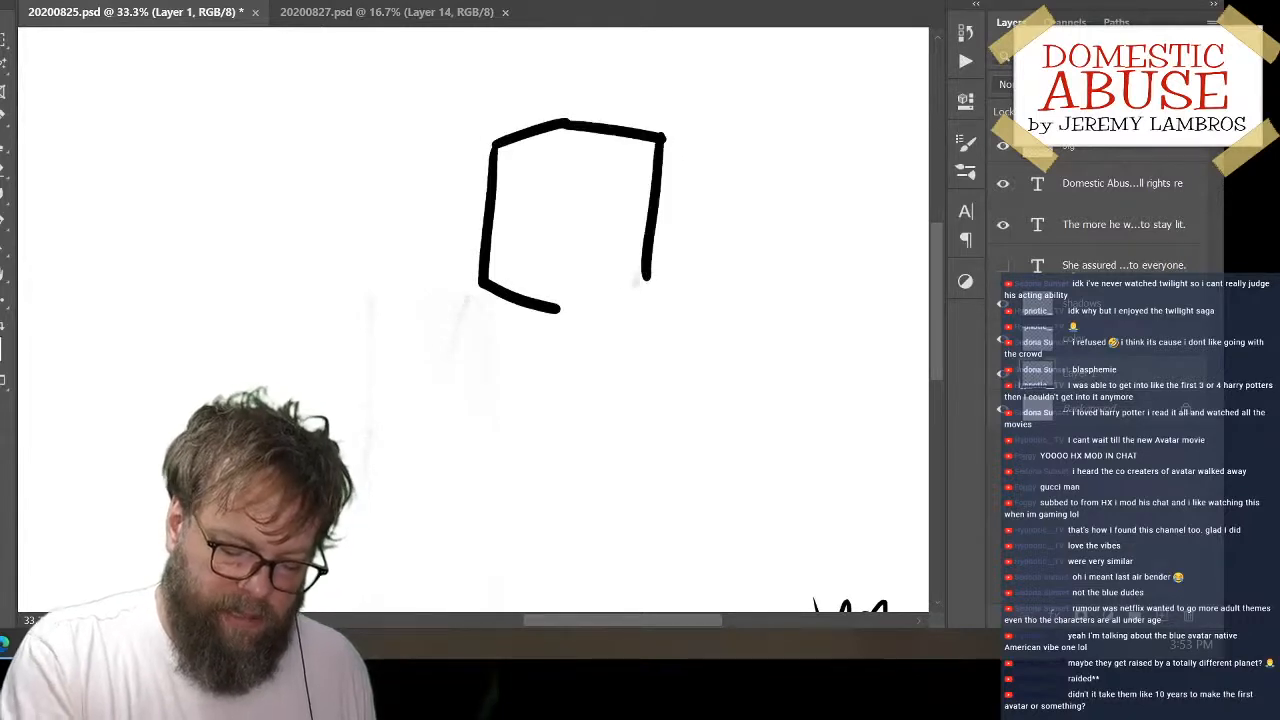
left_click_drag(562, 311, 646, 271)
key("ctrl+z")
left_click_drag(562, 311, 651, 271)
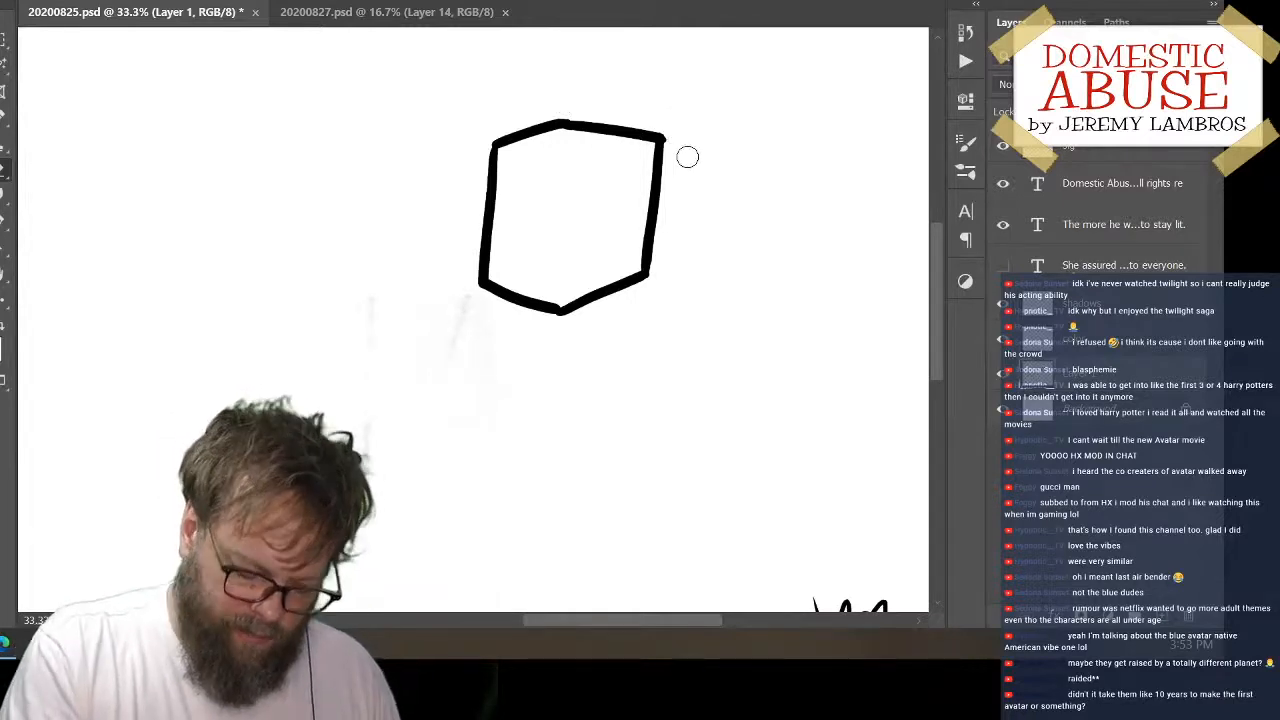
Add the box's three inner edges with thinner strokes: the front vertical edge and the two front edges of its top face
key("w")
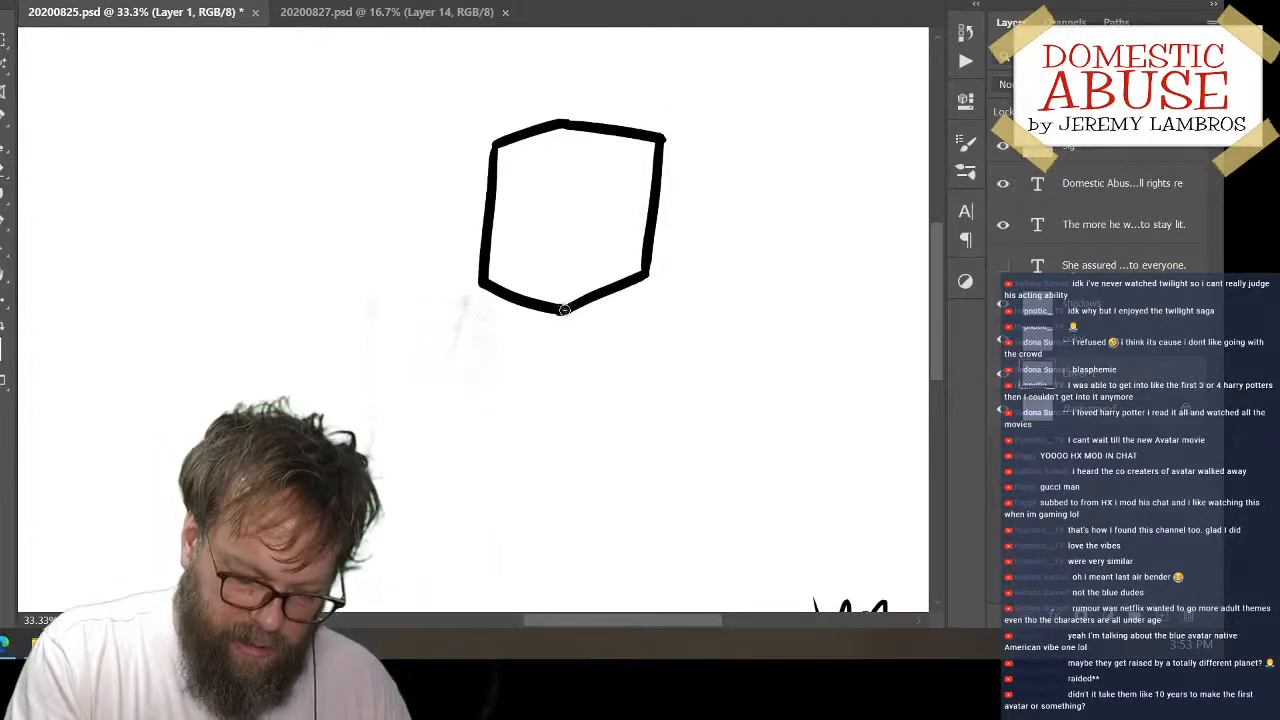
left_click_drag(577, 175, 553, 297)
key("ctrl+z")
left_click_drag(582, 190, 570, 290)
key("ctrl+z")
left_click_drag(577, 185, 568, 290)
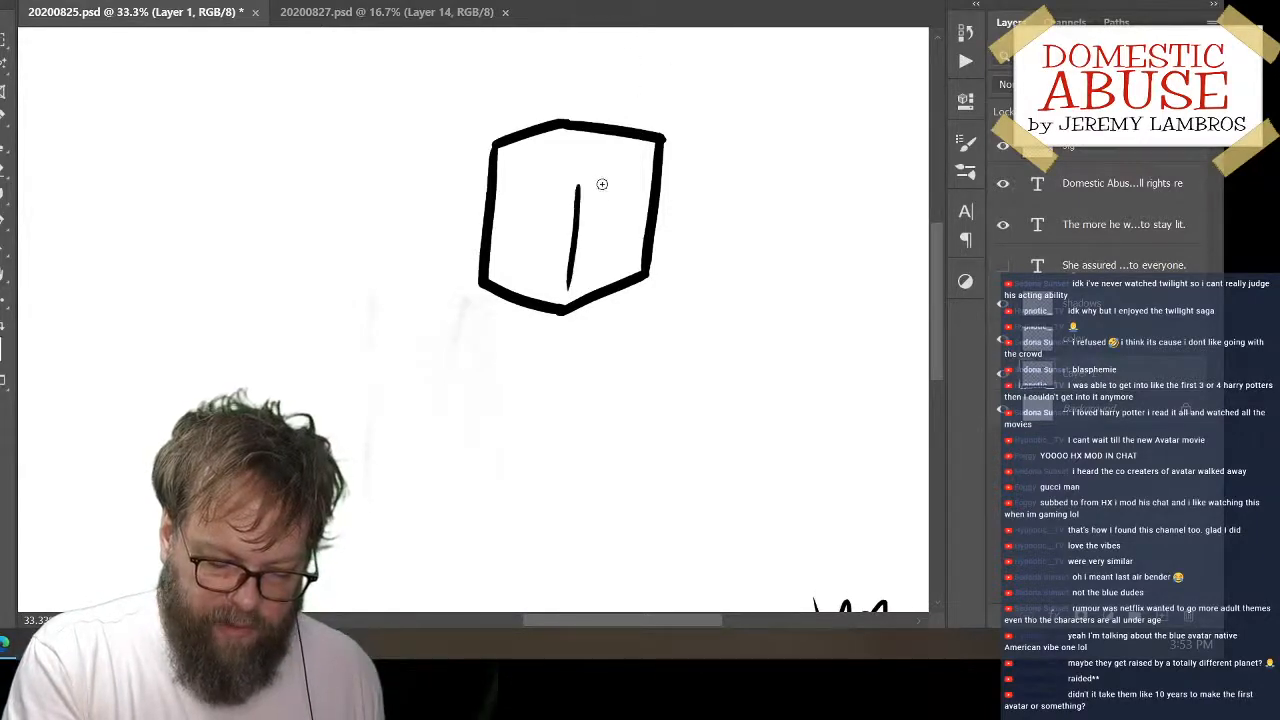
left_click_drag(582, 180, 660, 140)
key("ctrl+z")
left_click_drag(584, 176, 650, 150)
left_click_drag(509, 150, 578, 172)
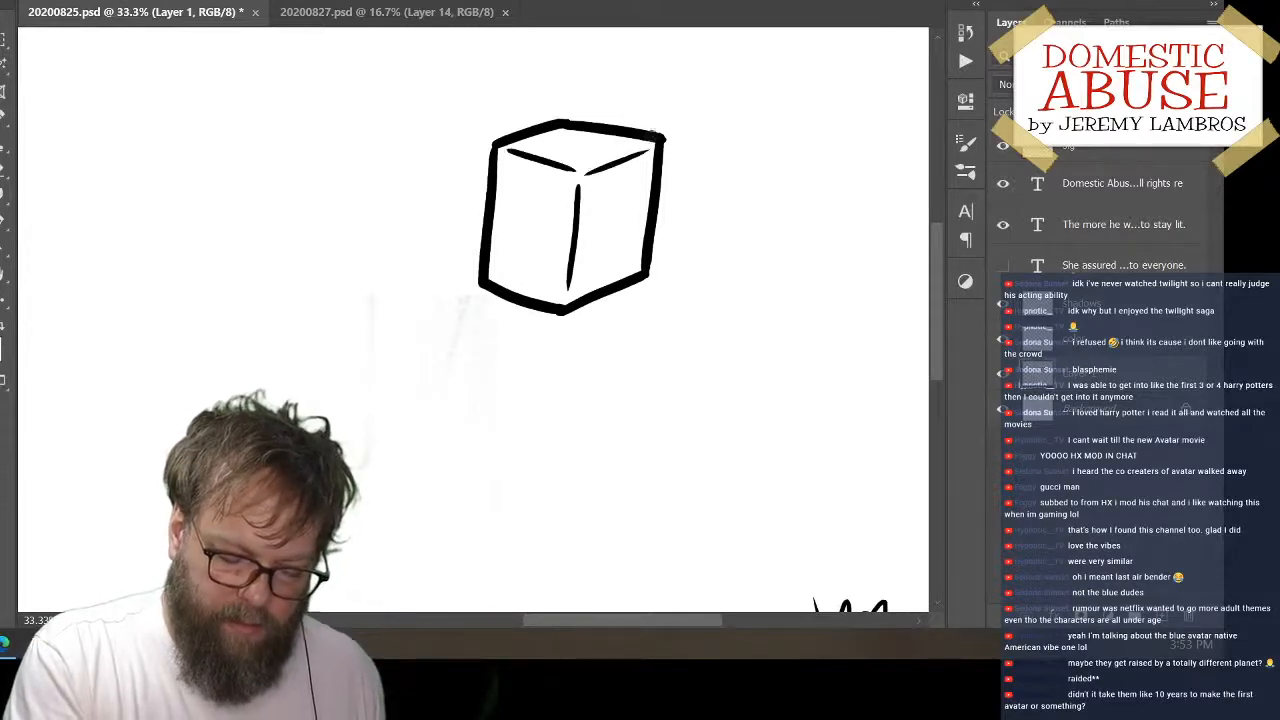
Move the box toward the left side of the canvas and rotate it slightly counterclockwise
mouse_move(669, 223)
left_mouse_down()
mouse_move(412, 320)
mouse_move(427, 197)
left_mouse_up()
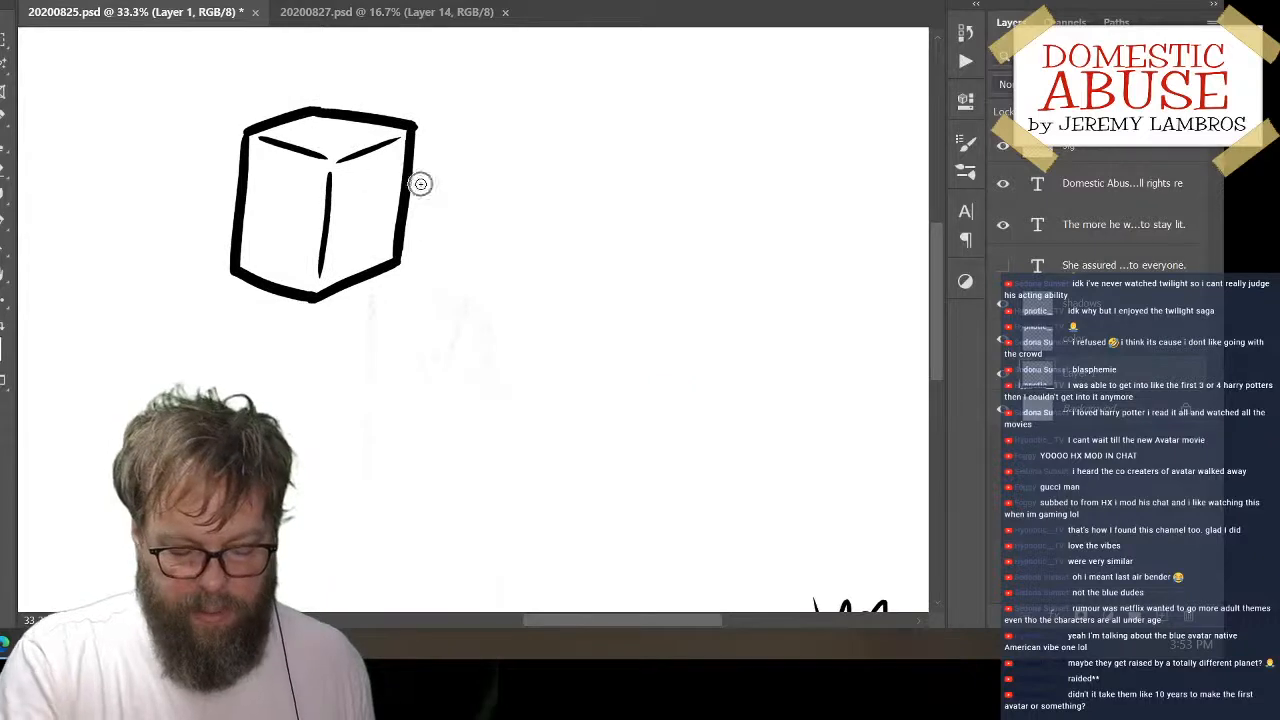
key("ctrl+t")
left_click_drag(522, 286, 518, 246)
key("Escape")
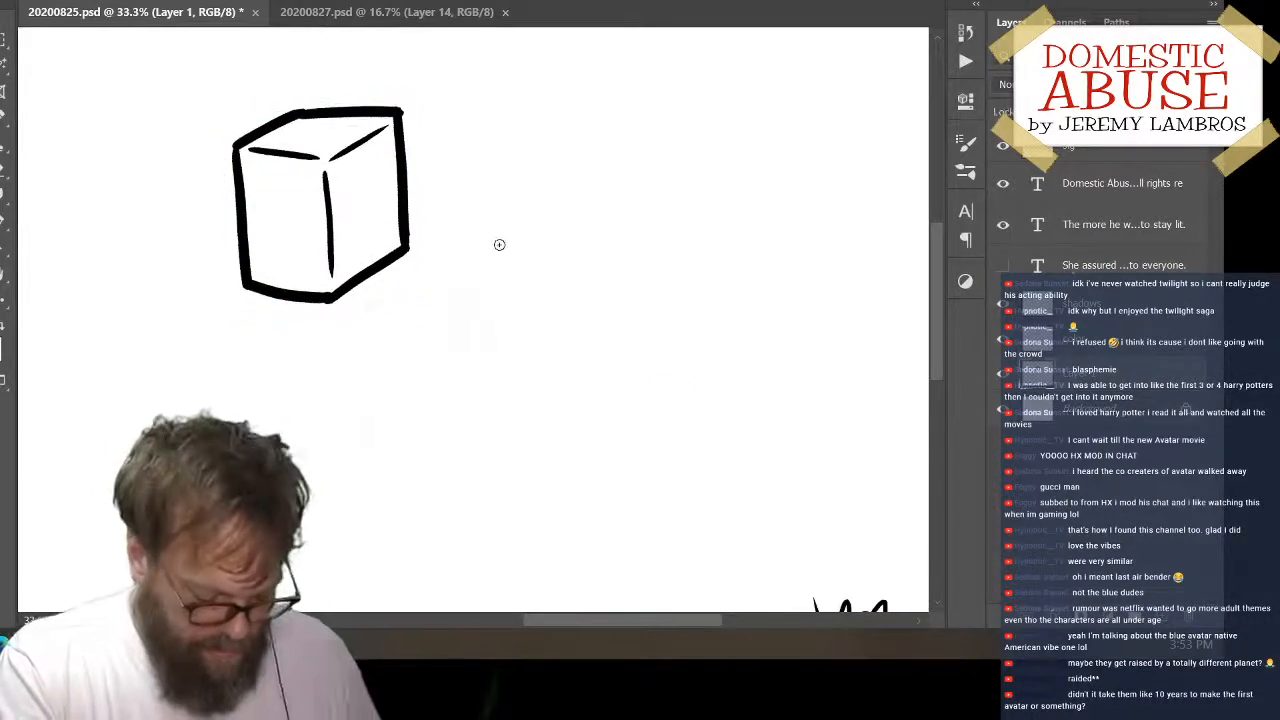
Free Transform the box, shifting it slightly down and right and rotating it a few degrees clockwise
key("ctrl+t")
left_click_drag(320, 106, 320, 124)
left_click_drag(403, 212, 424, 215)
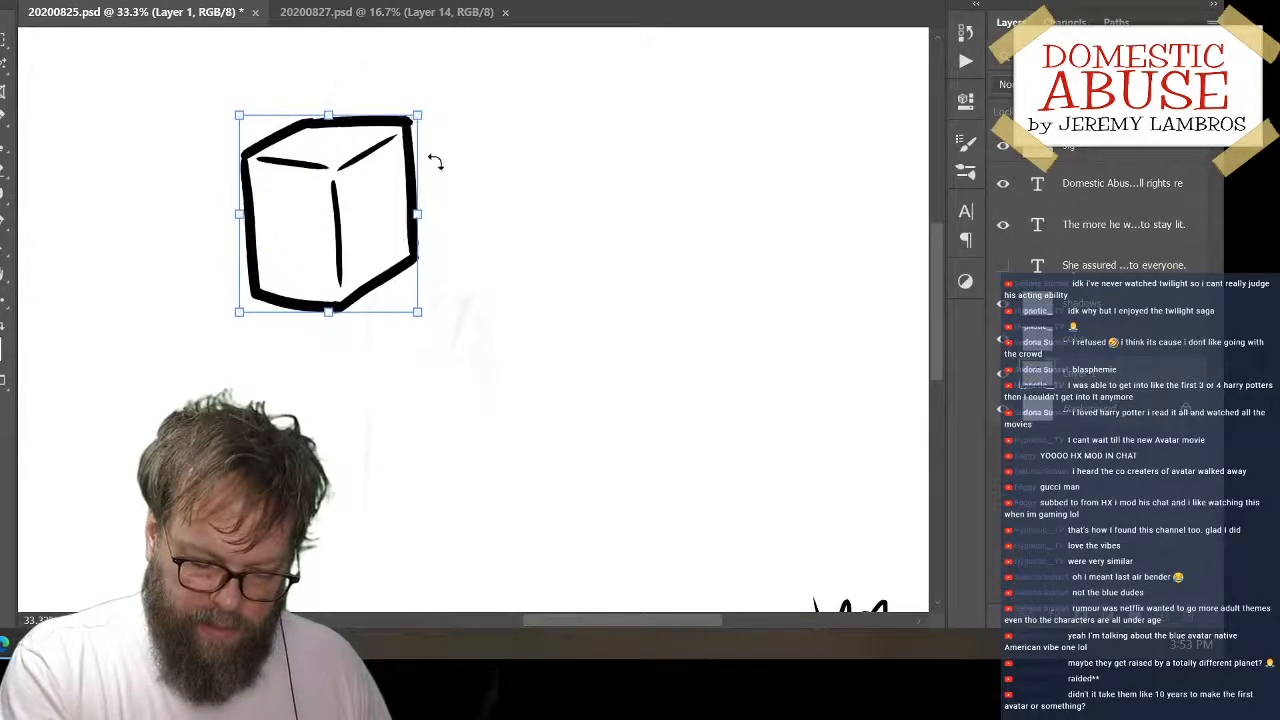
left_click_drag(440, 123, 451, 120)
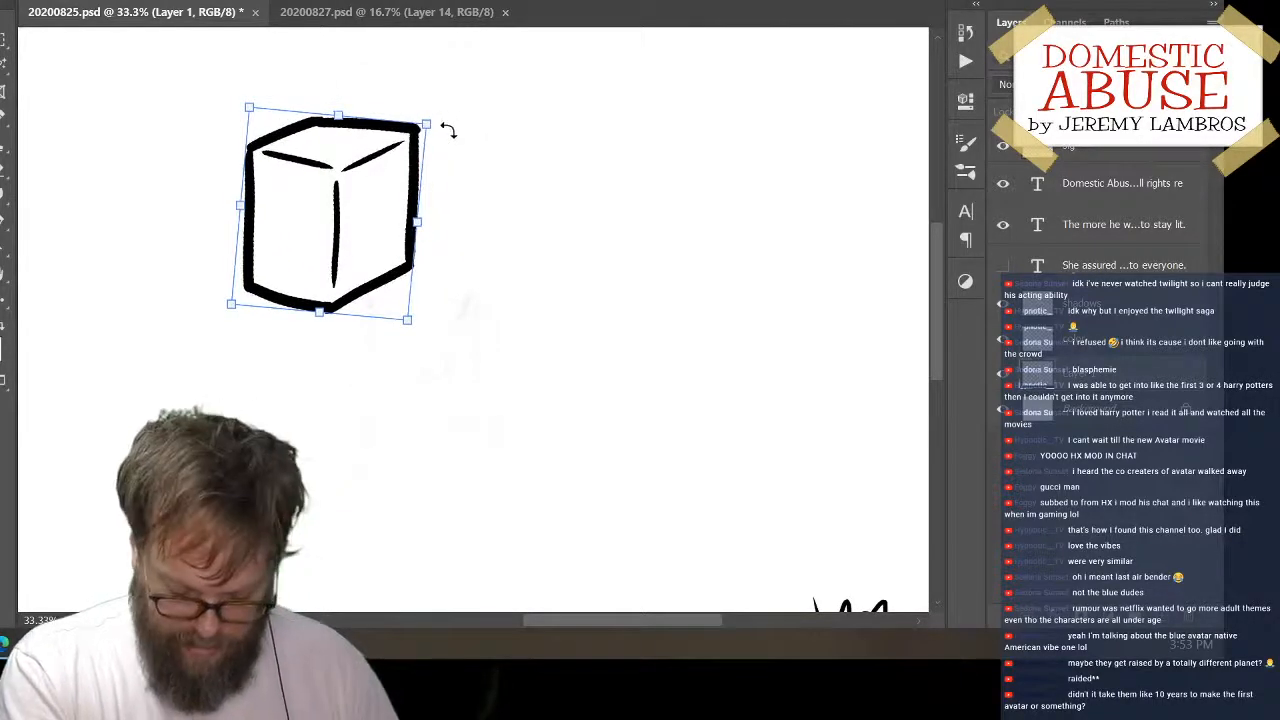
key("Return")
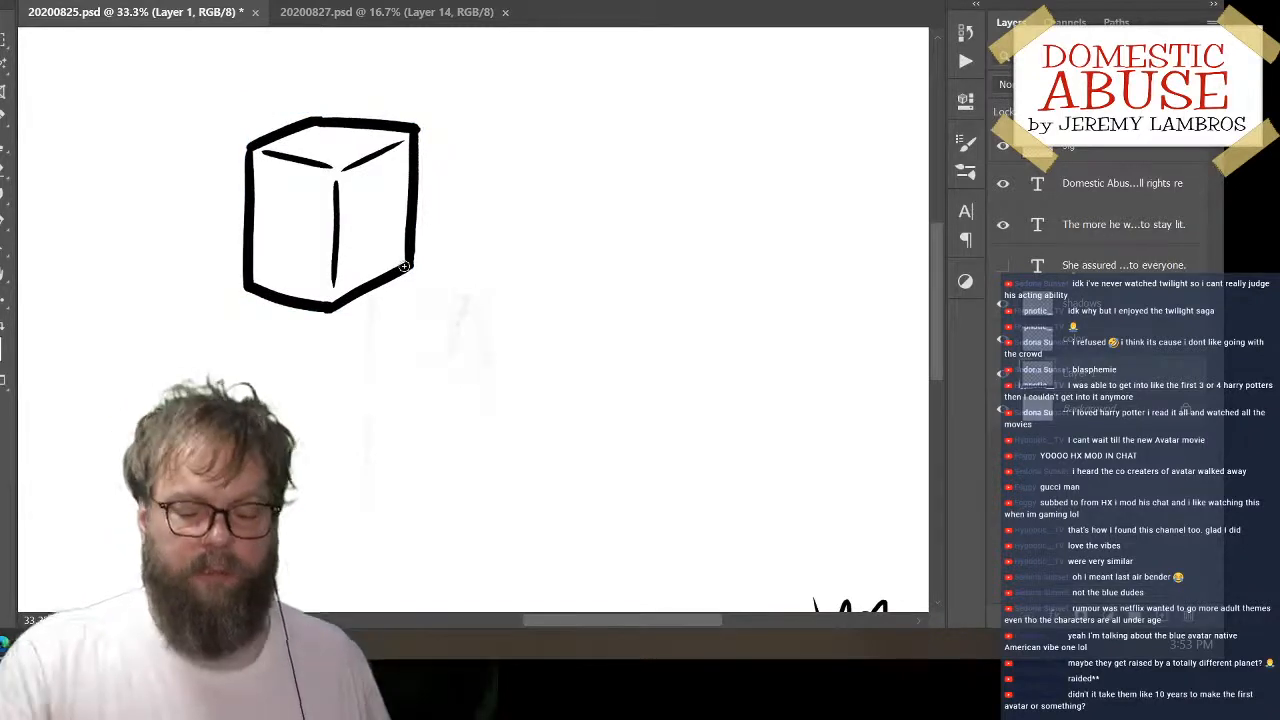
Distort the box by slightly adjusting its corners to correct its perspective
left_click(56, 0)
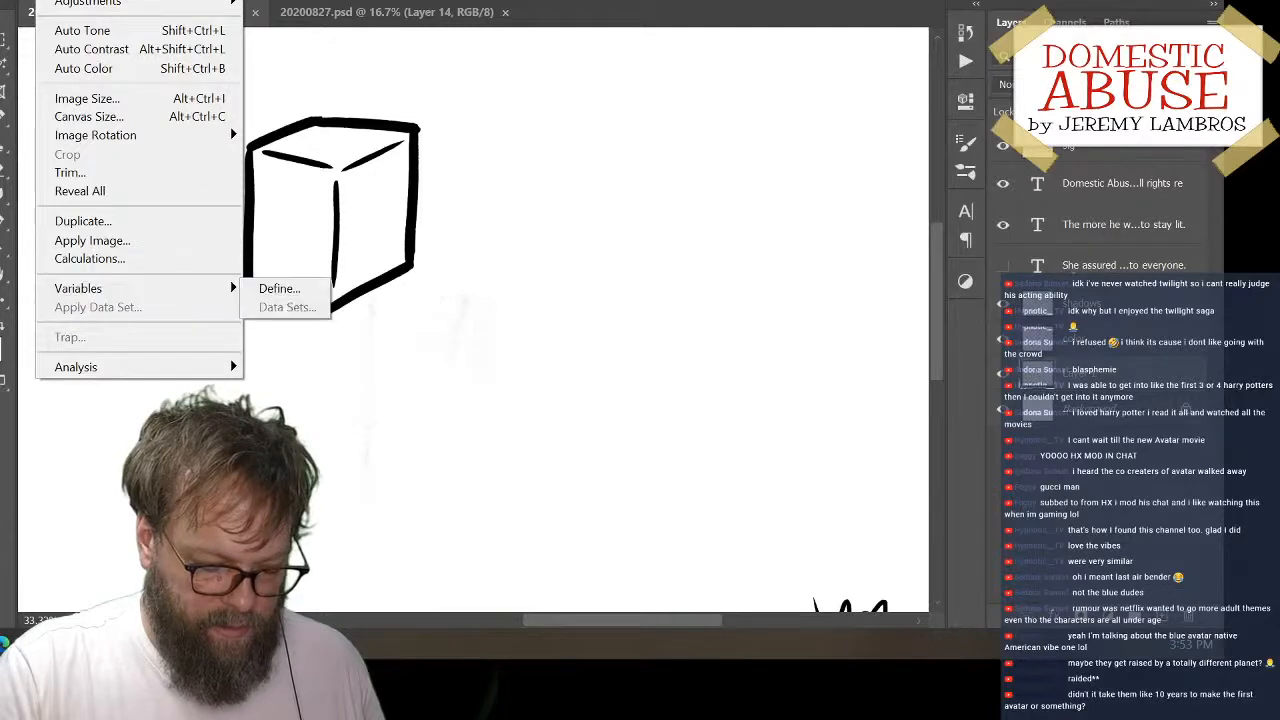
left_click(75, 0)
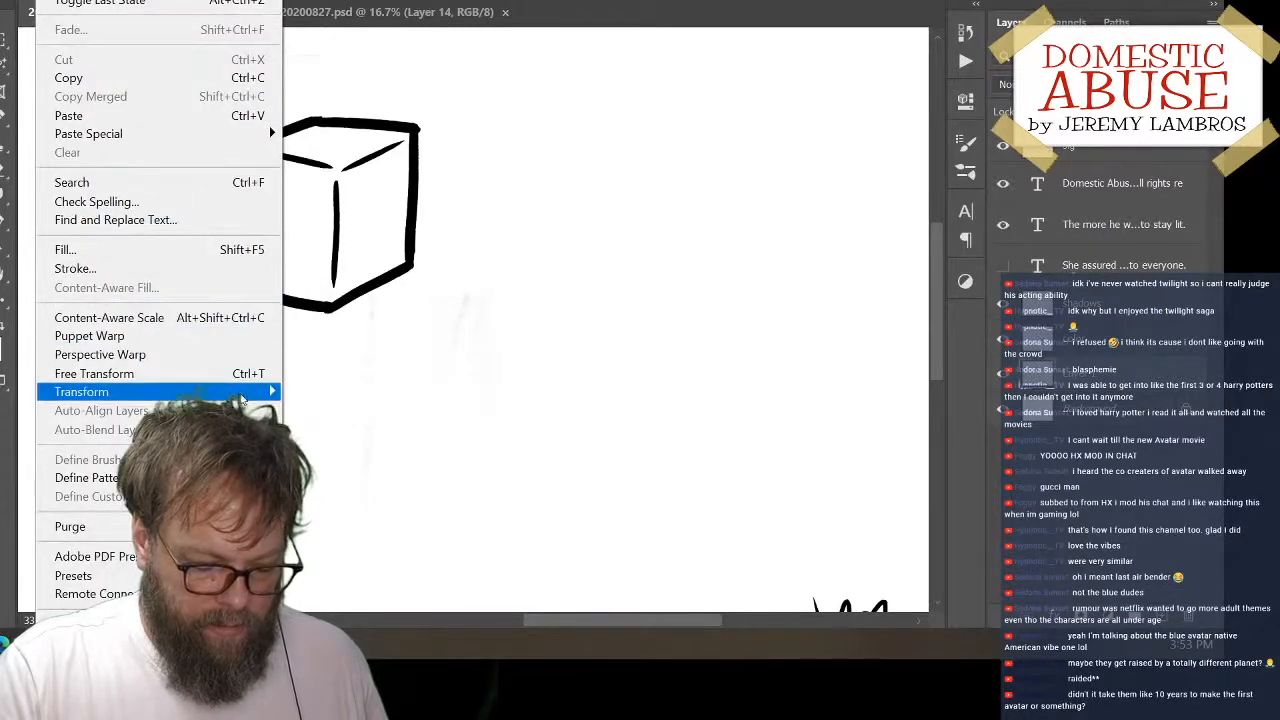
mouse_move(200, 392)
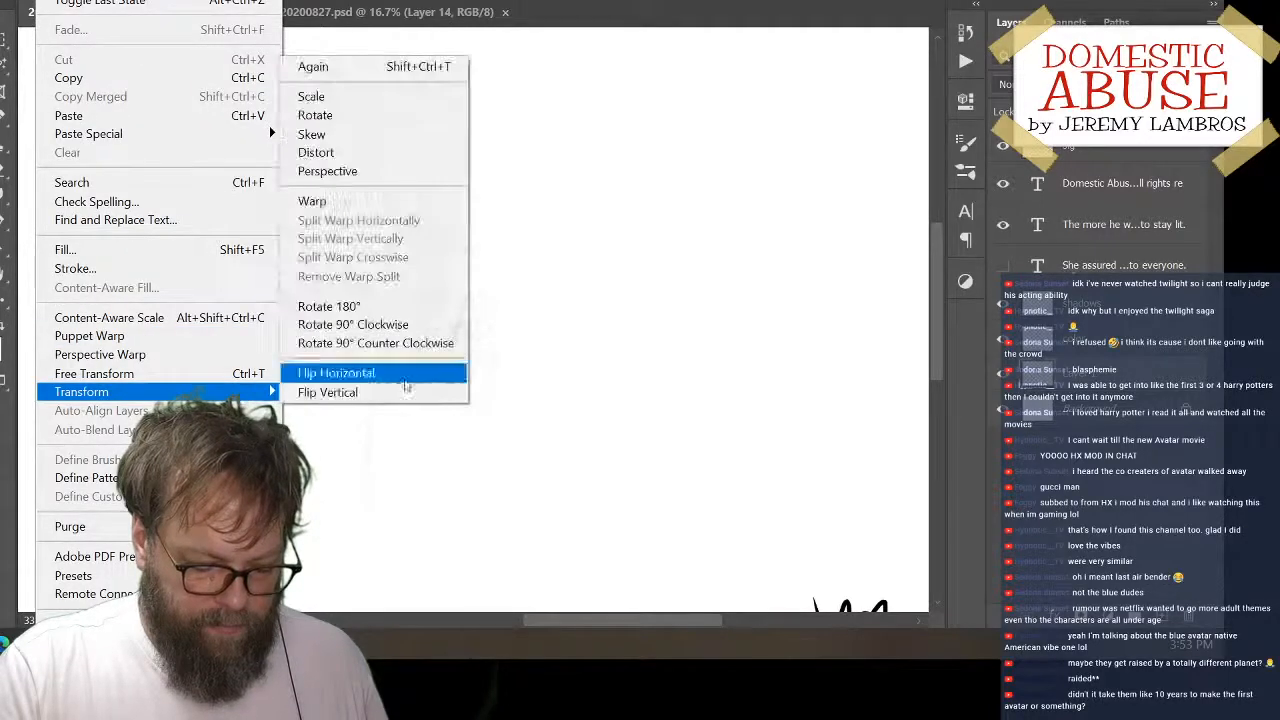
left_click(380, 150)
mouse_move(249, 320)
left_mouse_down()
mouse_move(277, 300)
mouse_move(253, 323)
left_mouse_up()
left_click_drag(242, 116, 234, 116)
left_click_drag(420, 314, 424, 319)
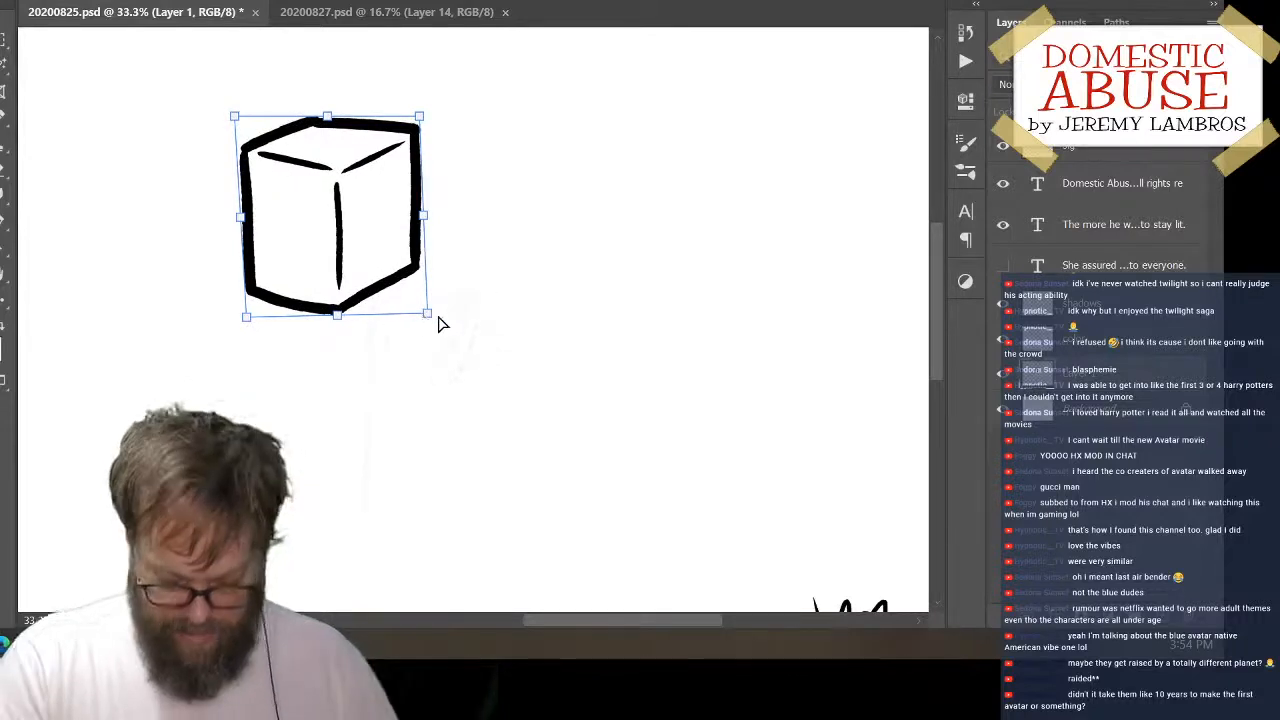
key("Return")
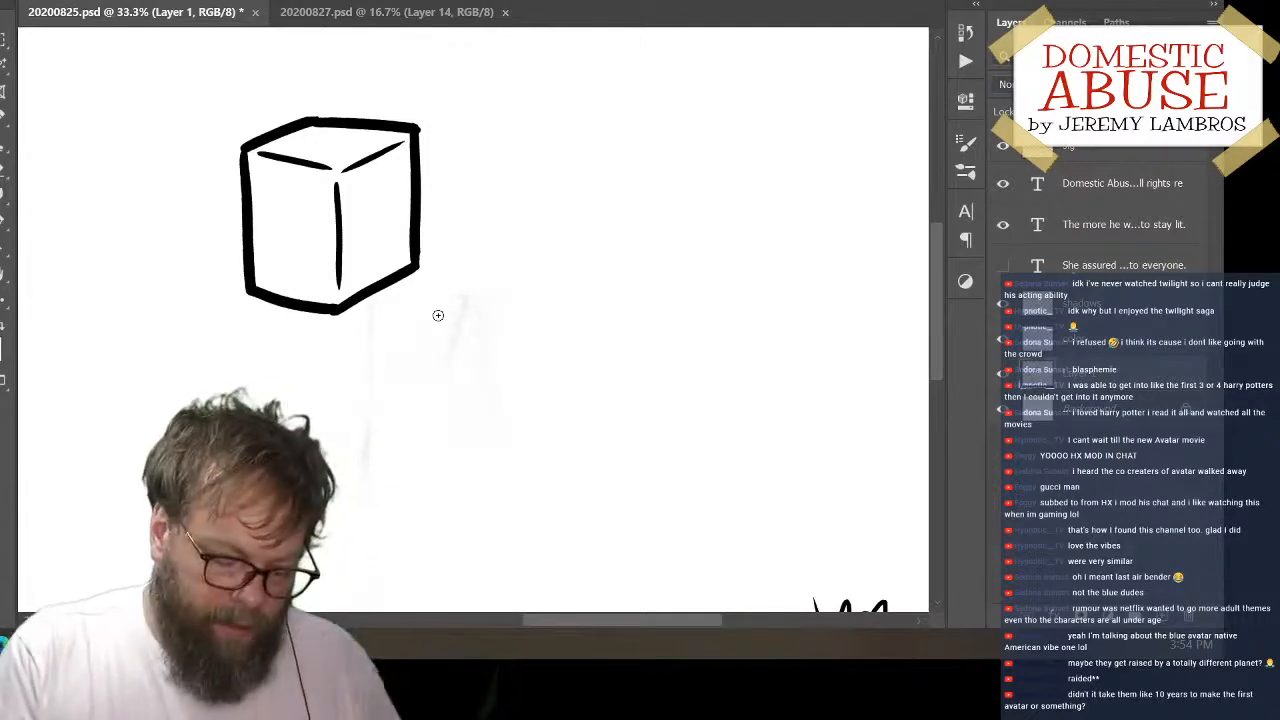
Move the box farther up and left on the canvas and save the document
left_click_drag(437, 246, 350, 203)
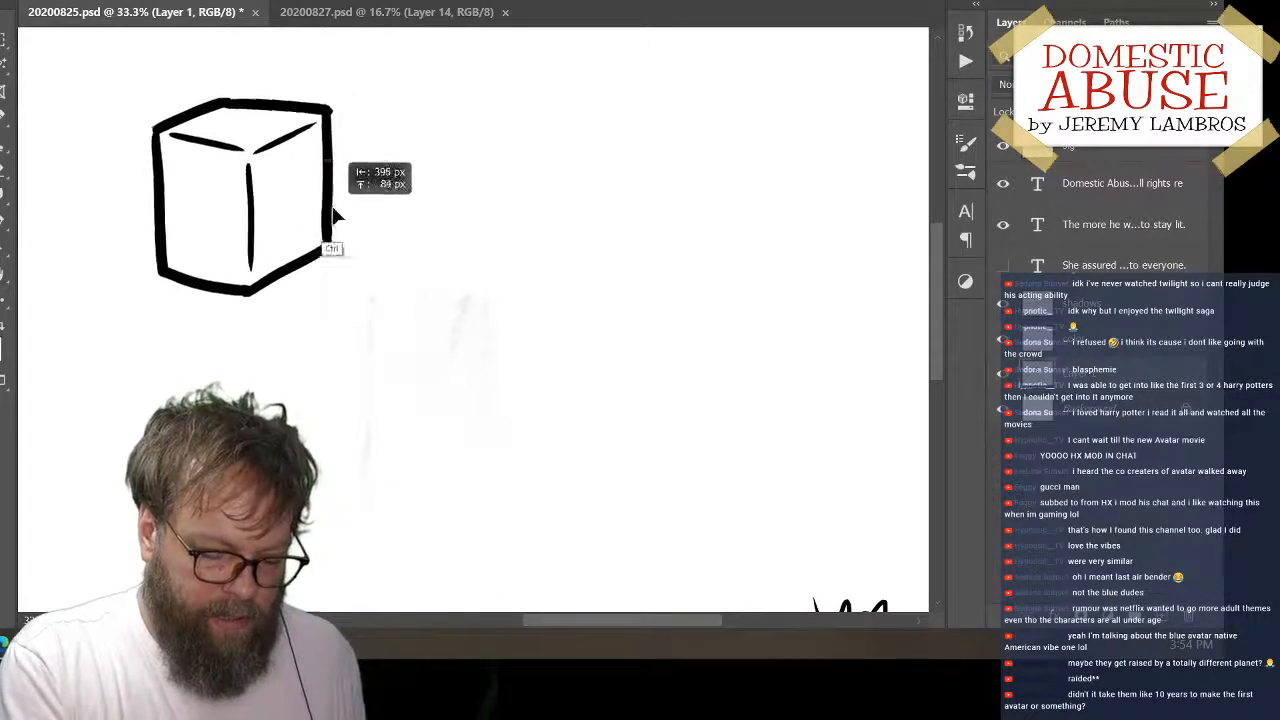
key("ctrl+s")
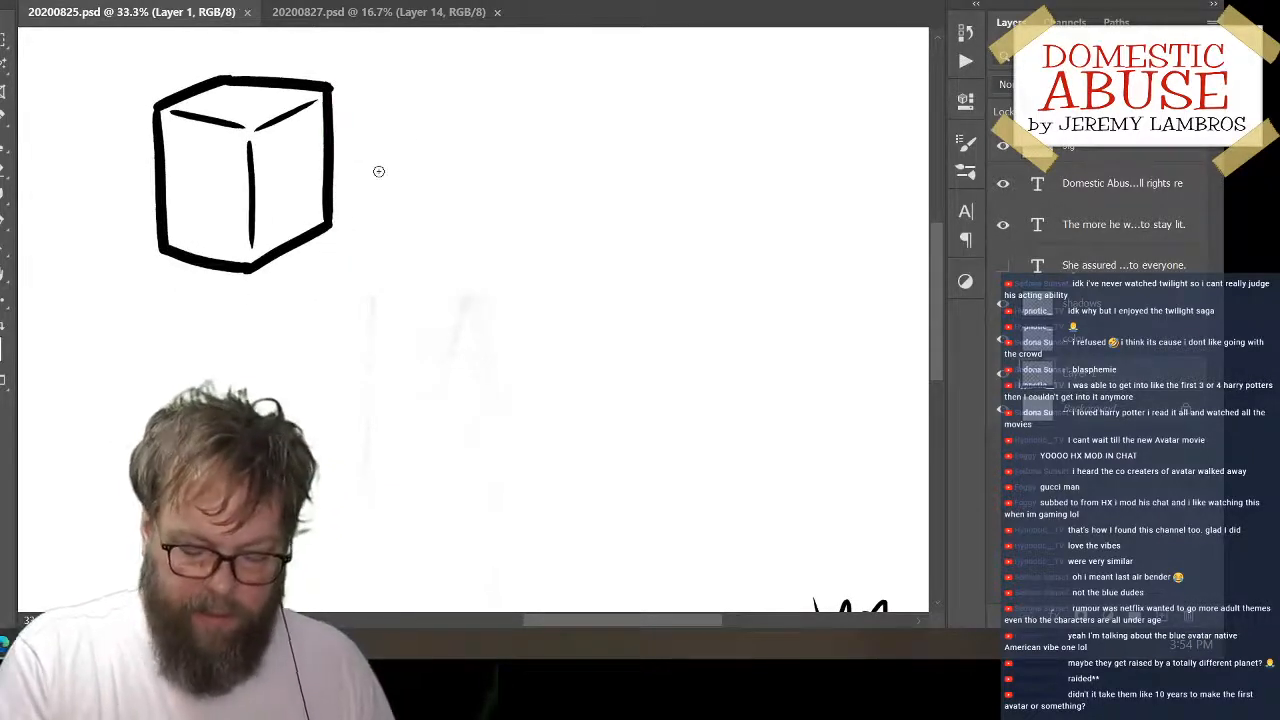
Add a new layer and draw the curved left end and long top edge of a second block, right of the box
left_click(1168, 622)
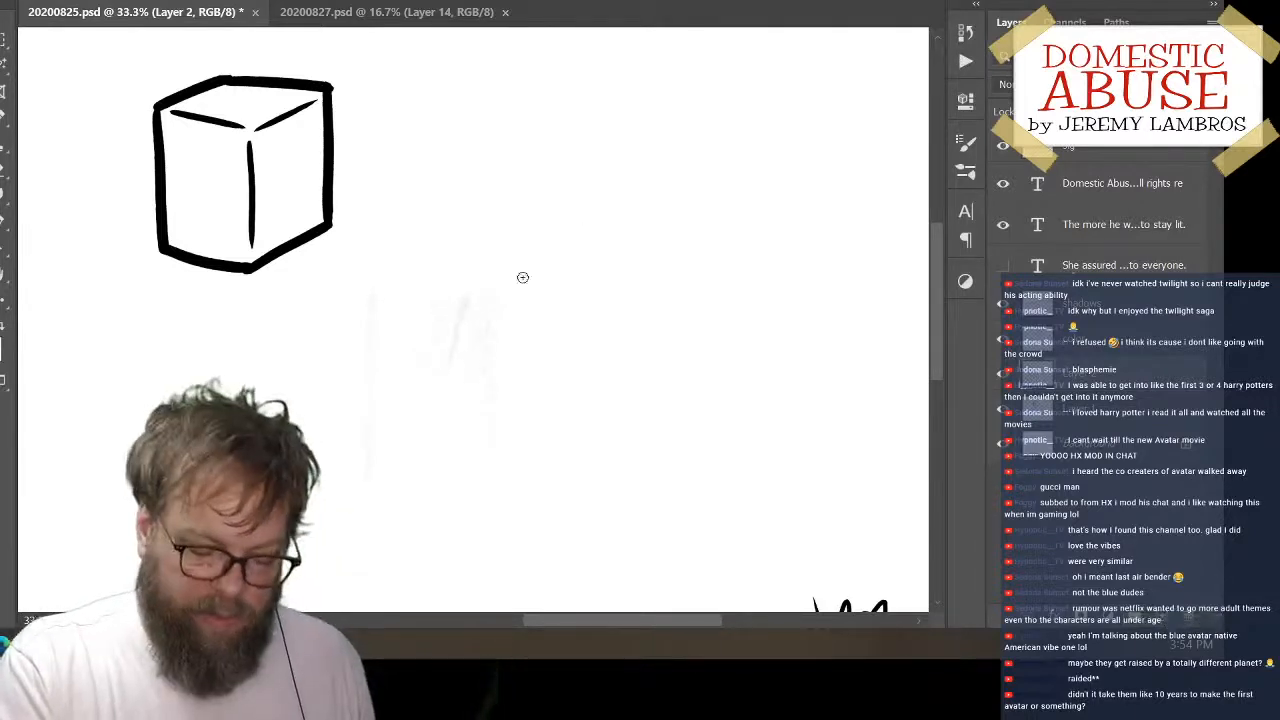
mouse_move(543, 197)
left_mouse_down()
mouse_move(574, 272)
mouse_move(566, 282)
left_mouse_up()
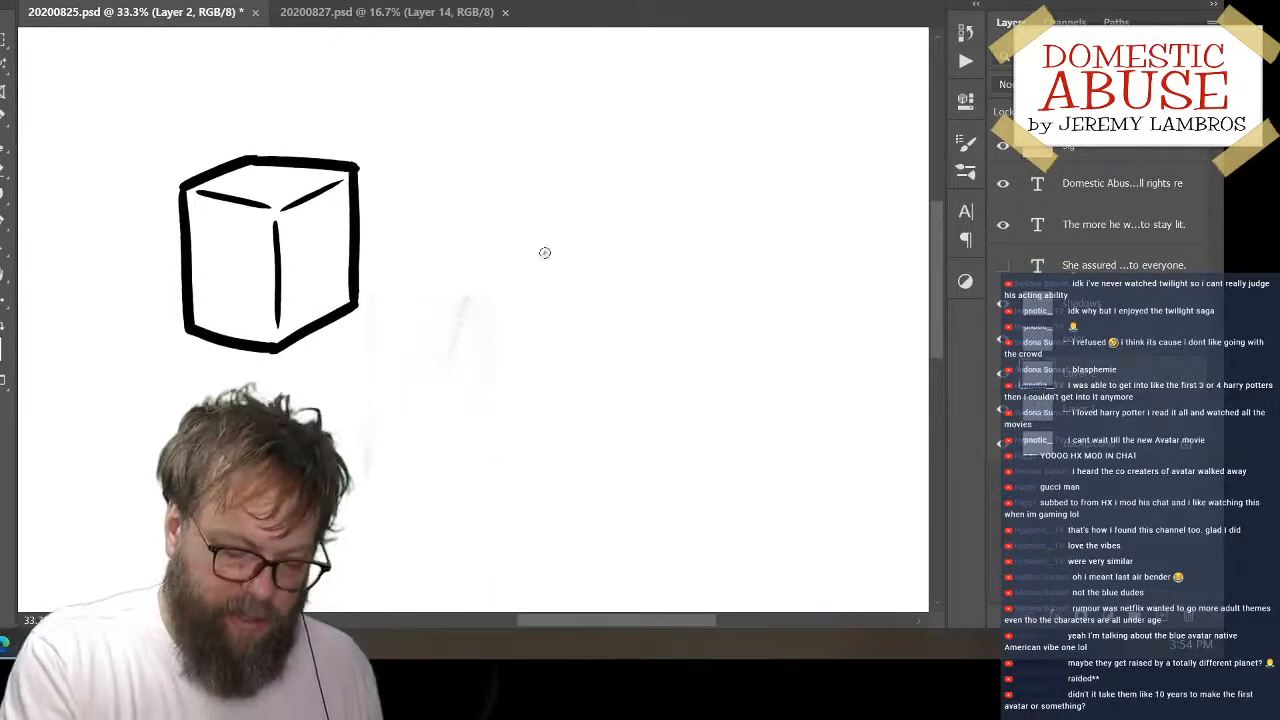
mouse_move(462, 311)
left_mouse_down()
mouse_move(489, 233)
mouse_move(548, 208)
left_mouse_up()
key("ctrl+z")
mouse_move(453, 320)
left_mouse_down()
mouse_move(484, 216)
mouse_move(502, 203)
mouse_move(757, 234)
left_mouse_up()
key("ctrl+z")
mouse_move(505, 206)
left_mouse_down()
mouse_move(673, 213)
mouse_move(763, 236)
left_mouse_up()
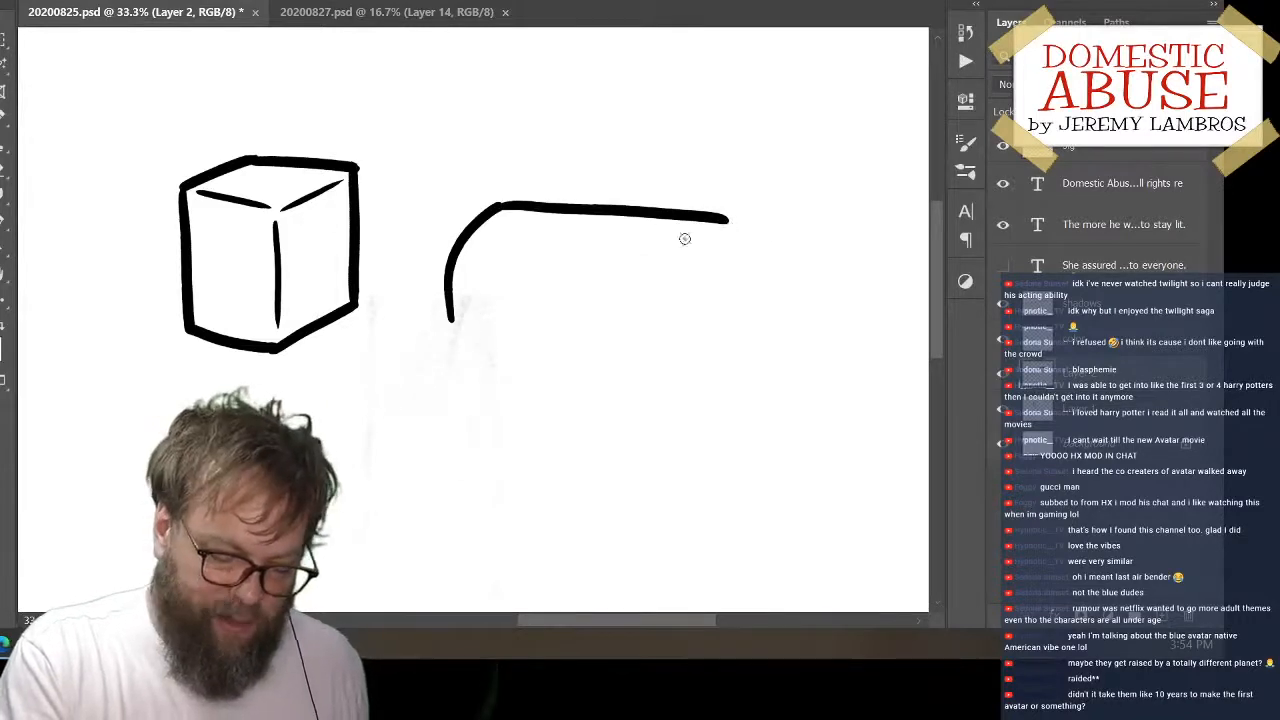
Close the second block's outline with its bottom edge, short right side and slanted lower-right corner
mouse_move(451, 327)
left_mouse_down()
mouse_move(623, 348)
mouse_move(686, 347)
left_mouse_up()
key("ctrl+z")
left_click_drag(453, 319, 667, 344)
key("ctrl+z")
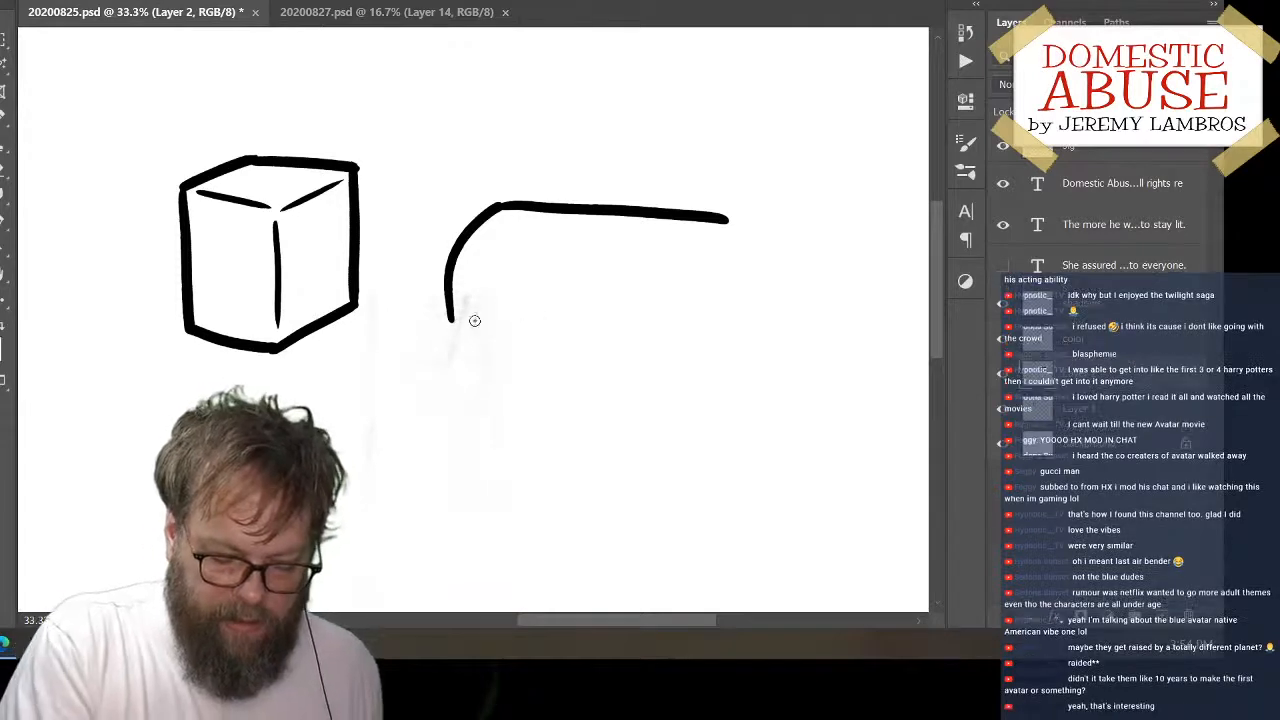
left_click_drag(453, 320, 708, 322)
left_click_drag(728, 219, 727, 305)
key("ctrl+z")
left_click_drag(724, 221, 728, 300)
key("ctrl+z")
mouse_move(726, 220)
left_mouse_down()
mouse_move(728, 290)
mouse_move(697, 328)
left_mouse_up()
key("ctrl+z")
left_click_drag(730, 285, 683, 343)
Draw a thin curved inner edge at the second block's right end and move the block slightly upward
mouse_move(700, 432)
left_mouse_down()
mouse_move(663, 343)
mouse_move(646, 126)
mouse_move(771, 477)
mouse_move(811, 334)
mouse_move(860, 329)
mouse_move(790, 410)
mouse_move(746, 397)
mouse_move(680, 474)
mouse_move(691, 400)
mouse_move(623, 295)
left_mouse_up()
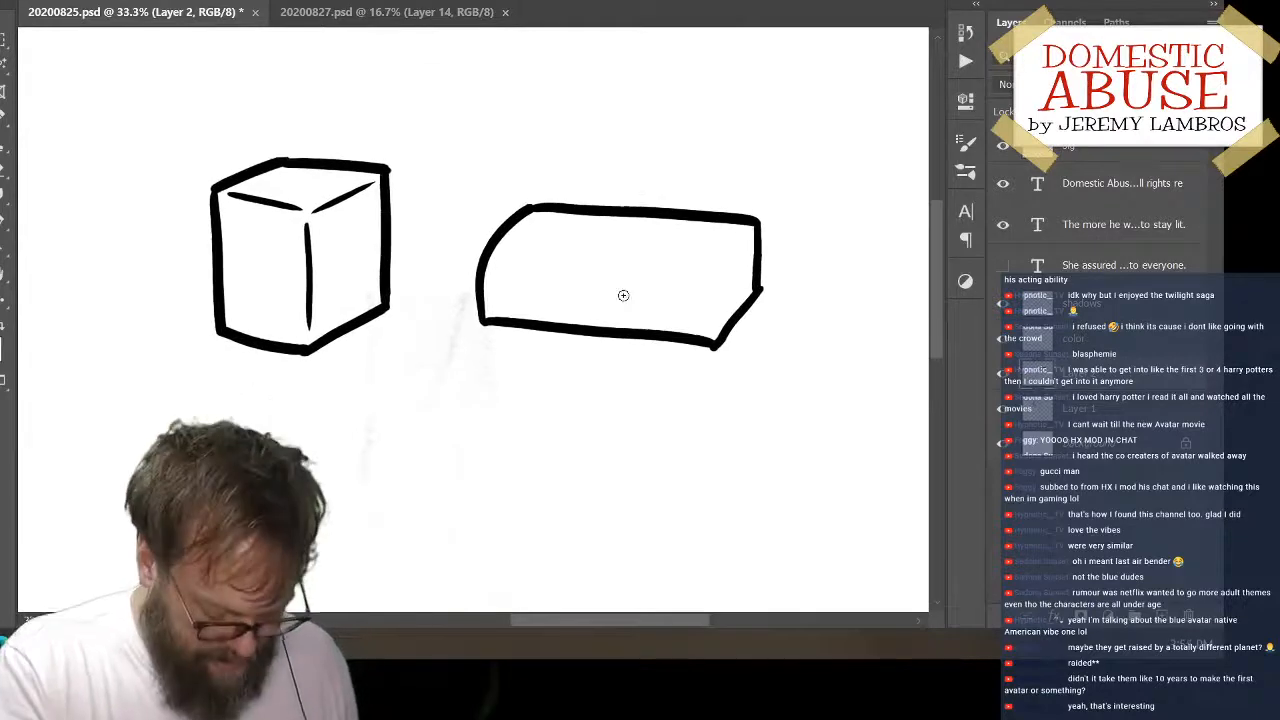
left_click_drag(746, 237, 709, 335)
key("ctrl+z")
left_click_drag(743, 237, 709, 325)
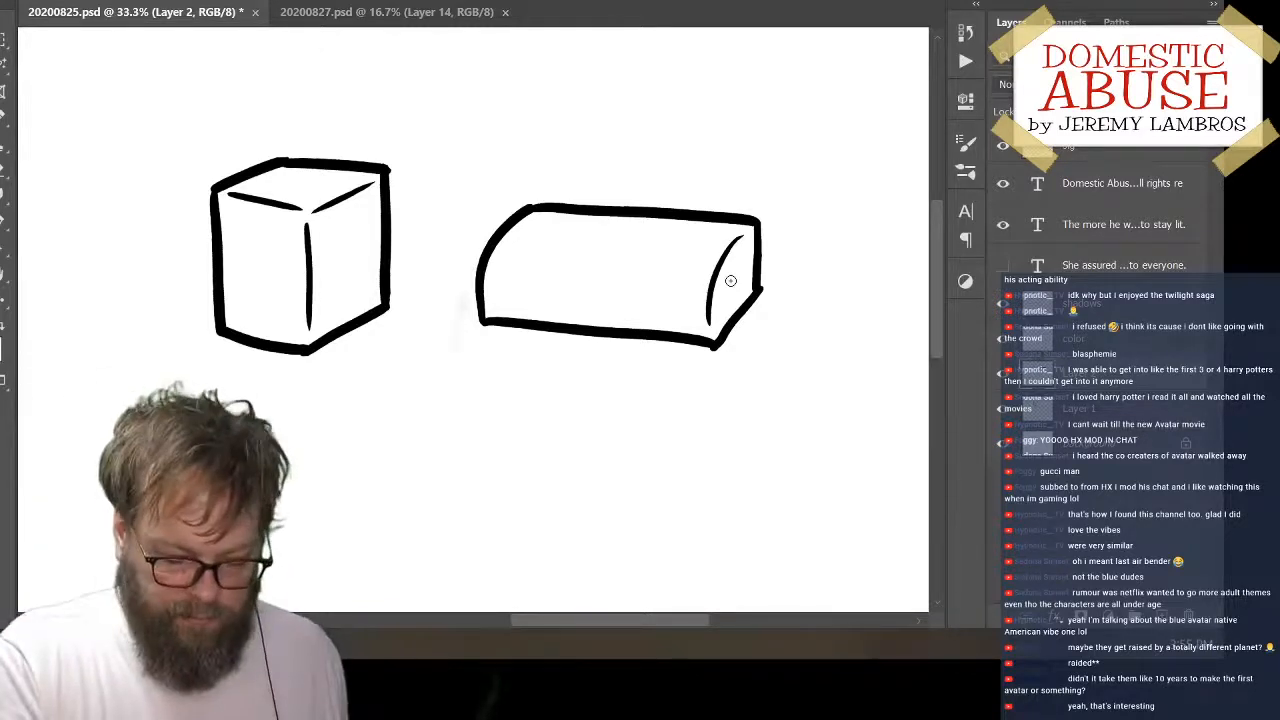
left_click_drag(714, 366, 719, 312)
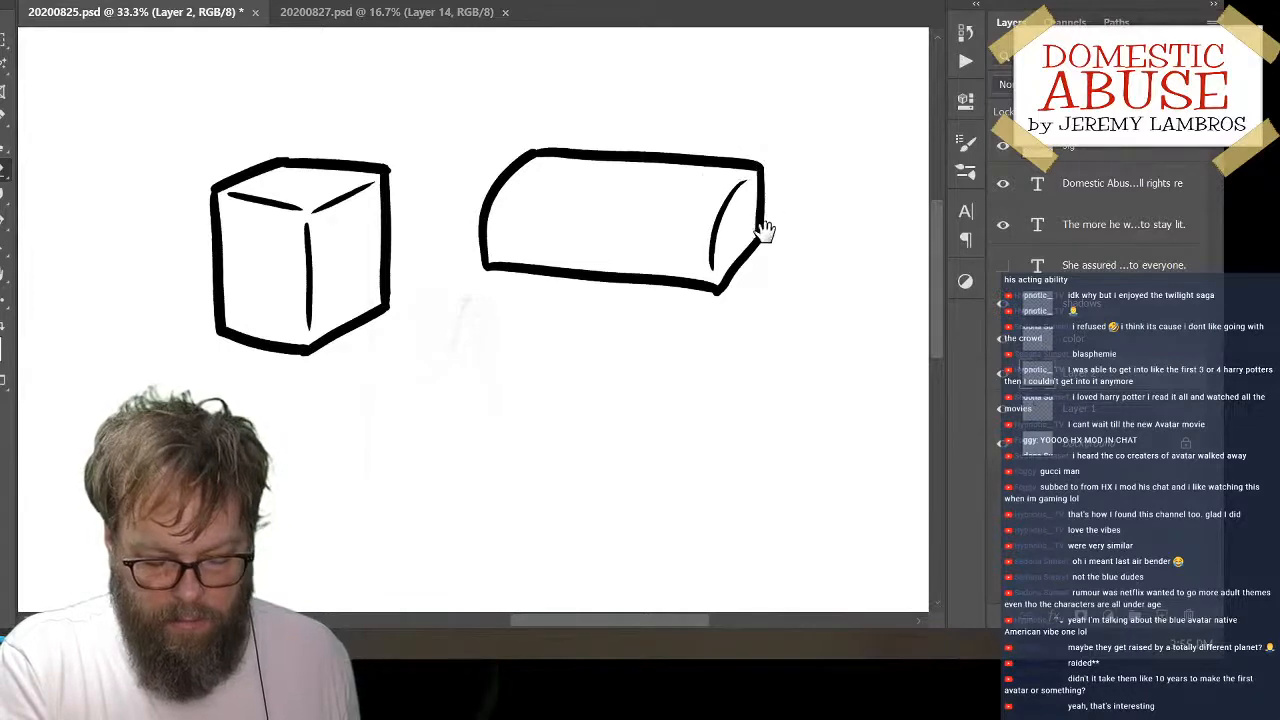
Draw the top edge, slanted upper-left corner, left side and bottom edge of a longer third block below the second one
mouse_move(711, 380)
left_mouse_down()
mouse_move(646, 286)
mouse_move(657, 298)
left_mouse_up()
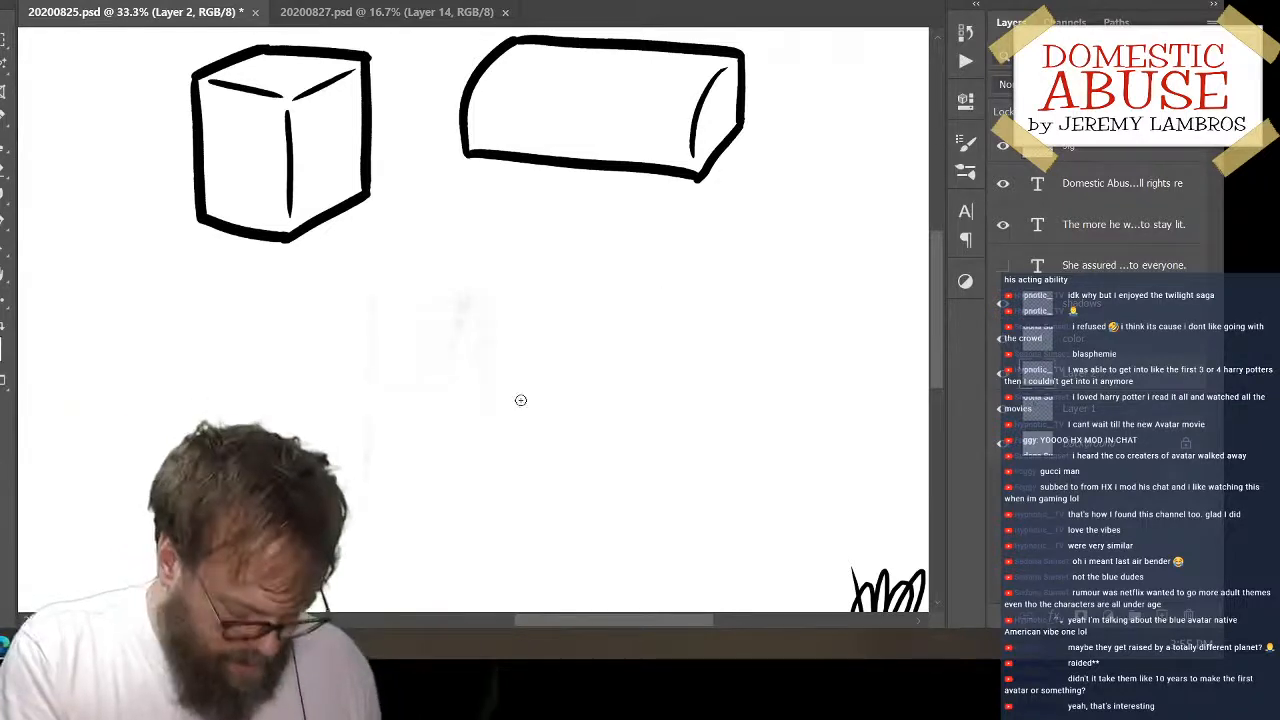
left_click_drag(481, 270, 690, 258)
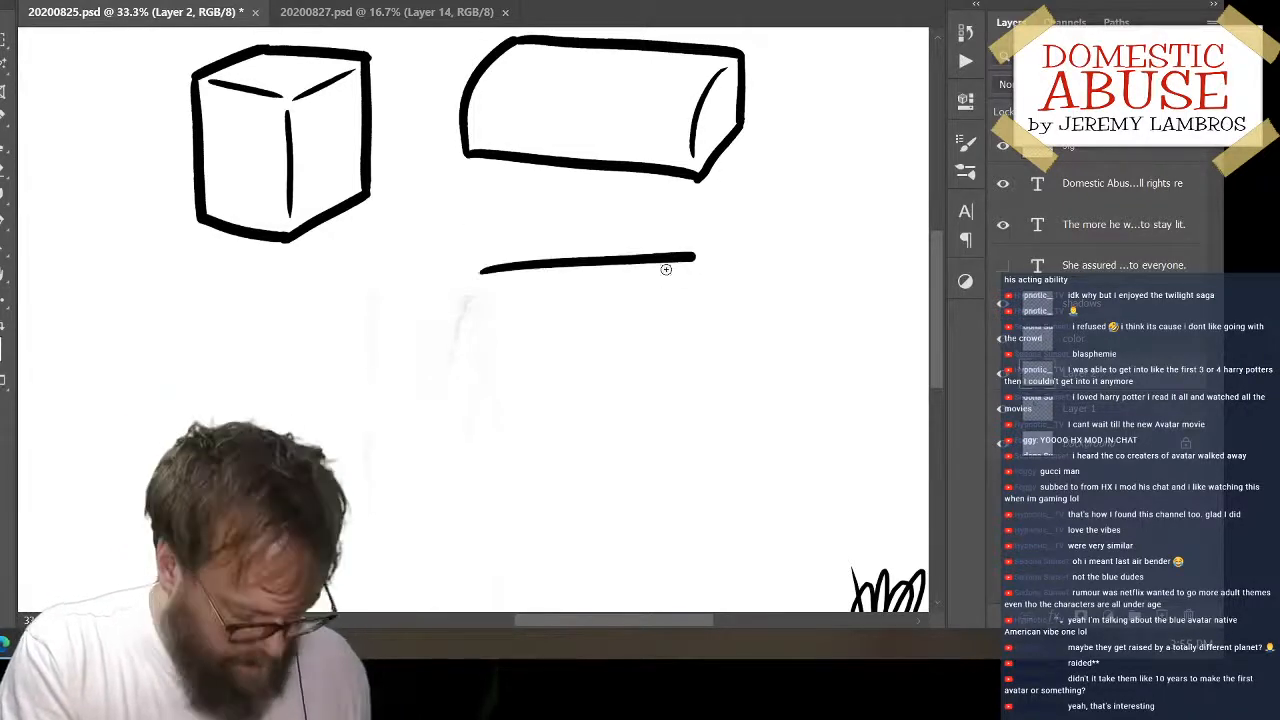
key("ctrl+z")
left_click_drag(517, 277, 763, 269)
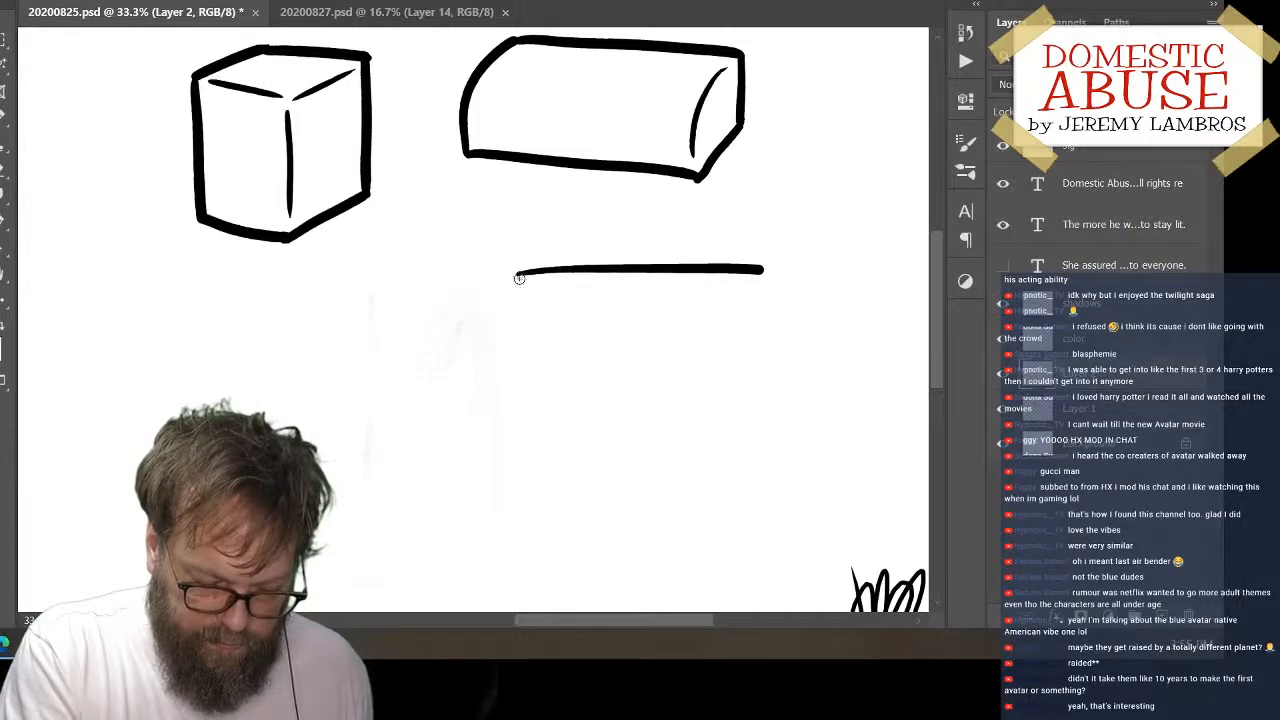
left_click_drag(518, 272, 505, 375)
key("ctrl+z")
mouse_move(518, 276)
left_mouse_down()
mouse_move(485, 336)
mouse_move(487, 450)
left_mouse_up()
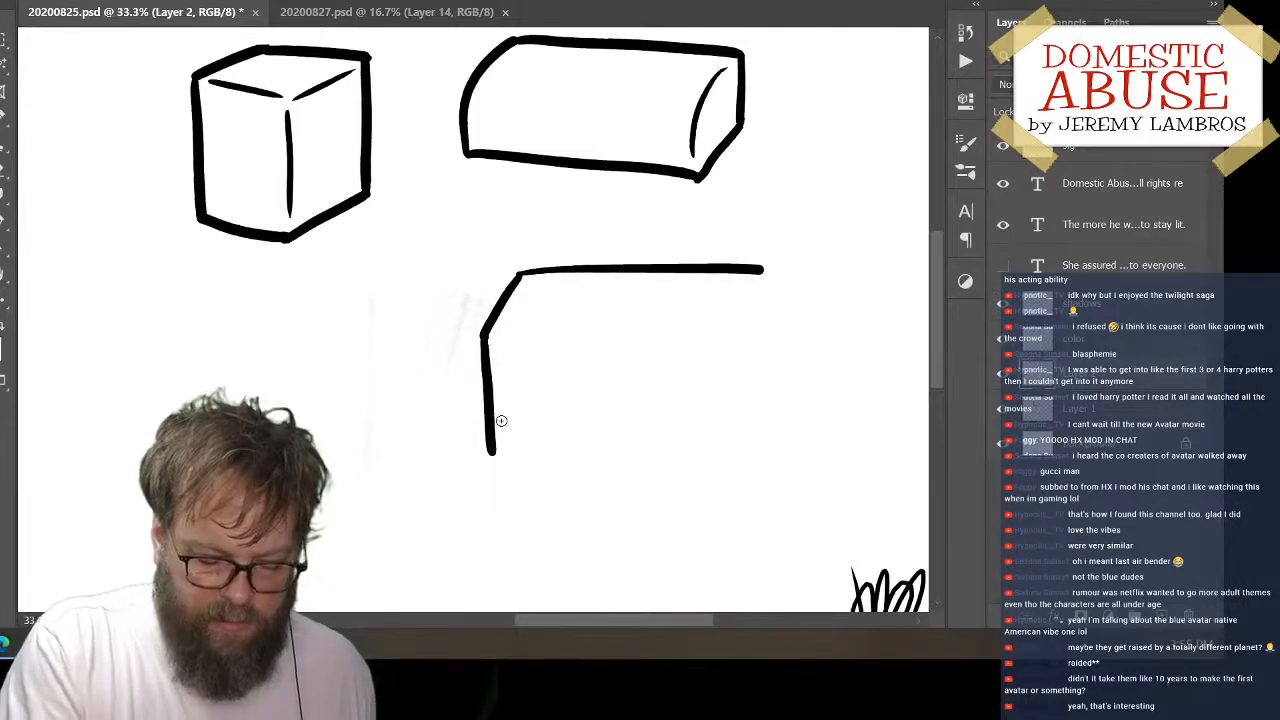
key("ctrl+z")
mouse_move(482, 340)
left_mouse_down()
mouse_move(484, 390)
mouse_move(504, 393)
mouse_move(508, 429)
mouse_move(489, 416)
mouse_move(795, 411)
left_mouse_up()
left_click_drag(486, 410, 825, 412)
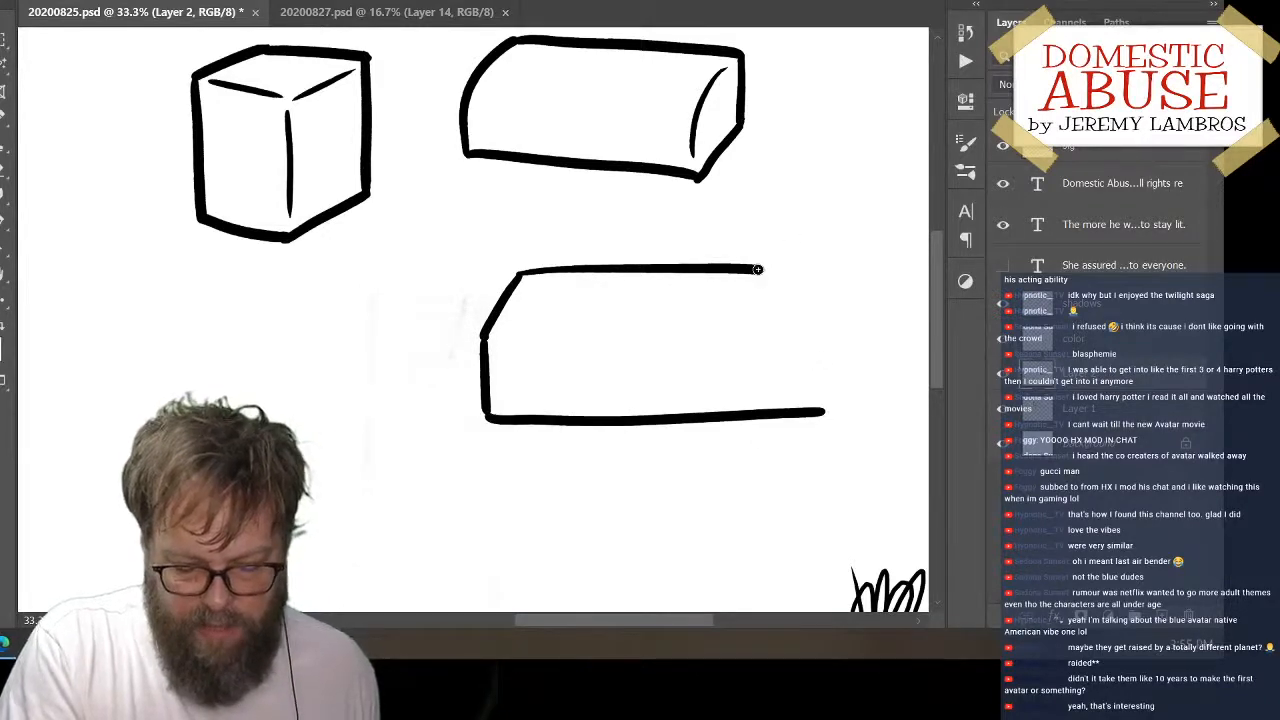
Extend the third block's top edge to the right and close its outline with a right side and slanted lower-right corner
left_click_drag(757, 269, 851, 252)
key("ctrl+z")
left_click_drag(760, 268, 878, 252)
key("ctrl+z")
mouse_move(752, 269)
left_mouse_down()
mouse_move(875, 271)
mouse_move(859, 273)
mouse_move(865, 362)
left_mouse_up()
key("ctrl+z")
left_click_drag(857, 270, 861, 331)
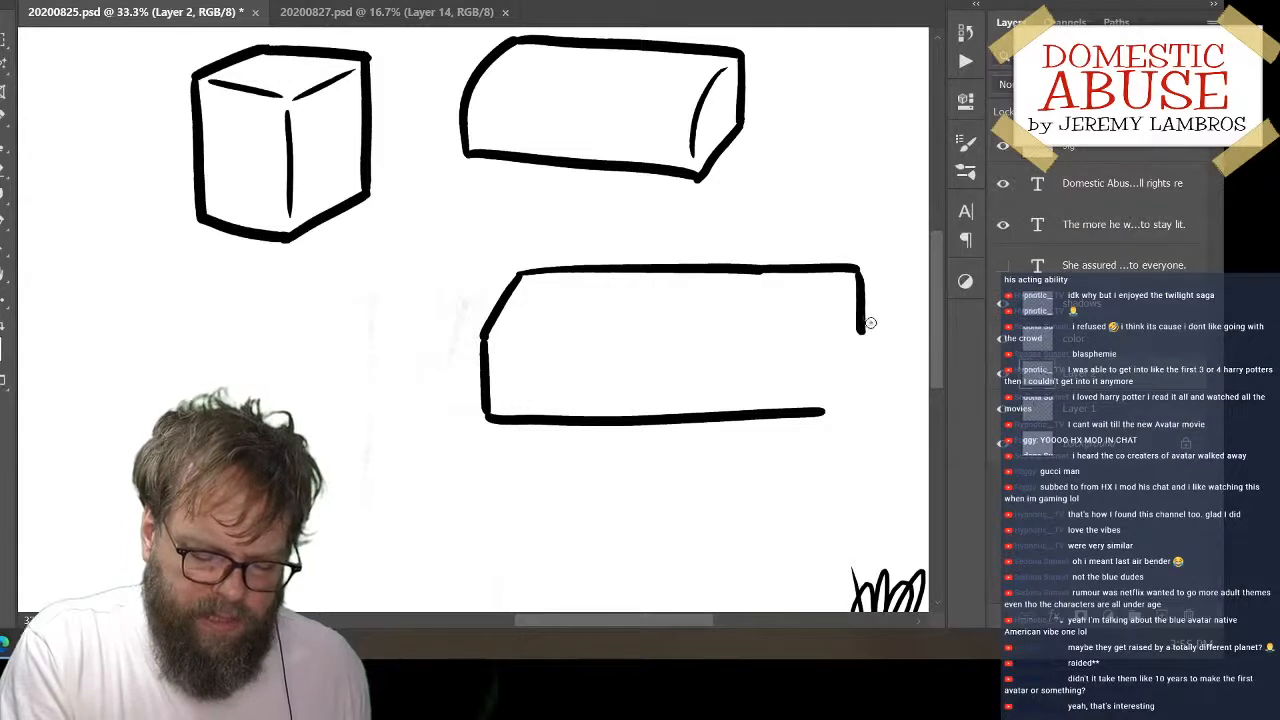
key("ctrl+z")
left_click_drag(857, 270, 860, 360)
key("ctrl+z")
mouse_move(857, 270)
left_mouse_down()
mouse_move(854, 382)
mouse_move(820, 418)
left_mouse_up()
key("ctrl+z")
mouse_move(858, 268)
left_mouse_down()
mouse_move(853, 377)
mouse_move(820, 418)
left_mouse_up()
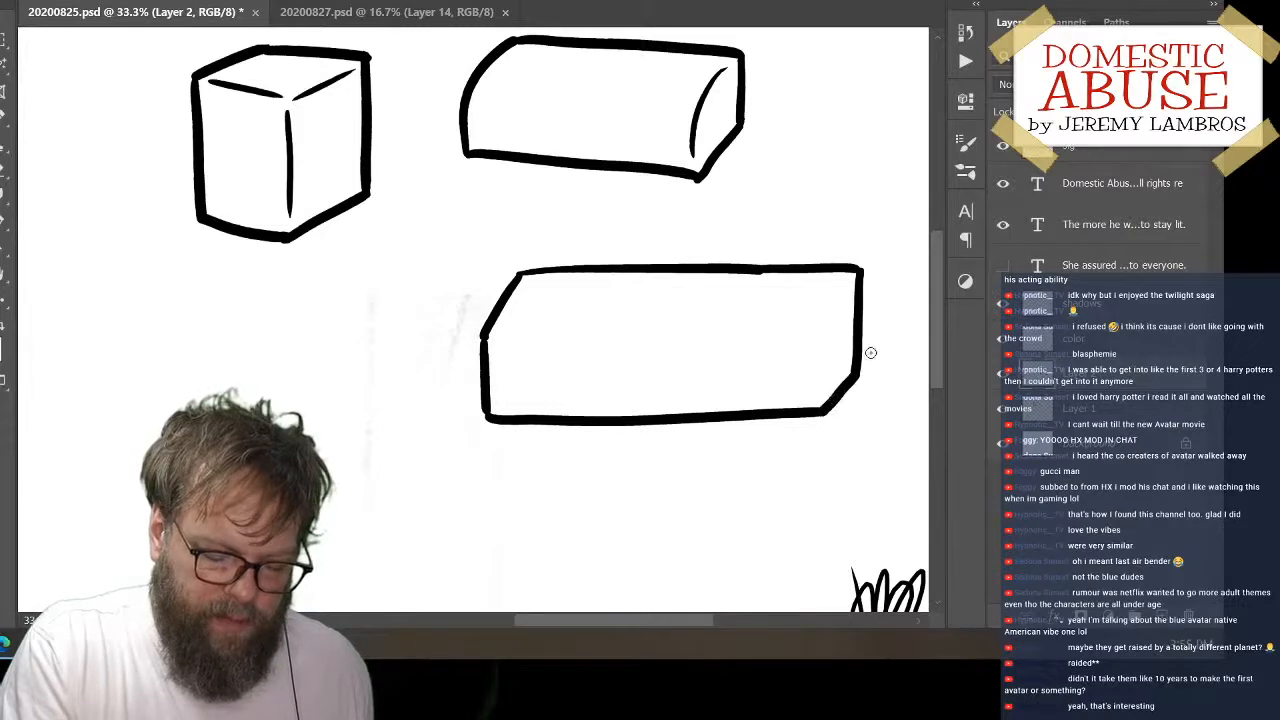
Draw a thin bent inner edge at the third block's right end and shift both long blocks slightly down and left
mouse_move(843, 285)
left_mouse_down()
mouse_move(810, 326)
mouse_move(812, 390)
left_mouse_up()
key("ctrl+z")
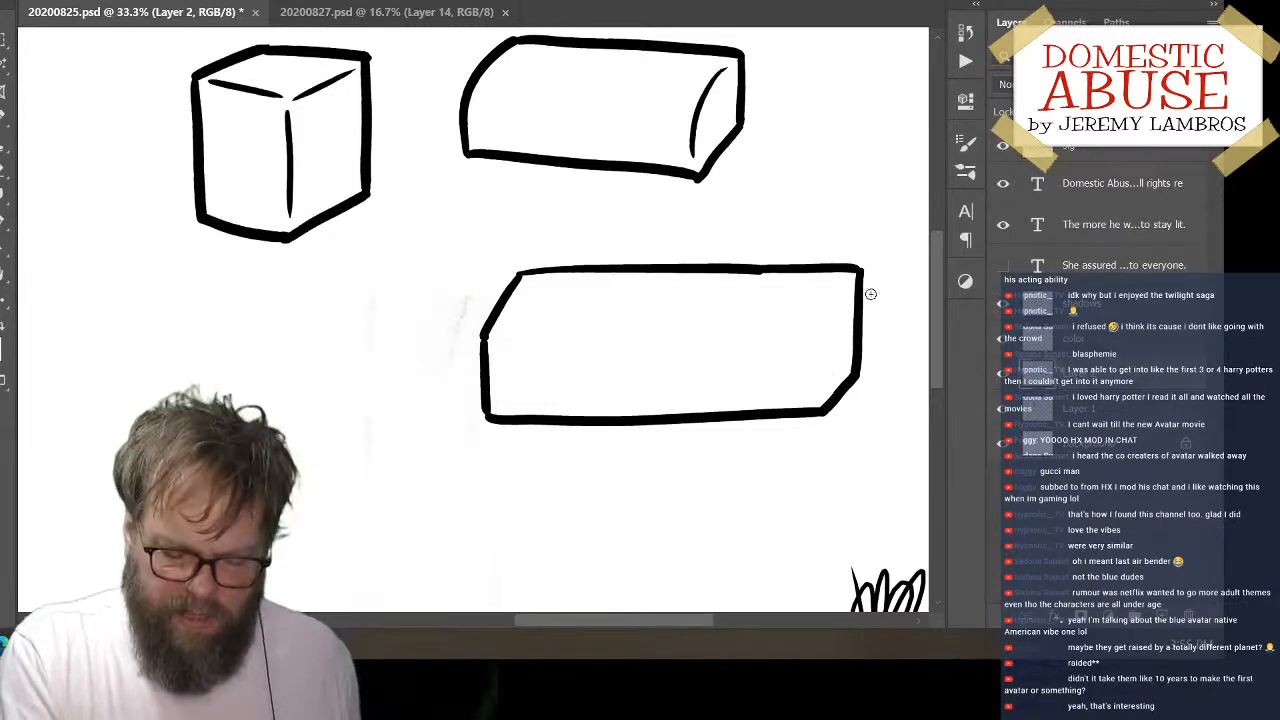
left_click_drag(848, 286, 818, 395)
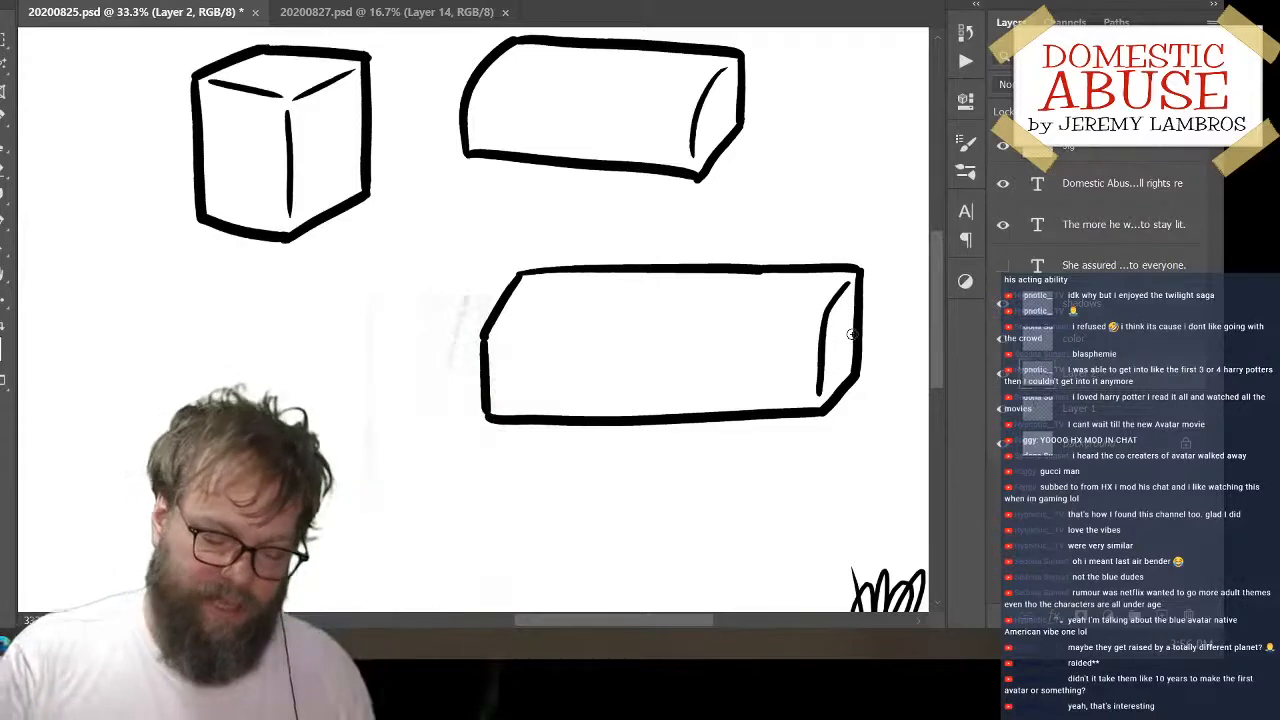
left_click_drag(862, 400, 832, 435)
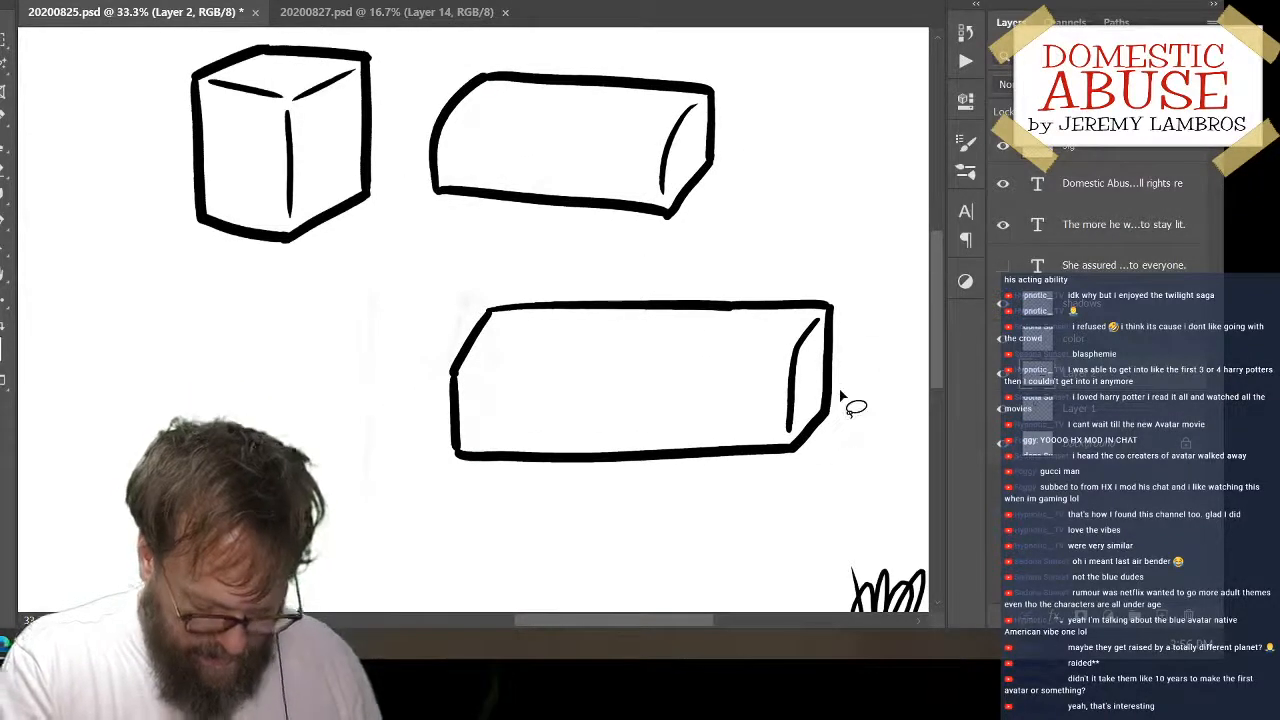
Move the second block onto its own layer and place it below the cube, then raise the long third block
mouse_move(462, 48)
left_mouse_down()
mouse_move(409, 196)
mouse_move(621, 268)
mouse_move(771, 132)
mouse_move(616, 47)
mouse_move(429, 70)
left_mouse_up()
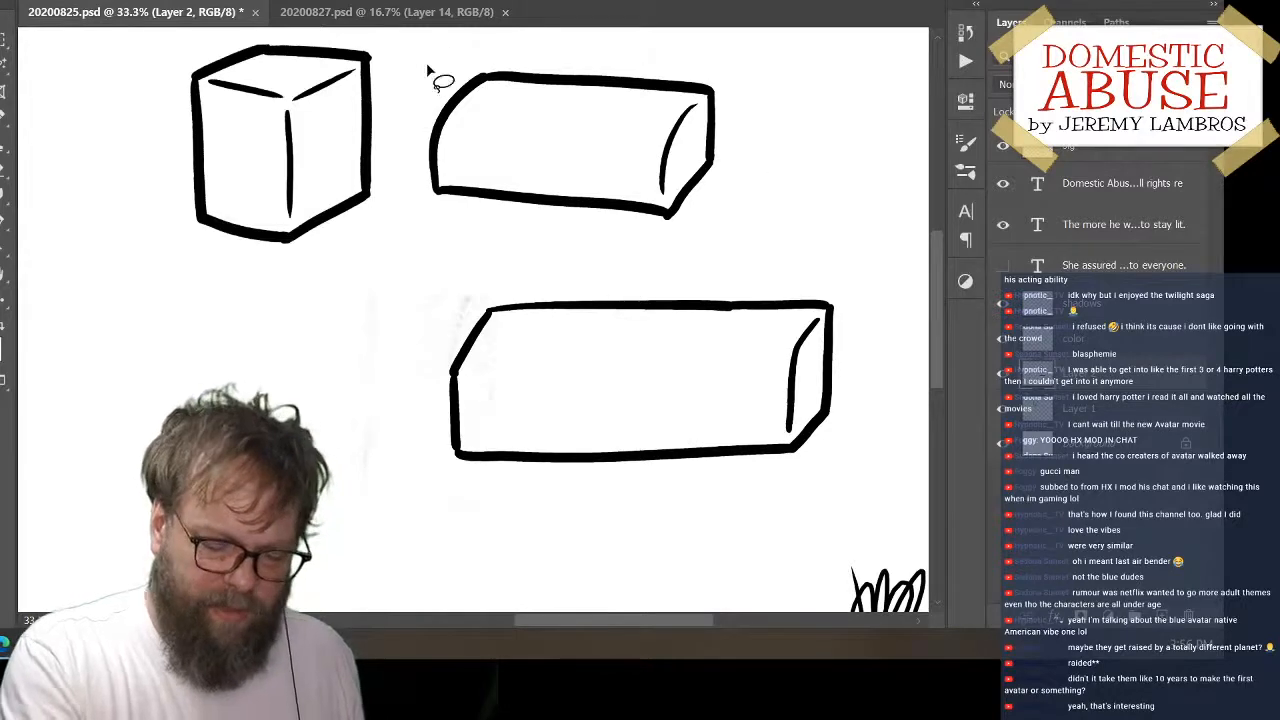
key("Delete")
key("ctrl+v")
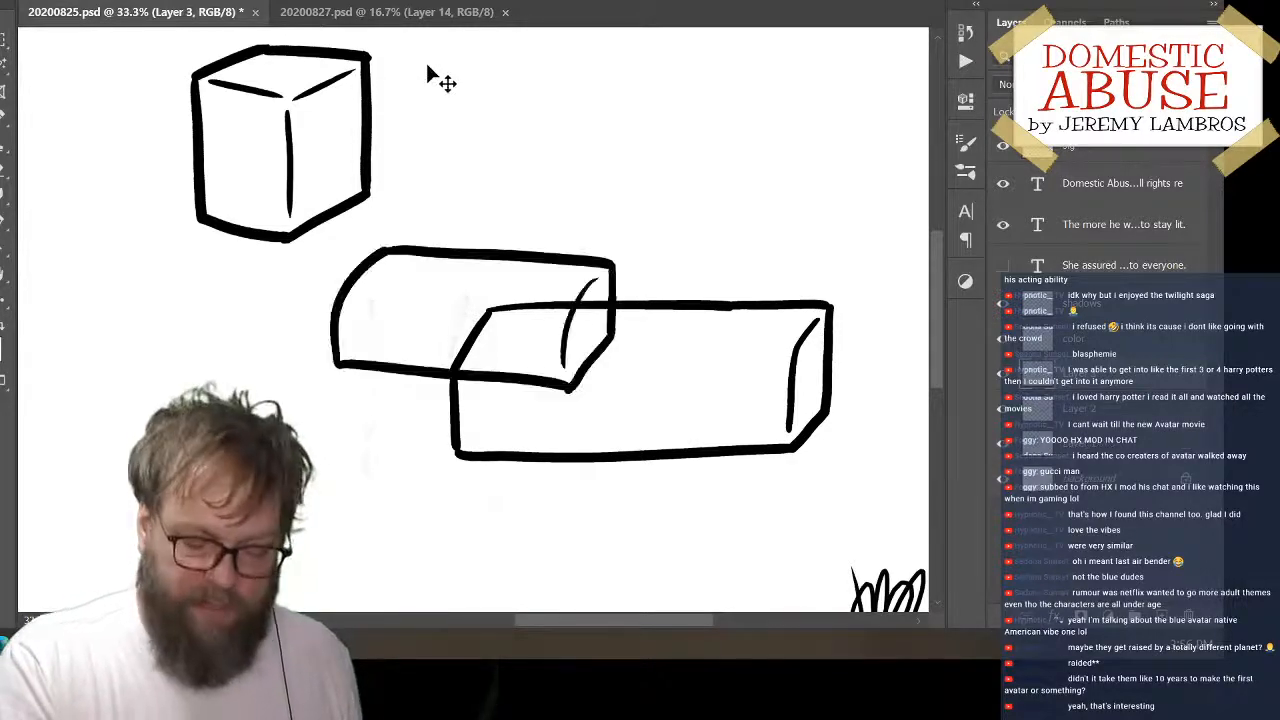
left_click_drag(623, 286, 380, 305)
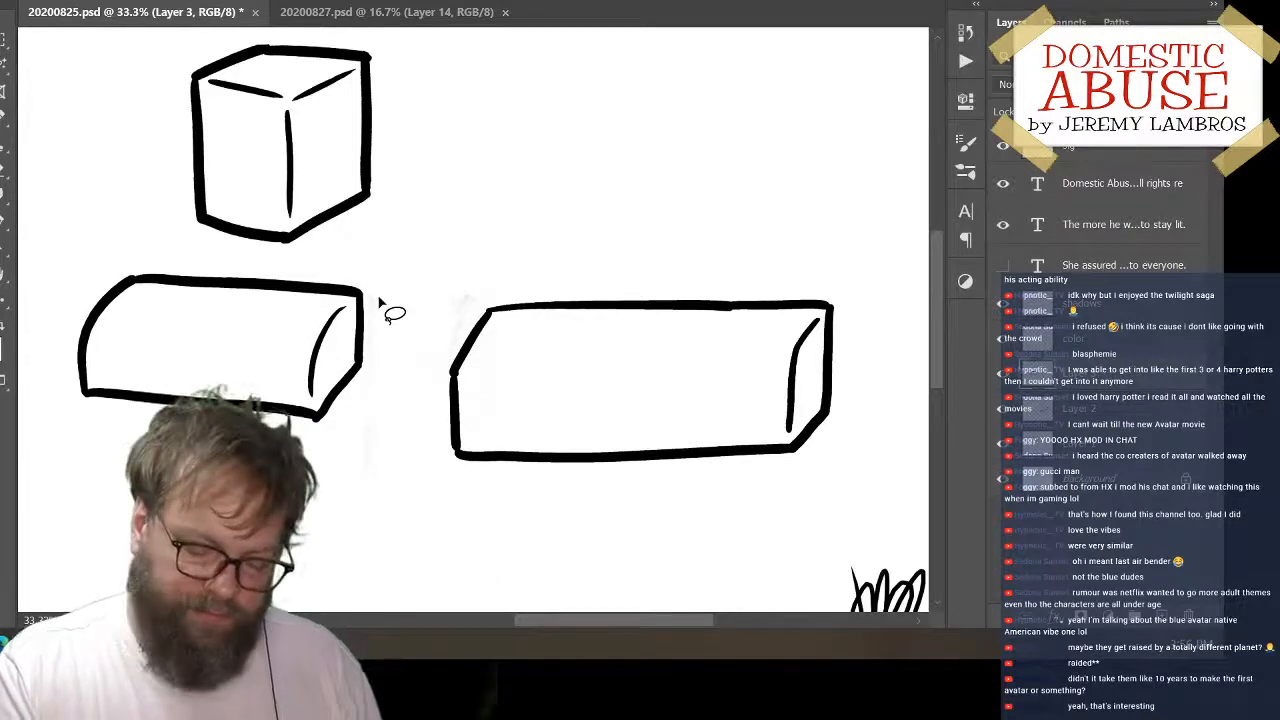
left_click_drag(735, 310, 737, 171)
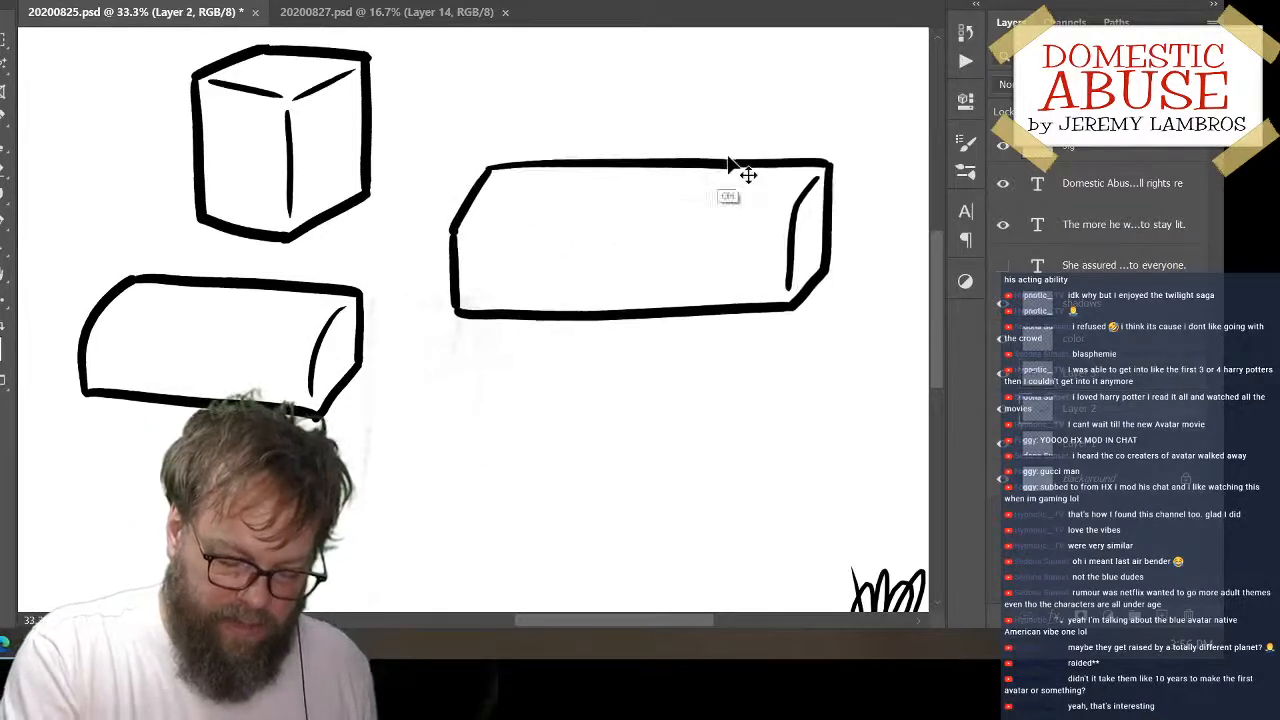
Erase the long block's top edge and redraw it as one smooth line between the slanted upper-left corner and right side
key("e")
mouse_move(506, 180)
left_mouse_down()
mouse_move(585, 155)
mouse_move(482, 168)
mouse_move(840, 147)
left_mouse_up()
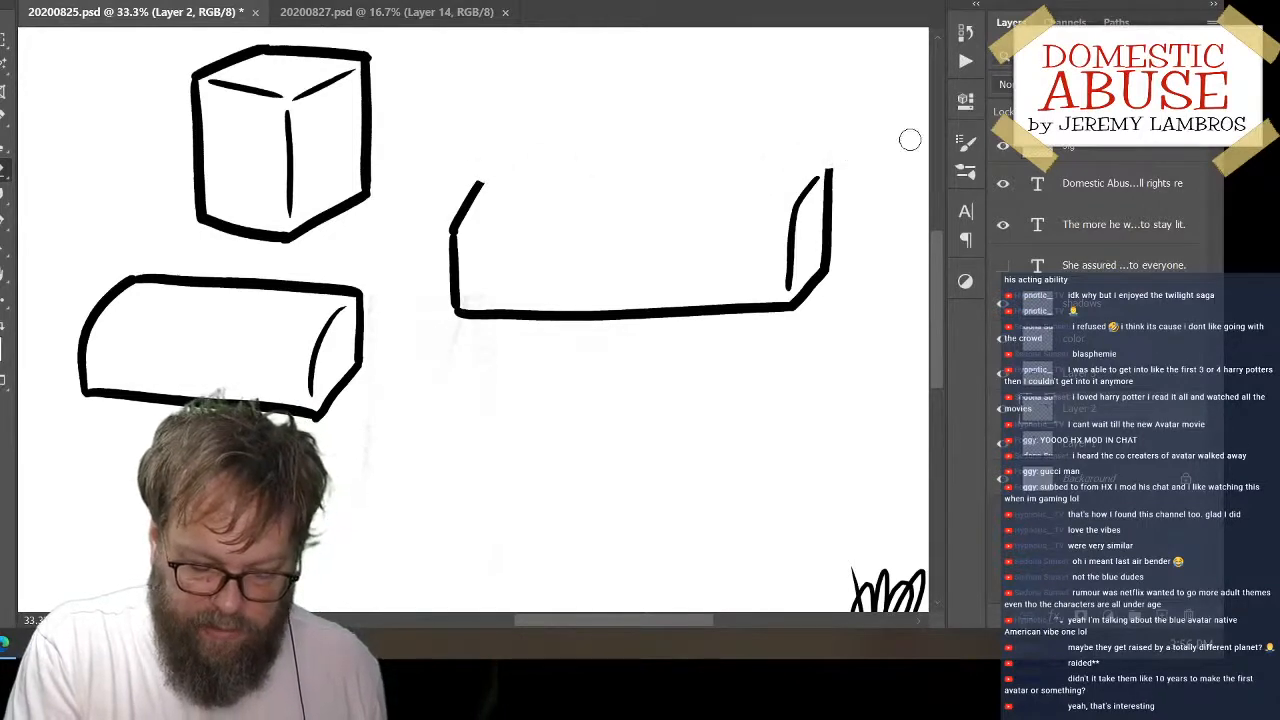
left_click_drag(484, 182, 830, 168)
key("ctrl+z")
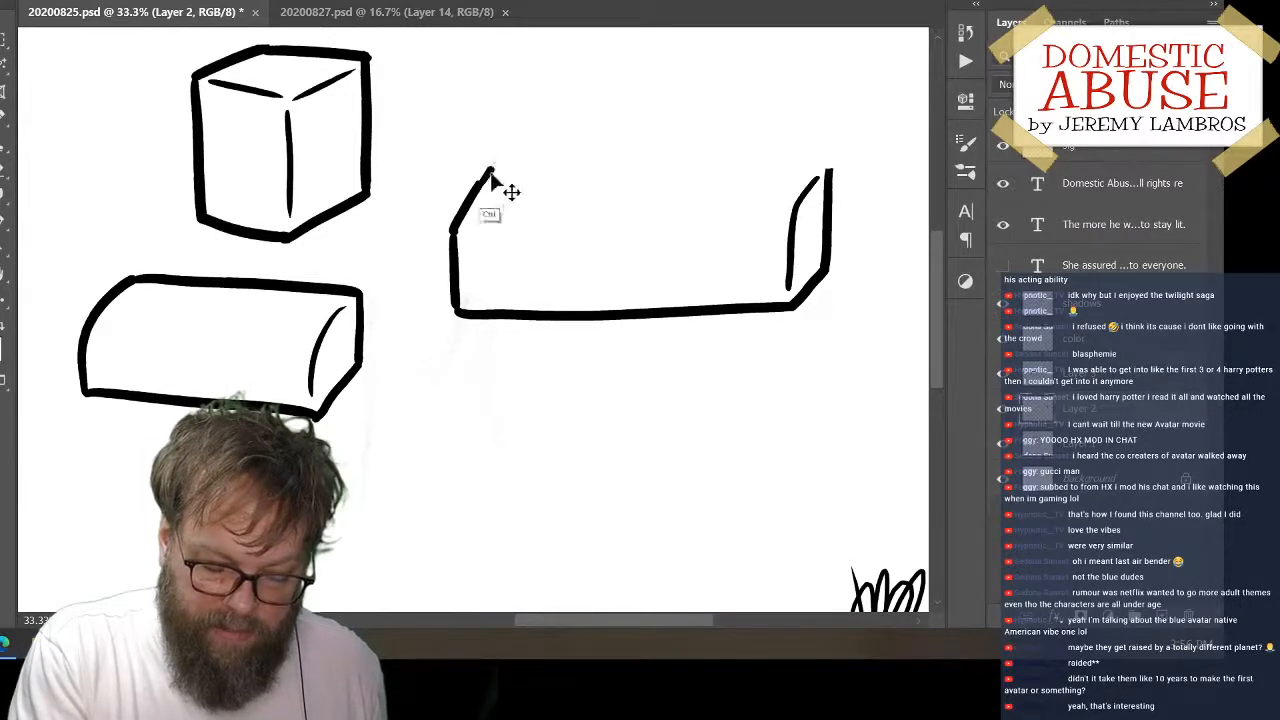
left_click_drag(484, 170, 826, 160)
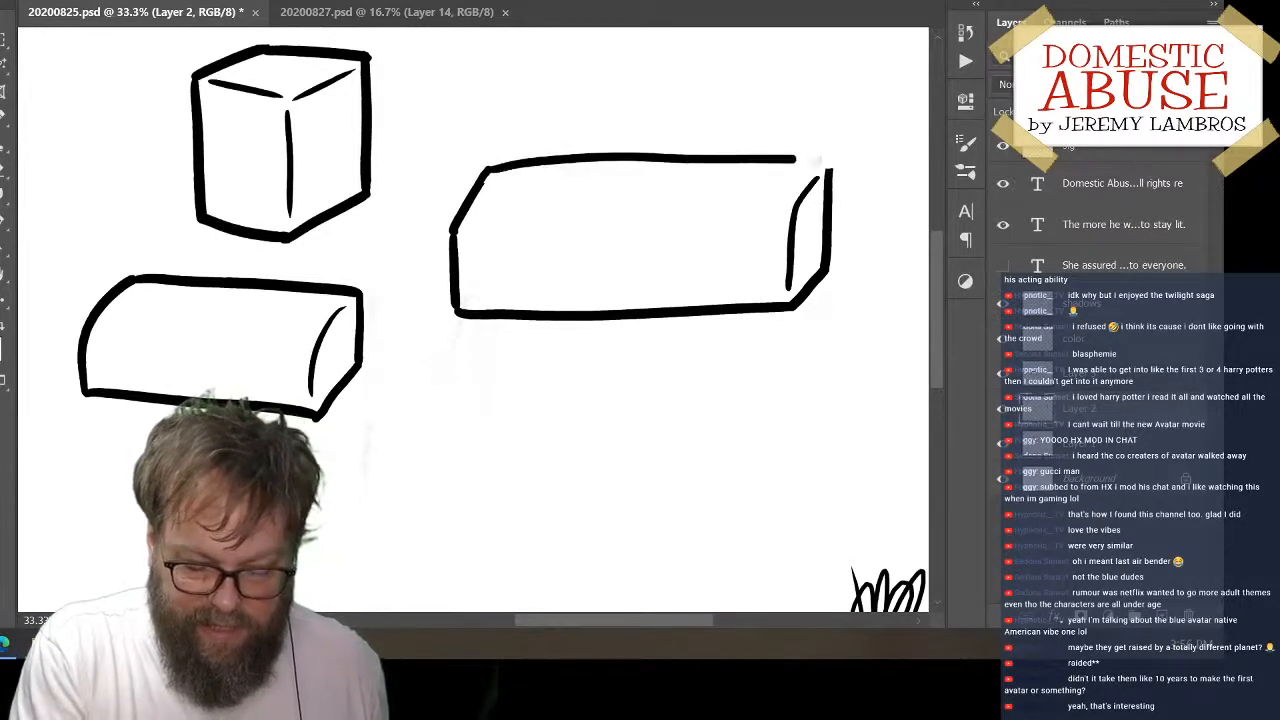
key("ctrl+z")
mouse_move(484, 170)
left_mouse_down()
mouse_move(811, 153)
mouse_move(864, 198)
left_mouse_up()
key("ctrl+z")
left_click_drag(486, 168, 850, 160)
key("ctrl+z")
left_click_drag(487, 172, 815, 166)
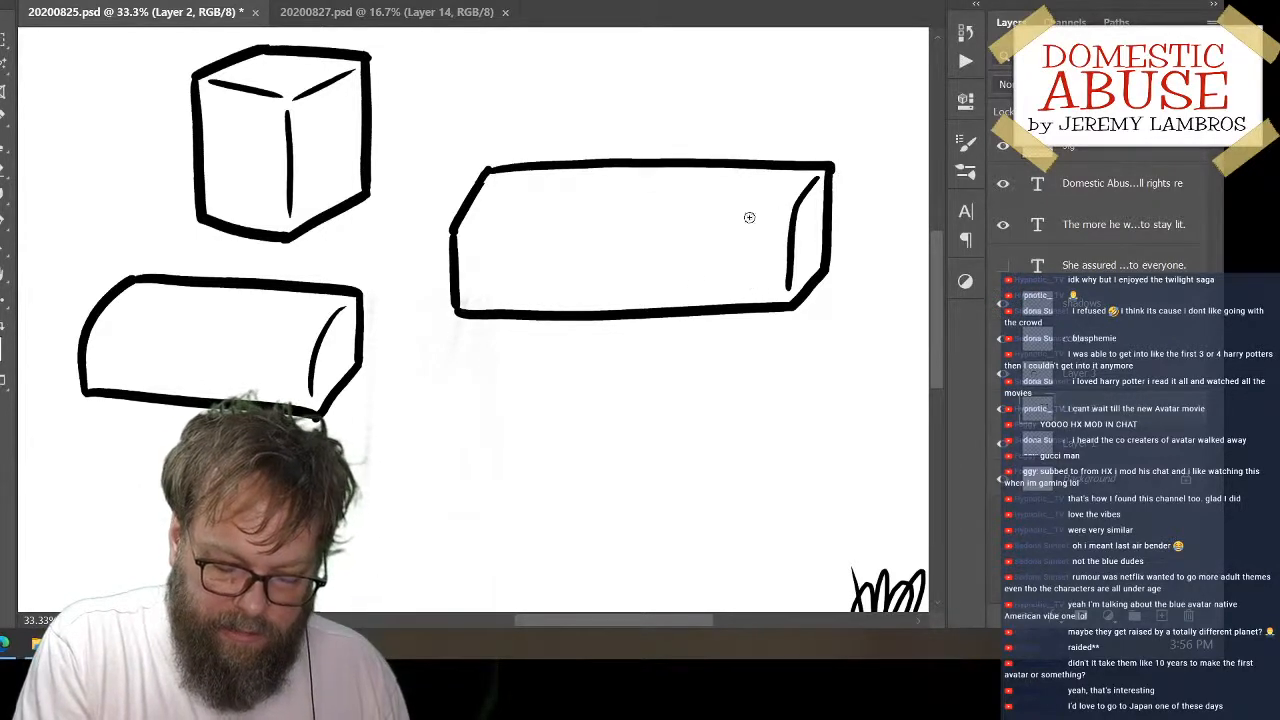
Draw a small letter-like mark near the lower-right corner of the long block's front face
mouse_move(756, 283)
left_mouse_down()
mouse_move(724, 287)
mouse_move(732, 297)
mouse_move(771, 285)
left_mouse_up()
key("ctrl+z")
left_click_drag(735, 286, 778, 286)
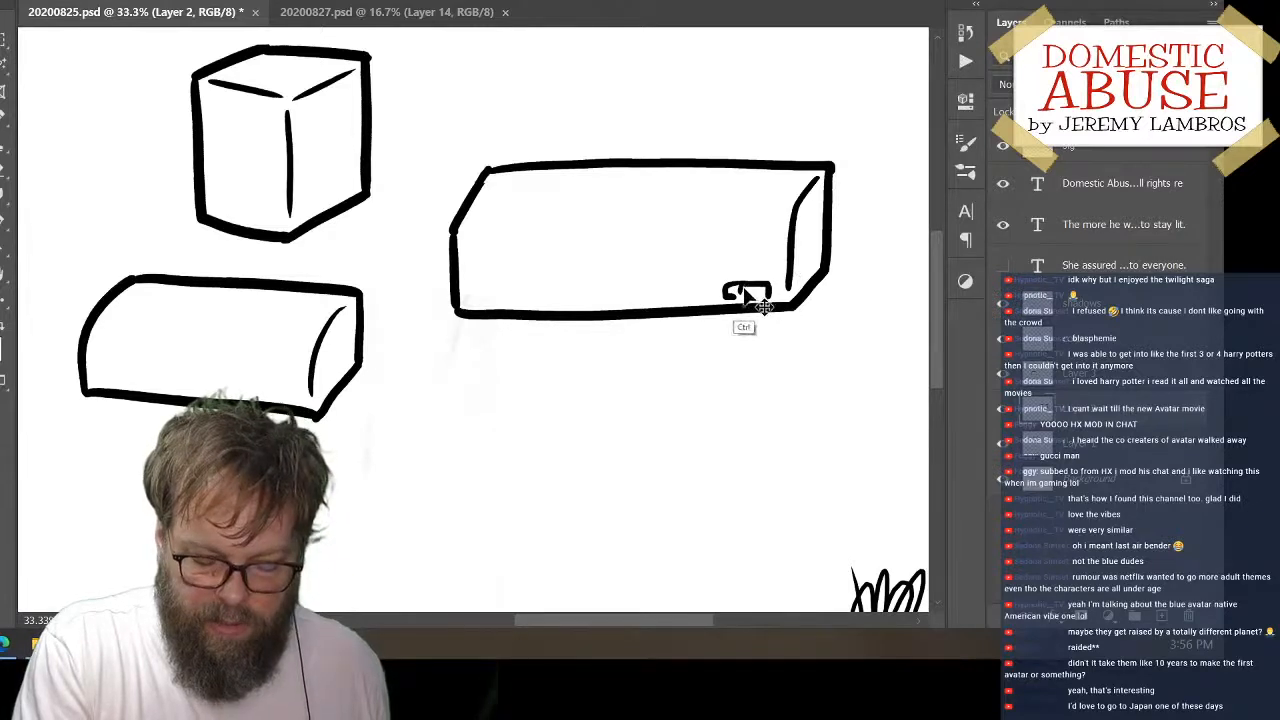
key("ctrl+z")
left_click_drag(738, 298, 738, 287)
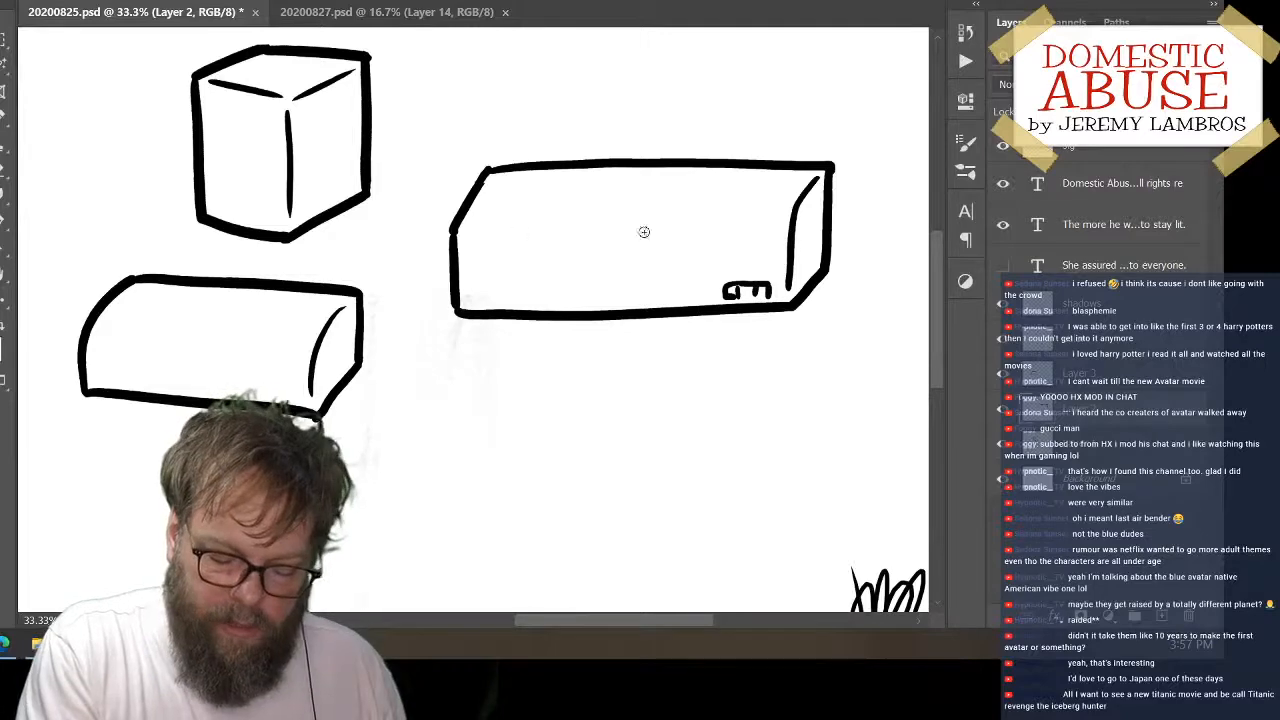
Draw a thin, nearly horizontal crease line across the upper part of the long block's front face
left_click_drag(604, 231, 752, 230)
key("ctrl+z")
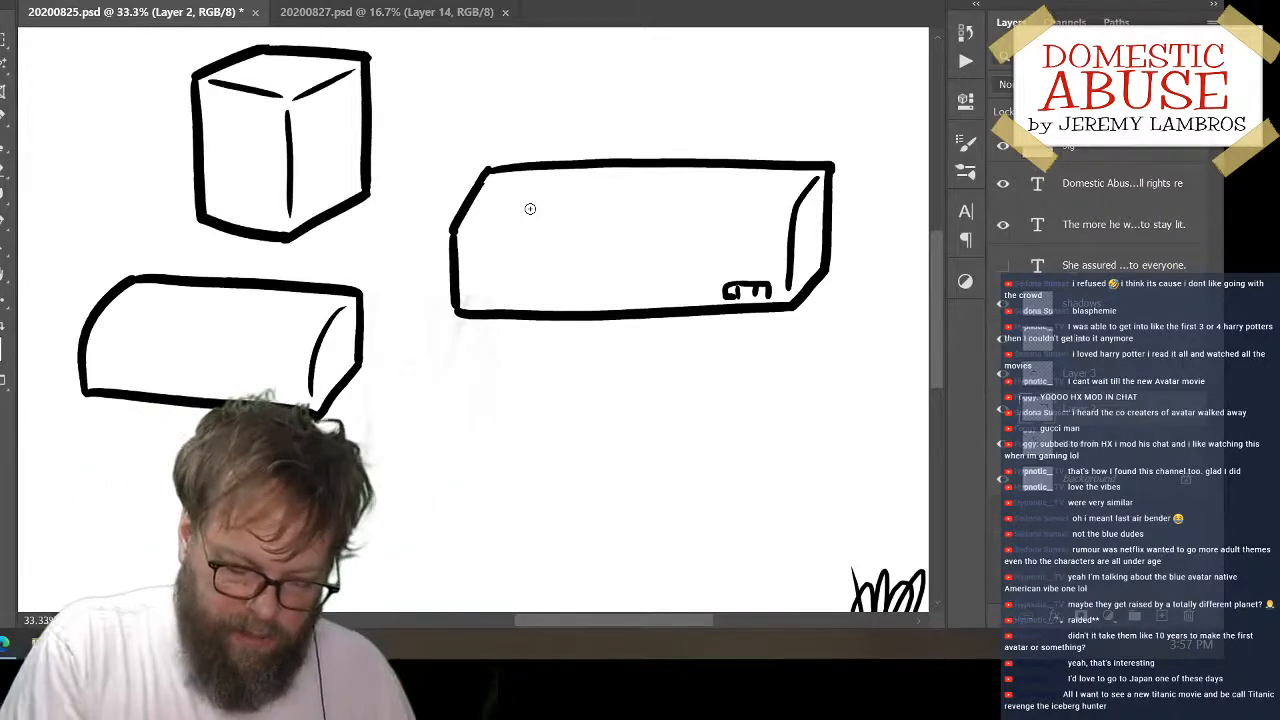
left_click_drag(474, 230, 752, 216)
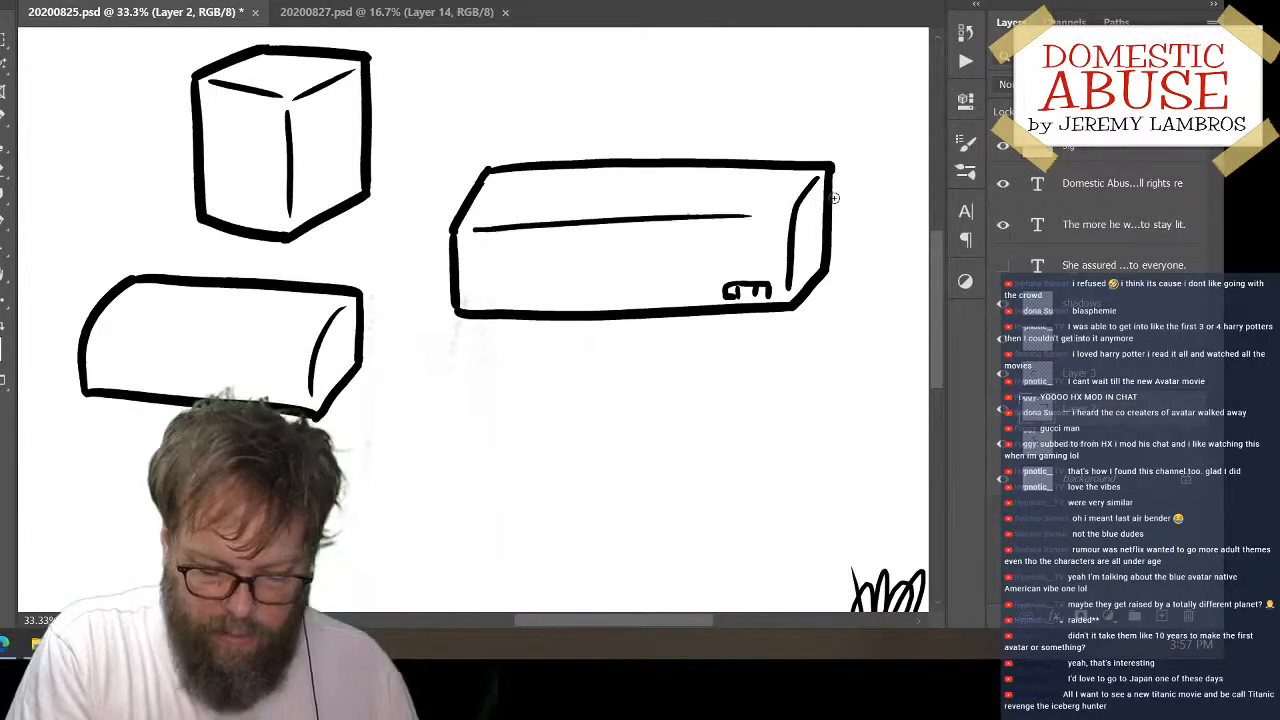
key("ctrl+z")
left_click_drag(472, 225, 763, 217)
key("ctrl+z")
left_click_drag(472, 227, 775, 214)
key("ctrl+z")
left_click_drag(480, 227, 776, 217)
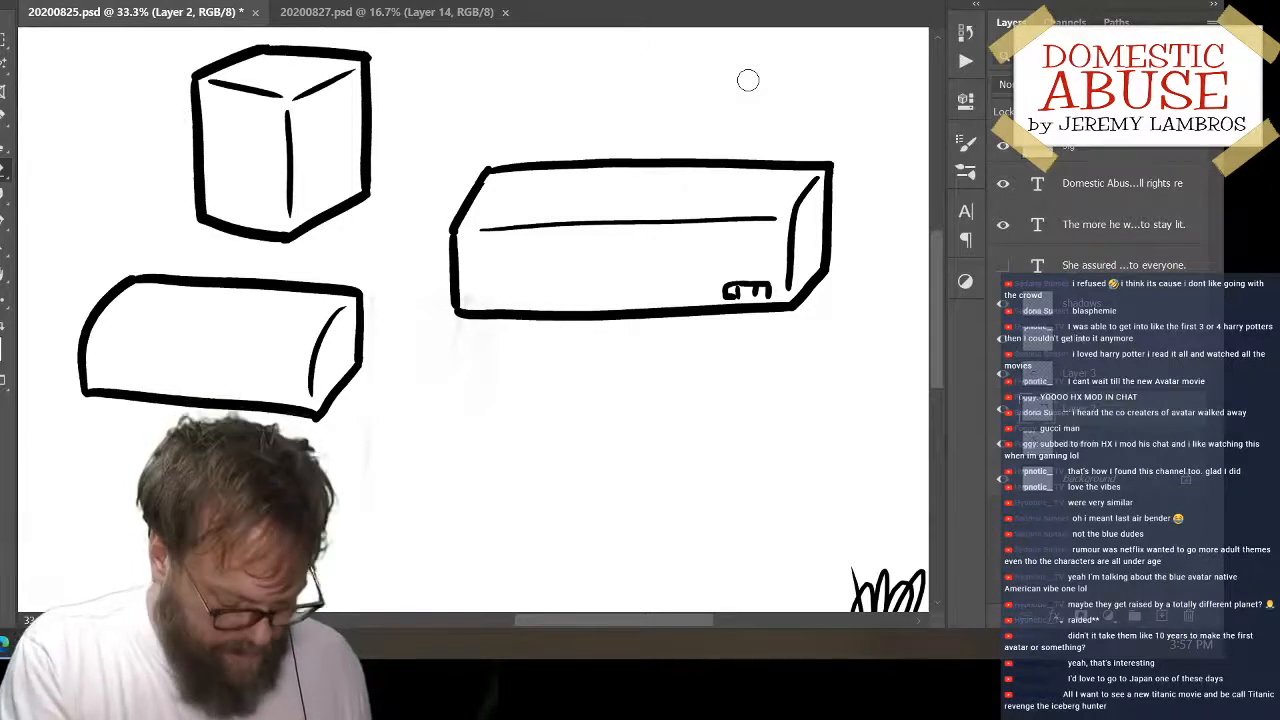
Erase the small mark at the front face's lower right and draw a wider open-bottomed bracket there
mouse_move(755, 288)
left_mouse_down()
mouse_move(733, 291)
mouse_move(766, 288)
left_mouse_up()
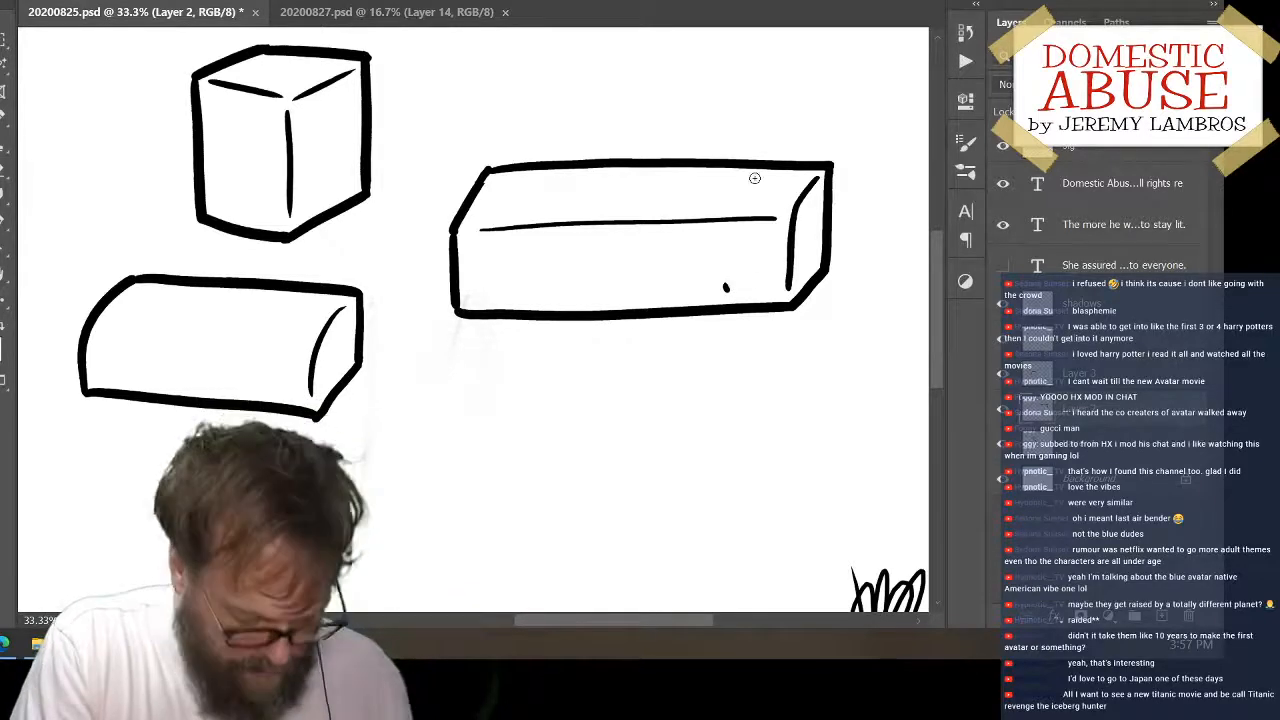
mouse_move(725, 281)
left_mouse_down()
mouse_move(724, 293)
mouse_move(786, 280)
mouse_move(774, 279)
mouse_move(777, 293)
left_mouse_up()
key("ctrl+z")
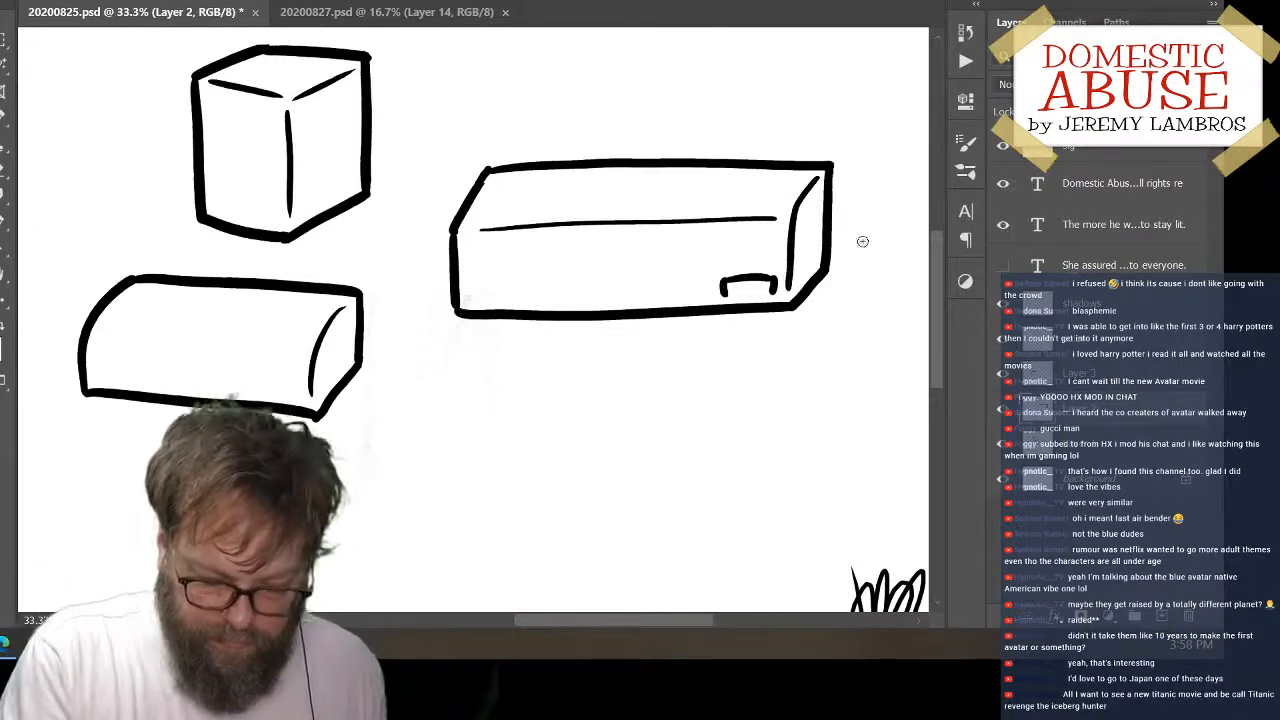
Distort the long block by pulling its lower-right corner downward, and shift the block slightly right and up
left_click_drag(797, 300, 816, 298)
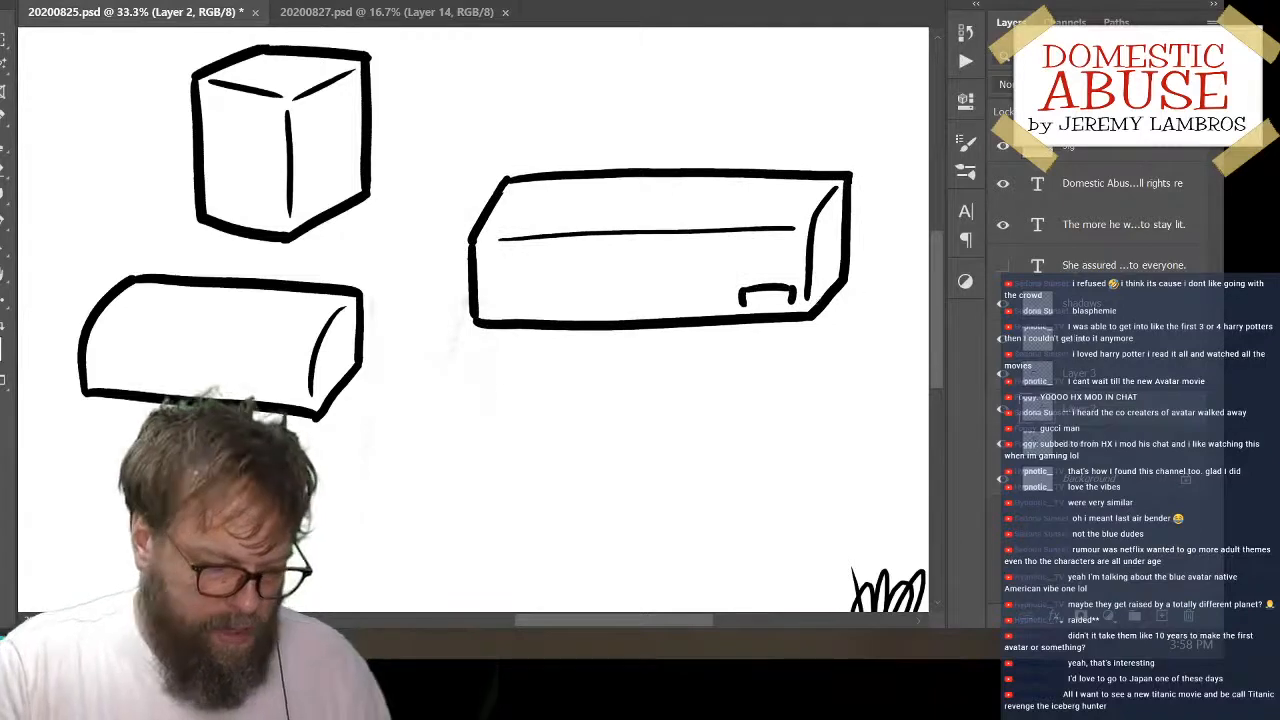
key("alt+e")
mouse_move(155, 401)
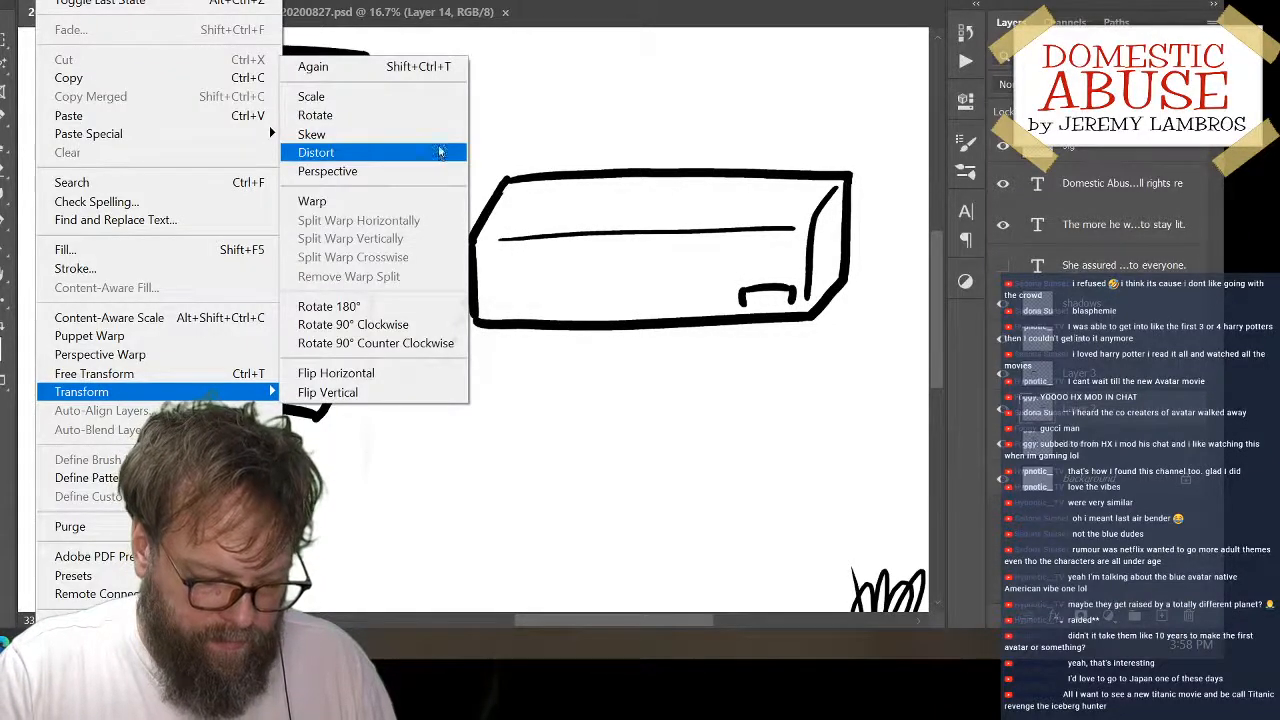
left_click(437, 154)
mouse_move(857, 329)
left_mouse_down()
mouse_move(843, 356)
mouse_move(860, 348)
left_mouse_up()
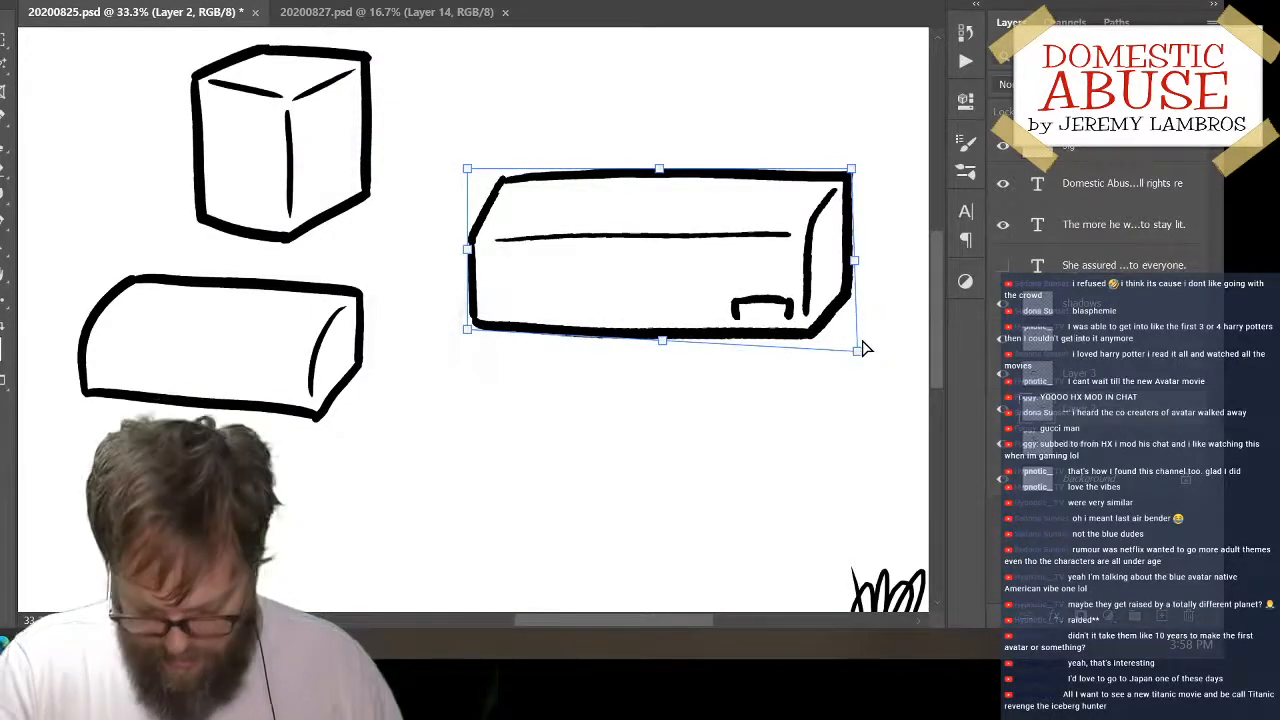
key("Return")
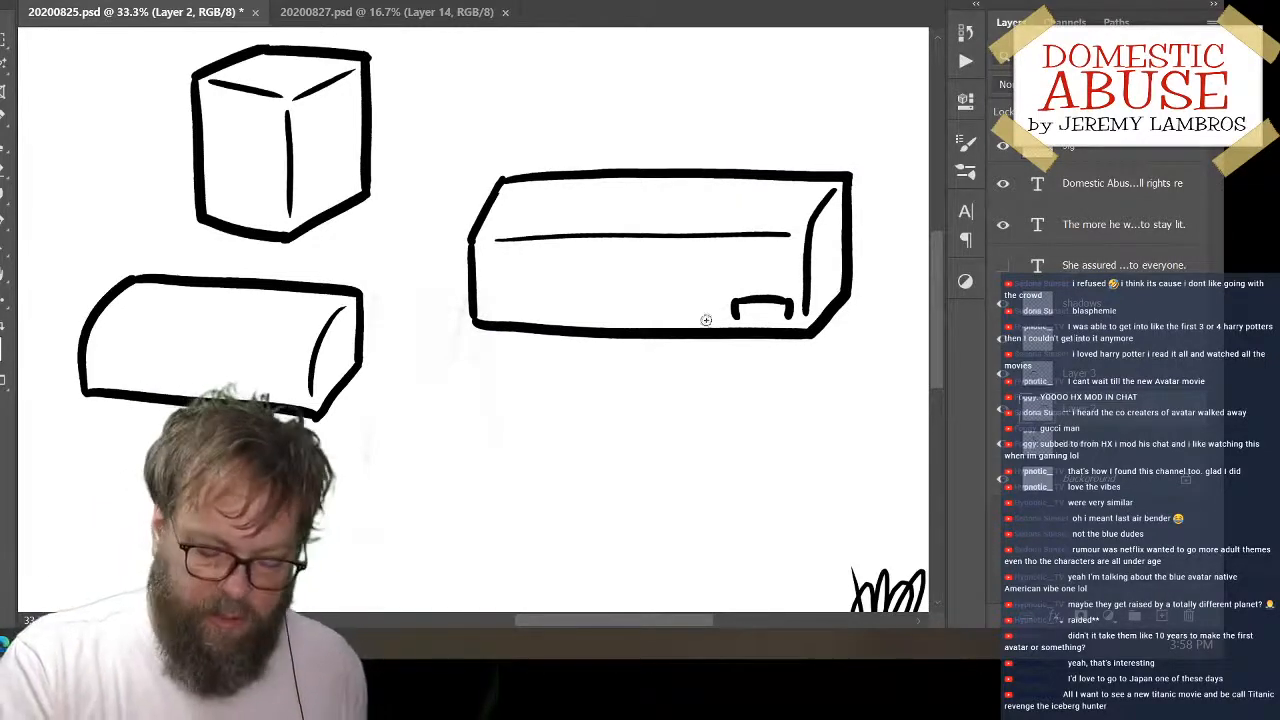
mouse_move(830, 345)
left_mouse_down()
mouse_move(800, 414)
mouse_move(833, 305)
left_mouse_up()
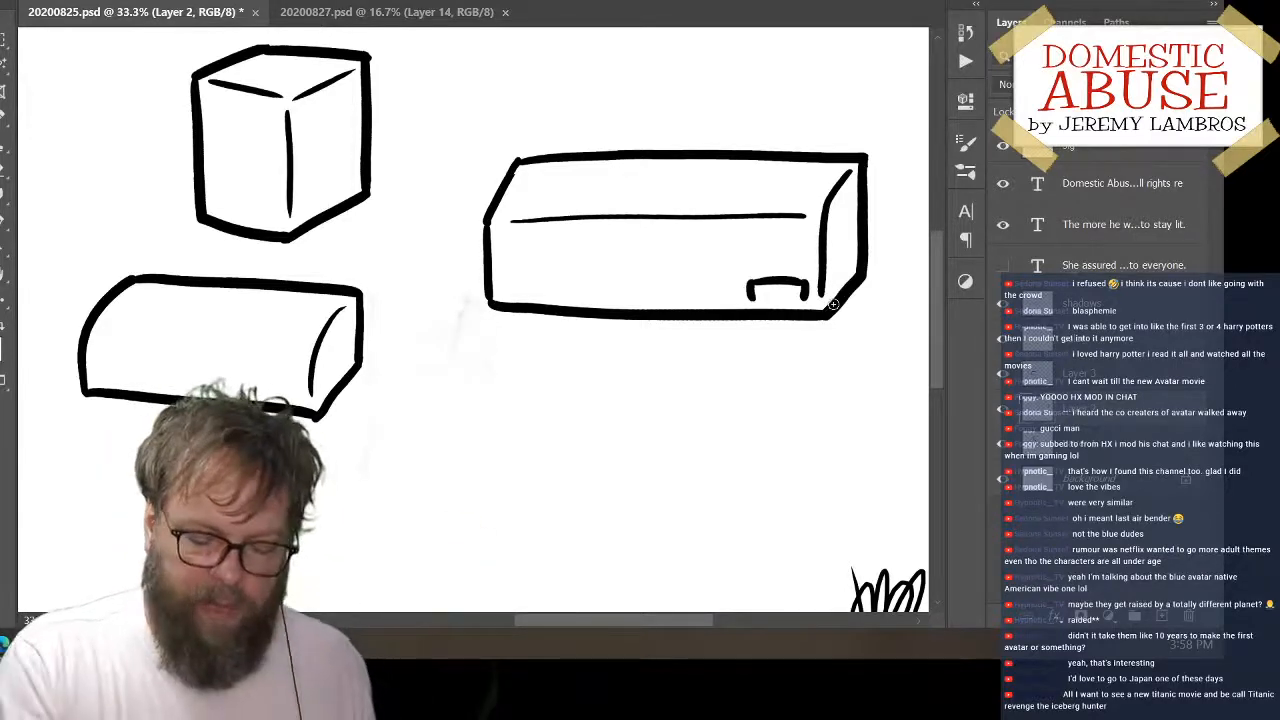
Erase the long block's bottom edge and redraw it slightly lower with a rounded lower-left corner
mouse_move(520, 312)
left_mouse_down()
mouse_move(491, 298)
mouse_move(802, 317)
left_mouse_up()
key("b")
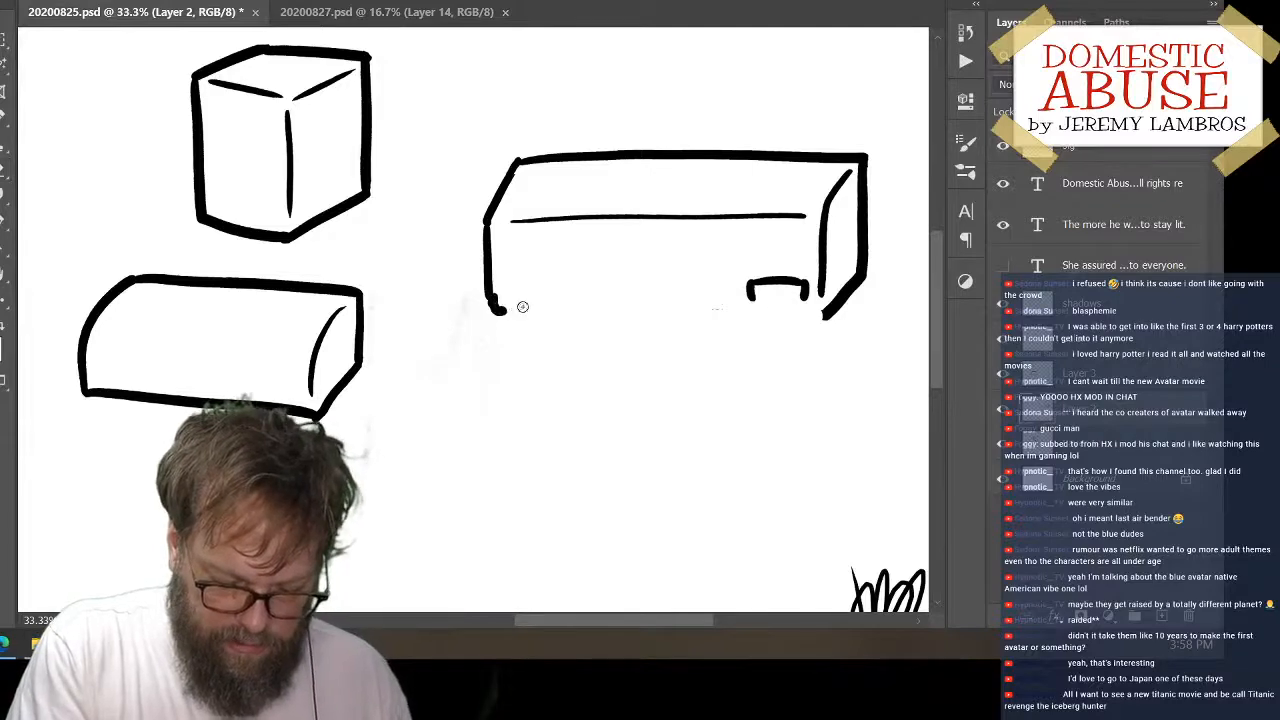
key("ctrl+z")
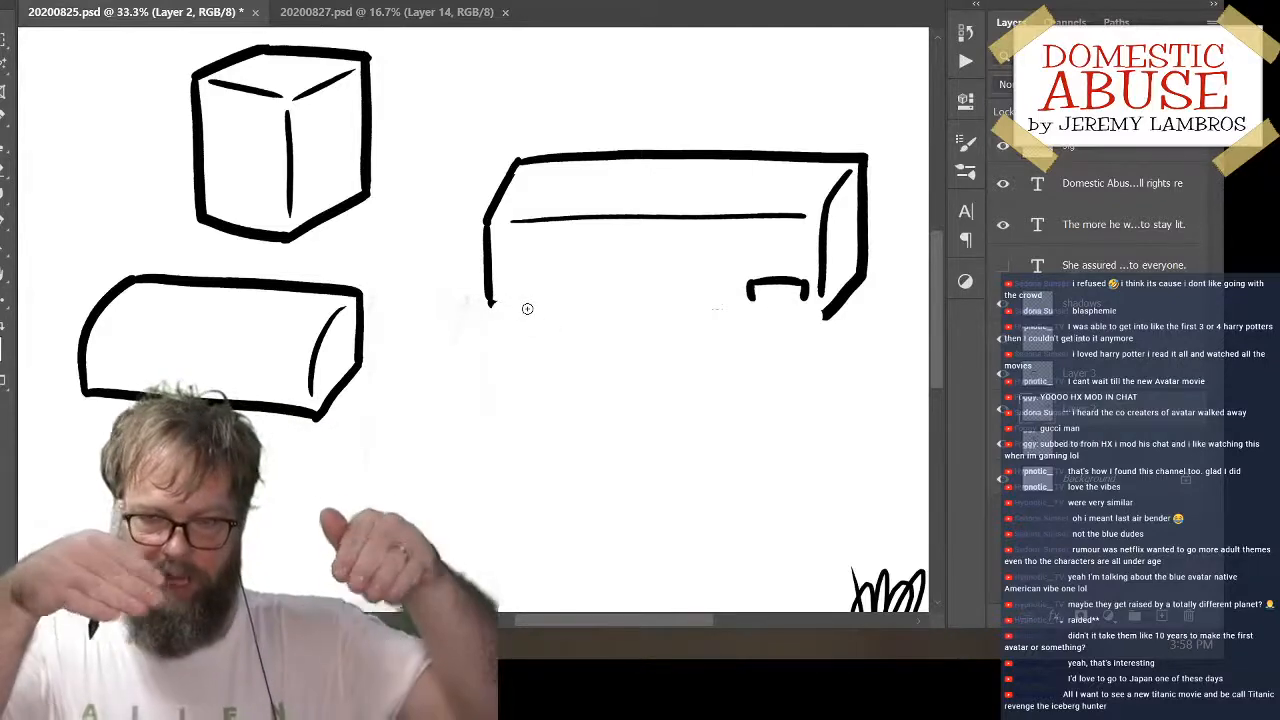
mouse_move(493, 302)
left_mouse_down()
mouse_move(497, 313)
mouse_move(566, 312)
mouse_move(505, 318)
mouse_move(526, 308)
left_mouse_up()
key("ctrl+z")
key("ctrl+z")
left_click_drag(510, 317, 586, 317)
key("ctrl+z")
mouse_move(489, 297)
left_mouse_down()
mouse_move(491, 318)
mouse_move(754, 327)
mouse_move(826, 320)
mouse_move(834, 296)
left_mouse_up()
Draw two thin stepped tiers beneath the long block, the lower one narrower than the upper
mouse_move(513, 331)
left_mouse_down()
mouse_move(580, 345)
mouse_move(791, 344)
mouse_move(830, 318)
left_mouse_up()
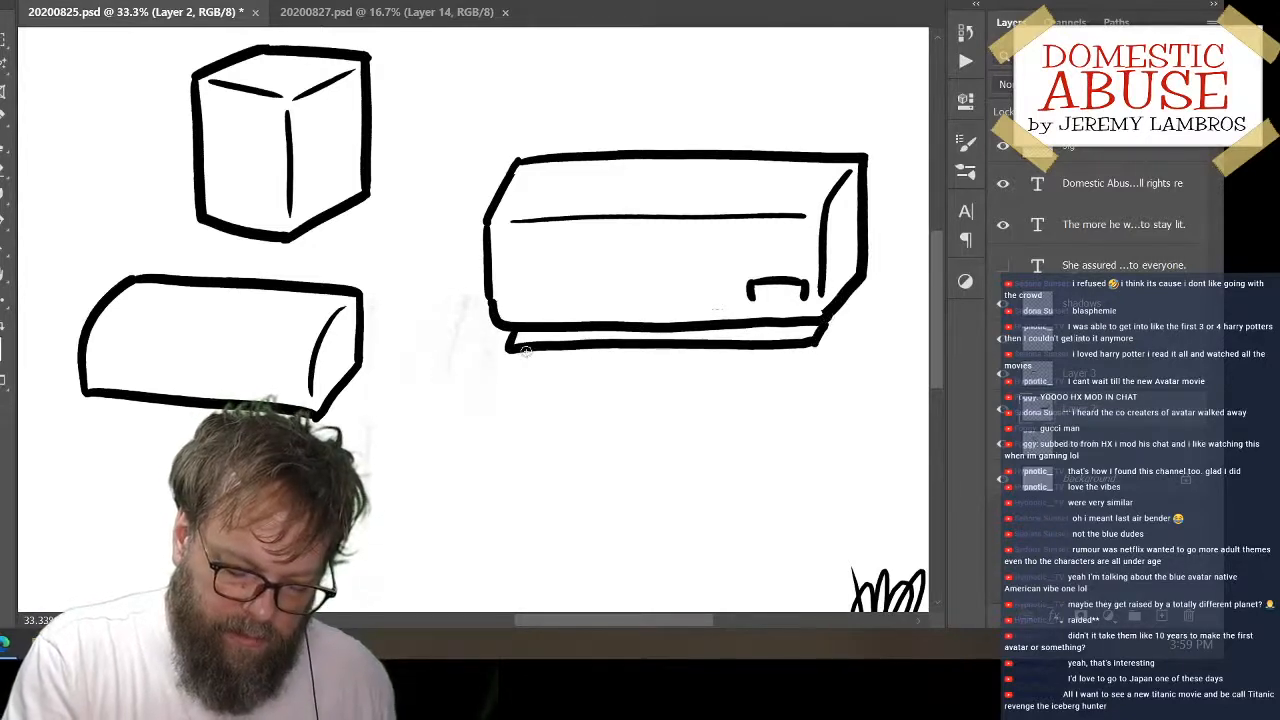
left_click_drag(535, 362, 790, 355)
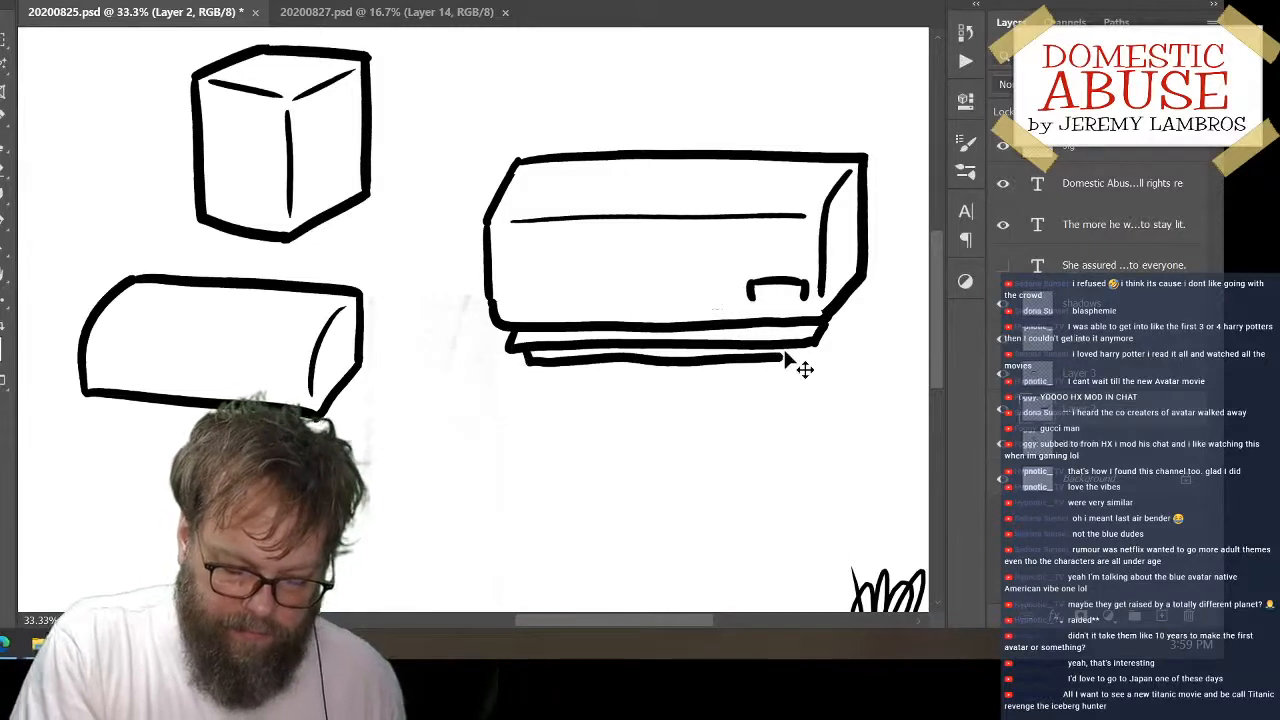
key("ctrl+z")
left_click_drag(525, 356, 808, 350)
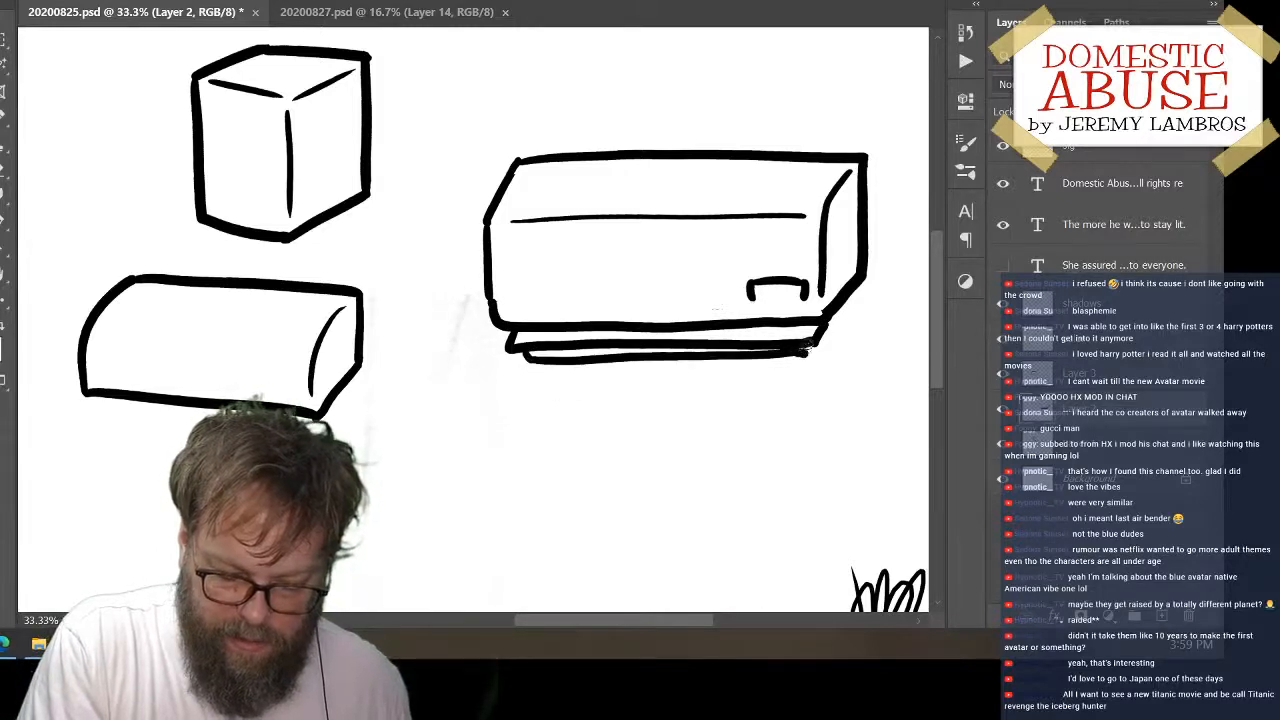
key("ctrl+z")
mouse_move(524, 360)
left_mouse_down()
mouse_move(800, 358)
mouse_move(808, 338)
left_mouse_up()
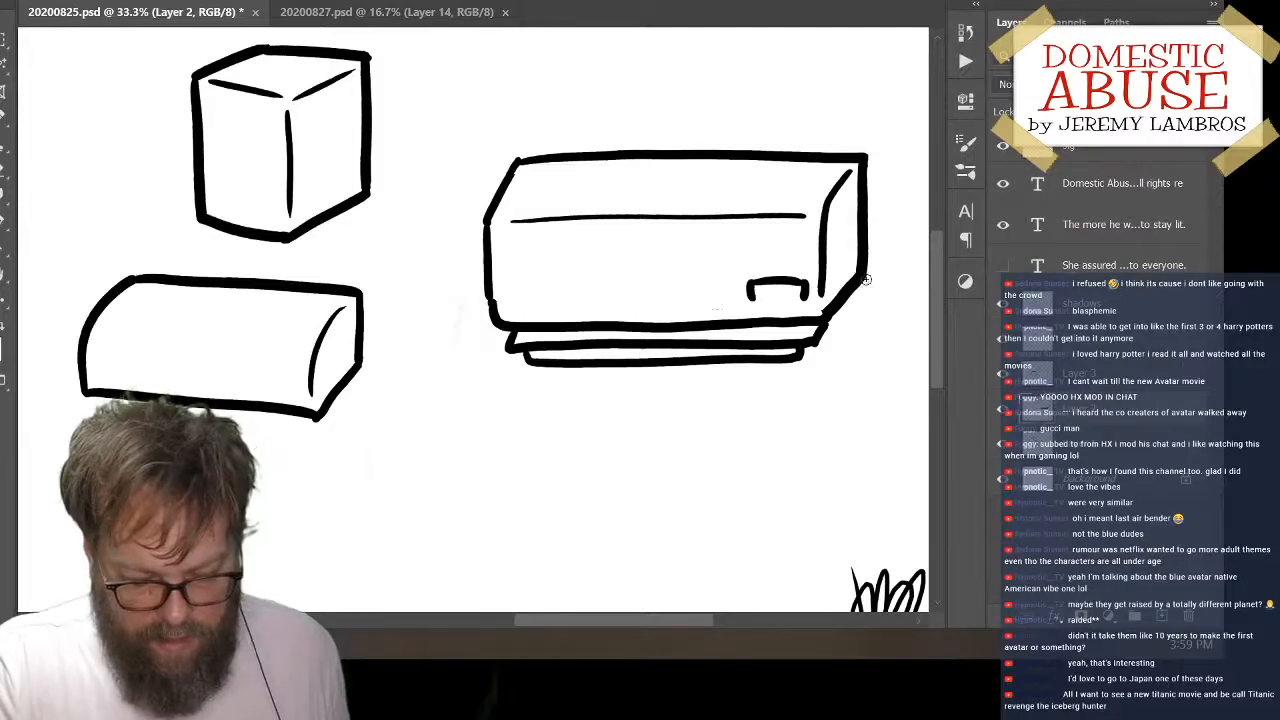
Move the long block upward and clean up its lowest tier's underside and its lower-left corner with the Eraser
left_click_drag(860, 297, 871, 251)
key("e")
mouse_move(555, 318)
left_mouse_down()
mouse_move(596, 319)
mouse_move(551, 323)
mouse_move(811, 323)
left_mouse_up()
mouse_move(562, 313)
left_mouse_down()
mouse_move(545, 313)
mouse_move(797, 315)
left_mouse_up()
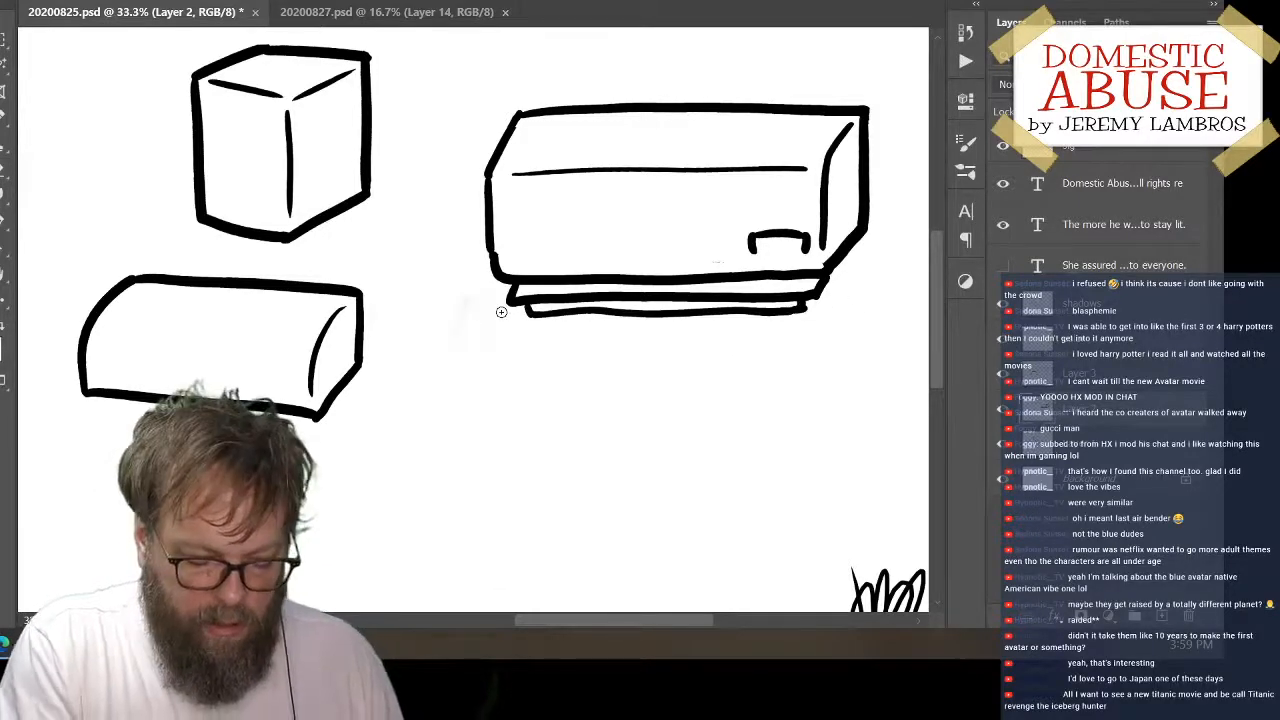
key("e")
mouse_move(501, 256)
left_mouse_down()
mouse_move(493, 243)
mouse_move(497, 272)
left_mouse_up()
key("b")
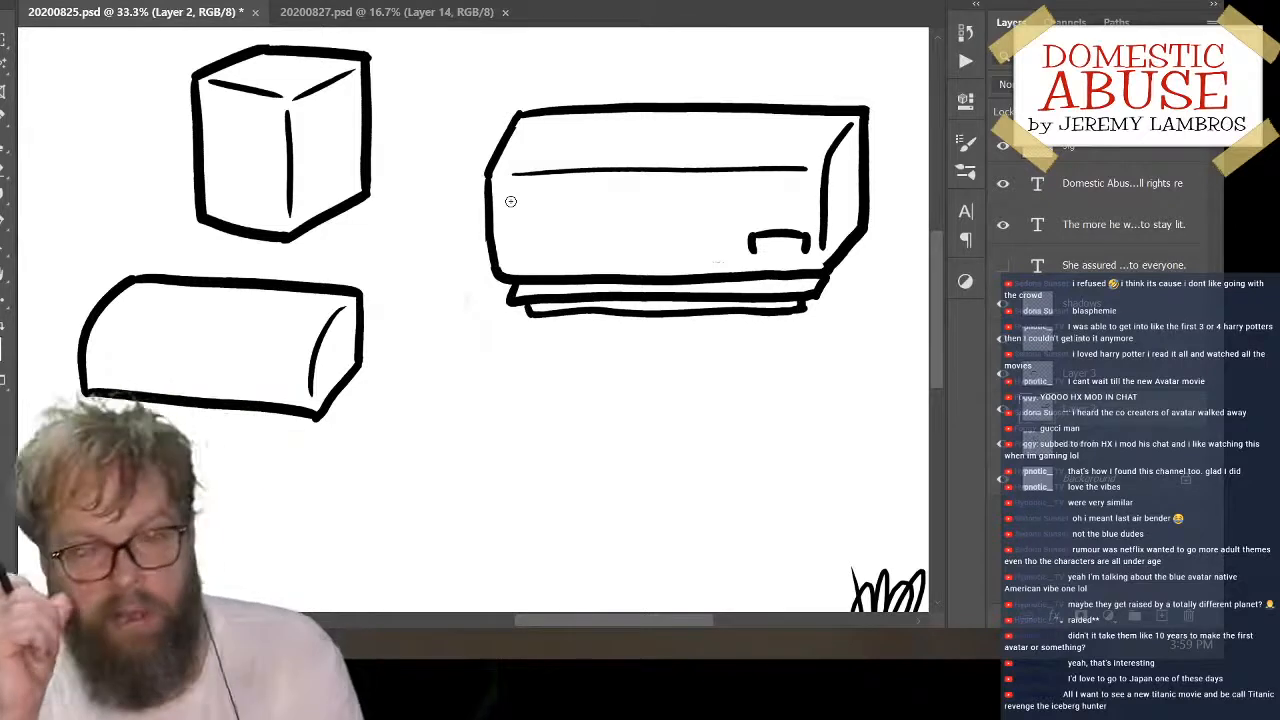
Detail the long block with a line closing the small bracket, short slanted marks on its right end and a dash at the front's lower left
left_click_drag(758, 249, 800, 250)
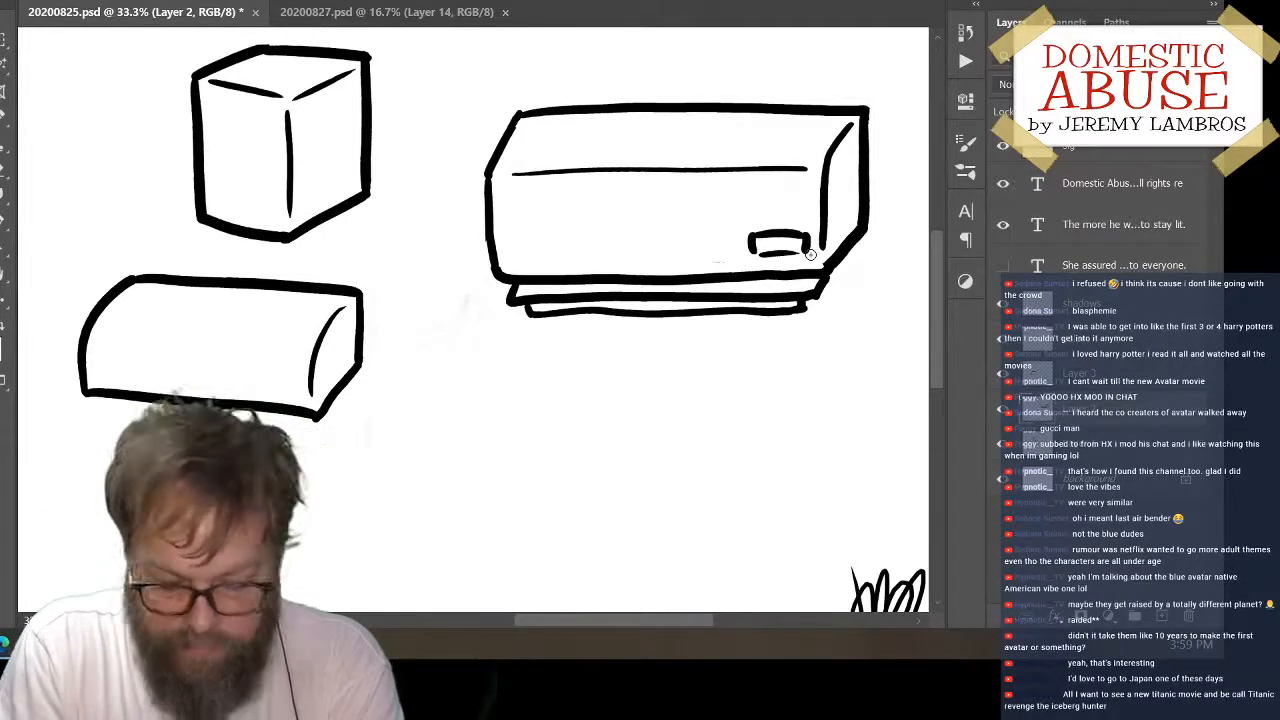
mouse_move(841, 167)
left_mouse_down()
mouse_move(852, 153)
mouse_move(851, 164)
left_mouse_up()
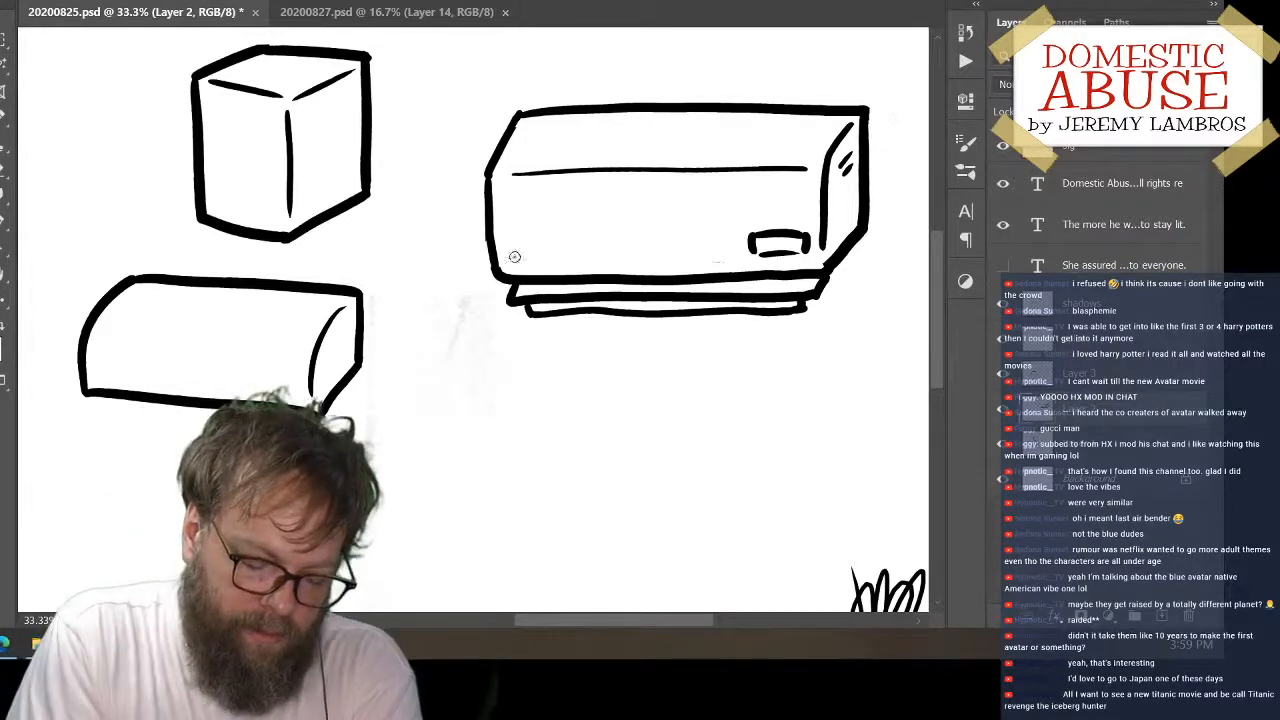
left_click_drag(511, 261, 526, 260)
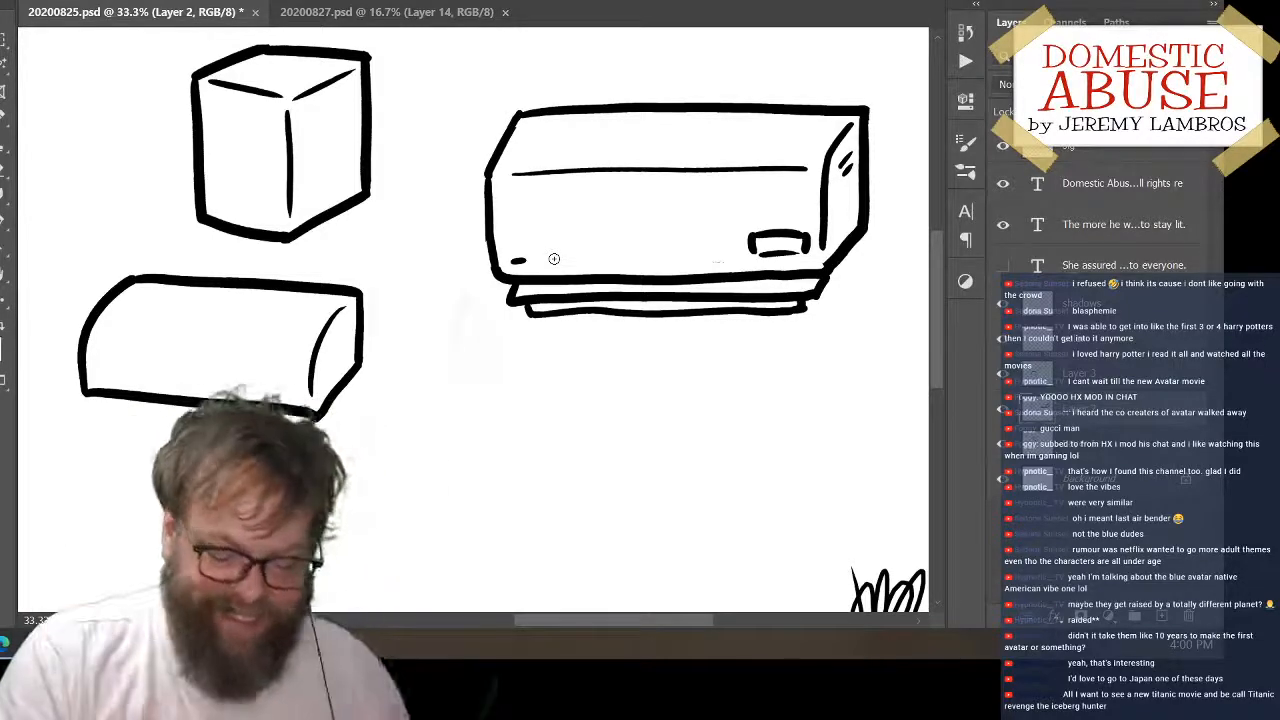
key("alt+grave")
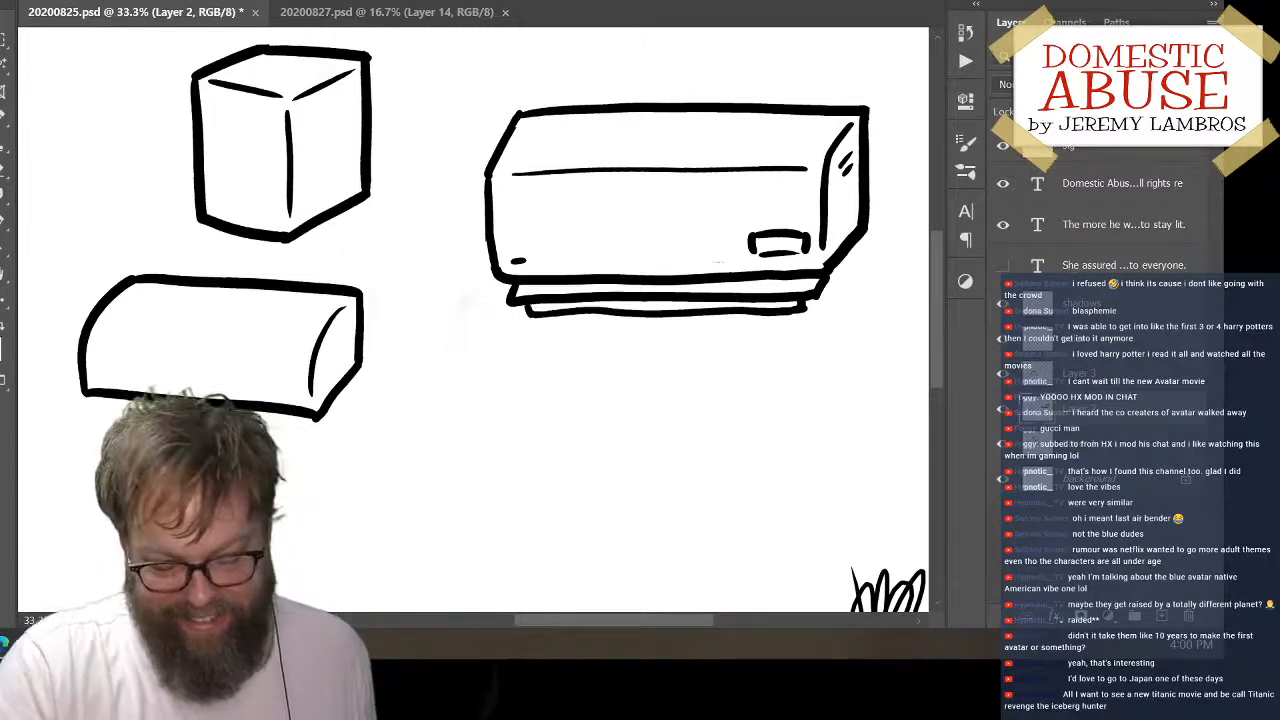
Move the long block left, redraw the right ends of its two lower tiers and thicken the lowest tier's underside
mouse_move(870, 212)
left_mouse_down()
mouse_move(843, 318)
mouse_move(838, 221)
mouse_move(835, 237)
mouse_move(848, 197)
mouse_move(839, 251)
mouse_move(846, 225)
left_mouse_up()
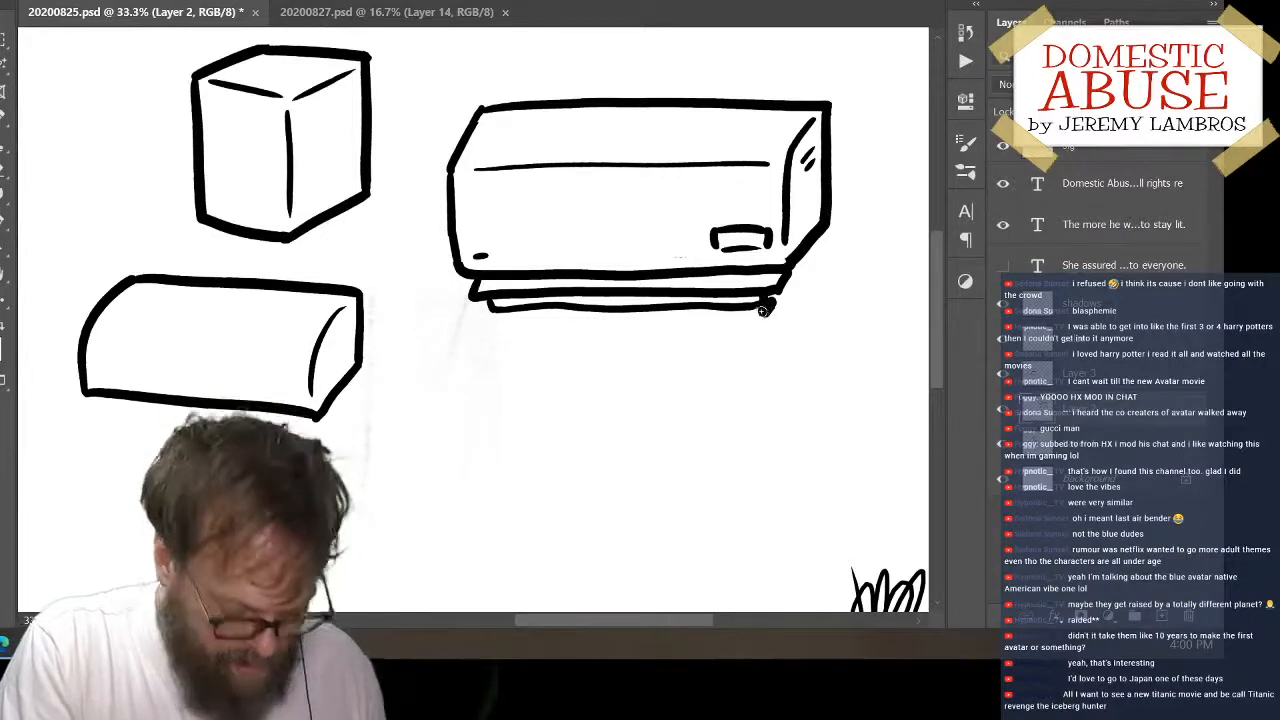
left_click_drag(765, 310, 758, 332)
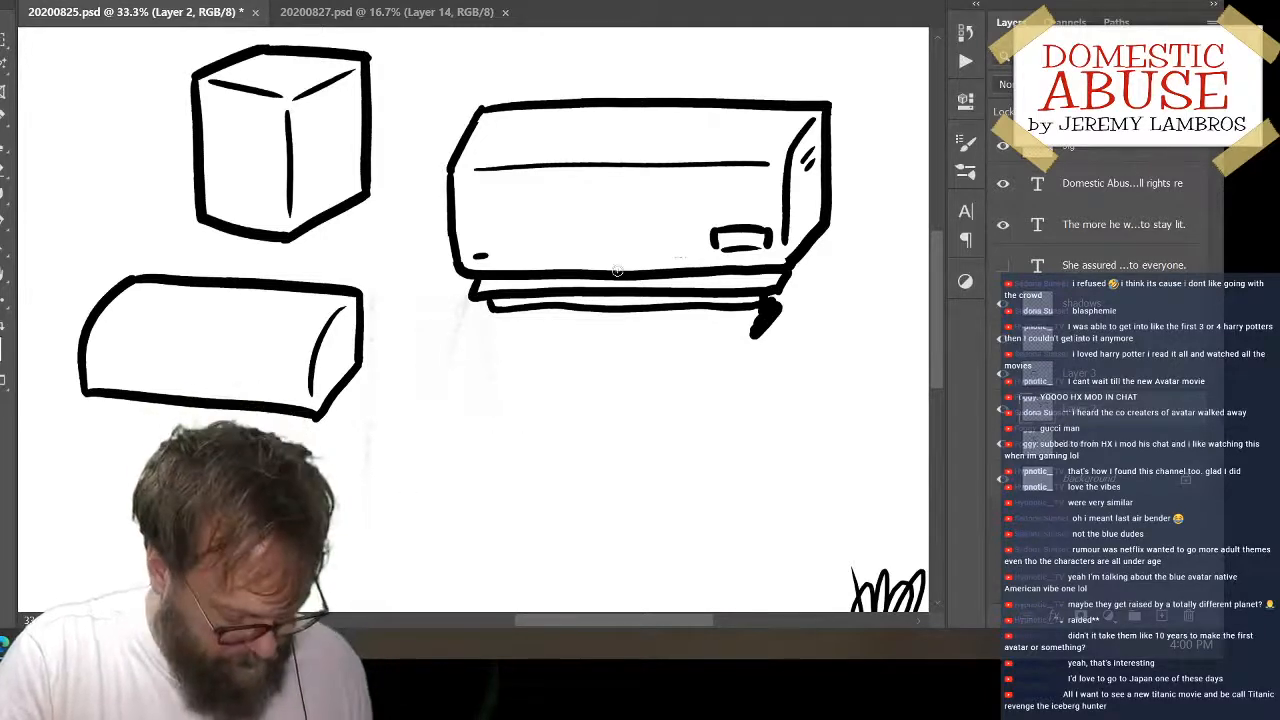
key("ctrl+z")
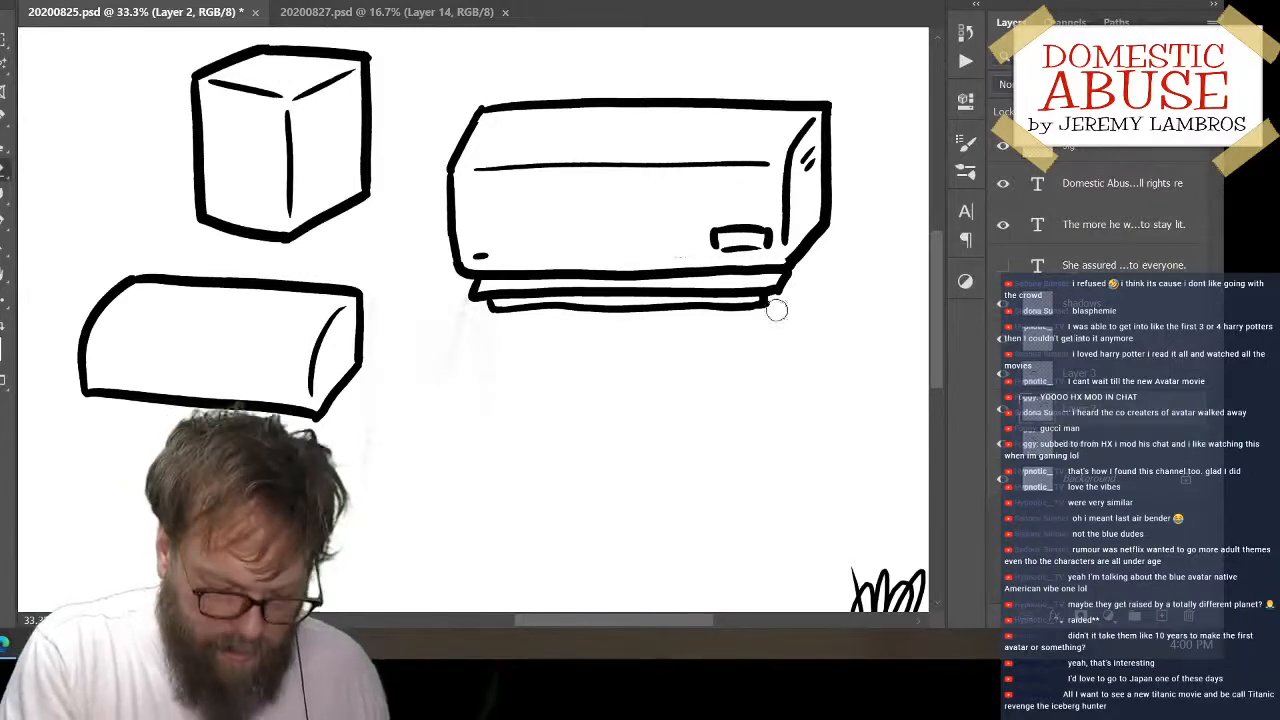
mouse_move(798, 287)
left_mouse_down()
mouse_move(781, 300)
mouse_move(809, 280)
left_mouse_up()
key("b")
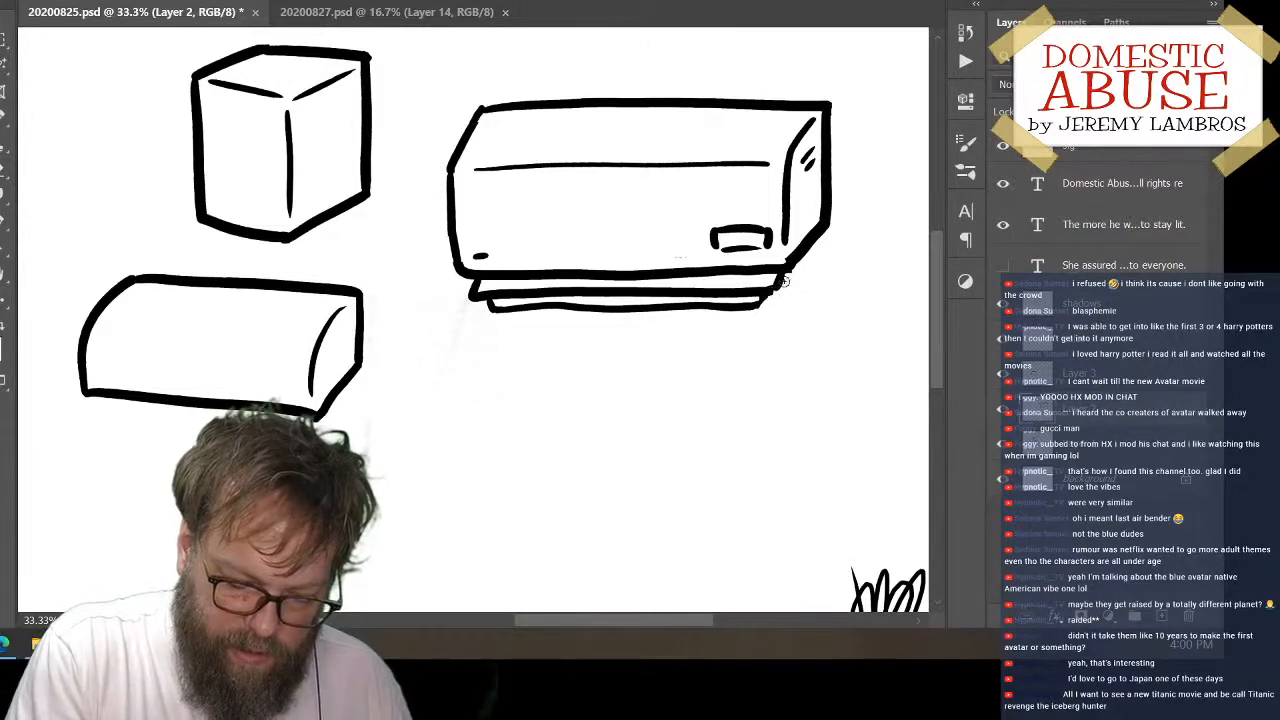
left_click_drag(783, 272, 760, 310)
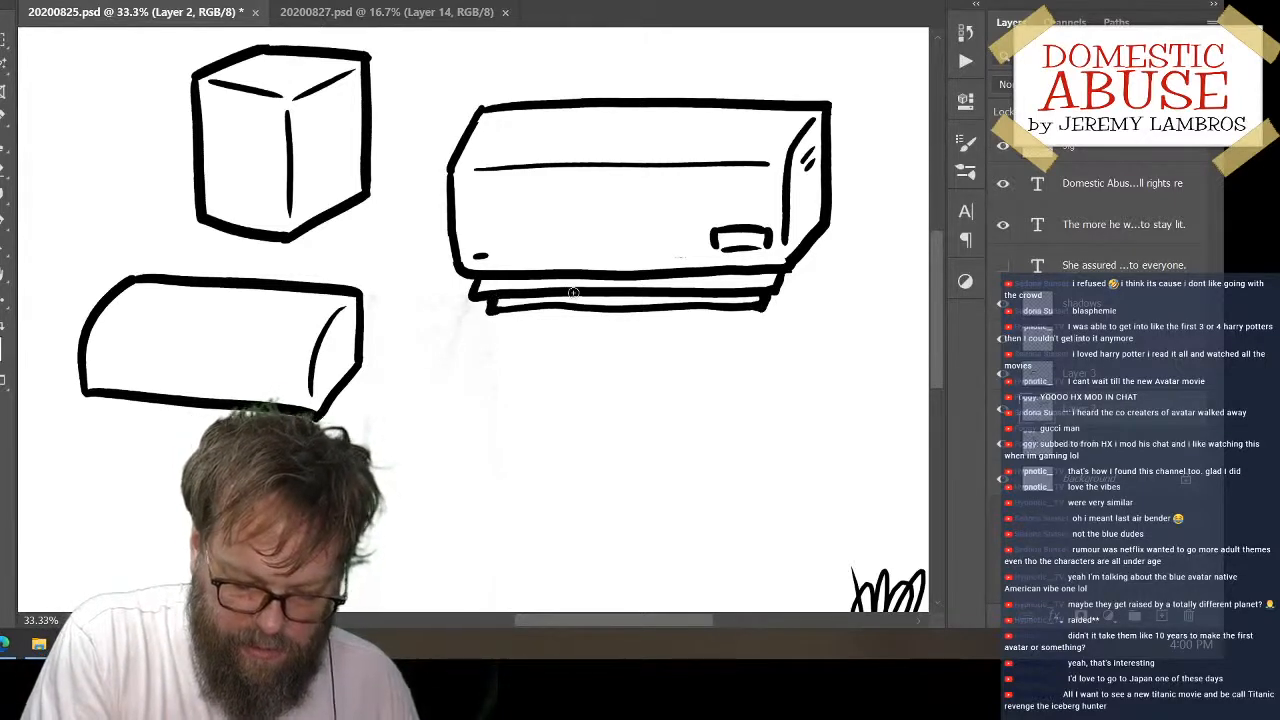
left_click_drag(512, 310, 763, 302)
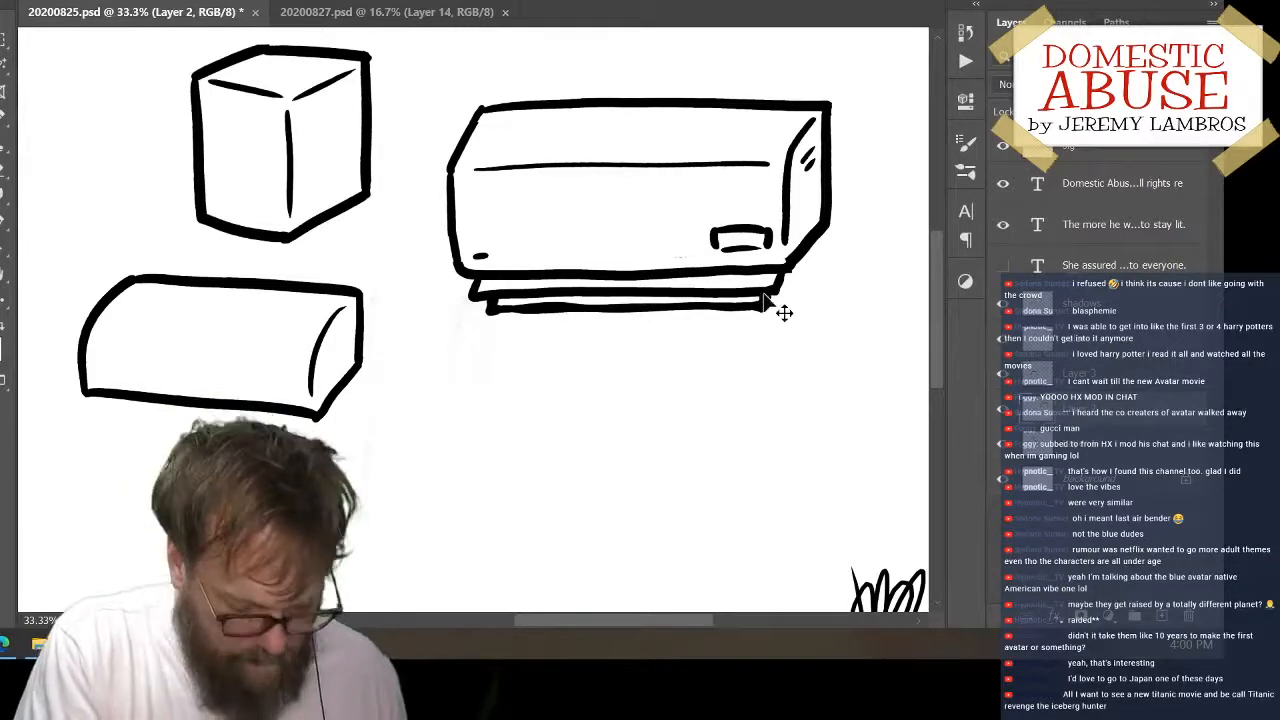
left_click_drag(530, 308, 773, 291)
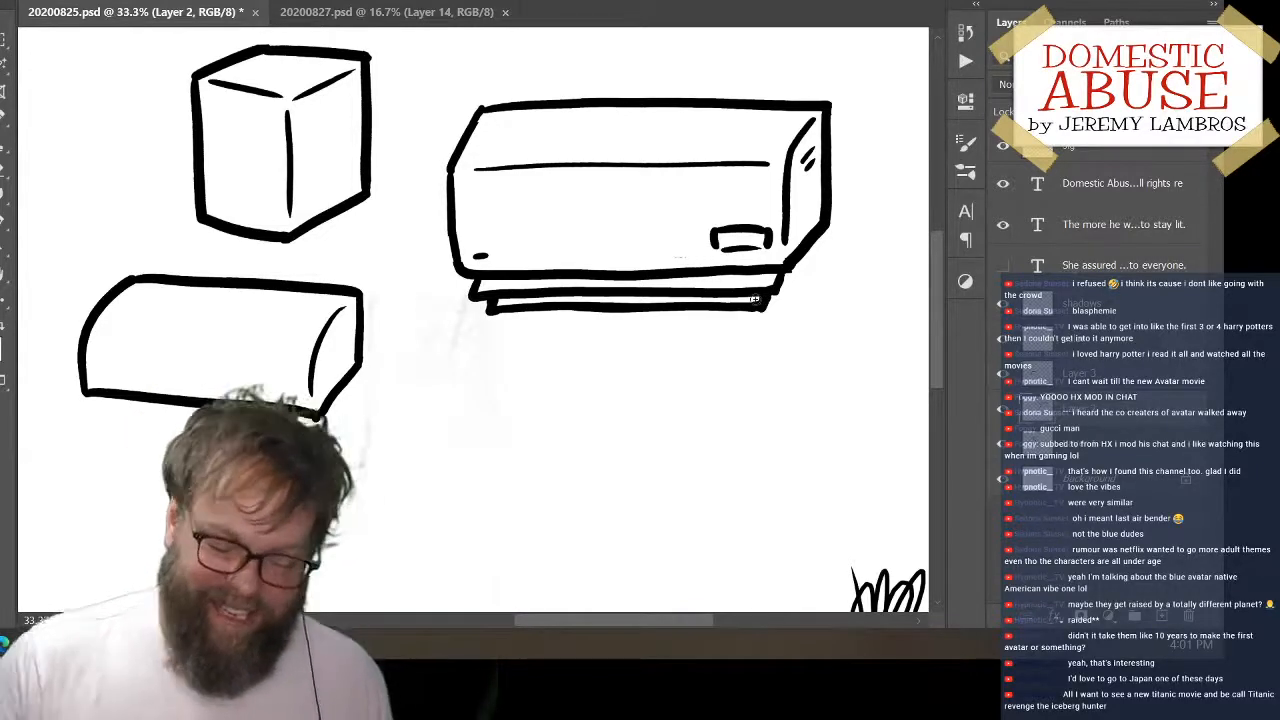
Move the long block slightly farther left, trim its upper-right corner with the Eraser and touch up the upper tier's right end
mouse_move(755, 298)
left_mouse_down()
mouse_move(820, 266)
mouse_move(760, 394)
mouse_move(829, 271)
mouse_move(796, 238)
mouse_move(800, 320)
mouse_move(785, 240)
mouse_move(800, 208)
left_mouse_up()
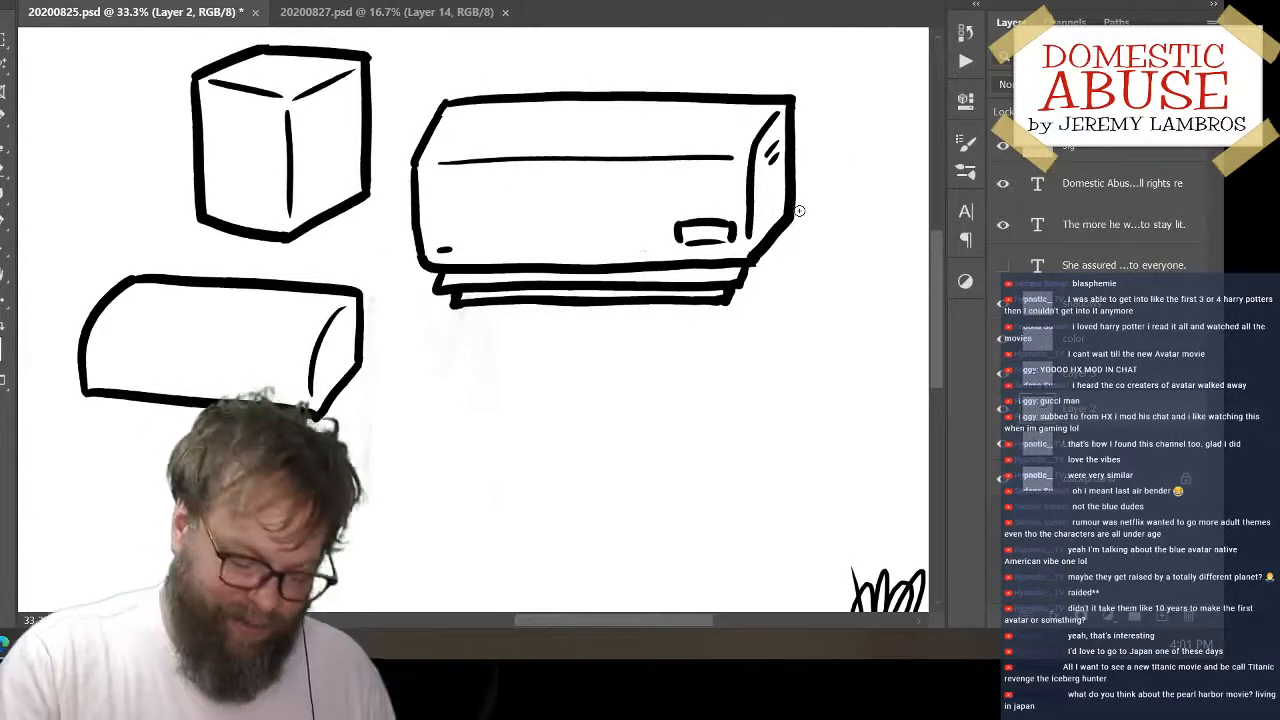
key("e")
left_click_drag(792, 85, 805, 97)
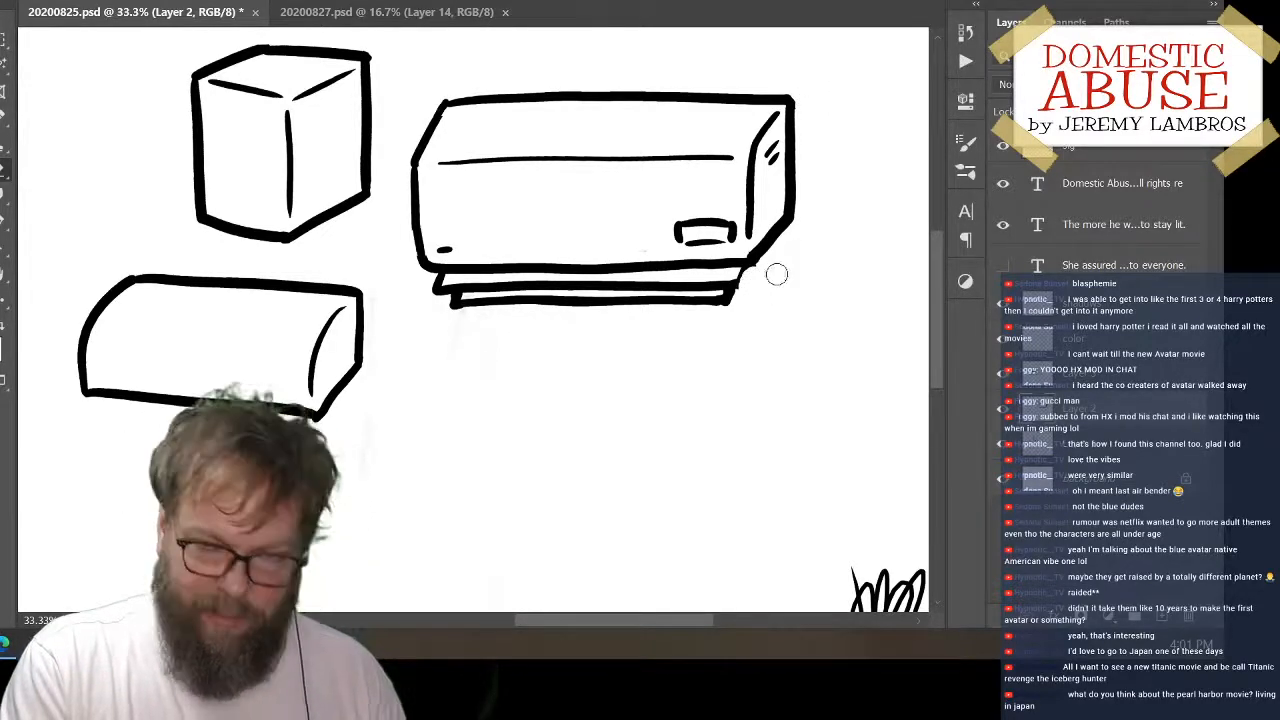
key("b")
left_click_drag(738, 284, 746, 262)
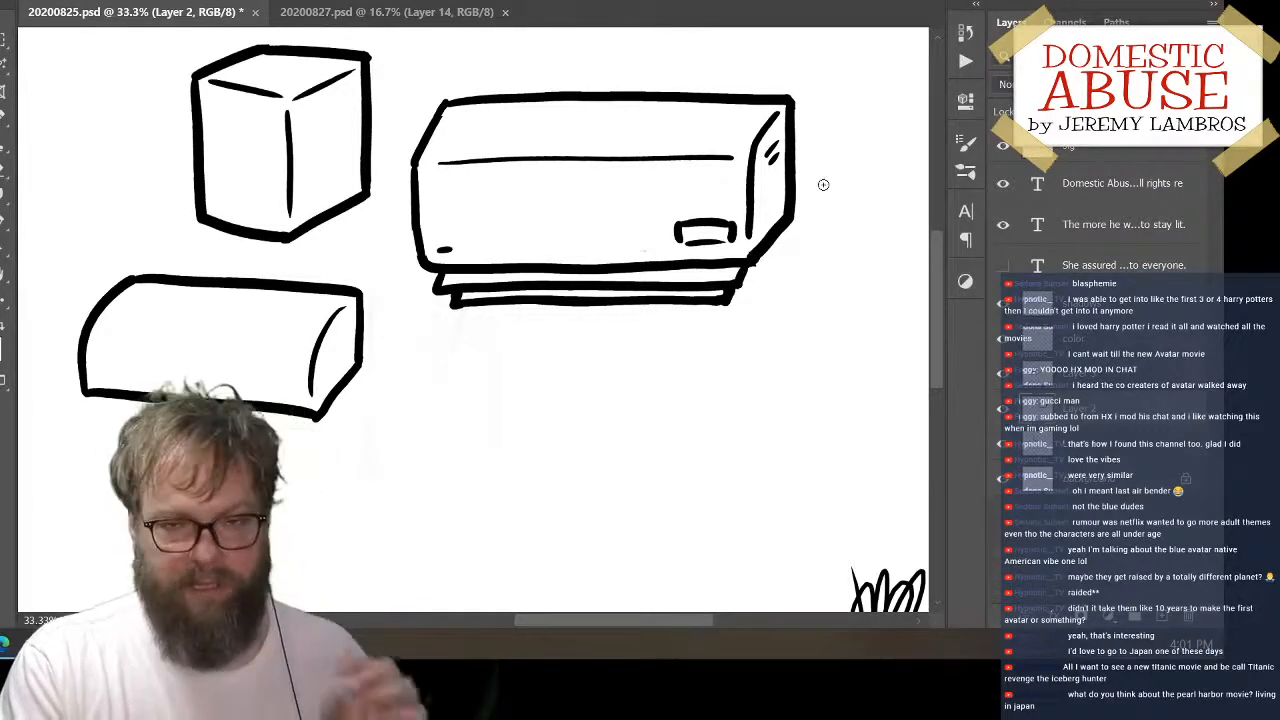
Arrange the objects with the cube at the panel's upper left, the rounded block below it and the long block beside the cube
key("v")
mouse_move(786, 257)
left_mouse_down()
mouse_move(877, 266)
mouse_move(871, 243)
mouse_move(880, 250)
left_mouse_up()
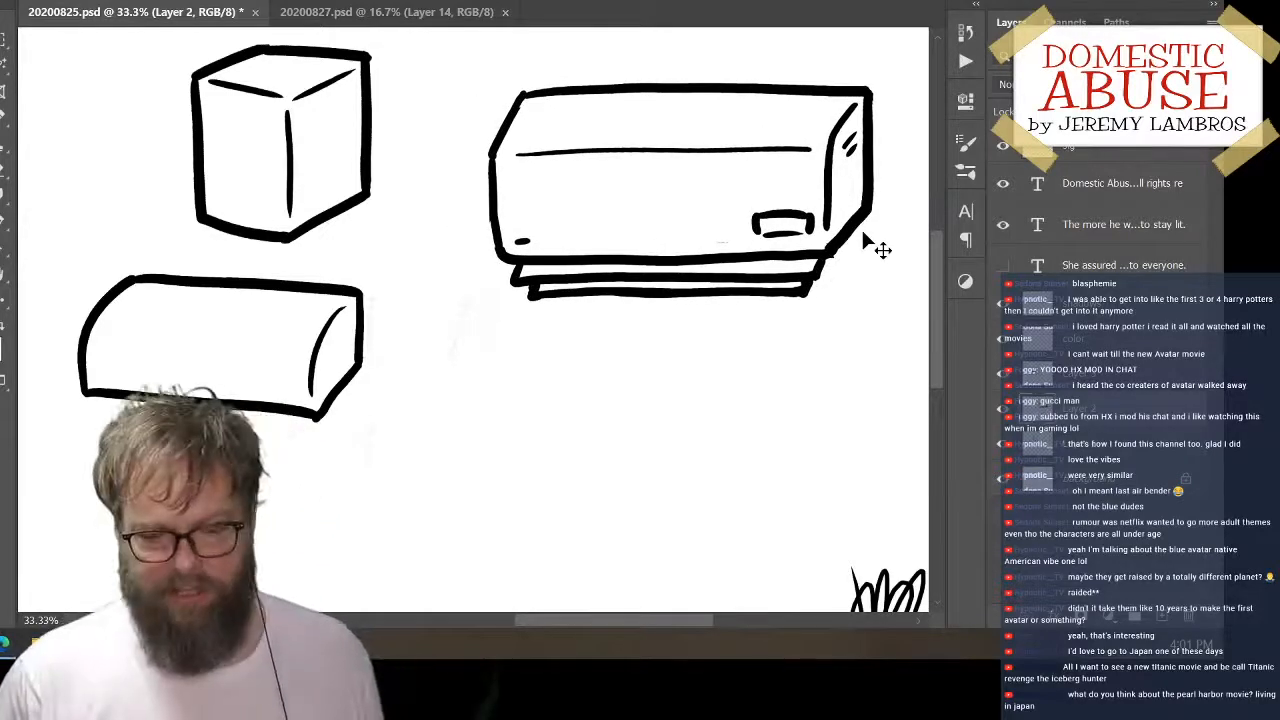
key("ctrl+minus")
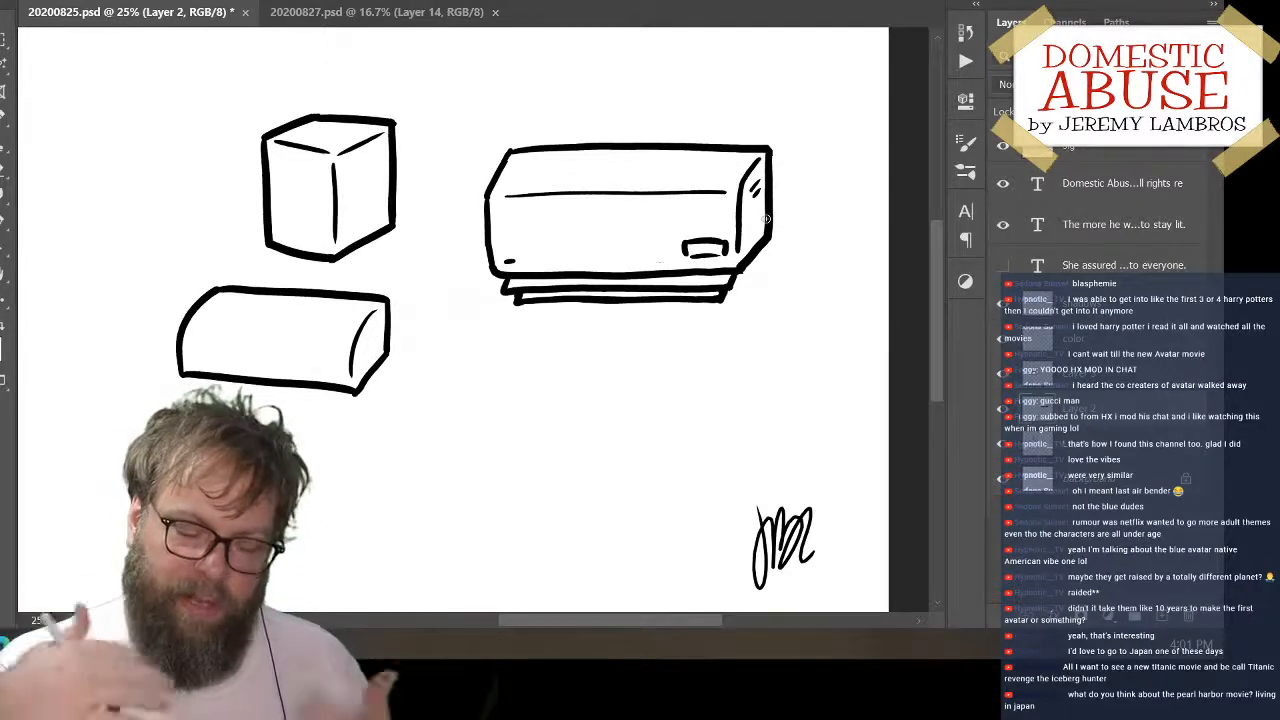
left_click_drag(400, 172, 252, 118)
mouse_move(775, 195)
left_mouse_down()
mouse_move(746, 161)
mouse_move(690, 138)
left_mouse_up()
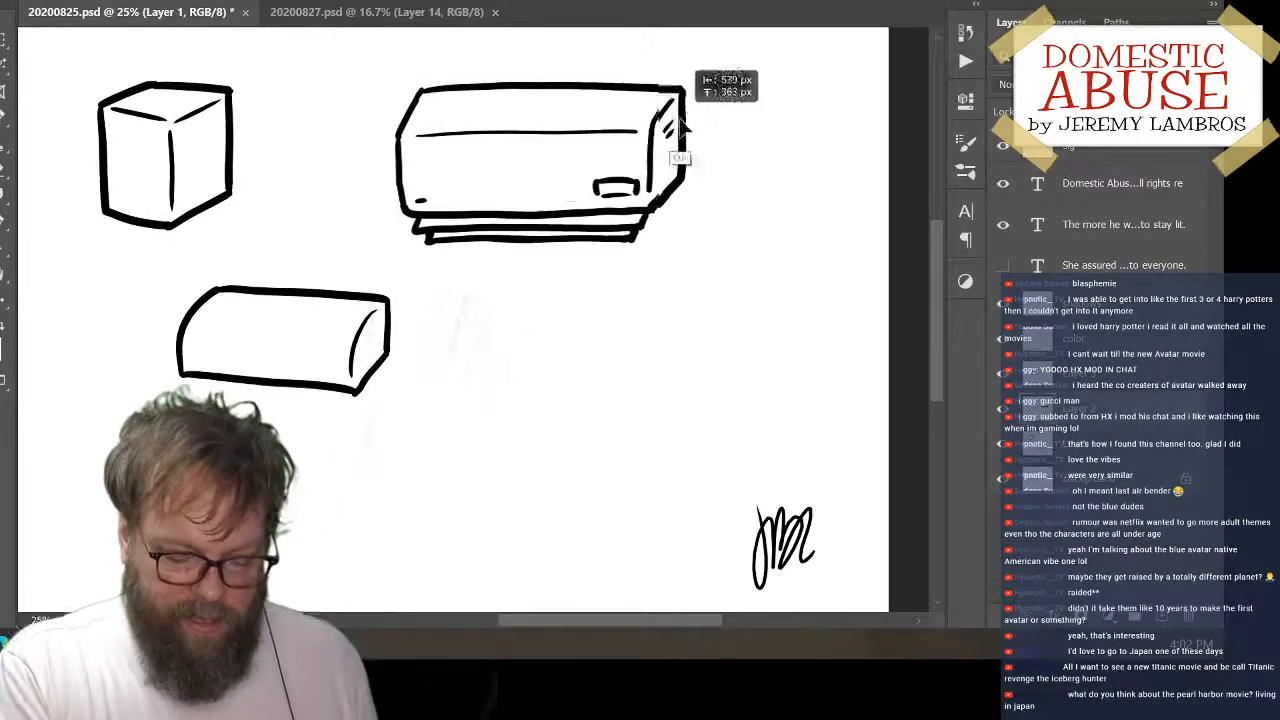
left_click_drag(390, 357, 330, 347)
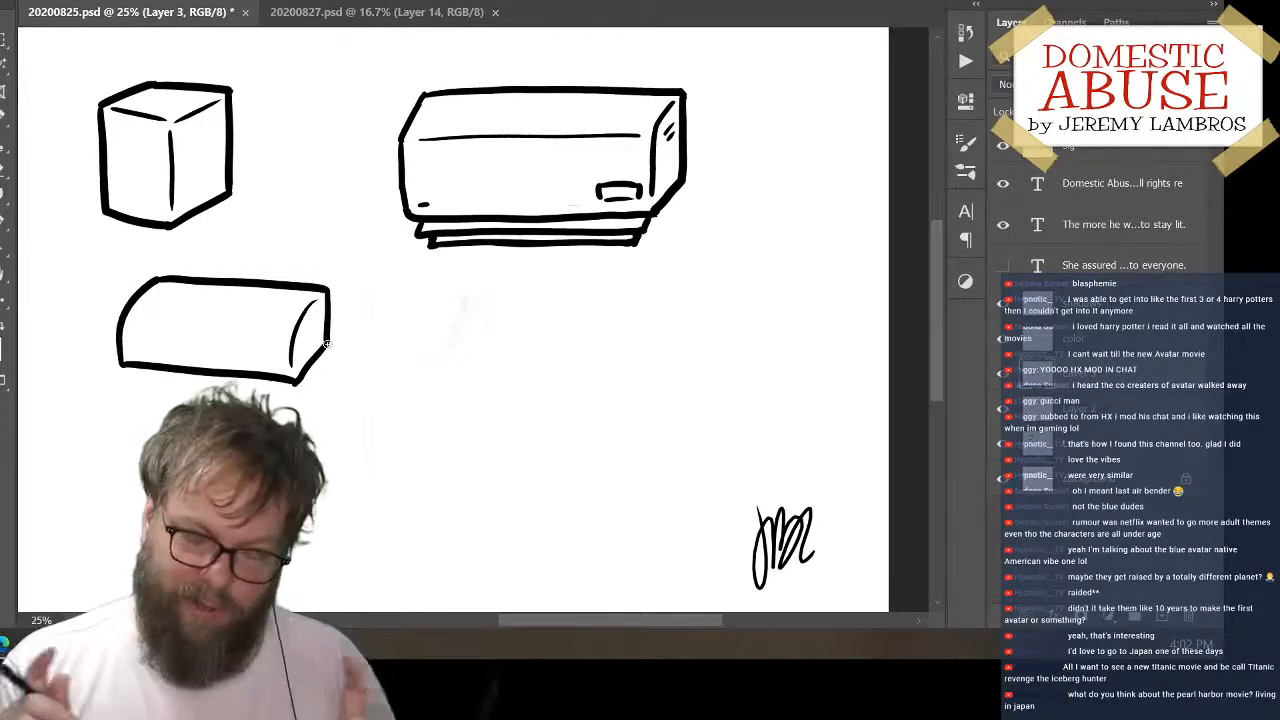
left_click(1000, 392)
left_click(1000, 392)
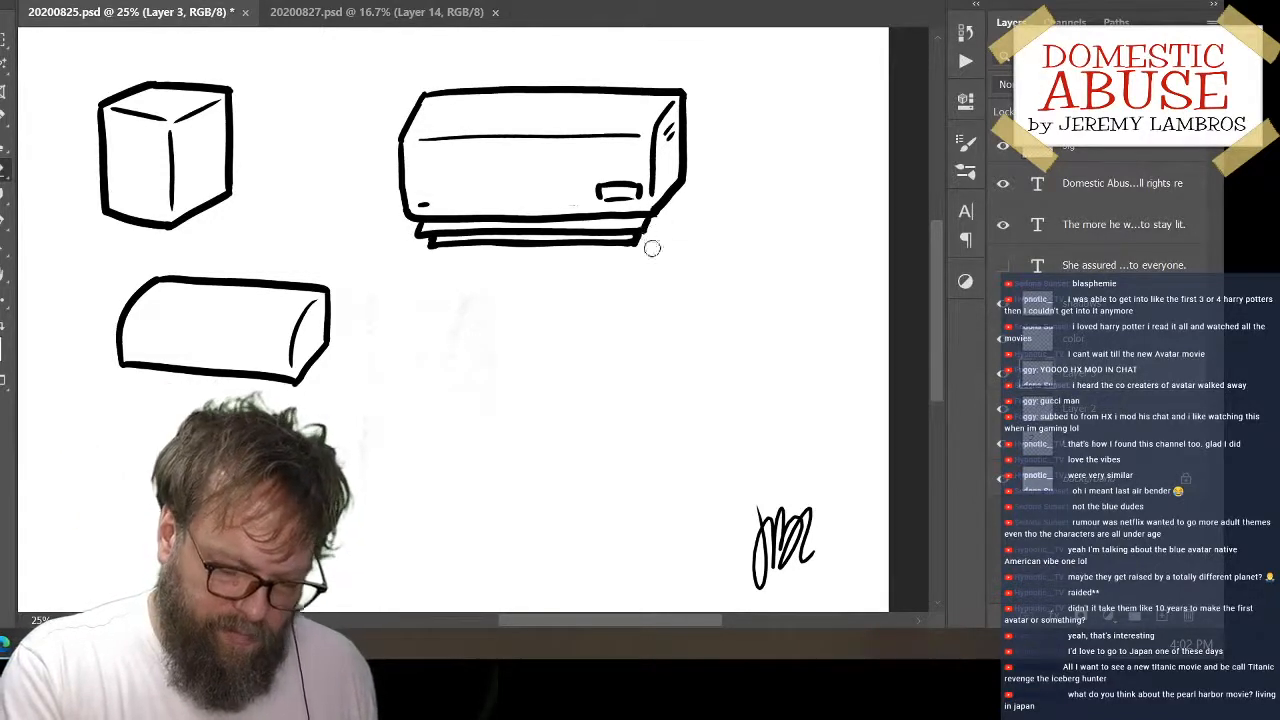
mouse_move(660, 242)
left_mouse_down()
mouse_move(668, 274)
mouse_move(657, 258)
left_mouse_up()
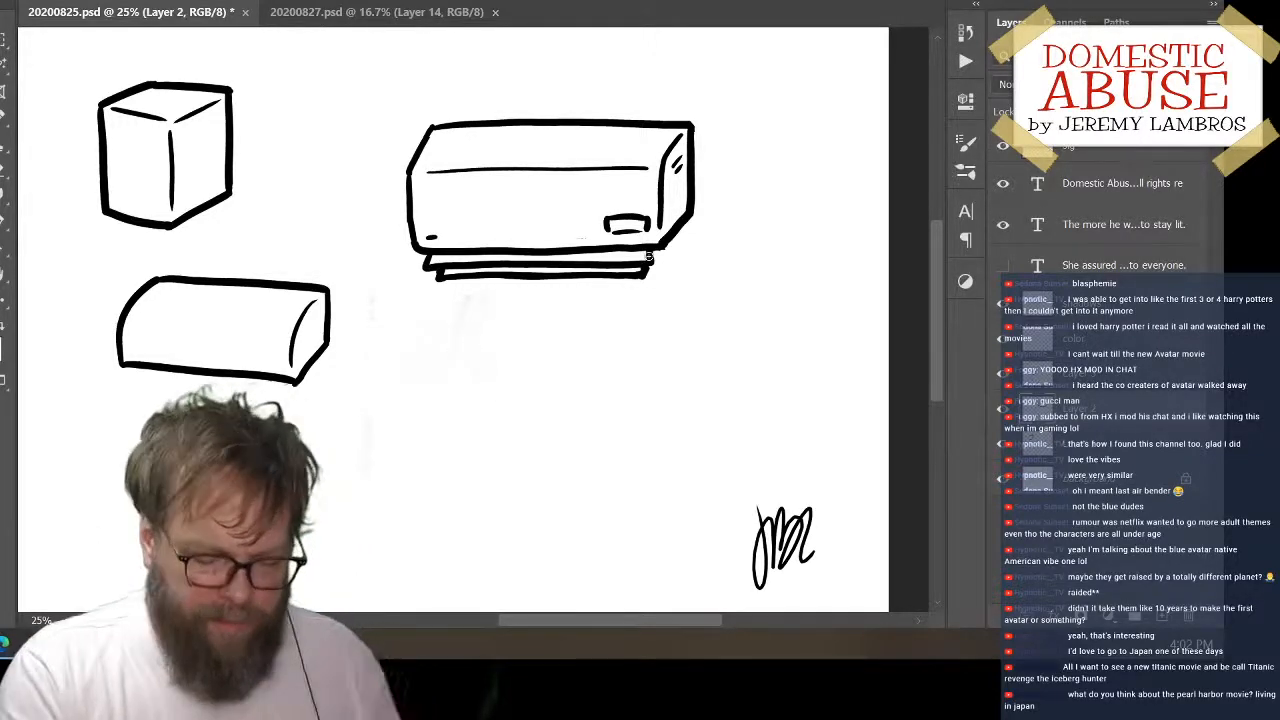
left_click_drag(690, 172, 576, 120)
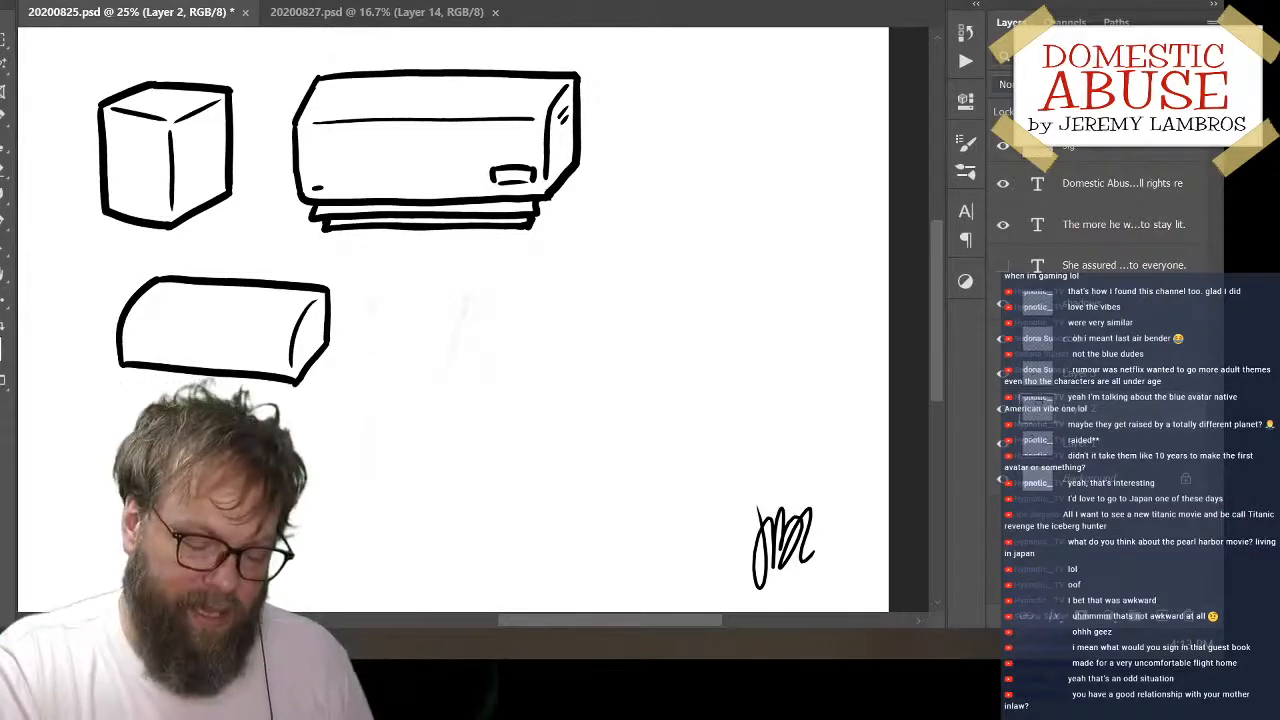
On a new layer, draw the outline of an upright box with slanted upper-left and lower-right corners in the empty area right of the long block
left_click_drag(512, 371, 597, 408)
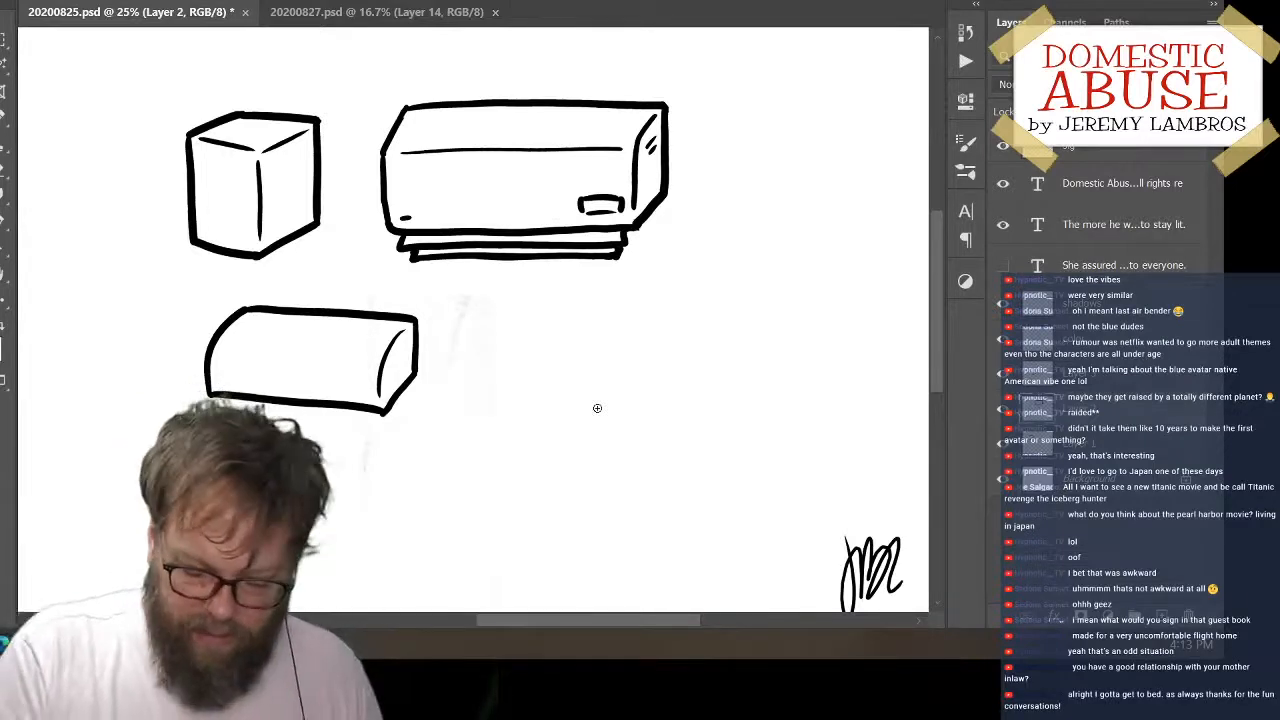
left_click(1163, 618)
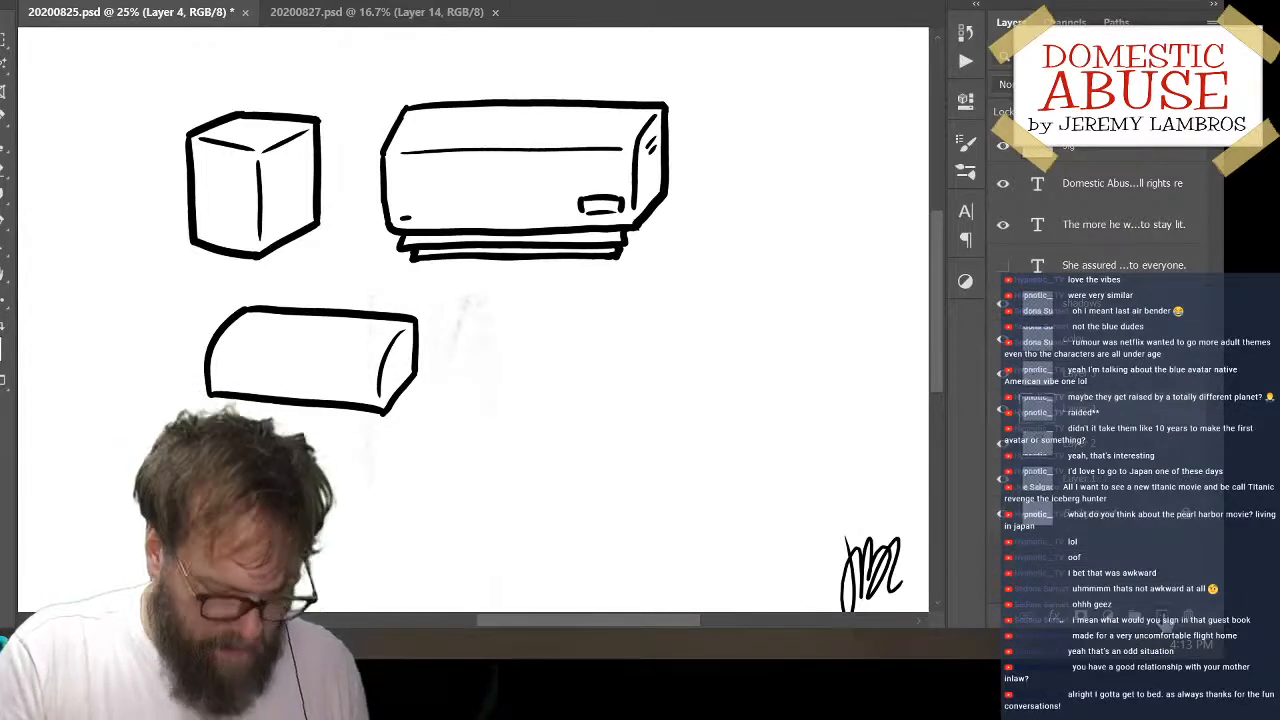
left_click_drag(686, 354, 542, 356)
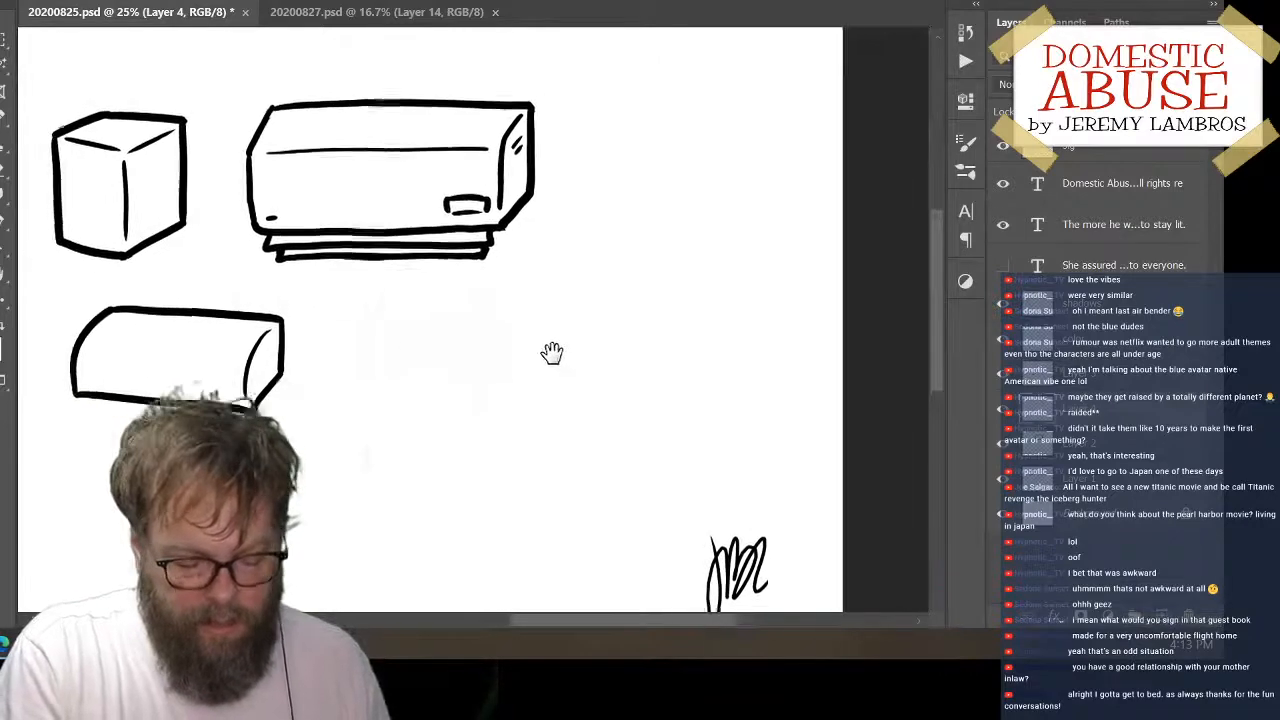
left_click(680, 181)
left_click(676, 328, "shift")
left_click(800, 325, "shift")
left_click_drag(685, 178, 710, 170)
left_click(806, 169, "shift")
left_click(808, 296, "shift")
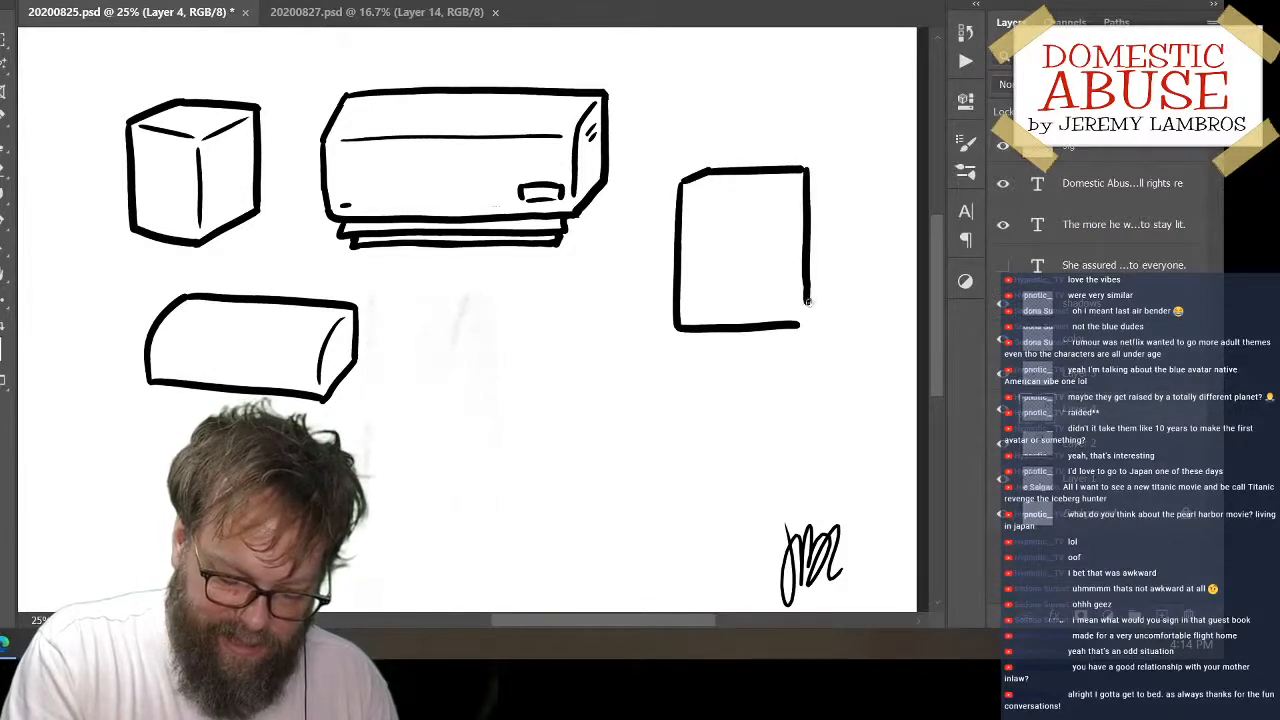
left_click_drag(800, 324, 812, 300)
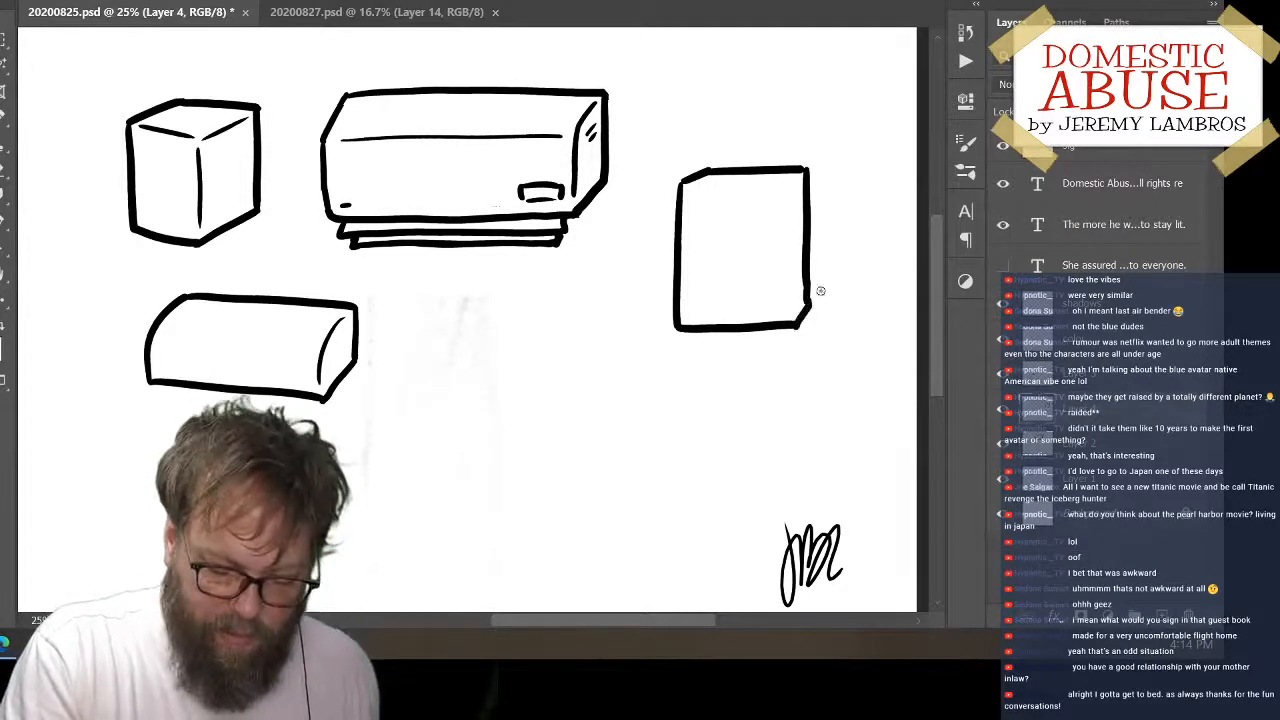
Draw the upright box's inner top, corner and side edges, and move it below the long block beside the rounded block
left_click_drag(690, 187, 795, 186)
key("ctrl+z")
mouse_move(690, 189)
left_mouse_down()
mouse_move(814, 180)
mouse_move(790, 323)
mouse_move(787, 231)
mouse_move(790, 316)
left_mouse_up()
key("ctrl+z")
left_click_drag(784, 190, 790, 325)
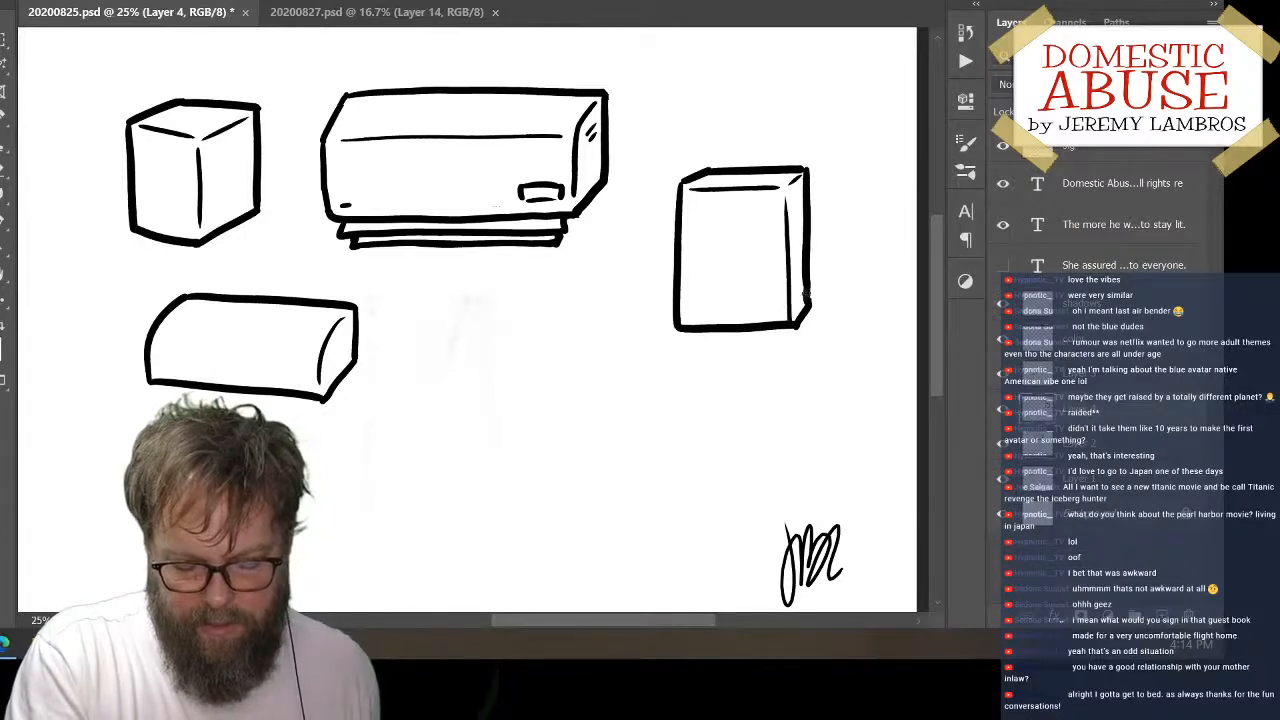
key("ctrl+z")
left_click_drag(786, 188, 792, 322)
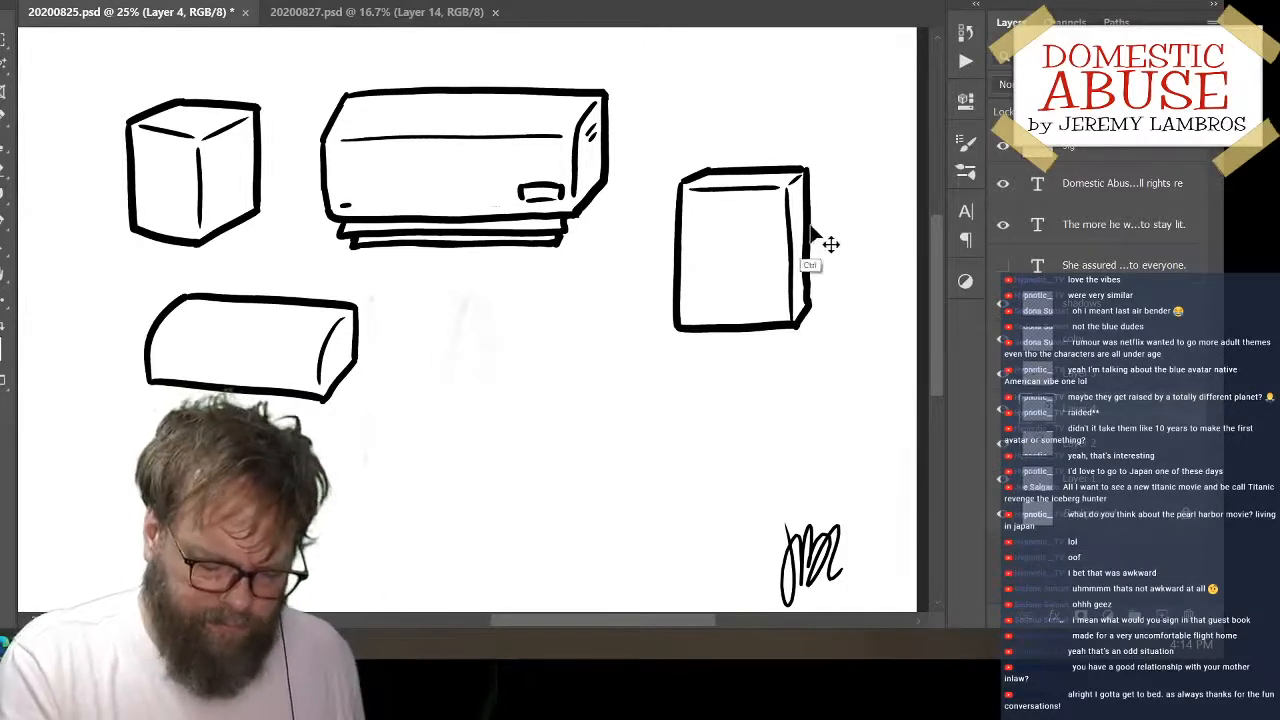
left_click_drag(802, 328, 527, 450)
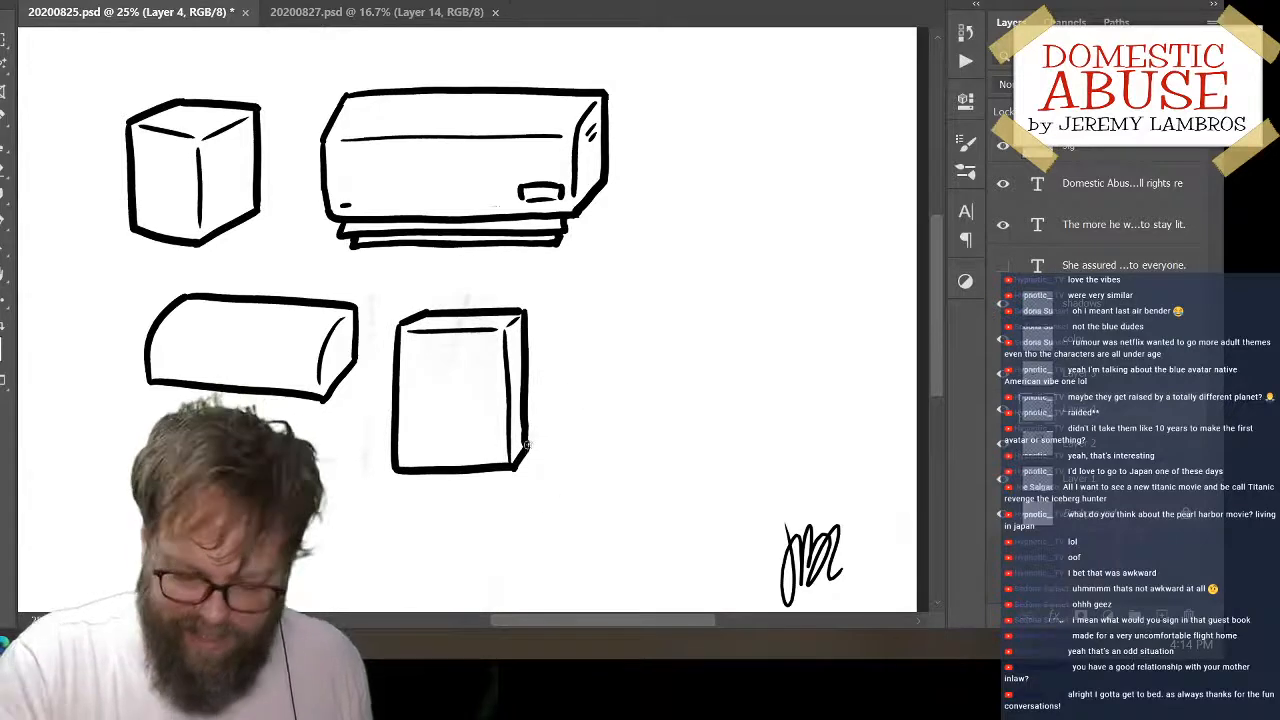
On a new layer, draw the straight left and bottom edges of a second upright box to the right of the long block
left_click(1163, 618)
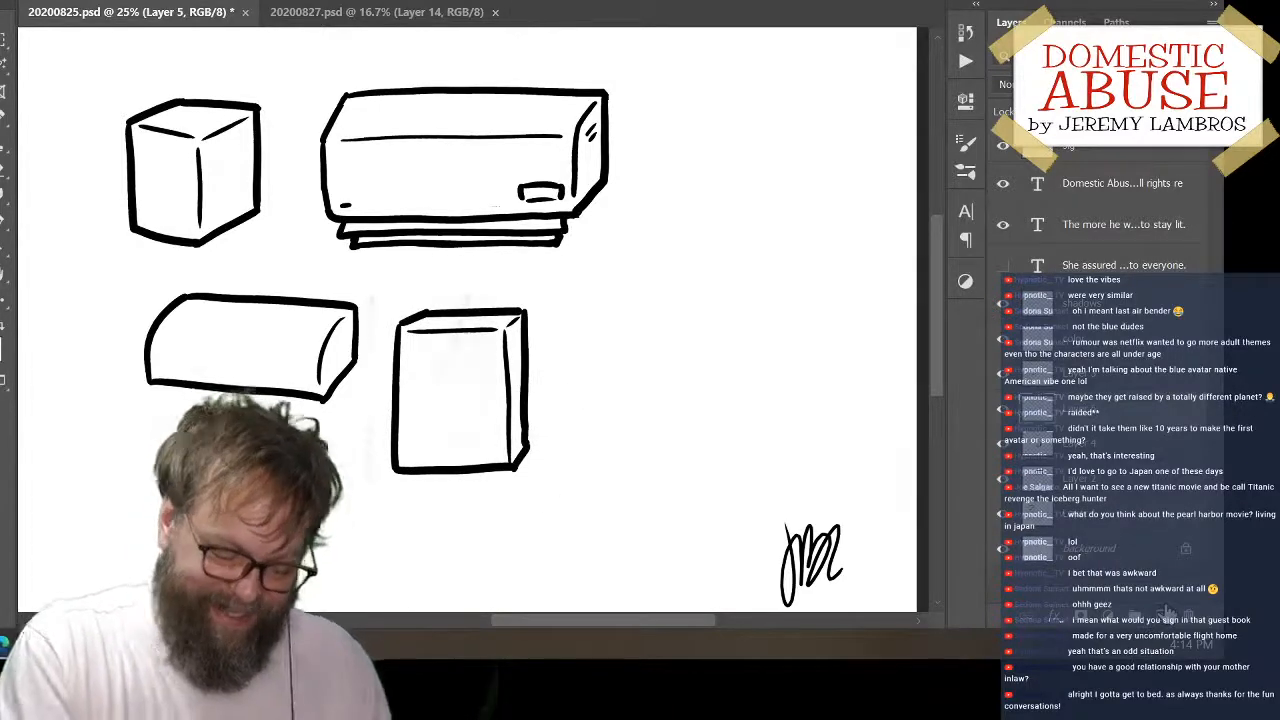
mouse_move(670, 205)
left_mouse_down()
mouse_move(768, 197)
mouse_move(790, 210)
left_mouse_up()
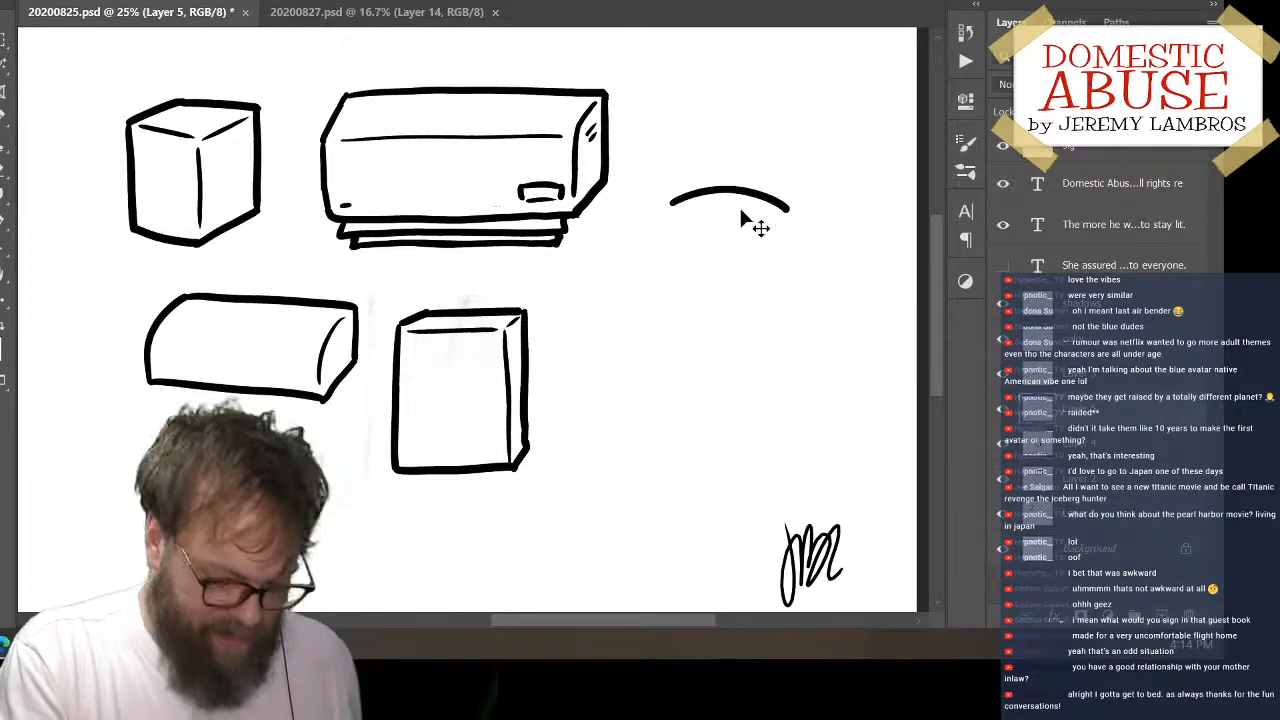
key("ctrl+z")
left_click_drag(670, 207, 670, 340)
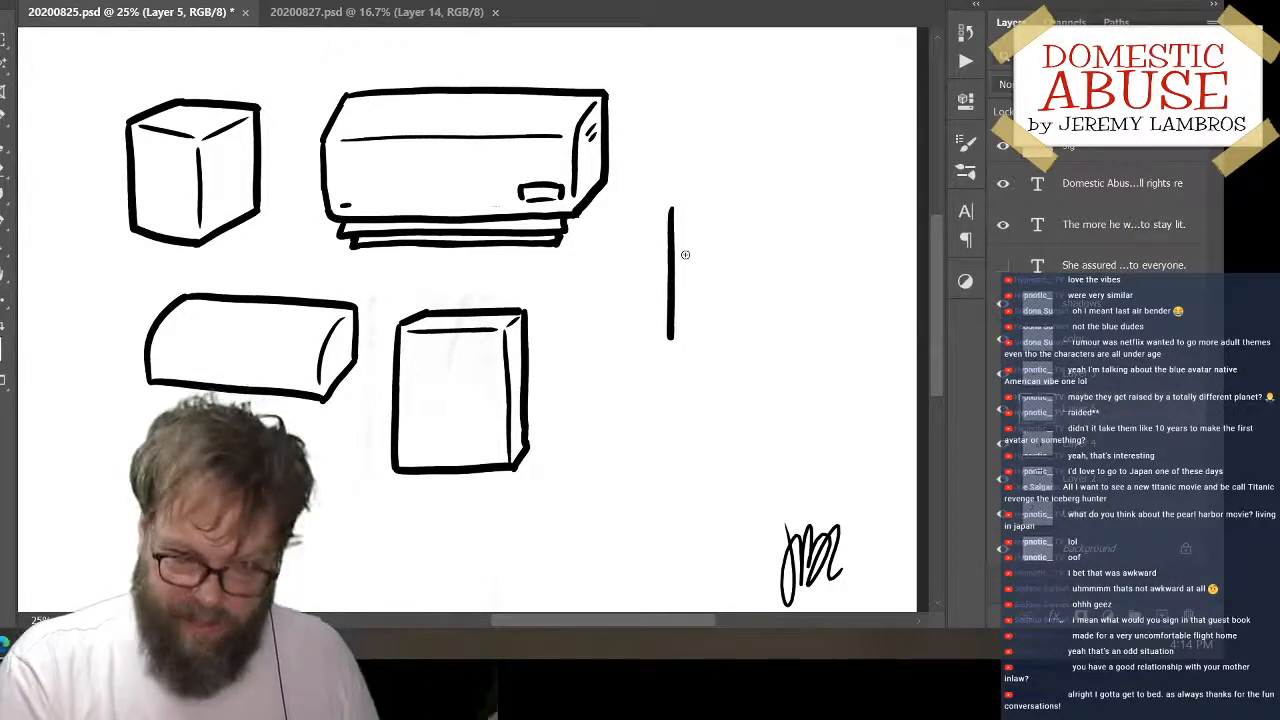
left_click_drag(668, 340, 765, 333)
key("ctrl+z")
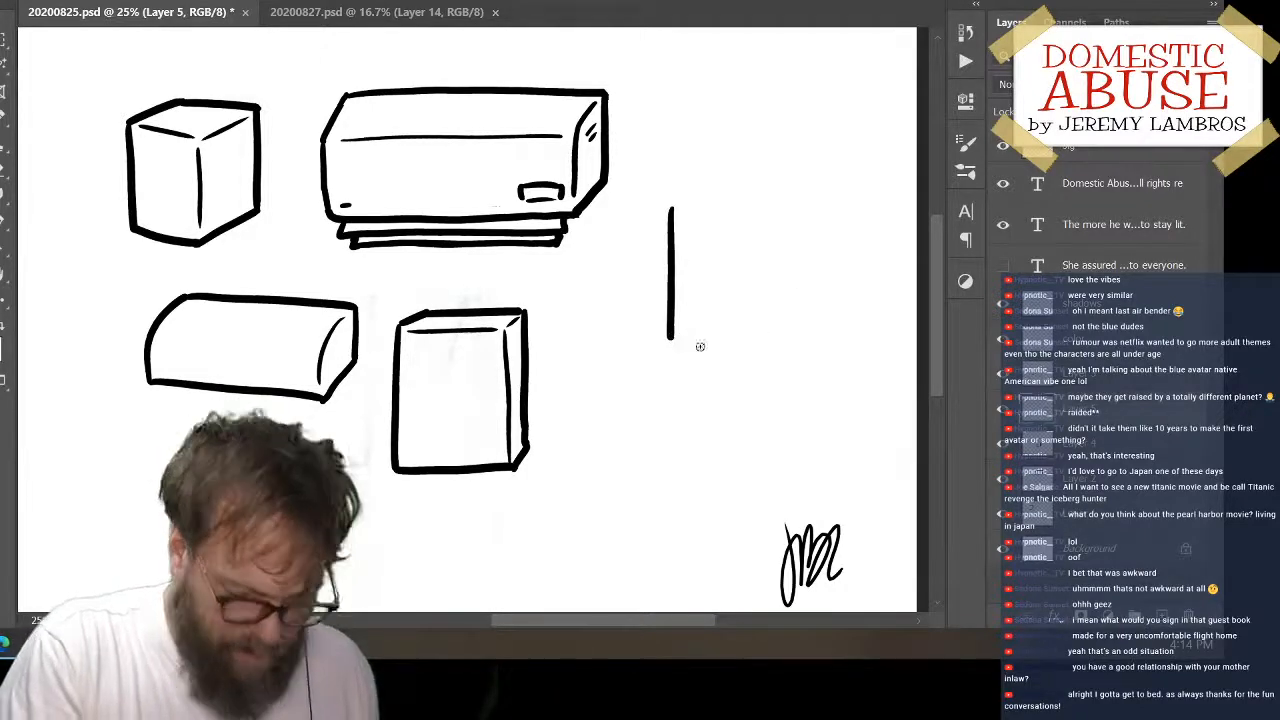
left_click_drag(668, 340, 786, 341)
key("ctrl+z")
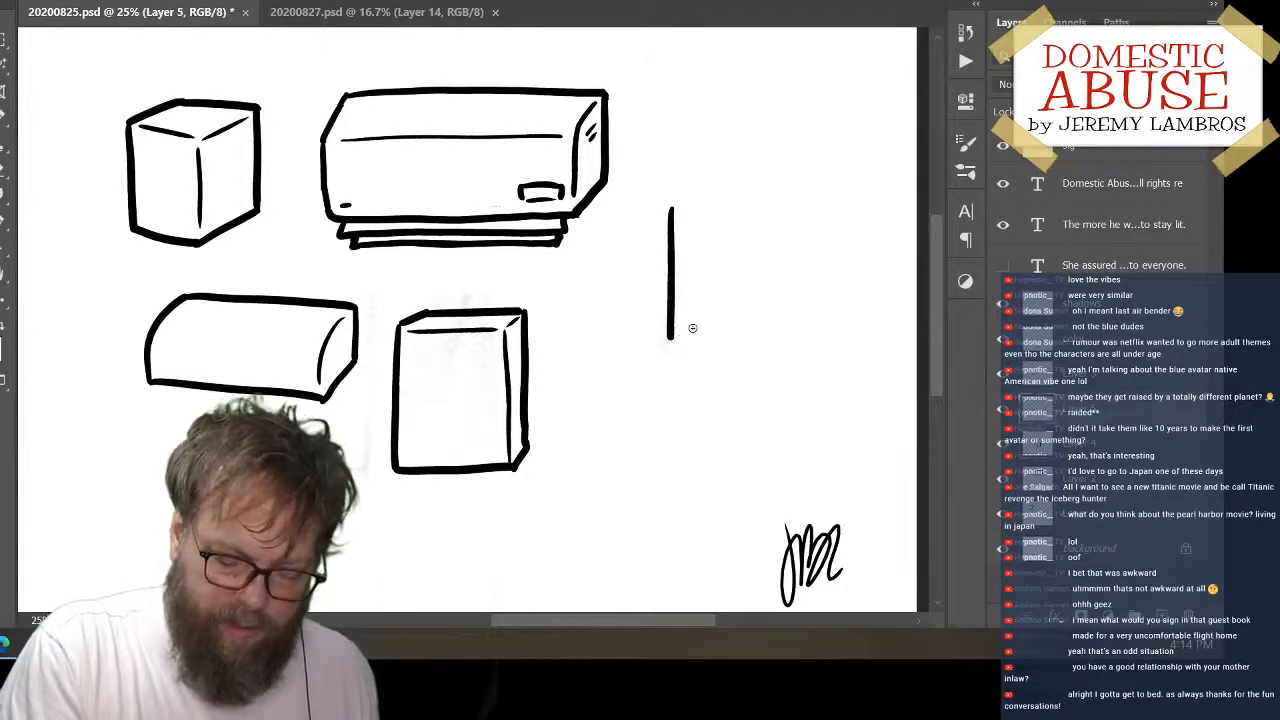
left_click_drag(668, 338, 786, 337)
Complete the second upright box's outline with a slanted upper-left corner, a top edge, a right edge and a slanted lower-right corner
left_click_drag(671, 208, 786, 198)
key("ctrl+z")
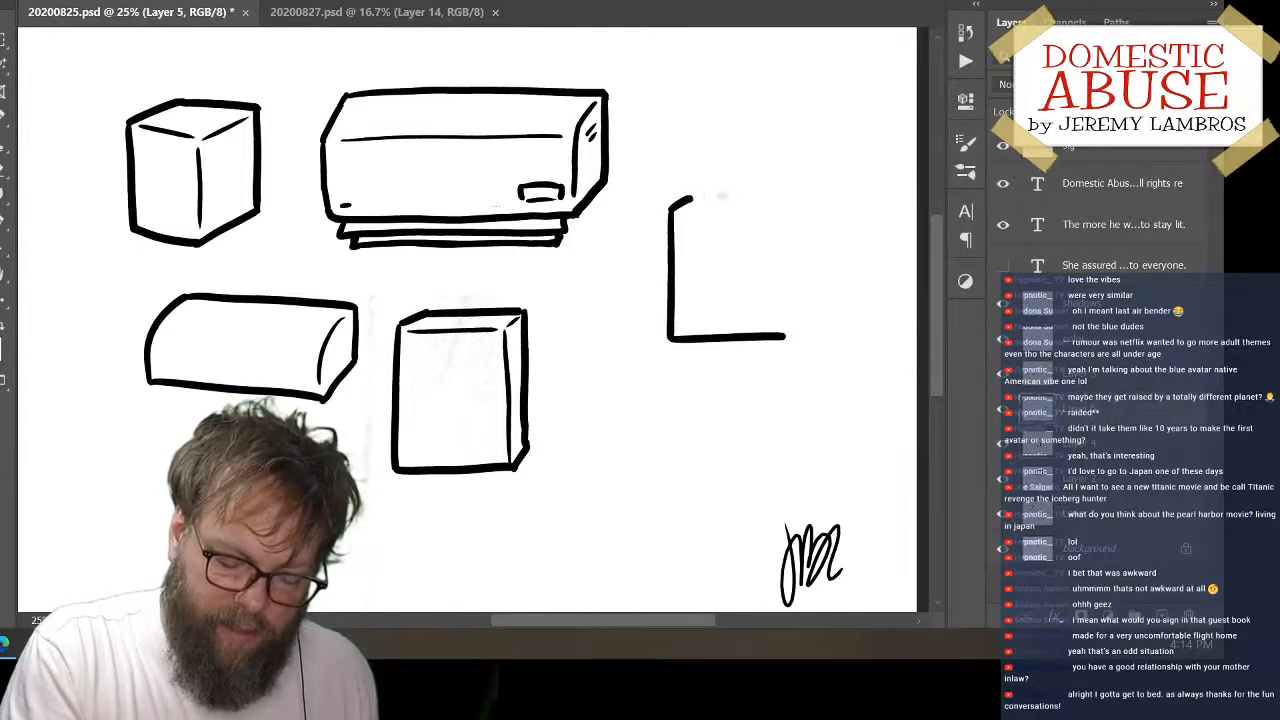
left_click_drag(688, 197, 806, 197)
key("ctrl+z")
mouse_move(688, 197)
left_mouse_down()
mouse_move(787, 198)
mouse_move(793, 302)
left_mouse_up()
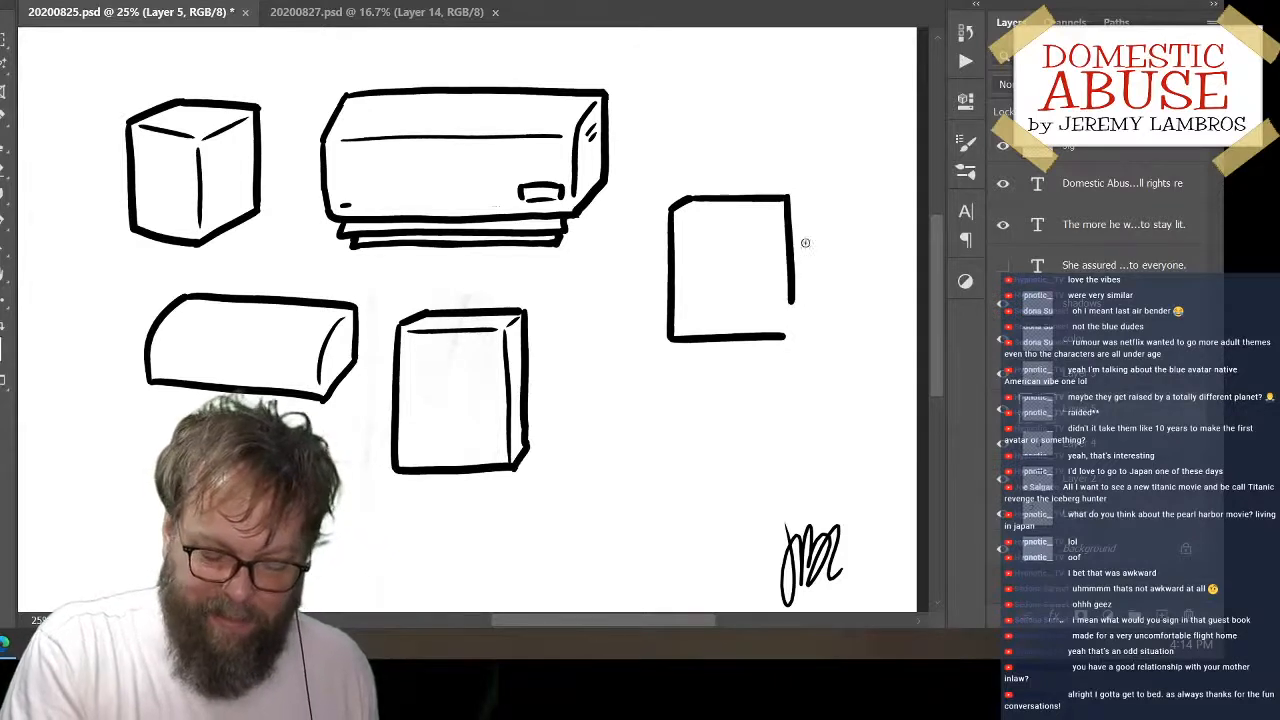
key("ctrl+z")
left_click_drag(789, 198, 791, 297)
key("ctrl+z")
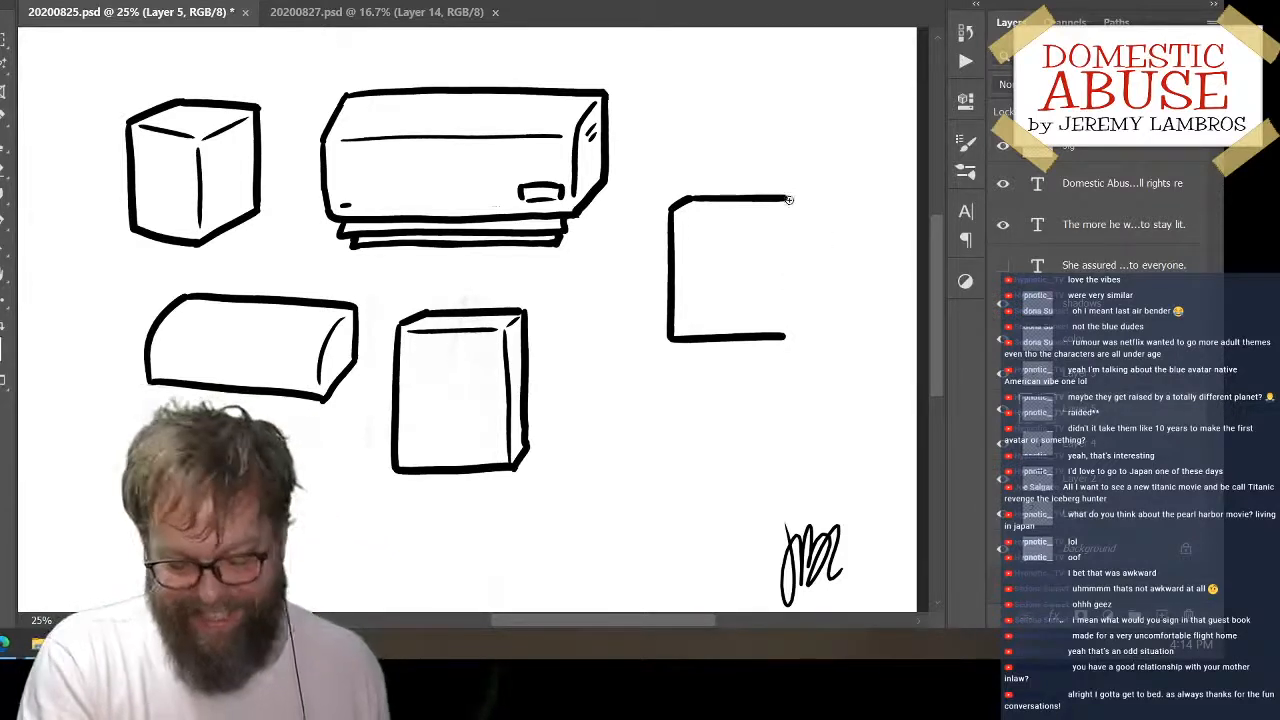
left_click_drag(788, 198, 791, 298)
key("ctrl+z")
left_click_drag(788, 198, 782, 335)
key("ctrl+z")
Draw a thin horizontal line just below the second upright box's top edge to mark its front face
left_click_drag(678, 218, 786, 218)
key("ctrl+z")
left_click_drag(677, 211, 786, 207)
key("ctrl+z")
left_click_drag(677, 213, 786, 207)
key("ctrl+z")
left_click_drag(685, 213, 782, 213)
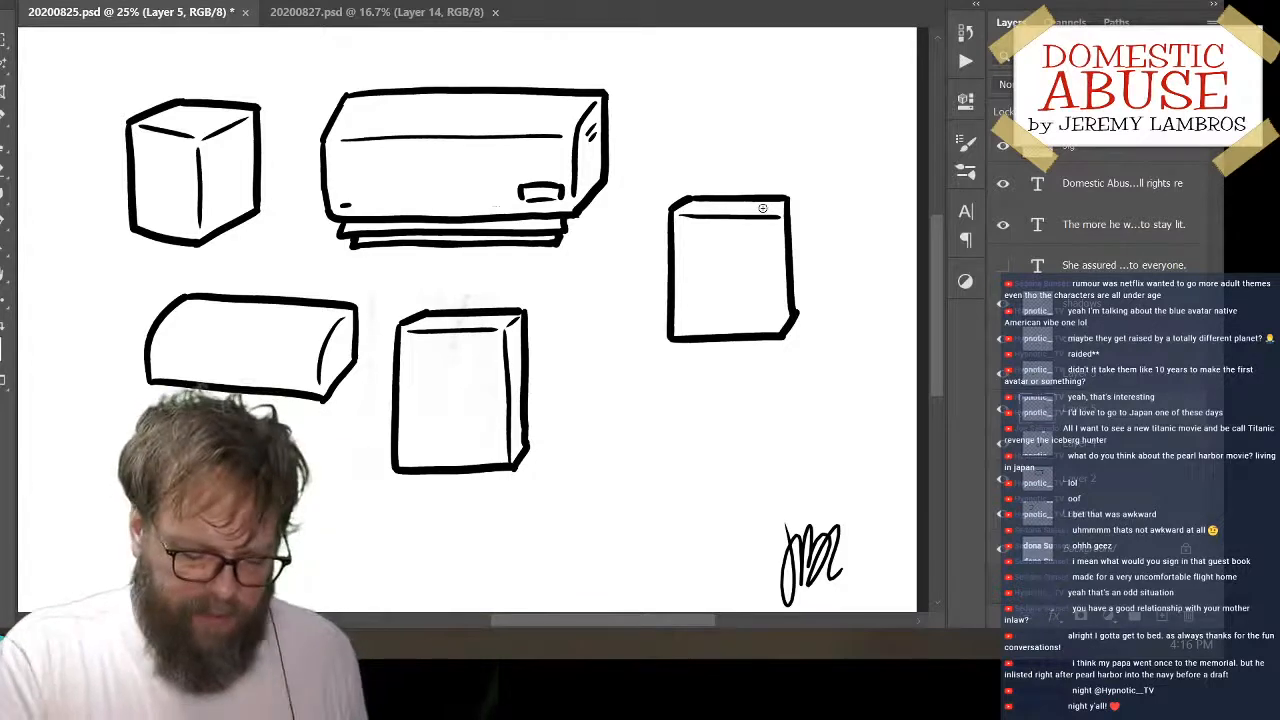
Move the second upright box up beside the long block's right end and add a new layer
mouse_move(806, 291)
left_mouse_down()
mouse_move(801, 172)
mouse_move(788, 165)
left_mouse_up()
left_click(1166, 616)
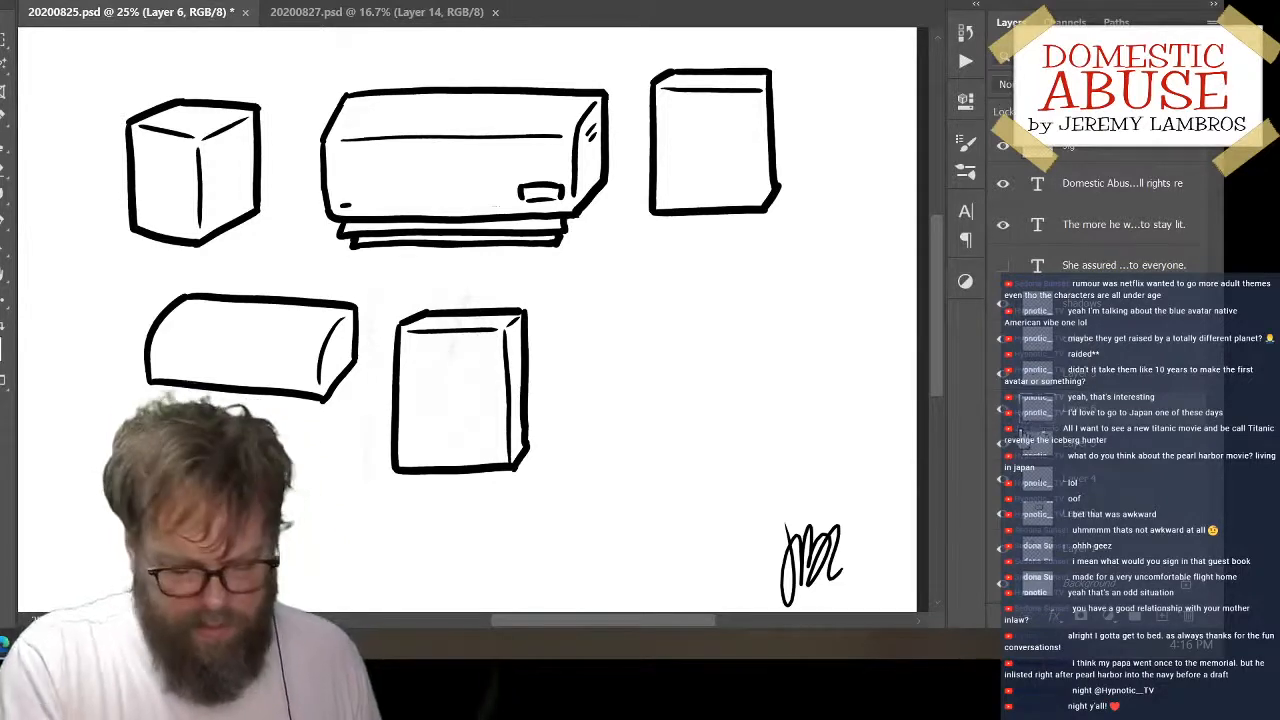
Draw the left edge with a rounded upper corner and the straight bottom edge of a low box right of the lower upright box
mouse_move(628, 400)
left_mouse_down()
mouse_move(634, 372)
mouse_move(752, 338)
left_mouse_up()
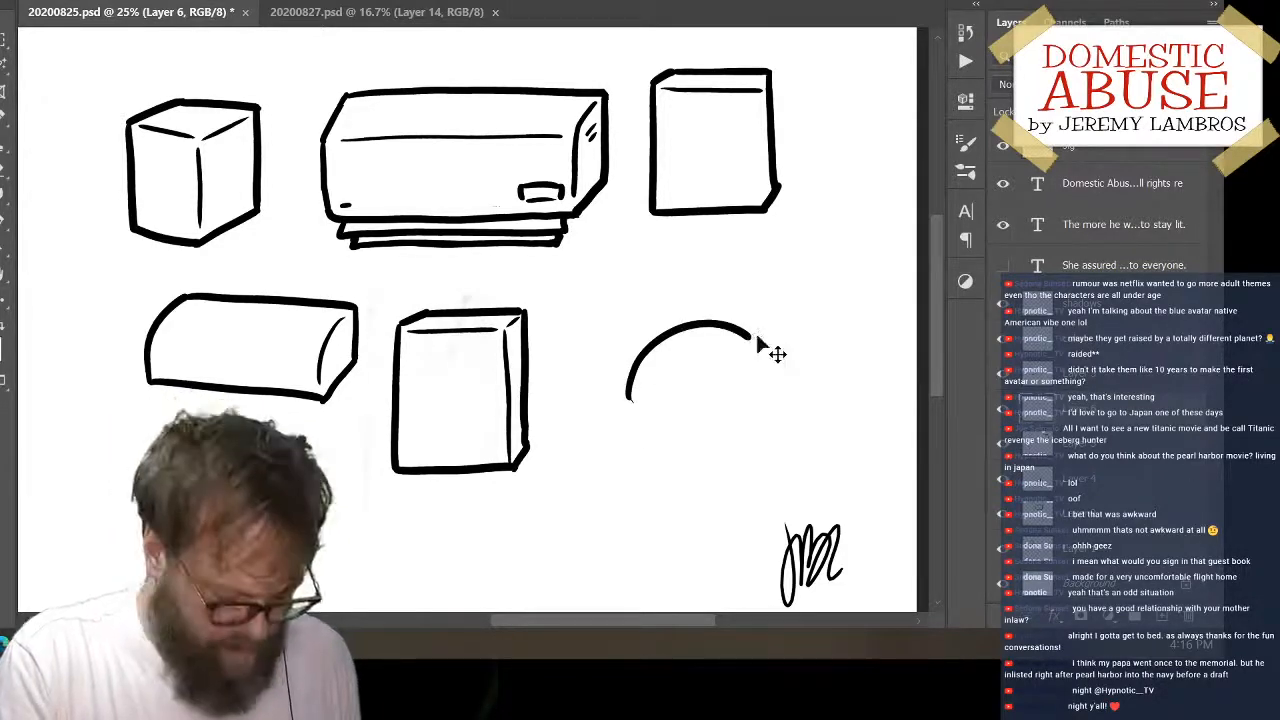
key("ctrl+z")
mouse_move(640, 400)
left_mouse_down()
mouse_move(642, 342)
mouse_move(636, 411)
left_mouse_up()
key("ctrl+z")
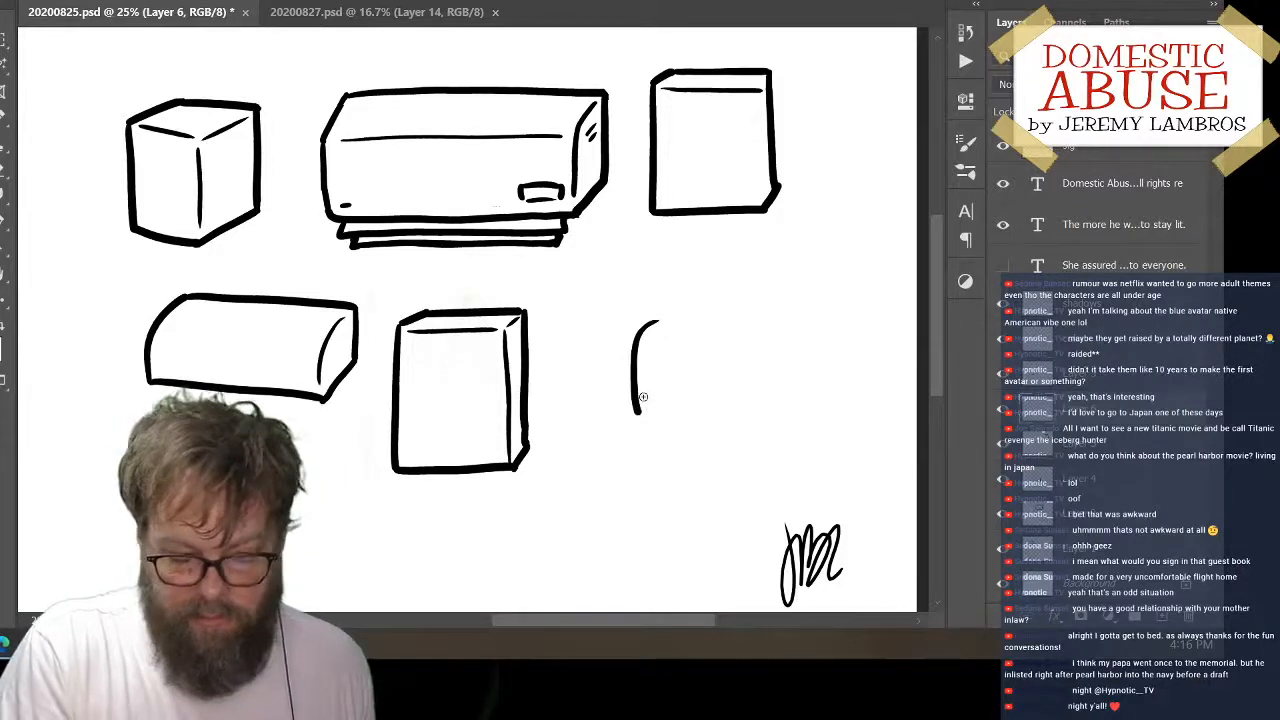
left_click(855, 409, "shift")
Complete the low box's outline with a straight top edge, a right edge and a slanted lower-right corner
left_click(658, 322)
left_click(872, 318, "shift")
key("ctrl+z")
mouse_move(658, 322)
left_mouse_down()
mouse_move(848, 321)
mouse_move(837, 322)
mouse_move(840, 390)
left_mouse_up()
key("ctrl+z")
left_click_drag(838, 321, 837, 382)
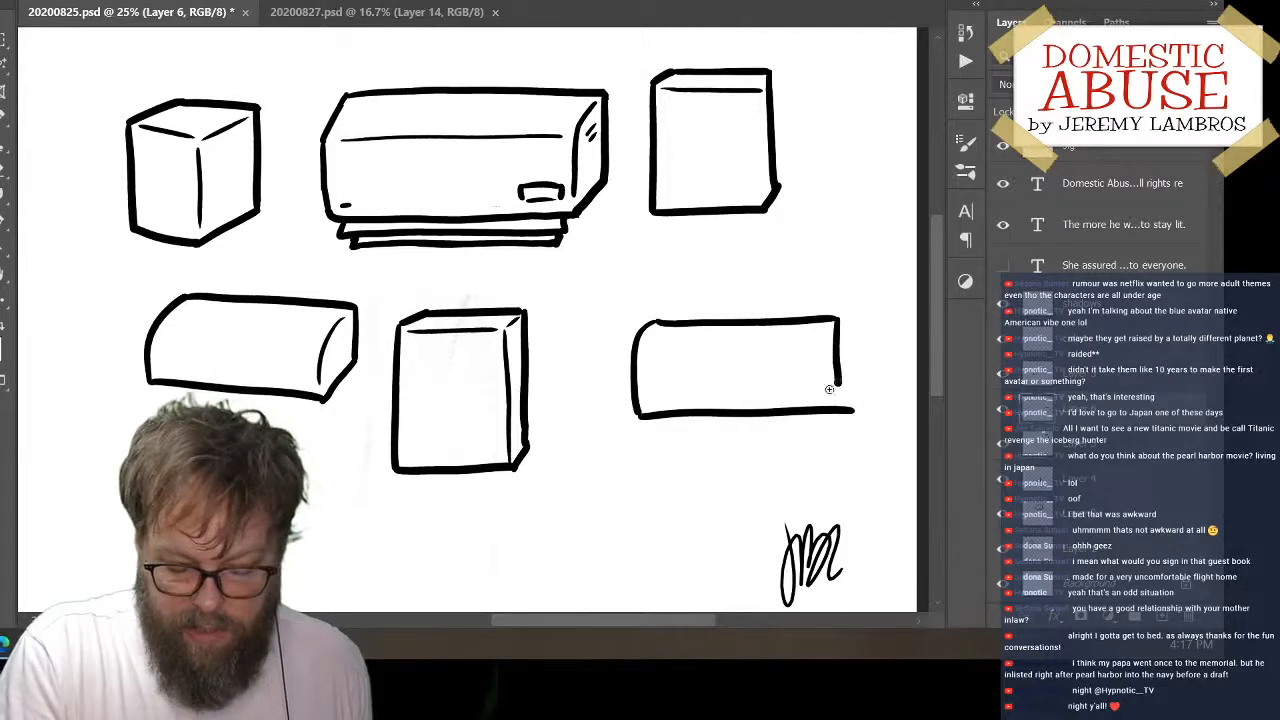
key("ctrl+z")
left_click_drag(838, 318, 824, 411)
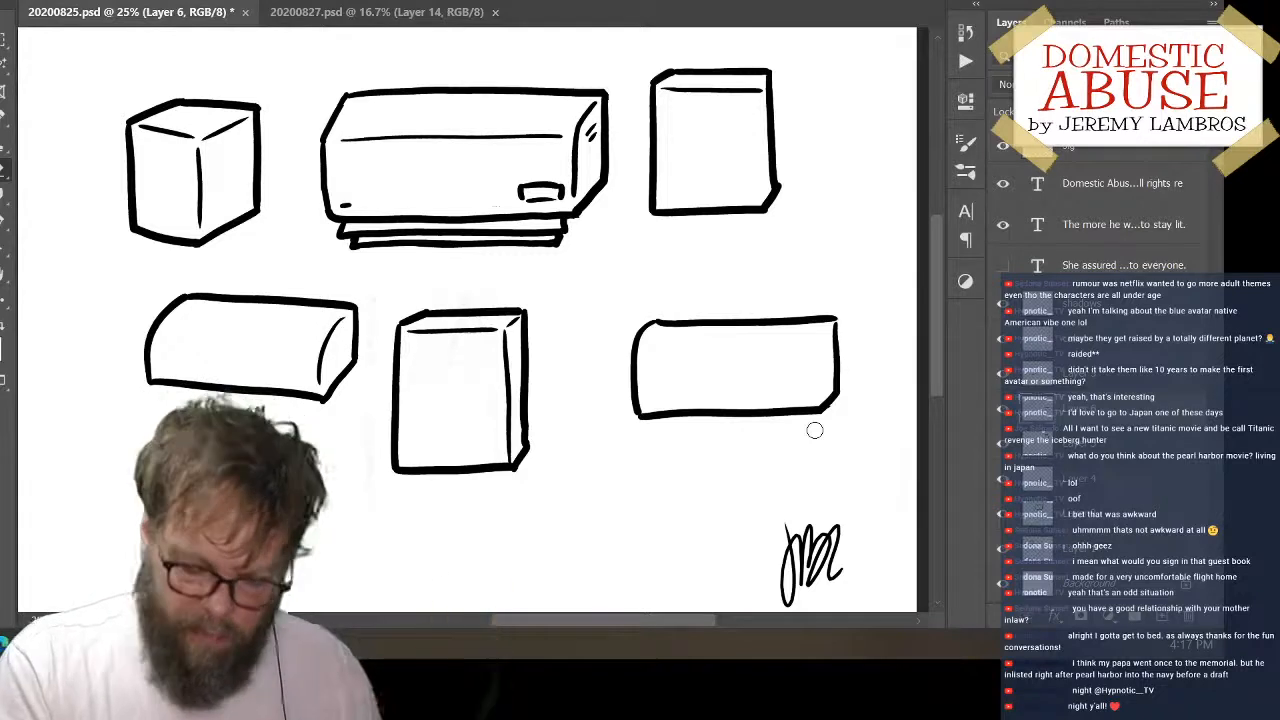
Draw a curved inner line marking the low box's right end face, and move the box slightly up and right
left_click_drag(822, 326, 811, 406)
key("ctrl+z")
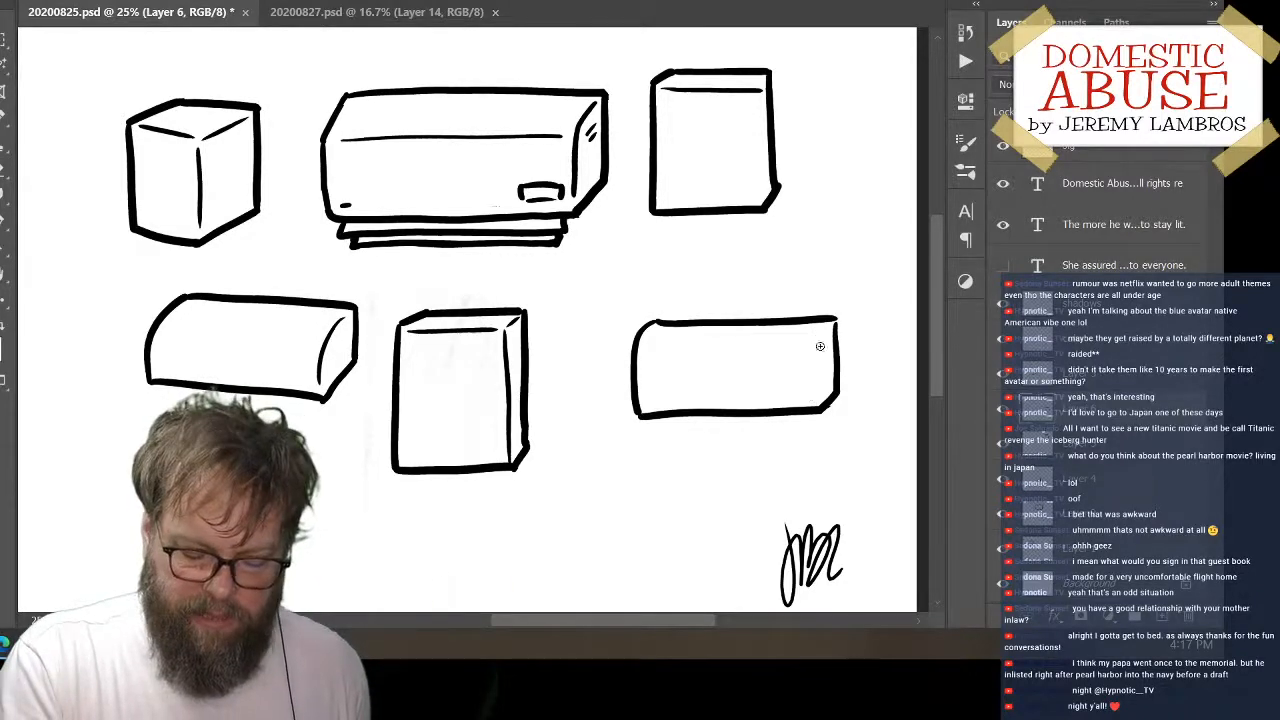
left_click_drag(828, 328, 821, 401)
key("ctrl+z")
mouse_move(828, 328)
left_mouse_down()
mouse_move(810, 372)
mouse_move(816, 406)
left_mouse_up()
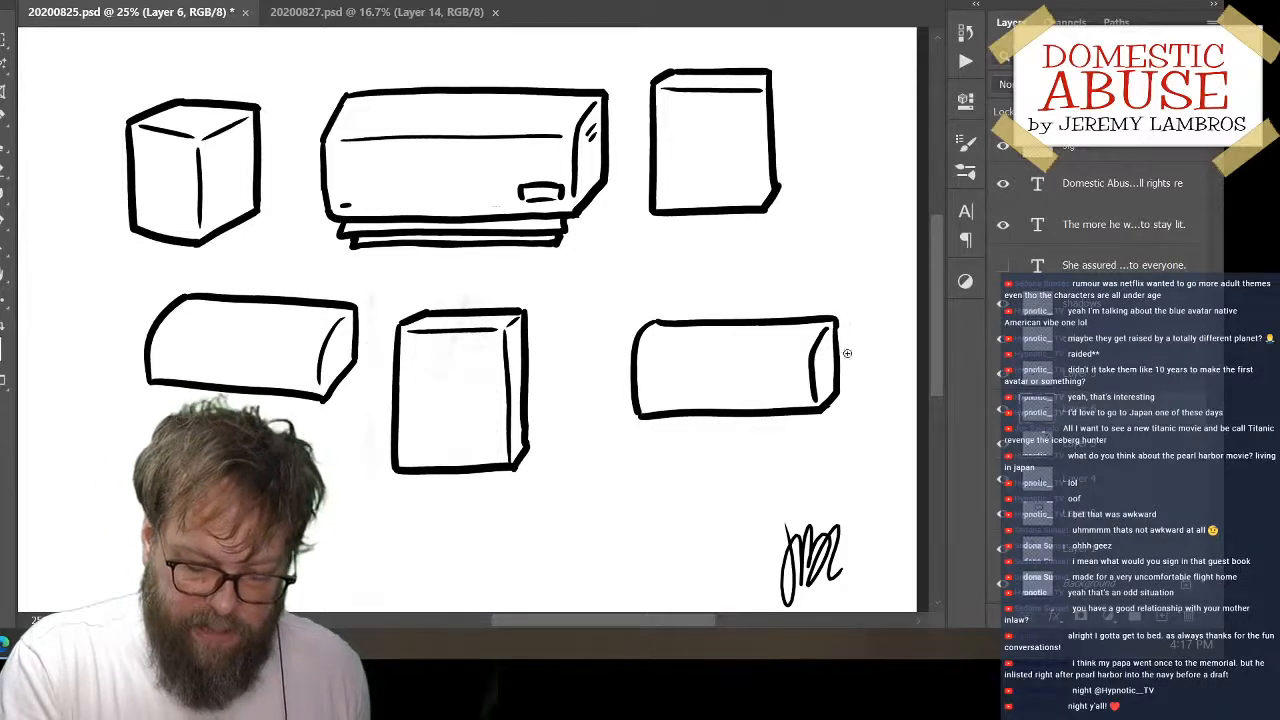
left_click_drag(826, 411, 851, 381)
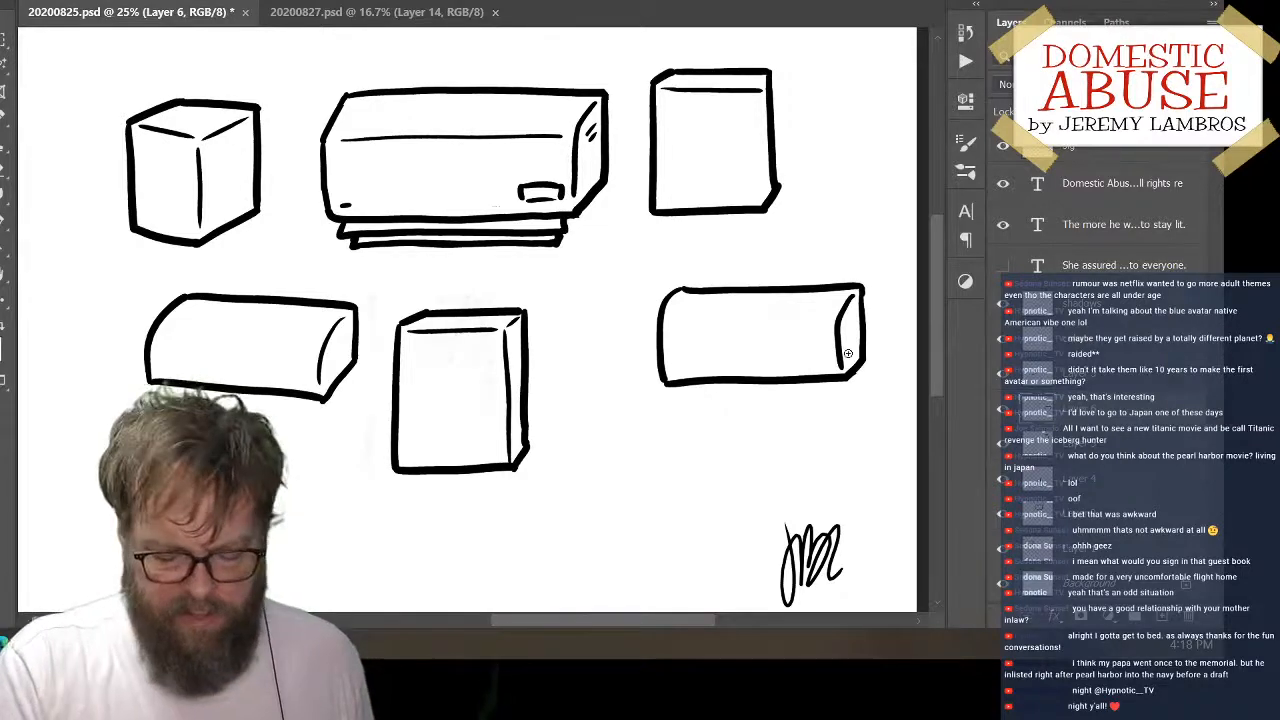
Hide the low rounded box's layer and add a new layer above Layer 5
left_click(1003, 428)
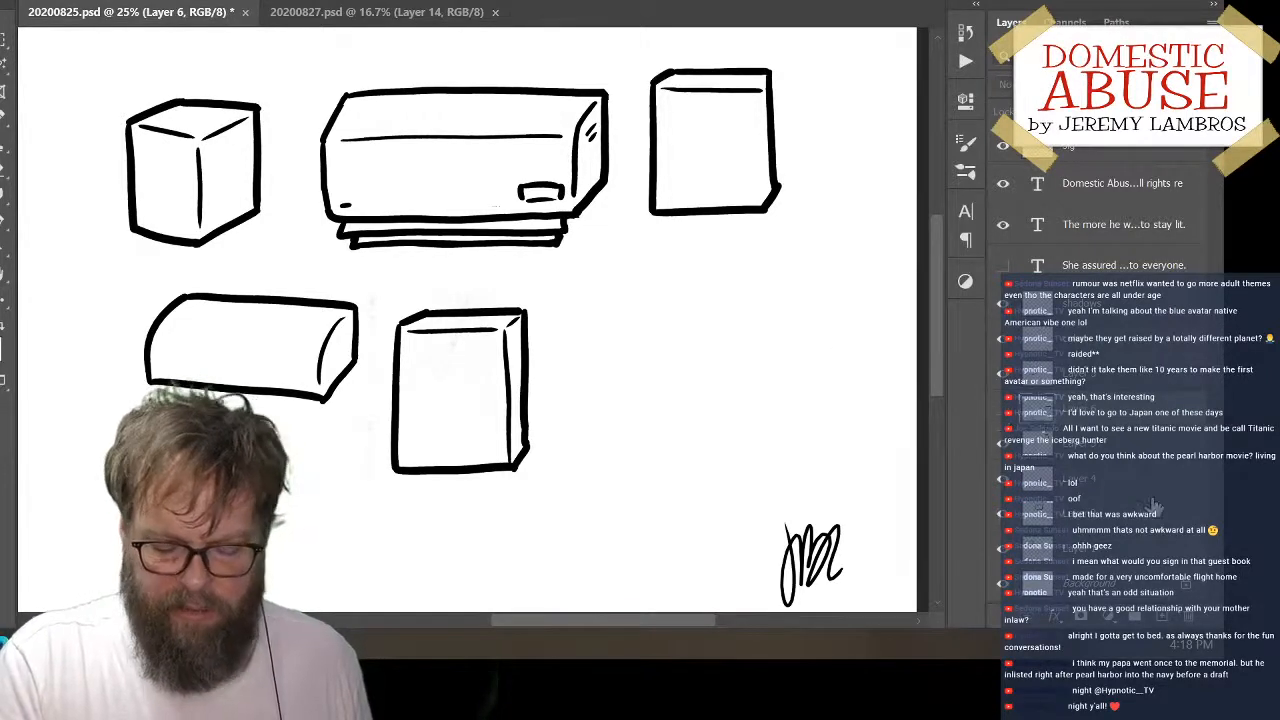
left_click_drag(732, 445, 712, 405)
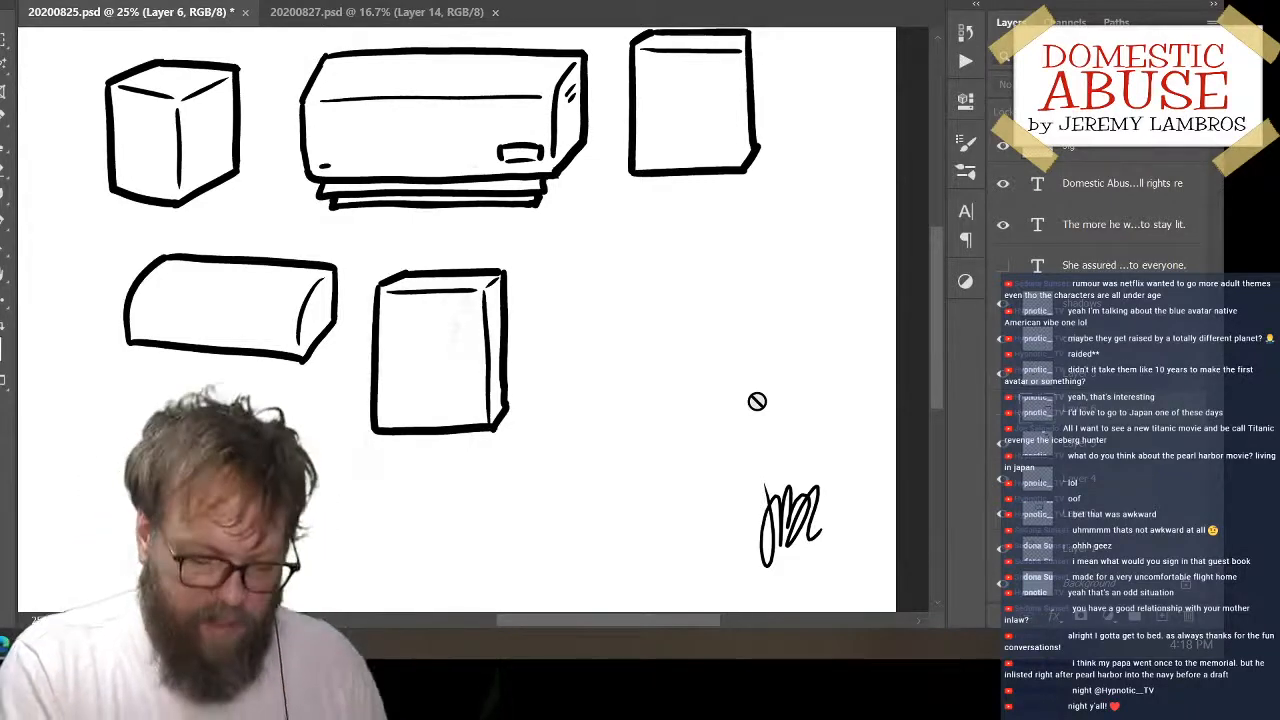
left_click(1134, 445)
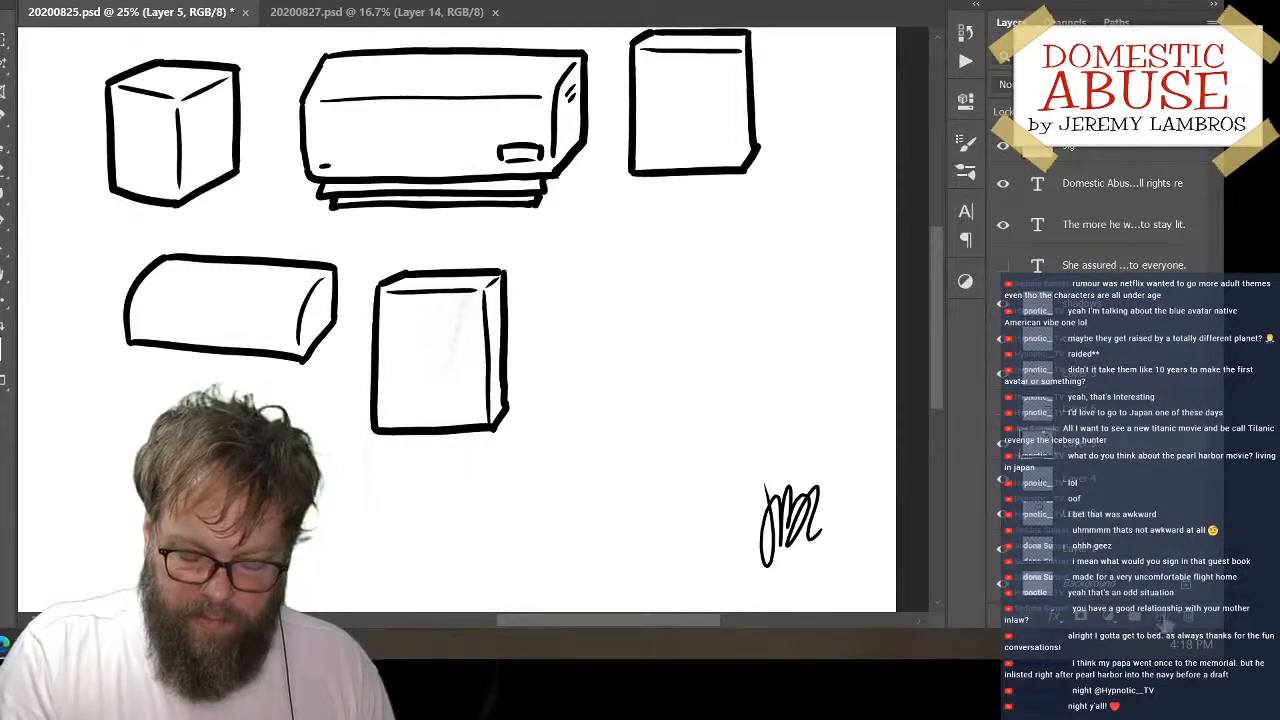
left_click(1163, 618)
left_click(1012, 446)
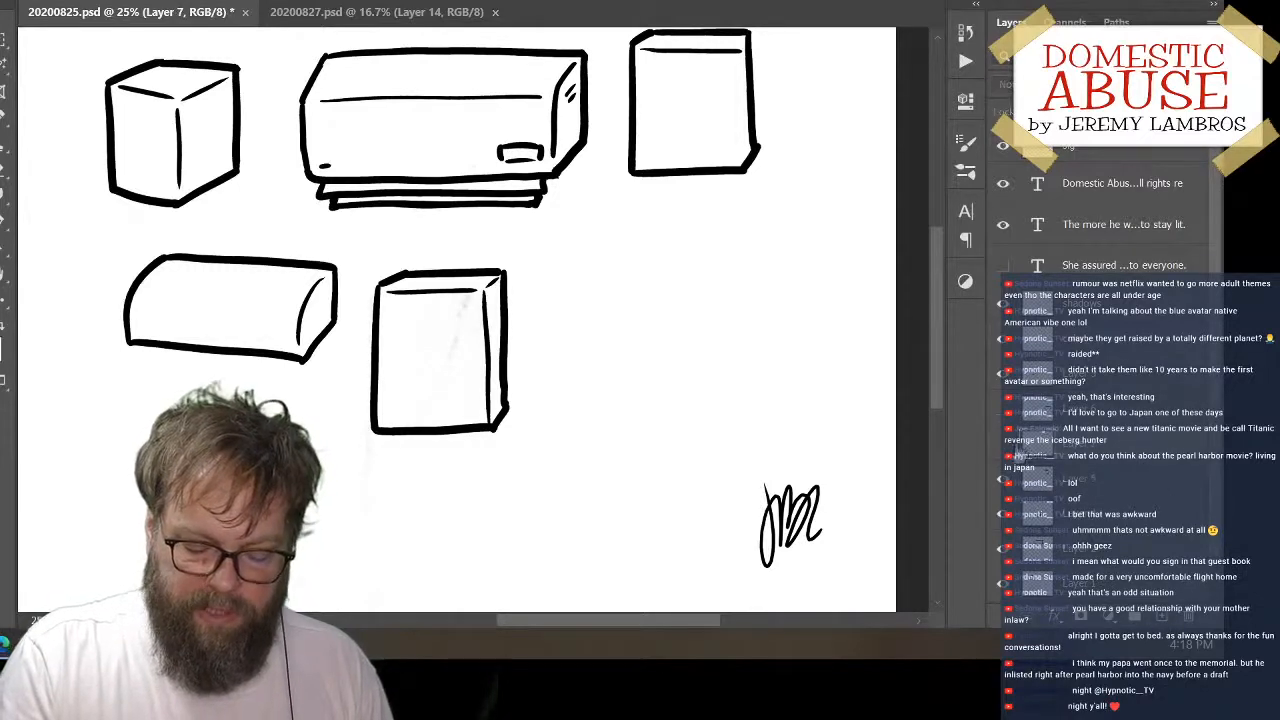
left_click(1012, 445)
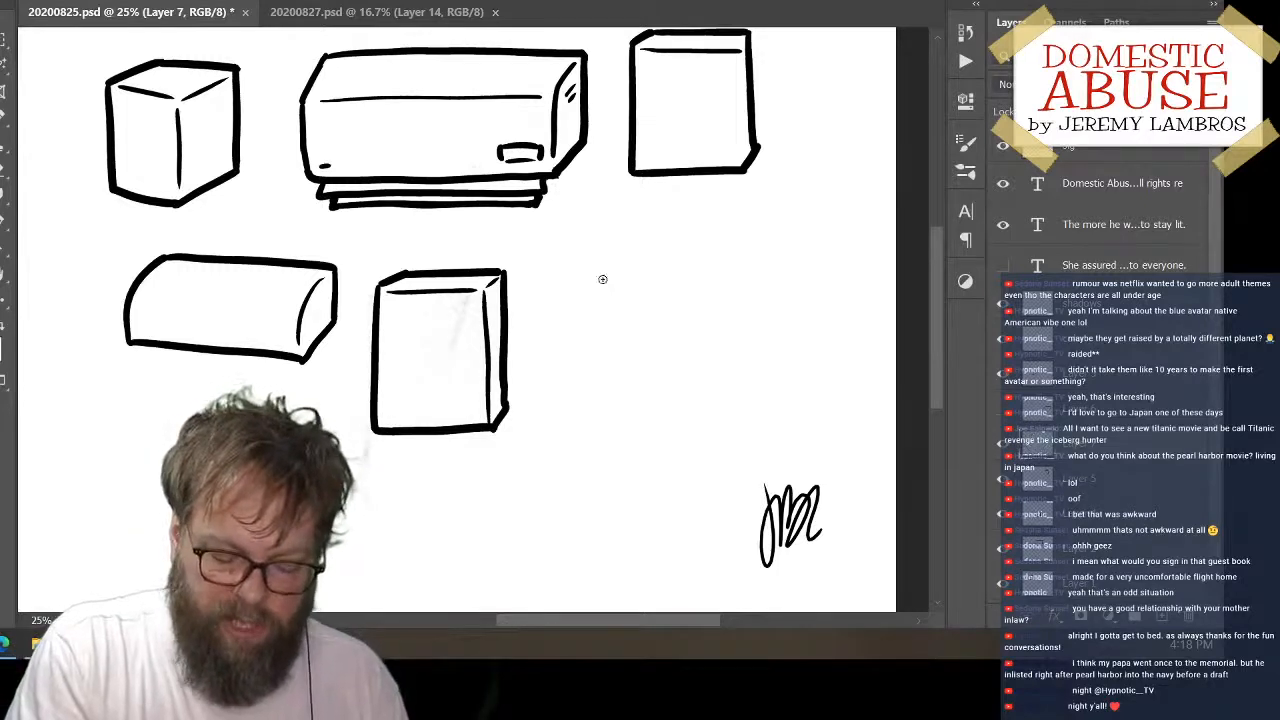
Draw an open box's outline right of the lower upright box, with a stepped left rim, straight top and bottom, and slanted lower-right corner
mouse_move(633, 279)
left_mouse_down()
mouse_move(568, 318)
mouse_move(577, 400)
mouse_move(721, 402)
left_mouse_up()
mouse_move(633, 279)
left_mouse_down()
mouse_move(763, 280)
mouse_move(765, 299)
left_mouse_up()
key("ctrl+z")
left_click_drag(763, 281, 764, 347)
key("ctrl+z")
mouse_move(762, 281)
left_mouse_down()
mouse_move(764, 355)
mouse_move(764, 344)
mouse_move(718, 404)
left_mouse_up()
key("ctrl+z")
left_click_drag(762, 352, 718, 404)
Draw the open box's straight front rim and the curved inner rim on its right side
mouse_move(588, 323)
left_mouse_down()
mouse_move(729, 320)
mouse_move(748, 293)
mouse_move(744, 317)
mouse_move(754, 285)
mouse_move(718, 322)
left_mouse_up()
key("ctrl+z")
key("ctrl+z")
key("ctrl+z")
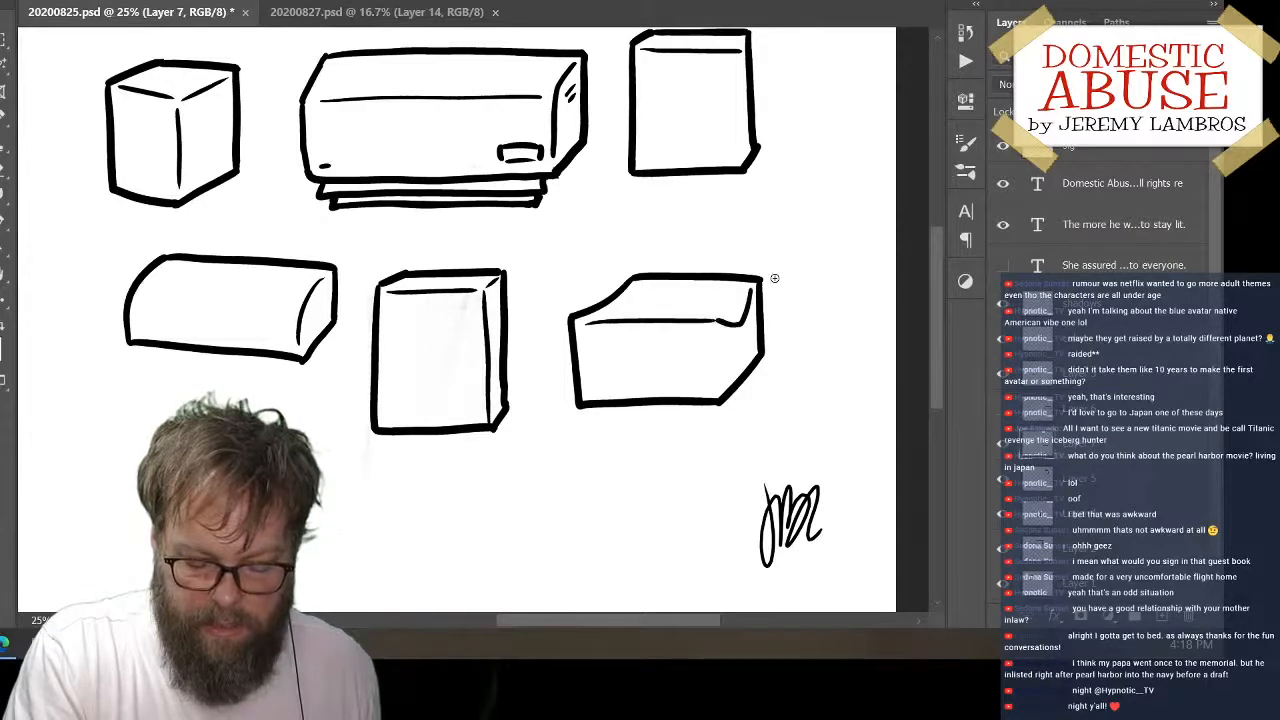
Draw a short inner back-corner line and the front-right vertical edge of the open box
left_click_drag(642, 286, 638, 320)
key("ctrl+z")
key("ctrl+z")
left_click_drag(715, 335, 715, 380)
key("ctrl+z")
left_click_drag(715, 334, 715, 385)
key("ctrl+z")
left_click_drag(716, 328, 720, 394)
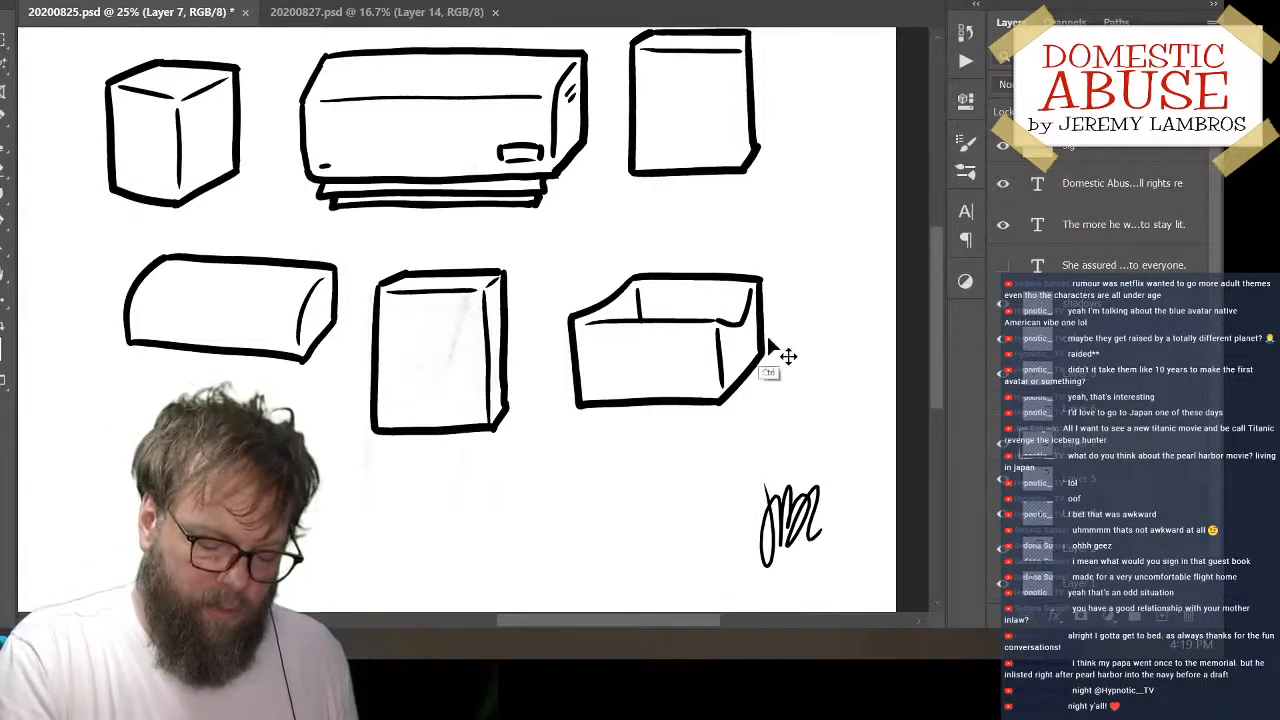
Try the open box at nearby positions, and move it below the curved-top box at the canvas's lower left
left_click_drag(794, 320, 847, 270)
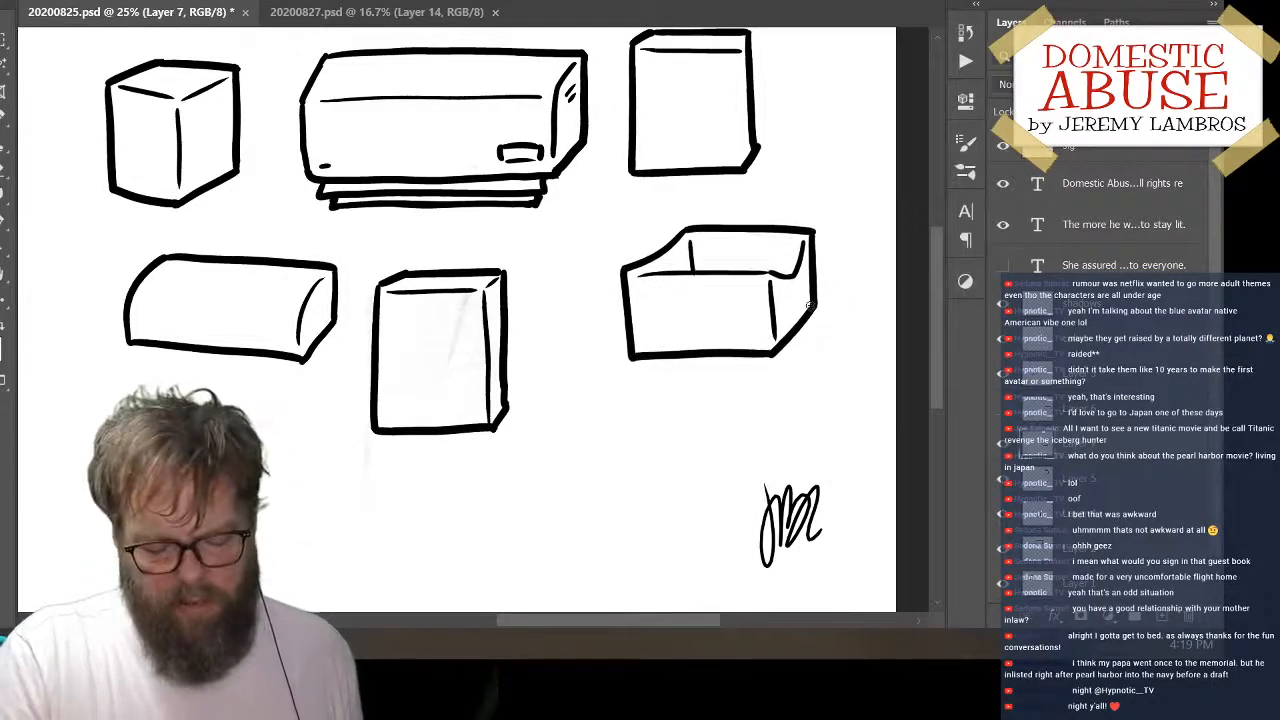
left_click_drag(808, 340, 770, 330)
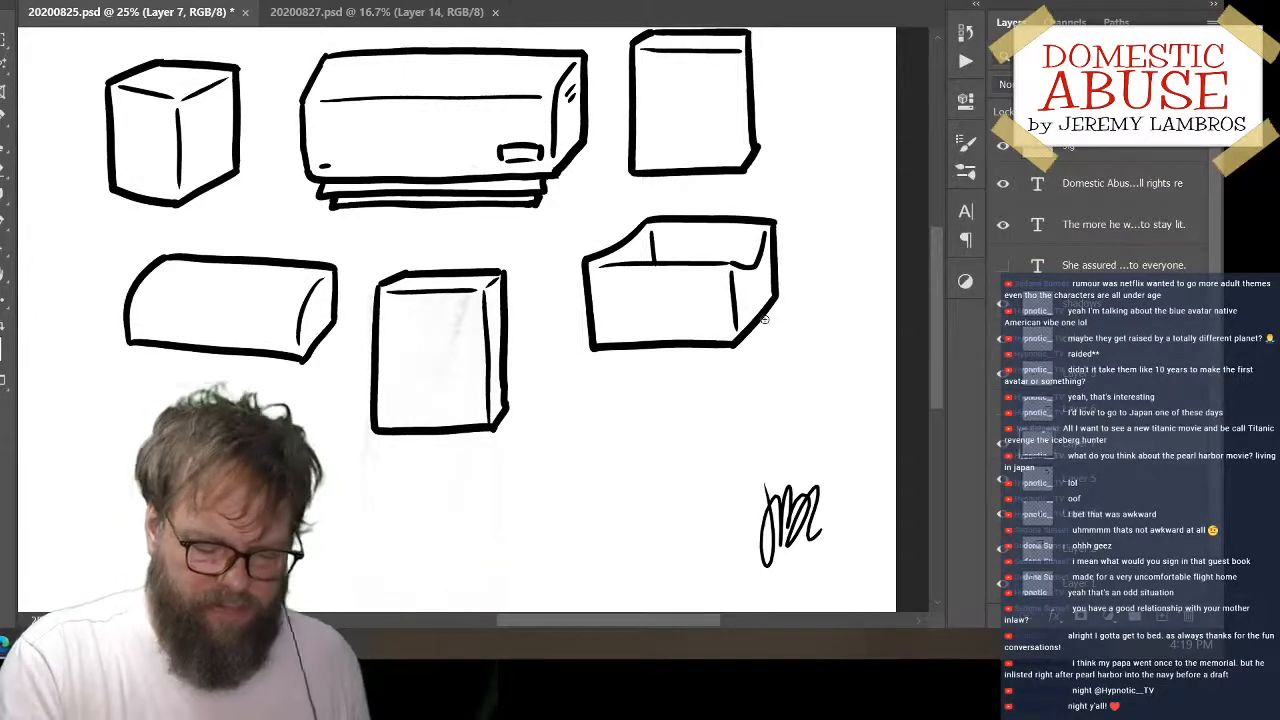
mouse_move(741, 337)
left_mouse_down()
mouse_move(700, 334)
mouse_move(768, 325)
mouse_move(176, 525)
mouse_move(272, 530)
left_mouse_up()
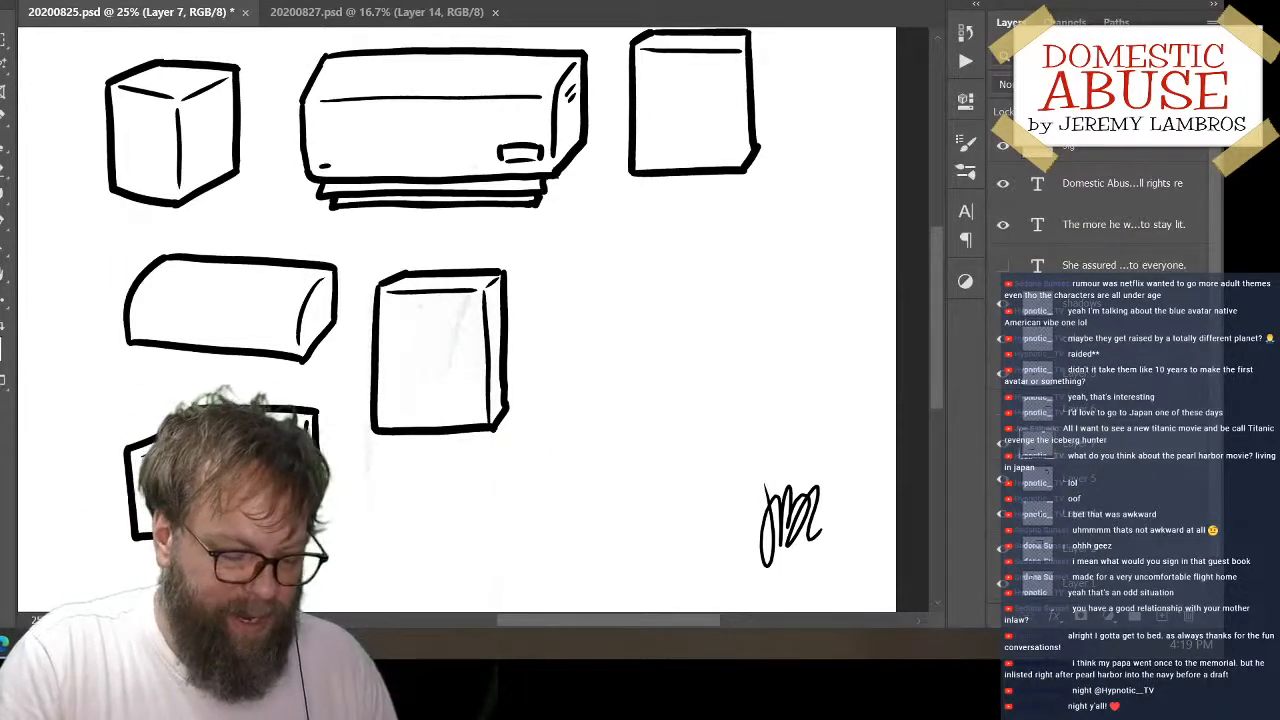
Distort the open box slightly by shifting its lower-left, upper-left and lower-right corners, and apply the transform
left_click(50, 1)
mouse_move(180, 391)
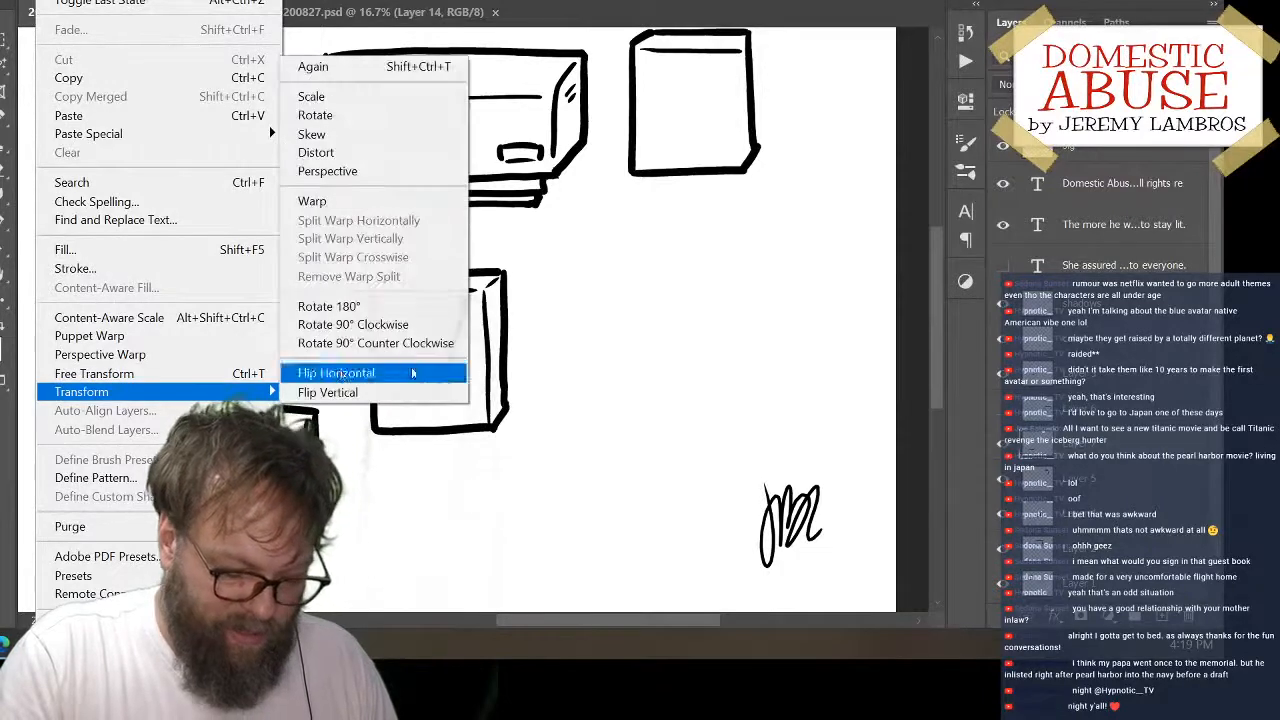
left_click(430, 152)
left_click_drag(123, 541, 110, 537)
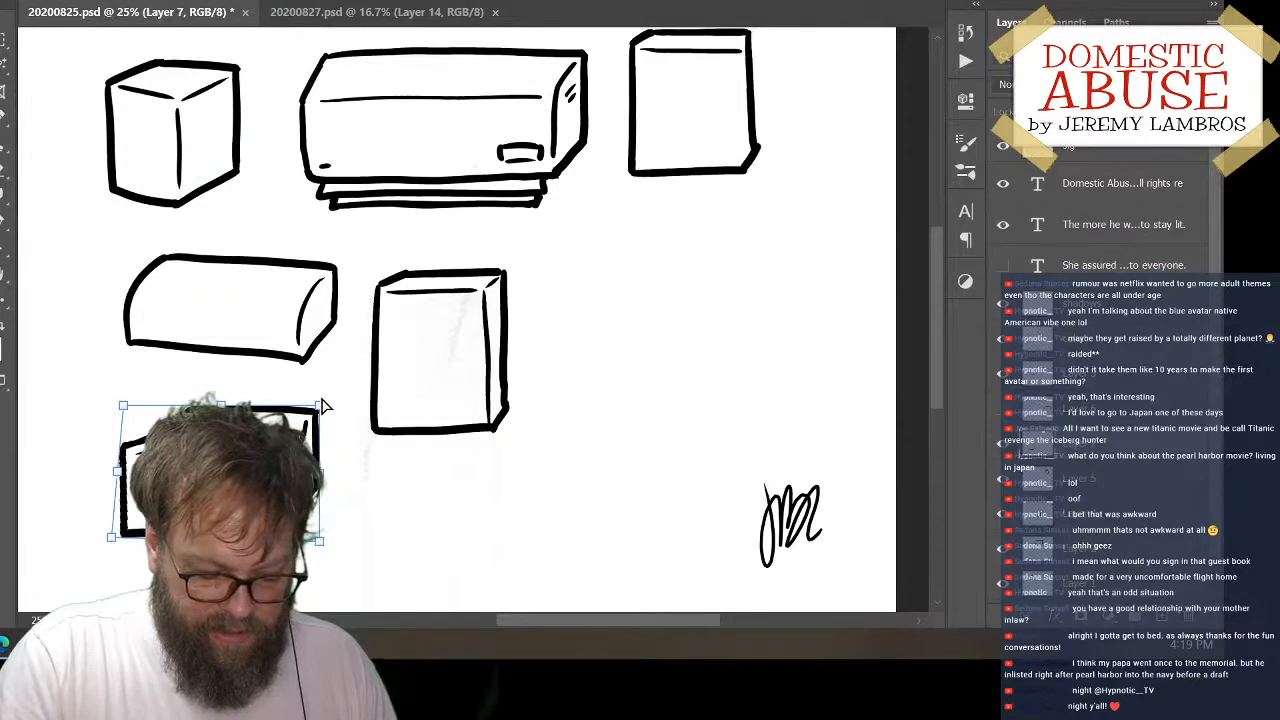
left_click_drag(123, 411, 120, 416)
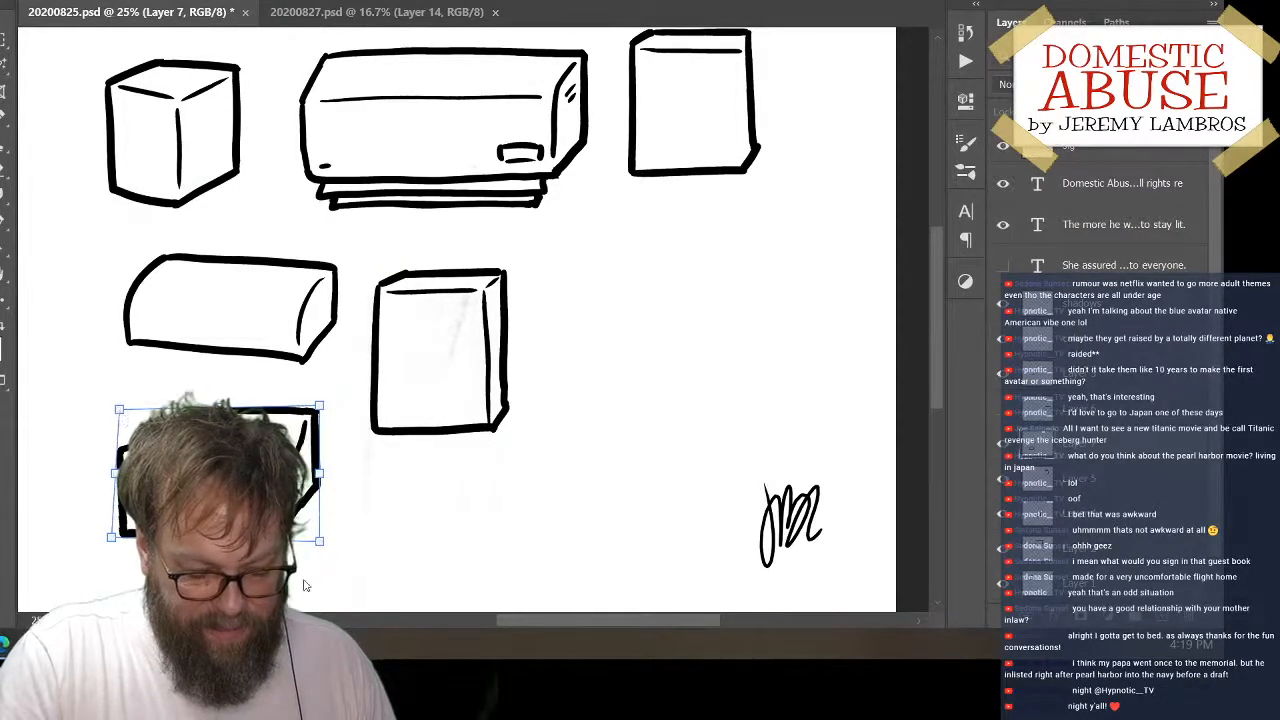
left_click_drag(316, 542, 312, 544)
key("Return")
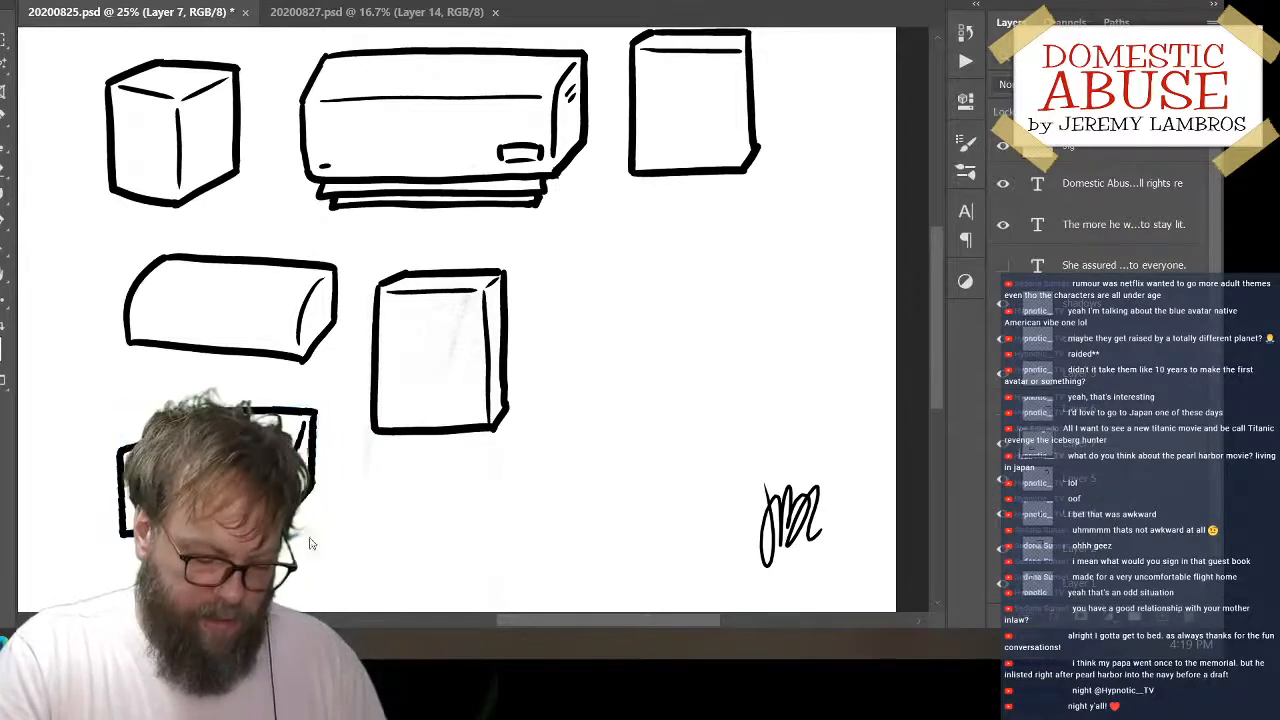
Place the distorted open box back at the canvas's lower left and move the curved-top box slightly up and left
mouse_move(325, 513)
left_mouse_down()
mouse_move(355, 454)
mouse_move(827, 323)
left_mouse_up()
key("b")
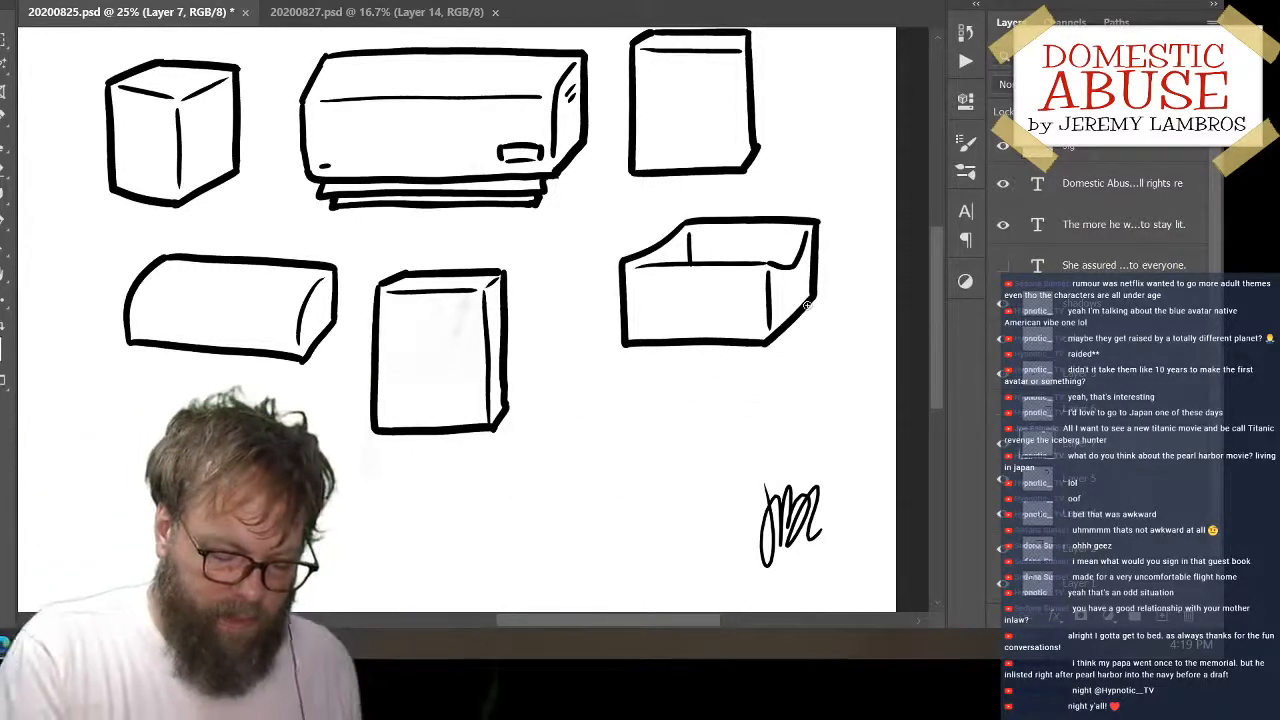
left_click_drag(755, 346, 218, 452)
left_click_drag(319, 303, 305, 274)
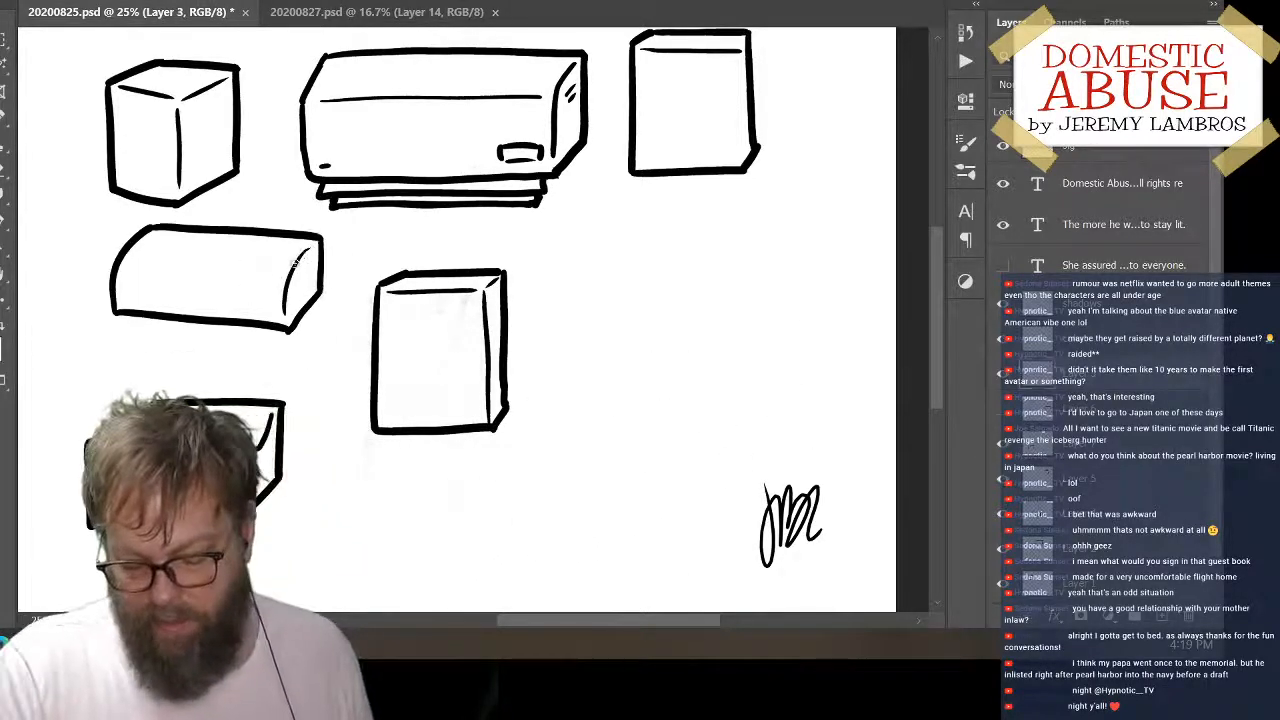
Move the upper-right upright box down to mid-canvas and draw a slightly curved vertical line just inside its right edge, retrying until it fits
left_click_drag(735, 165, 686, 361)
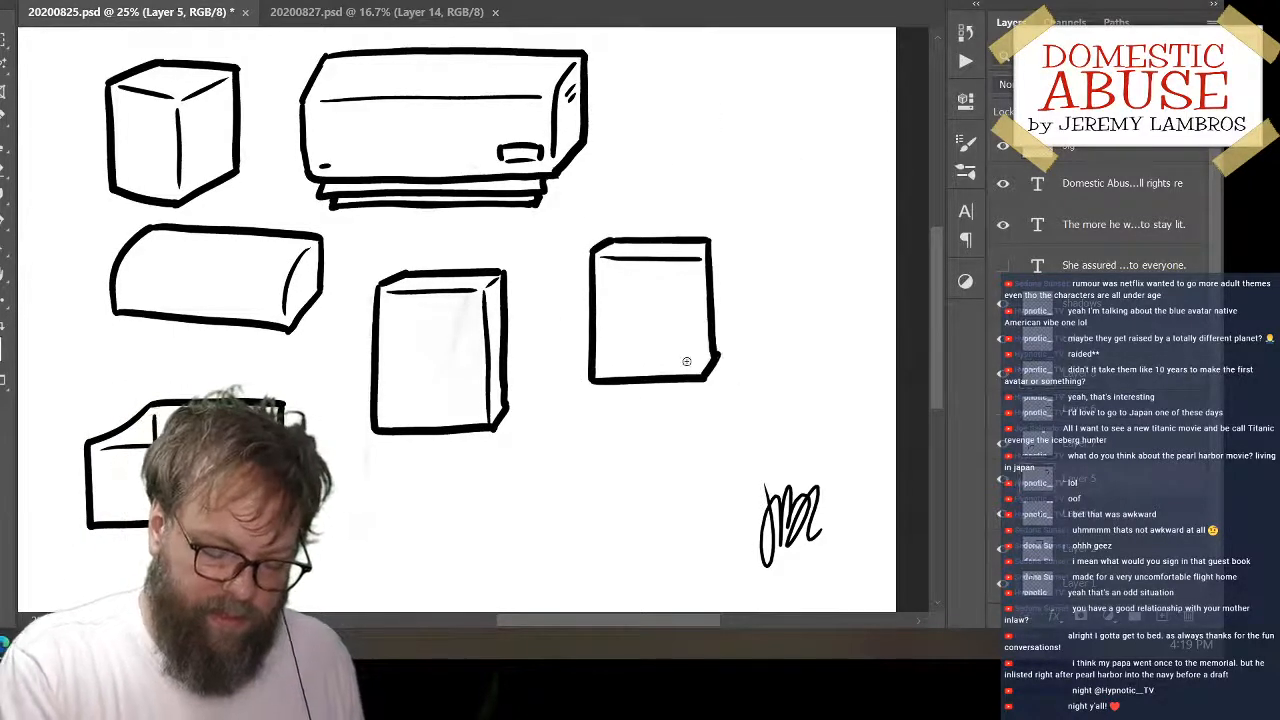
left_click_drag(695, 263, 698, 377)
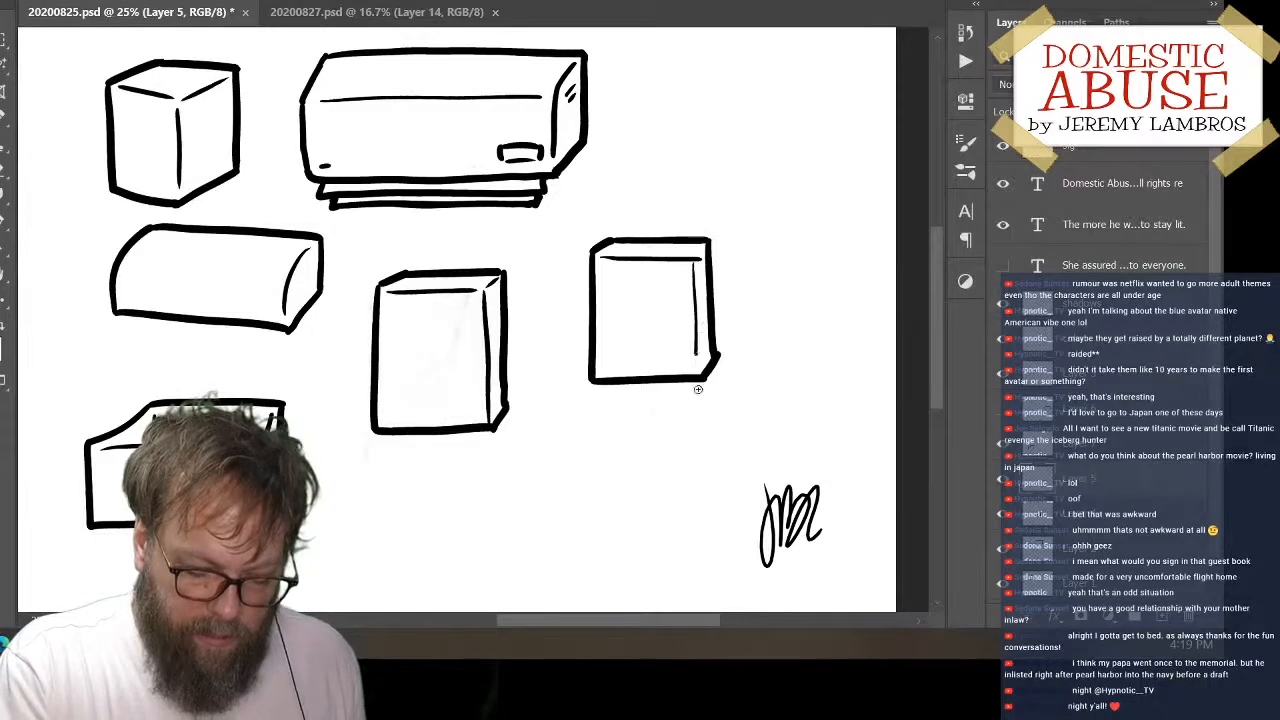
key("ctrl+z")
left_click_drag(695, 262, 700, 373)
key("ctrl+z")
left_click_drag(695, 262, 700, 364)
key("ctrl+z")
left_click_drag(695, 262, 700, 376)
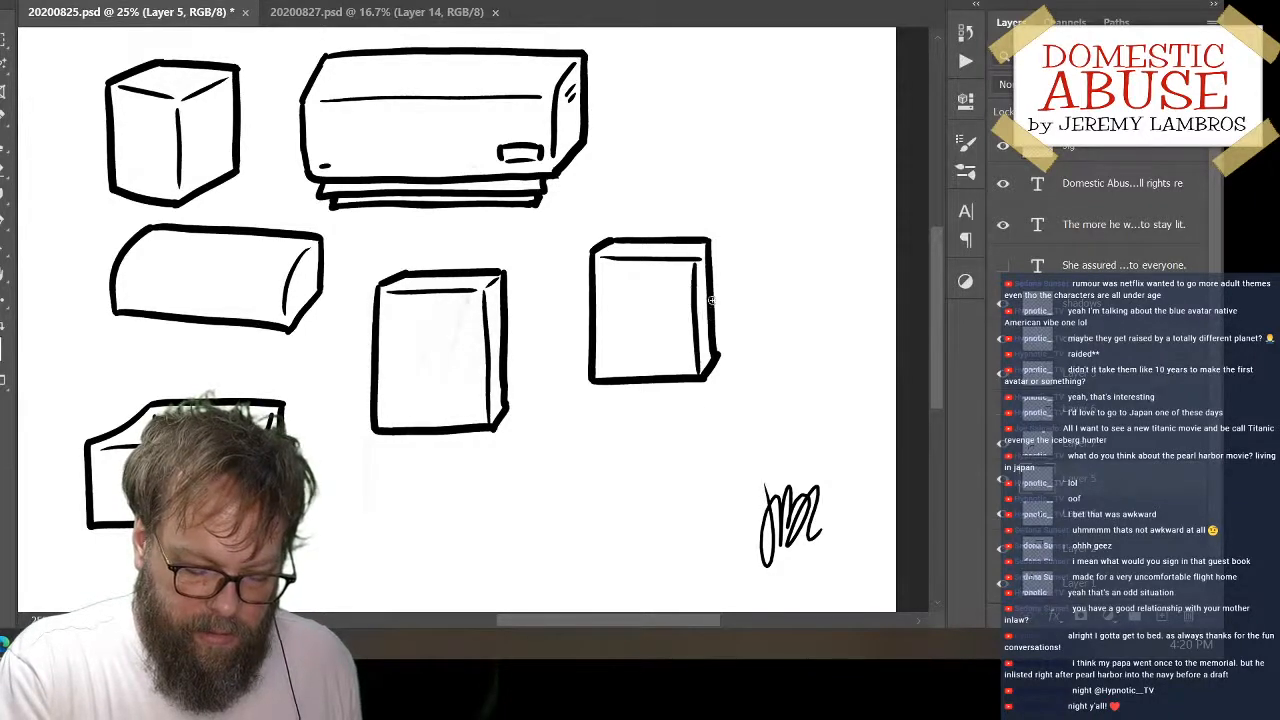
key("ctrl+z")
left_click_drag(695, 262, 700, 372)
key("ctrl+z")
left_click_drag(695, 262, 700, 366)
key("ctrl+z")
left_click_drag(695, 262, 700, 364)
key("ctrl+z")
left_click_drag(695, 262, 698, 368)
key("ctrl+z")
left_click_drag(695, 262, 701, 370)
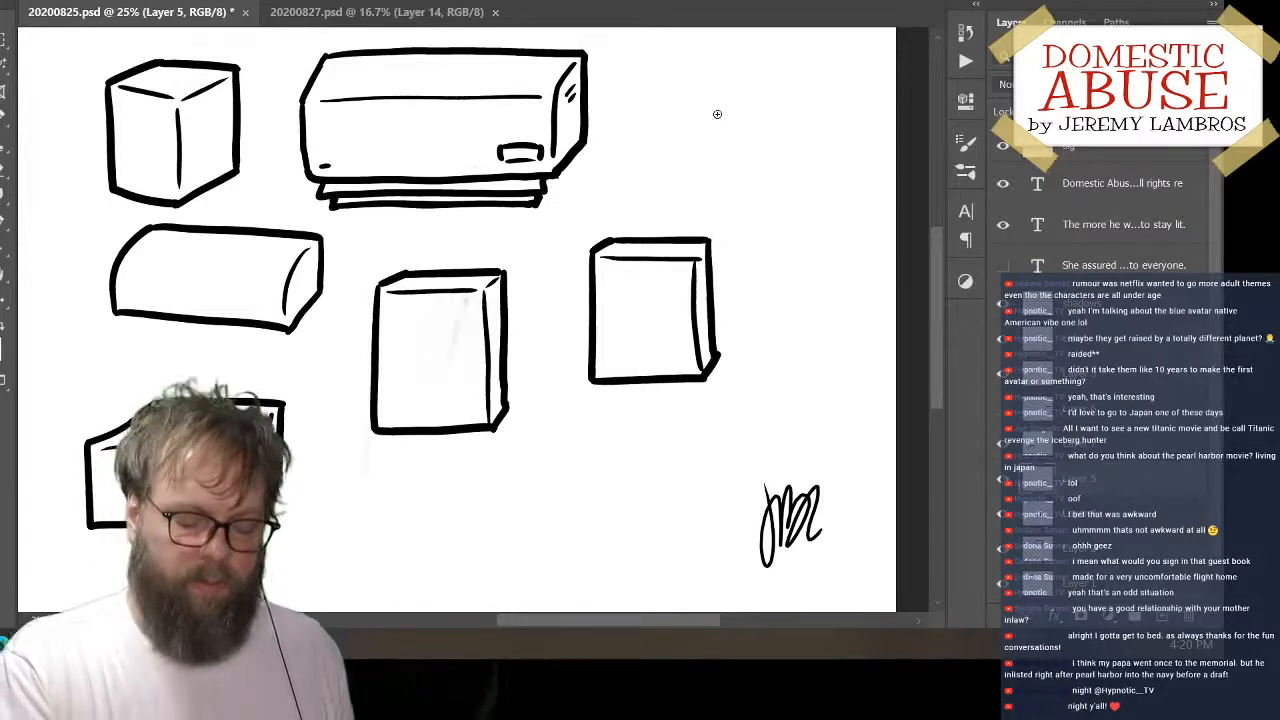
Move the finished upright box to the canvas's lower left beside the open box and add a new layer
left_click_drag(731, 318, 758, 172)
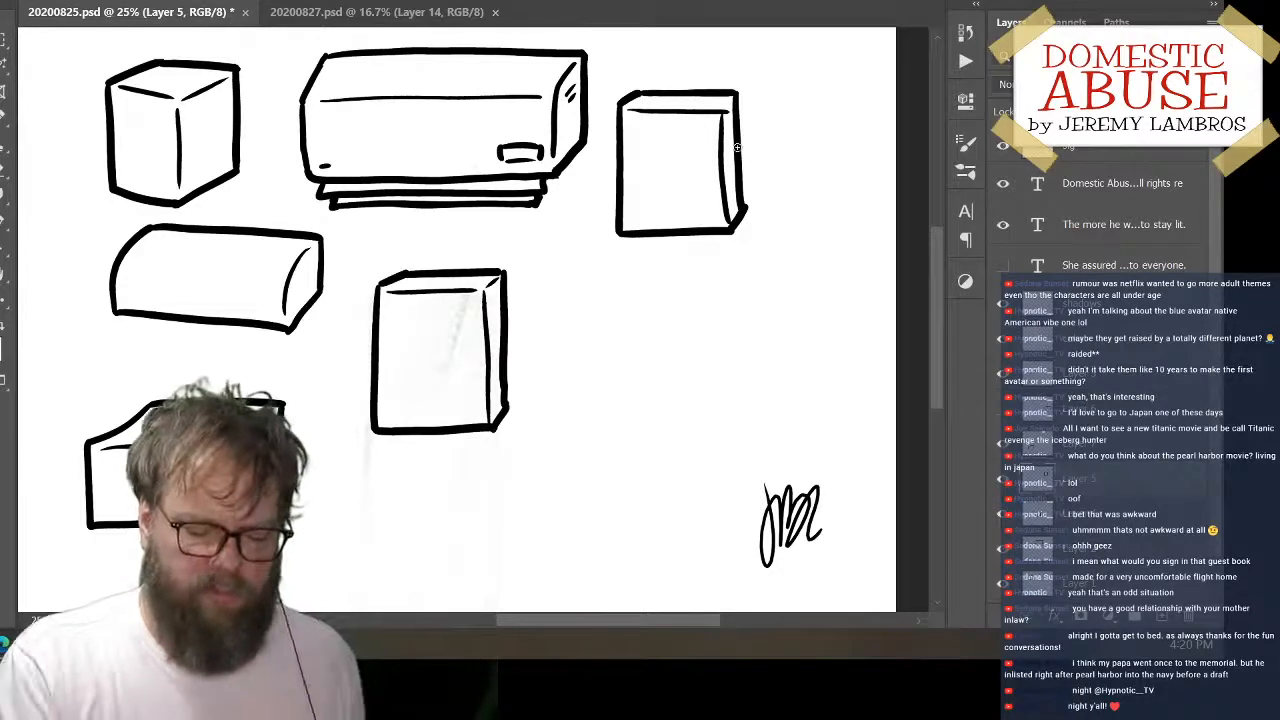
mouse_move(751, 240)
left_mouse_down()
mouse_move(634, 386)
mouse_move(460, 514)
mouse_move(413, 580)
left_mouse_up()
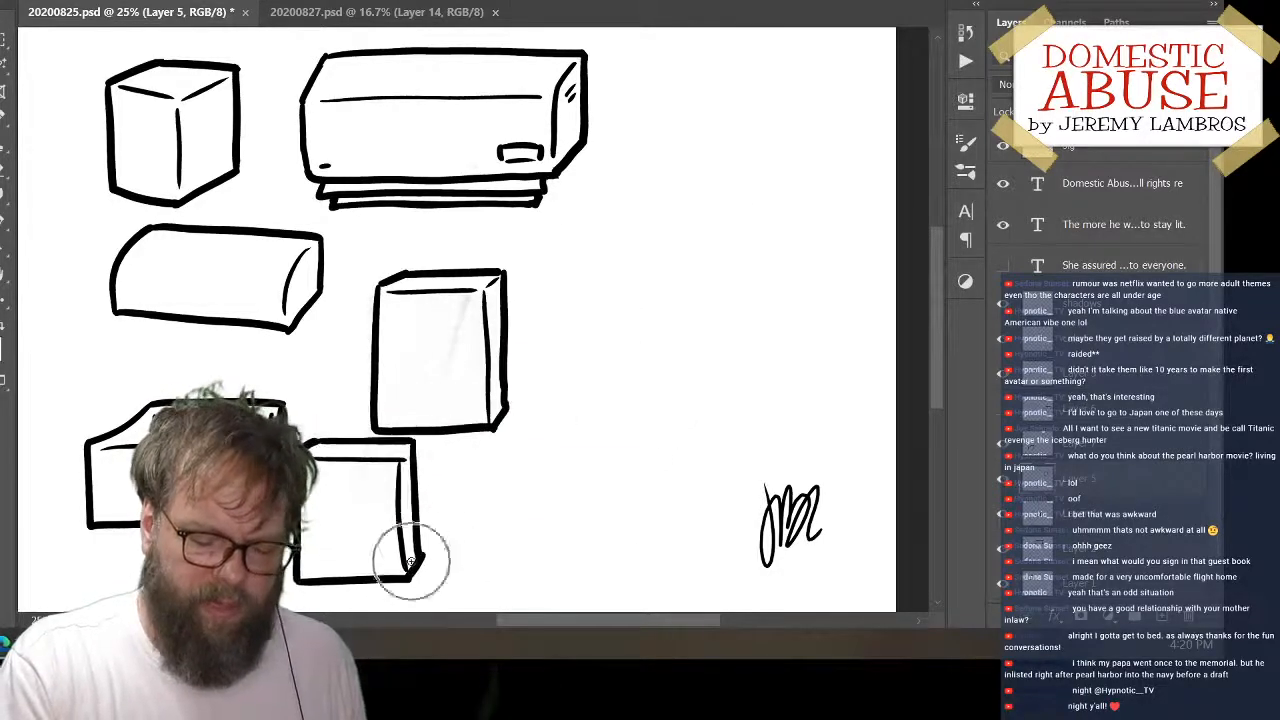
left_click(1162, 617)
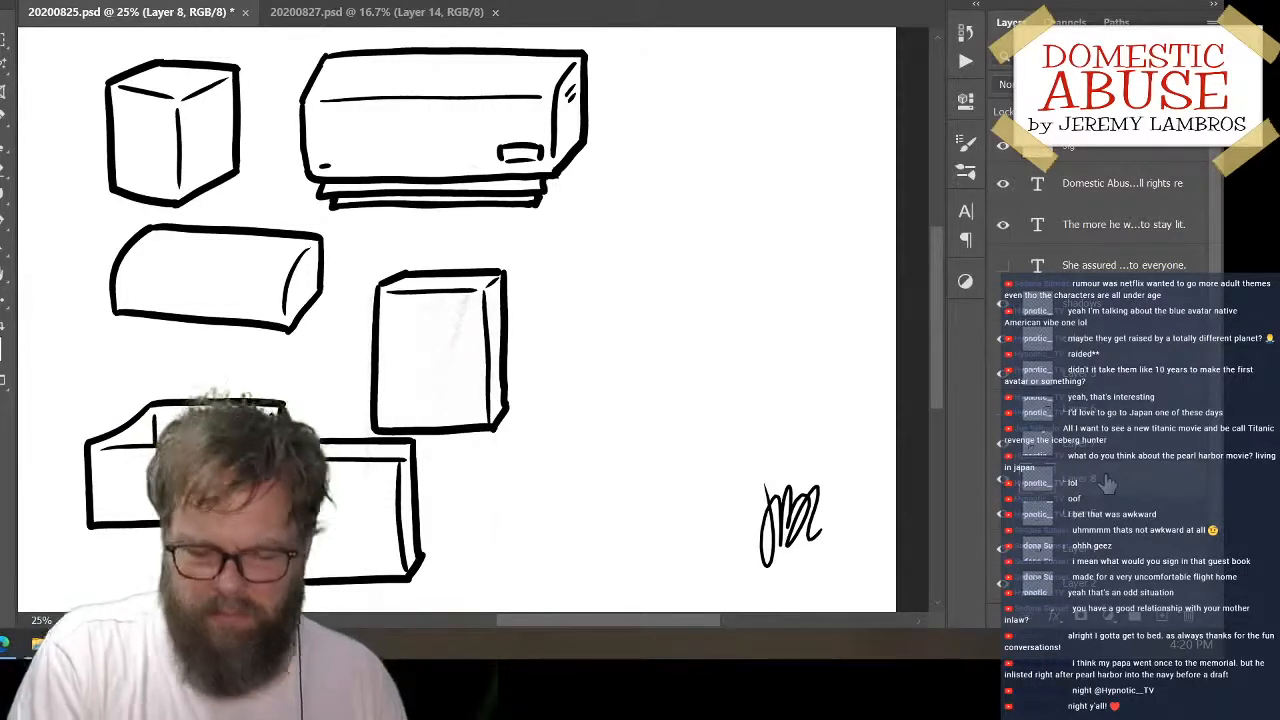
Draw a flat slab's slanted left corner, straight top edge and slanted right side in the empty area right of the remaining upright box
mouse_move(634, 245)
left_mouse_down()
mouse_move(583, 289)
mouse_move(586, 320)
left_mouse_up()
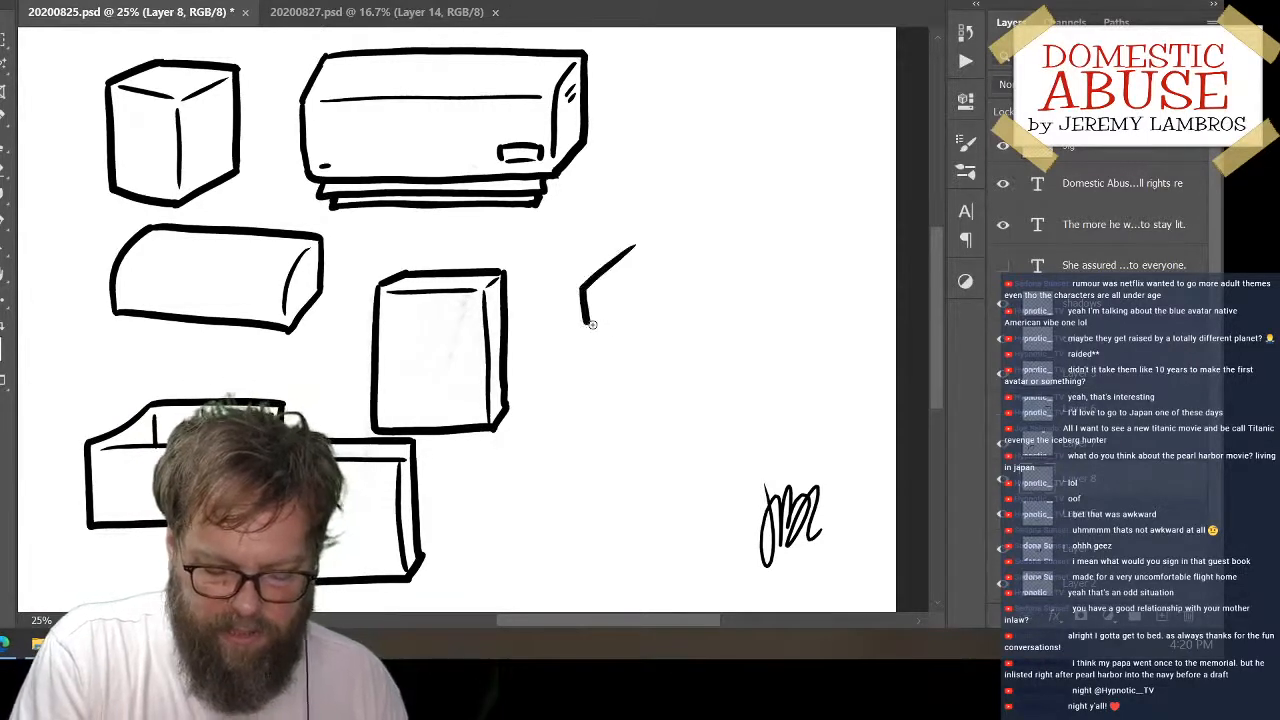
left_click_drag(632, 251, 802, 238)
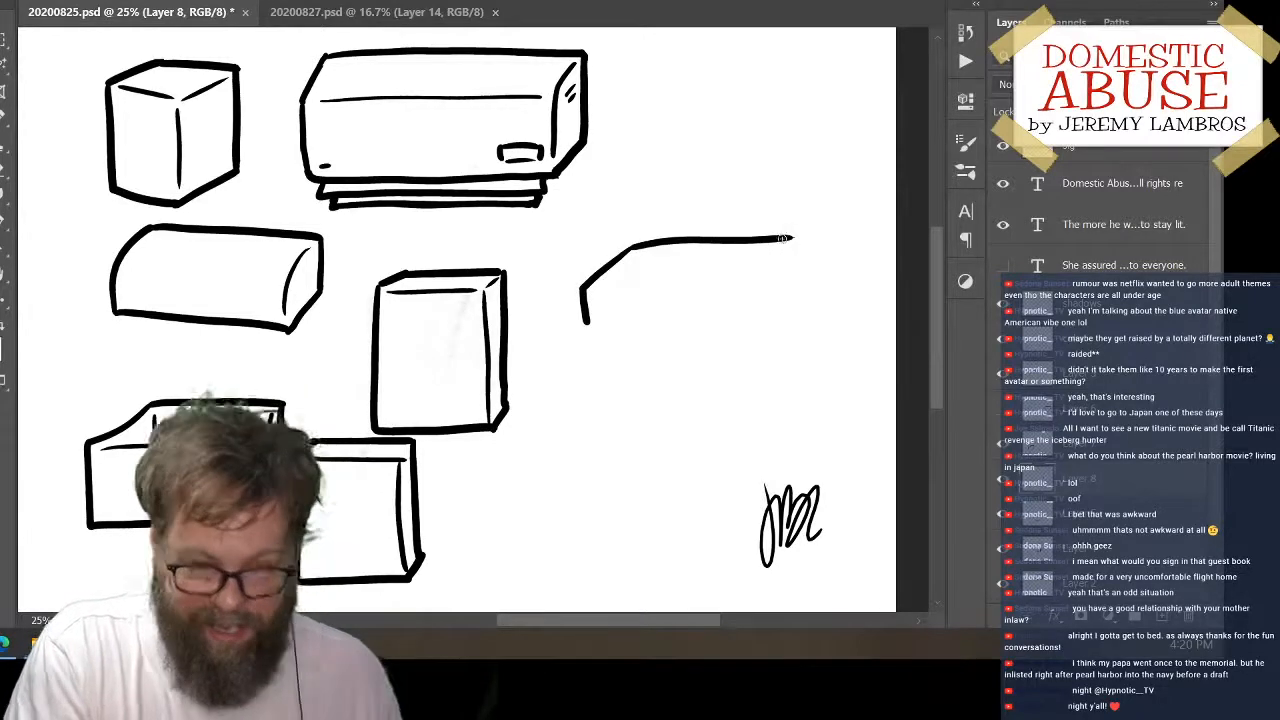
key("ctrl+z")
left_click_drag(636, 247, 826, 230)
key("ctrl+z")
mouse_move(632, 248)
left_mouse_down()
mouse_move(842, 247)
mouse_move(821, 250)
mouse_move(823, 280)
mouse_move(801, 315)
left_mouse_up()
Draw the slab's straight bottom edge, retrying until it fits, and erase the side lines that overshoot below it
left_click_drag(587, 314, 812, 300)
key("ctrl+z")
left_click_drag(587, 314, 806, 301)
key("ctrl+z")
left_click_drag(588, 312, 797, 303)
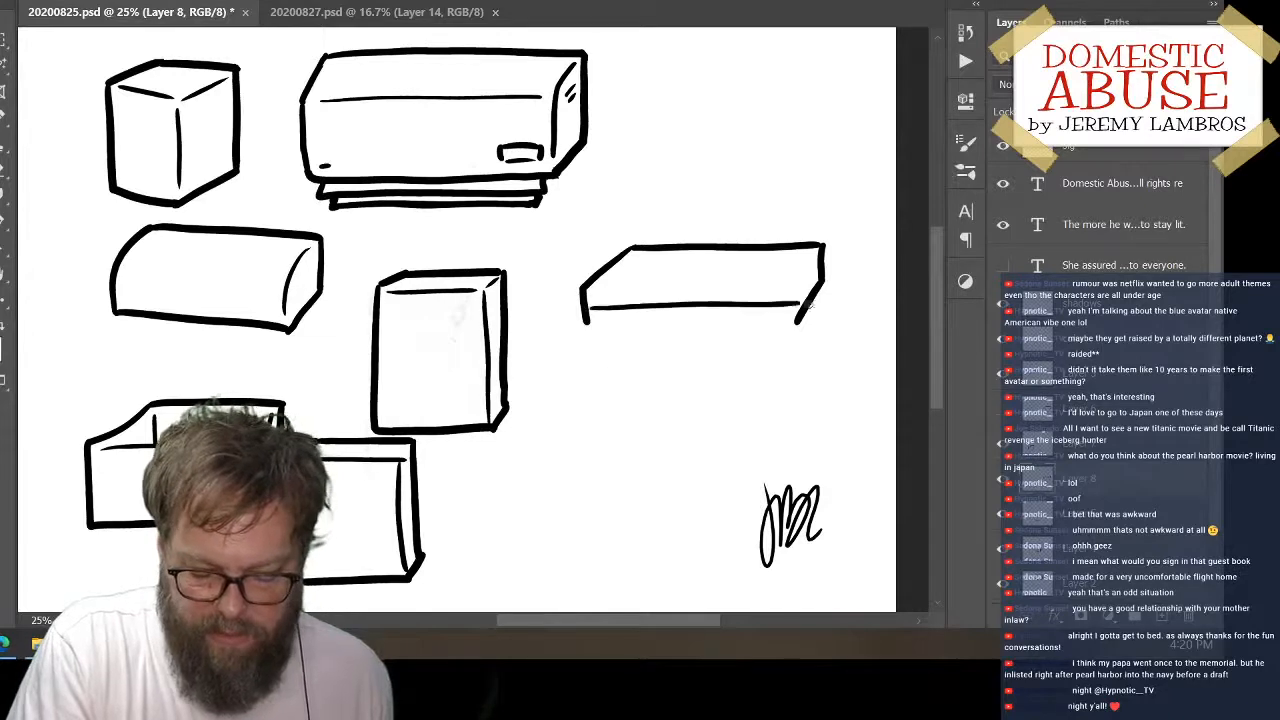
key("ctrl+z")
left_click_drag(586, 315, 826, 301)
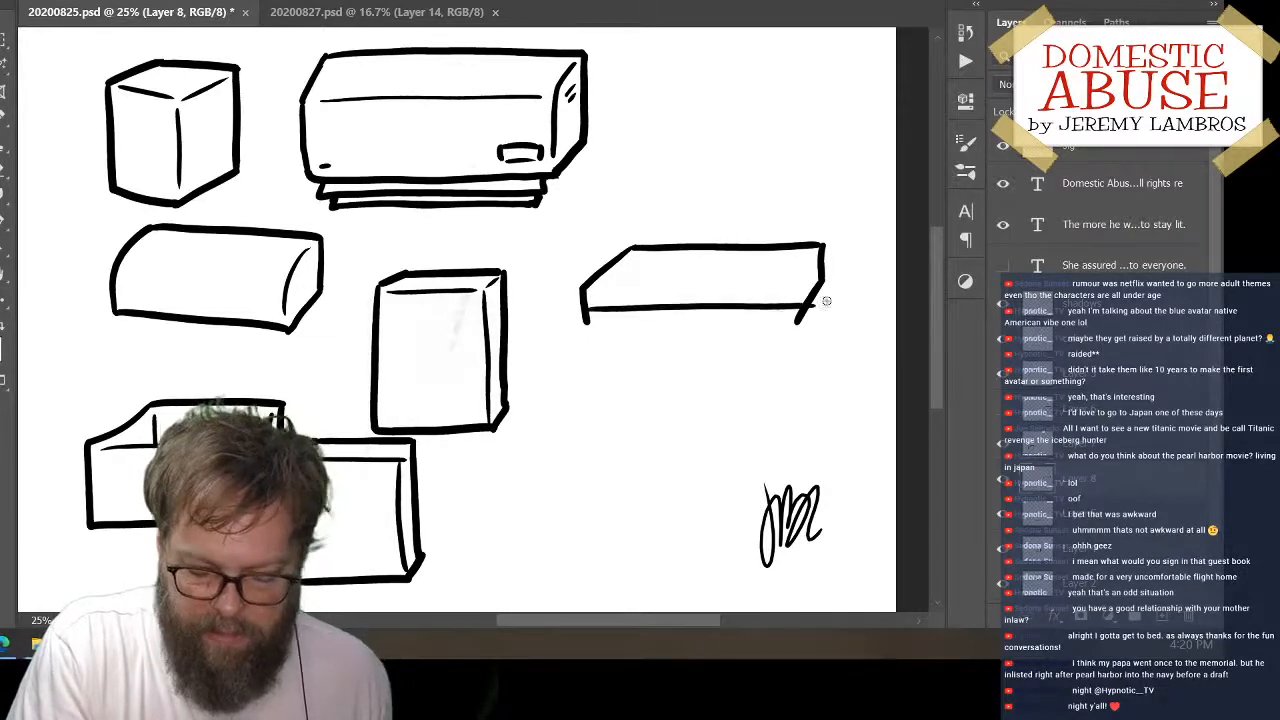
key("e")
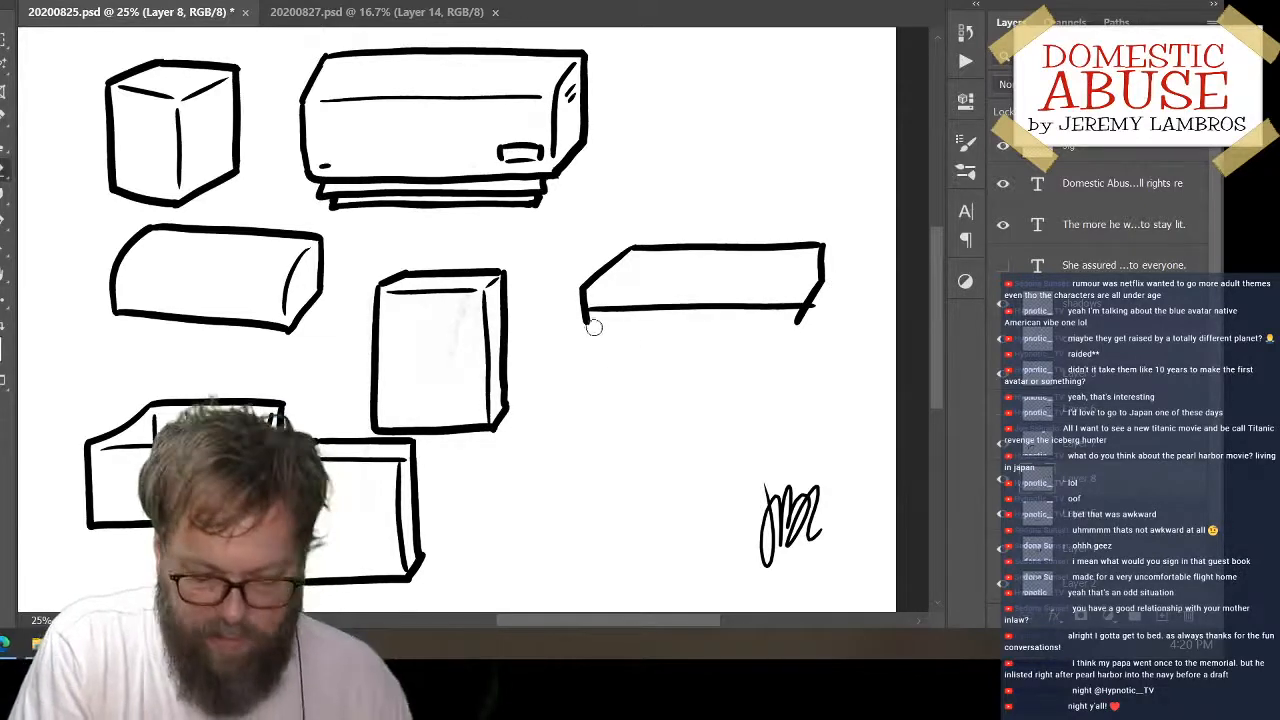
left_click_drag(800, 333, 798, 321)
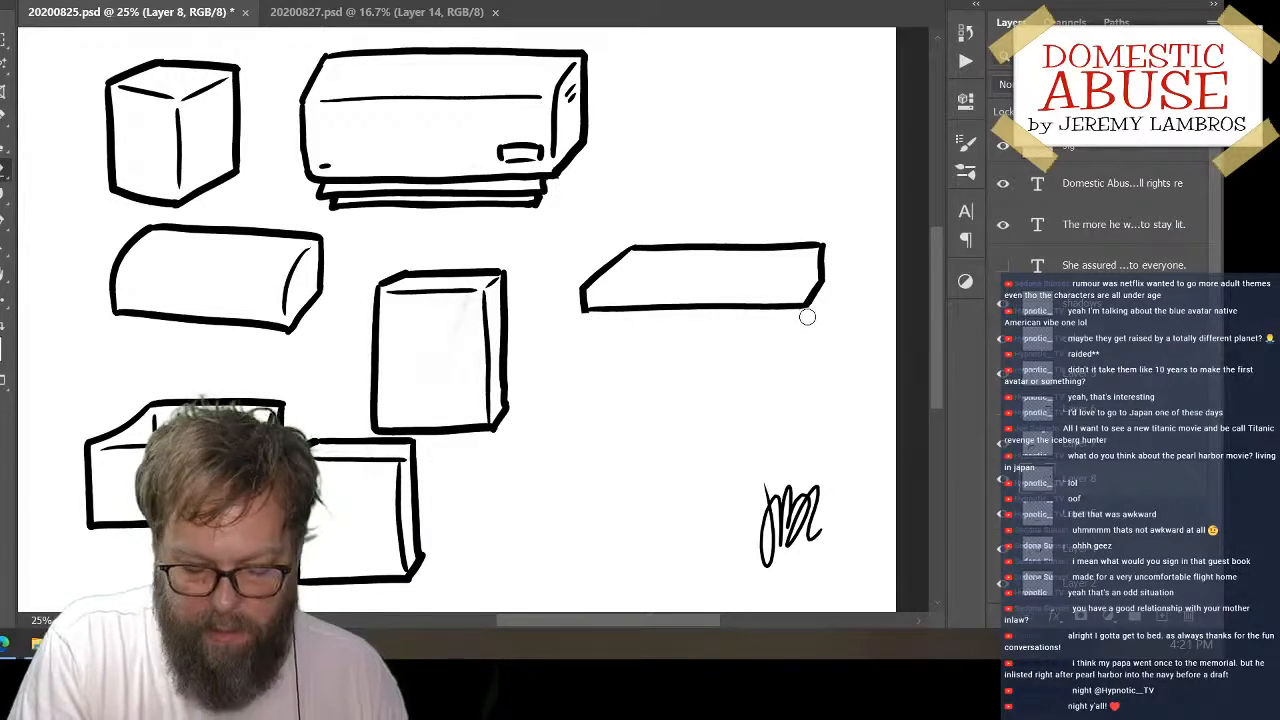
Draw the slab's inner top-front and corner lines, then erase its right end and redraw it as a narrower slanted side
key("b")
left_click_drag(595, 288, 801, 281)
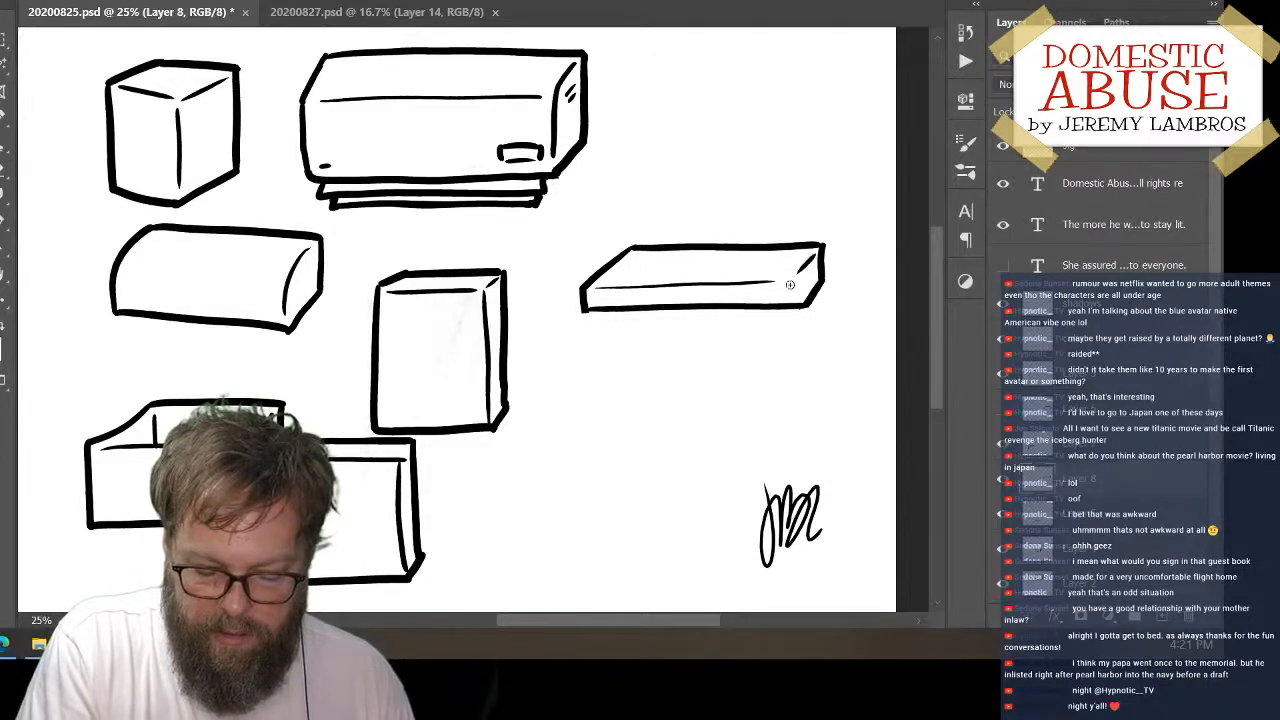
key("e")
left_click_drag(808, 308, 834, 263)
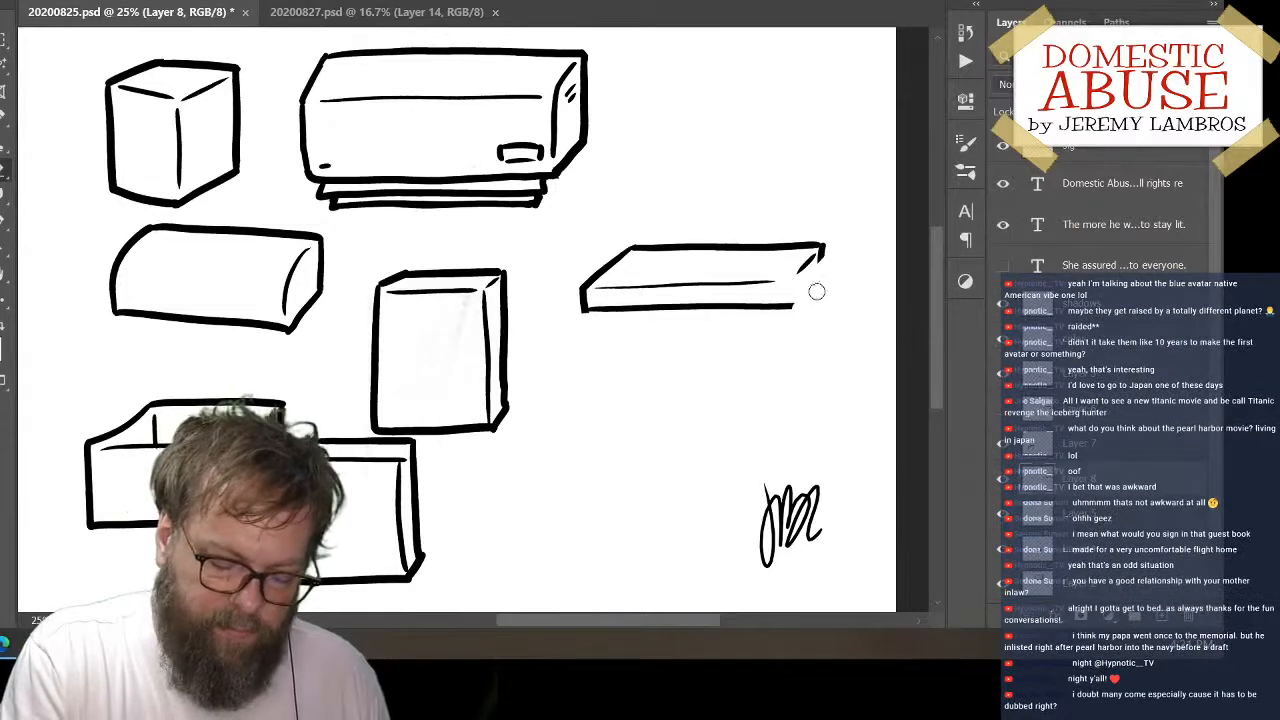
key("b")
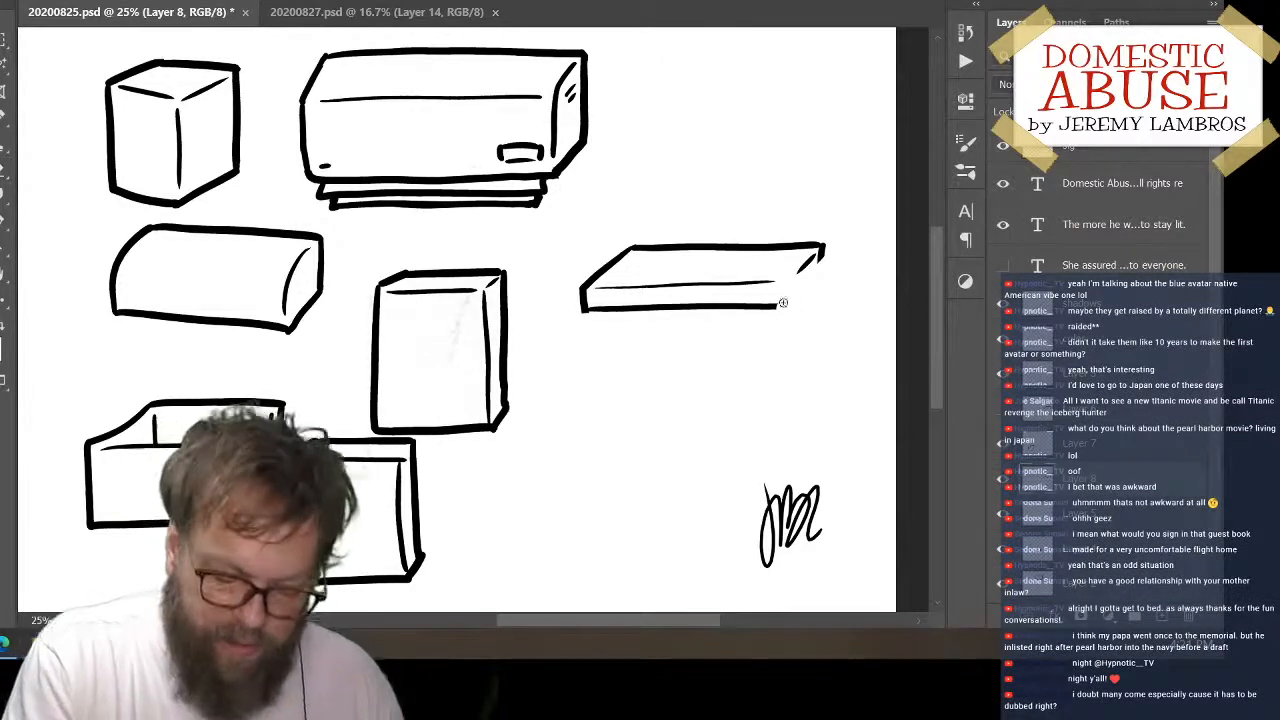
left_click_drag(780, 307, 824, 267)
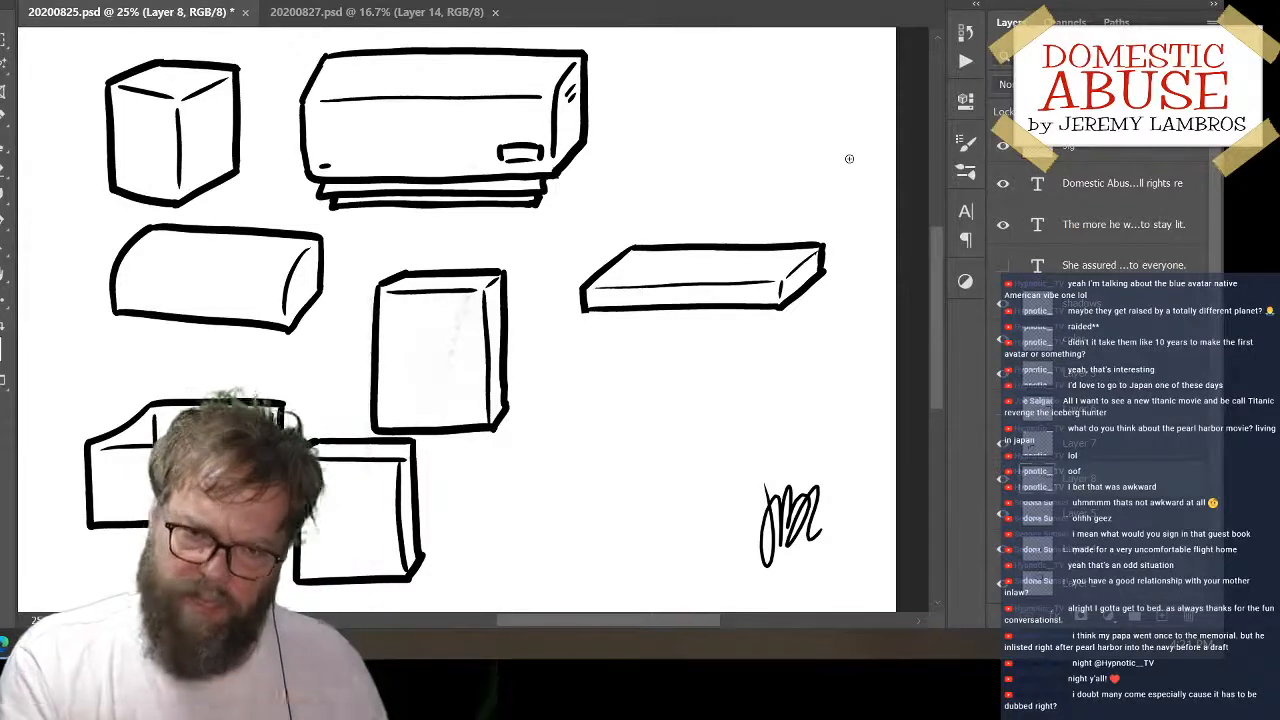
Move the finished slab down to the lower part of the canvas, just right of the lower upright box
mouse_move(832, 292)
left_mouse_down("ctrl")
mouse_move(787, 349)
mouse_move(825, 241)
left_mouse_up("ctrl")
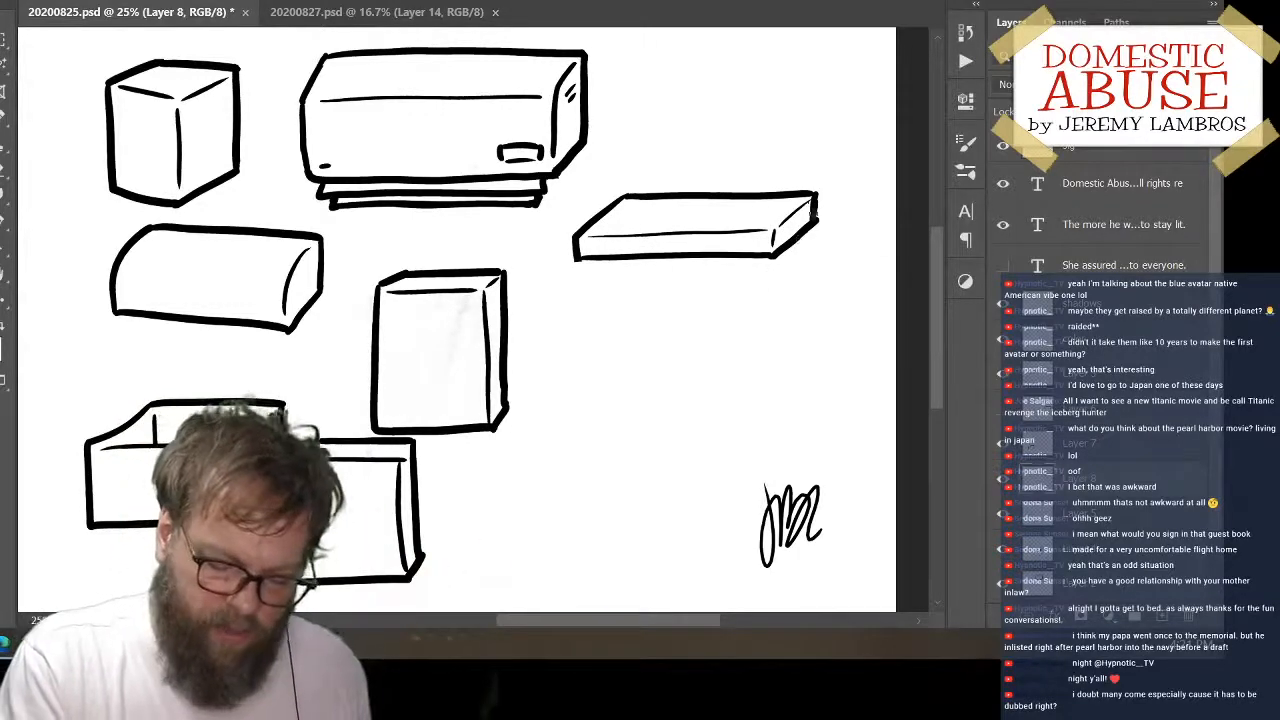
mouse_move(815, 228)
left_mouse_down()
mouse_move(780, 277)
mouse_move(791, 241)
left_mouse_up()
key("b")
key("e")
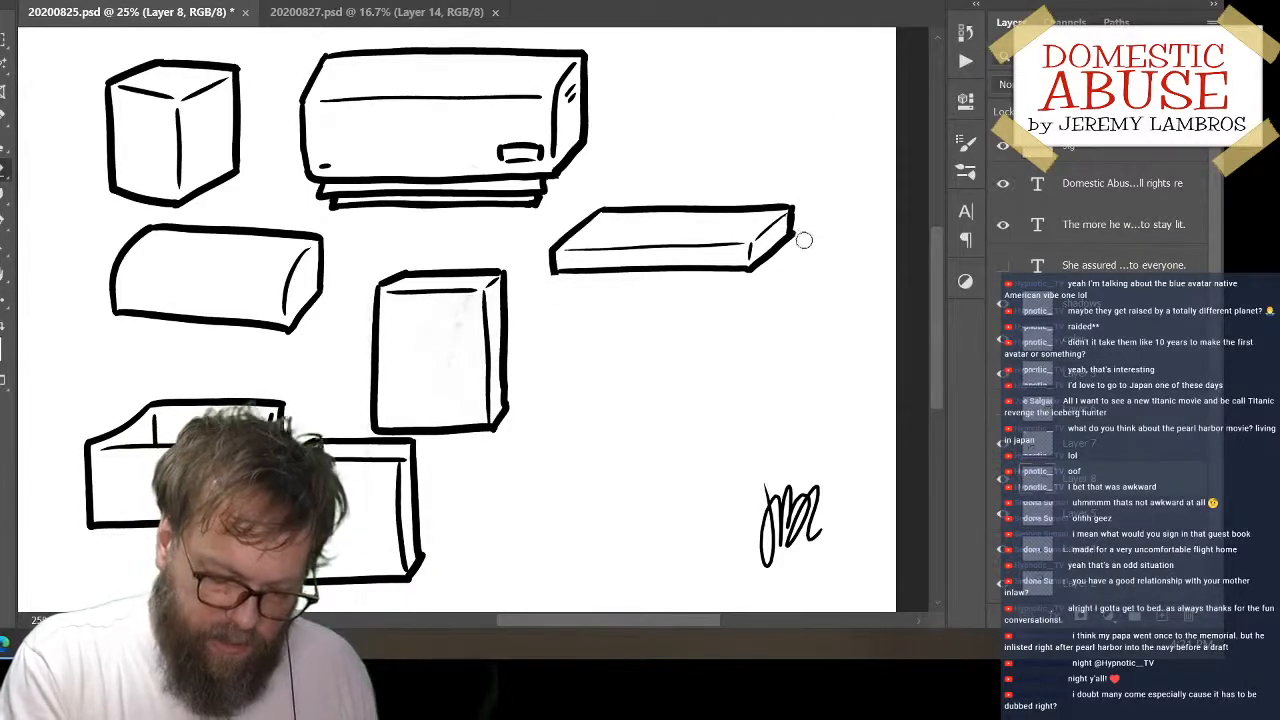
mouse_move(788, 240)
left_mouse_down()
mouse_move(744, 406)
mouse_move(676, 478)
left_mouse_up()
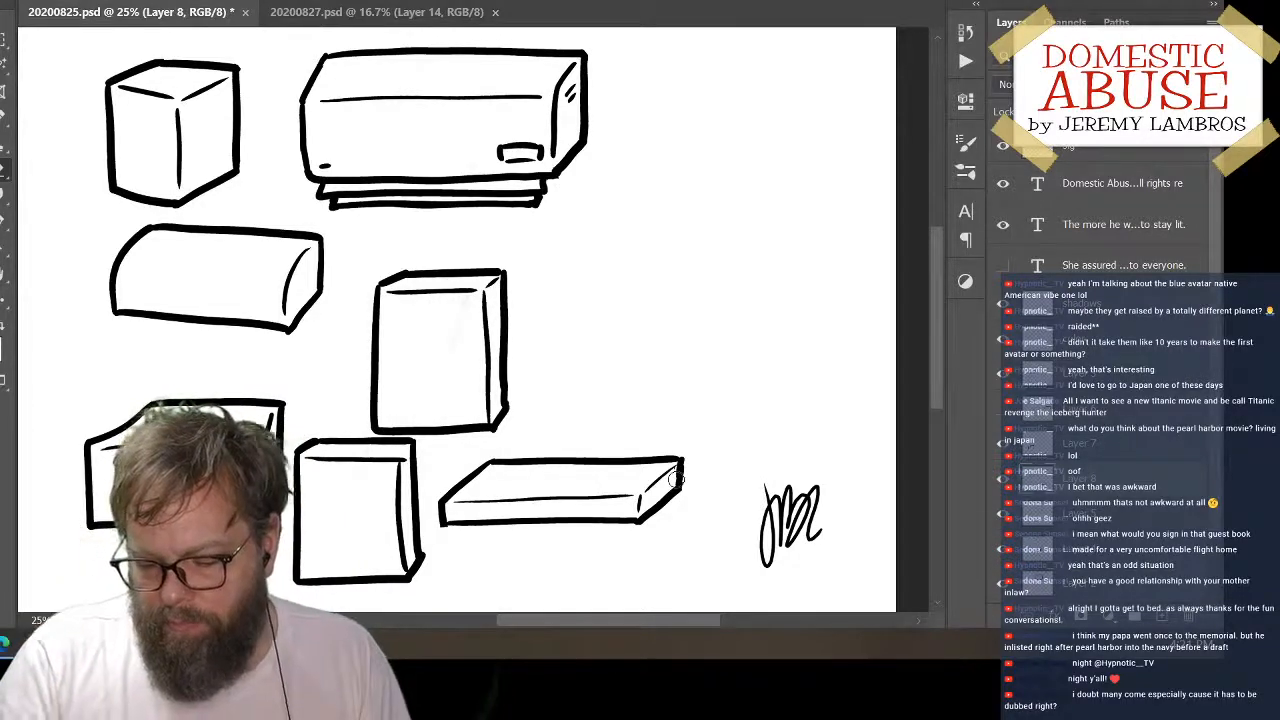
Move the mid-canvas upright box on Layer 4 up and to the right, and hide its layer
left_click_drag(659, 268, 763, 274)
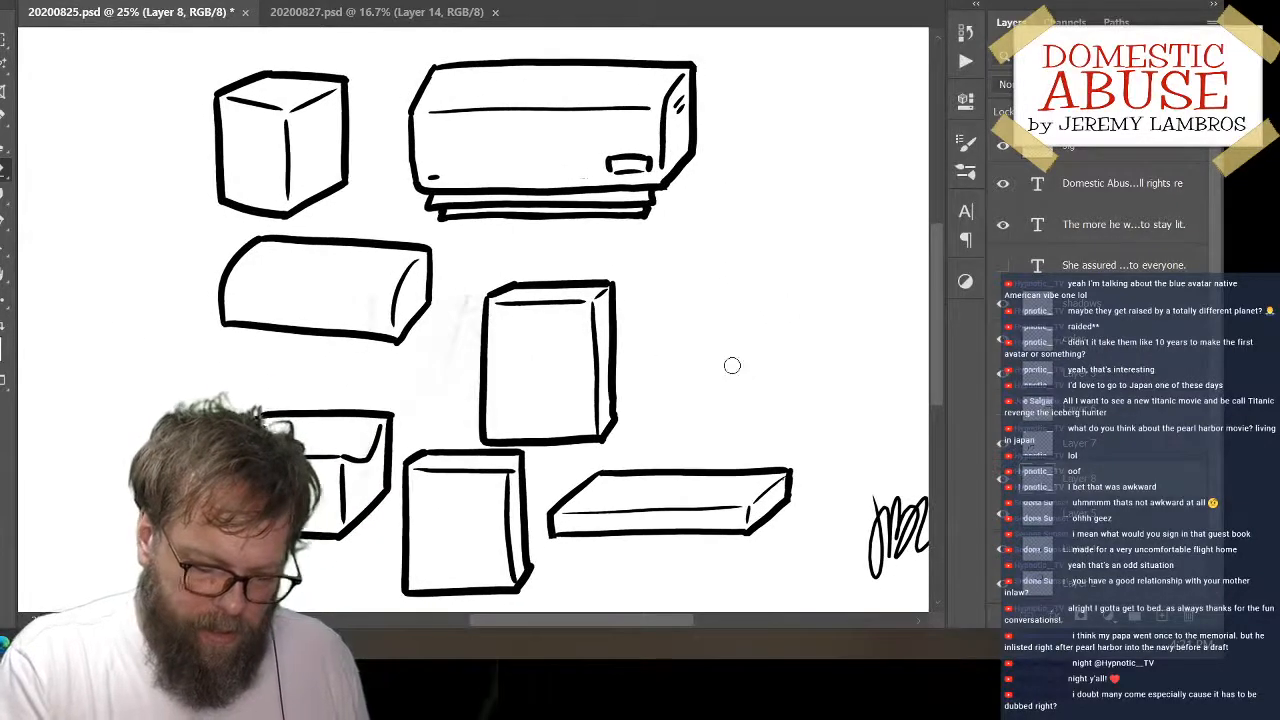
left_click(661, 356, "ctrl")
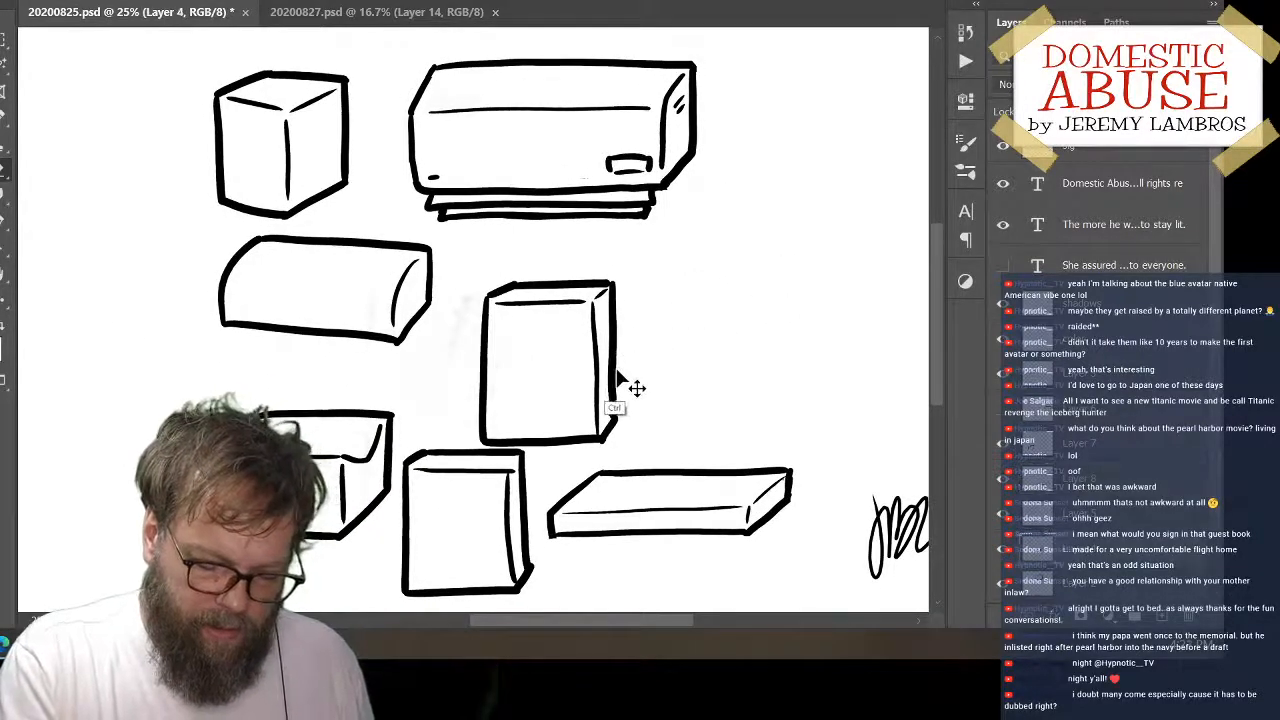
left_click_drag(623, 394, 765, 340)
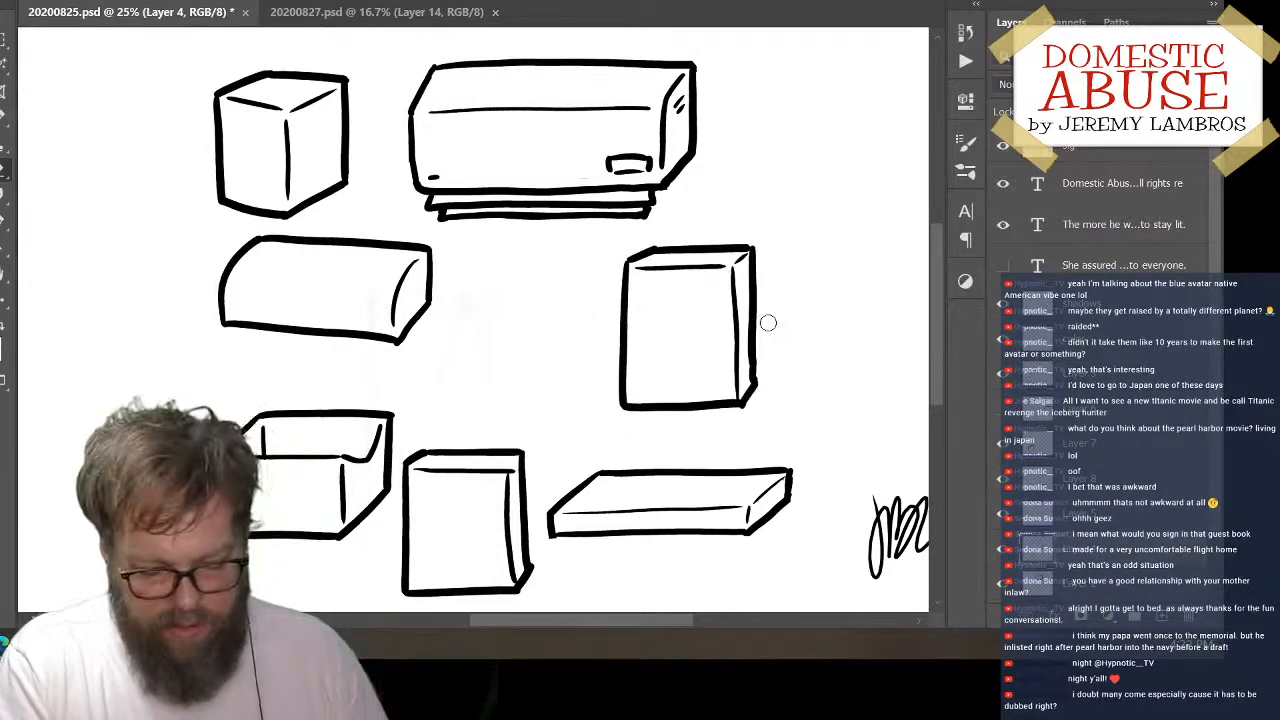
left_click(1003, 550)
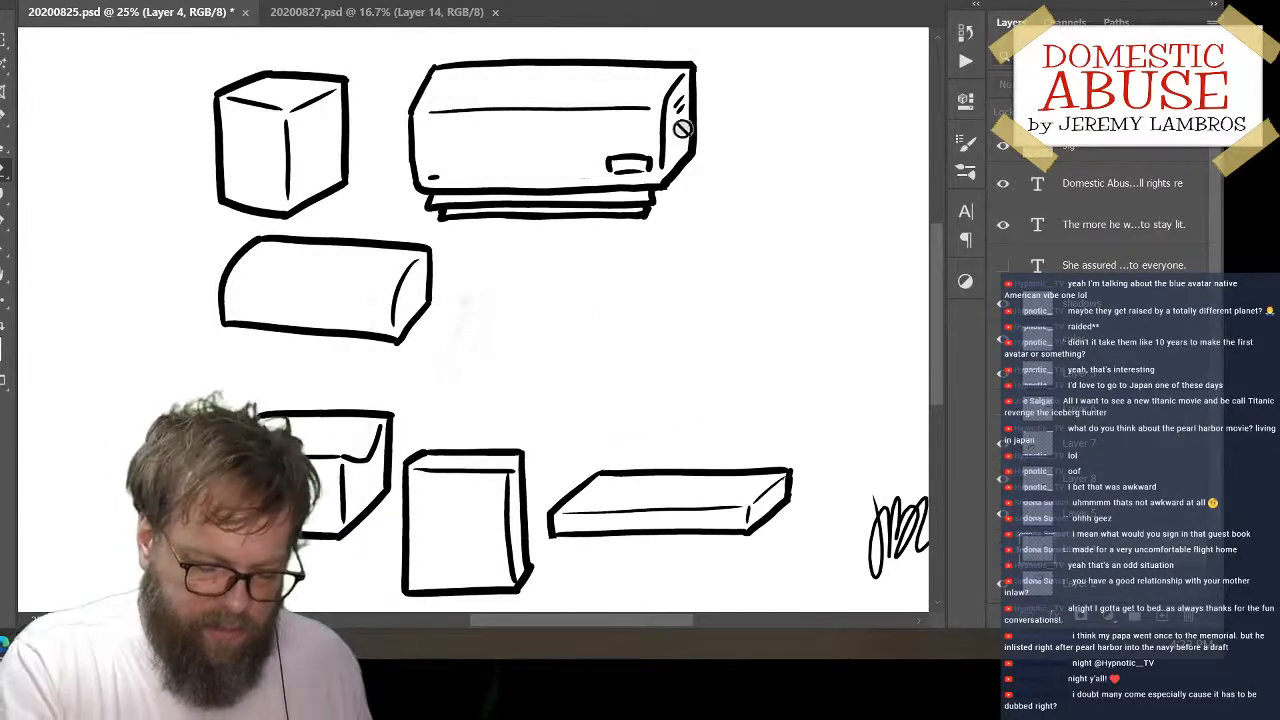
Shift the large detailed box on Layer 2 slightly down and right, and hide the layers of the open box, lower upright box and slab
mouse_move(683, 180)
left_mouse_down()
mouse_move(776, 246)
mouse_move(758, 257)
mouse_move(729, 216)
left_mouse_up()
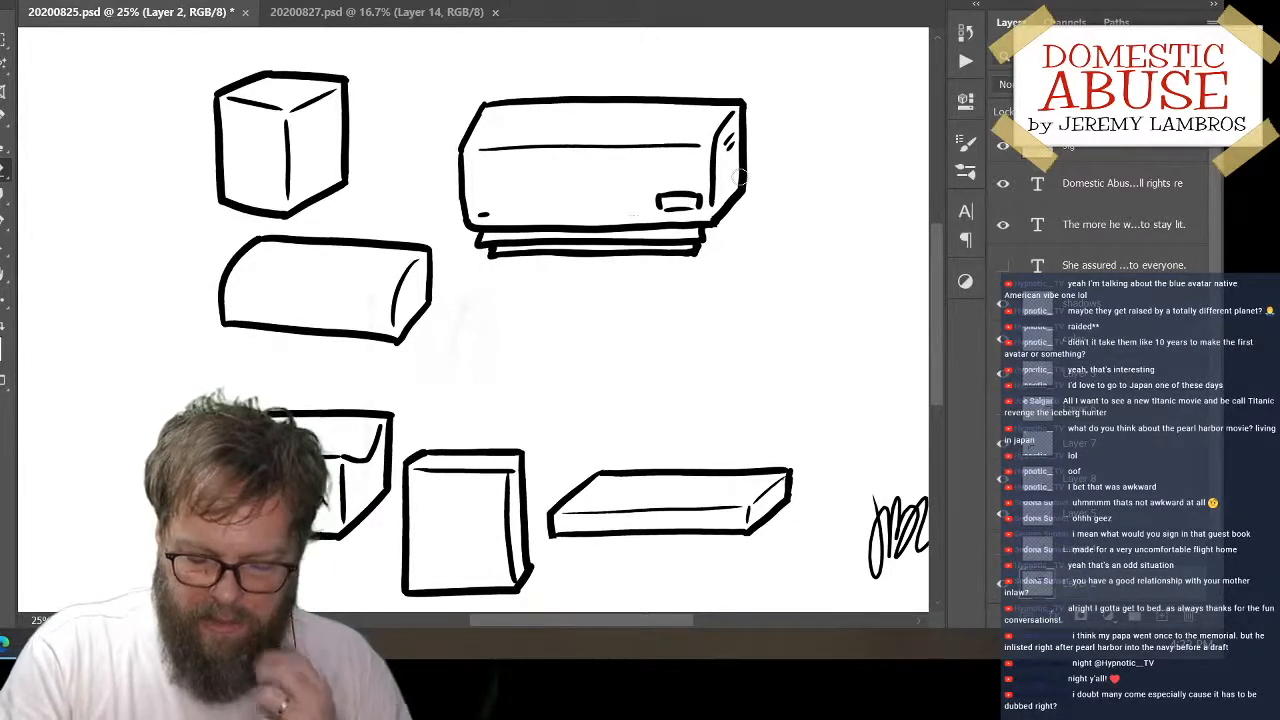
left_click(1000, 515)
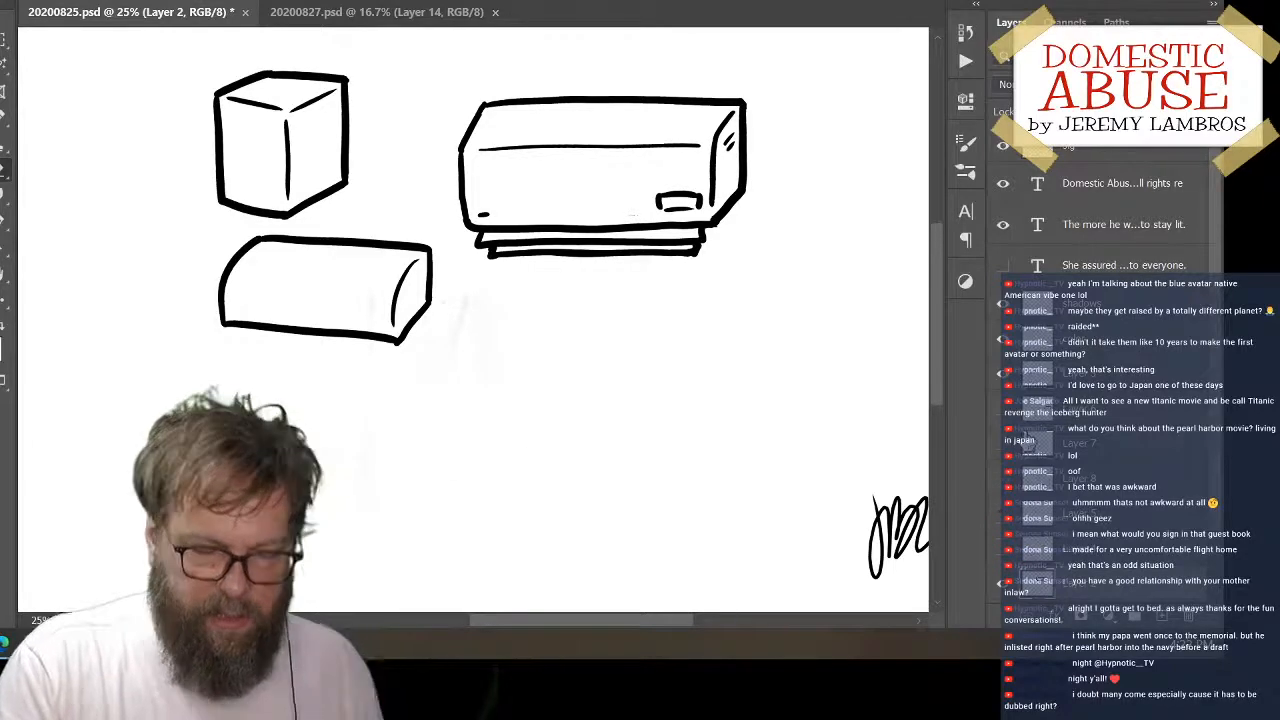
left_click_drag(537, 390, 592, 388)
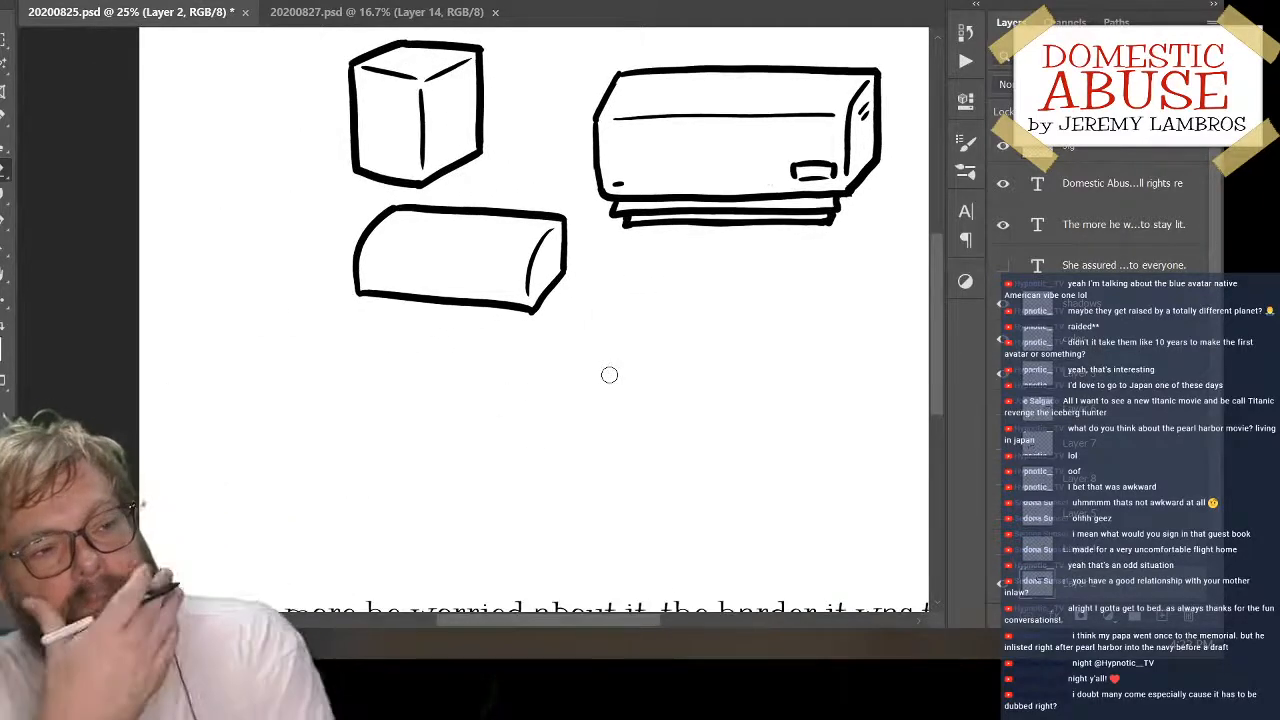
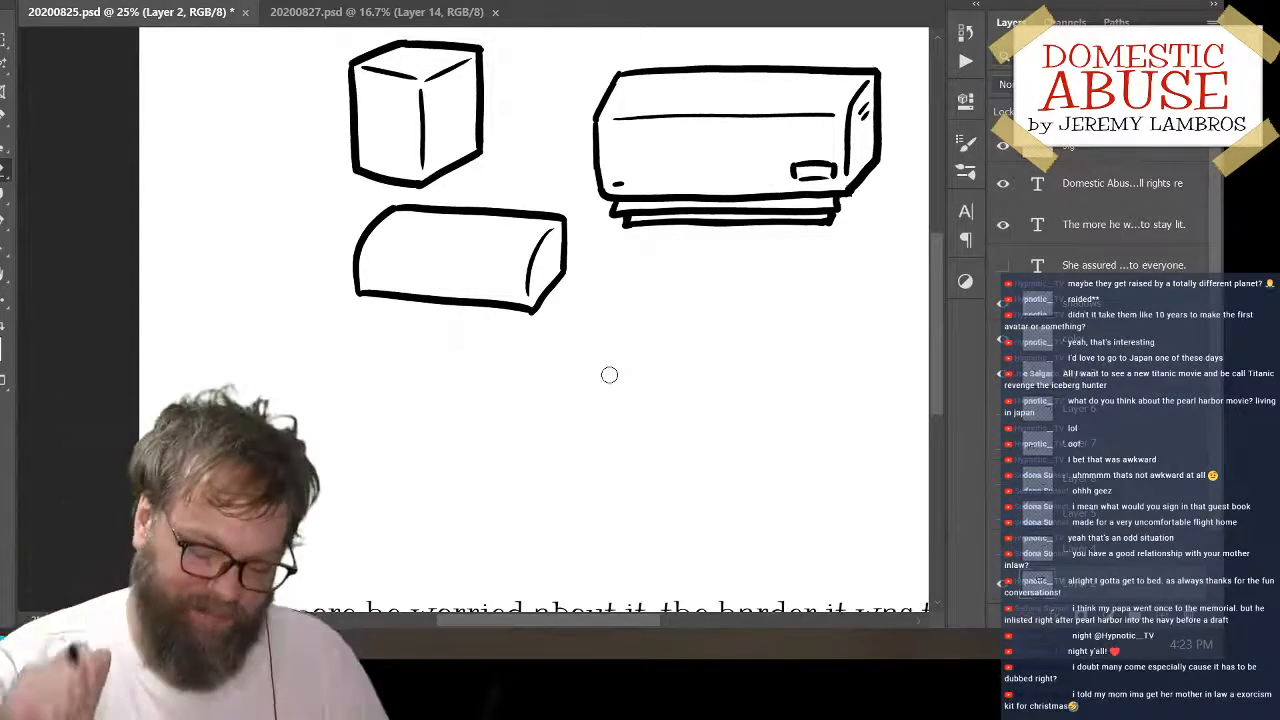
Move the rounded-top box on Layer 3 left and slightly up, to below the left side of the upright box
key("v")
mouse_move(578, 277)
left_mouse_down()
mouse_move(395, 305)
mouse_move(393, 259)
left_mouse_up()
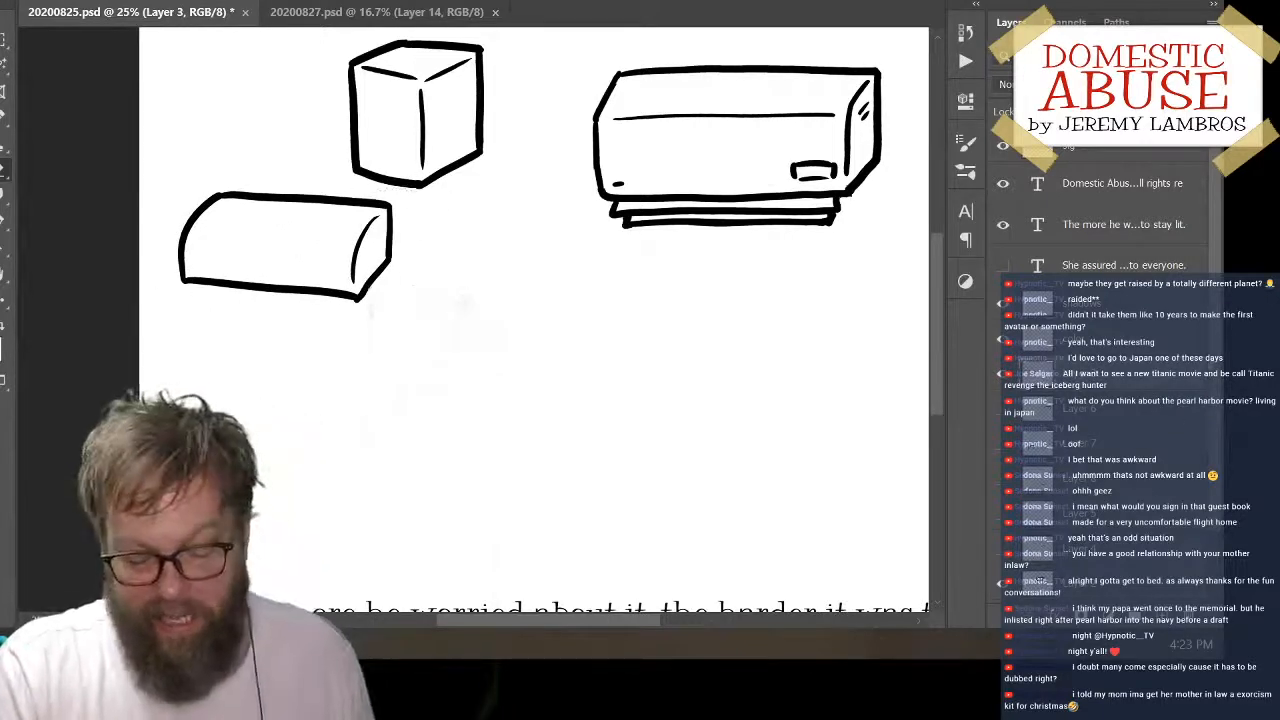
left_click(1162, 615)
left_click_drag(1215, 318, 1215, 307)
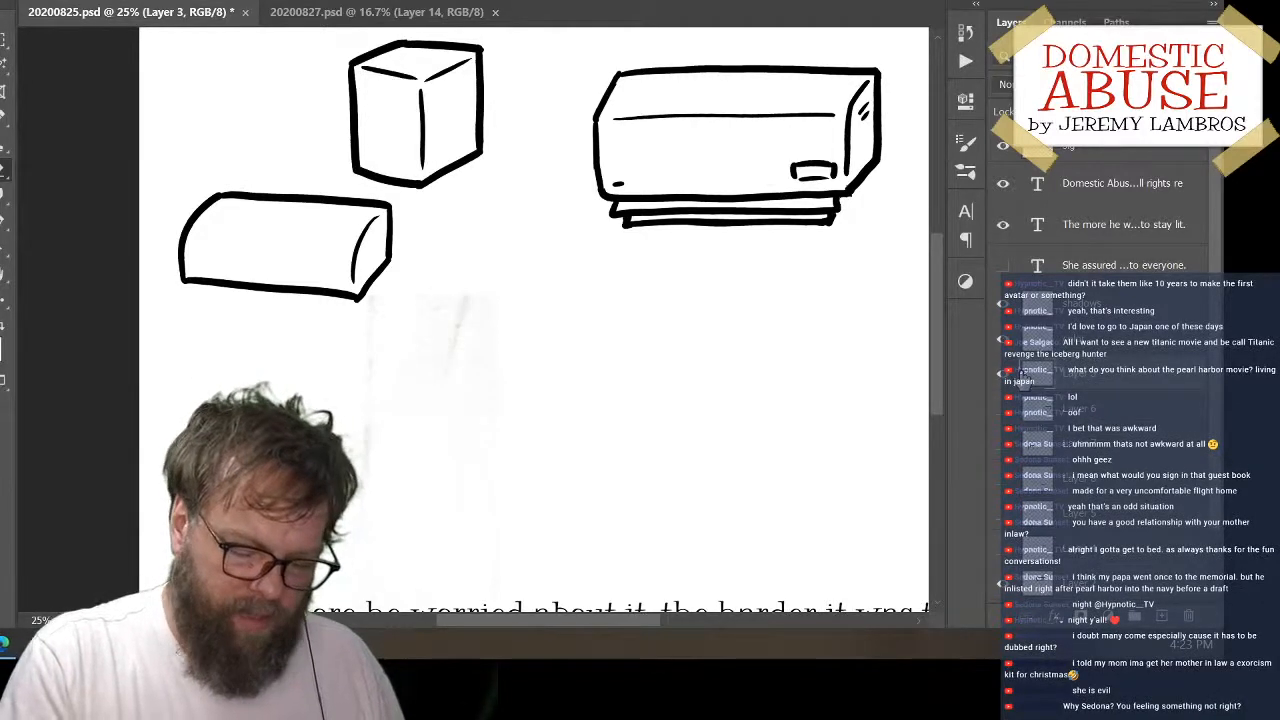
left_click(1003, 375)
left_click(1003, 375)
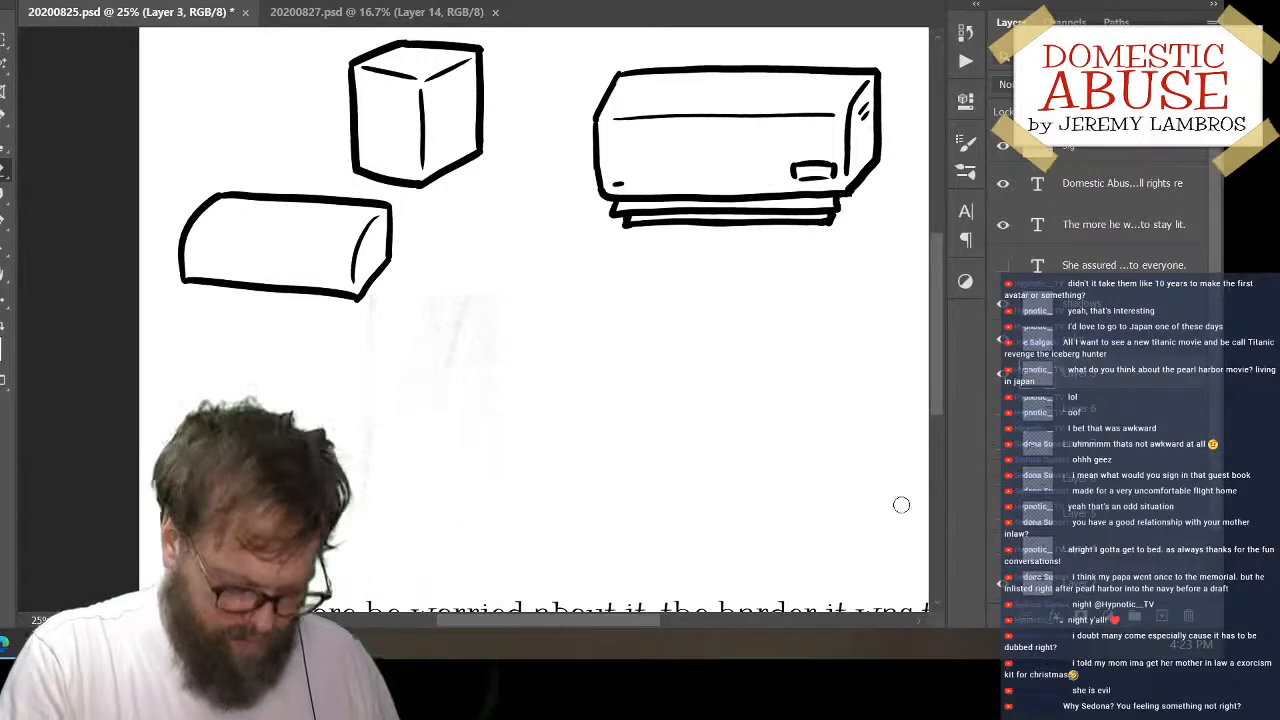
key("w")
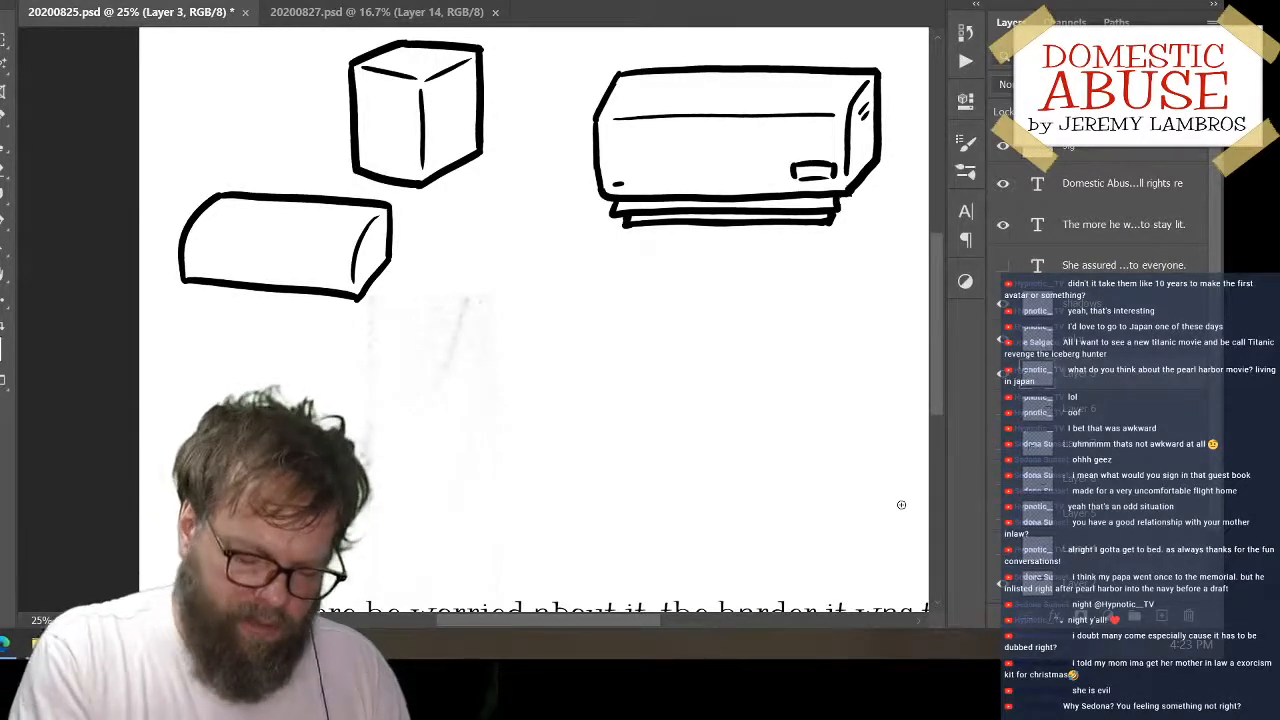
left_click_drag(437, 323, 683, 311)
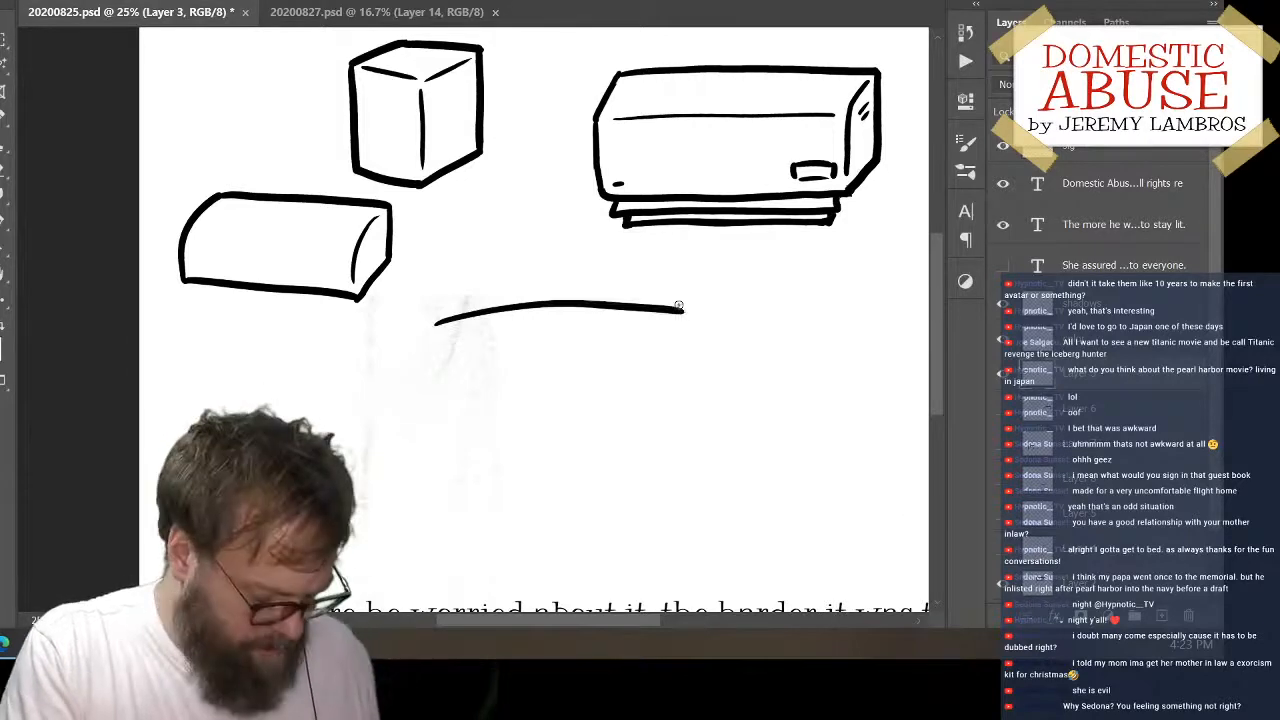
key("ctrl+z")
left_click_drag(481, 287, 479, 381)
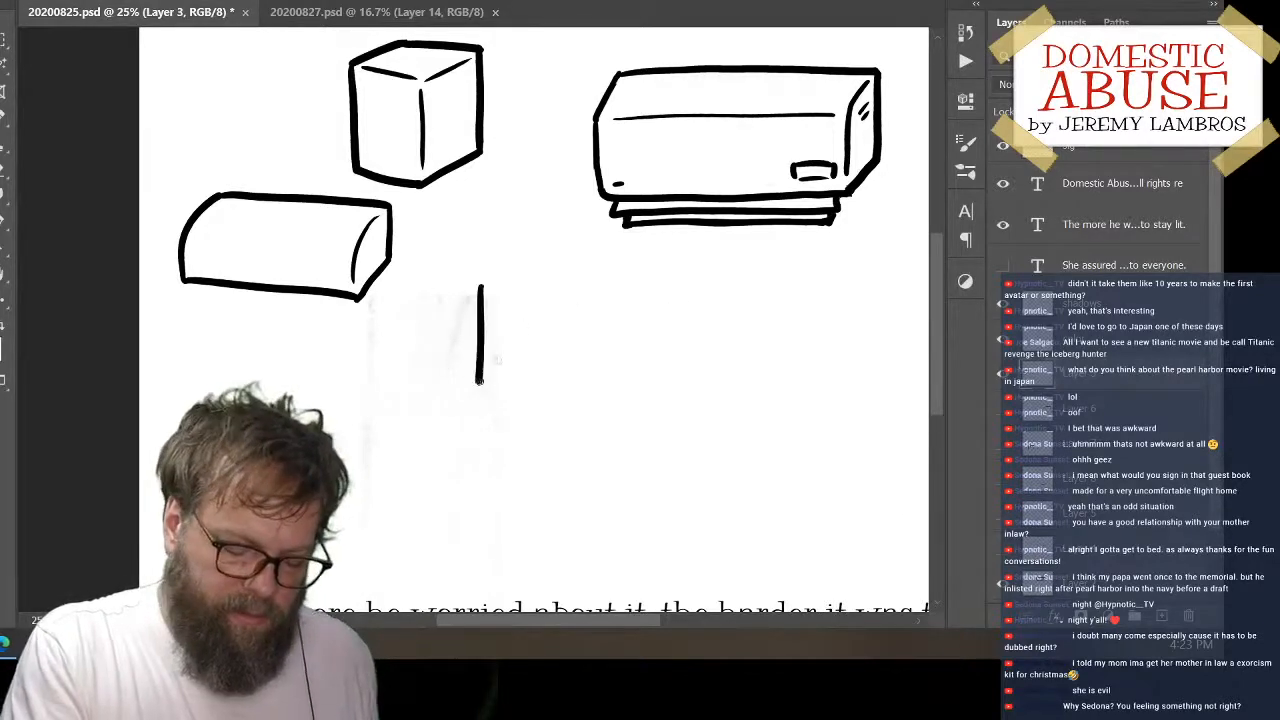
key("ctrl+z")
mouse_move(515, 293)
left_mouse_down()
mouse_move(517, 332)
mouse_move(475, 356)
mouse_move(478, 400)
left_mouse_up()
key("ctrl+z")
Draw the stepped left side, long bottom edge, top edge and short right edge of a new wide box below the detailed box
mouse_move(514, 297)
left_mouse_down()
mouse_move(501, 346)
mouse_move(455, 378)
mouse_move(460, 408)
mouse_move(776, 398)
left_mouse_up()
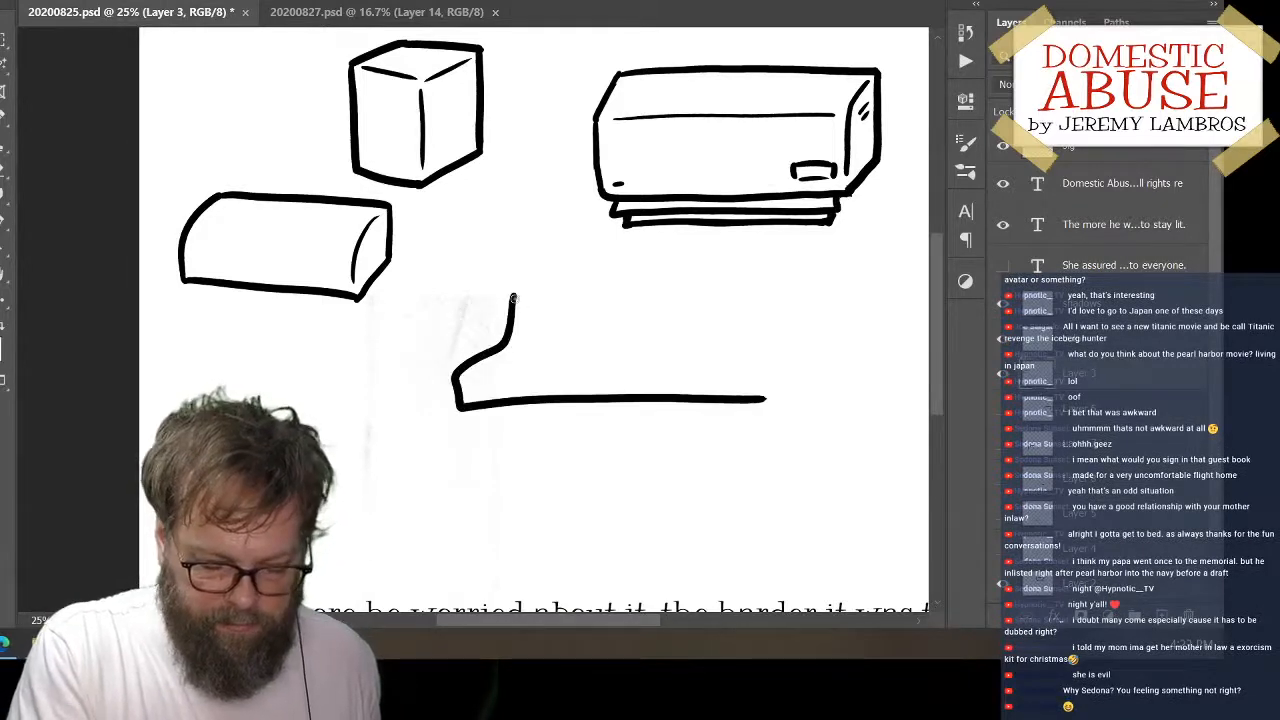
left_click_drag(513, 297, 800, 296)
key("ctrl+z")
mouse_move(510, 297)
left_mouse_down()
mouse_move(808, 283)
mouse_move(778, 300)
mouse_move(773, 348)
mouse_move(773, 334)
left_mouse_up()
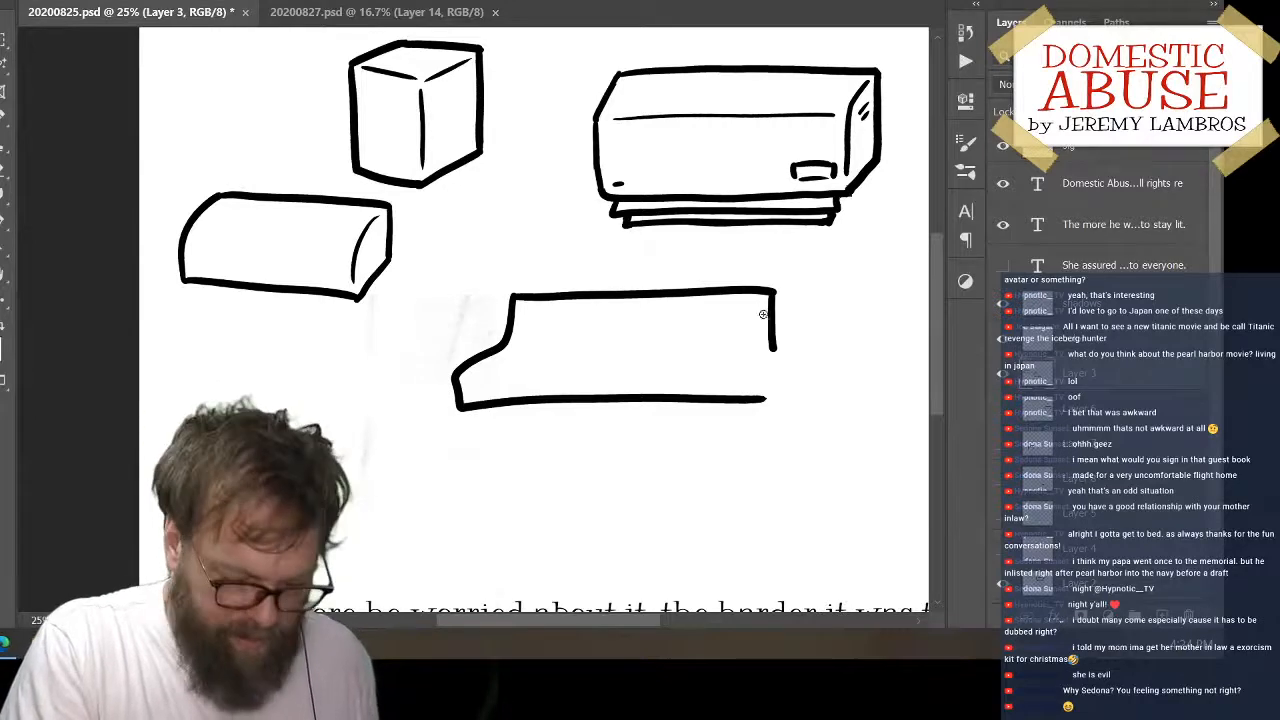
Draw the S-curved inner edge at the new box's right end and close the outline with a slanted lower-right edge
left_click_drag(766, 298, 733, 386)
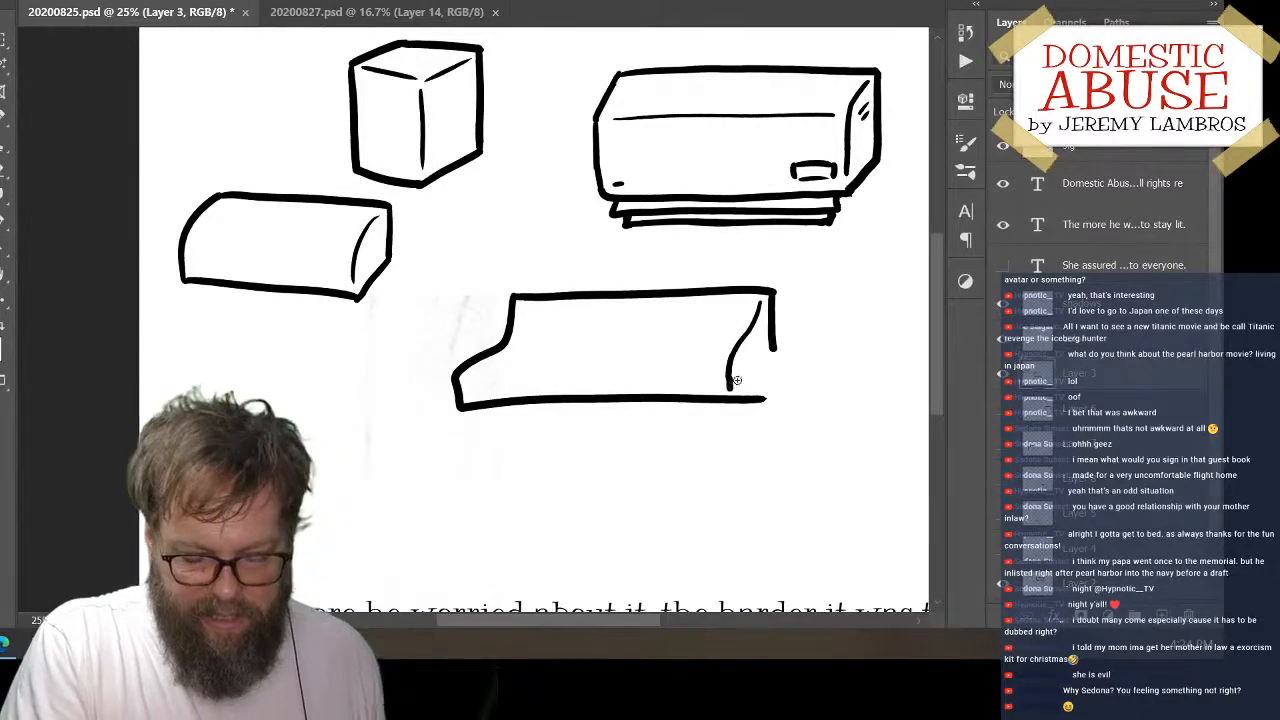
key("ctrl+z")
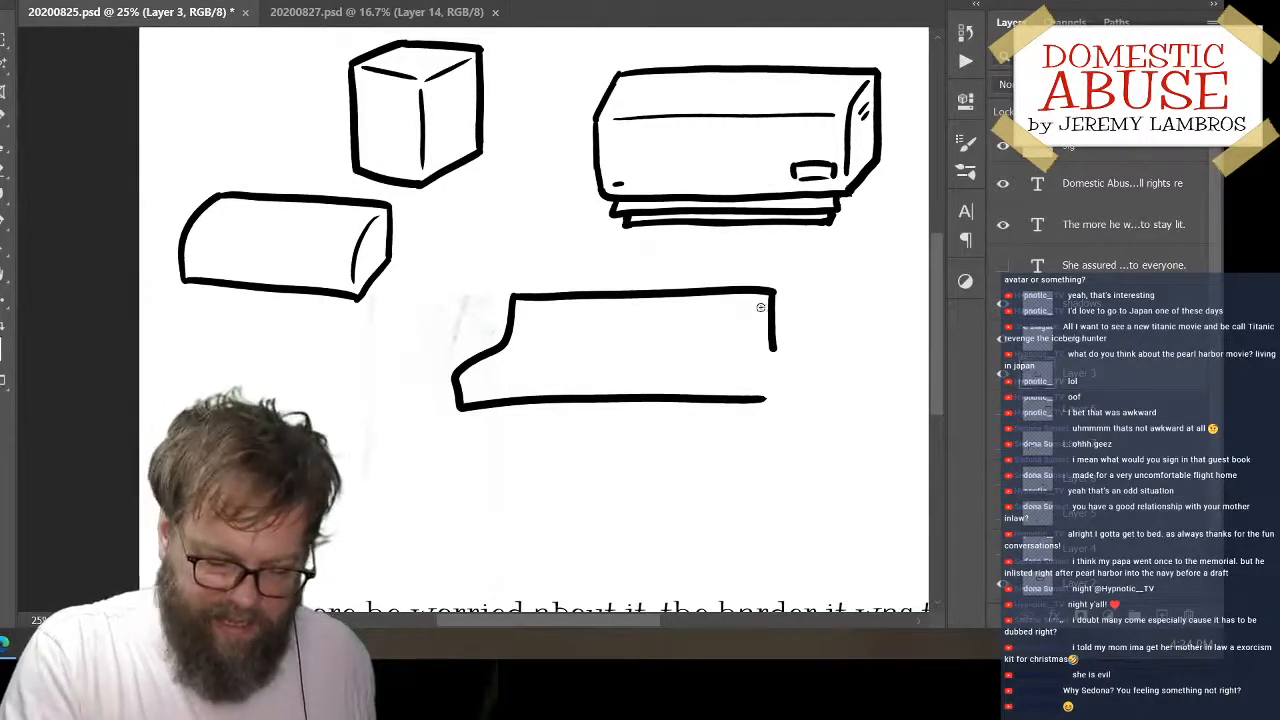
mouse_move(766, 300)
left_mouse_down()
mouse_move(746, 351)
mouse_move(715, 383)
mouse_move(764, 300)
left_mouse_up()
key("ctrl+z")
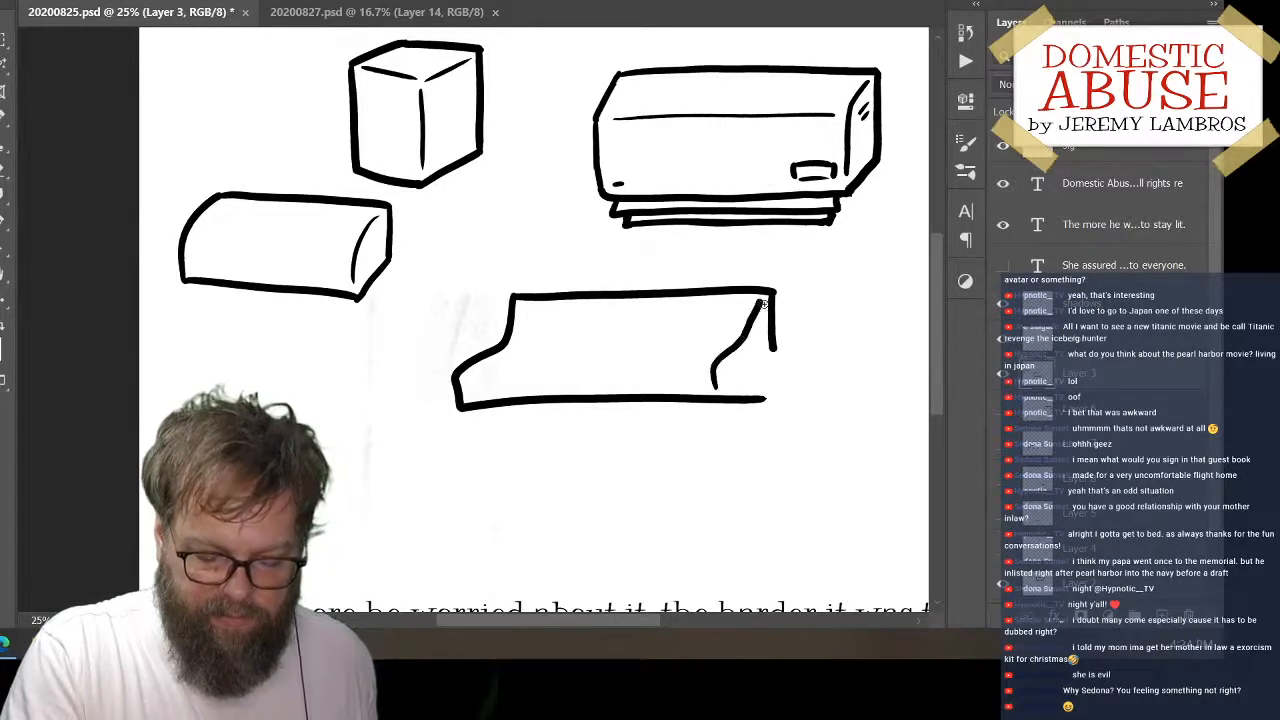
left_click_drag(732, 398, 775, 353)
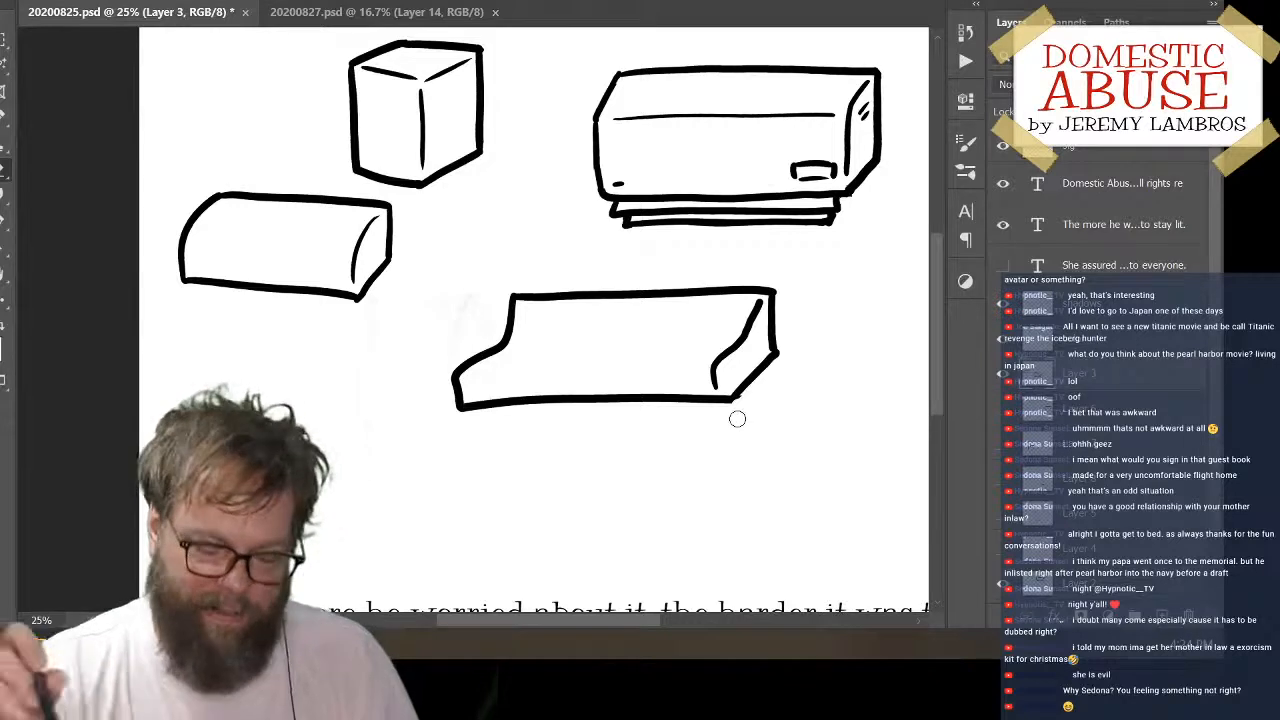
Erase the inner curve at the stepped box's right end and redraw it slightly closer to the right edge
mouse_move(745, 342)
left_mouse_down()
mouse_move(757, 306)
mouse_move(718, 388)
left_mouse_up()
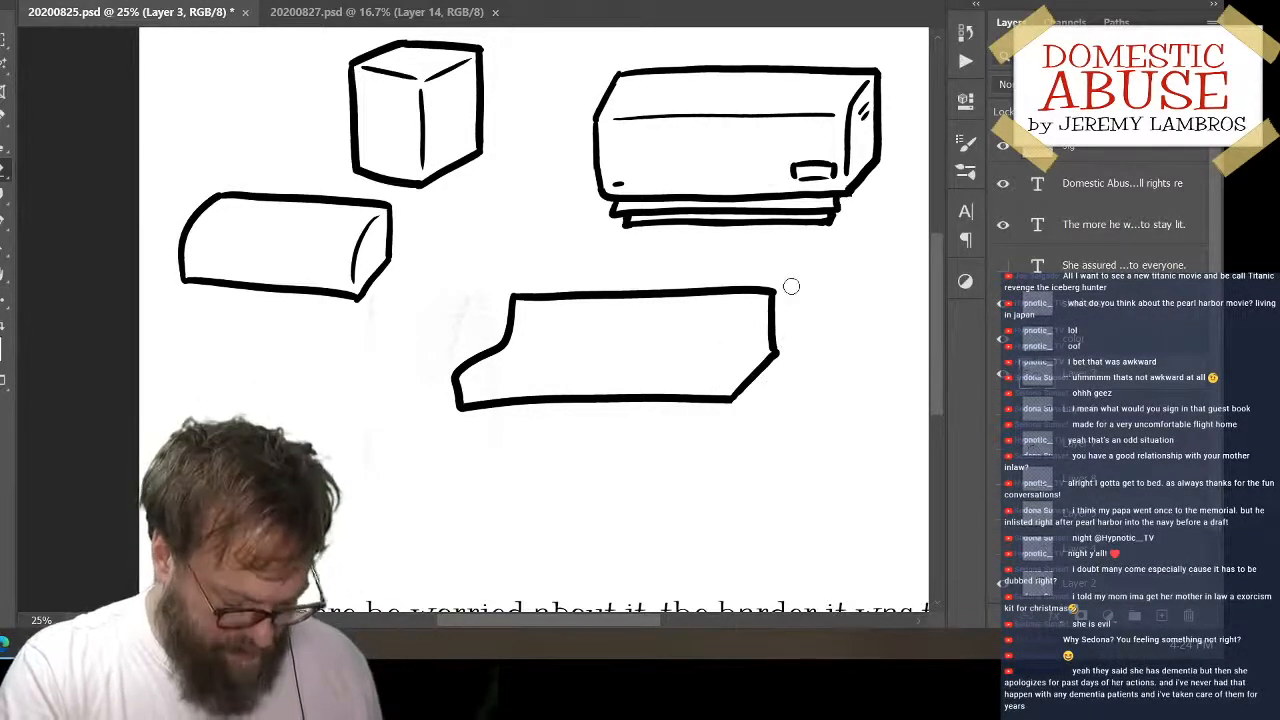
key("b")
mouse_move(757, 304)
left_mouse_down()
mouse_move(713, 390)
mouse_move(752, 312)
mouse_move(774, 334)
mouse_move(722, 358)
mouse_move(730, 388)
left_mouse_up()
key("ctrl+z")
key("ctrl+z")
key("ctrl+z")
mouse_move(760, 302)
left_mouse_down()
mouse_move(725, 356)
mouse_move(730, 390)
left_mouse_up()
key("ctrl+z")
mouse_move(760, 300)
left_mouse_down()
mouse_move(722, 362)
mouse_move(735, 385)
left_mouse_up()
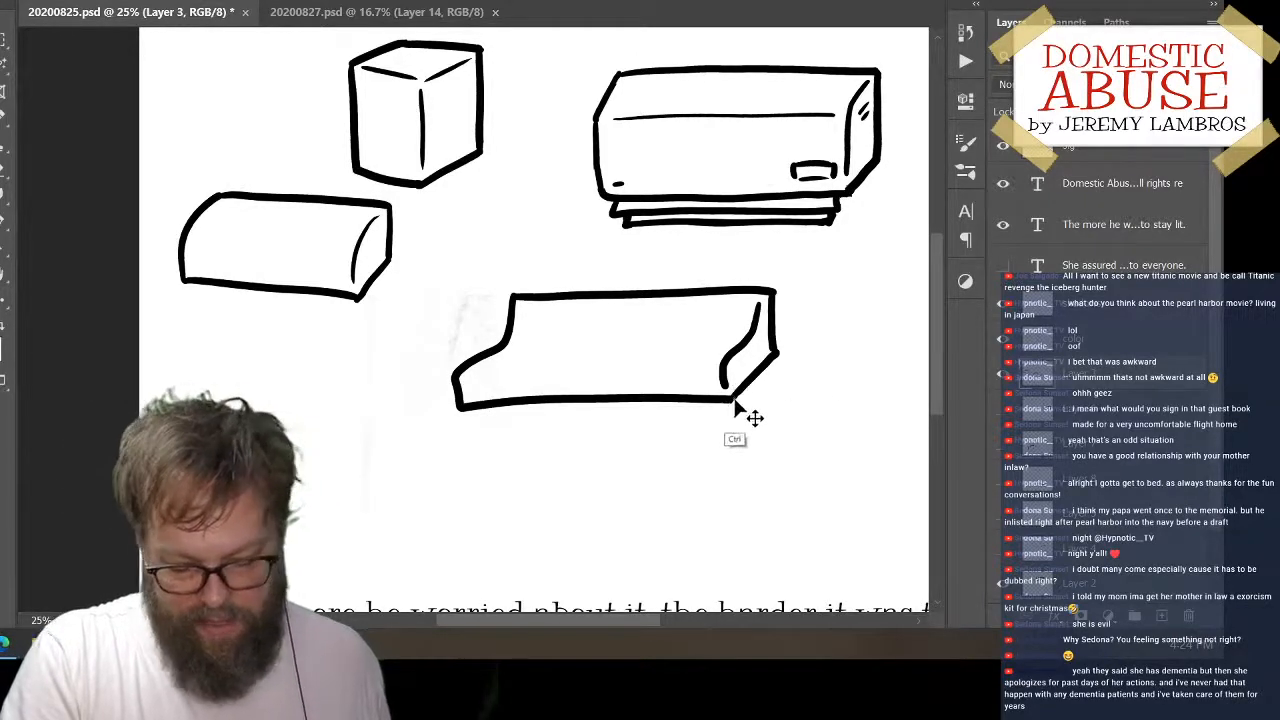
Cut the stepped box from Layer 3, paste it onto its own layer and place it below the rounded-top box
left_click(760, 382, "ctrl")
left_click_drag(759, 376, 766, 417)
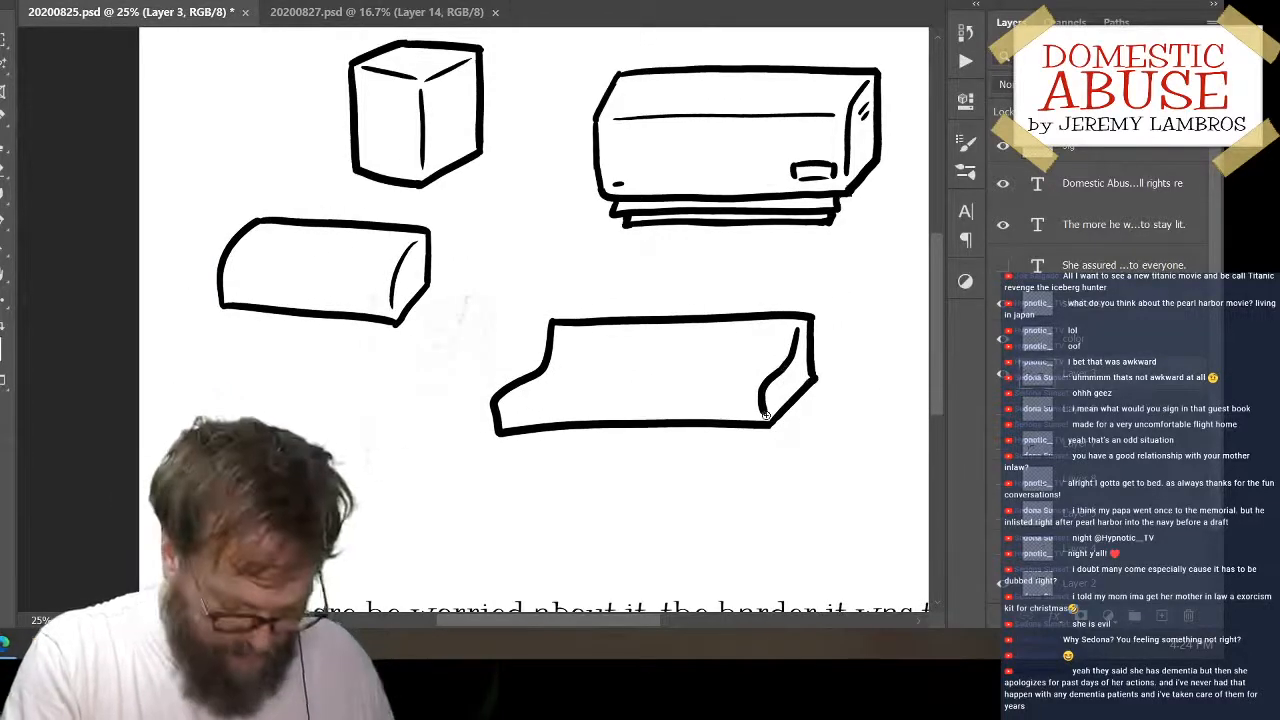
mouse_move(600, 272)
left_mouse_down()
mouse_move(447, 438)
mouse_move(811, 492)
mouse_move(810, 279)
mouse_move(510, 300)
left_mouse_up()
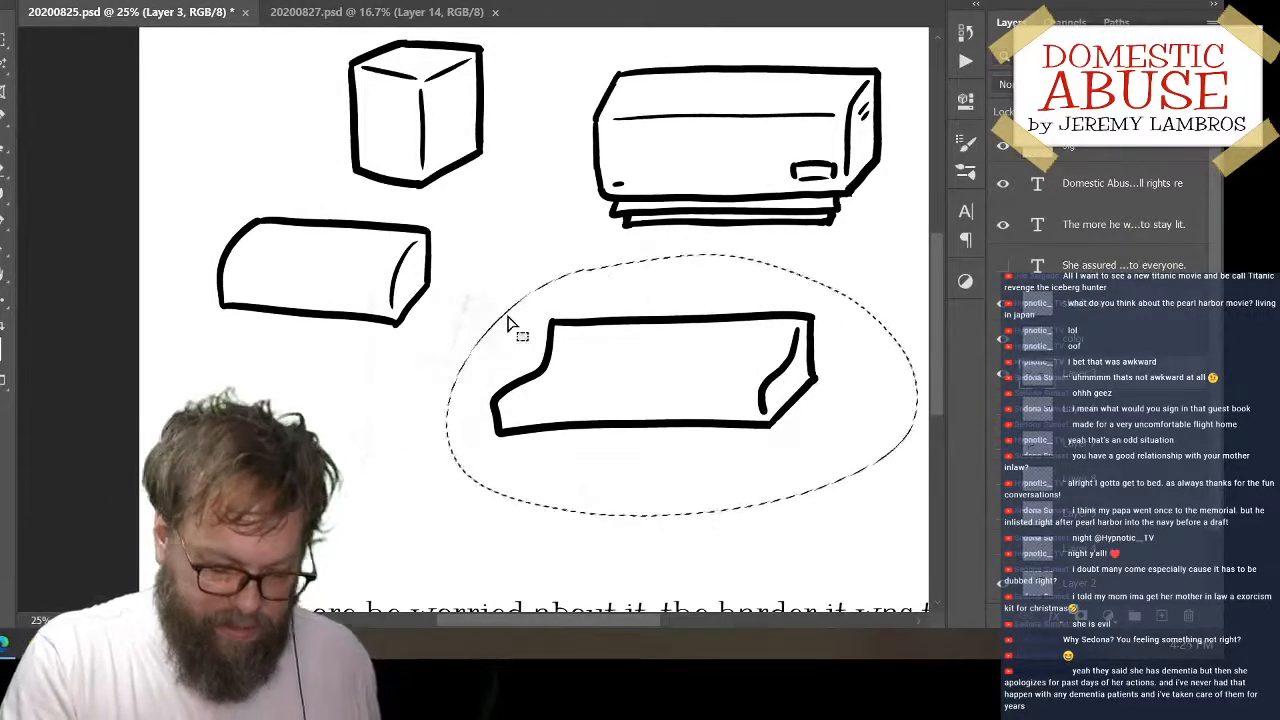
key("ctrl+x")
key("ctrl+v")
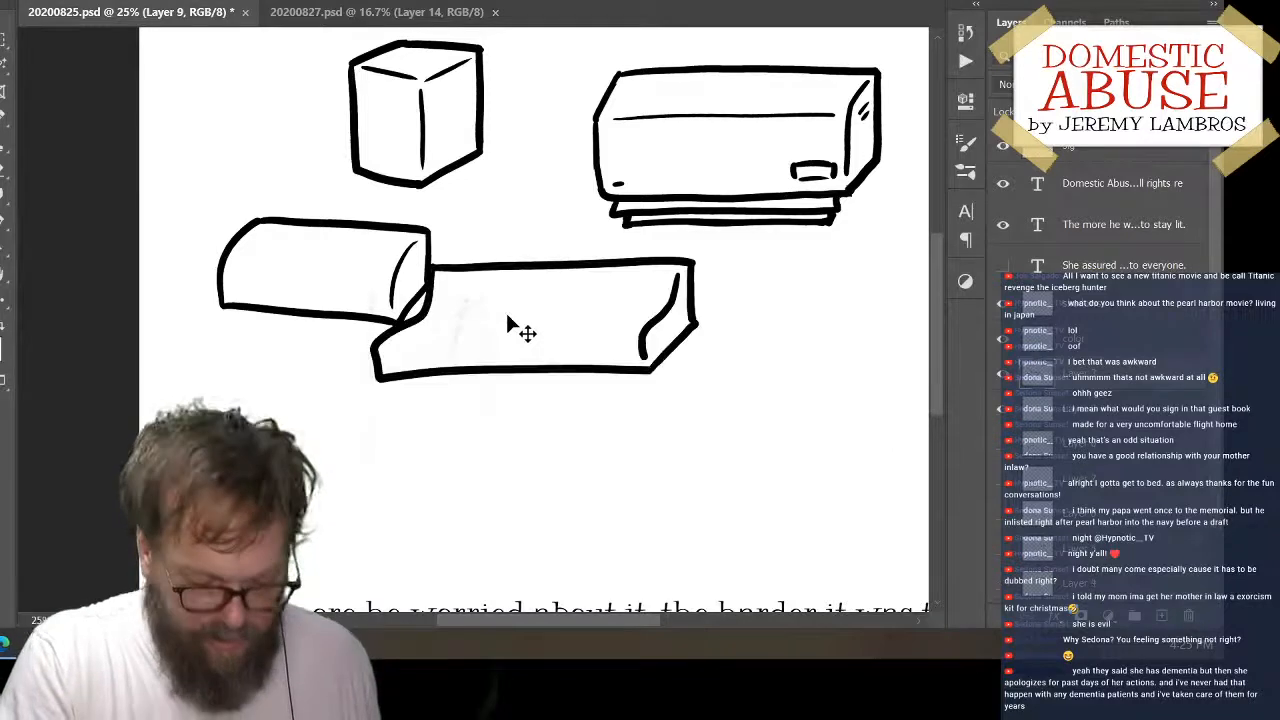
left_click_drag(666, 380, 540, 470)
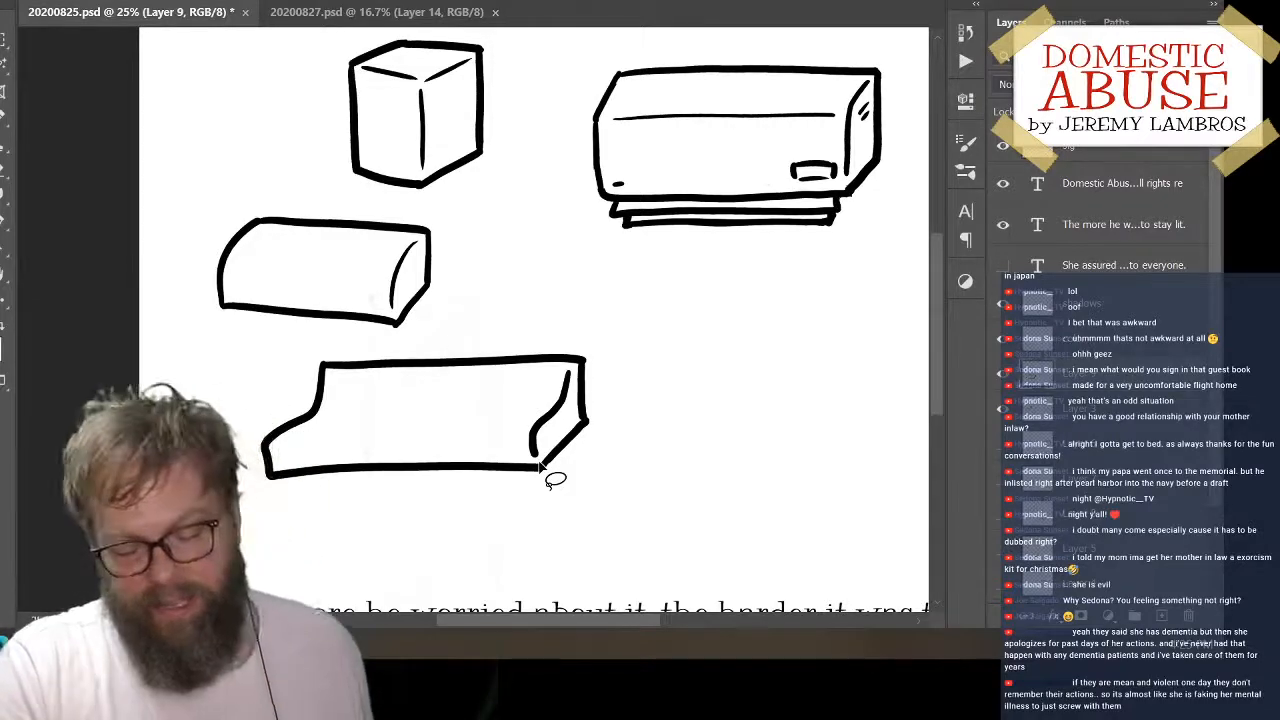
Draw the thin horizontal line across the front step of the stepped box, and shift the box slightly left
mouse_move(760, 323)
left_mouse_down()
mouse_move(734, 434)
mouse_move(707, 364)
mouse_move(649, 349)
mouse_move(617, 457)
mouse_move(687, 435)
left_mouse_up()
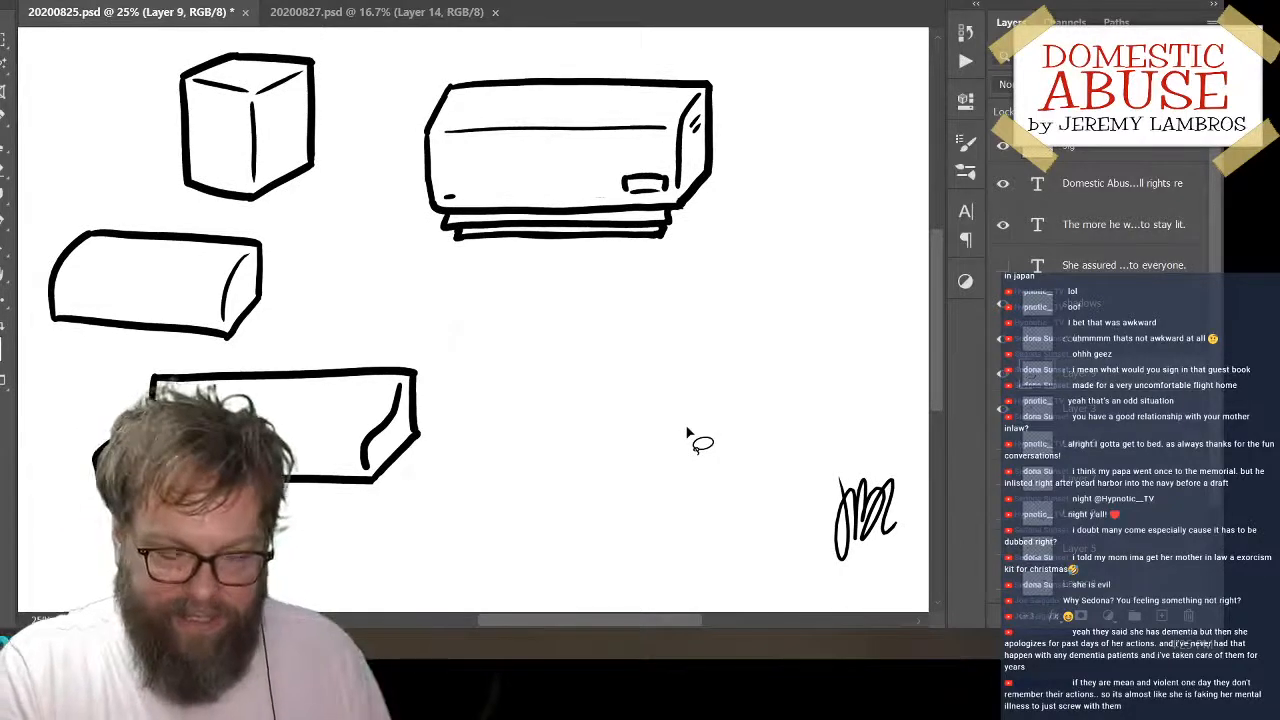
key("b")
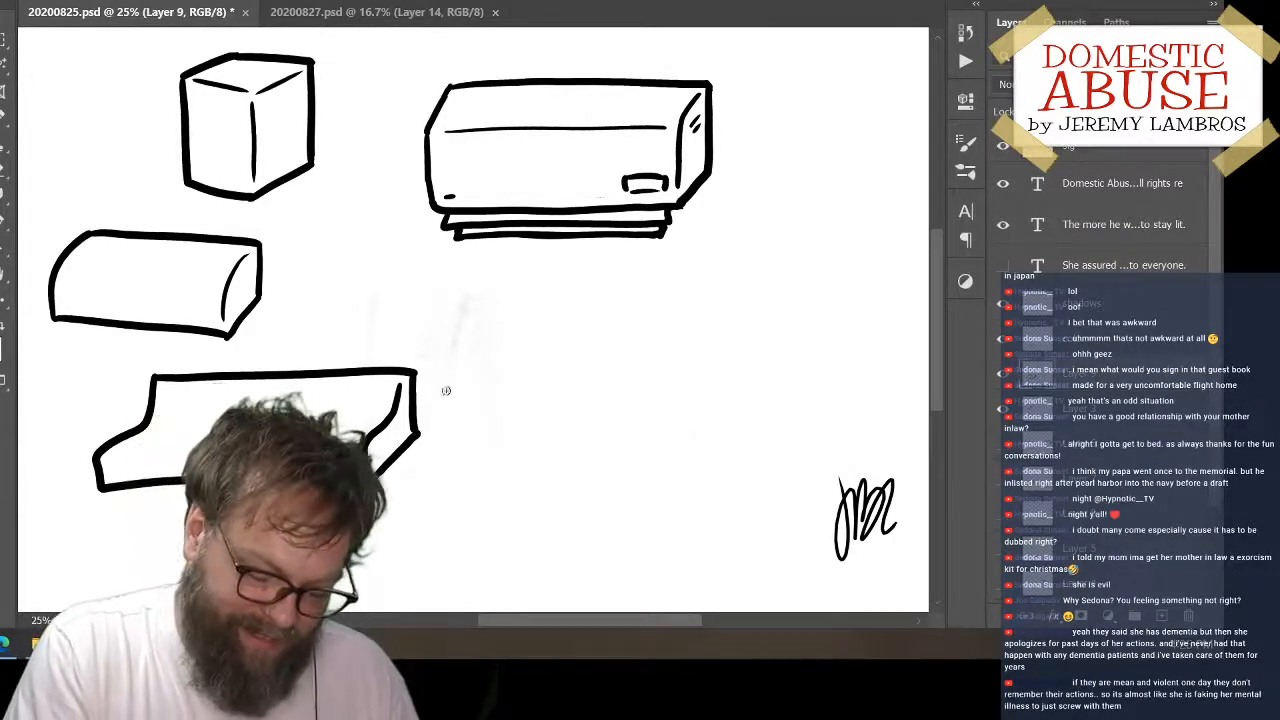
left_click_drag(118, 454, 340, 446)
left_click_drag(205, 427, 393, 423)
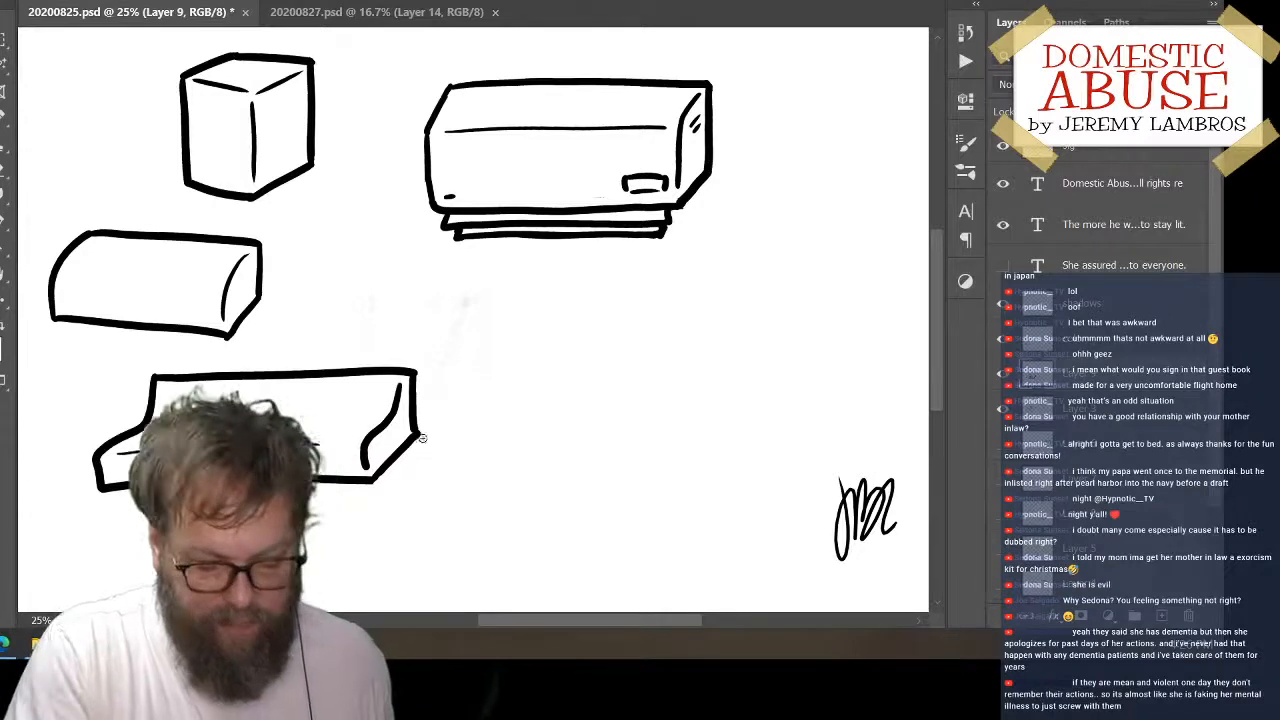
mouse_move(424, 434)
left_mouse_down()
mouse_move(372, 460)
mouse_move(382, 426)
left_mouse_up()
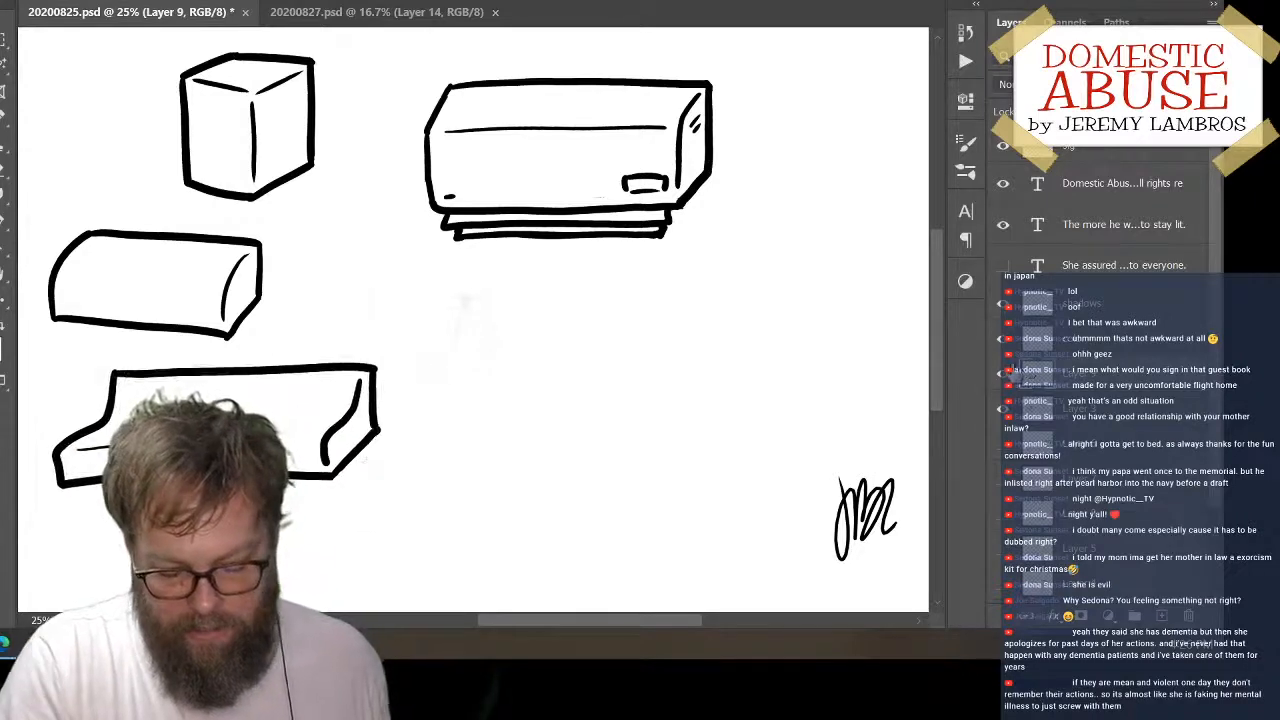
Hide the large detailed box on Layer 2 and add new empty layers above Layer 9 and Layer 6
left_click(1161, 617)
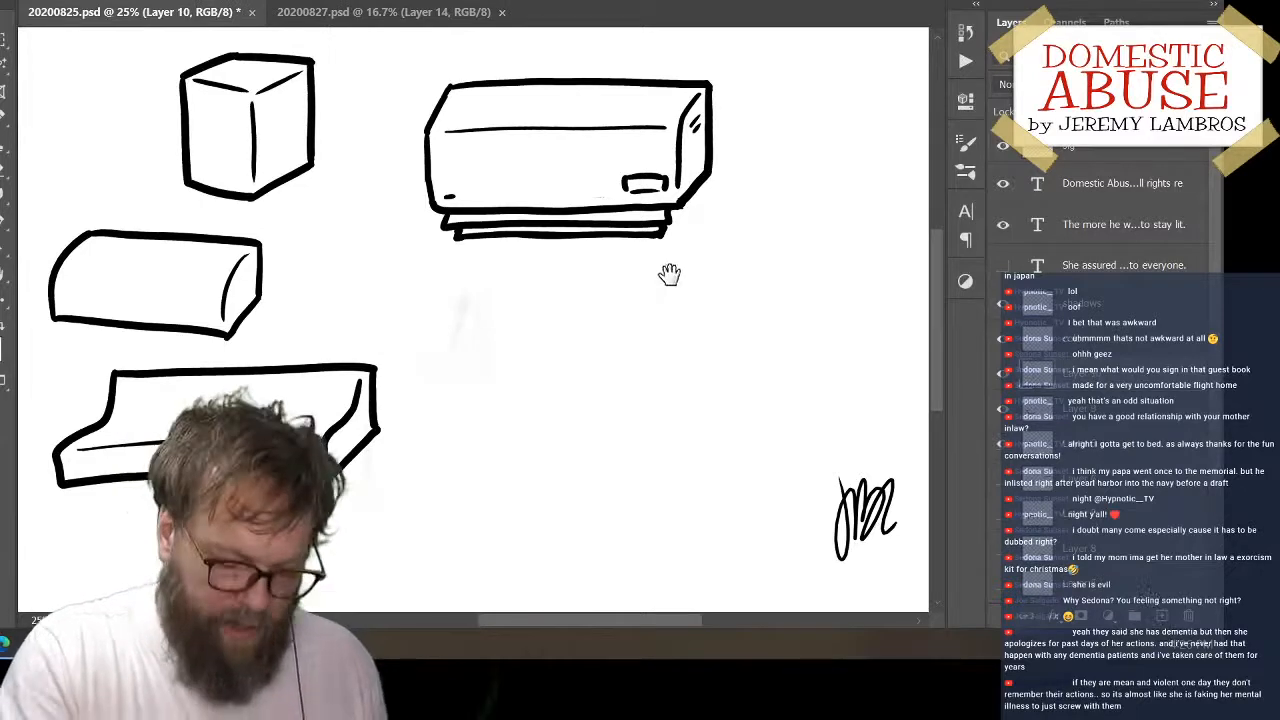
left_click_drag(697, 194, 777, 232)
left_click(1006, 587)
mouse_move(754, 369)
left_mouse_down()
mouse_move(749, 429)
mouse_move(531, 294)
mouse_move(739, 397)
mouse_move(815, 409)
left_mouse_up()
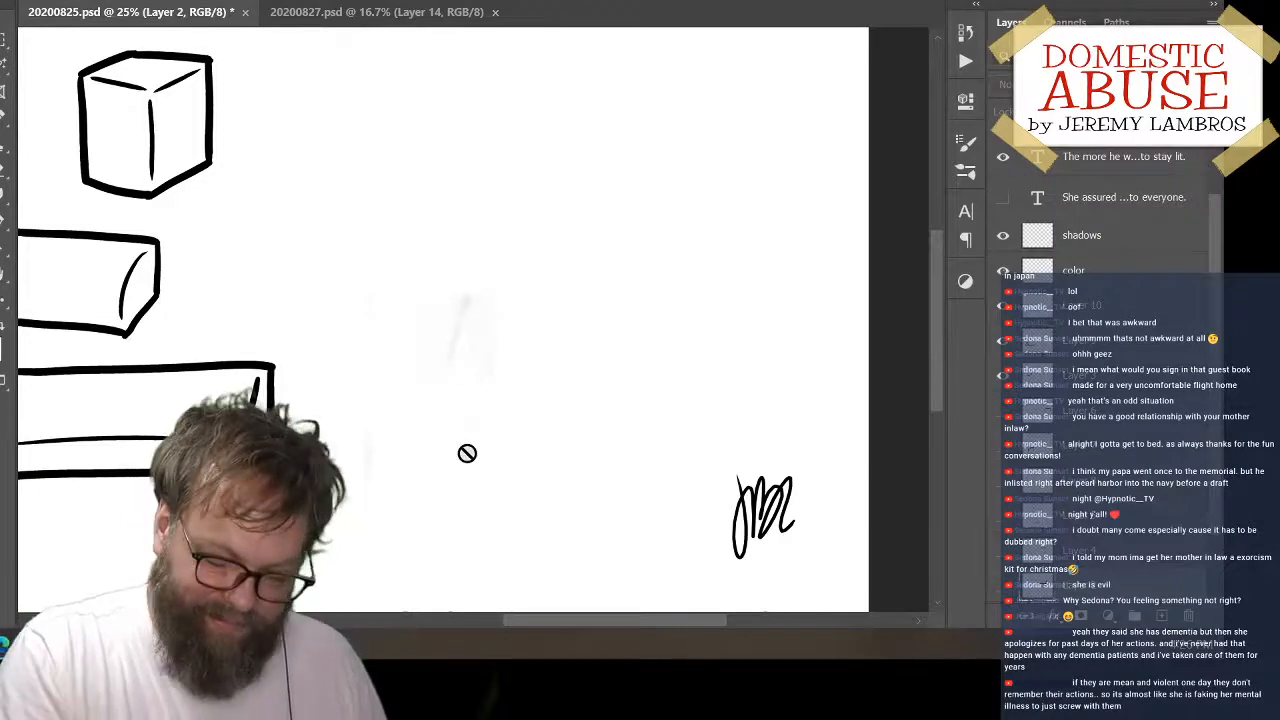
left_click(1109, 418)
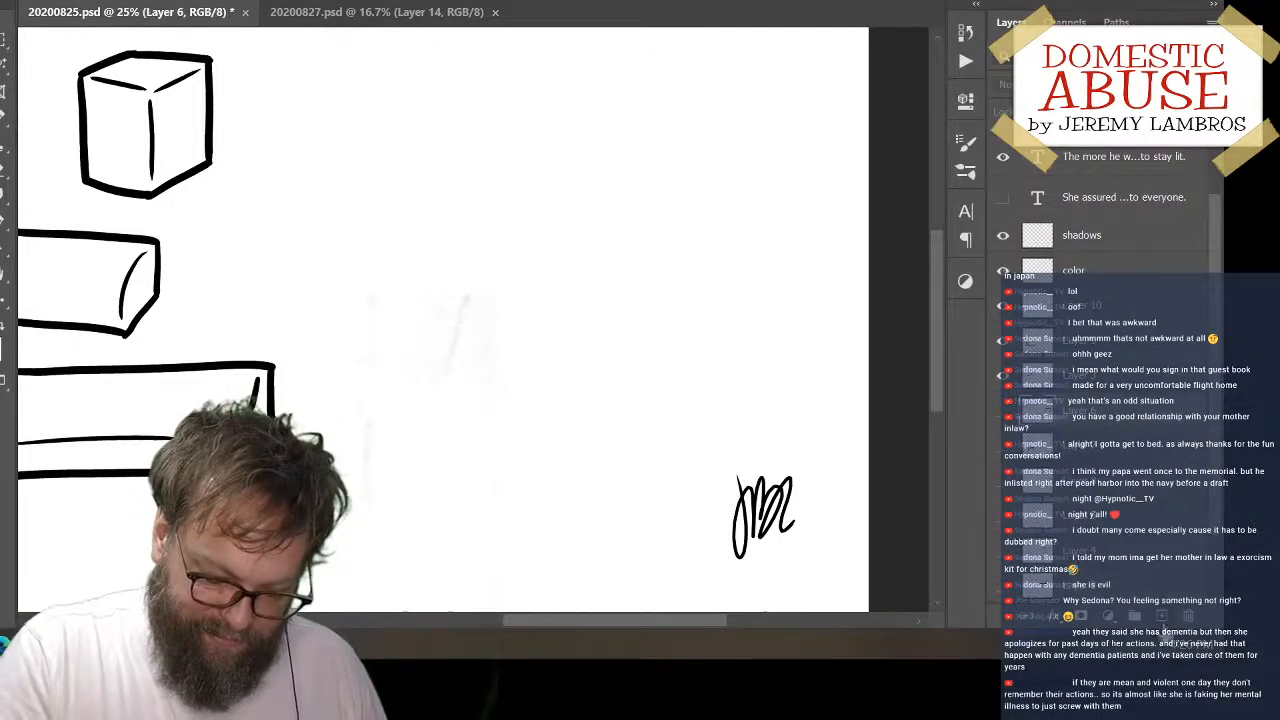
left_click(1170, 620)
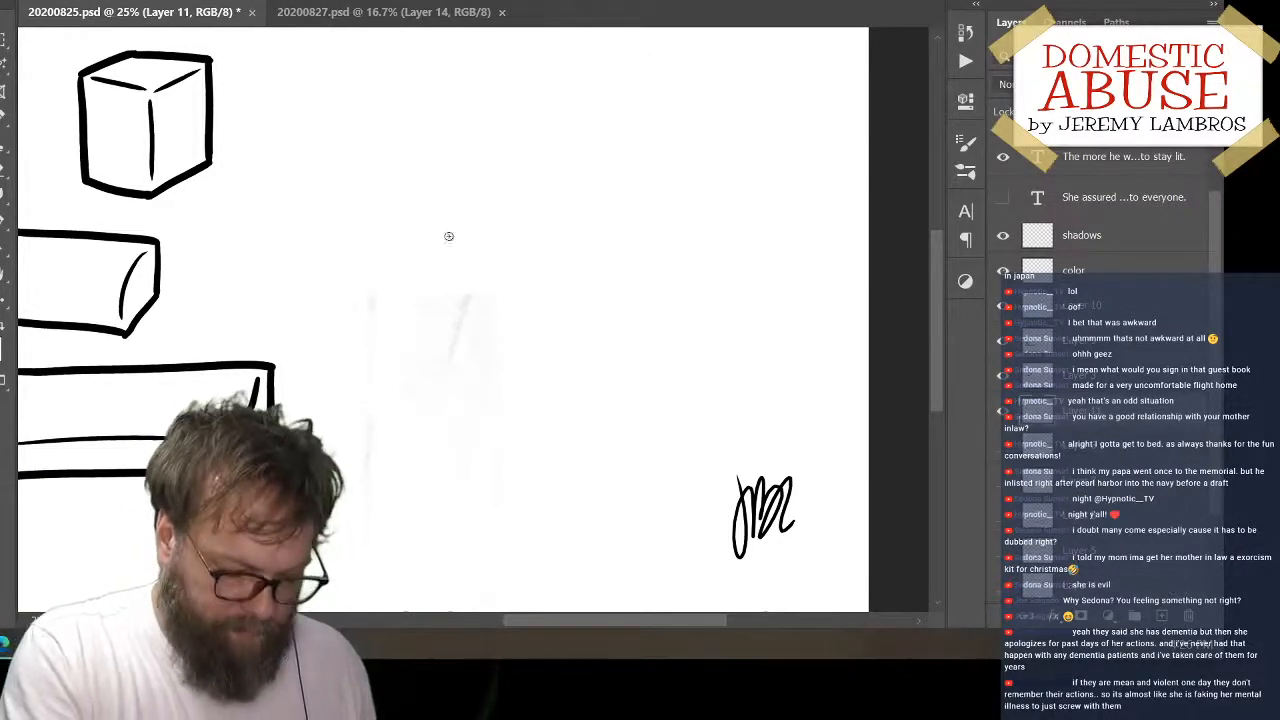
mouse_move(449, 231)
left_mouse_down()
mouse_move(485, 195)
mouse_move(546, 190)
left_mouse_up()
key("ctrl+z")
mouse_move(432, 296)
left_mouse_down()
mouse_move(437, 261)
mouse_move(610, 245)
left_mouse_up()
key("ctrl+z")
mouse_move(491, 183)
left_mouse_down()
mouse_move(431, 246)
mouse_move(463, 291)
left_mouse_up()
key("ctrl+z")
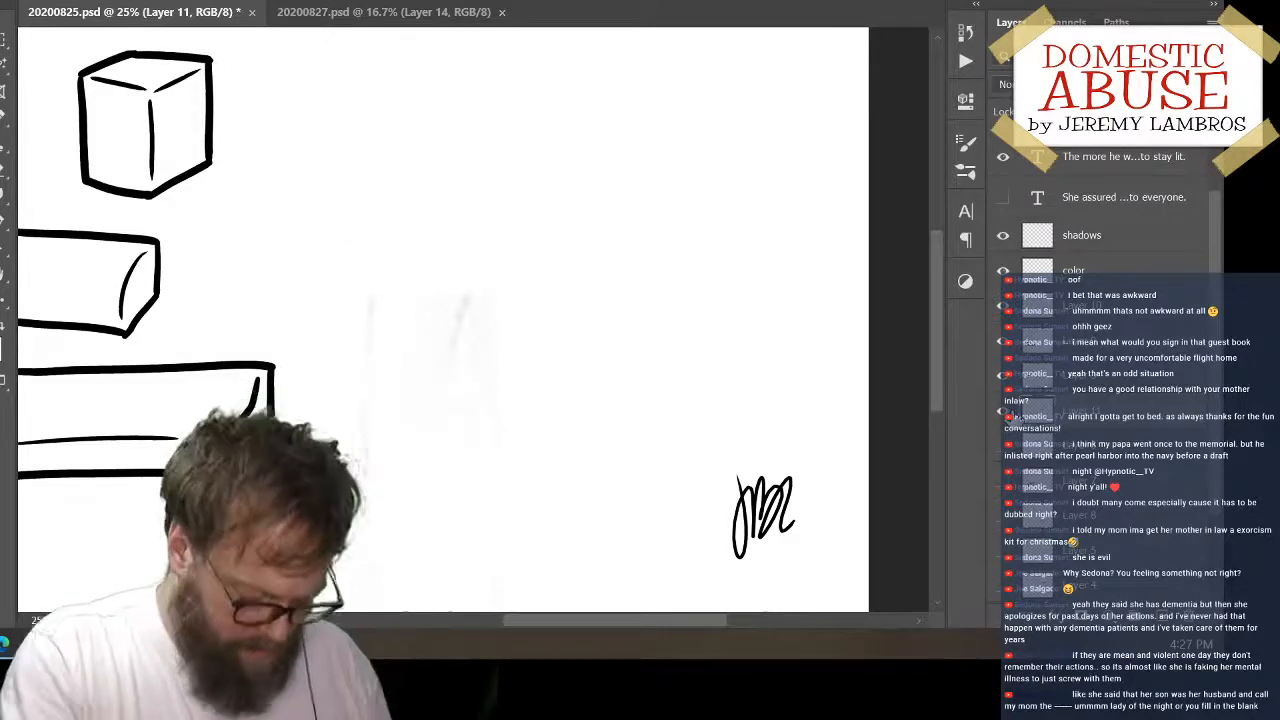
mouse_move(424, 118)
left_mouse_down()
mouse_move(423, 258)
mouse_move(486, 263)
left_mouse_up()
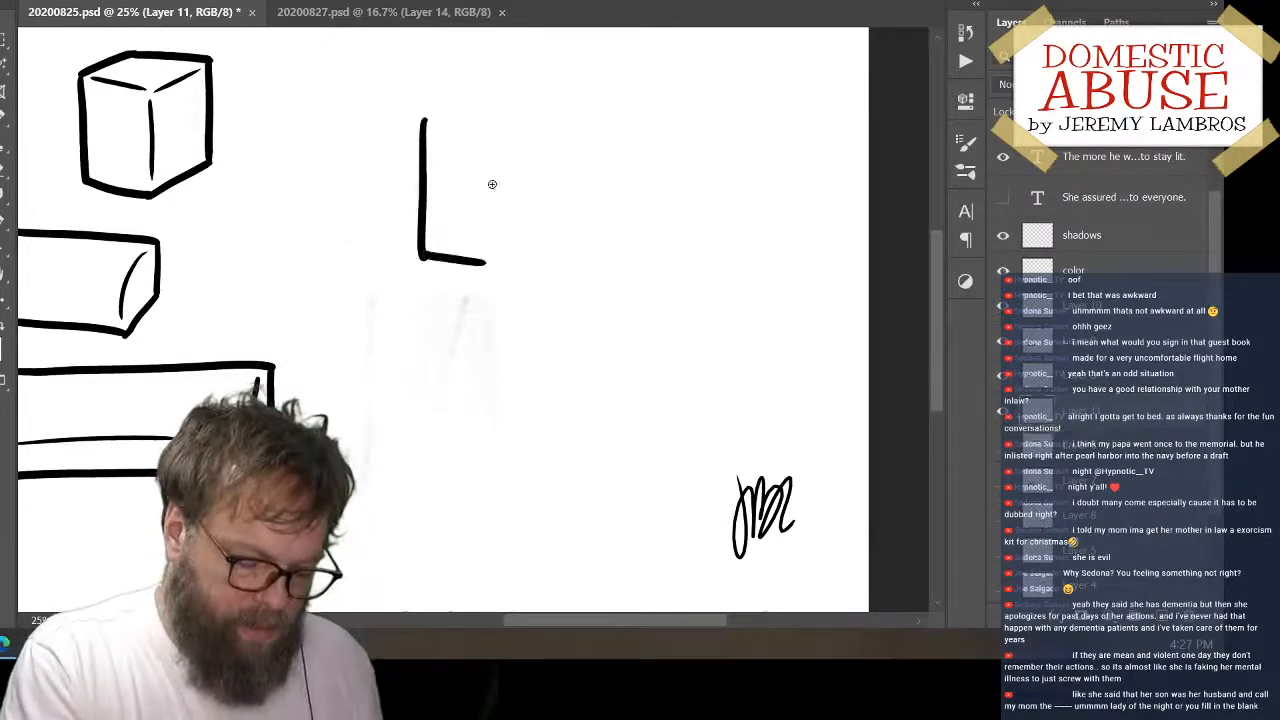
key("ctrl+z")
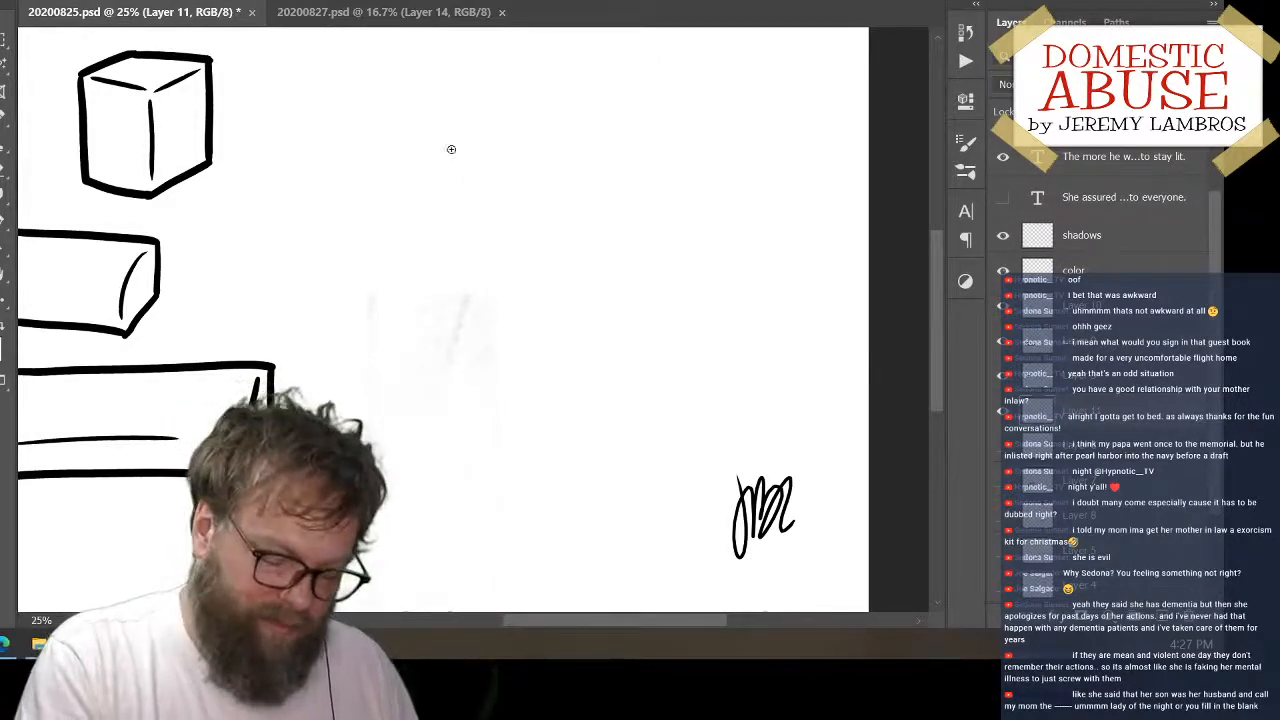
mouse_move(435, 223)
left_mouse_down()
mouse_move(434, 235)
mouse_move(492, 183)
left_mouse_up()
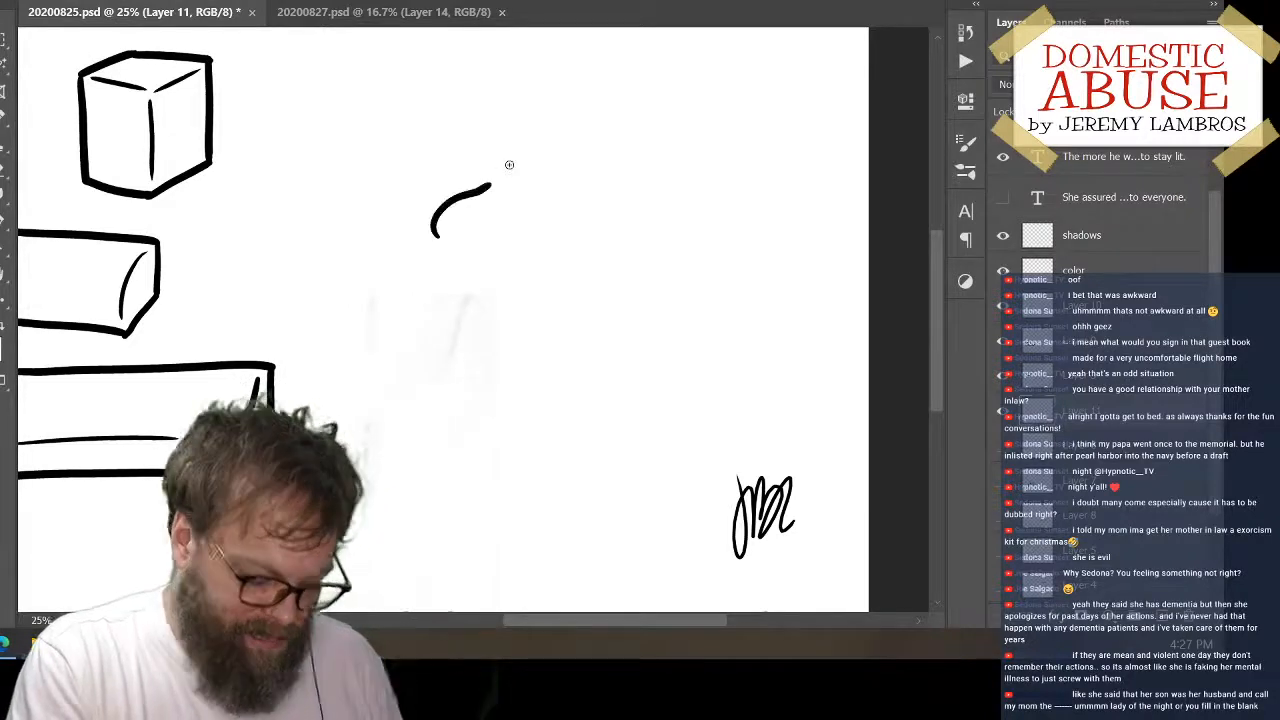
key("ctrl+z")
left_click_drag(503, 134, 510, 219)
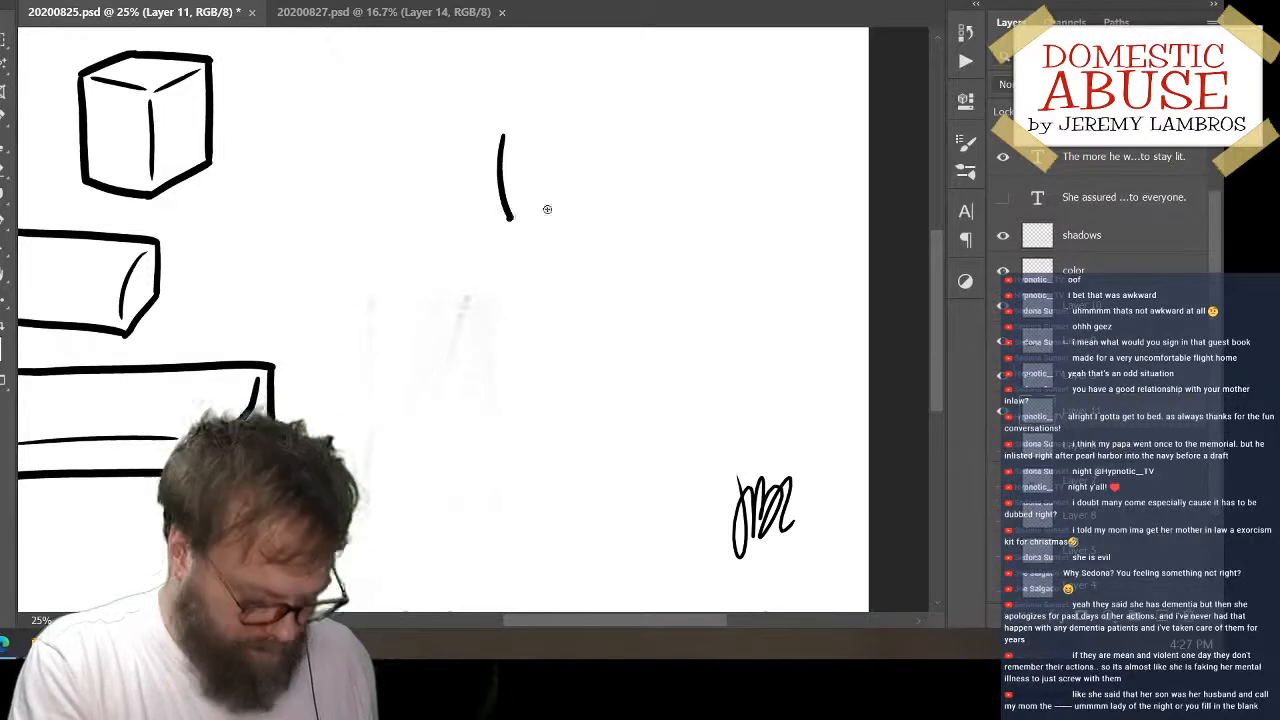
key("ctrl+z")
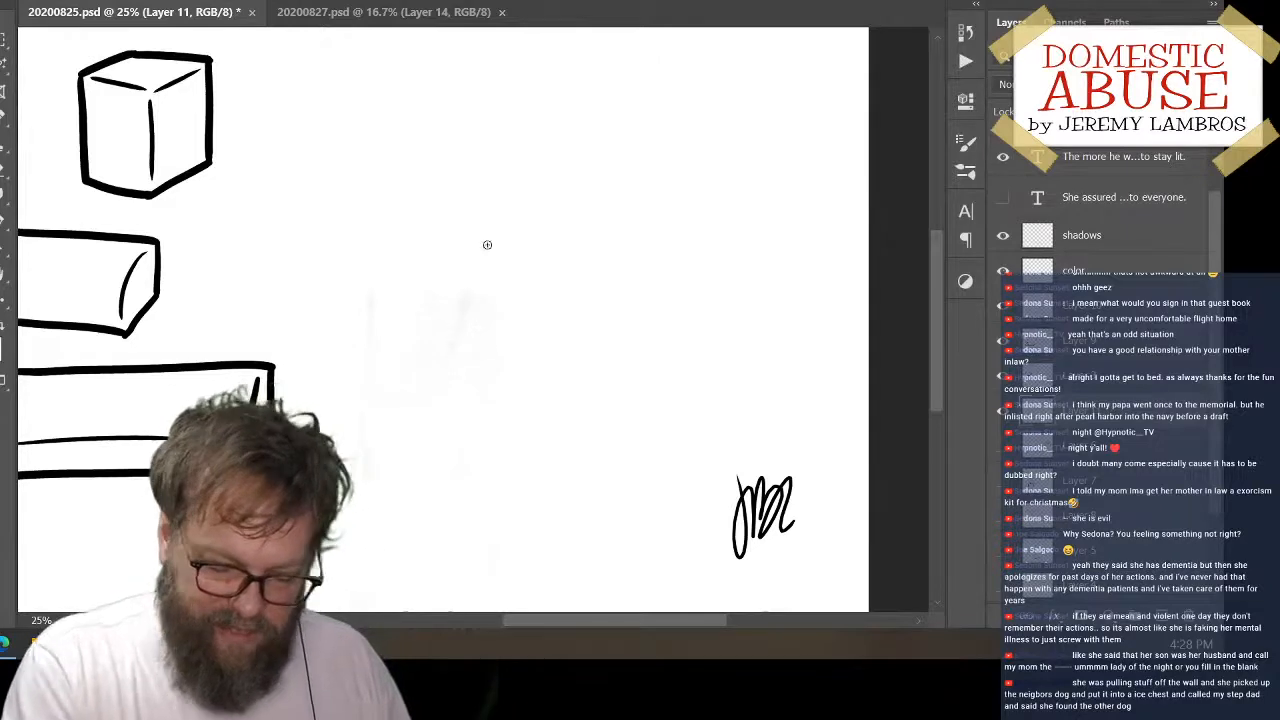
mouse_move(443, 272)
left_mouse_down()
mouse_move(530, 233)
mouse_move(590, 237)
left_mouse_up()
key("ctrl+z")
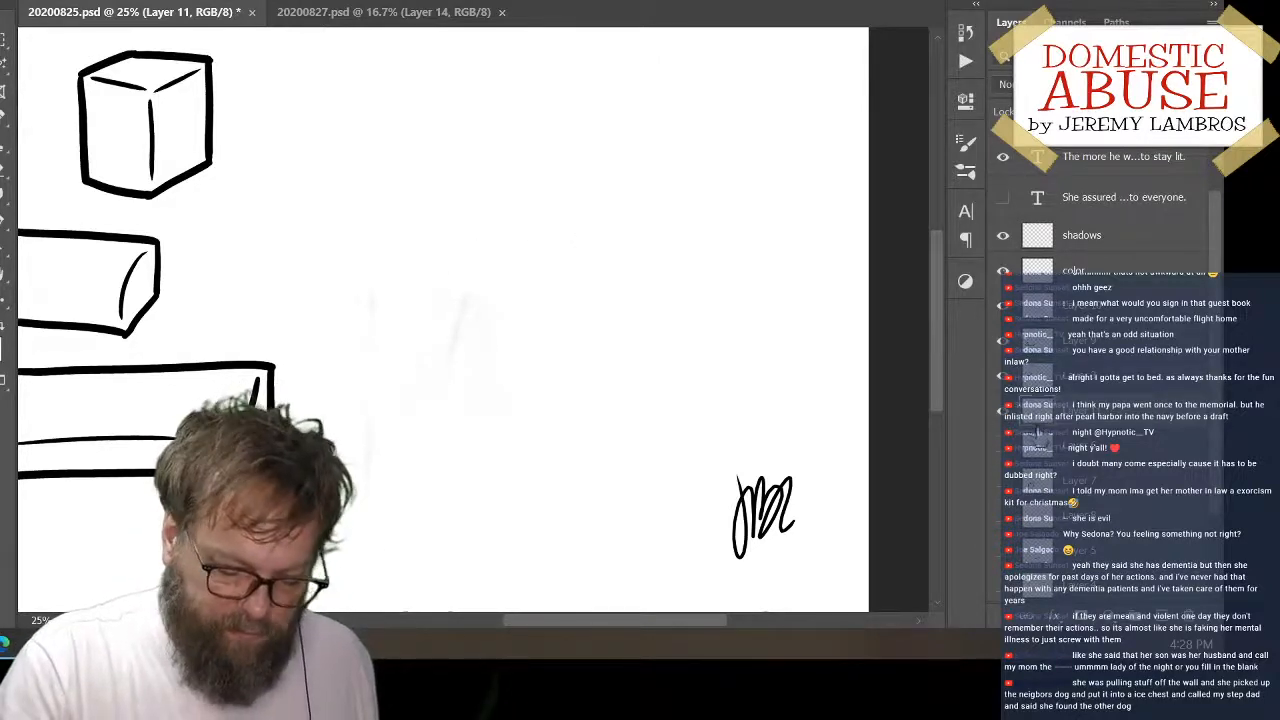
left_click_drag(396, 246, 680, 214)
key("ctrl+z")
mouse_move(457, 191)
left_mouse_down()
mouse_move(414, 252)
mouse_move(414, 302)
left_mouse_up()
key("ctrl+z")
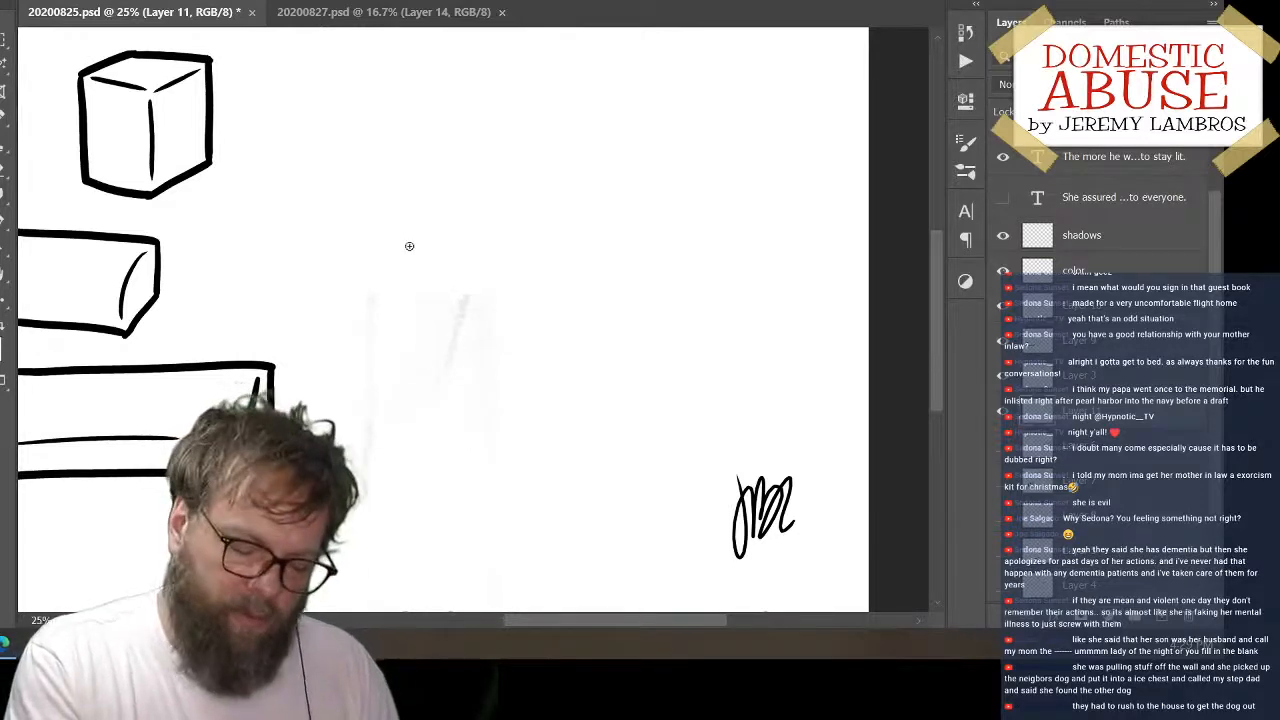
left_click_drag(392, 265, 471, 206)
key("ctrl+z")
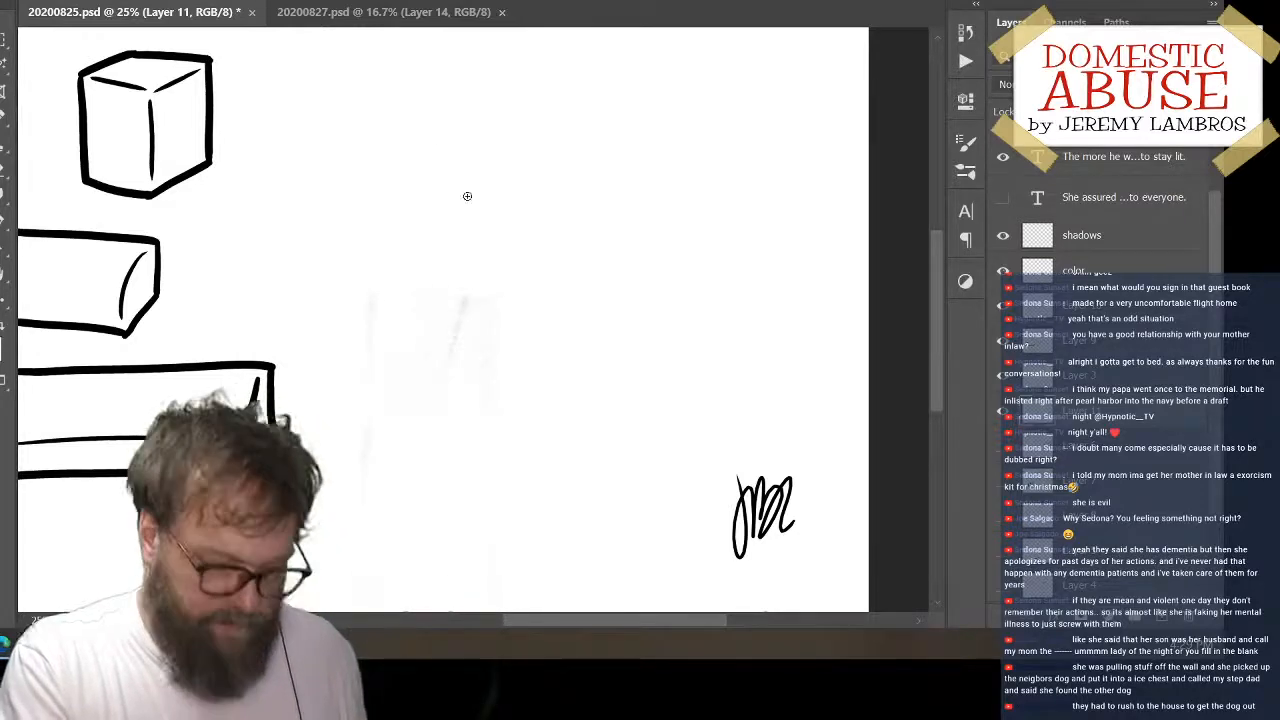
Draw the back edge, slanted left edge, short front corner and bottom front edge of a flat box right of the cube
left_click_drag(446, 189, 660, 176)
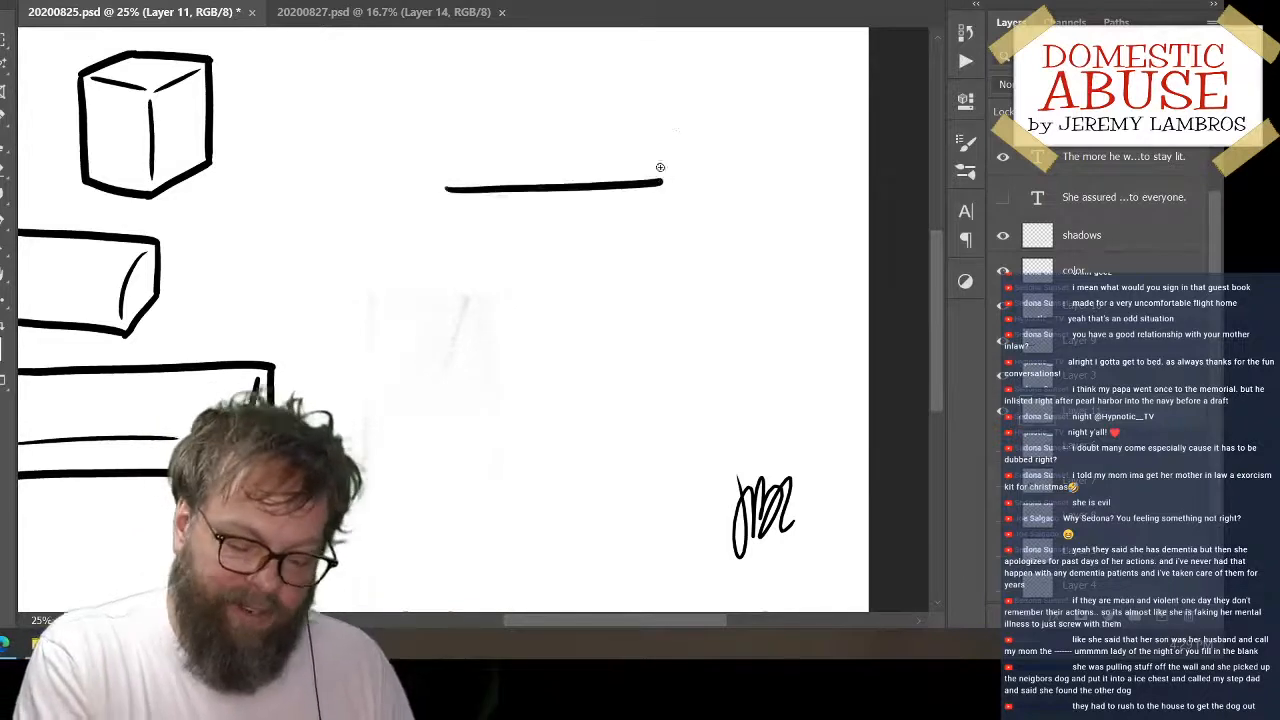
left_click_drag(446, 191, 390, 256)
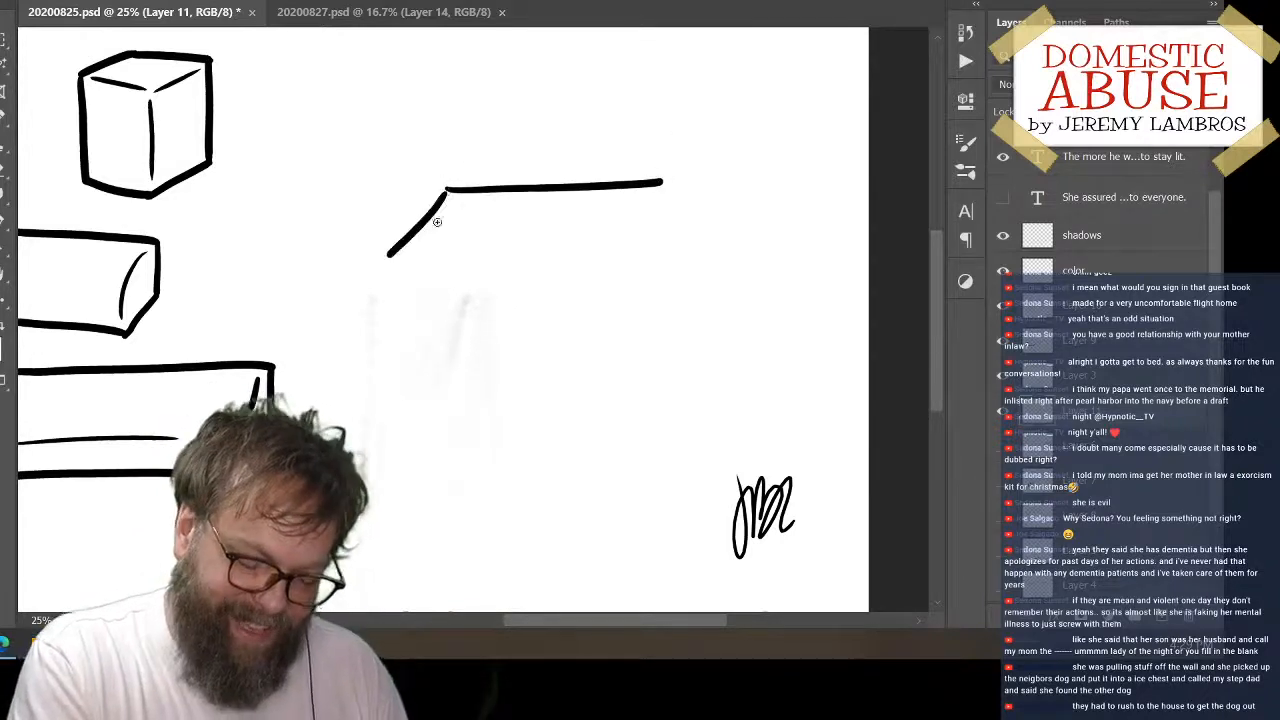
key("ctrl+z")
mouse_move(446, 189)
left_mouse_down()
mouse_move(393, 248)
mouse_move(395, 285)
mouse_move(621, 287)
left_mouse_up()
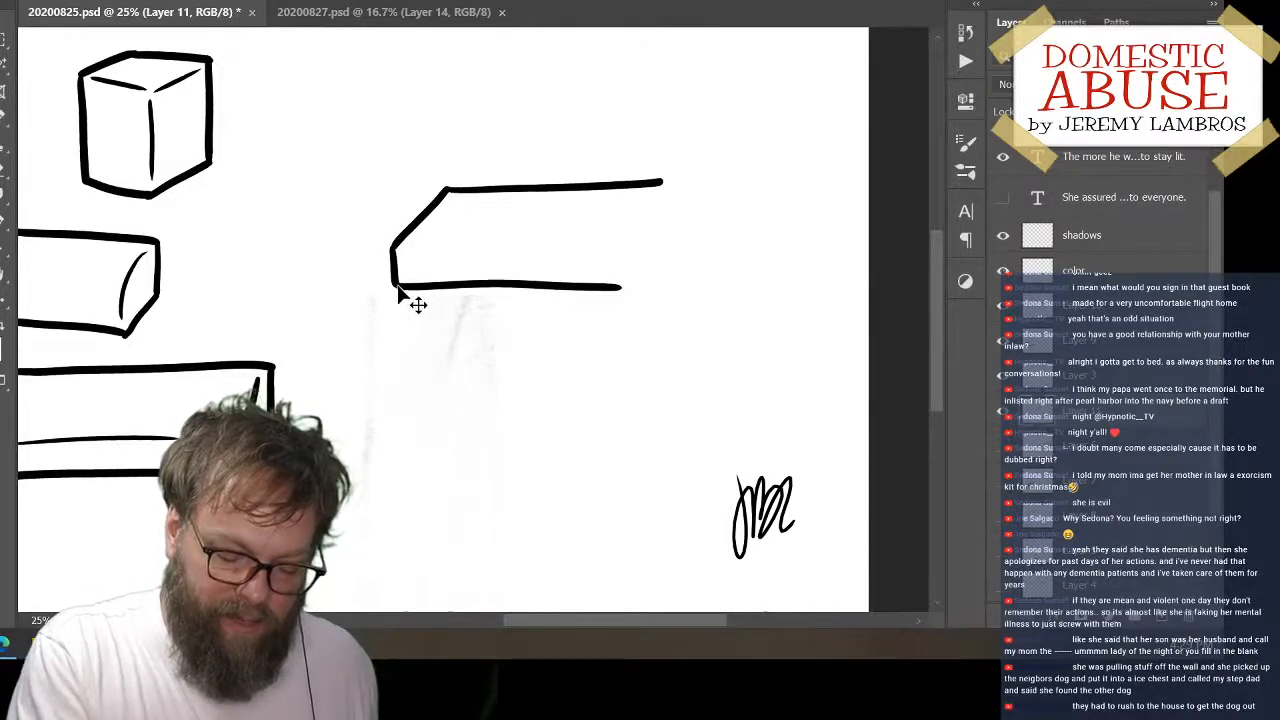
key("ctrl+z")
key("ctrl+z")
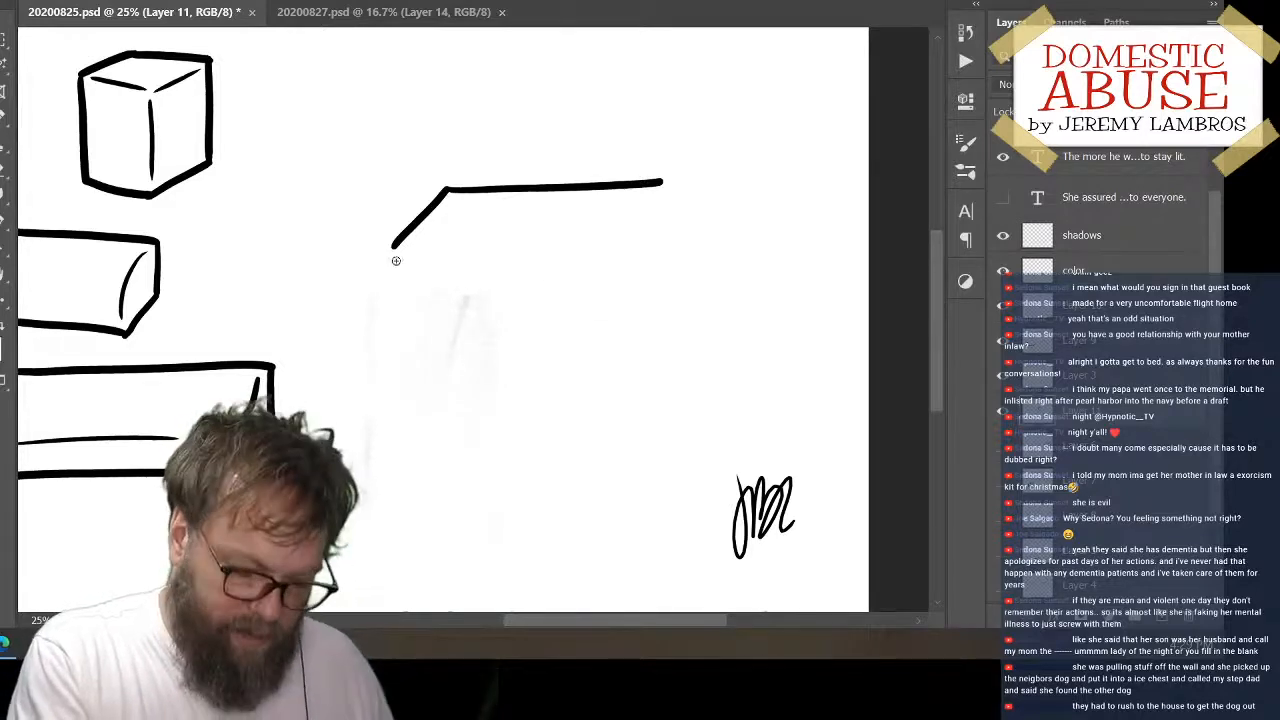
mouse_move(395, 259)
left_mouse_down()
mouse_move(396, 280)
mouse_move(610, 276)
left_mouse_up()
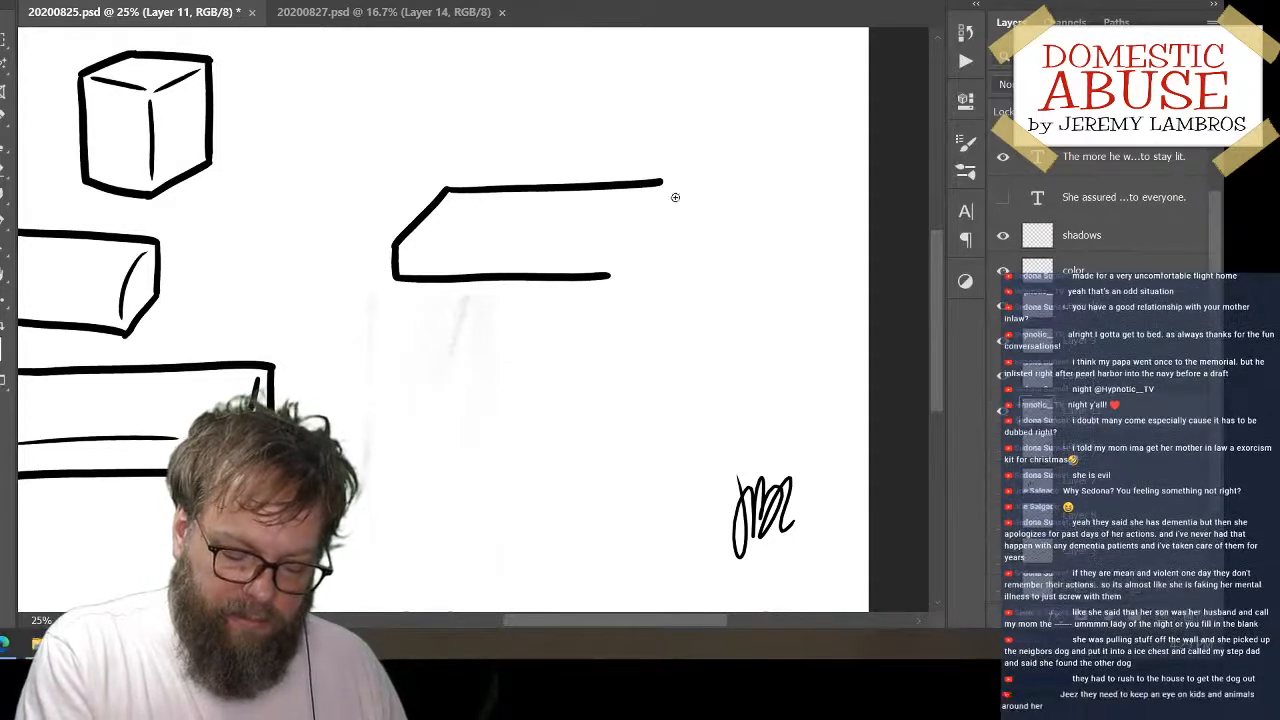
Close the flat box's right end and draw its thin inner edges along the front and right side
mouse_move(660, 182)
left_mouse_down()
mouse_move(671, 221)
mouse_move(607, 277)
mouse_move(661, 224)
left_mouse_up()
key("ctrl+z")
mouse_move(411, 249)
left_mouse_down()
mouse_move(574, 248)
mouse_move(556, 271)
left_mouse_up()
key("ctrl+z")
key("ctrl+z")
mouse_move(413, 252)
left_mouse_down()
mouse_move(608, 249)
mouse_move(518, 274)
mouse_move(515, 246)
mouse_move(574, 248)
left_mouse_up()
key("ctrl+z")
key("ctrl+z")
mouse_move(655, 192)
left_mouse_down()
mouse_move(621, 224)
mouse_move(627, 241)
mouse_move(606, 264)
left_mouse_up()
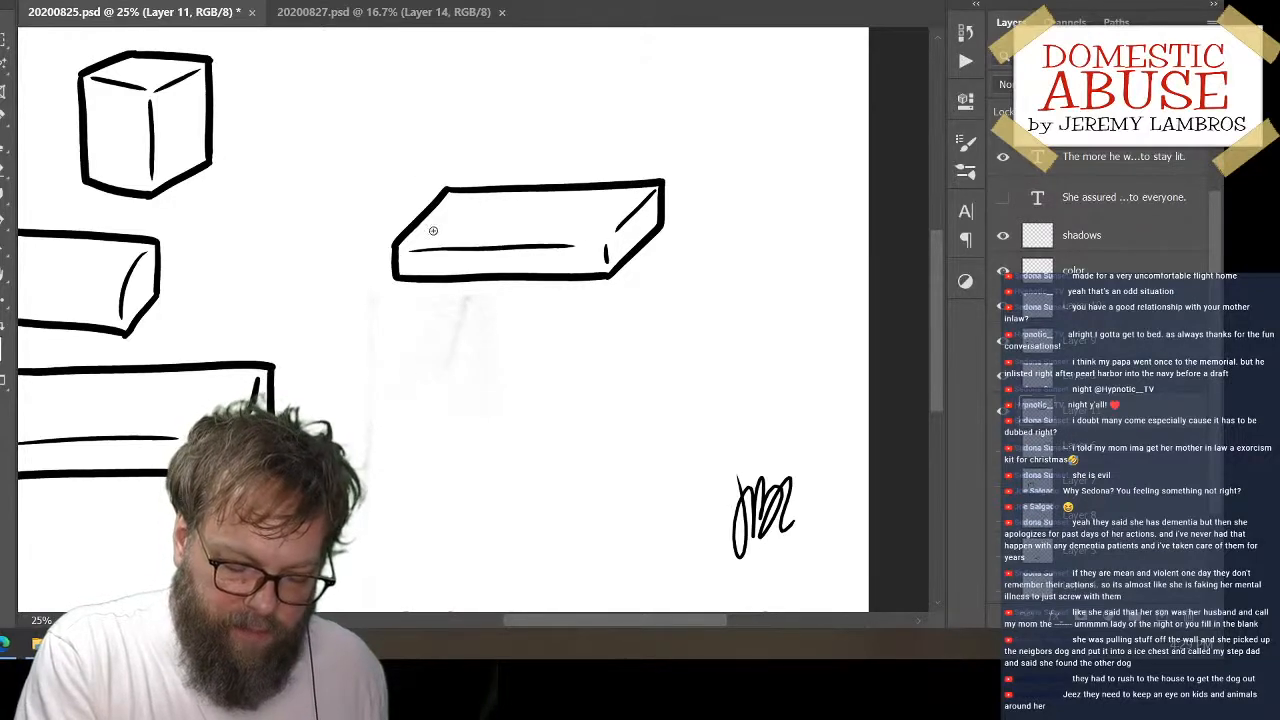
Replace the middle of the flat box's back edge with the left, front and right outlines of an inset panel
left_click_drag(427, 233, 450, 194)
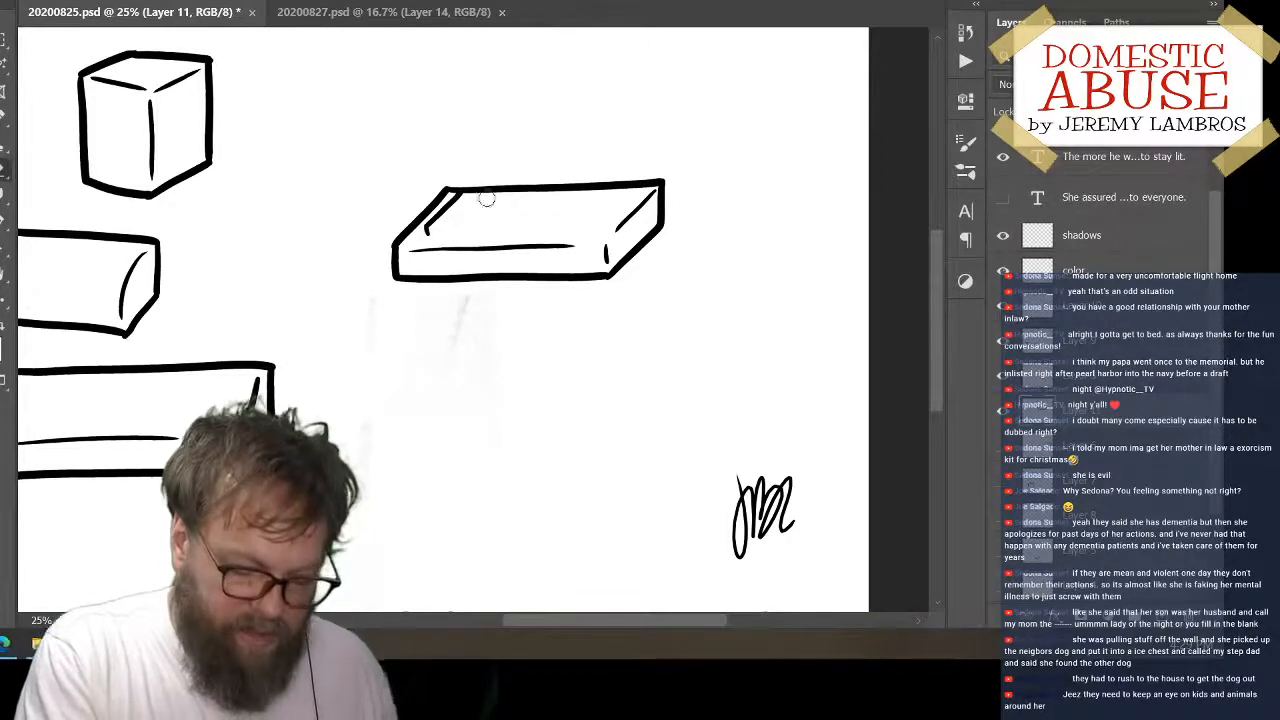
mouse_move(473, 193)
left_mouse_down()
mouse_move(581, 192)
mouse_move(536, 190)
mouse_move(661, 170)
mouse_move(630, 179)
left_mouse_up()
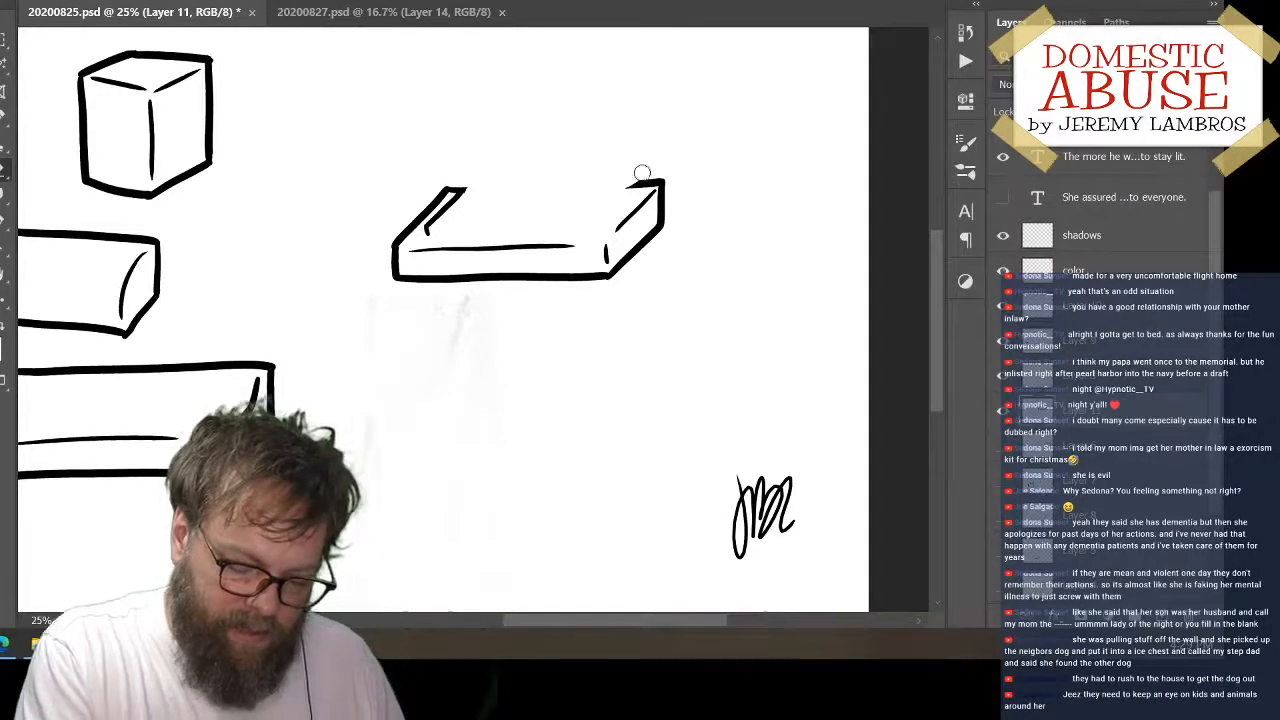
key("b")
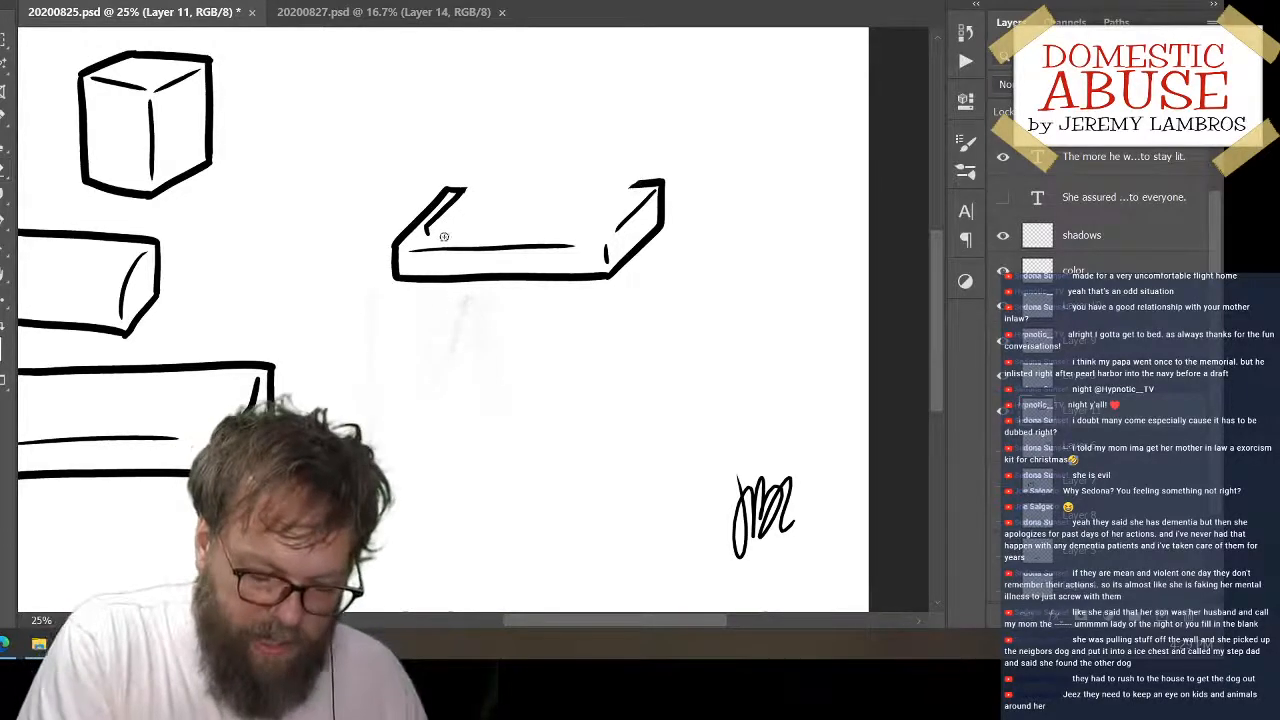
mouse_move(429, 235)
left_mouse_down()
mouse_move(616, 230)
mouse_move(641, 183)
left_mouse_up()
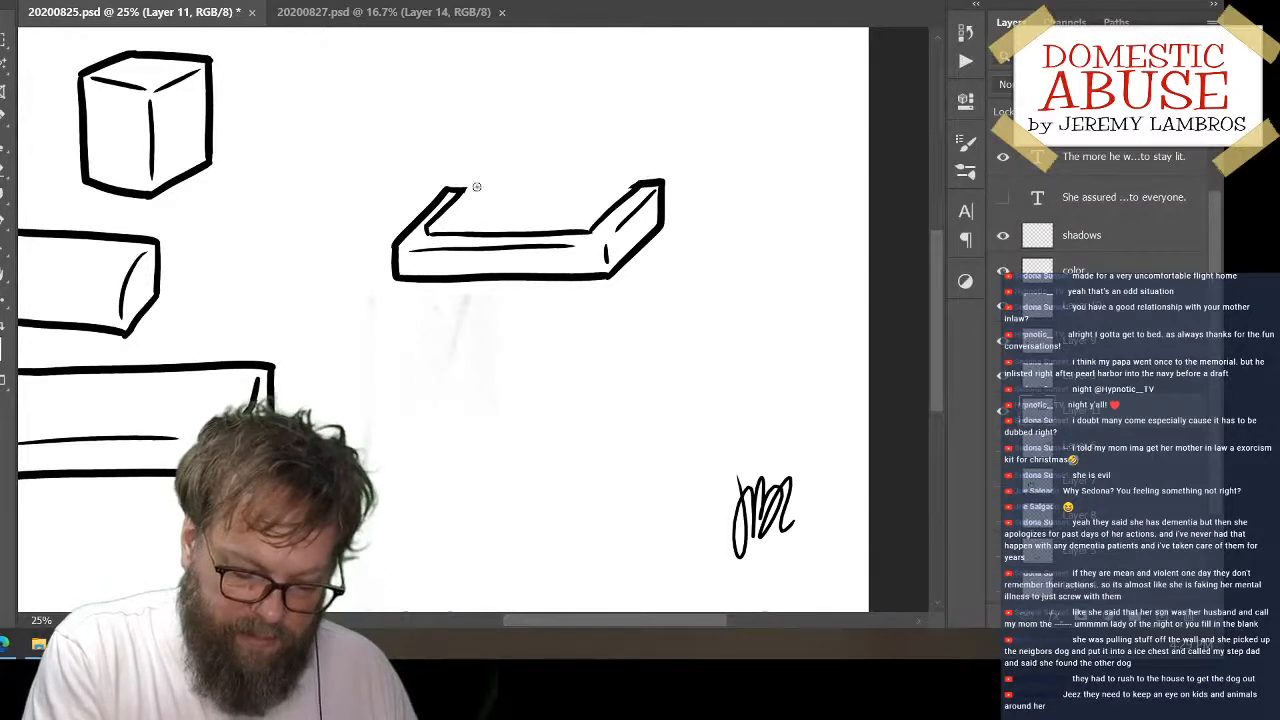
Draw the inset panel's back edge slightly above the flat box's back edge, joining its left and right sides
left_click_drag(468, 185, 643, 173)
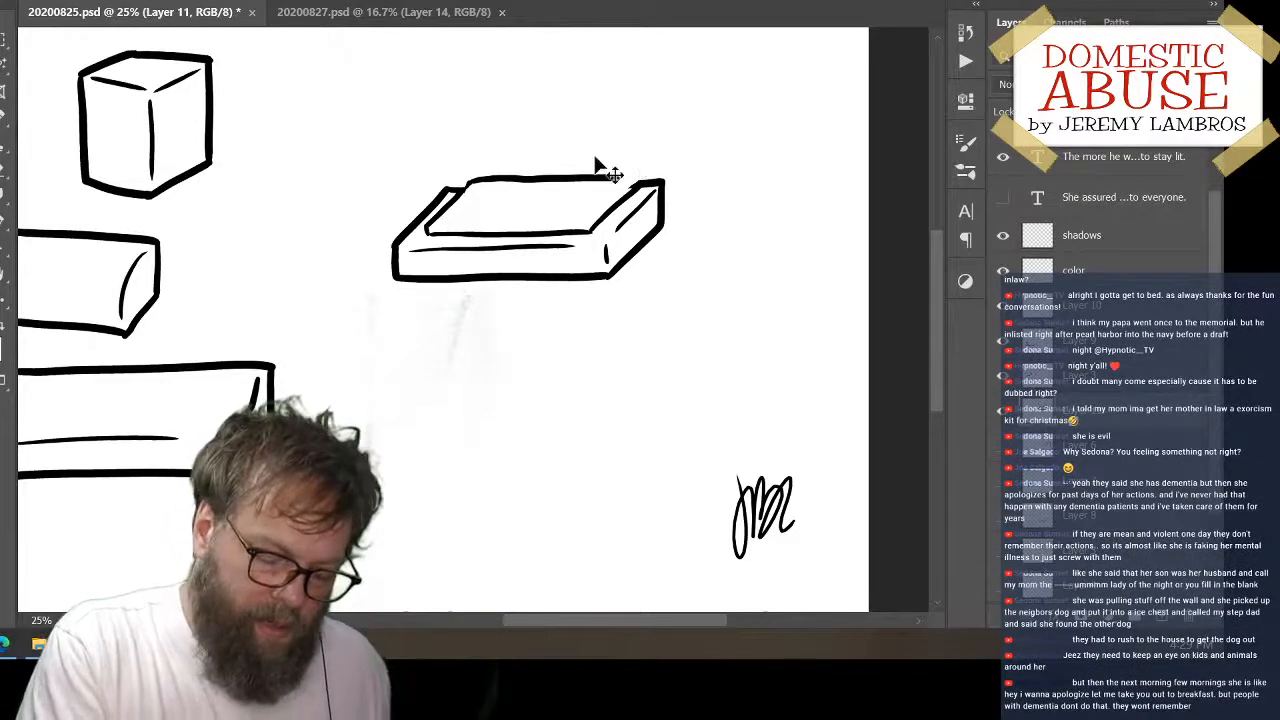
key("ctrl+z")
left_click_drag(467, 185, 586, 176)
key("ctrl+z")
key("ctrl+z")
left_click_drag(470, 184, 568, 182)
key("ctrl+z")
left_click_drag(470, 184, 644, 178)
key("ctrl+z")
left_click_drag(466, 184, 632, 177)
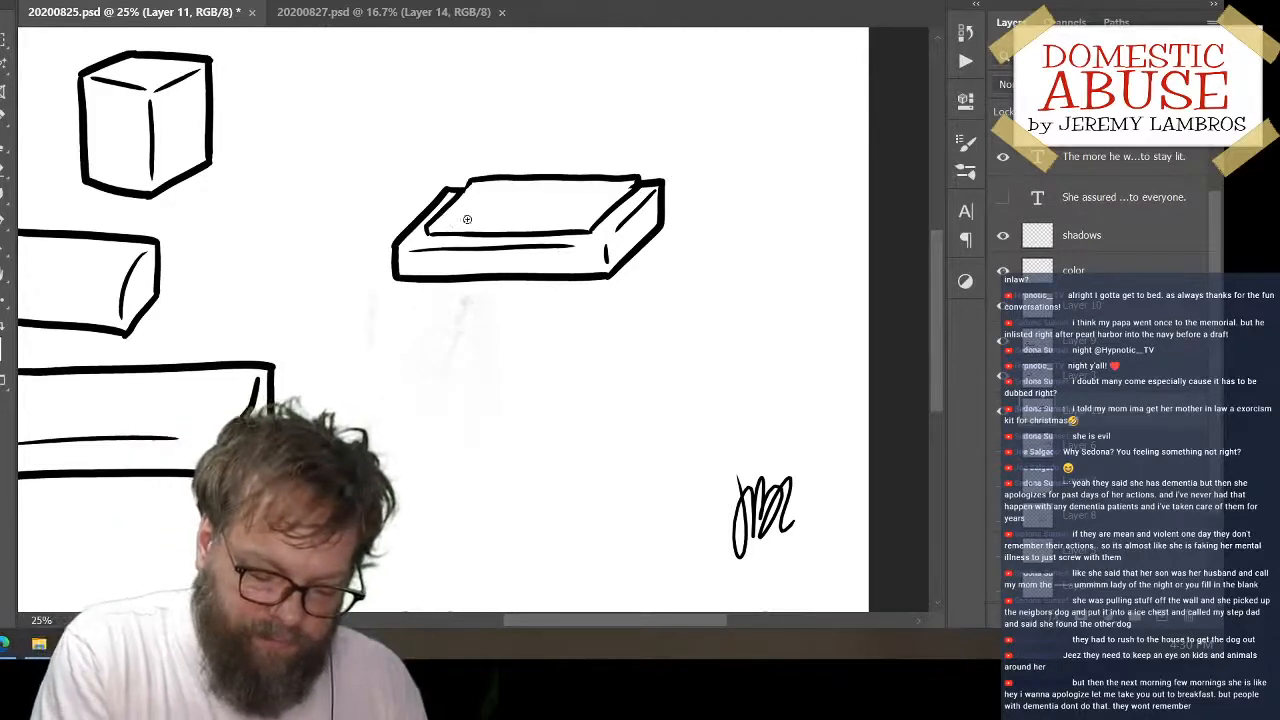
Draw thin lines just inside the front and right edges of the raised panel to give it thickness
left_click_drag(440, 226, 590, 230)
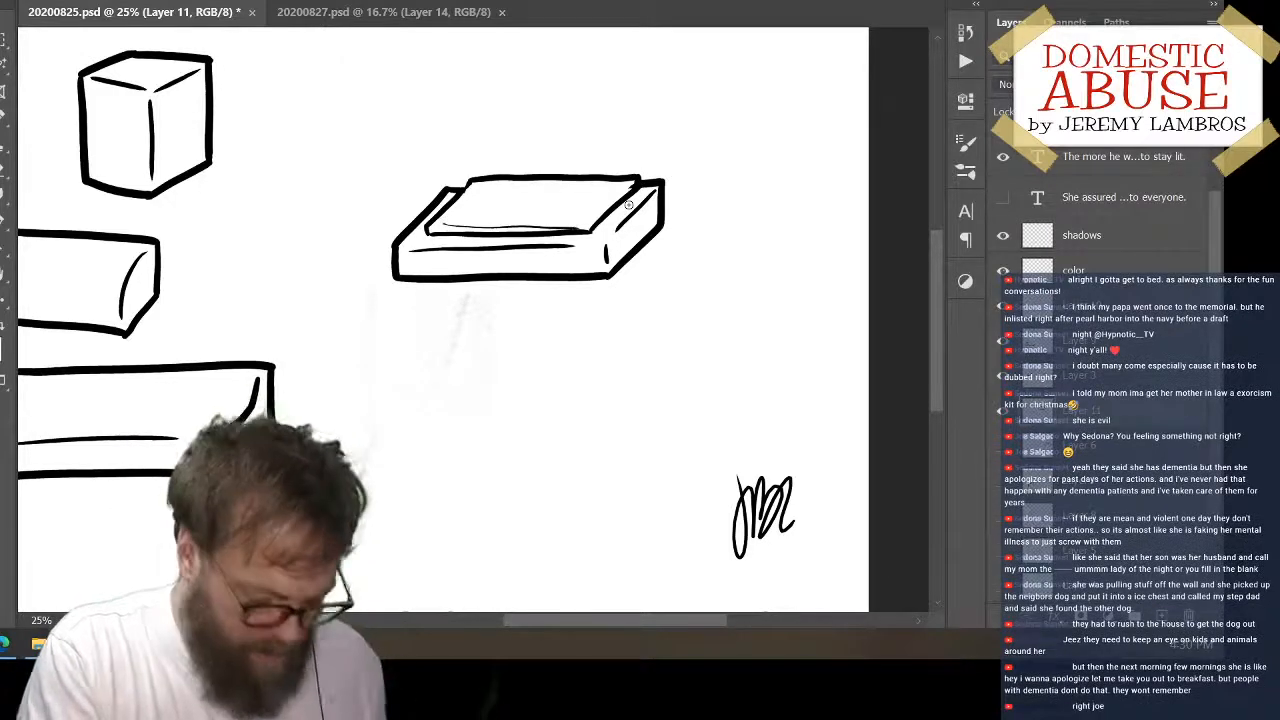
key("ctrl+z")
mouse_move(442, 222)
left_mouse_down()
mouse_move(600, 216)
mouse_move(638, 178)
left_mouse_up()
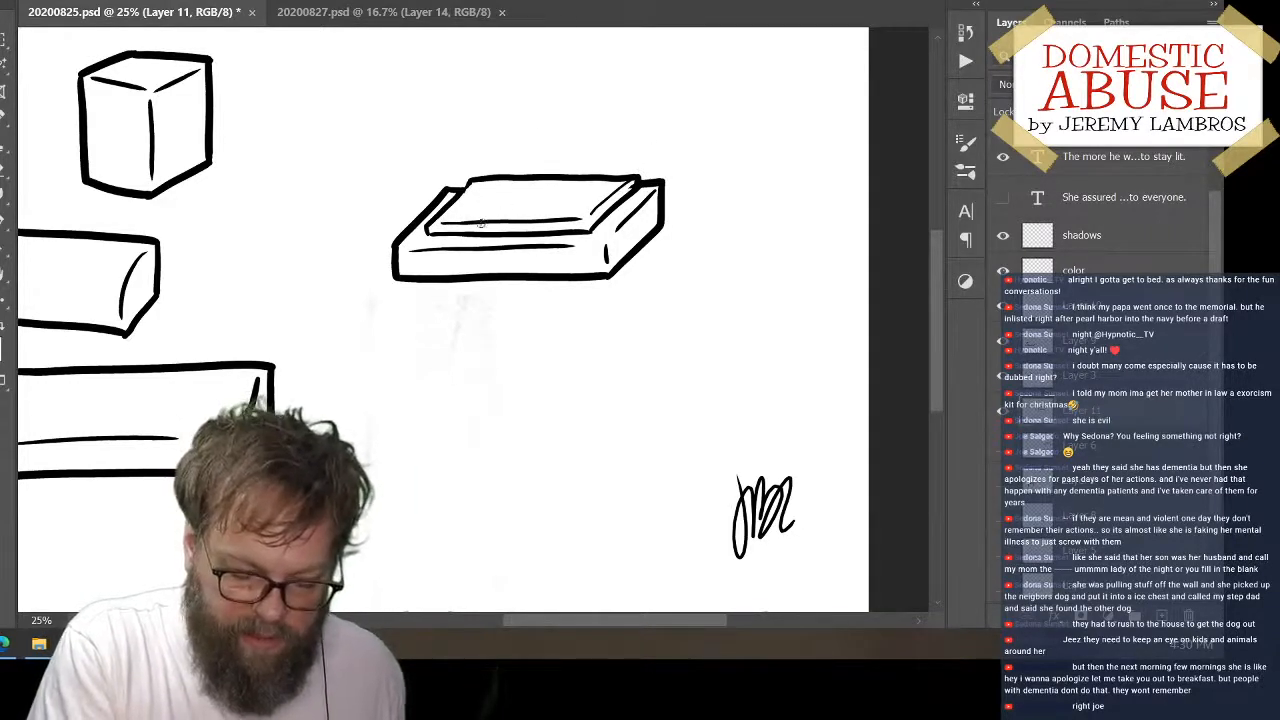
Draw a wide space bar with small keys on both sides along the front of the raised panel
left_click_drag(481, 215, 564, 214)
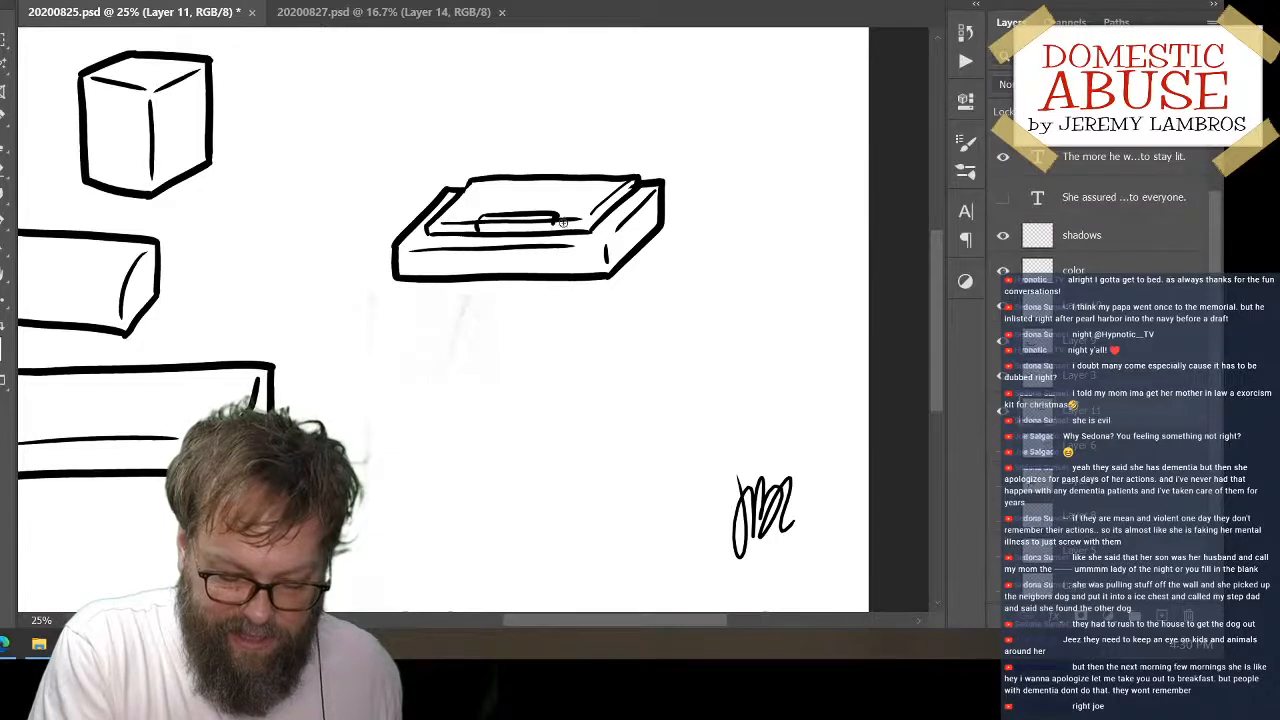
left_click_drag(558, 216, 594, 218)
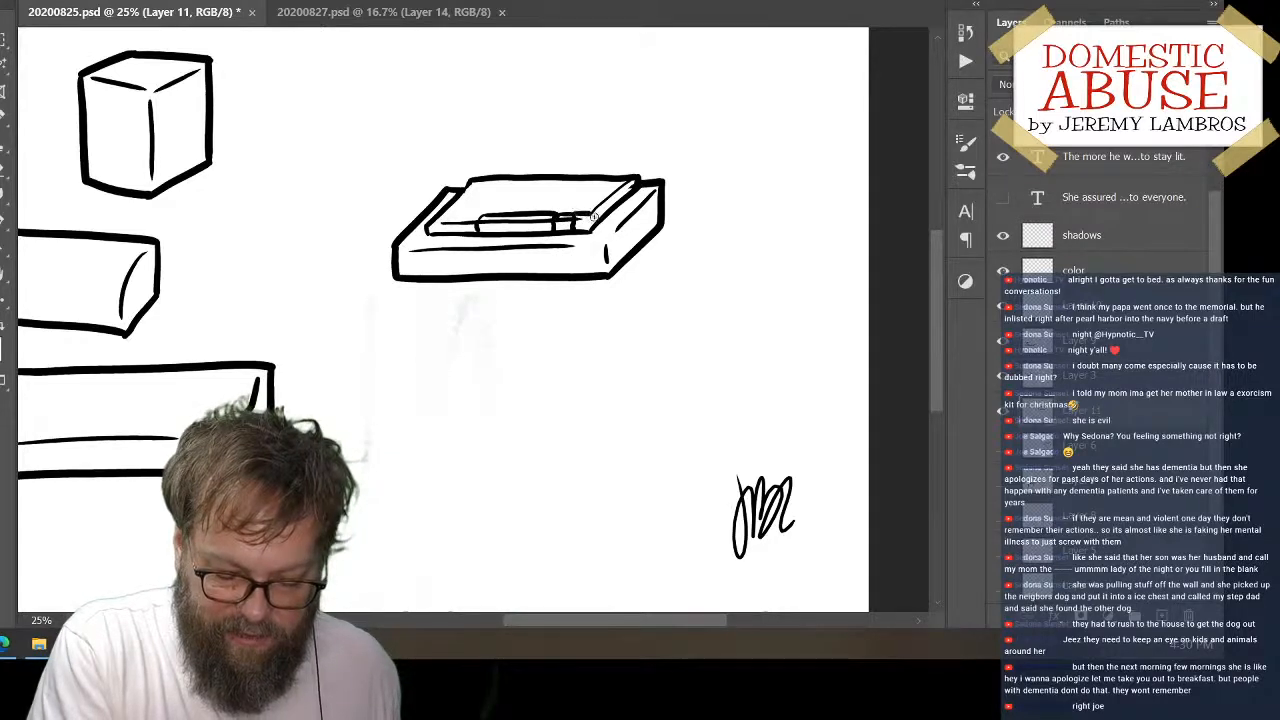
mouse_move(482, 215)
left_mouse_down()
mouse_move(460, 216)
mouse_move(457, 238)
mouse_move(459, 216)
mouse_move(457, 231)
left_mouse_up()
key("ctrl+z")
key("ctrl+z")
key("e")
key("ctrl+space")
key("ctrl+z")
key("ctrl+z")
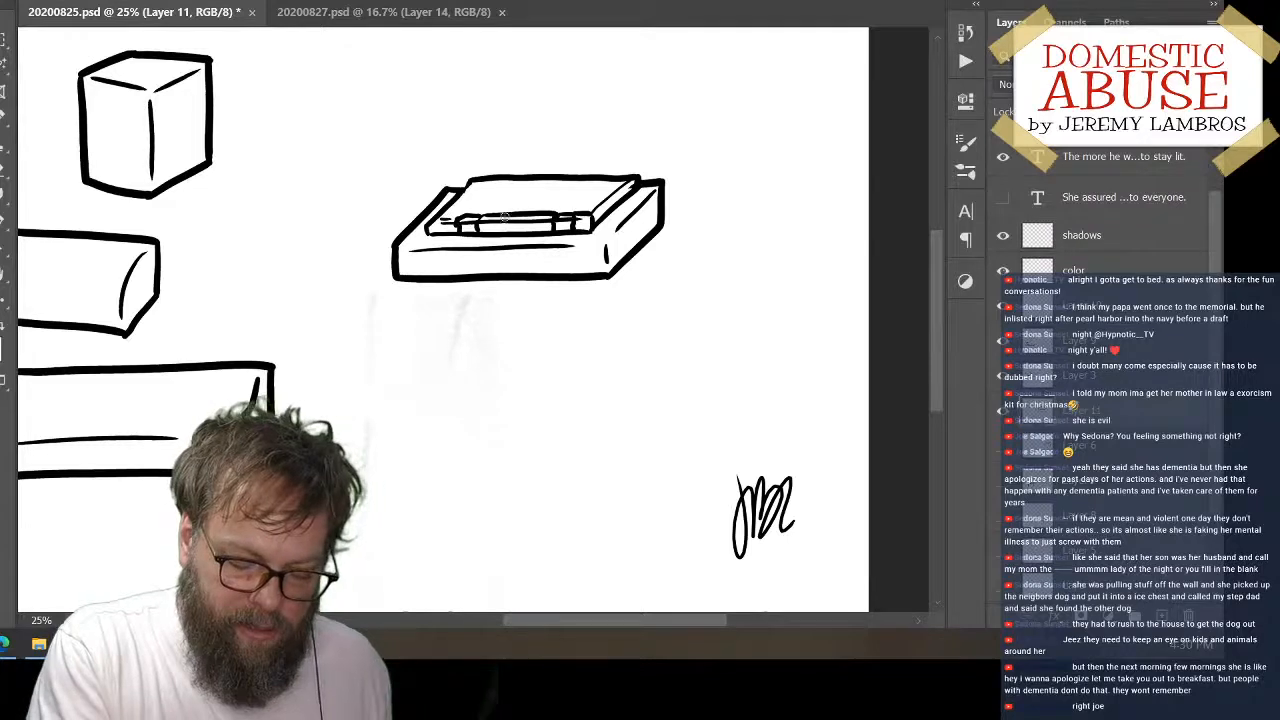
Draw the thin horizontal row dividers across the keyboard panel, extending them to its right edge
left_click_drag(456, 208, 604, 204)
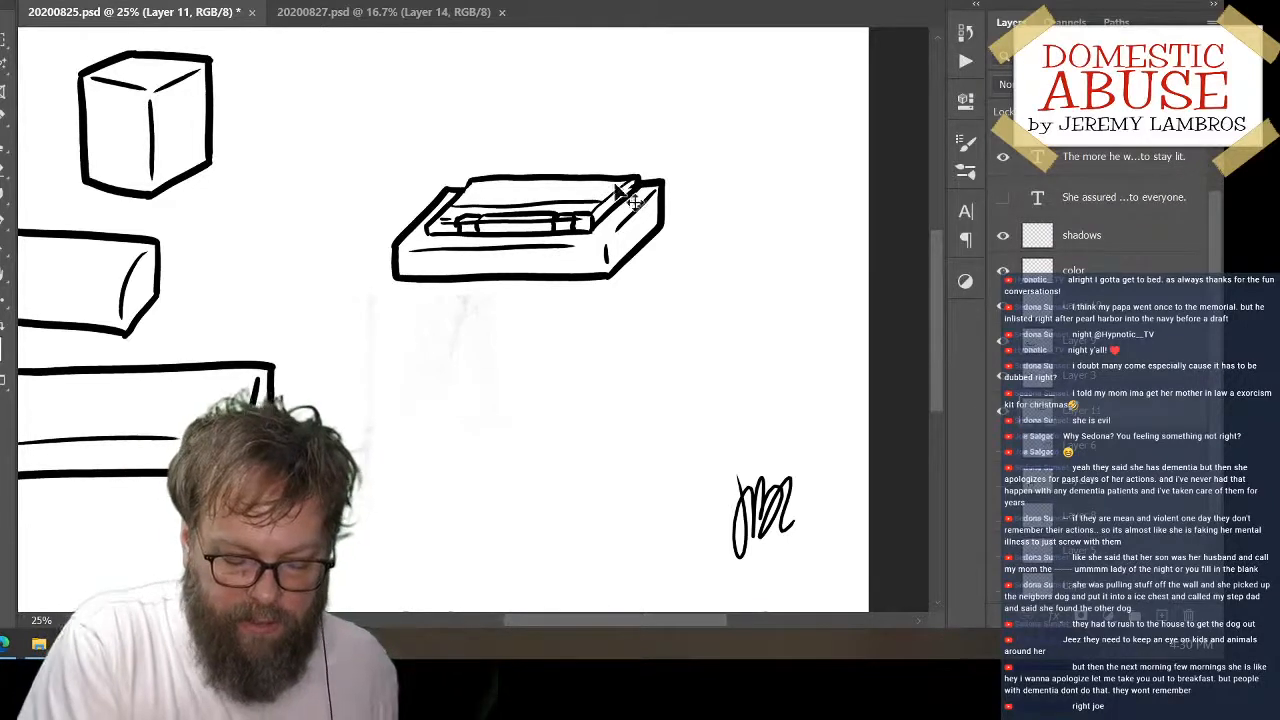
key("ctrl+z")
left_click_drag(458, 205, 604, 201)
key("ctrl+z")
left_click_drag(454, 206, 604, 200)
key("ctrl+z")
left_click_drag(455, 206, 610, 194)
left_click_drag(461, 198, 625, 186)
key("ctrl+z")
left_click_drag(466, 190, 632, 184)
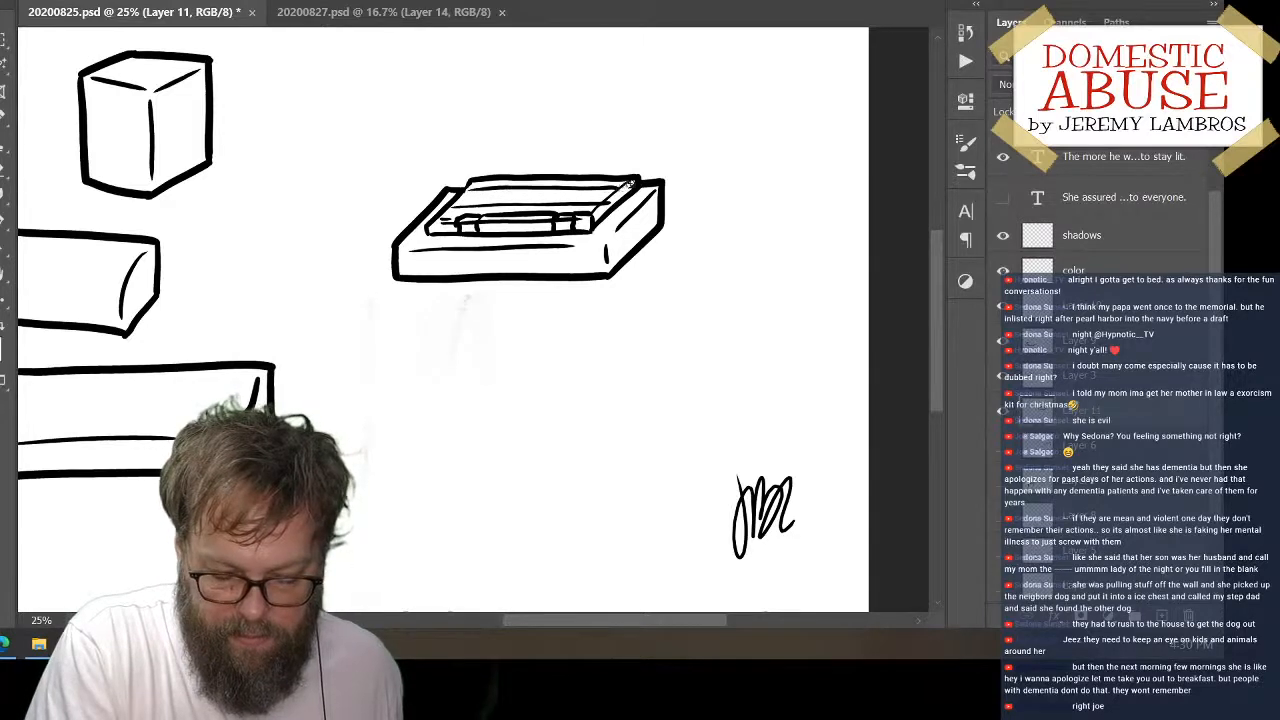
key("ctrl+z")
left_click_drag(463, 192, 632, 185)
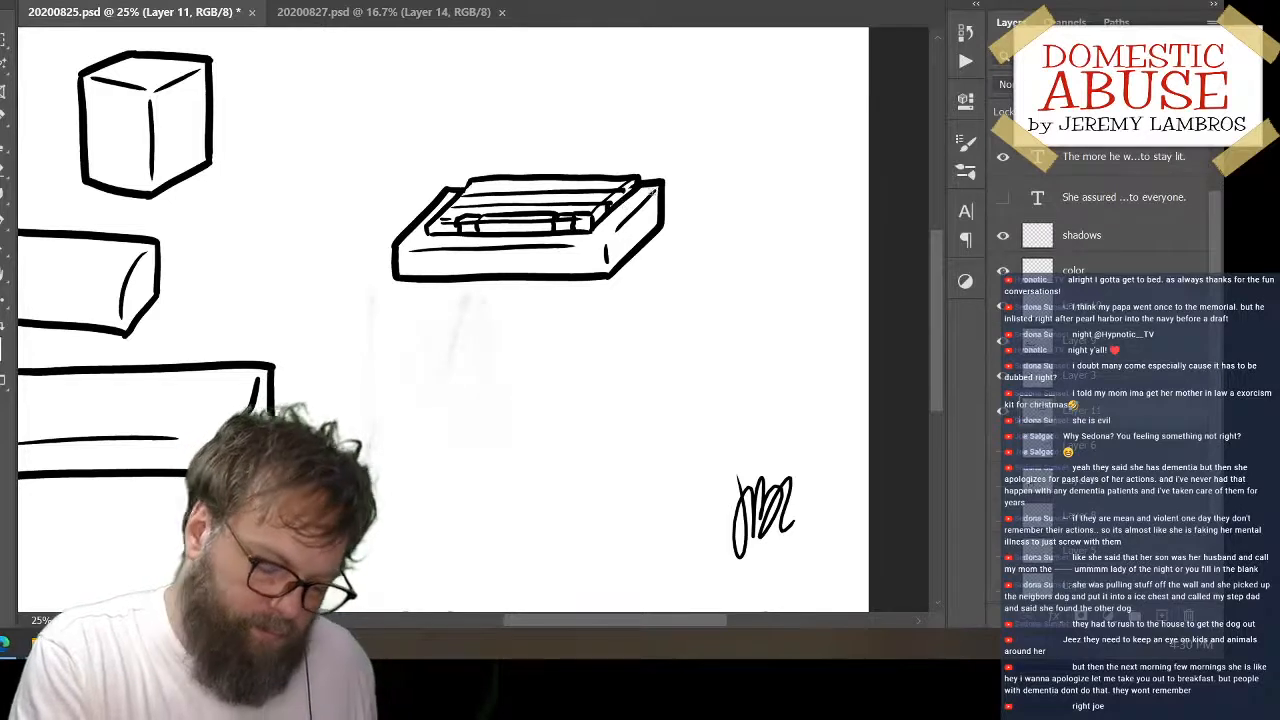
Draw slanted column dividers across the keyboard rows to form a grid of keys
left_click_drag(500, 180, 478, 217)
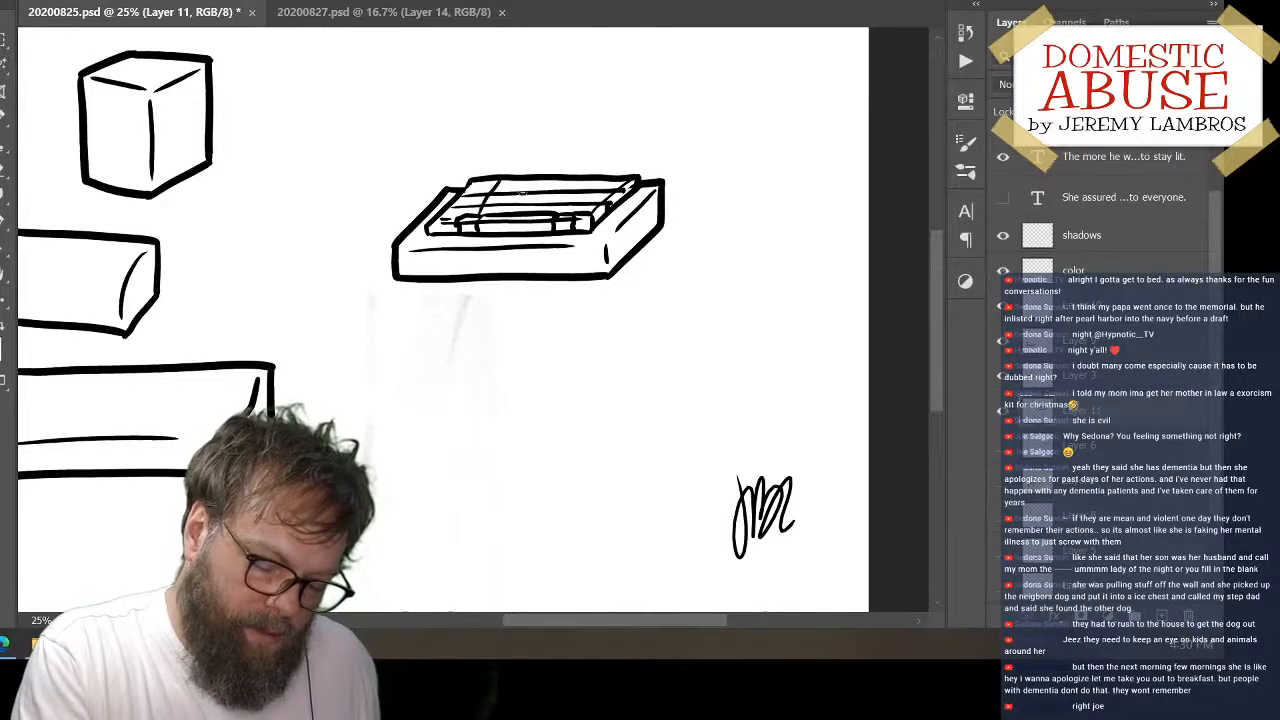
mouse_move(523, 181)
left_mouse_down()
mouse_move(510, 211)
mouse_move(541, 226)
left_mouse_up()
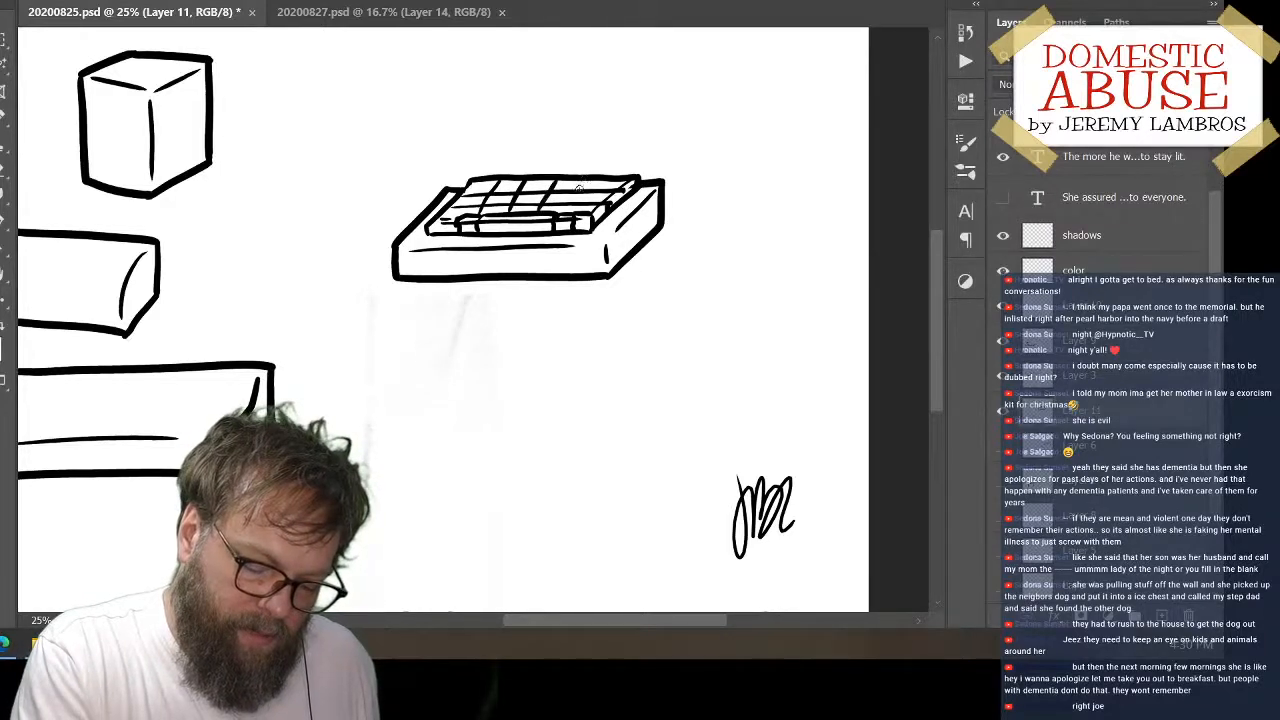
left_click_drag(600, 183, 578, 224)
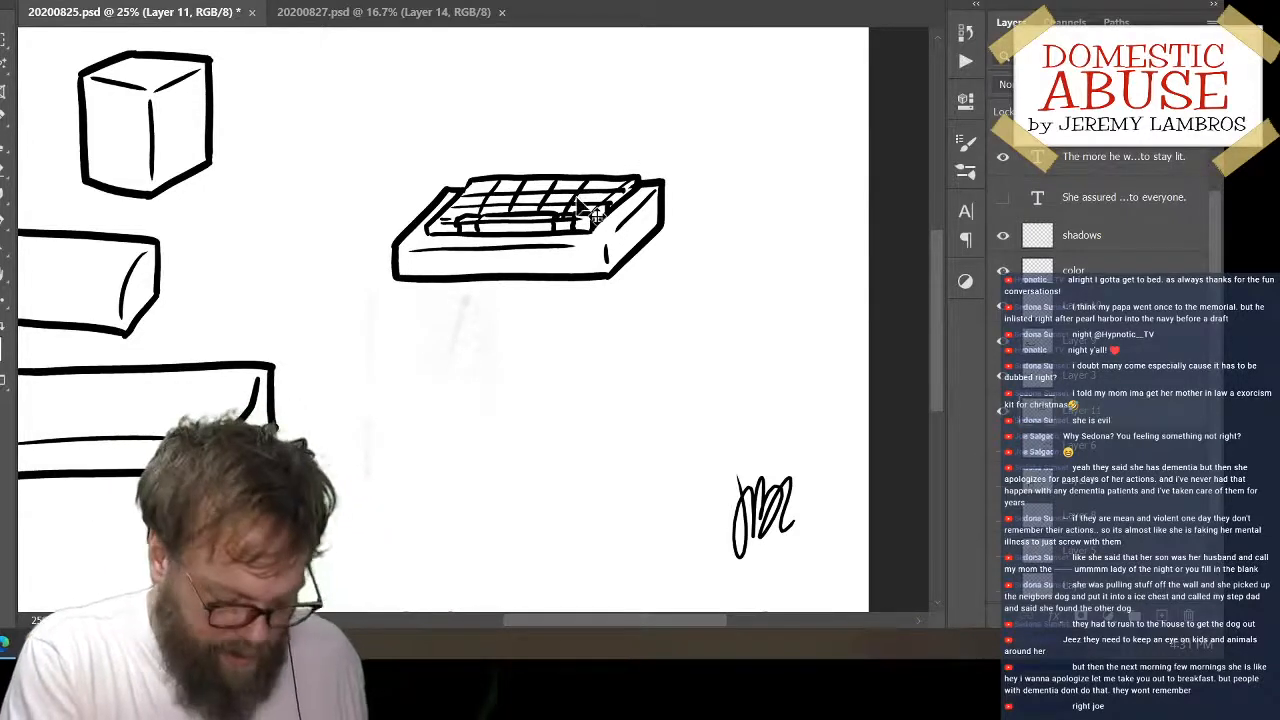
key("ctrl+z")
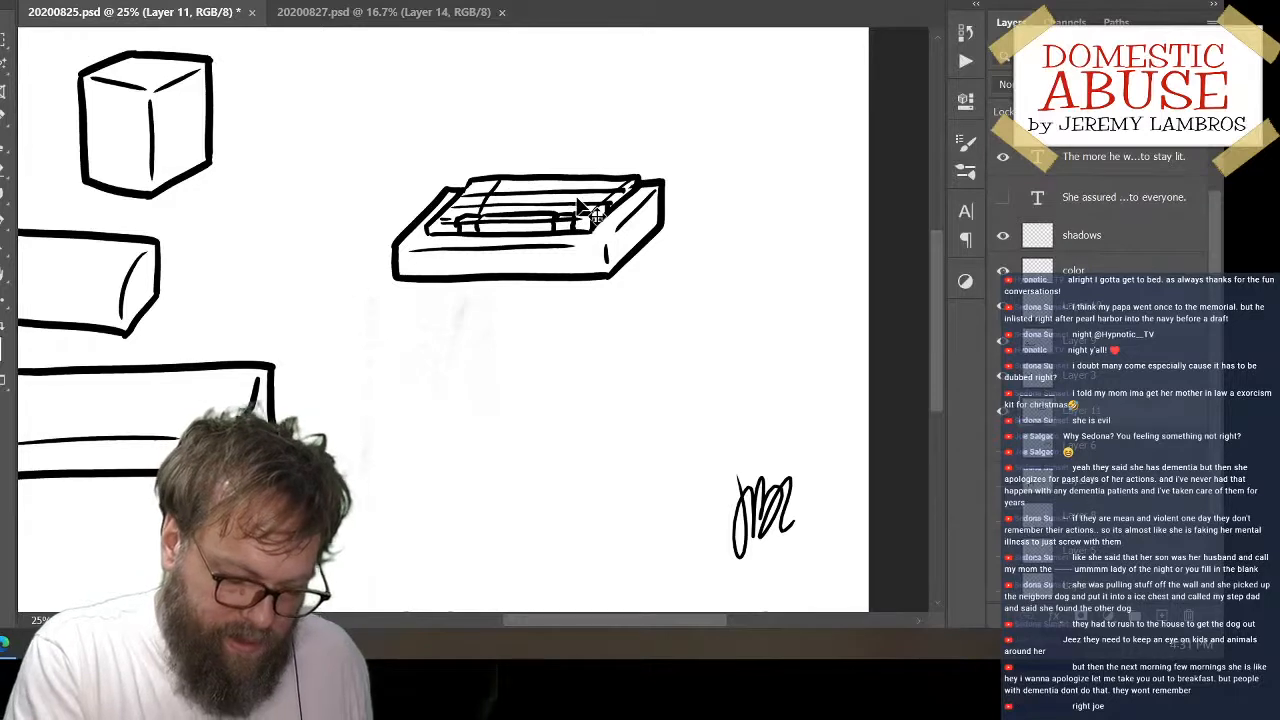
mouse_move(603, 181)
left_mouse_down()
mouse_move(573, 218)
mouse_move(503, 213)
left_mouse_up()
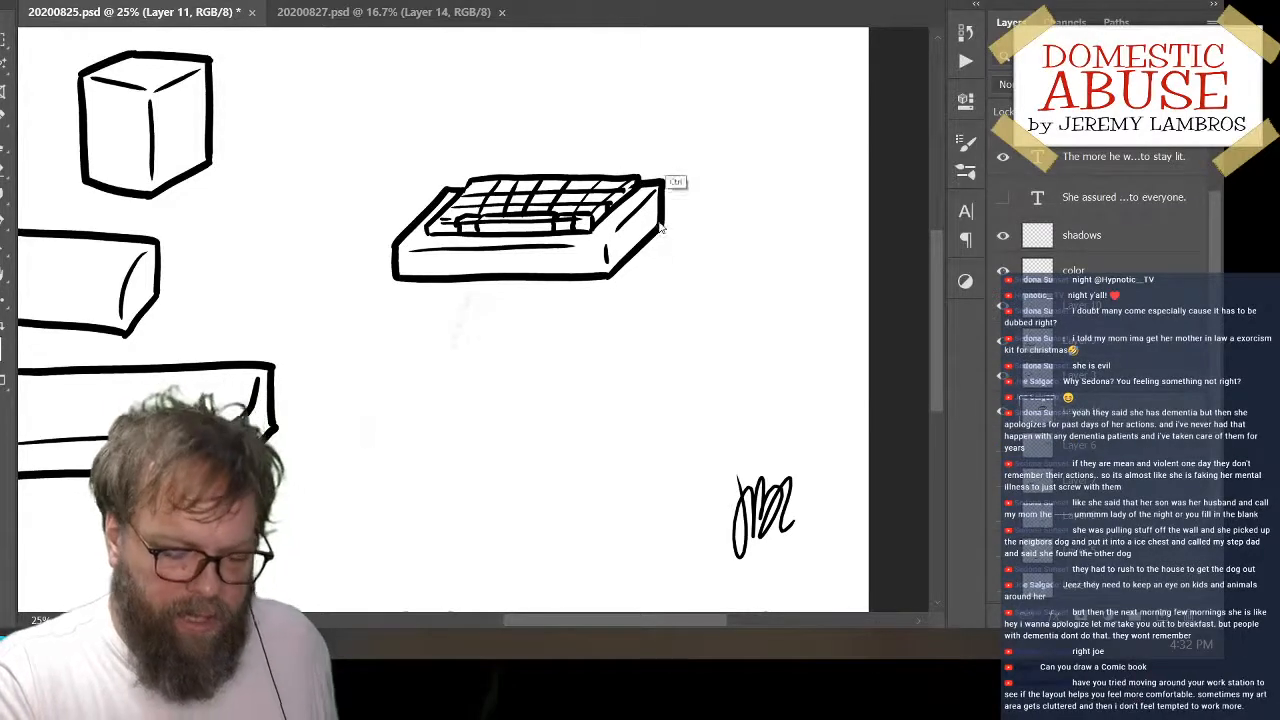
key("ctrl+z")
left_click_drag(679, 110, 657, 220)
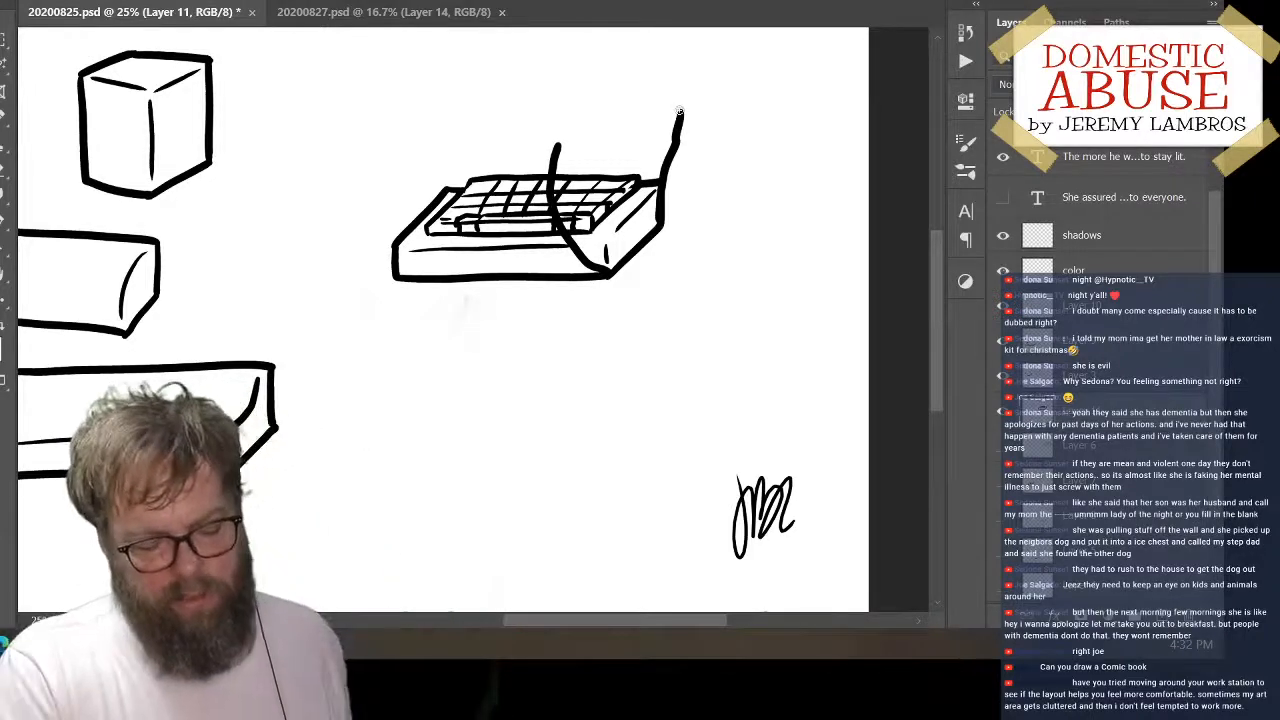
key("ctrl+z")
key("ctrl+z")
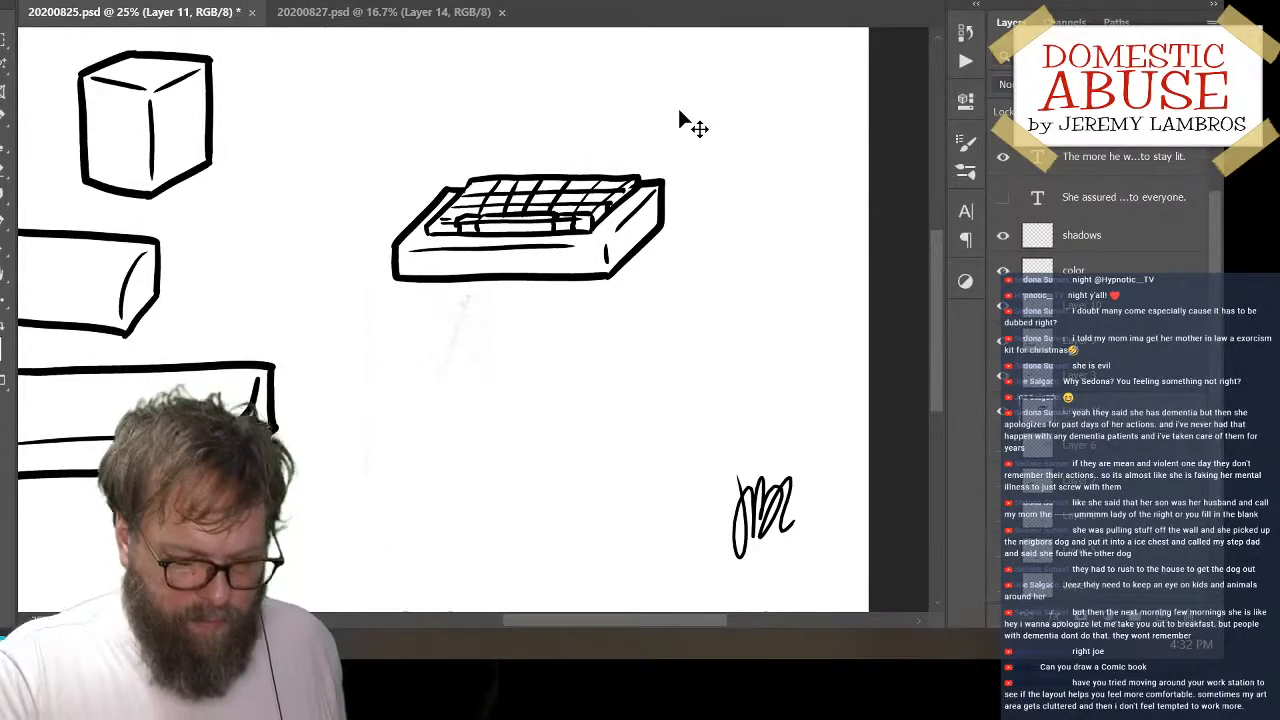
Move the keyboard up and to the left so it sits beside the cube
mouse_move(603, 286)
left_mouse_down()
mouse_move(445, 270)
mouse_move(447, 205)
left_mouse_up()
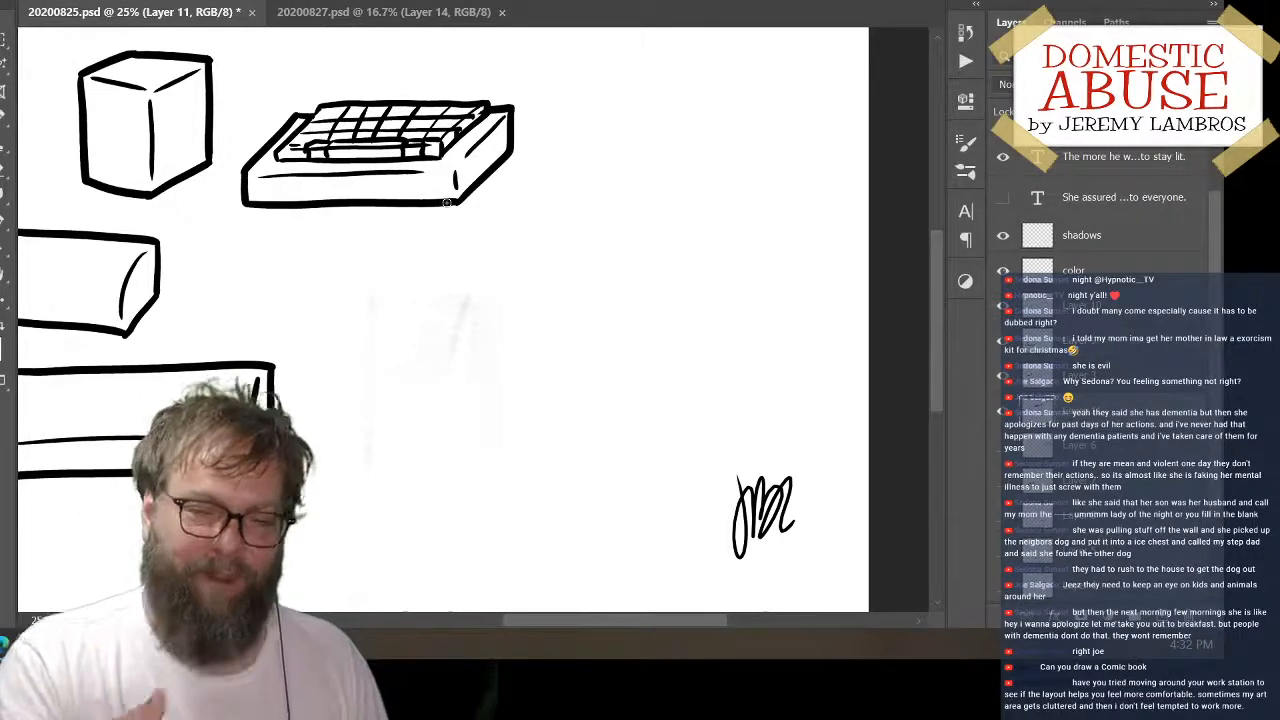
mouse_move(571, 251)
left_mouse_down()
mouse_move(477, 289)
mouse_move(474, 330)
left_mouse_up()
key("ctrl+z")
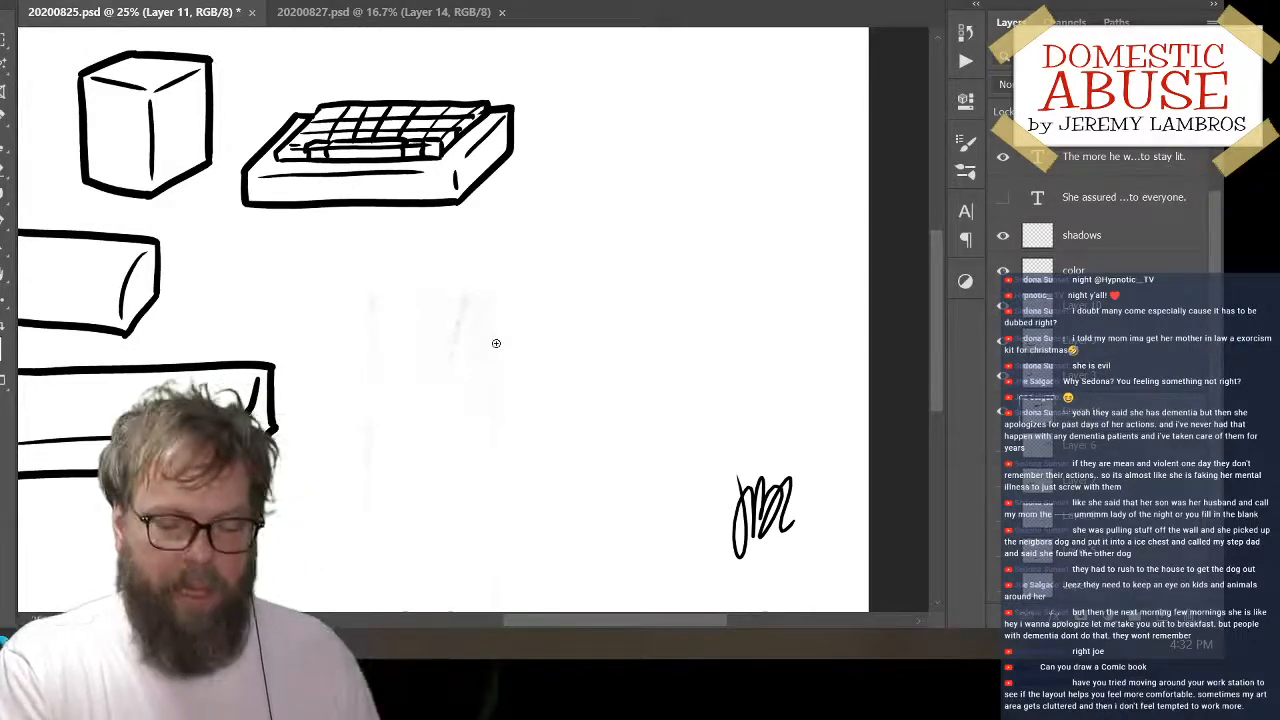
mouse_move(498, 289)
left_mouse_down()
mouse_move(447, 324)
mouse_move(446, 369)
left_mouse_up()
key("ctrl+z")
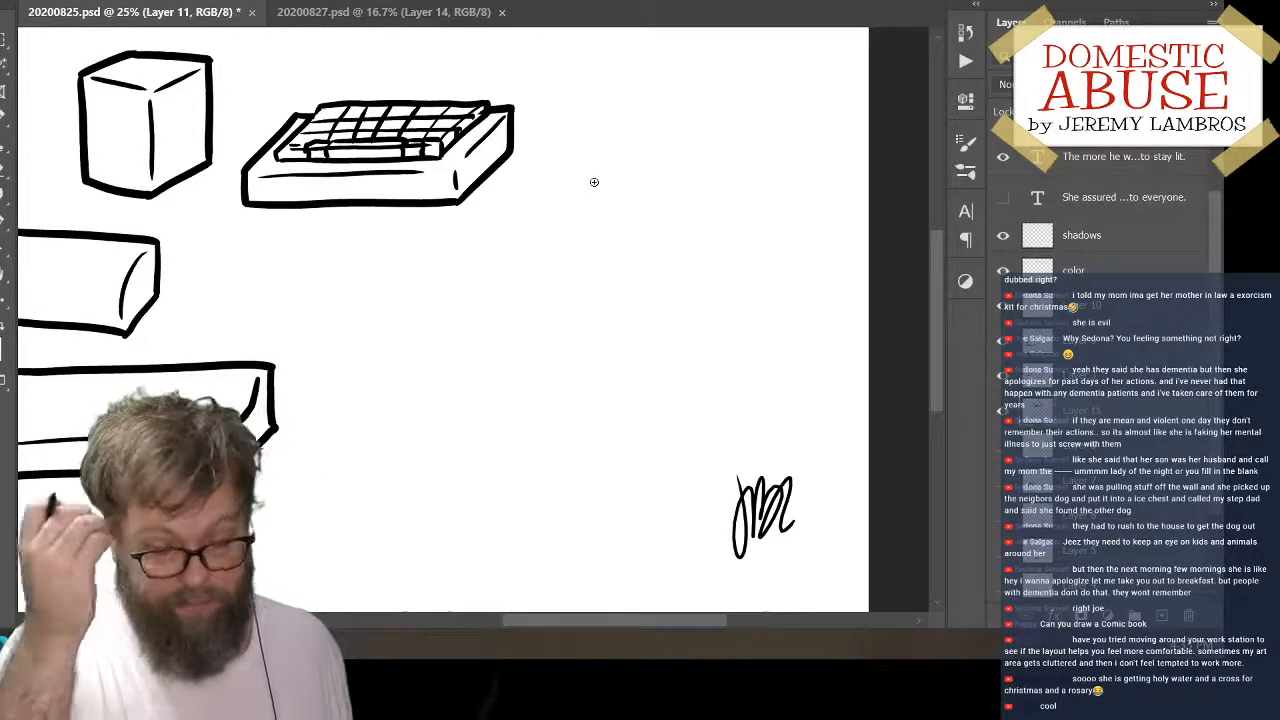
Fine-tune the keyboard's position, leaving it slightly farther right and higher beside the cube
left_click_drag(483, 187, 470, 199)
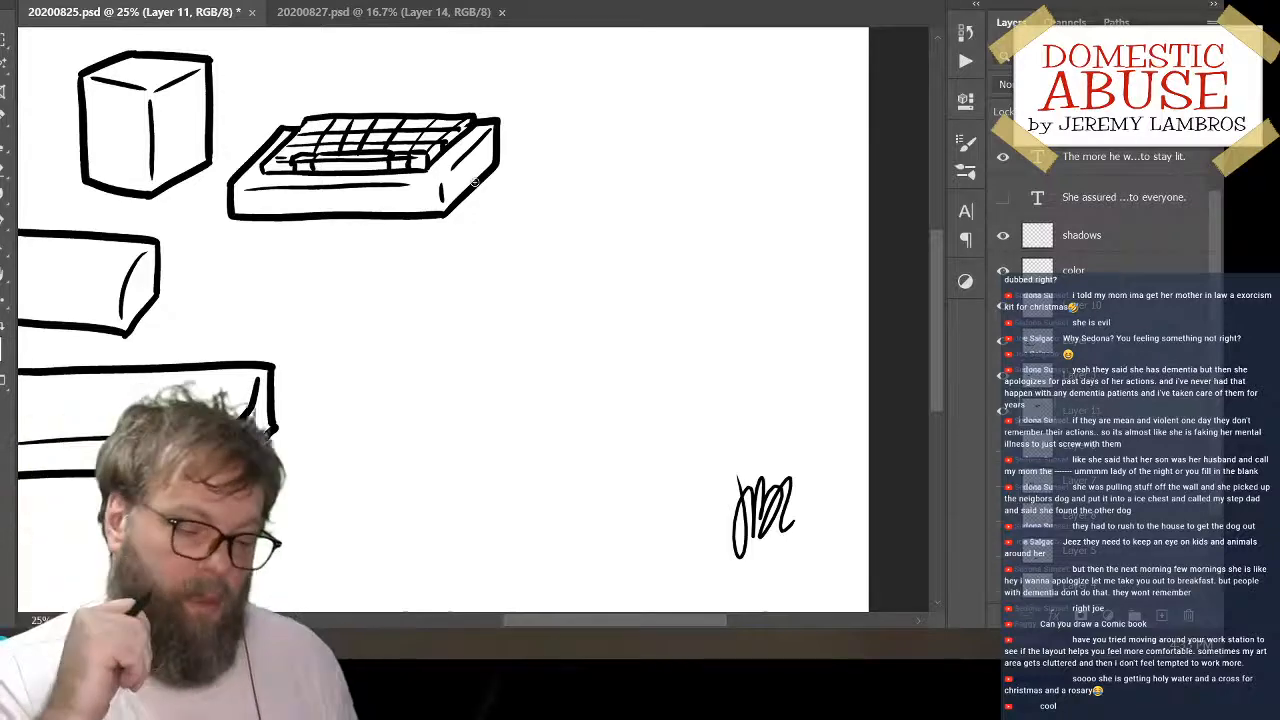
mouse_move(500, 182)
left_mouse_down()
mouse_move(595, 155)
mouse_move(531, 156)
left_mouse_up()
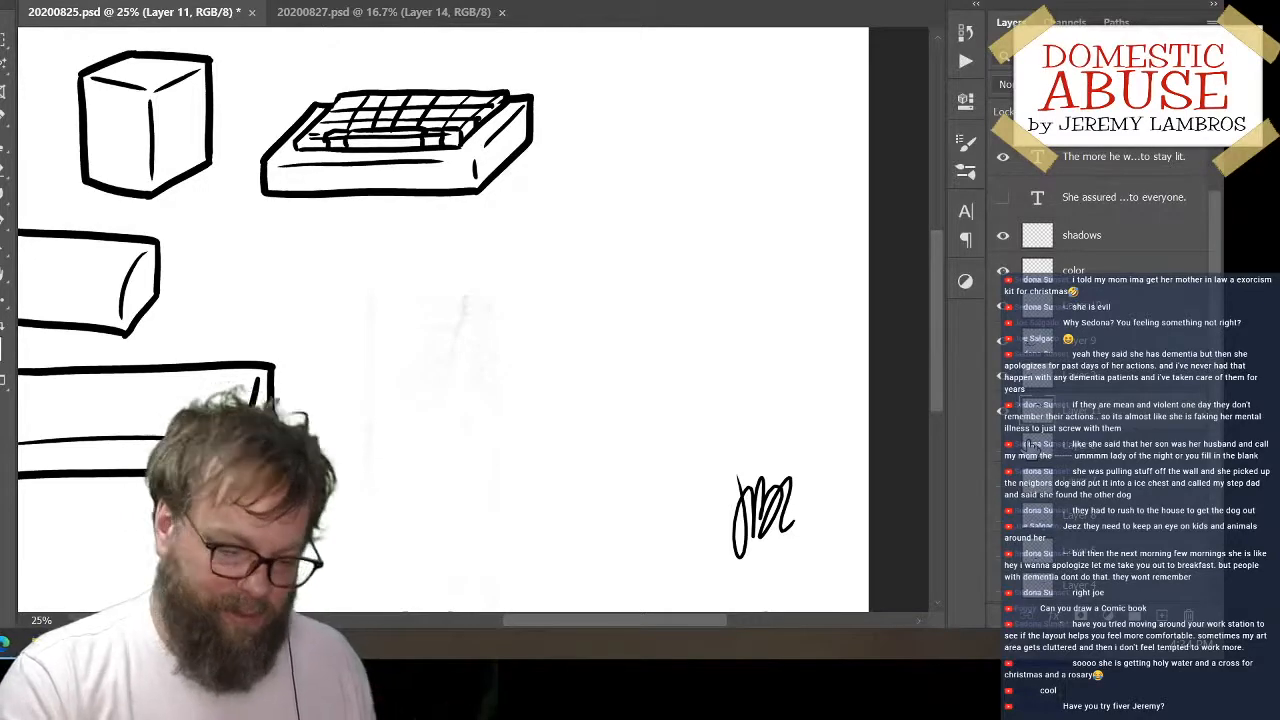
mouse_move(549, 161)
left_mouse_down()
mouse_move(550, 181)
mouse_move(545, 165)
left_mouse_up()
Draw a small slanted, rounded outline with a lower thickness line below the keyboard's right end
left_click_drag(488, 358, 526, 372)
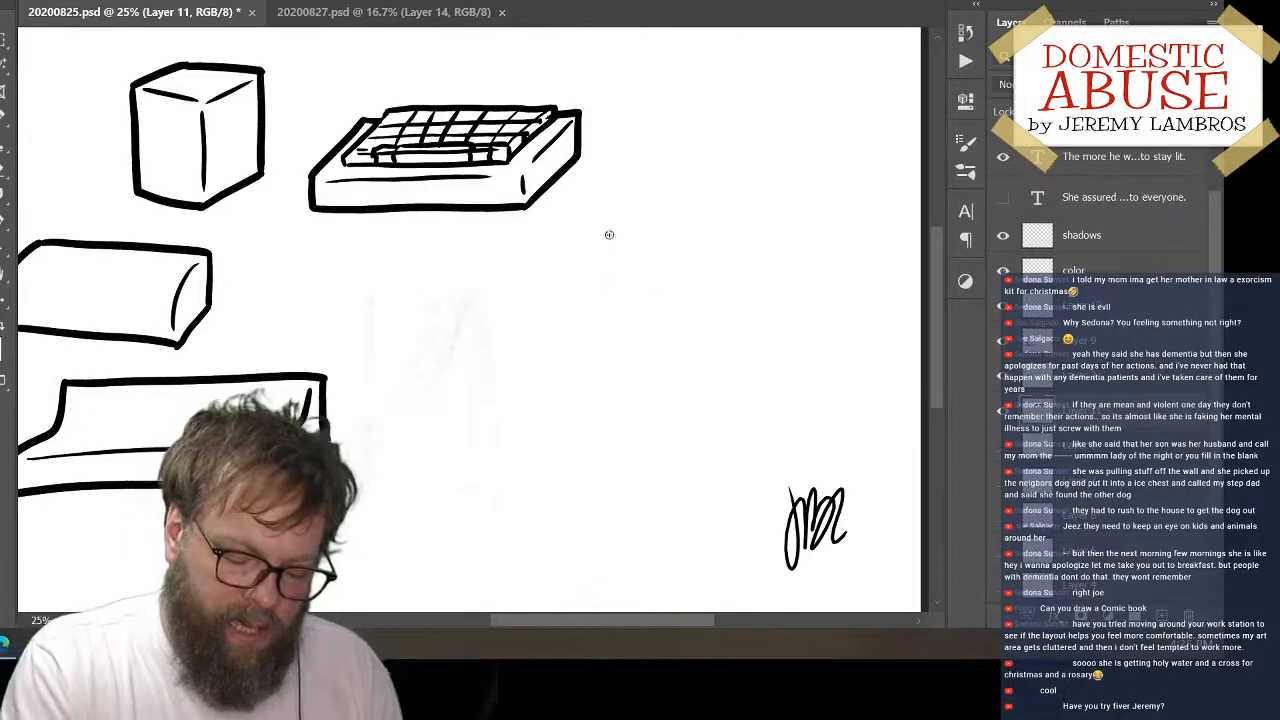
left_click_drag(612, 232, 534, 311)
key("ctrl+z")
left_click_drag(614, 222, 545, 302)
key("ctrl+z")
mouse_move(574, 236)
left_mouse_down()
mouse_move(530, 270)
mouse_move(532, 306)
left_mouse_up()
key("ctrl+z")
mouse_move(583, 235)
left_mouse_down()
mouse_move(536, 262)
mouse_move(532, 295)
mouse_move(544, 311)
mouse_move(615, 306)
left_mouse_up()
mouse_move(584, 238)
left_mouse_down()
mouse_move(628, 258)
mouse_move(617, 235)
mouse_move(624, 260)
mouse_move(572, 306)
mouse_move(548, 296)
mouse_move(594, 298)
mouse_move(627, 258)
mouse_move(618, 235)
left_mouse_up()
key("ctrl+z")
key("ctrl+z")
key("ctrl+z")
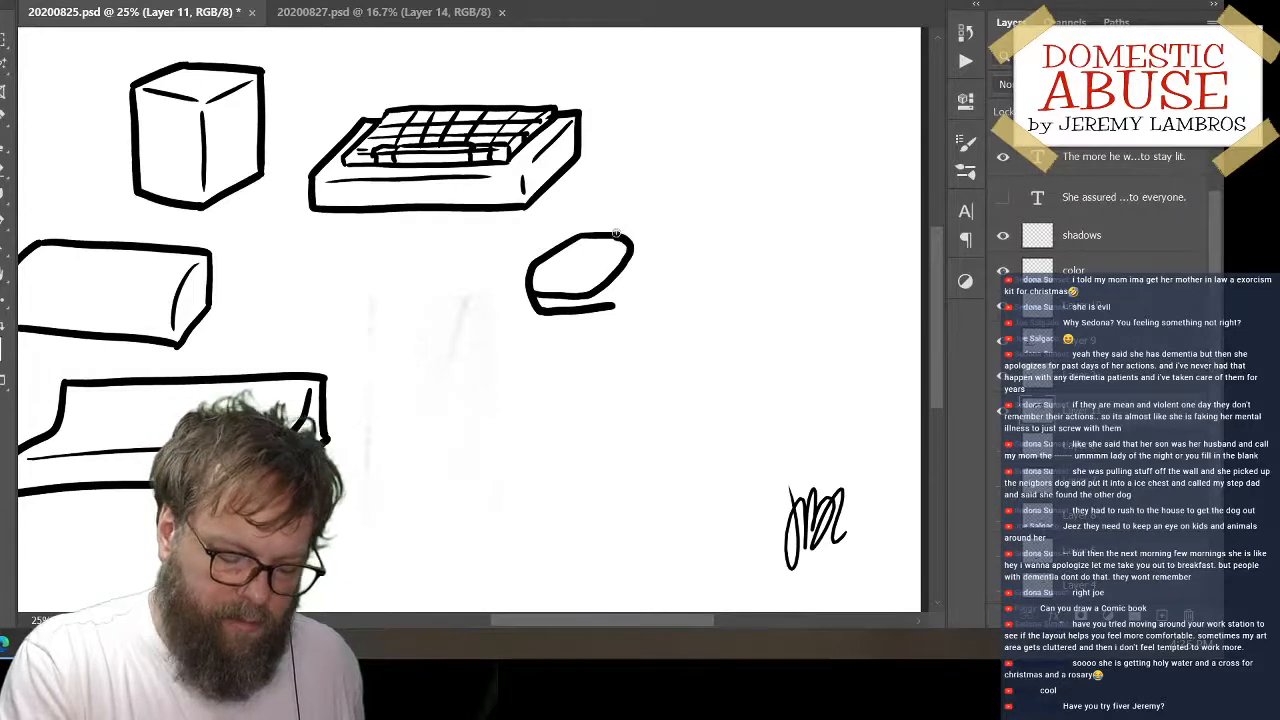
Erase the lower thickness line beneath the small rounded outline
key("e")
mouse_move(570, 311)
left_mouse_down()
mouse_move(530, 308)
mouse_move(610, 310)
mouse_move(528, 311)
left_mouse_up()
key("b")
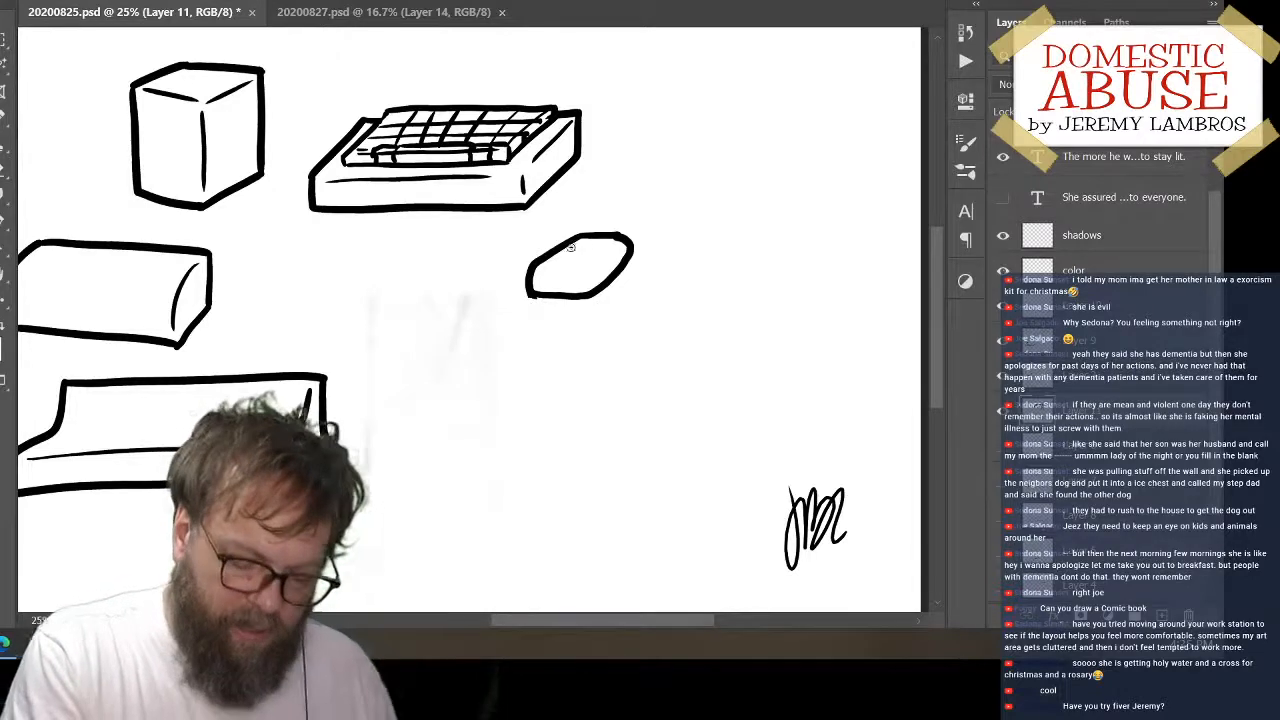
Add the button divisions and a curved lower contour line to the computer mouse, and shift it with the keyboard slightly right
mouse_move(562, 249)
left_mouse_down()
mouse_move(620, 254)
mouse_move(628, 234)
mouse_move(598, 242)
left_mouse_up()
key("ctrl+z")
key("ctrl+z")
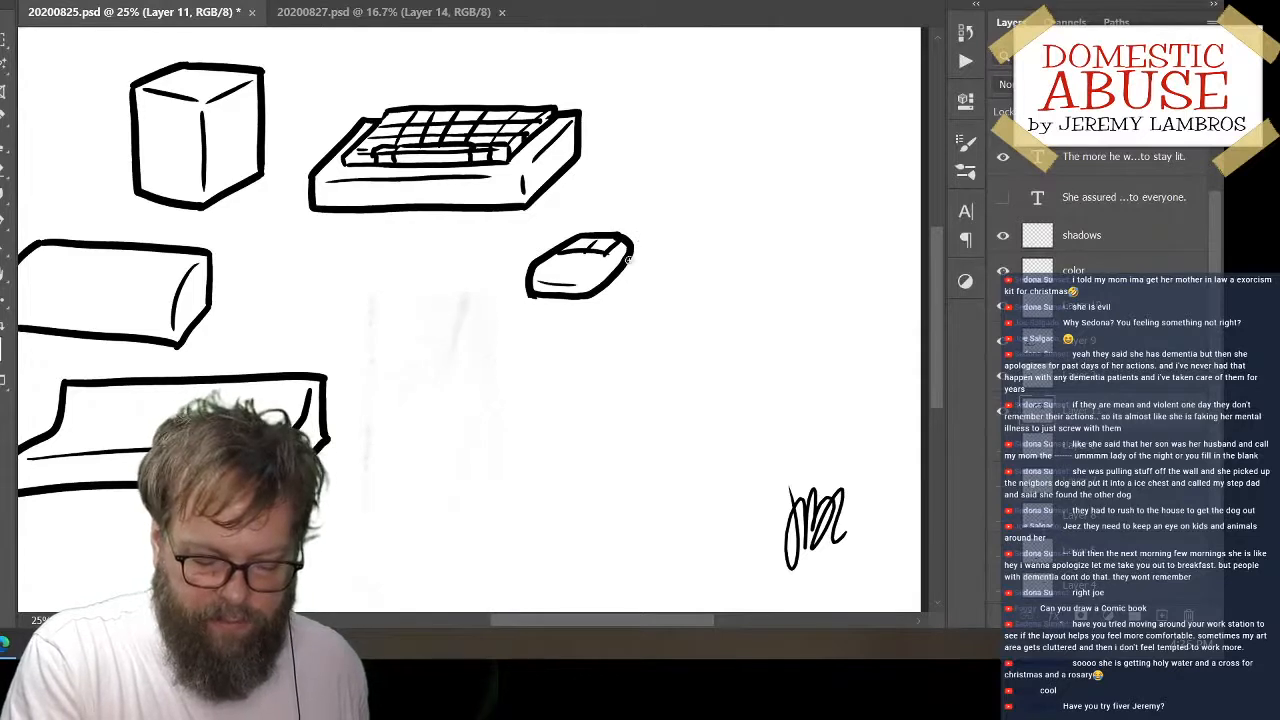
key("ctrl+z")
mouse_move(541, 281)
left_mouse_down()
mouse_move(578, 287)
mouse_move(622, 236)
mouse_move(648, 281)
mouse_move(647, 263)
left_mouse_up()
Cut the mouse onto its own layer and place it close beside the keyboard's right end
key("l")
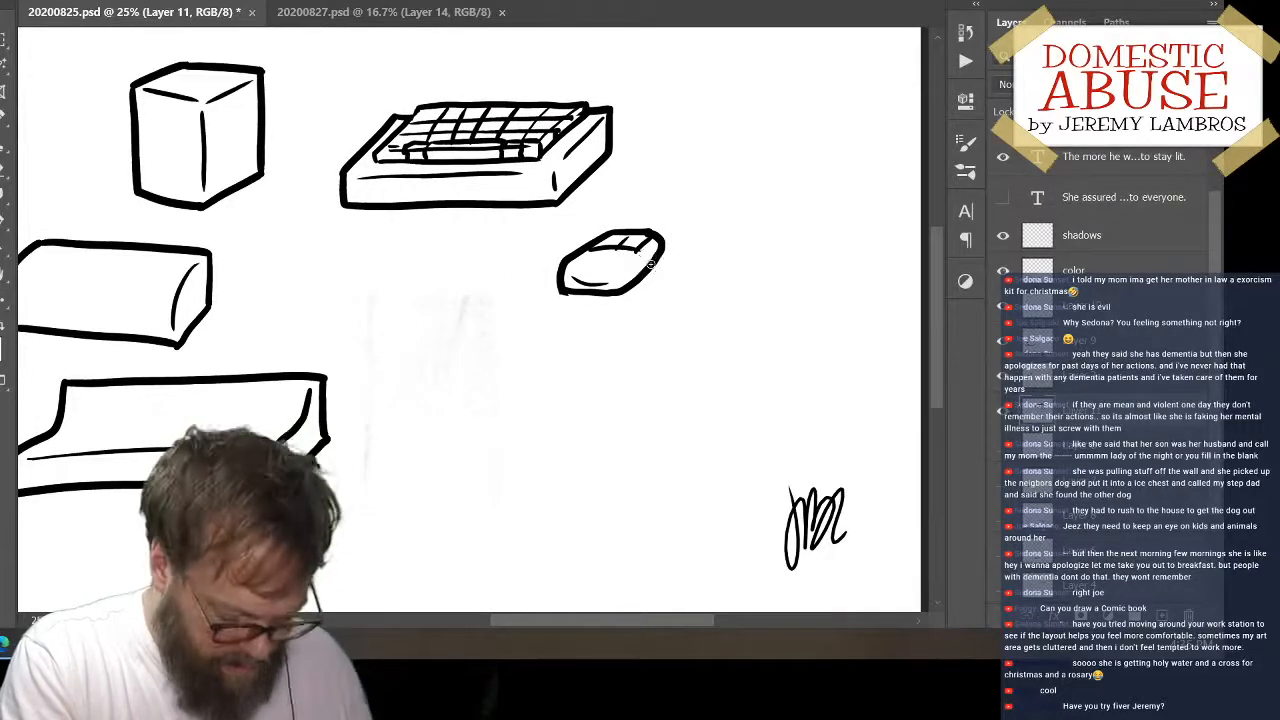
mouse_move(609, 220)
left_mouse_down()
mouse_move(749, 263)
mouse_move(582, 208)
left_mouse_up()
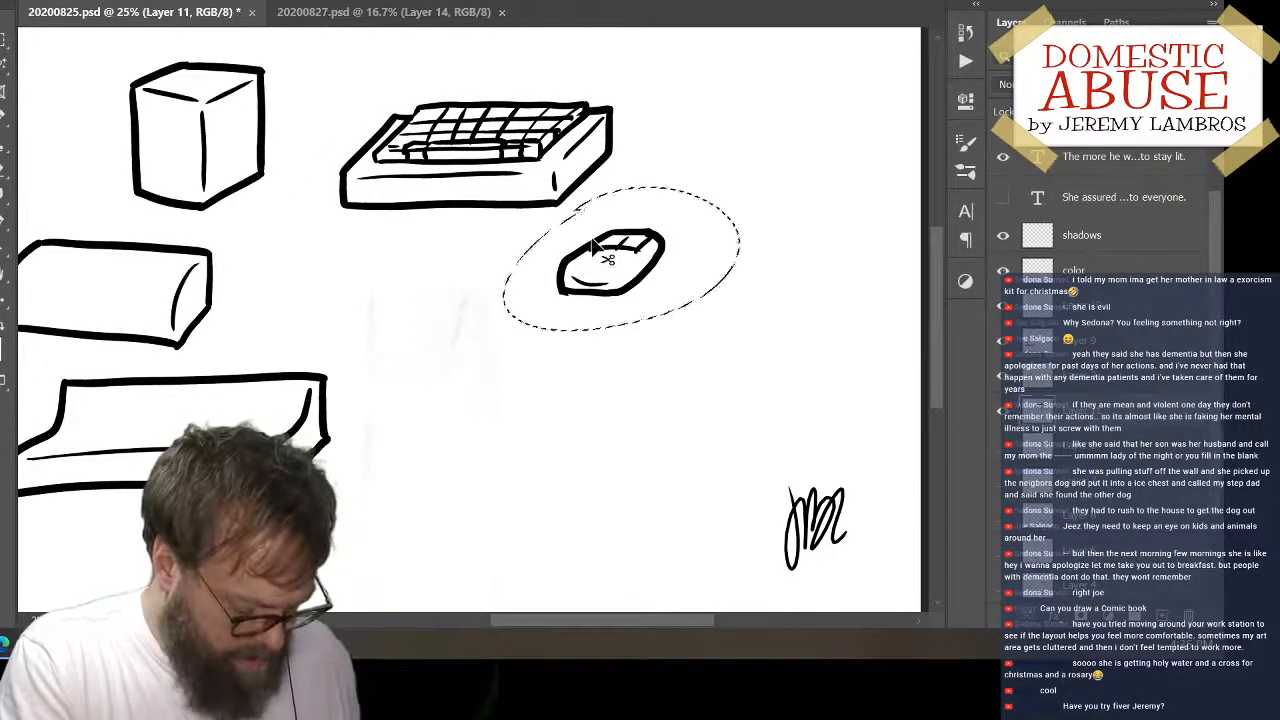
key("ctrl+x")
key("ctrl+v")
mouse_move(528, 329)
left_mouse_down()
mouse_move(665, 225)
mouse_move(650, 228)
left_mouse_up()
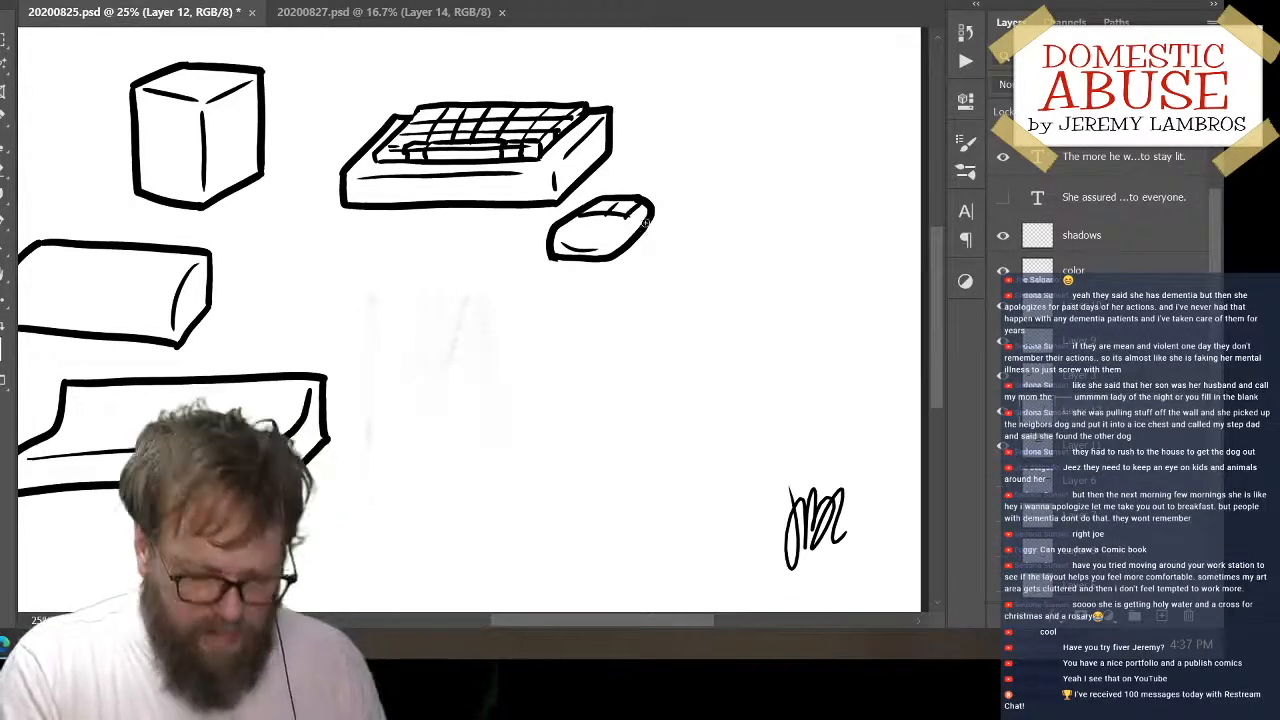
left_click(1002, 422)
left_click(1002, 422)
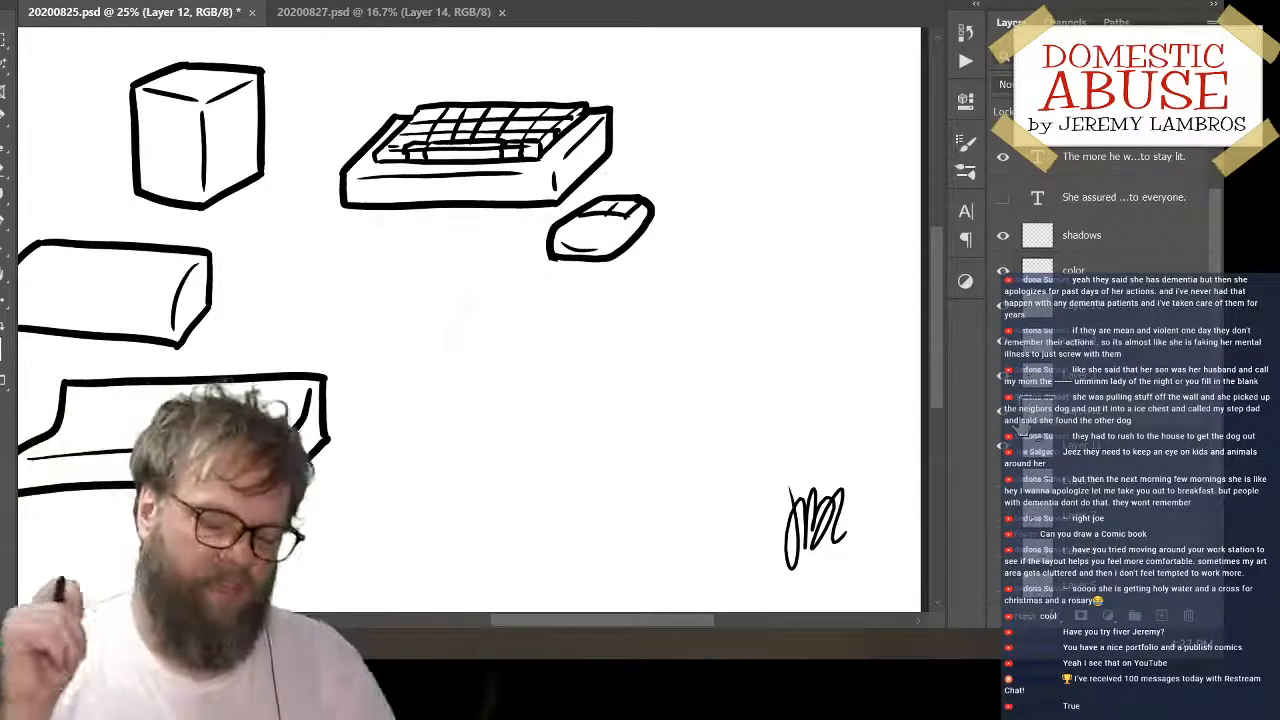
left_click_drag(645, 228, 700, 183)
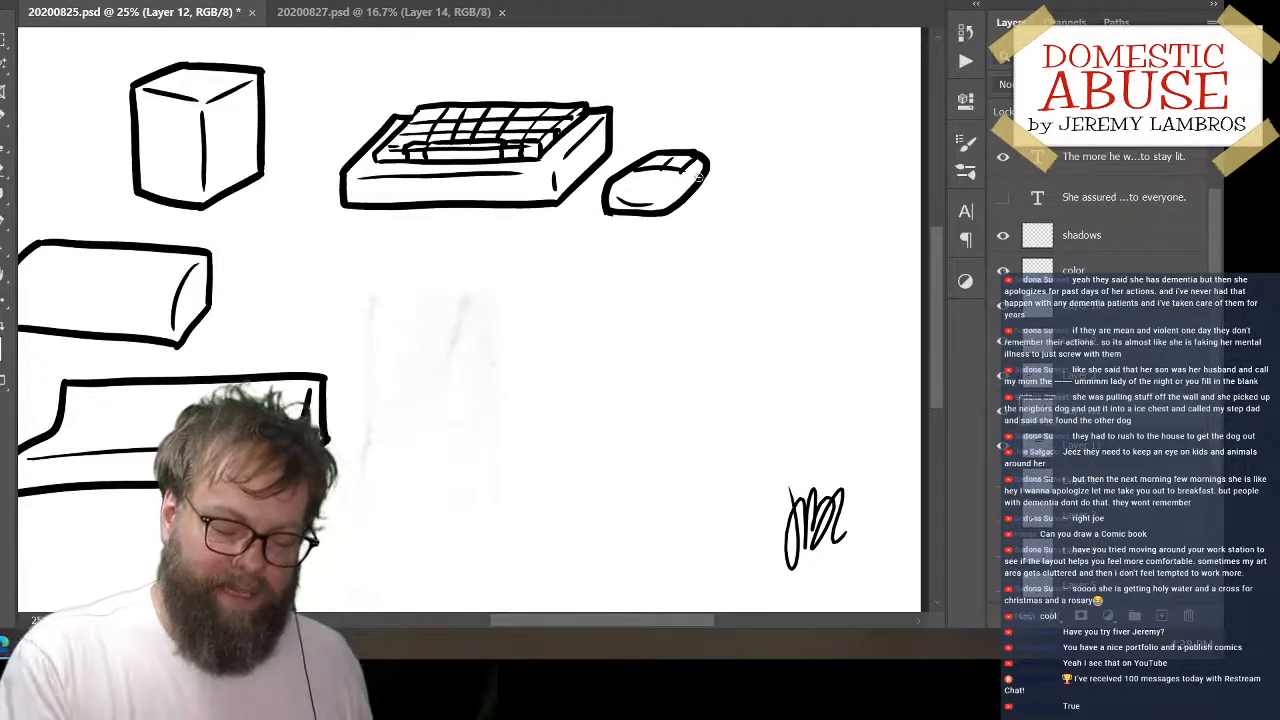
Rotate the low, stepped box slightly clockwise and shift it a little to the left
left_click_drag(517, 414, 660, 360)
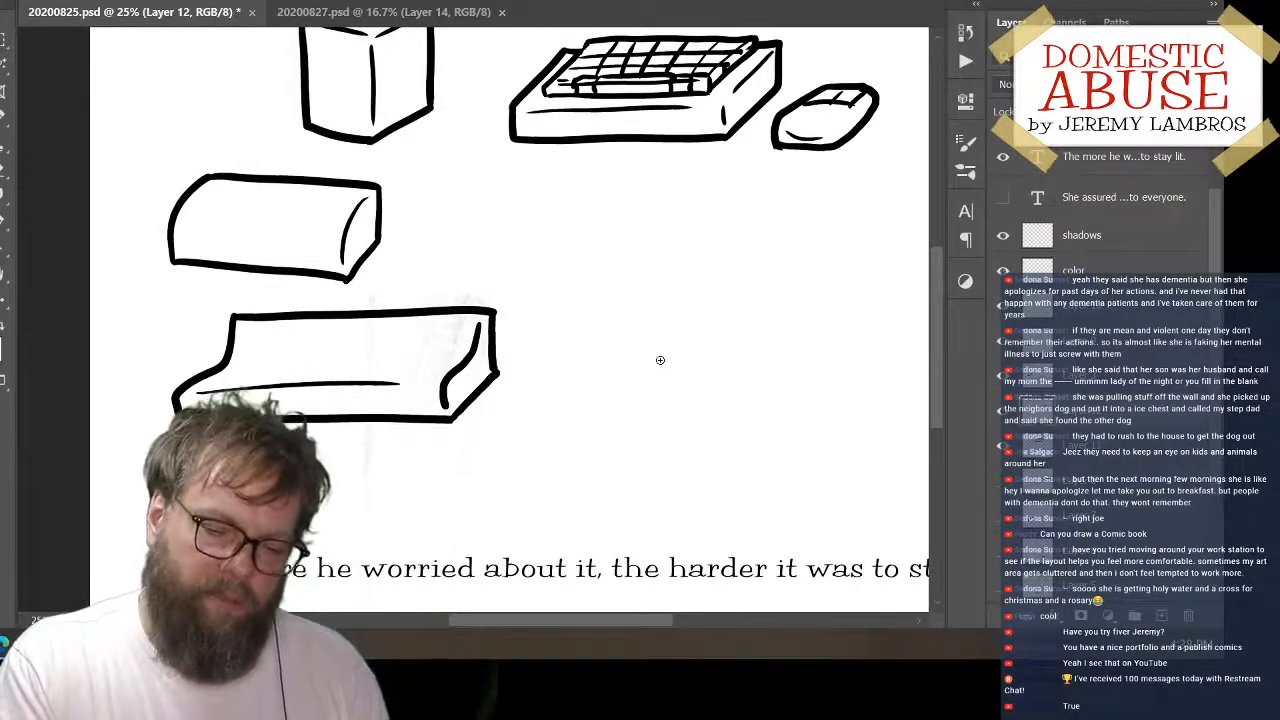
left_click_drag(689, 349, 661, 384)
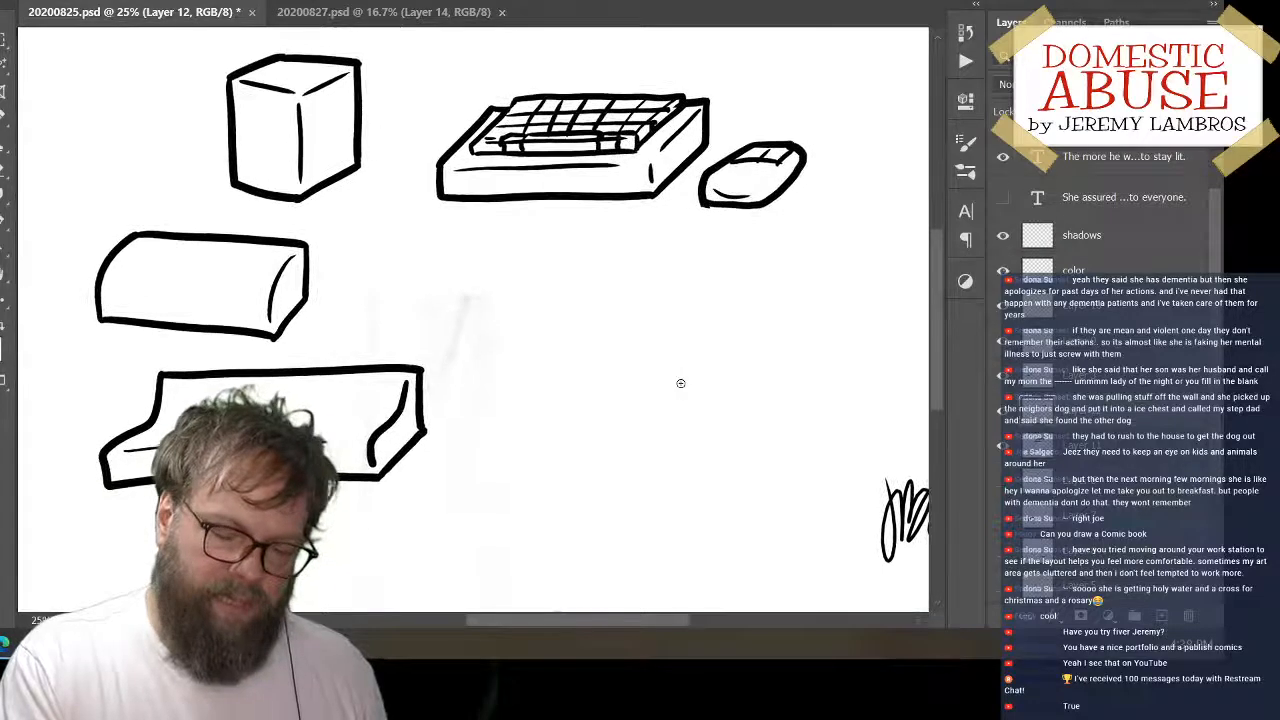
mouse_move(363, 483)
left_mouse_down()
mouse_move(404, 421)
mouse_move(394, 457)
mouse_move(432, 437)
mouse_move(477, 443)
mouse_move(480, 427)
left_mouse_up()
key("ctrl+t")
key("Return")
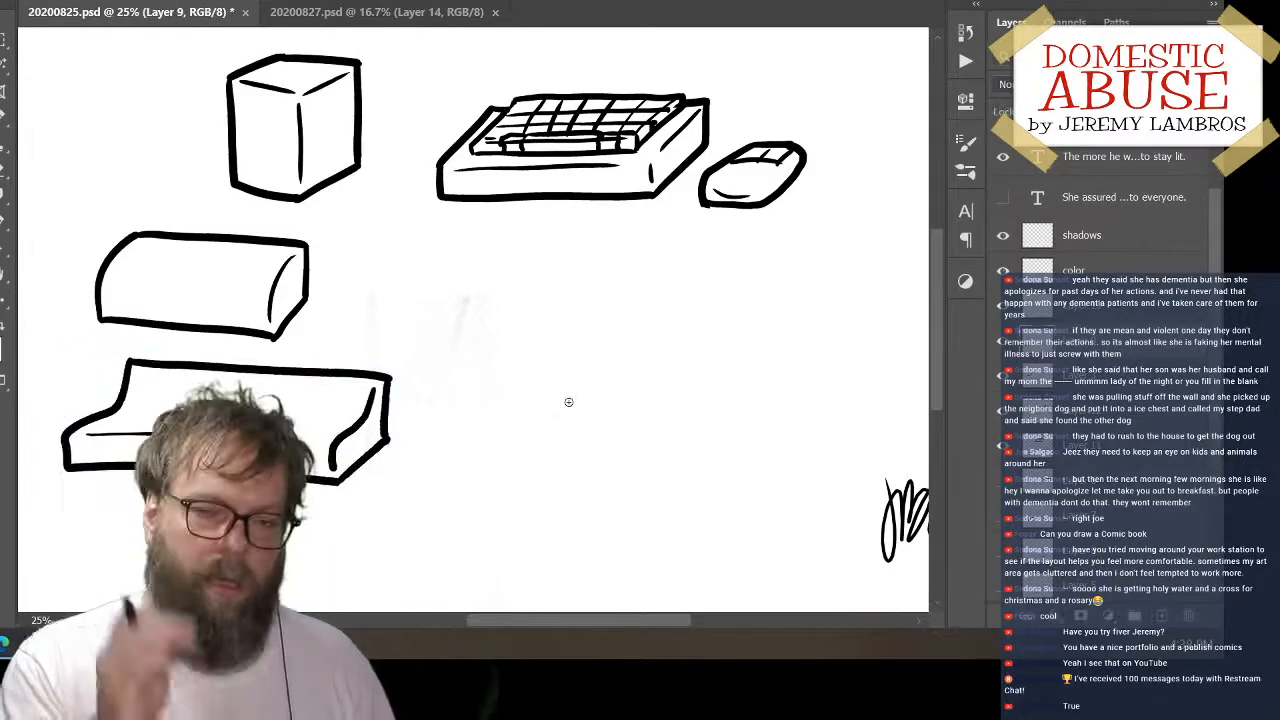
Draw a long vertical line in the empty area below the keyboard as the left edge of a large monitor
left_click_drag(749, 303, 717, 363)
mouse_move(778, 334)
left_mouse_down()
mouse_move(651, 383)
mouse_move(771, 340)
mouse_move(771, 289)
mouse_move(756, 382)
mouse_move(751, 371)
left_mouse_up()
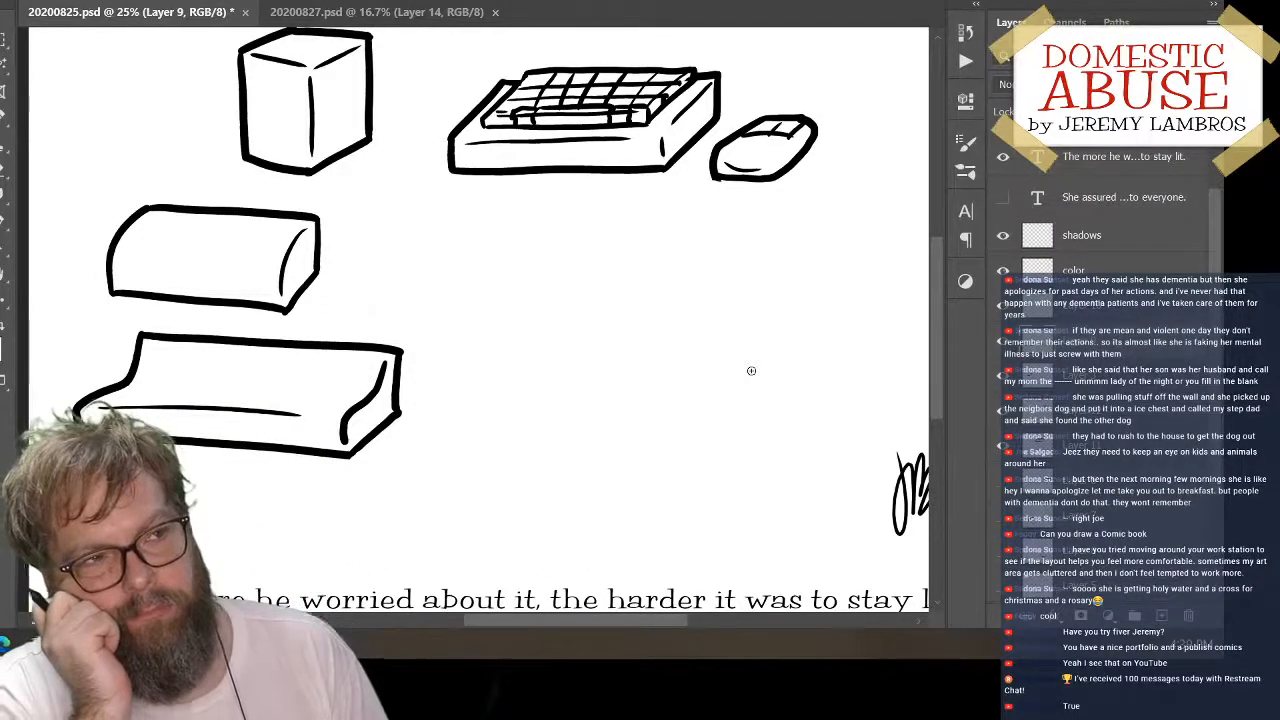
mouse_move(651, 346)
left_mouse_down()
mouse_move(580, 423)
mouse_move(656, 367)
left_mouse_up()
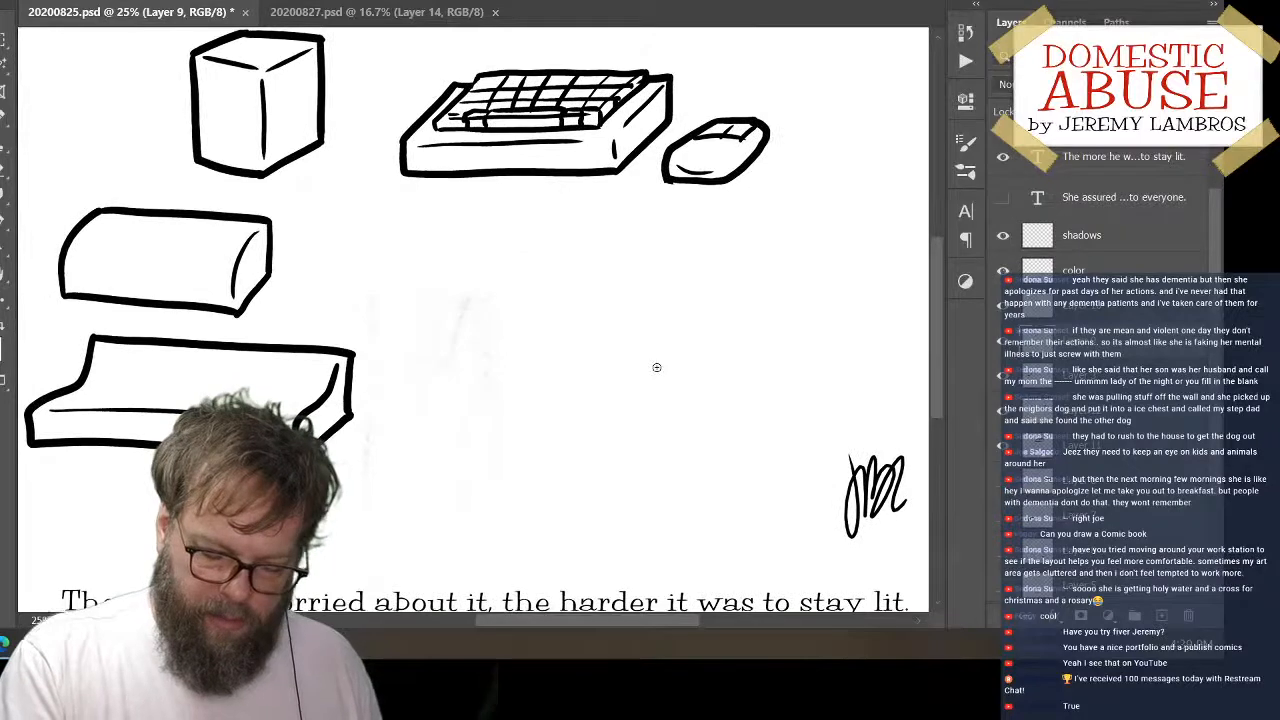
left_click_drag(496, 257, 494, 465)
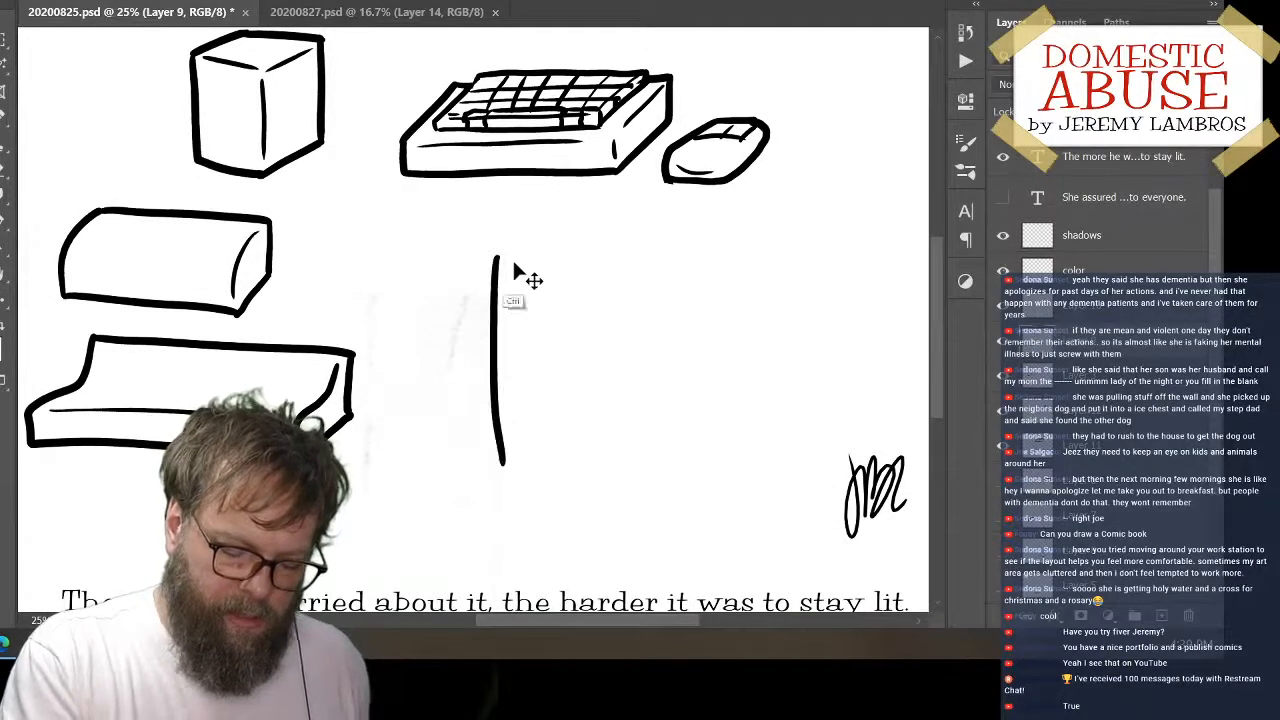
key("ctrl+z")
left_click_drag(492, 247, 499, 501)
key("ctrl+z")
left_click_drag(492, 250, 494, 486)
Draw the monitor's horizontal top front edge and the slanted back outline of its thin top face
left_click_drag(494, 250, 770, 243)
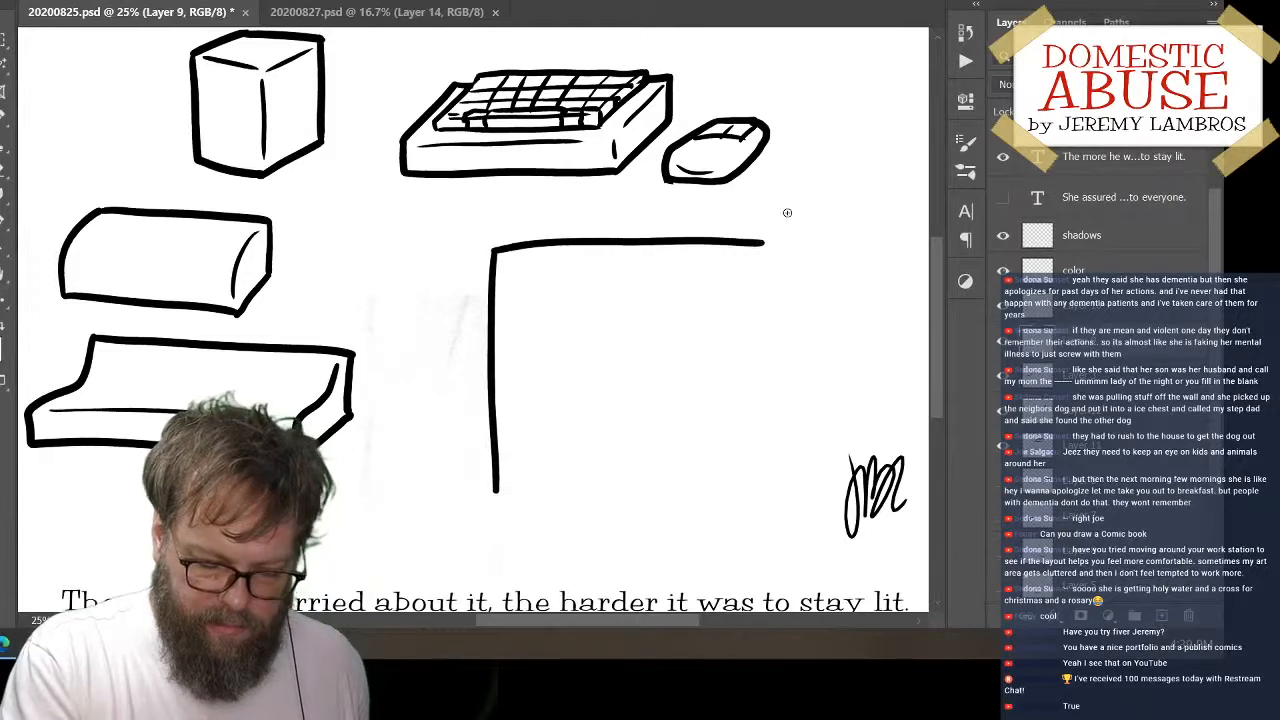
key("ctrl+z")
left_click_drag(493, 248, 786, 247)
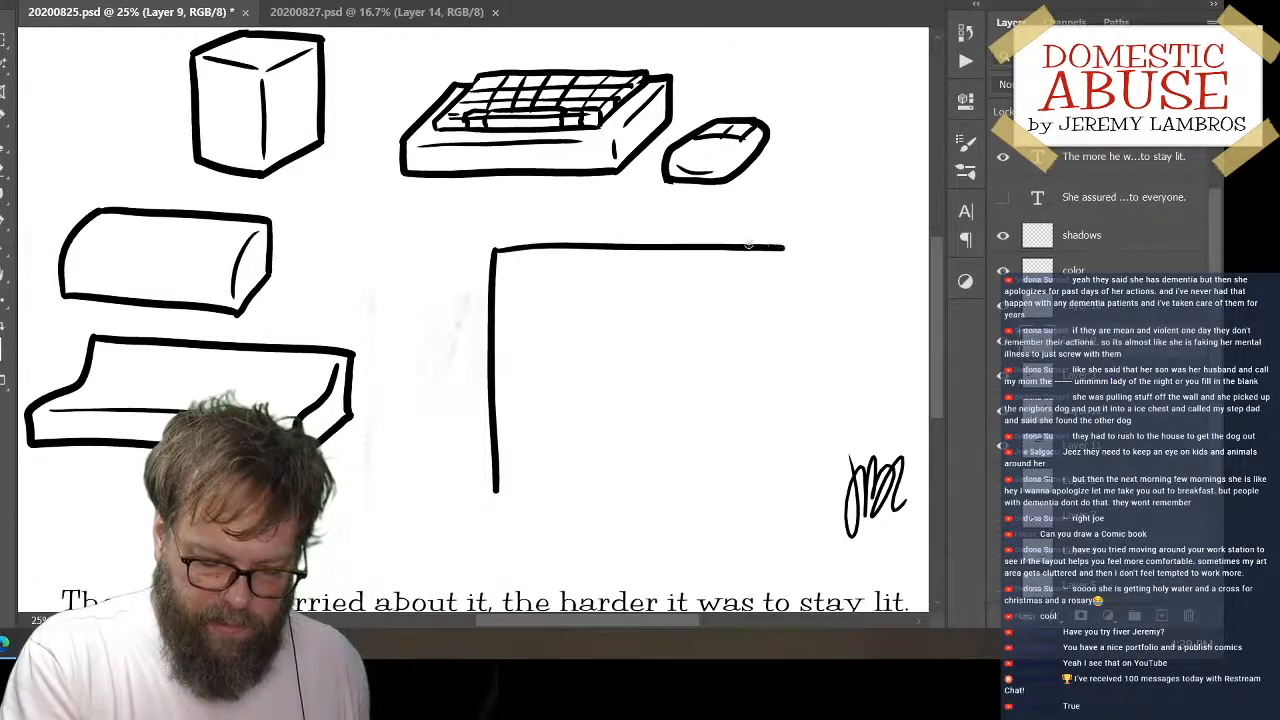
key("ctrl+z")
left_click_drag(494, 252, 766, 248)
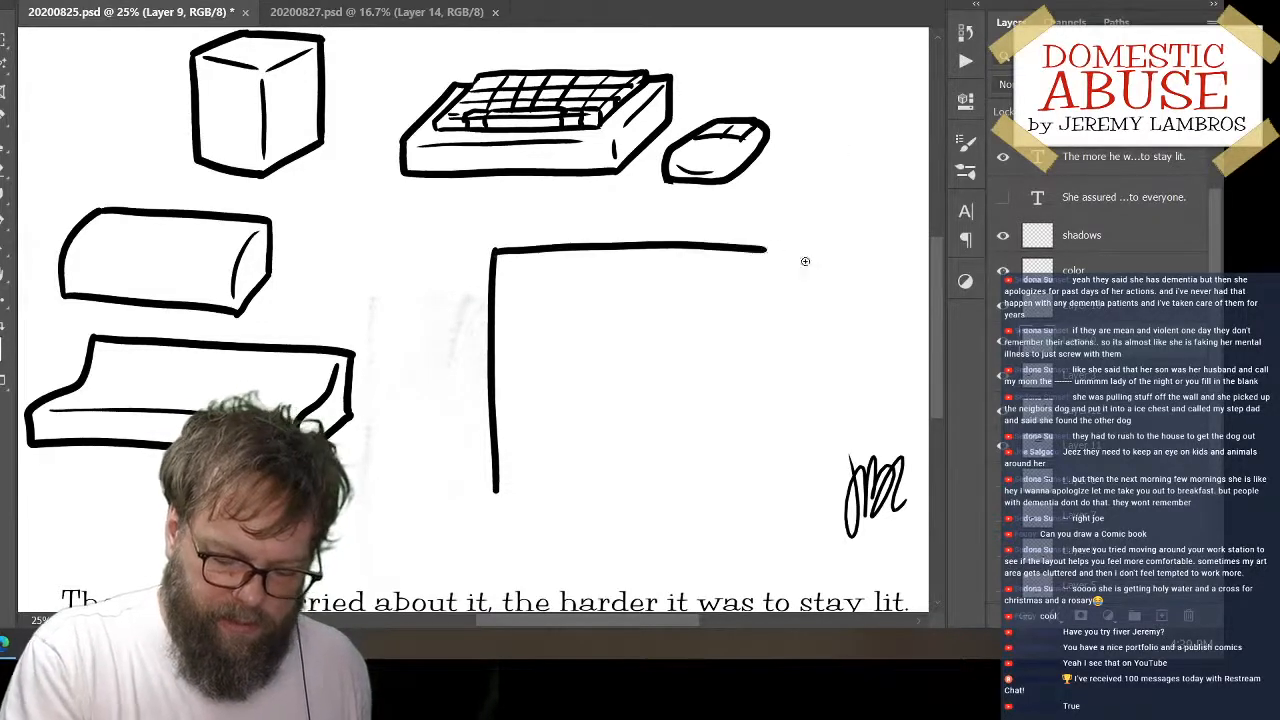
left_click_drag(497, 249, 560, 223)
key("ctrl+z")
mouse_move(496, 250)
left_mouse_down()
mouse_move(556, 226)
mouse_move(750, 225)
left_mouse_up()
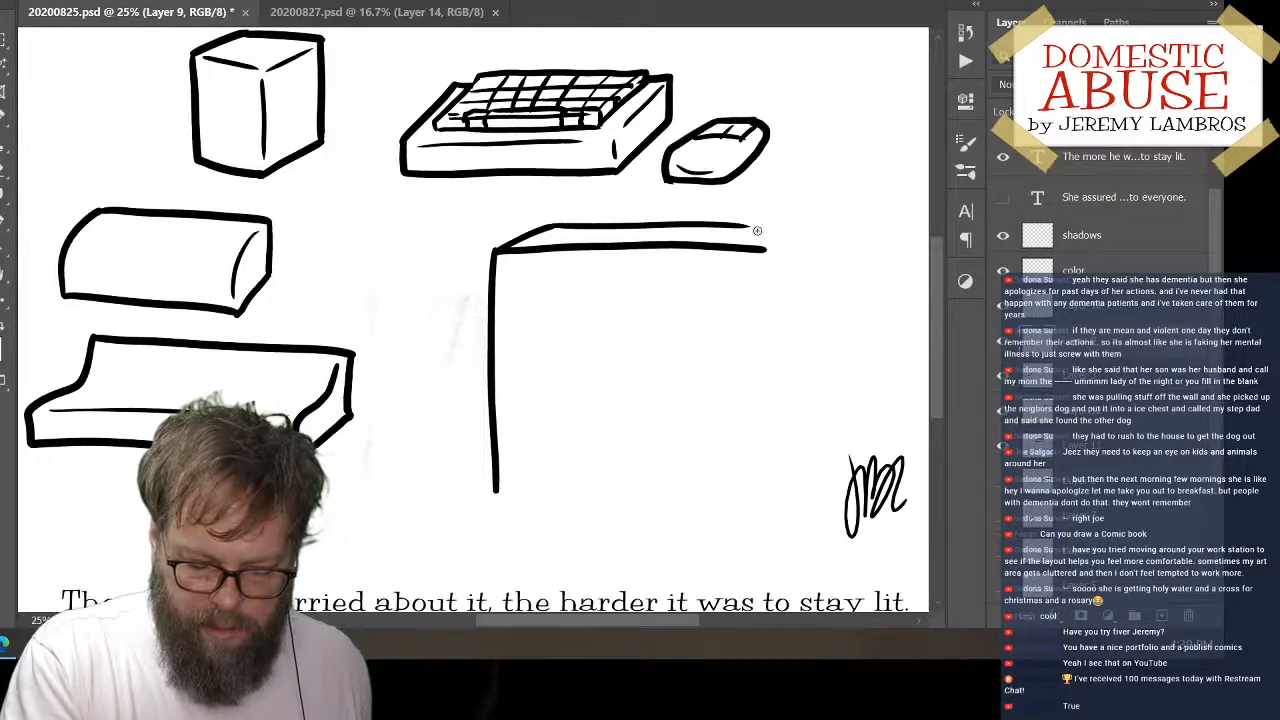
Close the monitor's top face at its right corner and draw the front's right and bottom edges
mouse_move(732, 226)
left_mouse_down()
mouse_move(784, 229)
mouse_move(763, 251)
mouse_move(783, 253)
mouse_move(781, 234)
mouse_move(758, 452)
left_mouse_up()
key("ctrl+z")
key("ctrl+z")
key("ctrl+z")
key("ctrl+z")
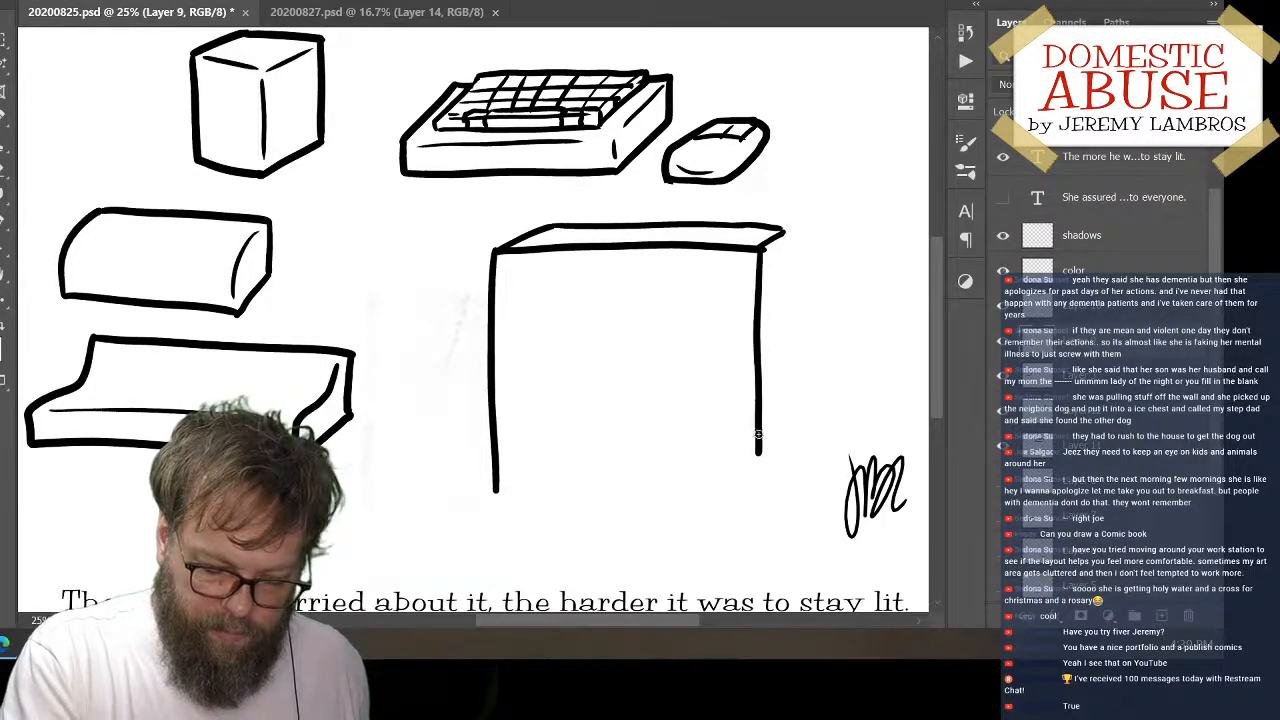
left_click_drag(495, 458, 765, 452)
key("ctrl+z")
left_click_drag(495, 457, 762, 453)
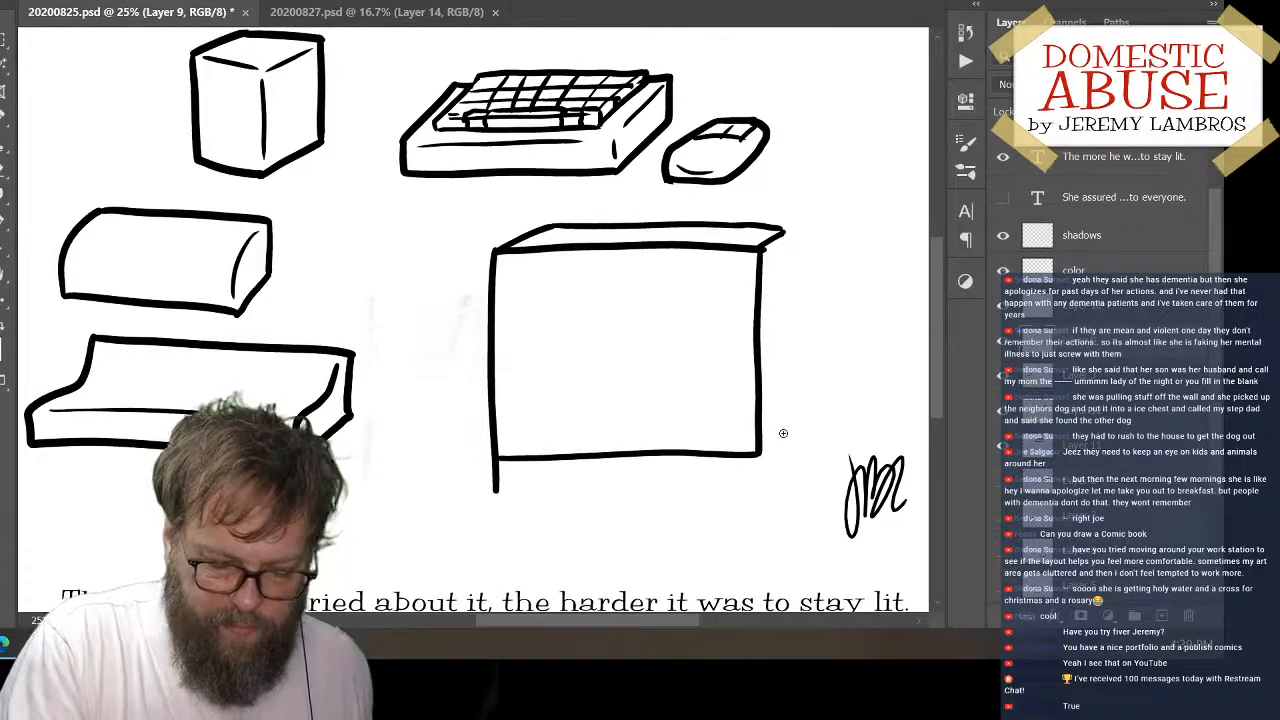
Draw the monitor's narrow right side face, joining its rear vertical edge to the lower front corner
left_click_drag(781, 250, 782, 434)
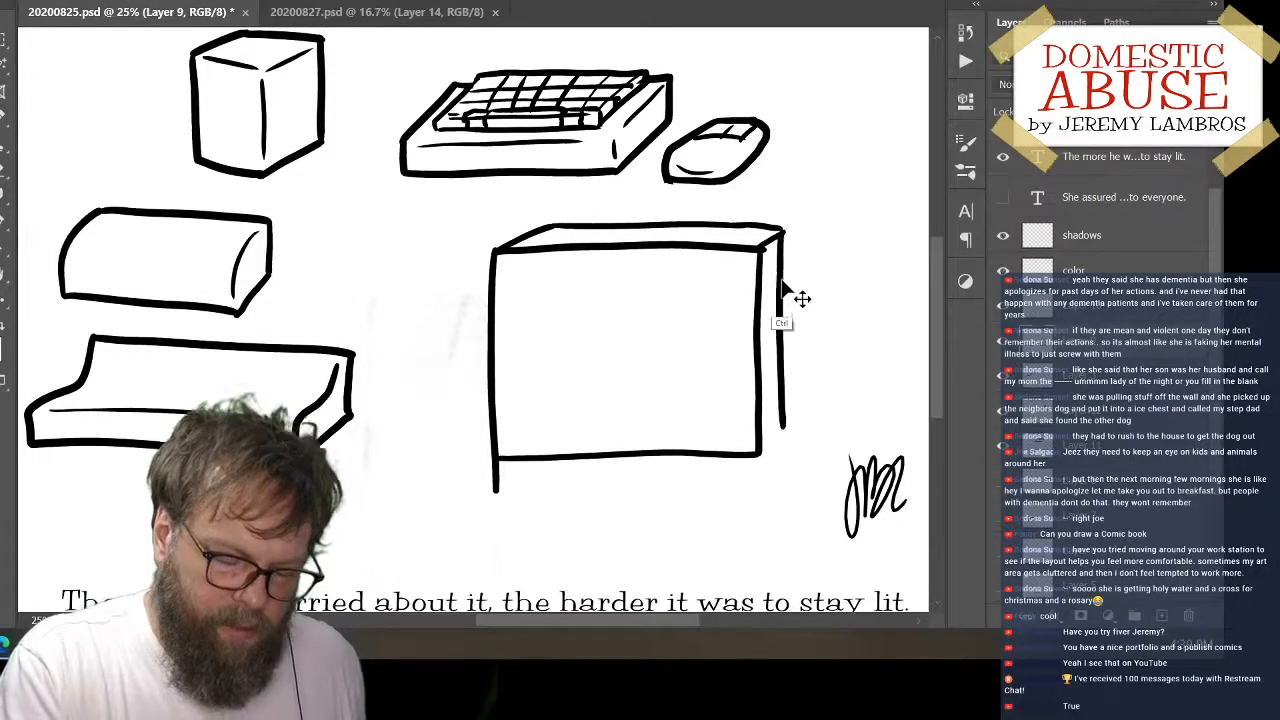
key("ctrl+z")
left_click_drag(784, 237, 782, 440)
key("ctrl+z")
left_click_drag(783, 232, 781, 440)
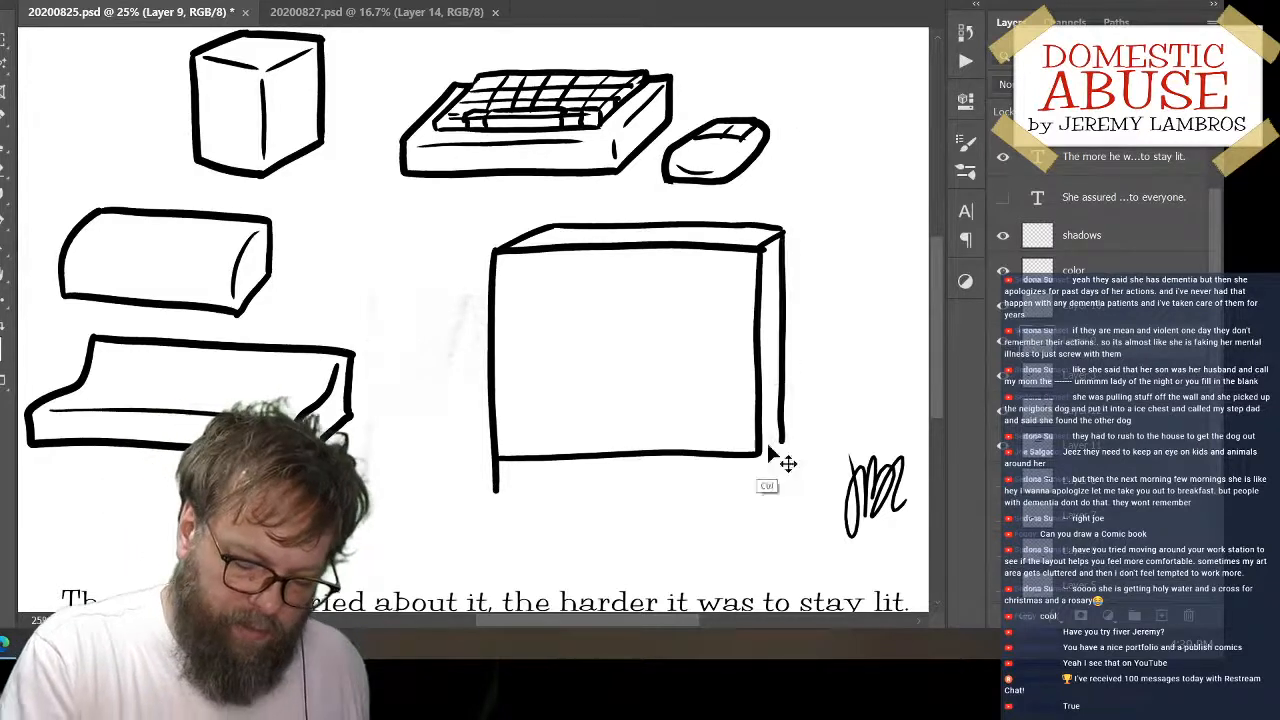
key("ctrl+z")
left_click_drag(784, 233, 781, 440)
key("ctrl+z")
mouse_move(784, 232)
left_mouse_down()
mouse_move(784, 428)
mouse_move(760, 455)
left_mouse_up()
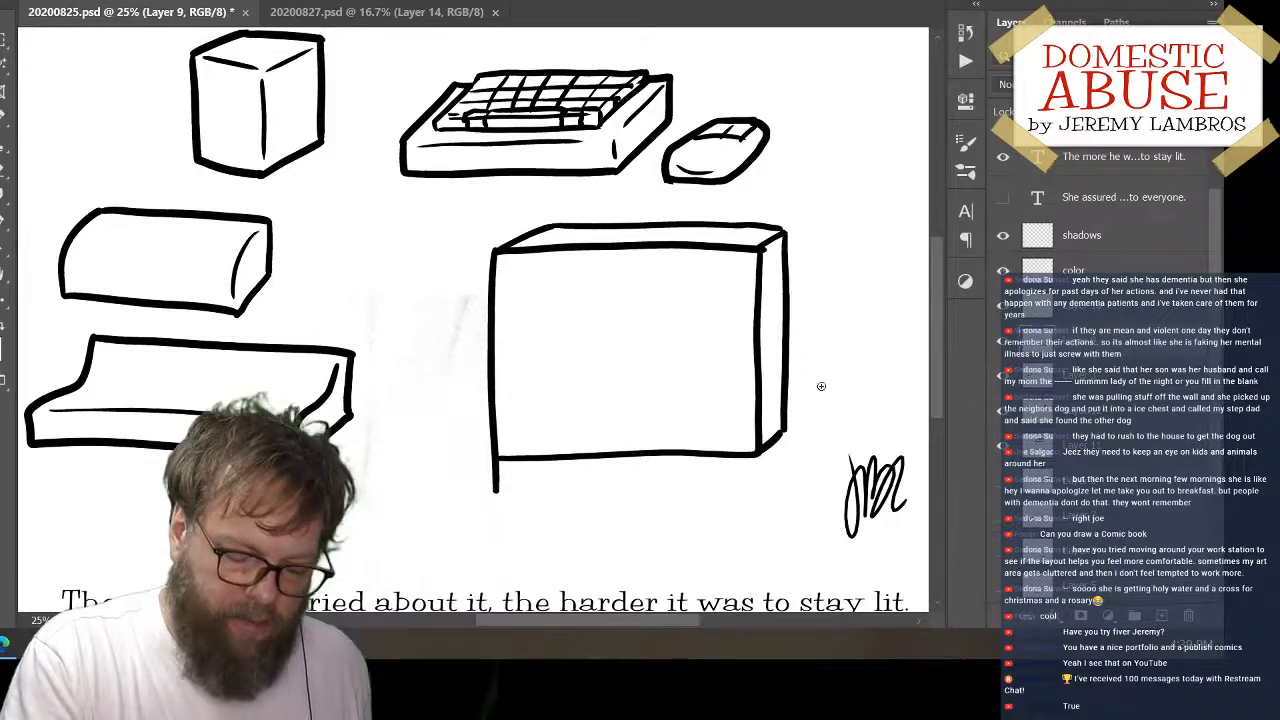
Draw an inset screen with a curved top edge on the monitor's front and short diagonal bezel marks at the corners
left_click_drag(503, 264, 516, 278)
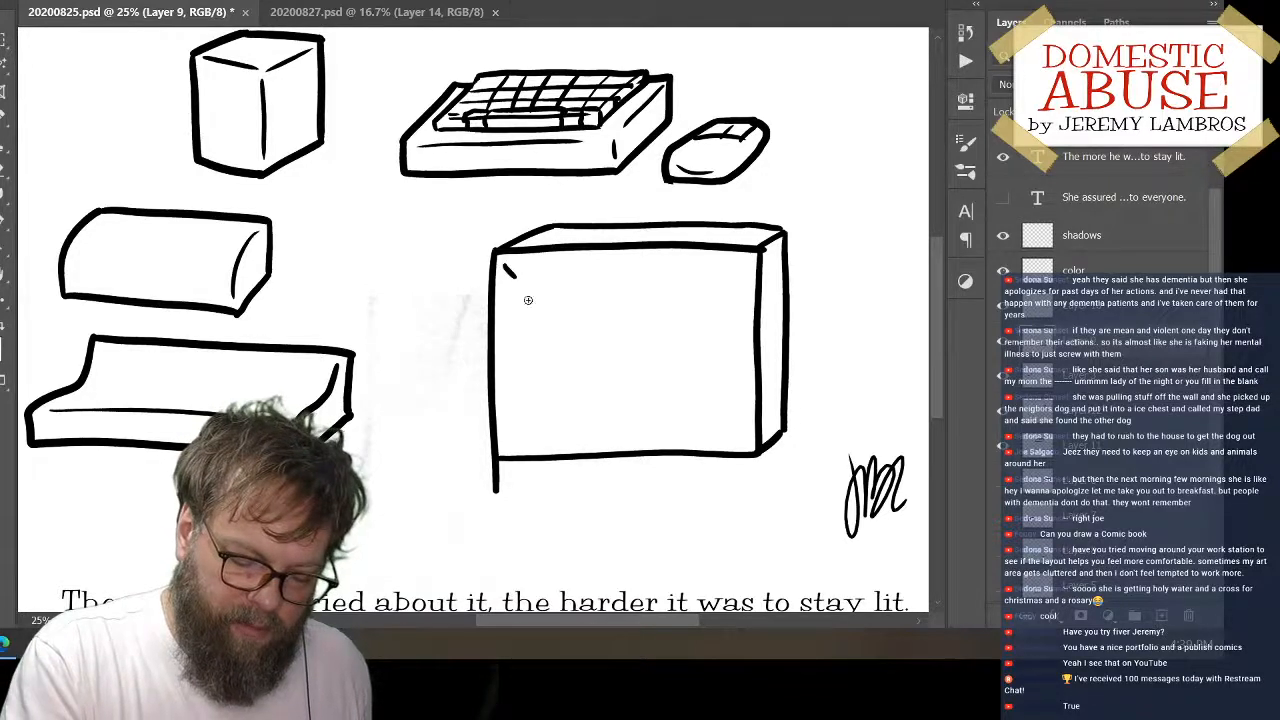
left_click_drag(501, 451, 514, 432)
mouse_move(518, 289)
left_mouse_down()
mouse_move(526, 439)
mouse_move(682, 435)
mouse_move(742, 429)
left_mouse_up()
left_click_drag(519, 287, 740, 286)
key("ctrl+z")
mouse_move(515, 286)
left_mouse_down()
mouse_move(586, 273)
mouse_move(743, 281)
left_mouse_up()
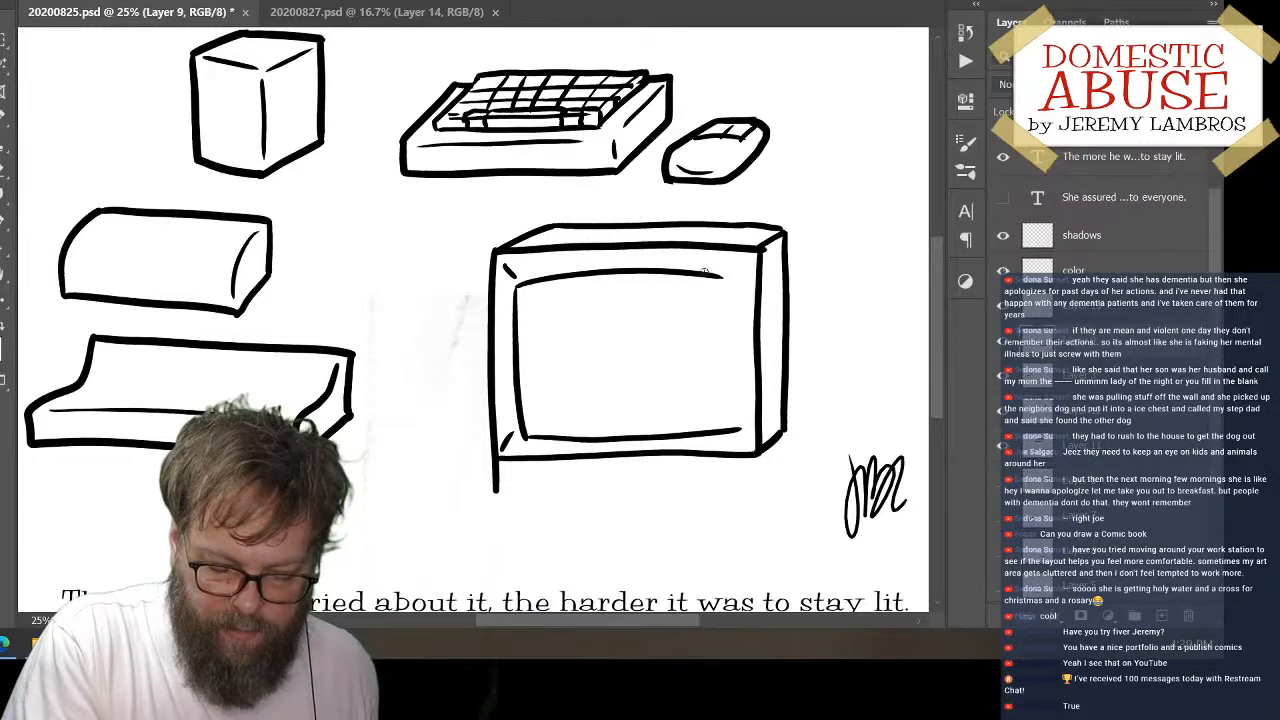
key("ctrl+z")
mouse_move(517, 282)
left_mouse_down()
mouse_move(740, 278)
mouse_move(729, 438)
left_mouse_up()
key("ctrl+z")
left_click_drag(740, 280, 730, 437)
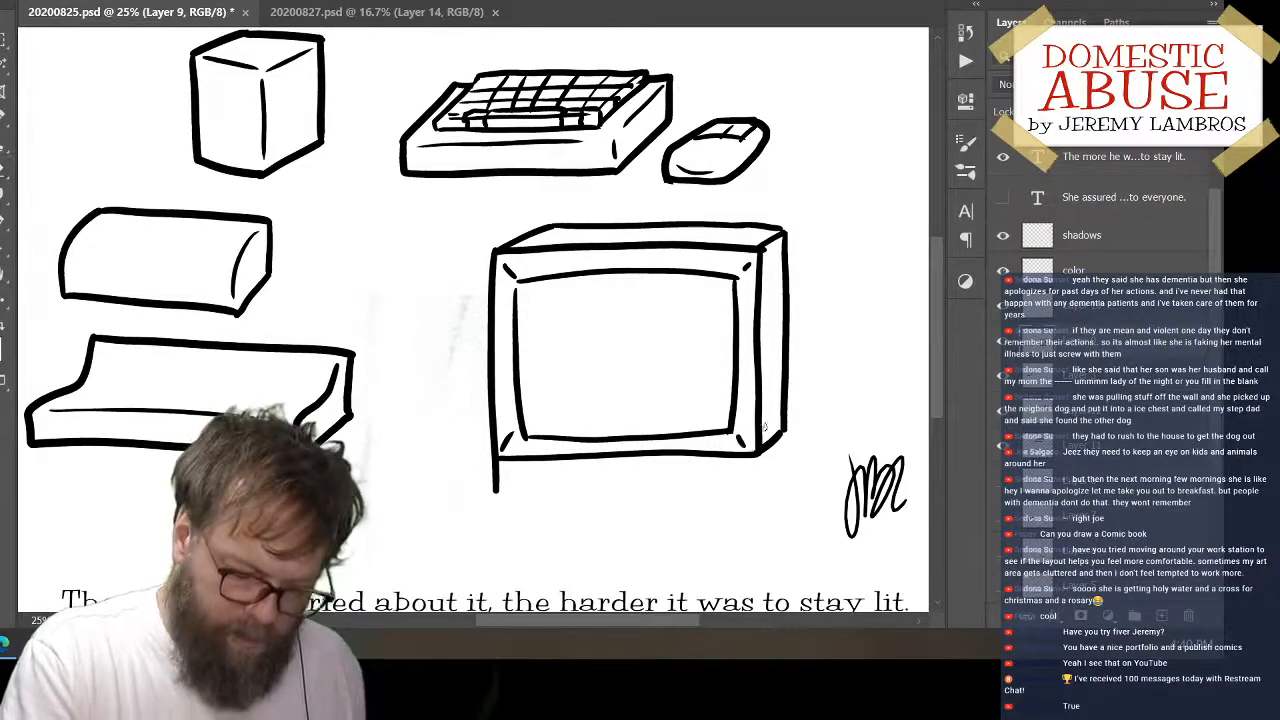
Erase the line overshooting the monitor's lower left corner and the short diagonal edge at its upper right corner
key("e")
left_click_drag(522, 494, 500, 470)
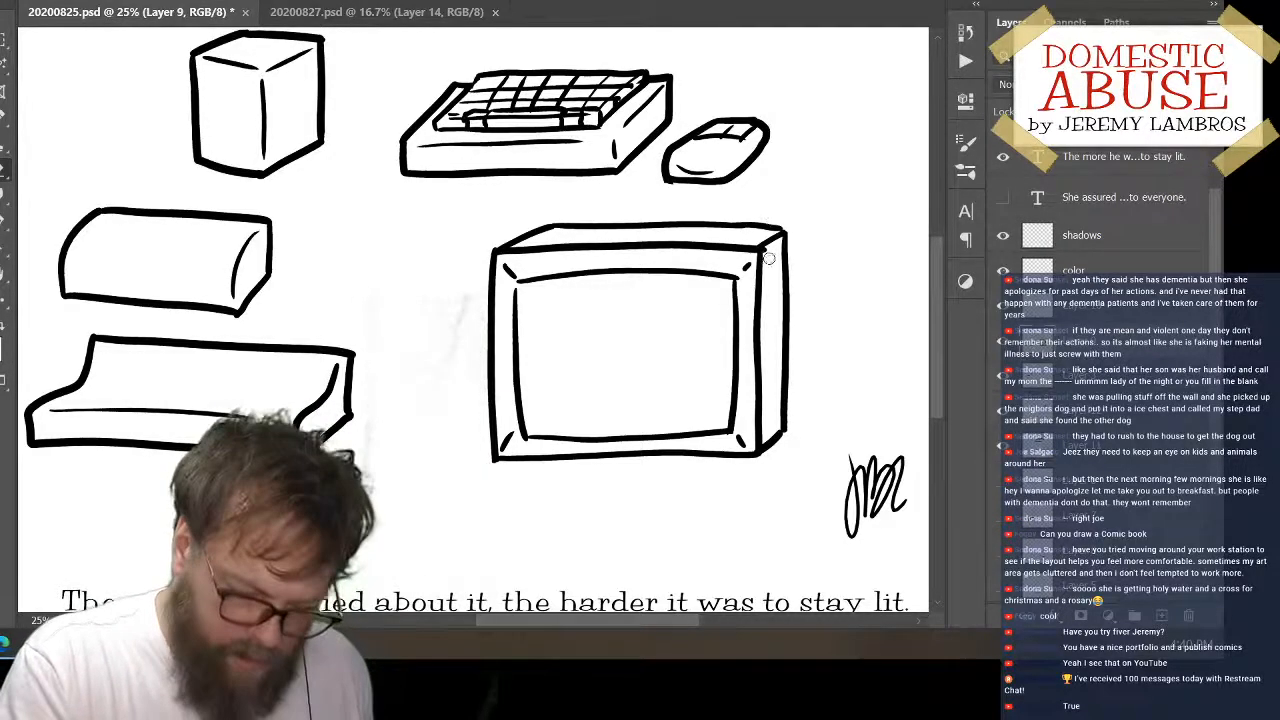
left_click_drag(768, 248, 768, 244)
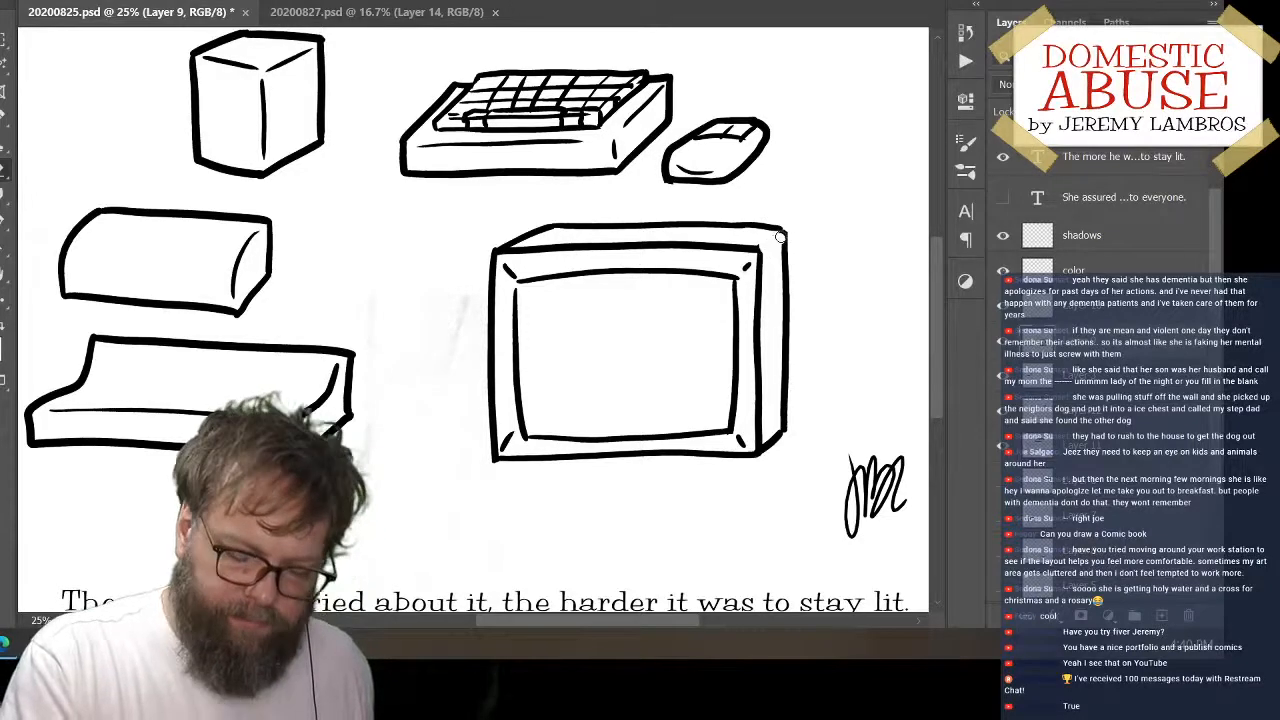
Hide Layer 9, which holds the monitor and the low stepped box
left_click(1006, 346)
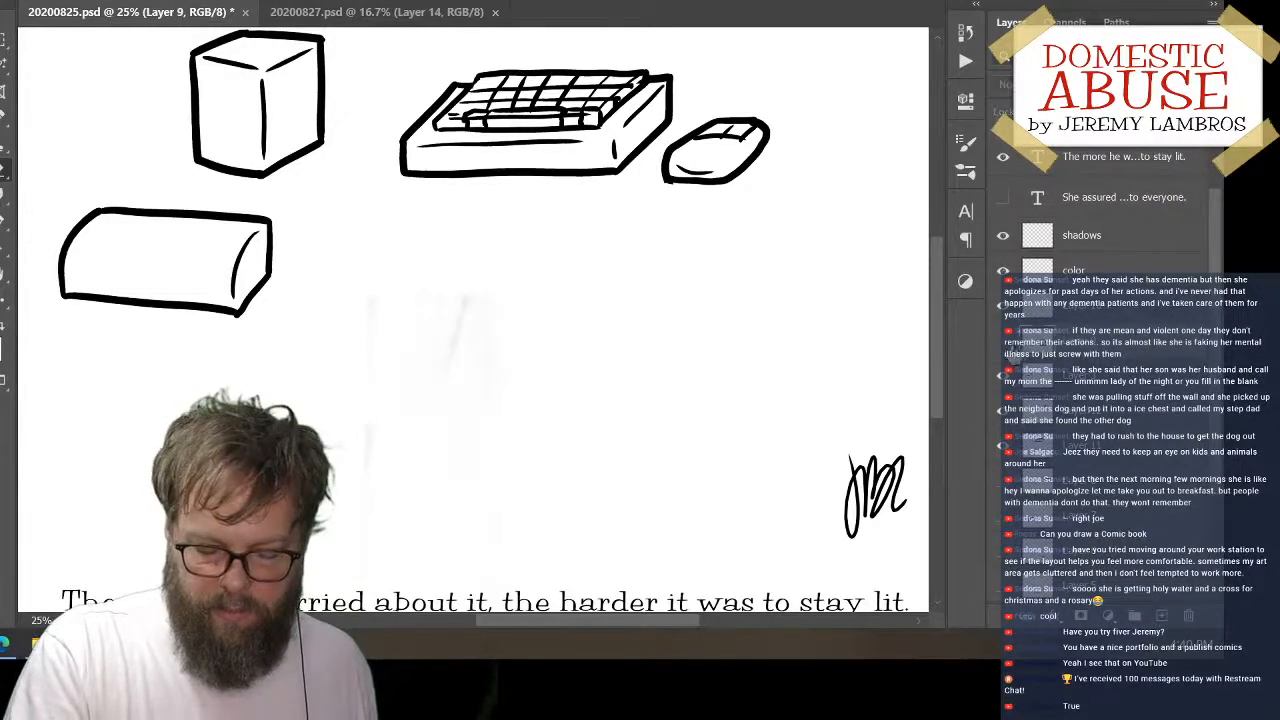
left_click_drag(660, 271, 683, 306)
left_click(1003, 346)
left_click(1003, 346)
left_click_drag(597, 286, 611, 366)
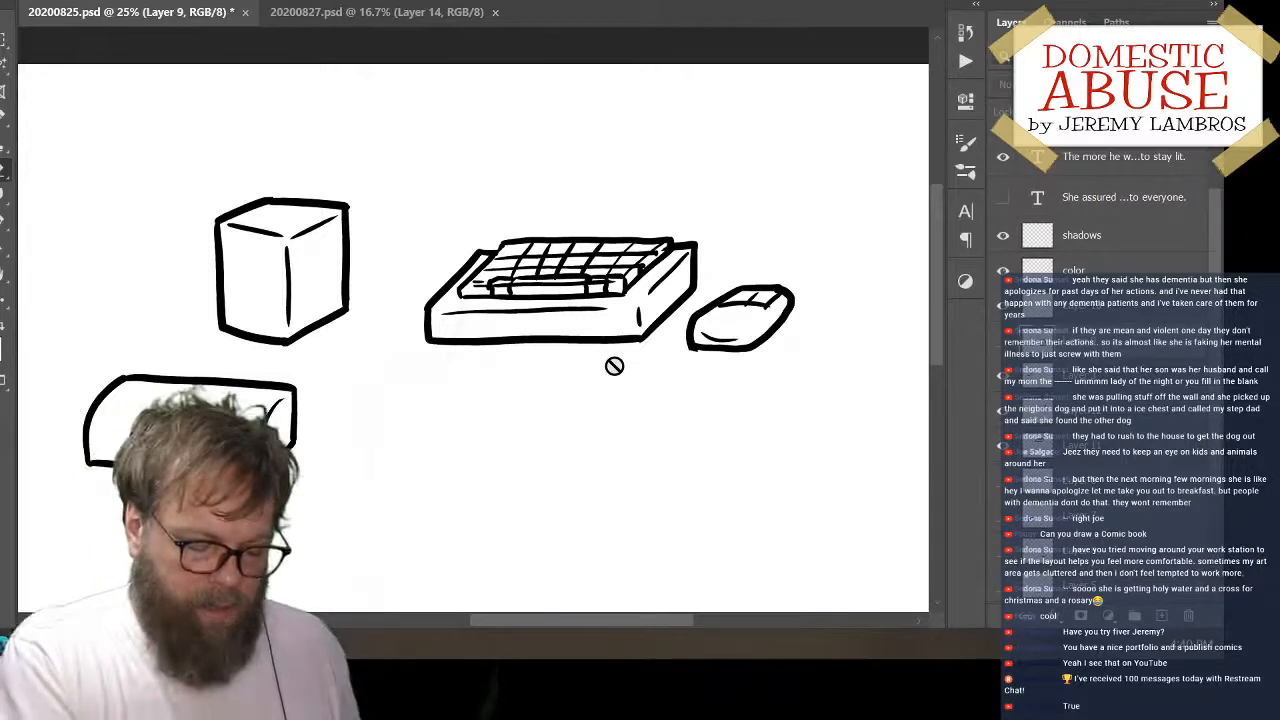
Move the cube up and to the left, and move the keyboard and mouse down to free space above them
left_click_drag(354, 257, 223, 171)
mouse_move(638, 338)
left_mouse_down()
mouse_move(537, 429)
mouse_move(608, 438)
left_mouse_up()
mouse_move(790, 328)
left_mouse_down()
mouse_move(775, 427)
mouse_move(790, 430)
left_mouse_up()
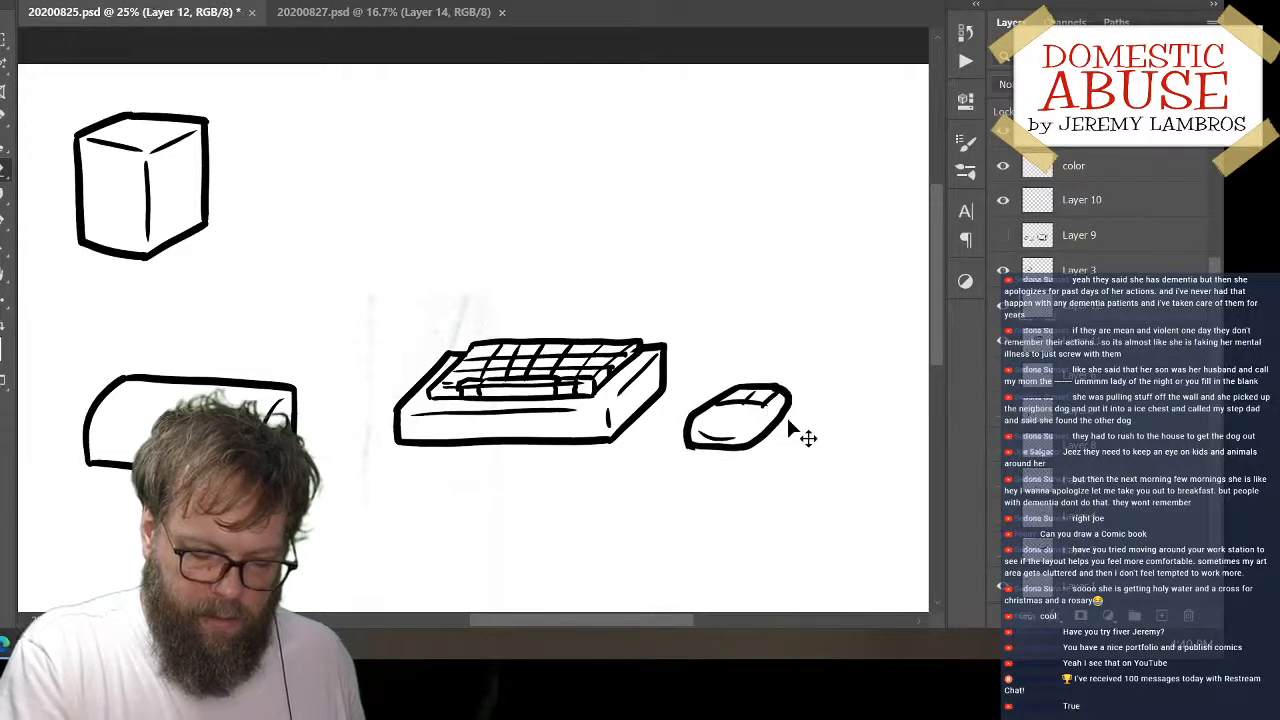
left_click(998, 380)
left_click(999, 381)
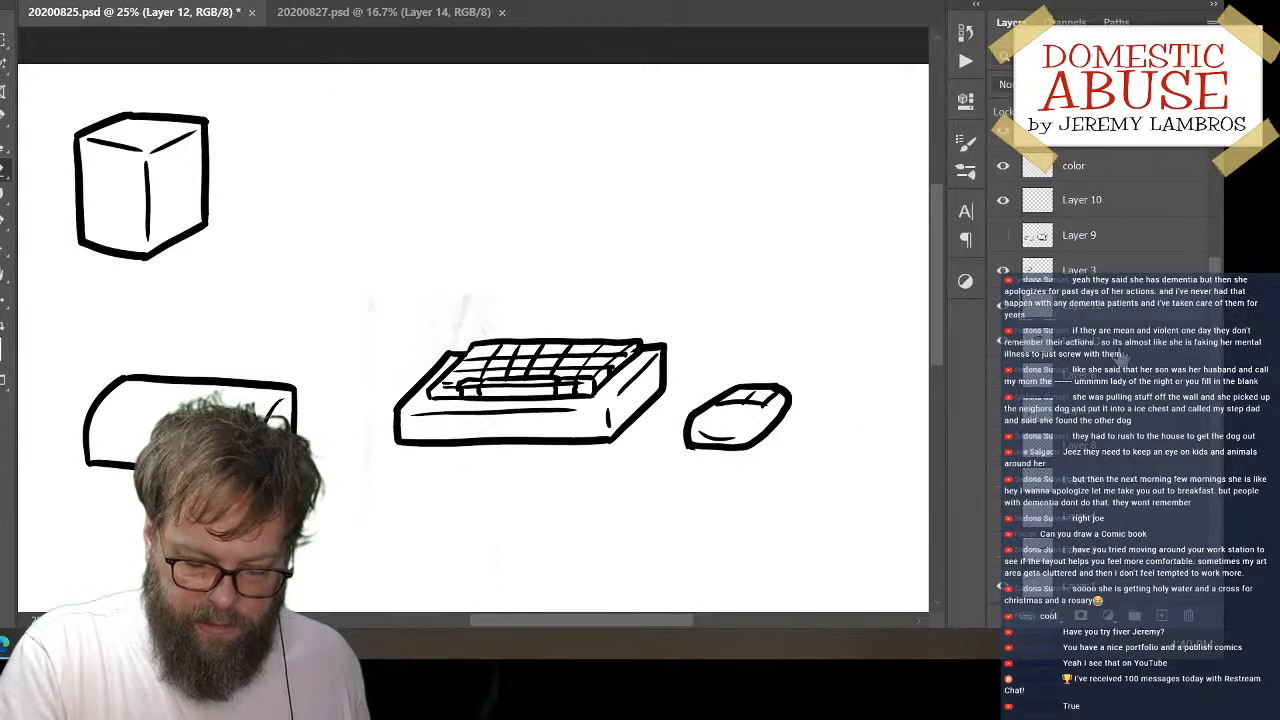
On a new layer, draw a larger monitor's left and bottom edges above the keyboard, plus slanted depth edges at upper left and lower right
left_click(1161, 615)
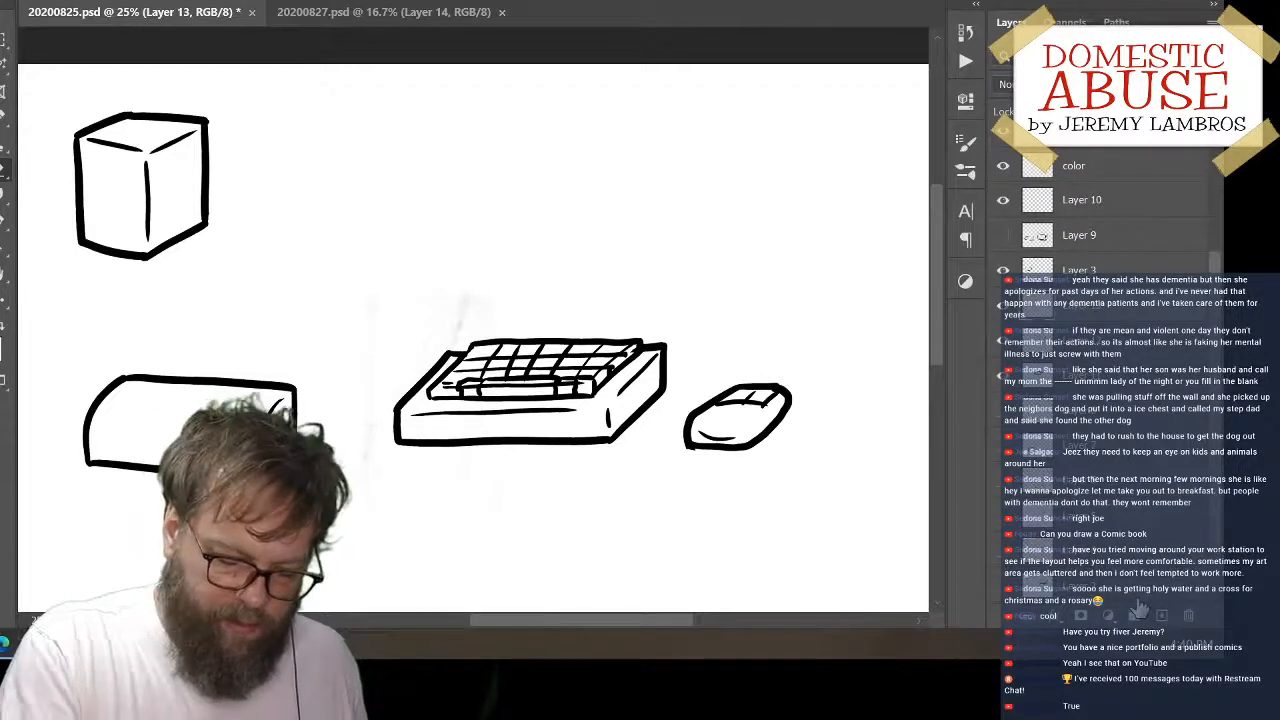
key("b")
left_click_drag(480, 118, 481, 292)
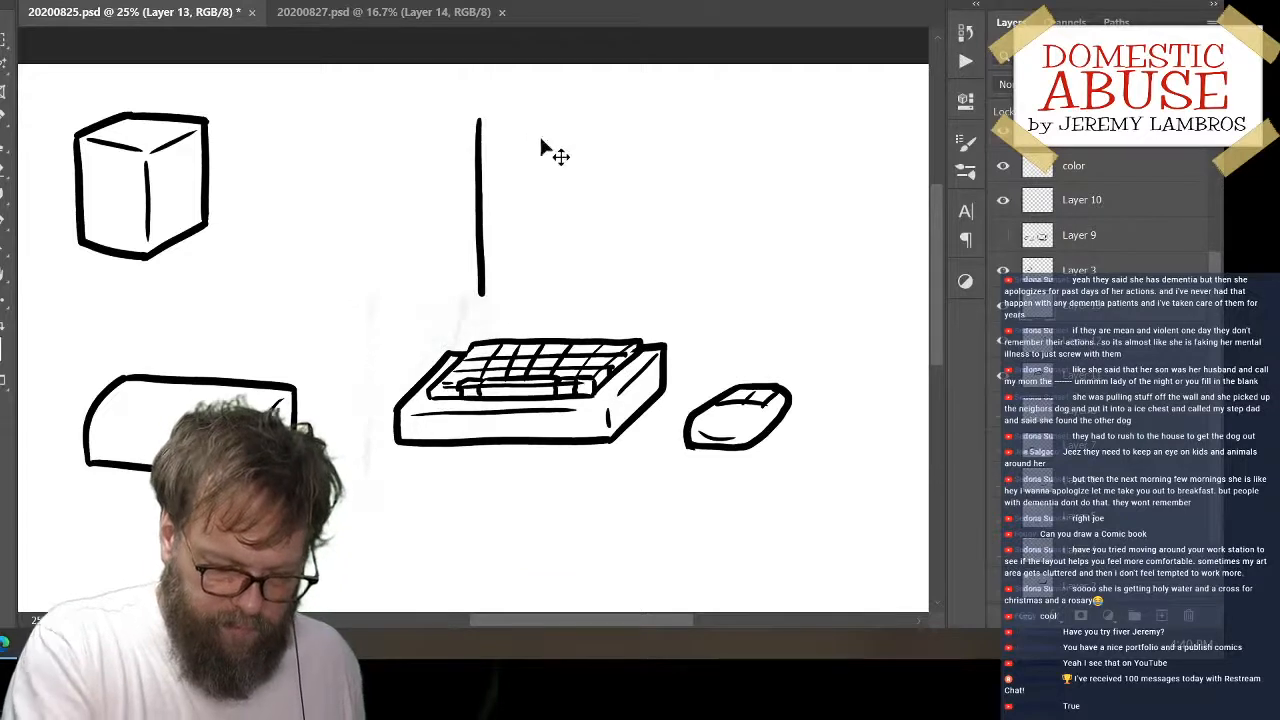
key("ctrl+z")
left_click_drag(485, 114, 487, 282)
key("ctrl+z")
mouse_move(480, 109)
left_mouse_down()
mouse_move(490, 316)
mouse_move(742, 310)
mouse_move(826, 248)
left_mouse_up()
left_click_drag(626, 157, 626, 230)
left_click_drag(466, 178, 553, 148)
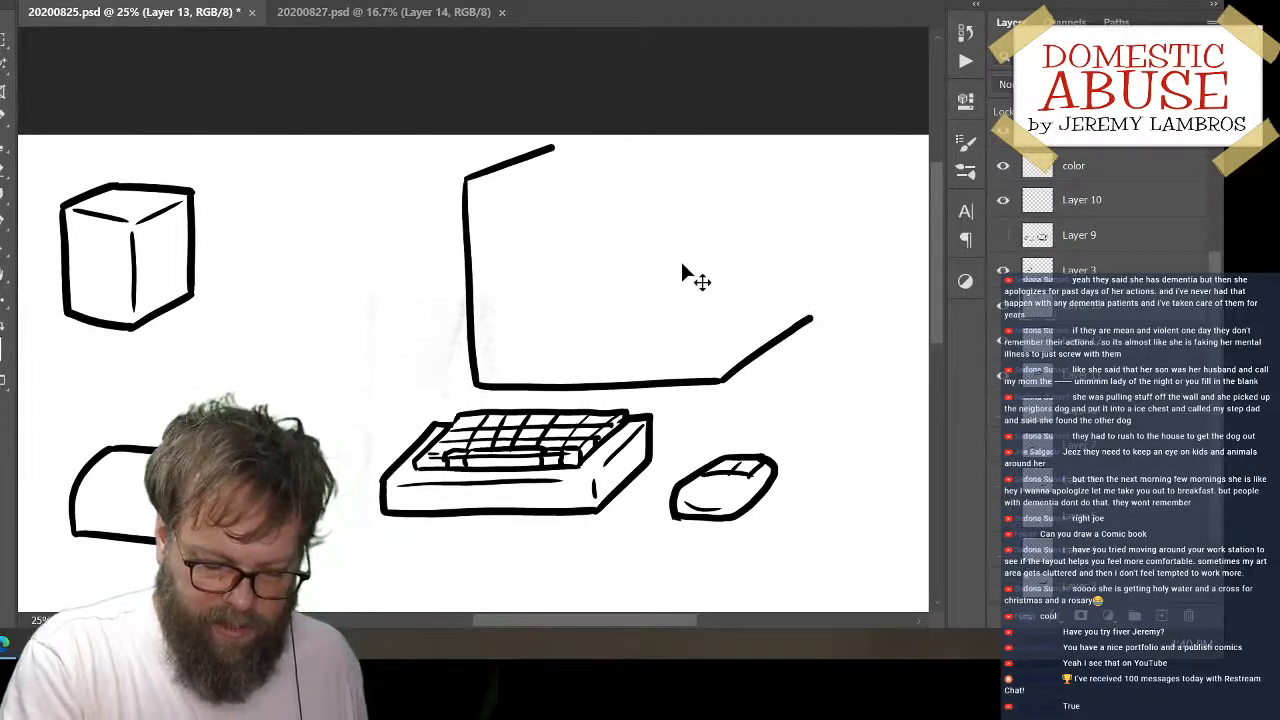
Draw the new monitor's rear right vertical edge so it meets the end of the lower slanted edge
left_click_drag(801, 161, 811, 320)
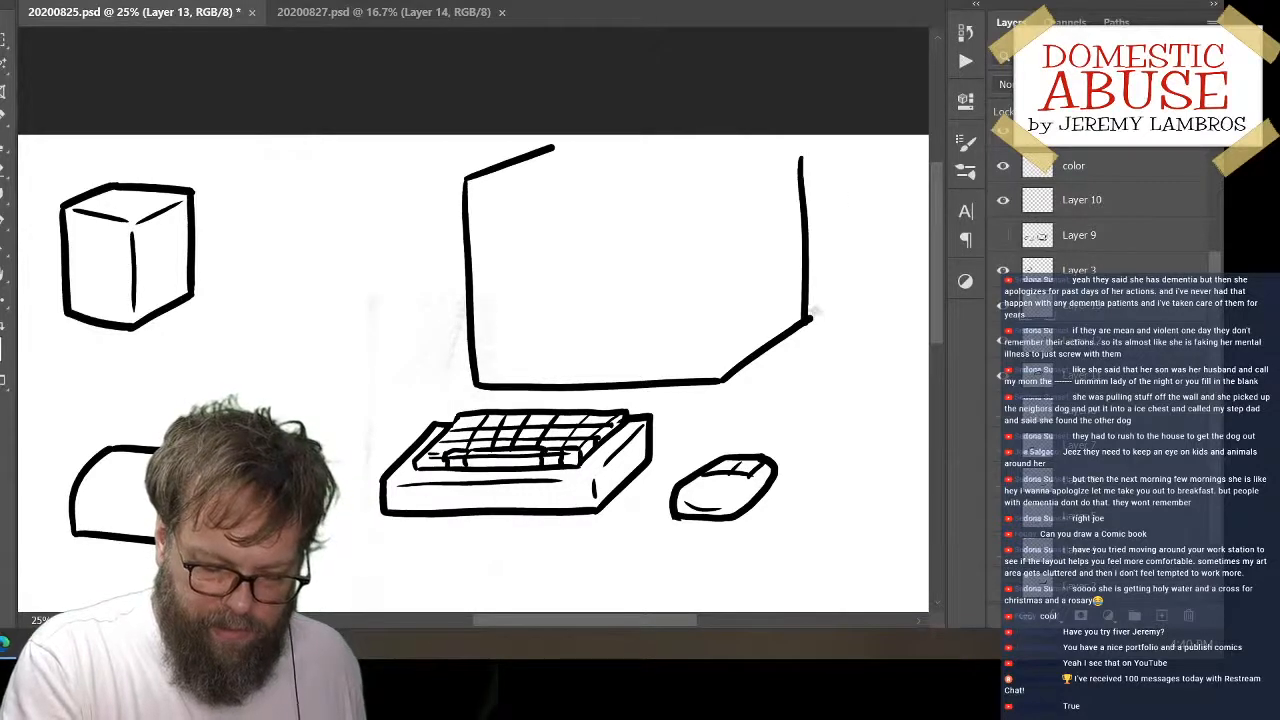
key("ctrl+z")
left_click_drag(807, 171, 811, 322)
key("ctrl+z")
left_click_drag(801, 157, 810, 308)
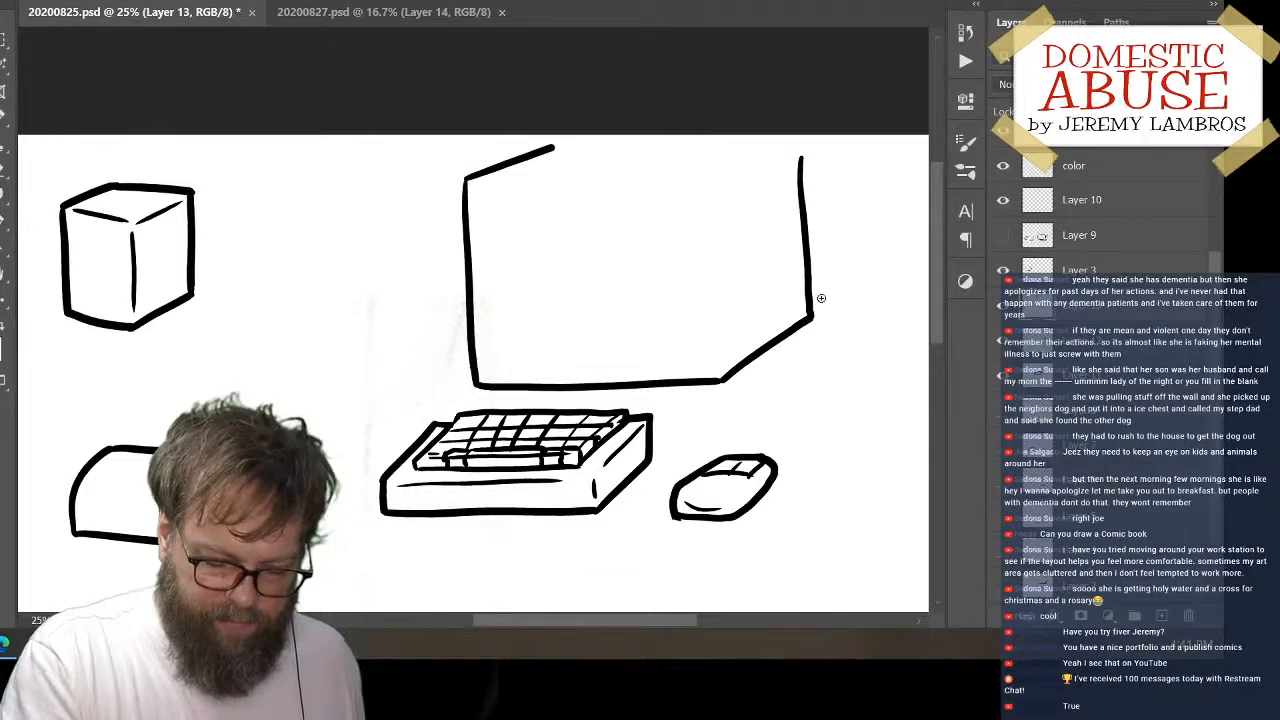
Move the keyboard, the large monitor outline and the mouse down and to the left on the page
left_click_drag(688, 480, 740, 250)
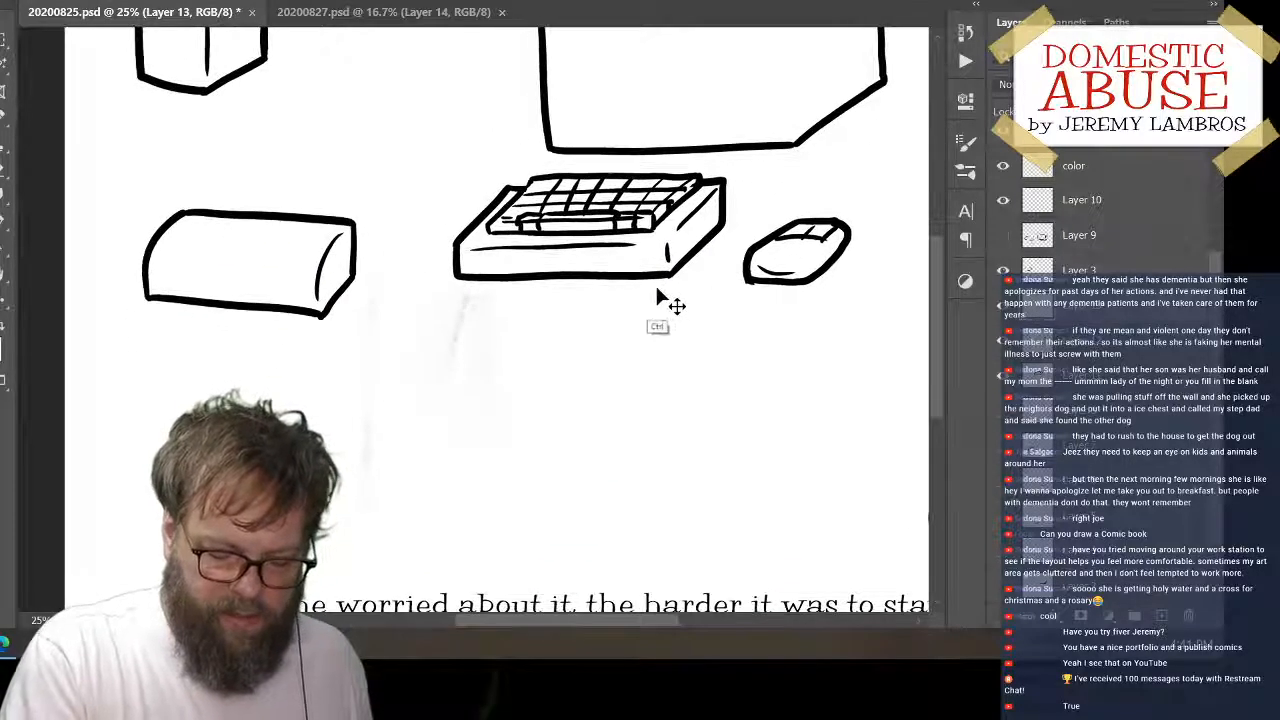
left_click_drag(663, 290, 575, 423)
left_click(716, 168, "ctrl")
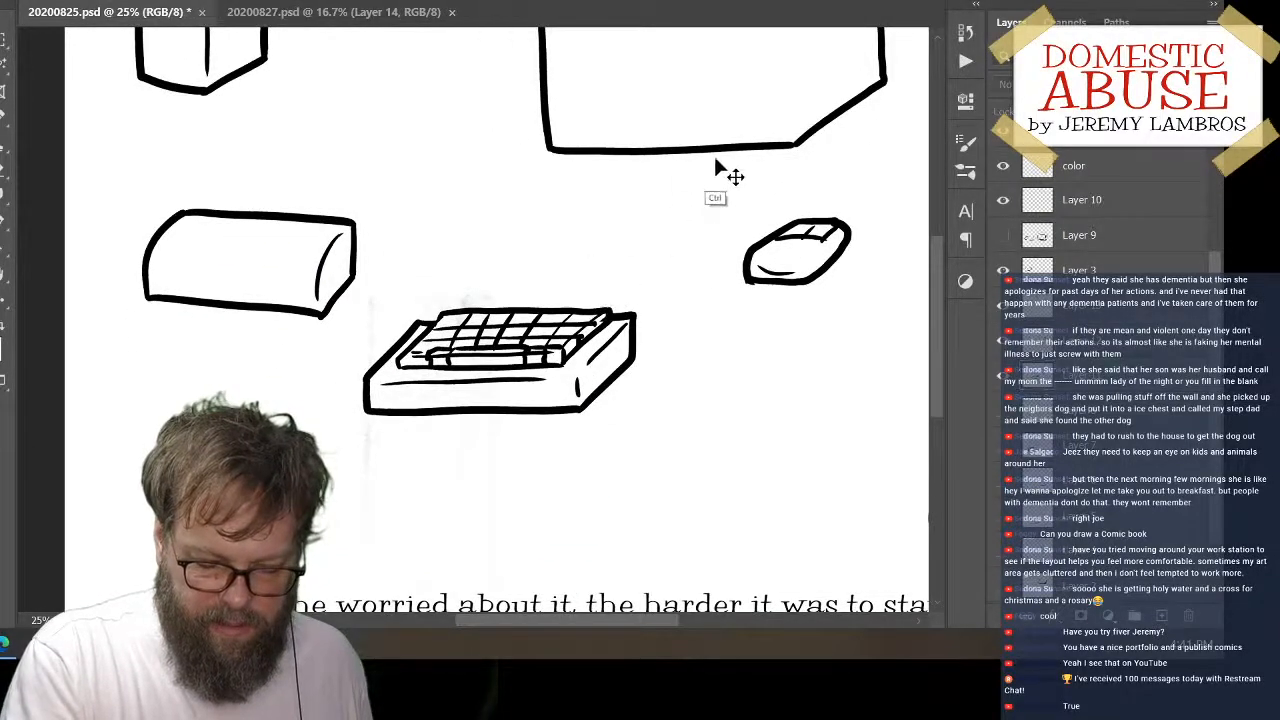
left_click_drag(804, 156, 697, 291)
left_click_drag(808, 293, 730, 434)
mouse_move(776, 196)
left_mouse_down()
mouse_move(806, 214)
mouse_move(806, 309)
left_mouse_up()
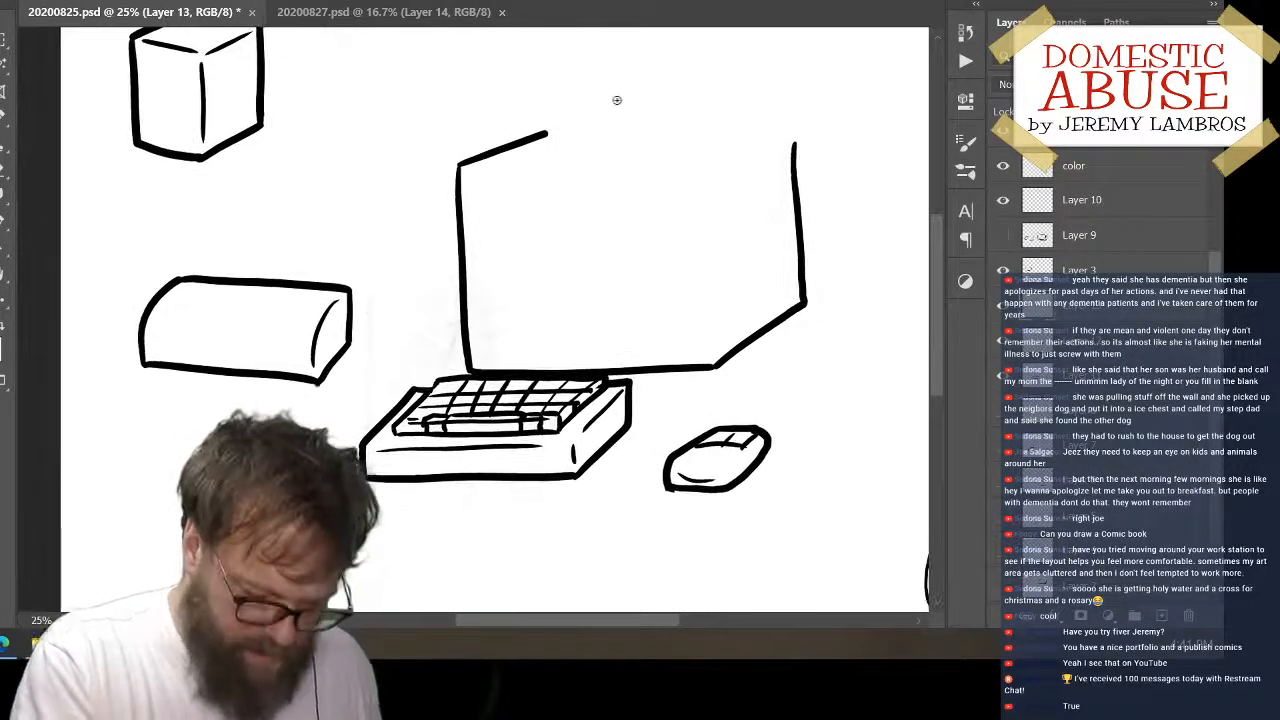
Draw the large monitor's rear top edge from the end of the slanted upper edge to the rear vertical edge, retrying the stroke until it fits
left_click_drag(548, 132, 762, 124)
key("ctrl+z")
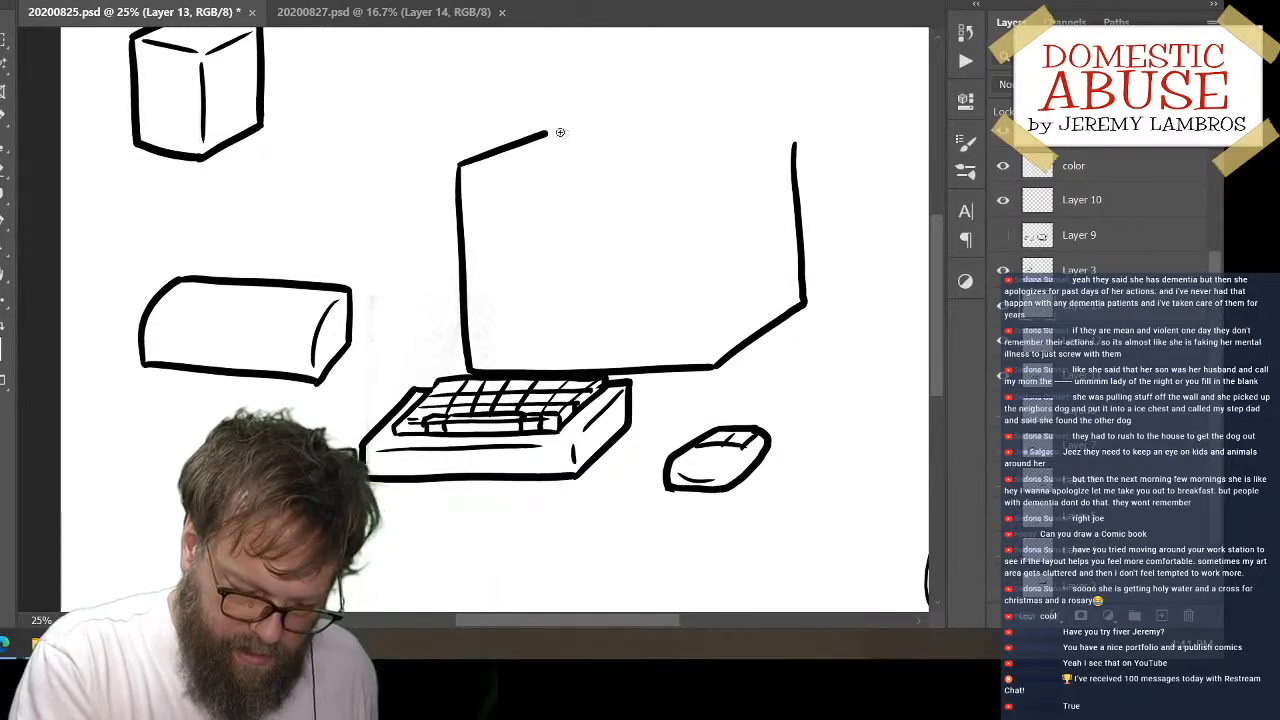
left_click_drag(547, 133, 794, 120)
key("ctrl+z")
left_click_drag(540, 133, 784, 125)
key("ctrl+z")
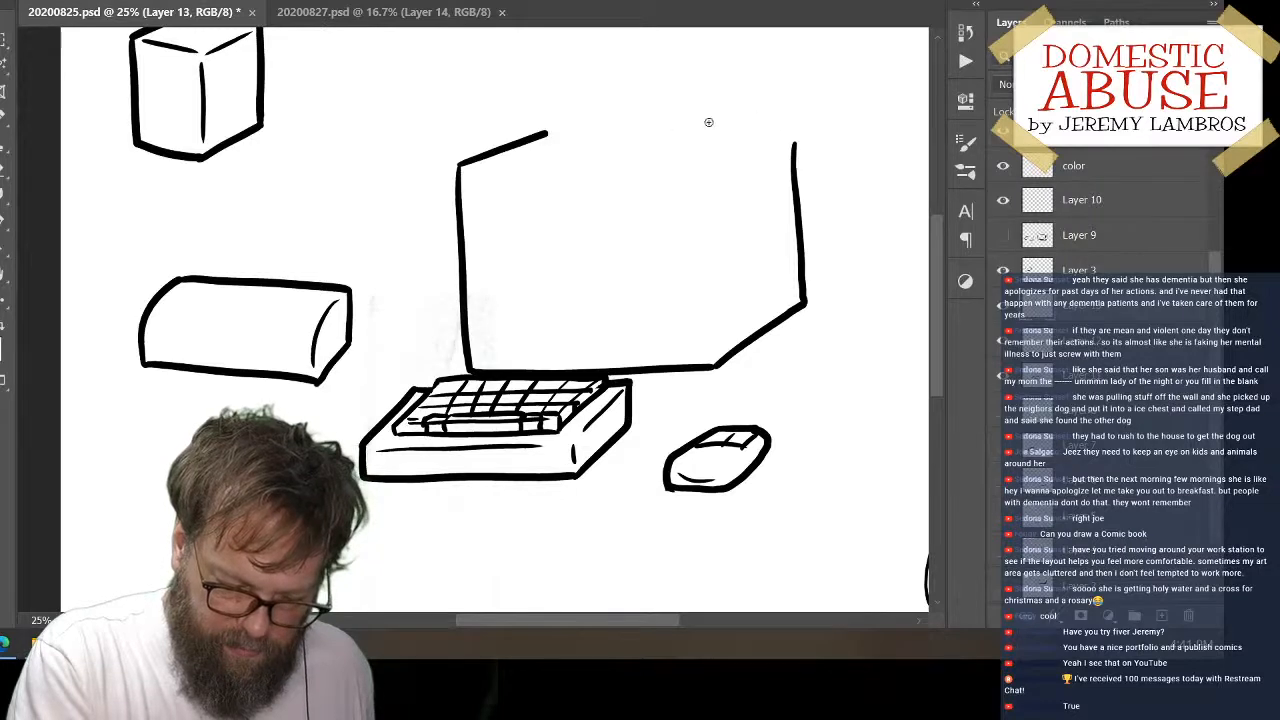
mouse_move(549, 133)
left_mouse_down()
mouse_move(766, 120)
mouse_move(795, 125)
mouse_move(795, 150)
mouse_move(797, 120)
mouse_move(795, 152)
left_mouse_up()
key("ctrl+z")
key("ctrl+z")
key("ctrl+z")
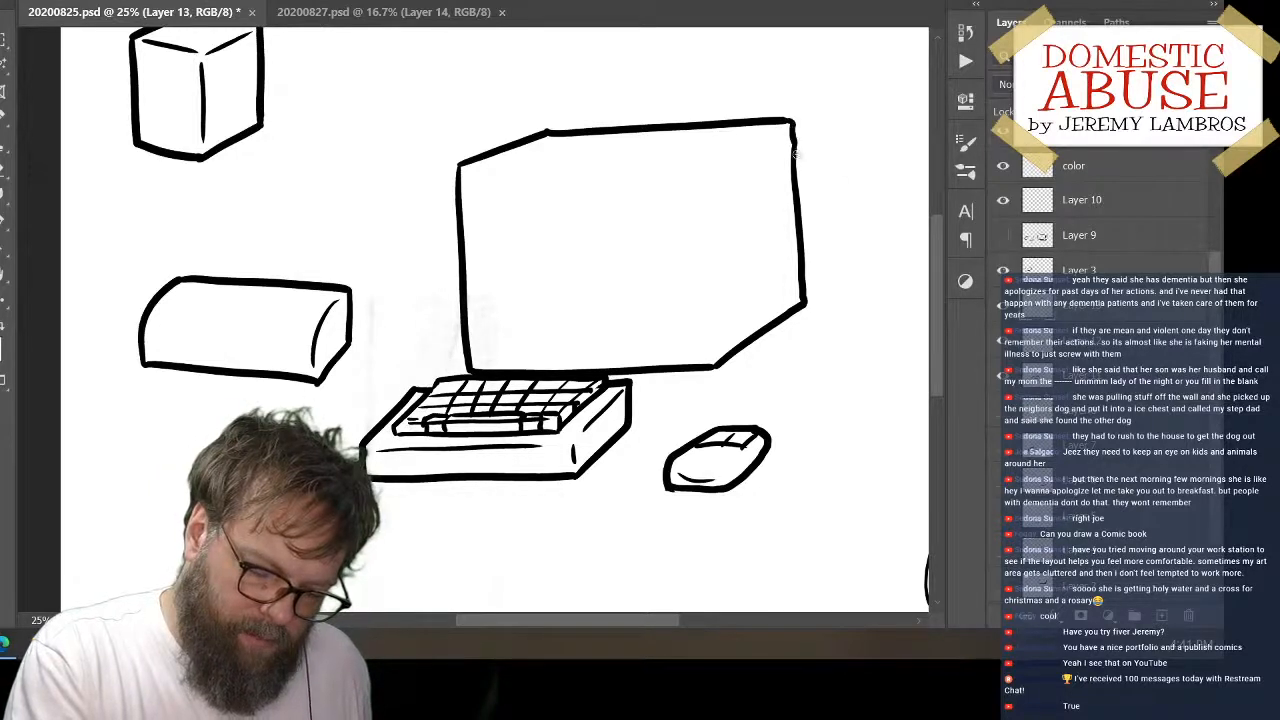
Add the large monitor's inner front edges and upper depth line, and erase and redraw its rear vertical edge
mouse_move(474, 175)
left_mouse_down()
mouse_move(720, 165)
mouse_move(792, 126)
left_mouse_up()
left_click_drag(708, 184, 718, 362)
key("e")
mouse_move(797, 130)
left_mouse_down()
mouse_move(806, 300)
mouse_move(803, 220)
left_mouse_up()
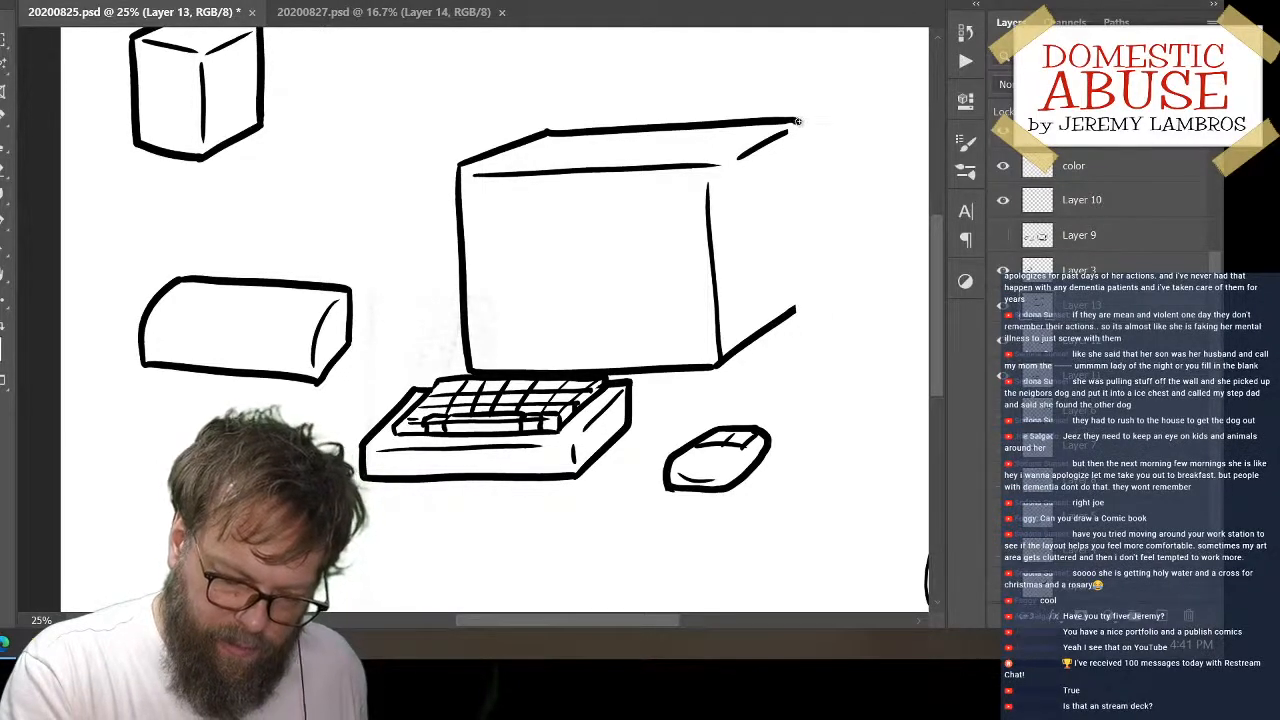
left_click_drag(797, 120, 801, 304)
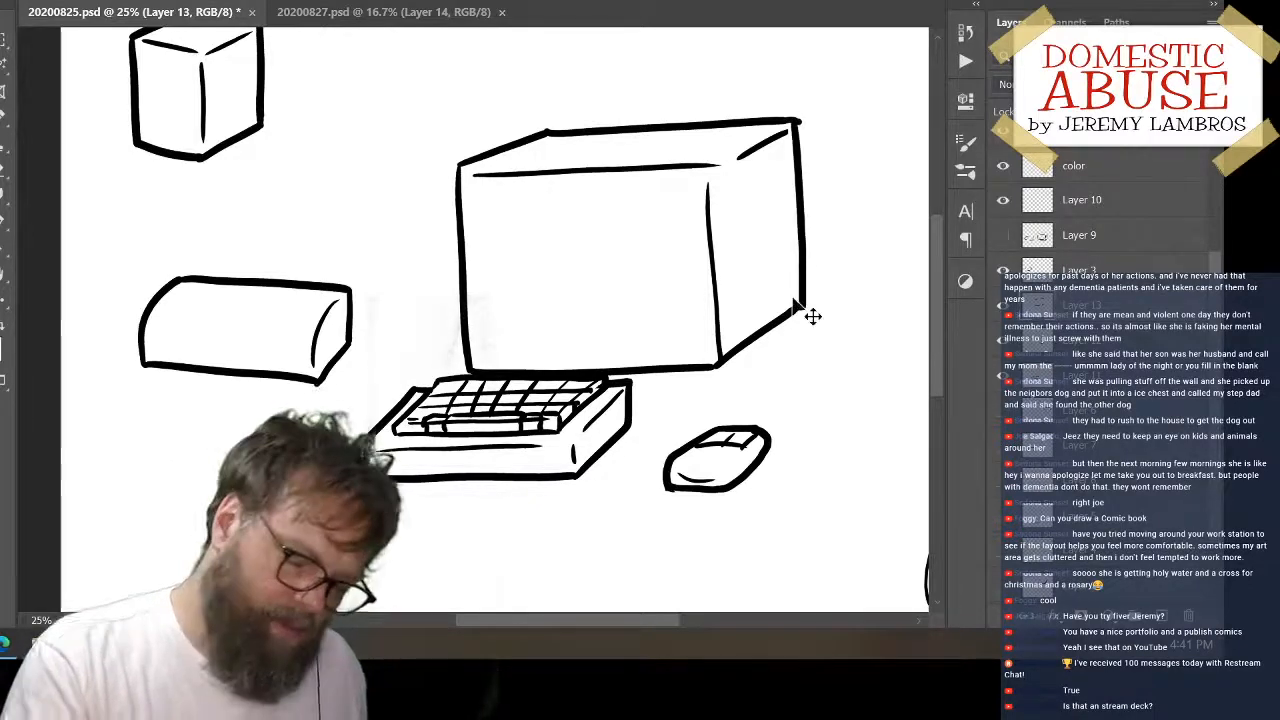
Move the large monitor up and to the left, and draw a lengthwise line across its top face
mouse_move(722, 366)
left_mouse_down()
mouse_move(686, 325)
mouse_move(693, 334)
left_mouse_up()
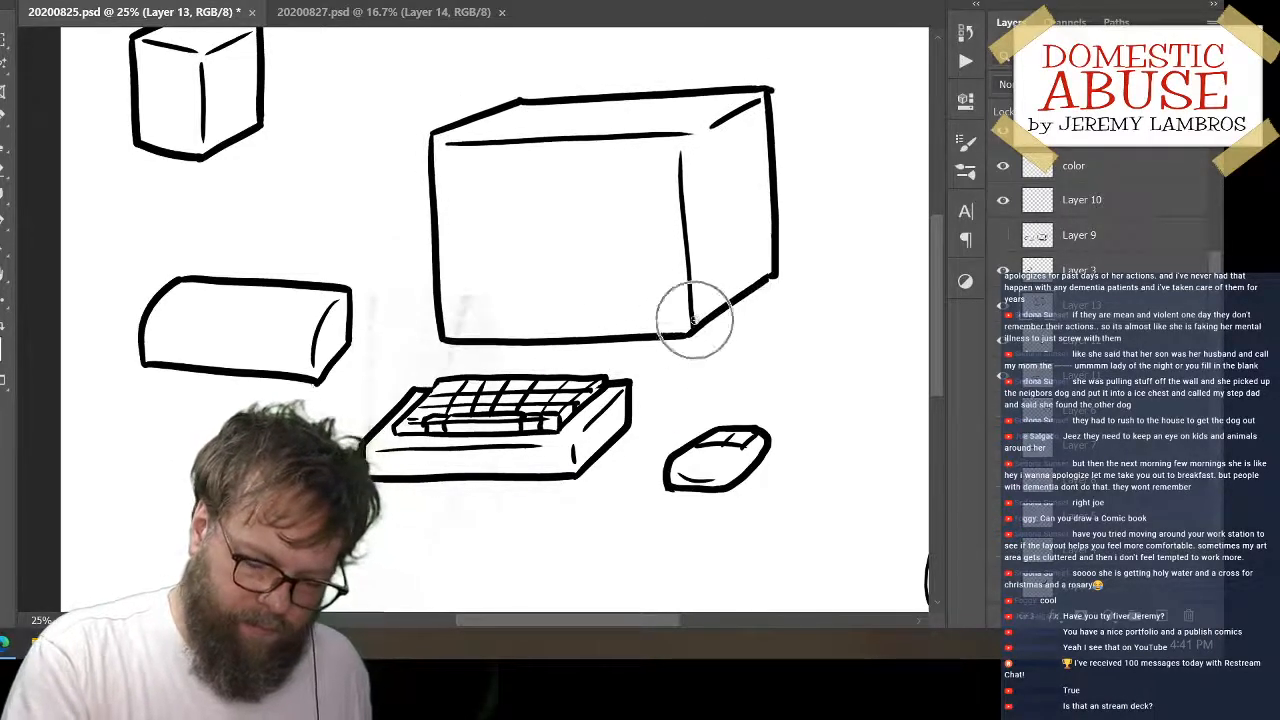
left_click_drag(482, 119, 734, 109)
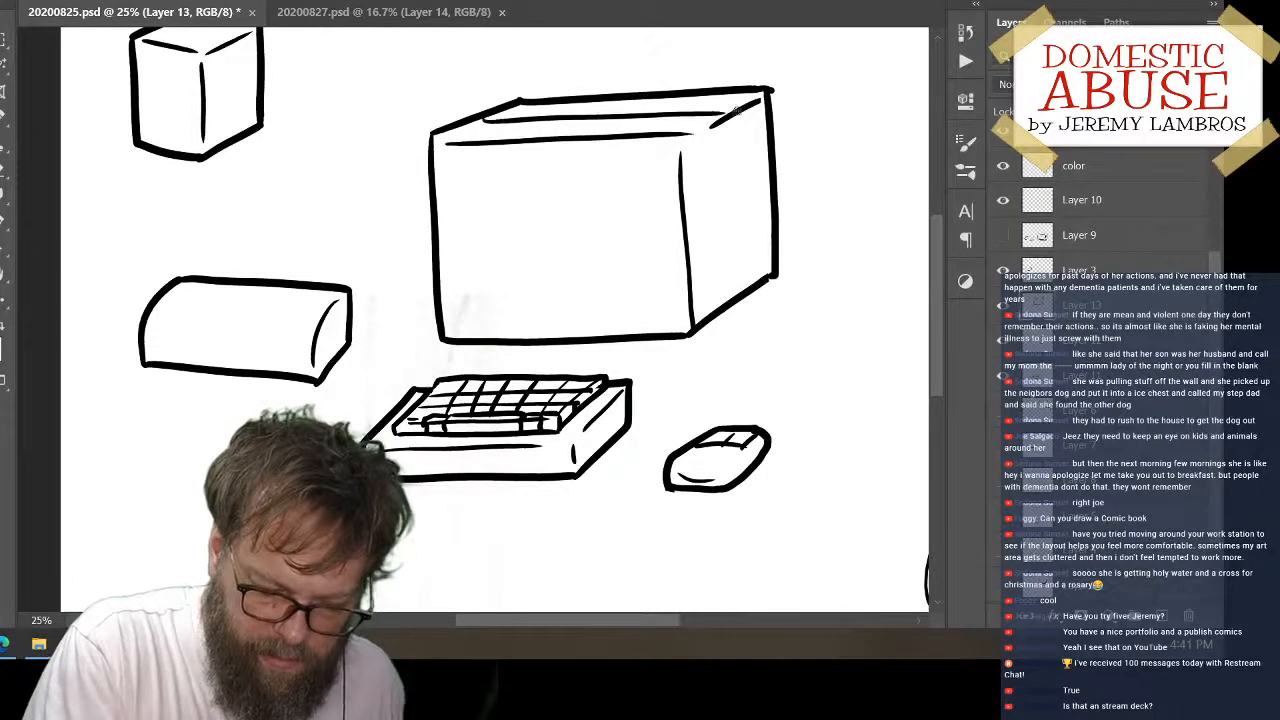
key("ctrl+z")
left_click_drag(476, 121, 724, 103)
key("ctrl+z")
left_click_drag(482, 119, 738, 106)
key("ctrl+z")
mouse_move(477, 117)
left_mouse_down()
mouse_move(688, 110)
mouse_move(768, 91)
left_mouse_up()
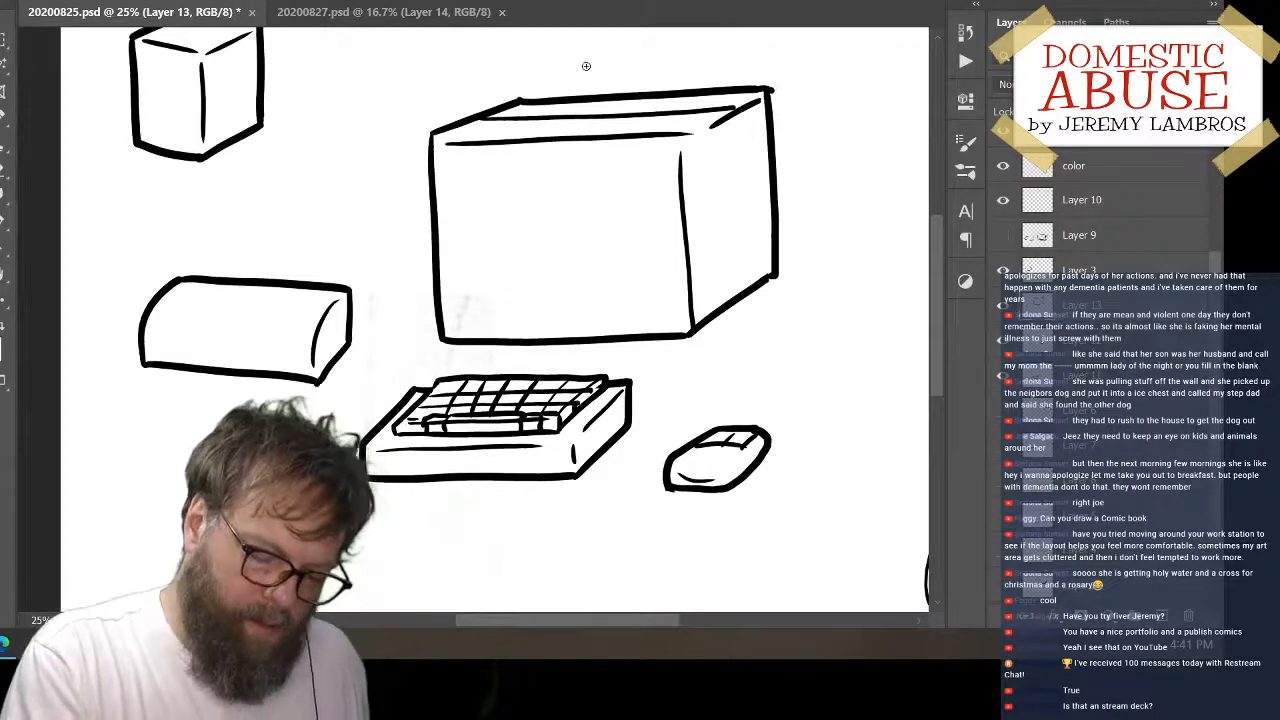
On a new layer, draw a small screen frame on the large box's front face, with an inner screen rectangle and short diagonal corner marks
left_click(1168, 616)
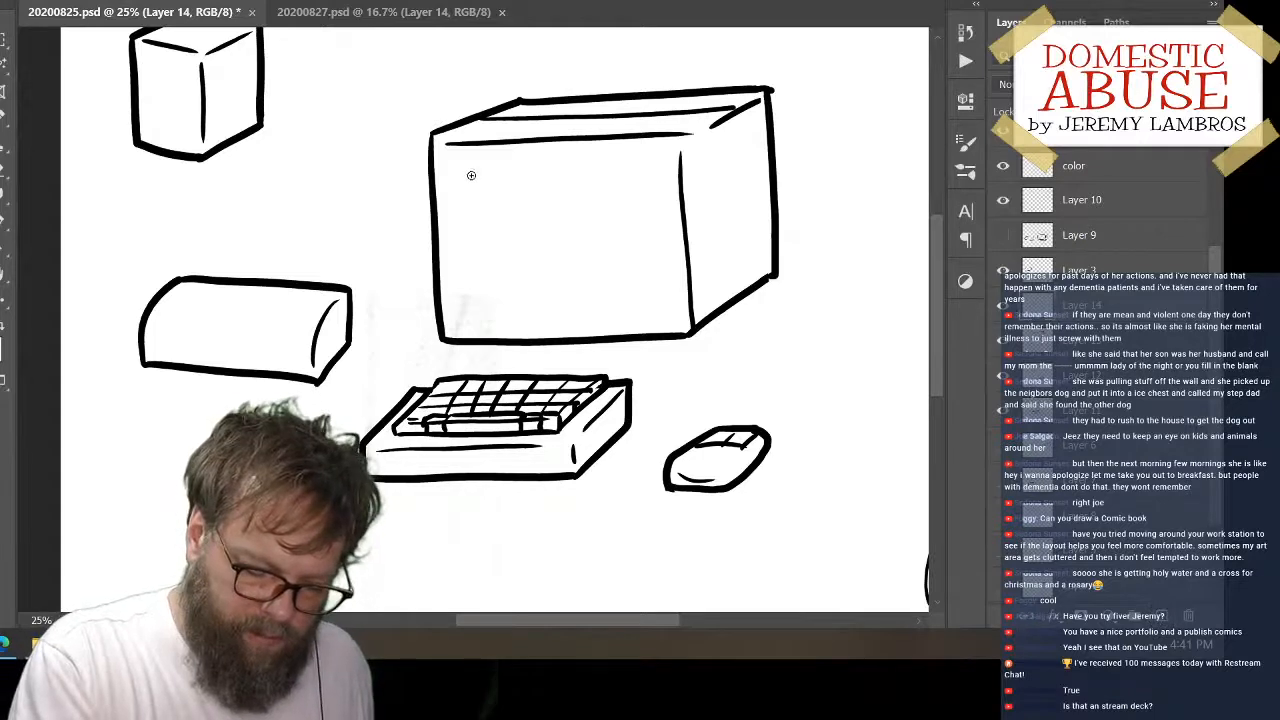
mouse_move(479, 172)
left_mouse_down()
mouse_move(490, 288)
mouse_move(656, 289)
left_mouse_up()
mouse_move(479, 174)
left_mouse_down()
mouse_move(675, 167)
mouse_move(656, 289)
left_mouse_up()
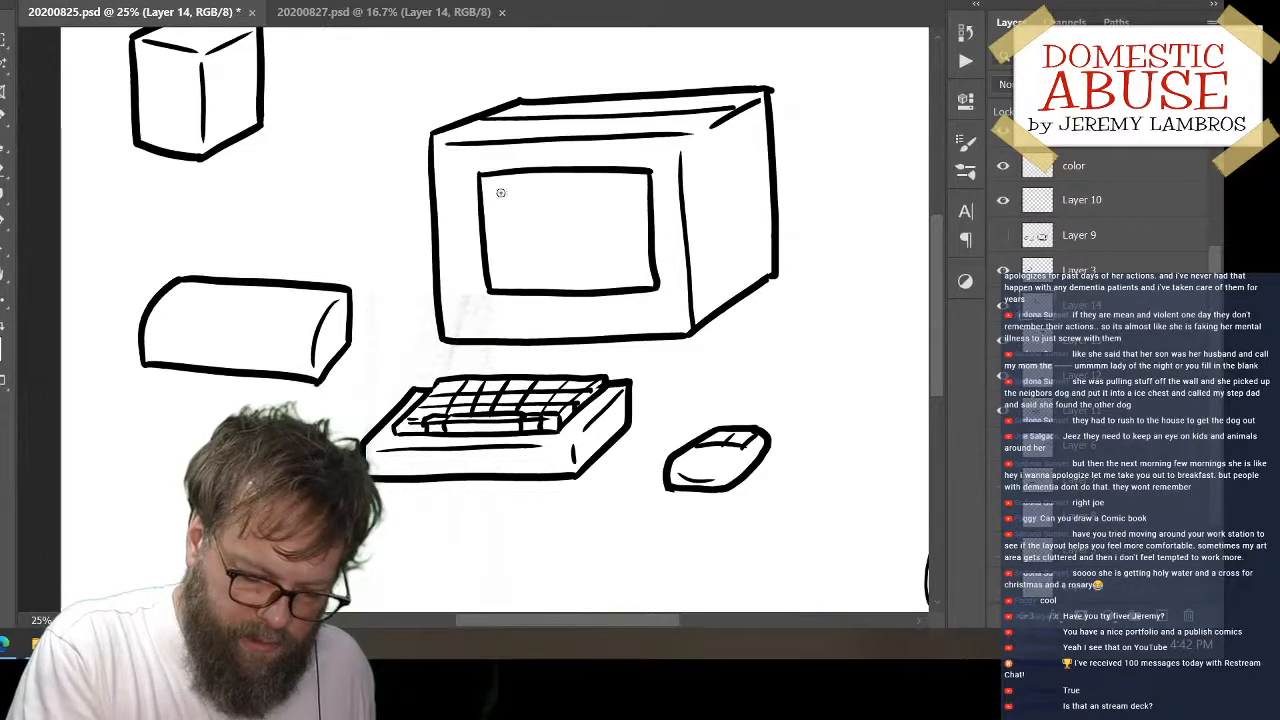
mouse_move(502, 197)
left_mouse_down()
mouse_move(504, 262)
mouse_move(647, 262)
left_mouse_up()
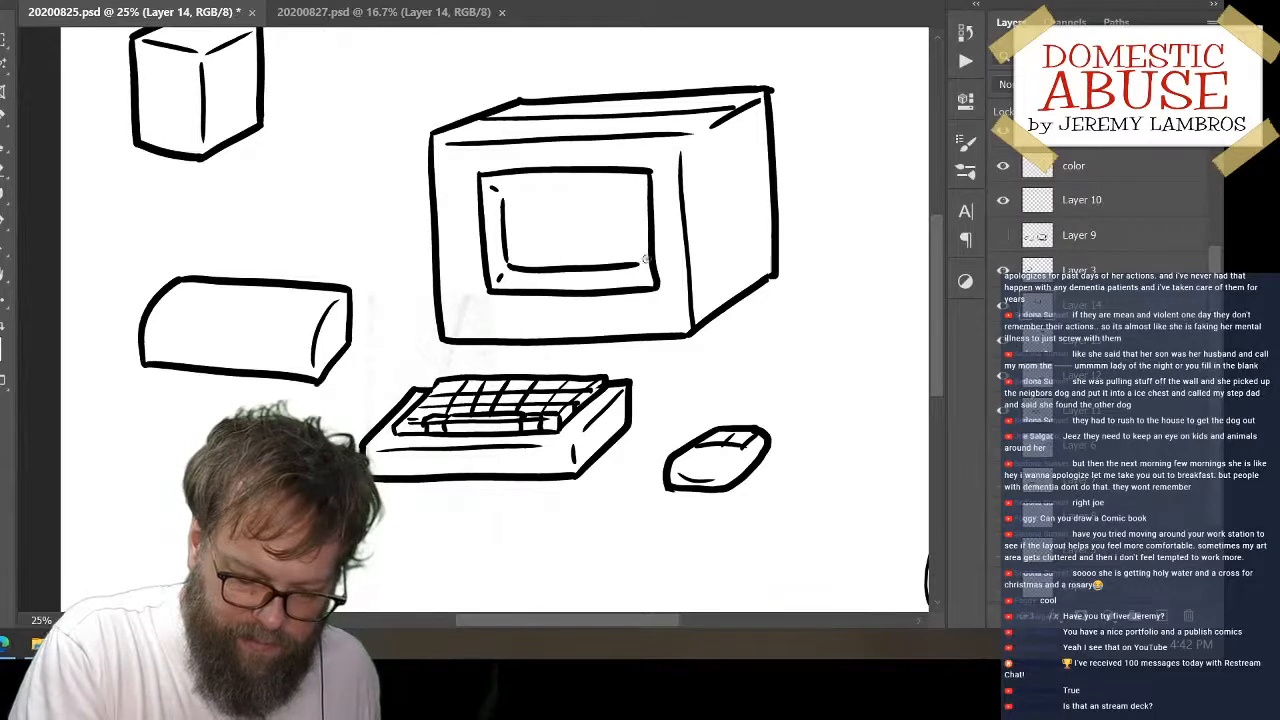
left_click_drag(506, 197, 623, 192)
key("ctrl+z")
mouse_move(506, 197)
left_mouse_down()
mouse_move(626, 190)
mouse_move(638, 266)
left_mouse_up()
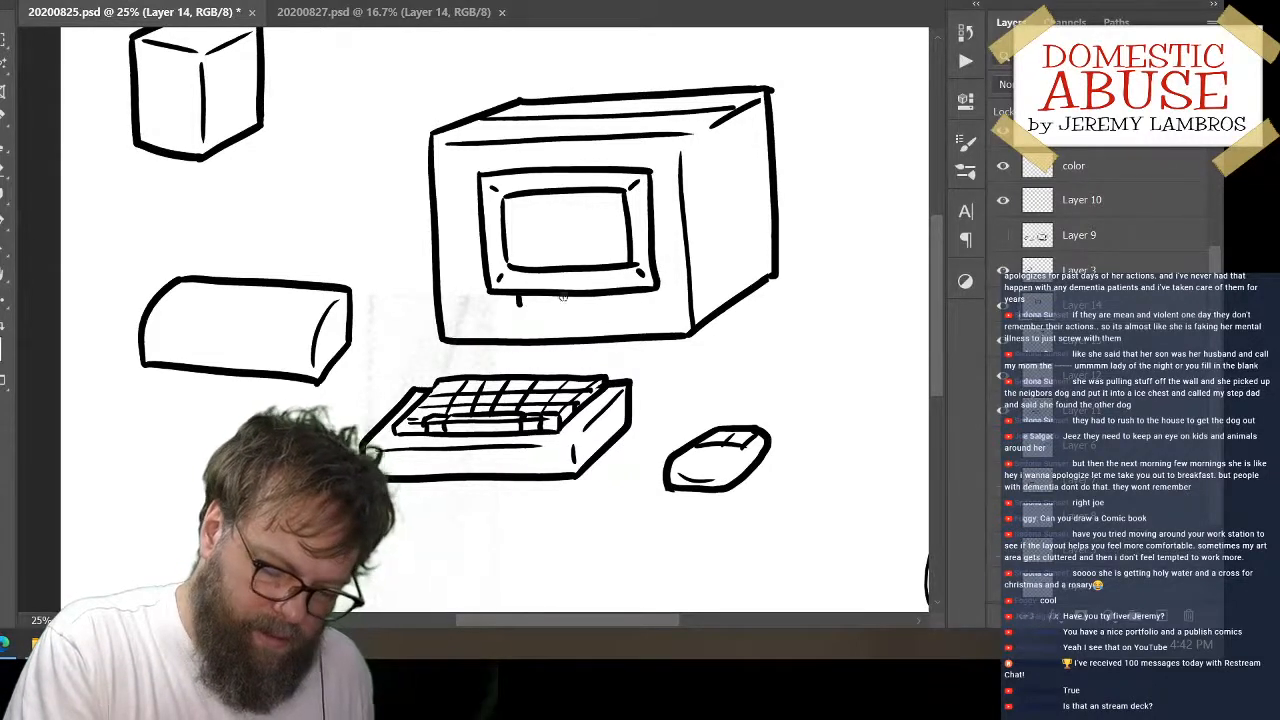
Draw a flared stand below the small screen frame, and lower that layer's opacity so its lines turn grey
mouse_move(595, 294)
left_mouse_down()
mouse_move(516, 310)
mouse_move(630, 315)
mouse_move(620, 302)
left_mouse_up()
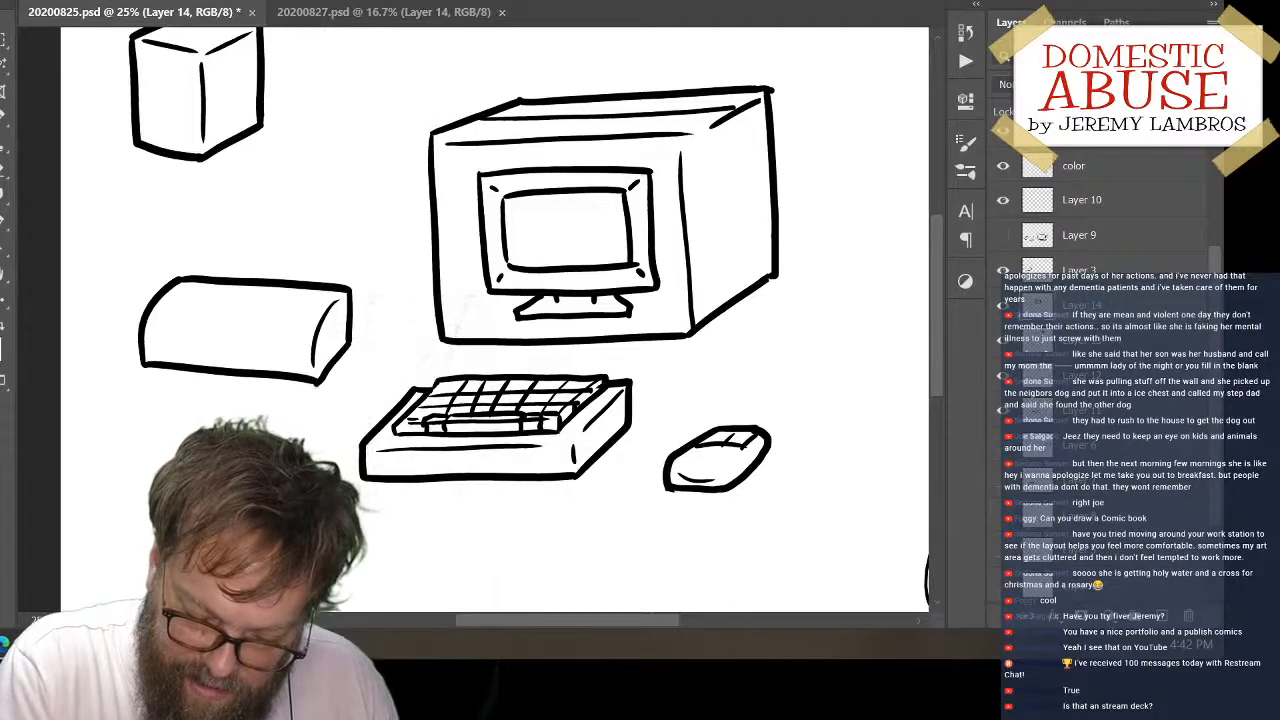
key("5")
key("4")
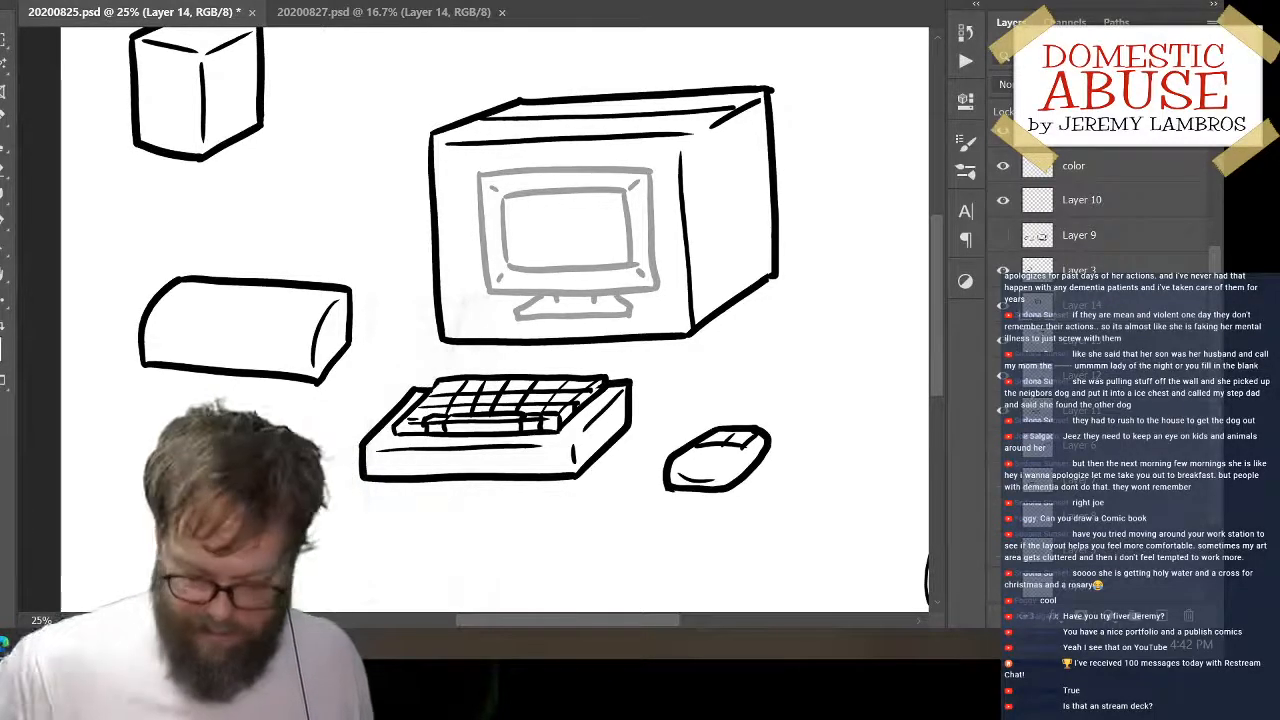
Move the cube down and hide its layer, and move the rounded box up and hide Layer 3
key("ctrl+minus")
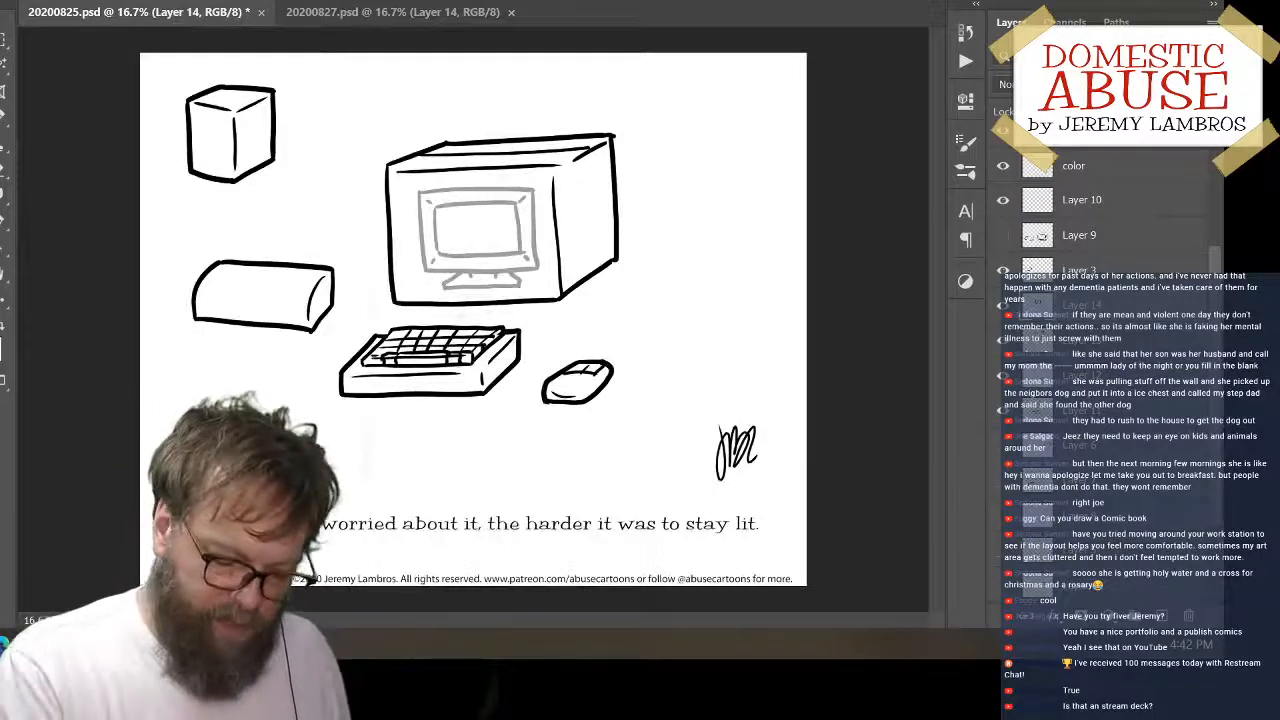
left_click_drag(265, 164, 264, 211)
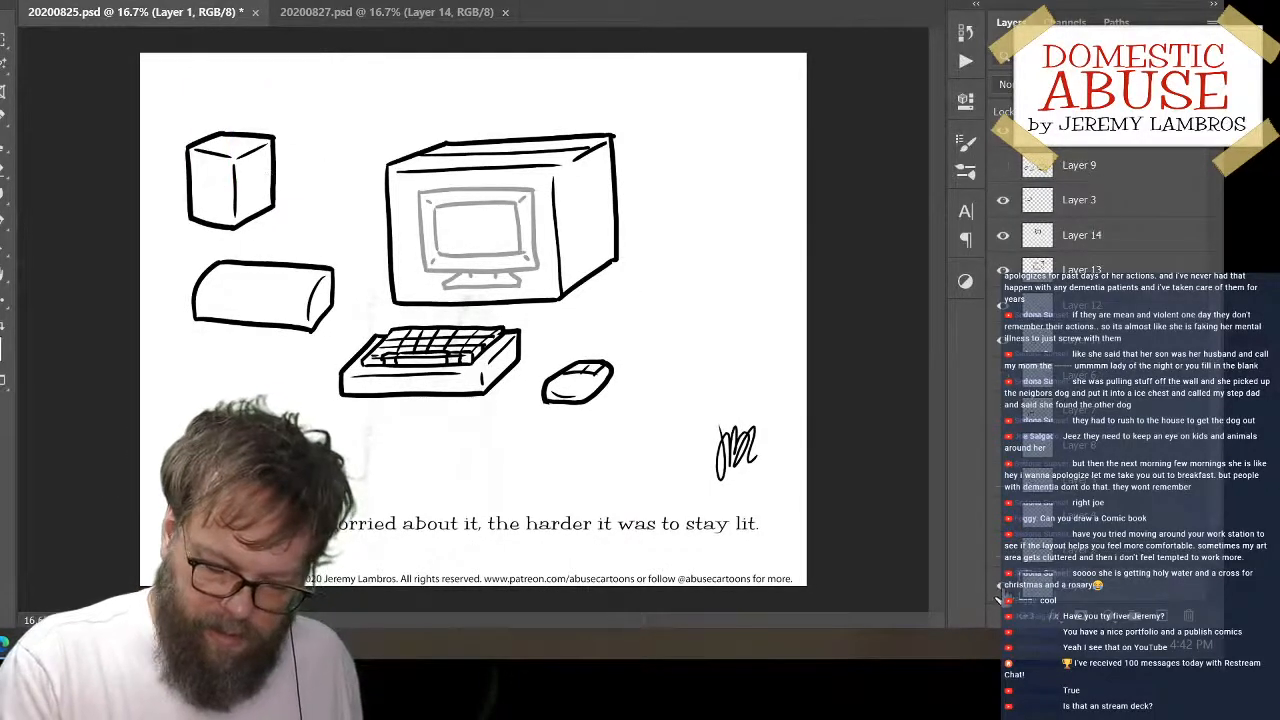
left_click(1002, 587)
left_click_drag(330, 283, 337, 207)
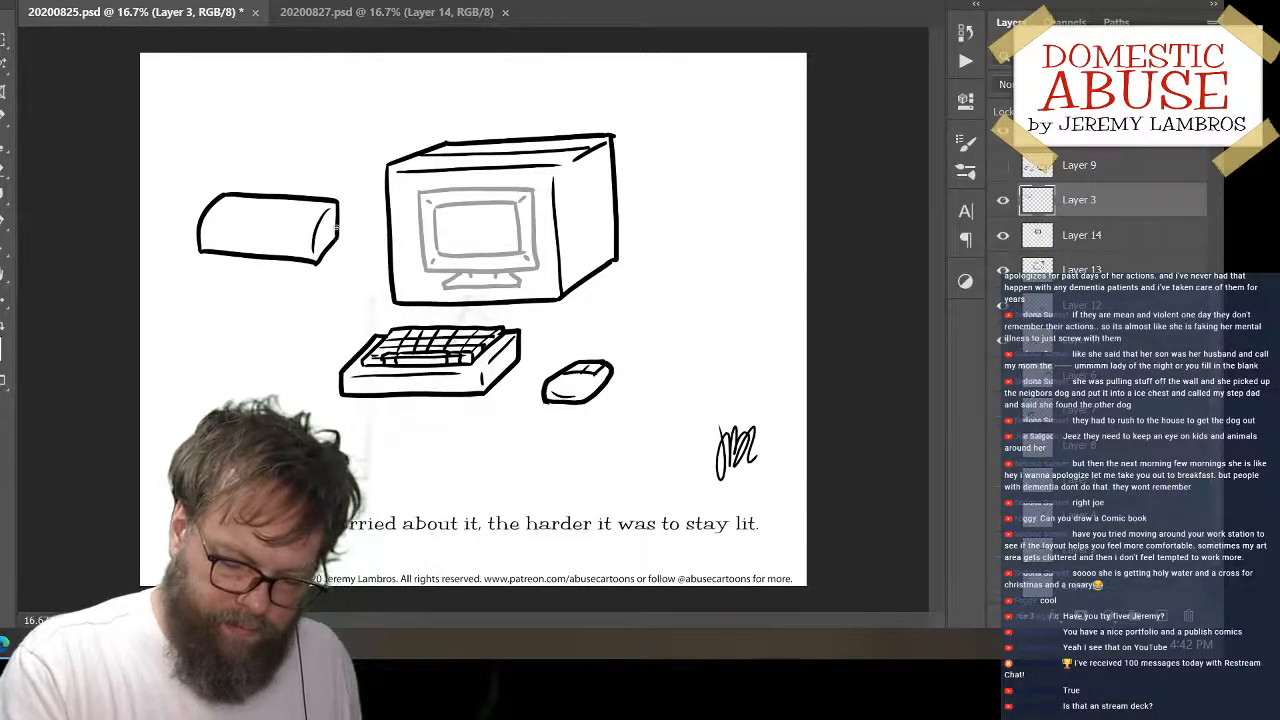
left_click(1002, 204)
Move the keyboard slightly to the left, away from the mouse
mouse_move(499, 378)
left_mouse_down()
mouse_move(479, 392)
mouse_move(471, 373)
mouse_move(476, 383)
left_mouse_up()
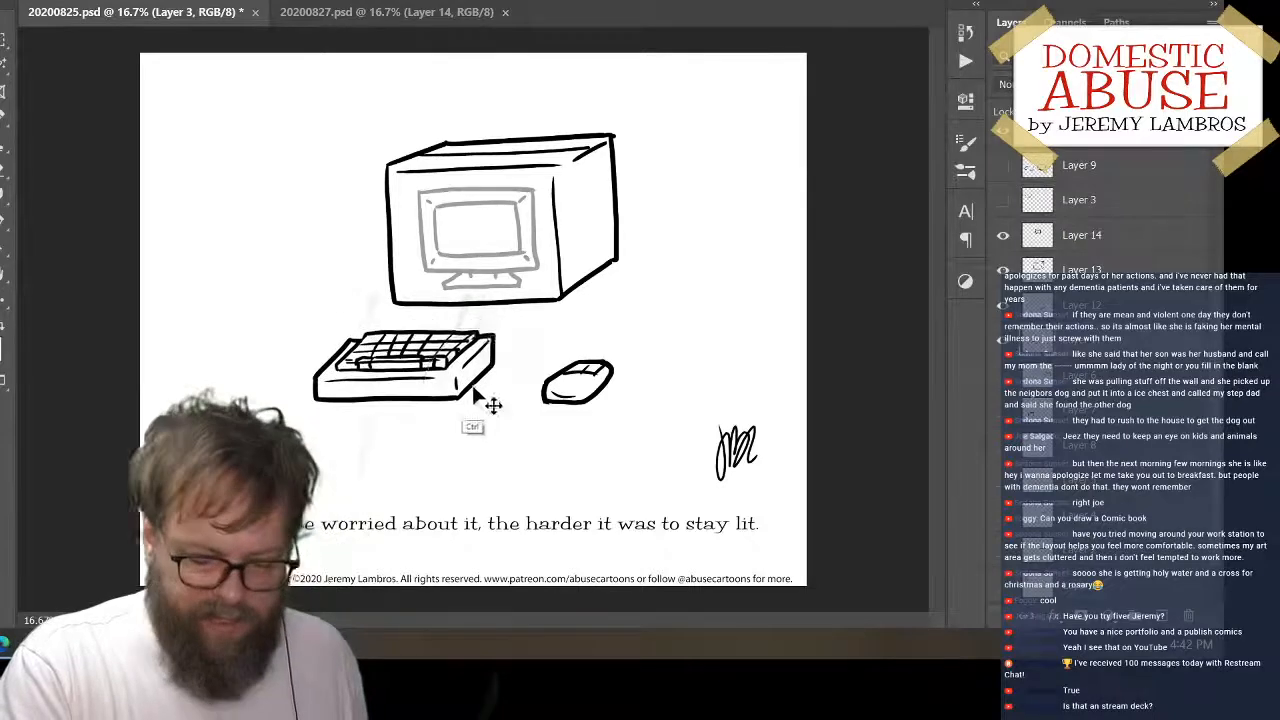
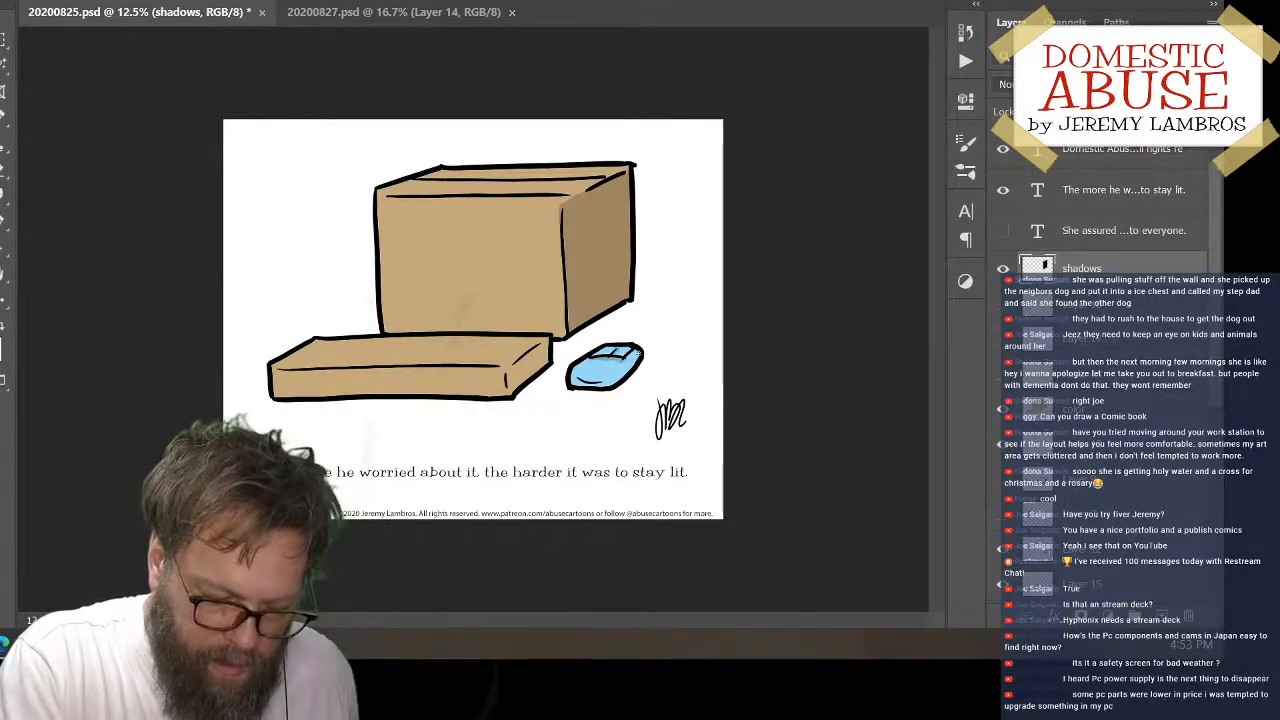
Shade the mouse's outer side and the tape strip on top of the large box on the shadows layer
left_click_drag(638, 352, 620, 372)
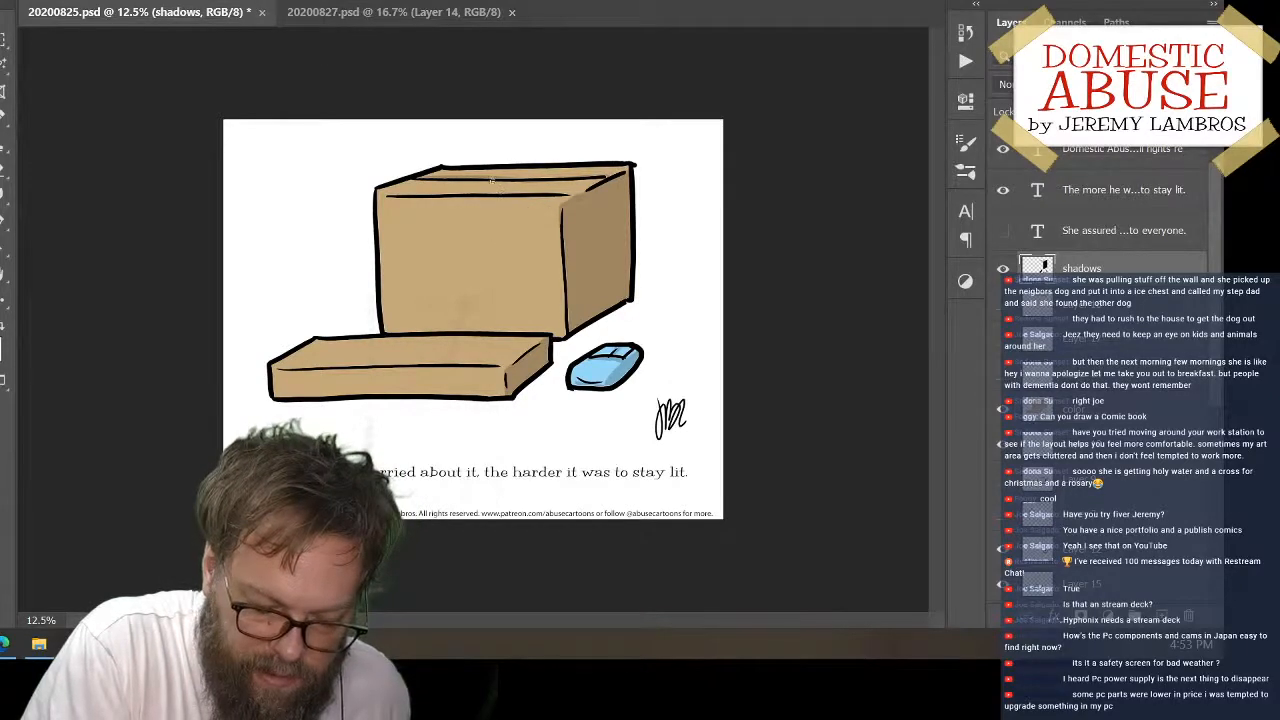
left_click_drag(545, 177, 602, 175)
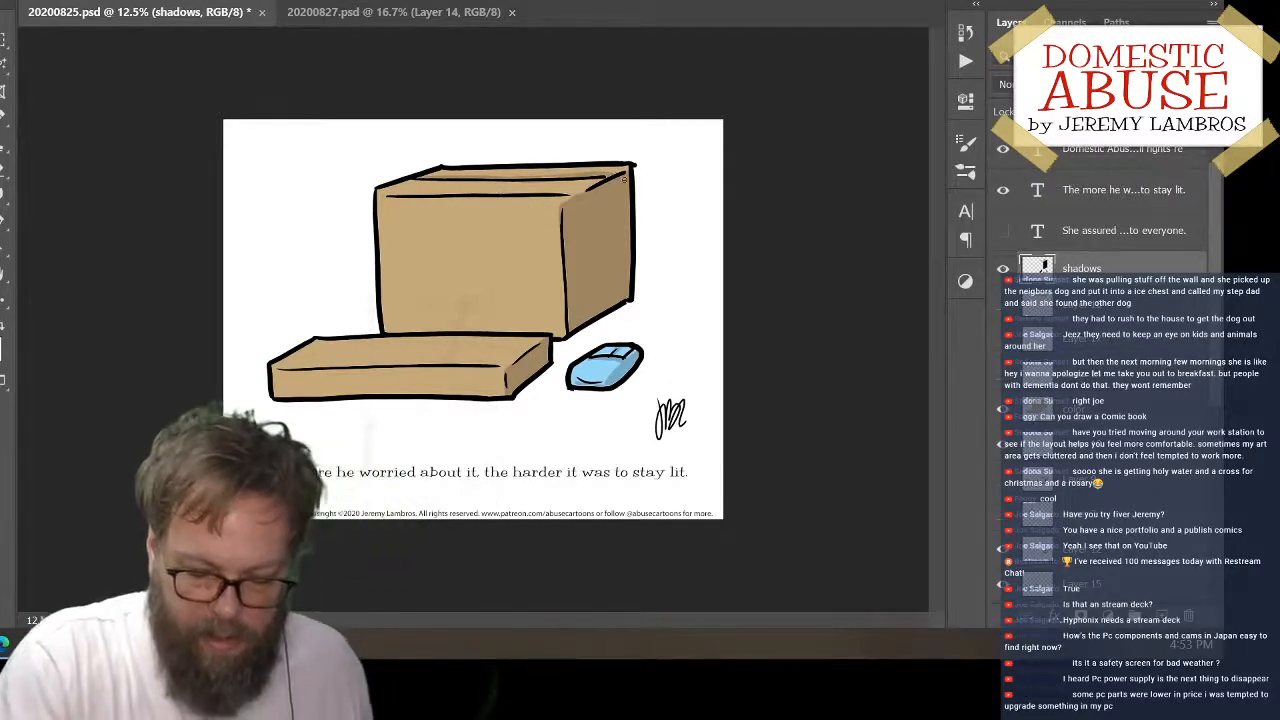
Show the hidden layer with the printed screen, keyboard and label details, and save the document
left_click(1003, 374)
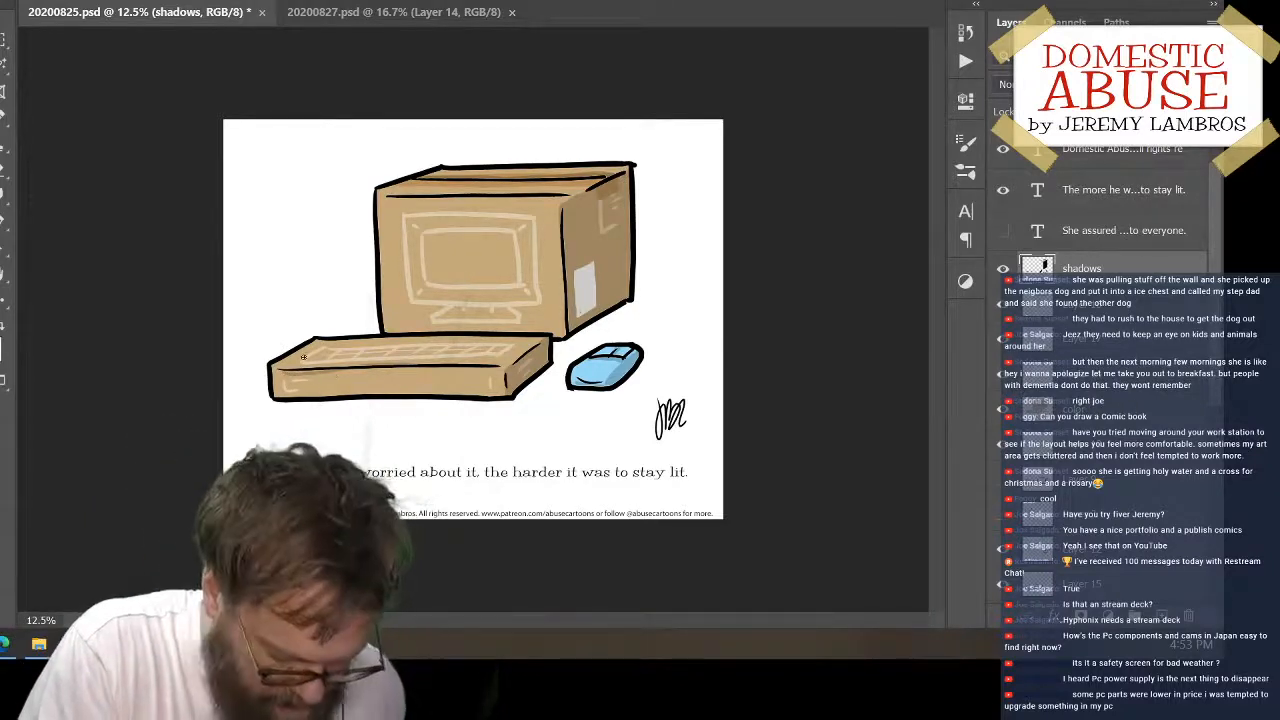
key("ctrl+plus")
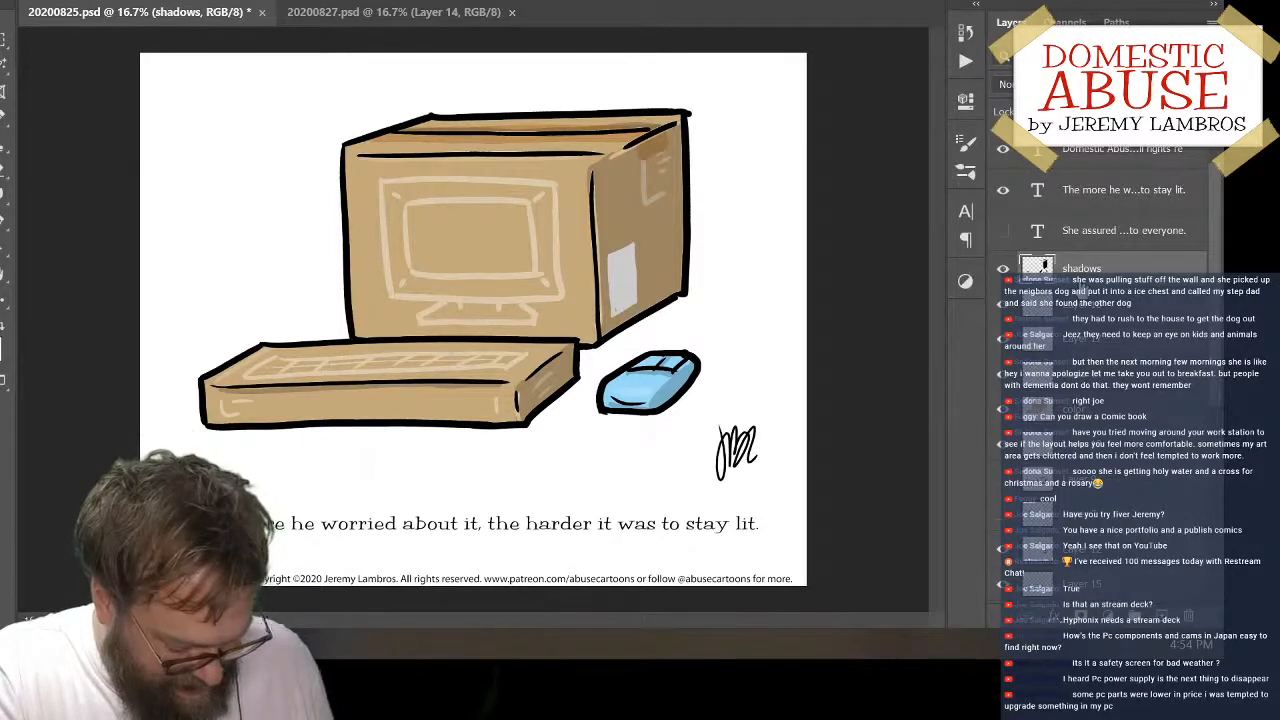
key("ctrl+s")
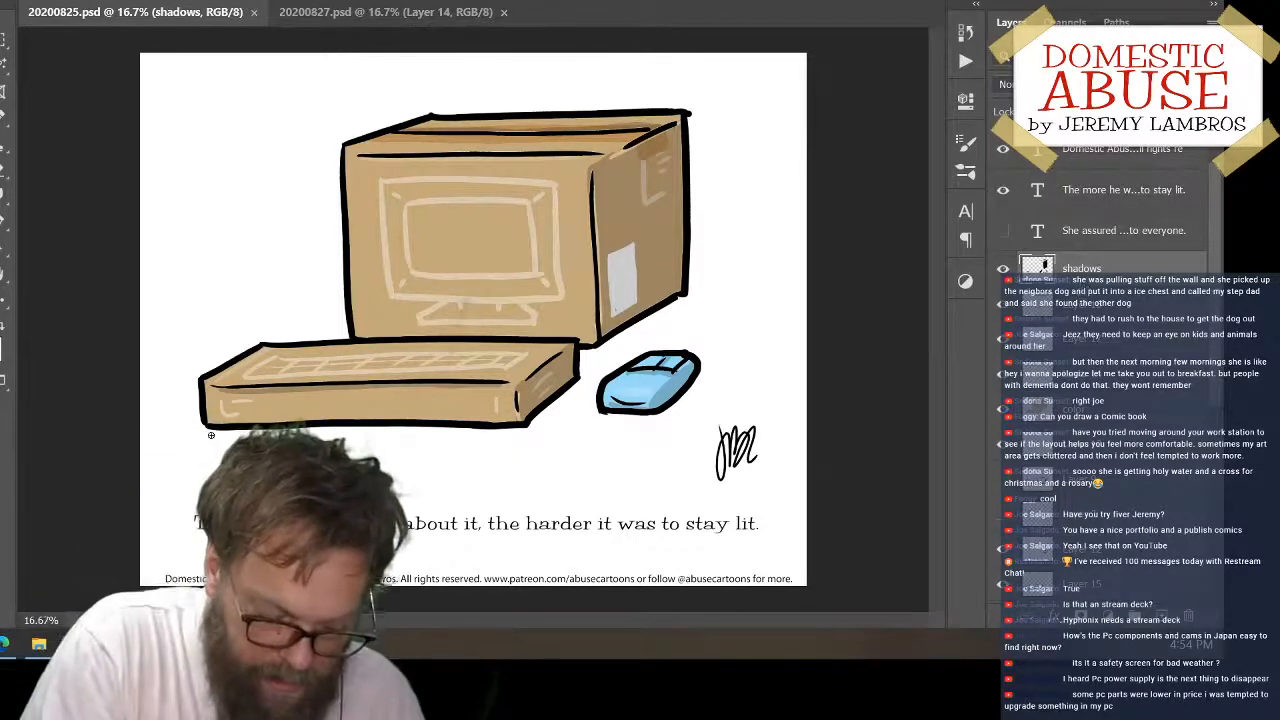
Outline grey ground shadows along the keyboard box's lower edge and beside the large box, redoing the stray strokes
left_click_drag(318, 432, 448, 424)
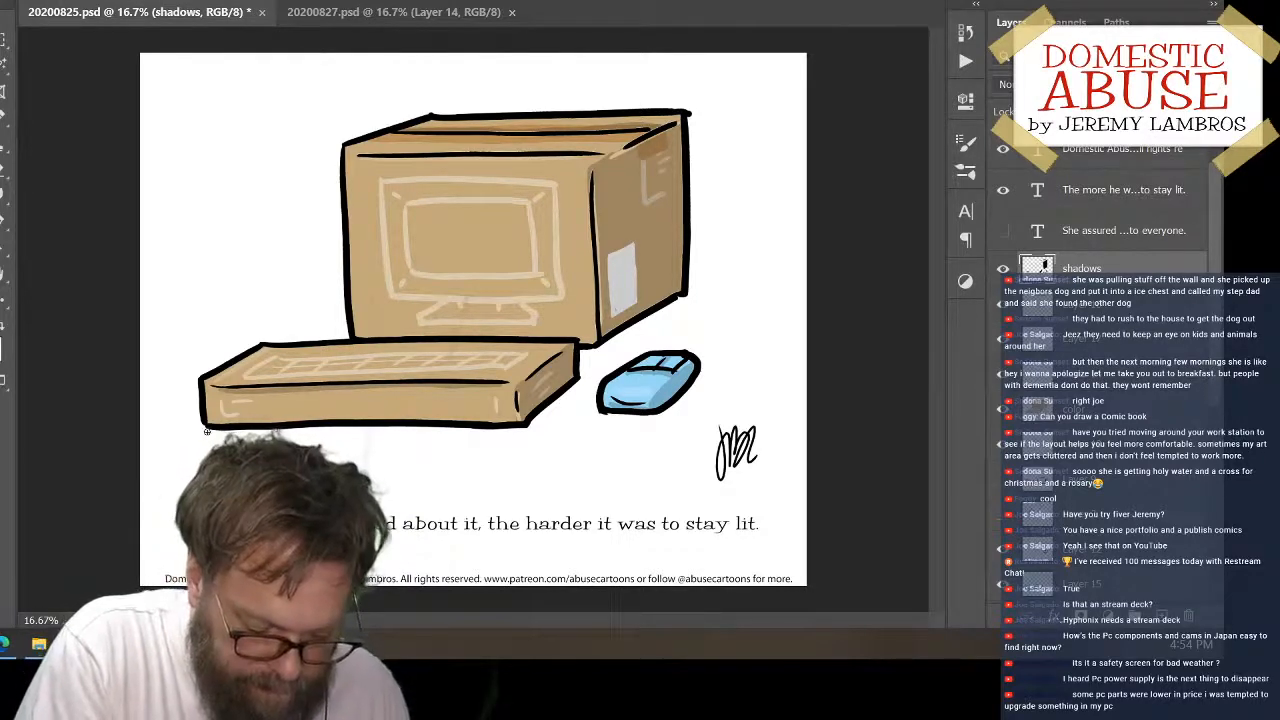
mouse_move(371, 427)
left_mouse_down()
mouse_move(488, 430)
mouse_move(536, 416)
left_mouse_up()
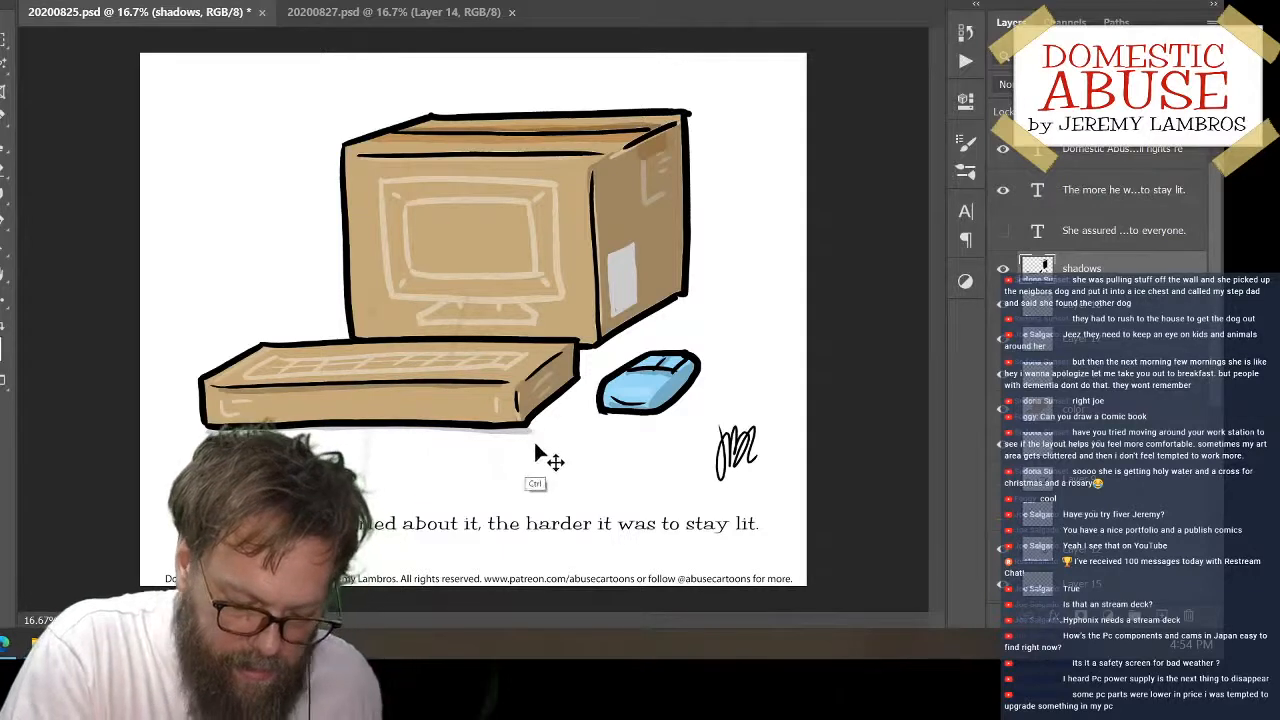
mouse_move(544, 428)
left_mouse_down()
mouse_move(603, 374)
mouse_move(577, 362)
mouse_move(611, 364)
mouse_move(581, 358)
mouse_move(620, 359)
mouse_move(591, 385)
mouse_move(613, 368)
mouse_move(620, 333)
mouse_move(580, 347)
mouse_move(606, 348)
mouse_move(721, 275)
left_mouse_up()
key("ctrl+z")
key("ctrl+z")
left_click_drag(633, 331, 729, 272)
key("ctrl+z")
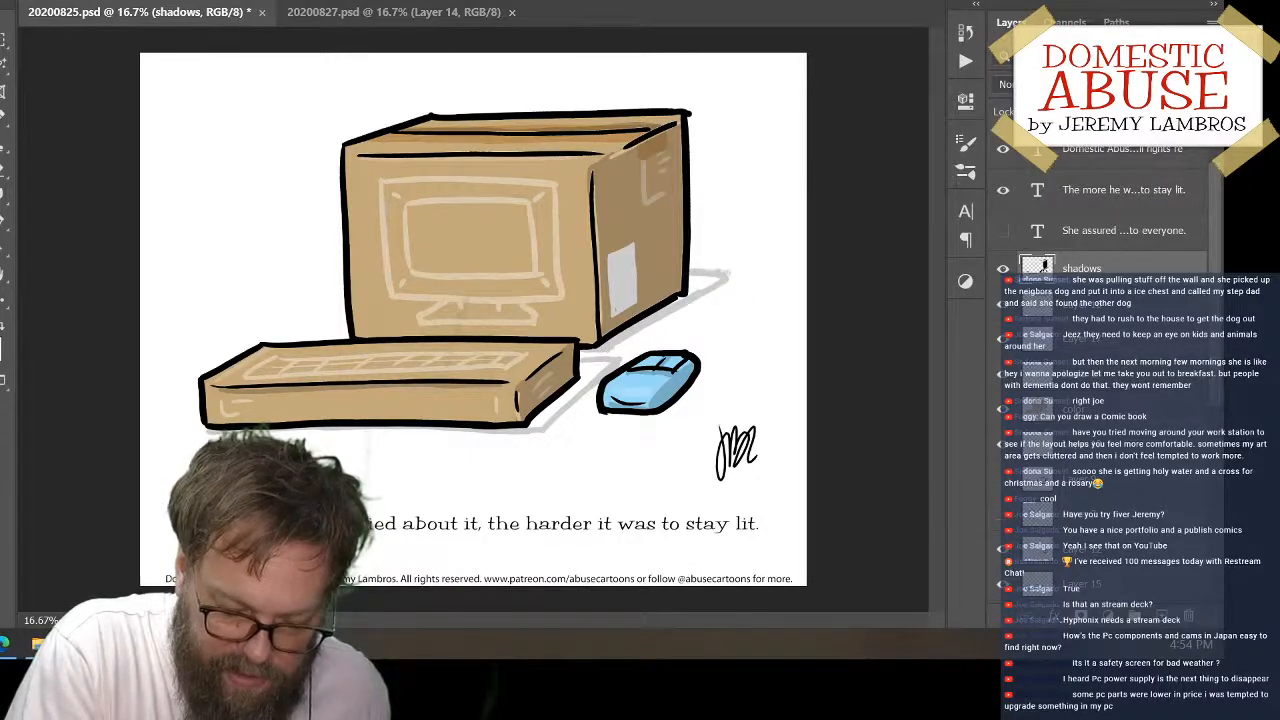
Fill the outlined ground shadows beside the large box and the keyboard box with grey
key("g")
left_click(711, 281)
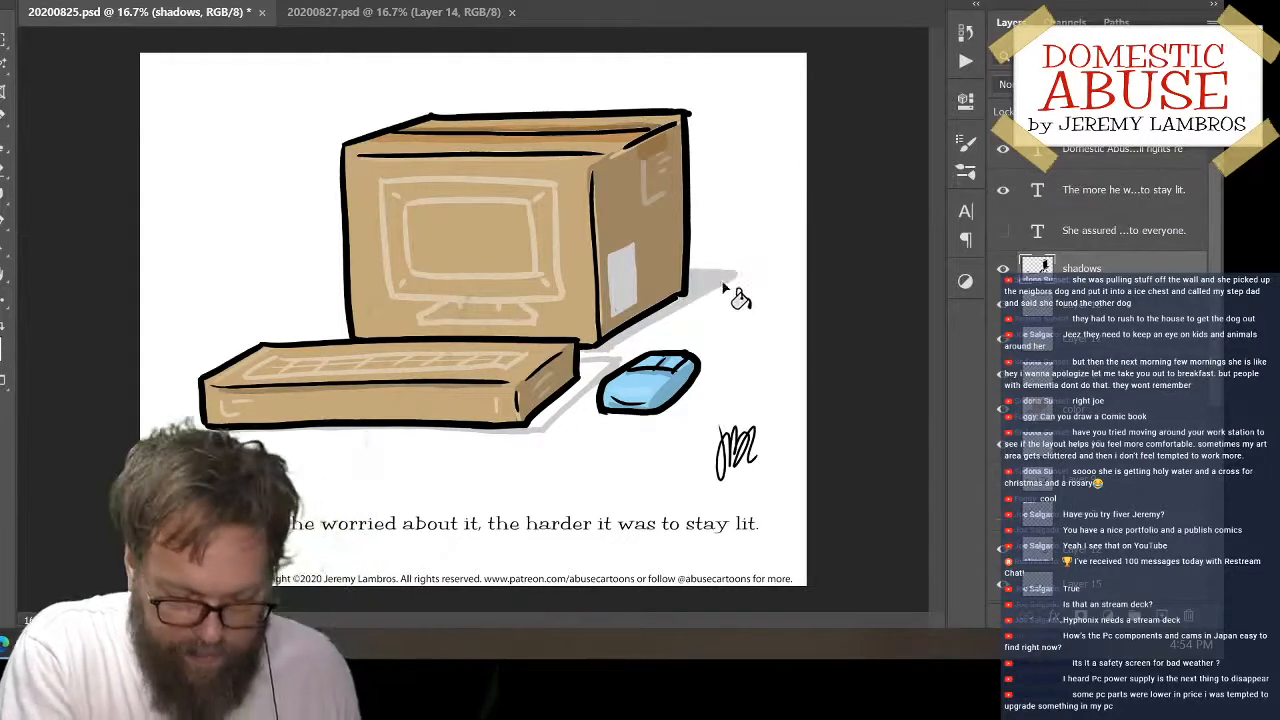
left_click(563, 396)
key("b")
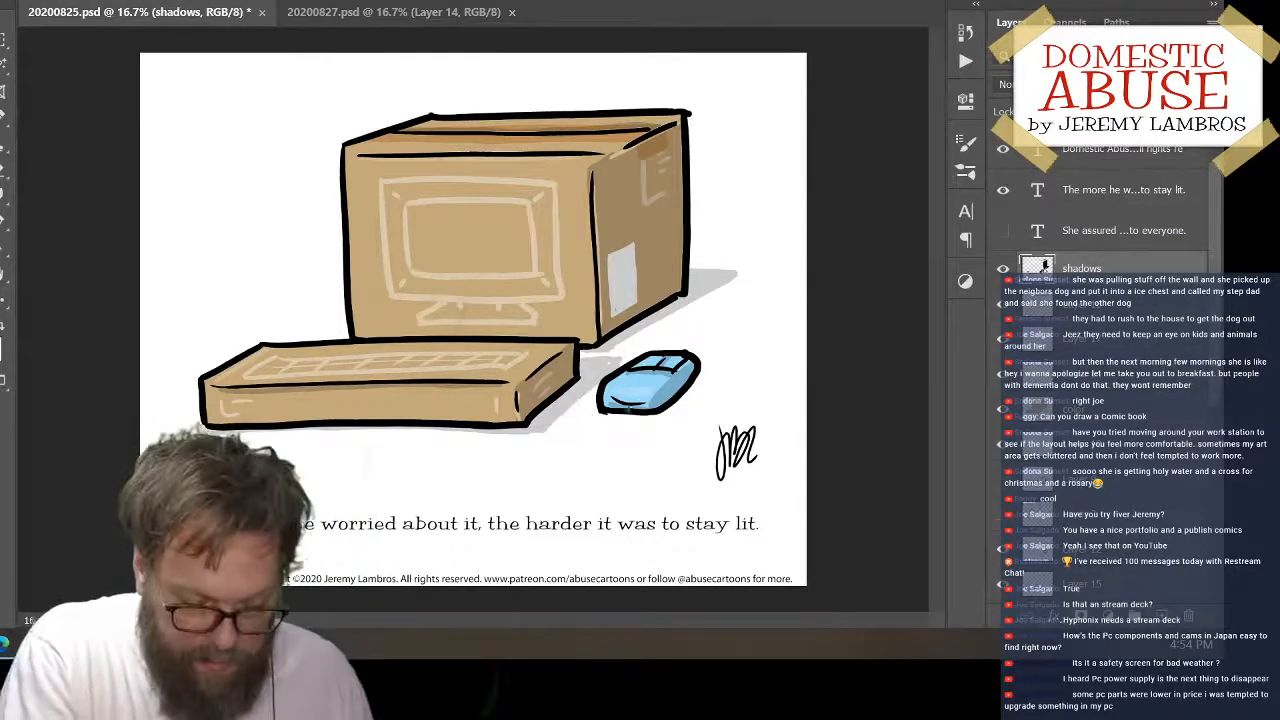
Paint a ground shadow around the mouse, refine the shadow edges of both boxes, and save the document
mouse_move(608, 415)
left_mouse_down()
mouse_move(669, 415)
mouse_move(709, 371)
mouse_move(702, 356)
left_mouse_up()
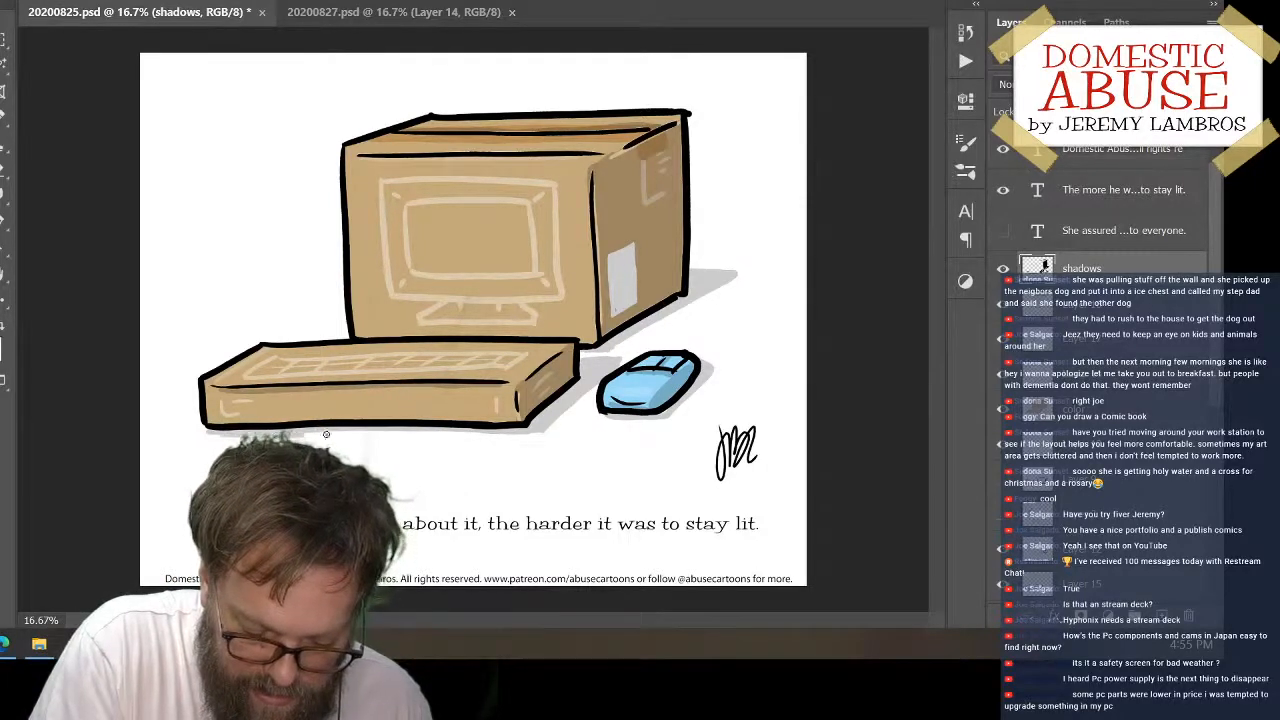
left_click_drag(326, 434, 538, 430)
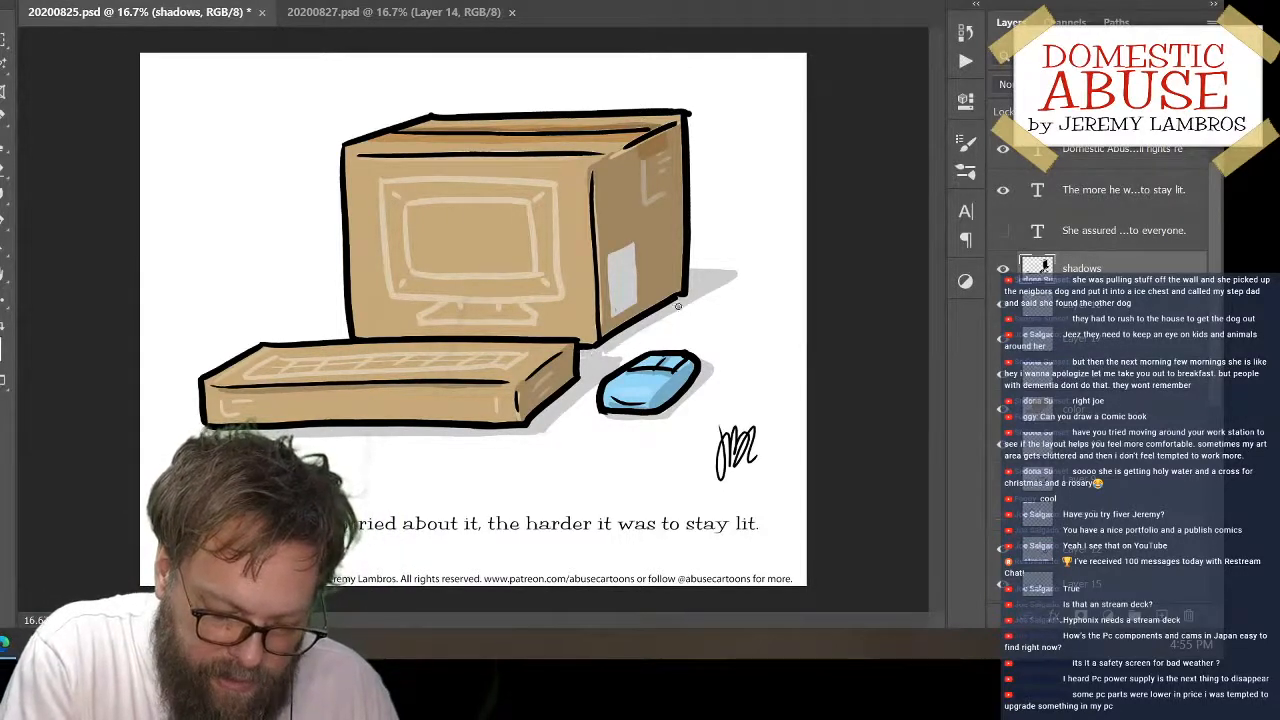
left_click_drag(688, 270, 738, 270)
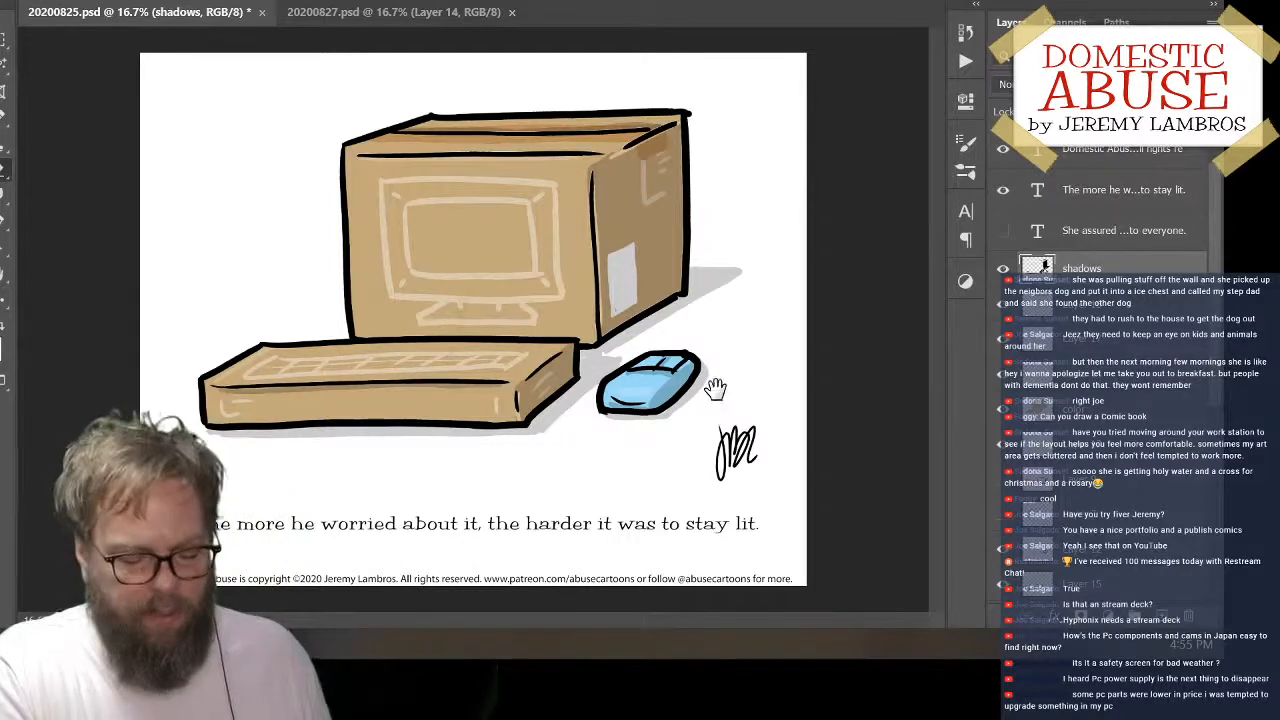
key("ctrl+s")
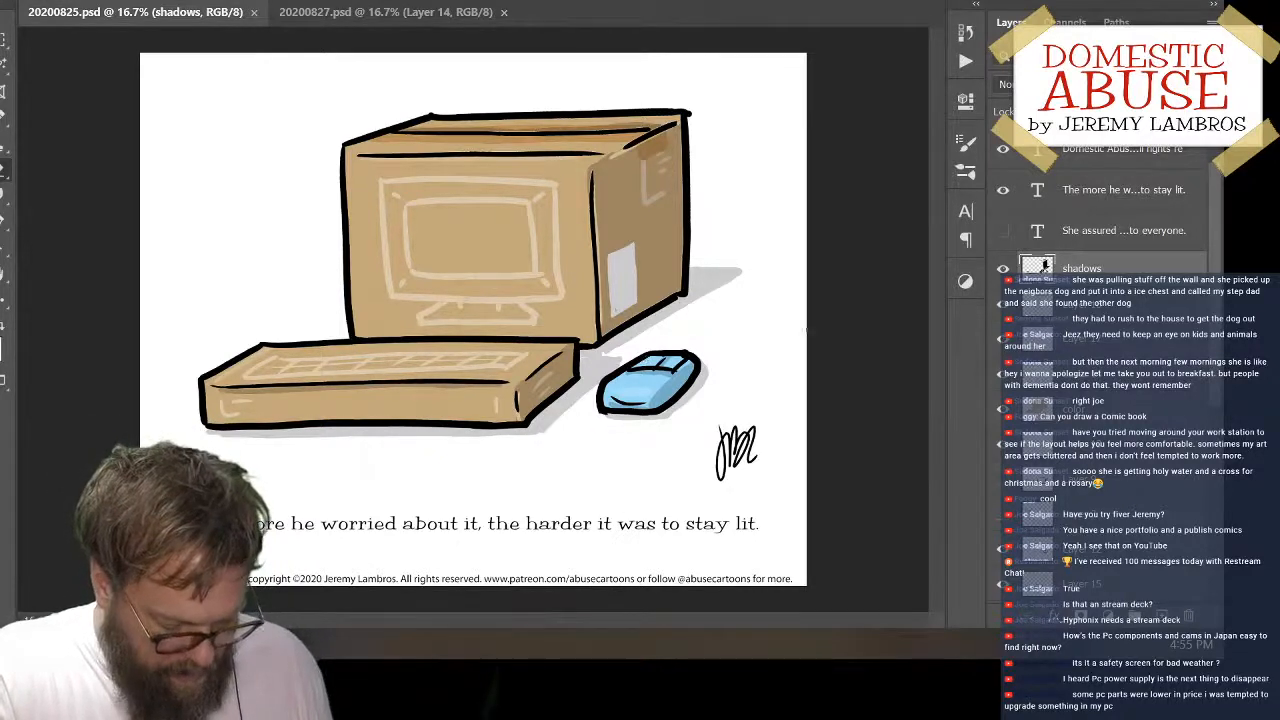
Erase the shading along the edges of the white label on the large box's side, and save the document
left_click(1082, 314)
left_click(1097, 270)
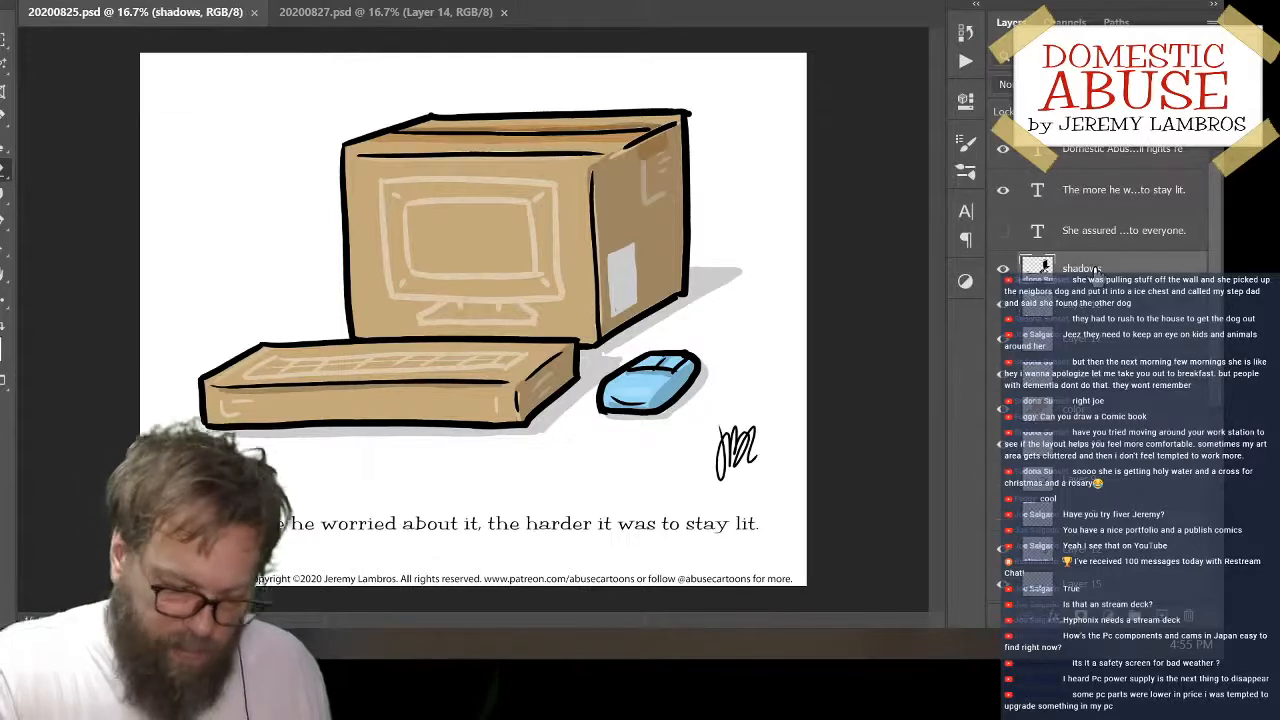
left_click_drag(612, 251, 614, 306)
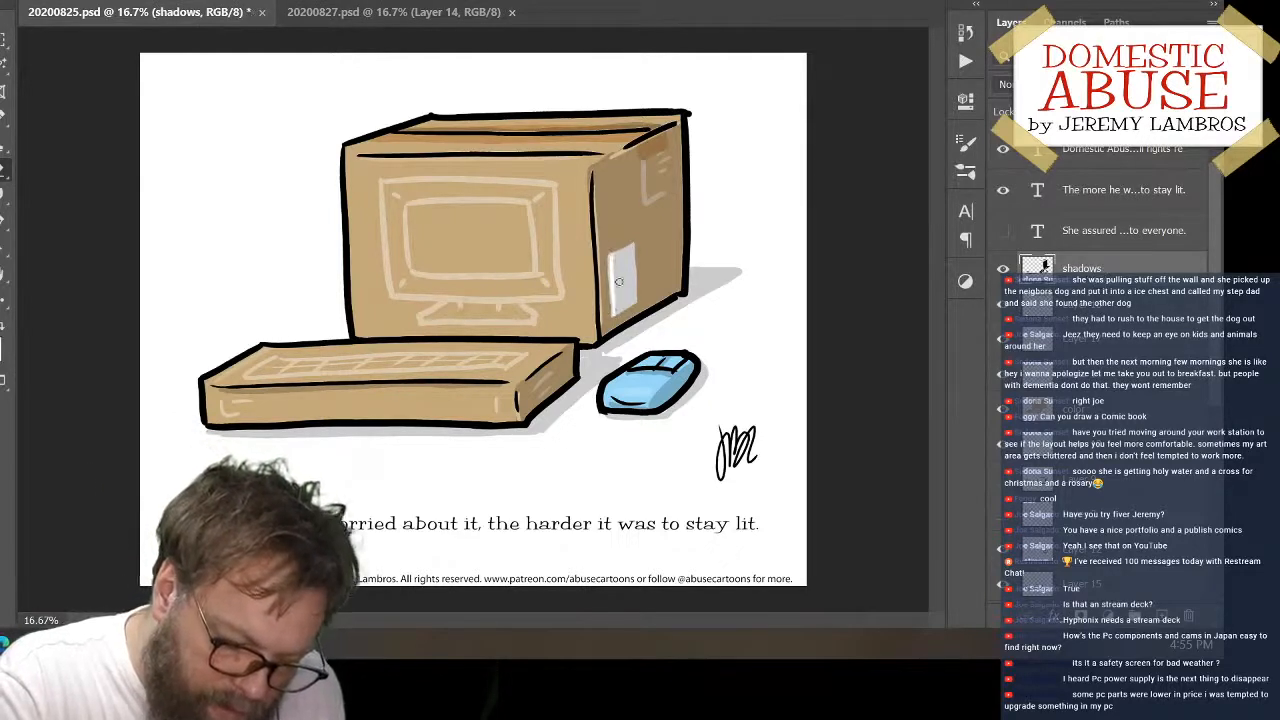
key("ctrl+z")
left_click_drag(611, 258, 615, 310)
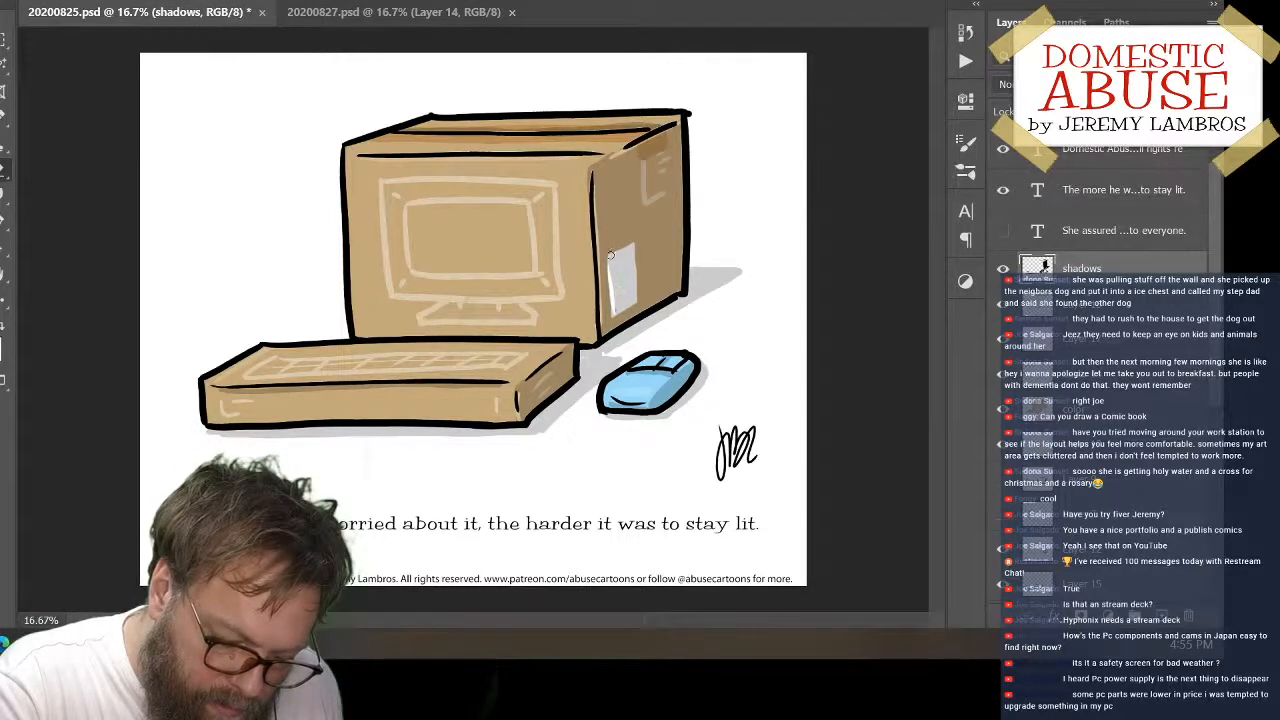
left_click_drag(612, 256, 633, 247)
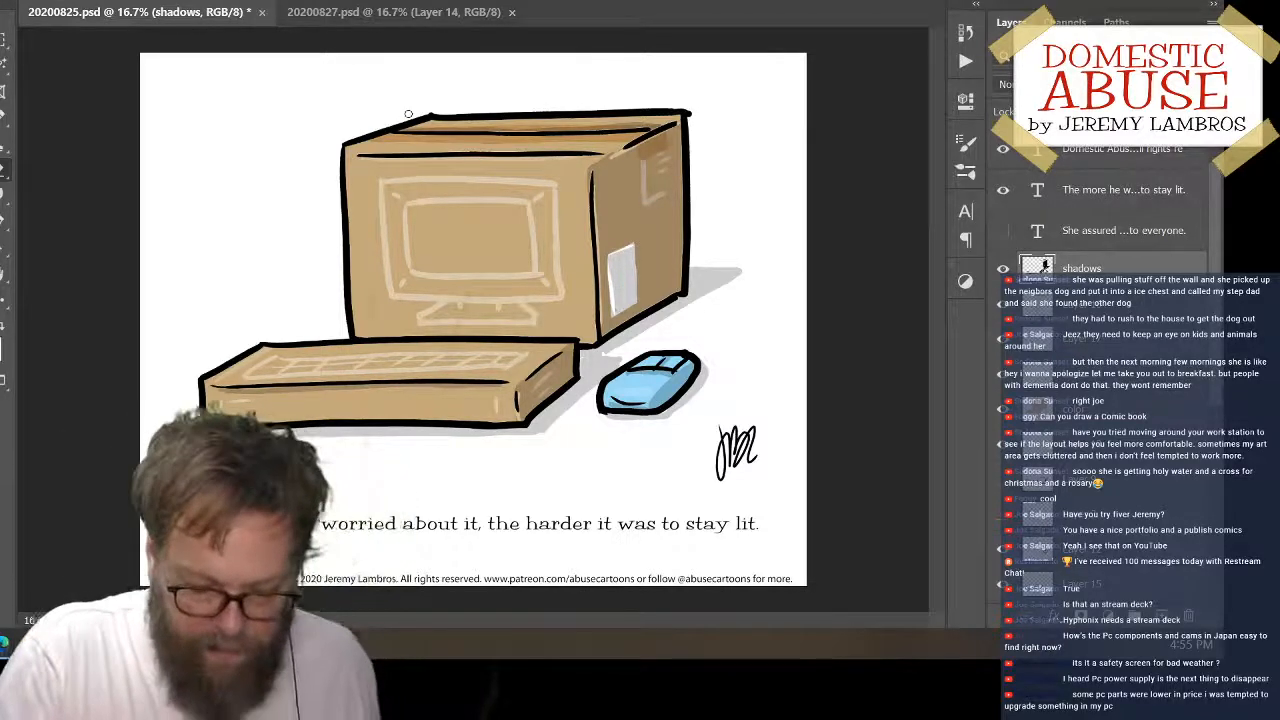
key("ctrl+minus")
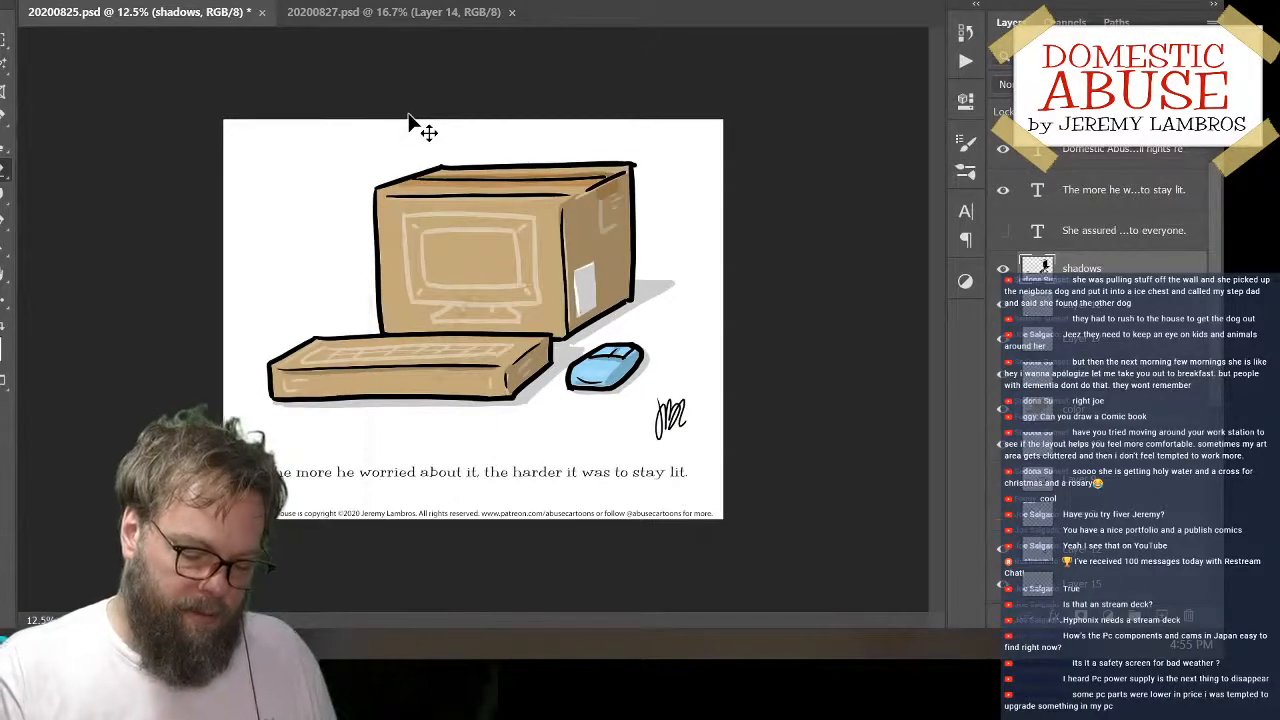
key("ctrl+s")
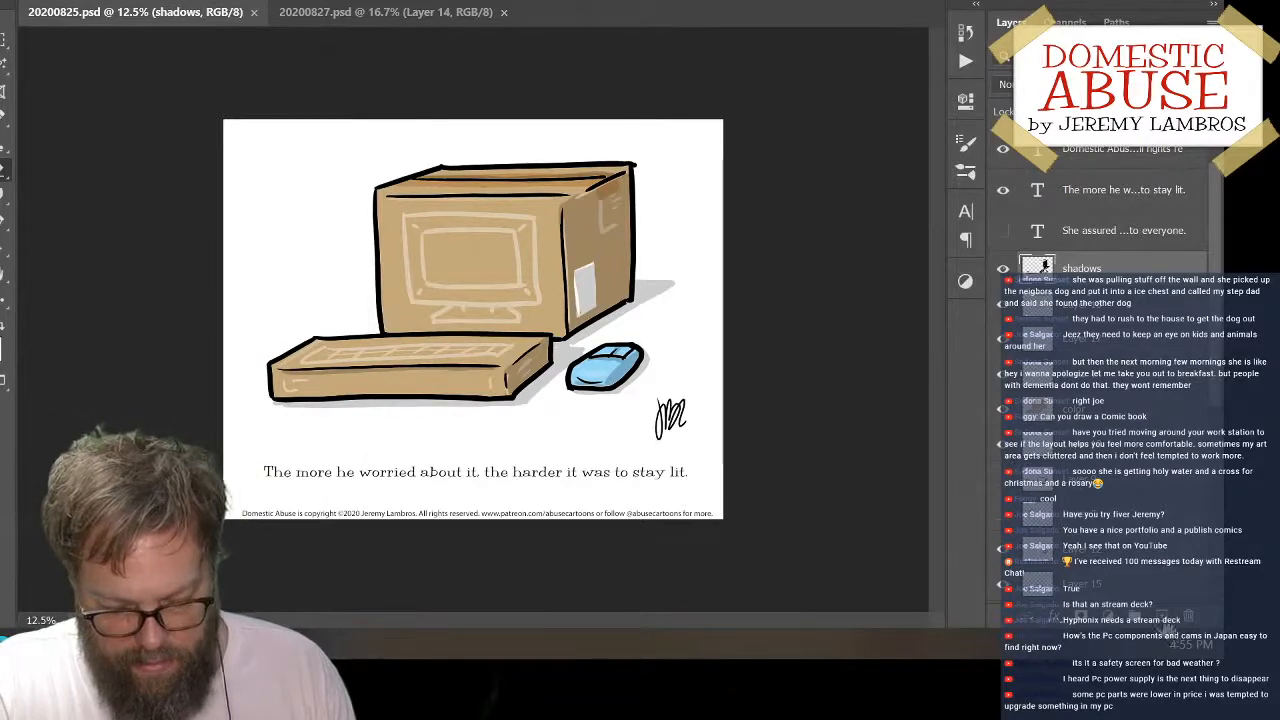
Add a new layer and paint two black dot eyes above the smile line on the mouse
left_click(1166, 618)
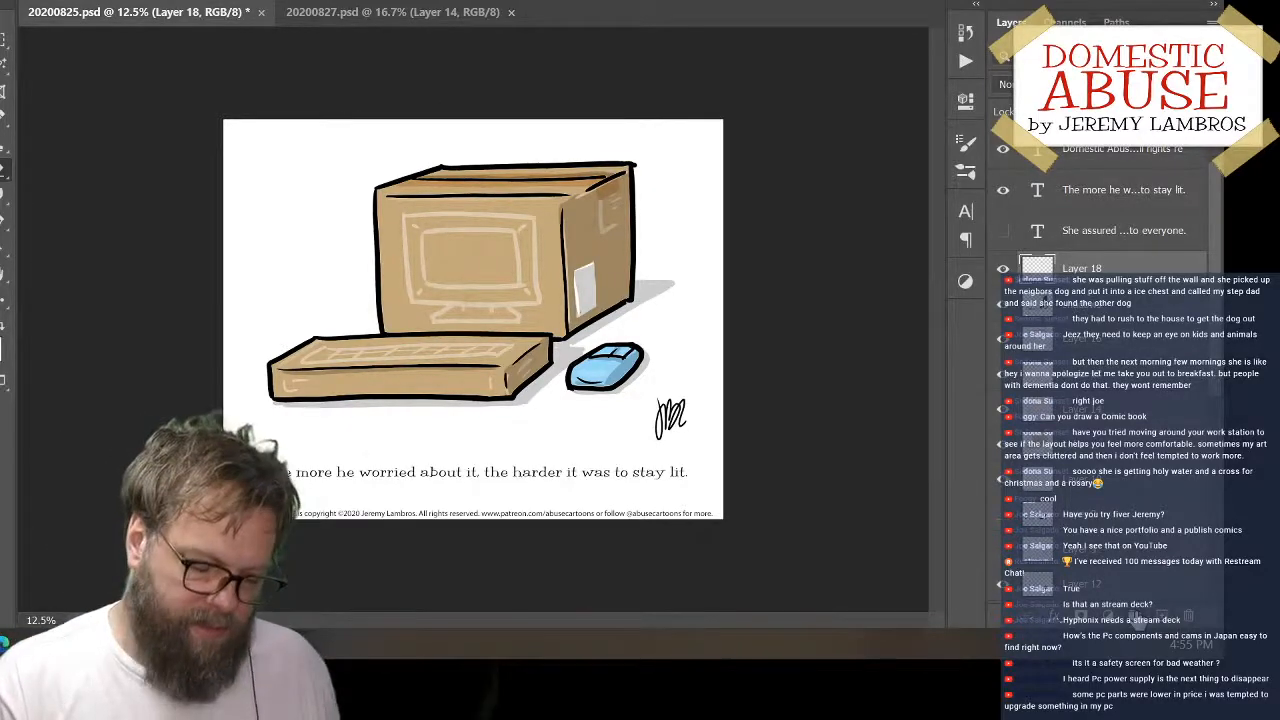
key("ctrl+plus")
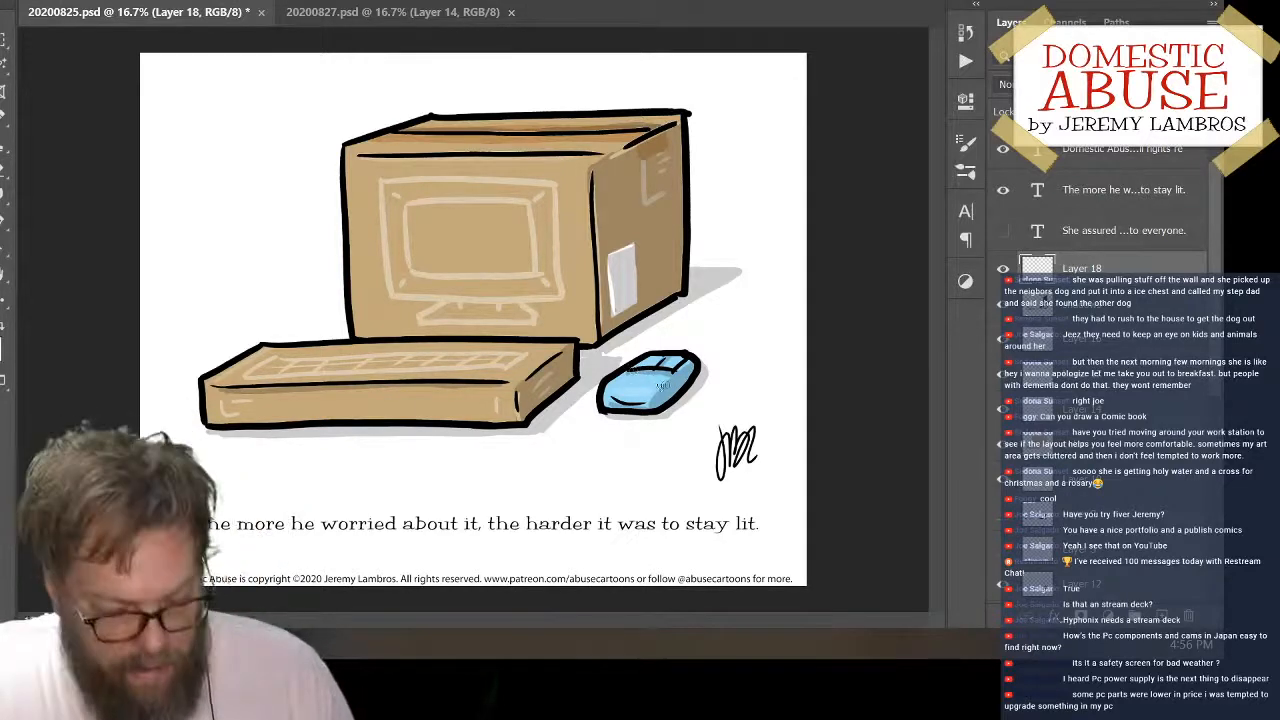
left_click(631, 385)
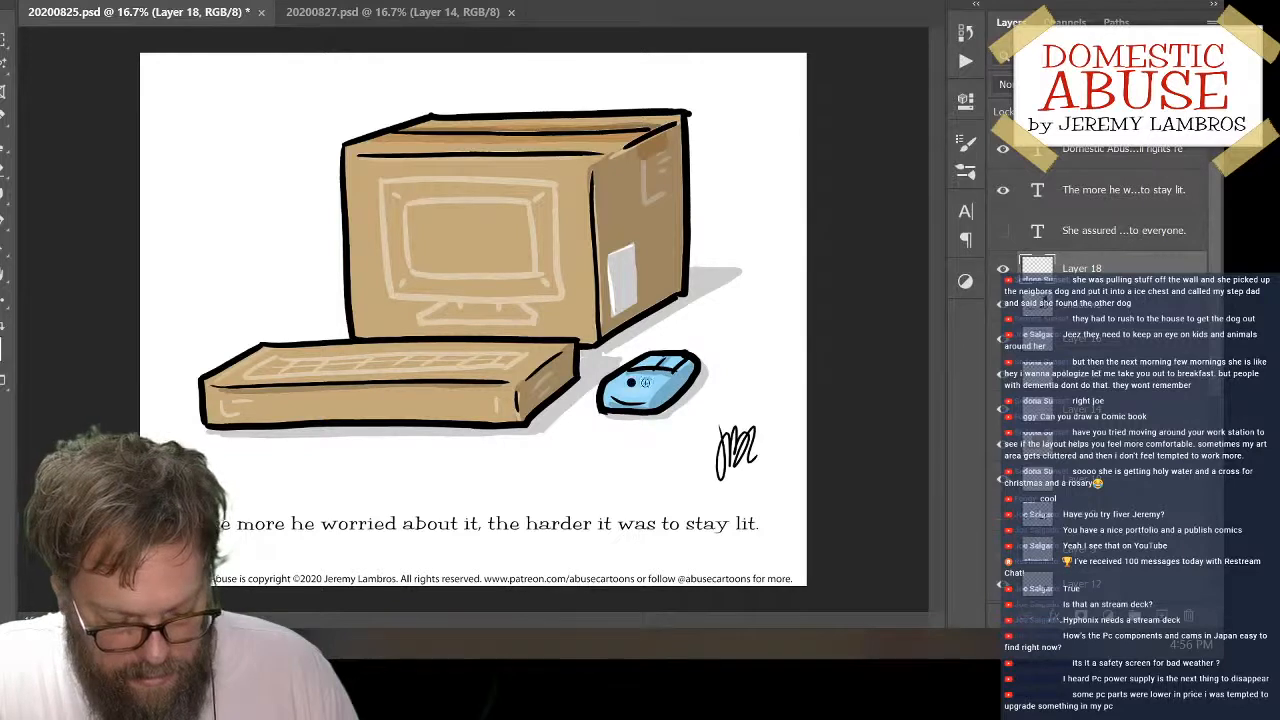
left_click(645, 384)
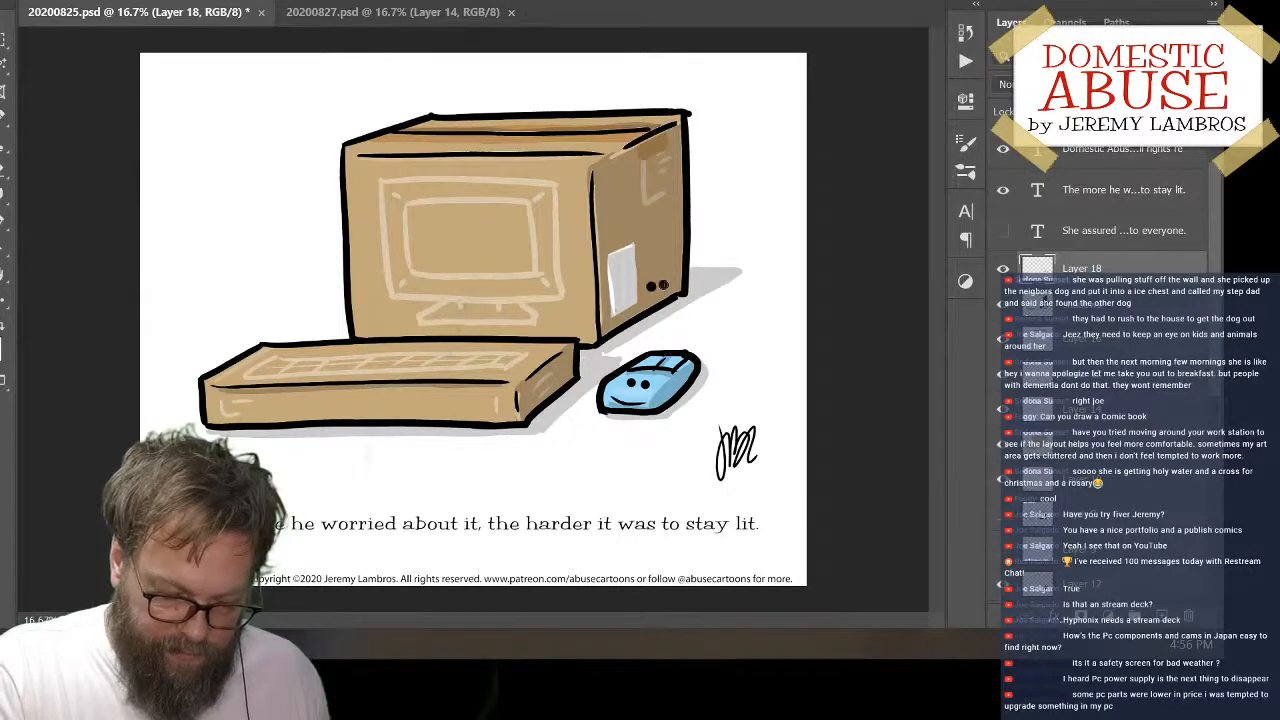
Paint a pair of black dots on the keyboard box's front and another pair near the lower far corner of the large box's side
key("ctrl+z")
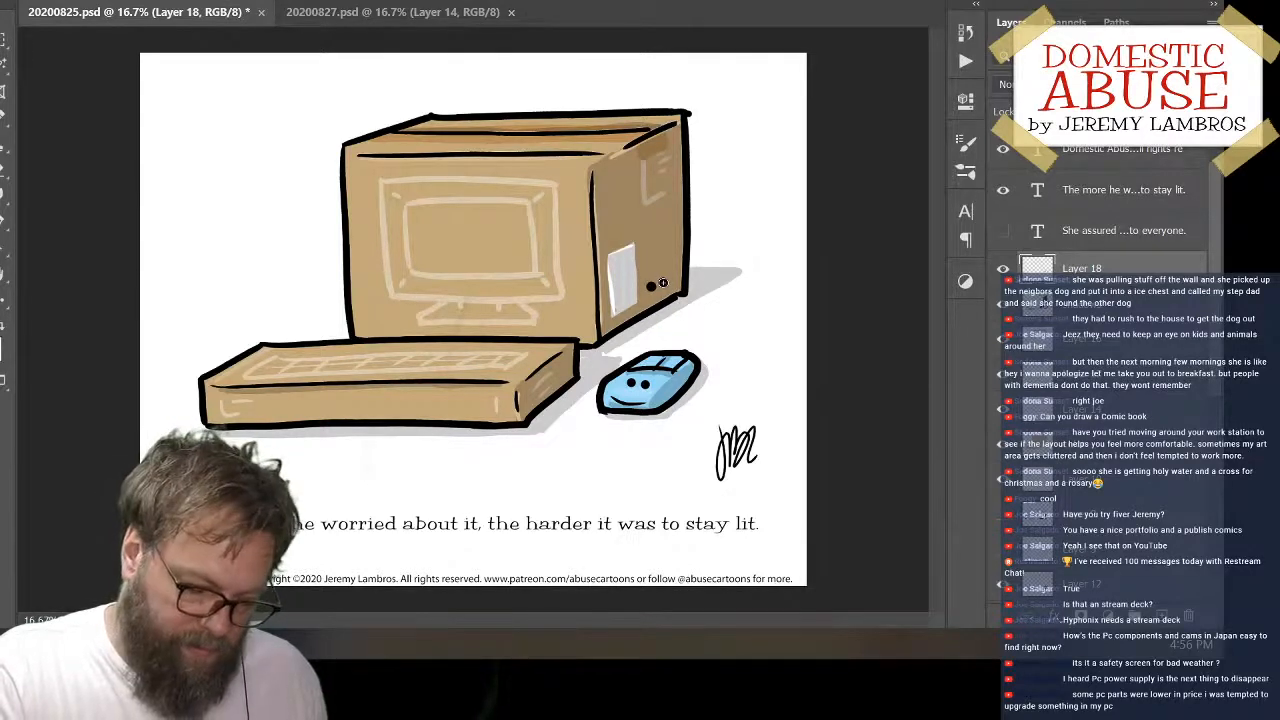
left_click(343, 406)
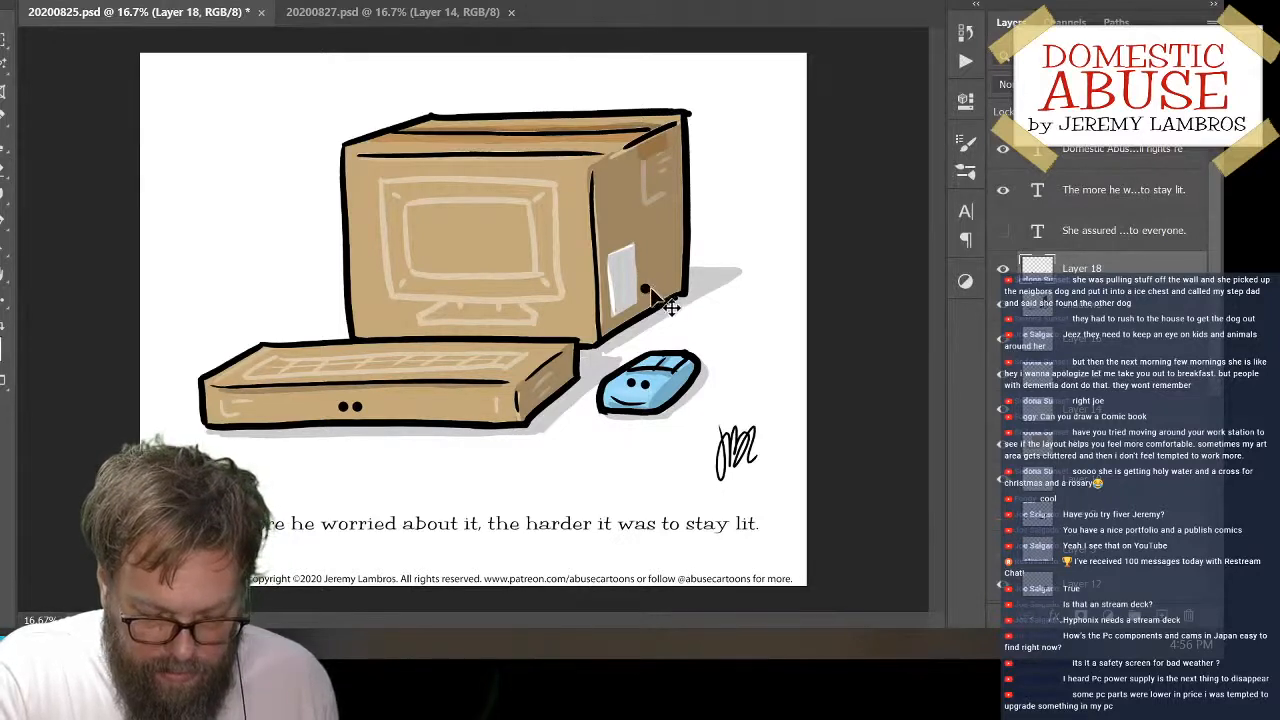
left_click(655, 290)
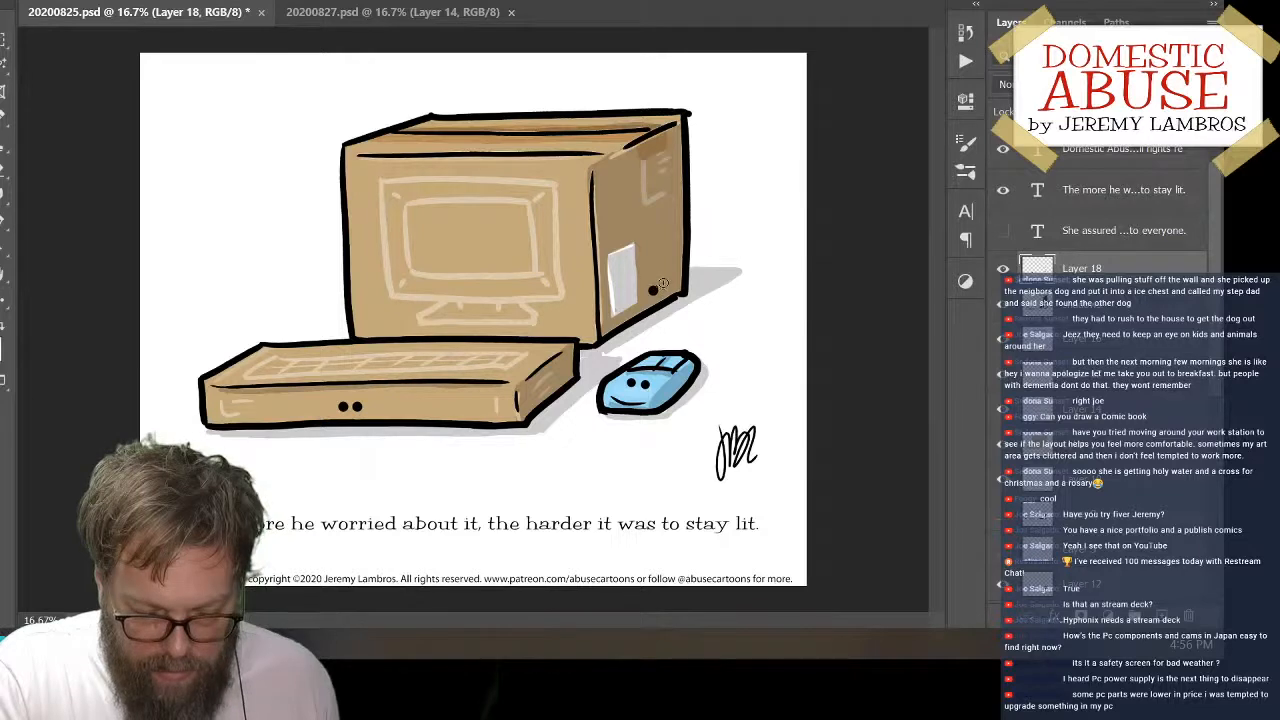
left_click(663, 282)
key("ctrl+z")
left_click(662, 286)
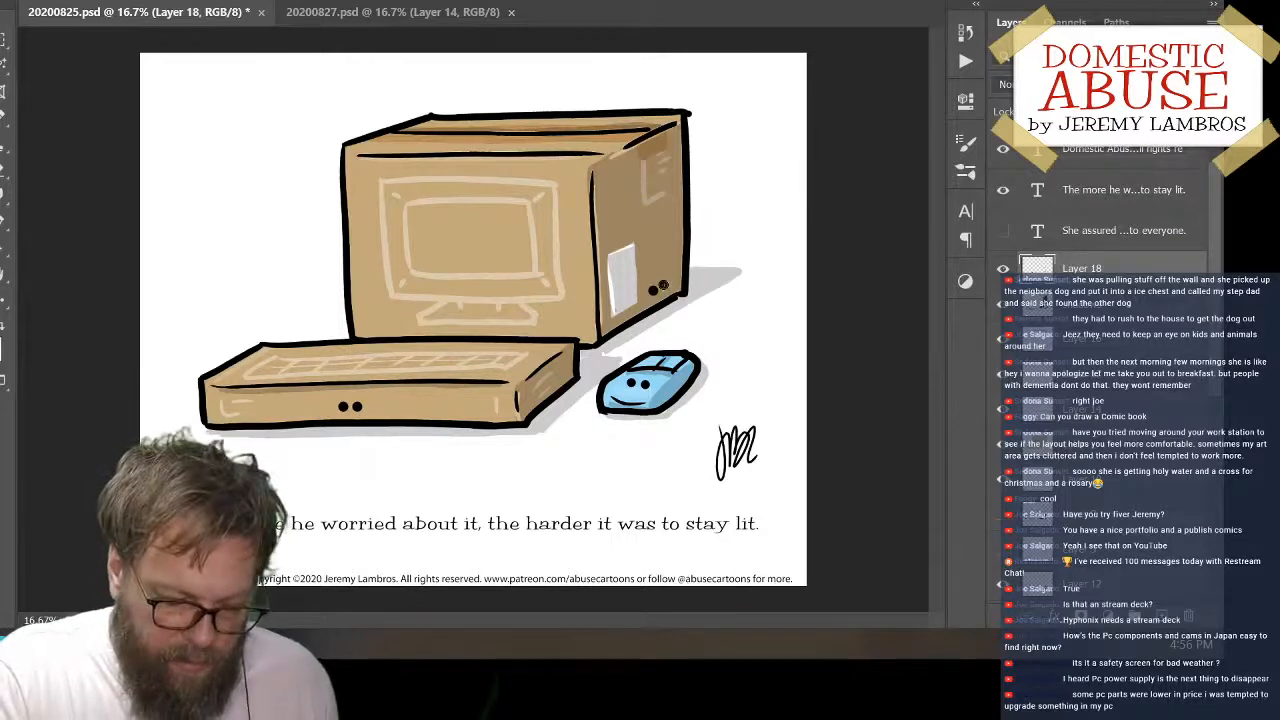
key("ctrl+z")
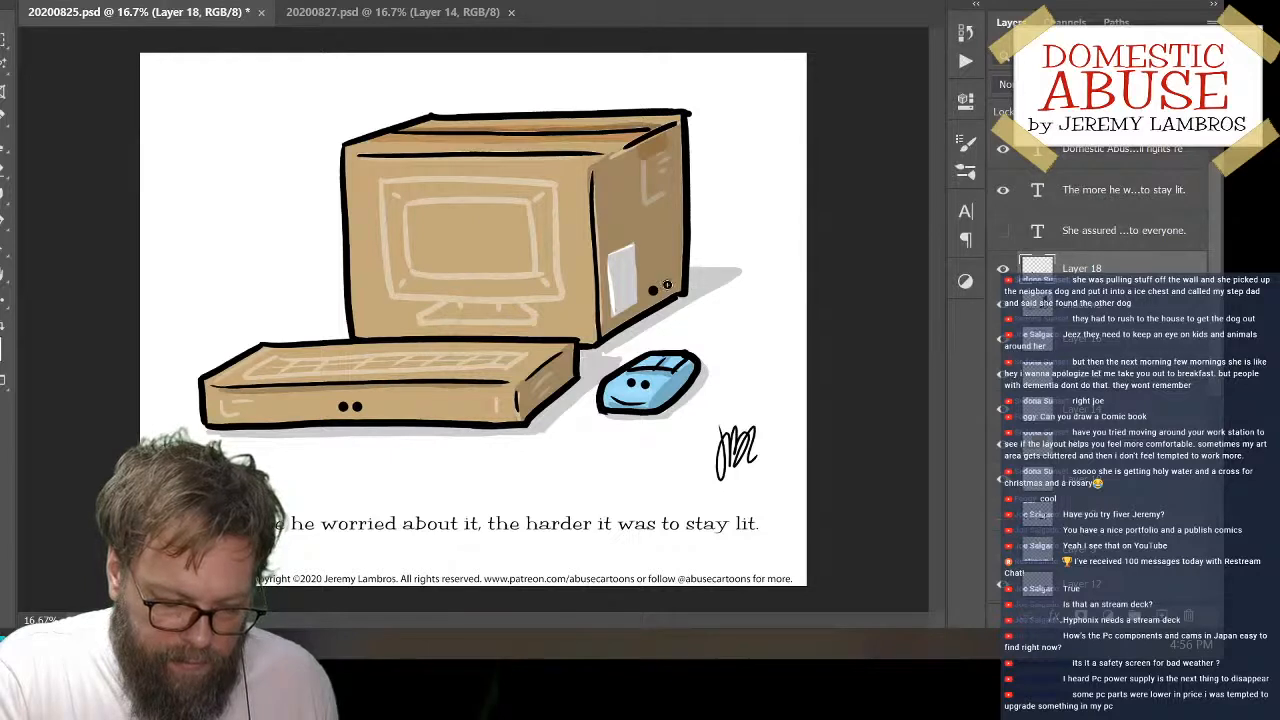
left_click(667, 285)
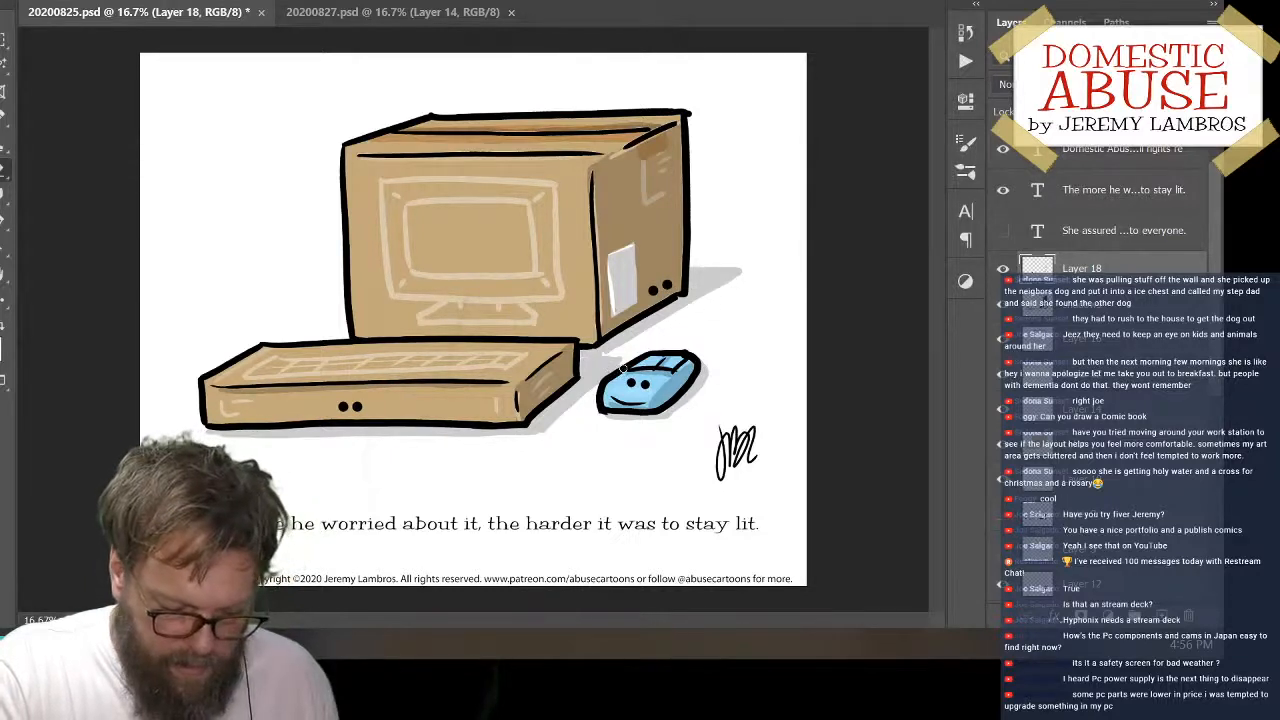
Erase the two dots from the mouse's top and paint two black dots on its shaded side instead
left_click_drag(628, 381, 646, 385)
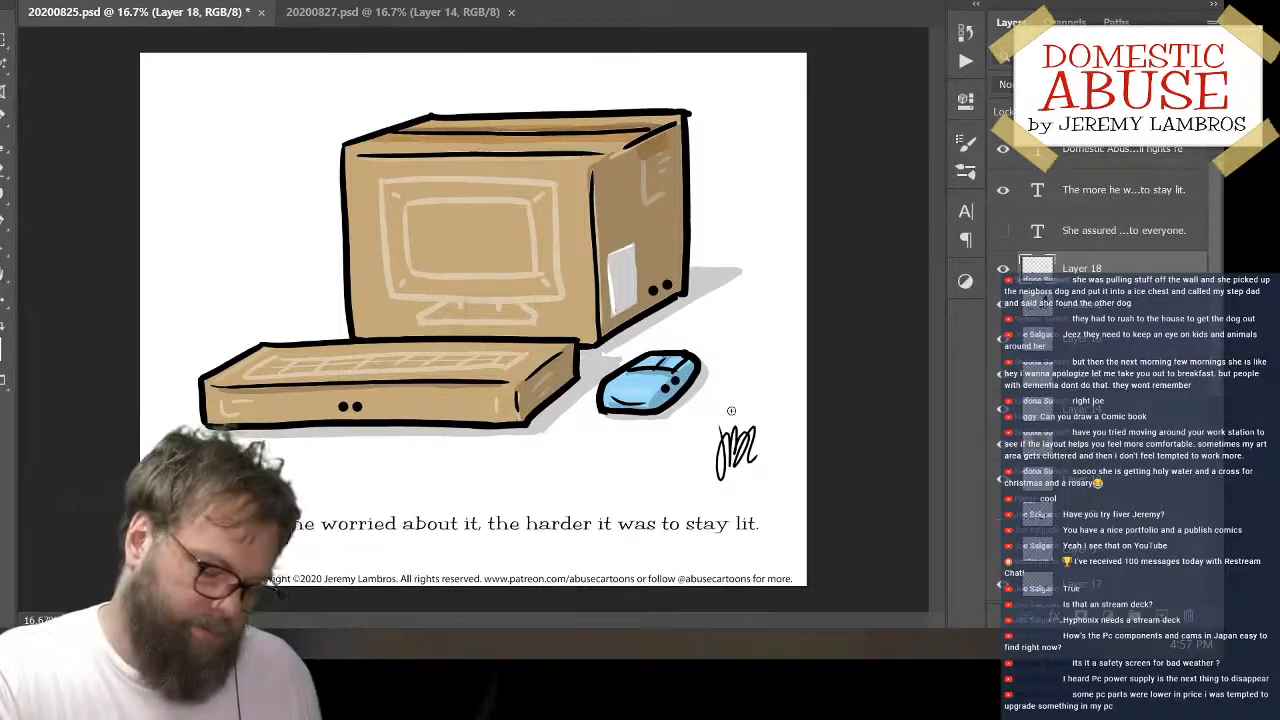
key("v")
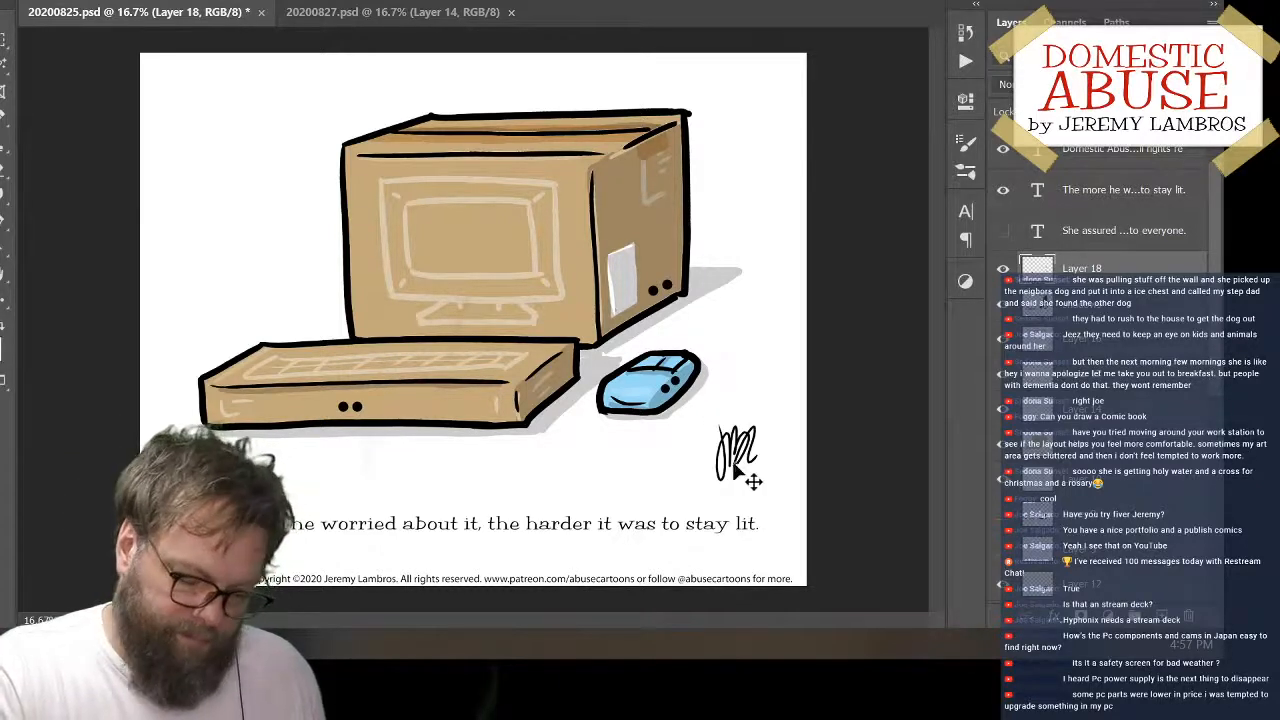
key("ctrl+plus")
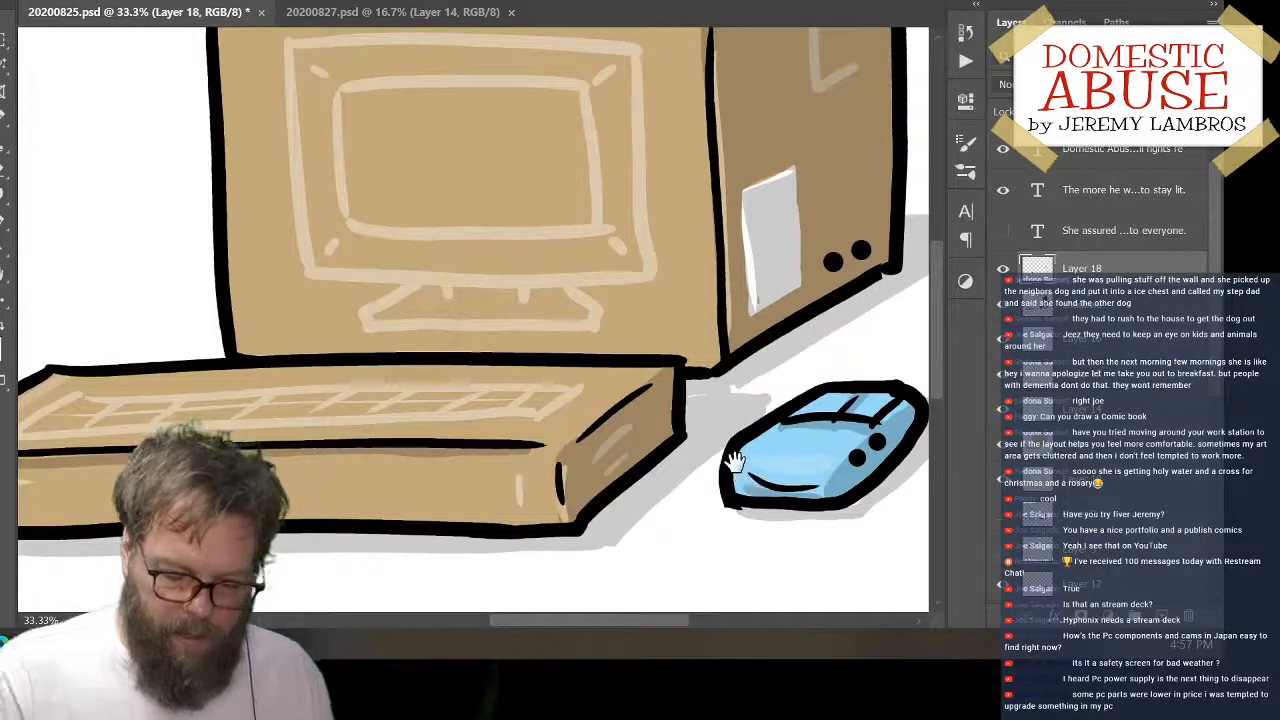
left_click_drag(735, 460, 480, 427)
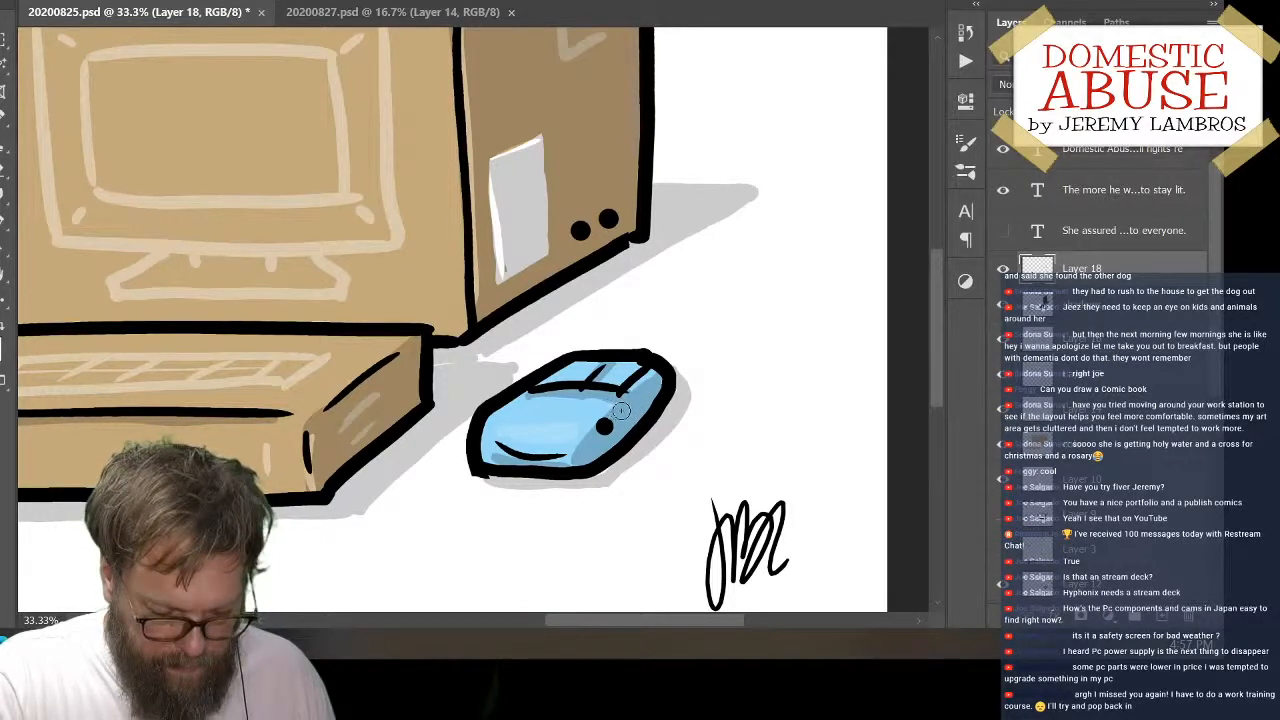
left_click(623, 413)
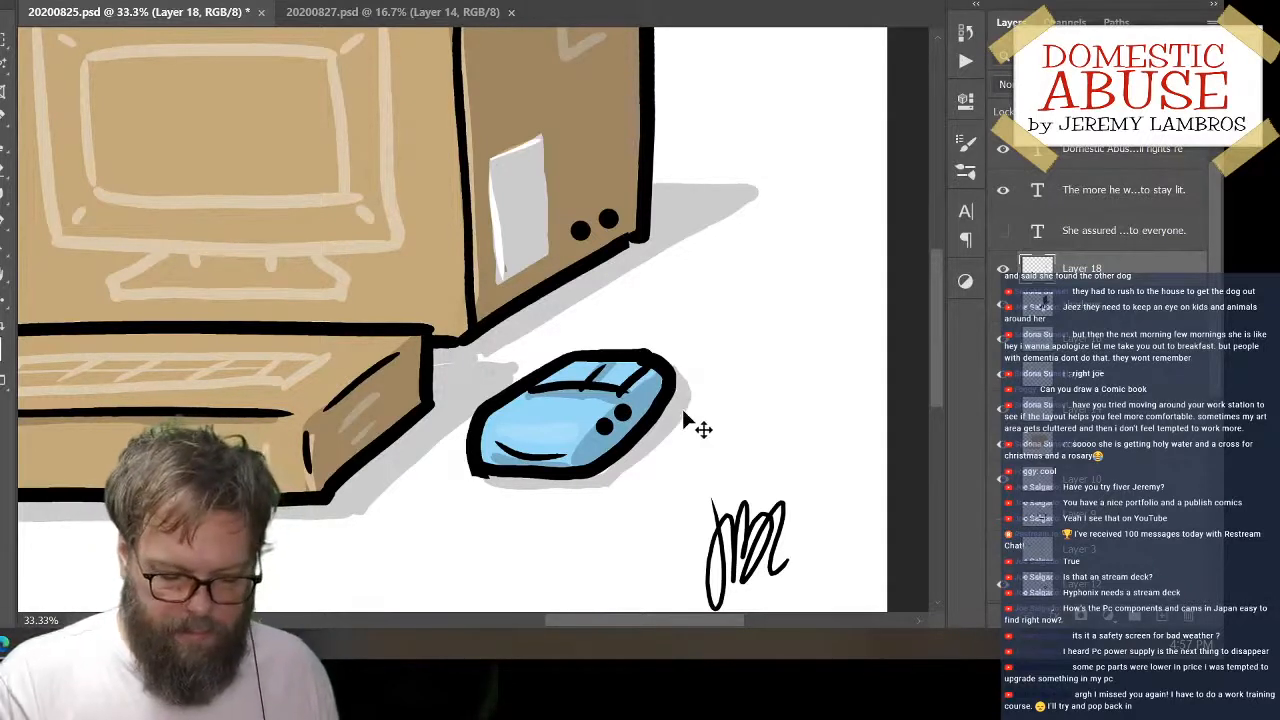
Try repainting the upper dot of the pair on the mouse's shaded side in a slightly different position
key("ctrl+z")
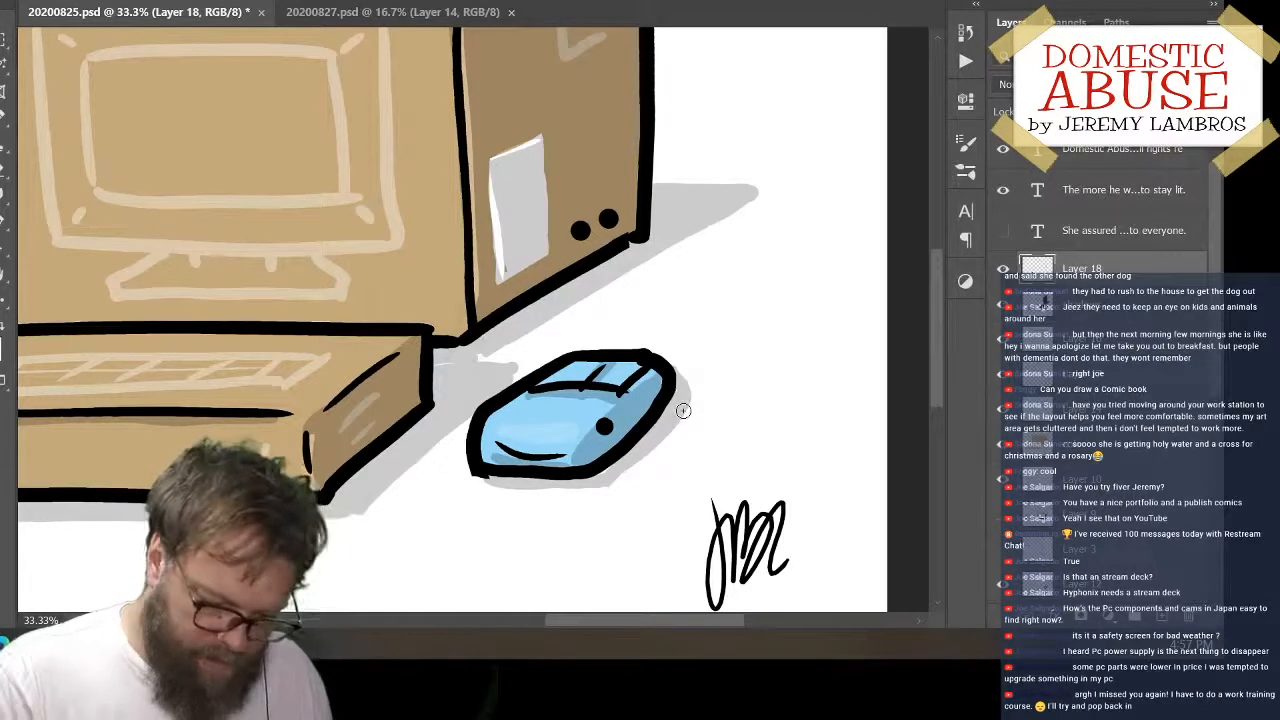
left_click(621, 413)
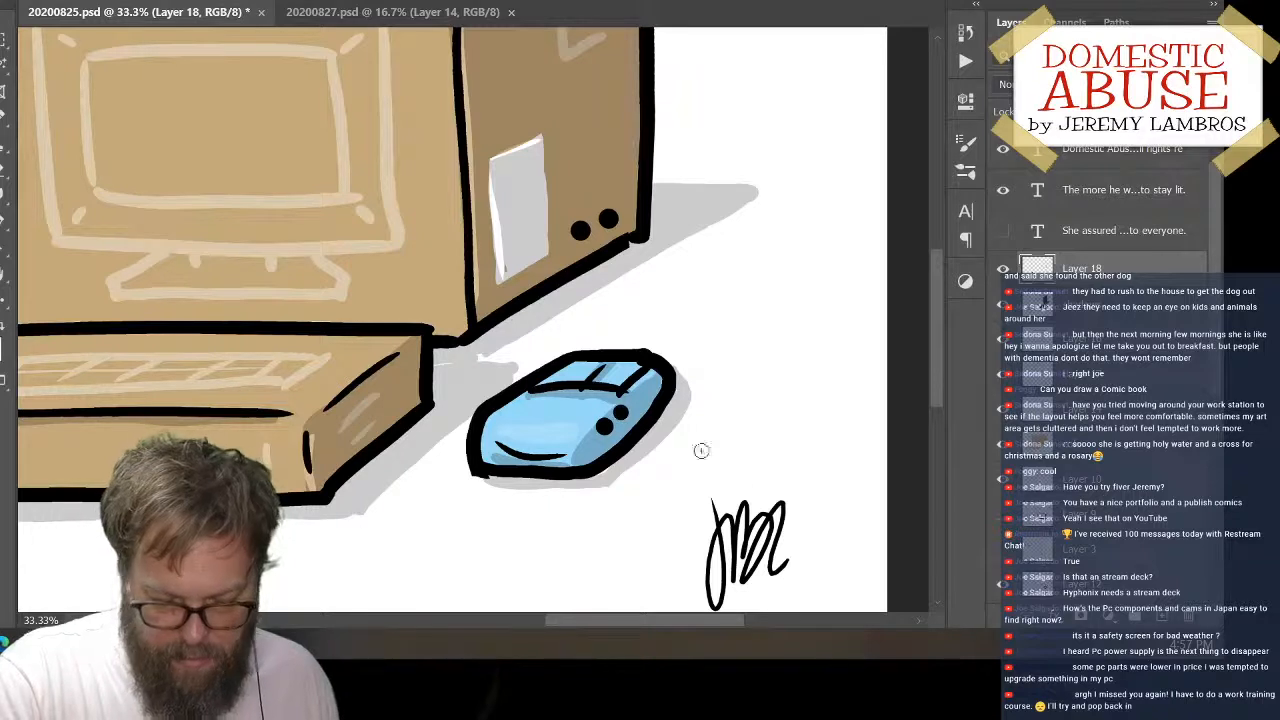
key("ctrl+z")
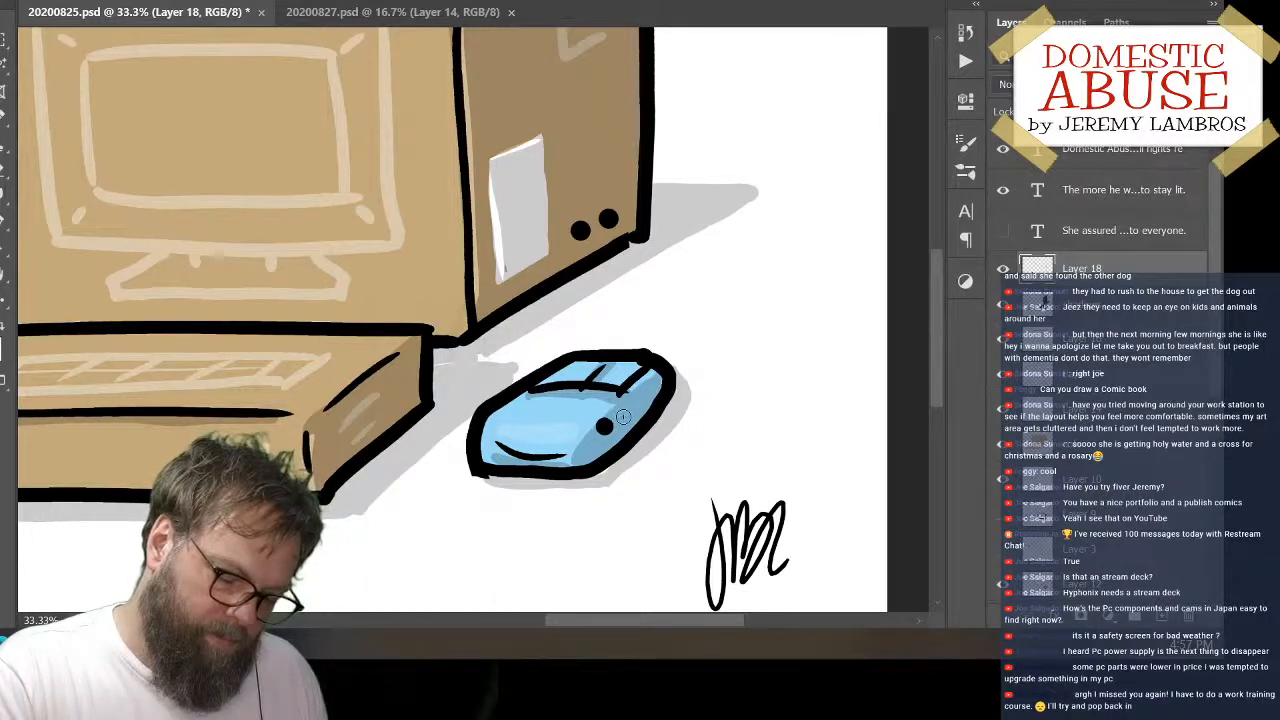
left_click(621, 414)
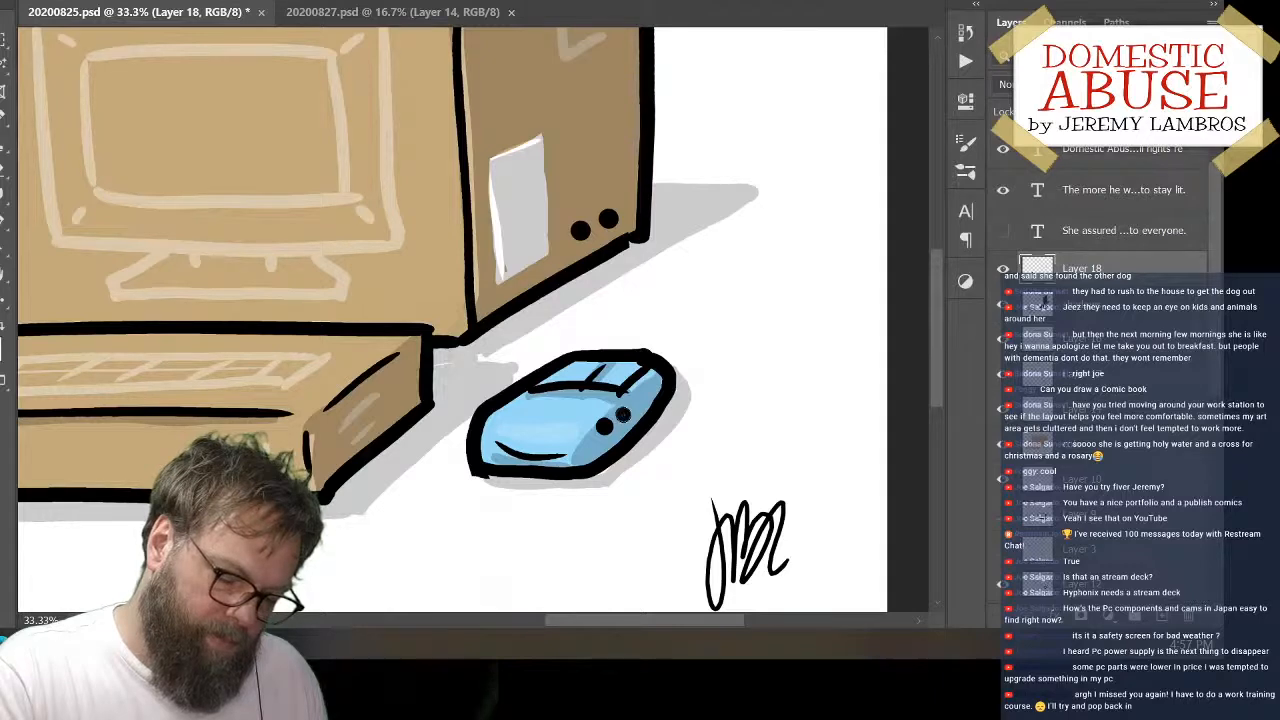
key("ctrl+minus")
key("ctrl+minus")
key("ctrl+minus")
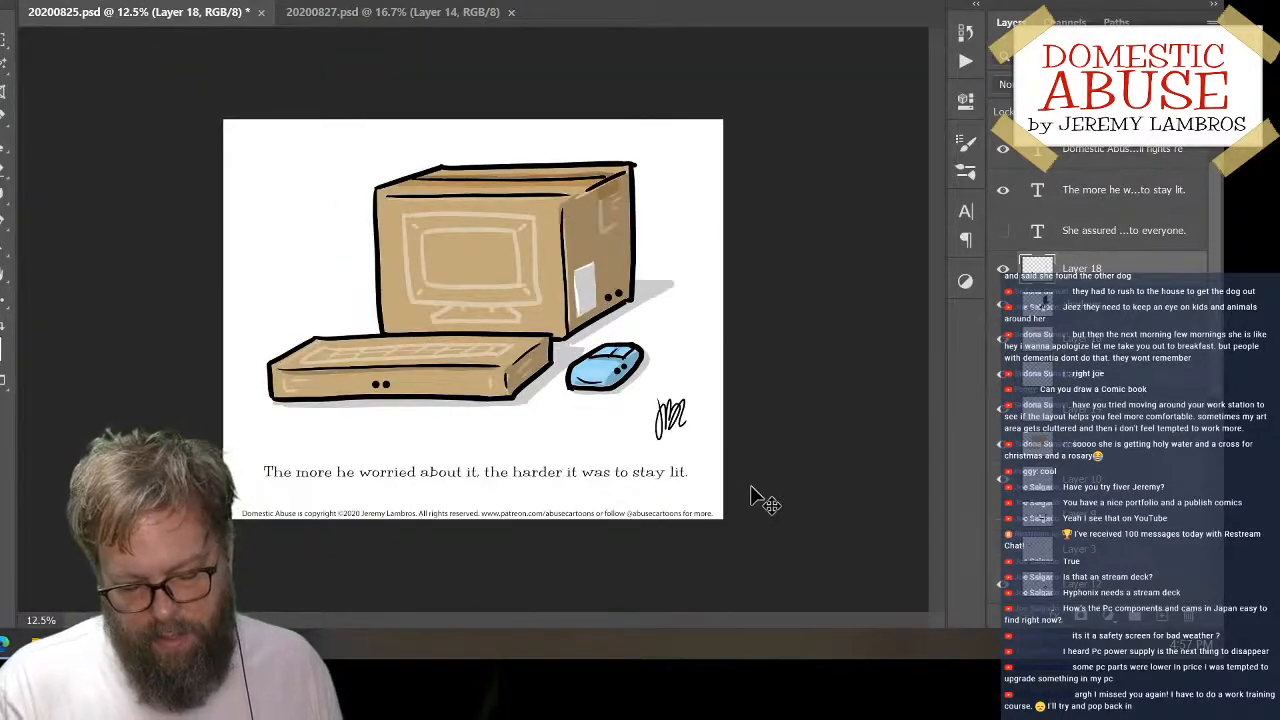
Replace the pair of dots on the mouse's shaded side with two freshly painted black dots set diagonally along it
key("ctrl+plus")
key("ctrl+plus")
key("ctrl+plus")
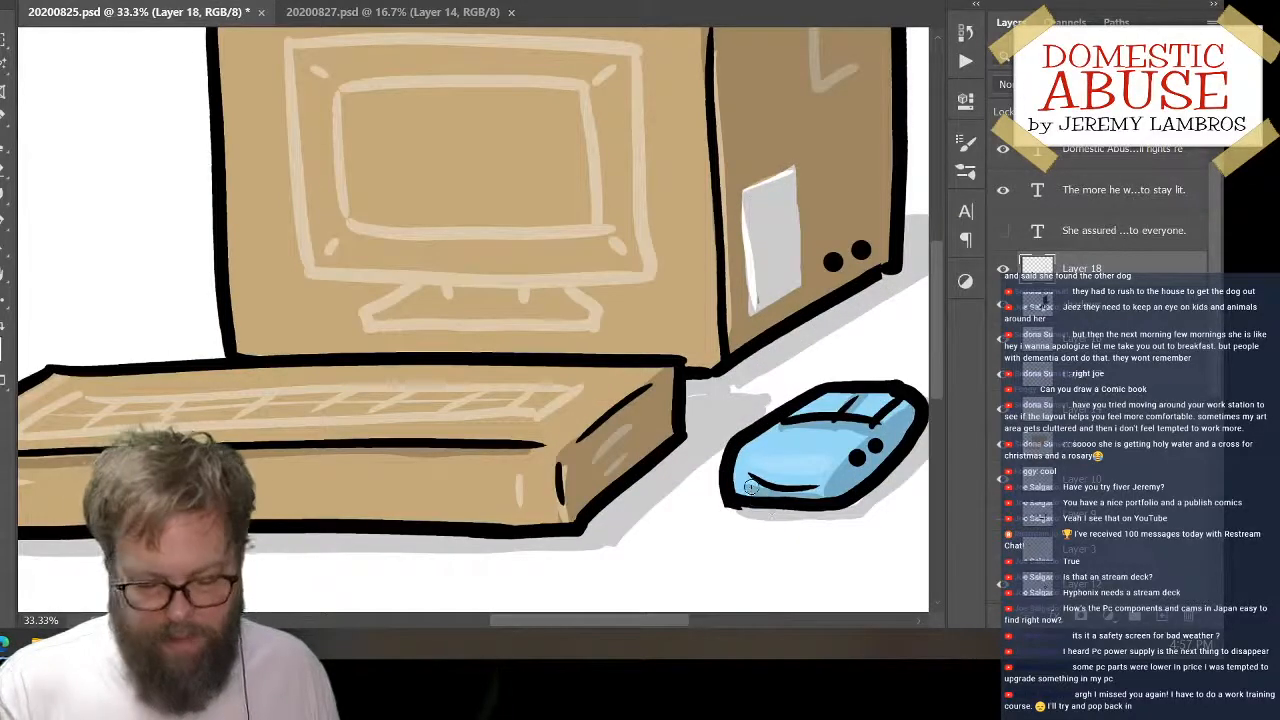
left_click_drag(923, 432, 687, 412)
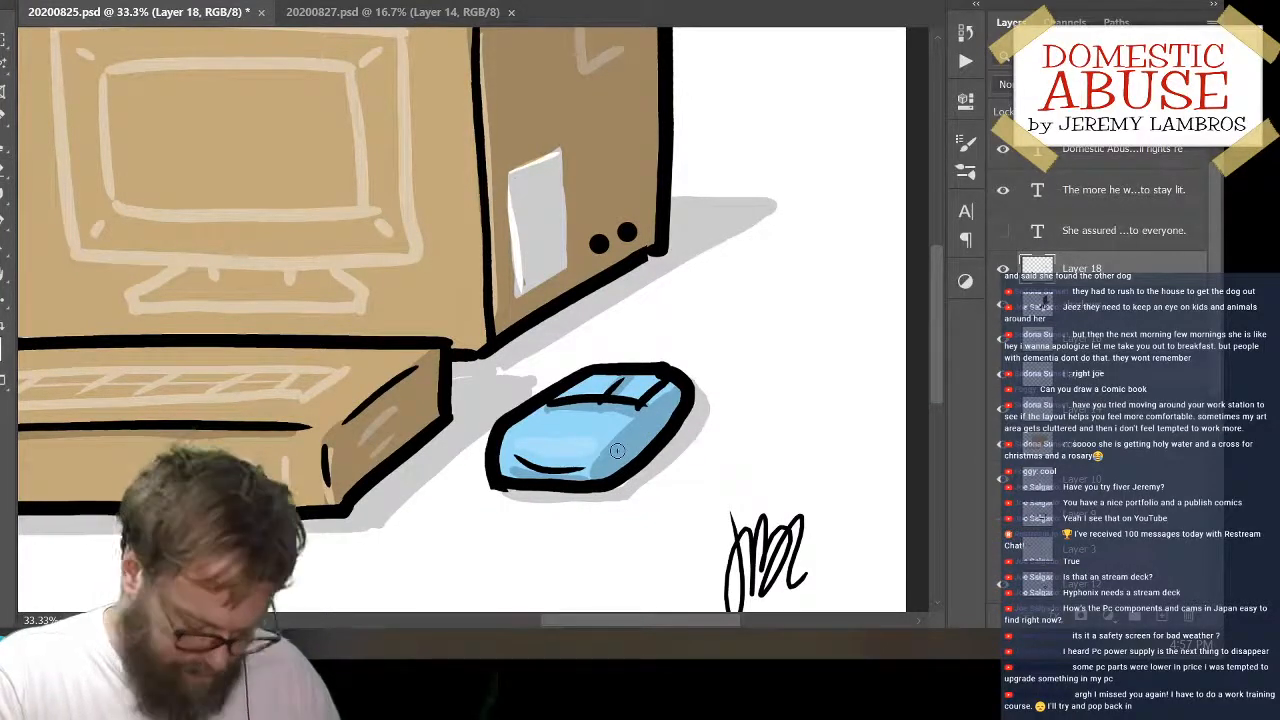
left_click(619, 444)
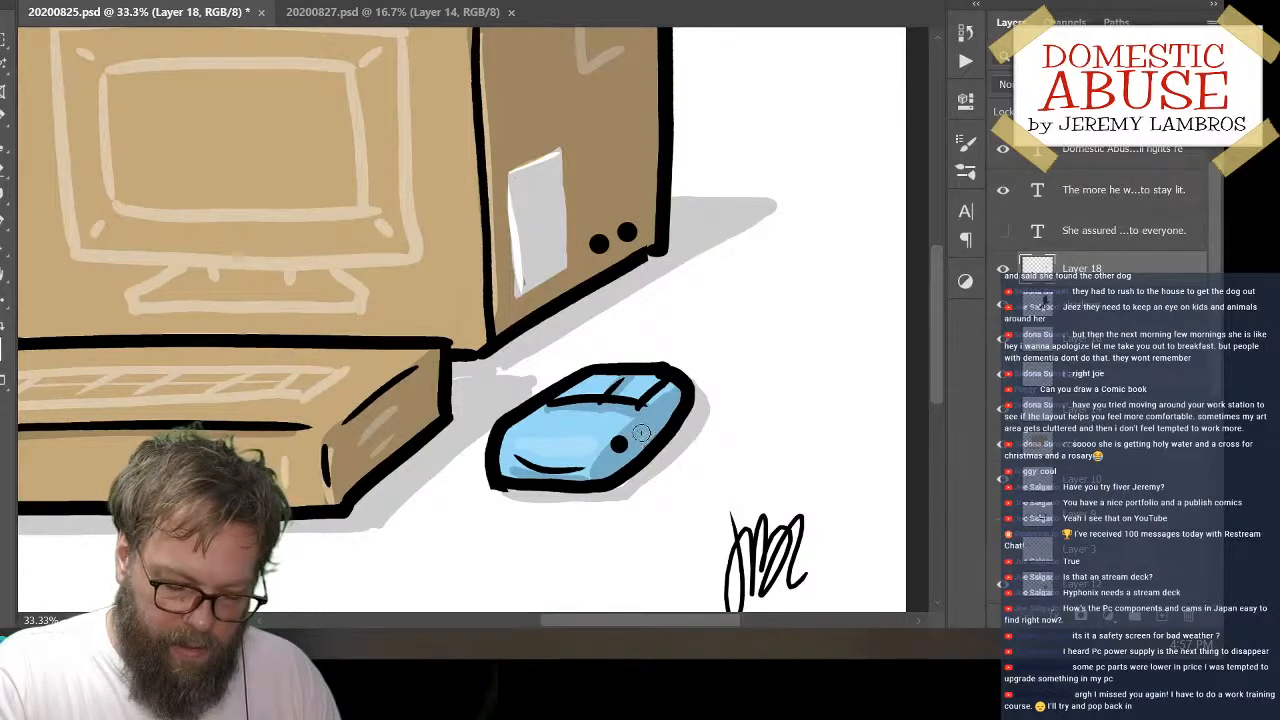
left_click(640, 429)
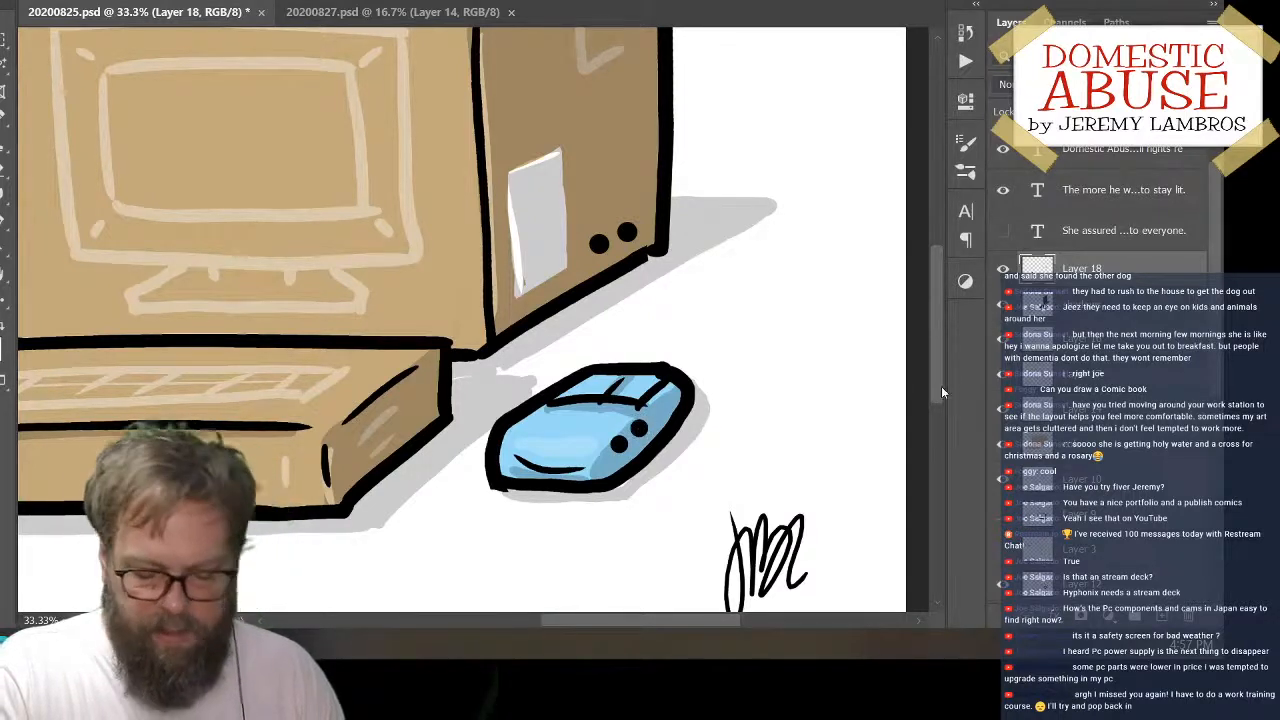
key("ctrl+minus")
key("ctrl+minus")
key("ctrl+minus")
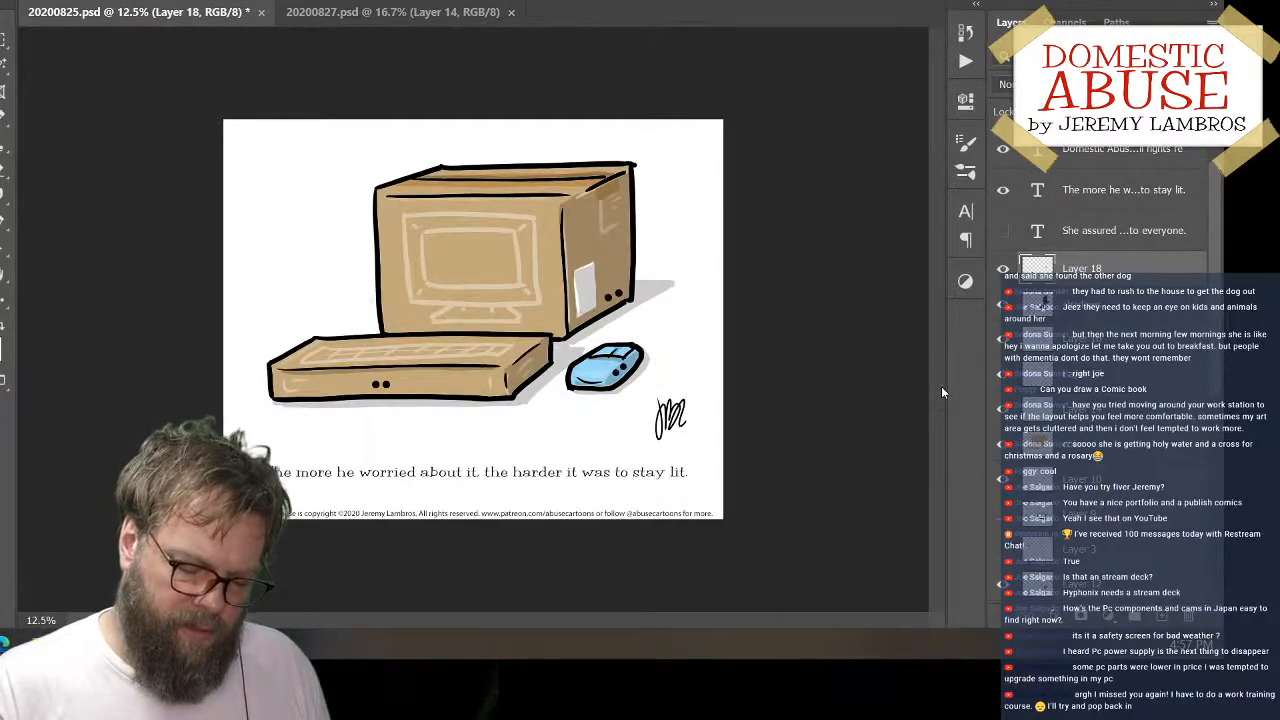
Select the two dots on the mouse's shaded side, adjust their placement slightly with Free Transform, and save the document
key("ctrl+minus")
key("ctrl+plus")
key("ctrl+plus")
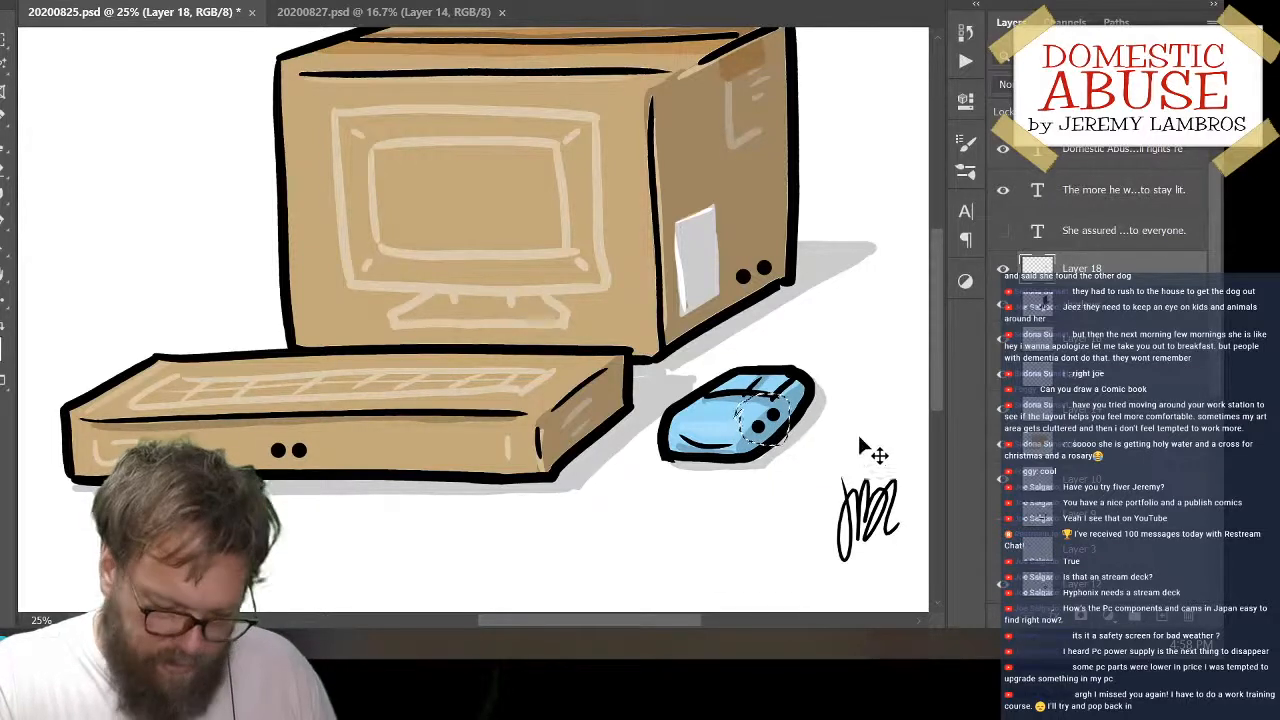
key("ctrl+t")
left_click_drag(838, 419, 830, 414)
key("Return")
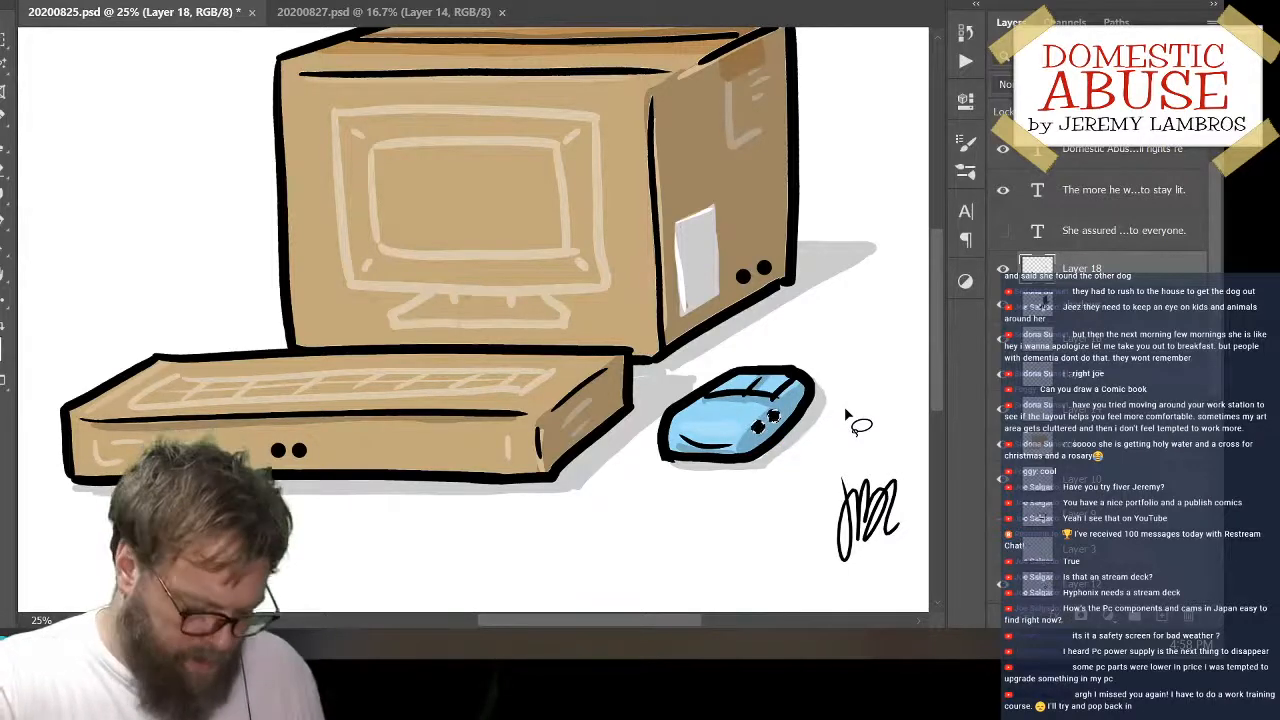
key("ctrl+s")
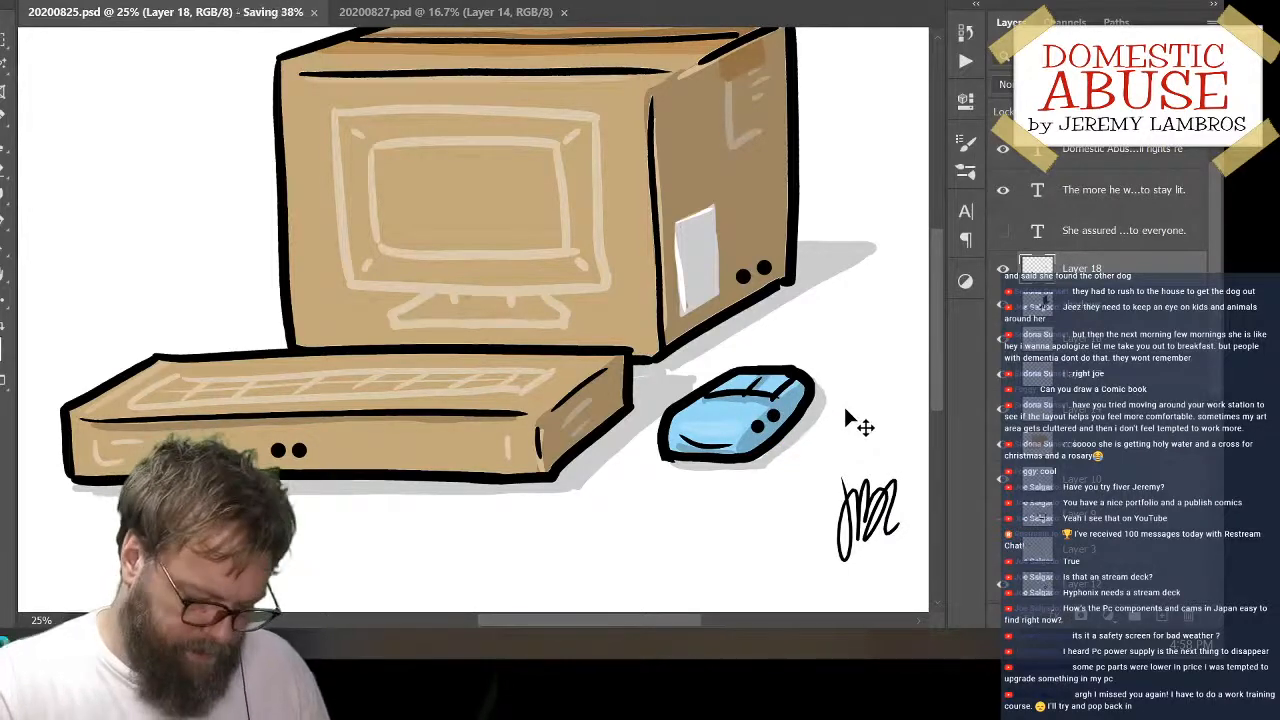
Check the whole finished panel and switch to the 20200827.psd document
key("ctrl+minus")
key("l")
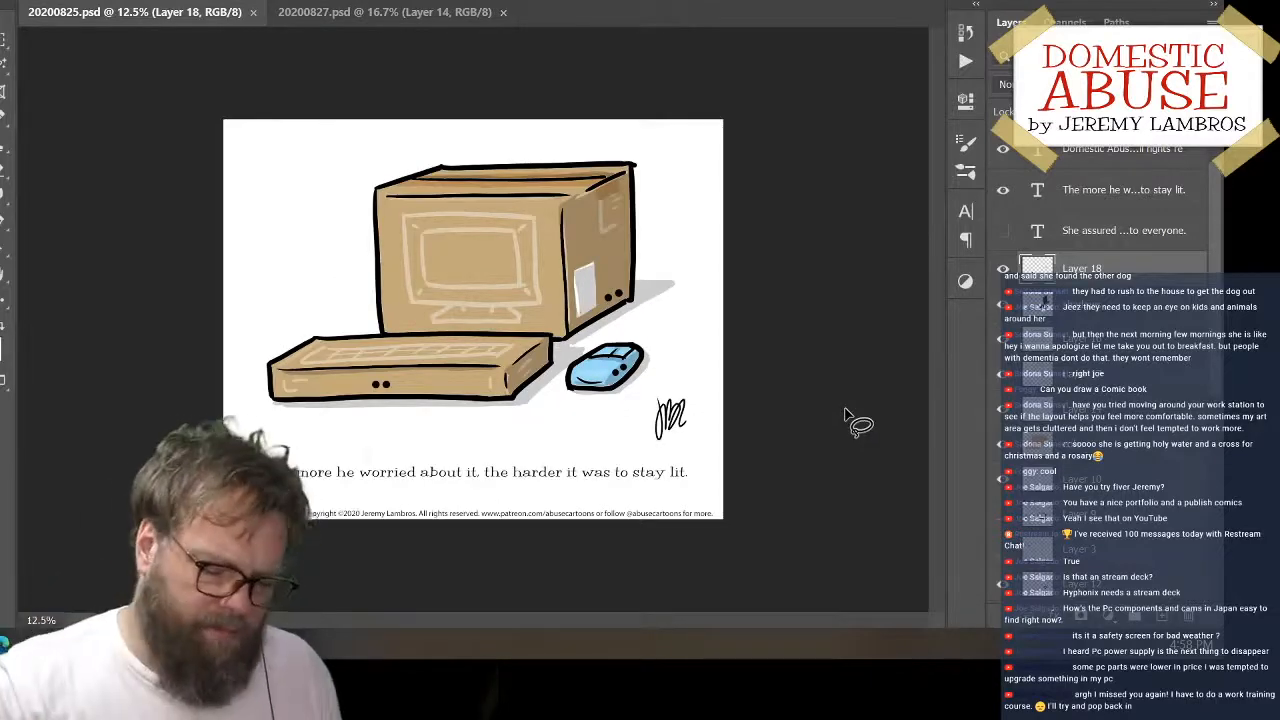
key("v")
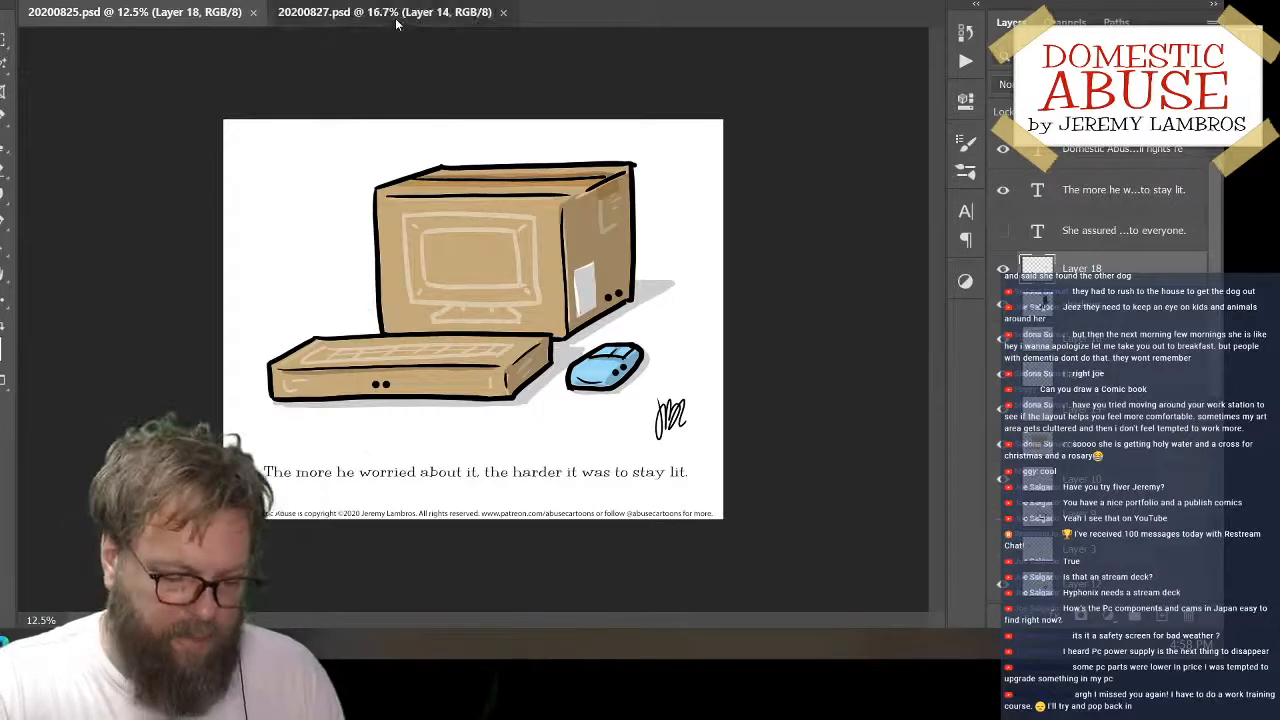
left_click(396, 20)
left_click(163, 9)
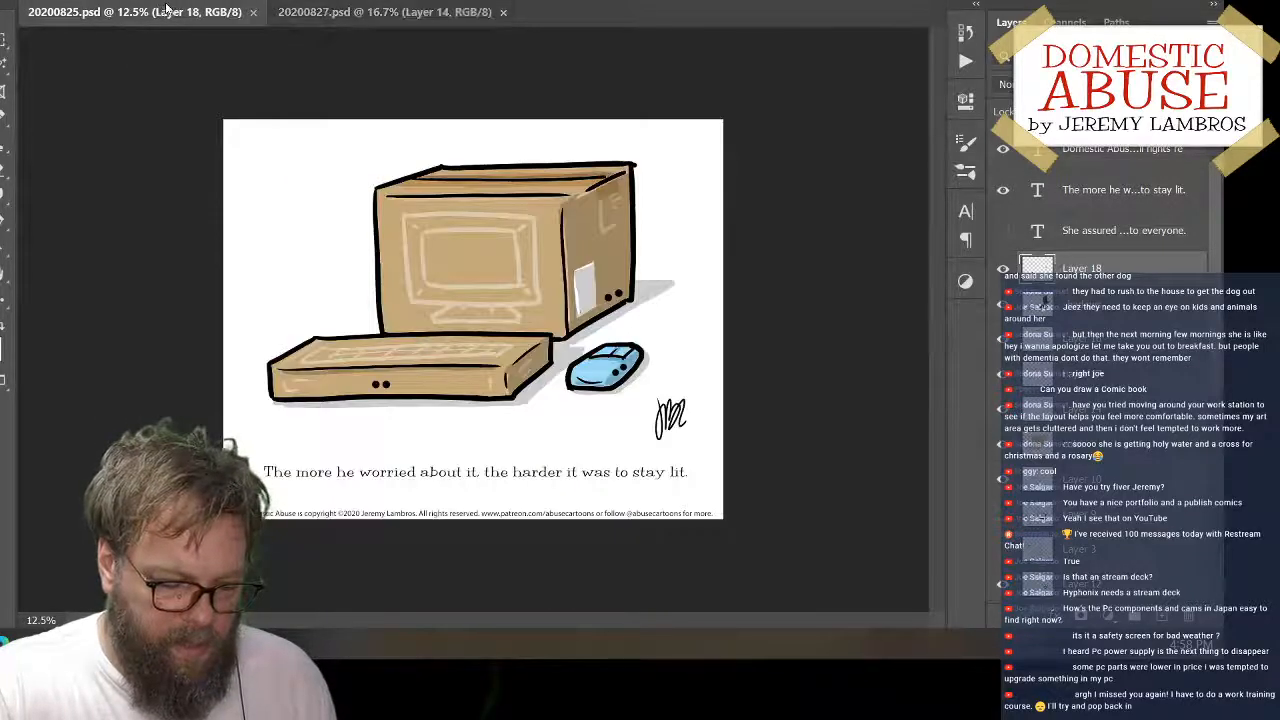
left_click(340, 14)
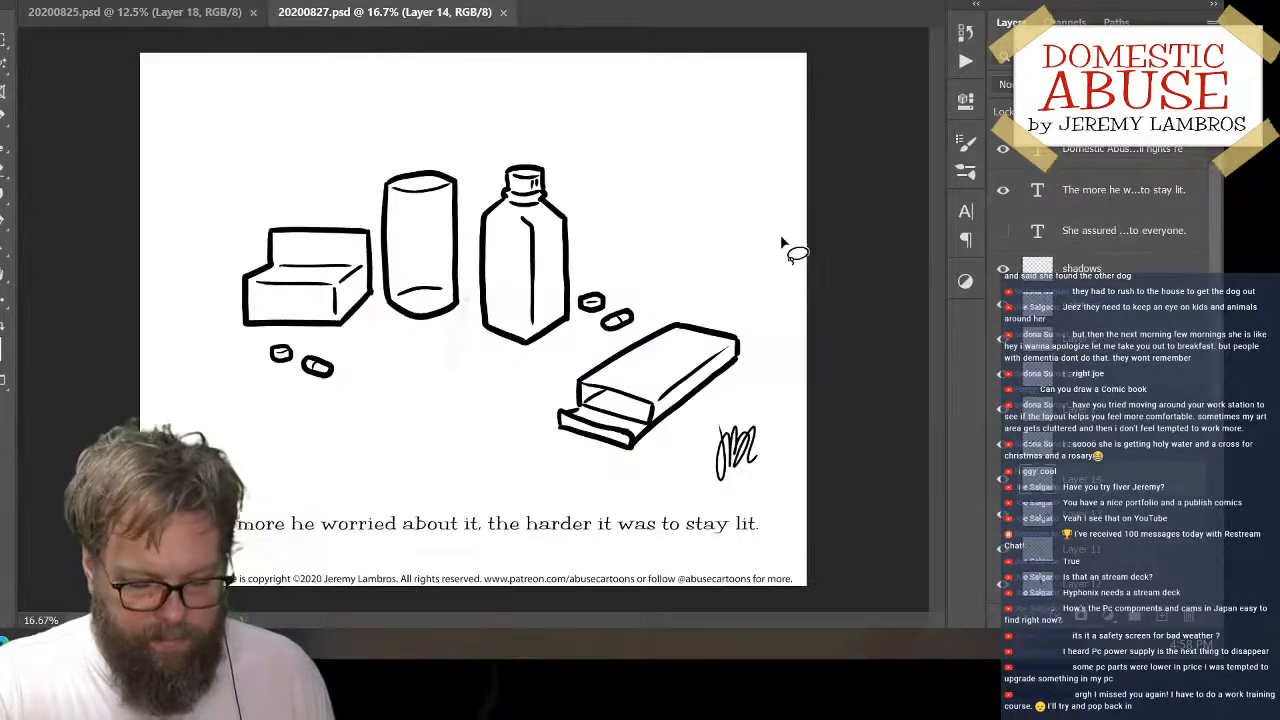
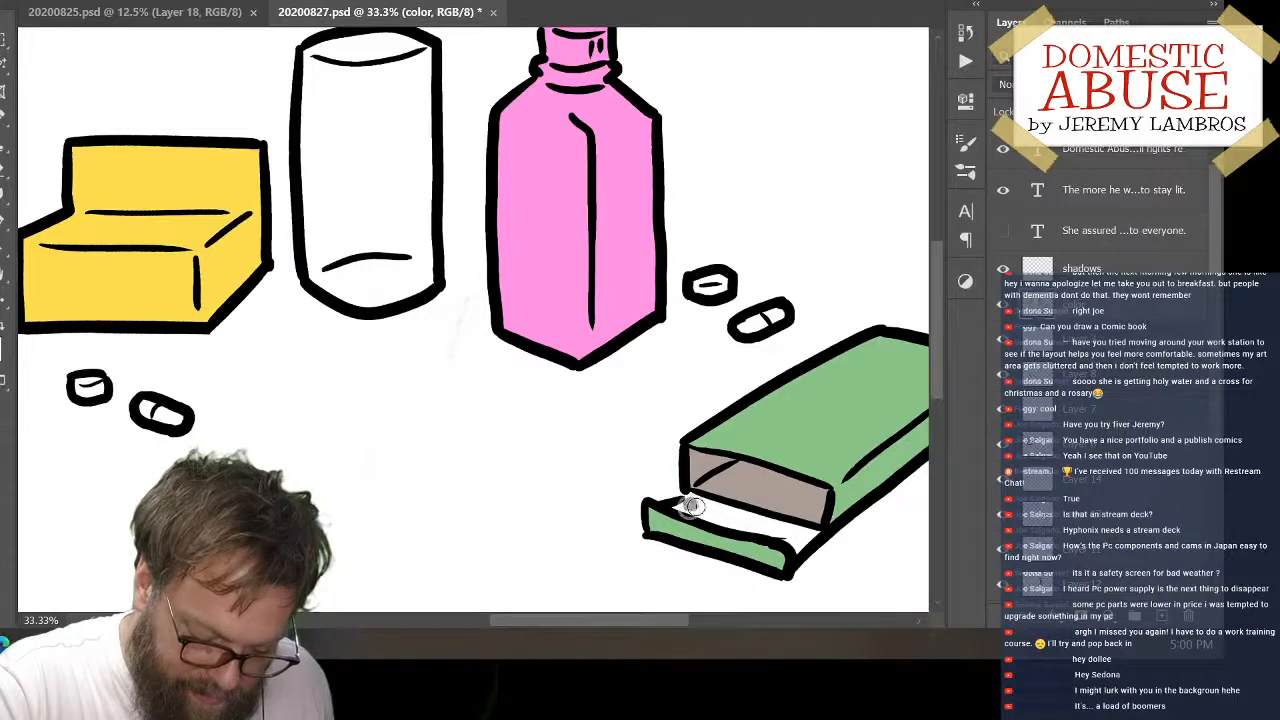
Fill the white inner flap of the green box's open end with the grey-brown of its interior
left_click_drag(692, 504, 689, 502)
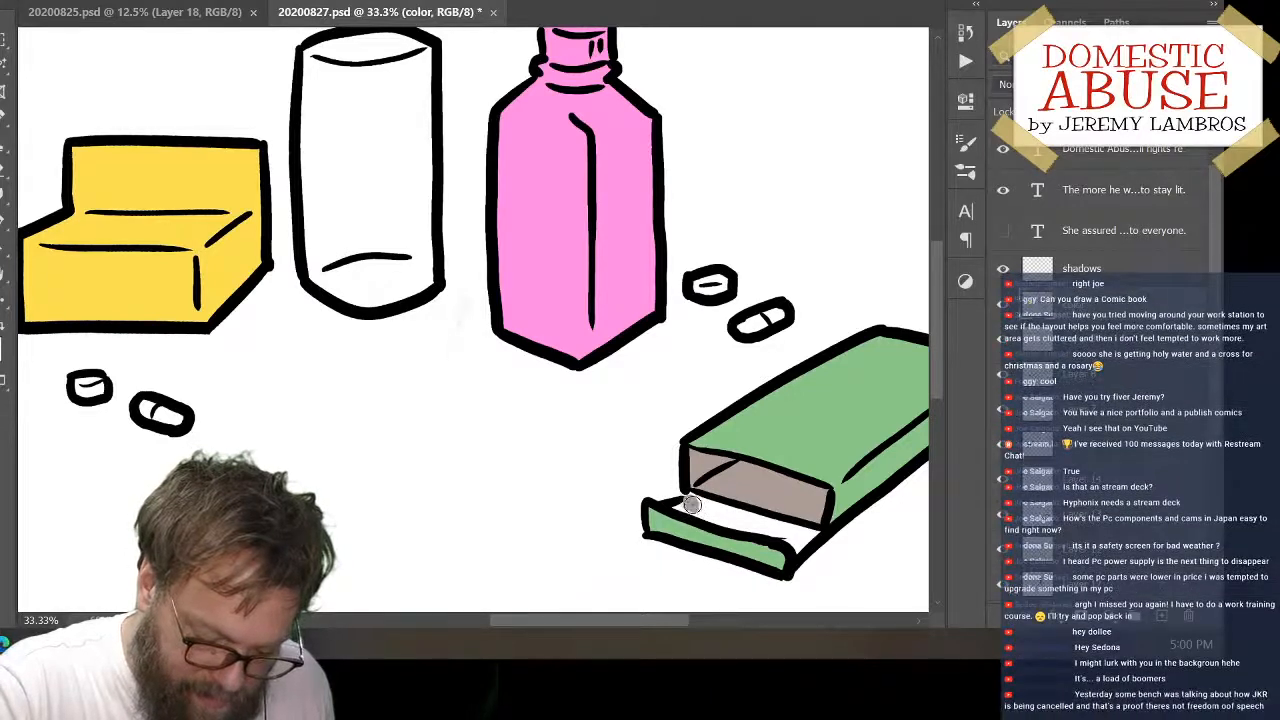
key("g")
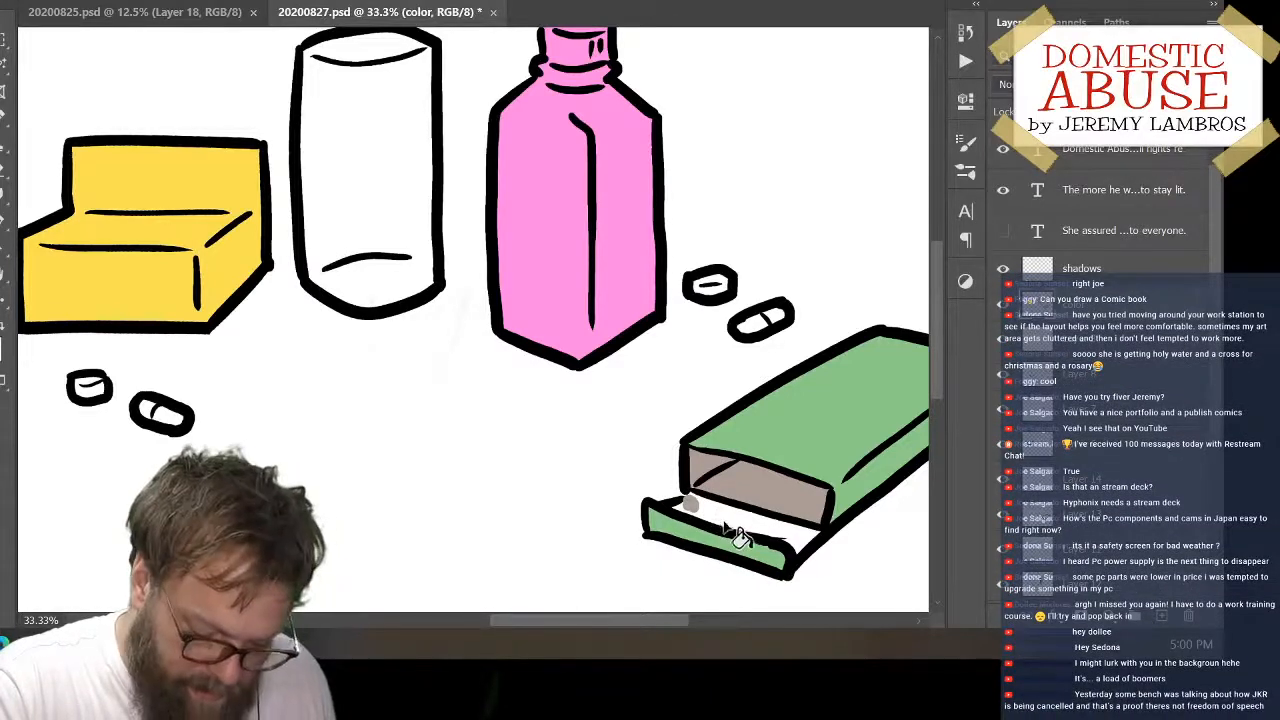
left_click(738, 528)
Fill the round pill beside the pink bottle with light pink and the lower half of the nearby capsule with red
key("space")
left_click_drag(774, 402, 755, 476)
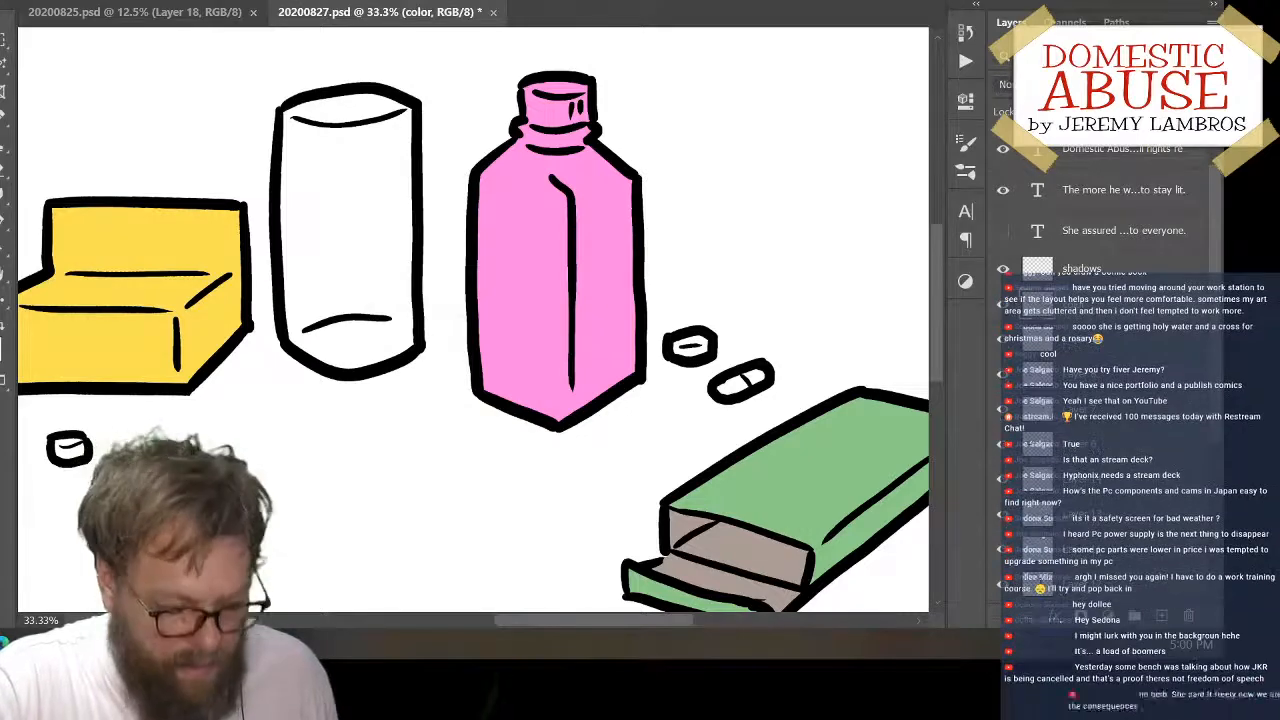
left_click(690, 346)
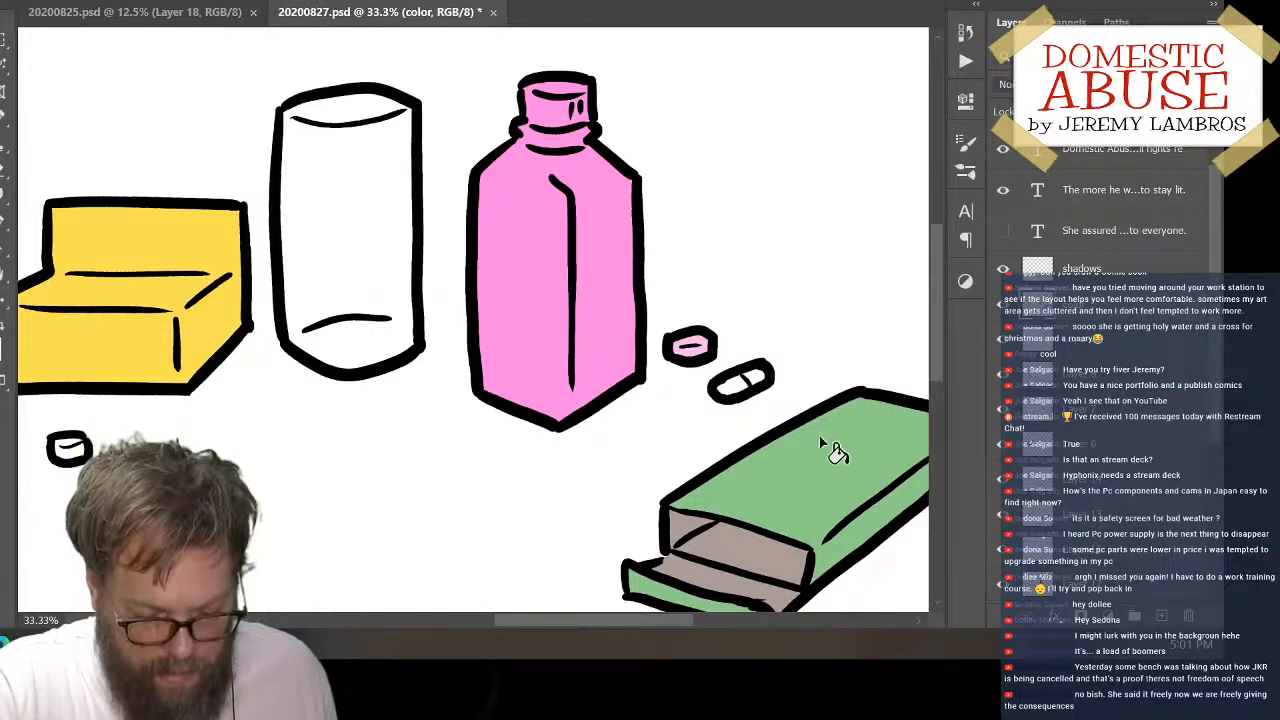
left_click(738, 385)
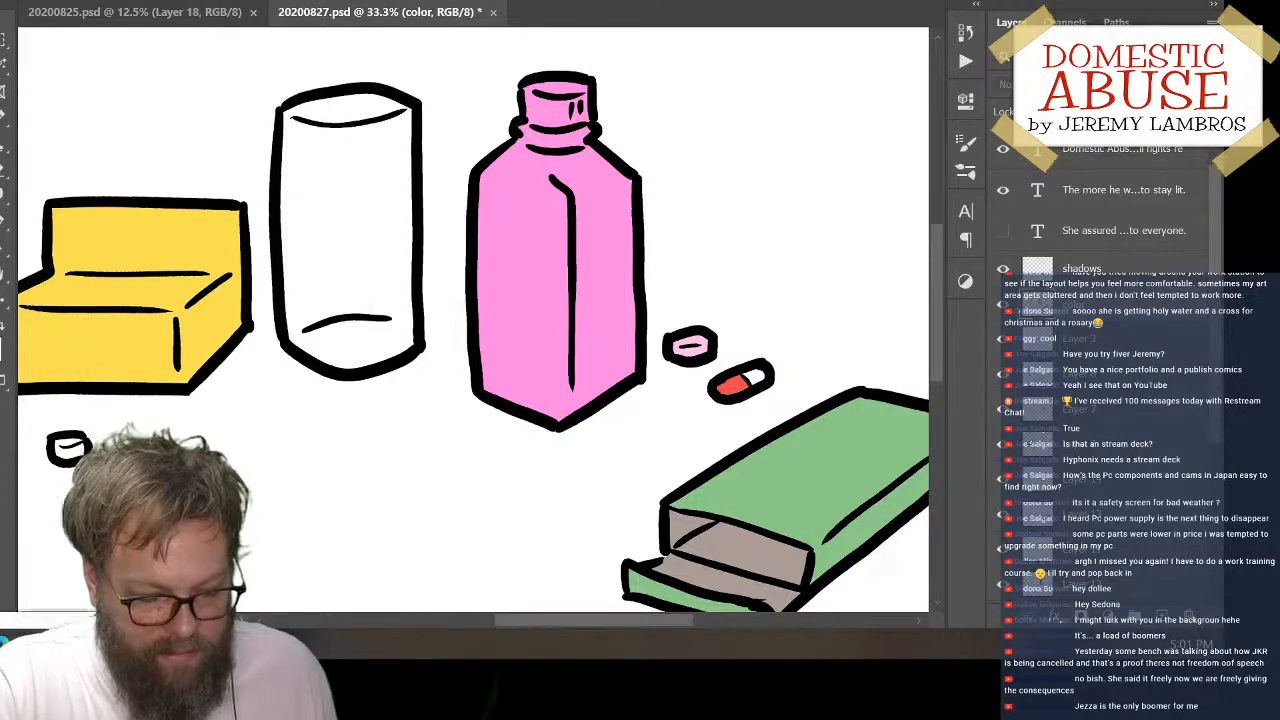
Choose the blue 3d87d4 and fill the unfilled half of the red capsule and the capsule below the yellow box
left_click_drag(2, 130, 856, 0)
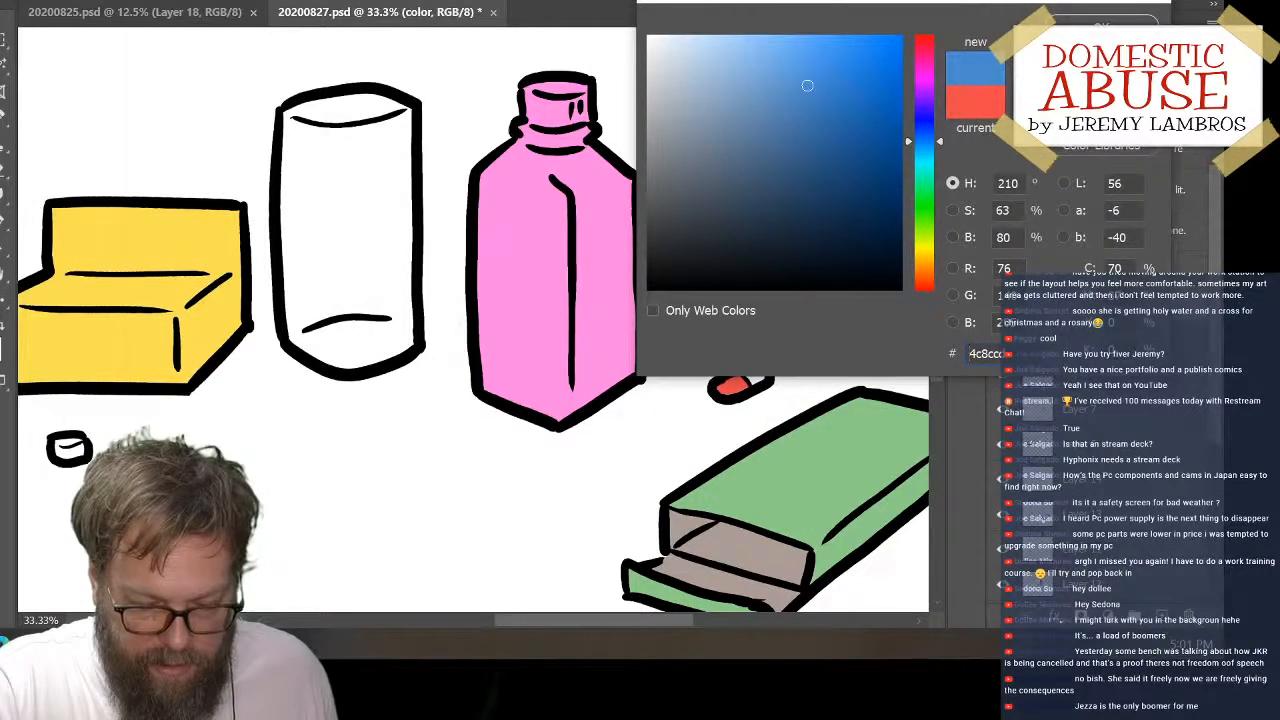
left_click_drag(992, 2, 474, 8)
left_click(312, 84)
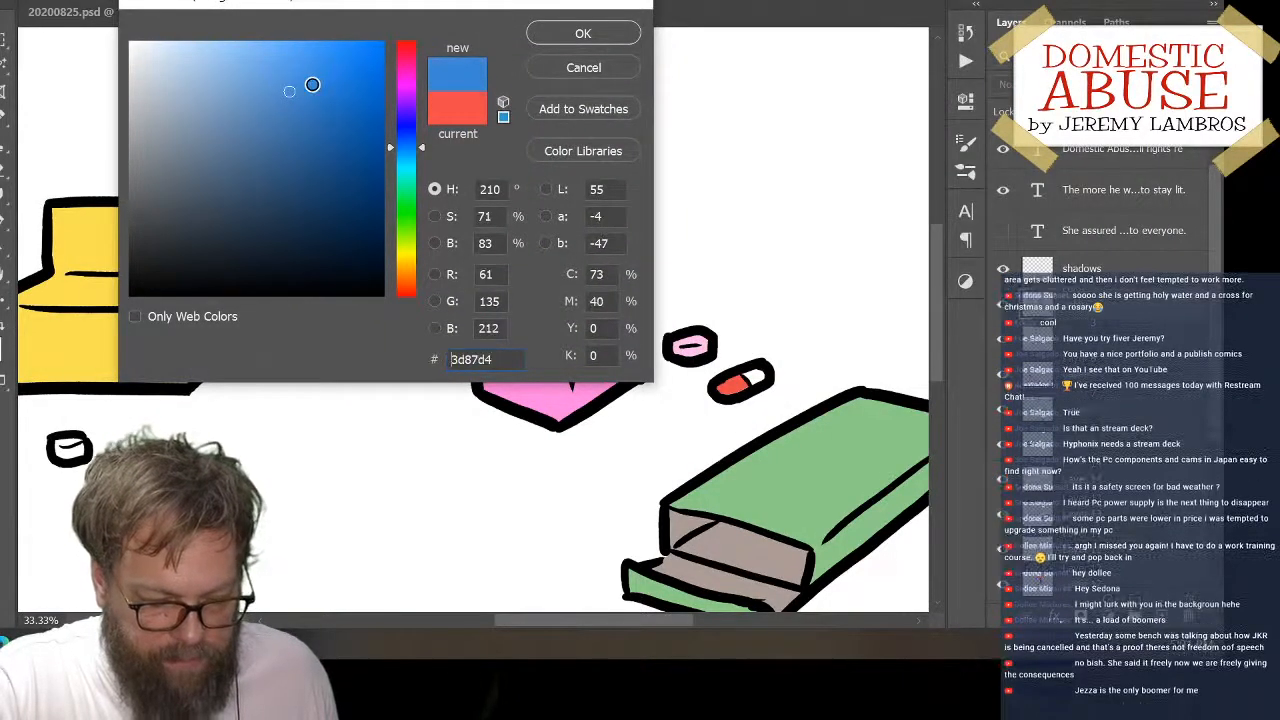
left_click(583, 33)
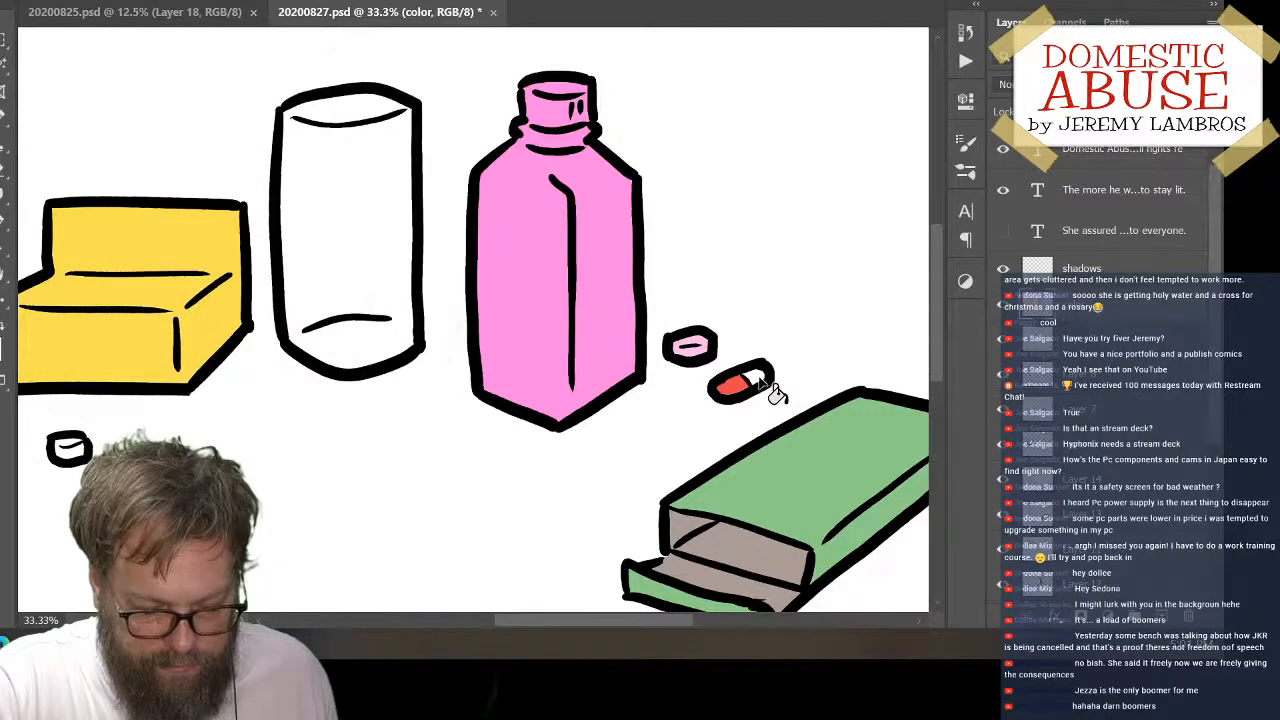
left_click(766, 384)
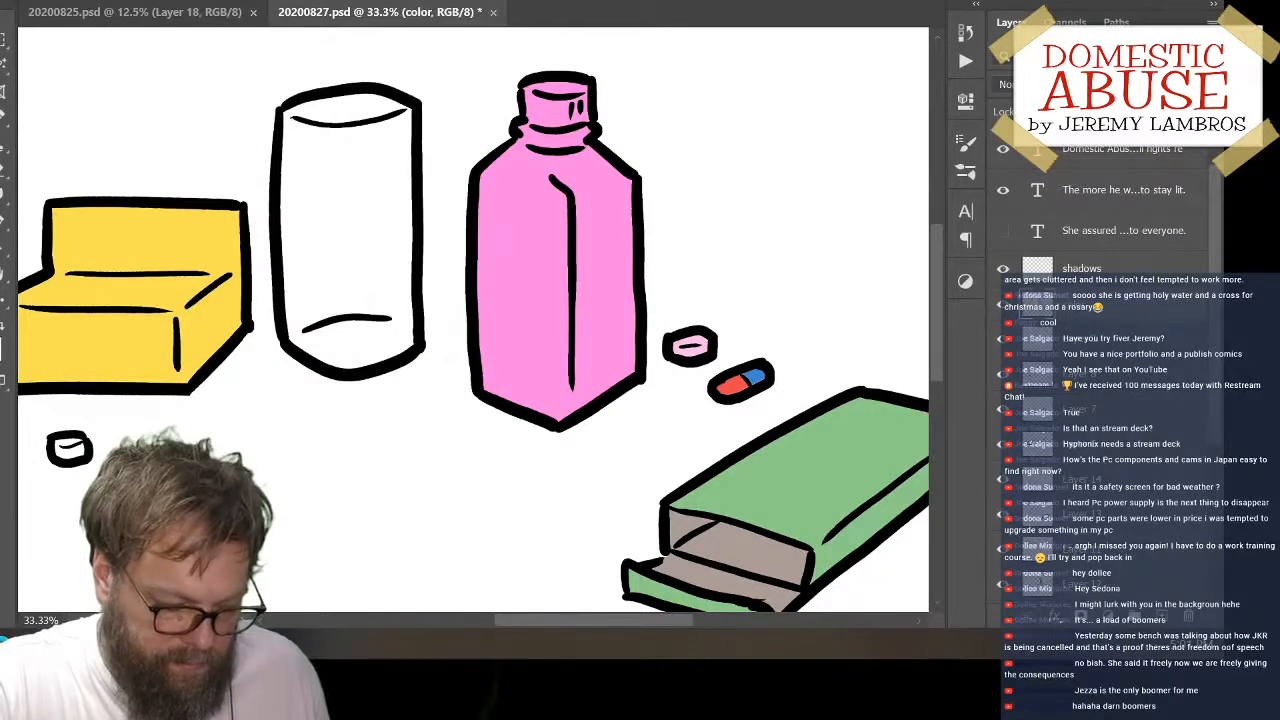
left_click_drag(198, 436, 369, 434)
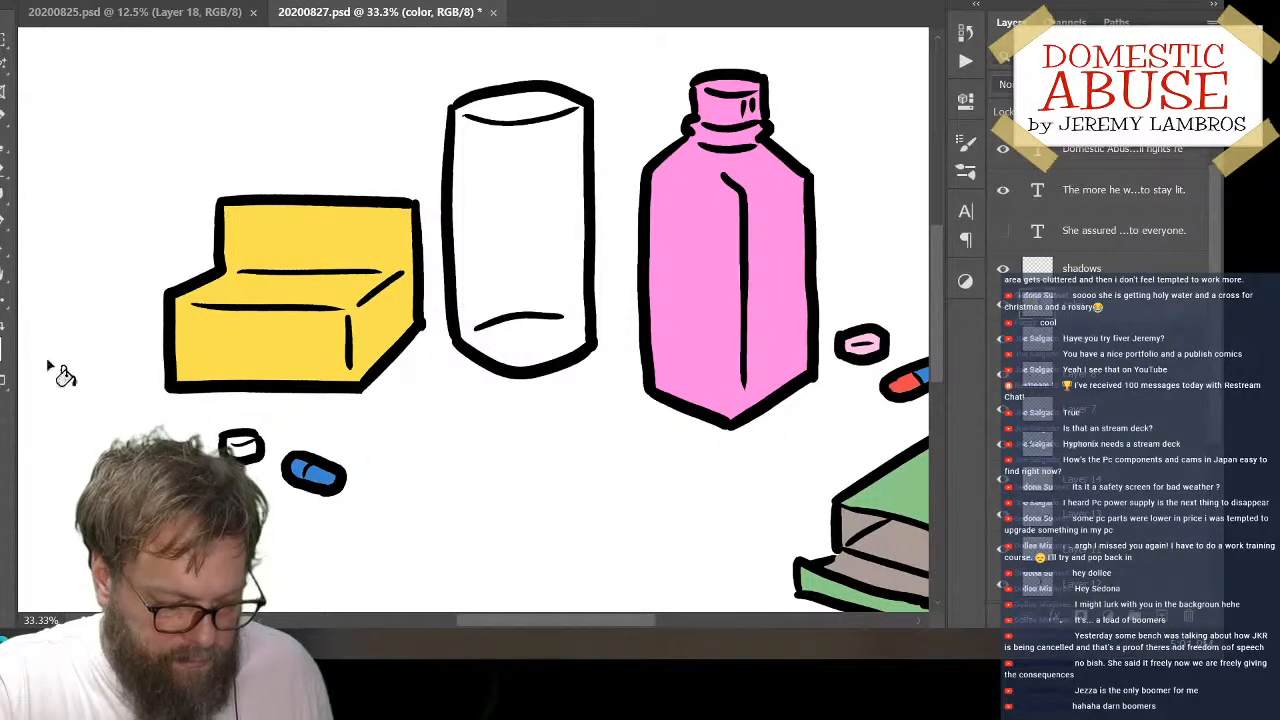
Choose the off-white fffdf3 and fill the round pill below the yellow box with it
left_click(1, 340)
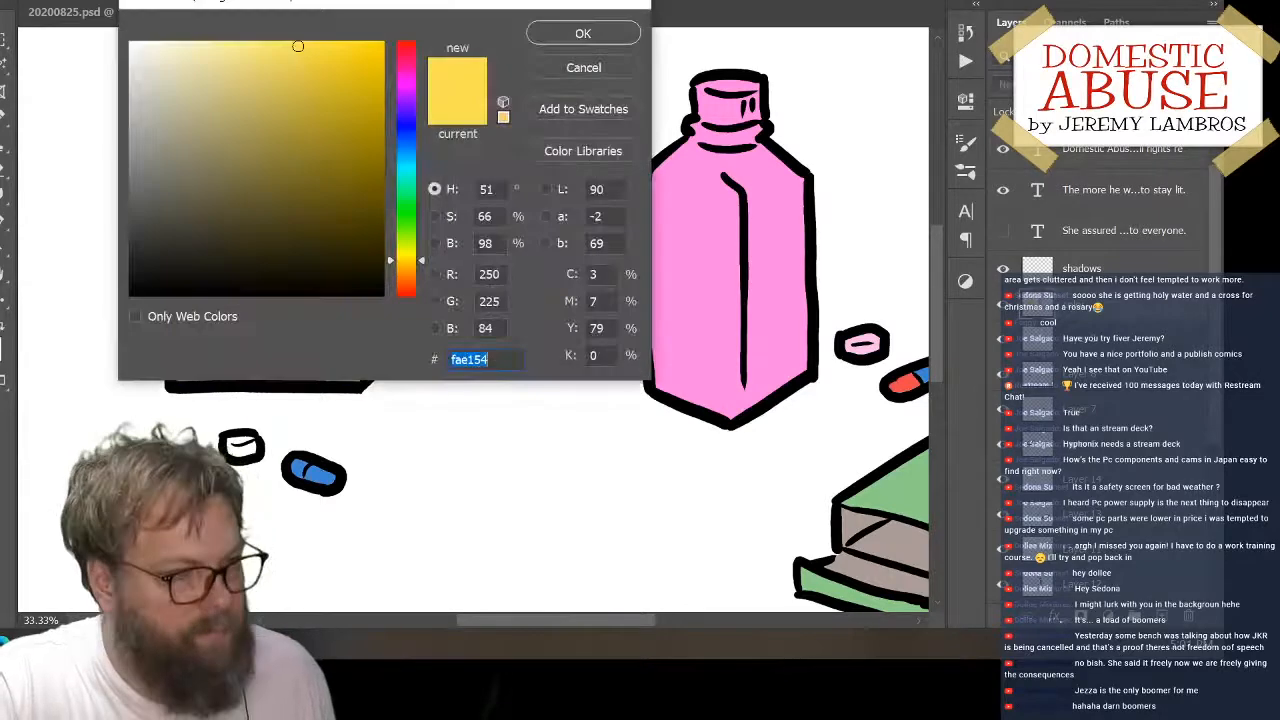
left_click_drag(180, 72, 142, 36)
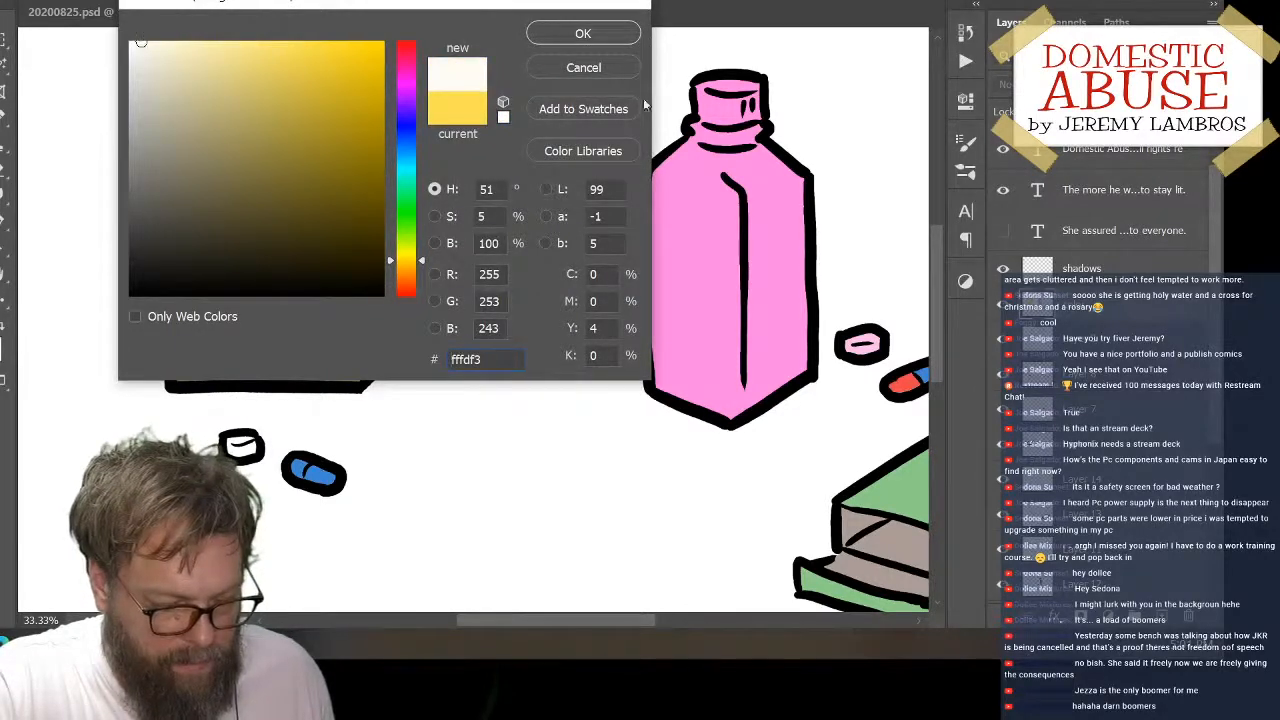
left_click(616, 42)
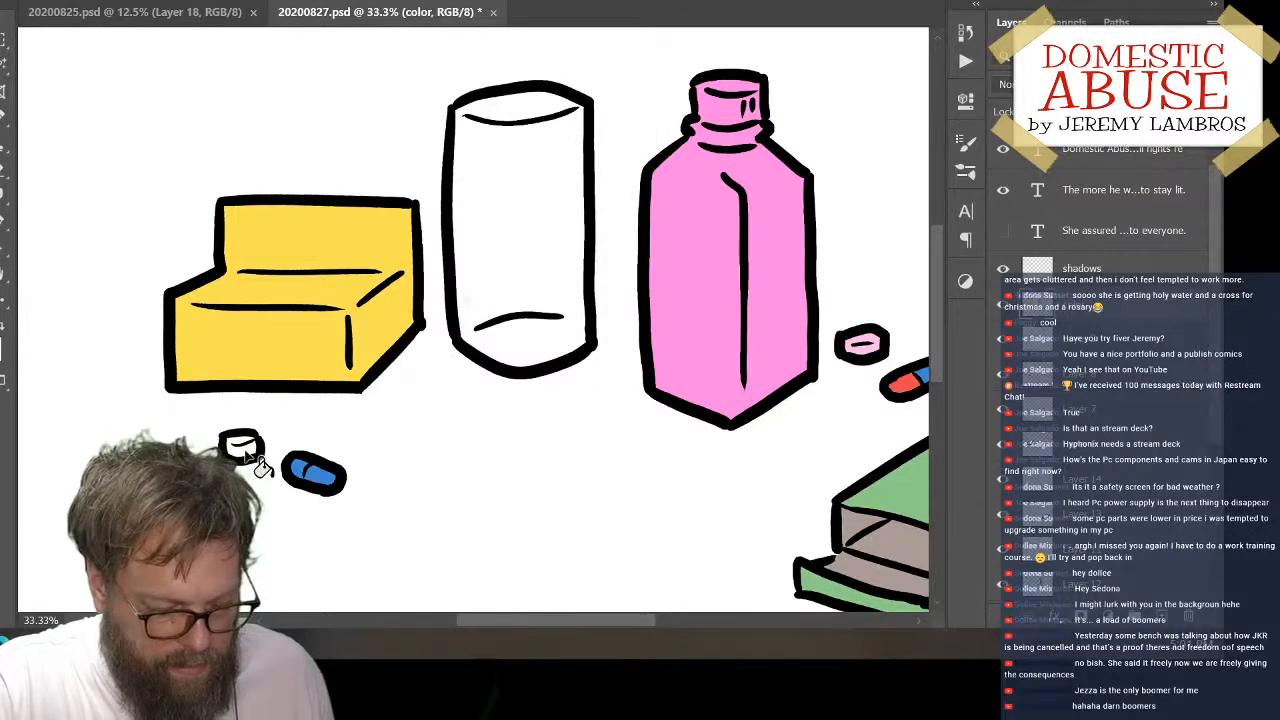
left_click_drag(829, 514, 709, 491)
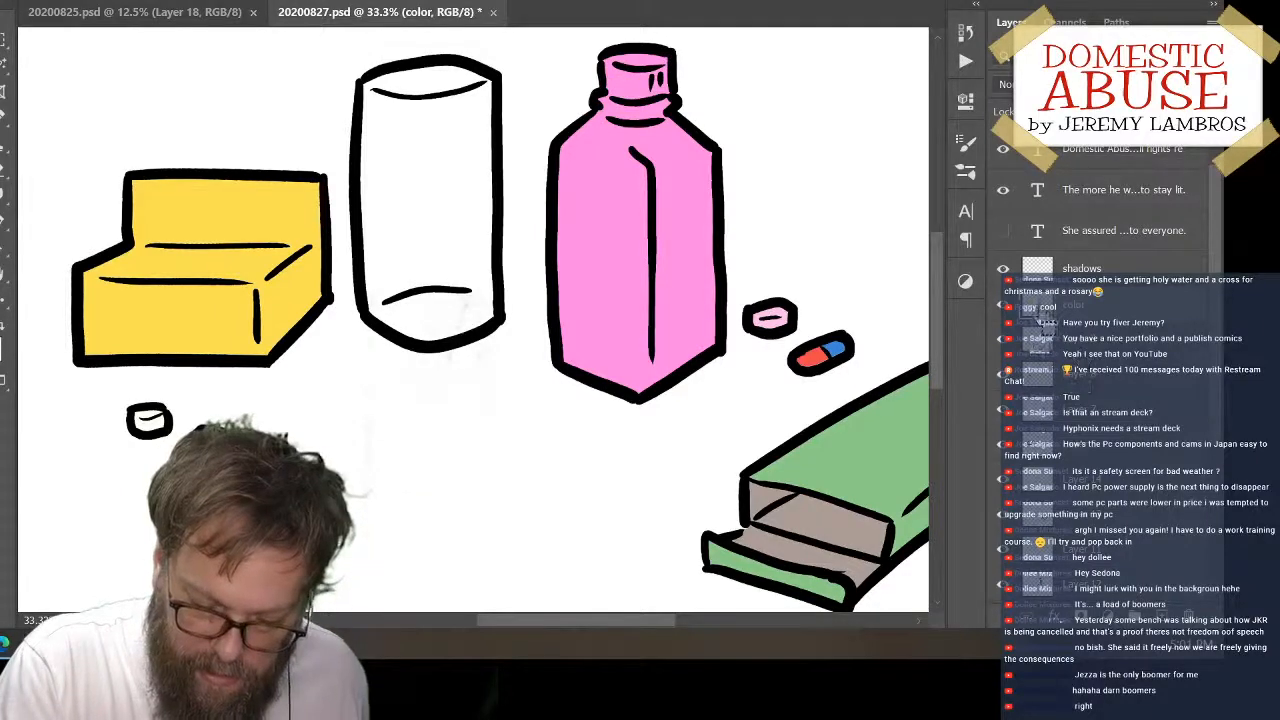
Repaint the pink bottle's cap in white on the color layer
left_click(1032, 320, "ctrl")
key("ctrl+d")
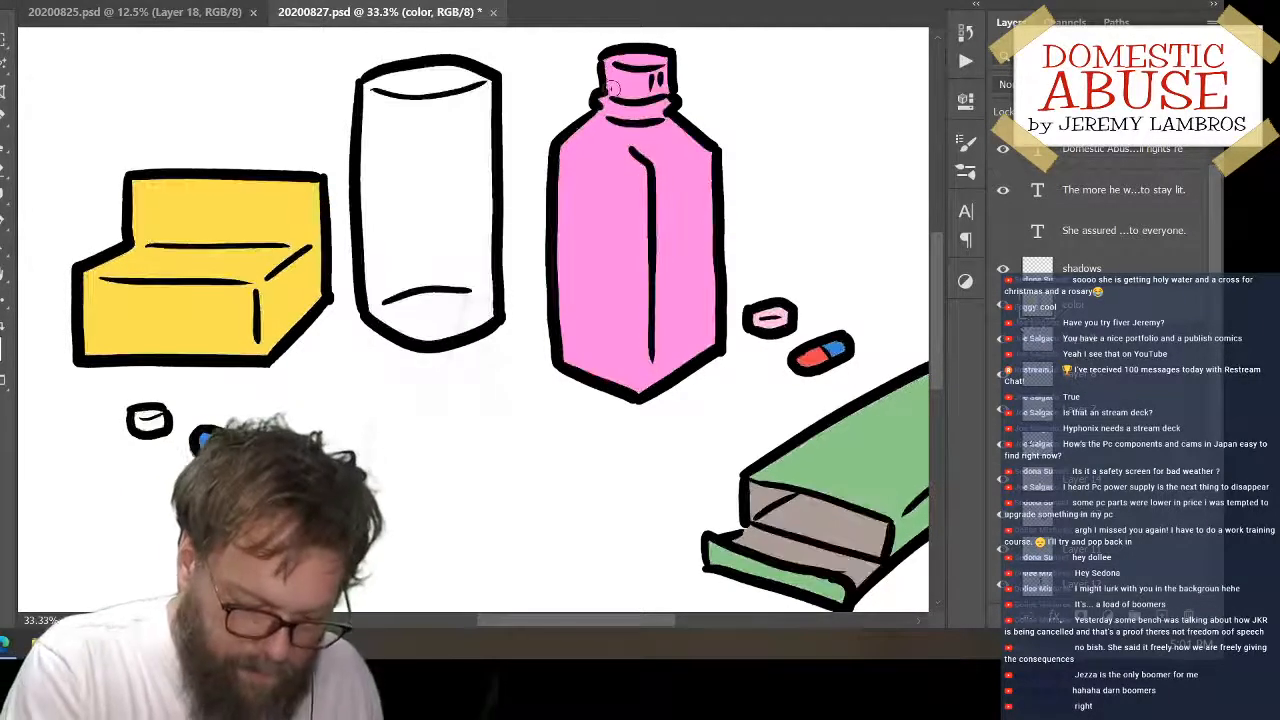
mouse_move(630, 97)
left_mouse_down()
mouse_move(665, 78)
mouse_move(645, 55)
mouse_move(615, 58)
mouse_move(636, 58)
left_mouse_up()
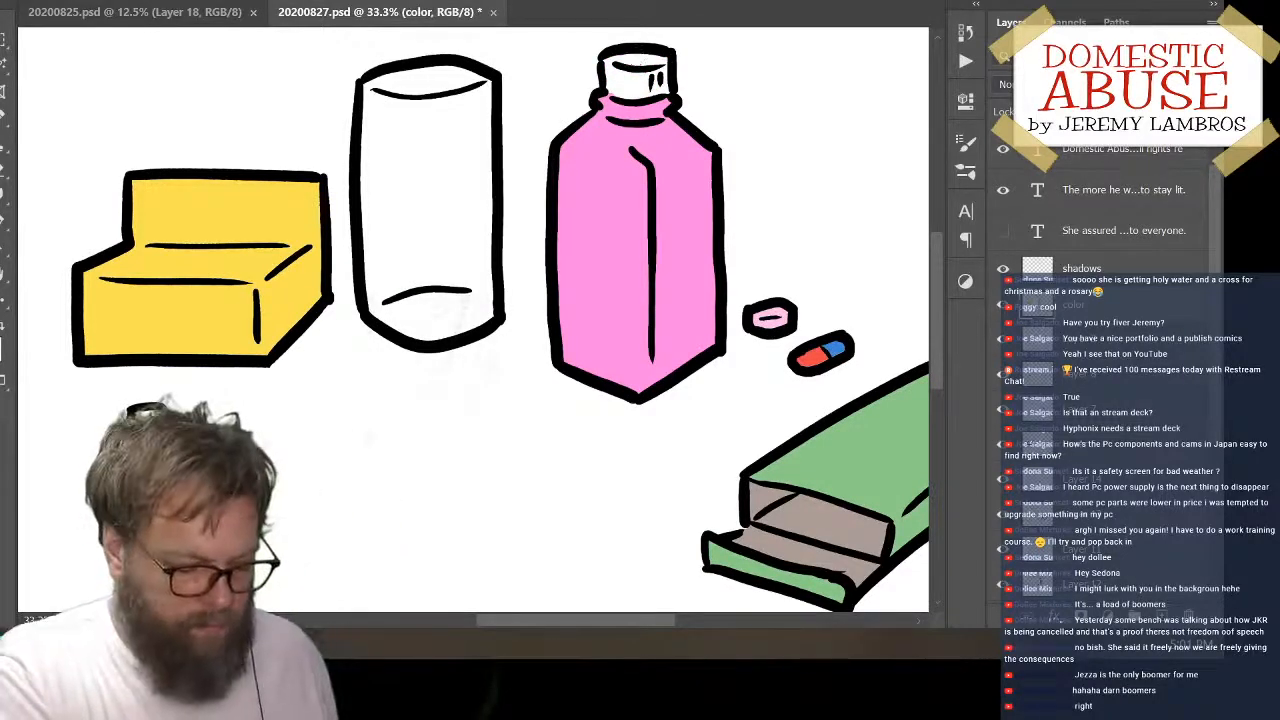
Set the foreground colour to light pink ffcbf2 and add a new layer above the color layer
left_click(6, 307)
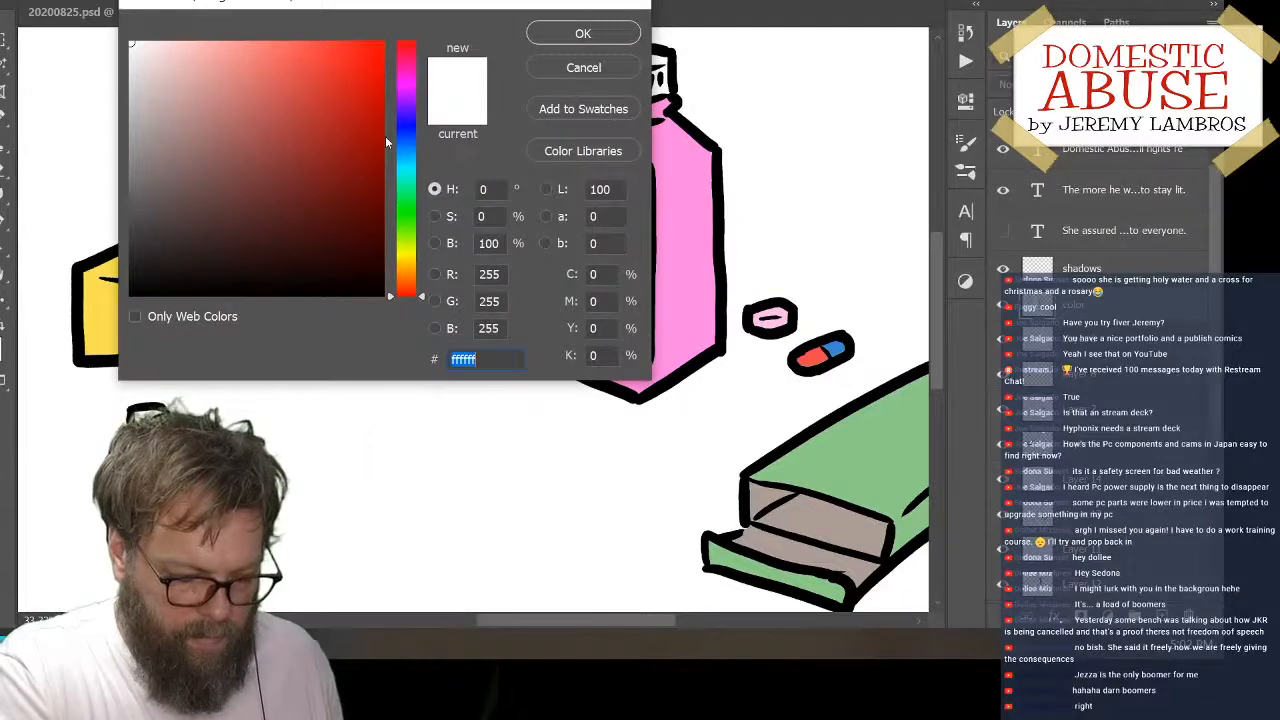
left_click(672, 245)
left_click(197, 61)
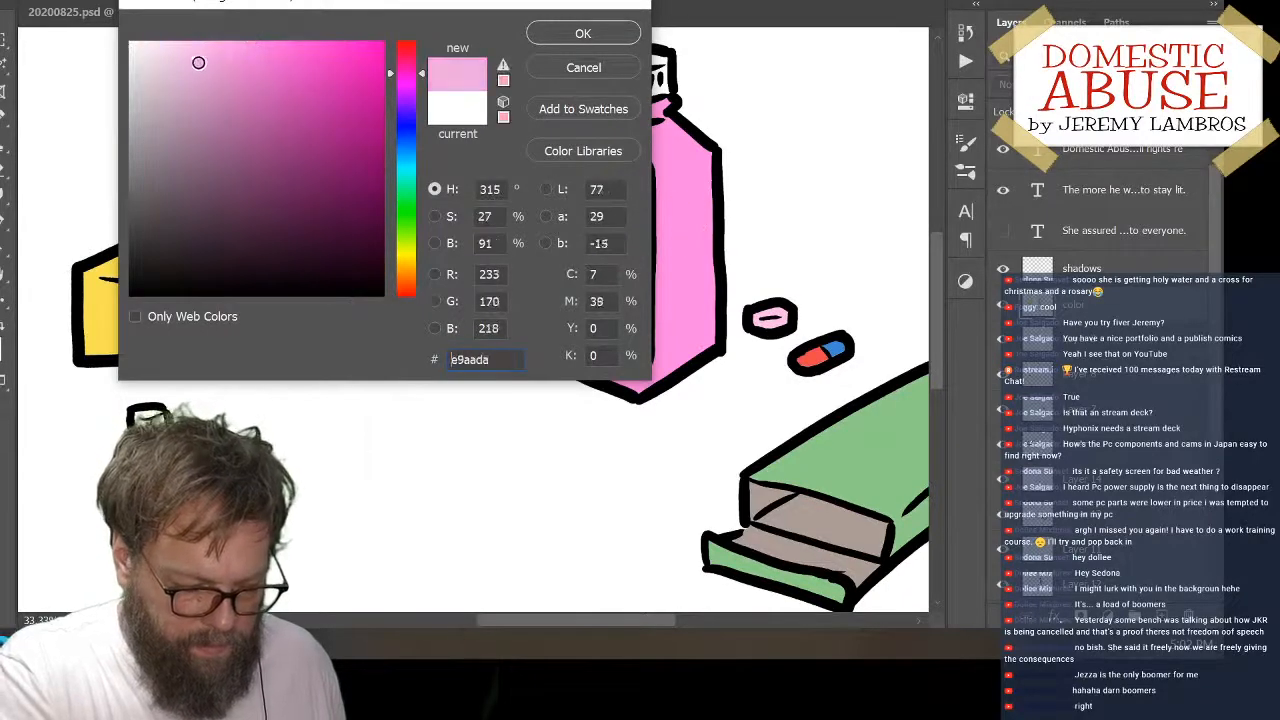
left_click(181, 43)
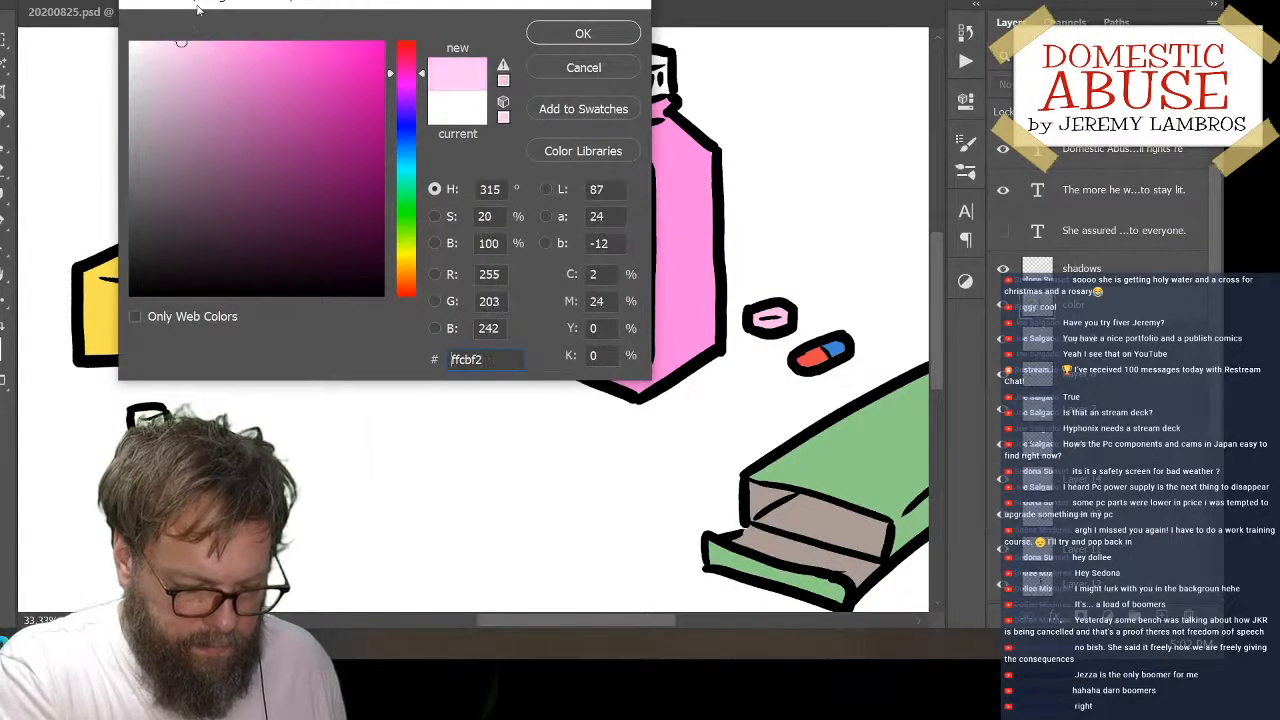
left_click(576, 33)
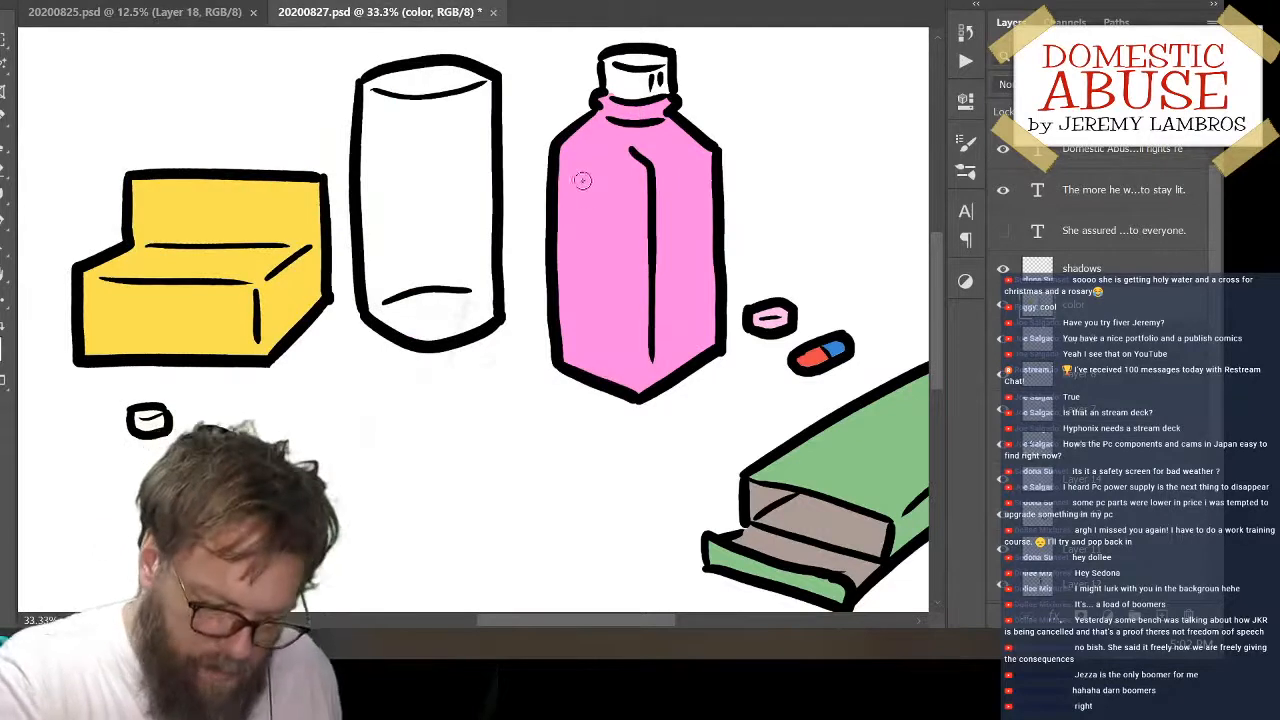
left_click_drag(579, 196, 590, 333)
key("ctrl+z")
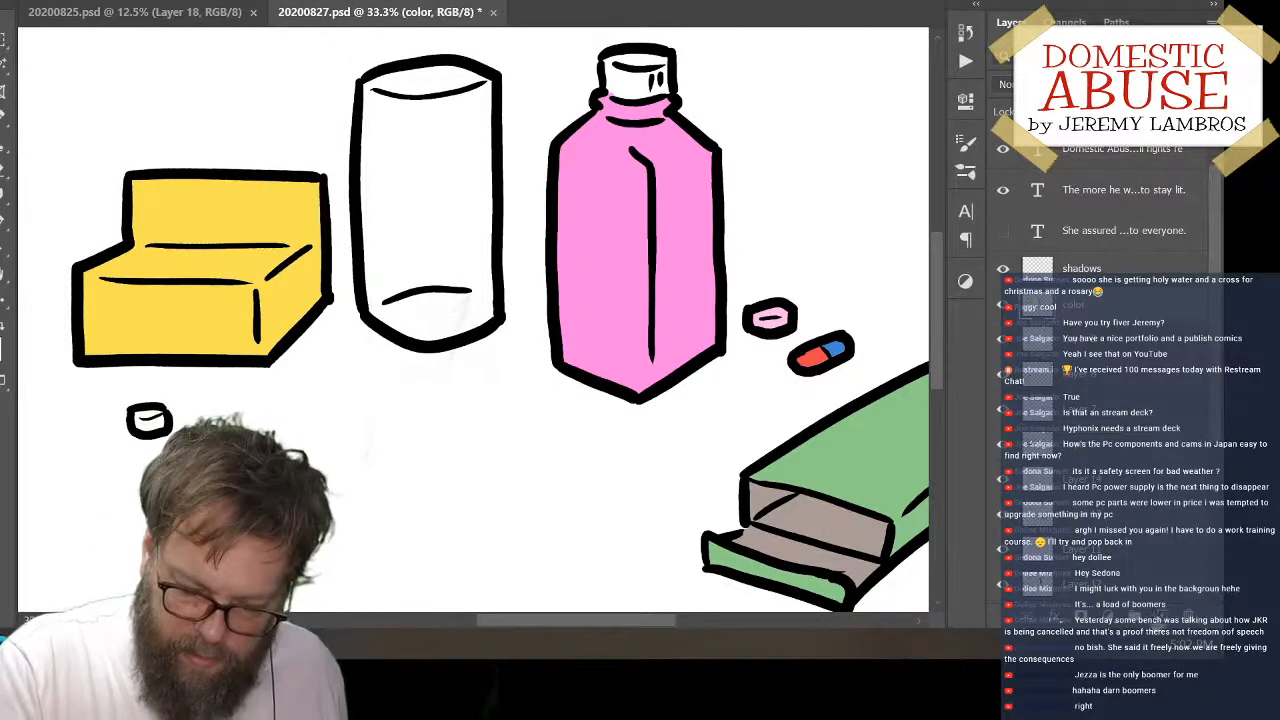
left_click(1178, 613)
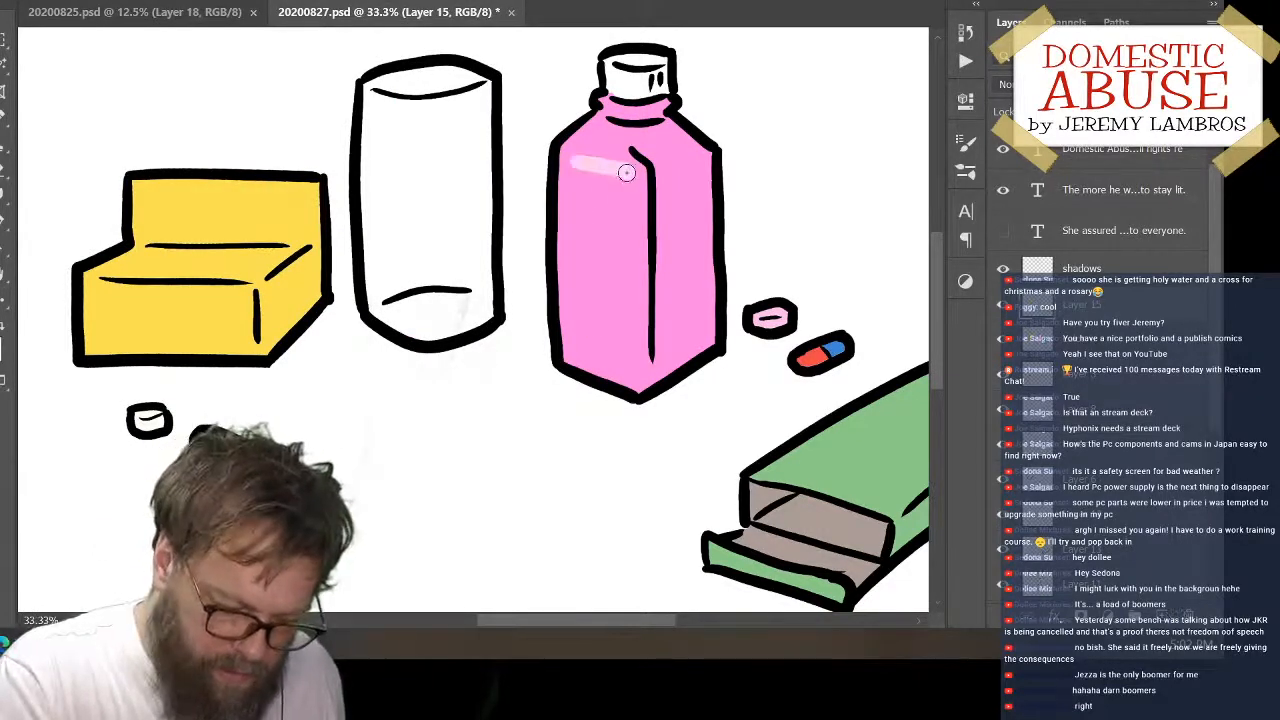
Paint a tall, rounded light pink label on the front face of the pink bottle
left_click_drag(579, 165, 582, 330)
key("ctrl+z")
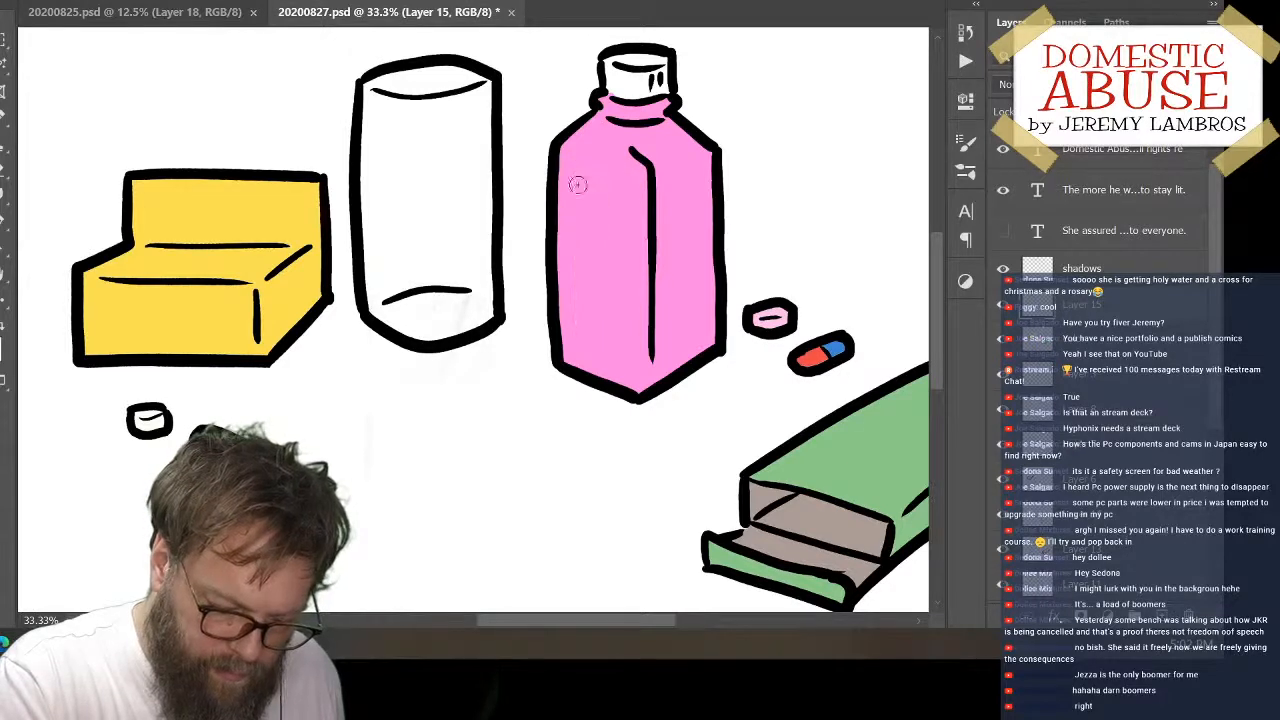
left_click_drag(580, 170, 581, 320)
key("ctrl+z")
mouse_move(580, 175)
left_mouse_down()
mouse_move(581, 325)
mouse_move(618, 352)
mouse_move(620, 184)
mouse_move(584, 180)
mouse_move(606, 177)
mouse_move(587, 242)
mouse_move(594, 281)
mouse_move(606, 270)
mouse_move(608, 322)
mouse_move(607, 269)
mouse_move(596, 281)
mouse_move(606, 327)
left_mouse_up()
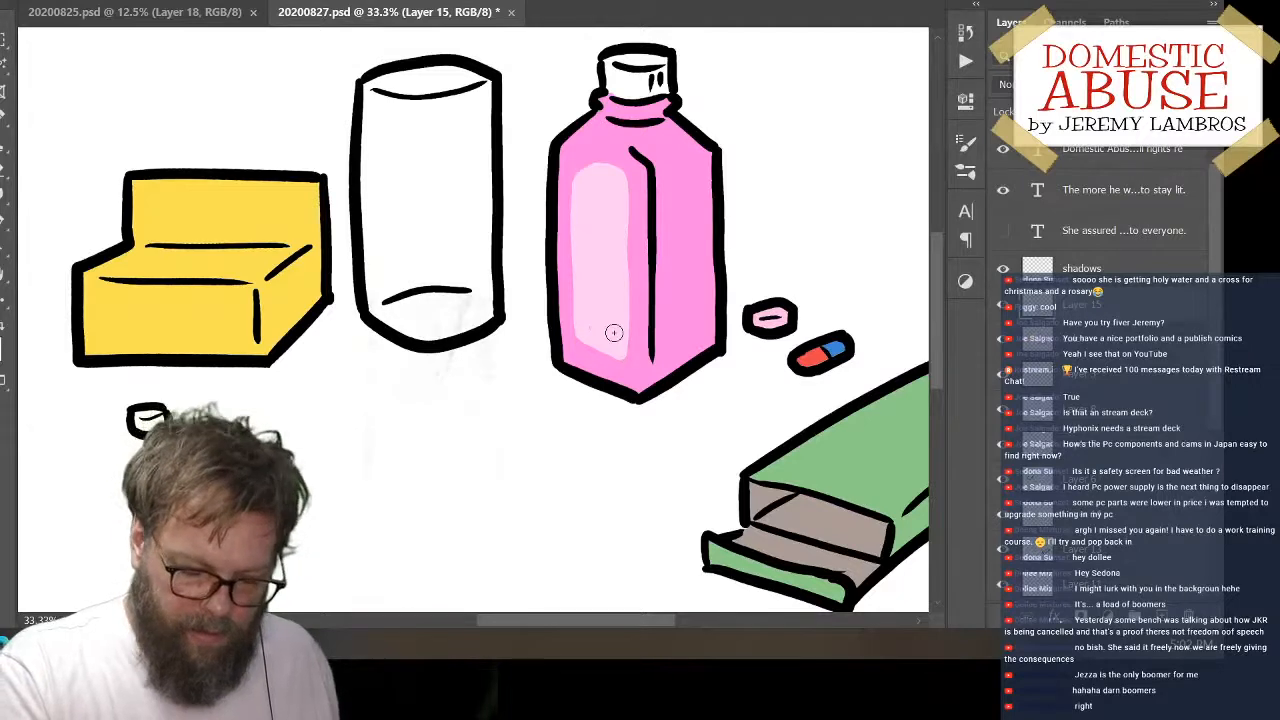
mouse_move(614, 332)
left_mouse_down()
mouse_move(618, 260)
mouse_move(600, 210)
mouse_move(600, 345)
left_mouse_up()
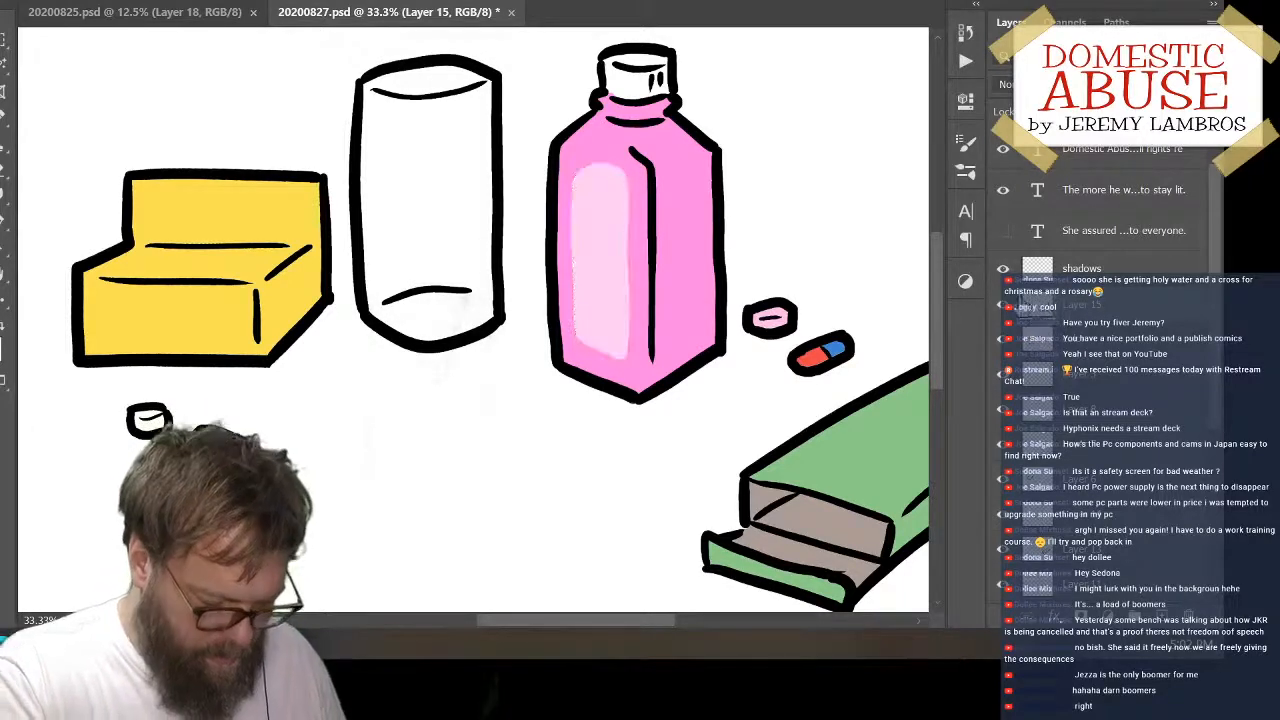
Choose a light sky blue and paint a slightly slanted stripe across the upper part of the bottle's label
left_click(1, 346)
left_click(406, 140)
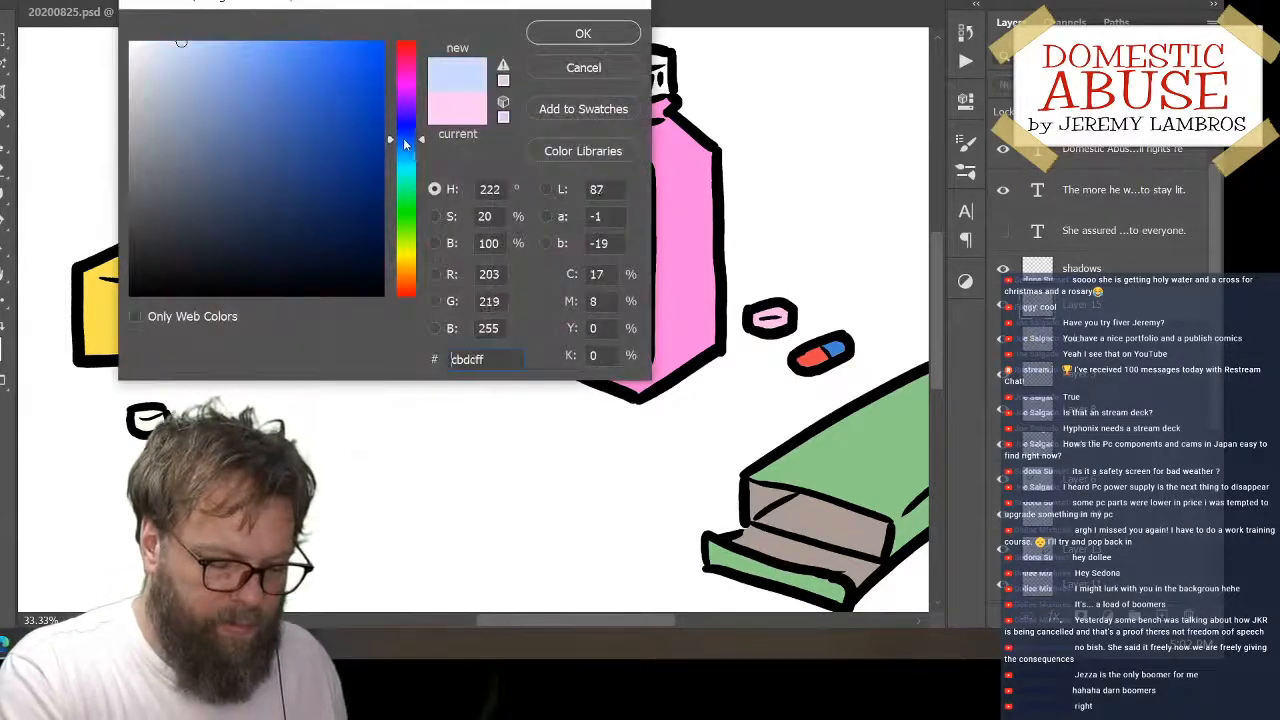
left_click_drag(257, 76, 264, 42)
left_click(408, 156)
left_click_drag(409, 162, 411, 139)
left_click(572, 38)
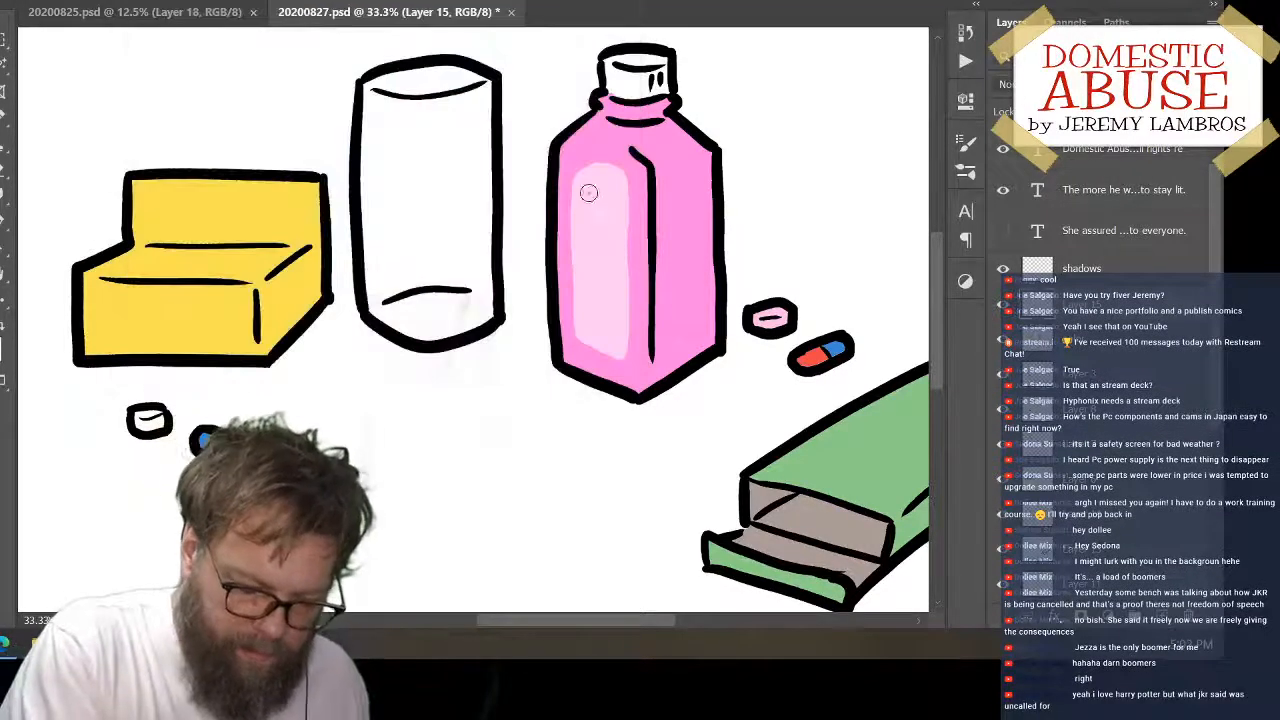
left_click_drag(558, 196, 655, 200)
key("ctrl+z")
left_click_drag(564, 188, 666, 199)
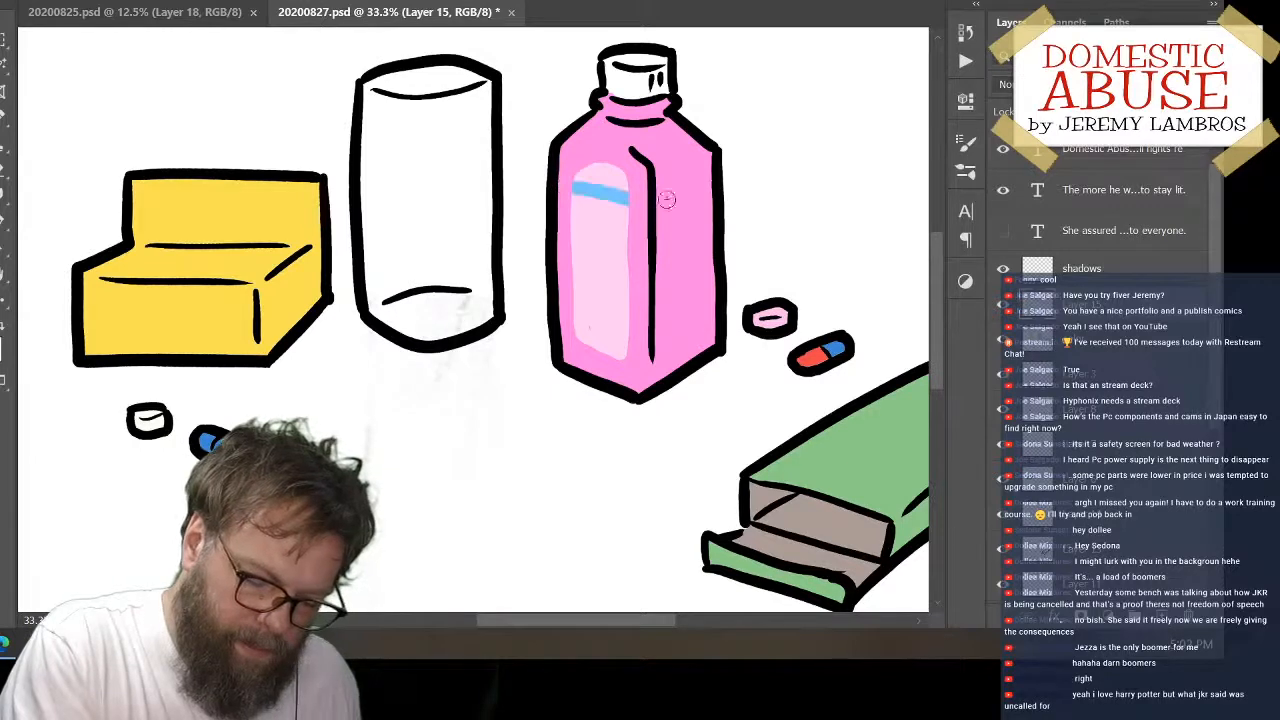
key("ctrl+z")
left_click_drag(563, 191, 654, 209)
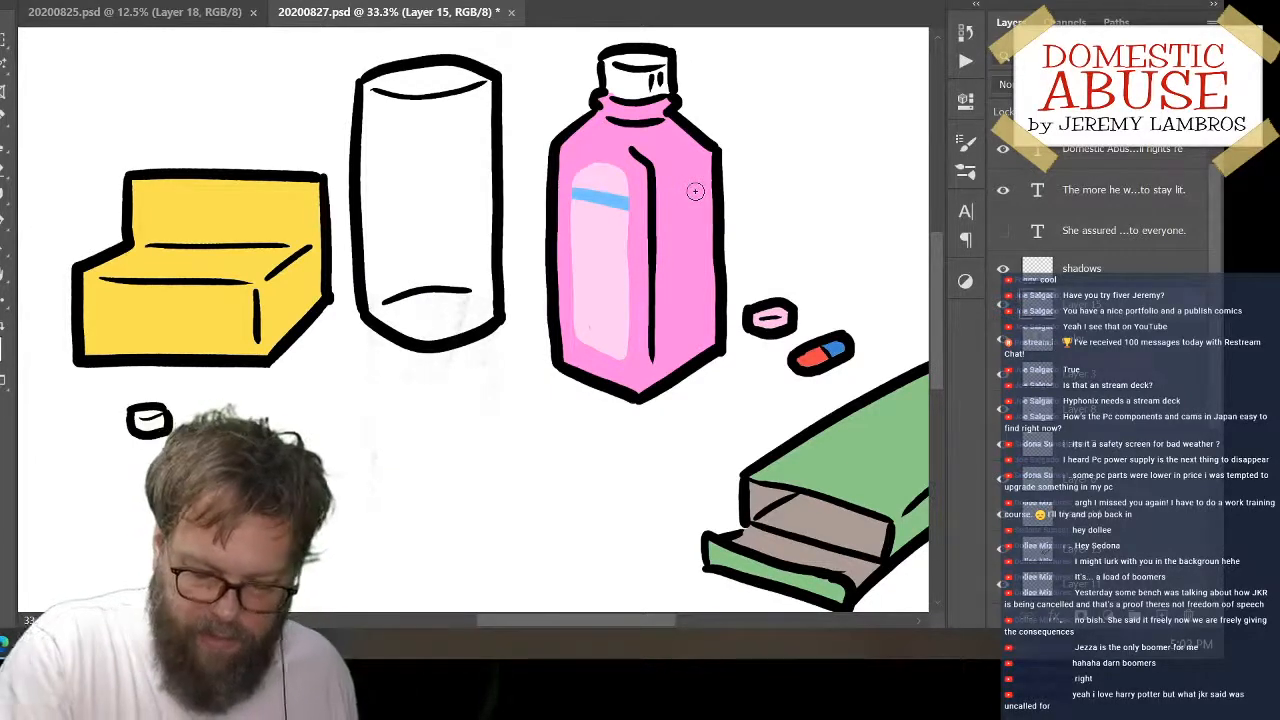
Add a new layer above the label's layer and load the color layer's filled areas as a selection with hidden edges
double_click(1161, 616)
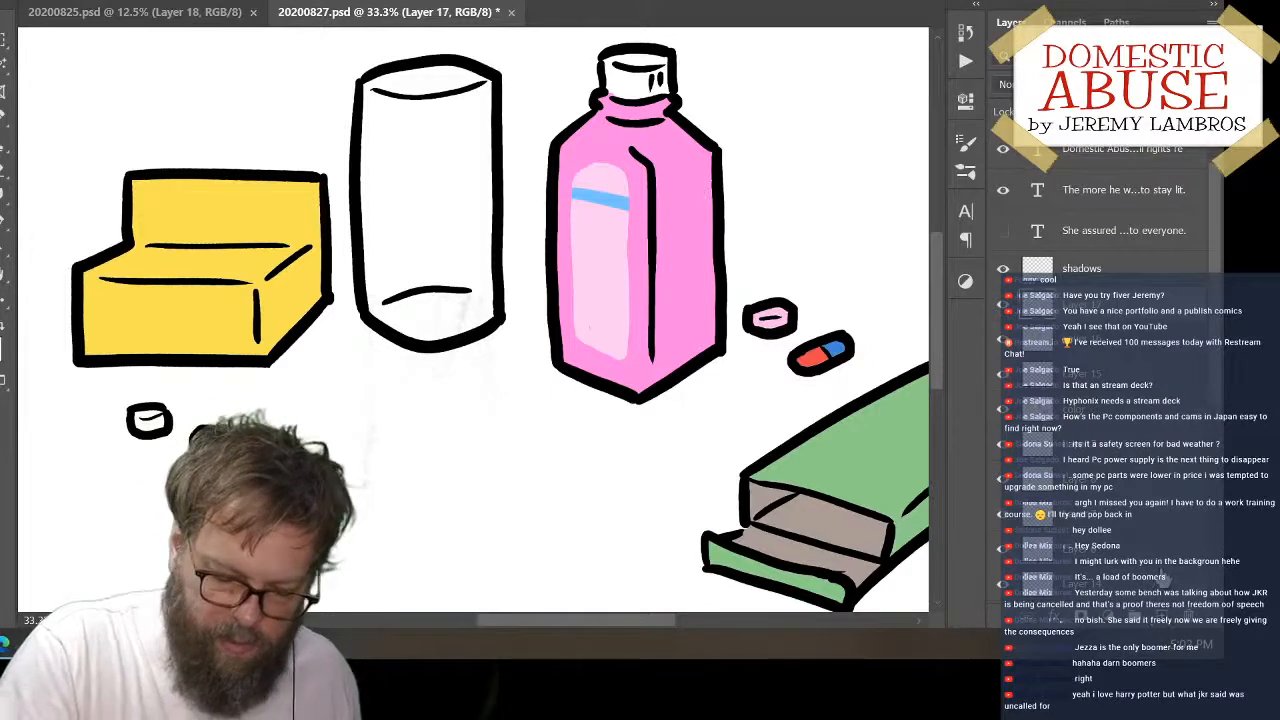
key("ctrl+z")
left_click(1004, 304)
left_click(1004, 304)
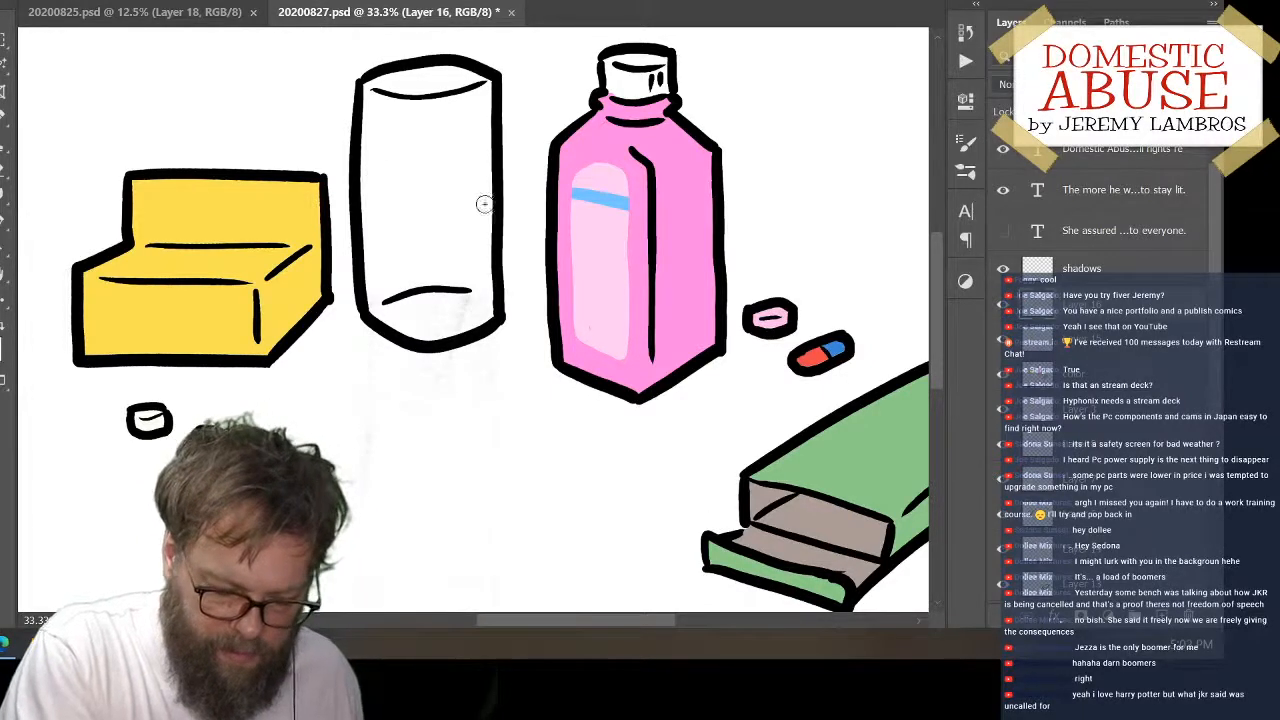
left_click(1040, 382, "ctrl")
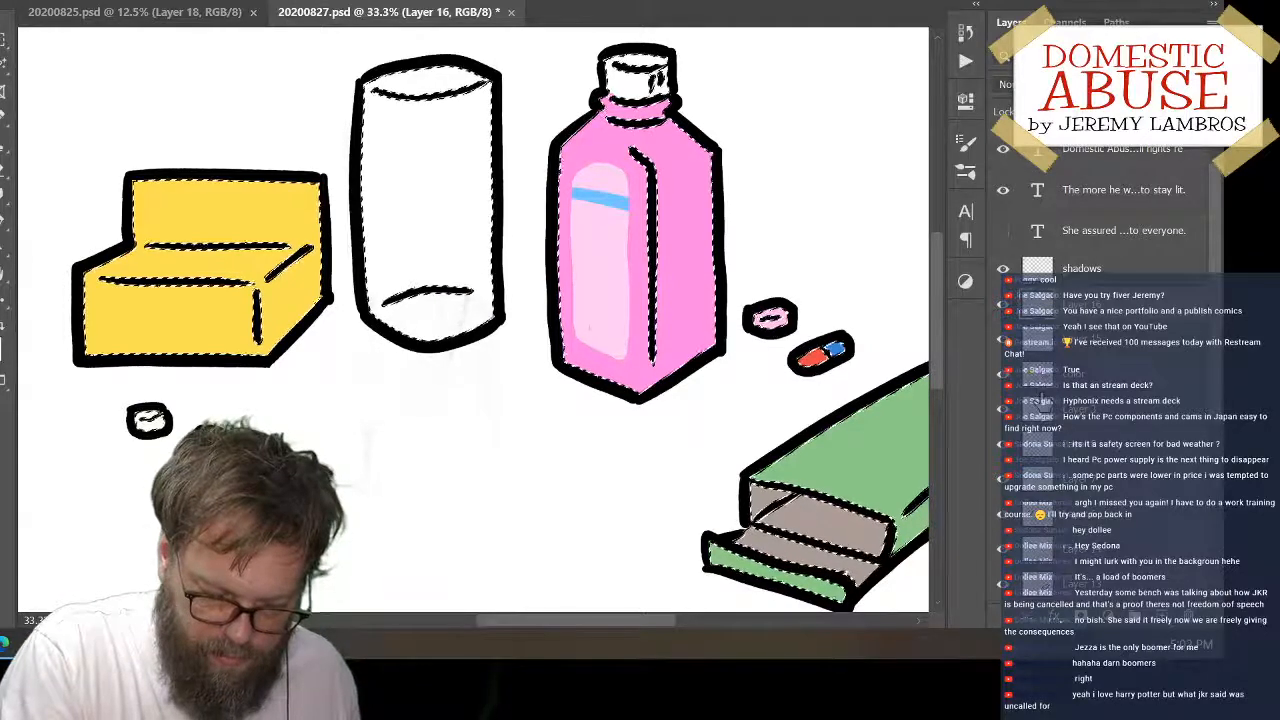
key("ctrl+h")
Paint a curved sky blue water line across the upper part of the glass and fill the area below it with the same blue
left_click_drag(362, 168, 503, 172)
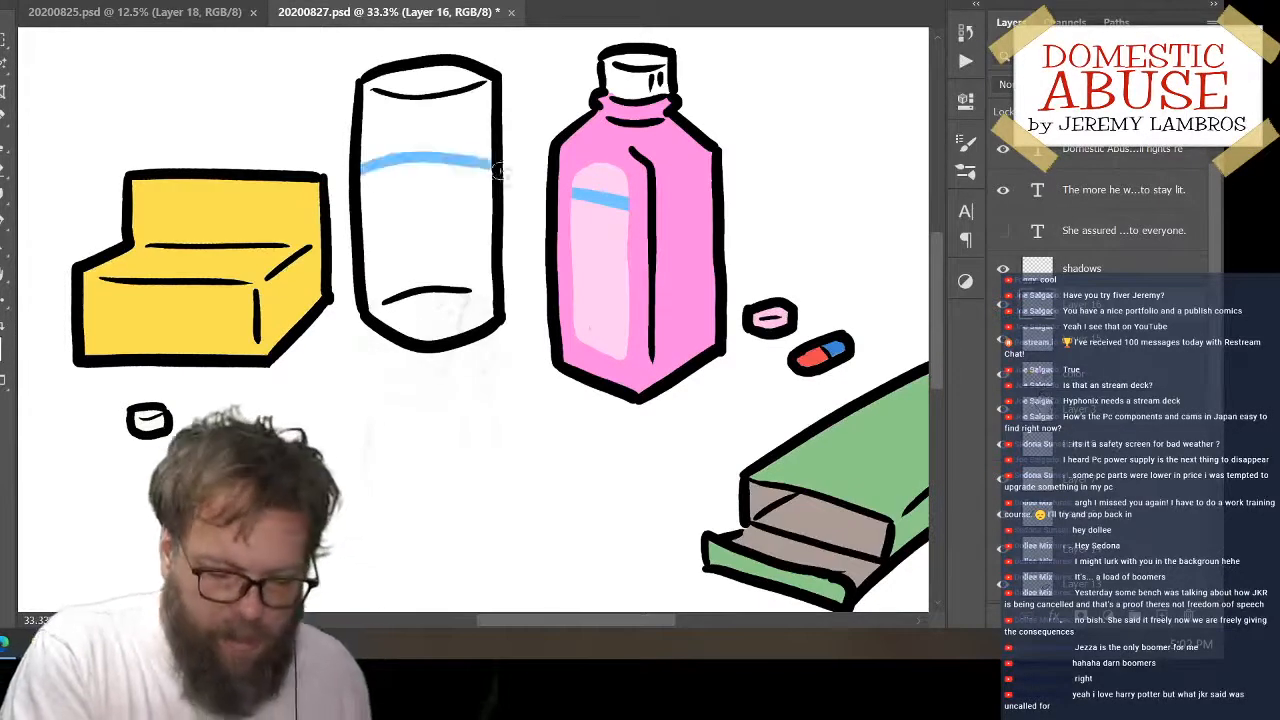
key("ctrl+z")
left_click_drag(362, 158, 500, 148)
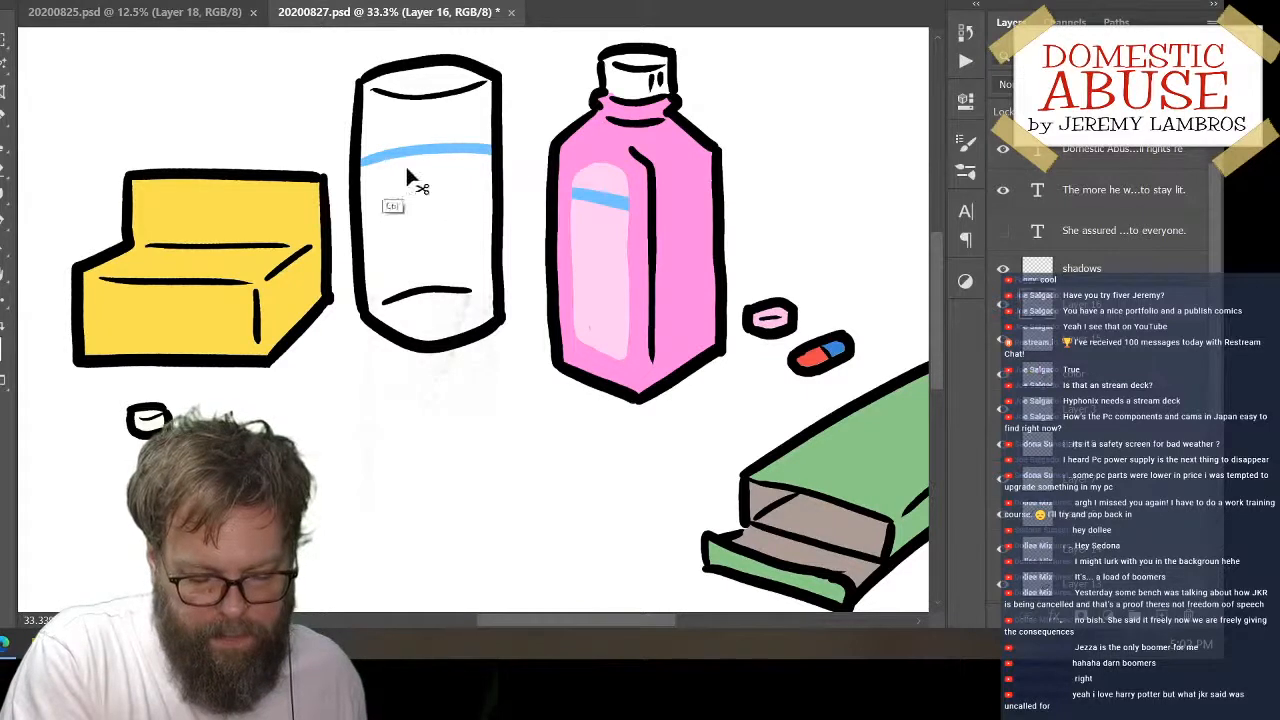
key("ctrl+z")
left_click_drag(358, 158, 500, 146)
key("g")
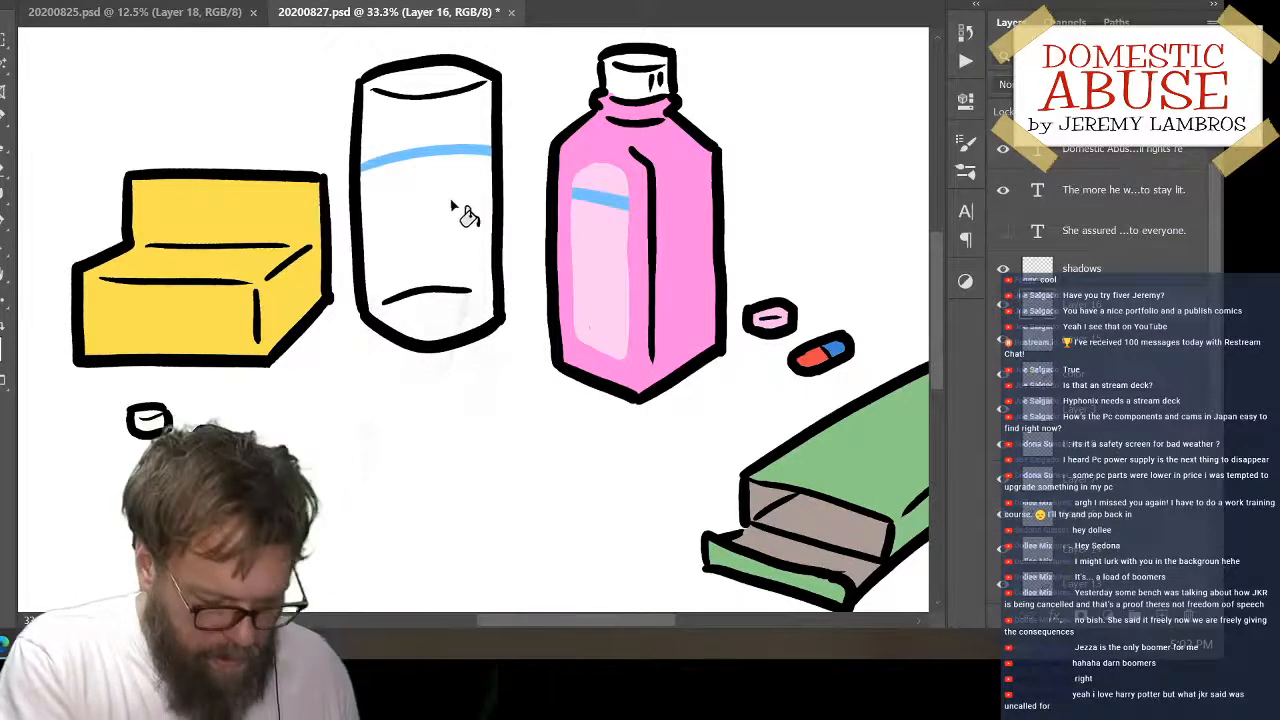
left_click(459, 207)
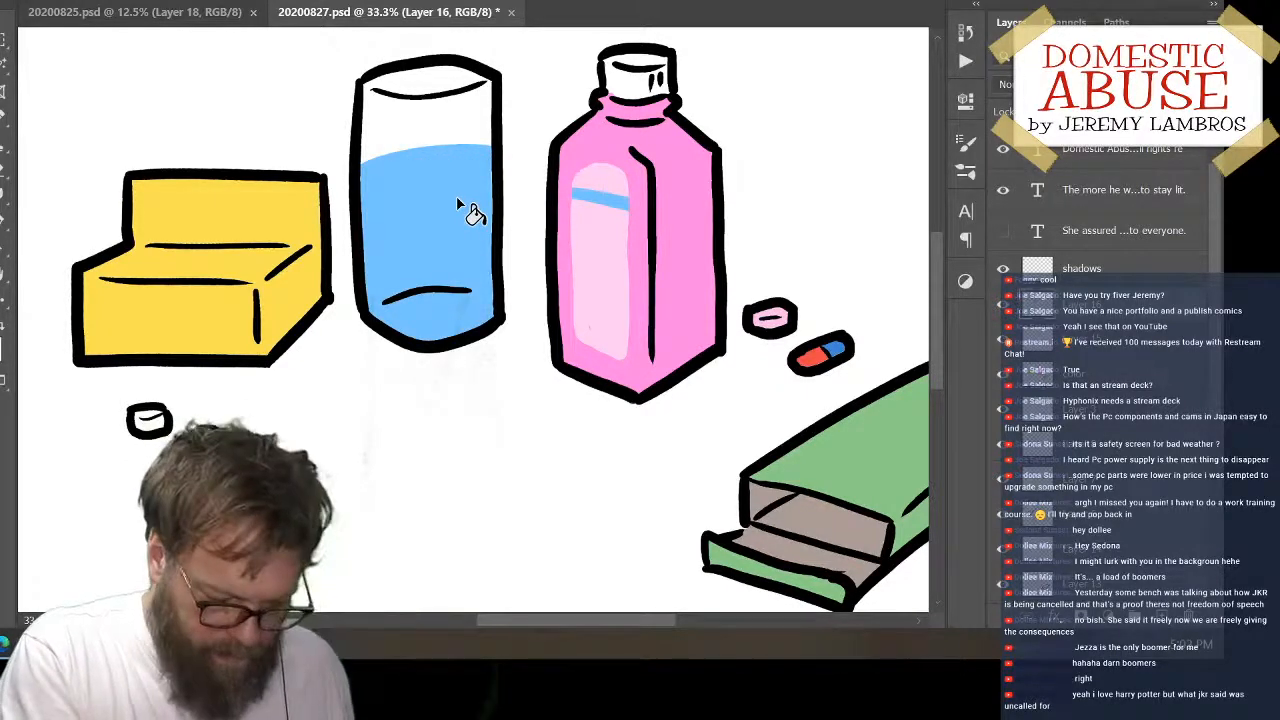
key("b")
left_click_drag(362, 148, 500, 146)
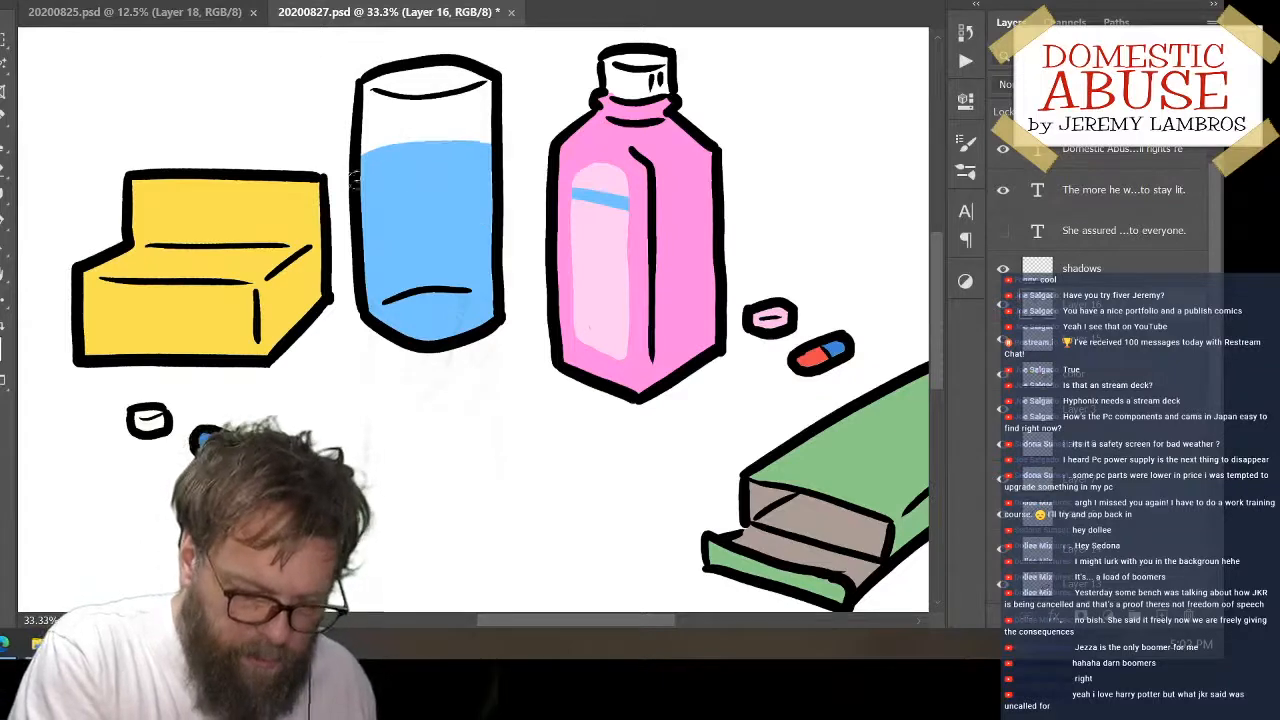
Set the foreground colour to pale blue d3ecff and paint a thin curved highlight just below the water's surface in the glass
left_click(1, 346)
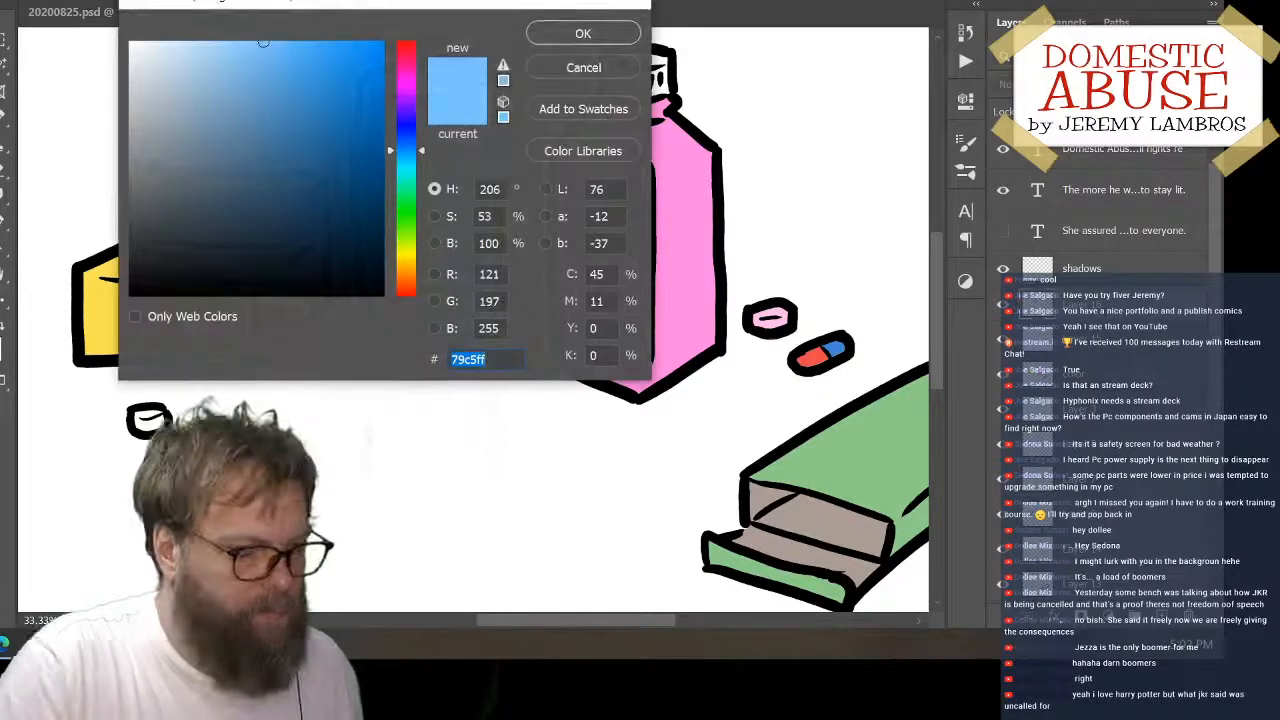
mouse_move(190, 88)
left_mouse_down()
mouse_move(234, 30)
mouse_move(173, 12)
left_mouse_up()
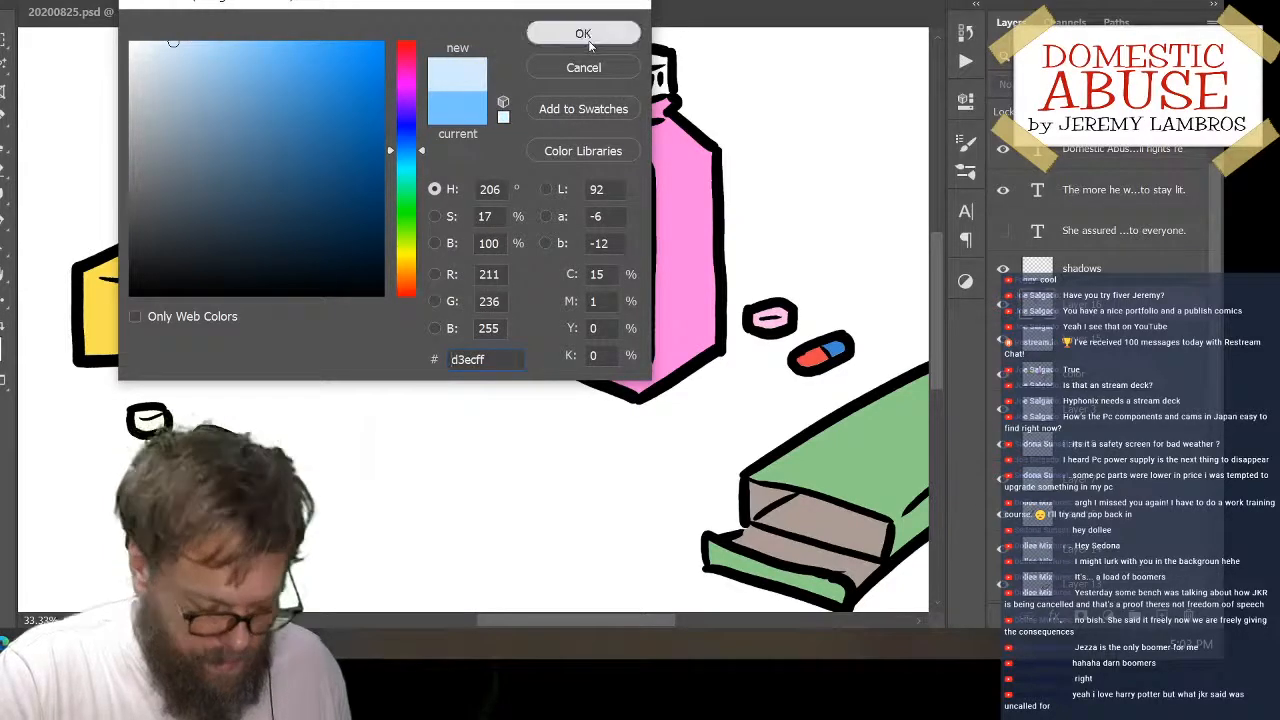
left_click(586, 36)
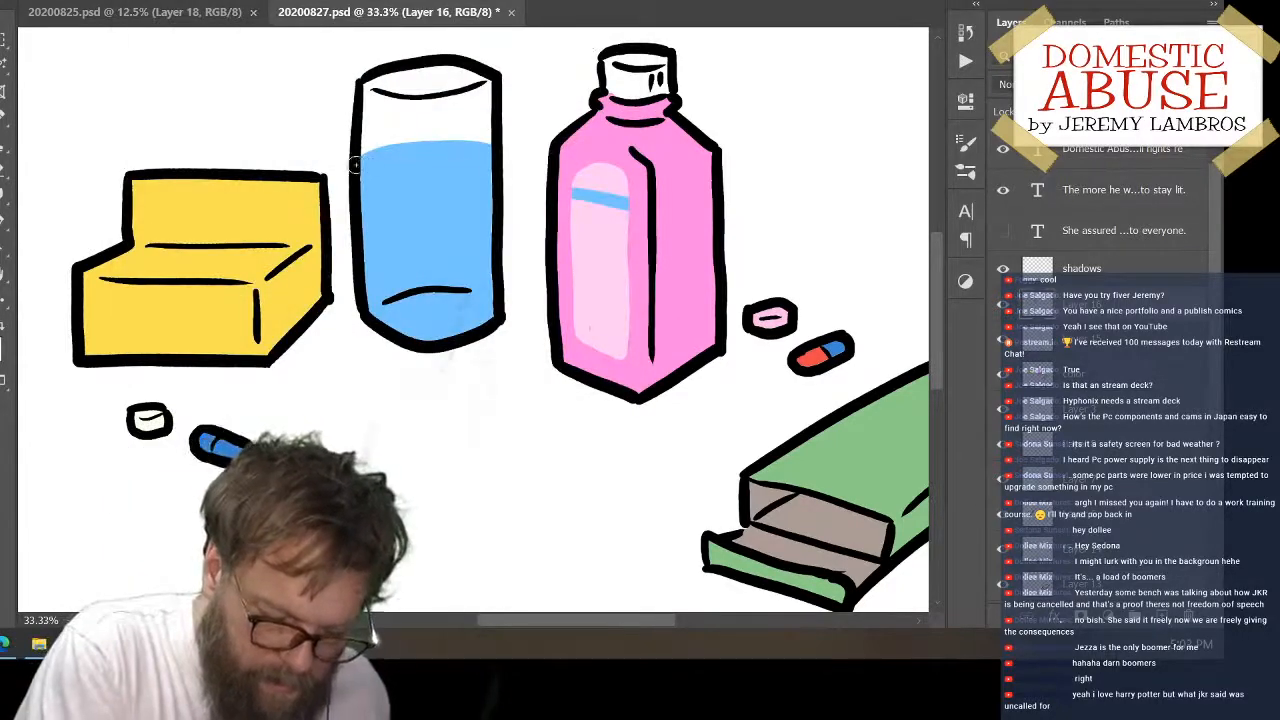
mouse_move(360, 166)
left_mouse_down()
mouse_move(432, 170)
mouse_move(490, 160)
left_mouse_up()
key("ctrl+z")
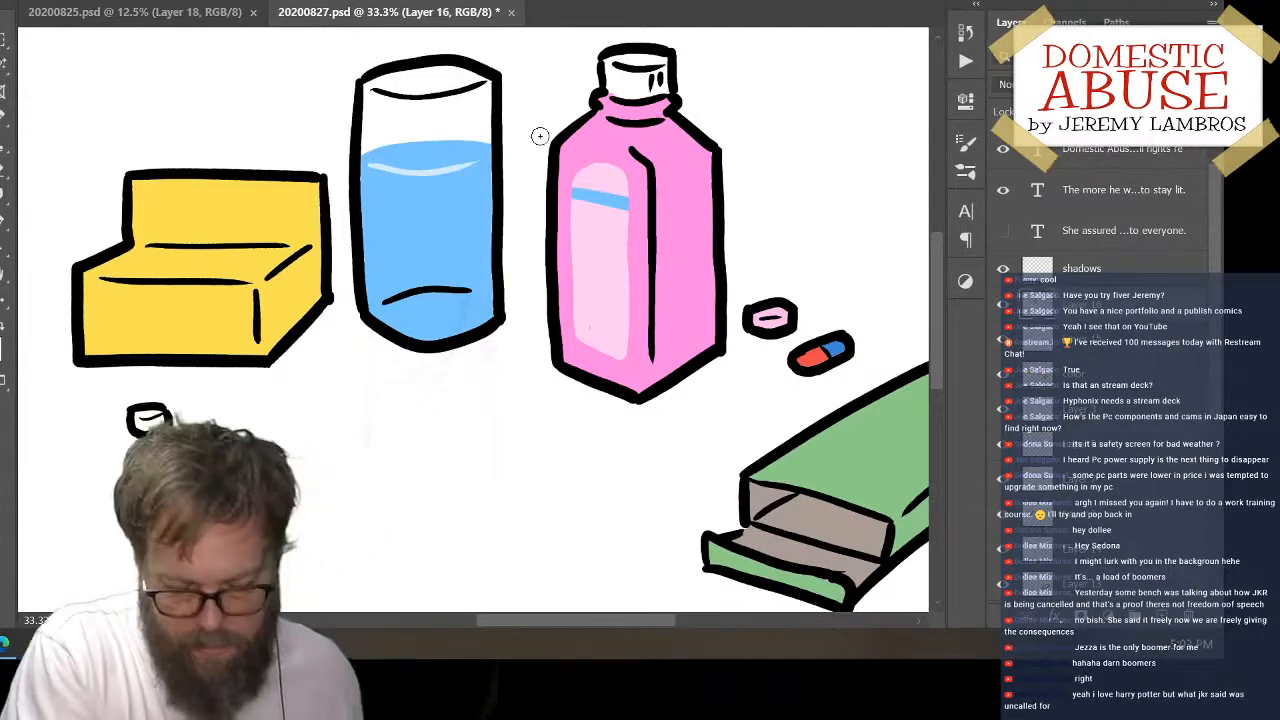
On Layer 15, set the foreground colour to orange ffb238 and paint a diagonal stripe across the far end of the green box's top
key("space")
left_click_drag(838, 467, 563, 445)
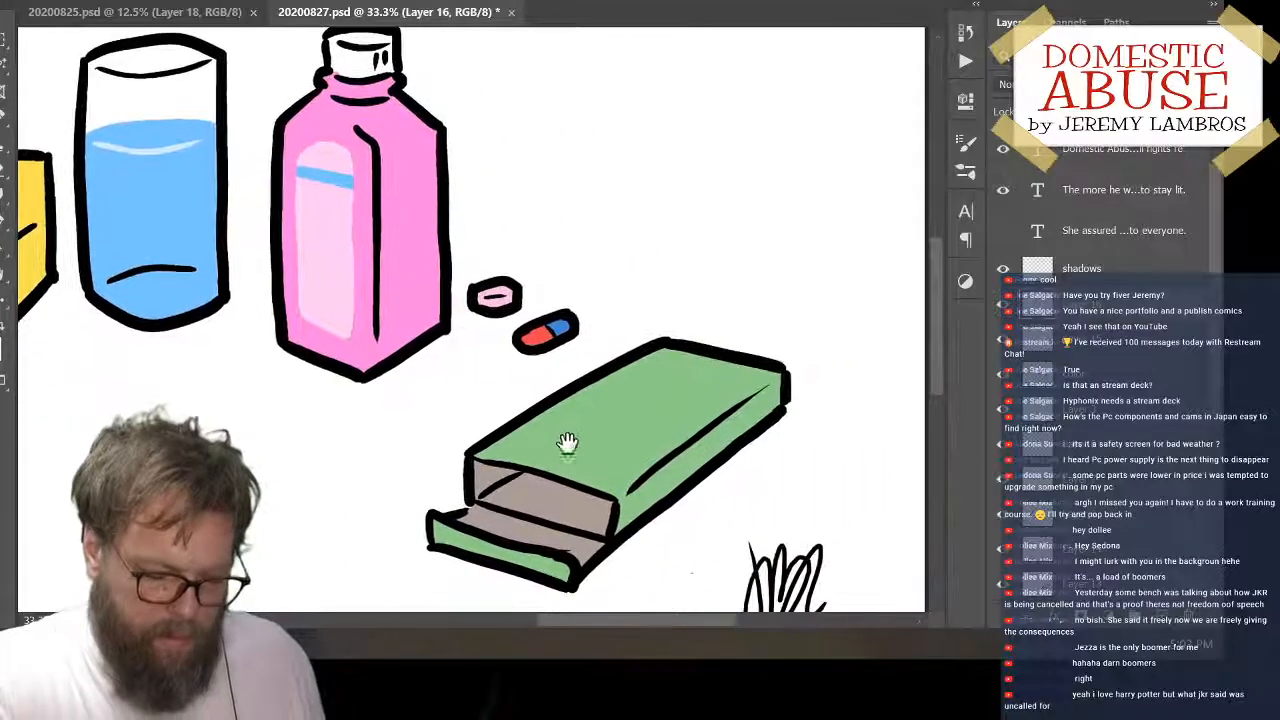
left_click(1128, 347)
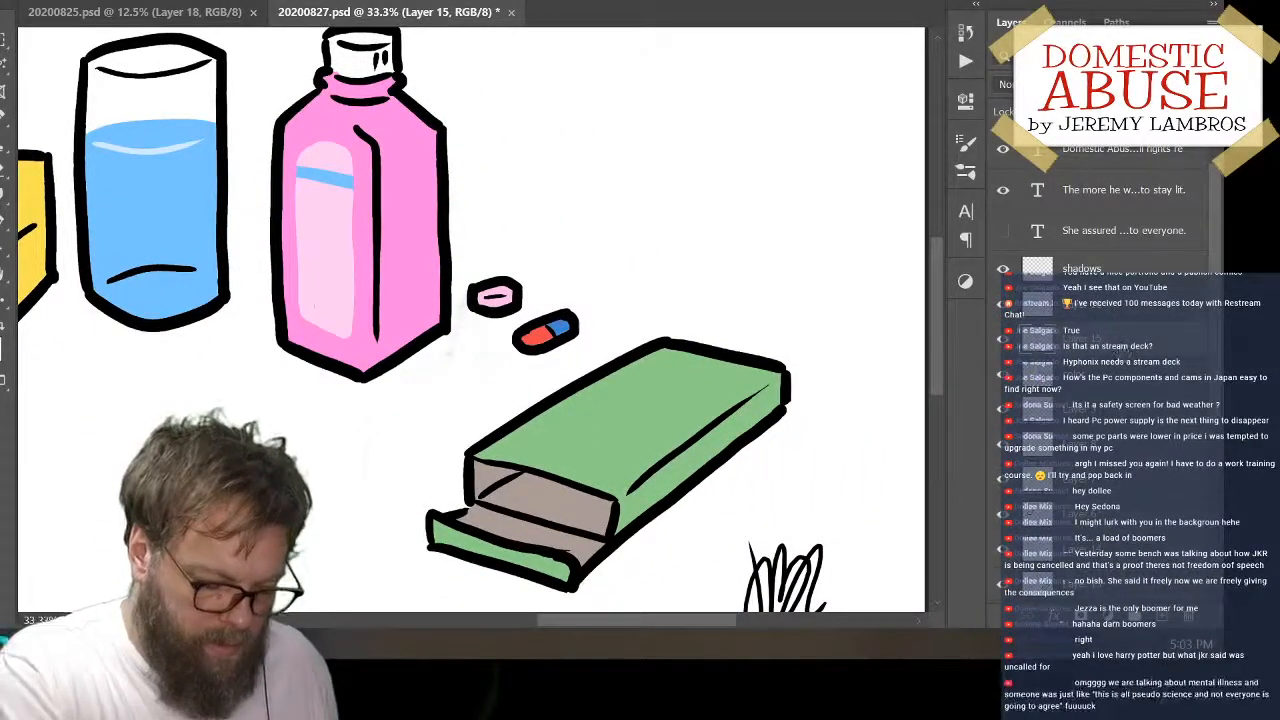
left_click(2, 345)
mouse_move(408, 240)
left_mouse_down()
mouse_move(409, 282)
mouse_move(410, 270)
left_mouse_up()
left_click(352, 42)
left_click(328, 32)
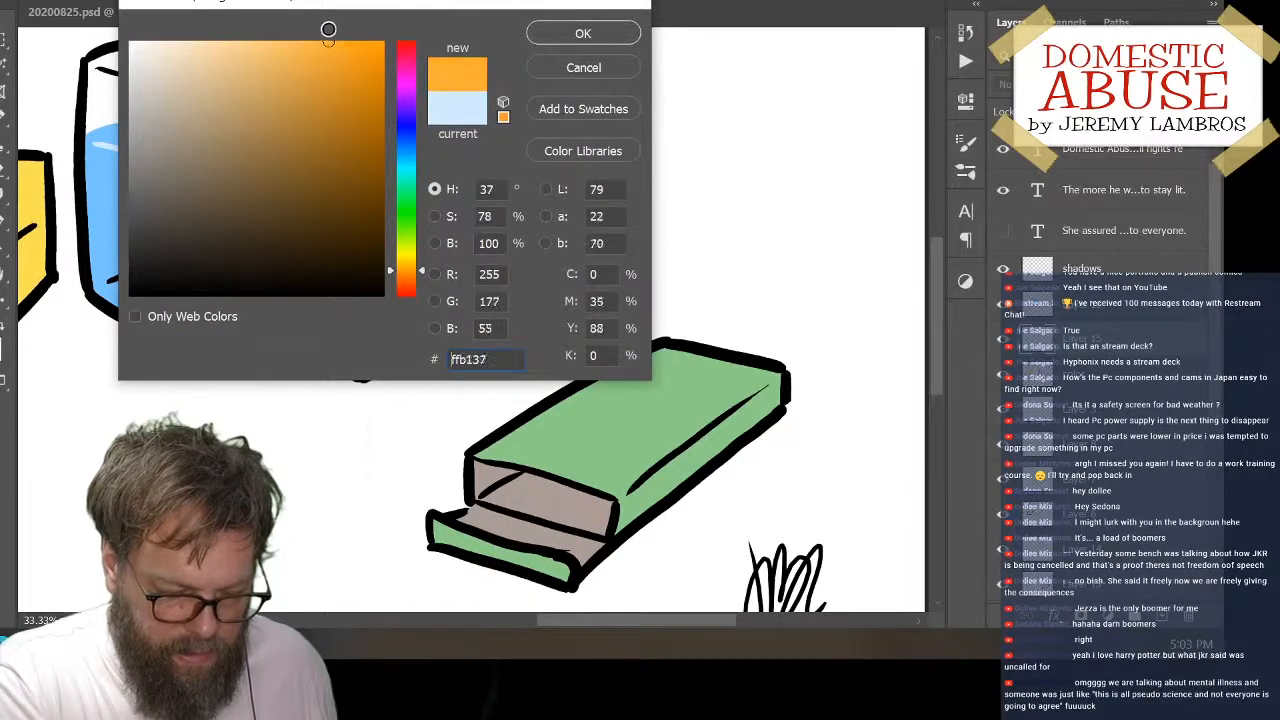
left_click(580, 33)
left_click_drag(596, 382, 720, 366)
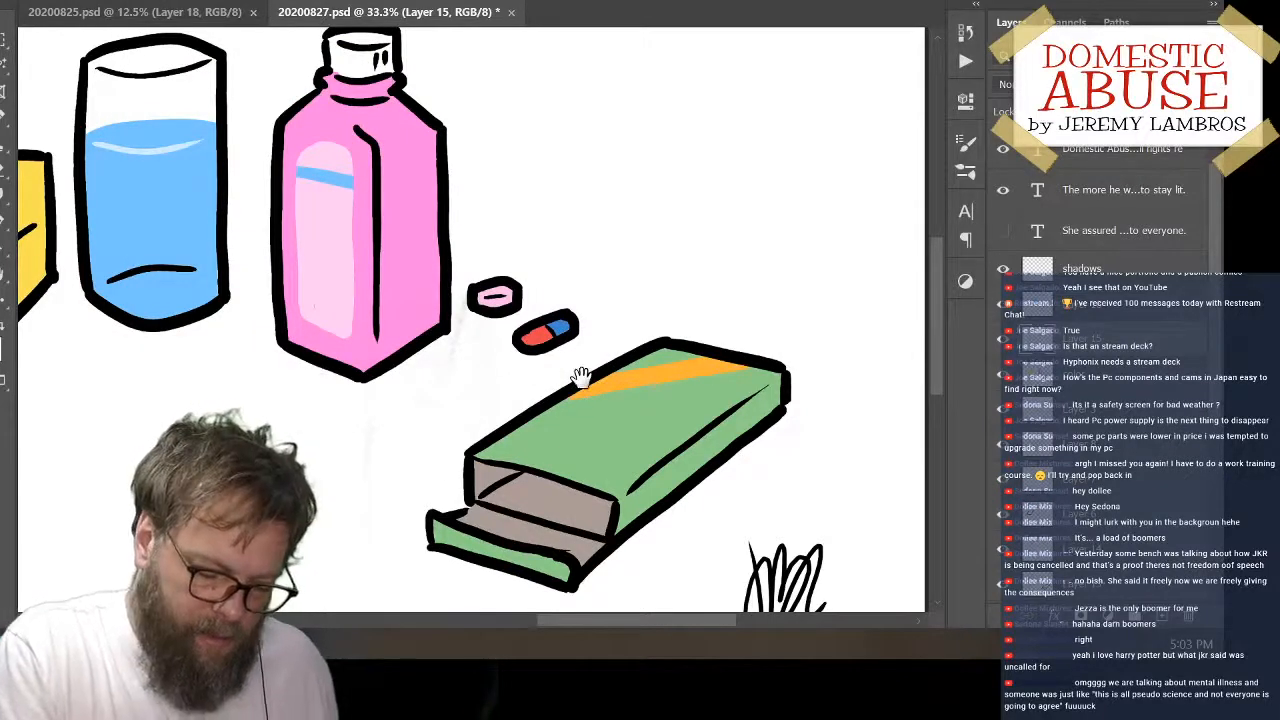
Set the foreground colour to blue 33acdf and paint a diagonal stripe across the upper corner of the yellow box's back panel
left_click_drag(581, 376, 666, 466)
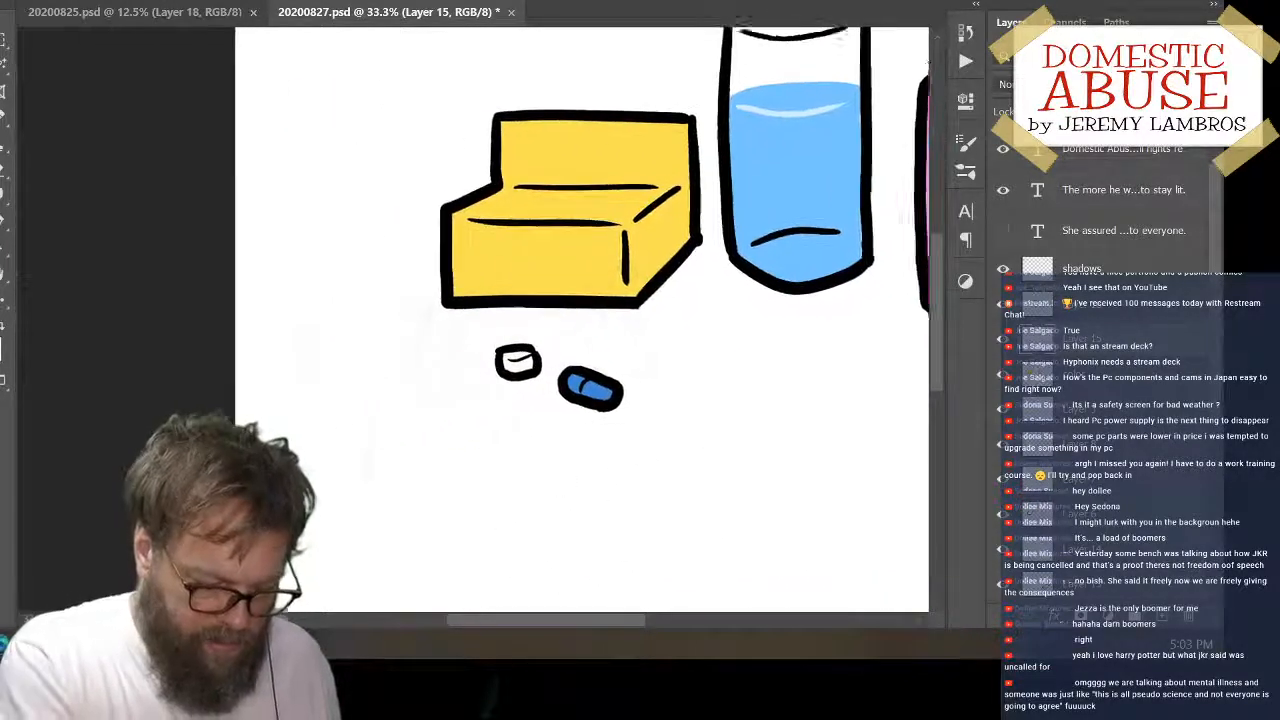
left_click(2, 342)
left_click_drag(411, 262, 406, 156)
left_click_drag(300, 60, 326, 73)
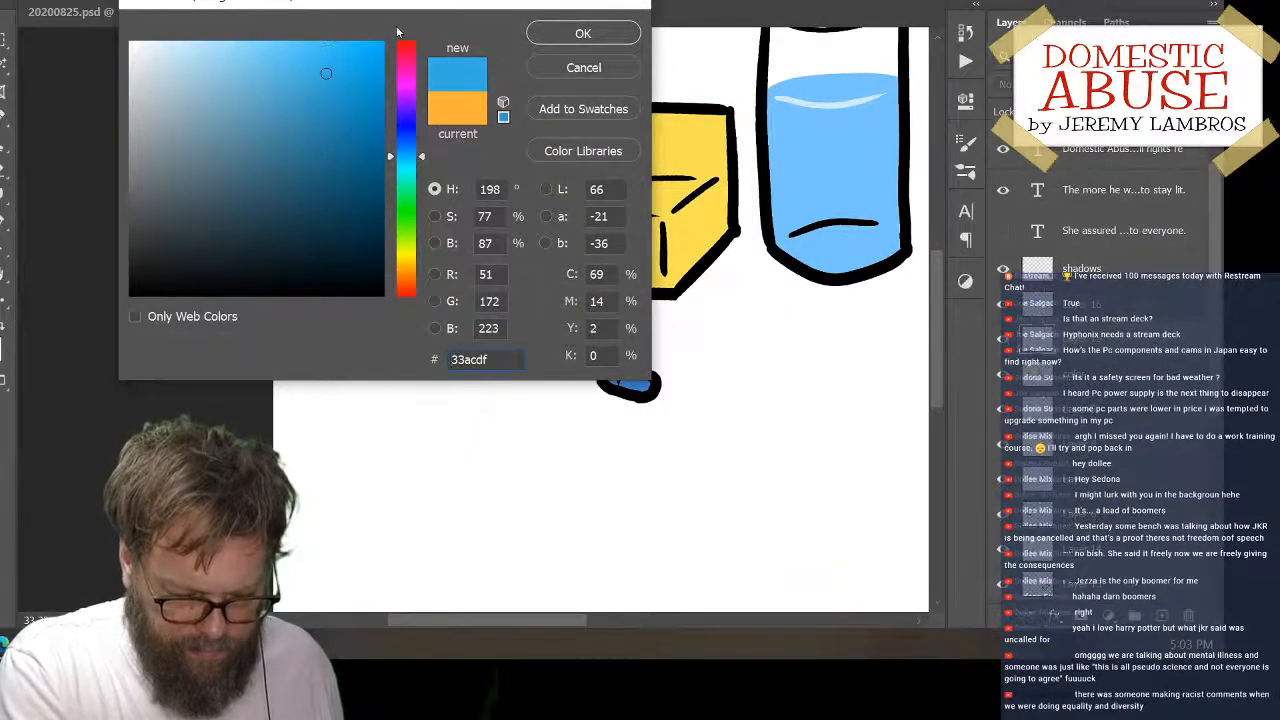
left_click(562, 36)
left_click_drag(609, 246, 466, 309)
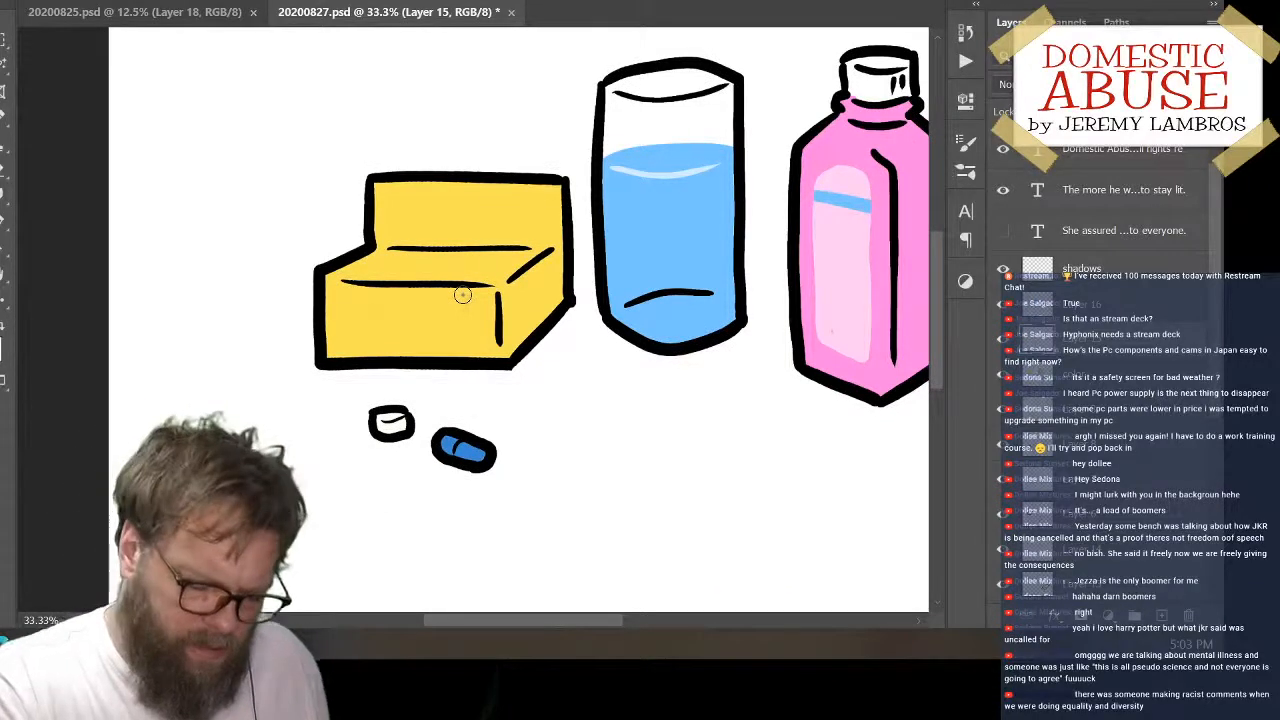
left_click_drag(503, 191, 557, 232)
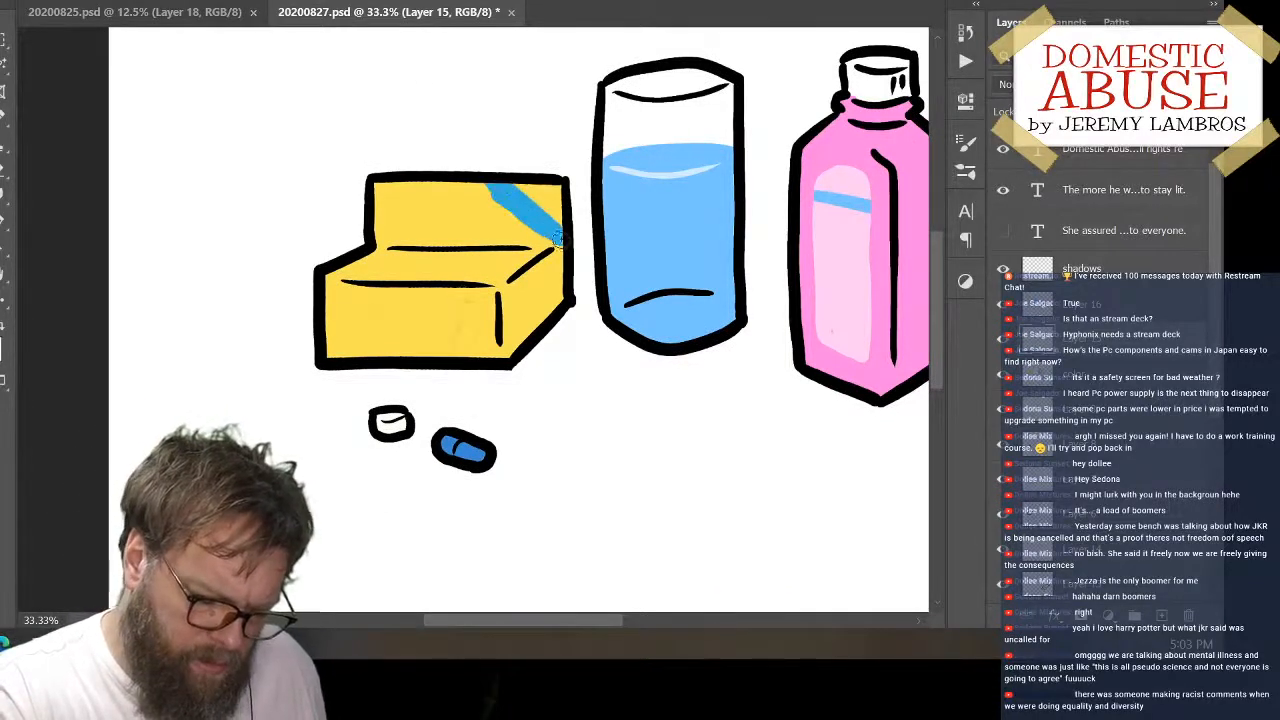
key("ctrl+z")
mouse_move(480, 183)
left_mouse_down()
mouse_move(569, 247)
mouse_move(485, 180)
mouse_move(566, 230)
left_mouse_up()
key("ctrl+z")
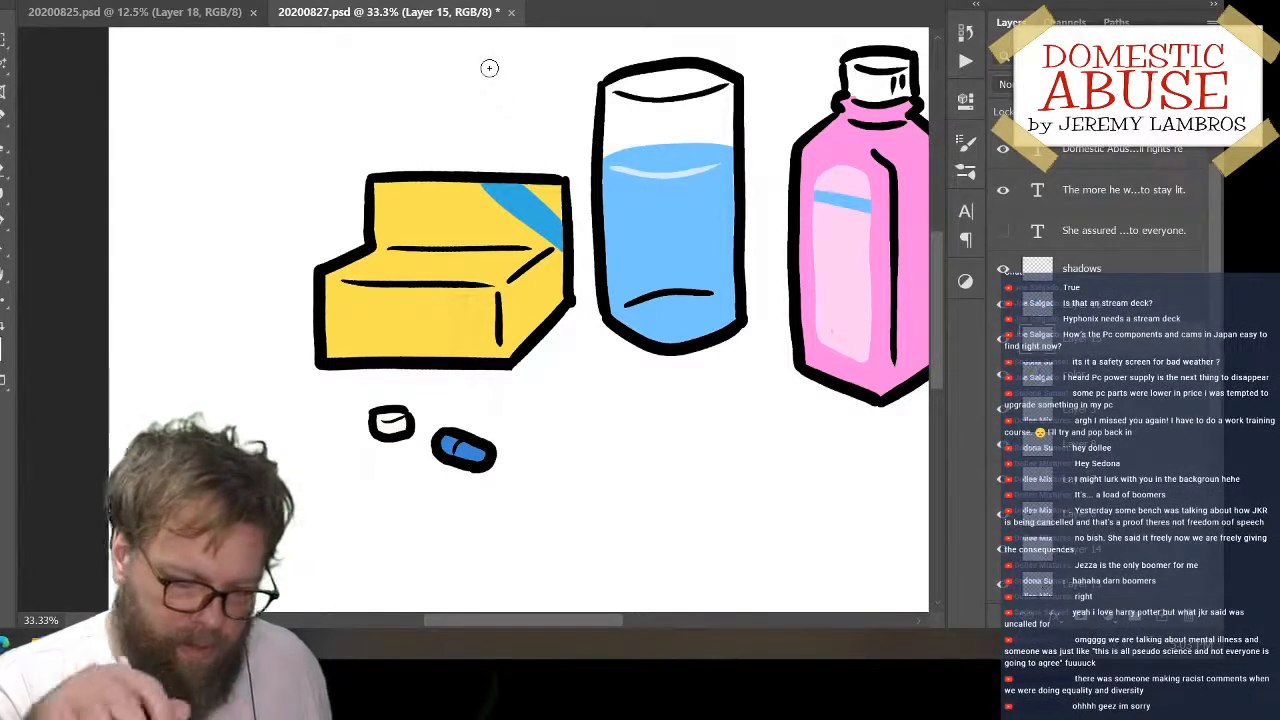
left_click(2, 342)
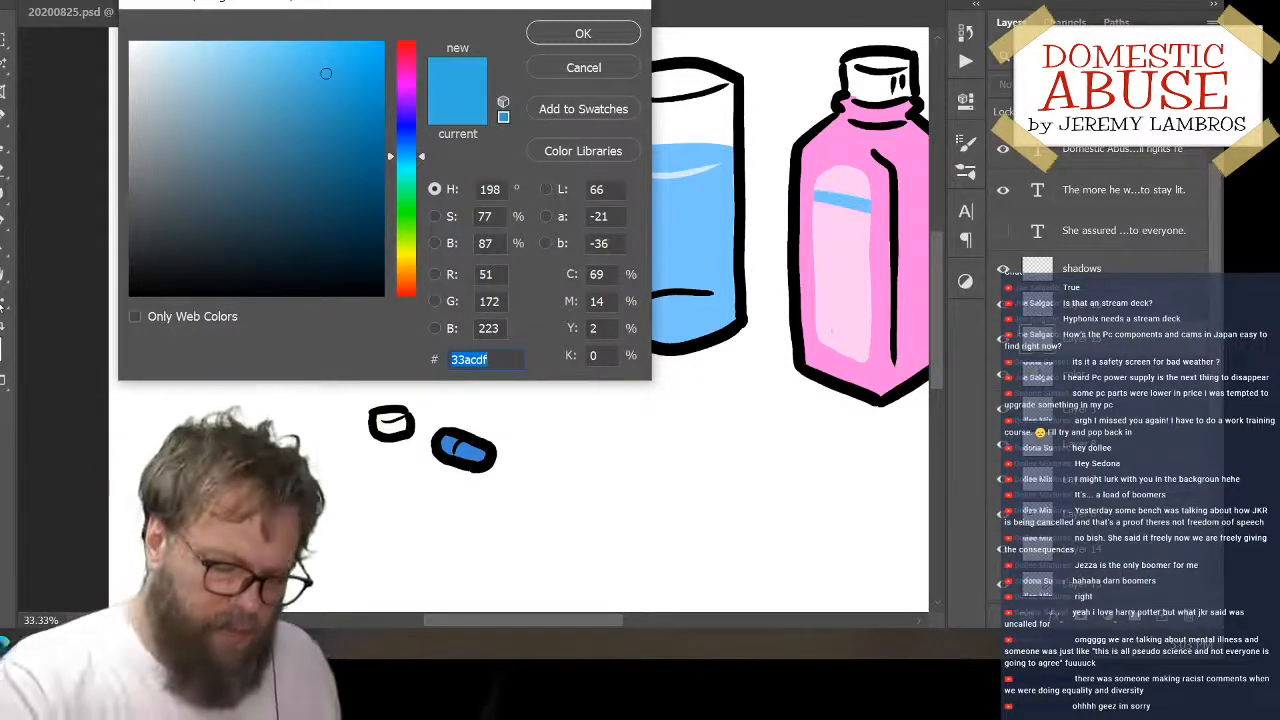
left_click_drag(540, 4, 782, 1)
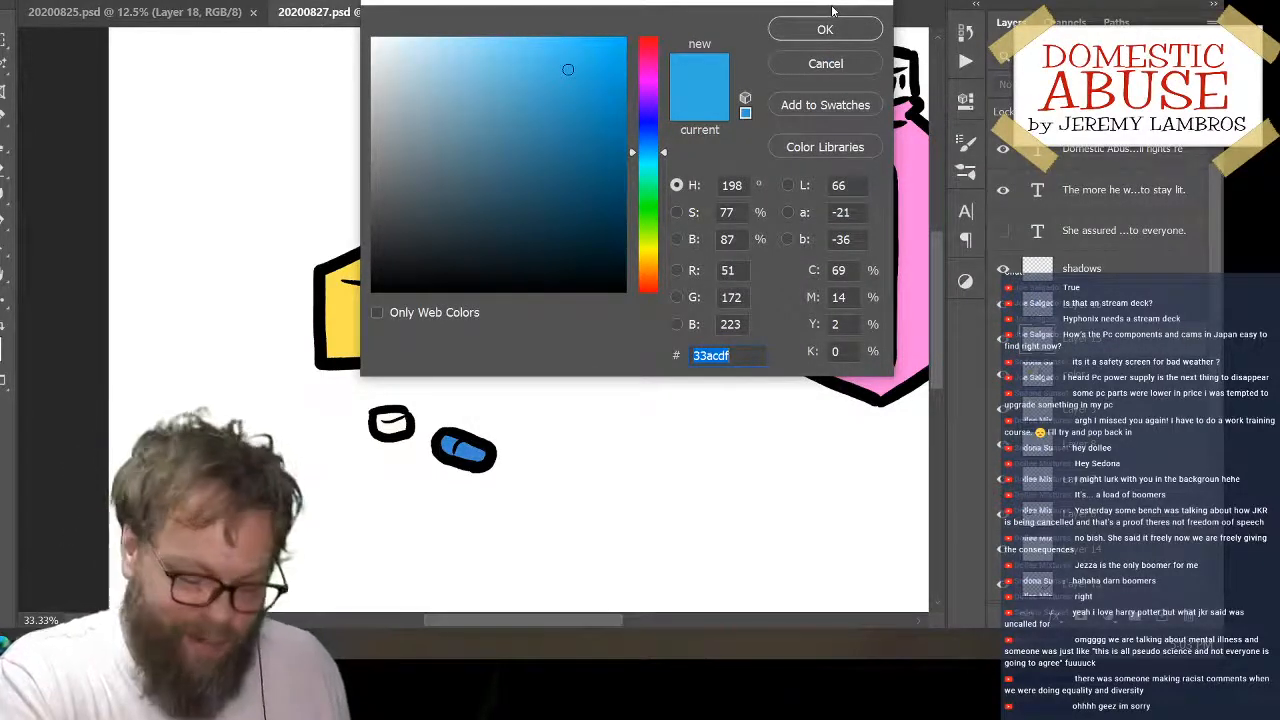
left_click(648, 216)
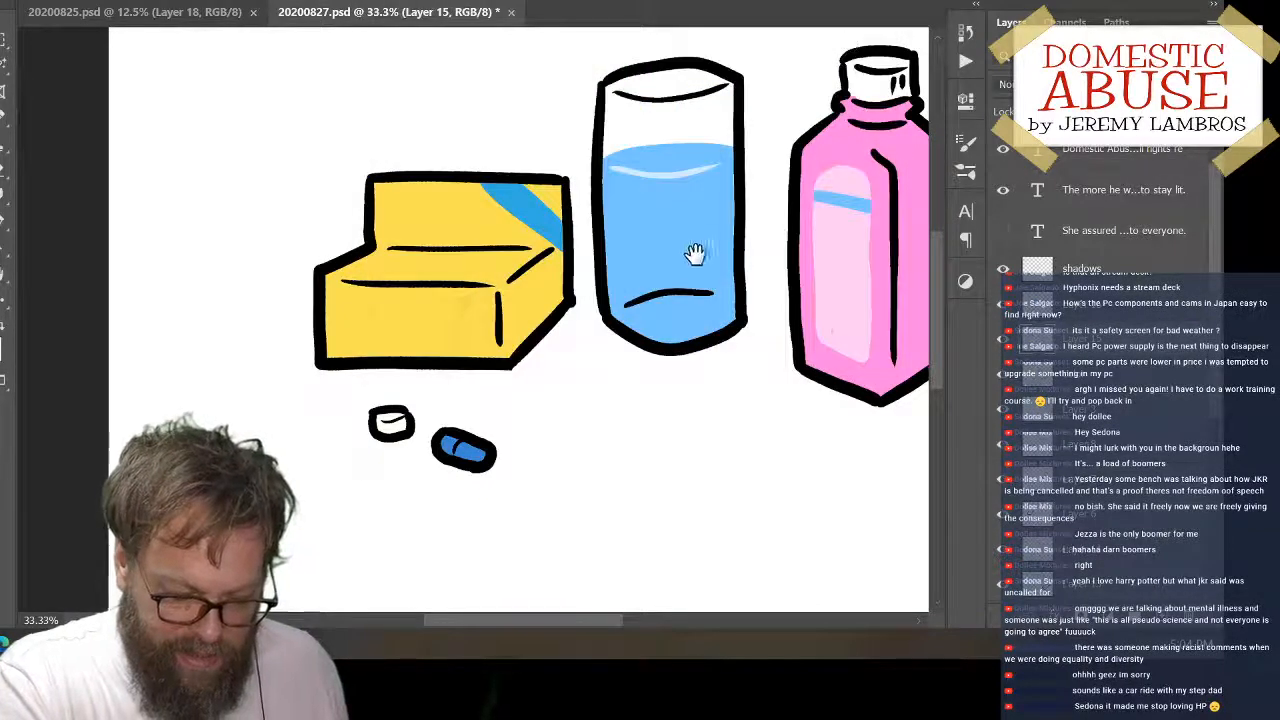
On the shadows layer, shade the green box's long side face, its open interior and the inside of its flap
left_click_drag(694, 254, 504, 241)
left_click_drag(702, 437, 657, 249)
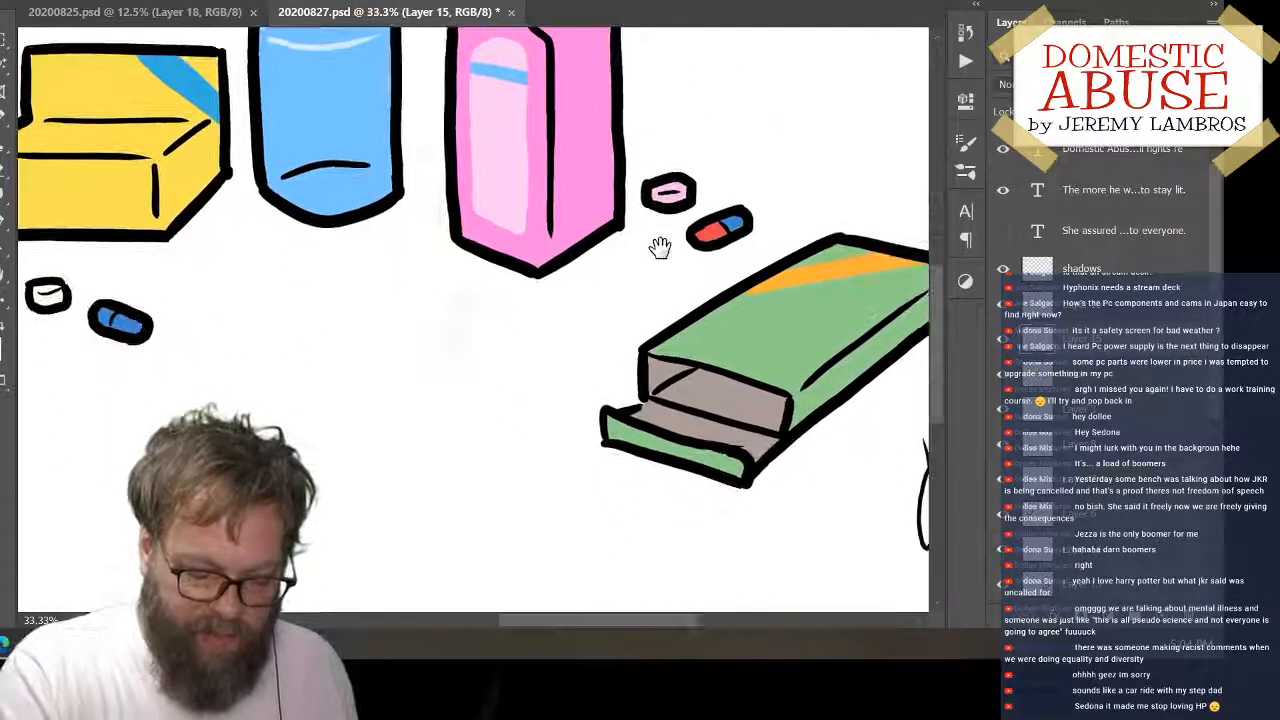
left_click_drag(806, 389, 685, 374)
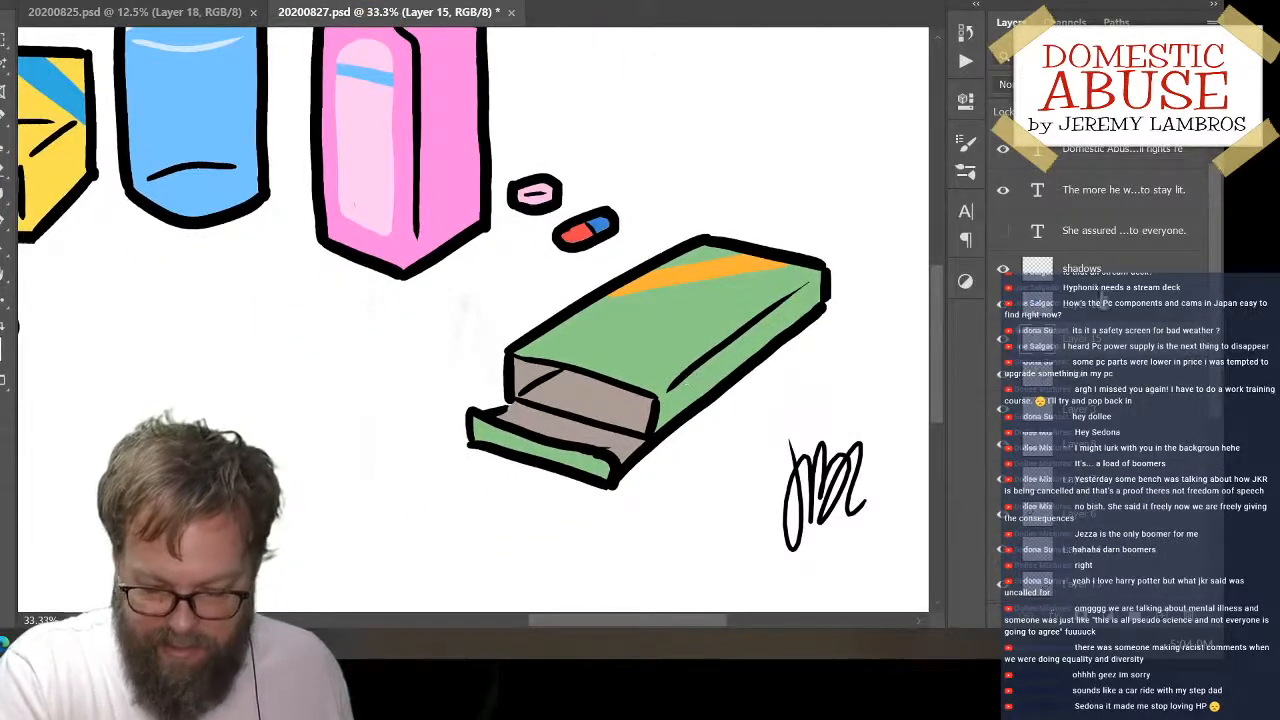
left_click(1100, 270)
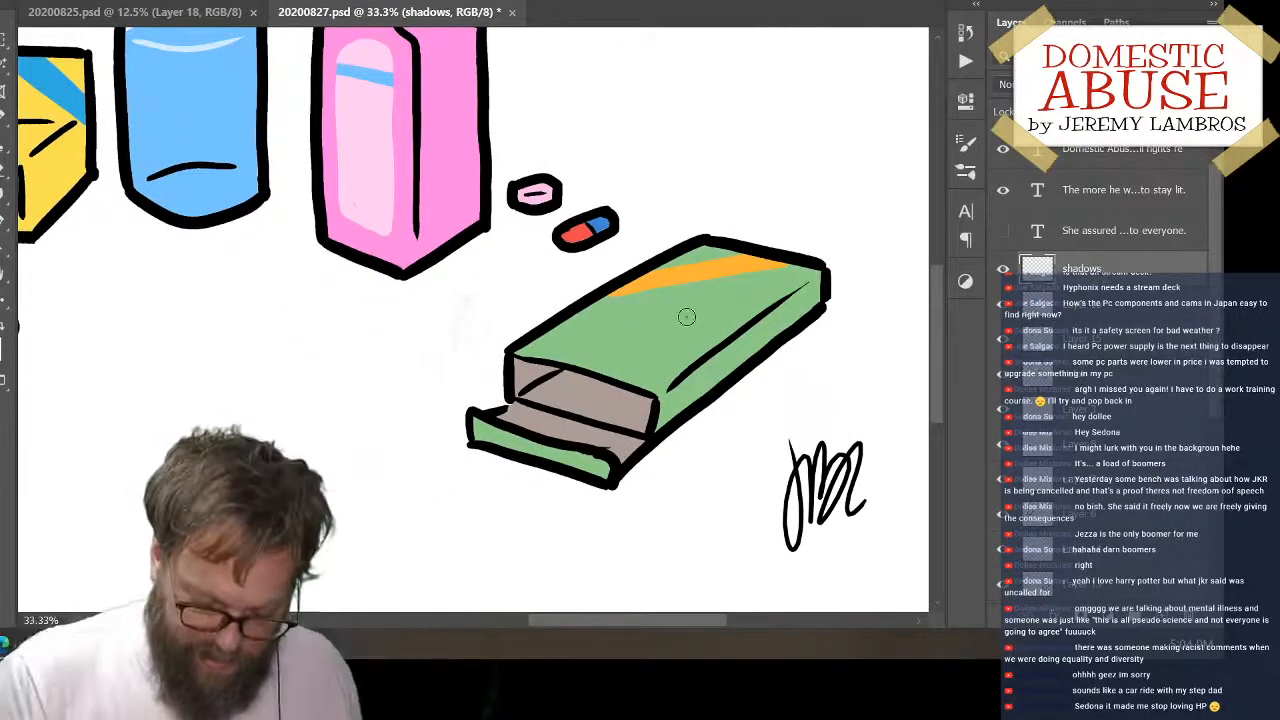
key("ctrl+minus")
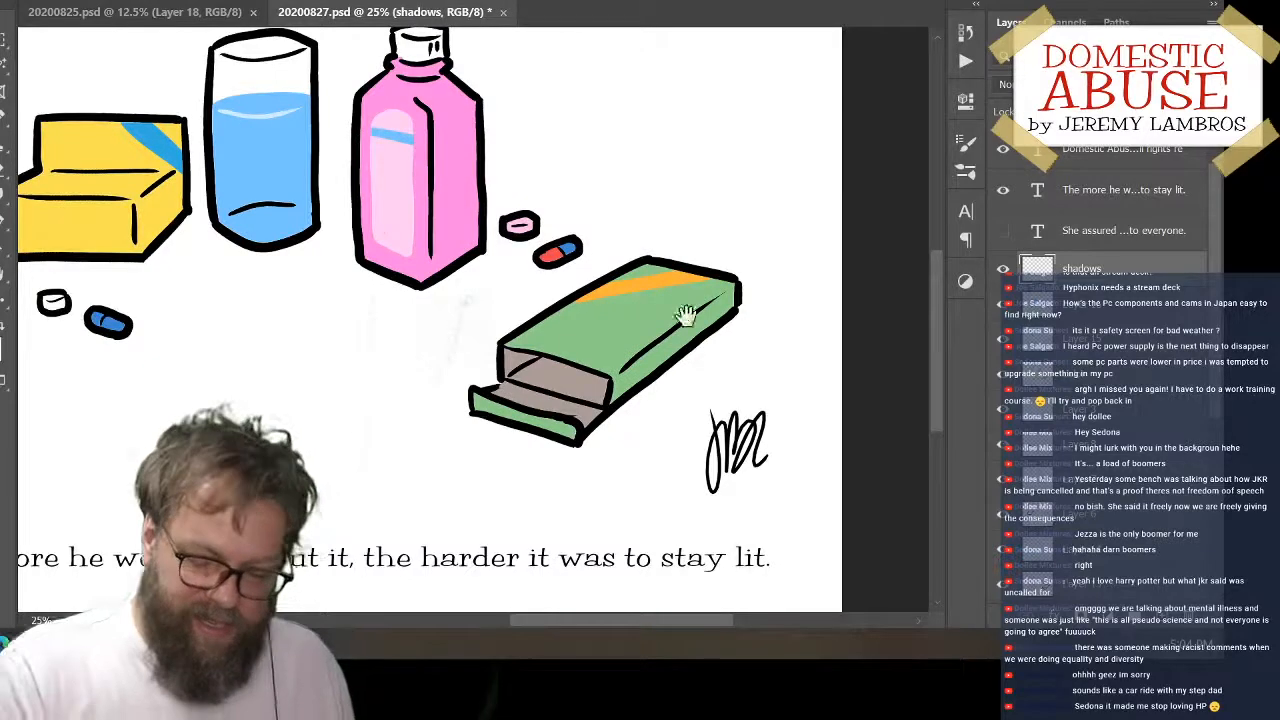
left_click_drag(368, 322, 458, 376)
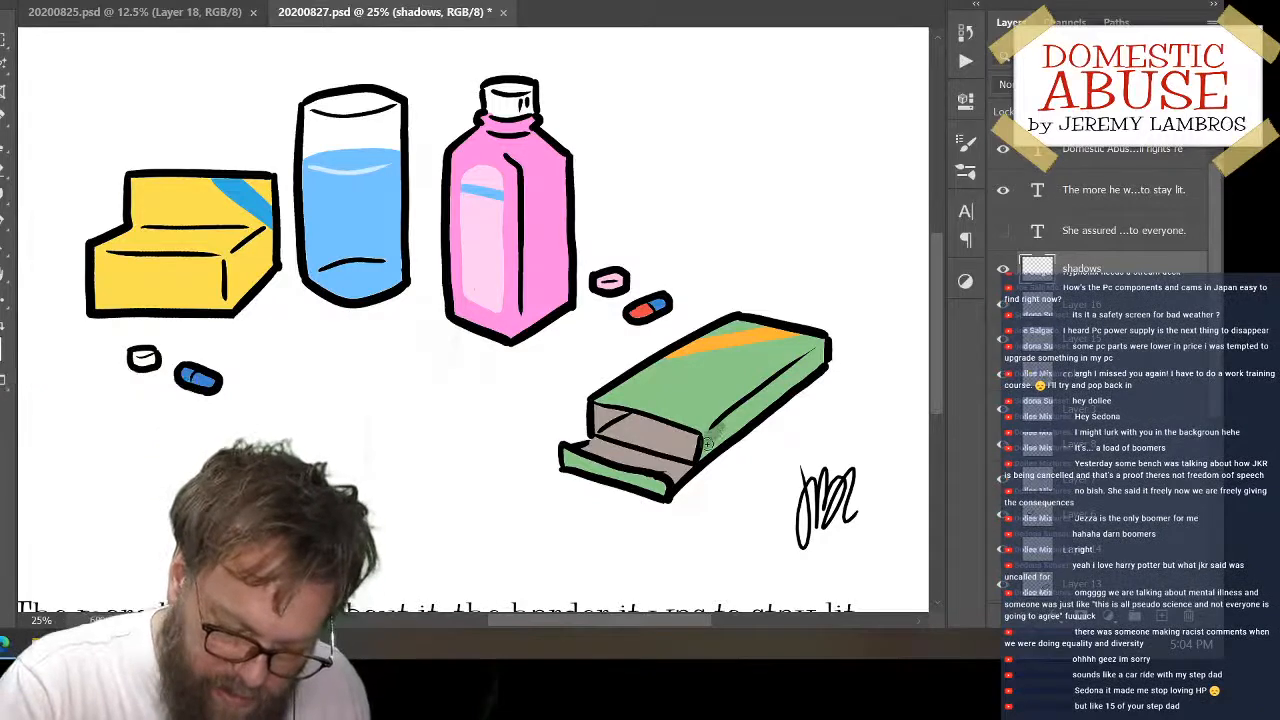
mouse_move(813, 357)
left_mouse_down()
mouse_move(823, 350)
mouse_move(717, 442)
left_mouse_up()
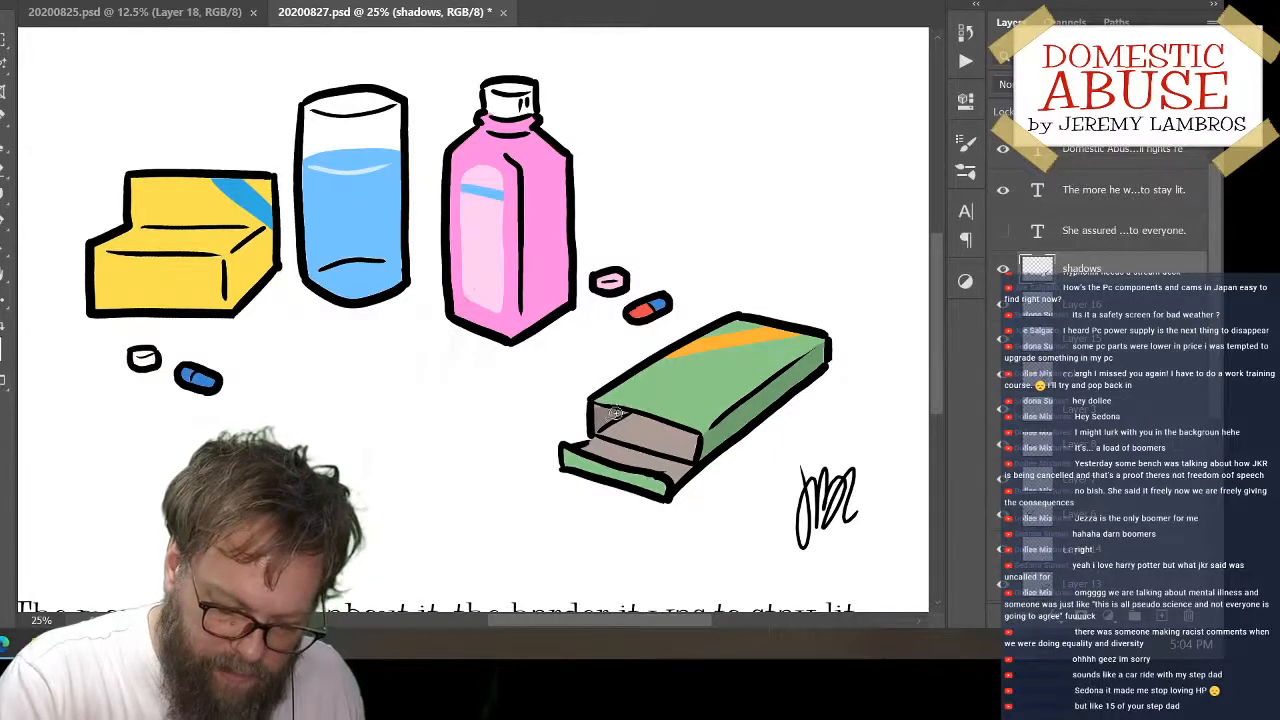
left_click_drag(596, 432, 660, 424)
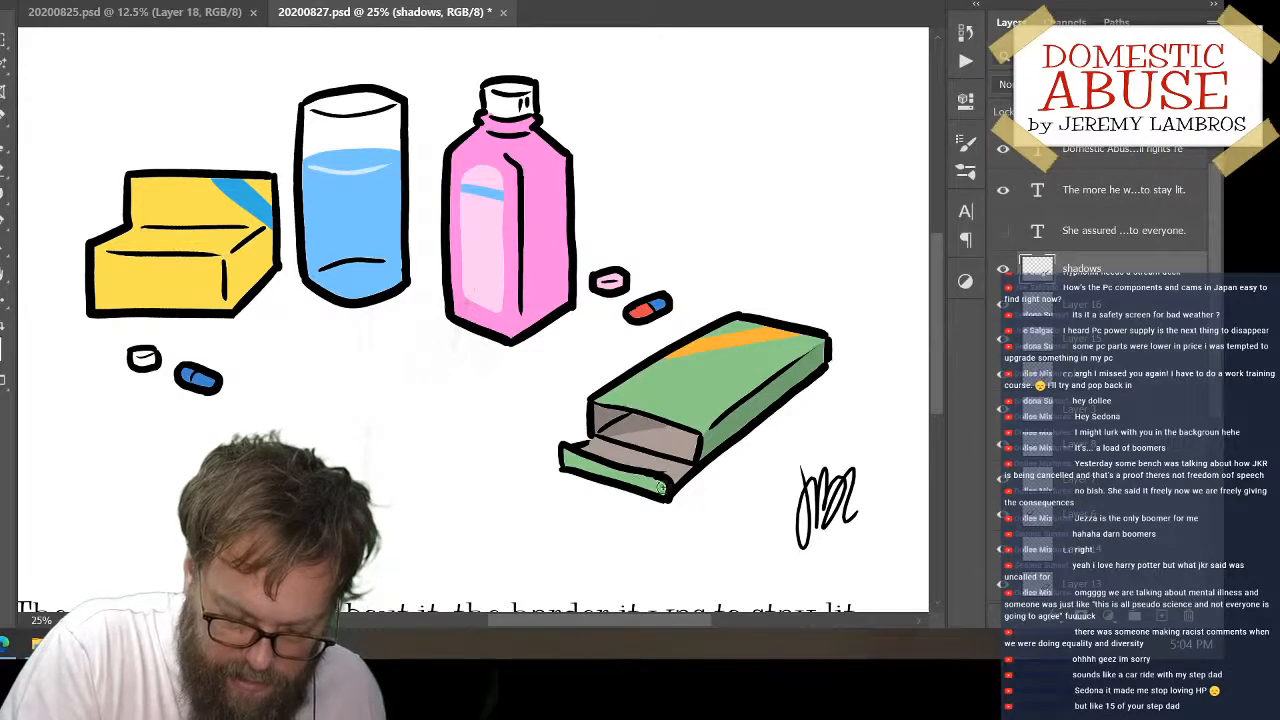
left_click_drag(581, 448, 625, 467)
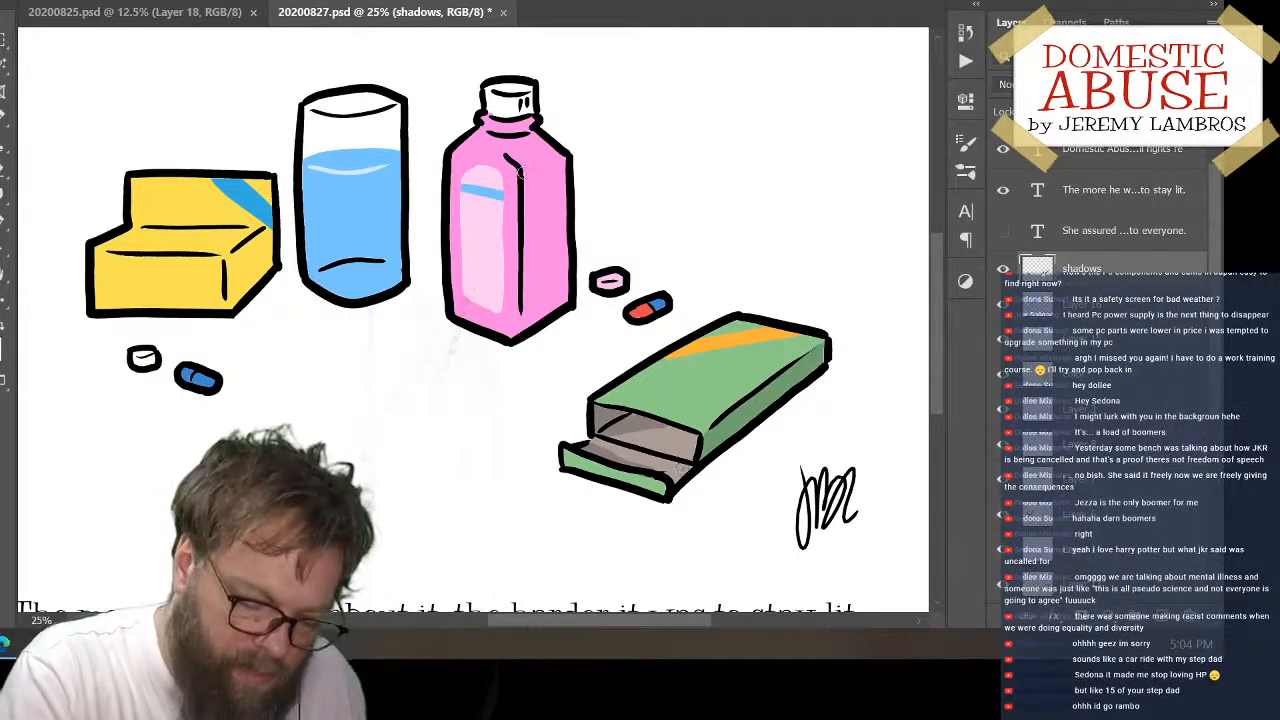
Shade the pink bottle's cap and neck, and fill its whole side face with the shadow tone
left_click_drag(520, 170, 565, 158)
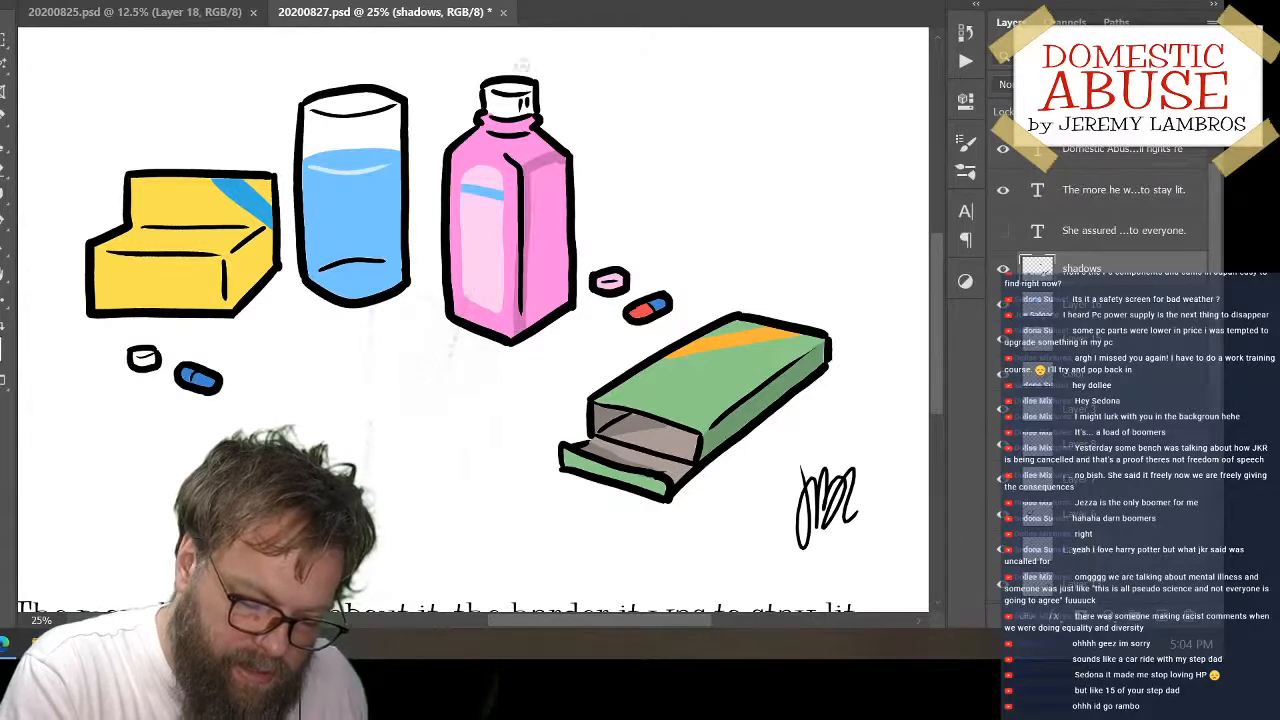
mouse_move(520, 102)
left_mouse_down()
mouse_move(507, 133)
mouse_move(565, 93)
mouse_move(513, 160)
left_mouse_up()
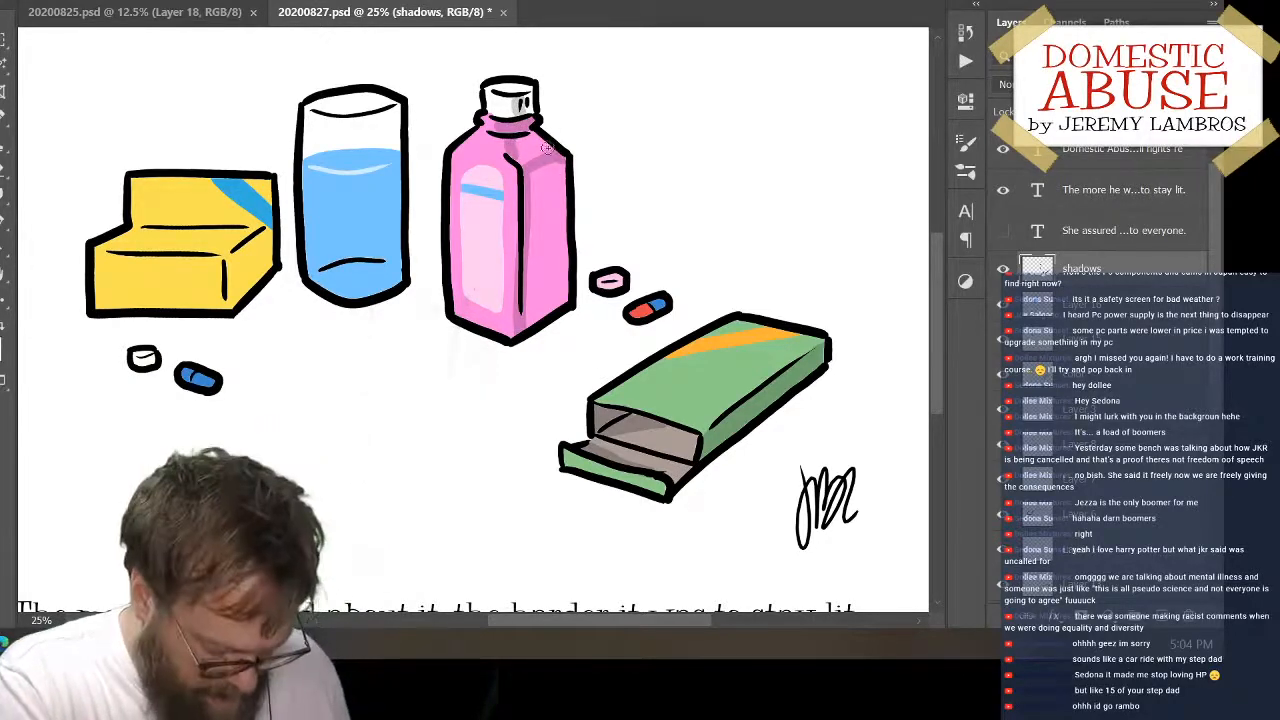
key("g")
left_click(542, 232)
left_click(531, 150)
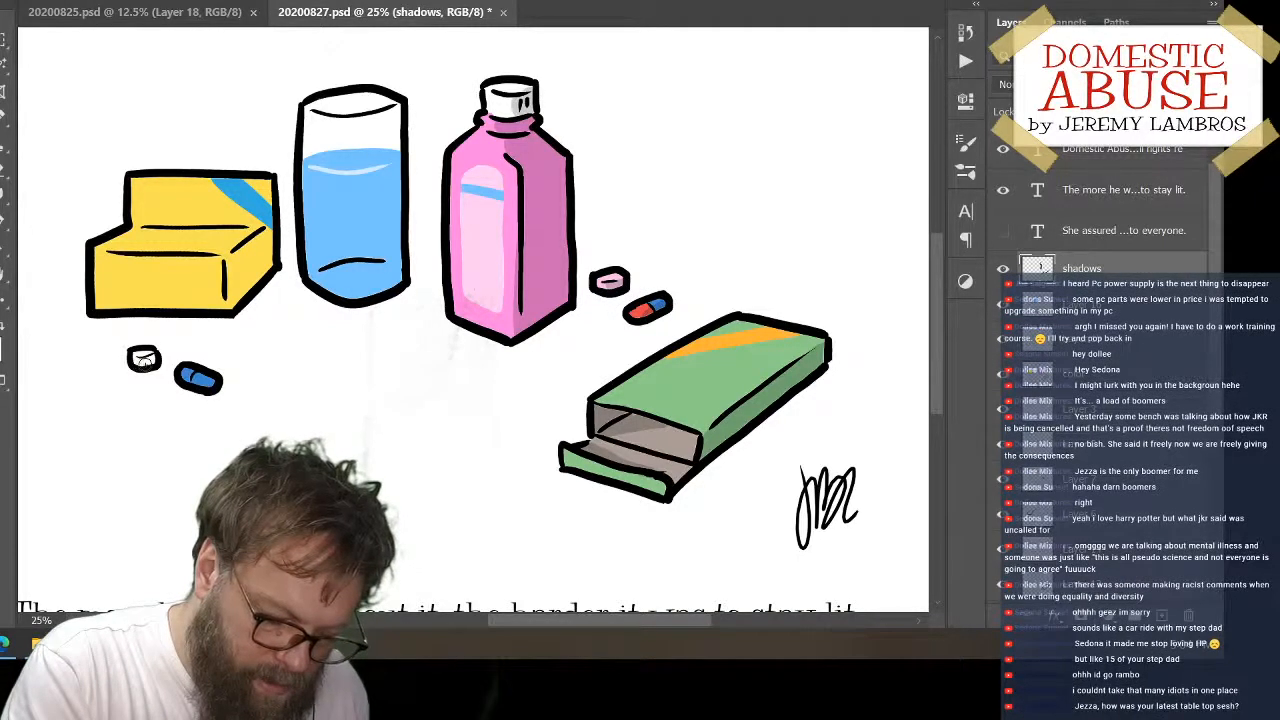
Shade the white pill, the yellow box's end face and a thin band along its back crease
left_click(143, 363)
mouse_move(267, 232)
left_mouse_down()
mouse_move(230, 255)
mouse_move(230, 308)
mouse_move(264, 242)
mouse_move(241, 280)
left_mouse_up()
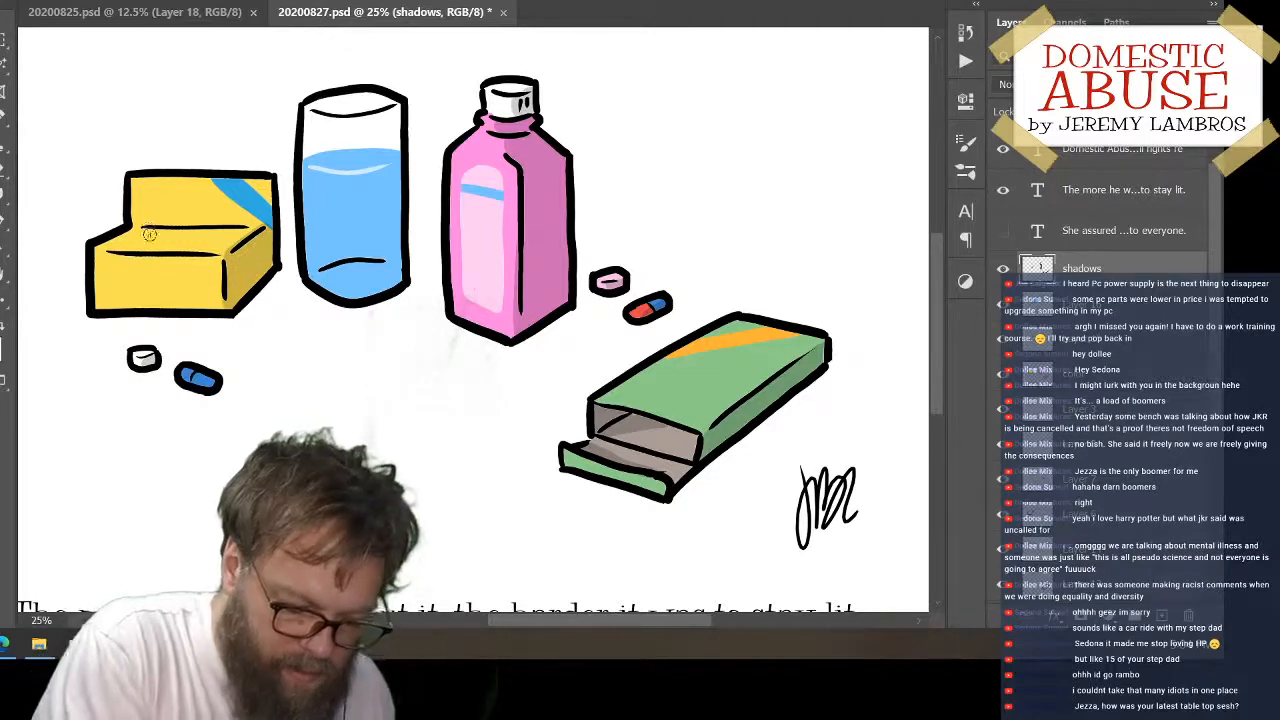
left_click_drag(126, 226, 266, 222)
key("ctrl+z")
left_click_drag(130, 225, 248, 228)
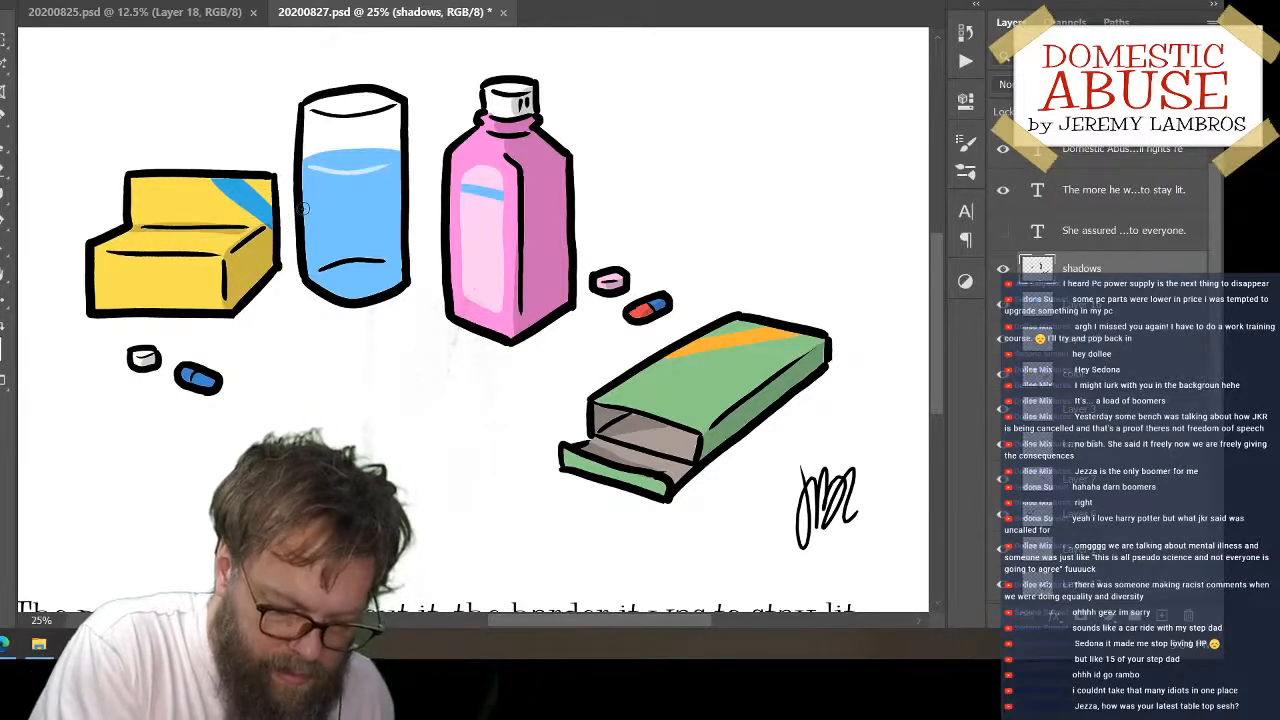
Shade the right half of the water glass and the inside of its rim, and brush over the blue capsule
left_click_drag(364, 120, 368, 298)
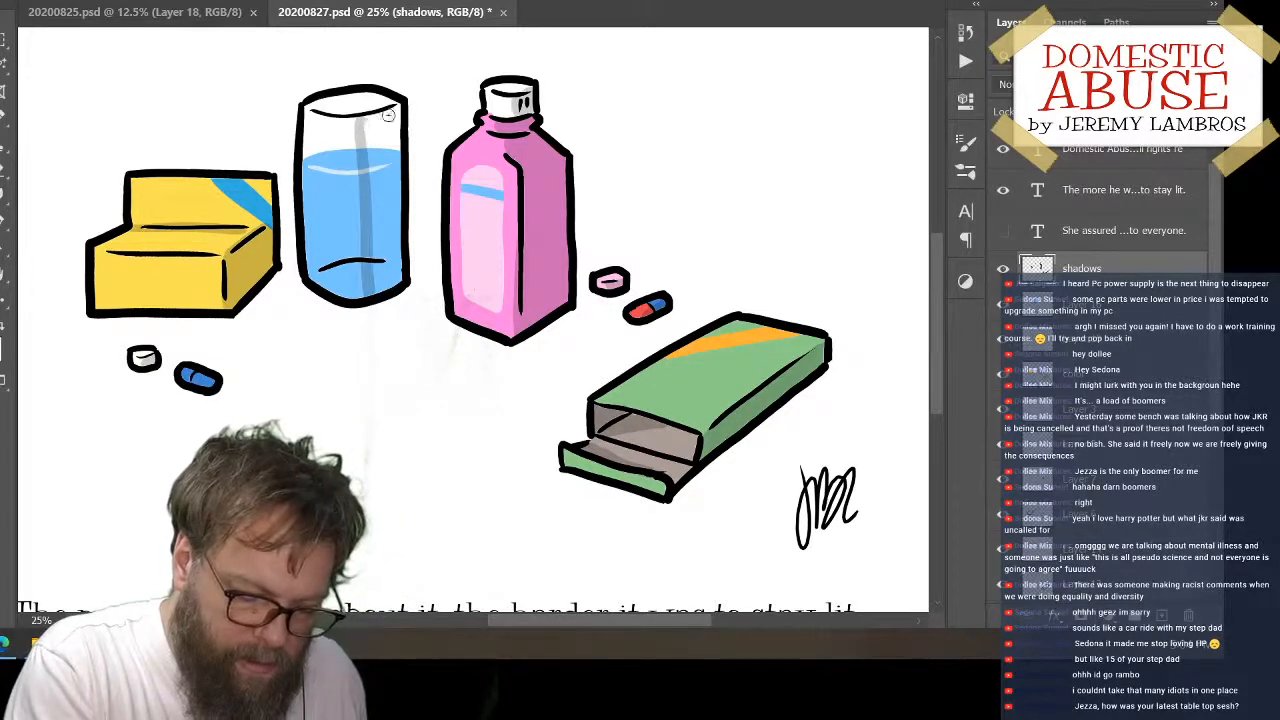
left_click_drag(385, 116, 400, 108)
mouse_move(320, 109)
left_mouse_down()
mouse_move(364, 104)
mouse_move(351, 108)
mouse_move(377, 270)
mouse_move(391, 272)
mouse_move(400, 136)
left_mouse_up()
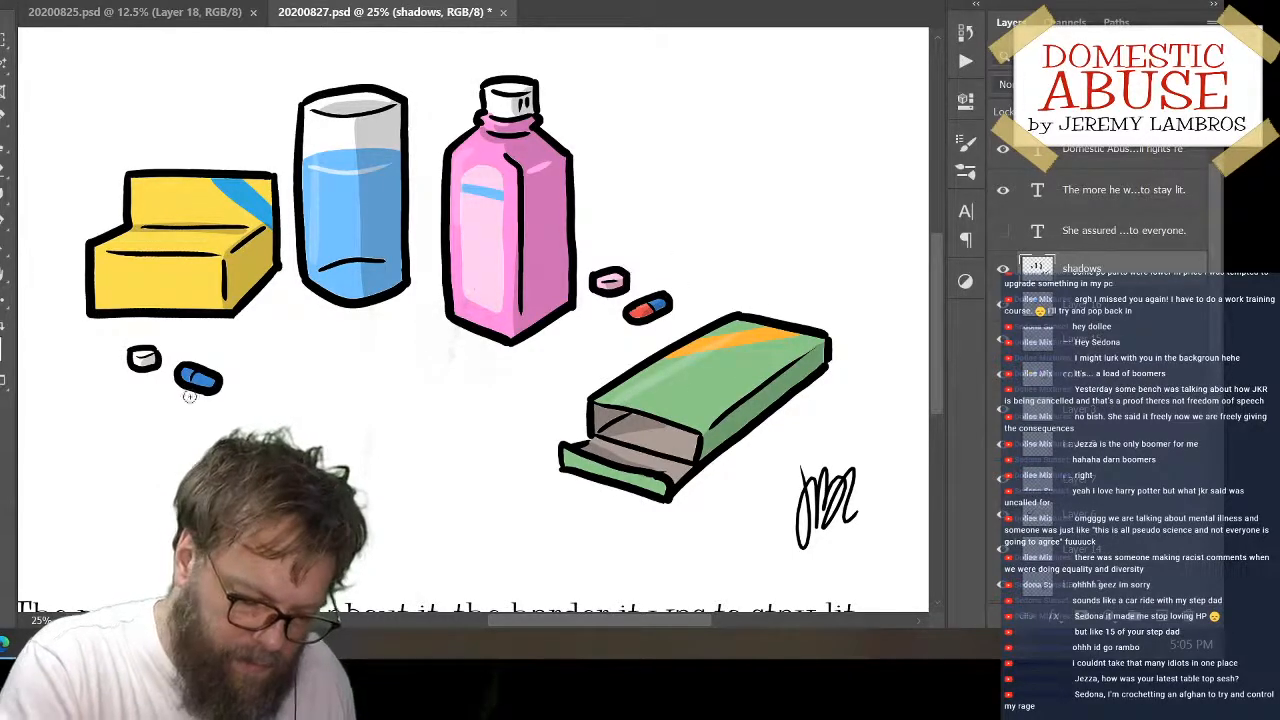
left_click_drag(180, 371, 208, 372)
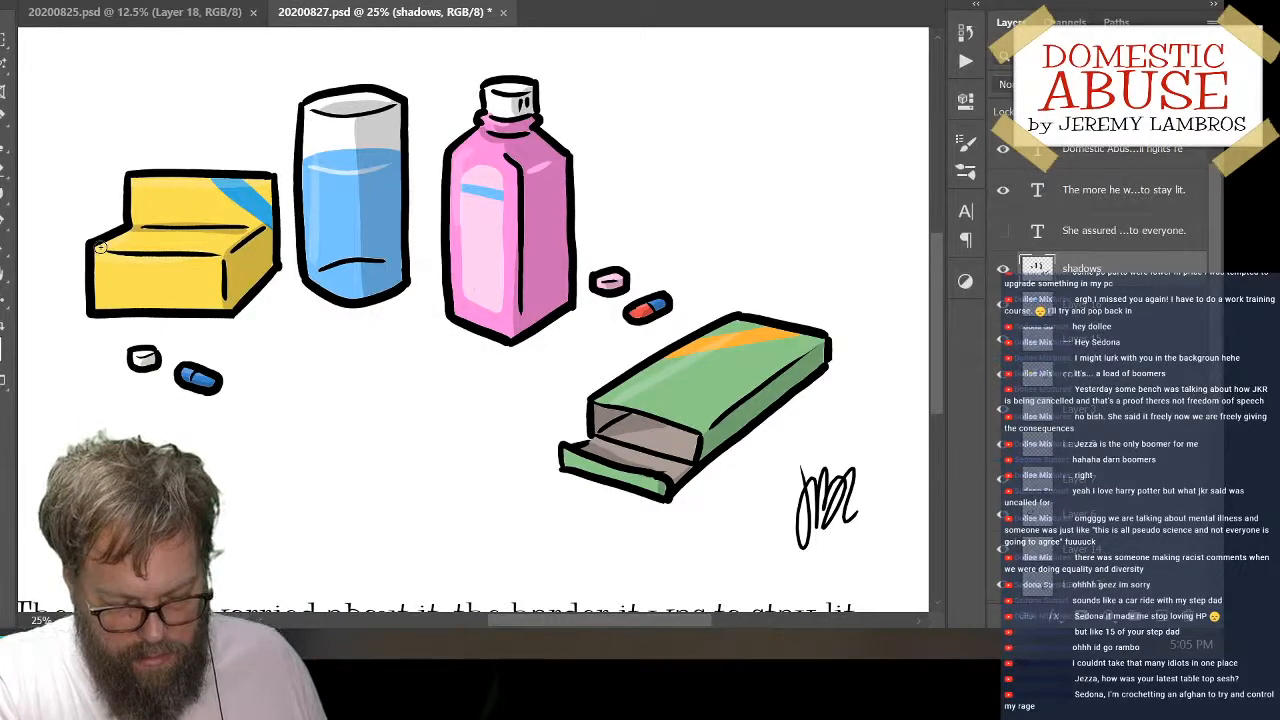
On the color layer, sample the red of the capsule beside the bottle and paint the left half of the all-blue capsule with it
left_click(1110, 385)
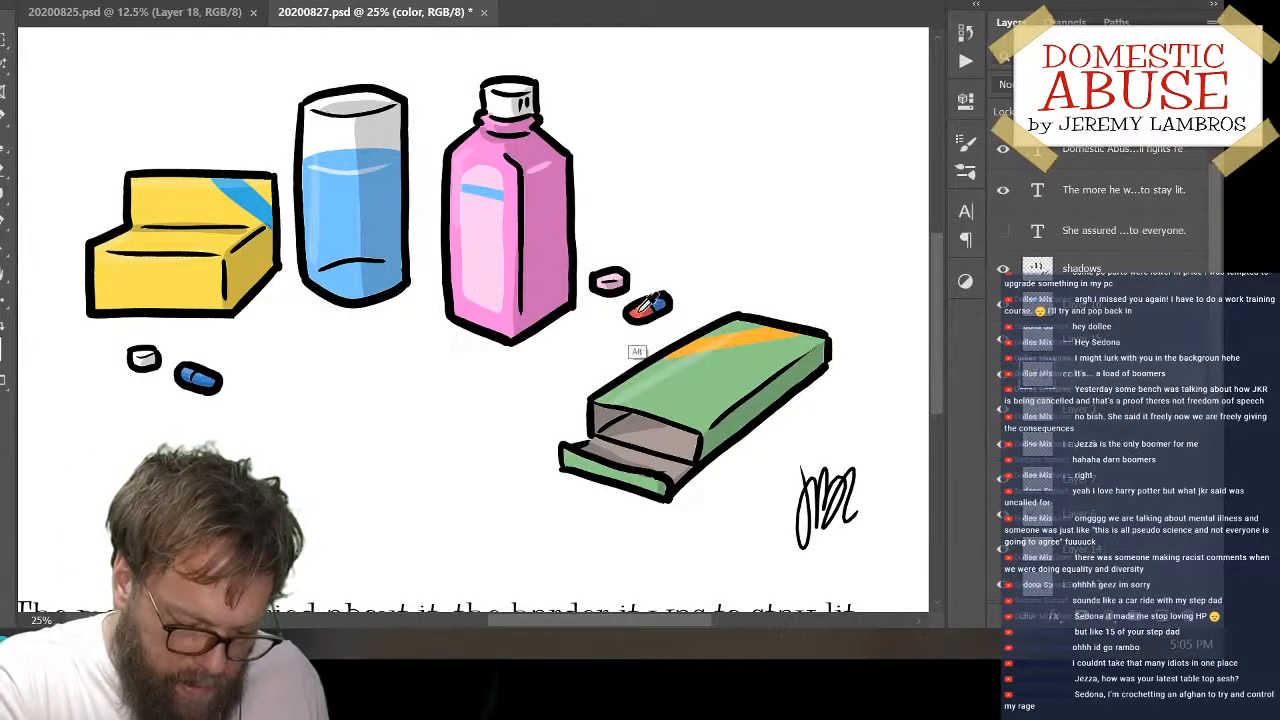
left_click(638, 314, "alt")
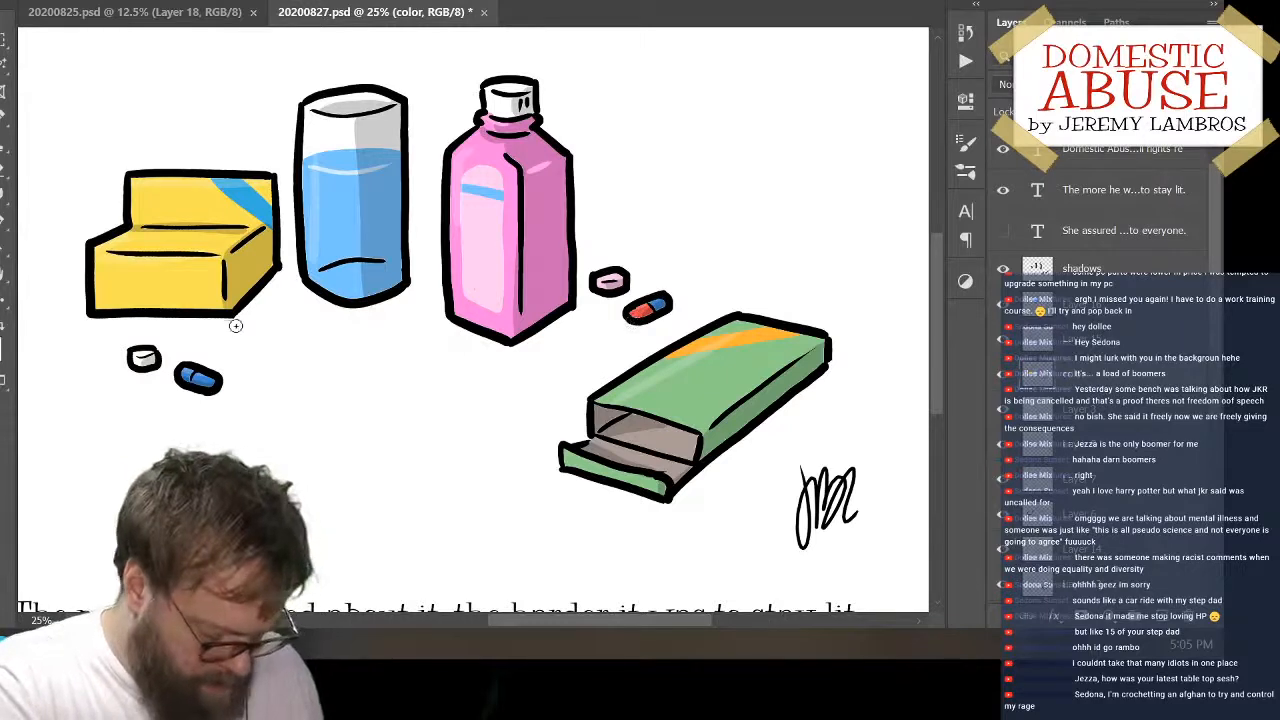
key("g")
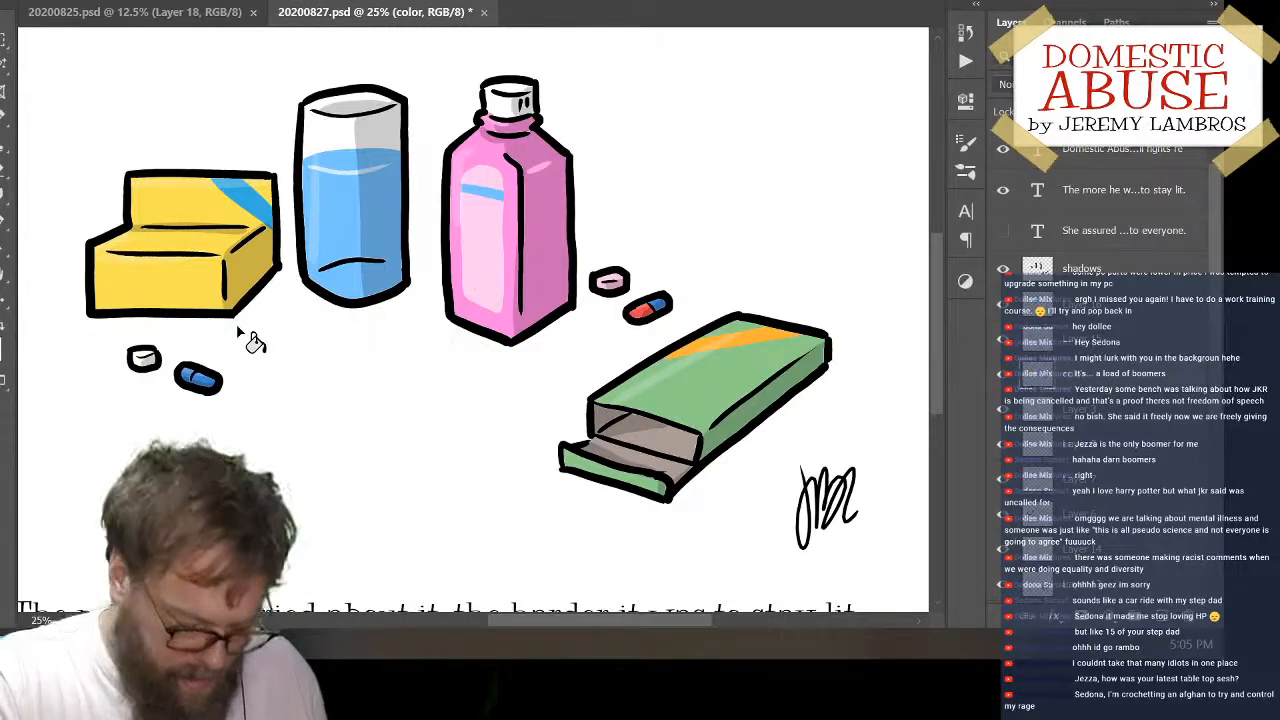
key("b")
left_click_drag(180, 380, 194, 372)
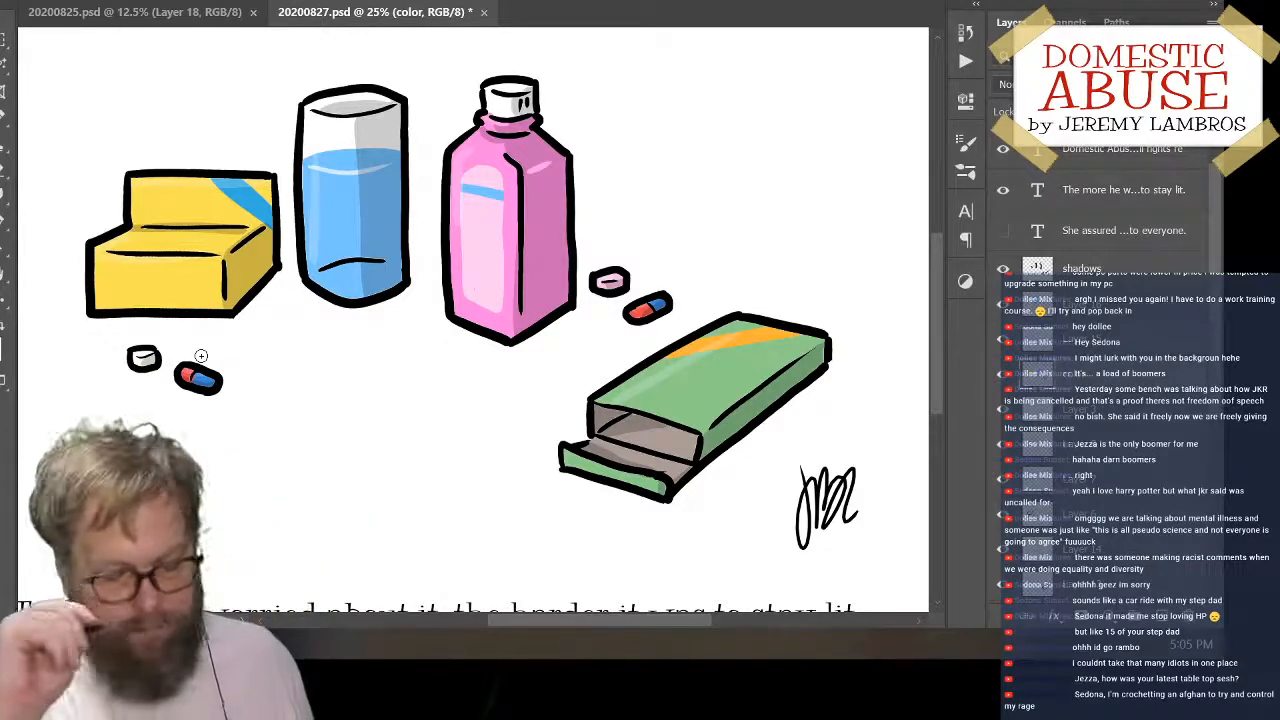
key("v")
scroll(208, 368, "down", 2)
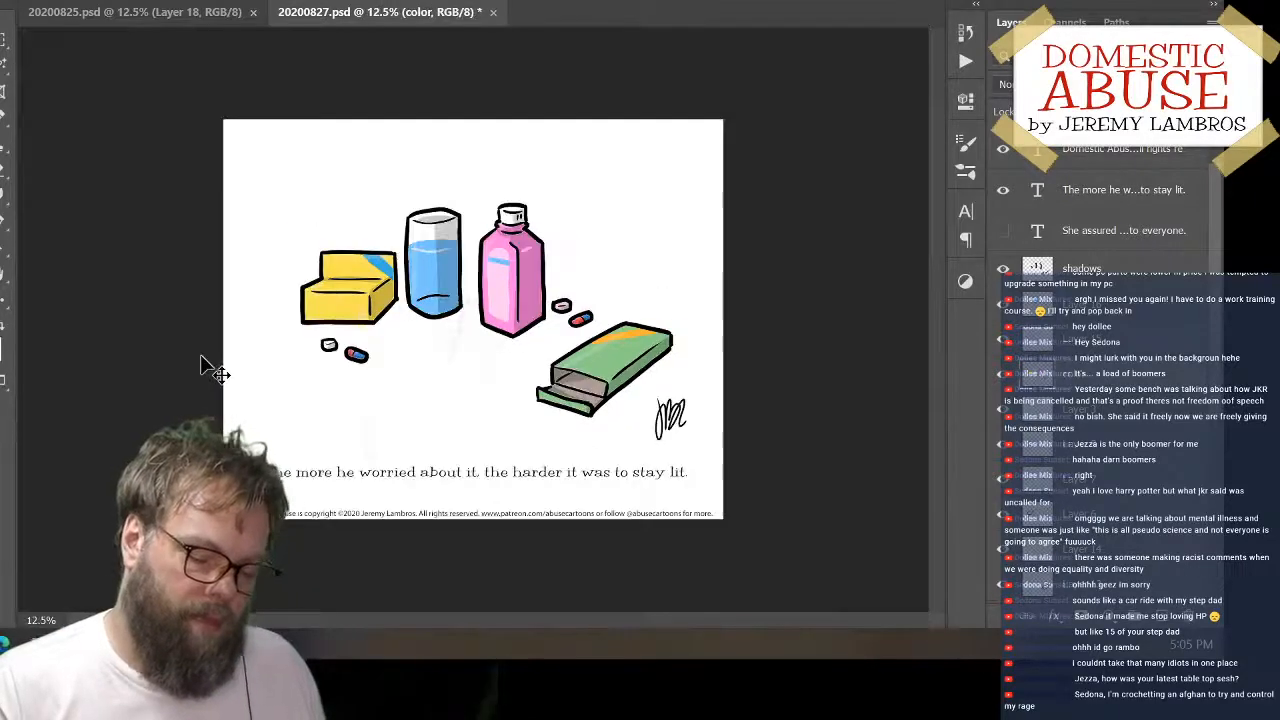
Add a new layer above the shadows layer and paint two black eye dots on the green box's top face, near its long crease
scroll(205, 365, "up", 2)
key("b")
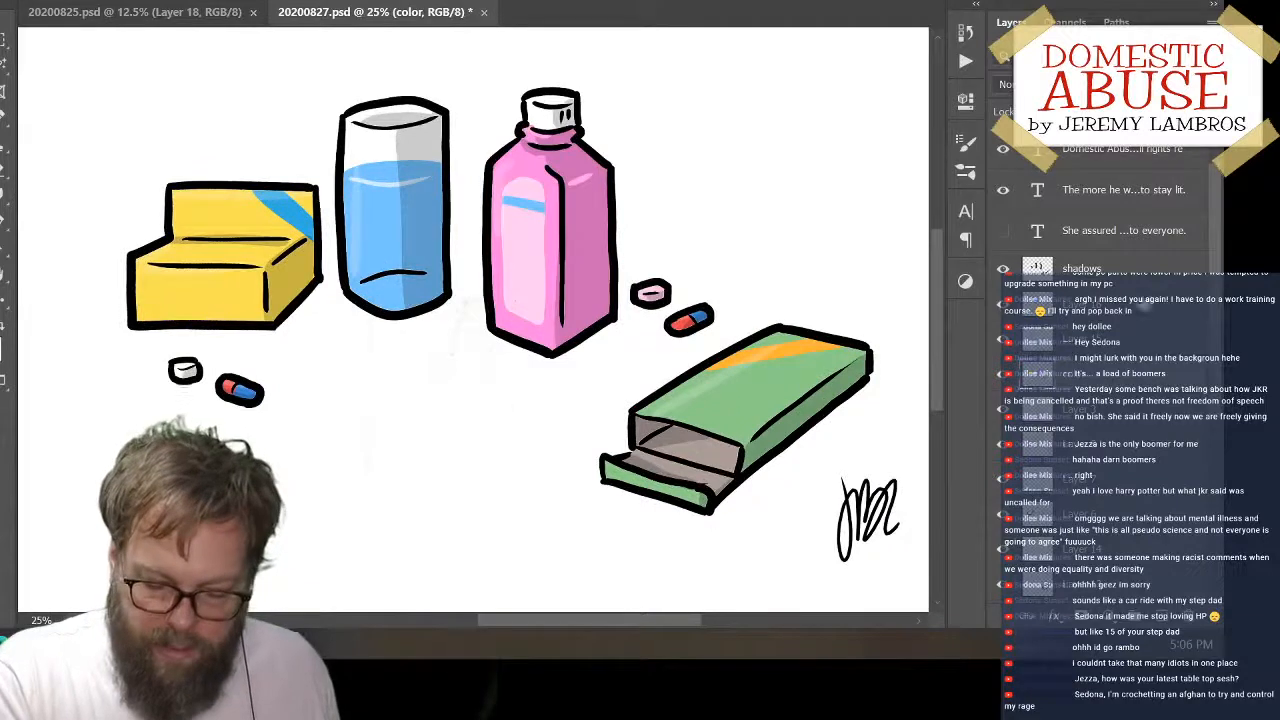
left_click(1138, 288)
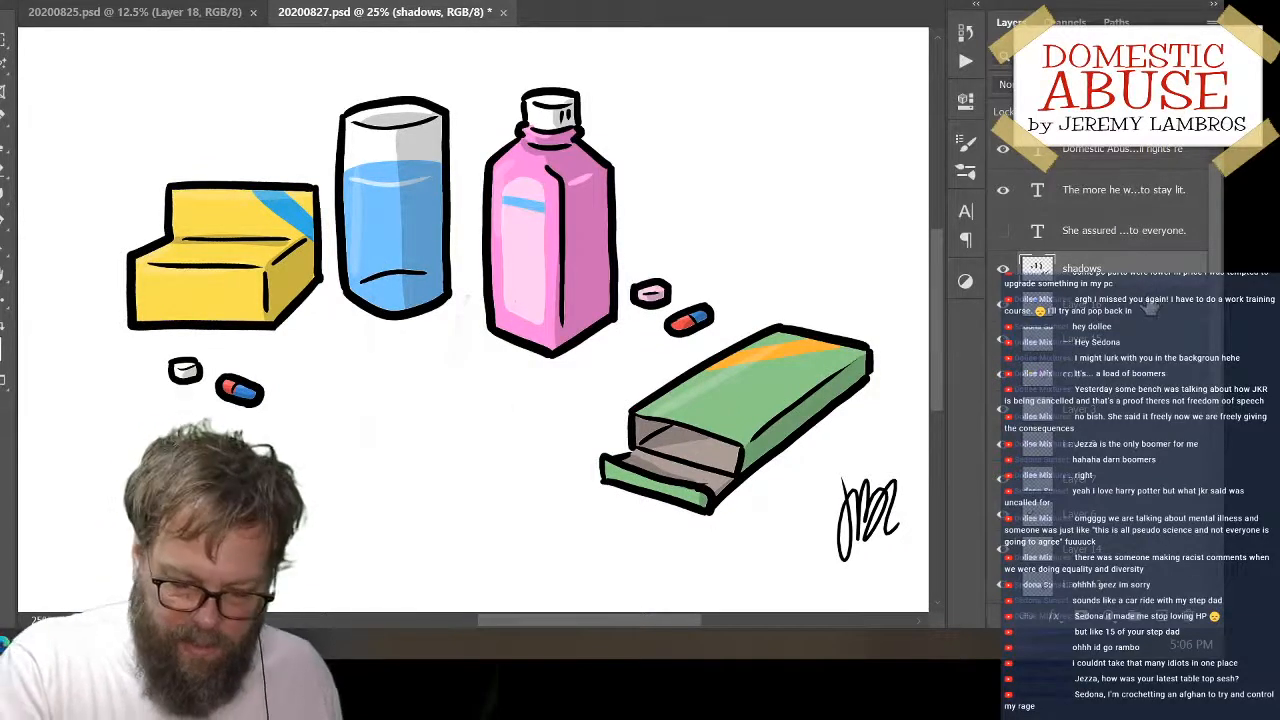
left_click(1165, 623)
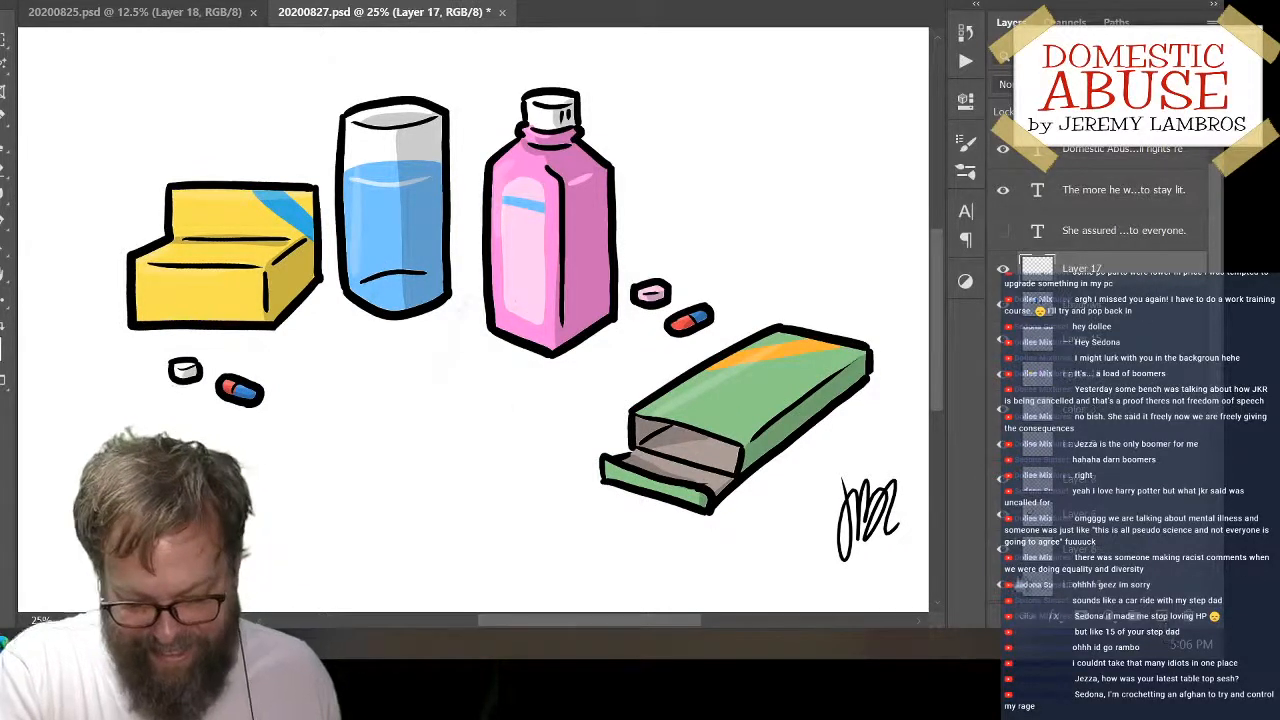
left_click(776, 398)
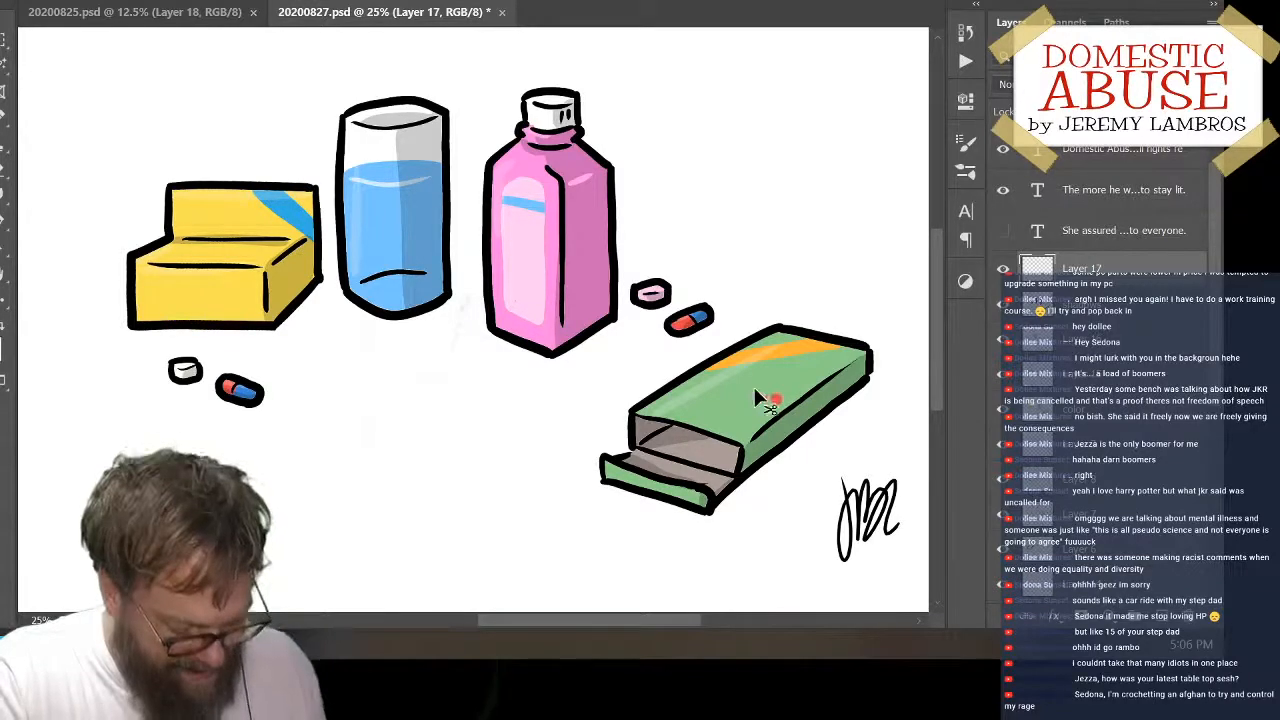
key("ctrl+z")
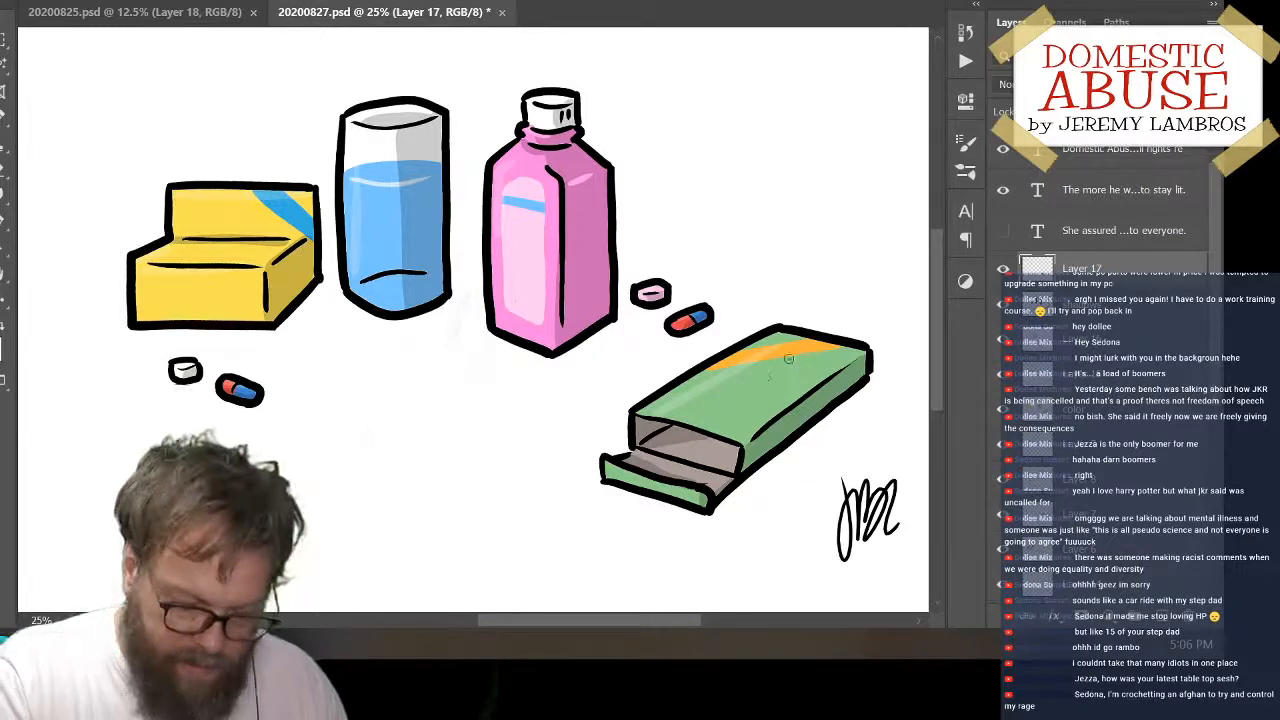
left_click(782, 394)
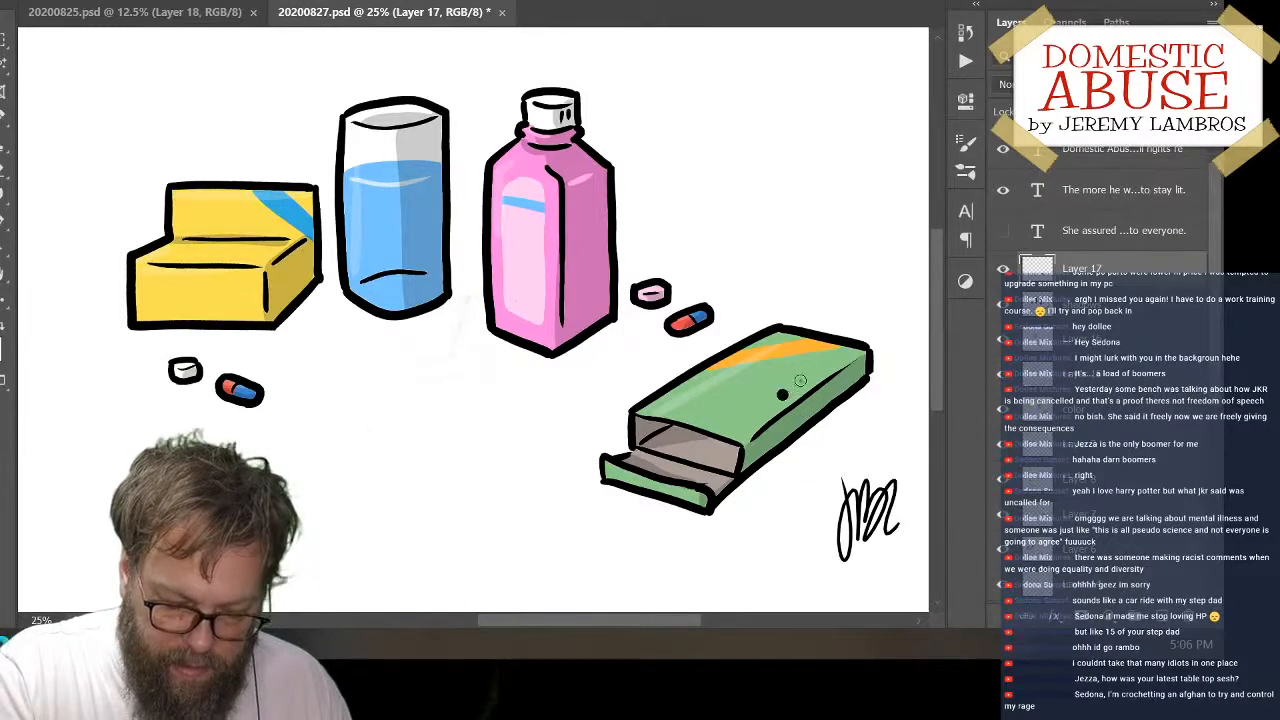
left_click(798, 385)
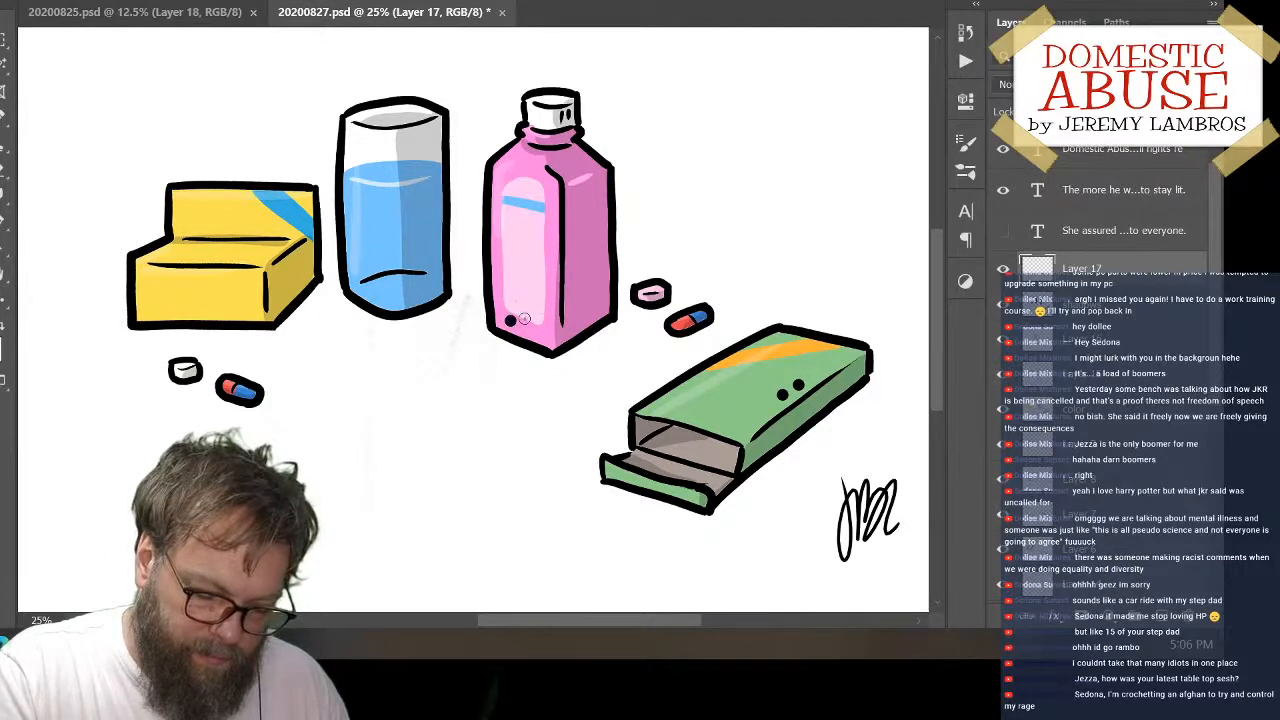
Remove the misplaced dots on the pink bottle and paint a pair of black eye dots low on its side face
key("ctrl+z")
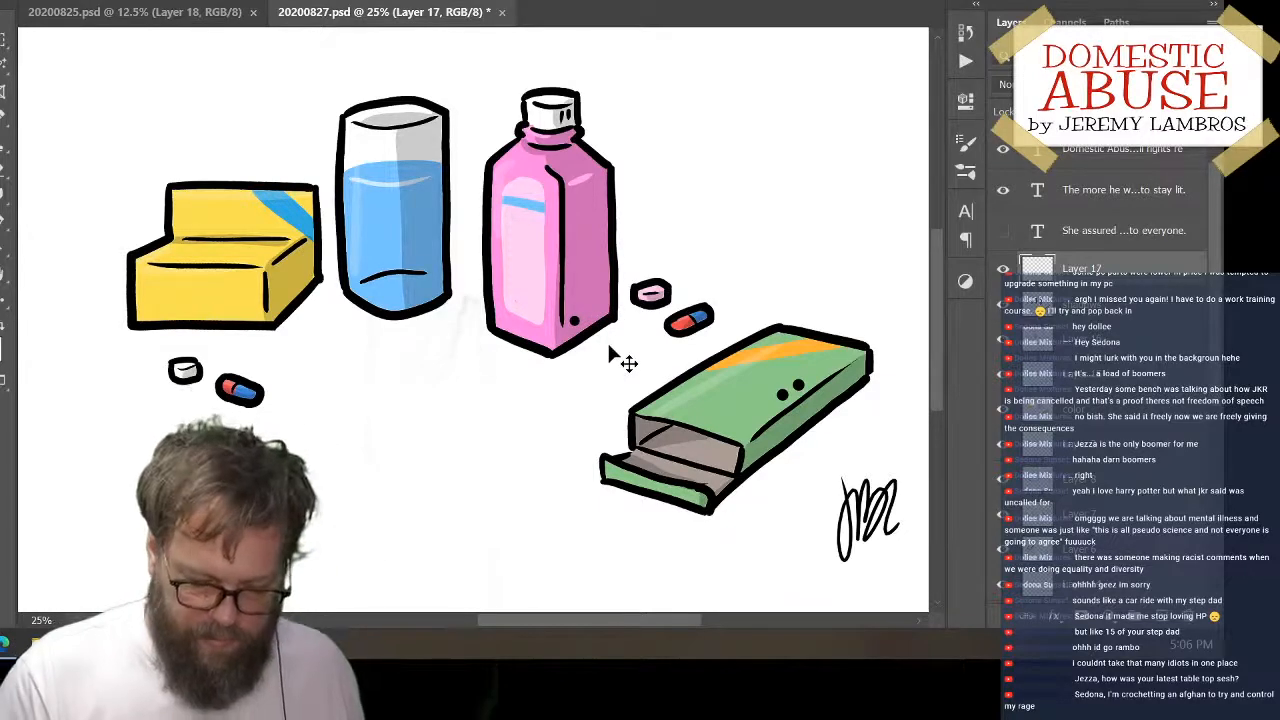
key("ctrl+plus")
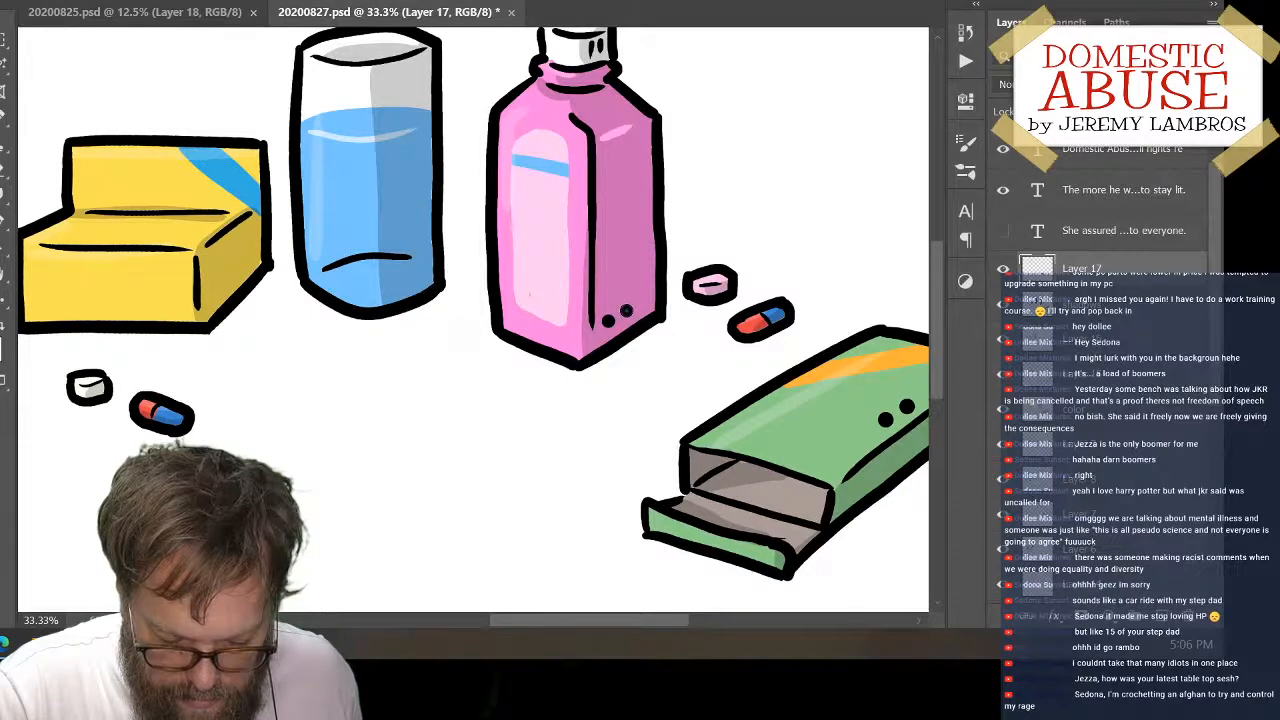
key("ctrl+z")
key("e")
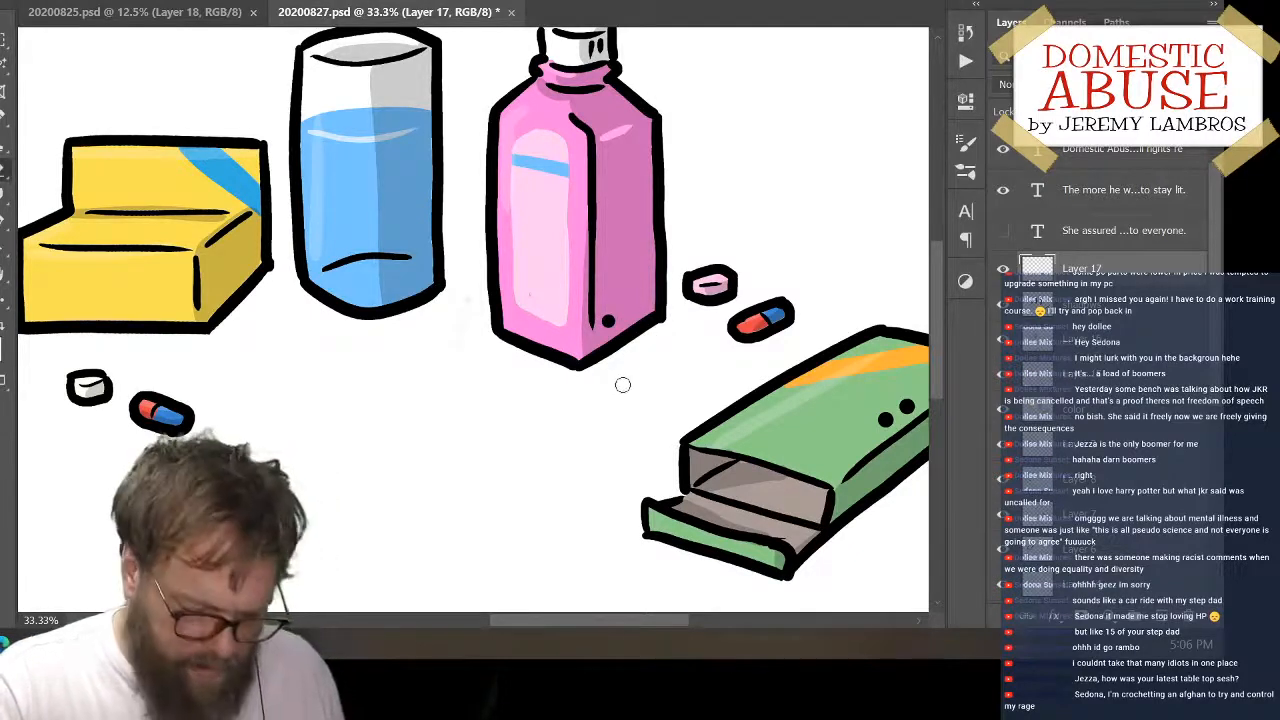
left_click_drag(609, 325, 605, 311)
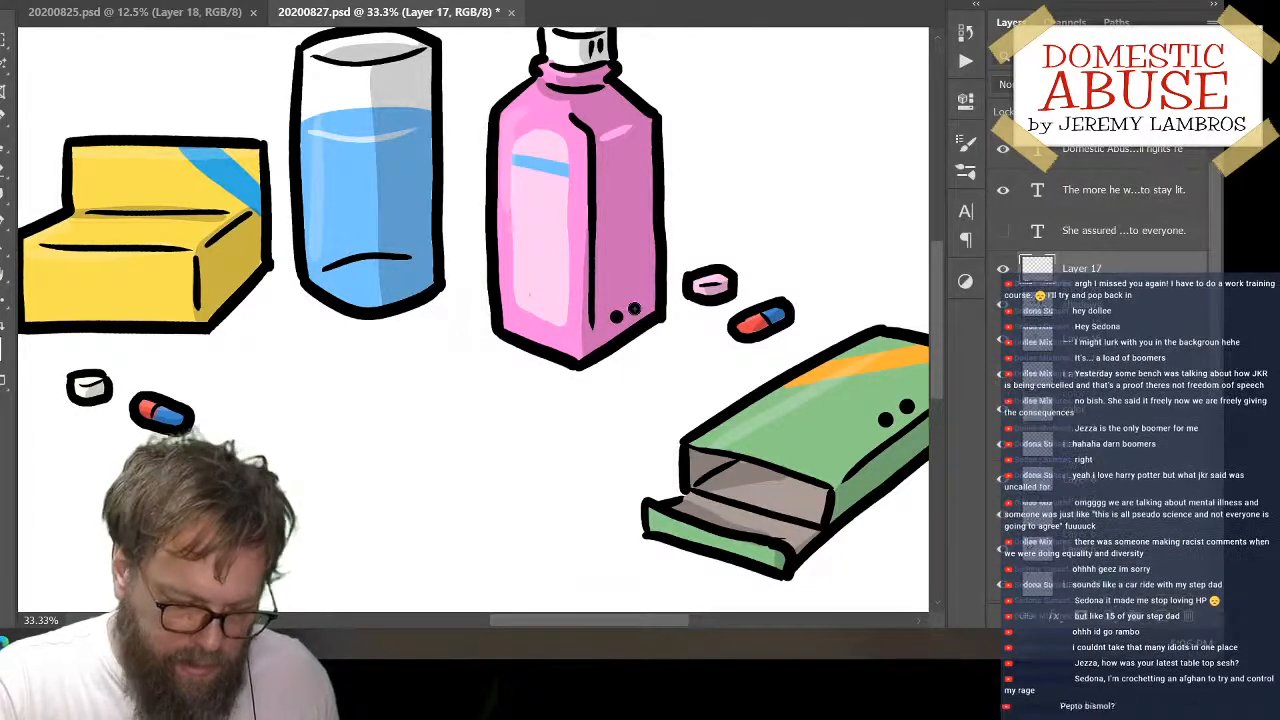
Paint a pair of black eye dots near the base of the water glass and another pair on the yellow box's front face
left_click(396, 283)
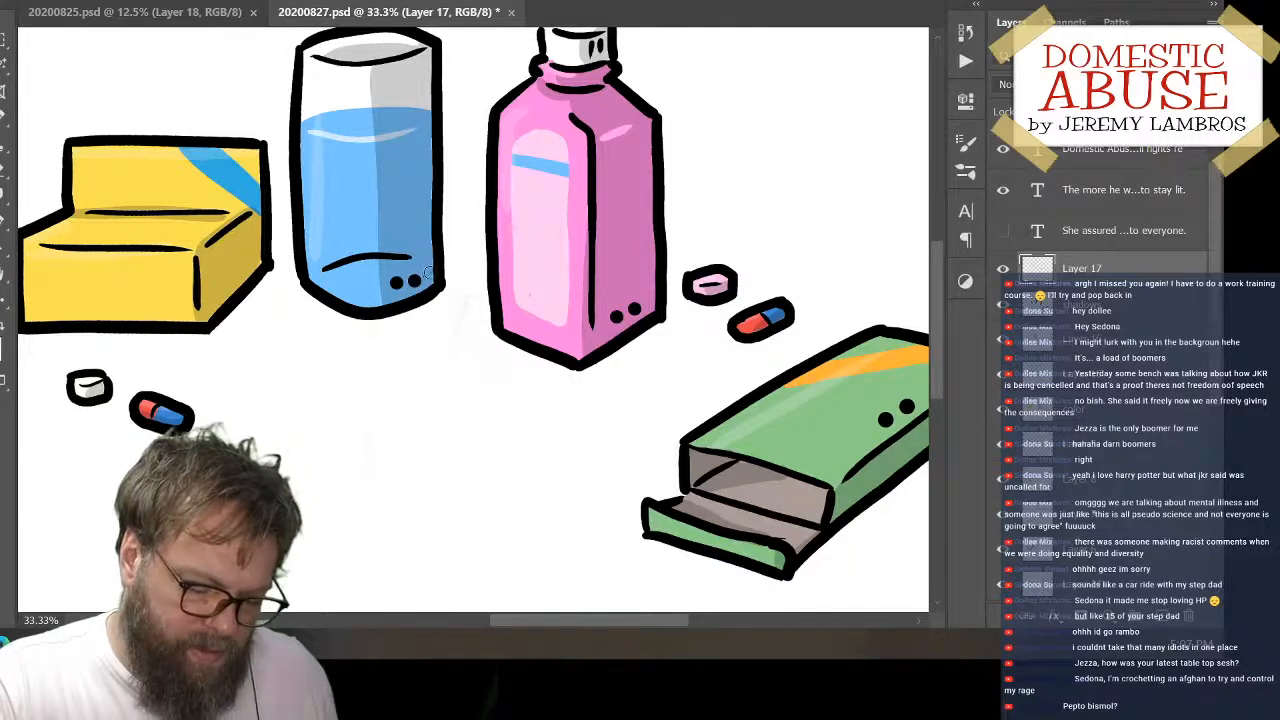
key("ctrl+z")
left_click(413, 277)
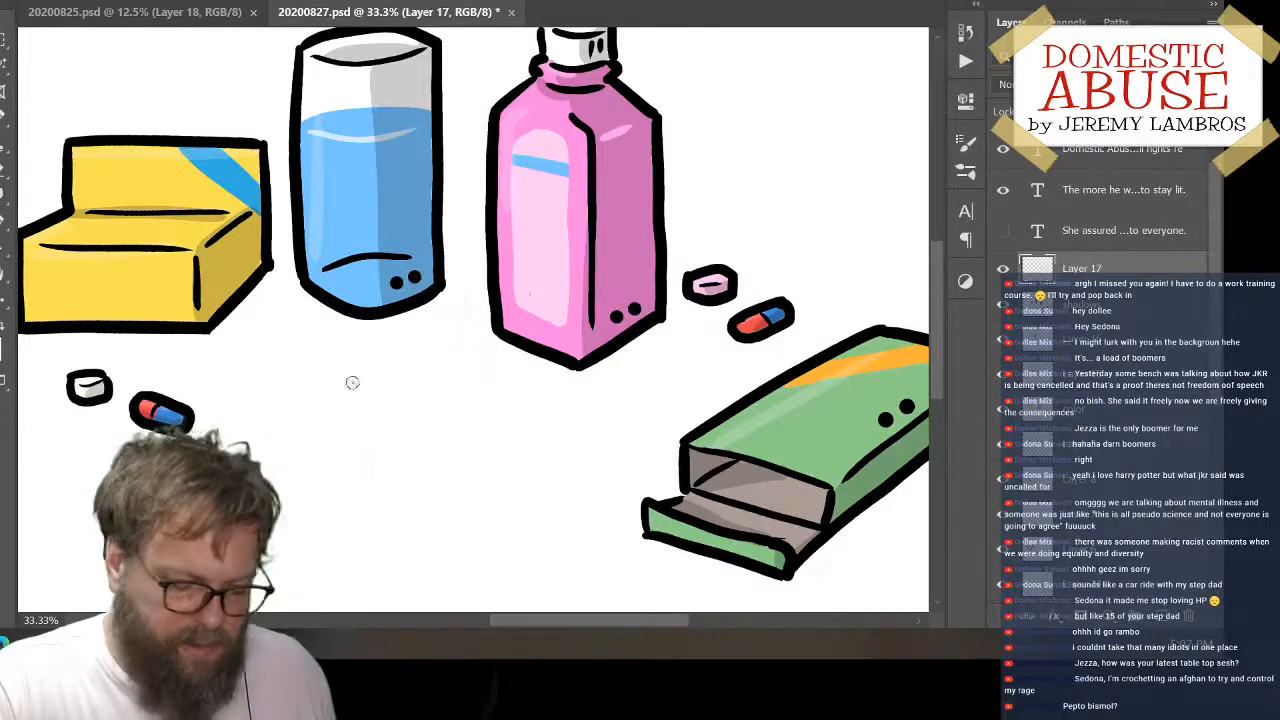
left_click(98, 304)
left_click(120, 304)
mouse_move(465, 414)
left_mouse_down()
mouse_move(791, 414)
mouse_move(217, 374)
mouse_move(676, 481)
mouse_move(577, 400)
left_mouse_up()
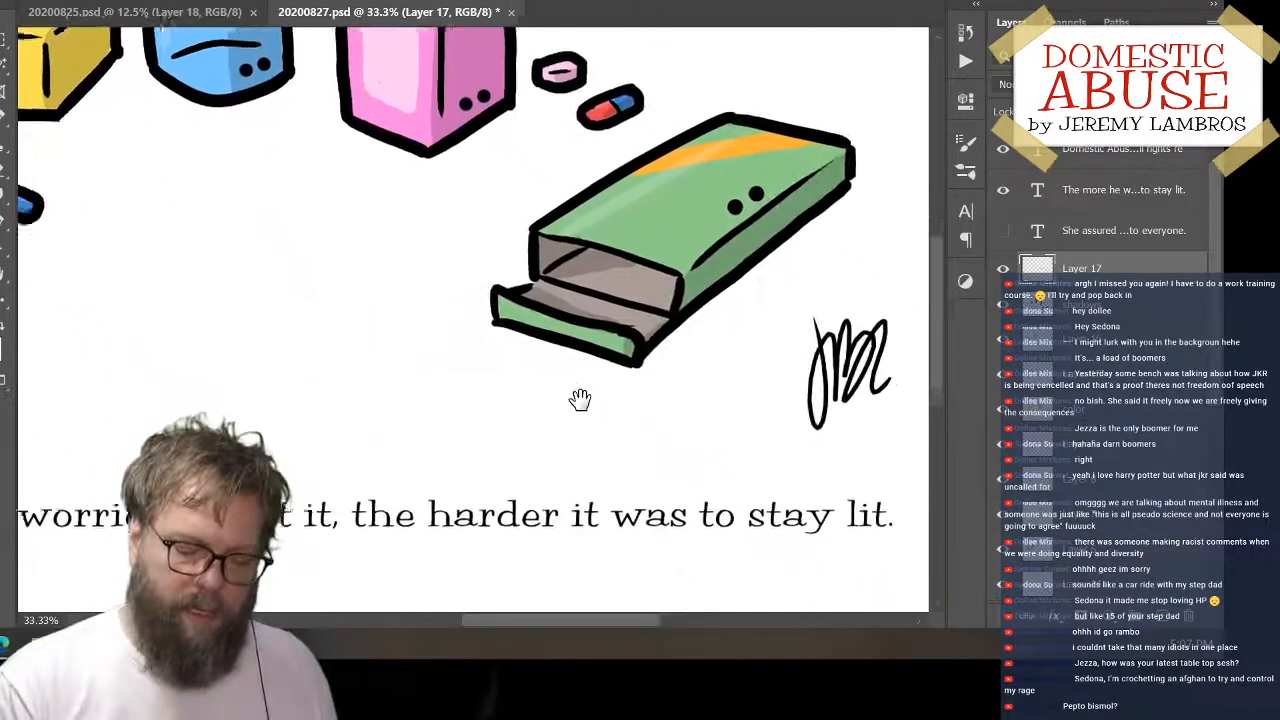
key("ctrl+minus")
key("ctrl+minus")
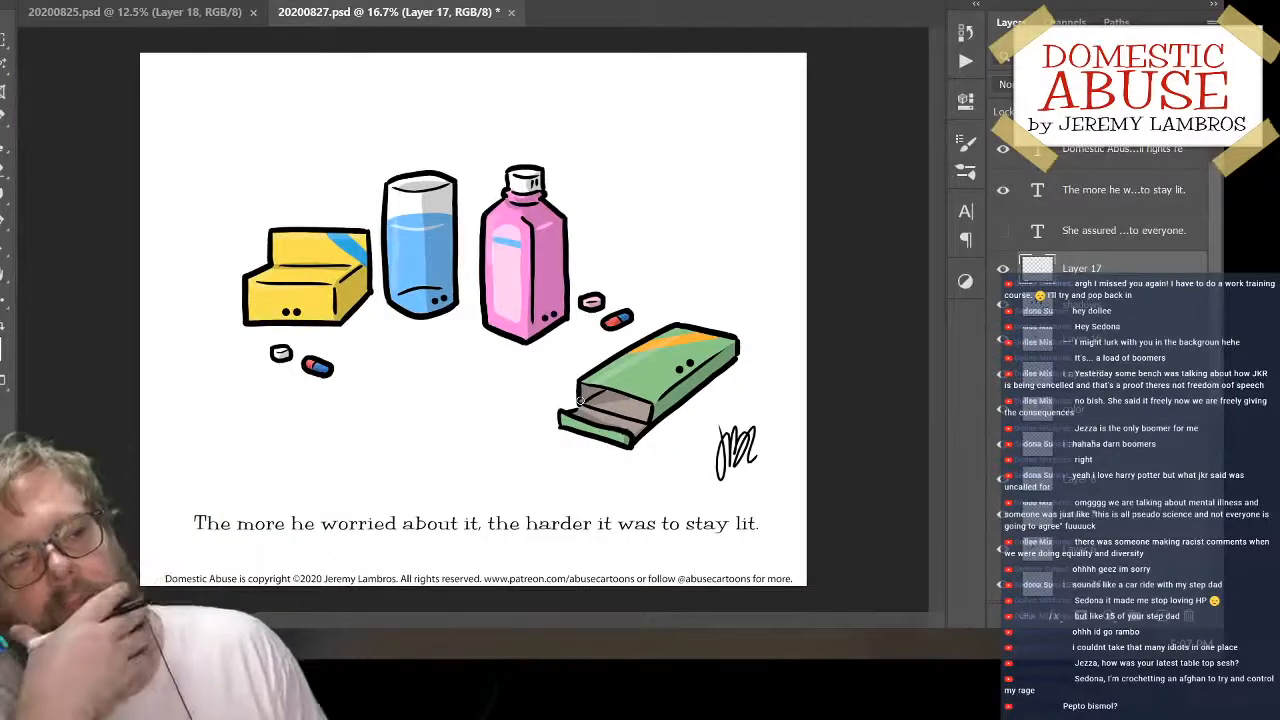
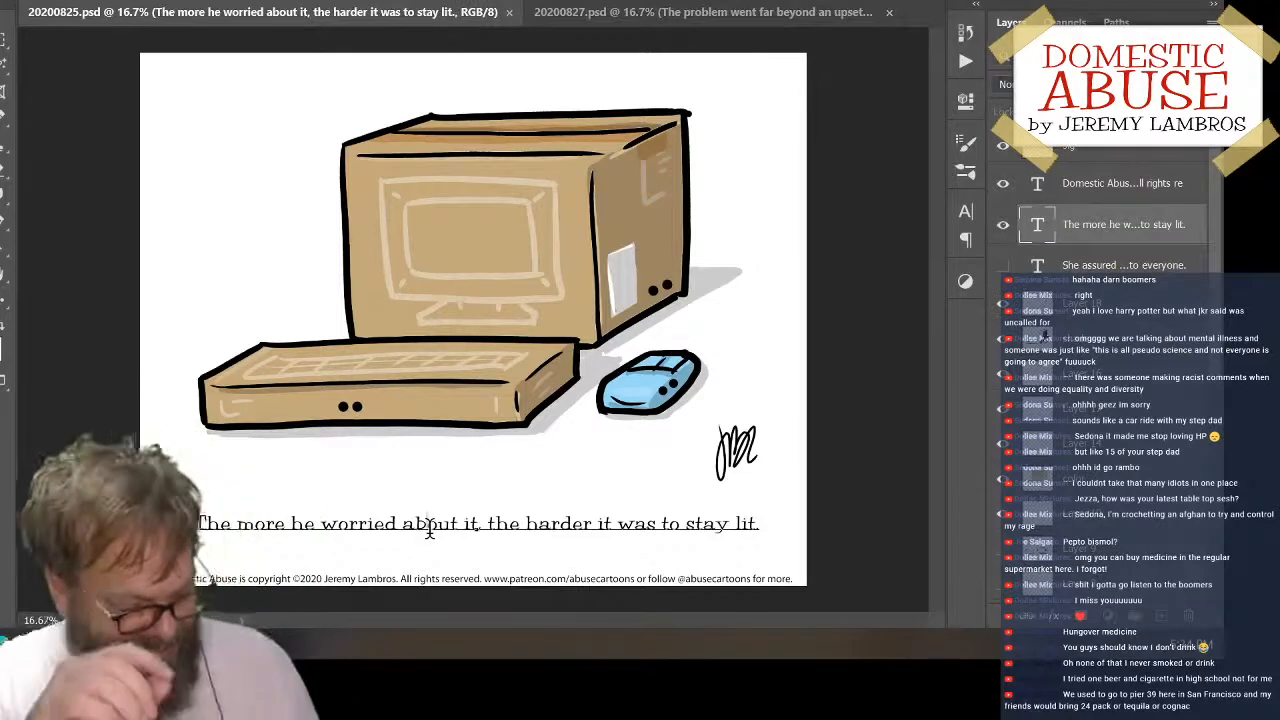
In 20200825.psd, replace the caption below the computer boxes with "The wireless mouse couldn't wait to connect."
left_click(428, 531)
key("ctrl+a")
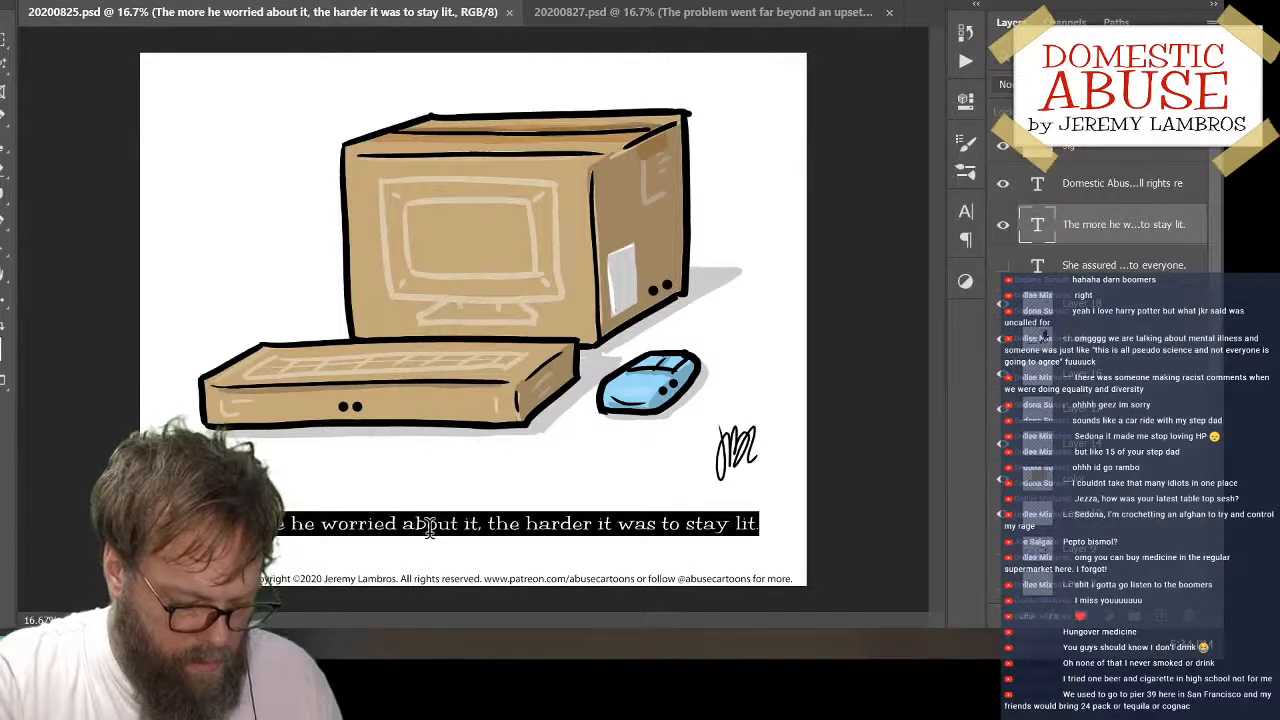
type("The wirl")
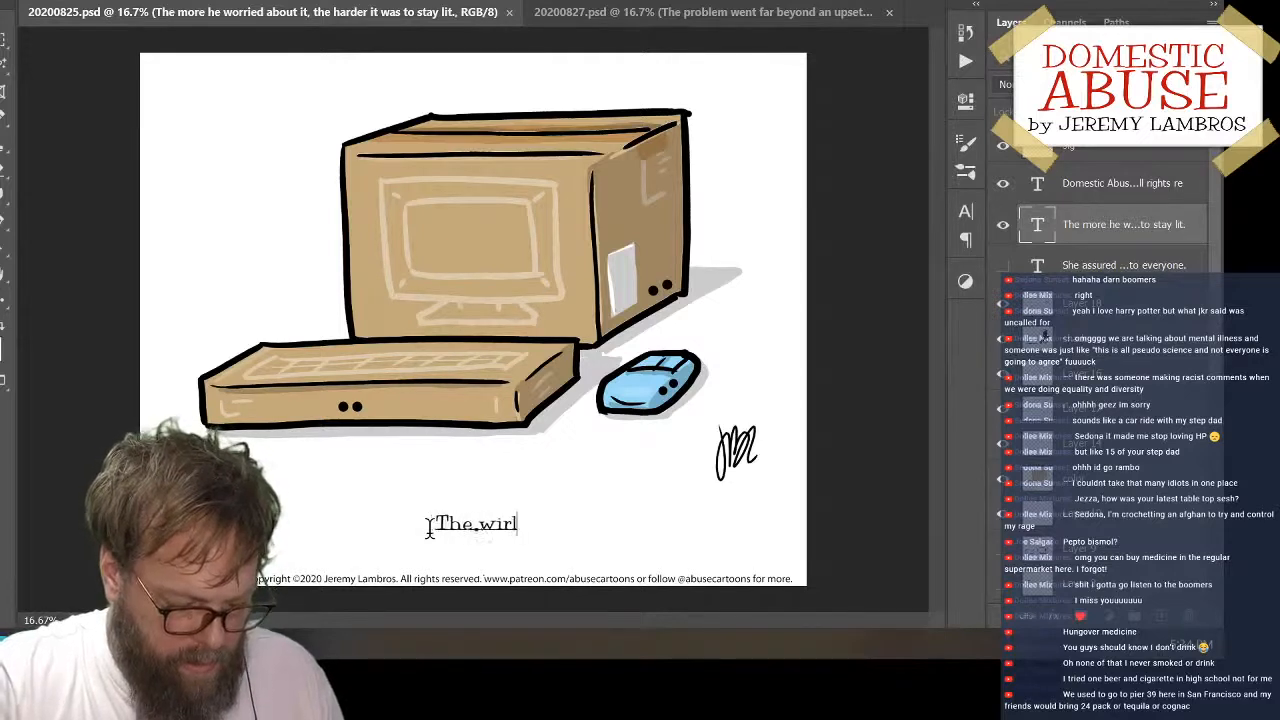
key("BackSpace")
type("eless")
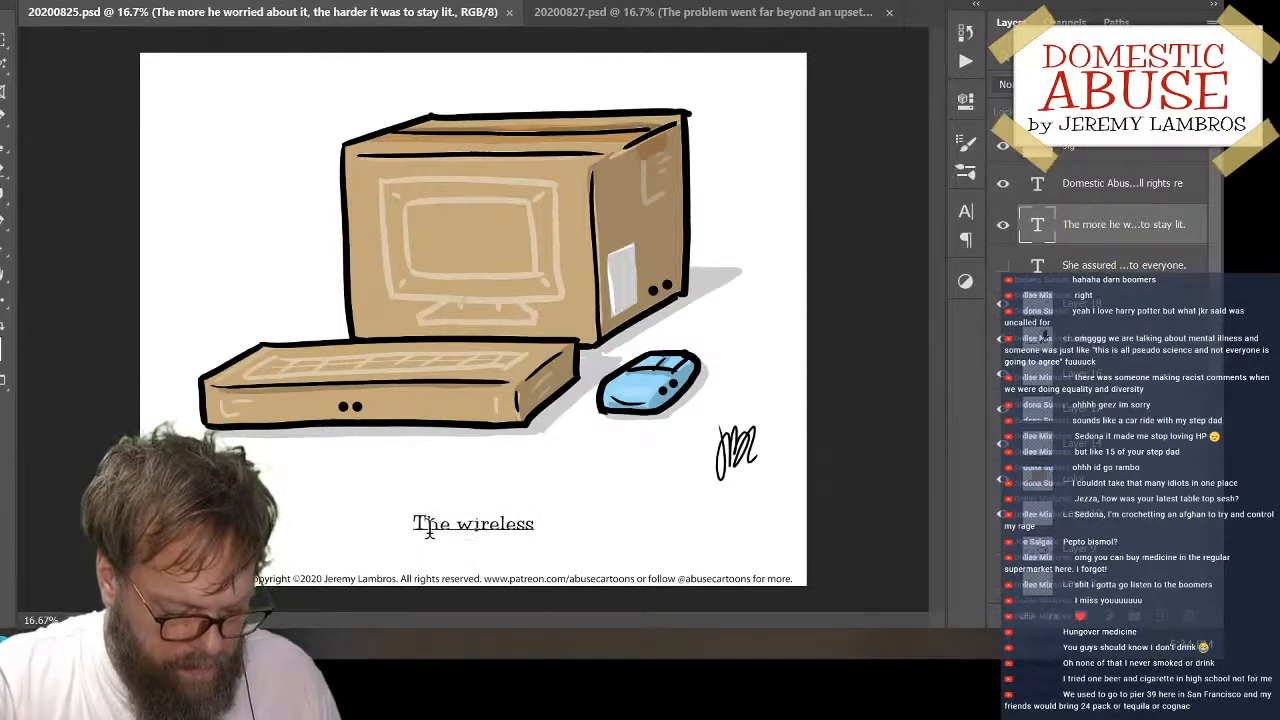
type(" mouse")
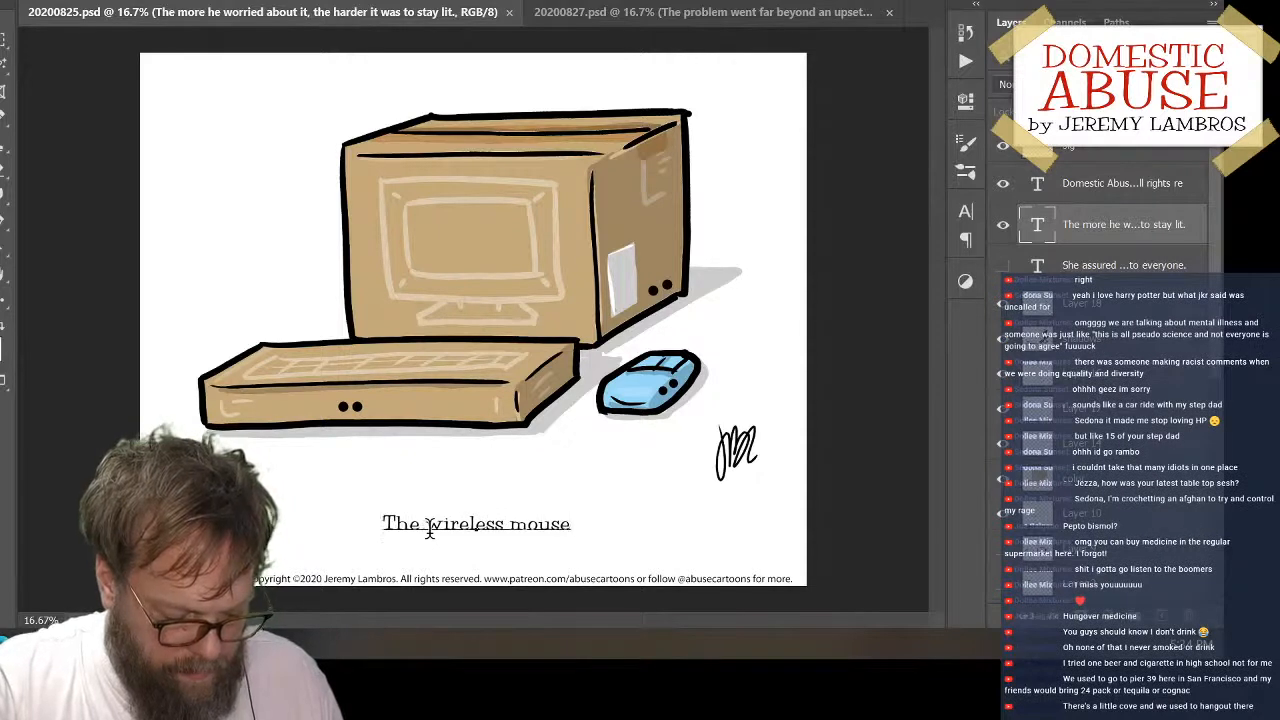
type(" could")
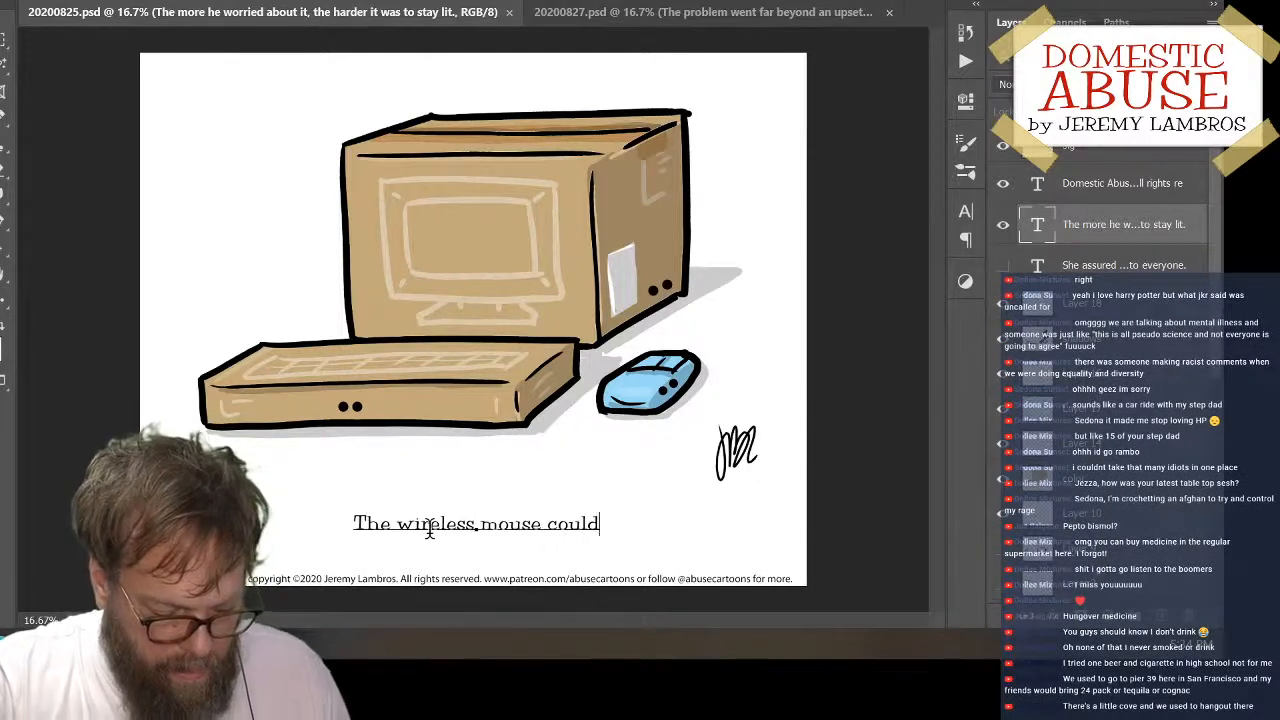
type("n'wait")
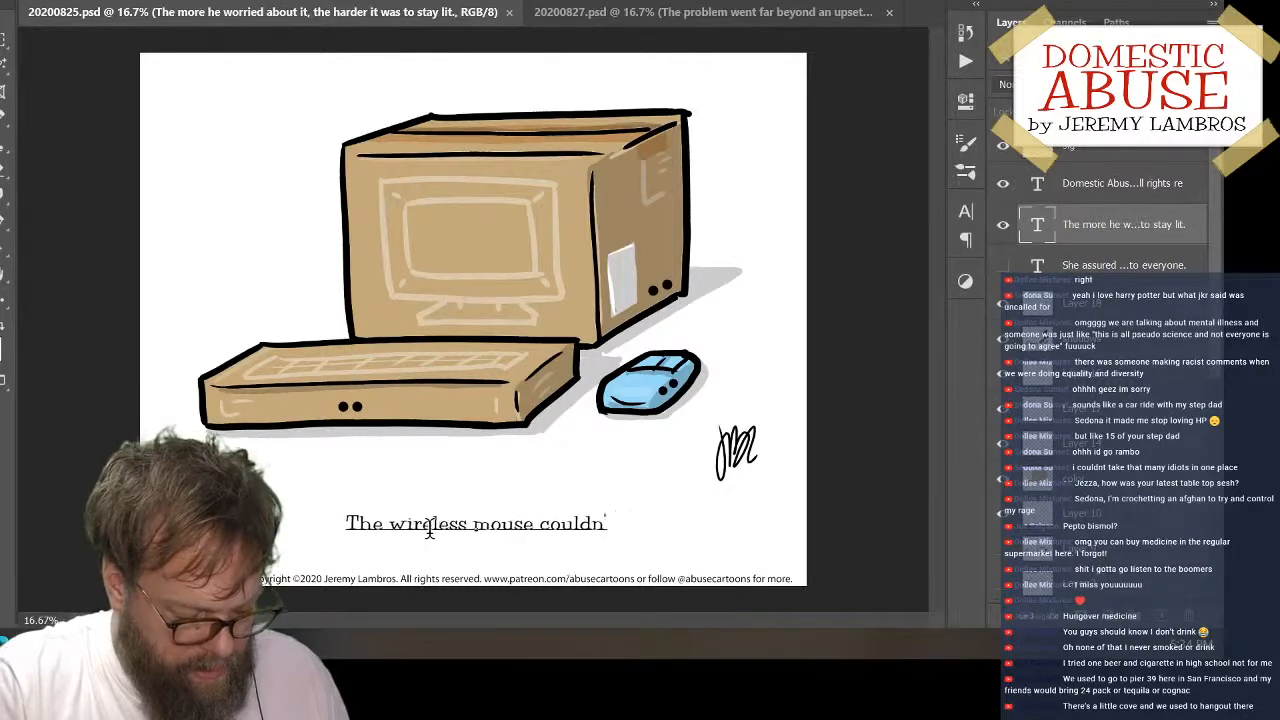
type(" to ")
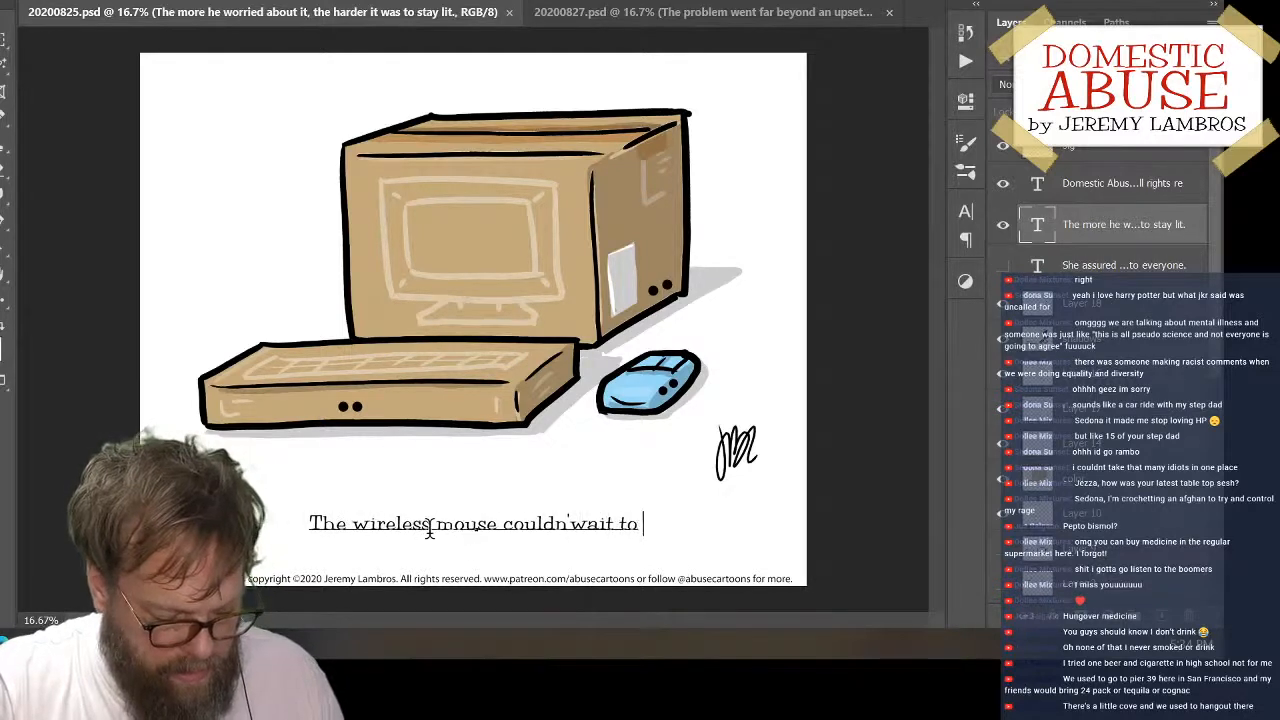
type("connect.")
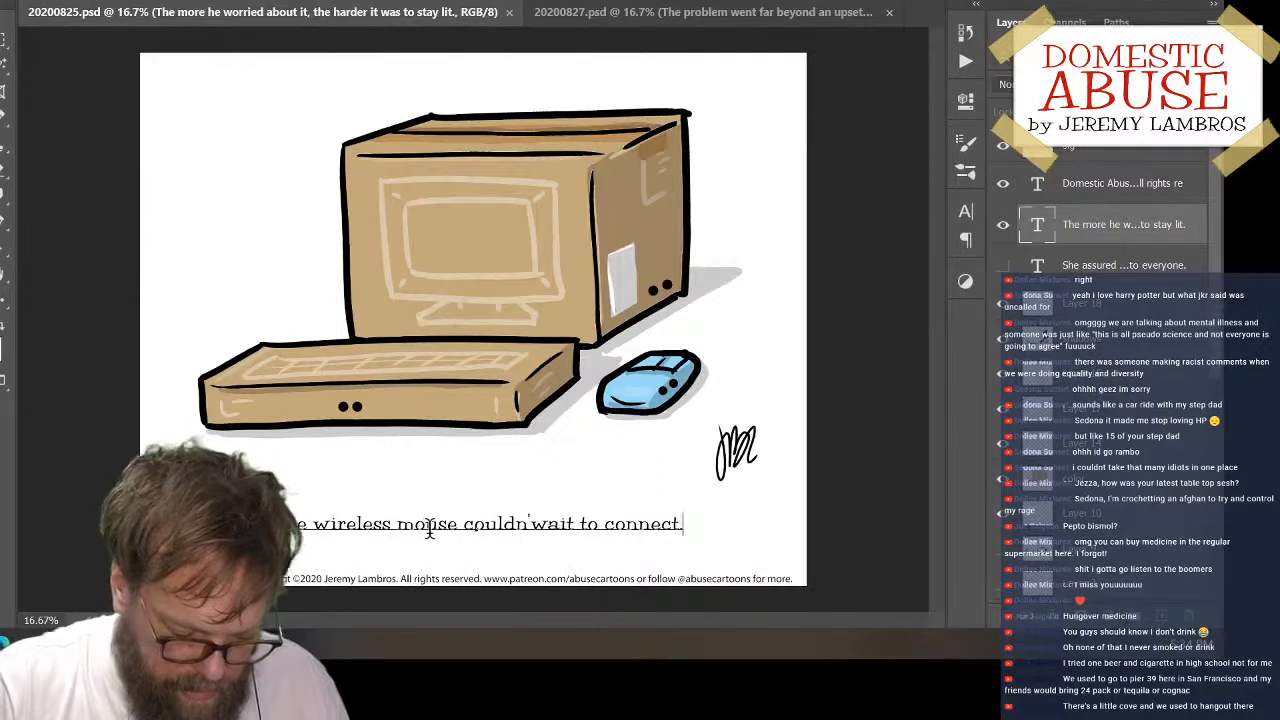
key("Left")
key("Left")
key("Left")
key("Left")
key("Left")
key("Left")
key("Left")
key("Left")
key("Left")
key("Left")
key("Left")
key("Left")
key("Left")
key("Left")
key("Left")
key("Left")
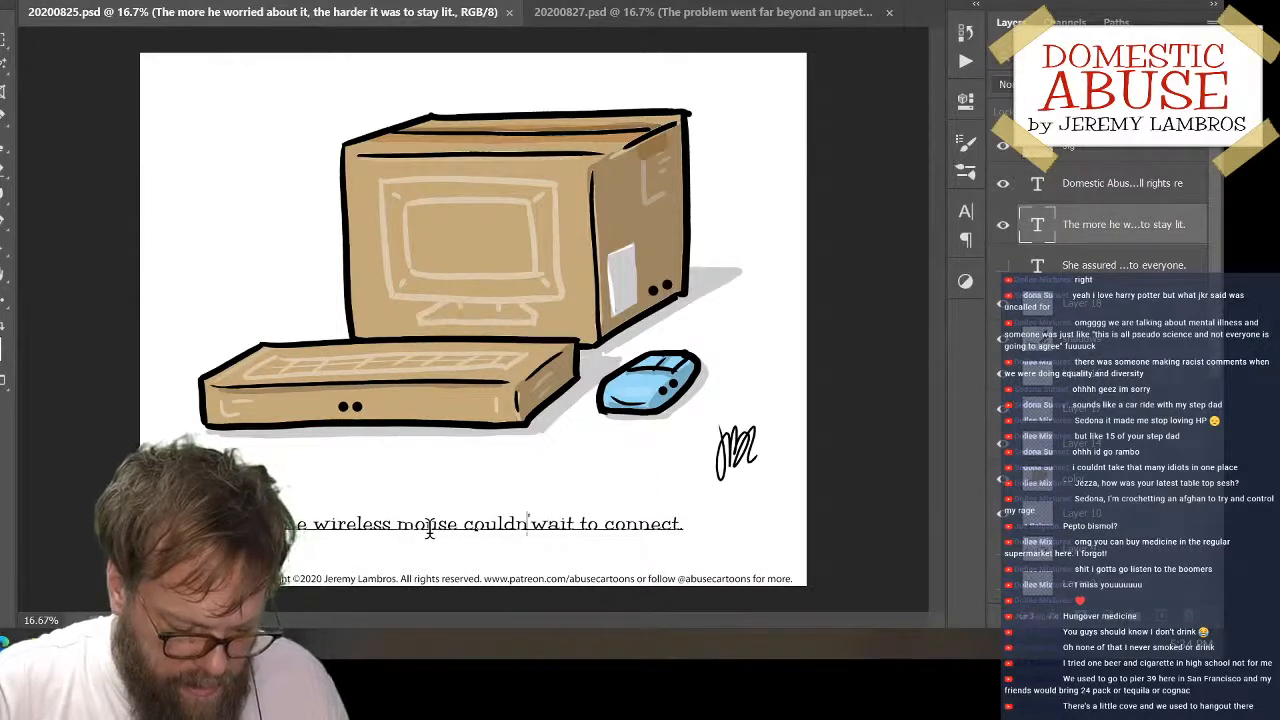
type("t")
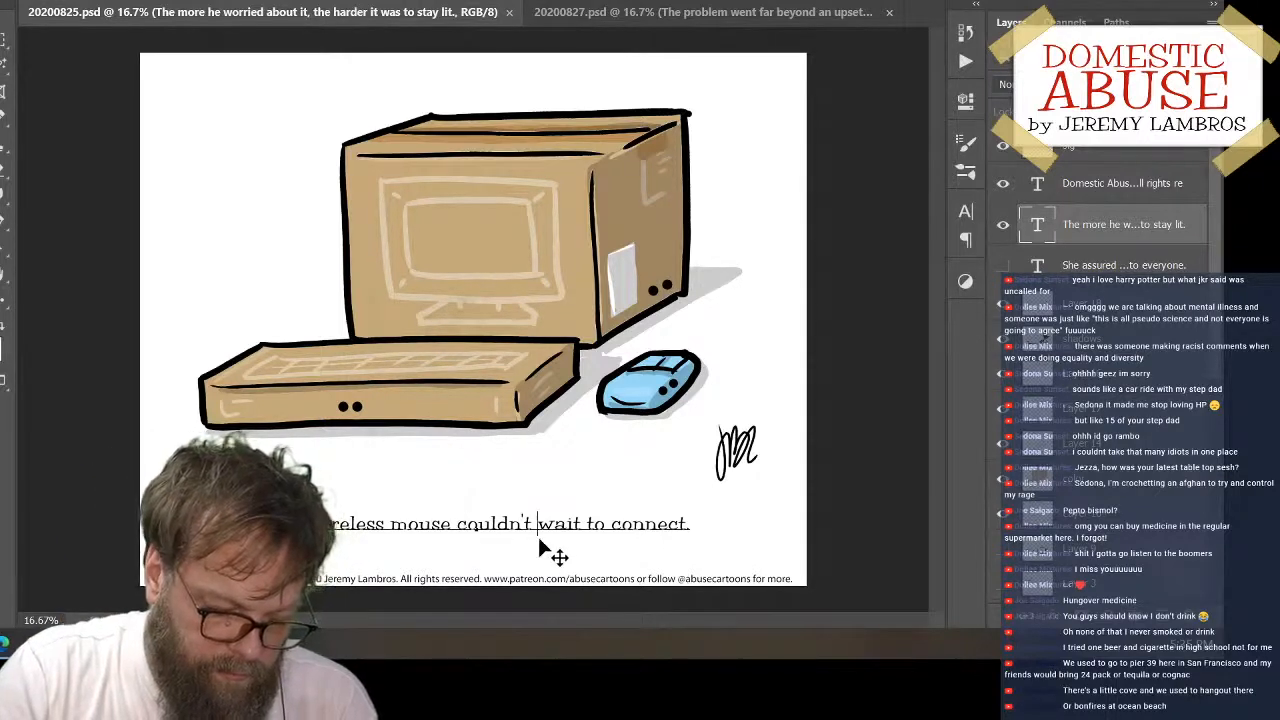
Replace "couldn't wait to connect." in the caption with "already felt very connected to the boxes."
left_click_drag(459, 520, 738, 535)
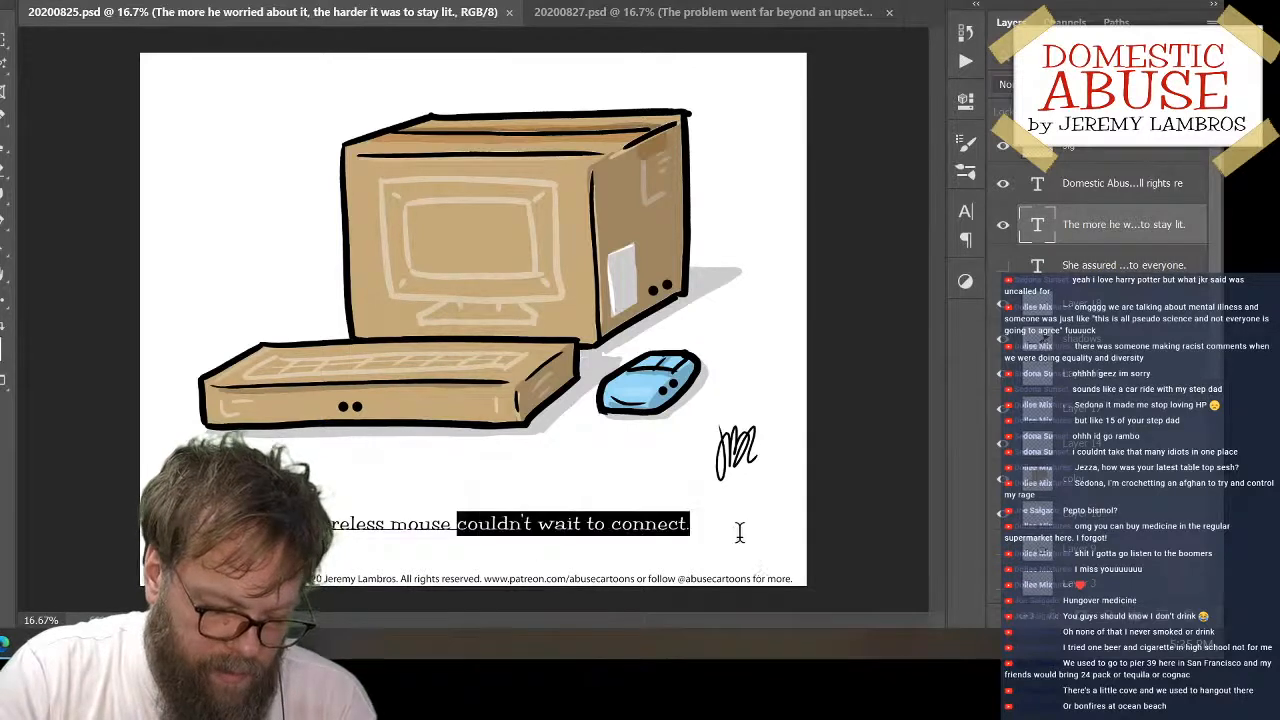
type("a")
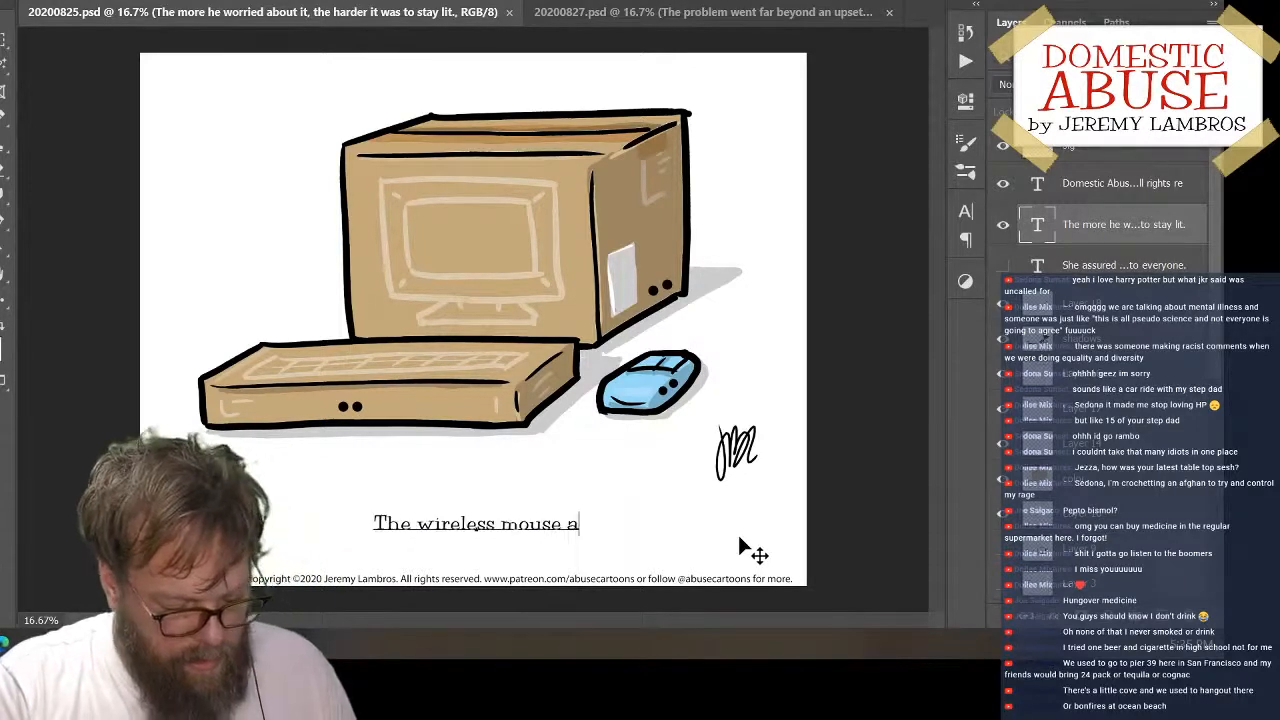
type("lready f")
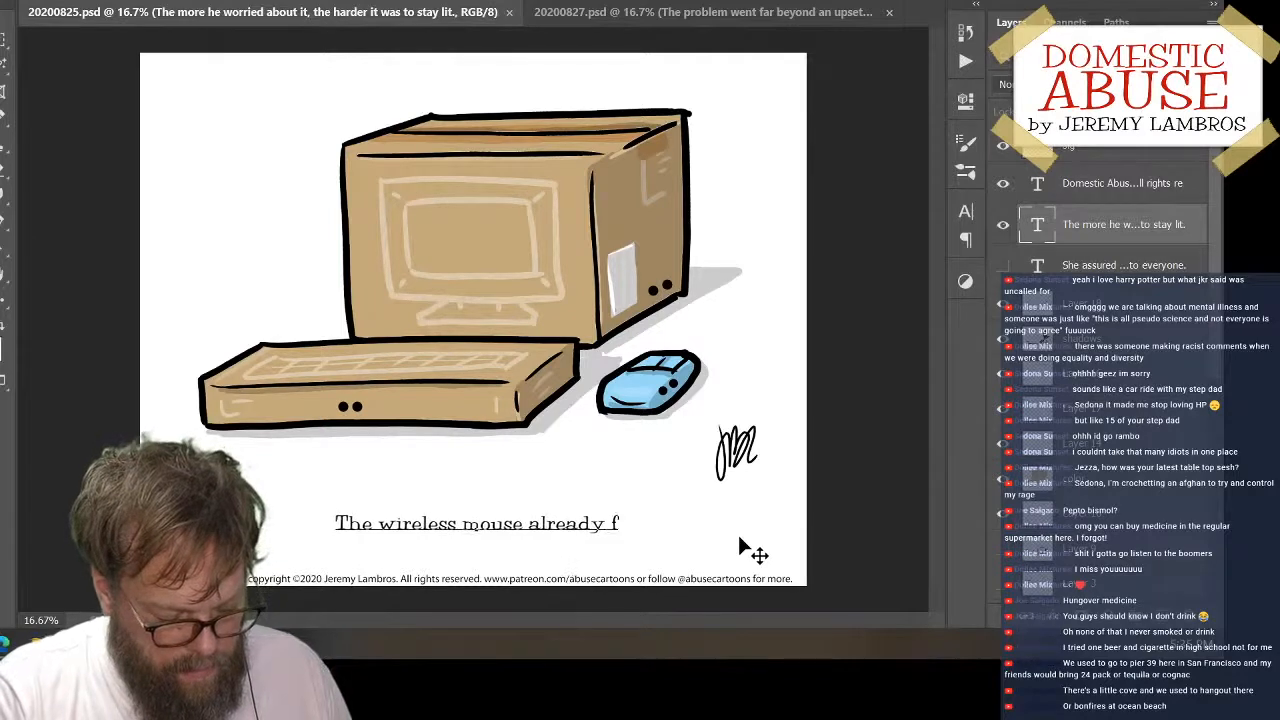
type("elt ver")
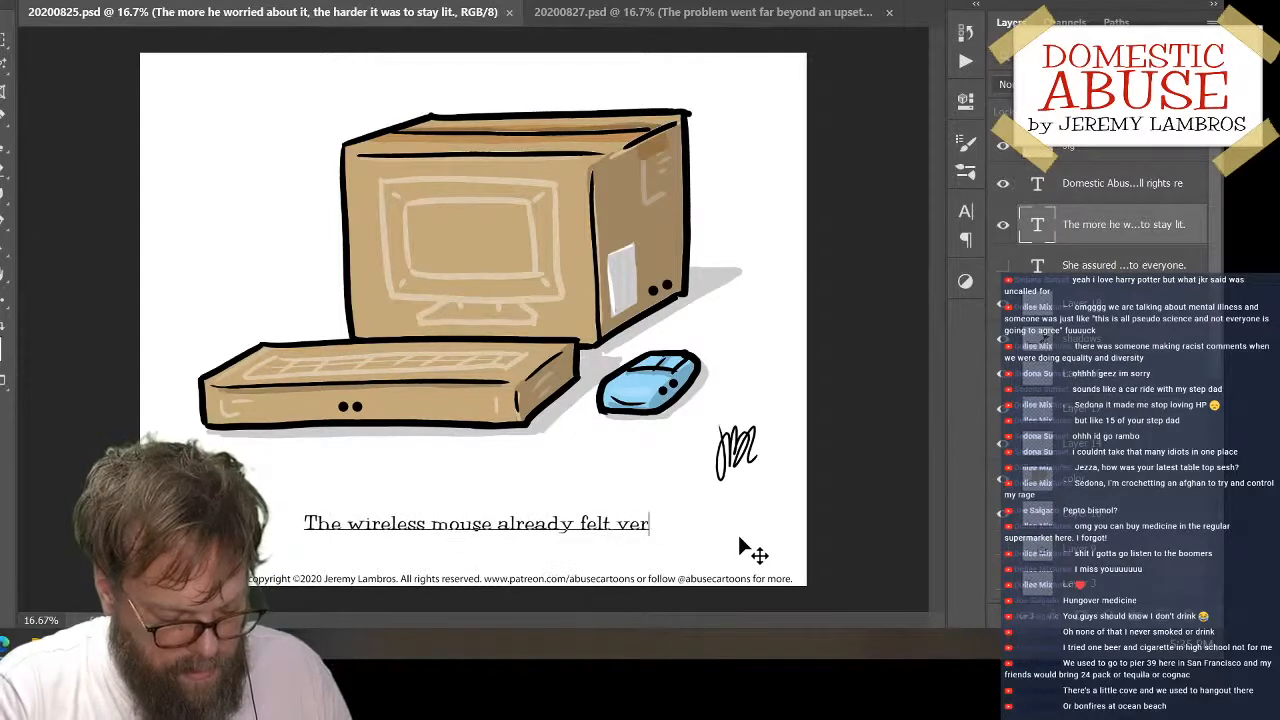
type("y connected yt")
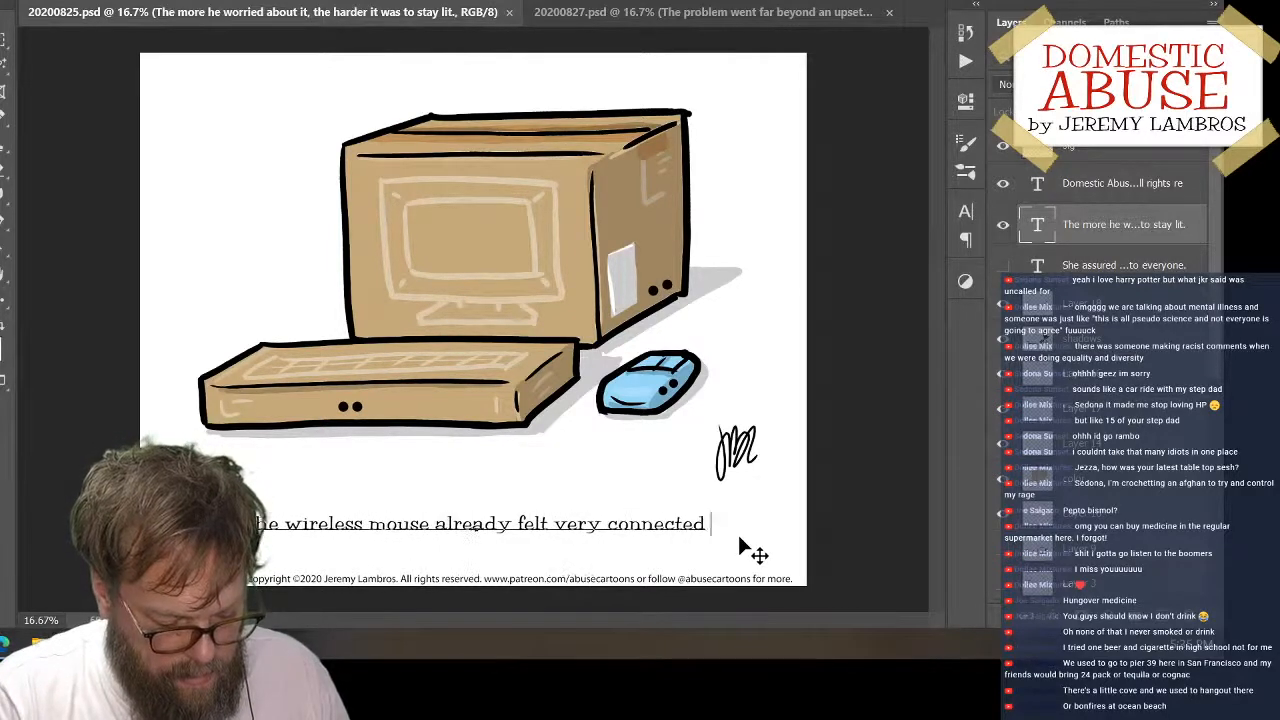
key("BackSpace")
key("BackSpace")
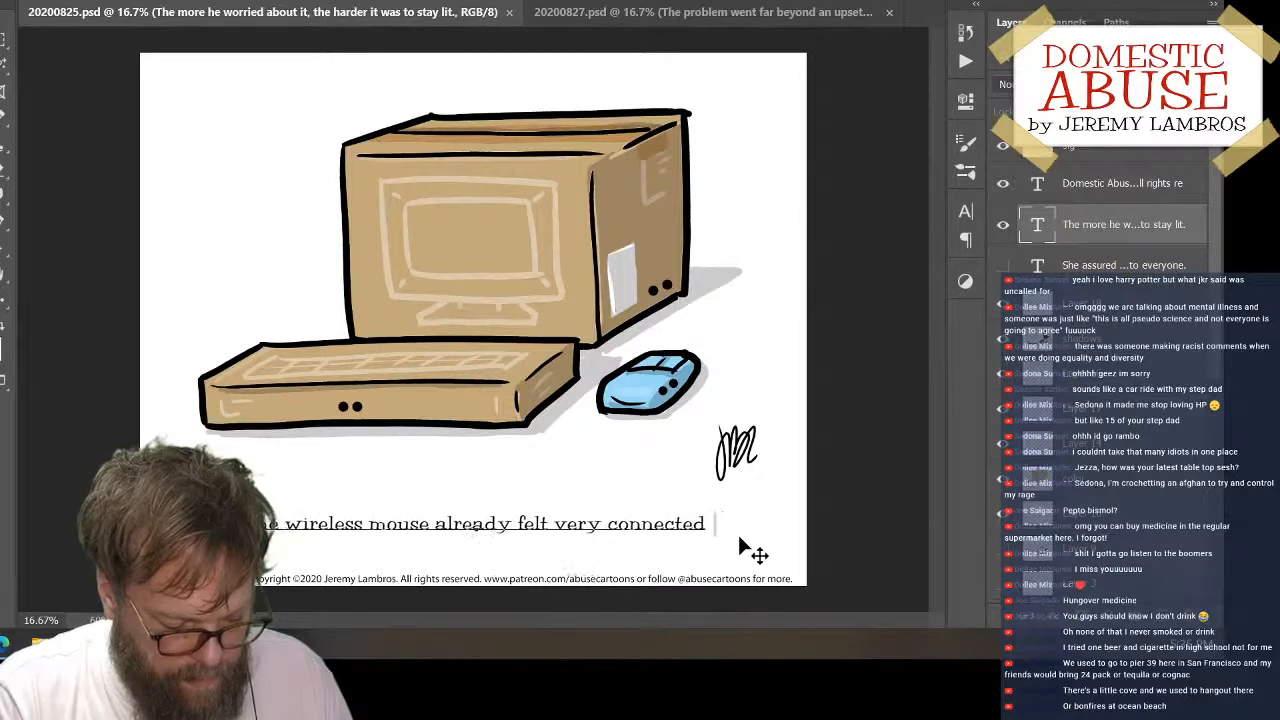
type("to the boe")
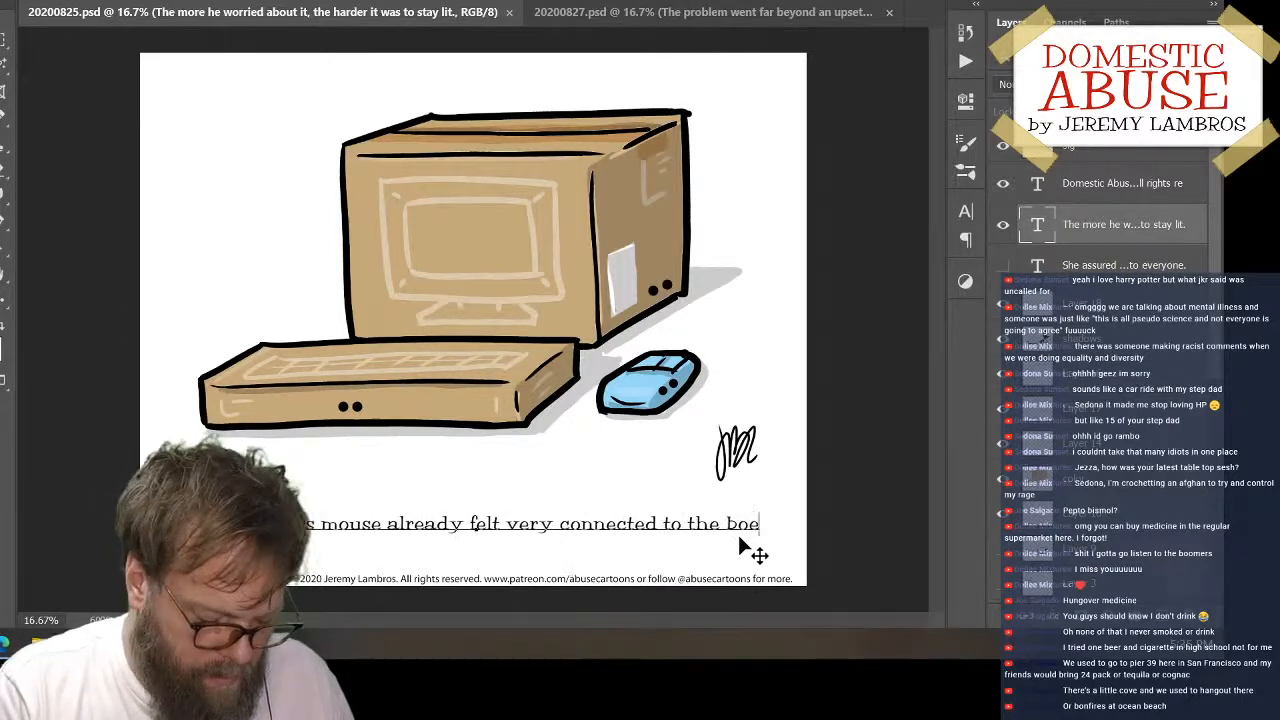
key("BackSpace")
type("xes.")
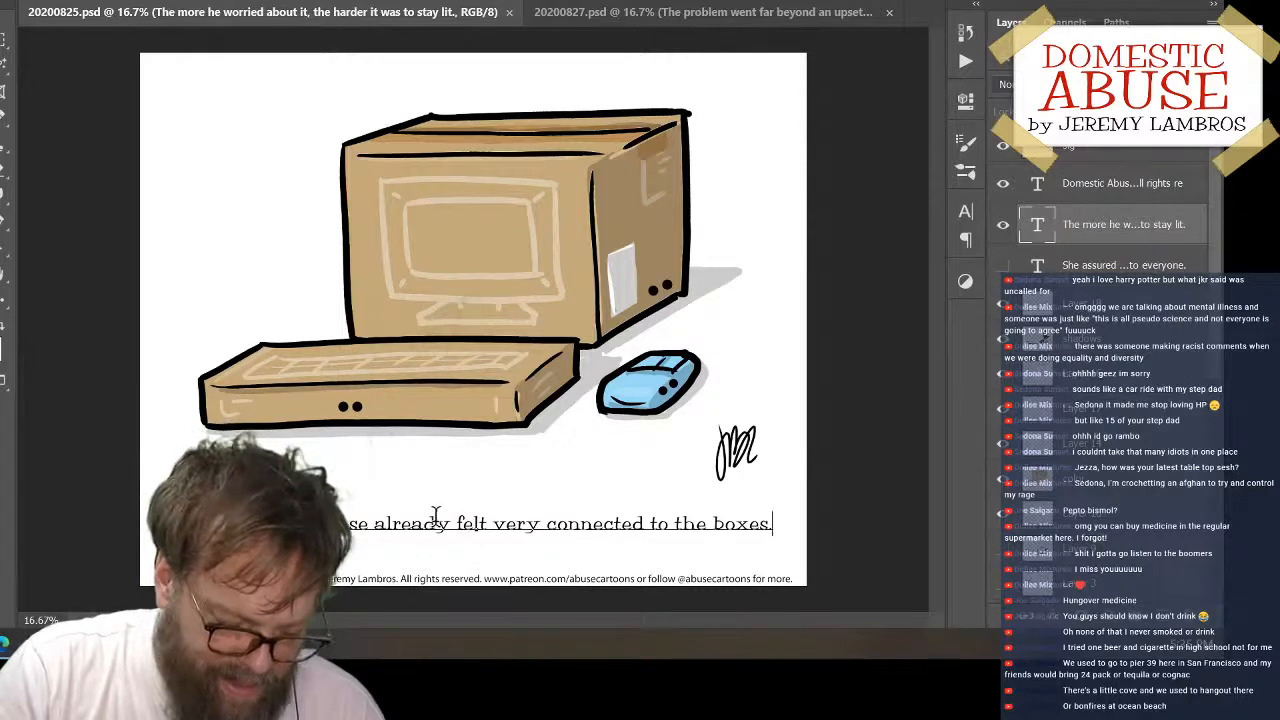
Replace "already felt very" in the caption with "was happy just feeling"
left_click_drag(451, 525, 530, 517)
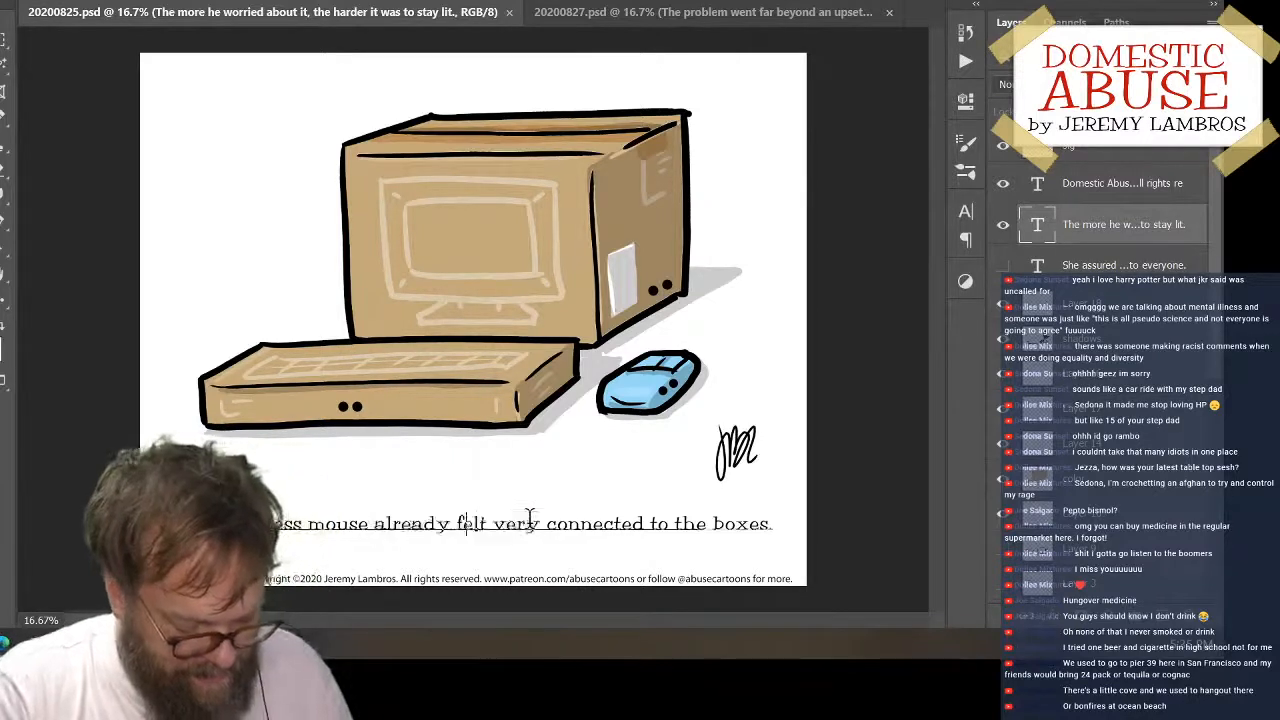
type("was happy j")
type("ust feelin")
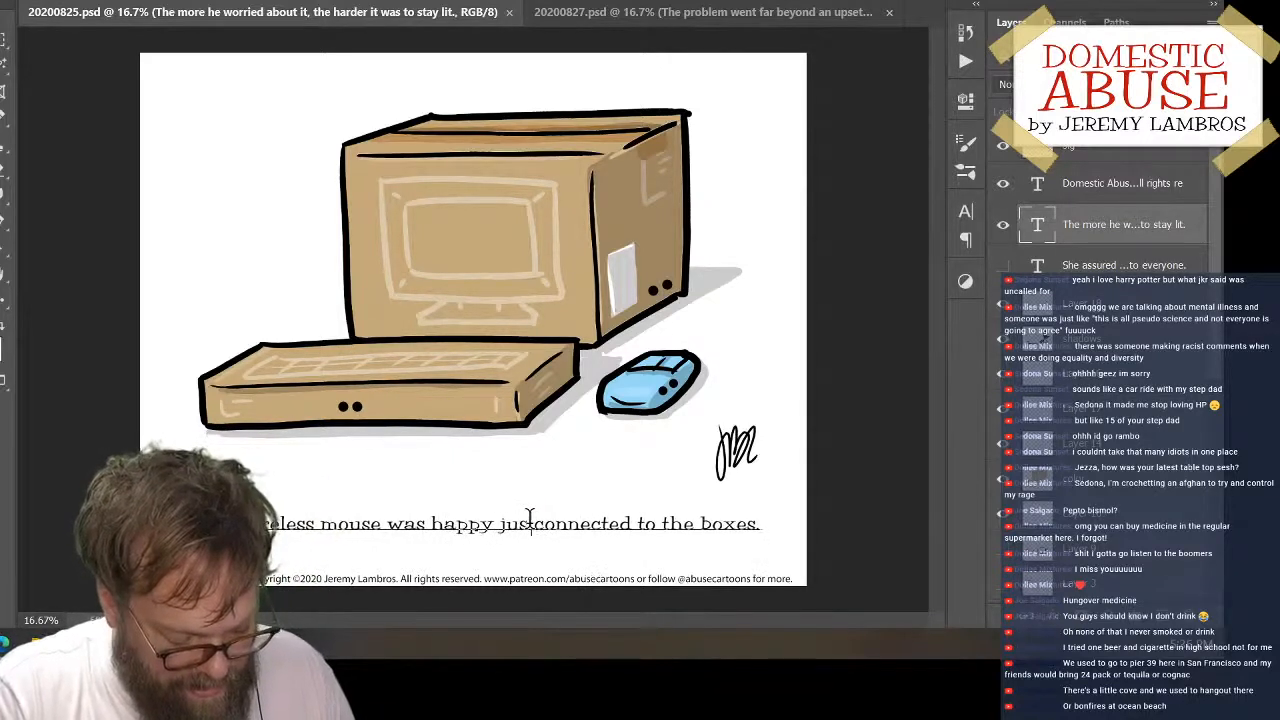
type("g")
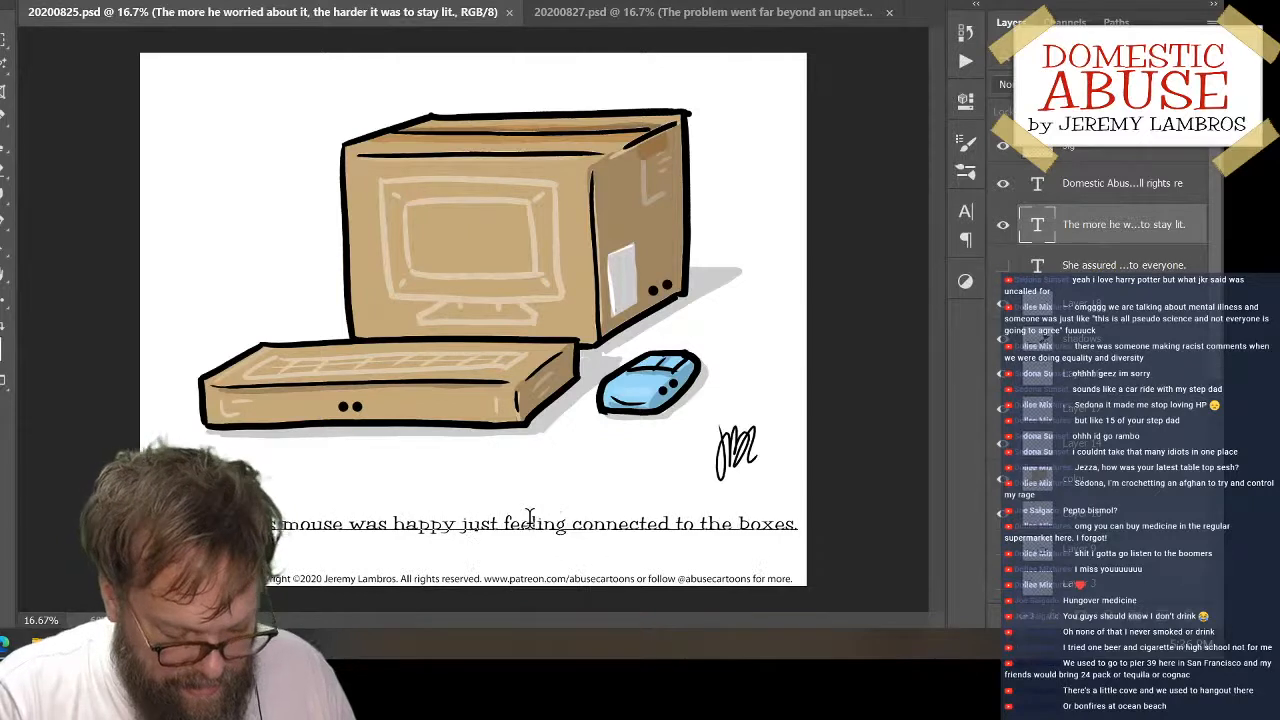
key("Right")
key("Right")
key("Right")
key("Right")
key("Right")
key("Right")
key("Right")
key("Right")
key("Right")
key("Right")
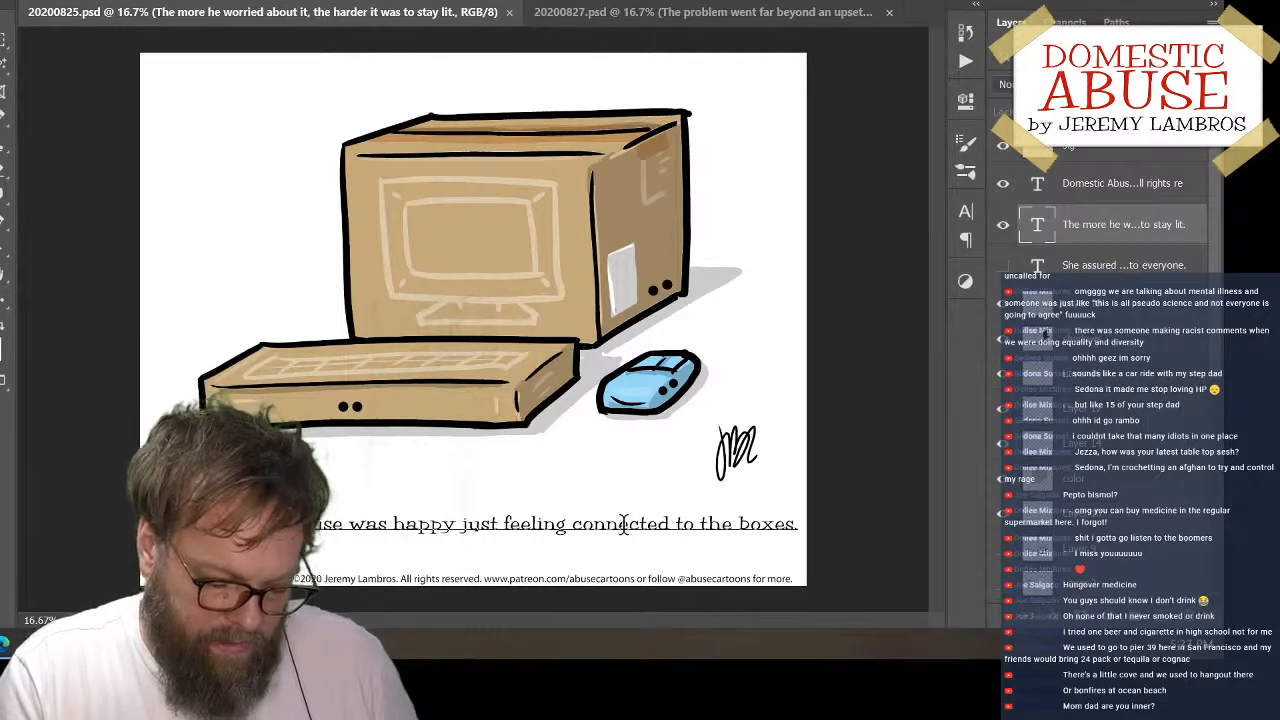
Insert the word "unopened" before "boxes" in the caption
left_click(619, 523)
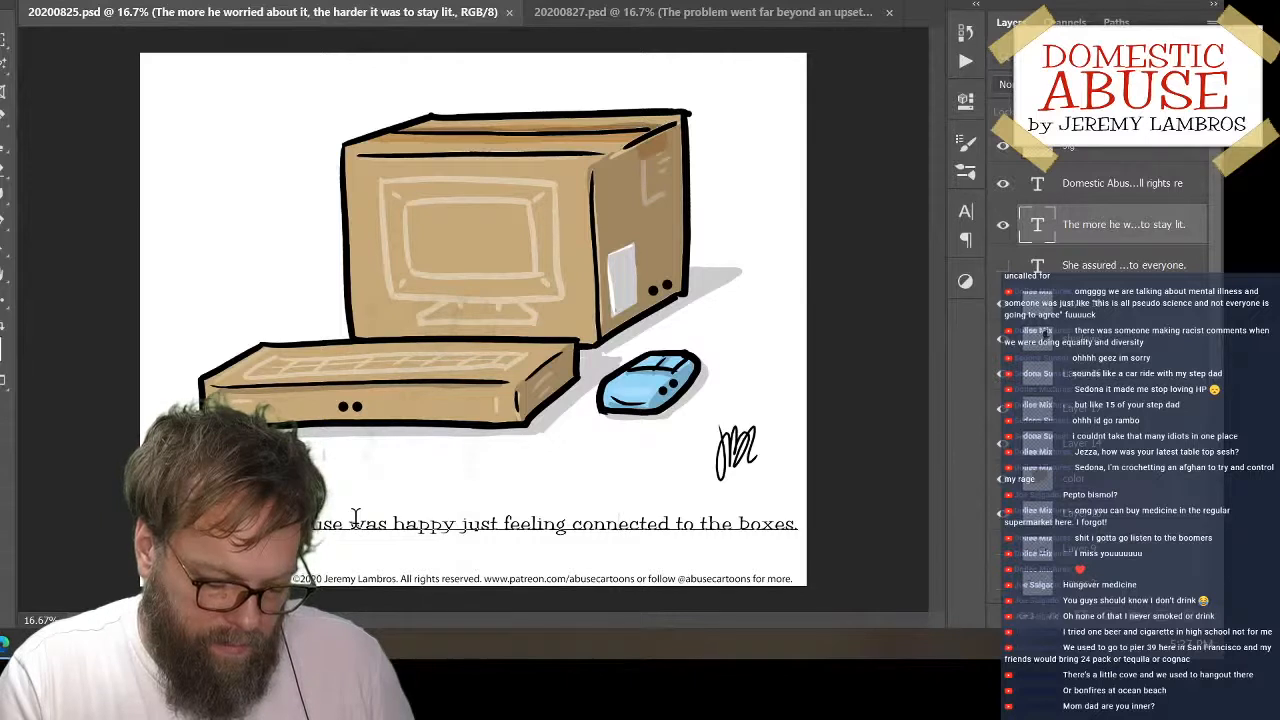
double_click(725, 523)
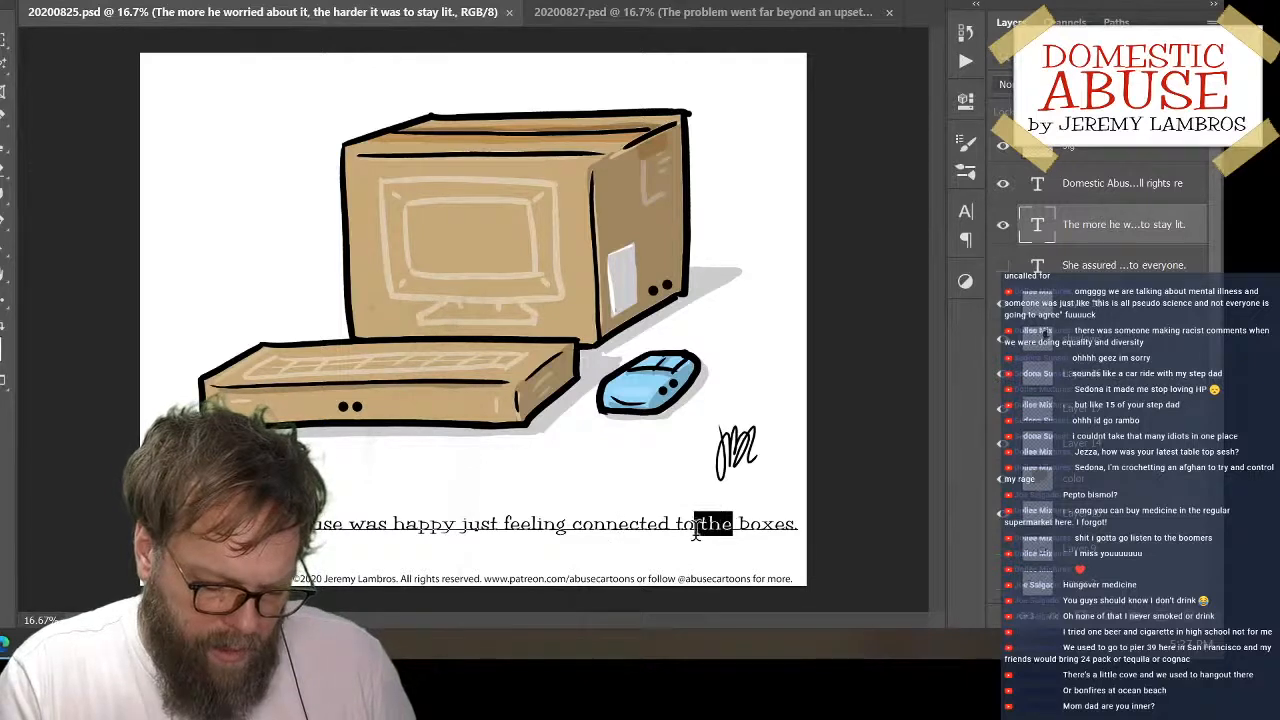
left_click(716, 518)
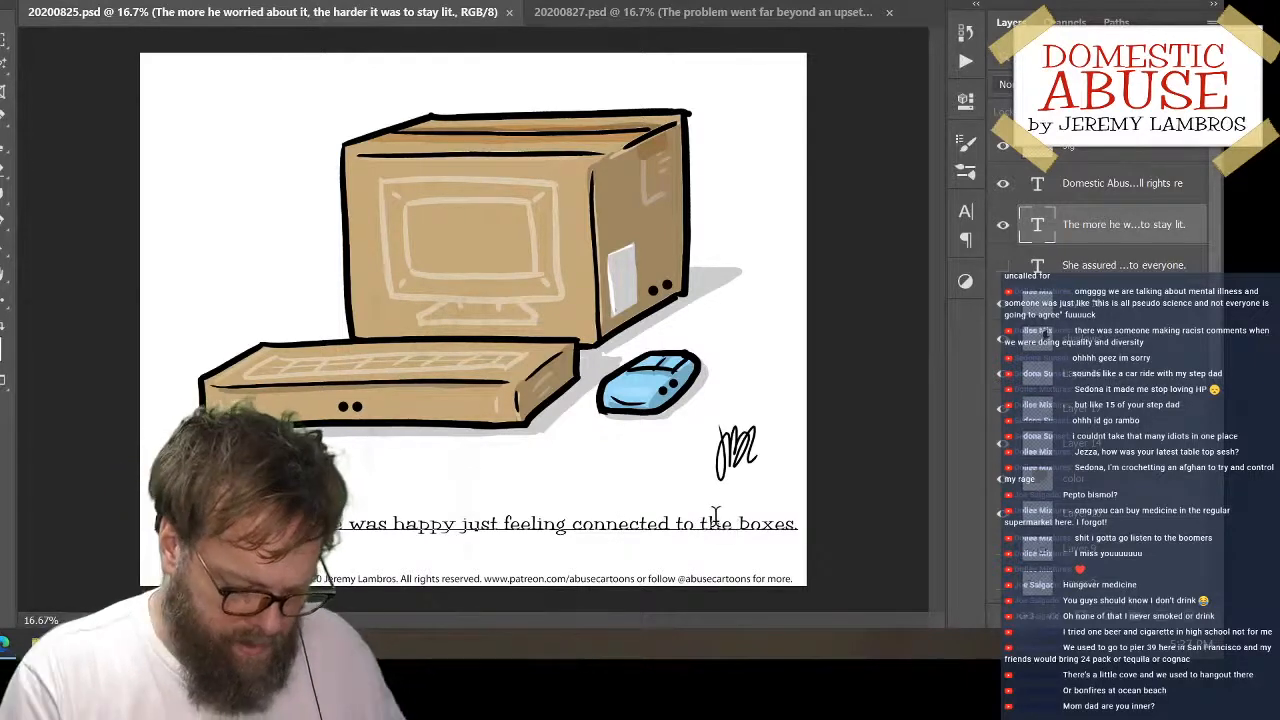
type("up")
key("BackSpace")
type("nopened")
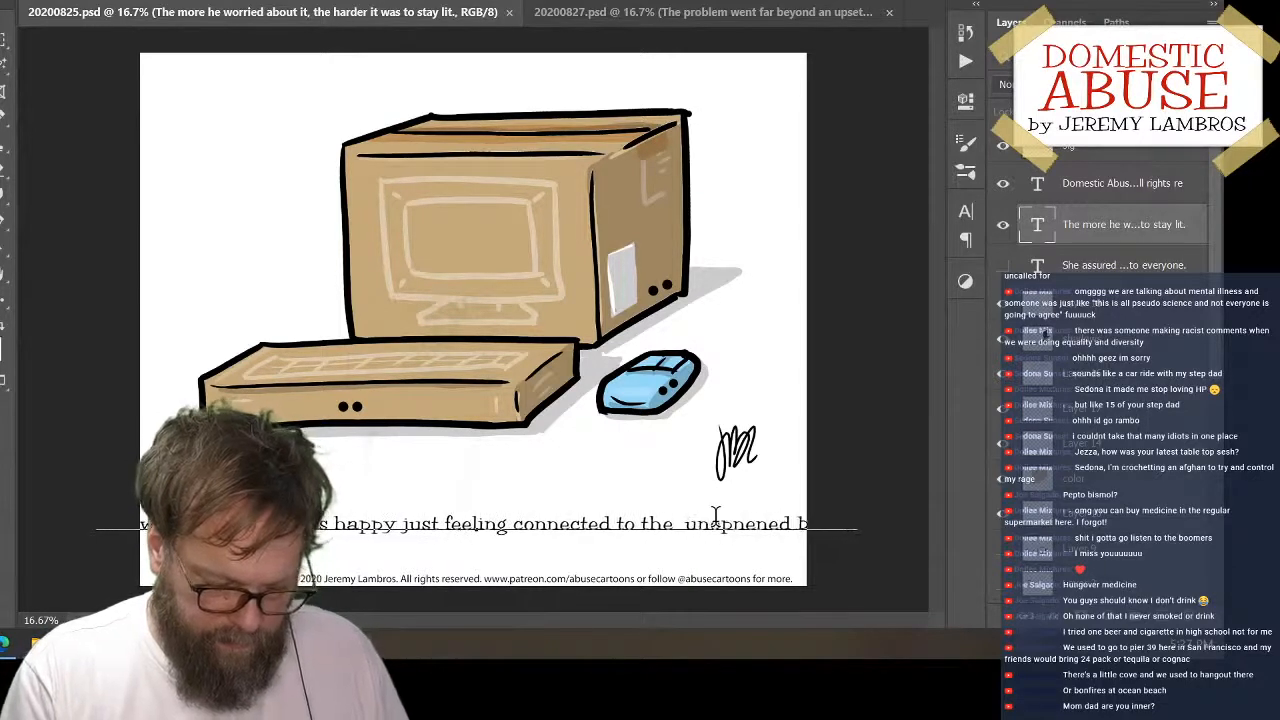
Replace "just feeling connected to the" in the caption with "with just"
key("Left")
key("Left")
key("Left")
key("Left")
key("Left")
key("Left")
key("Left")
key("Left")
key("Left")
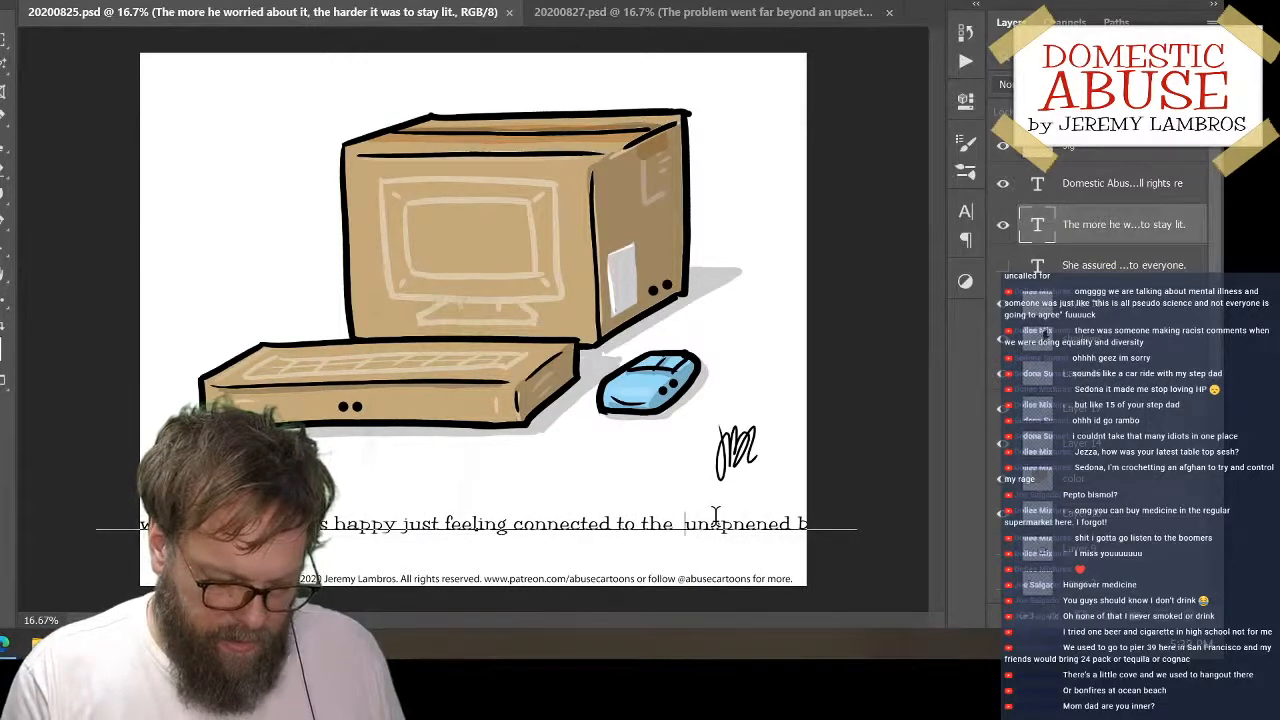
key("shift+Left")
key("shift+Left")
key("shift+Left")
key("shift+Left")
key("shift+Left")
key("shift+Left")
key("shift+Left")
key("shift+Left")
key("shift+Left")
key("shift+Left")
key("shift+Left")
key("shift+Left")
key("shift+Left")
key("shift+Left")
key("shift+Left")
key("shift+Left")
key("shift+Left")
key("shift+Left")
key("shift+Left")
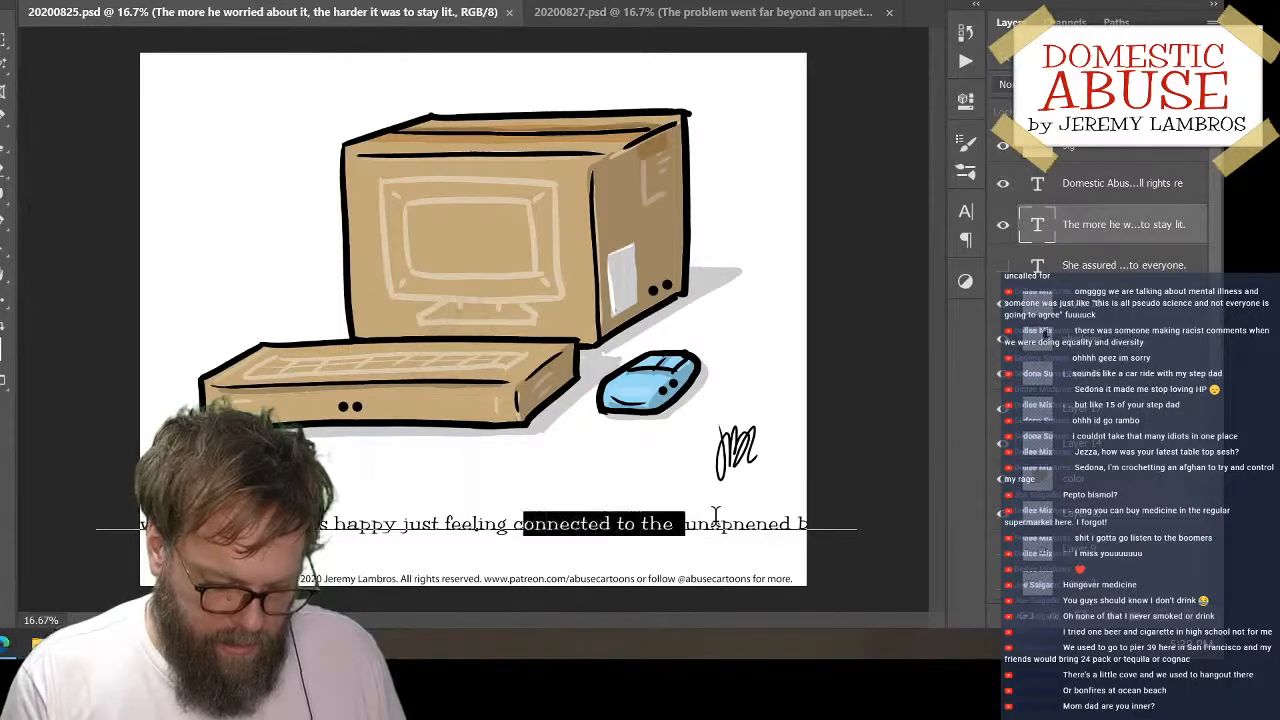
key("shift+Left")
key("shift+Left")
key("shift+Left")
key("shift+Left")
key("shift+Left")
key("shift+Left")
key("shift+Left")
key("shift+Left")
key("shift+Left")
key("shift+Left")
key("shift+Left")
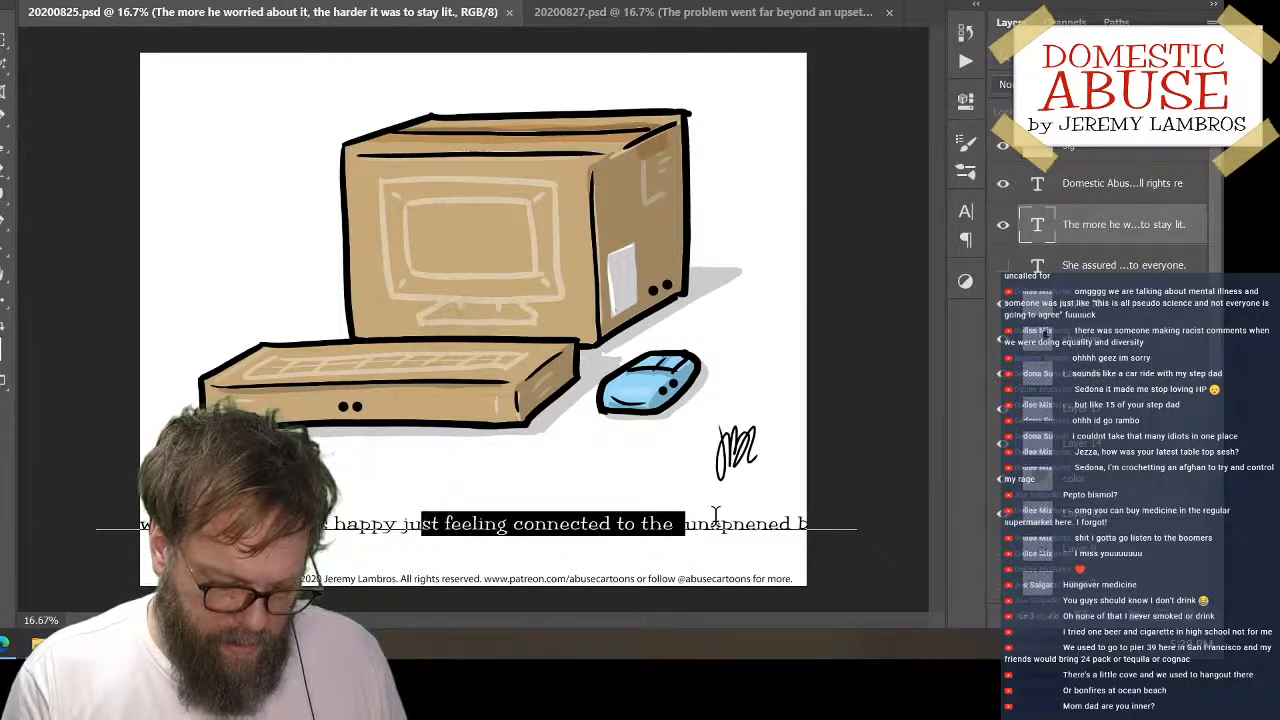
type("with just unopnened boxes.")
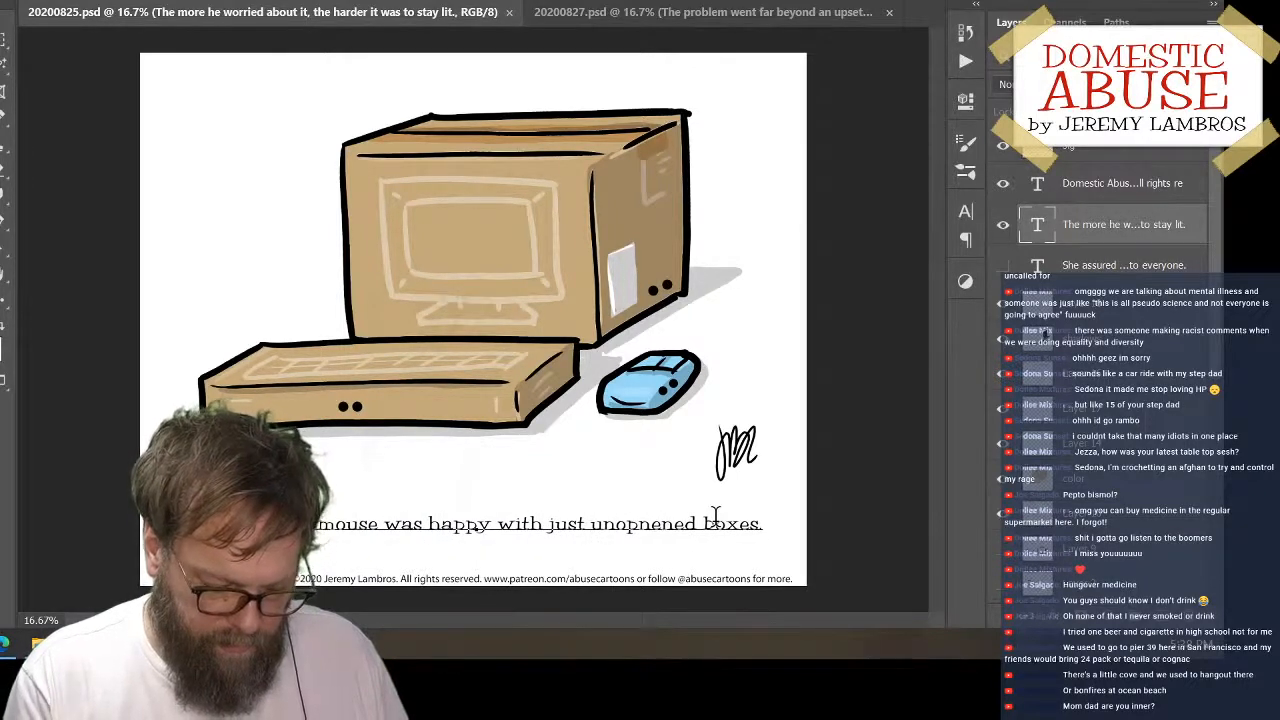
Remove the extra letter from the misspelled word before "boxes" so that it reads "unopened"
key("Right")
key("Right")
key("Right")
key("Right")
key("BackSpace")
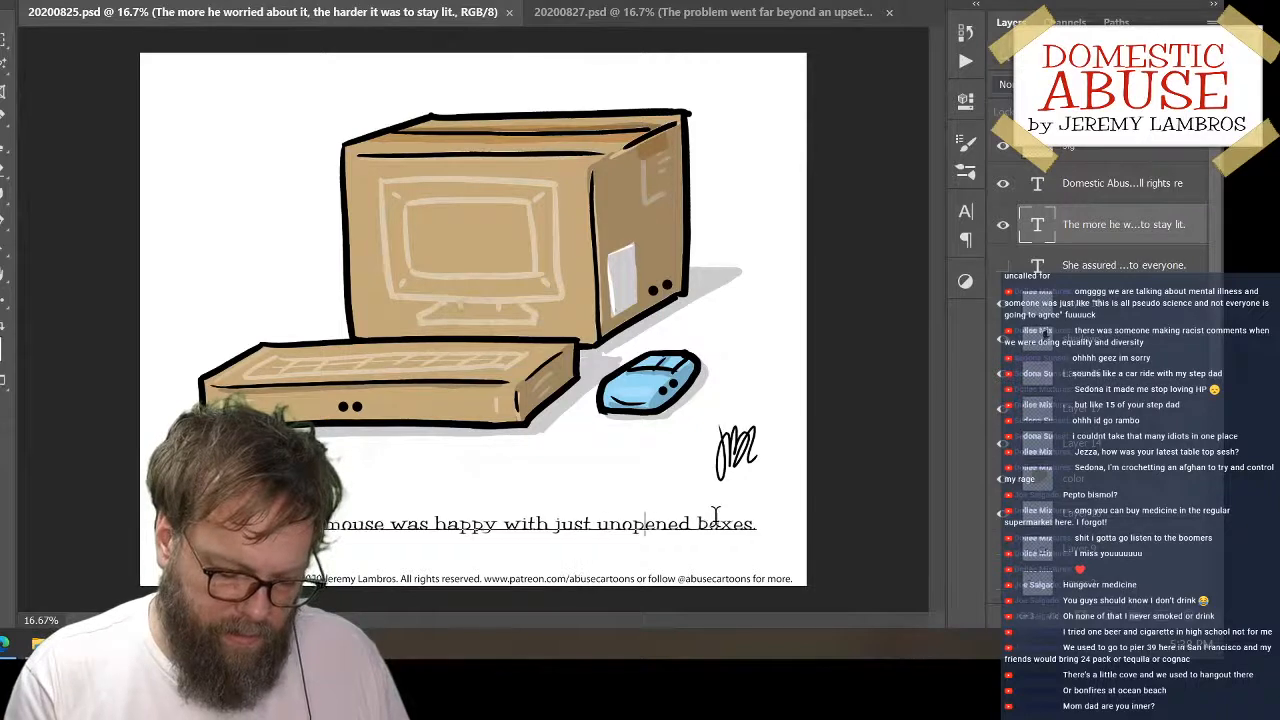
key("Left")
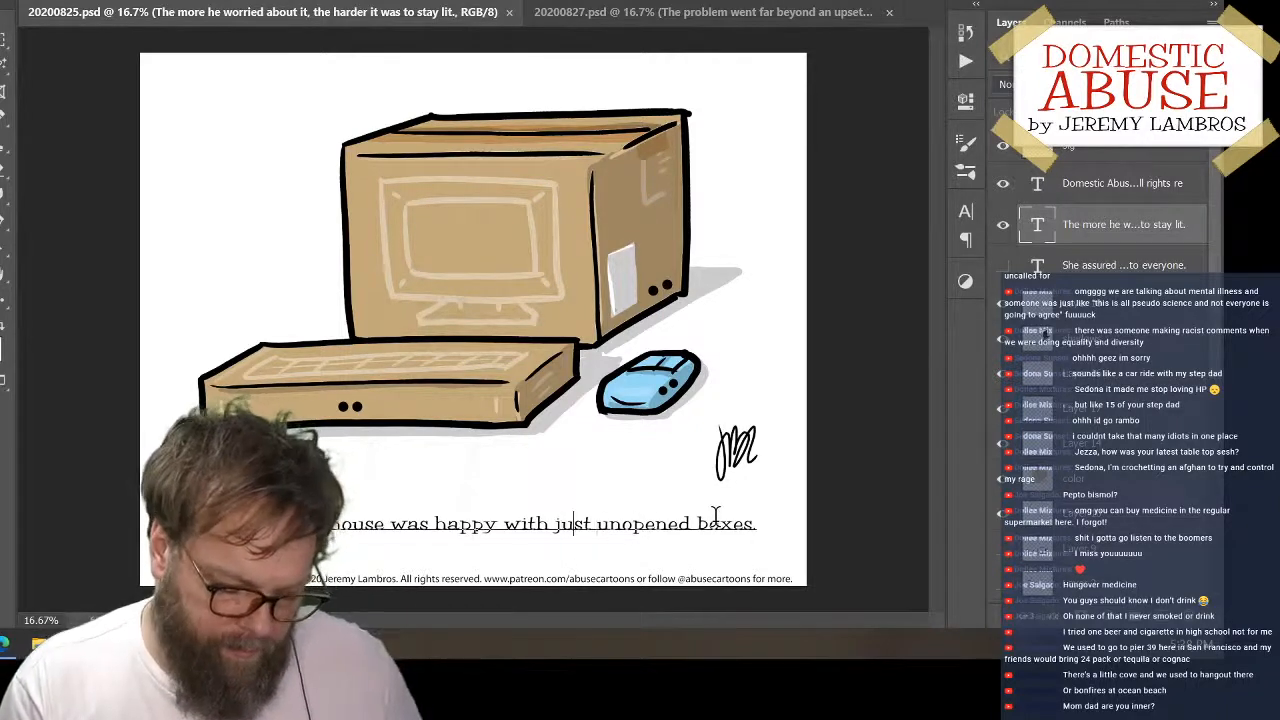
key("Left")
key("Left")
key("Left")
key("Left")
key("Left")
key("Left")
key("Left")
key("Left")
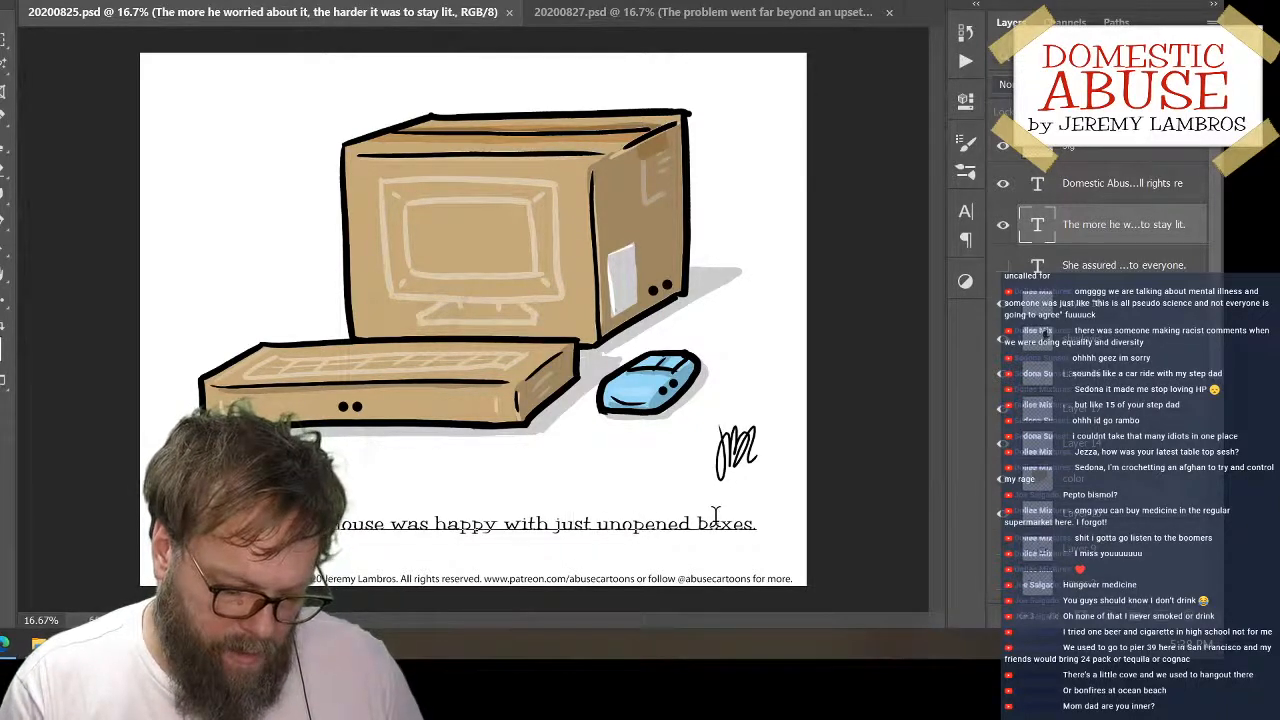
key("Right")
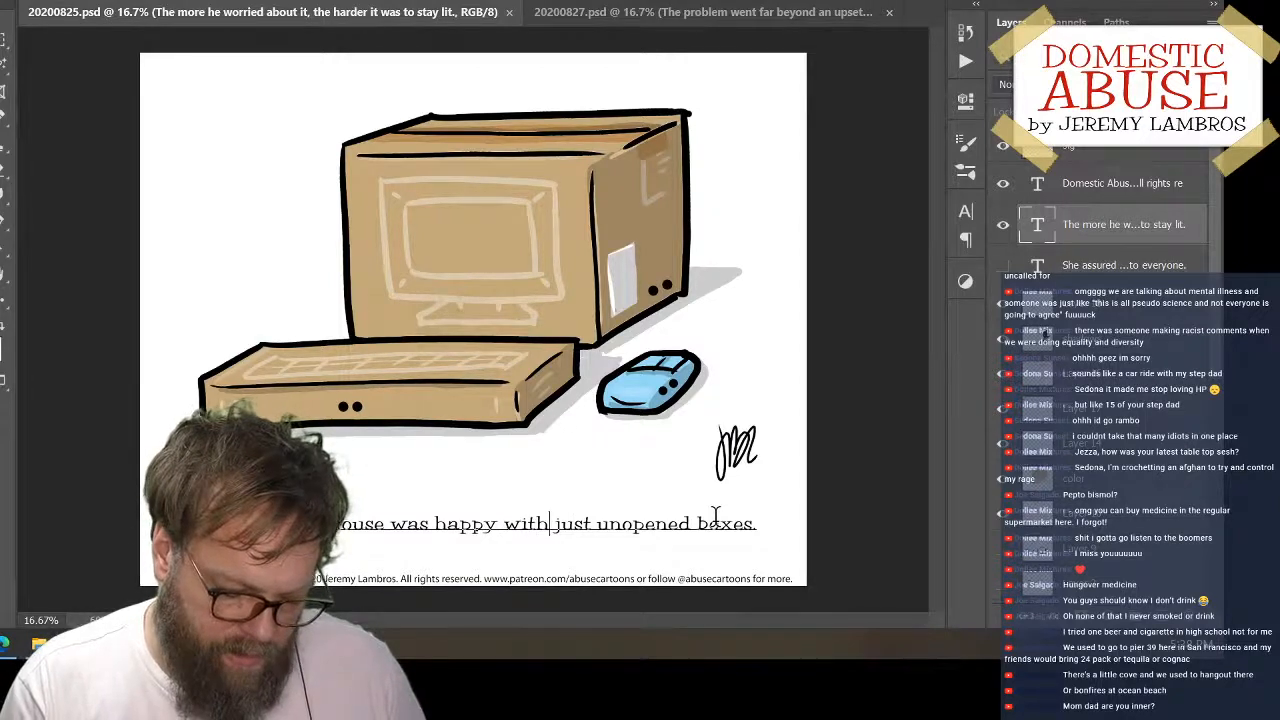
key("Right")
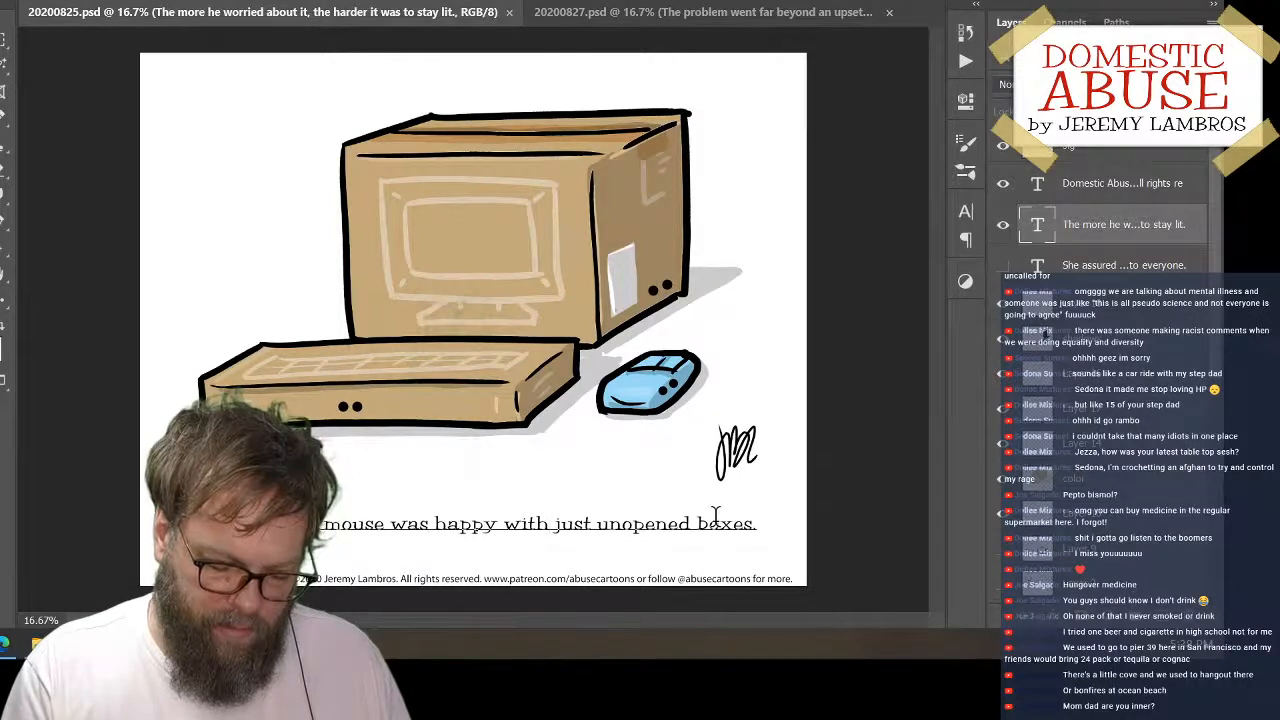
Insert the word "the" before "unopened" in the wireless mouse caption
key("Right")
key("Right")
key("Right")
key("Right")
key("Right")
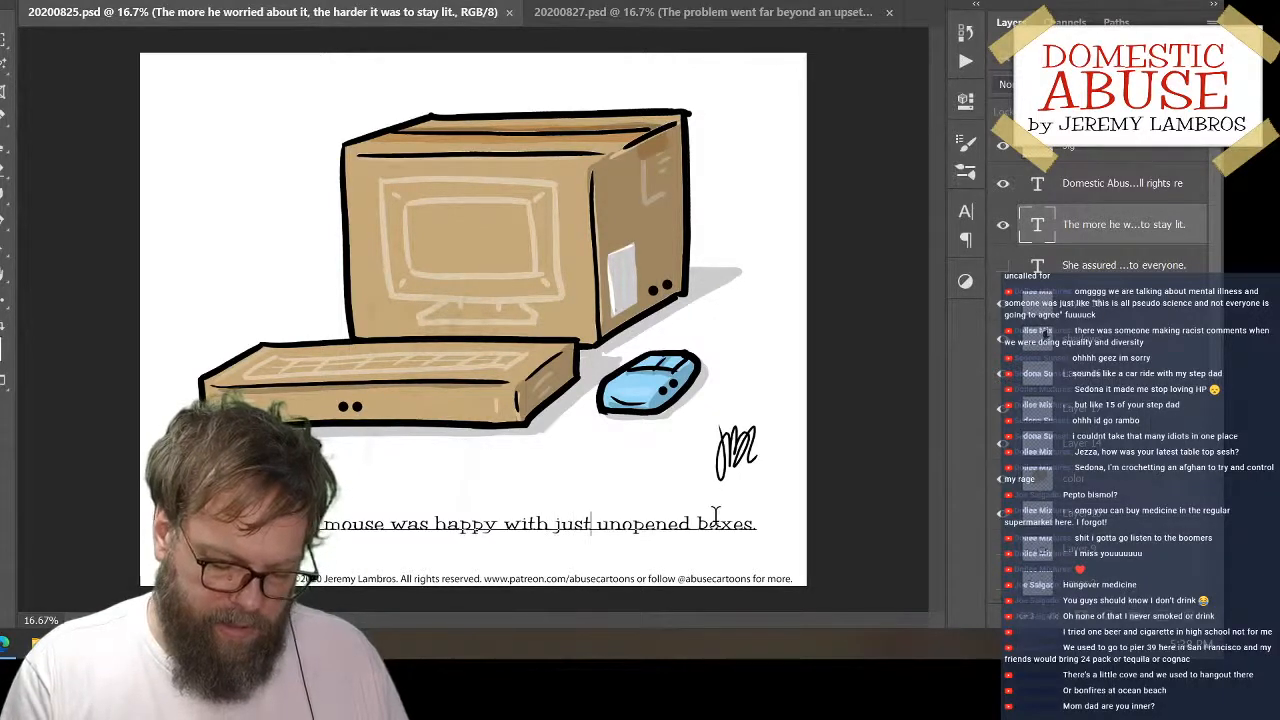
type("the")
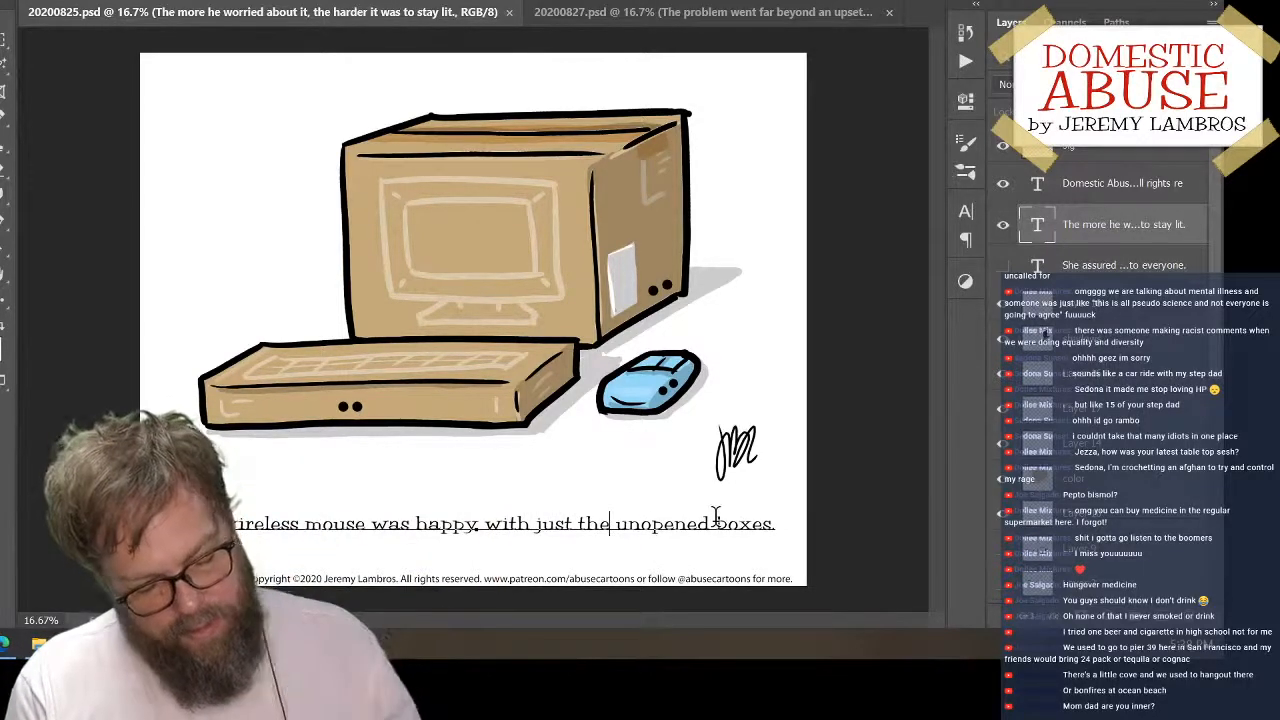
Insert "connnecting to" between "just" and "the unopened boxes" in the caption
key("Left")
key("Left")
key("Left")
key("Left")
key("Left")
key("Left")
key("Left")
key("Left")
key("Left")
key("Left")
key("Left")
key("Left")
key("Left")
key("Left")
key("Left")
key("Left")
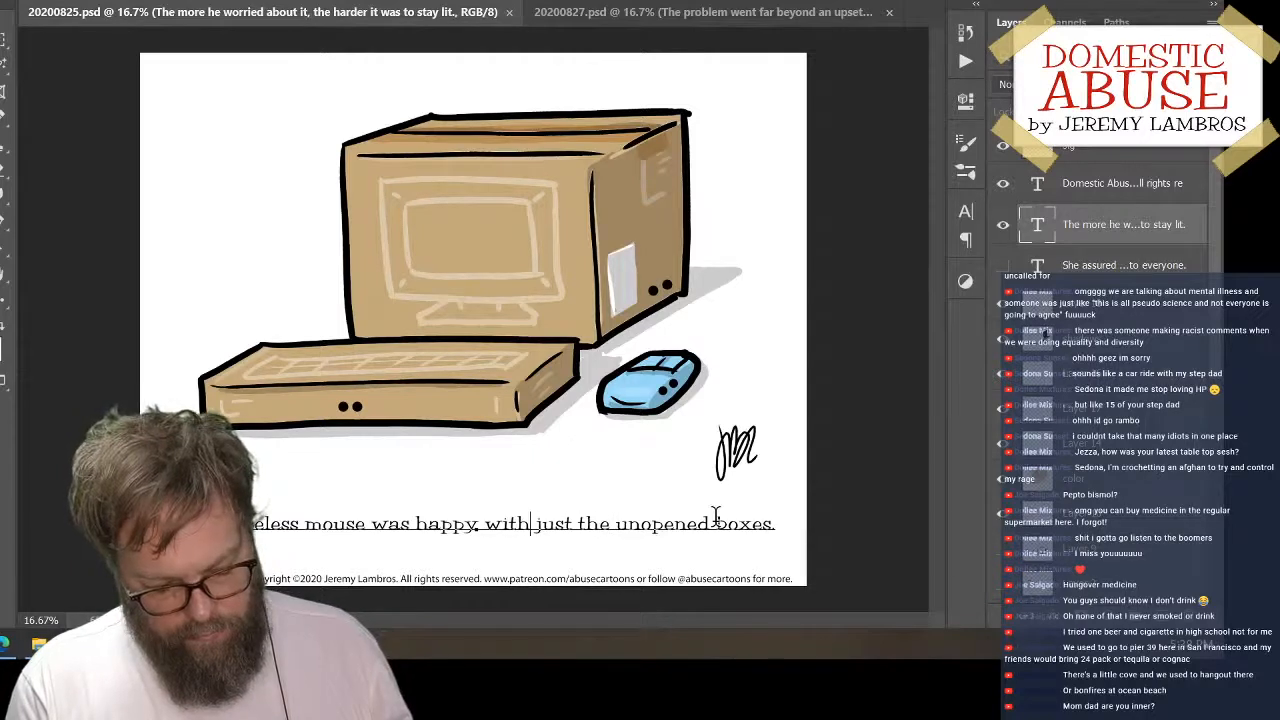
key("Left")
key("Left")
key("Left")
key("Left")
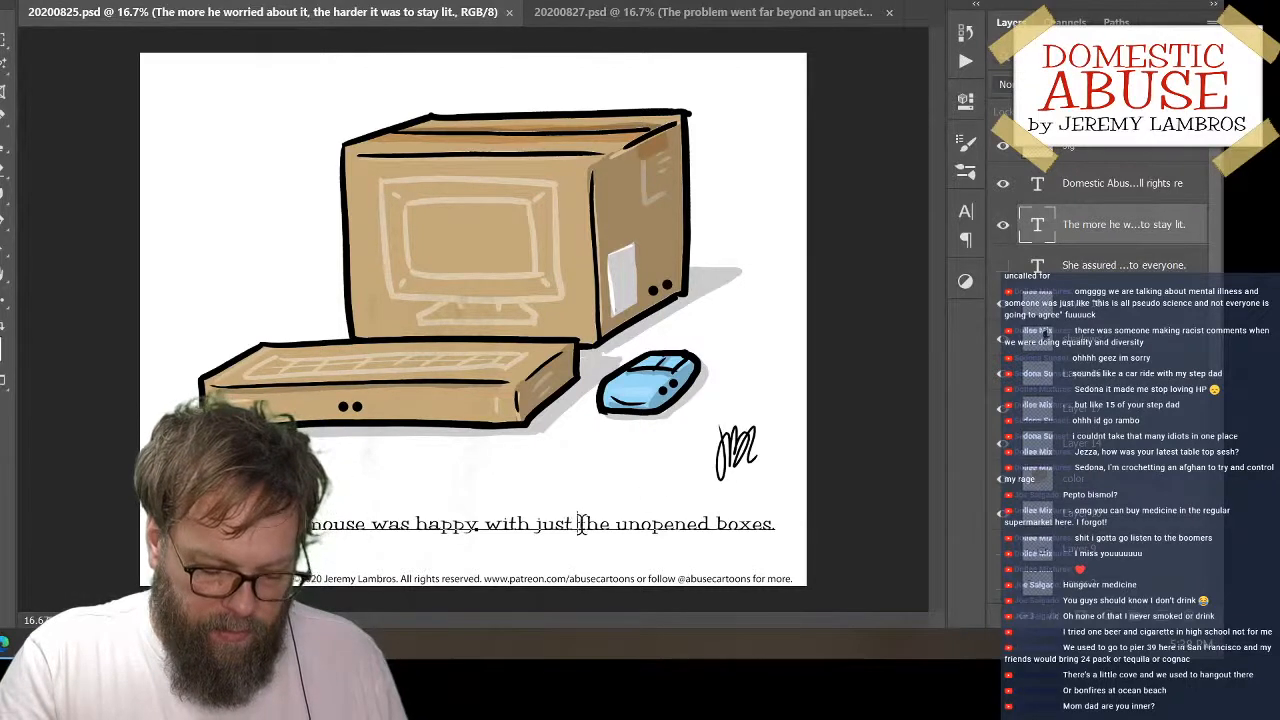
type("connnetc")
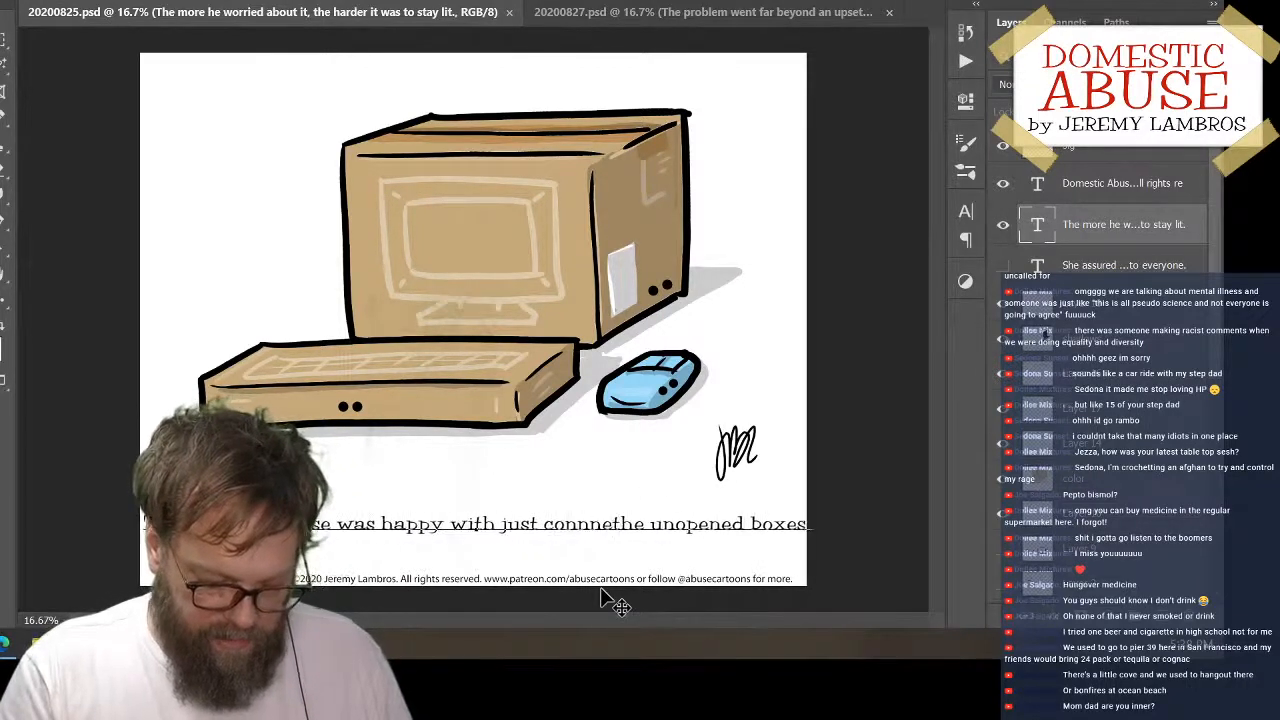
key("BackSpace")
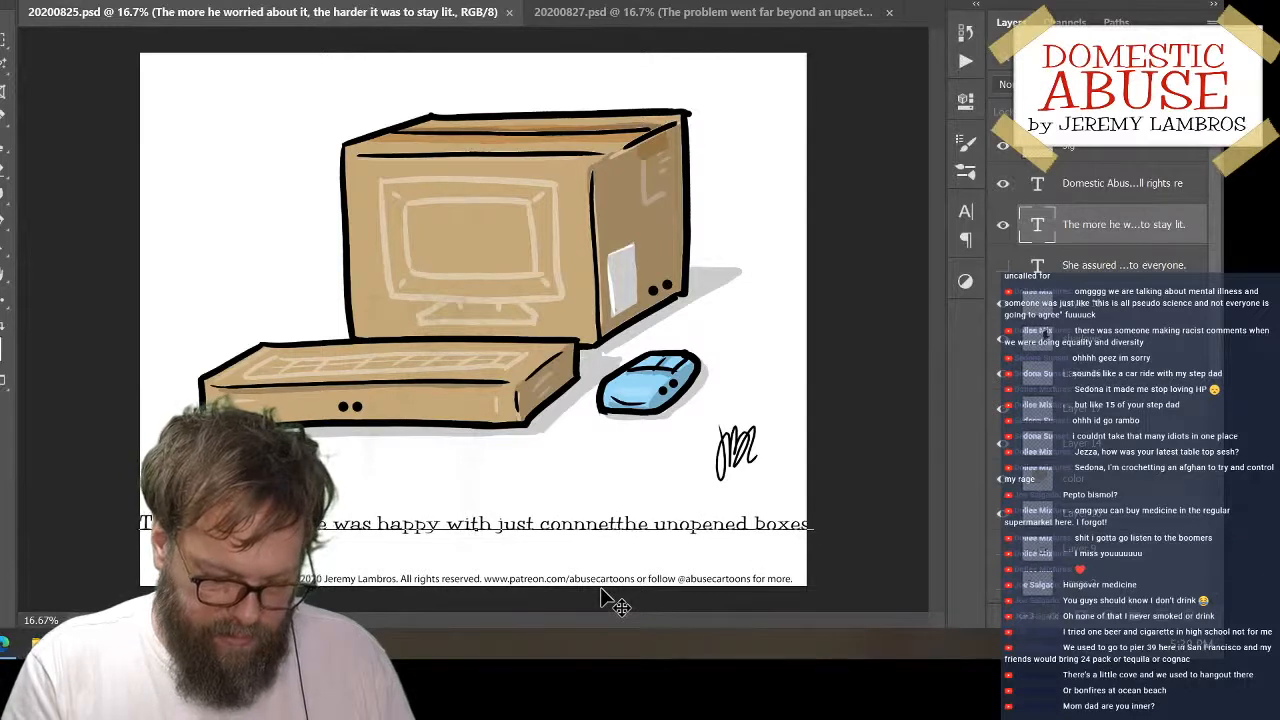
key("BackSpace")
type("cting ")
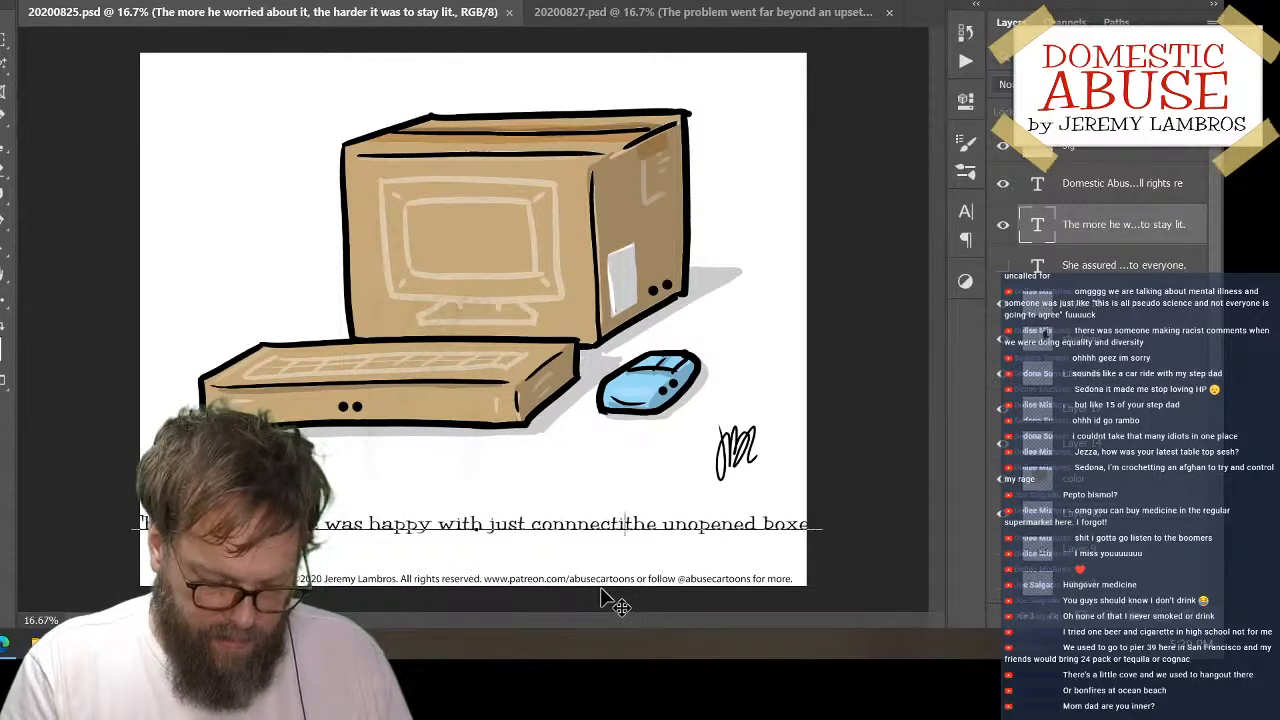
type("to")
Break the caption onto a second line after "with just" and commit the text edit
key("Left")
key("Left")
key("Left")
key("Left")
key("Left")
key("Left")
key("Left")
key("Left")
key("Left")
key("Left")
key("Left")
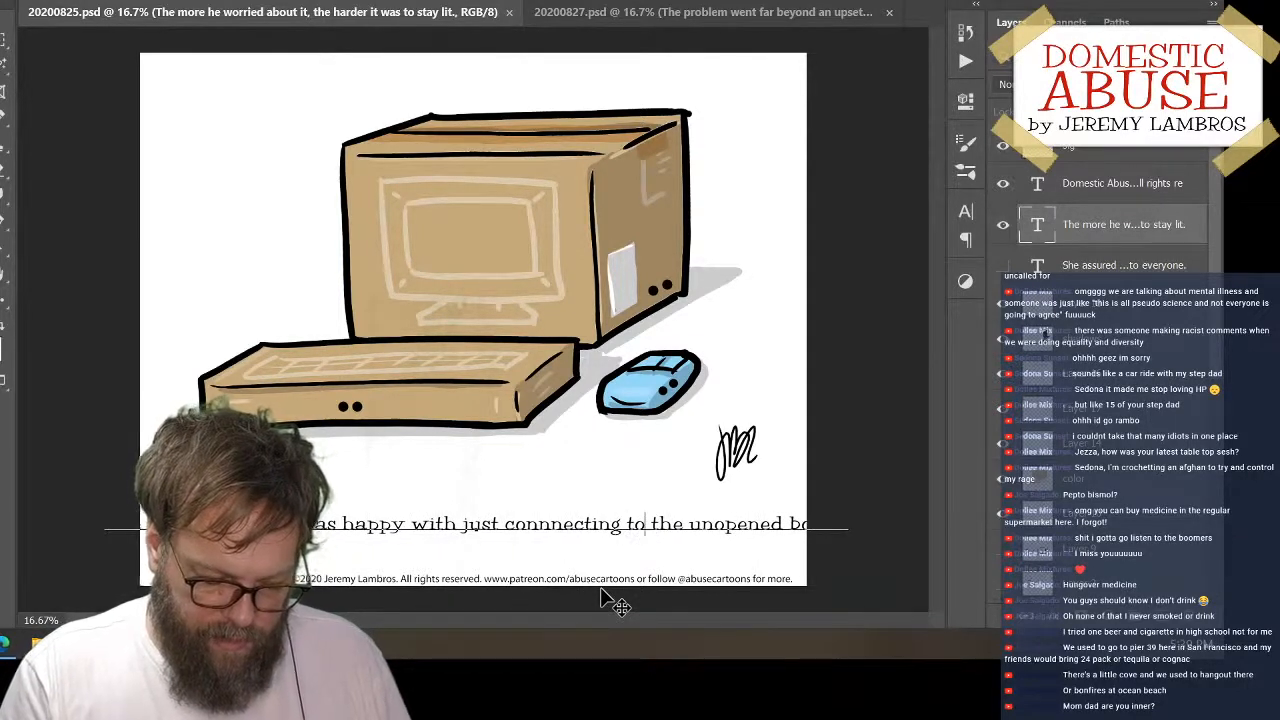
key("BackSpace")
key("Left")
key("Left")
key("Left")
key("BackSpace")
key("Return")
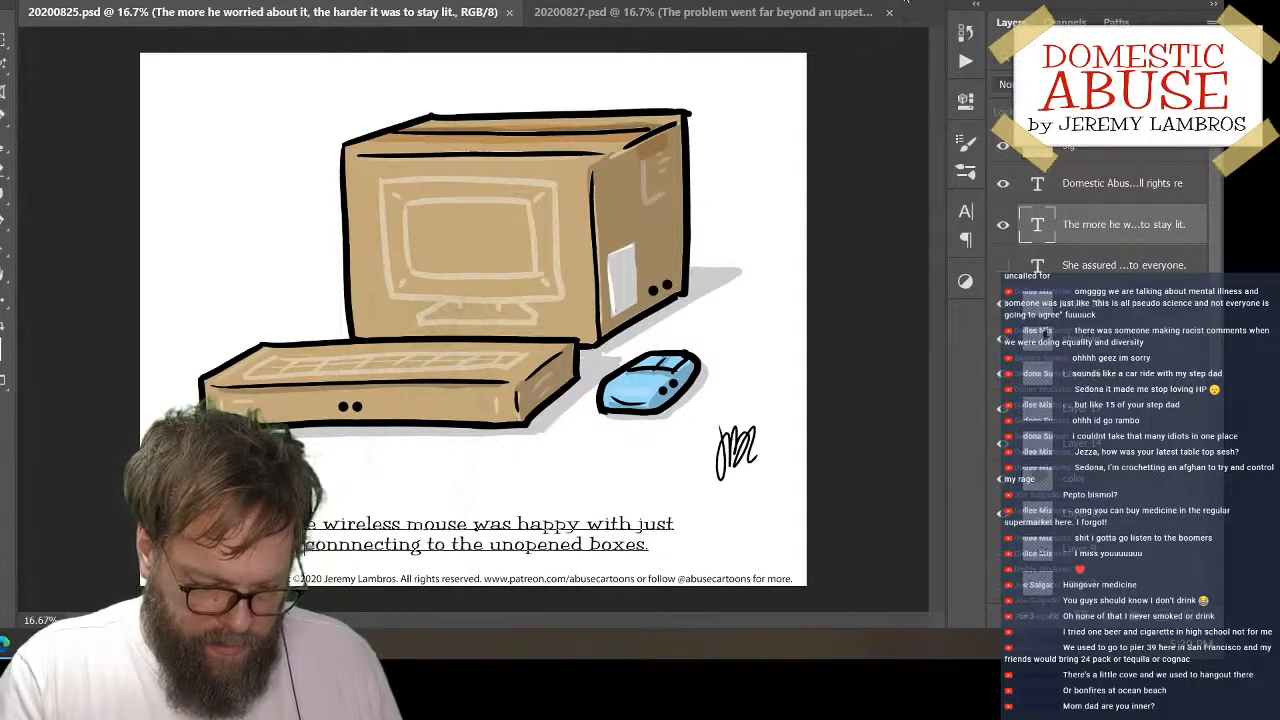
left_click(904, 4)
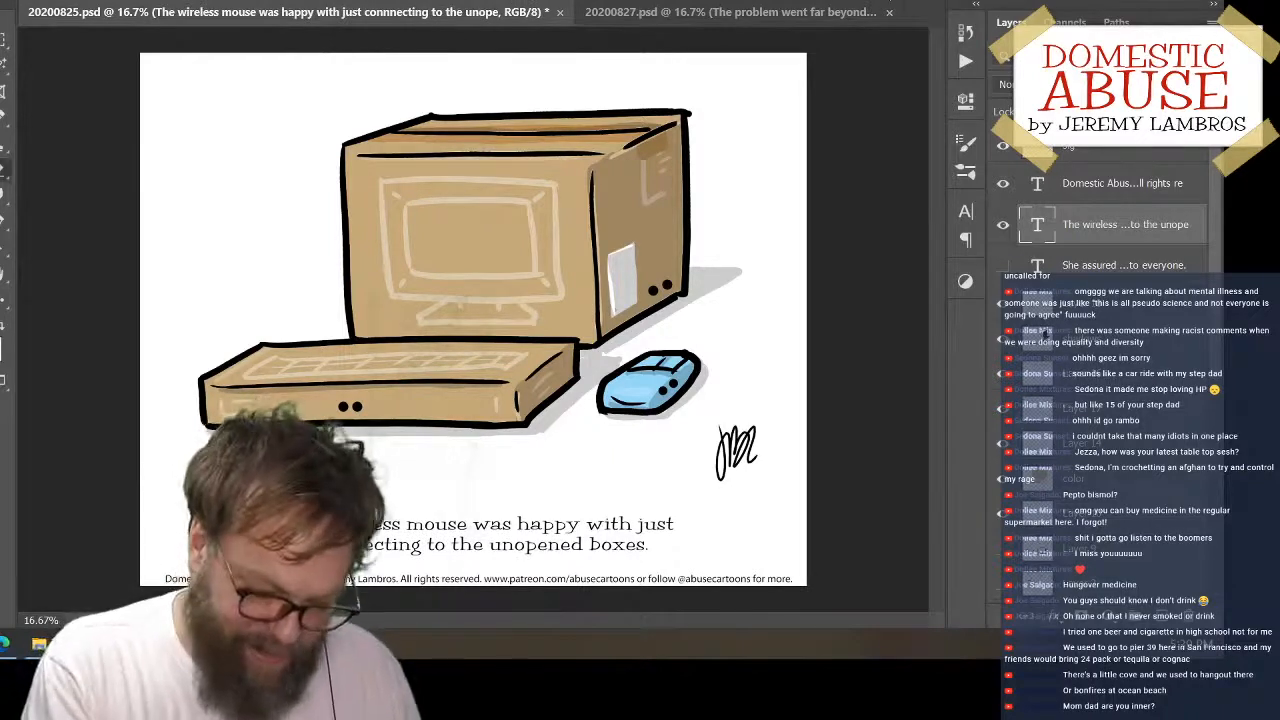
Erase the two black eye dots from the side of the blue mouse on Layer 18
left_click(1094, 311)
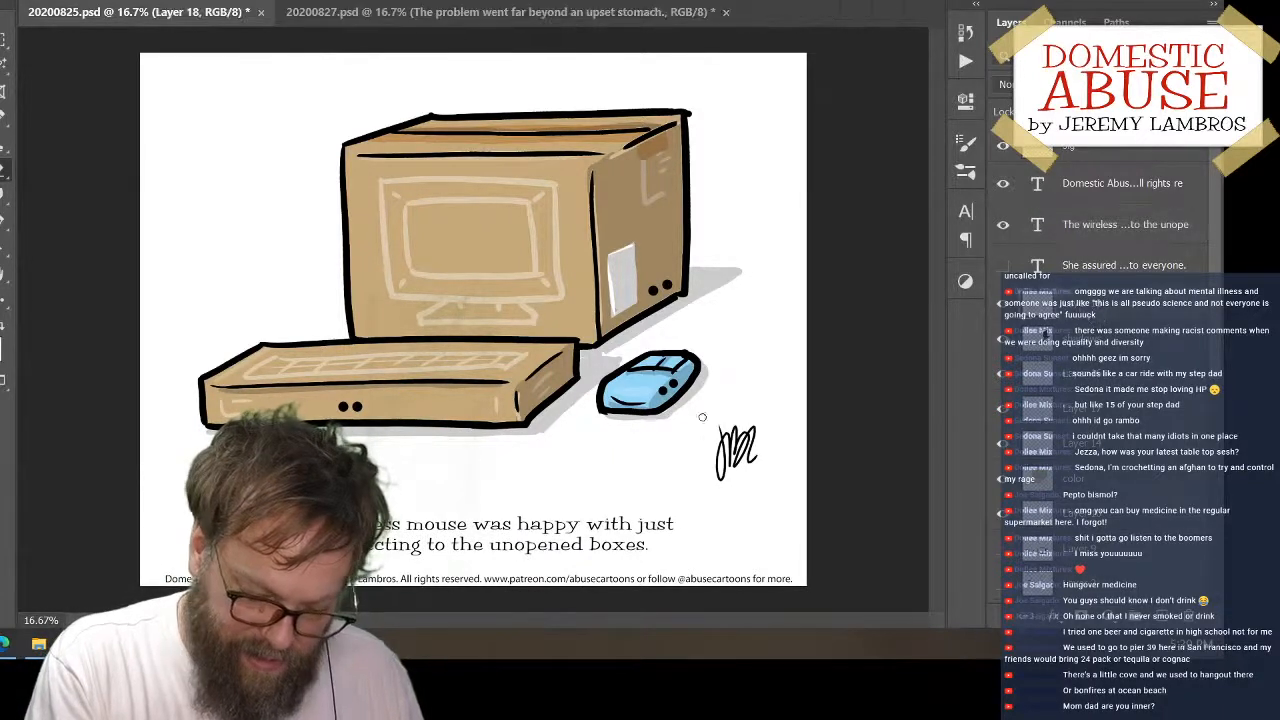
left_click_drag(679, 387, 664, 392)
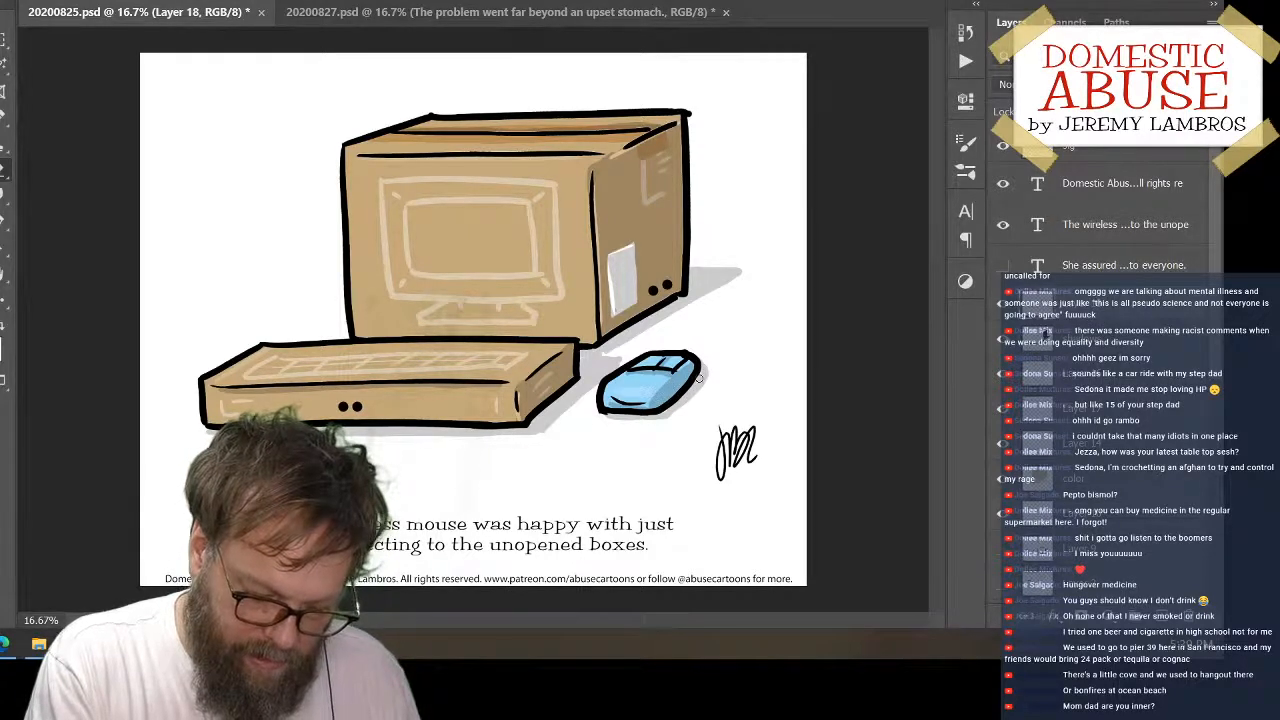
left_click(623, 390)
left_click(629, 390)
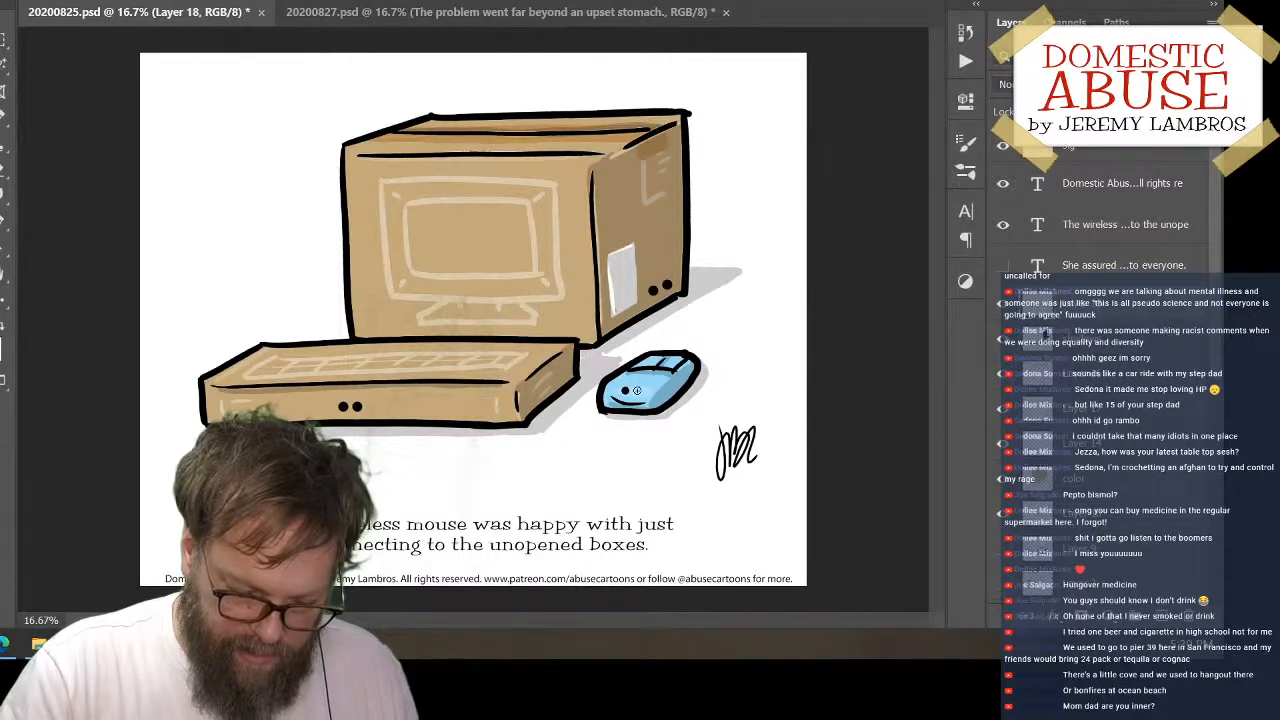
left_click(636, 391)
key("ctrl+z")
key("ctrl+z")
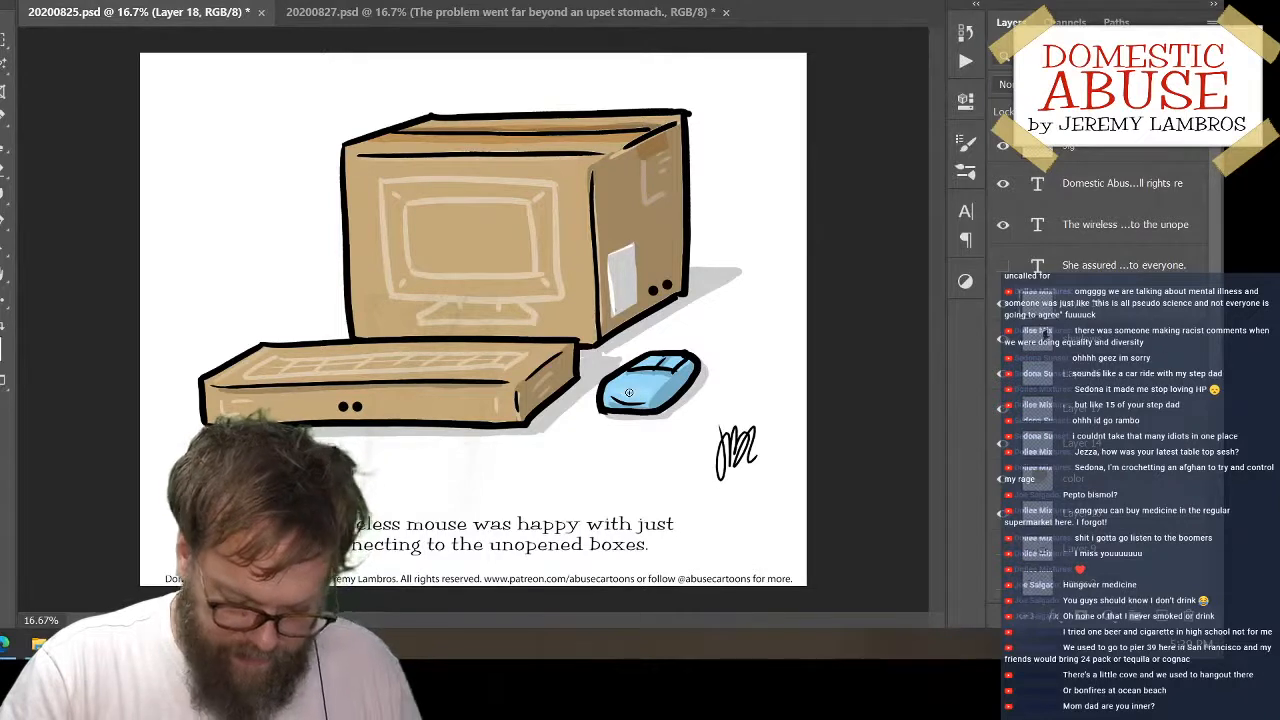
Paint two black eye dots just above the smile on the front of the blue mouse
left_click(626, 391)
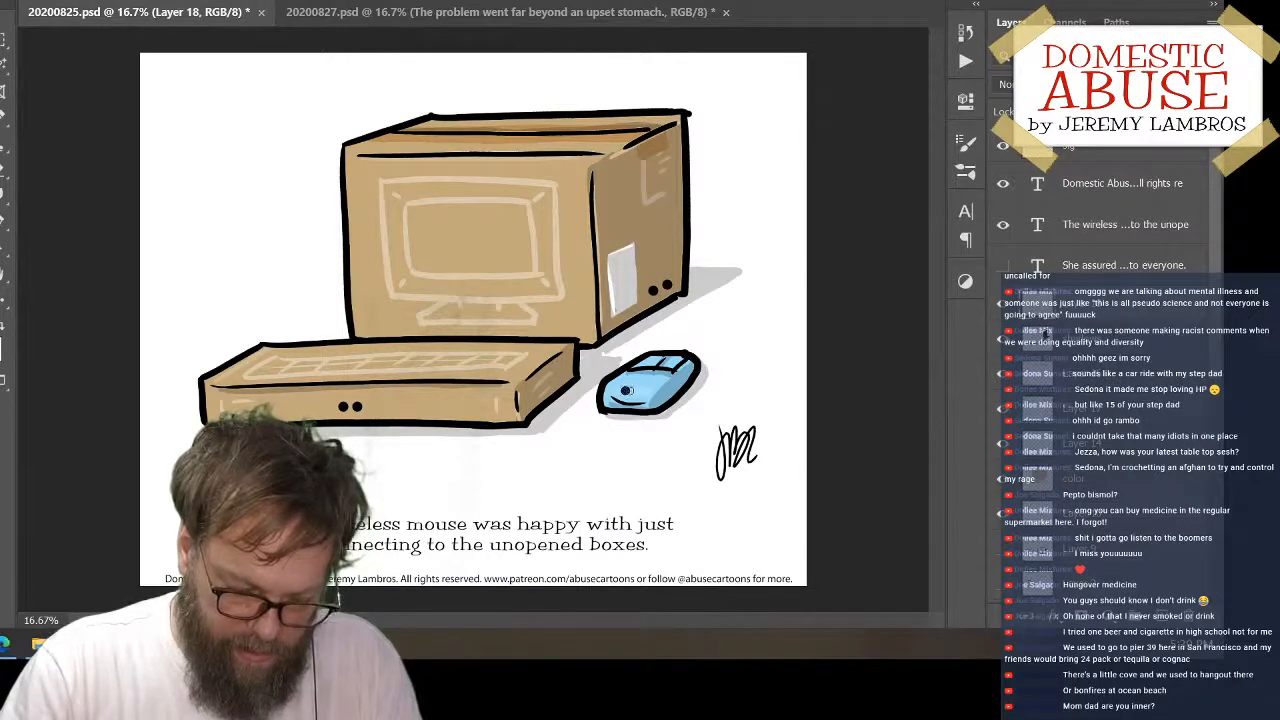
left_click(631, 391)
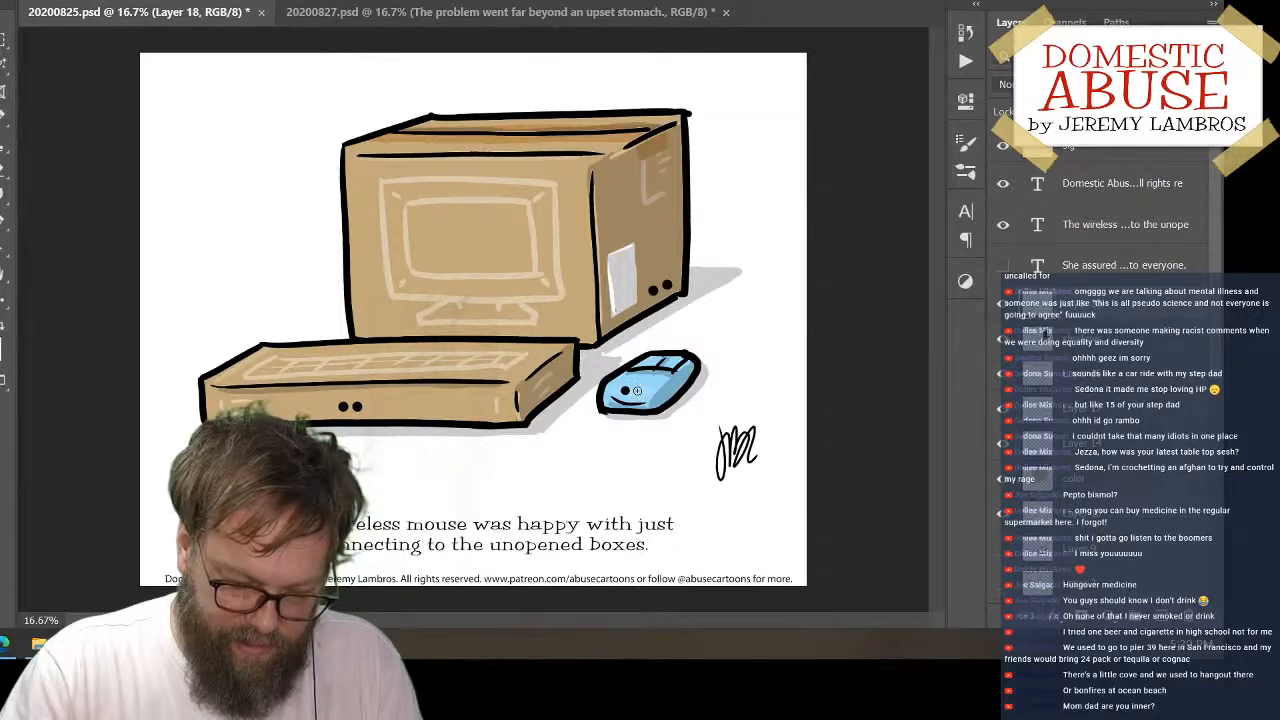
left_click(636, 390)
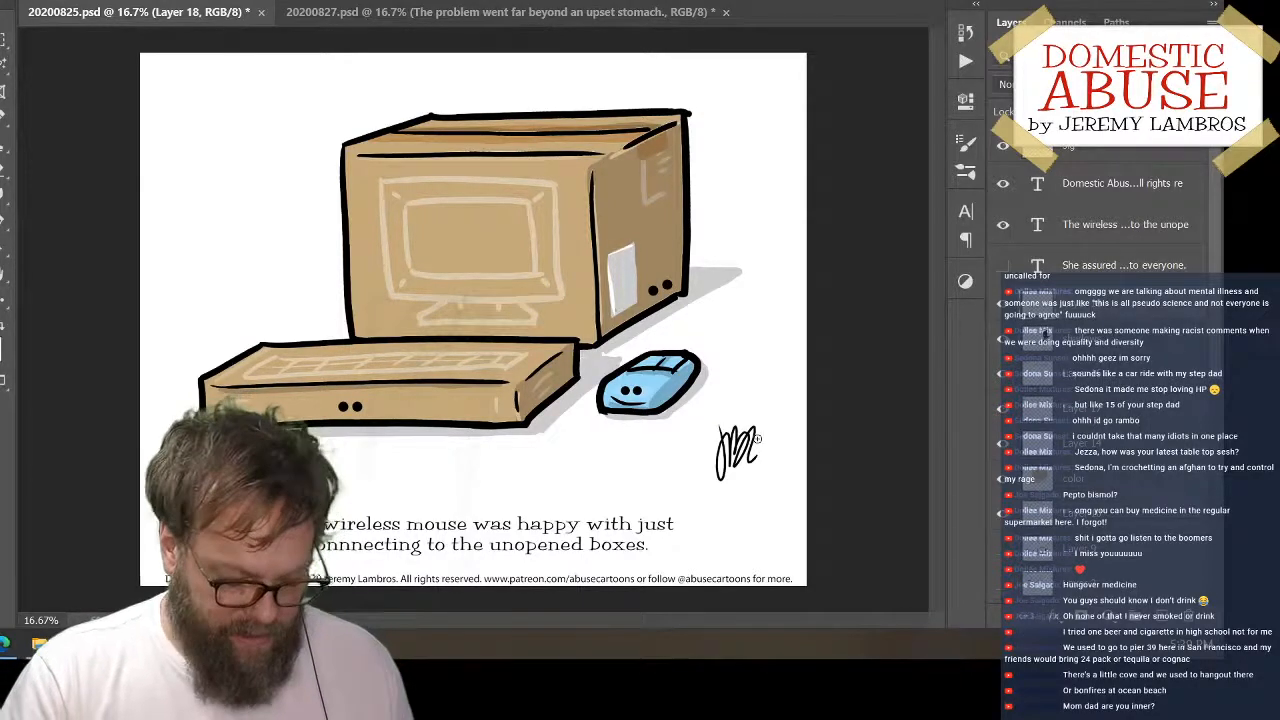
Save the wireless mouse cartoon and switch to the medicine cartoon in 20200827.psd
key("ctrl+s")
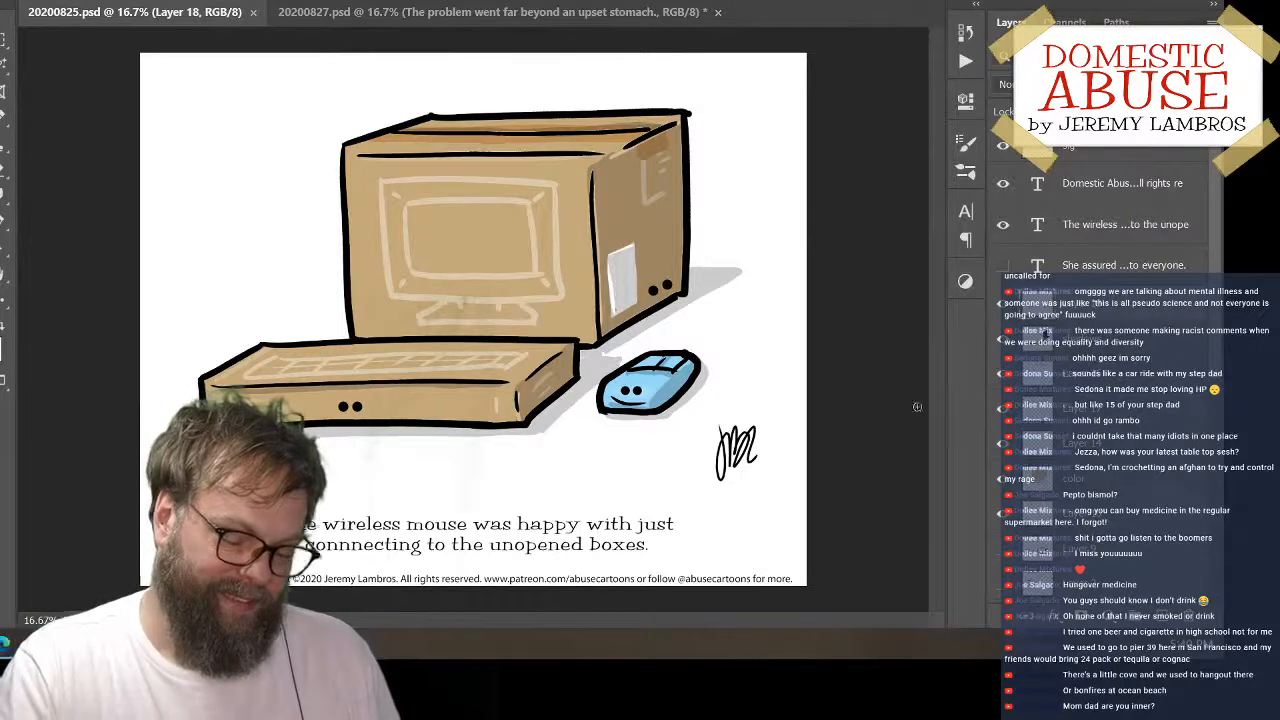
left_click(398, 11)
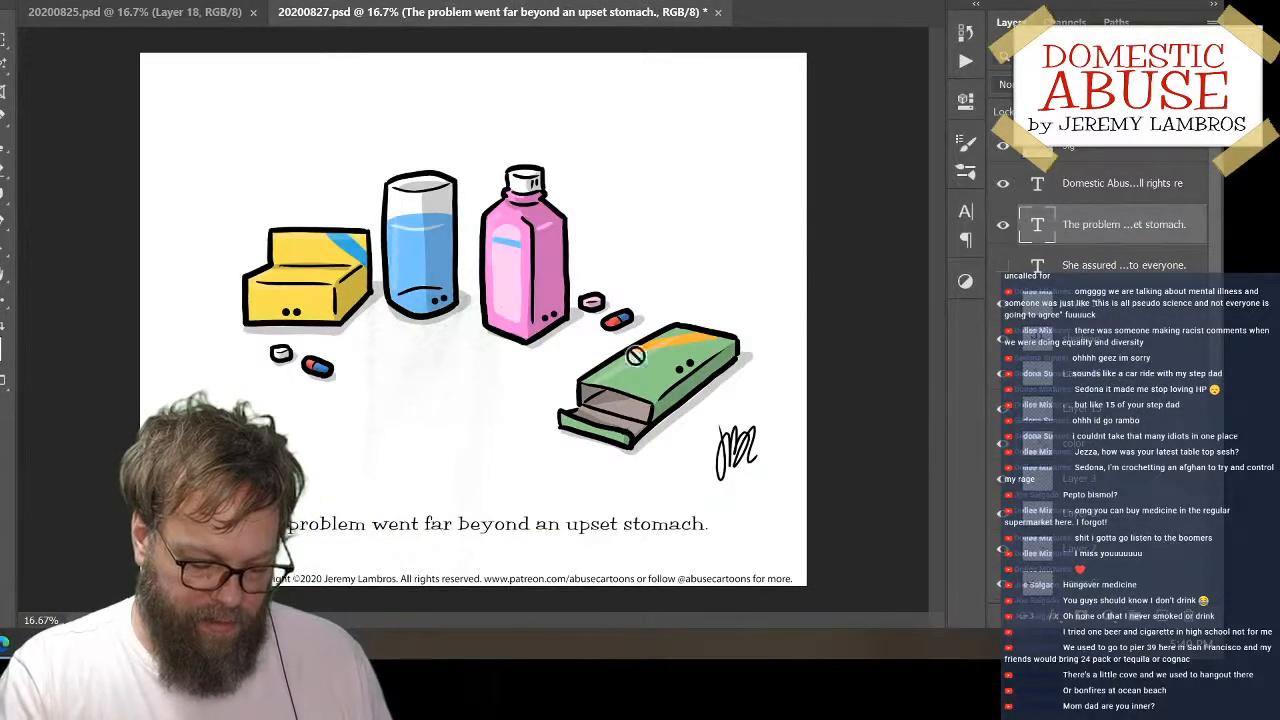